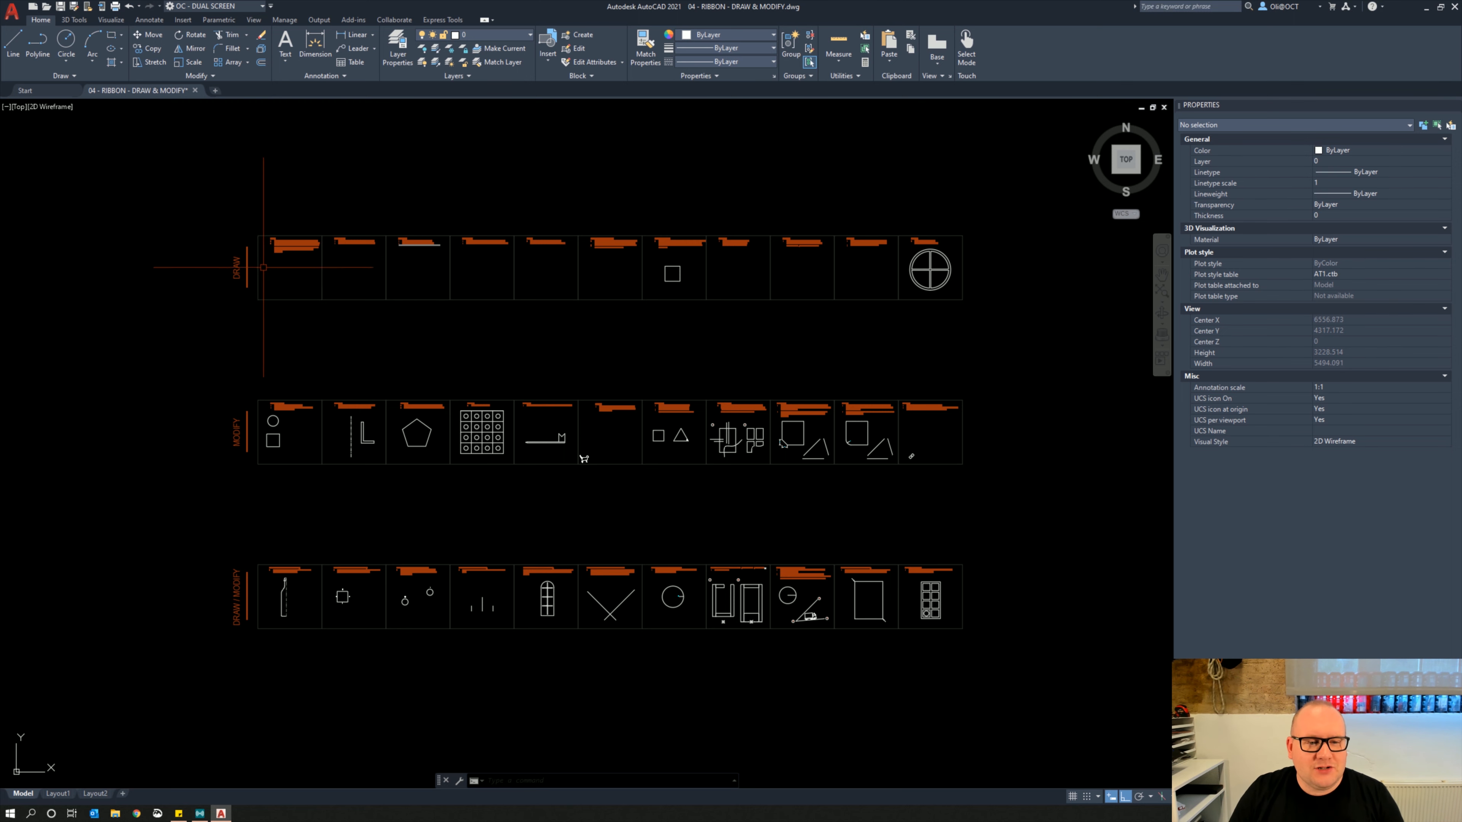
Draw a horizontal line 70 mm long in the X-direction in the exercise (A) LINE cell
scroll(226, 261, up, 5)
scroll(339, 239, up, 2)
middle_drag(391, 238, 474, 316)
scroll(509, 363, up, 3)
mouse_move(512, 366)
middle_down()
mouse_move(512, 382)
mouse_move(471, 362)
middle_up()
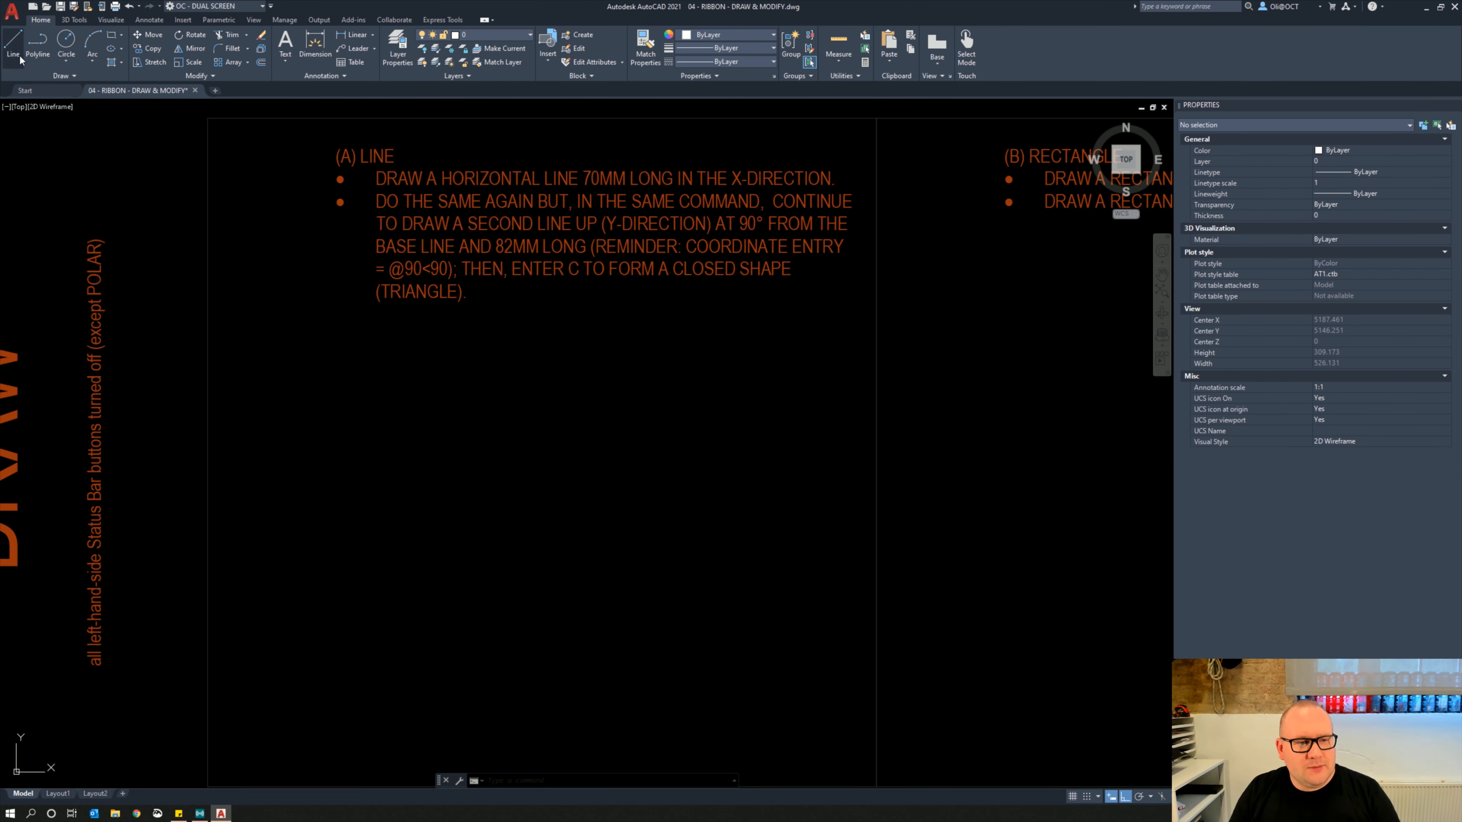
click(11, 48)
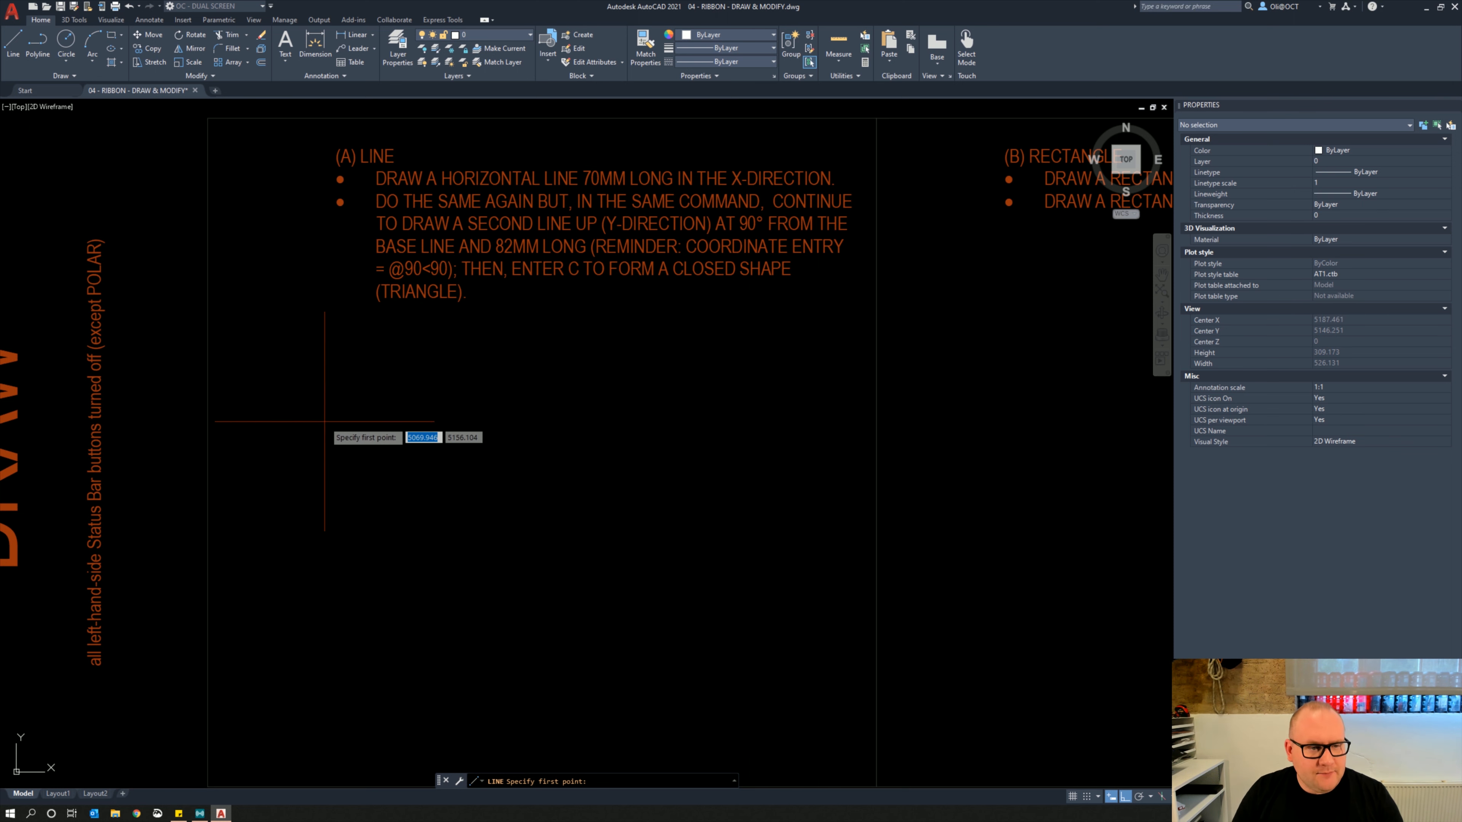
middle_drag(436, 397, 420, 327)
middle_drag(443, 269, 444, 305)
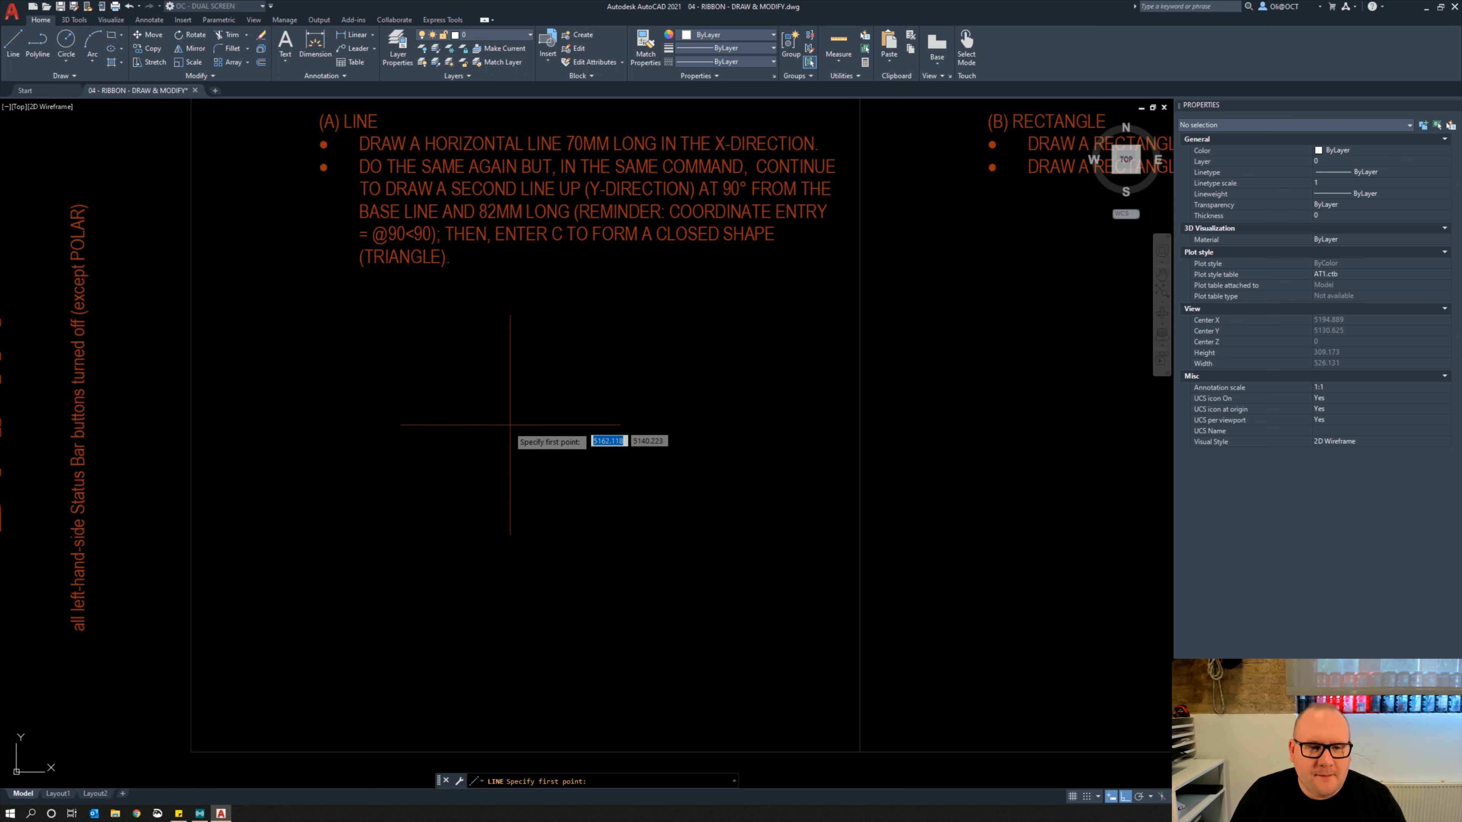
click(360, 431)
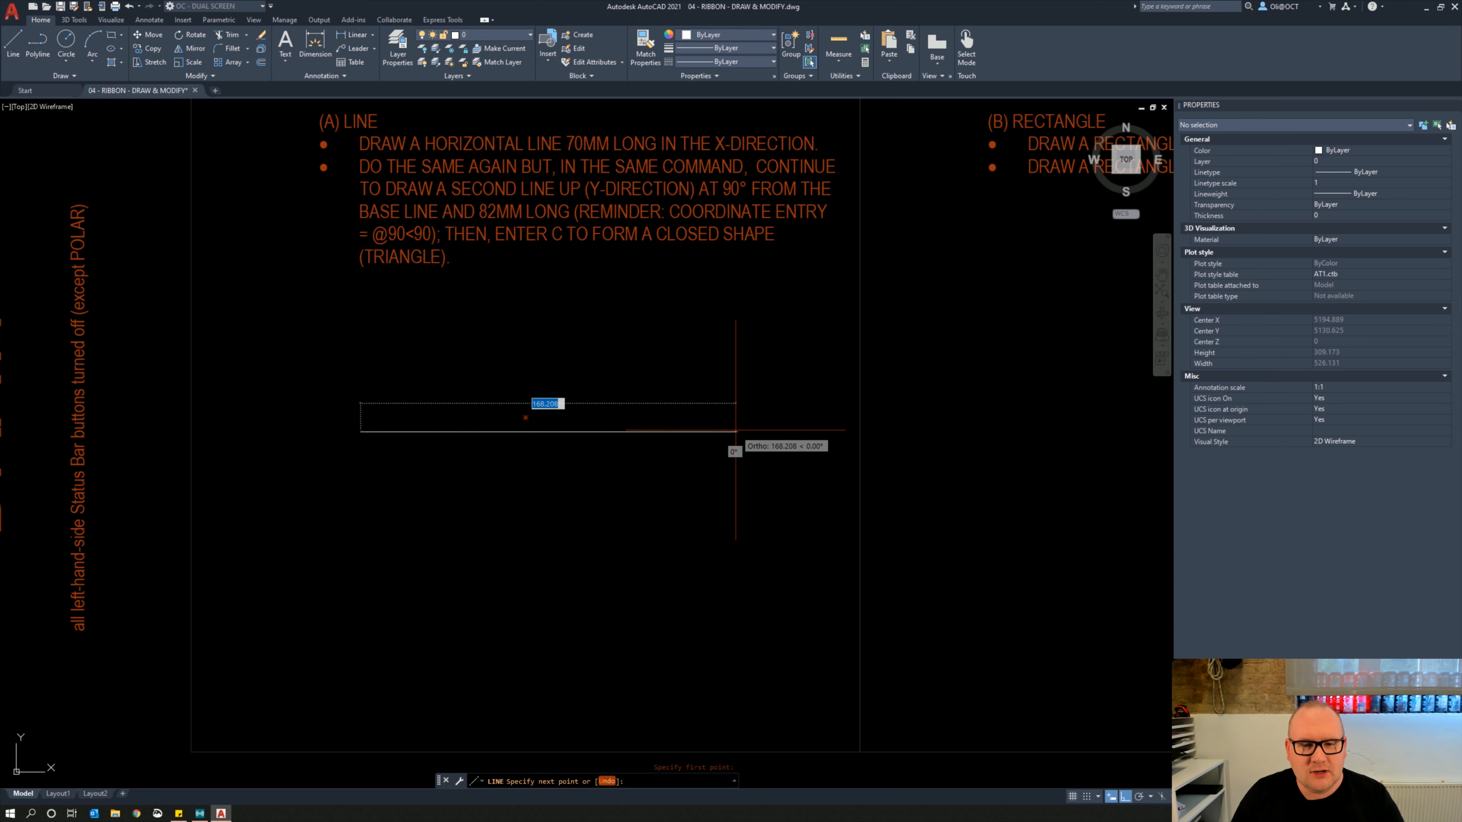
text(70)
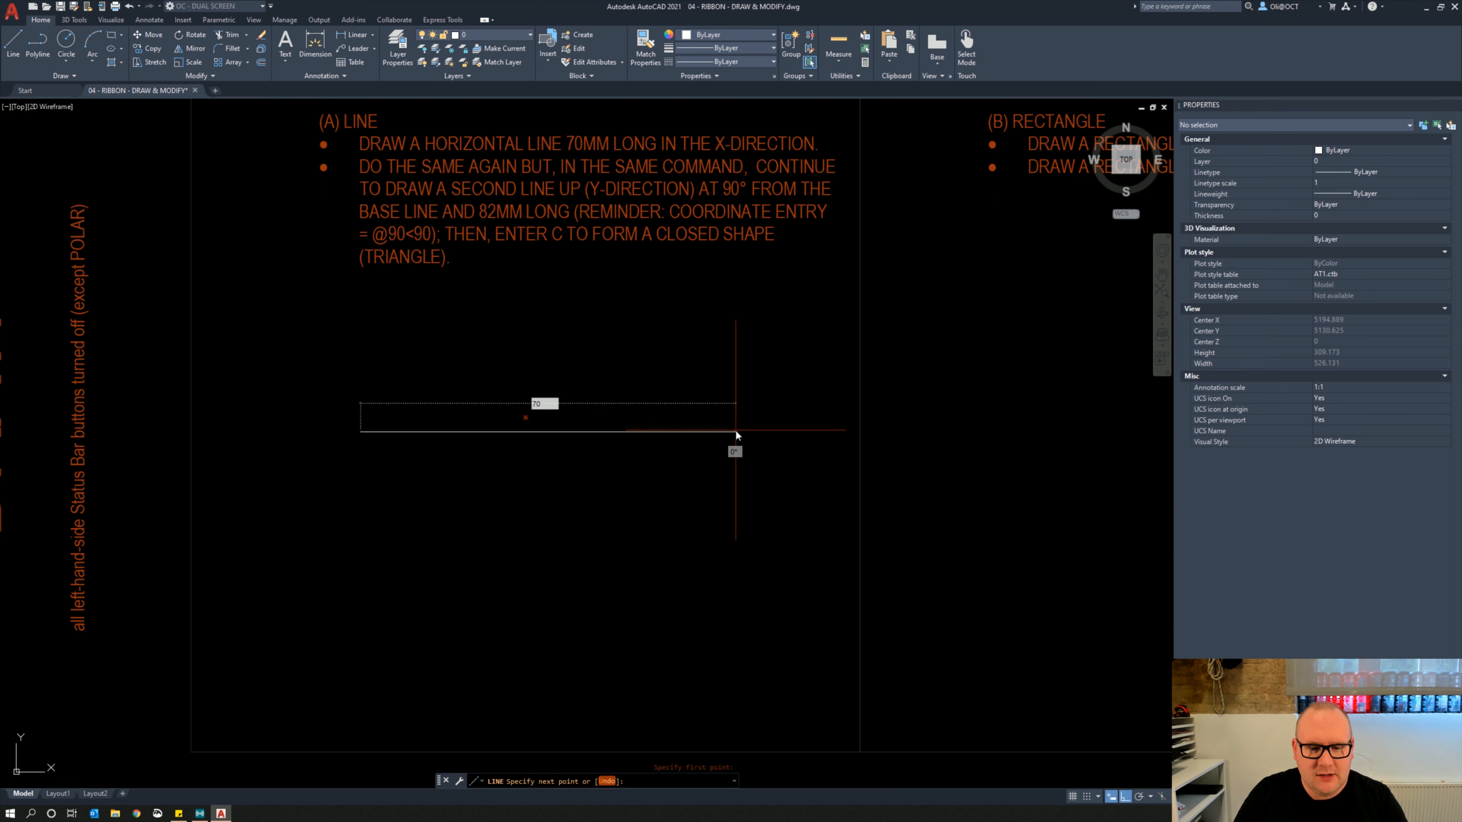
key(Return)
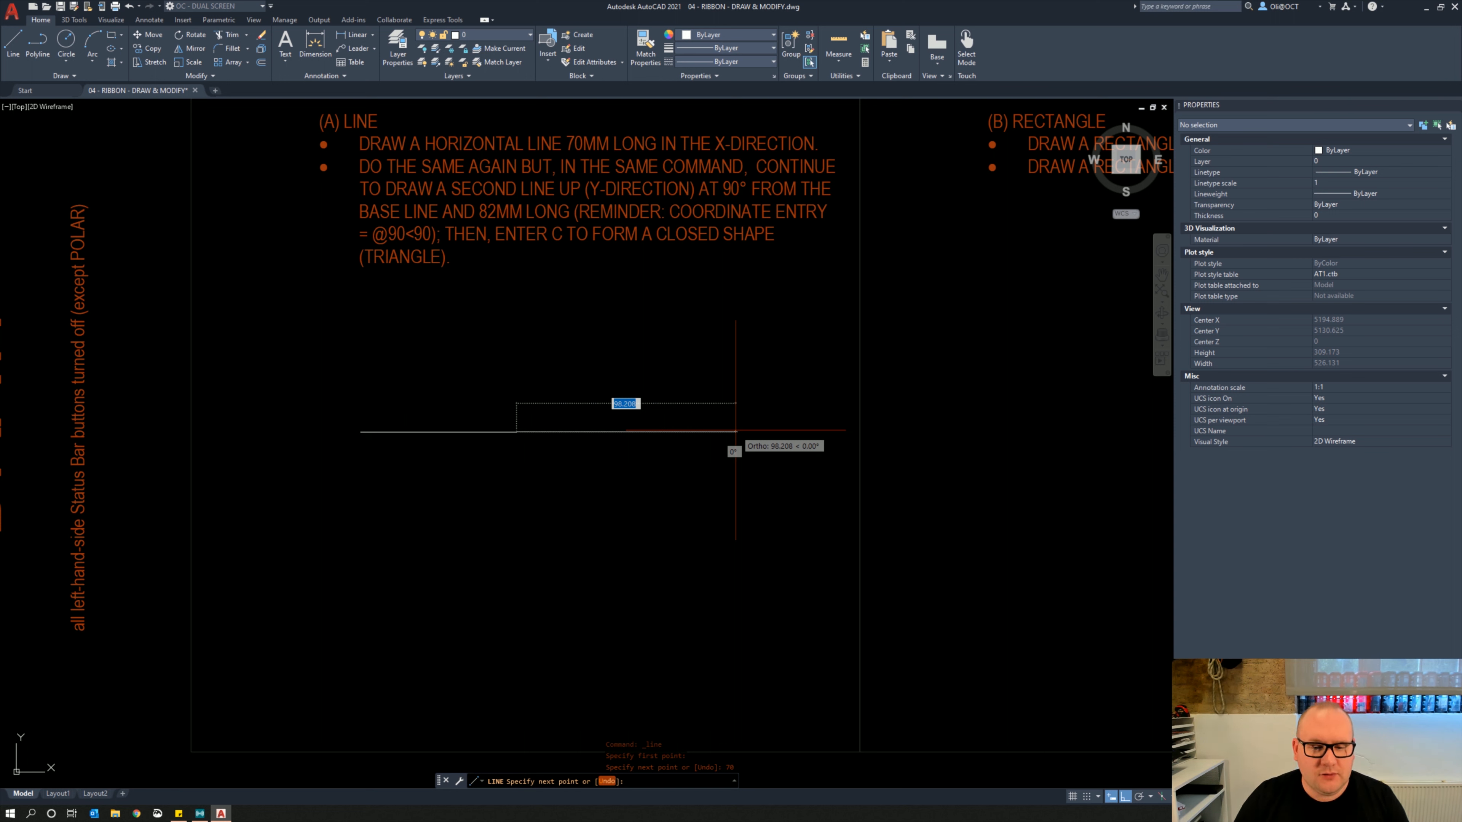
key(Escape)
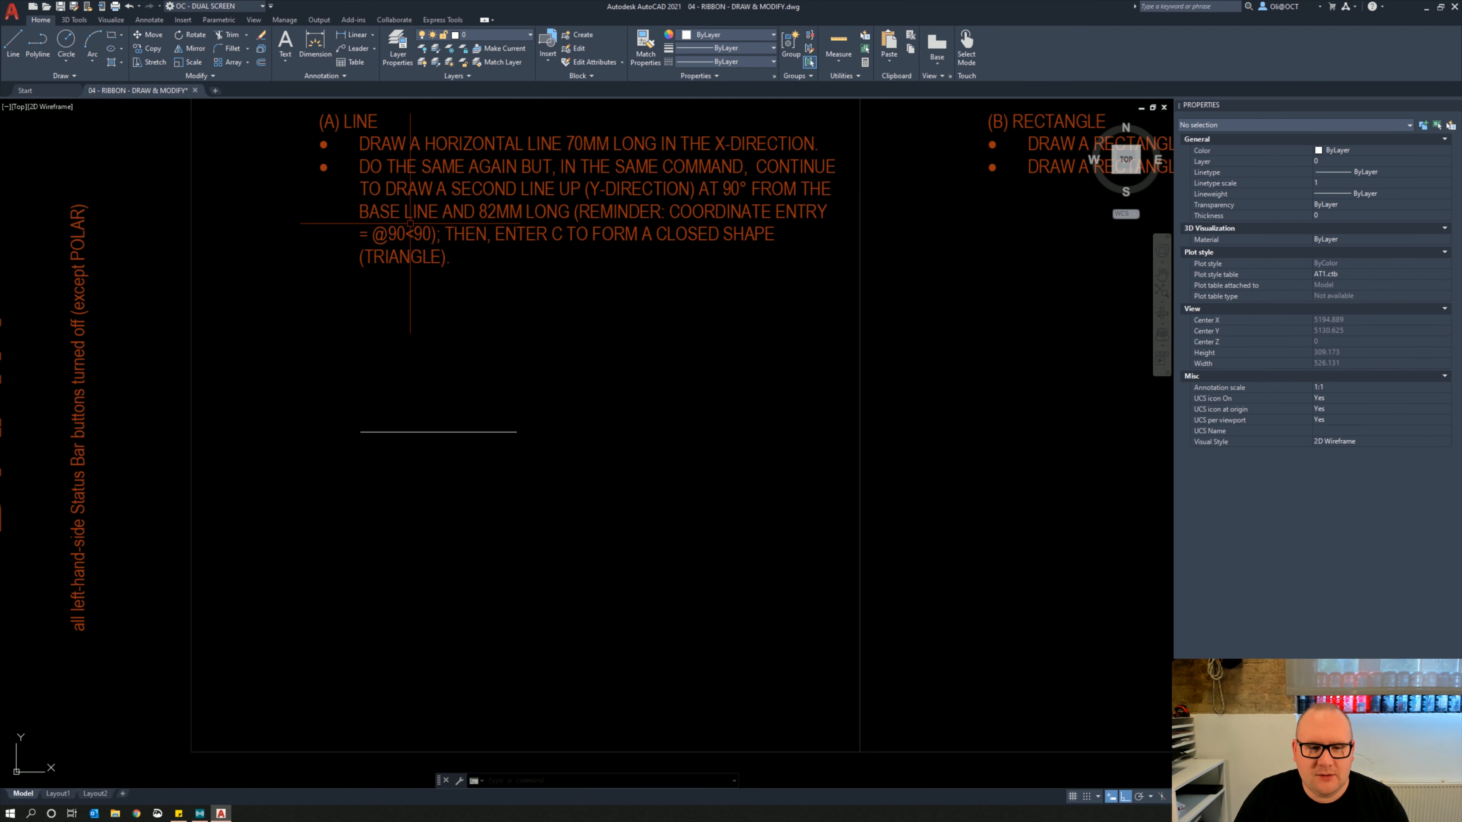
Draw a closed right-angled triangle beside the horizontal line, with a 70 mm base and an 82 mm vertical side
middle_drag(701, 223, 696, 173)
click(13, 43)
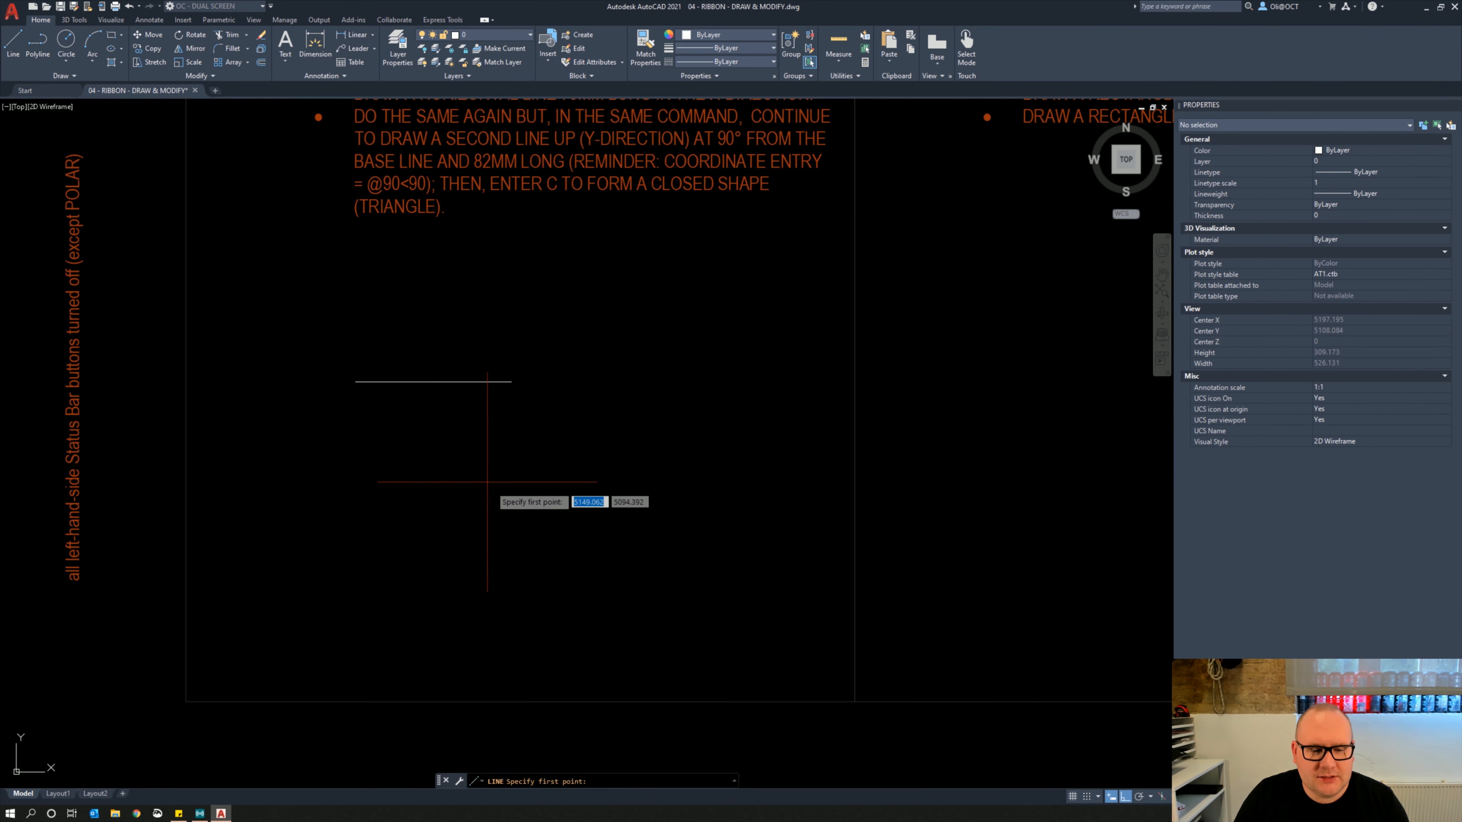
click(550, 563)
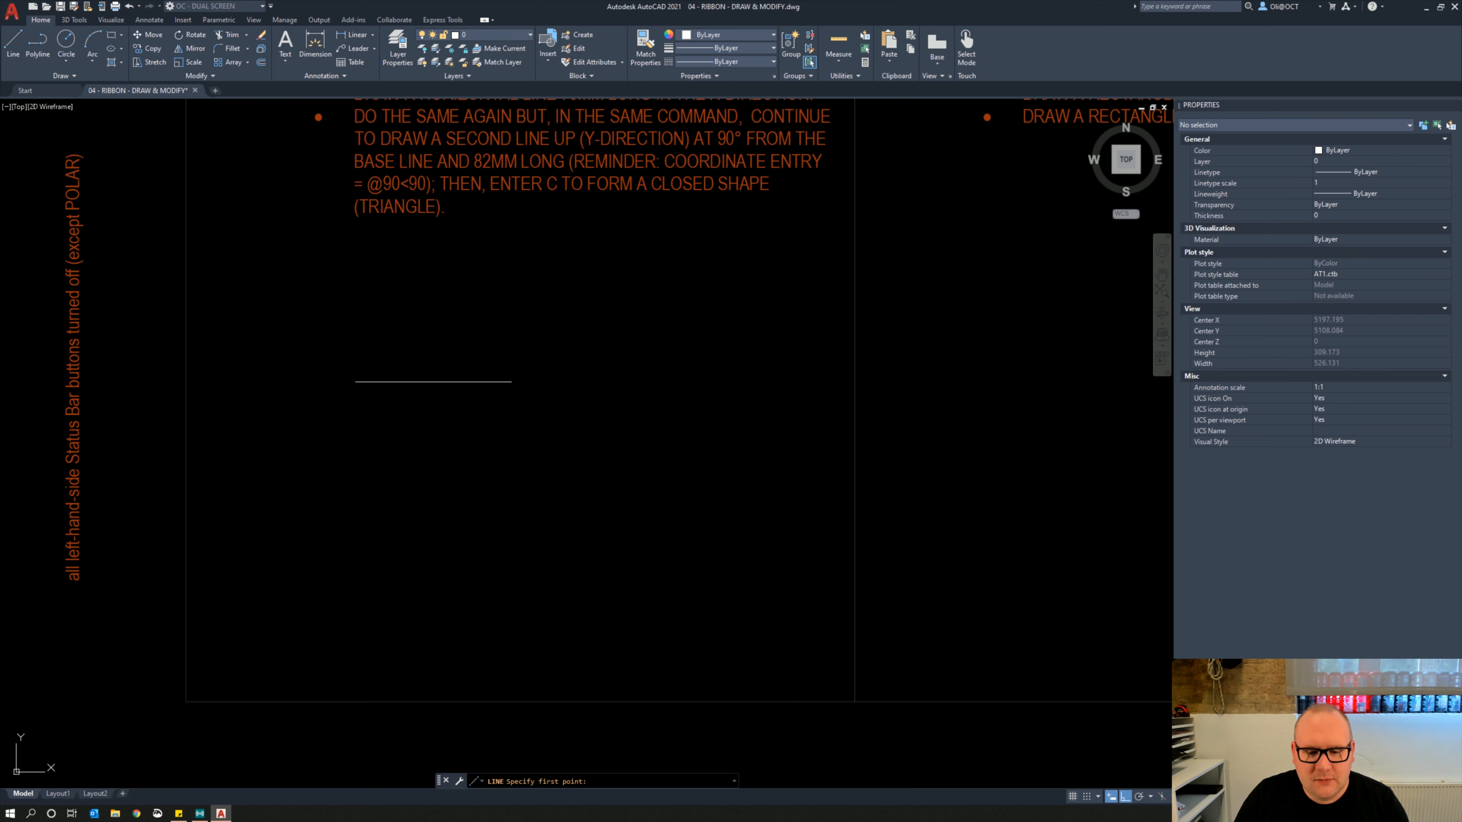
text(70)
key(Return)
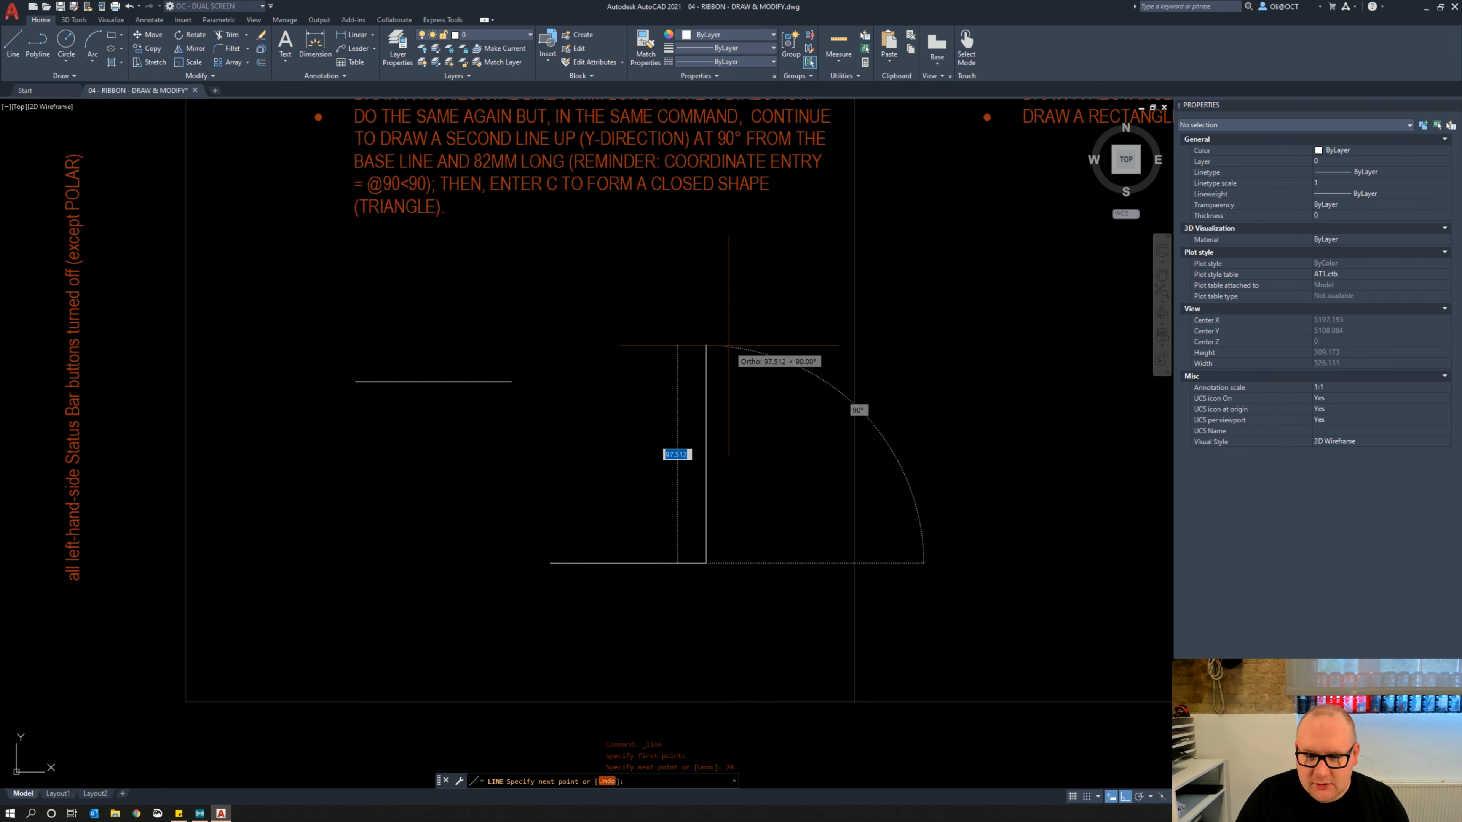
text(82)
key(Return)
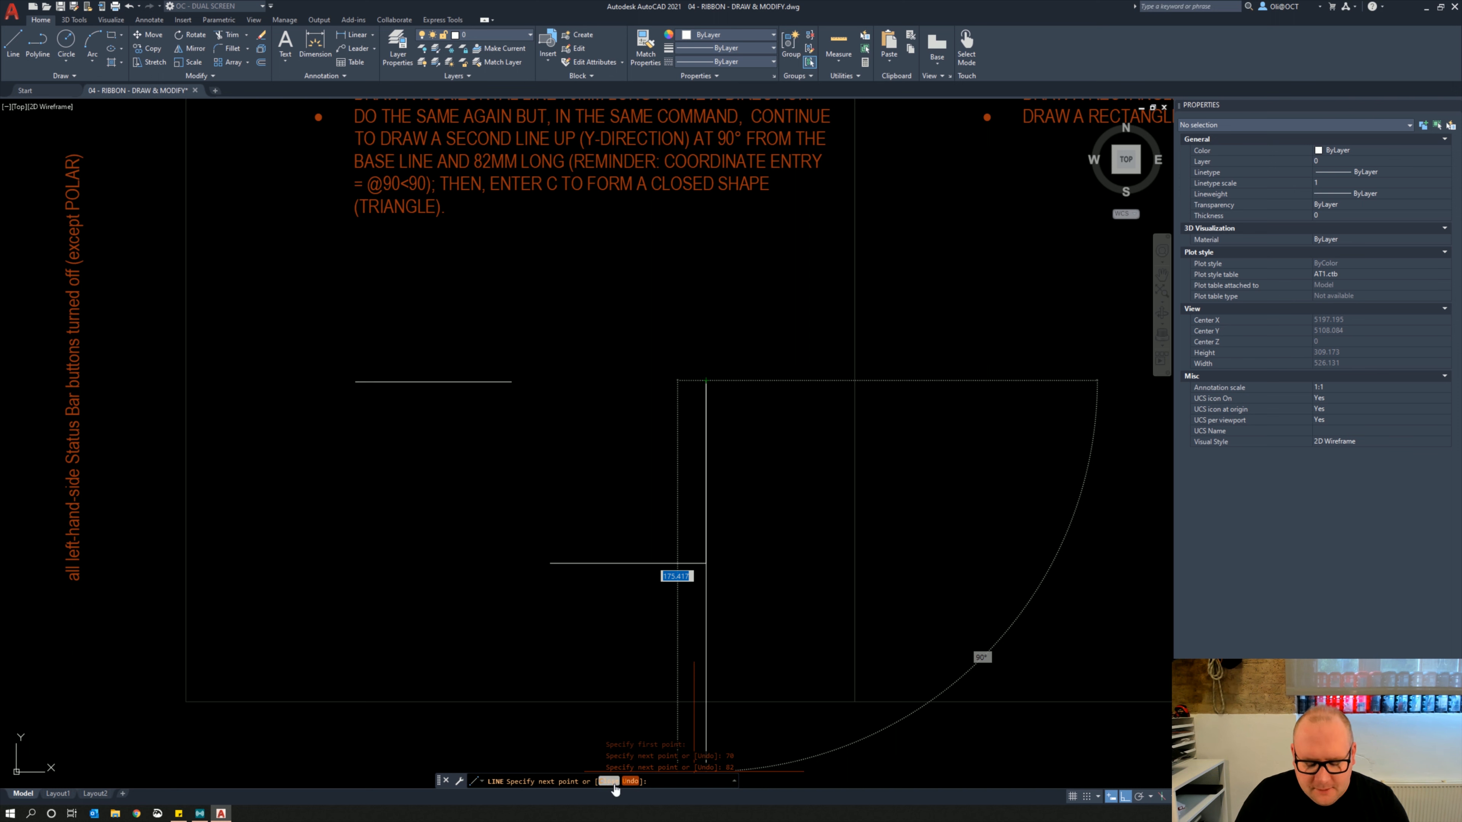
text(c)
key(Return)
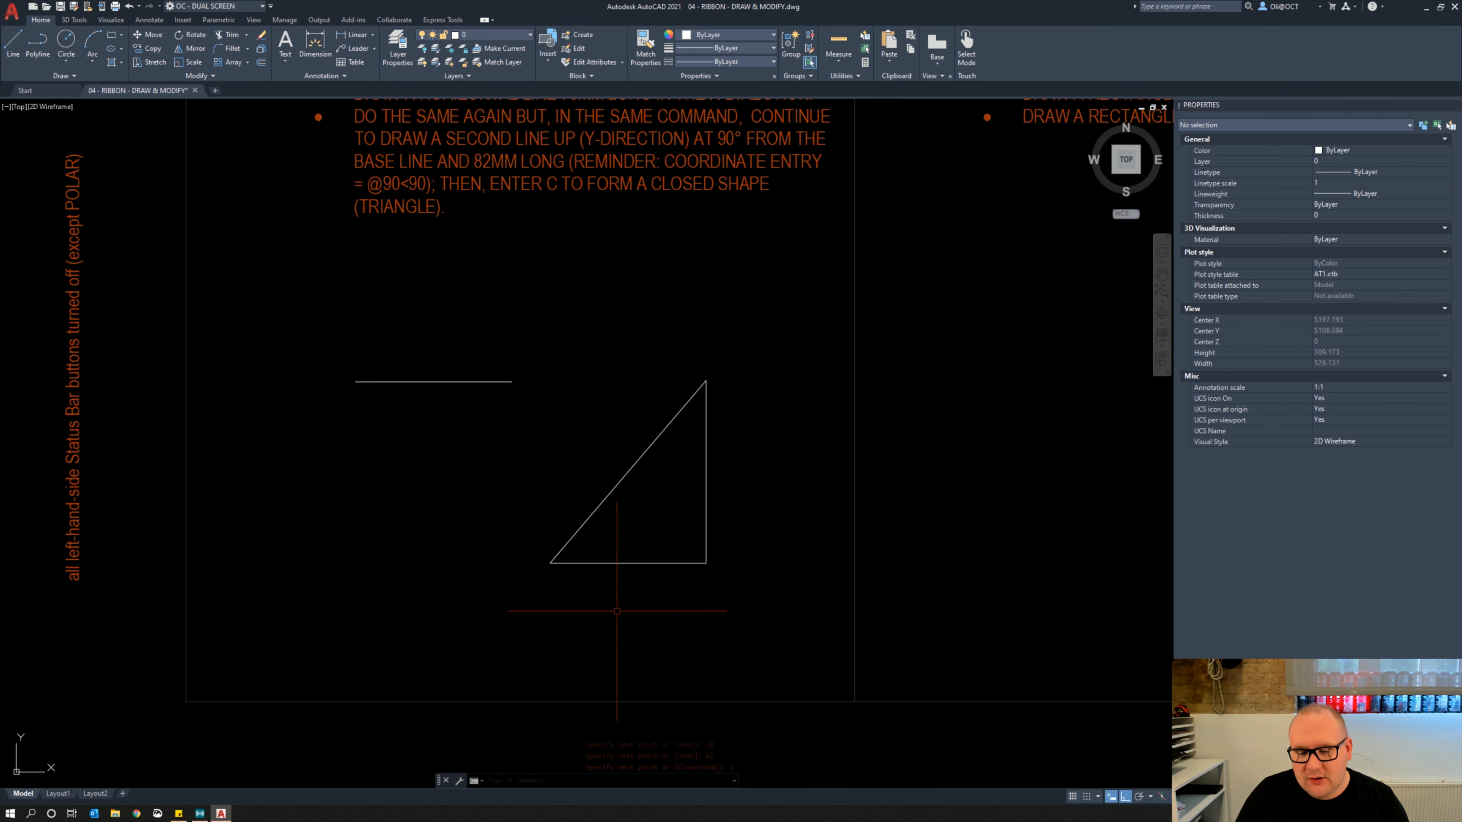
Select each side of the triangle in turn to examine whether the sides are separate line objects
click(679, 486)
click(617, 422)
key(Escape)
click(737, 493)
click(682, 481)
key(Escape)
click(690, 574)
click(675, 547)
key(Escape)
click(659, 538)
click(592, 468)
key(Escape)
click(741, 512)
click(694, 485)
key(Escape)
click(678, 577)
click(656, 534)
key(Escape)
click(657, 531)
click(601, 474)
key(Escape)
Draw a rectangle 178 mm wide by 92 mm high in the exercise (B) RECTANGLE cell
scroll(587, 469, down, 2)
middle_drag(585, 467, 540, 474)
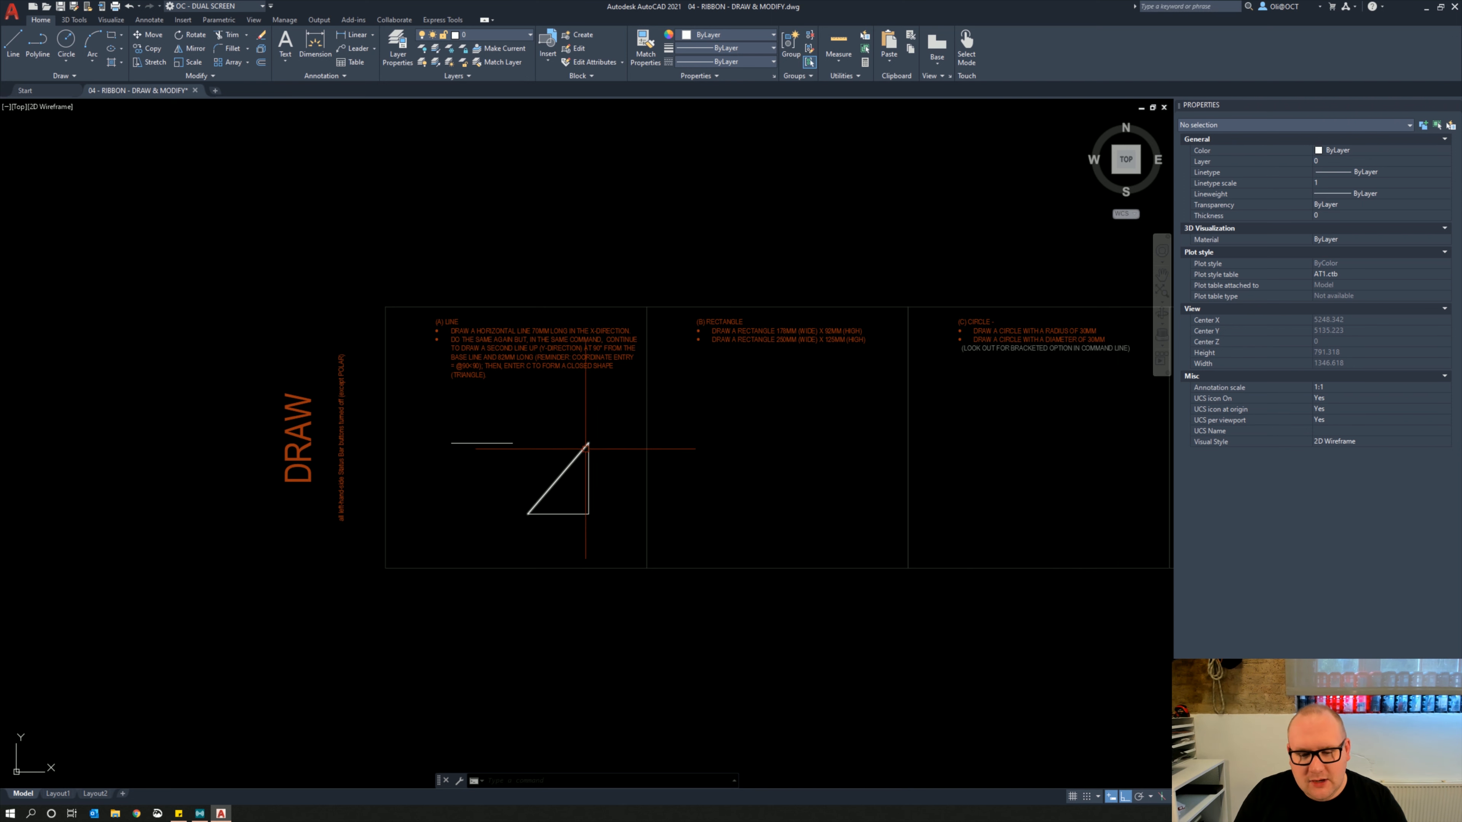
middle_drag(670, 434, 656, 450)
scroll(620, 466, up, 4)
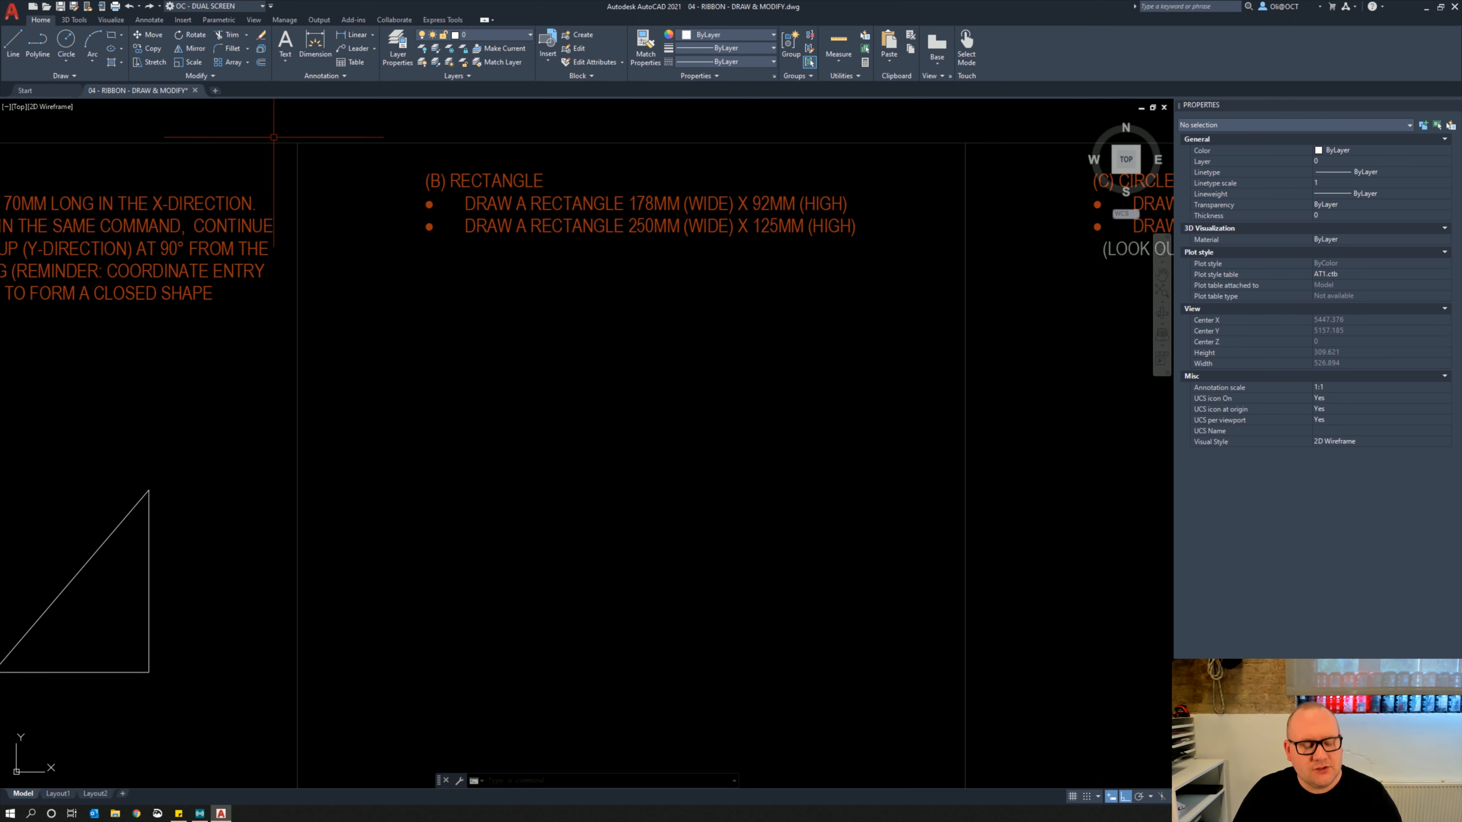
text(rec)
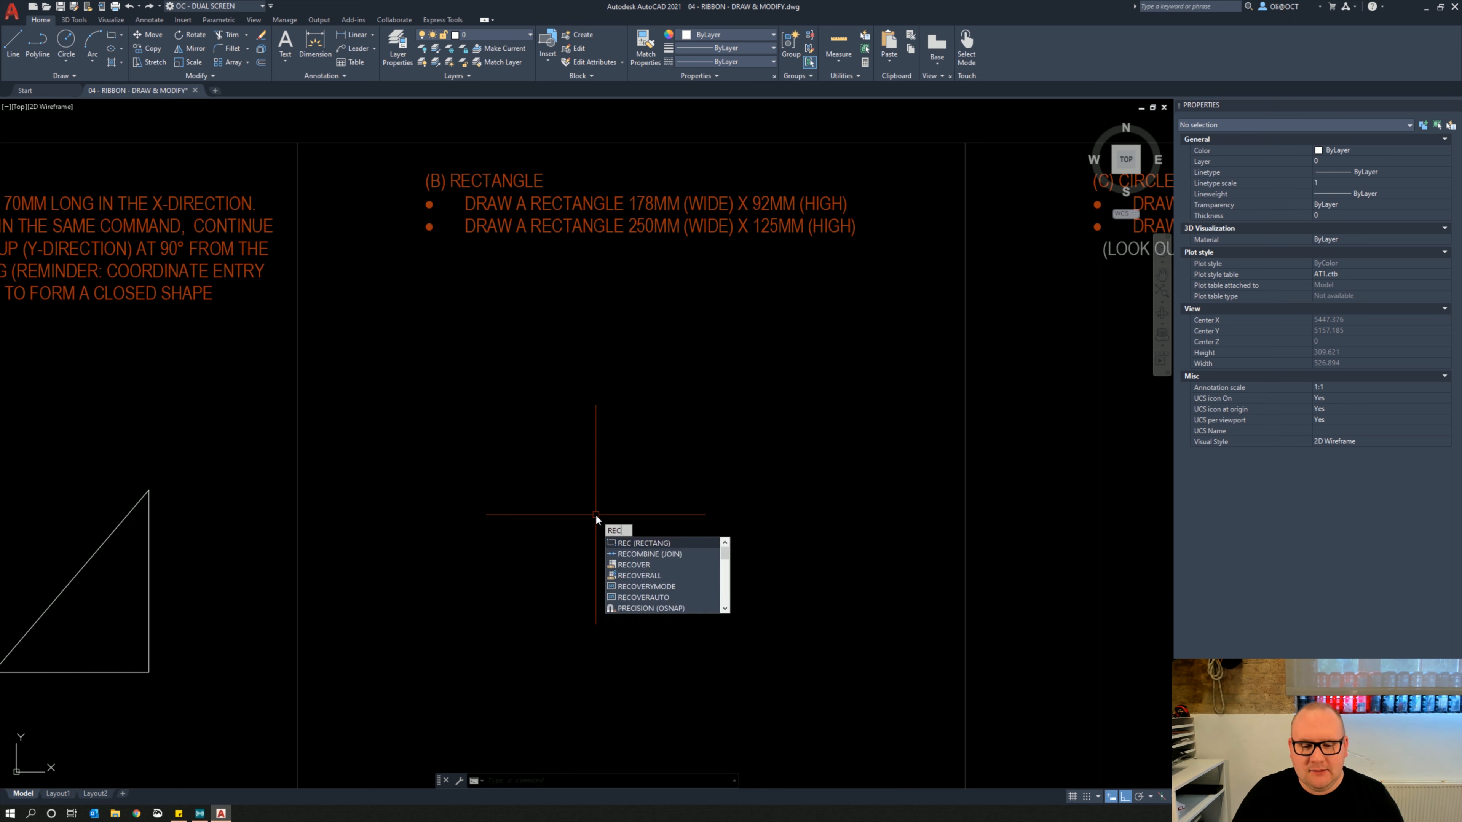
key(Return)
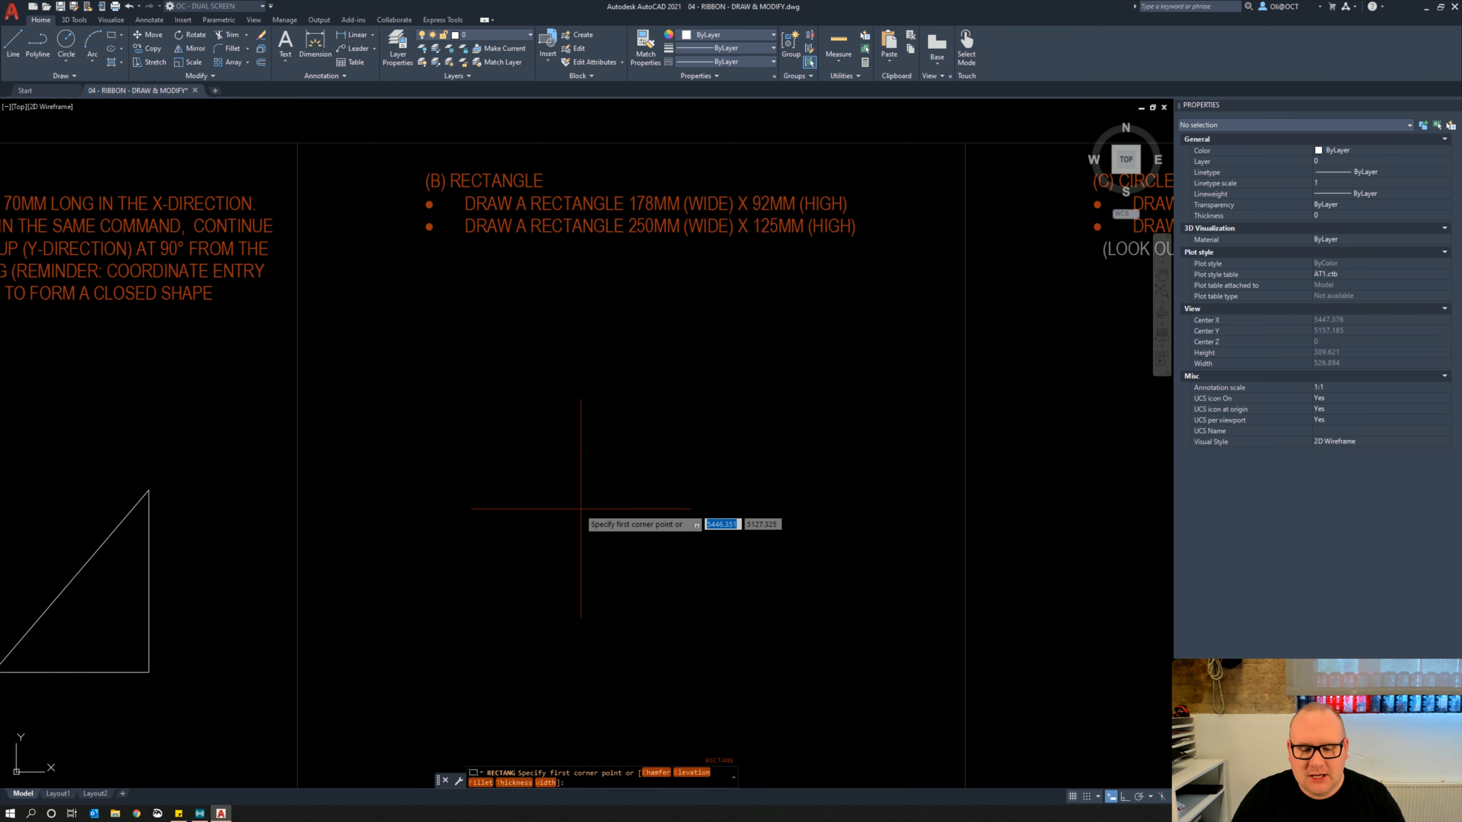
click(494, 635)
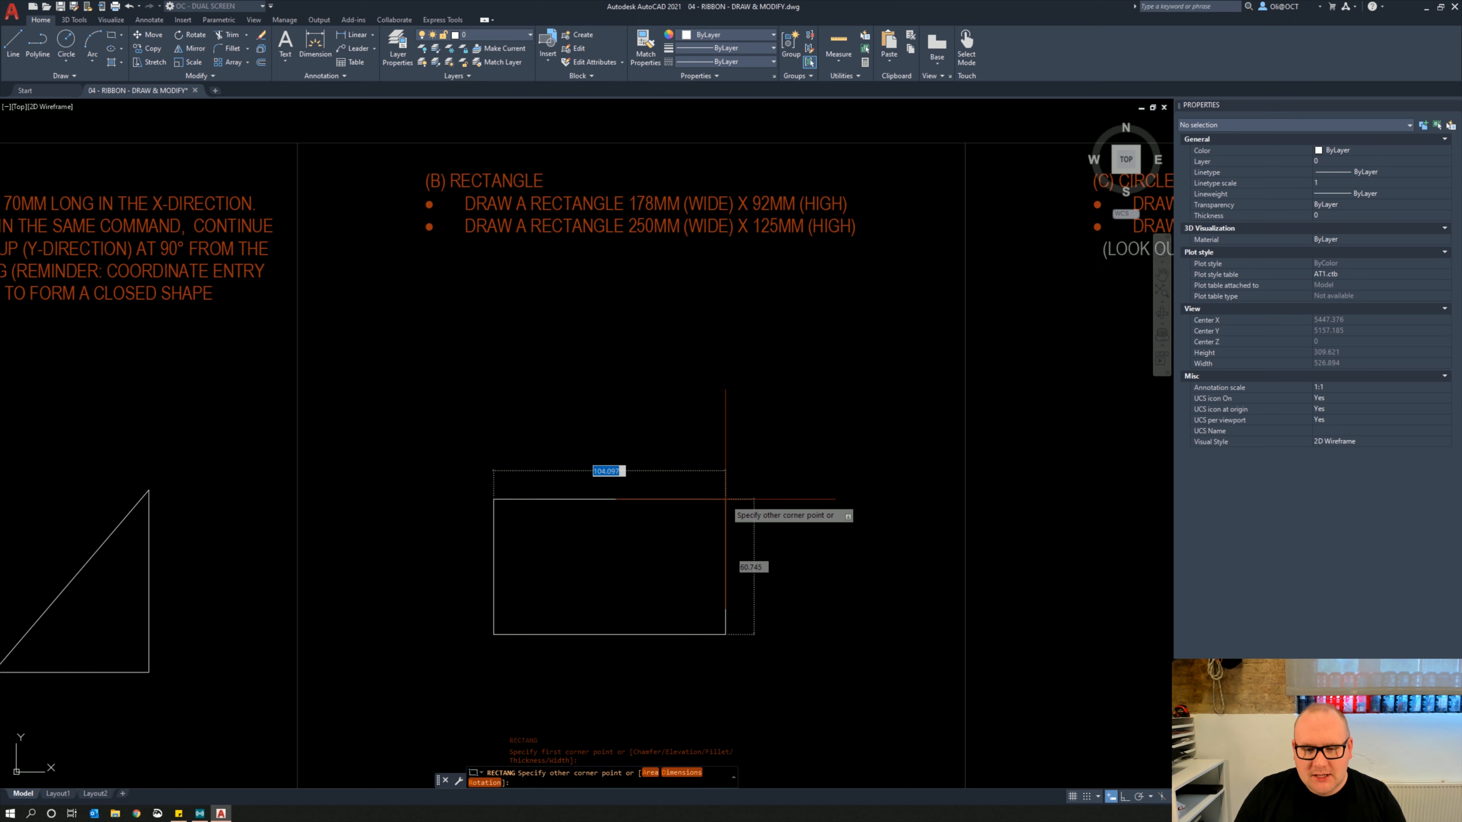
text(178)
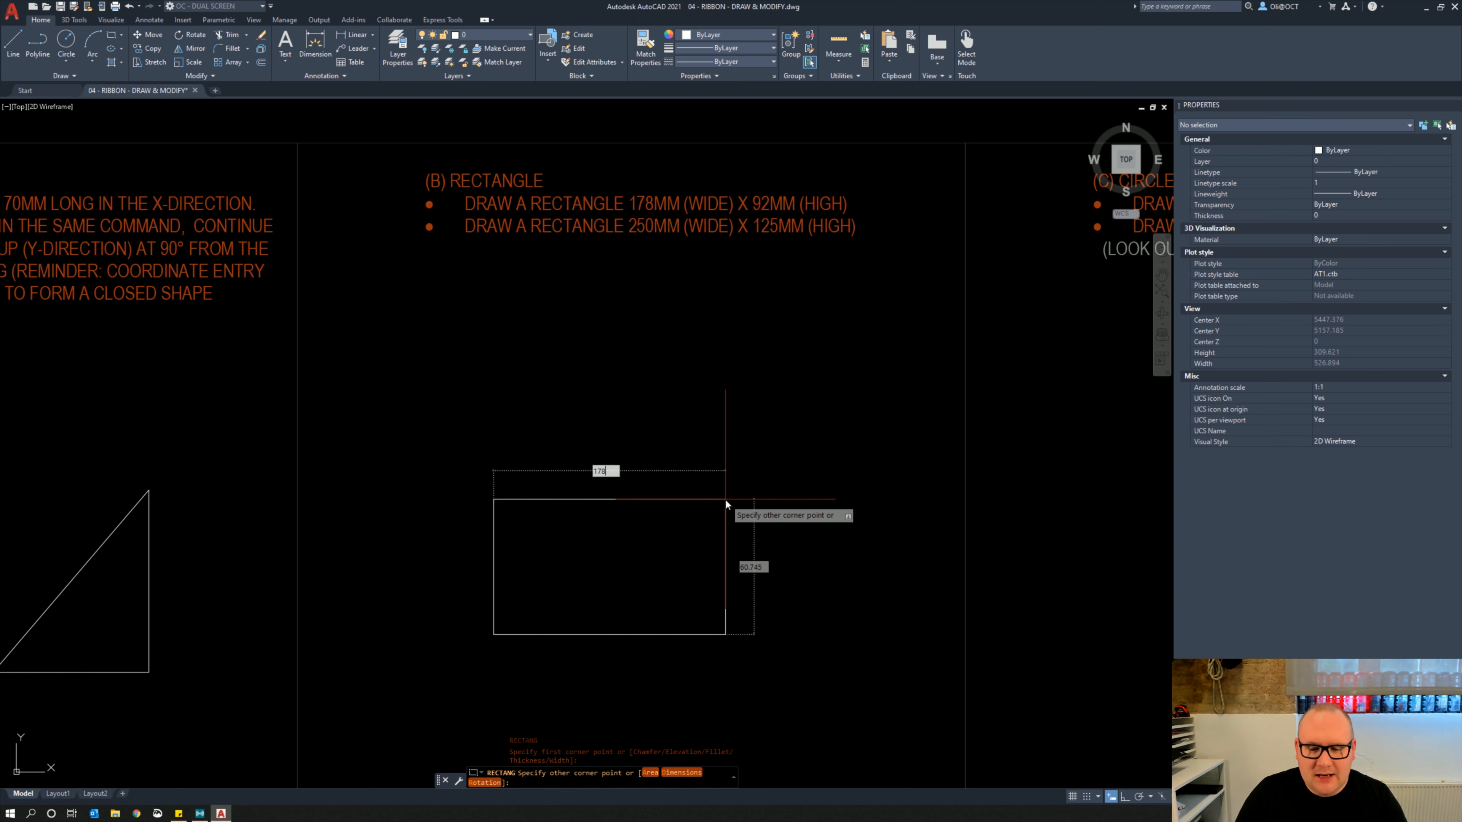
key(Tab)
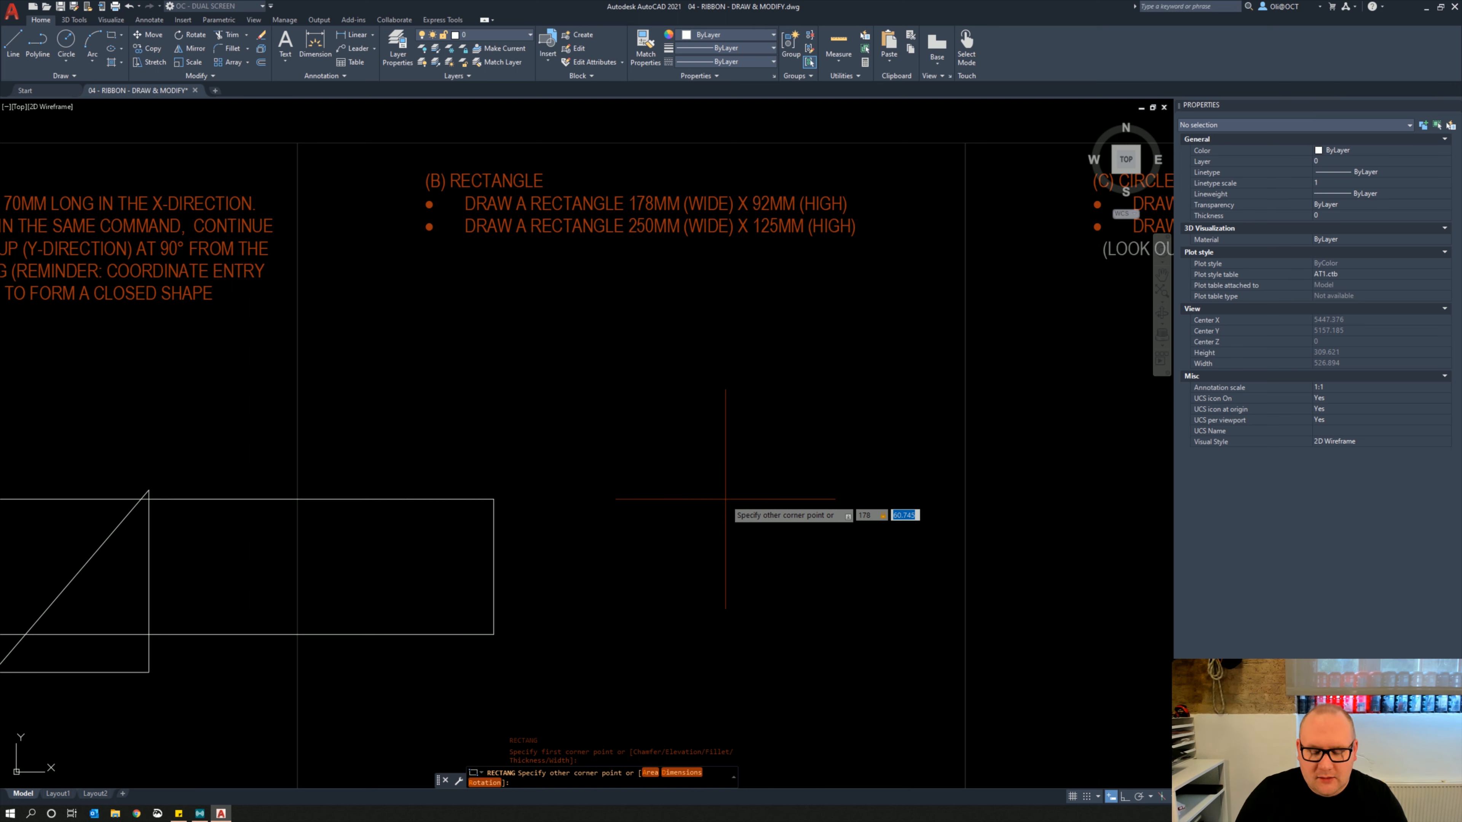
text(92)
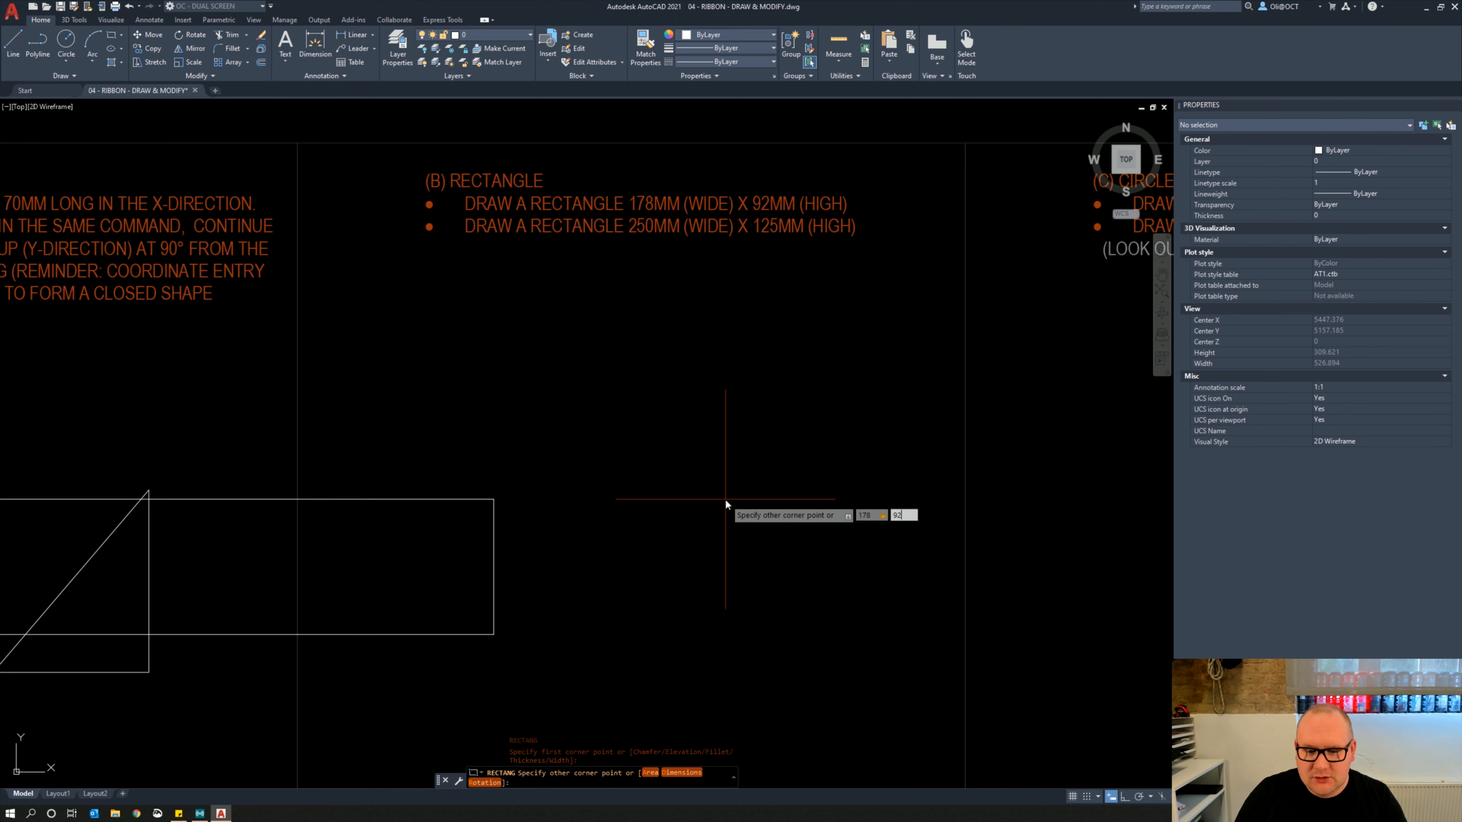
key(Return)
middle_drag(563, 514, 518, 417)
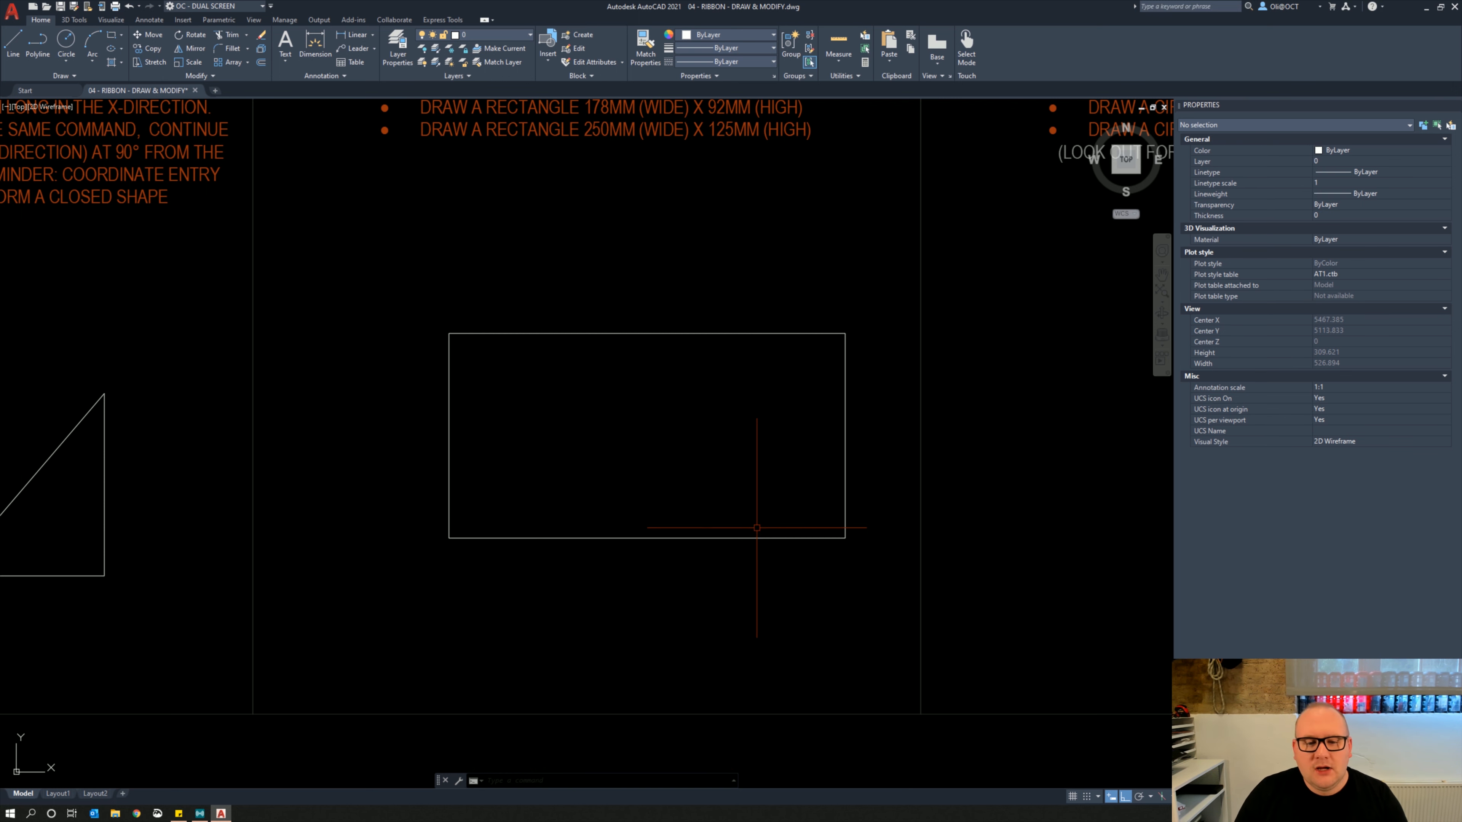
Draw a second rectangle 250 mm wide by 125 mm high around the 178 x 92 mm rectangle
middle_drag(554, 484, 587, 539)
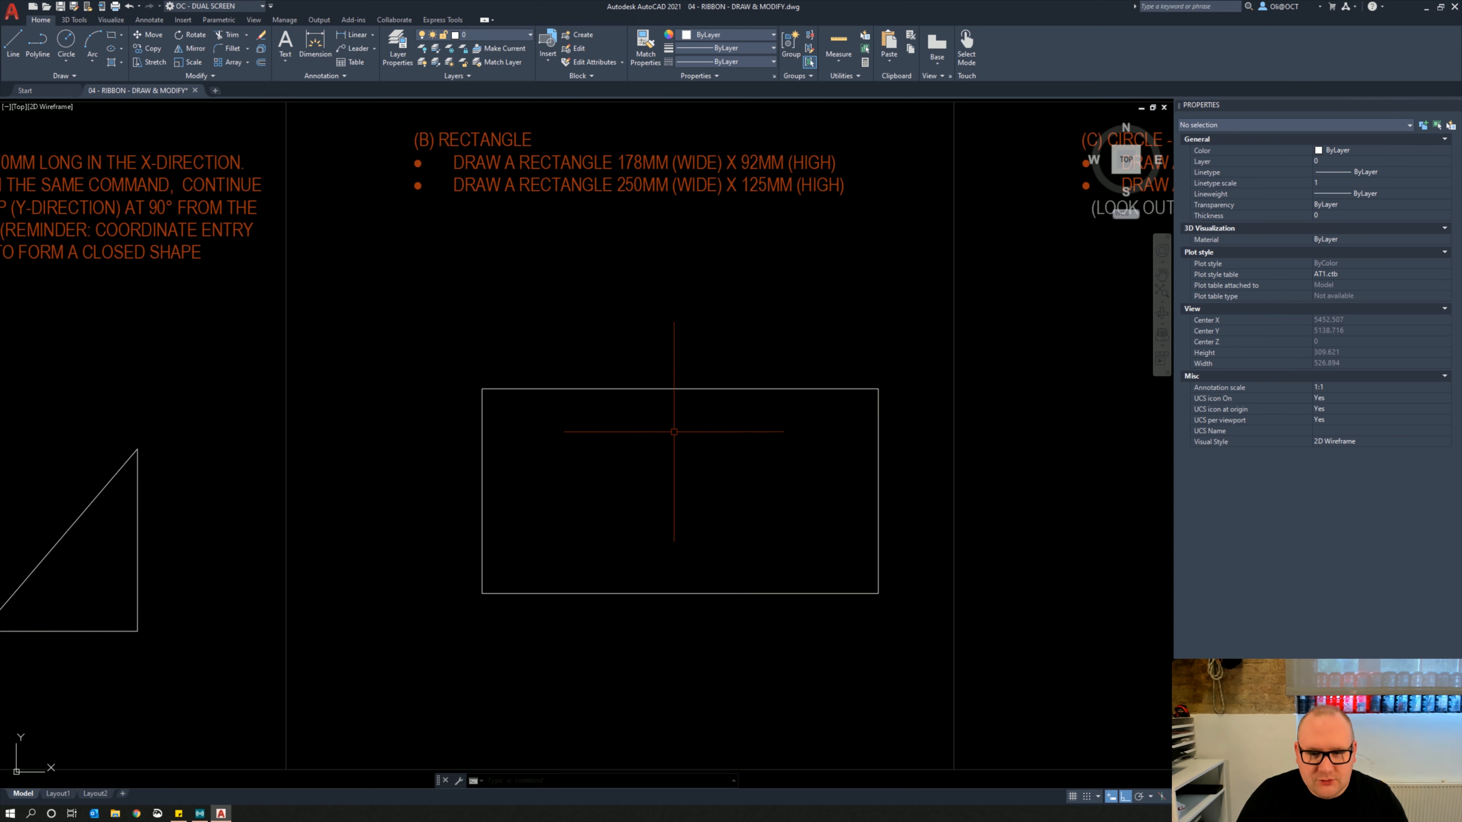
middle_drag(566, 476, 562, 428)
text(rec)
key(Return)
click(414, 603)
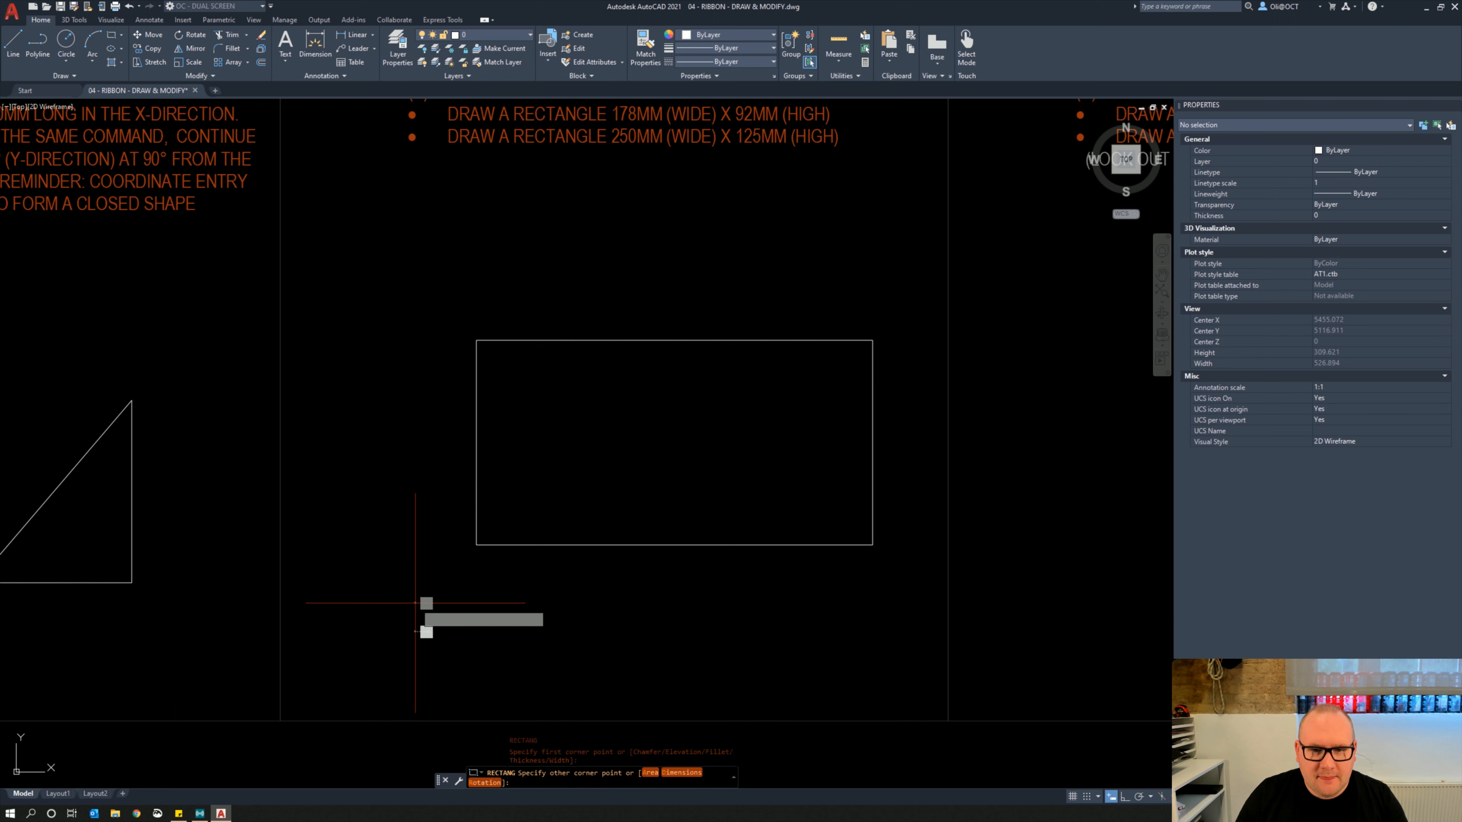
text(250)
key(Tab)
text(125)
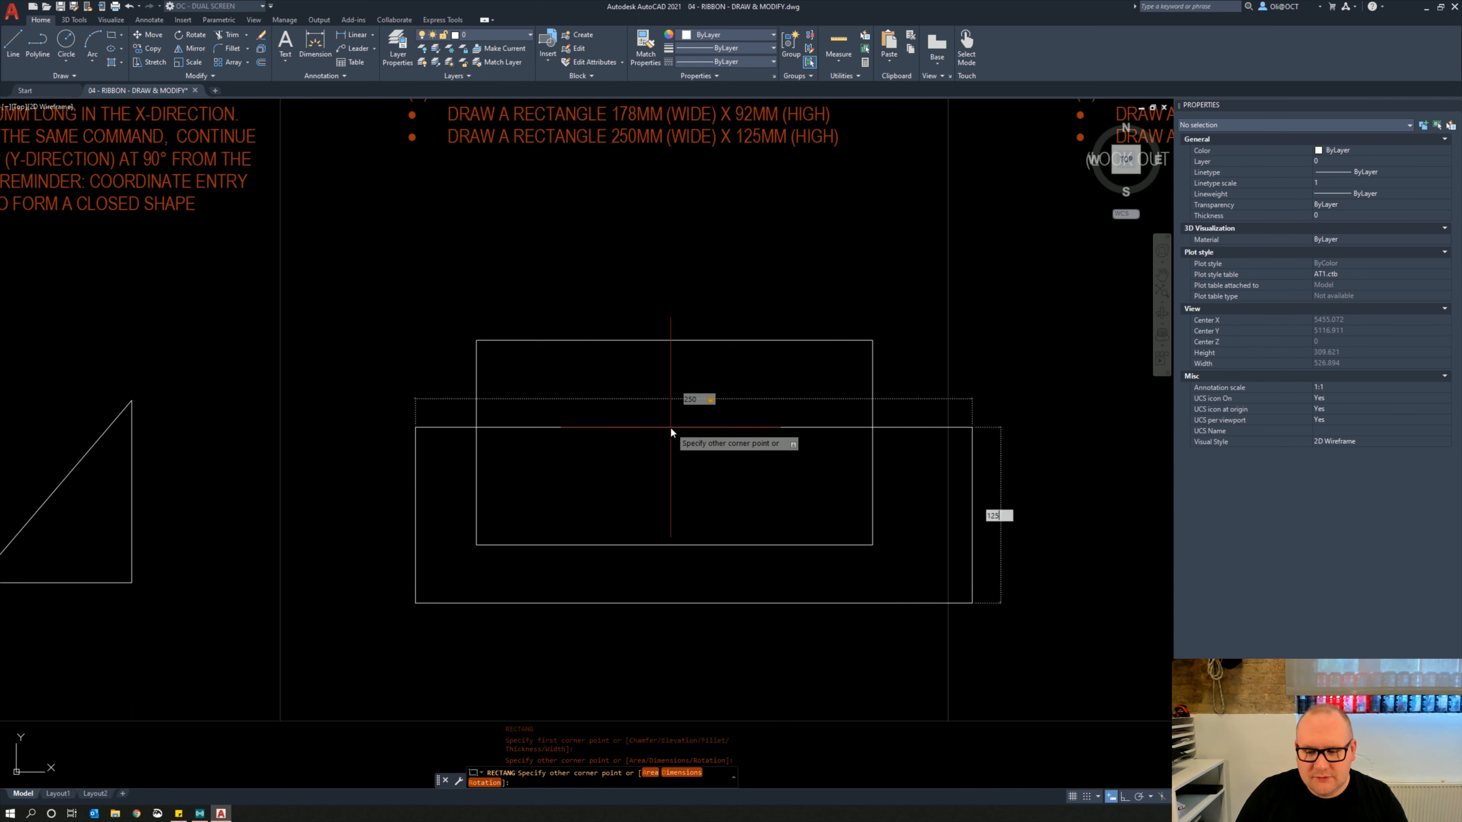
key(Return)
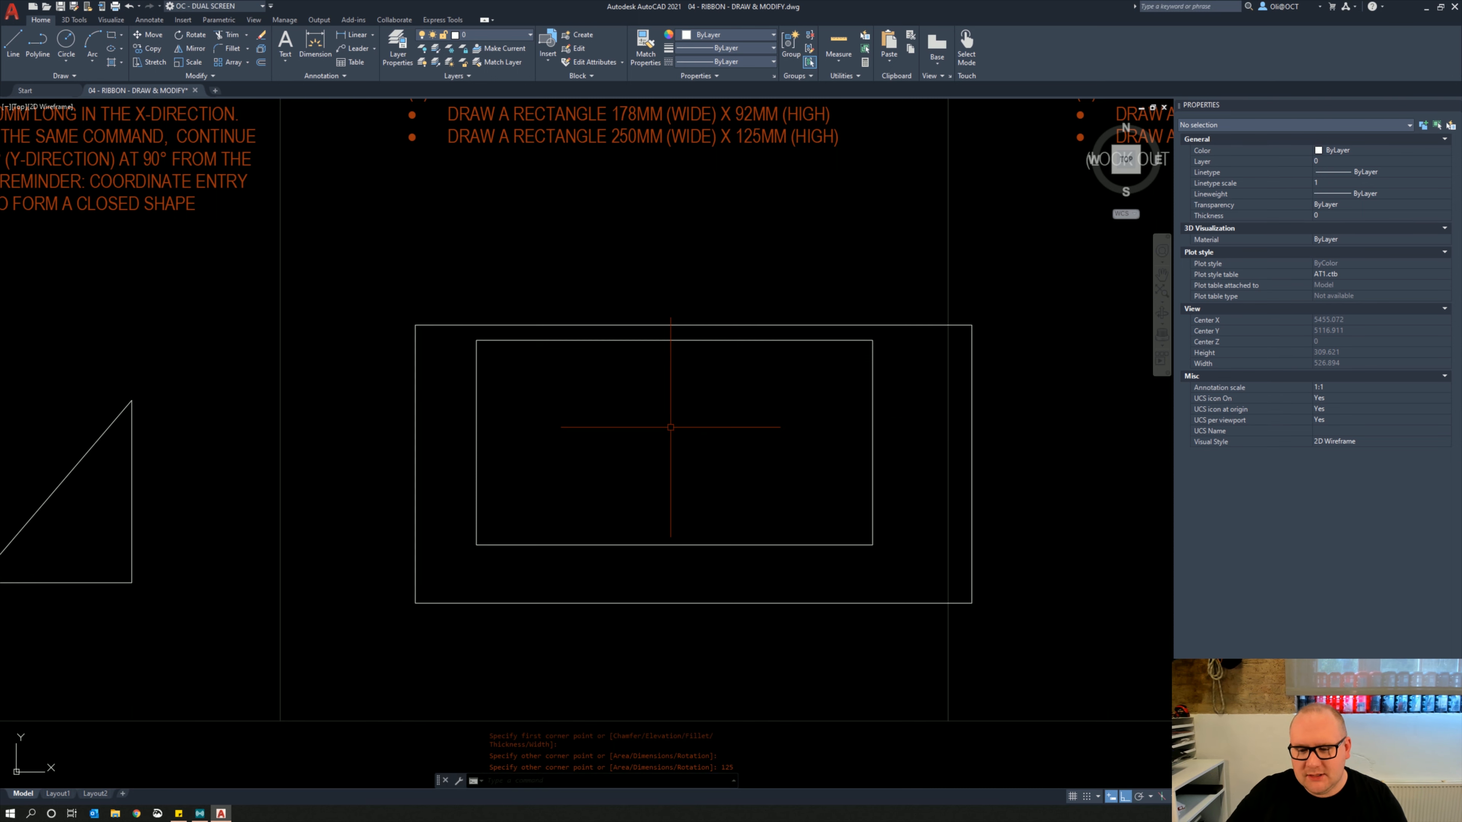
Move both rectangles horizontally so they fit within the exercise (B) cell
click(705, 628)
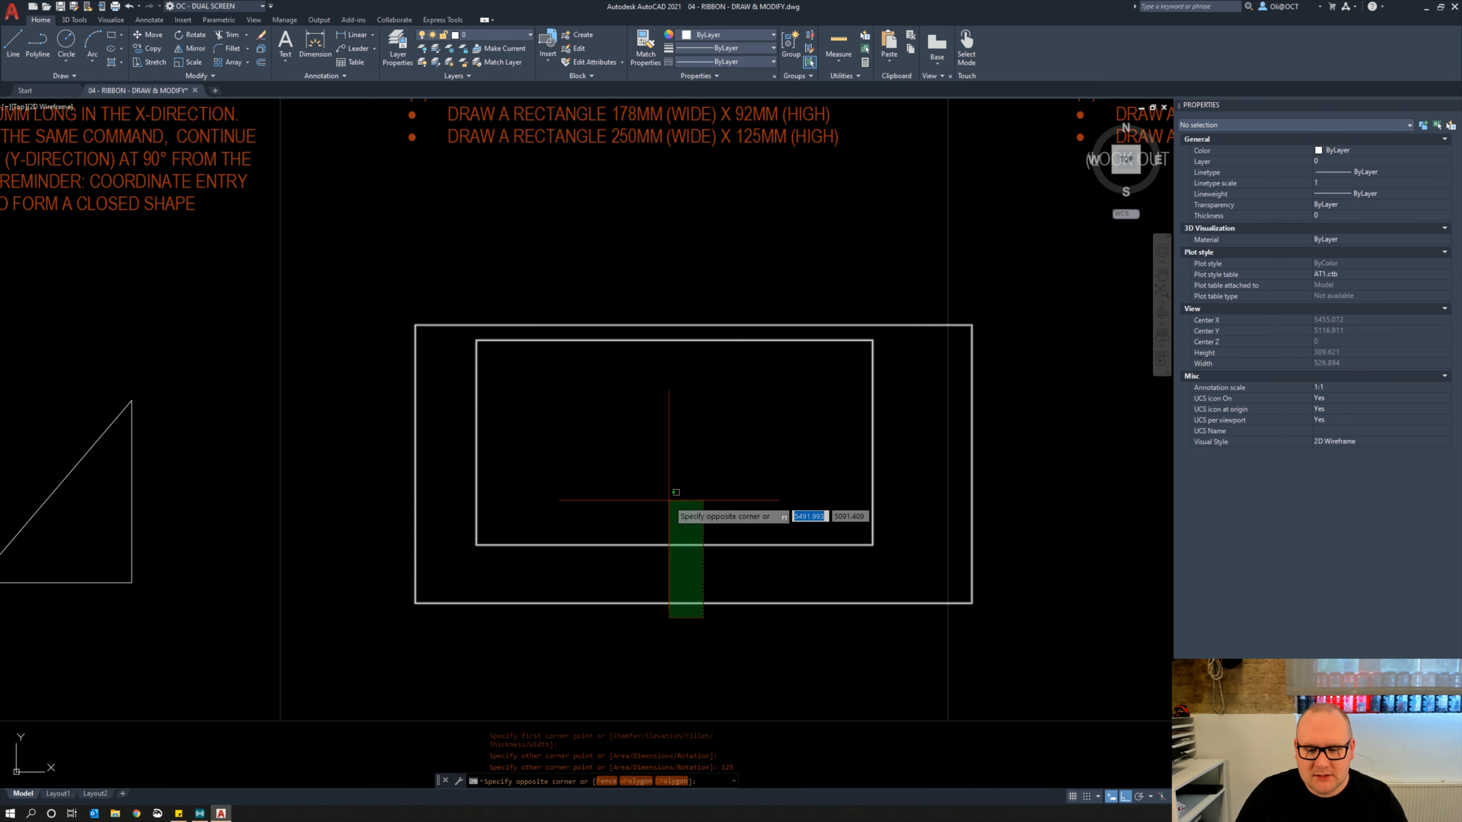
click(669, 499)
right_click(669, 500)
click(701, 589)
click(711, 558)
click(639, 533)
Draw a circle with a radius of 30 mm in the exercise (C) CIRCLE cell
scroll(671, 506, down, 2)
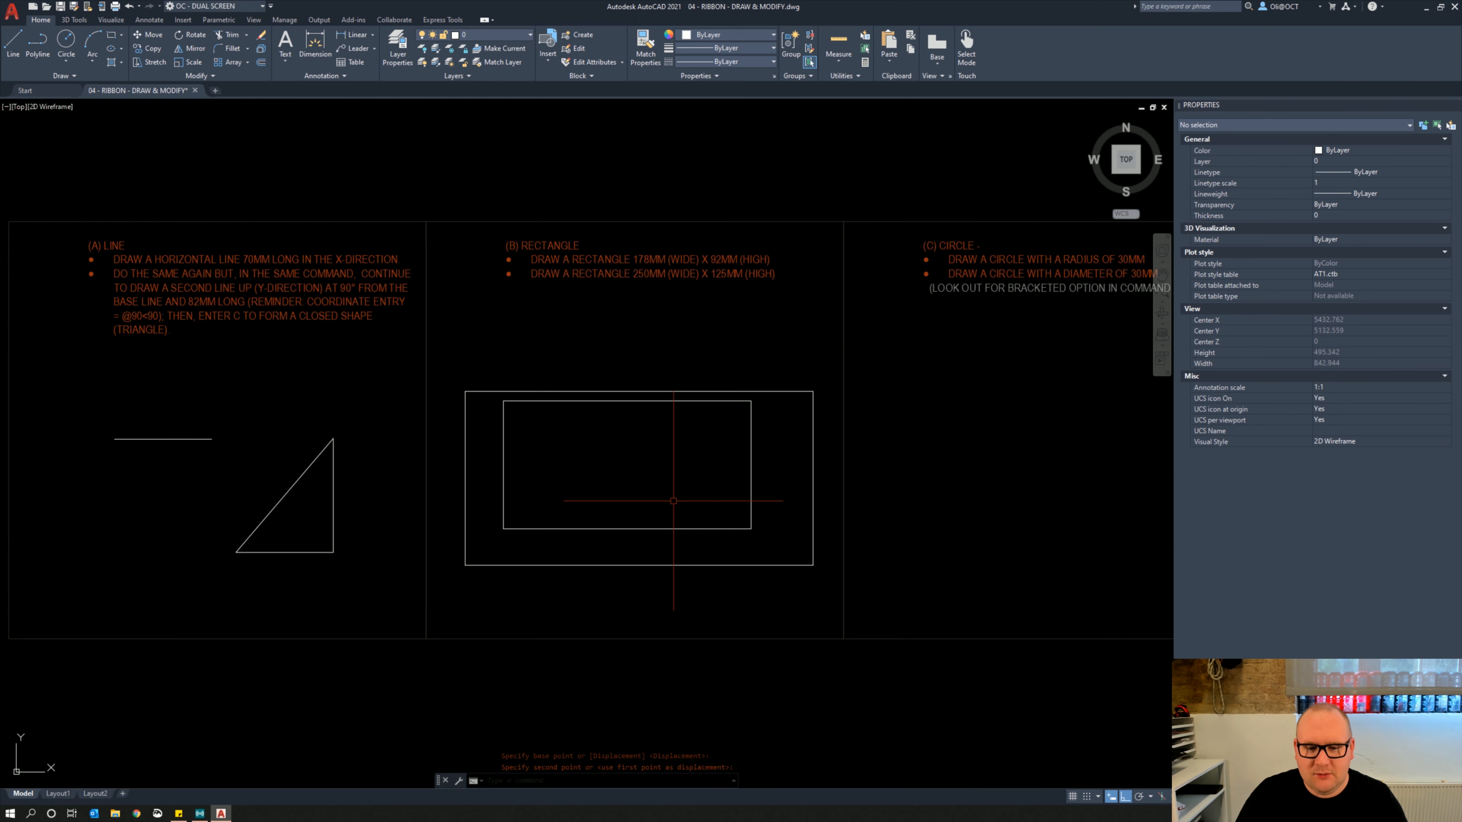
middle_drag(691, 453, 371, 462)
scroll(748, 435, up, 3)
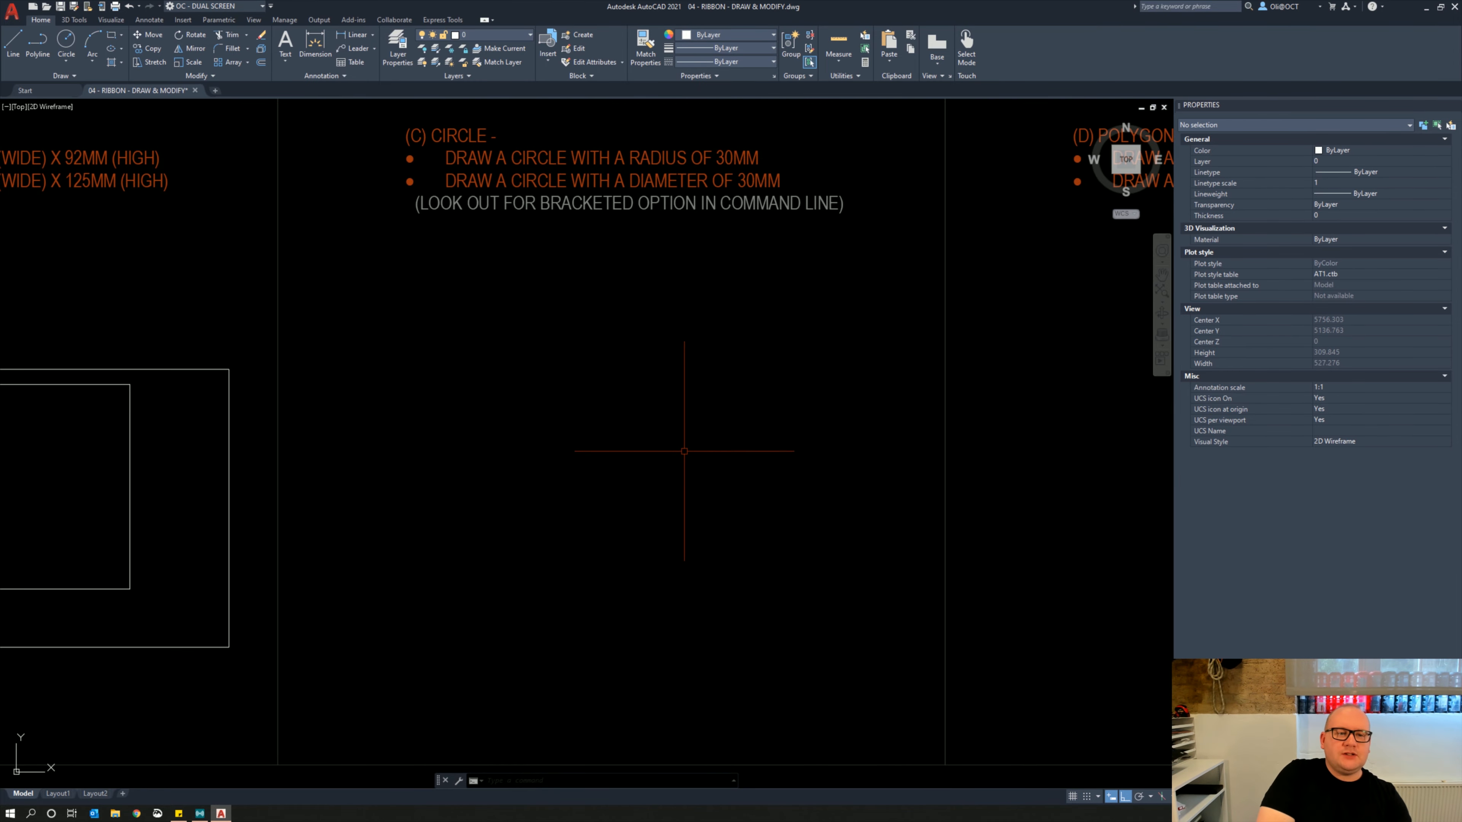
click(75, 40)
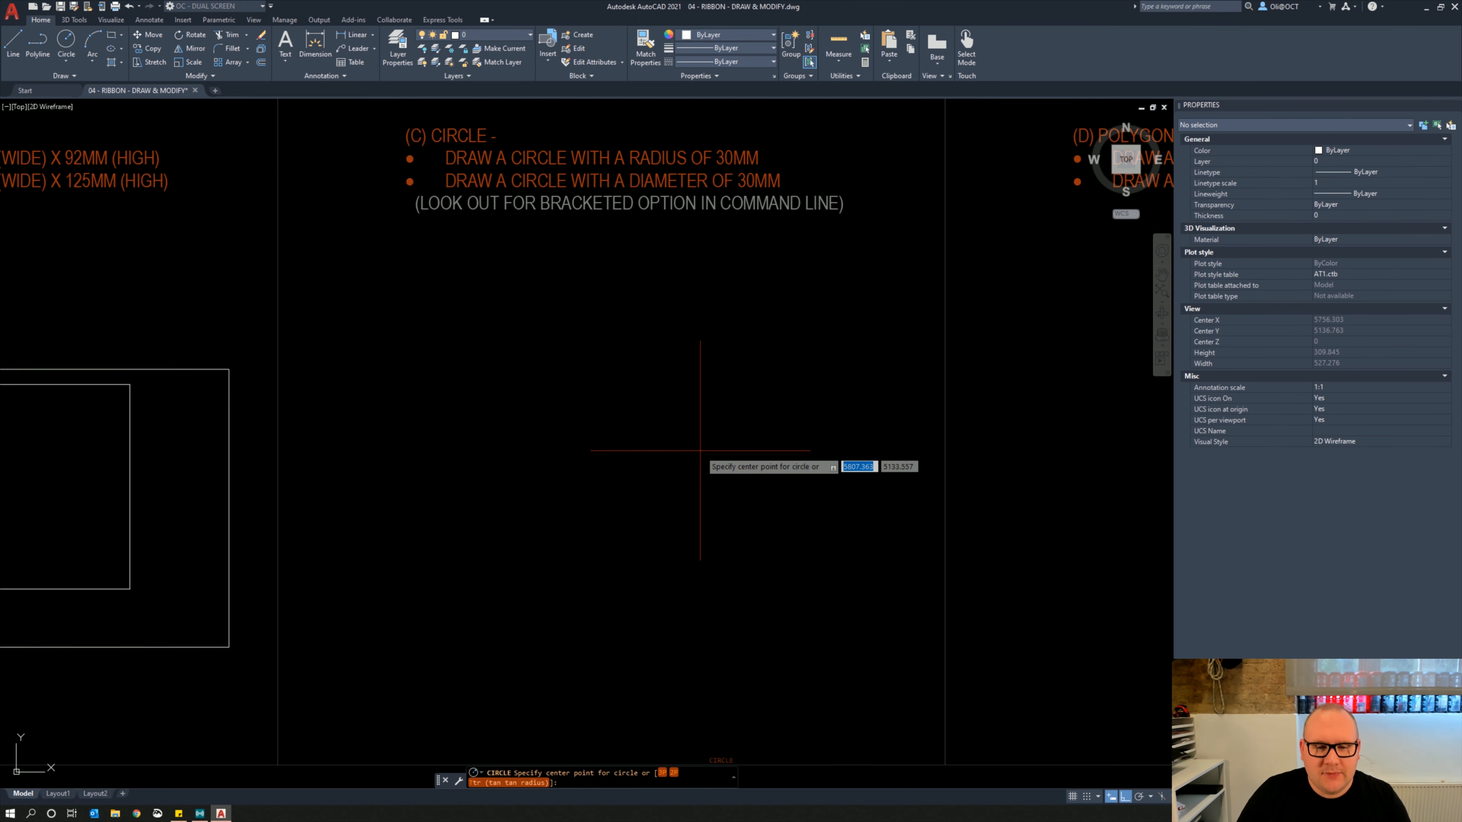
click(613, 499)
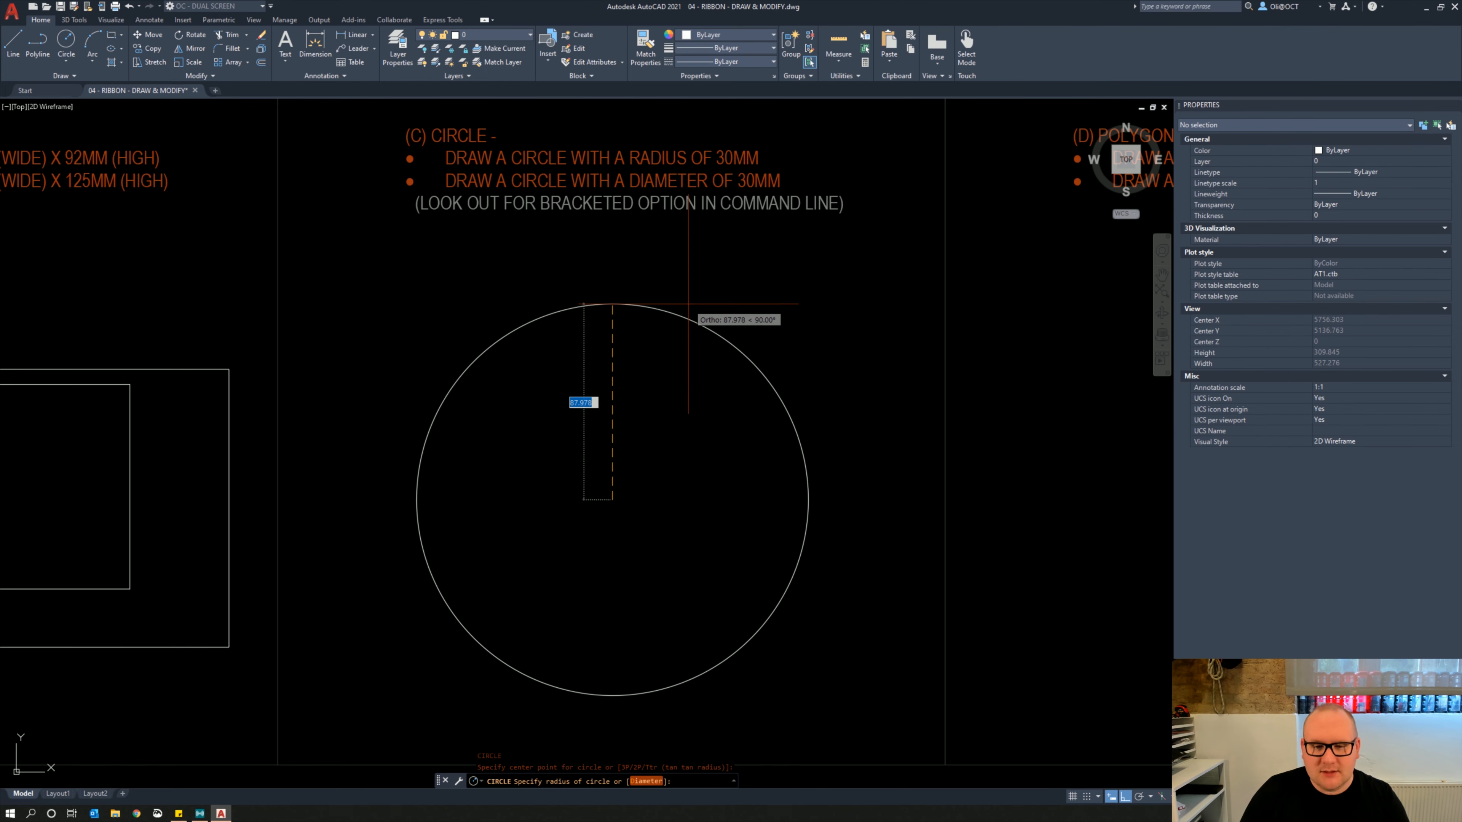
text(30)
key(Return)
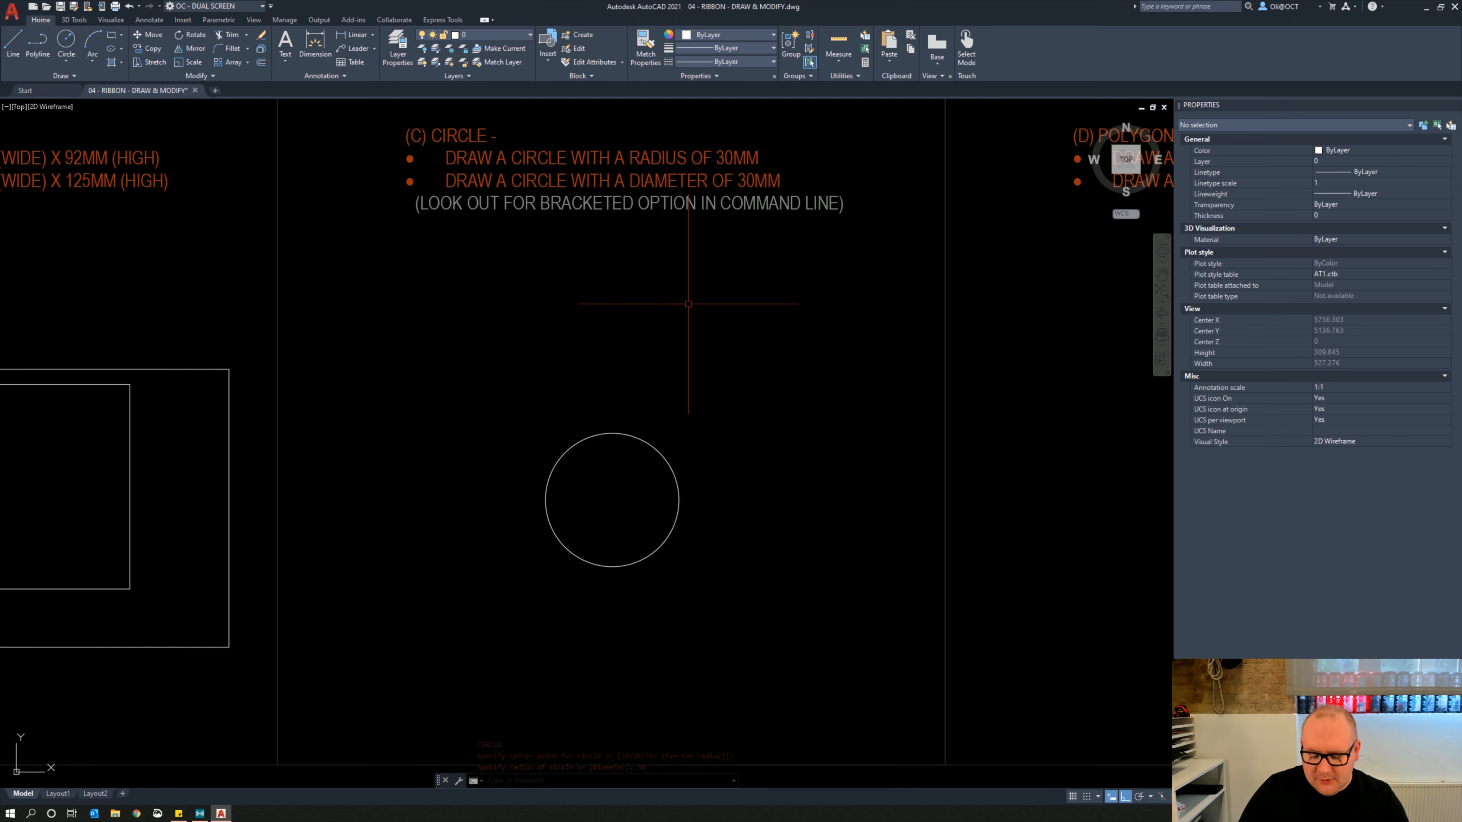
Draw a second circle with a diameter of 30 mm, concentric with the 30 mm radius circle
key(Return)
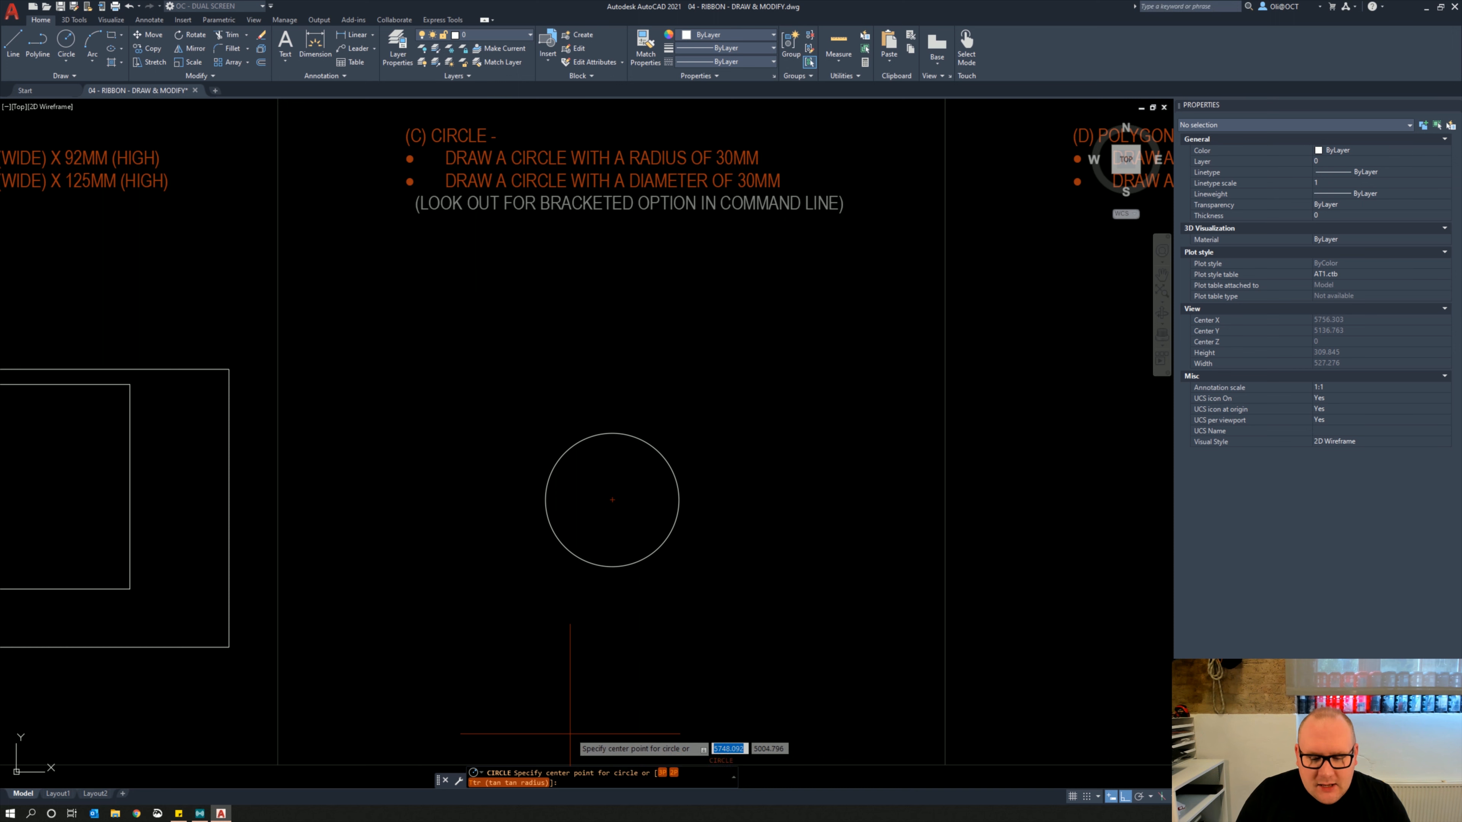
click(584, 512)
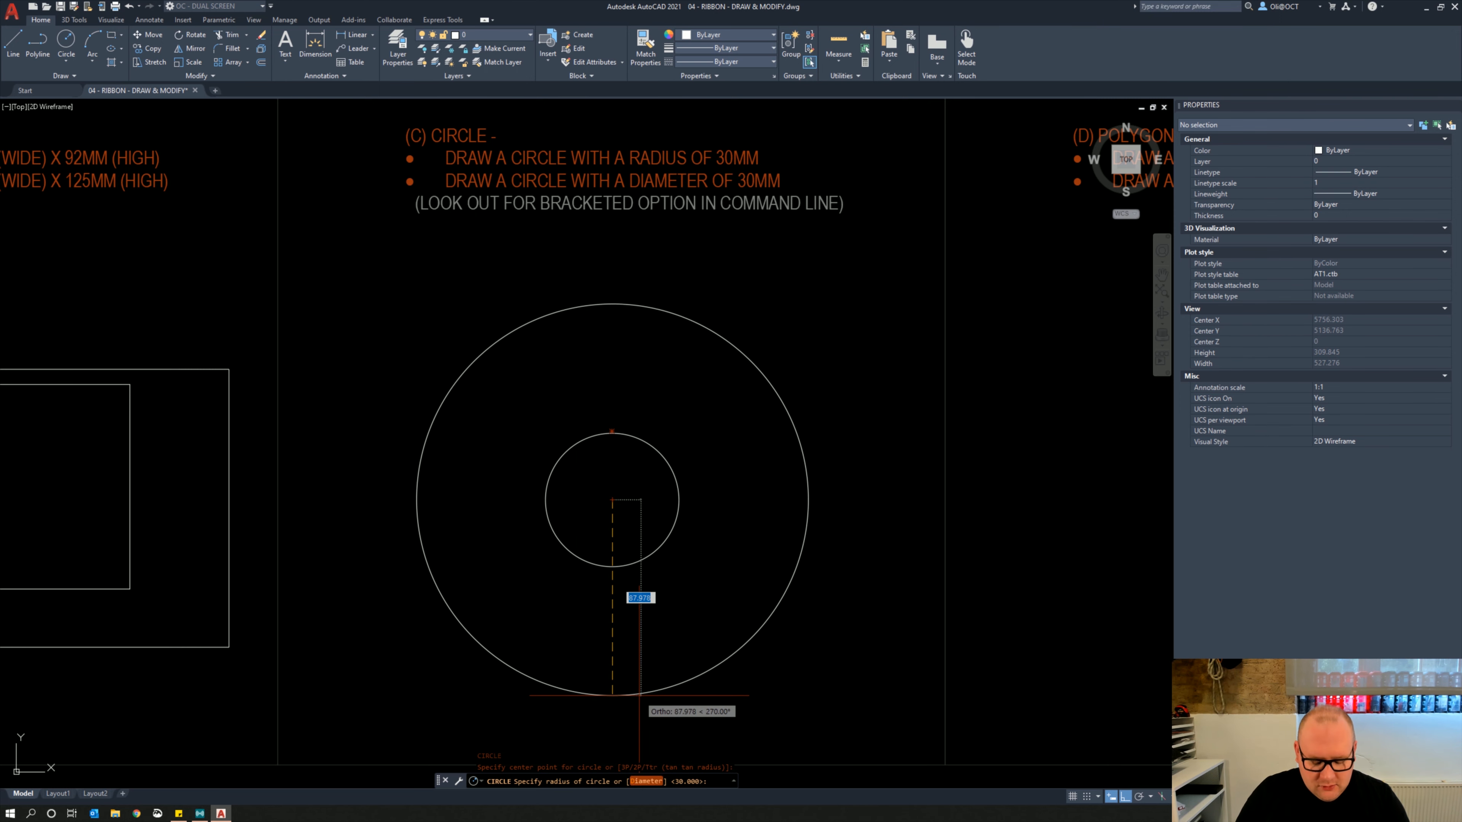
text(d)
key(Return)
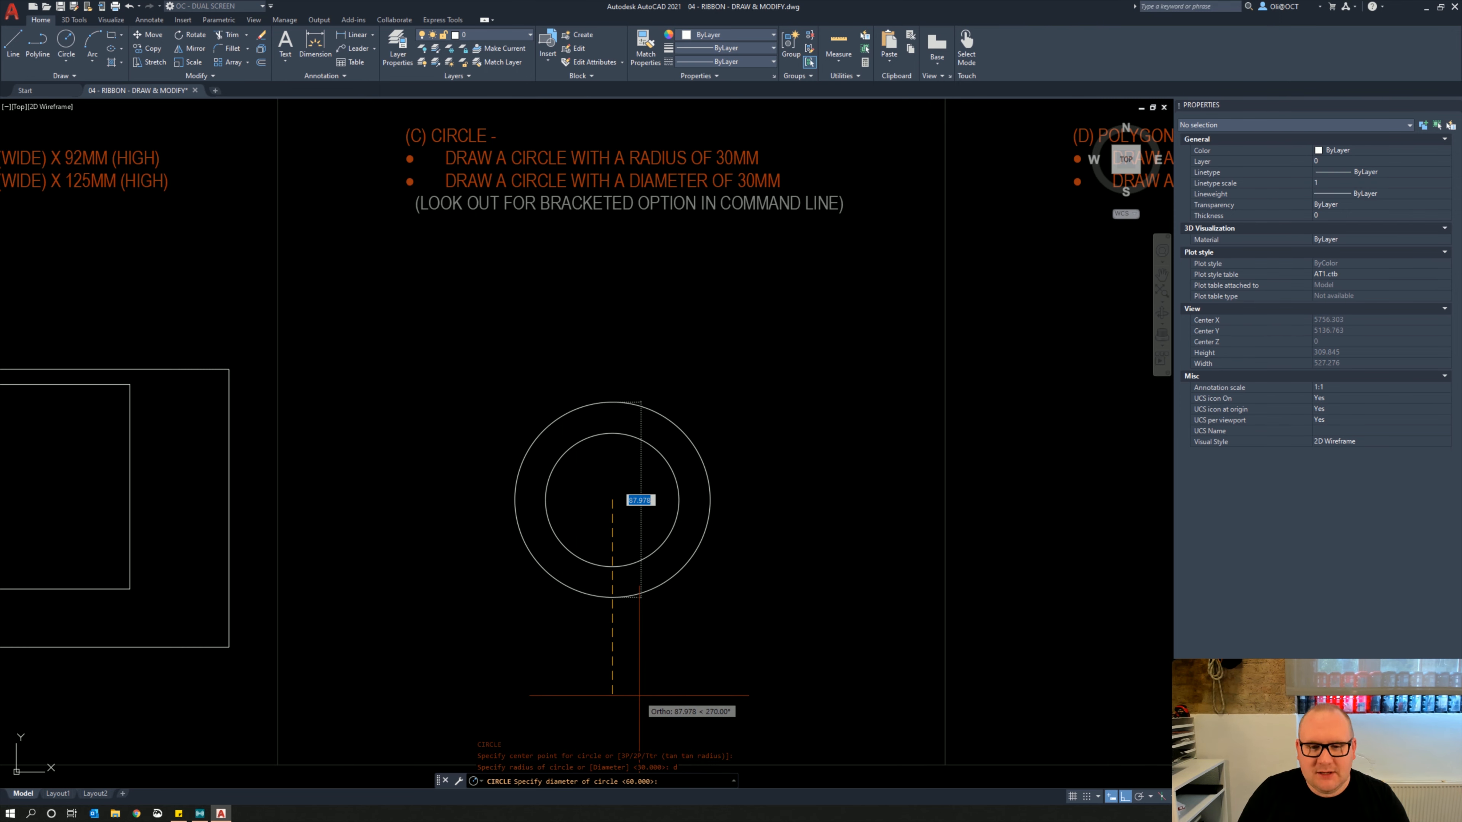
text(30)
key(Return)
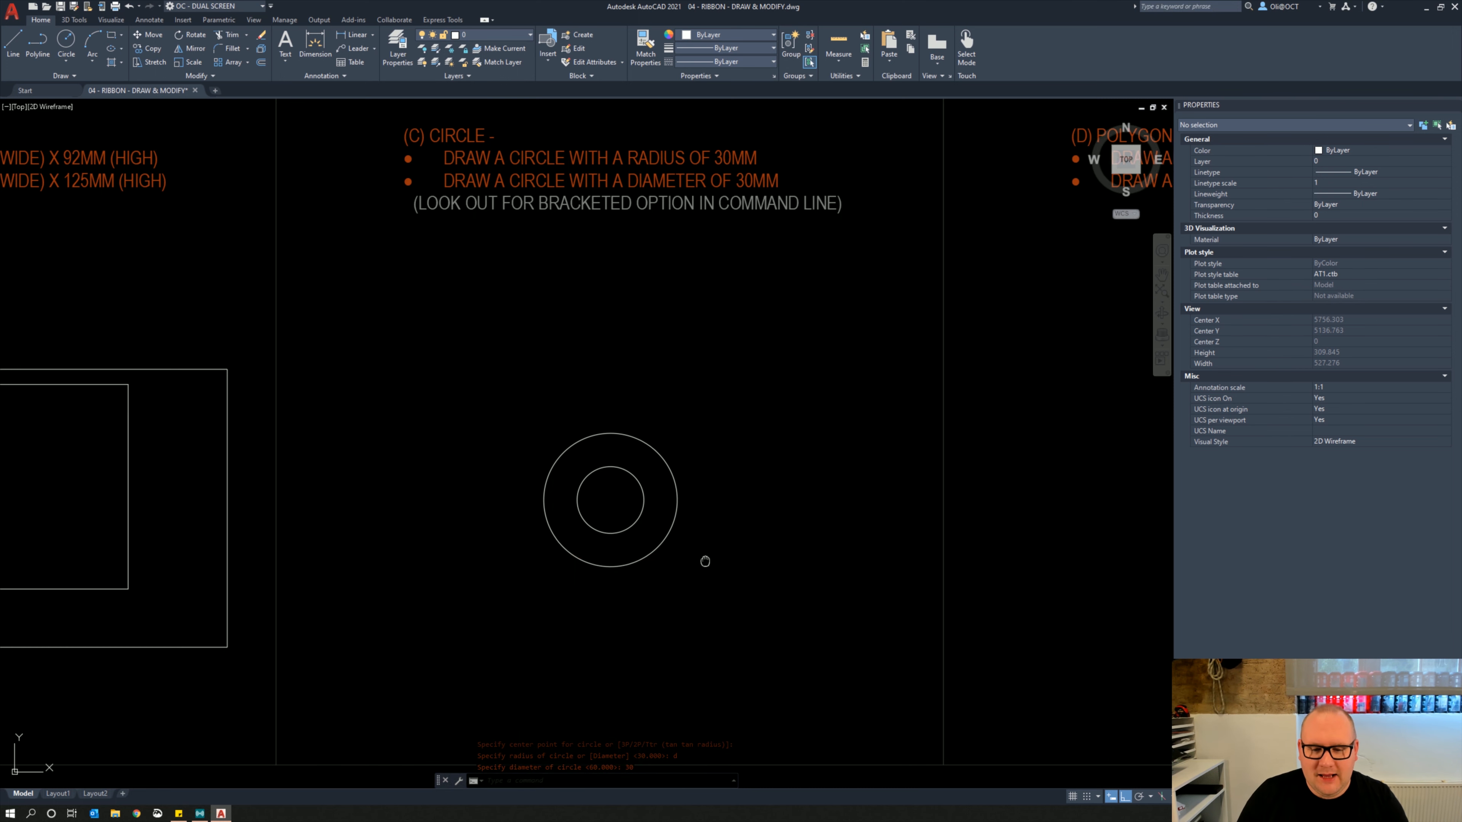
Set the outer circle's diameter to 90 mm in the exercise (C) cell
middle_drag(708, 562, 612, 556)
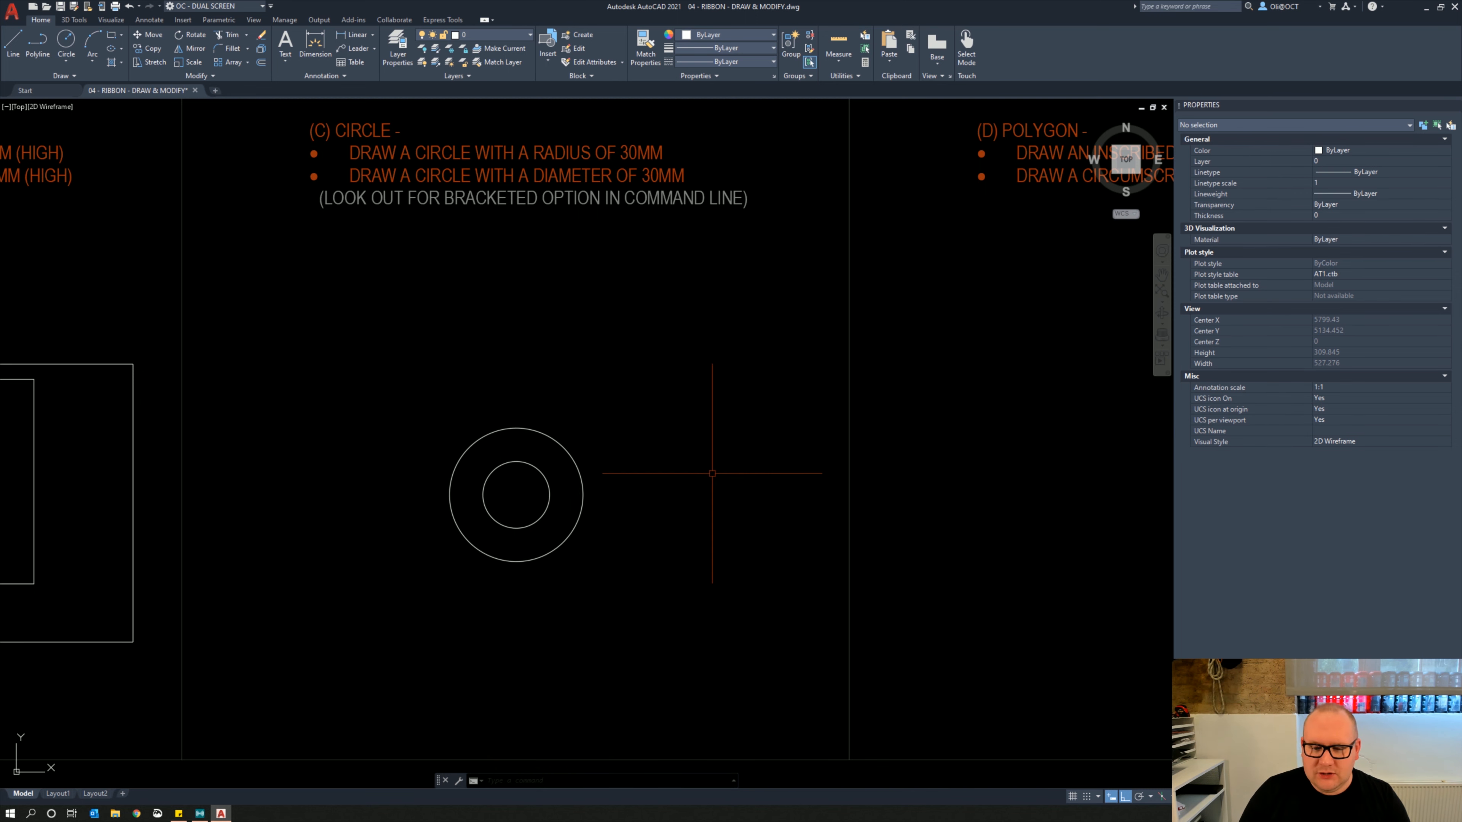
click(591, 501)
click(575, 481)
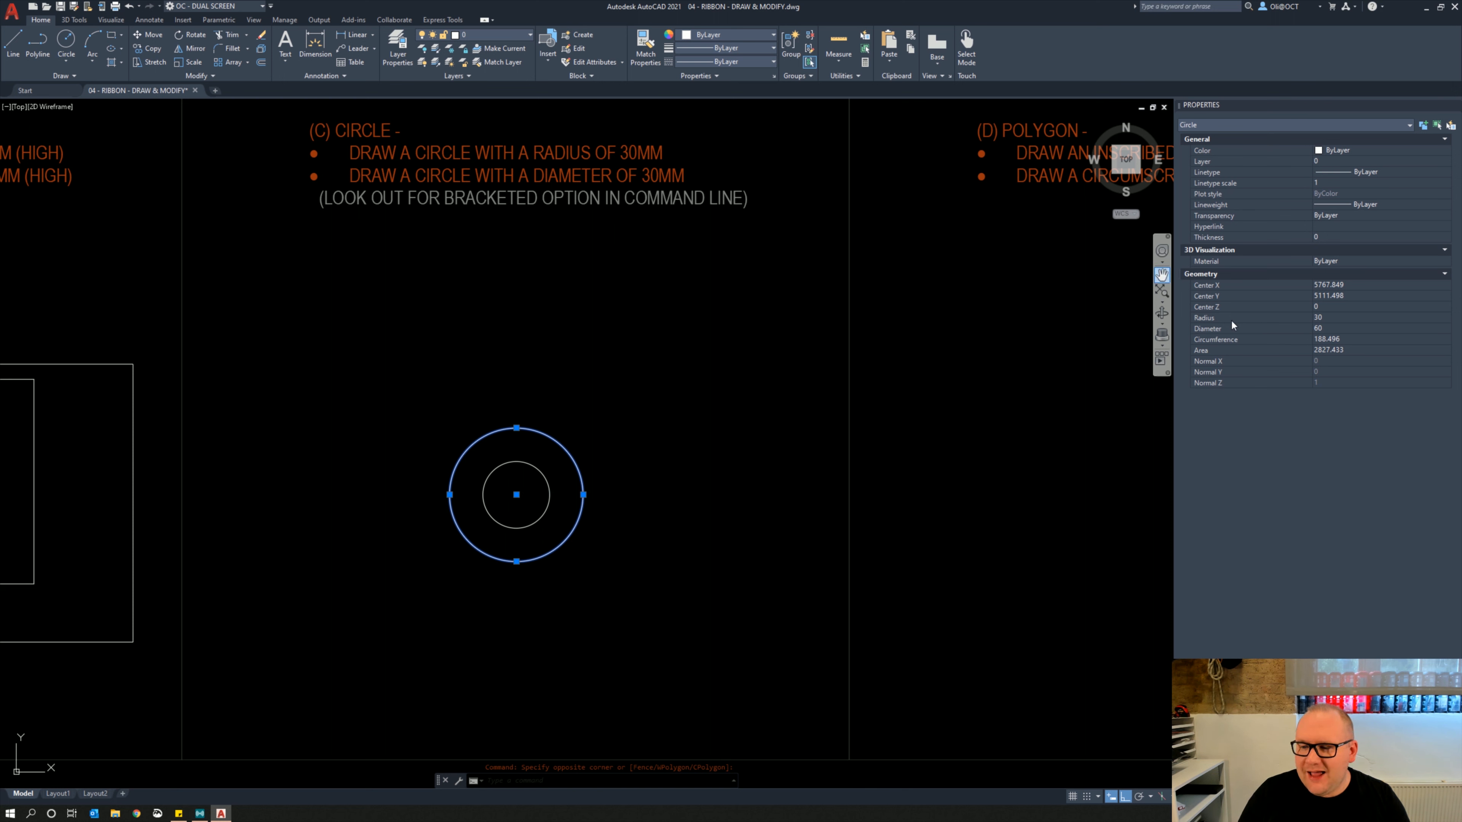
click(1338, 328)
text(90)
key(Tab)
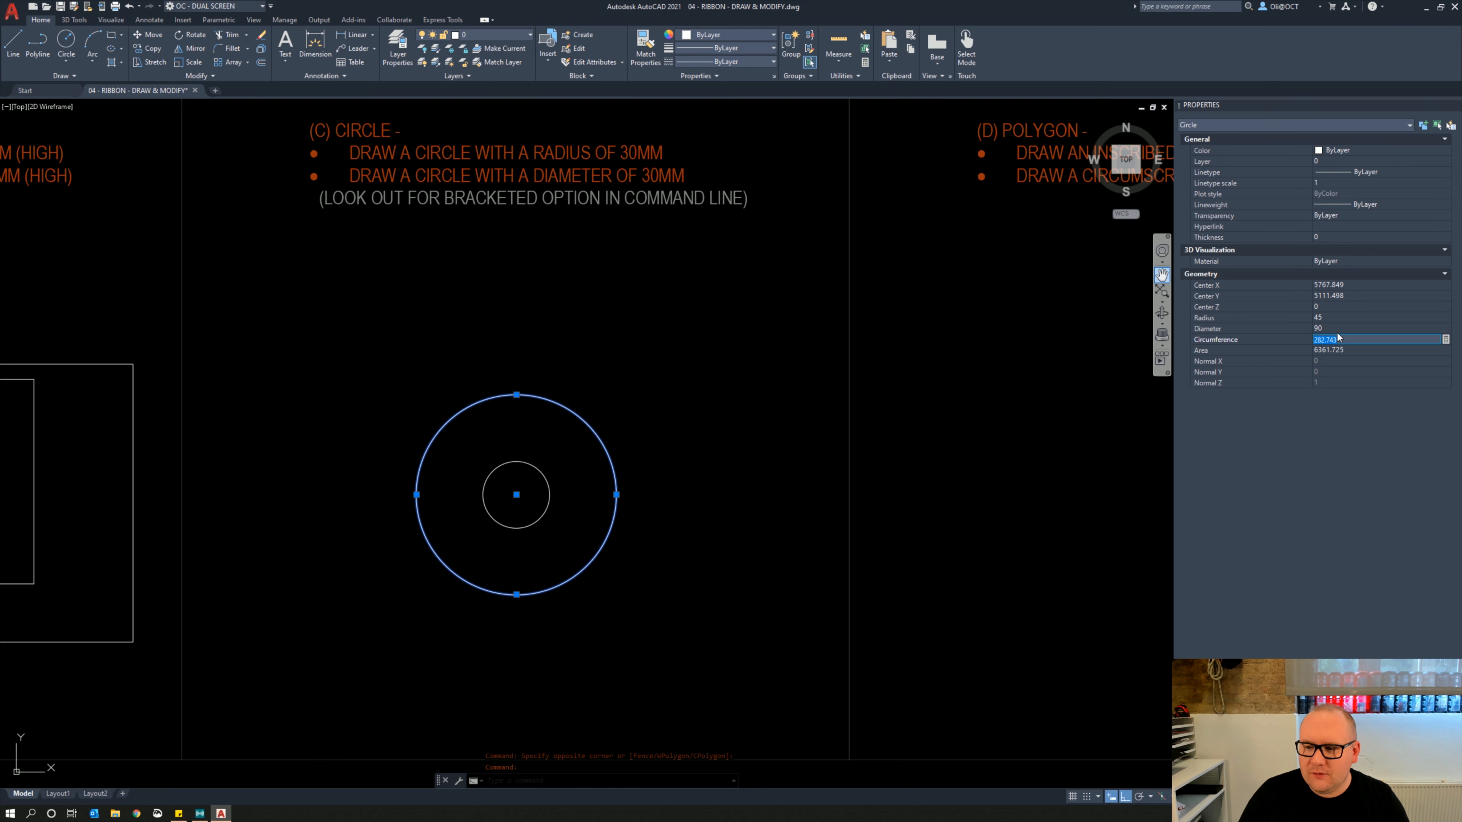
Restore the outer circle's diameter to 60 mm and deselect it
click(1328, 328)
text(60)
key(Return)
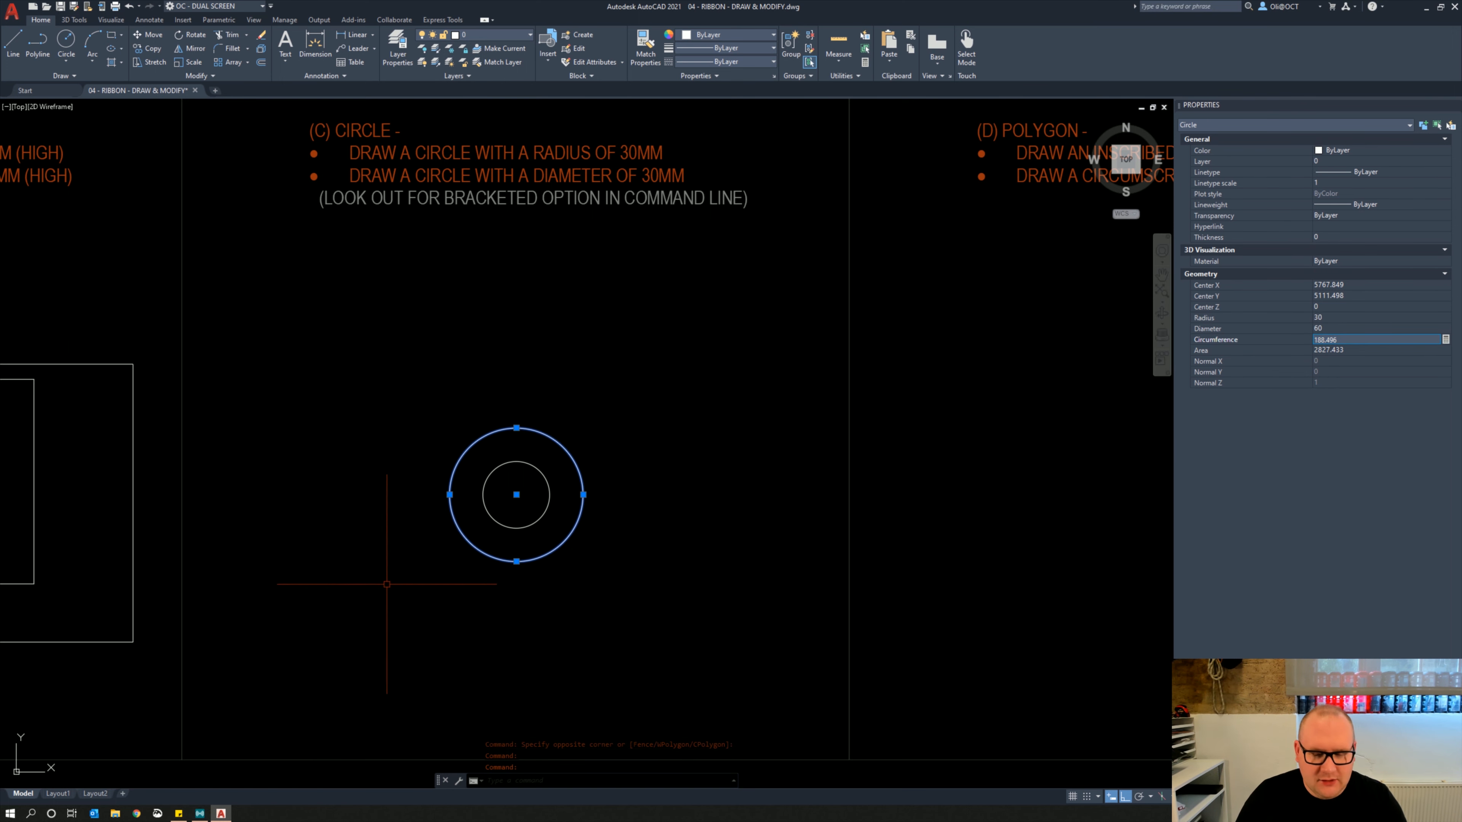
key(Escape)
Draw a six-sided polygon inscribed in a circle of 50 mm radius in the middle of the exercise (D) POLYGON cell
scroll(557, 543, down, 1)
middle_drag(565, 531, 462, 437)
mouse_move(528, 326)
middle_down()
mouse_move(441, 405)
mouse_move(416, 402)
middle_up()
mouse_move(699, 437)
middle_down()
mouse_move(638, 432)
mouse_move(612, 453)
middle_up()
scroll(637, 432, up, 1)
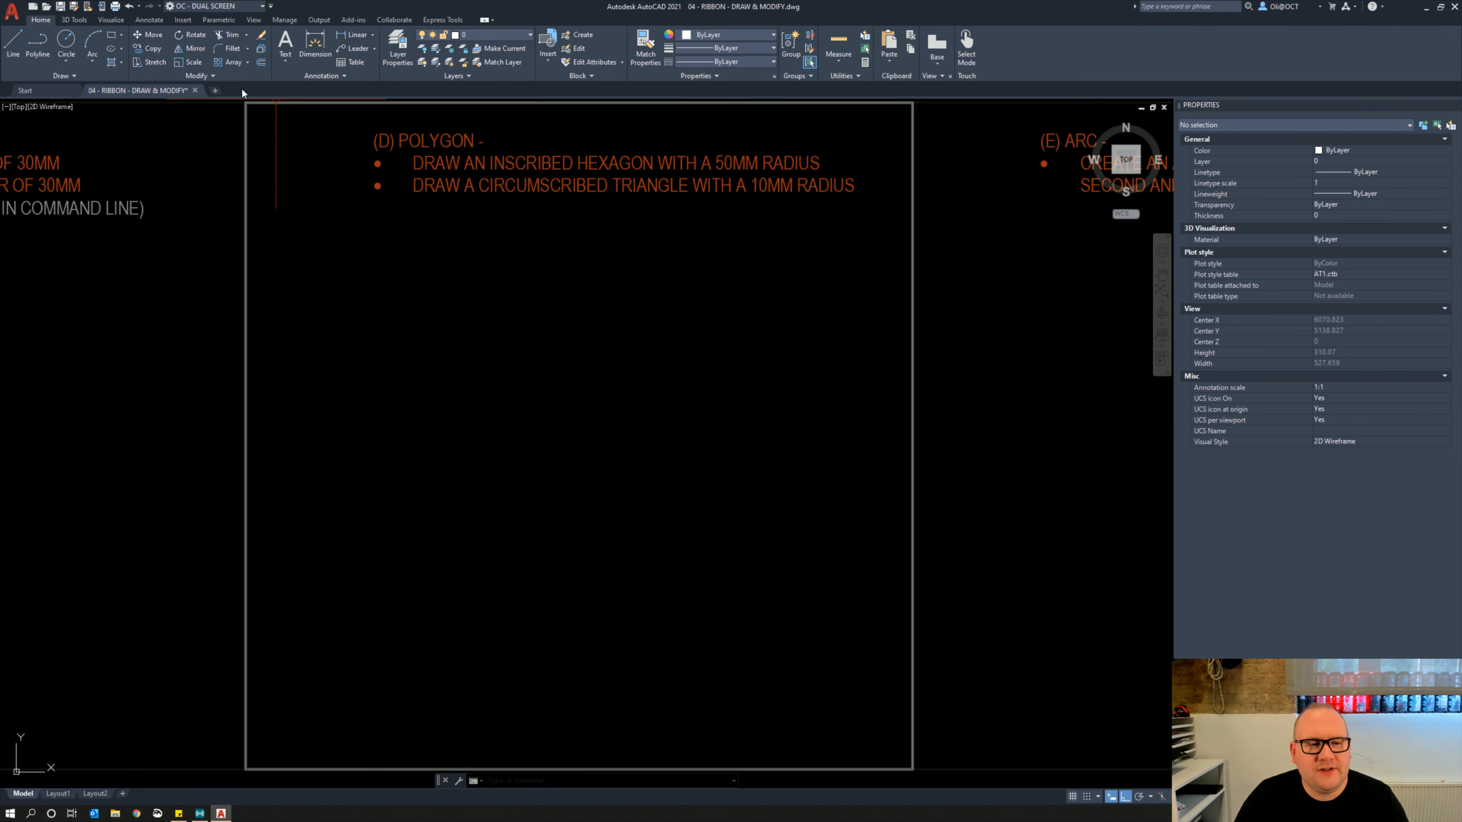
click(123, 36)
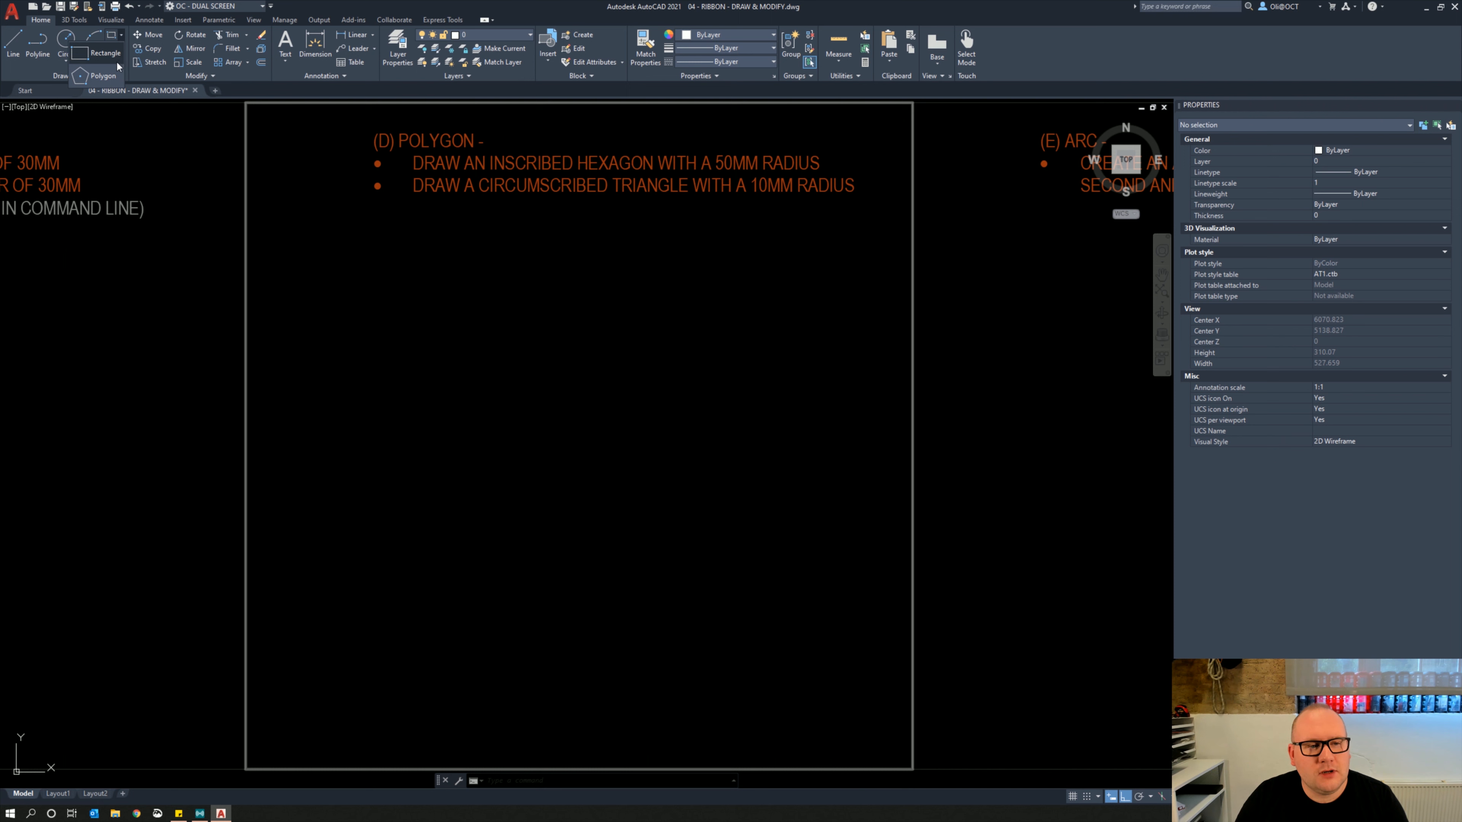
click(115, 75)
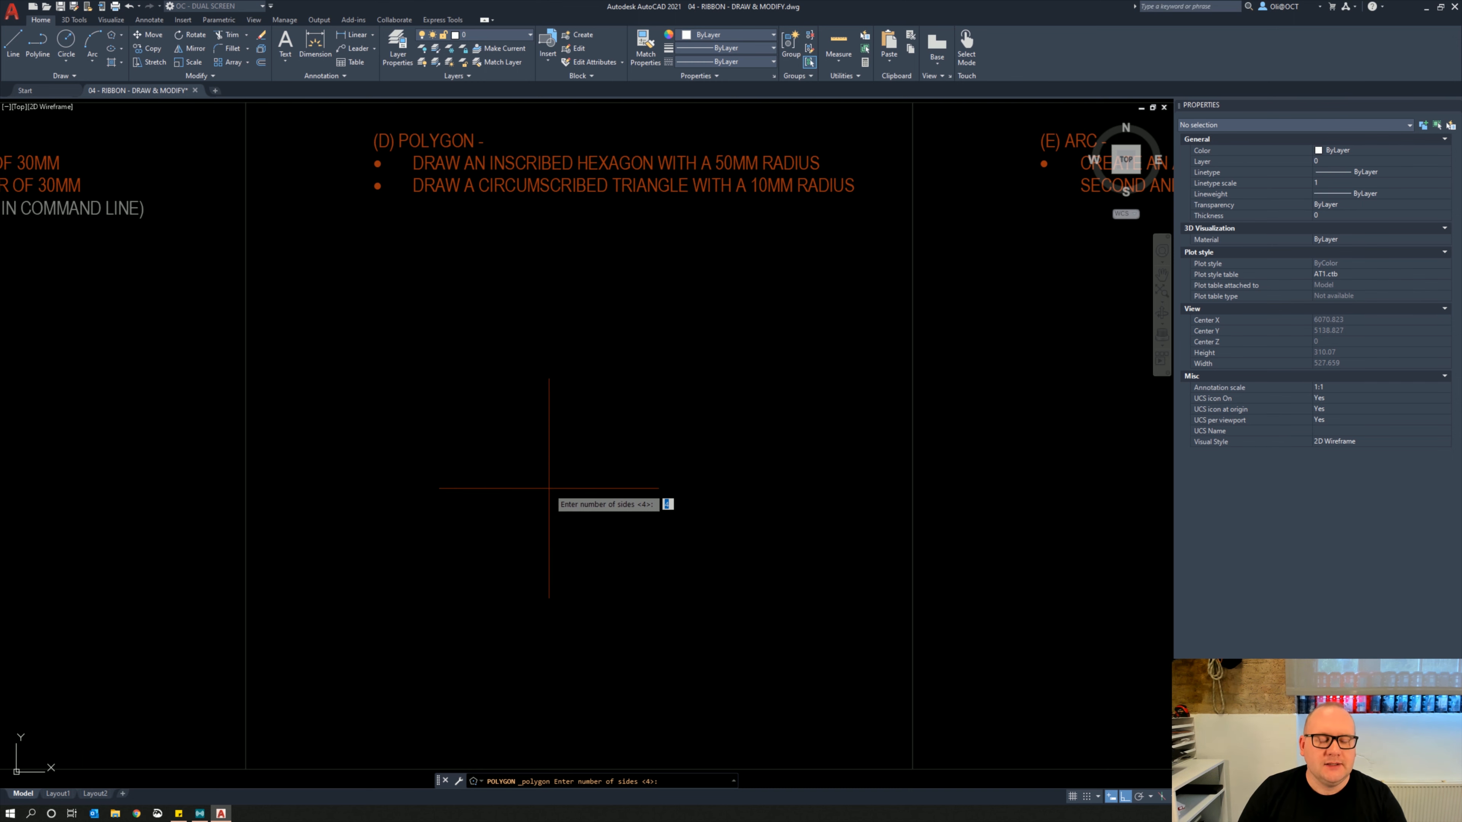
text(6)
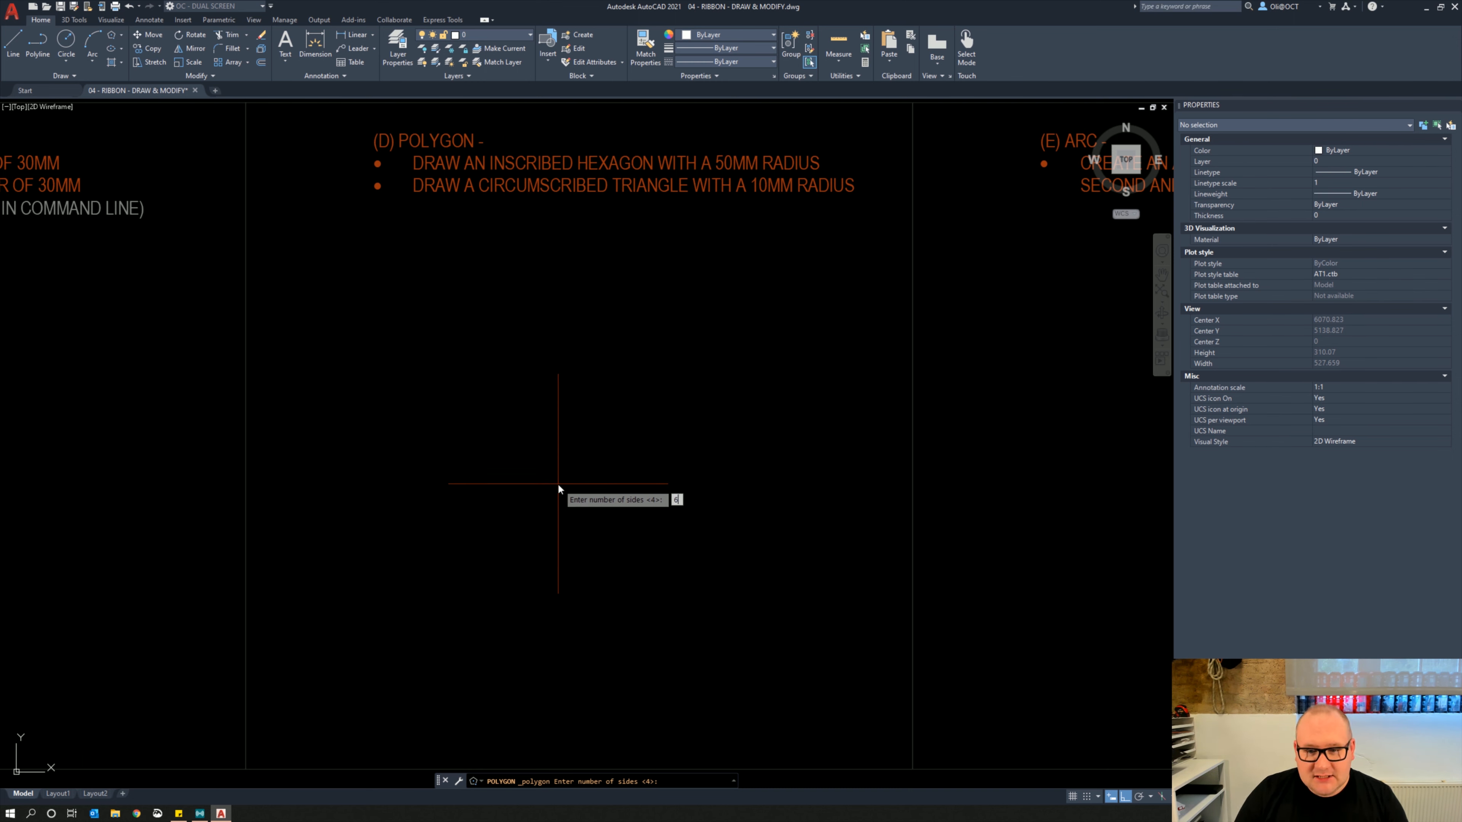
key(Return)
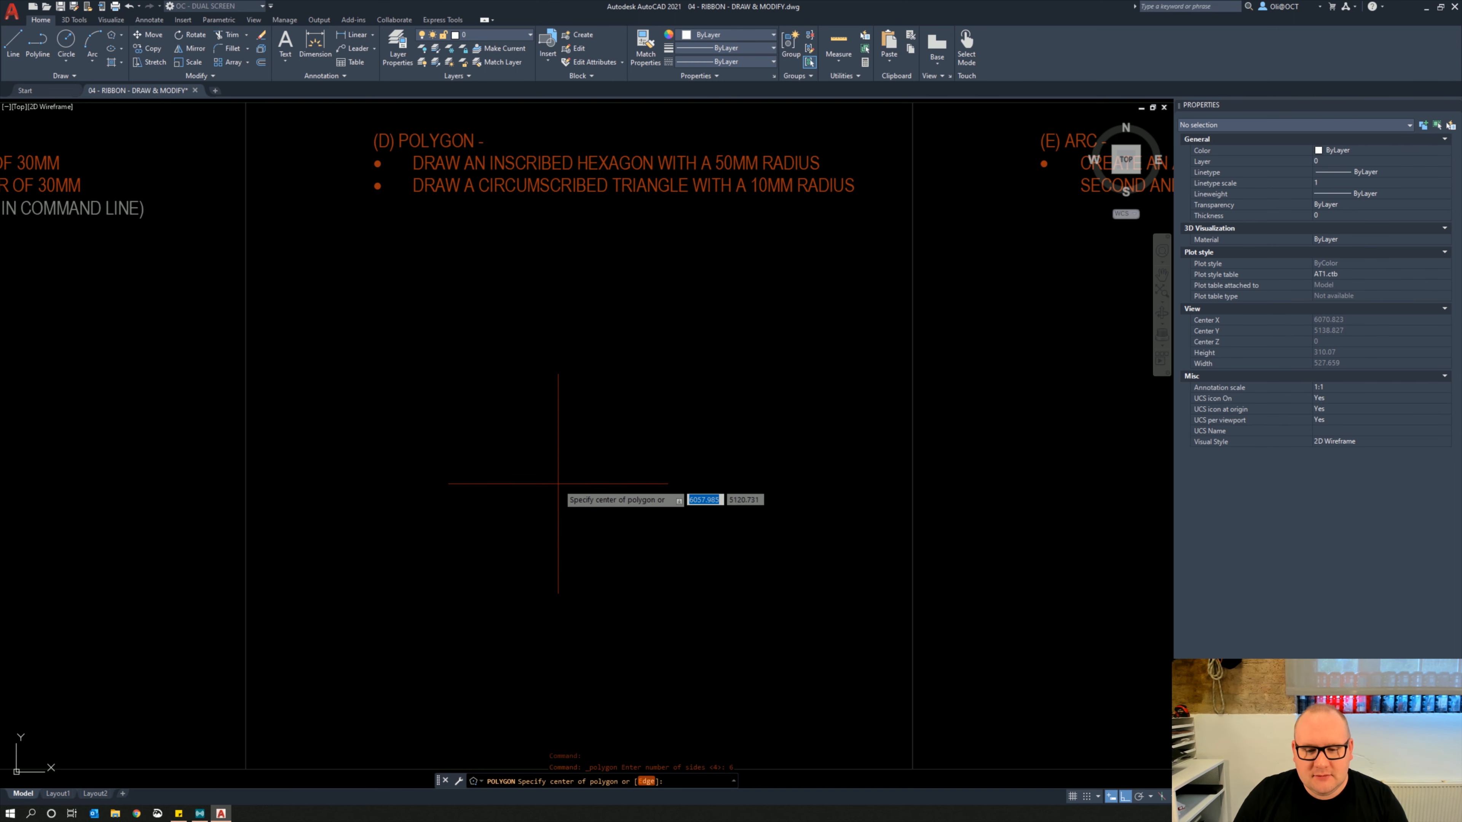
click(590, 444)
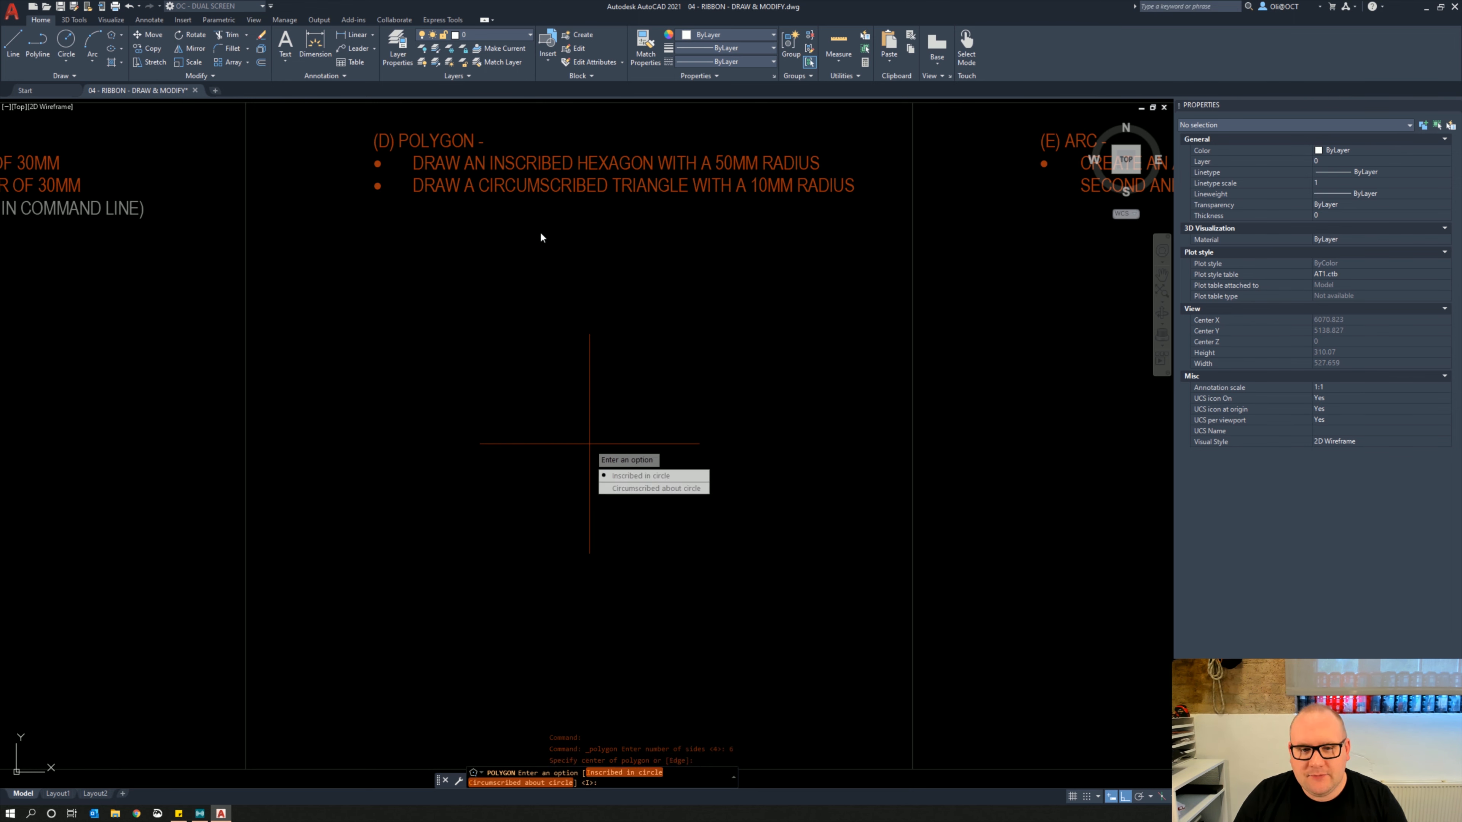
click(642, 476)
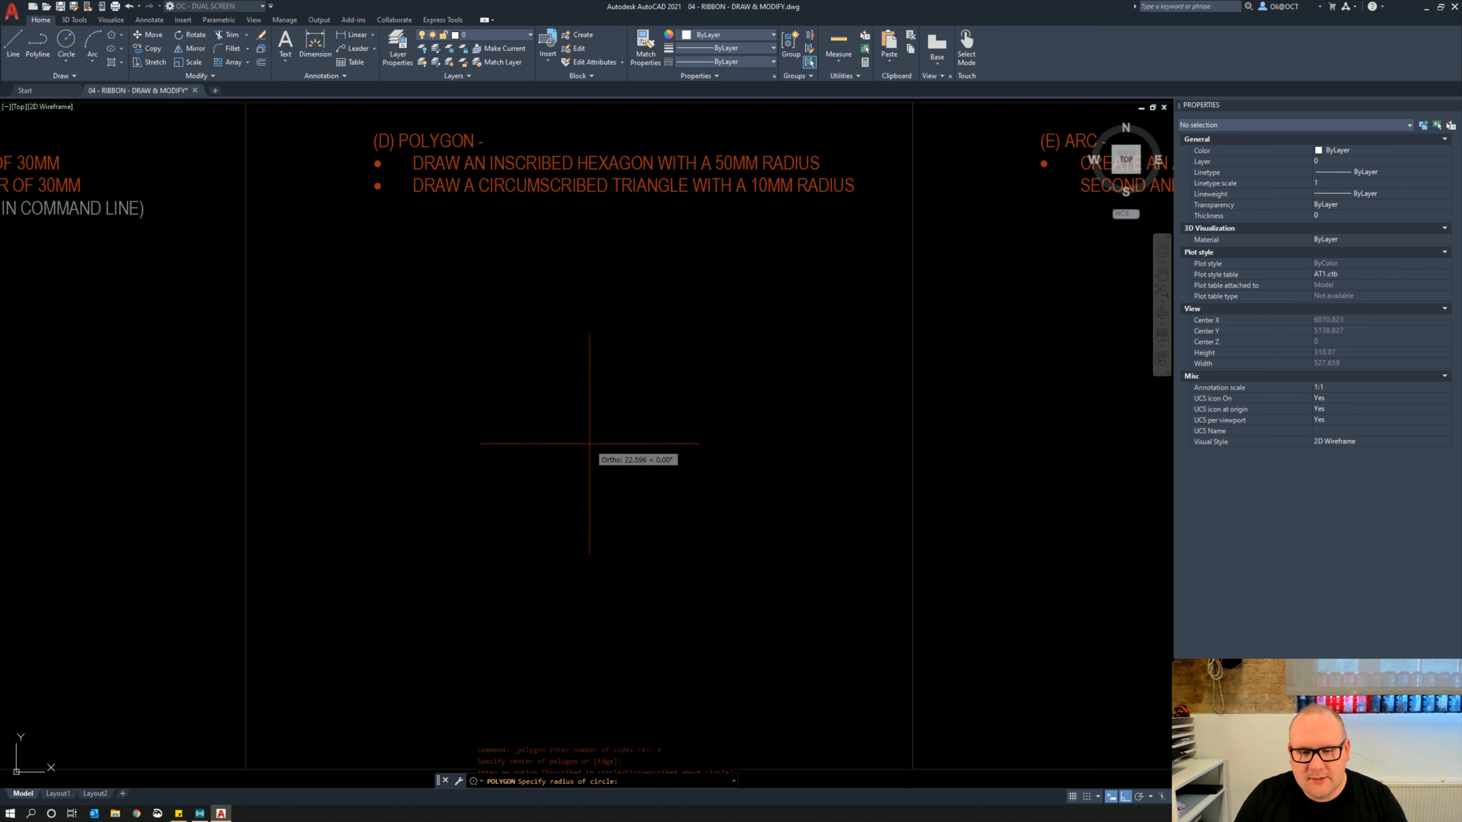
text(50)
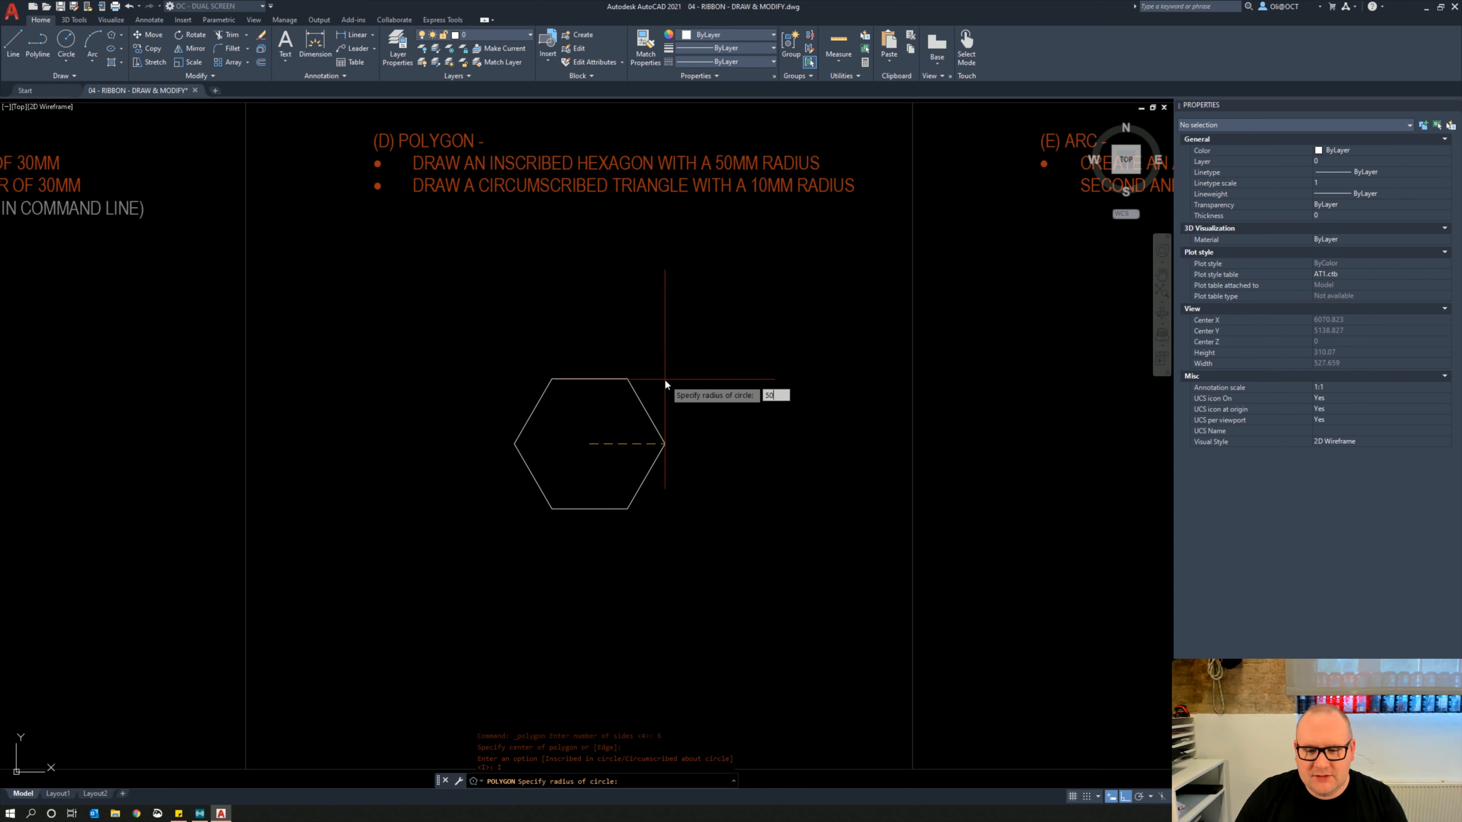
key(Return)
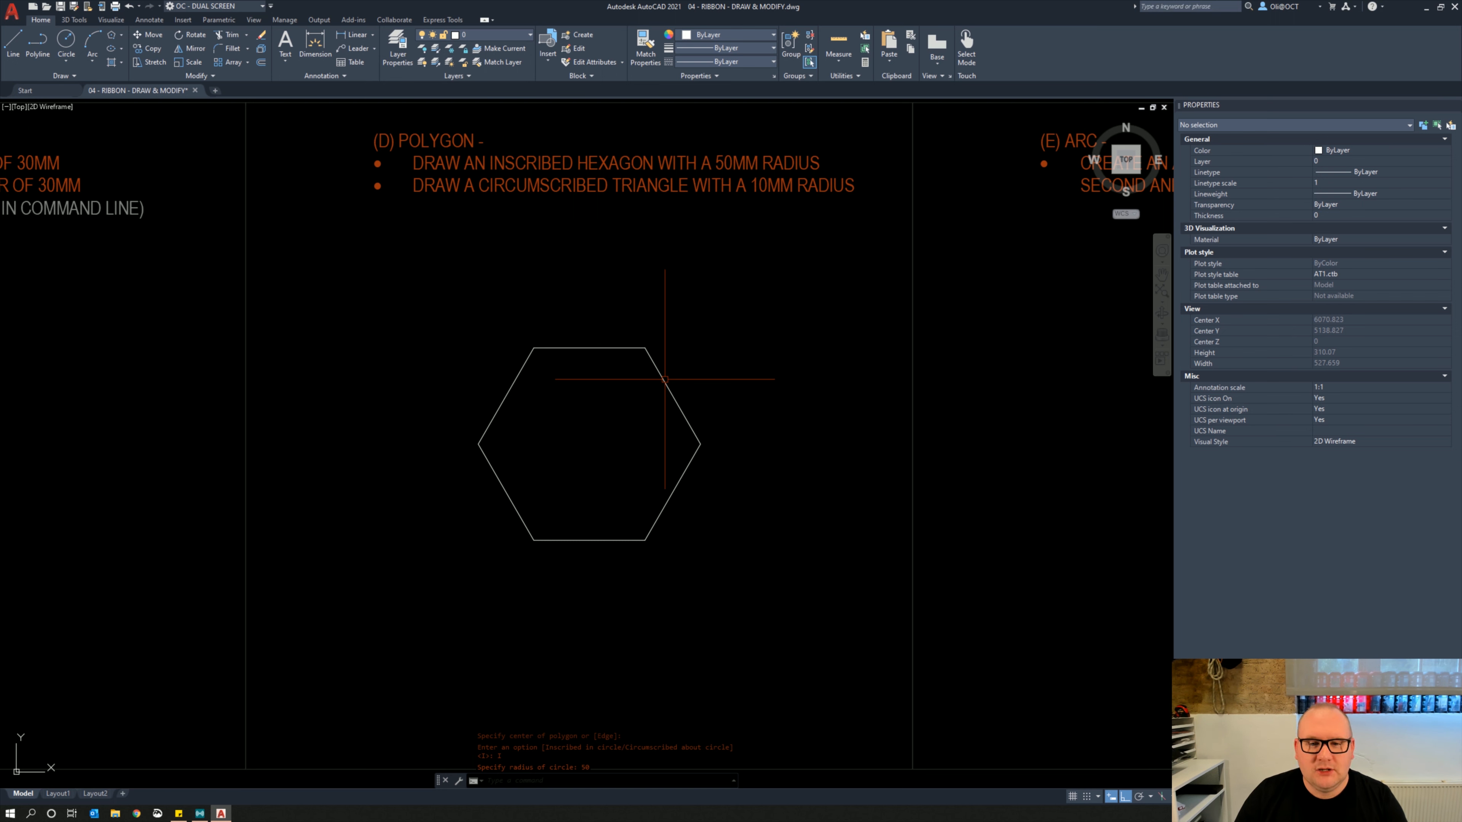
Draw a circle with a radius of 50 mm from the hexagon's centre
click(67, 43)
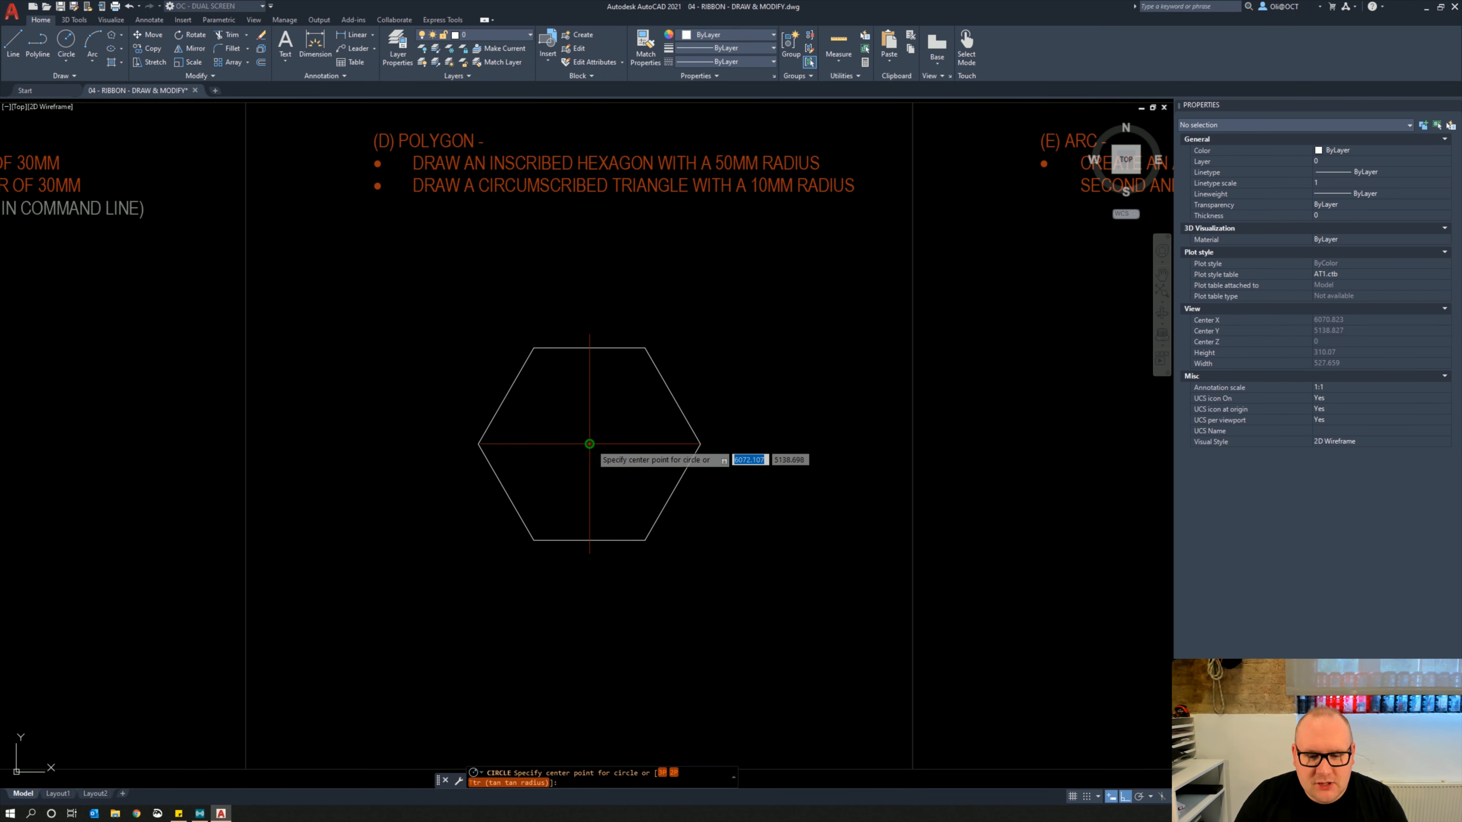
click(589, 443)
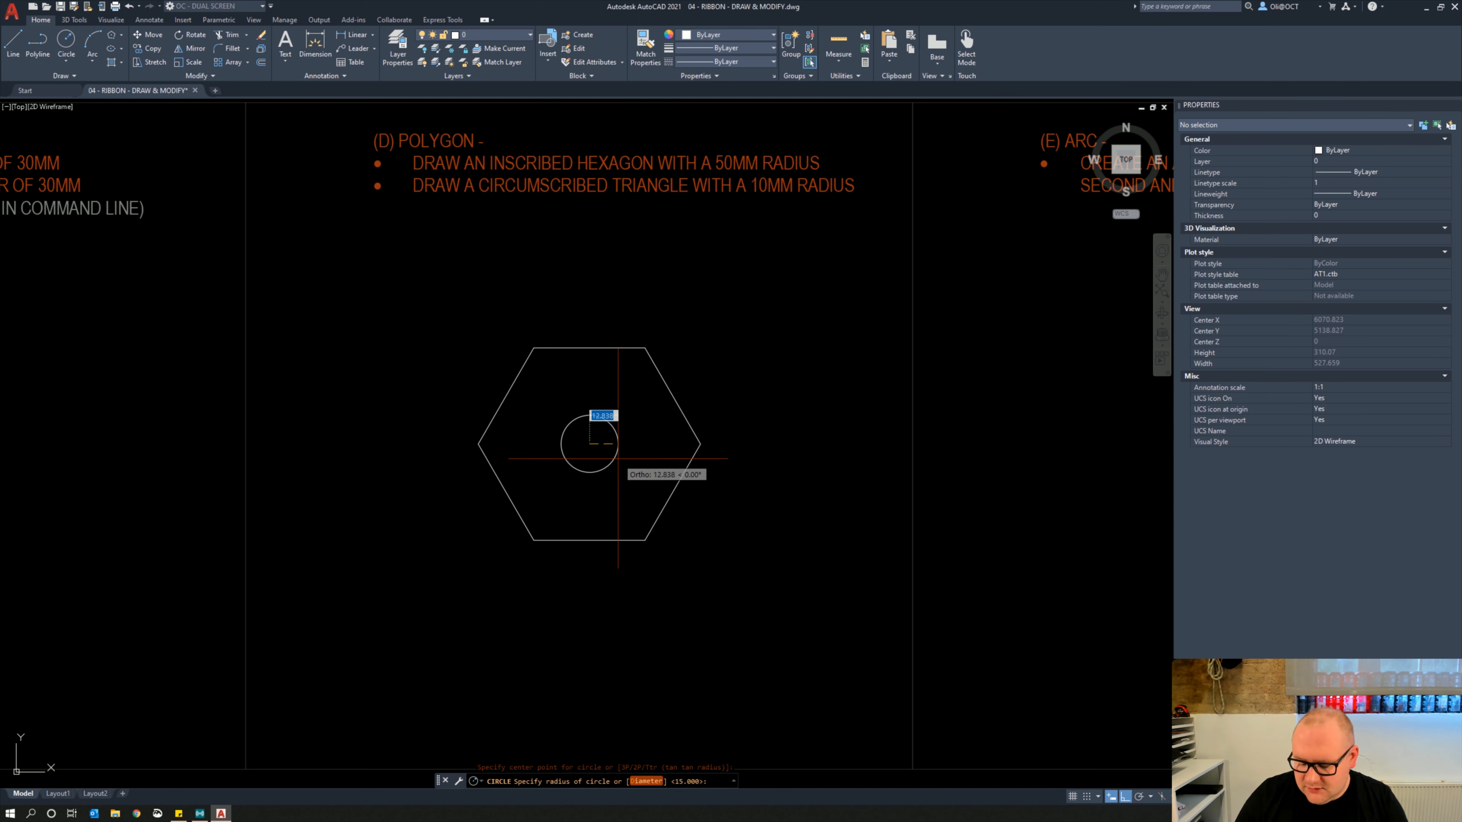
text(50)
key(Return)
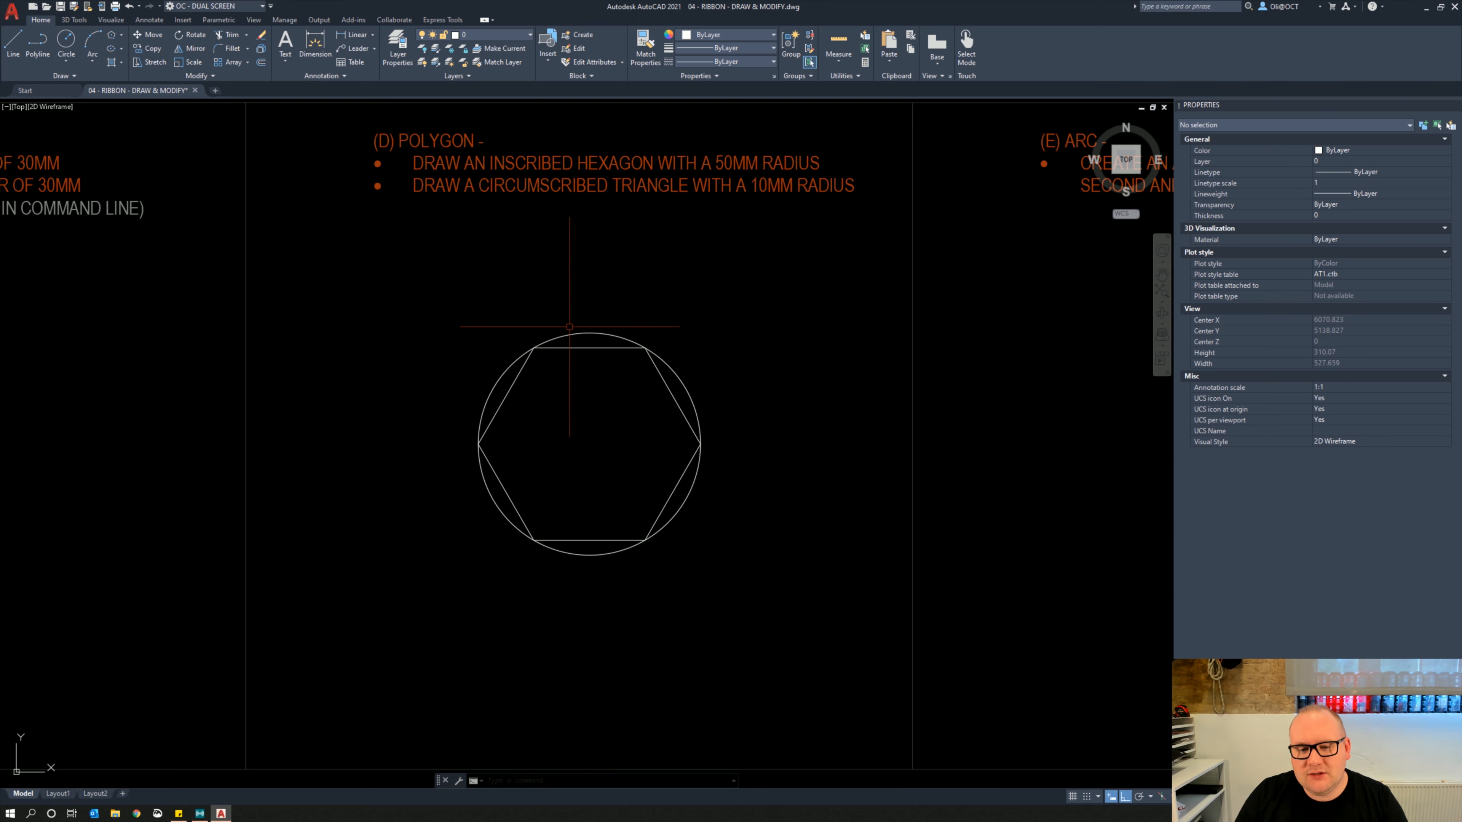
Change the color of the circle around the hexagon to grey
click(597, 332)
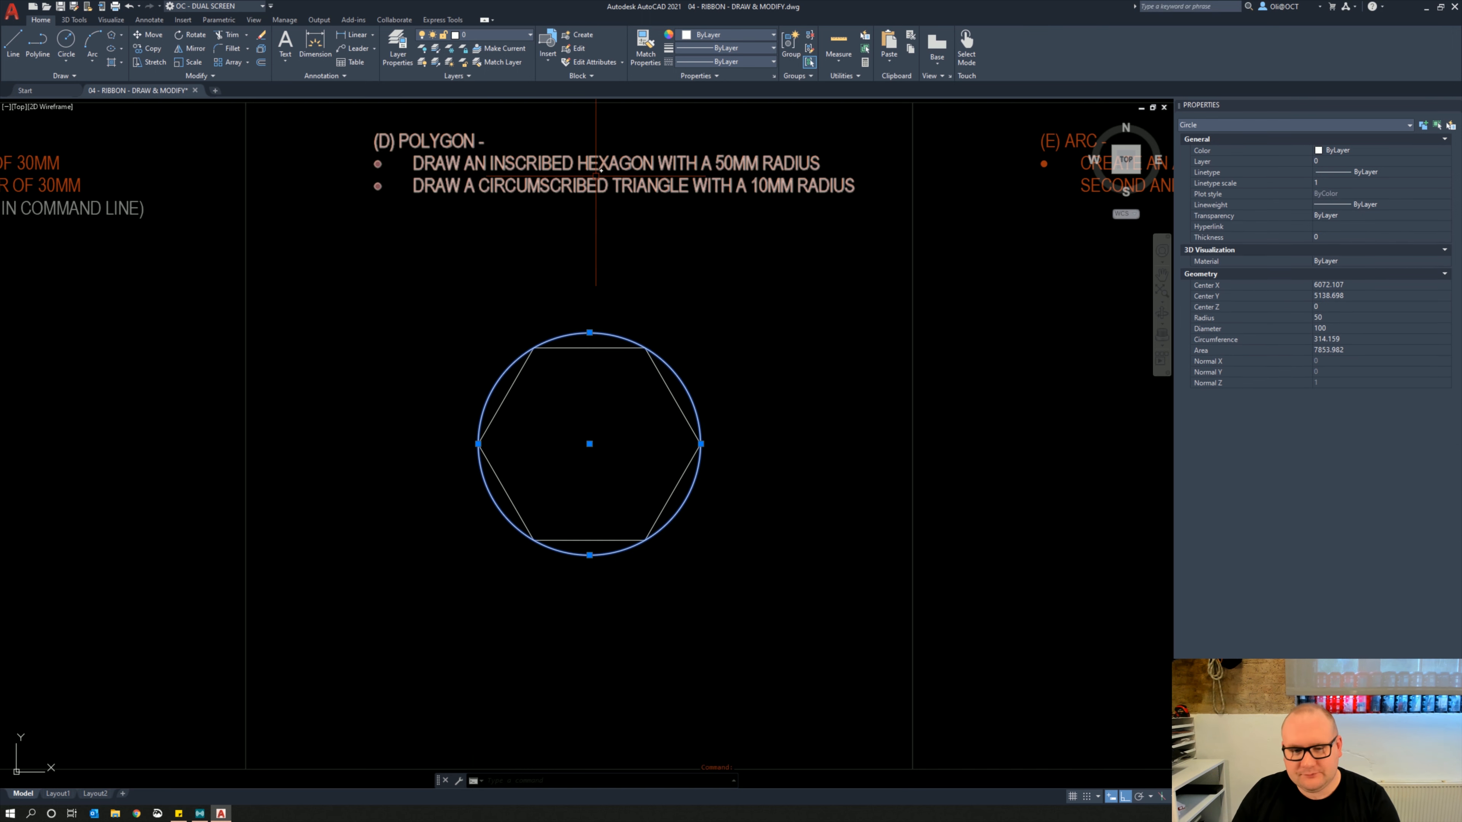
click(714, 34)
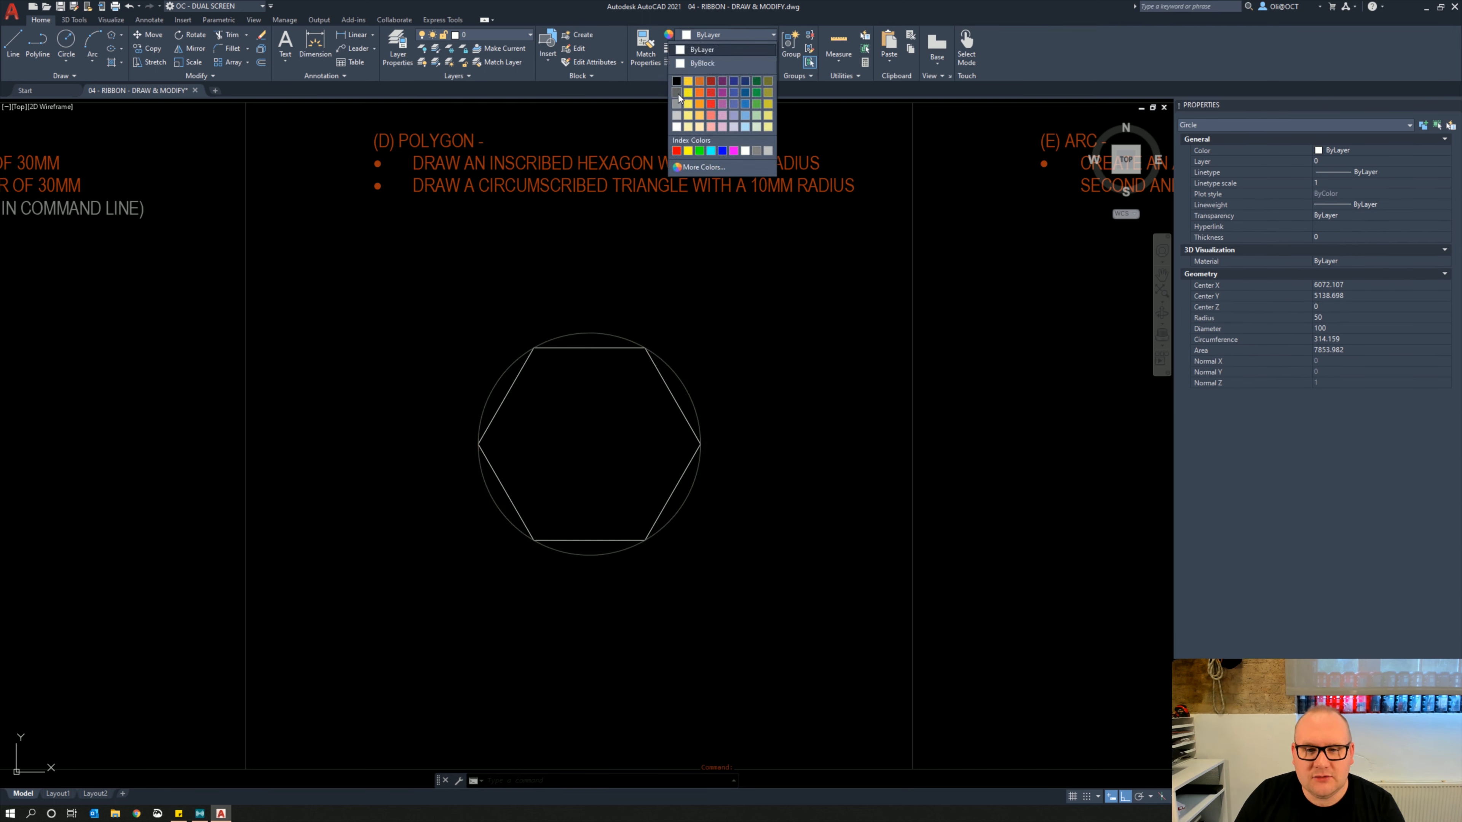
click(678, 115)
key(Escape)
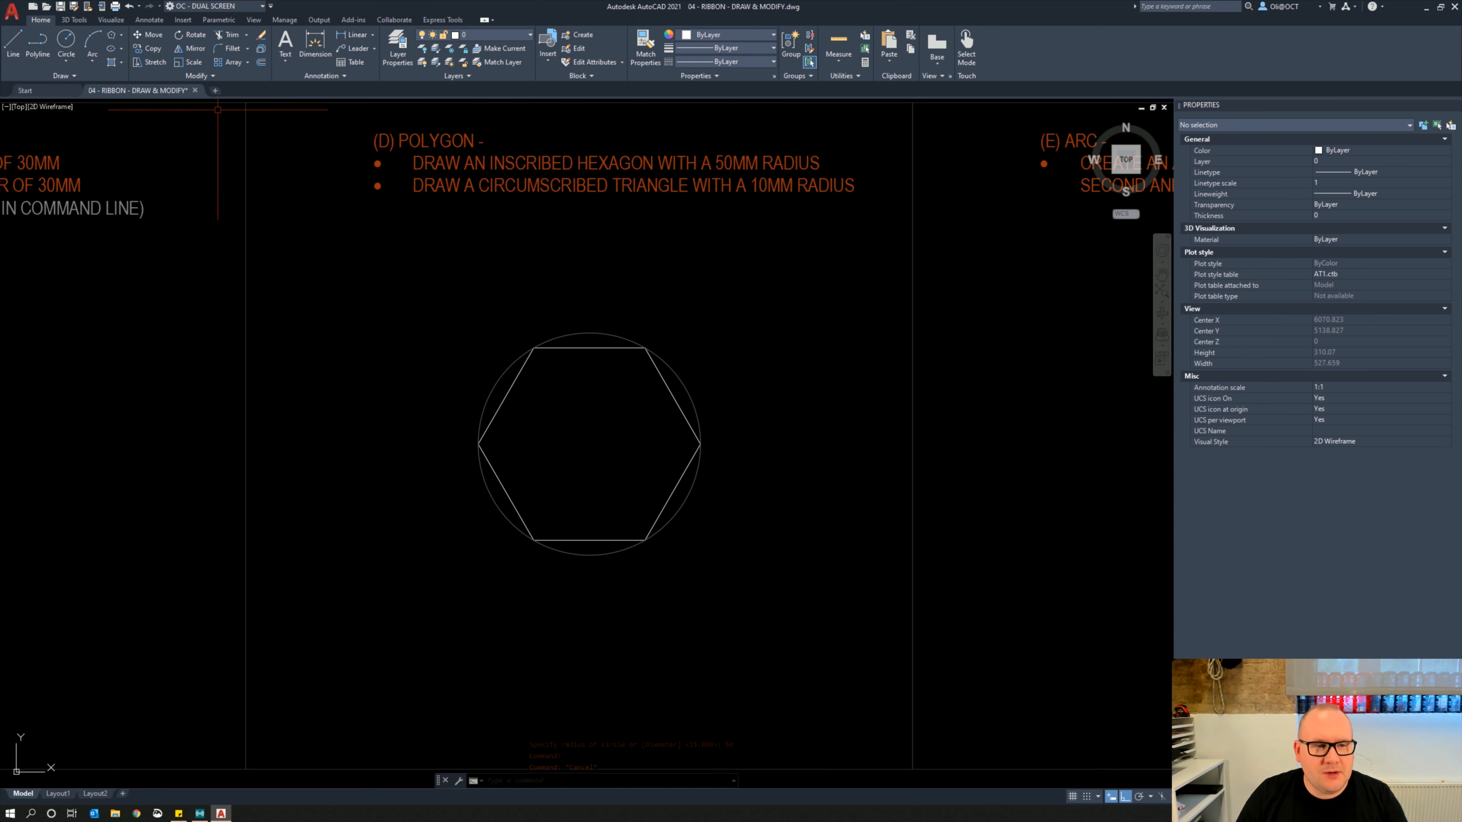
Draw a three-sided polygon circumscribed about a circle of 10 mm radius, centred in the hexagon
click(113, 35)
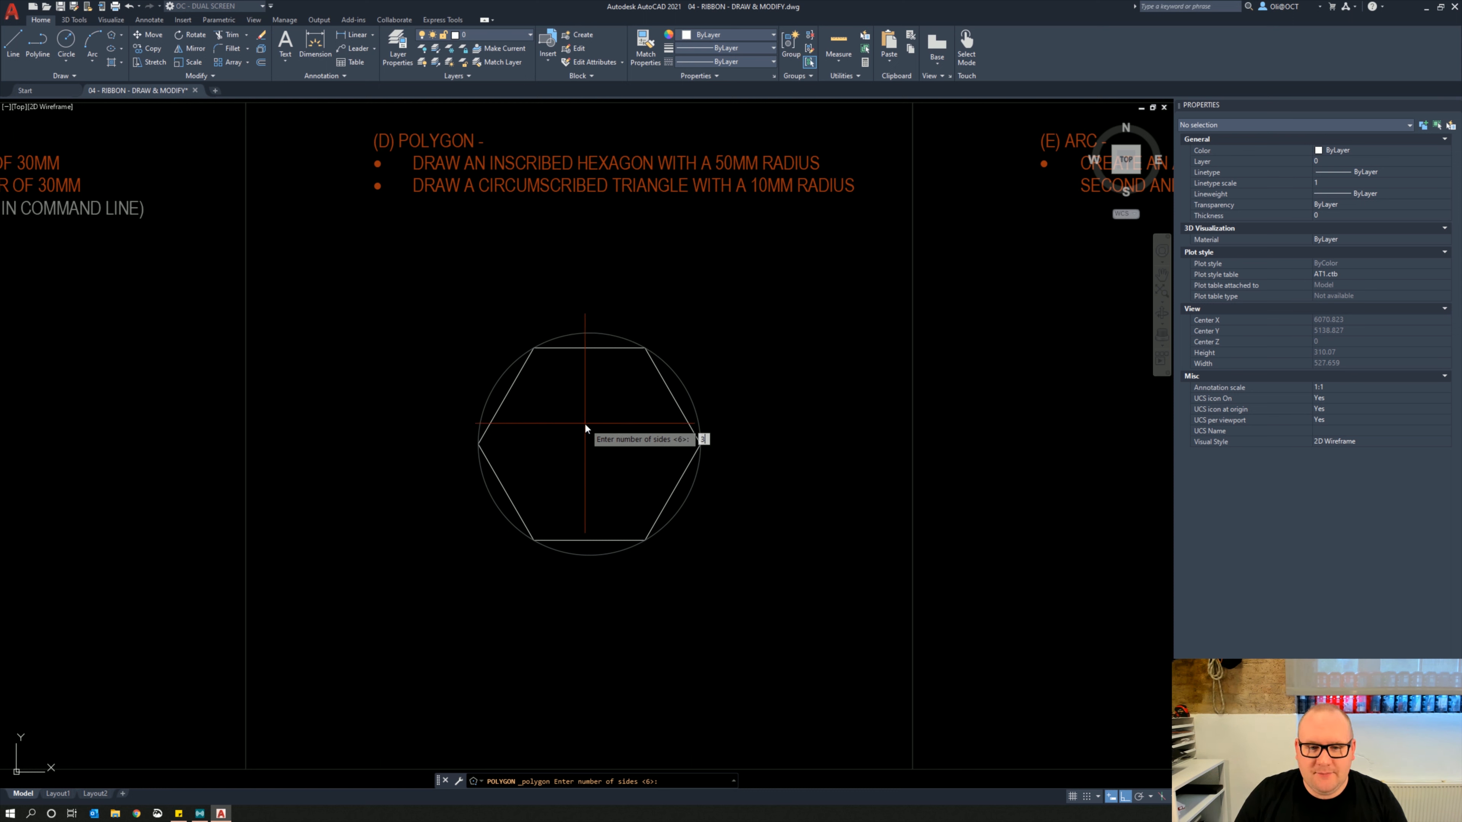
text(3)
key(Return)
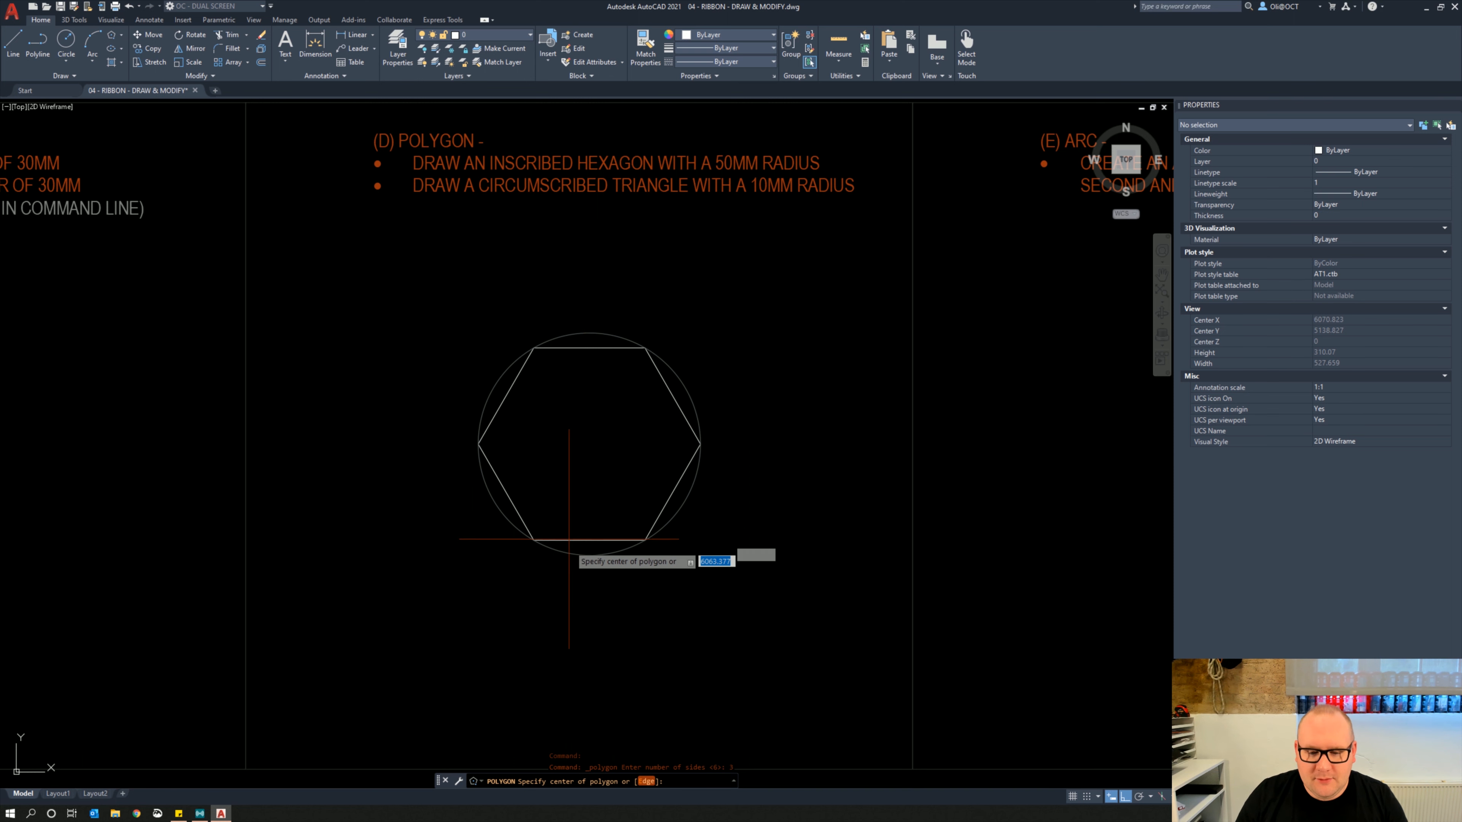
click(589, 444)
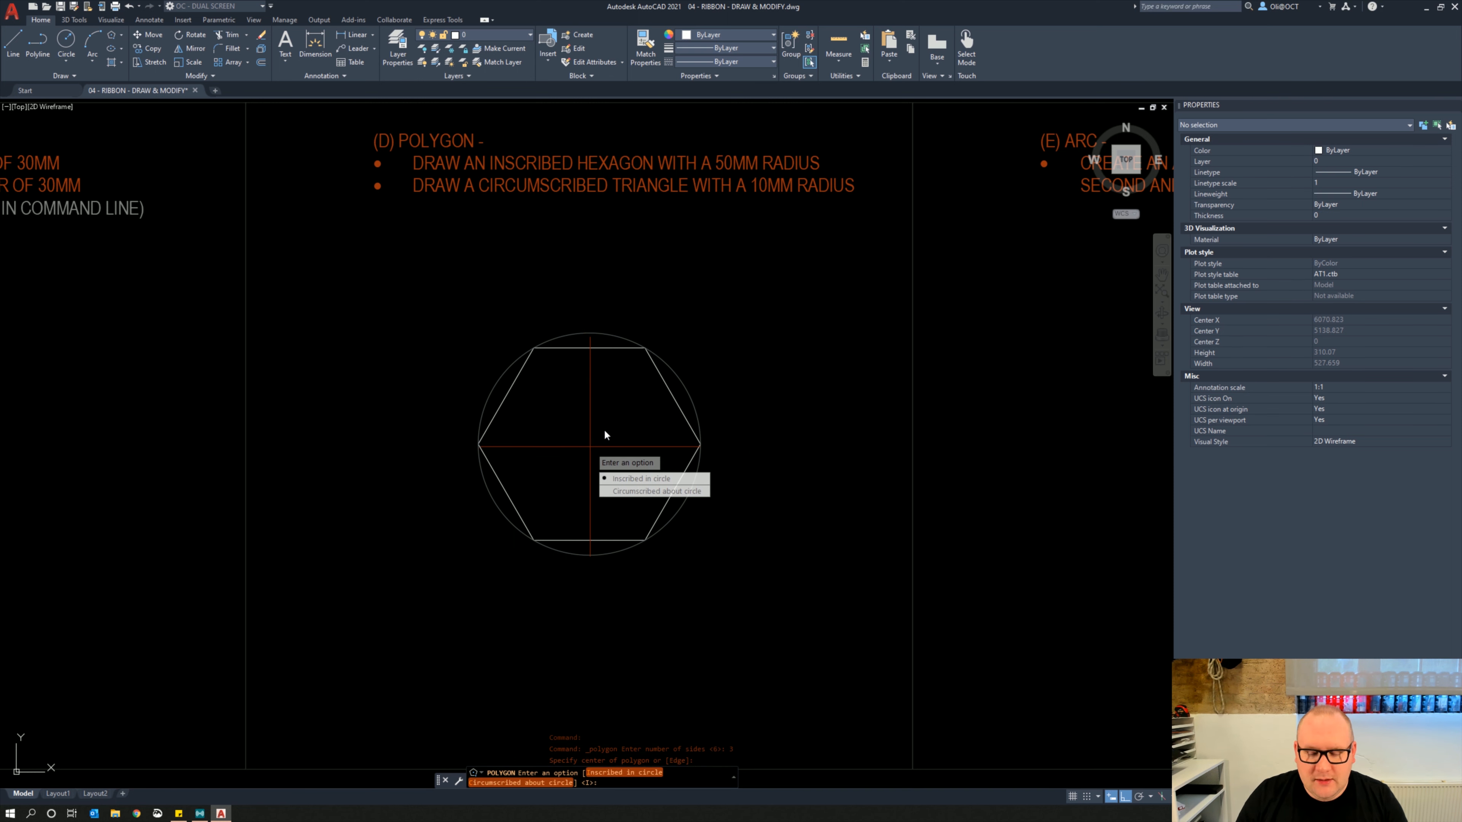
text(c)
key(Return)
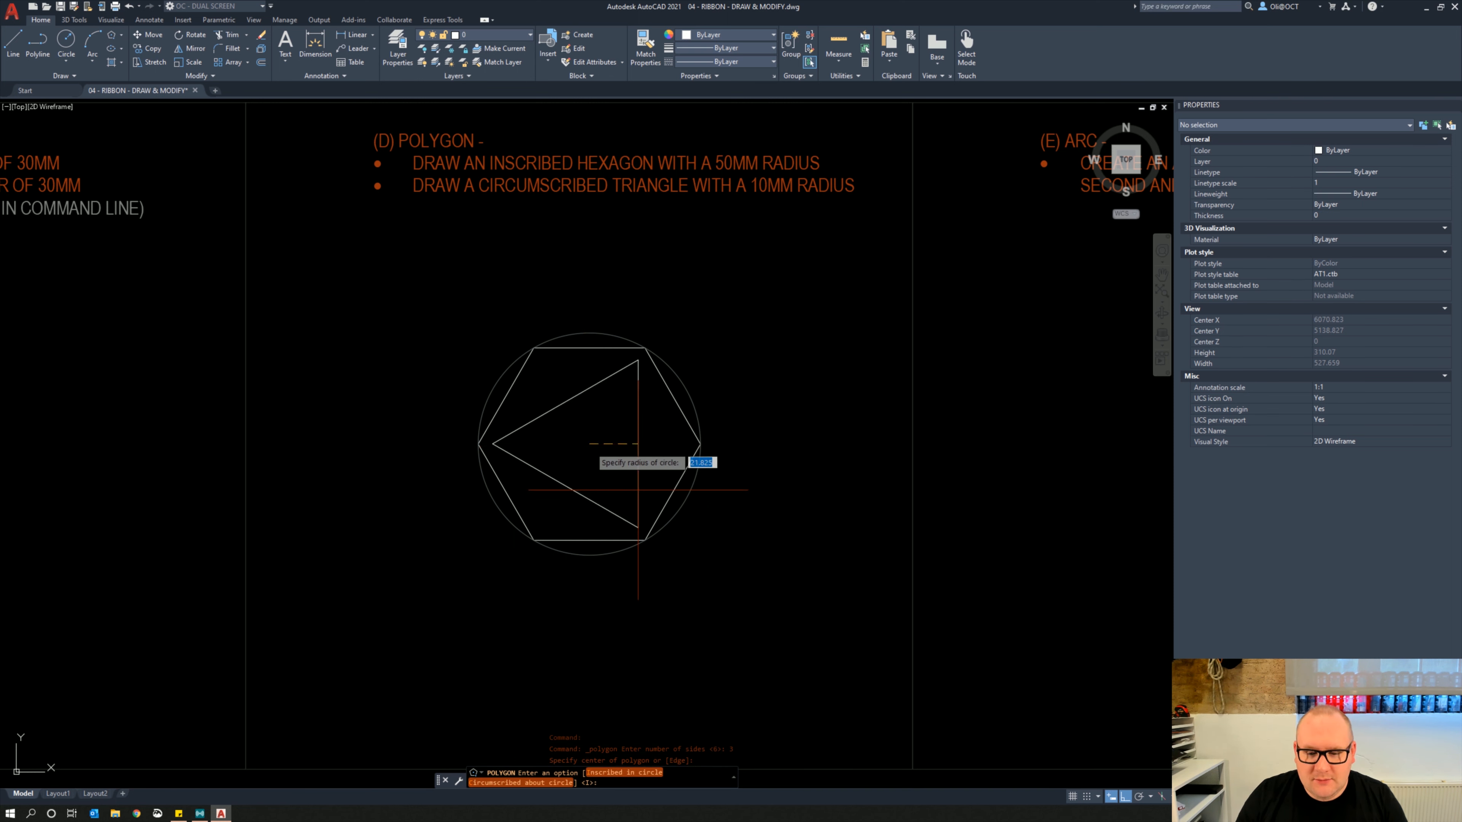
text(10)
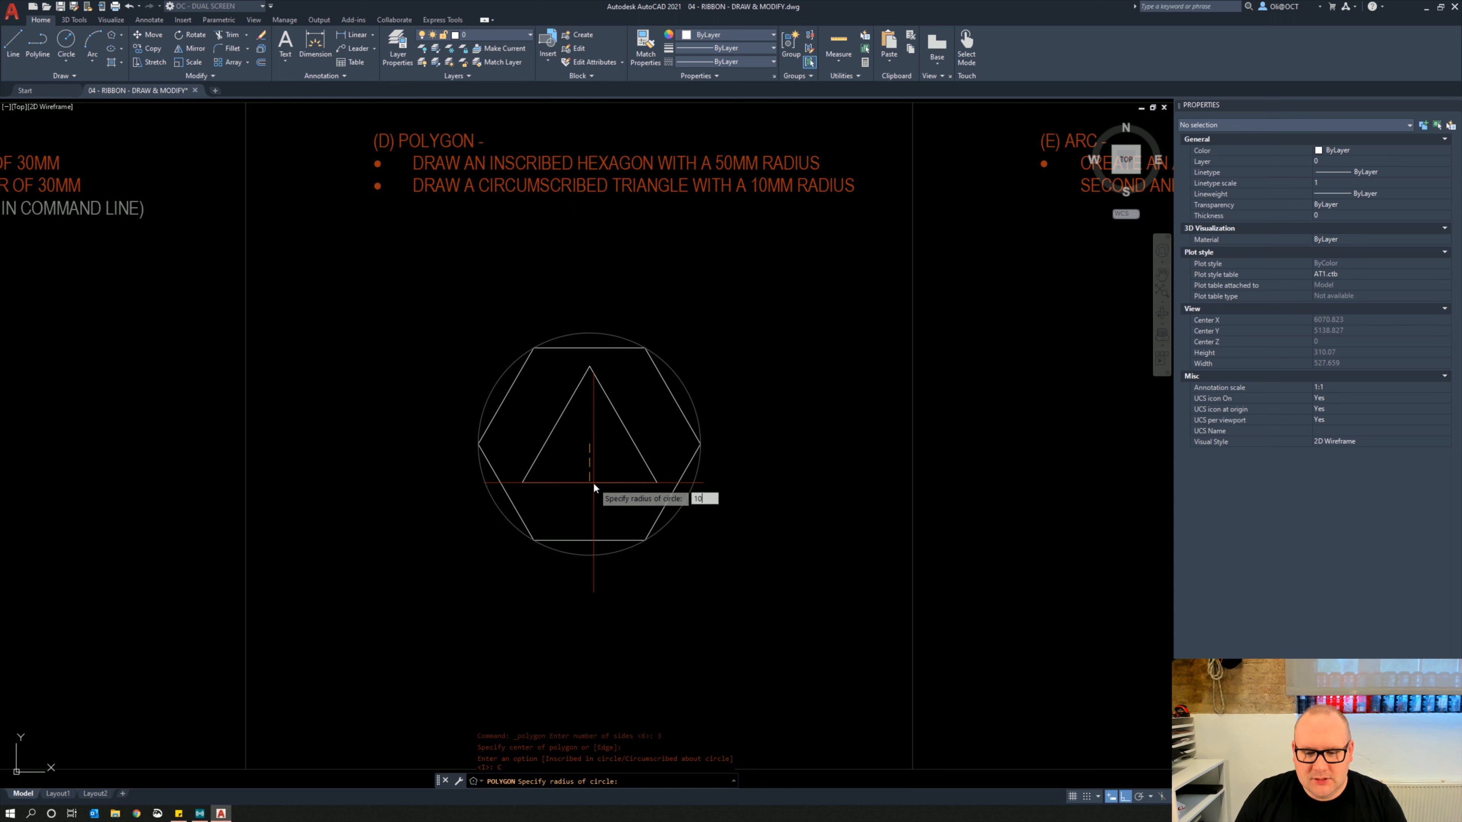
key(Return)
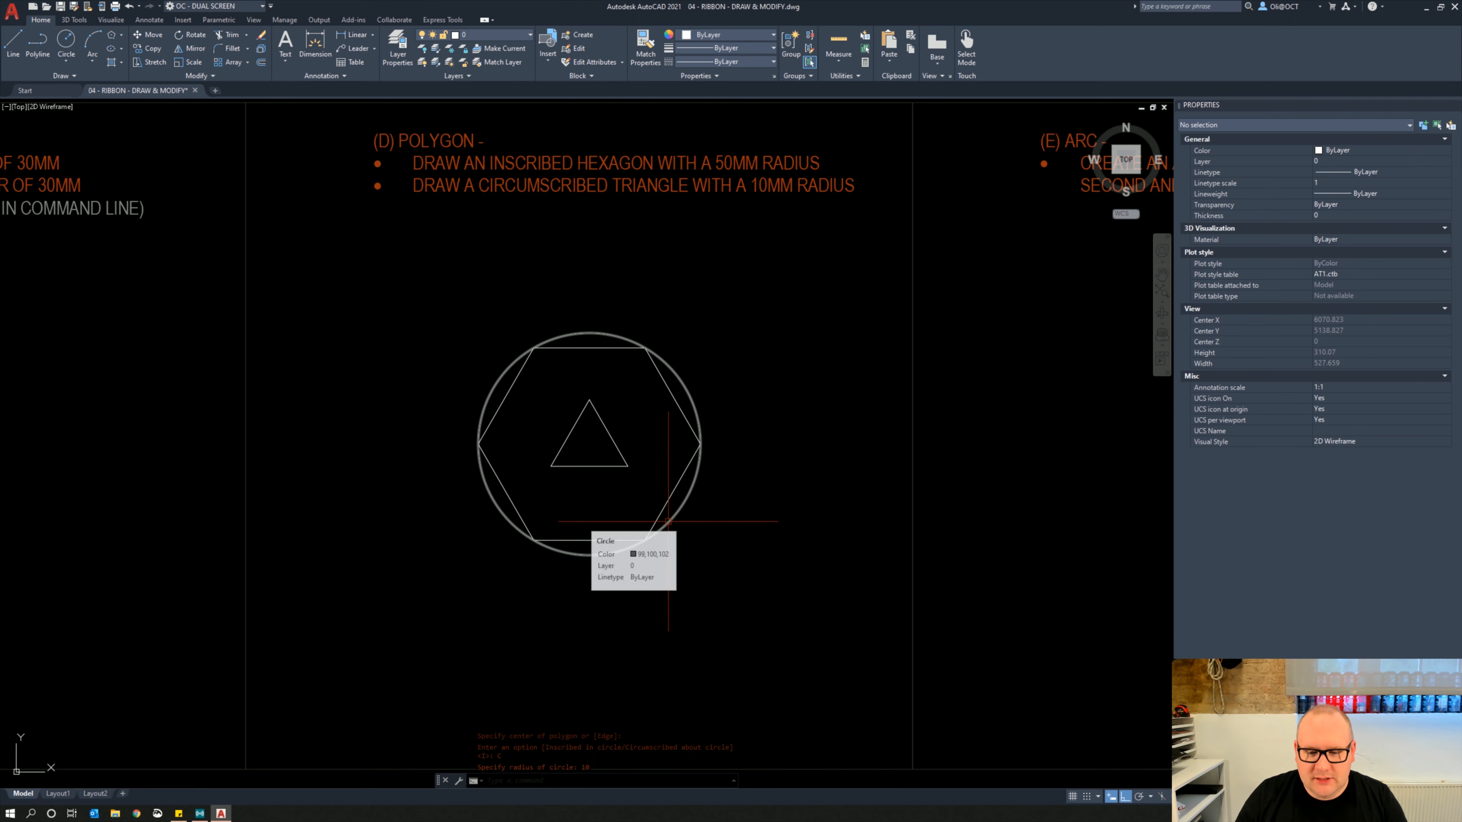
Delete the grey circle around the hexagon
click(701, 521)
click(682, 502)
key(Delete)
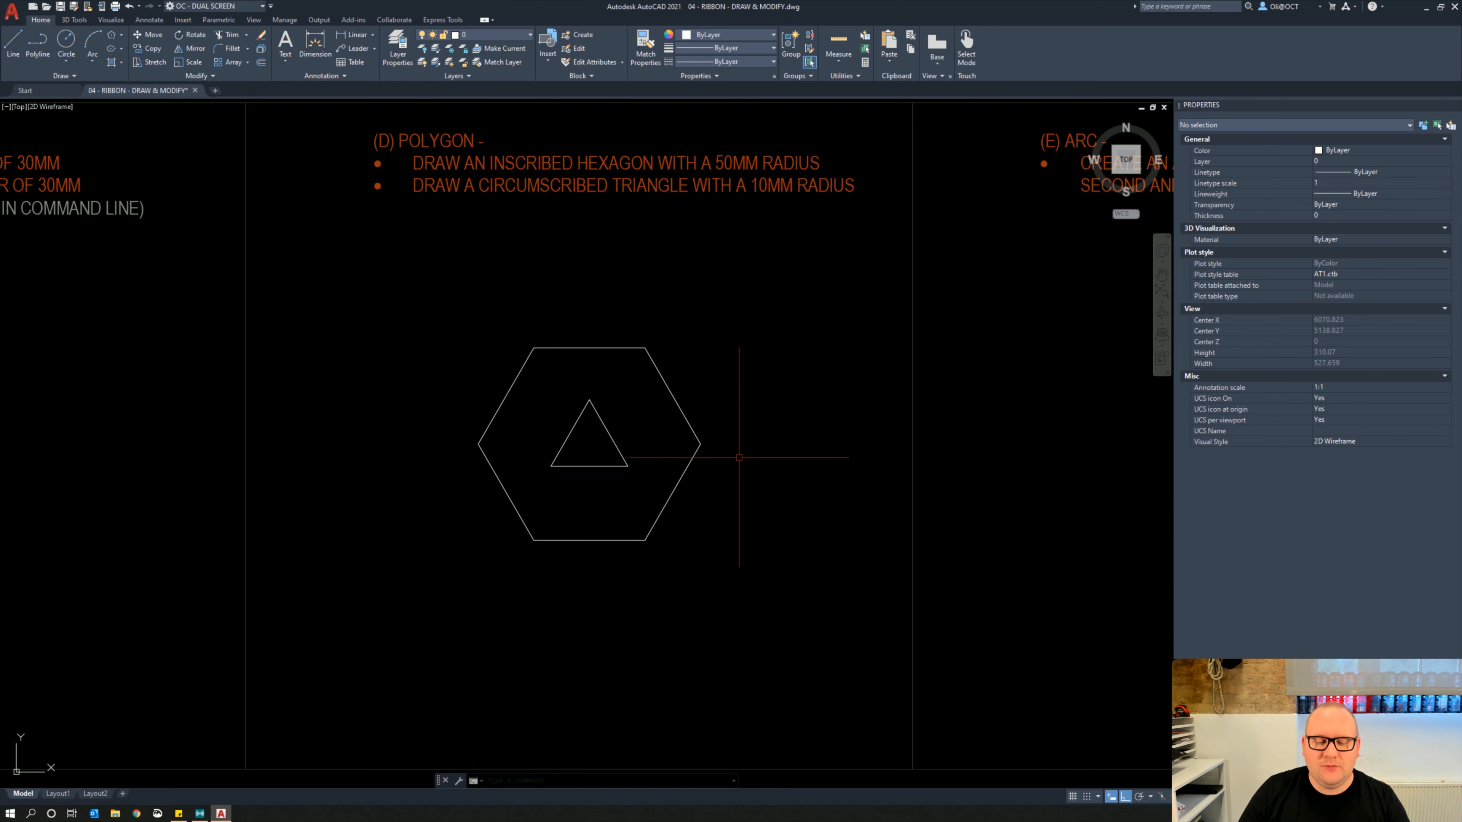
Draw an upward-bulging three-point arc across the exercise (E) ARC cell, with Ortho turned off
mouse_move(696, 468)
middle_down()
mouse_move(598, 435)
mouse_move(602, 468)
mouse_move(532, 445)
middle_up()
scroll(598, 435, down, 3)
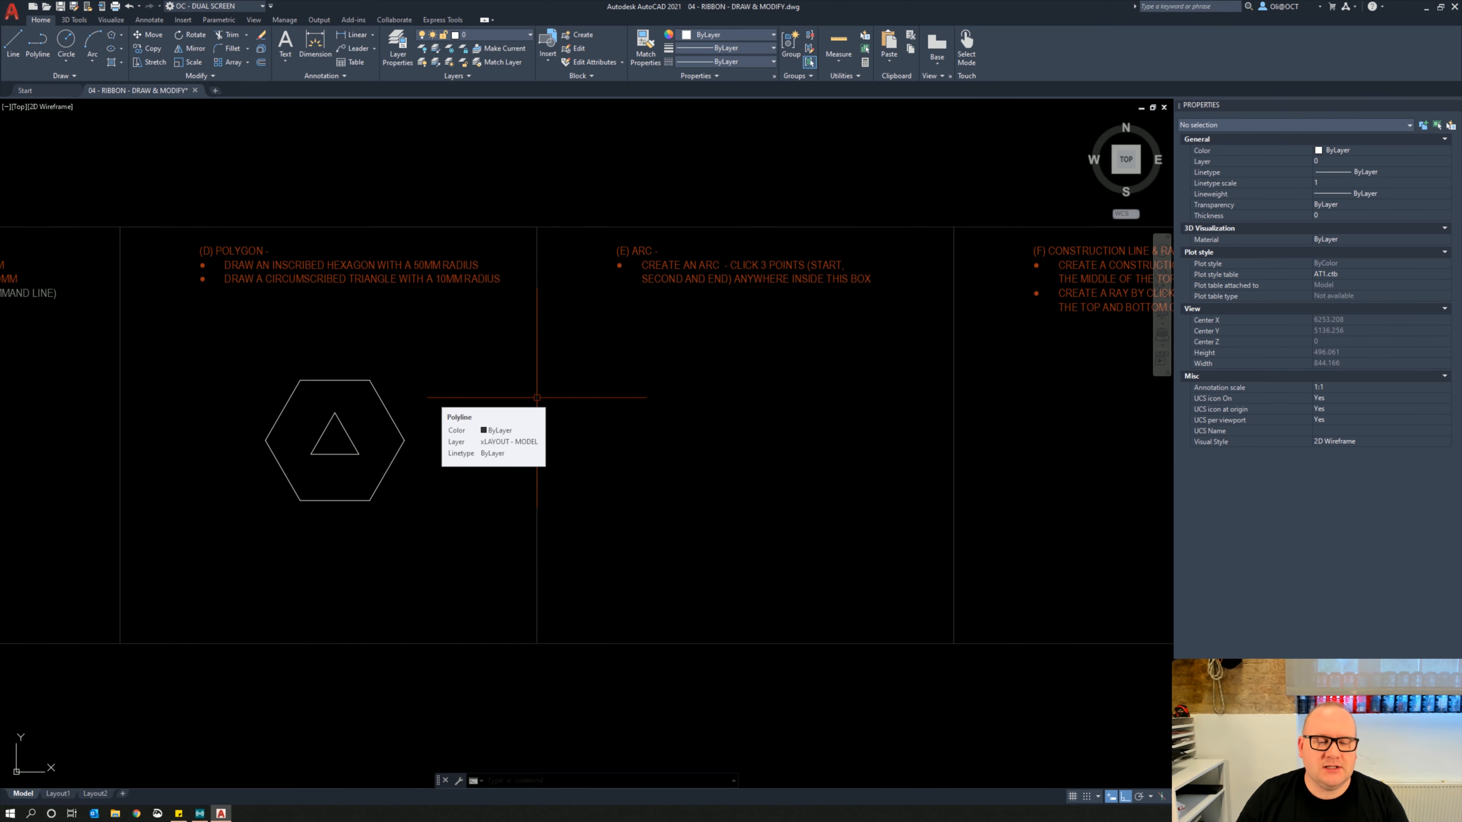
middle_drag(461, 267, 385, 259)
mouse_move(603, 324)
middle_down()
mouse_move(629, 330)
mouse_move(567, 339)
mouse_move(643, 389)
mouse_move(594, 360)
middle_up()
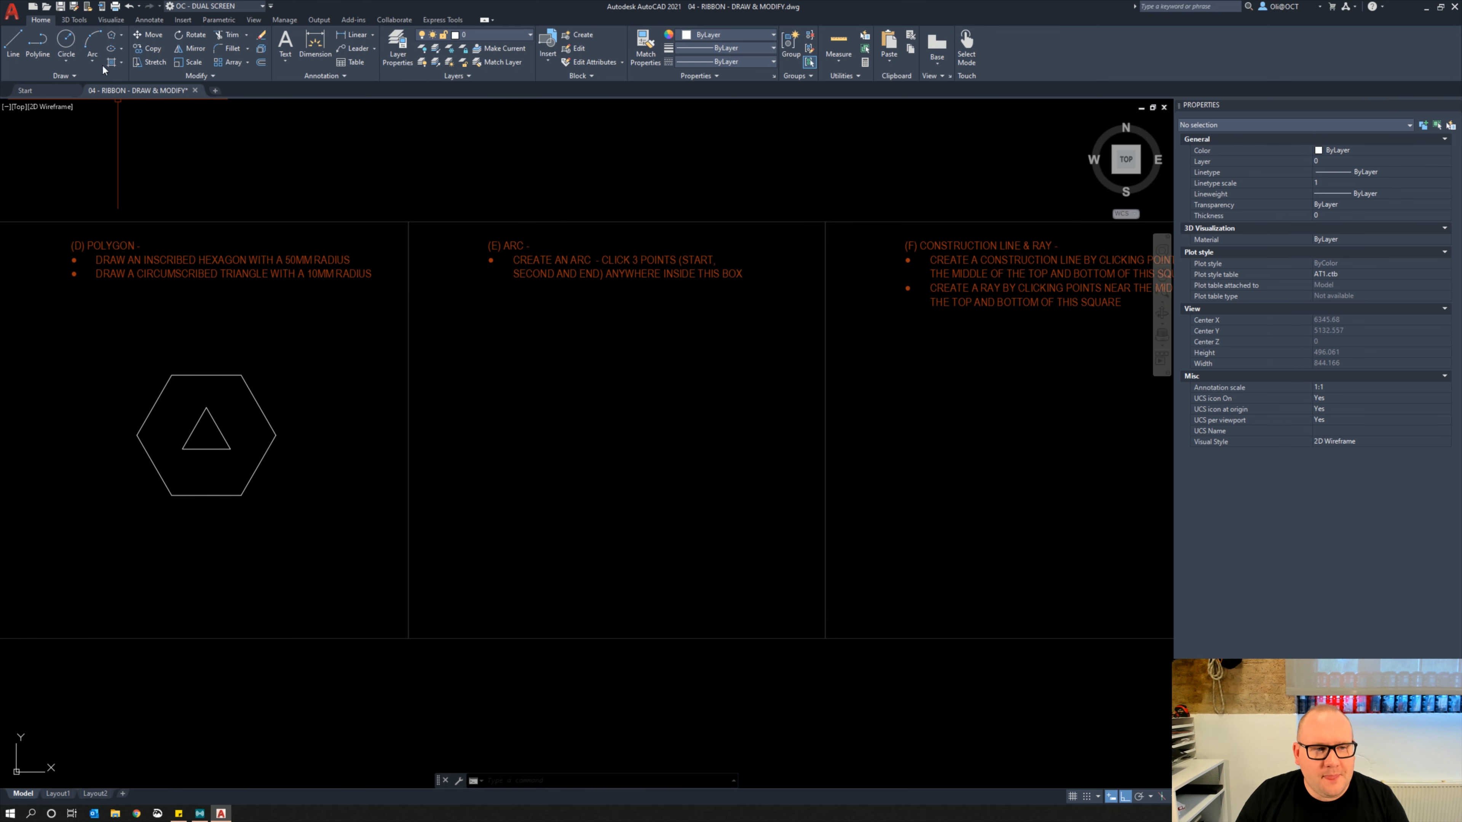
click(94, 46)
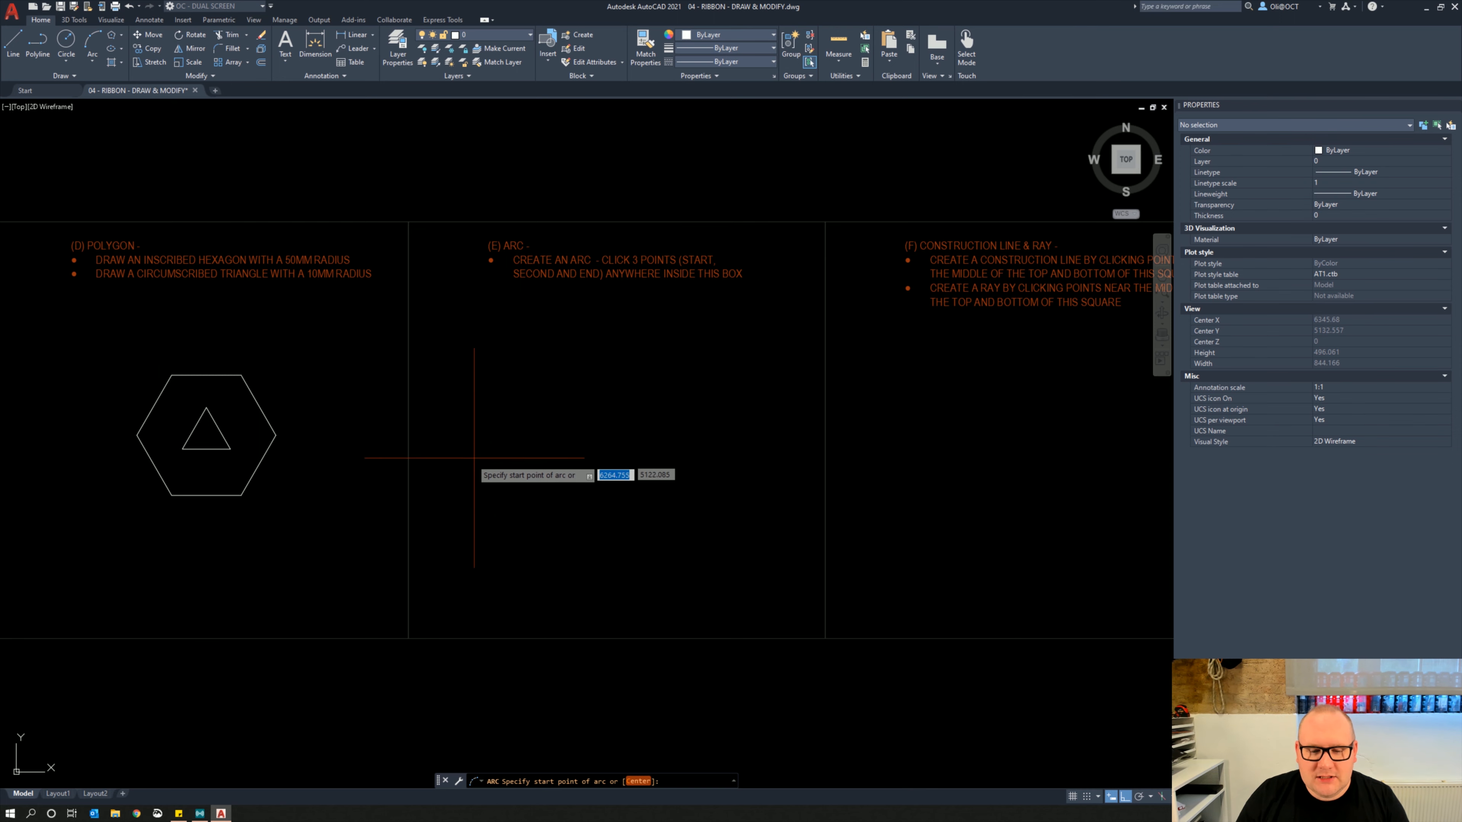
click(476, 475)
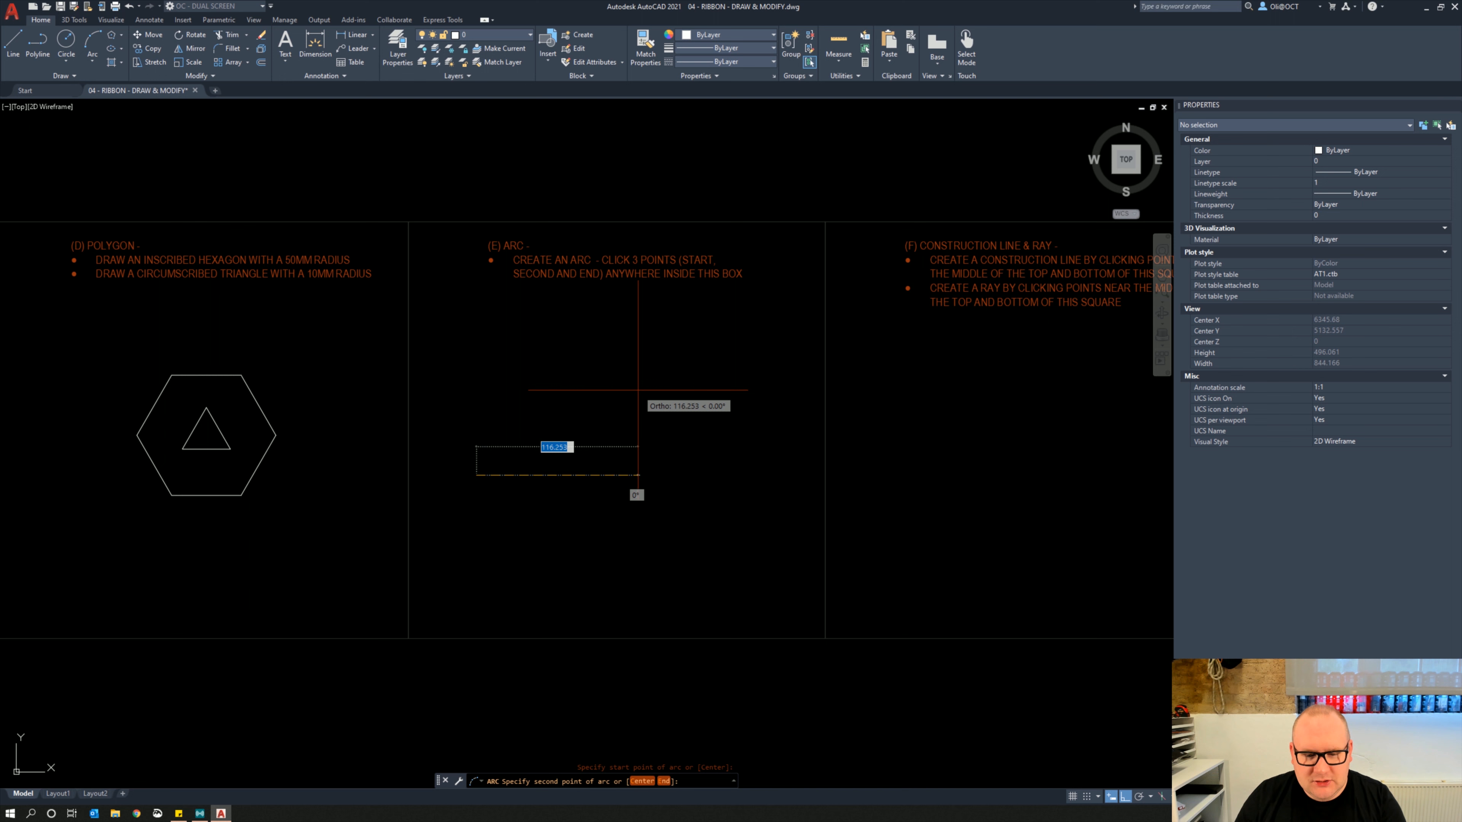
key(F8)
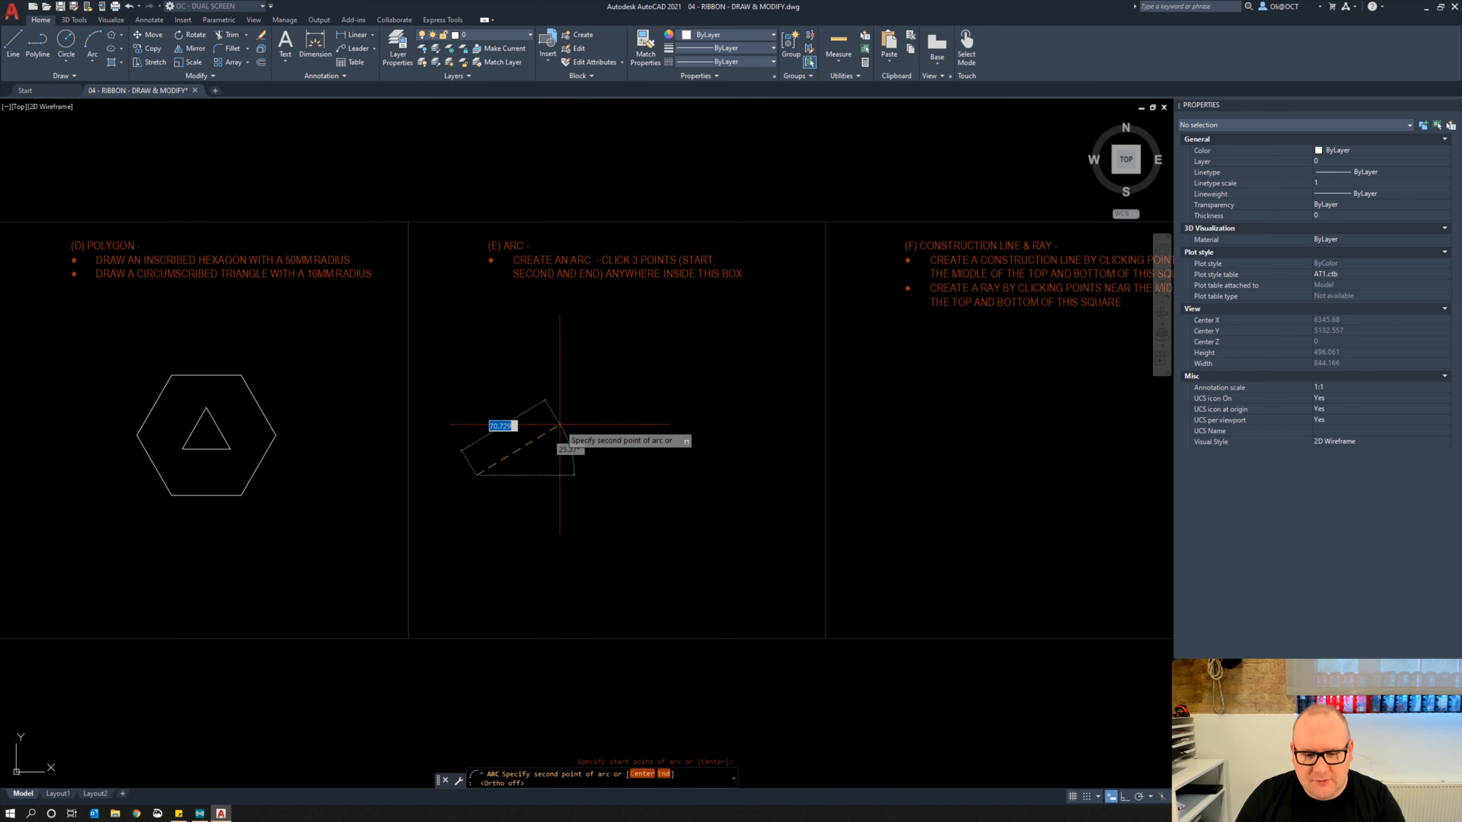
click(557, 397)
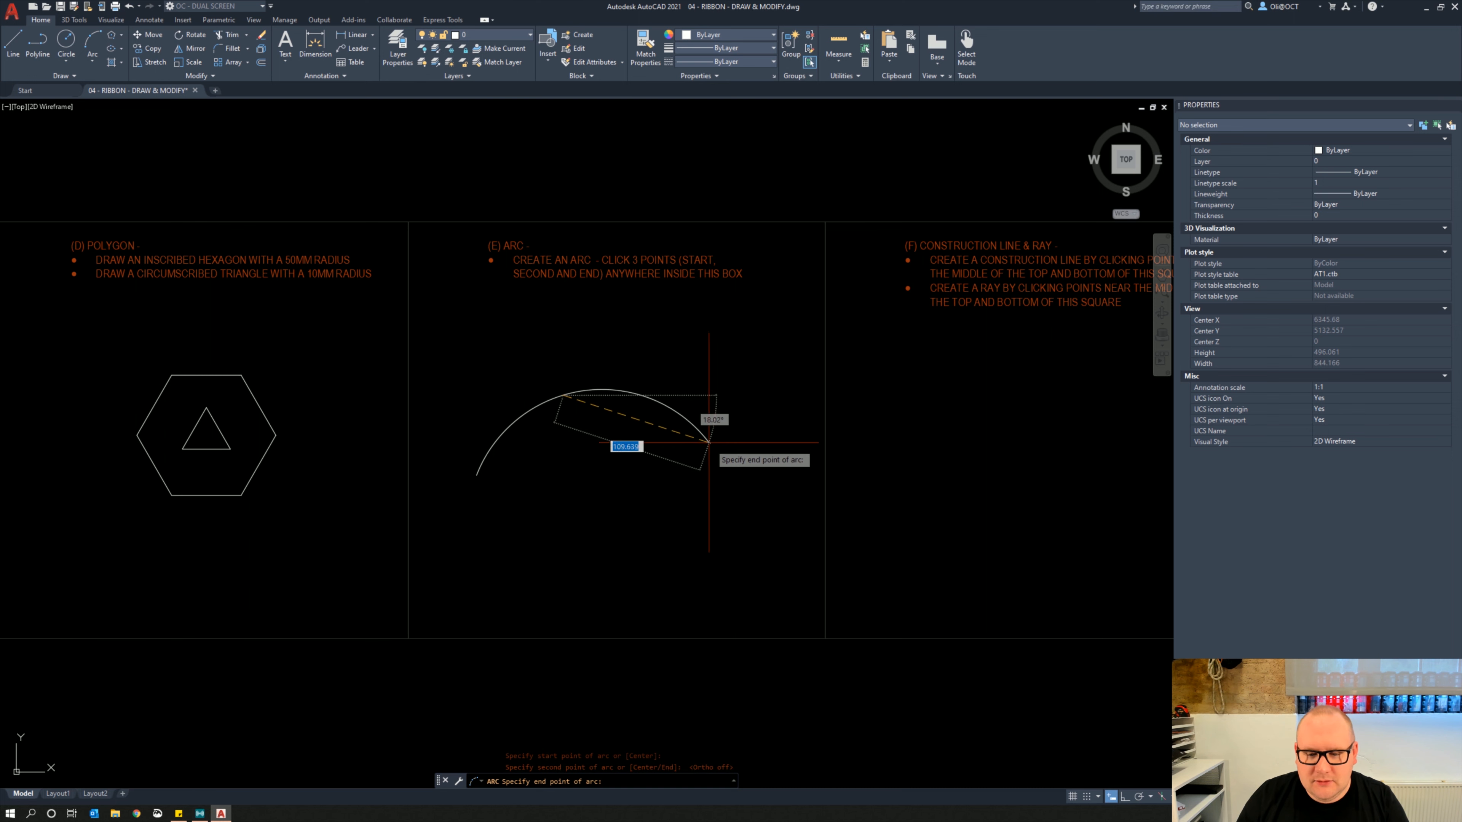
click(755, 462)
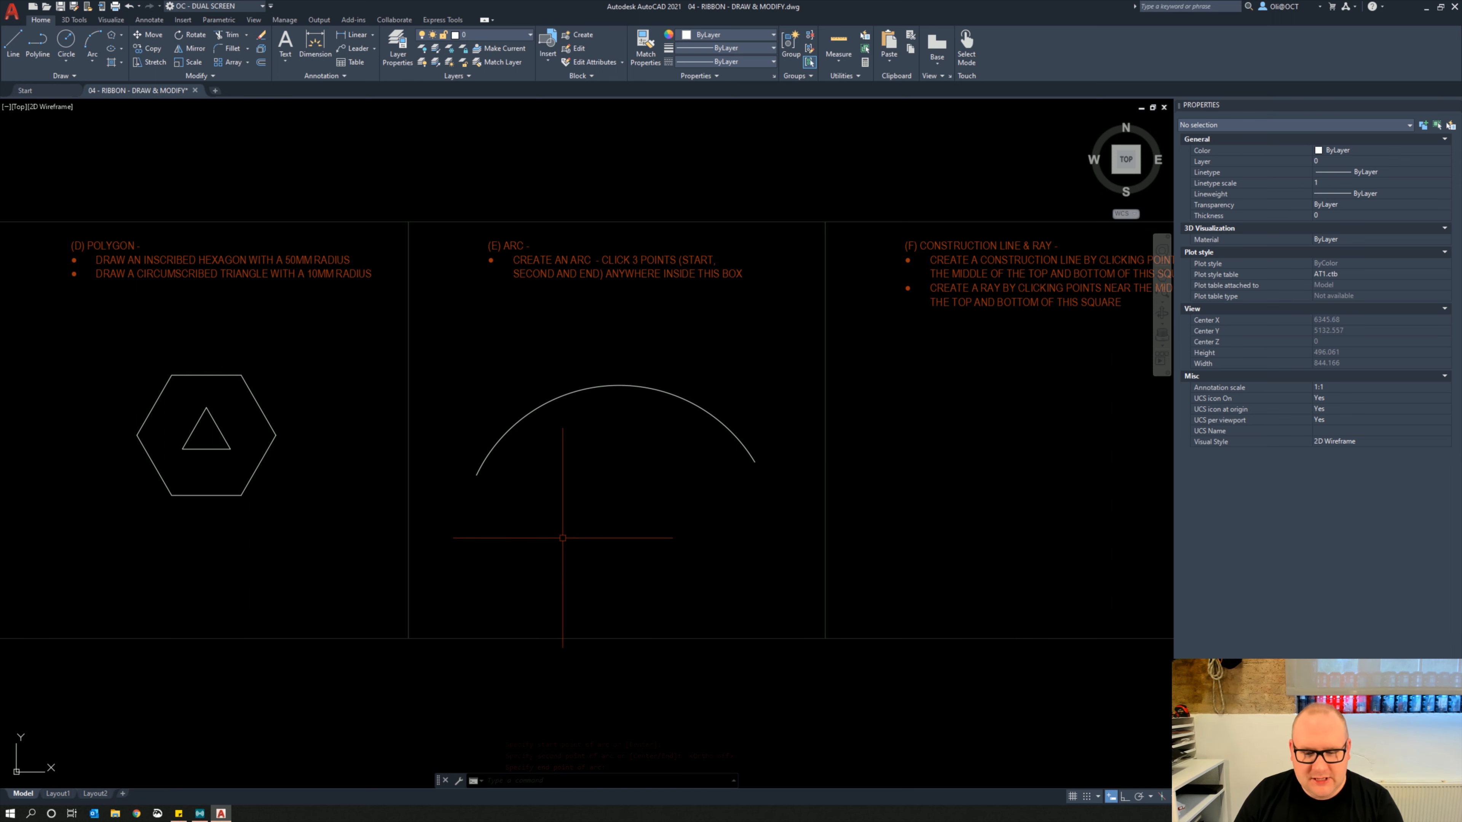
Draw a second three-point arc with a radius of about 157 mm below the first one in the exercise (E) cell
text(arc)
key(Return)
click(473, 569)
click(570, 499)
click(773, 521)
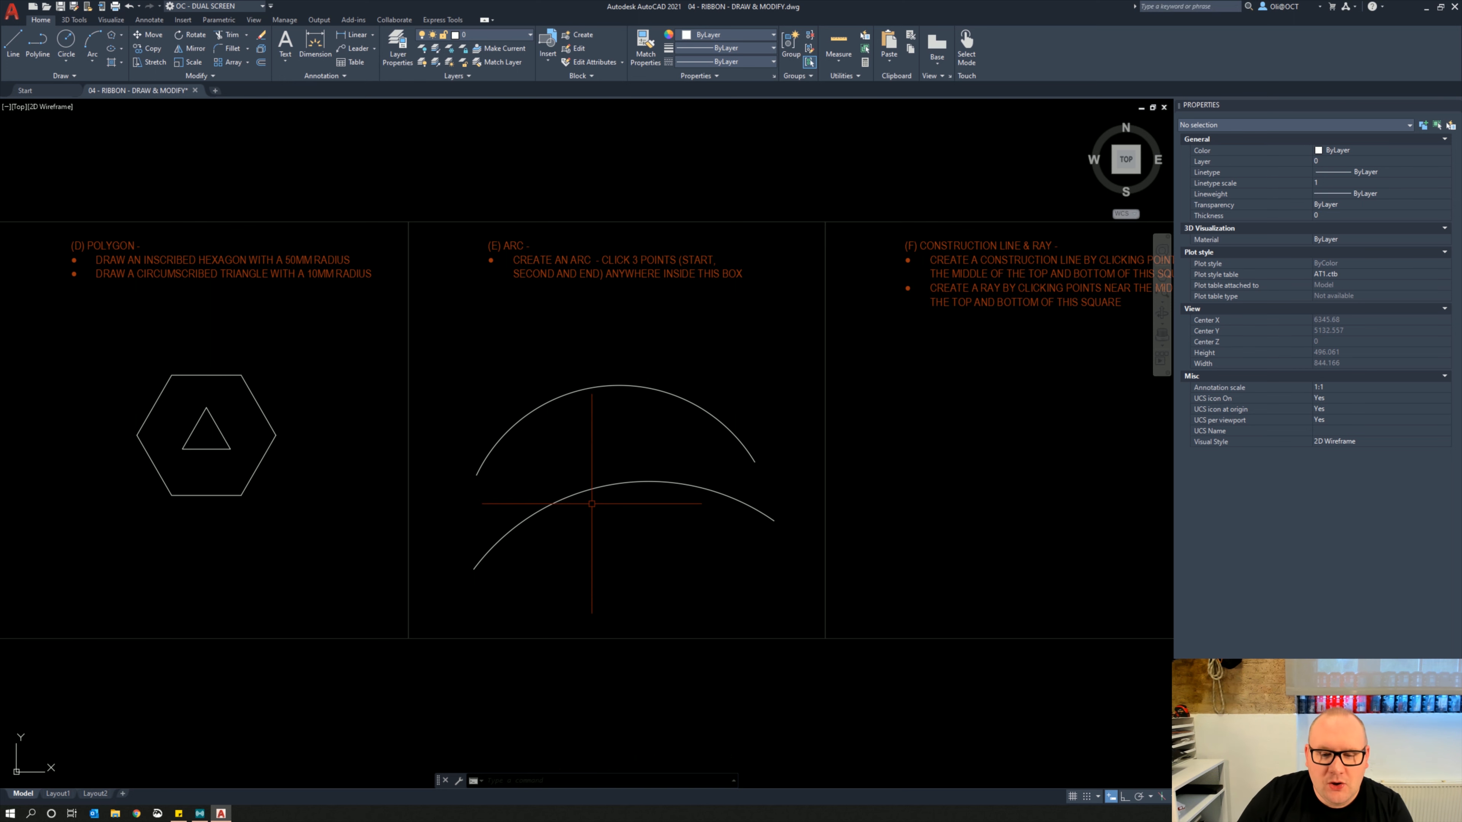
Stretch the lower arc in the (E) ARC cell by its midpoint grip to a radius of about 135 mm
click(578, 485)
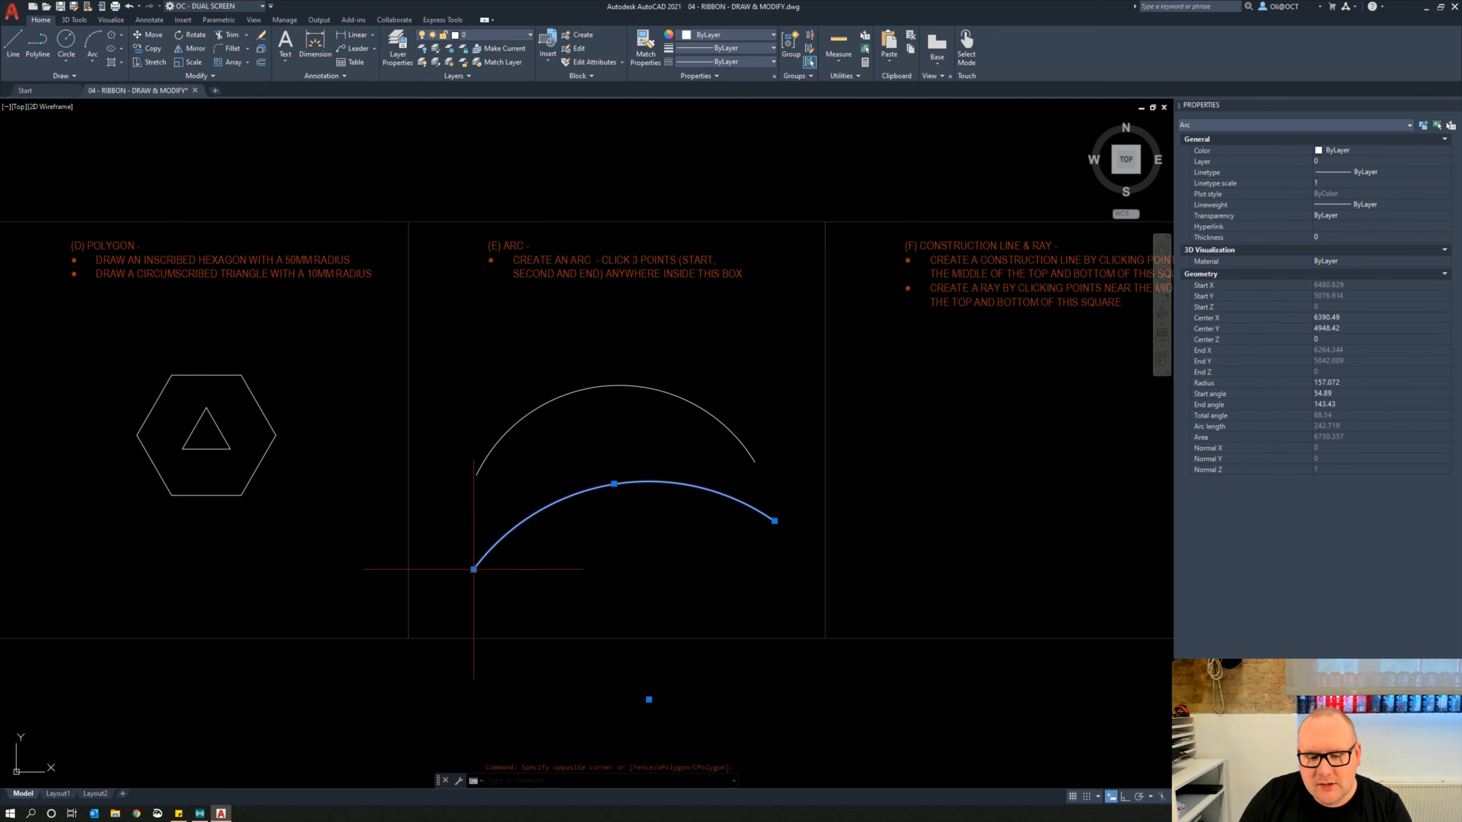
click(589, 565)
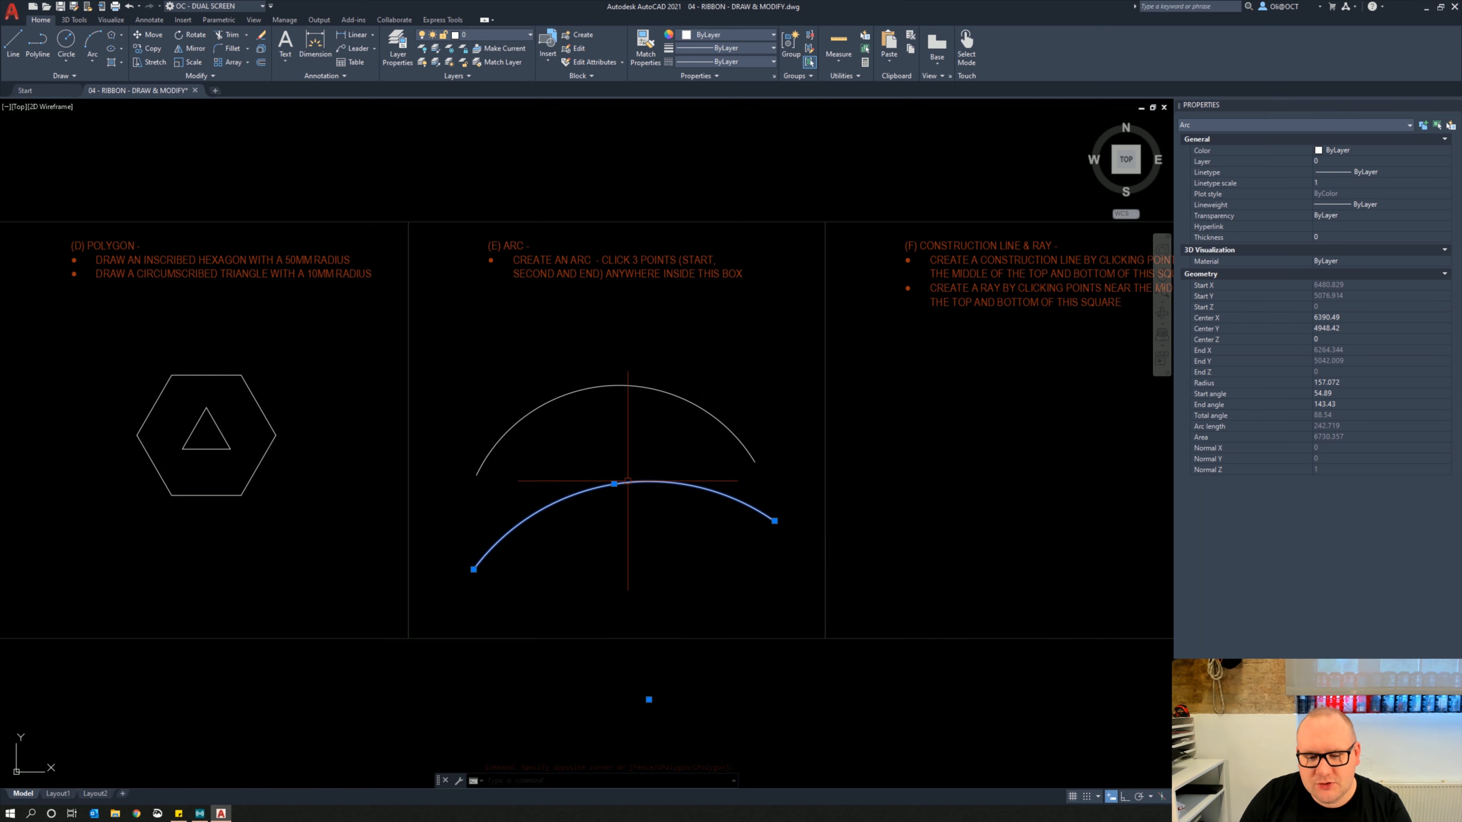
mouse_move(614, 484)
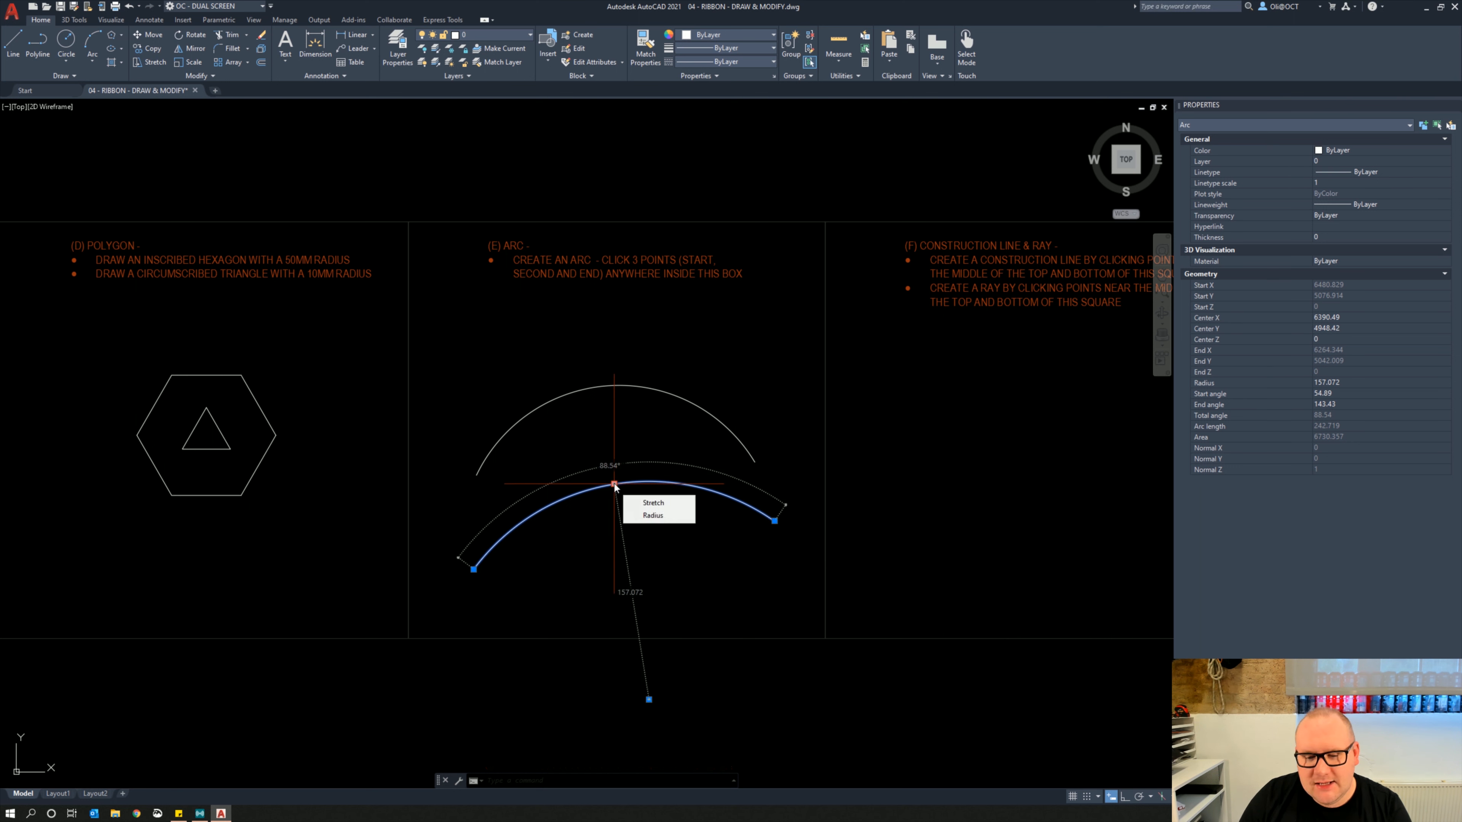
click(614, 484)
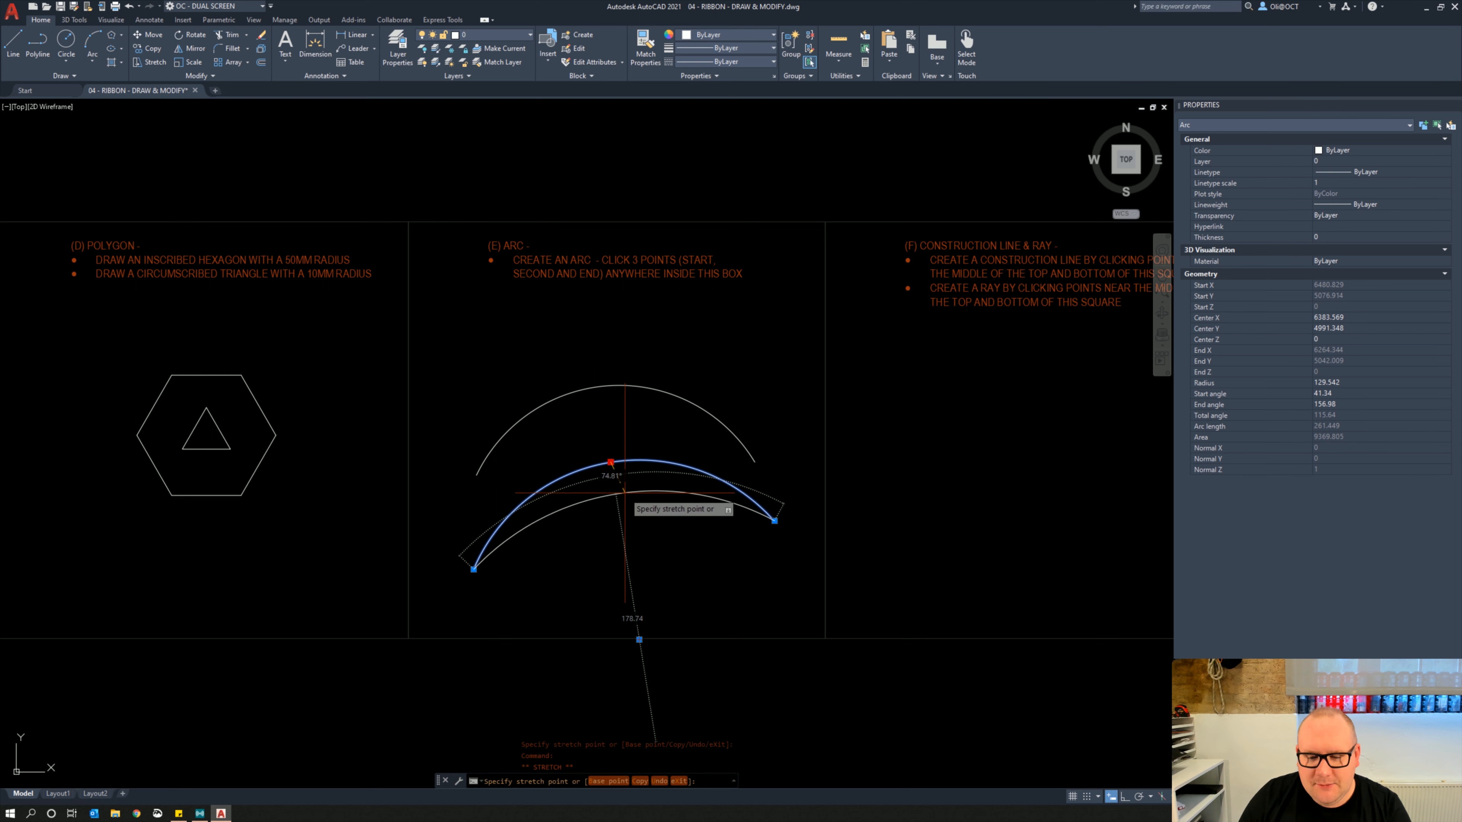
click(616, 500)
click(616, 500)
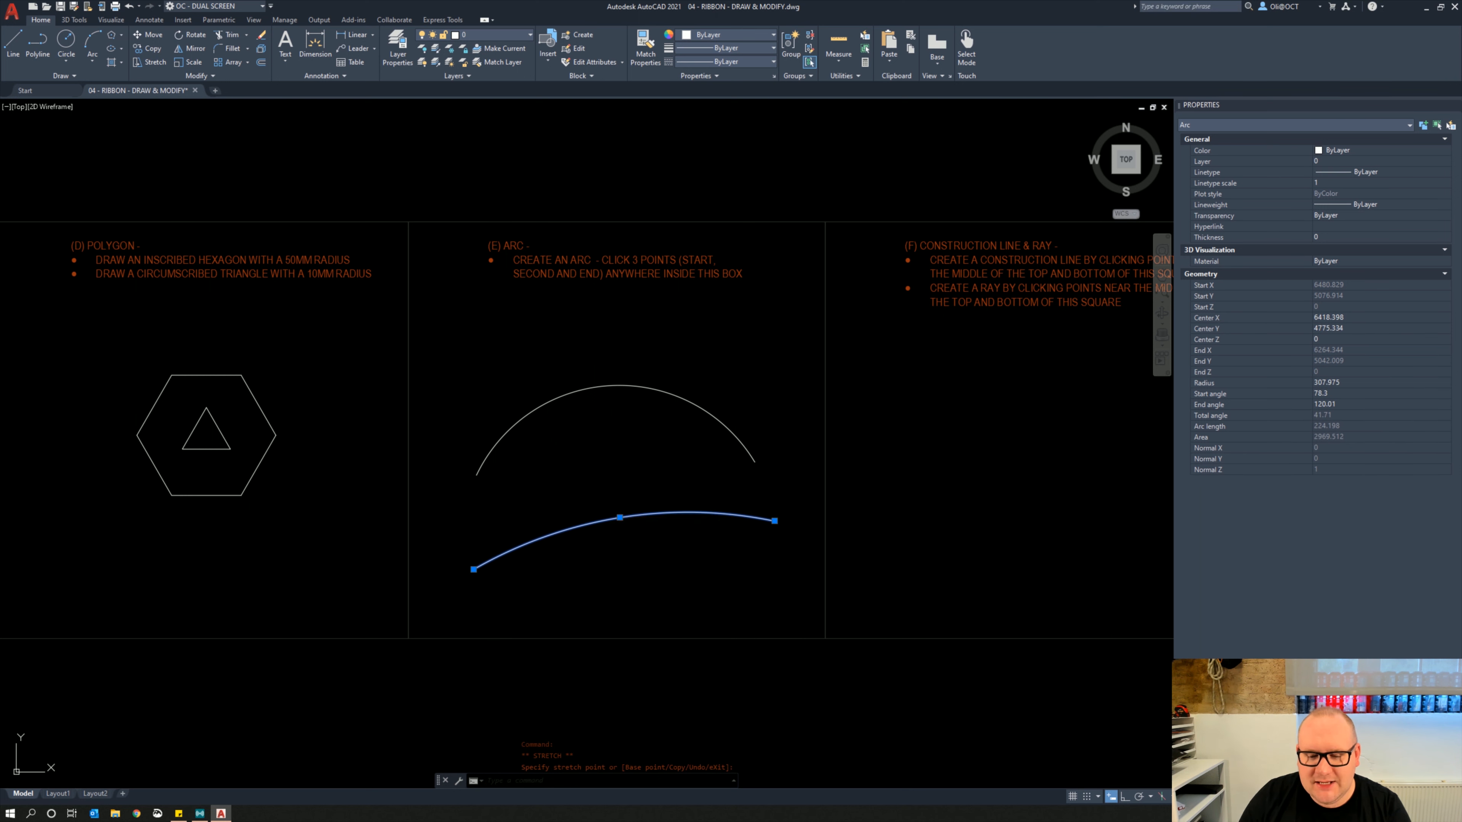
click(610, 481)
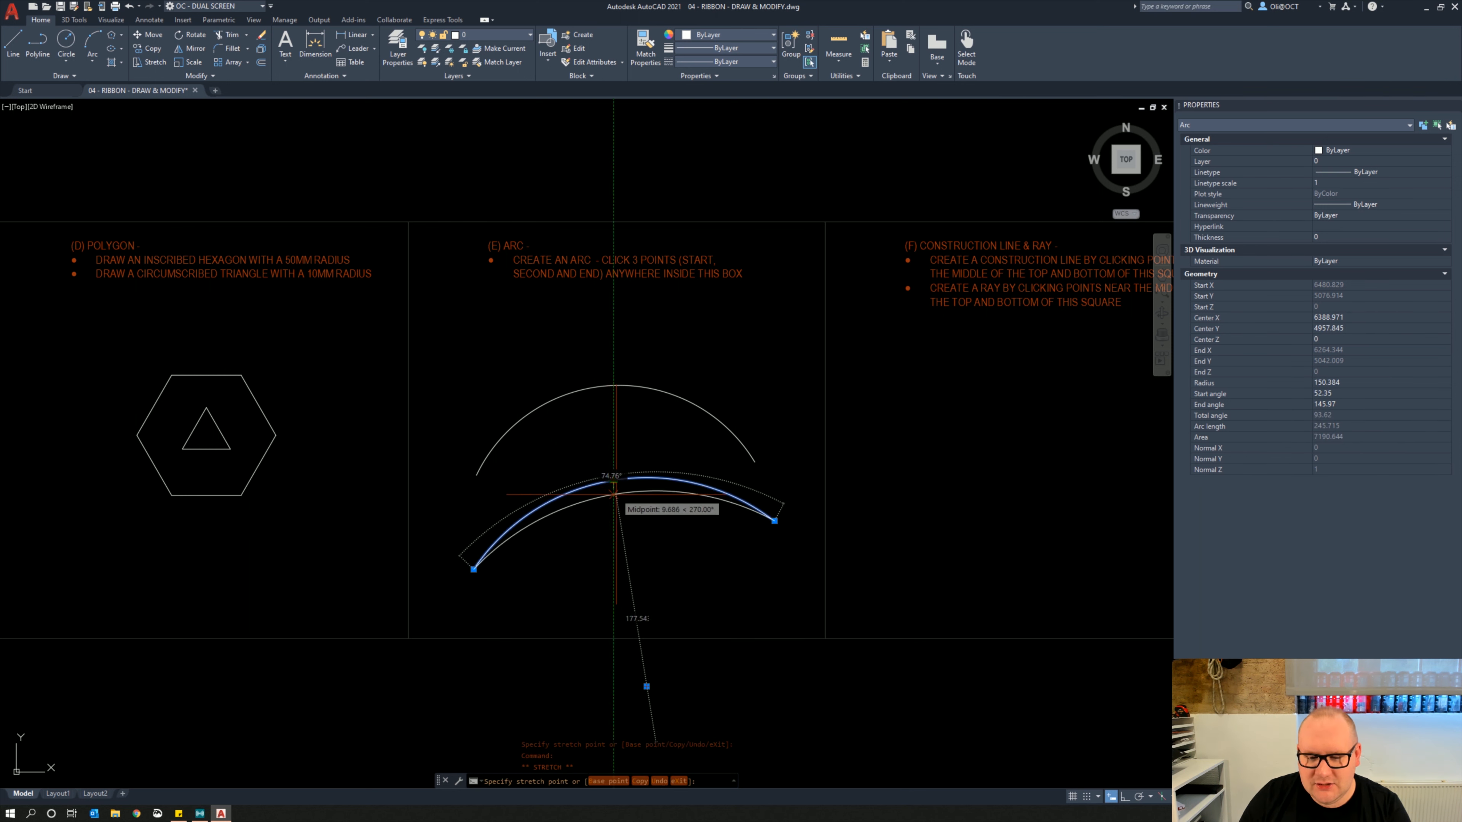
click(617, 508)
click(617, 508)
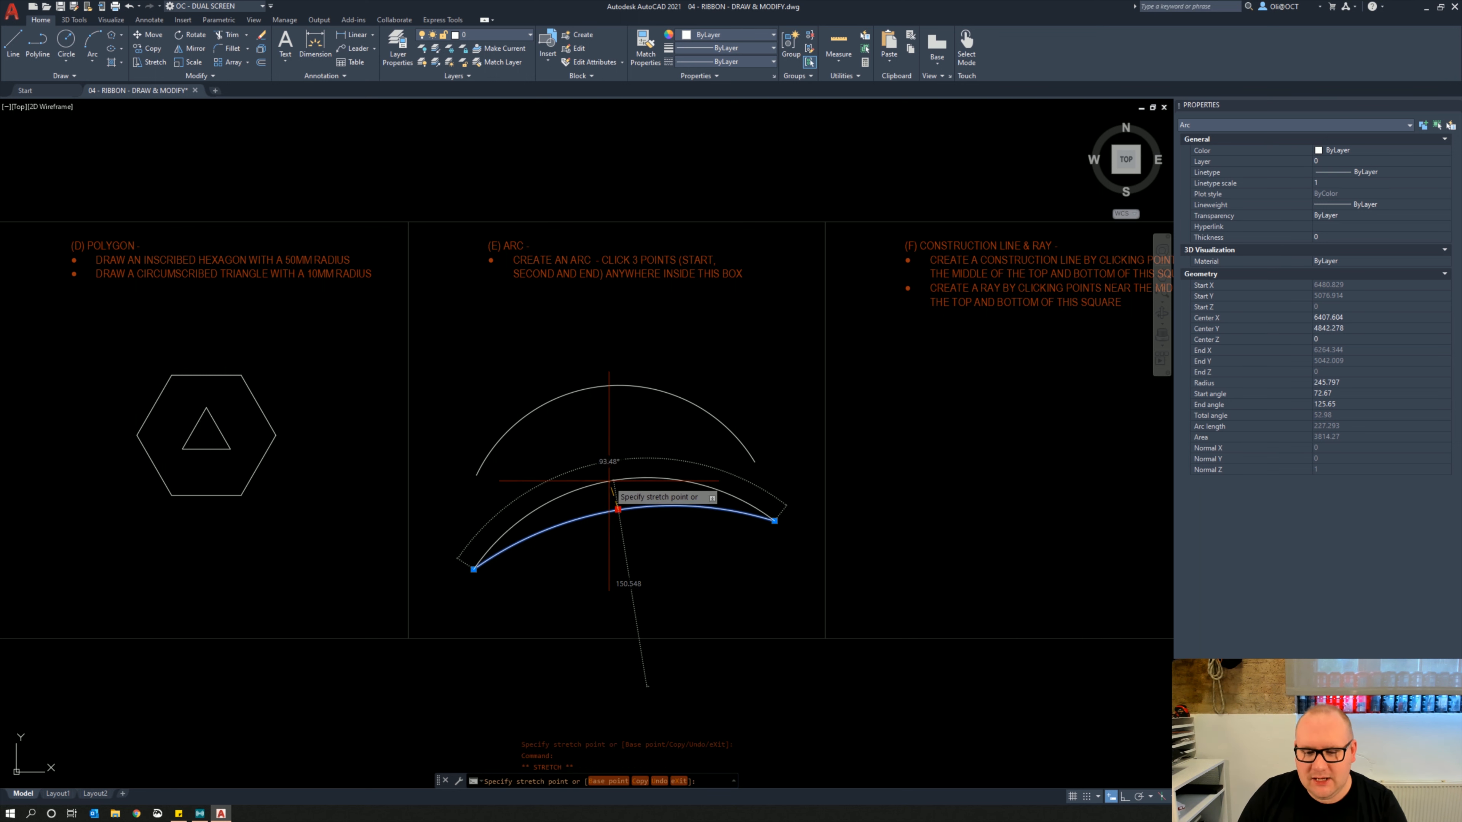
click(612, 467)
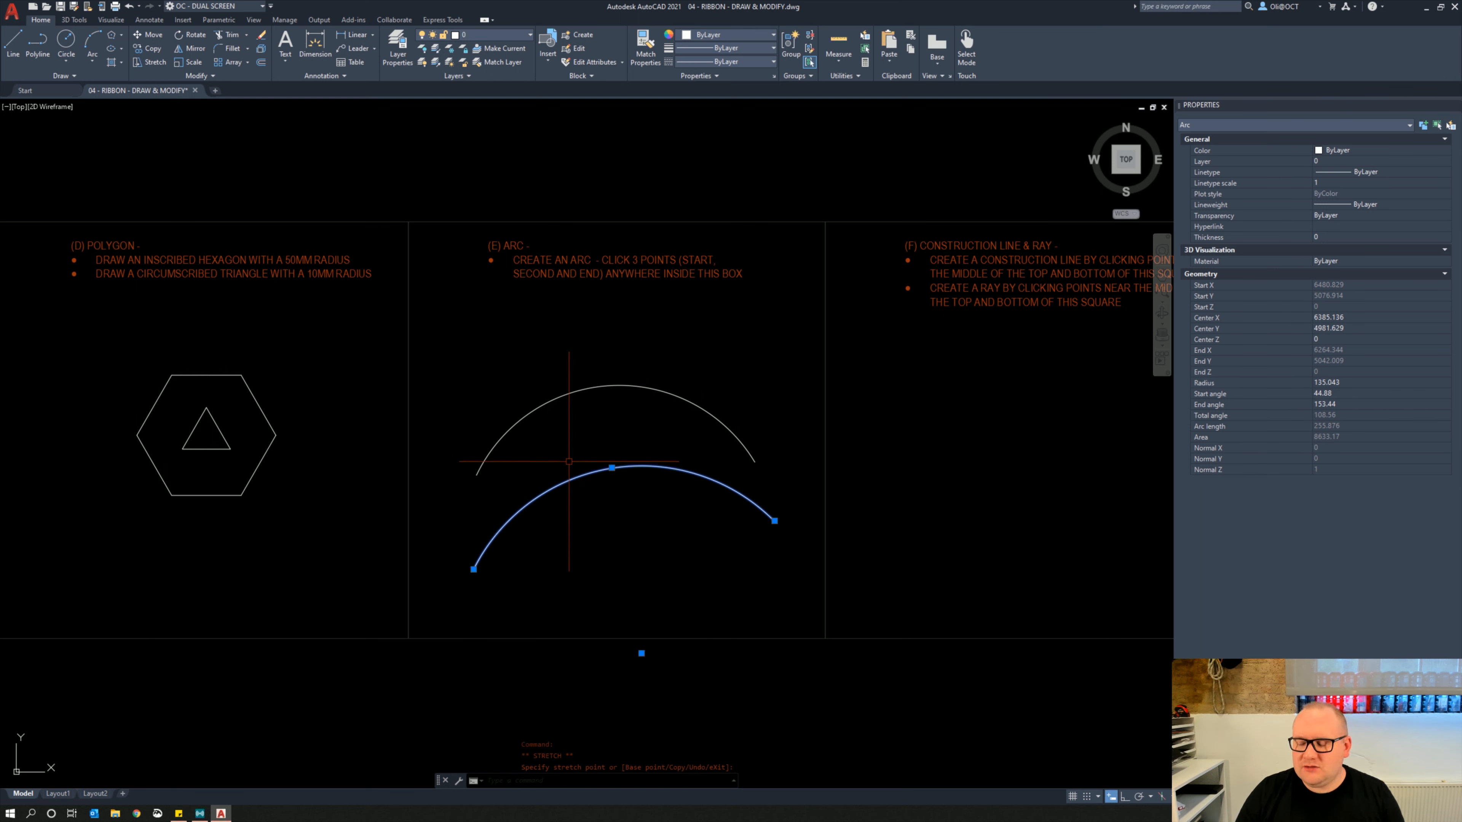
Draw a slanted construction line through the upper-left corner of the (F) CONSTRUCTION LINE & RAY cell
middle_drag(681, 407, 544, 396)
middle_drag(737, 408, 585, 447)
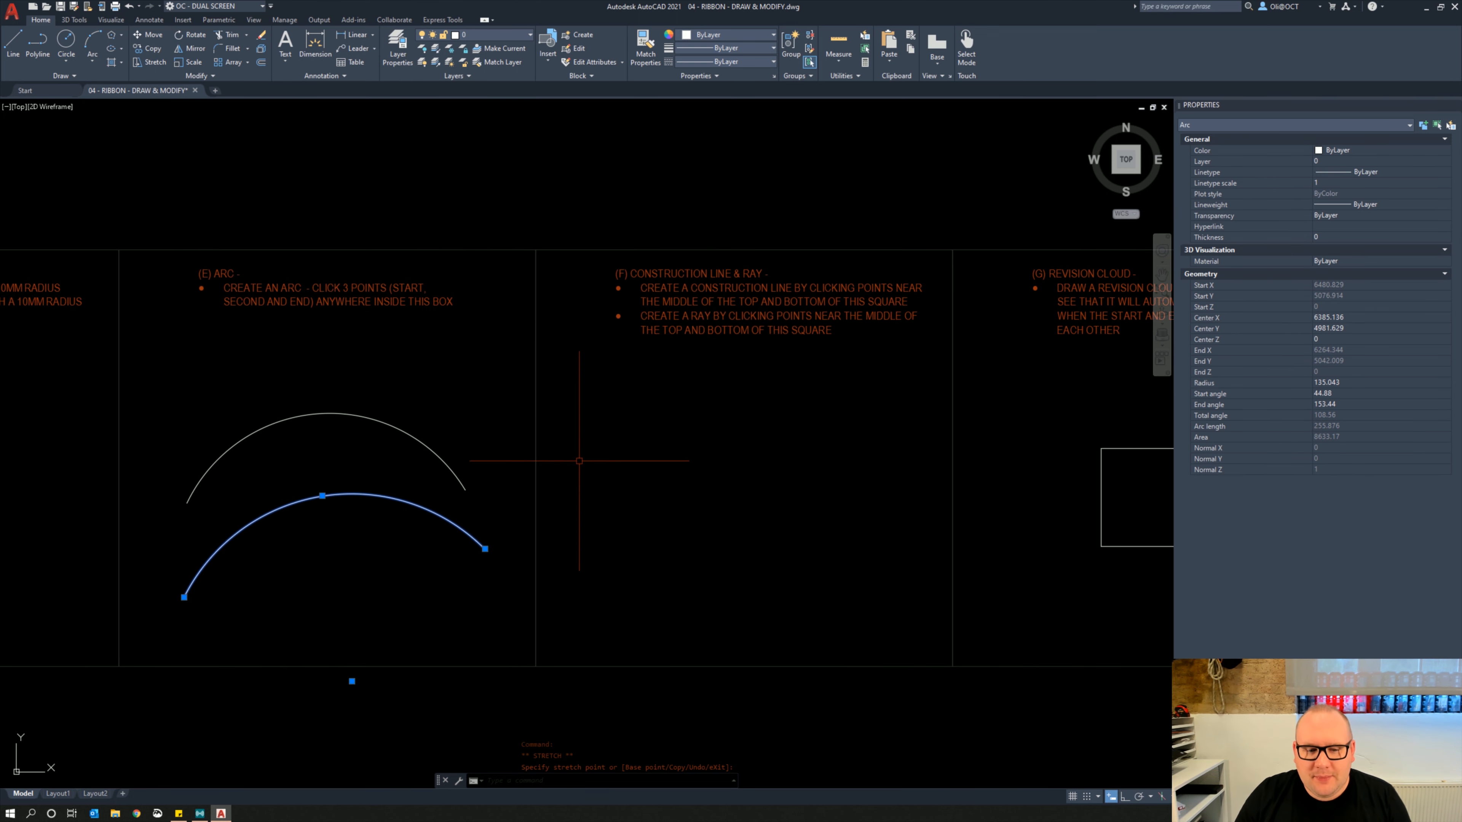
middle_drag(849, 398, 716, 384)
middle_drag(652, 323, 533, 347)
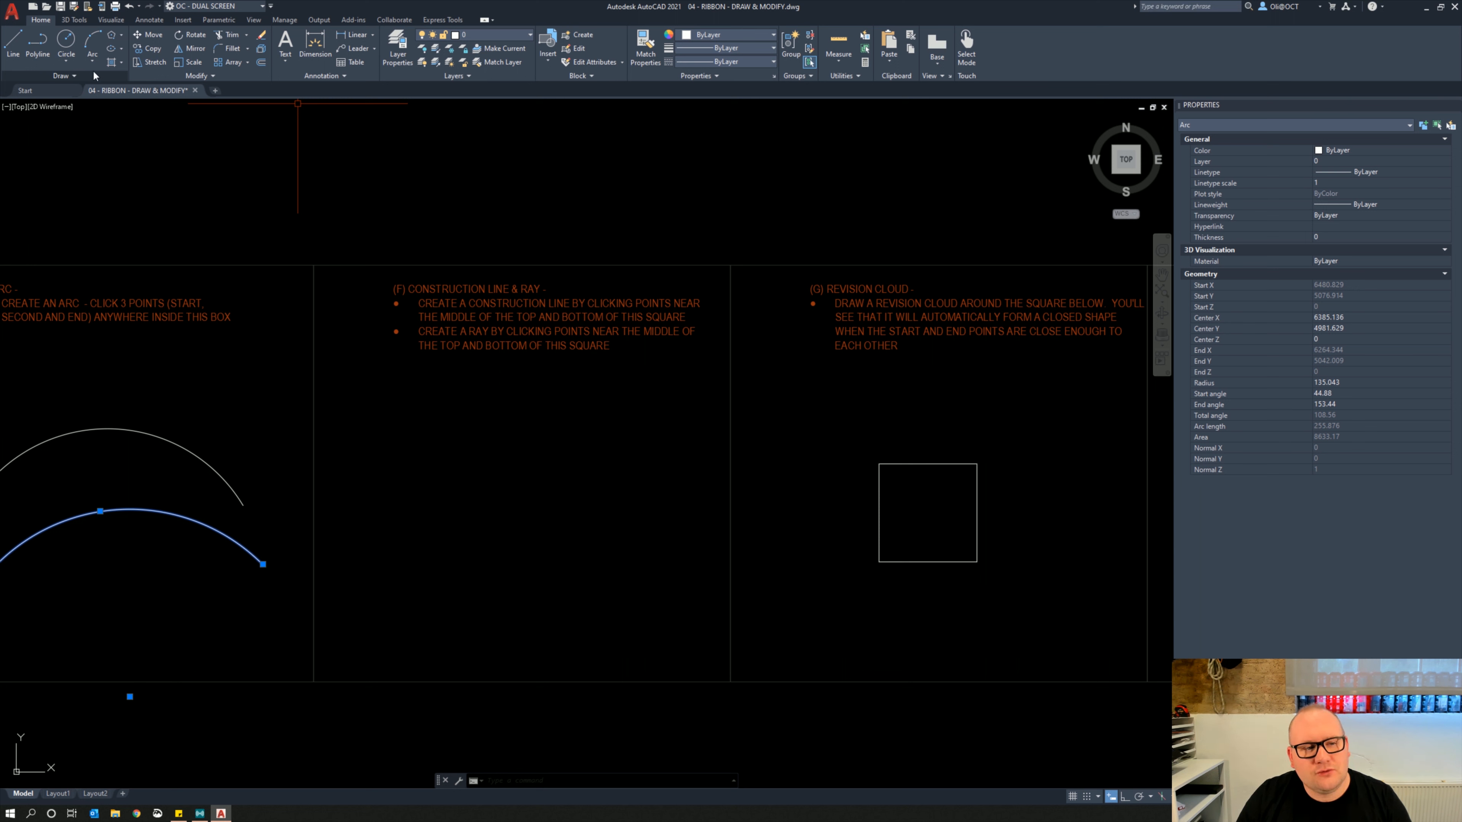
click(62, 76)
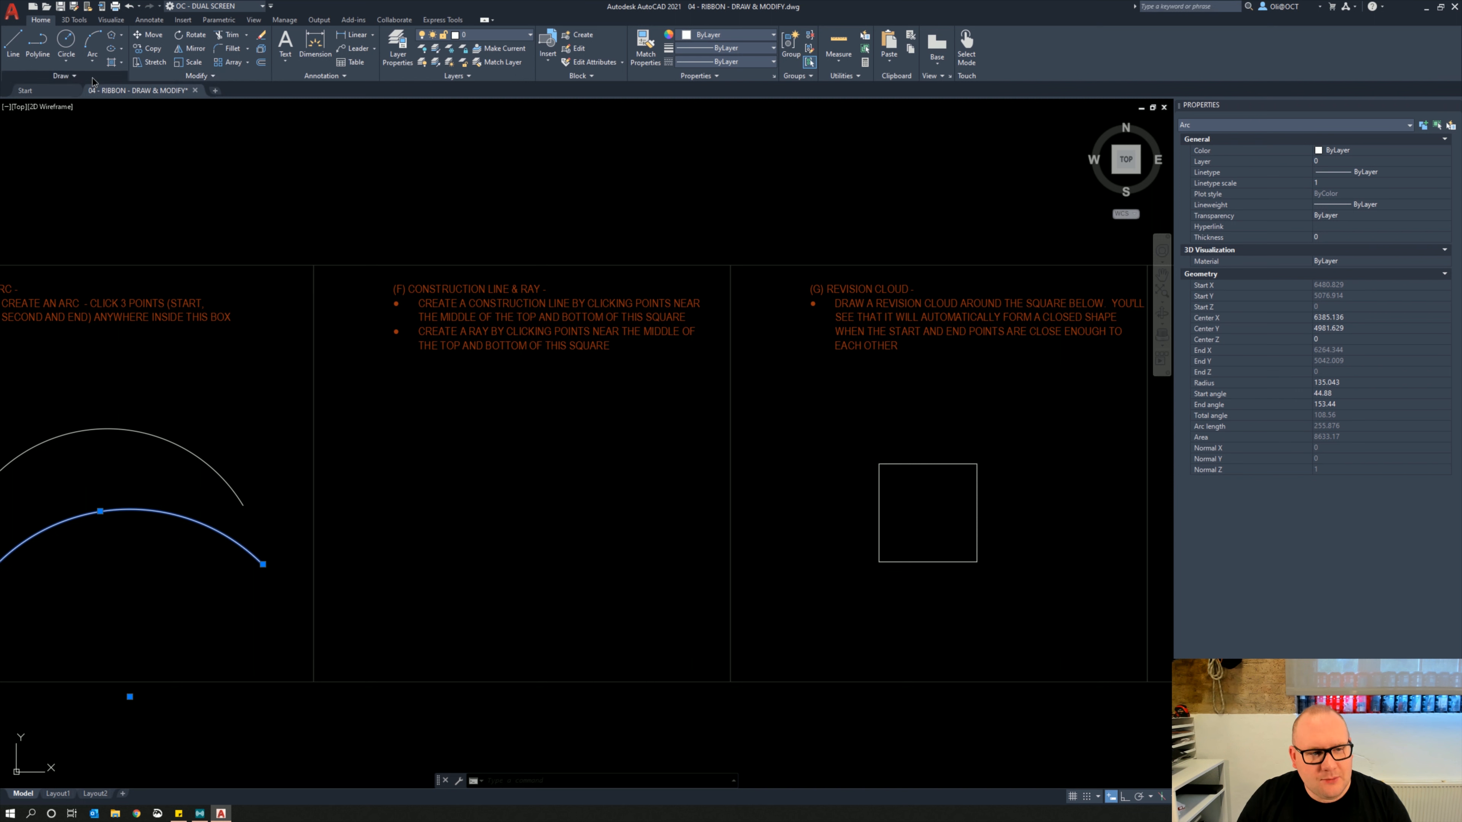
click(92, 79)
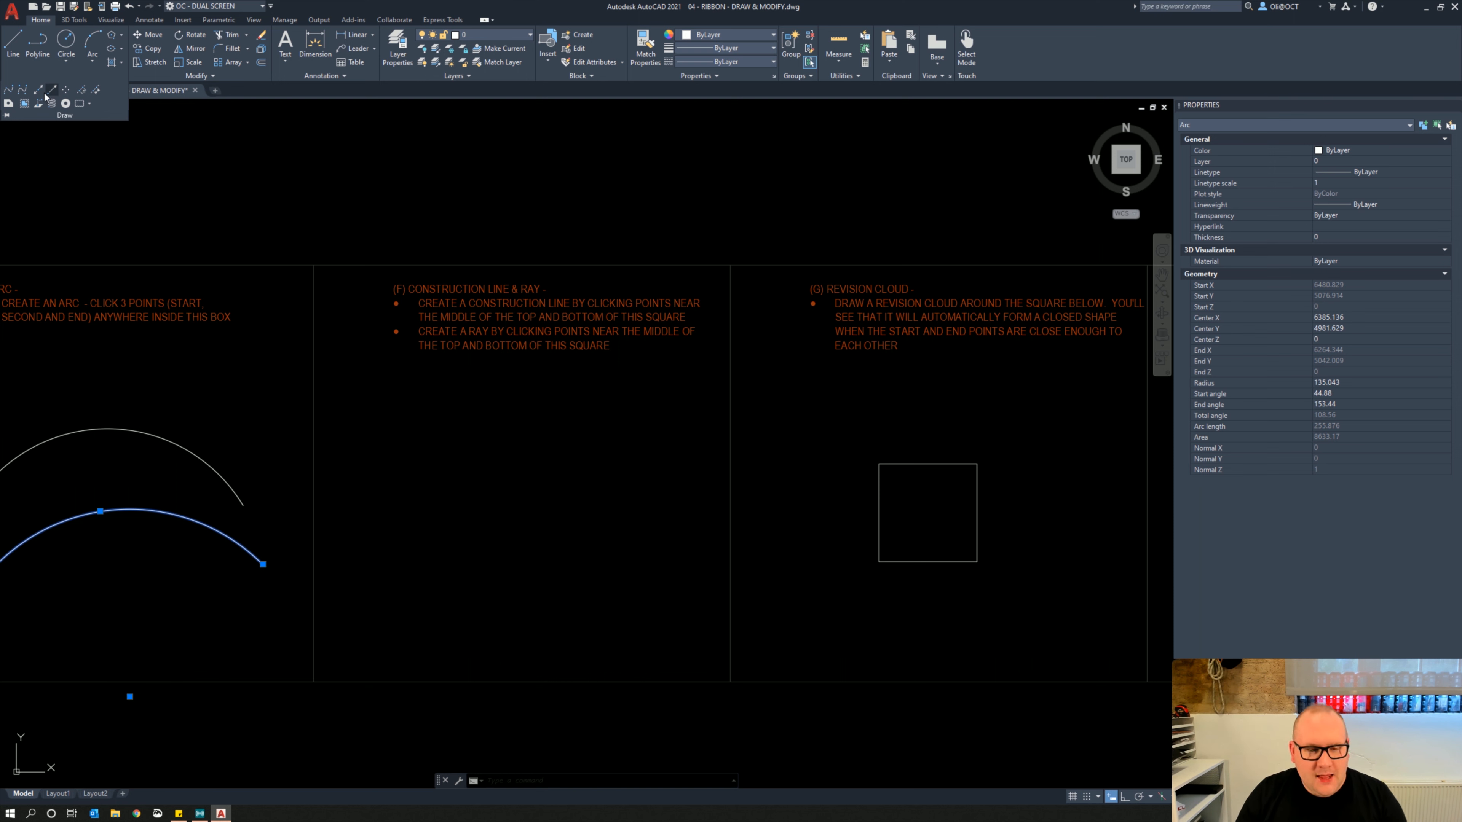
key(Escape)
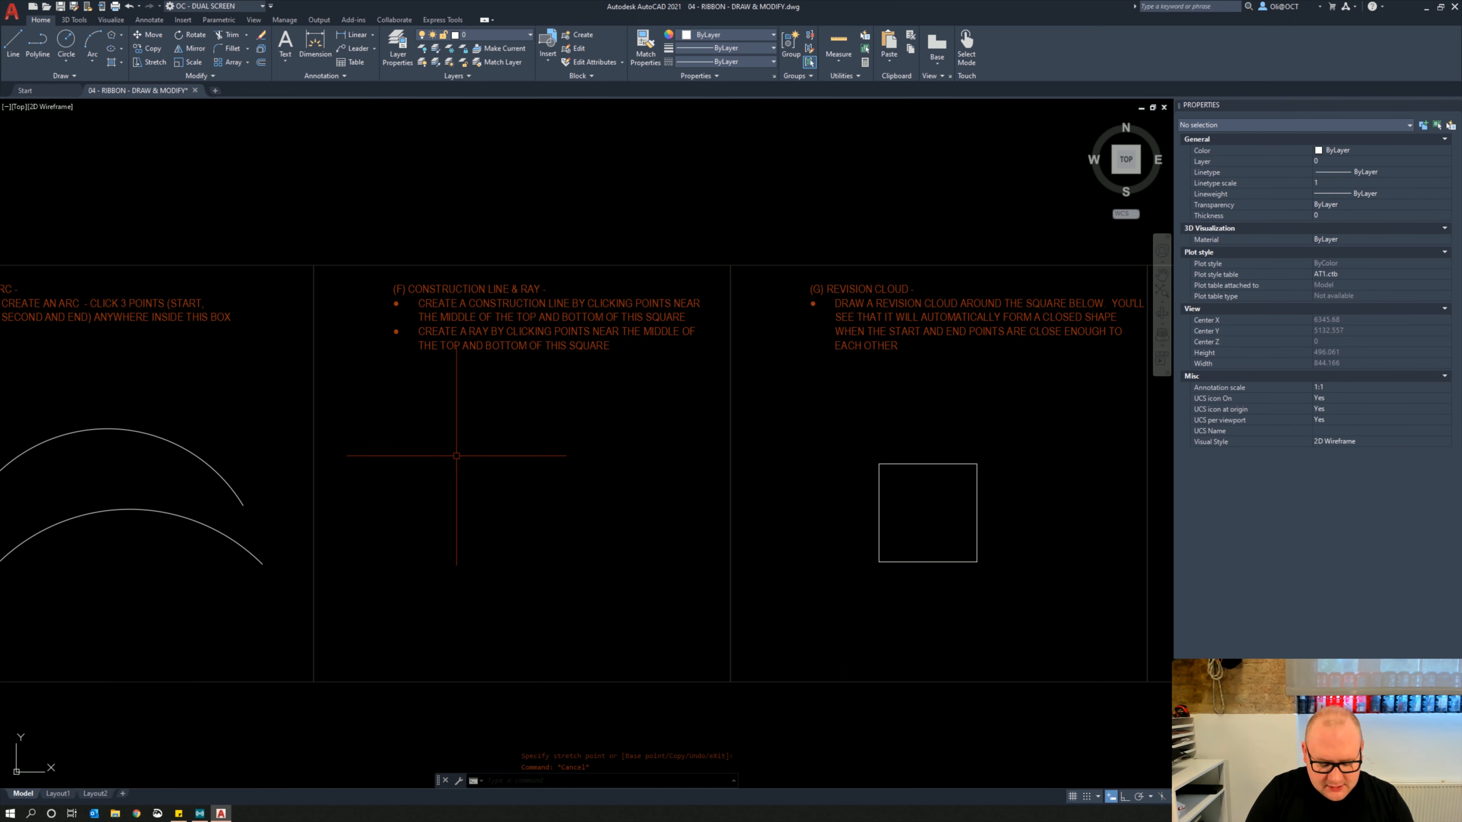
text(xl)
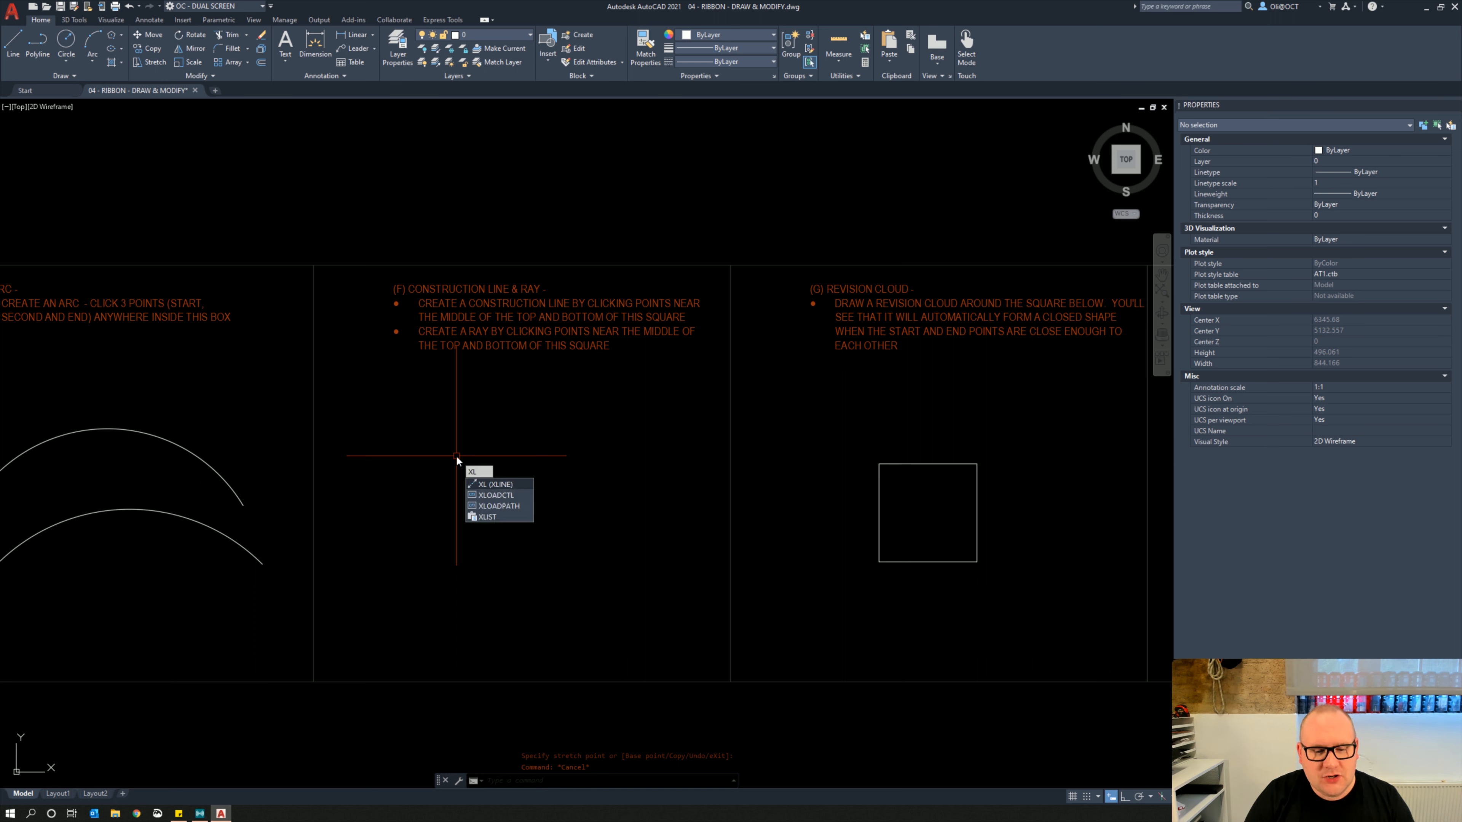
key(Return)
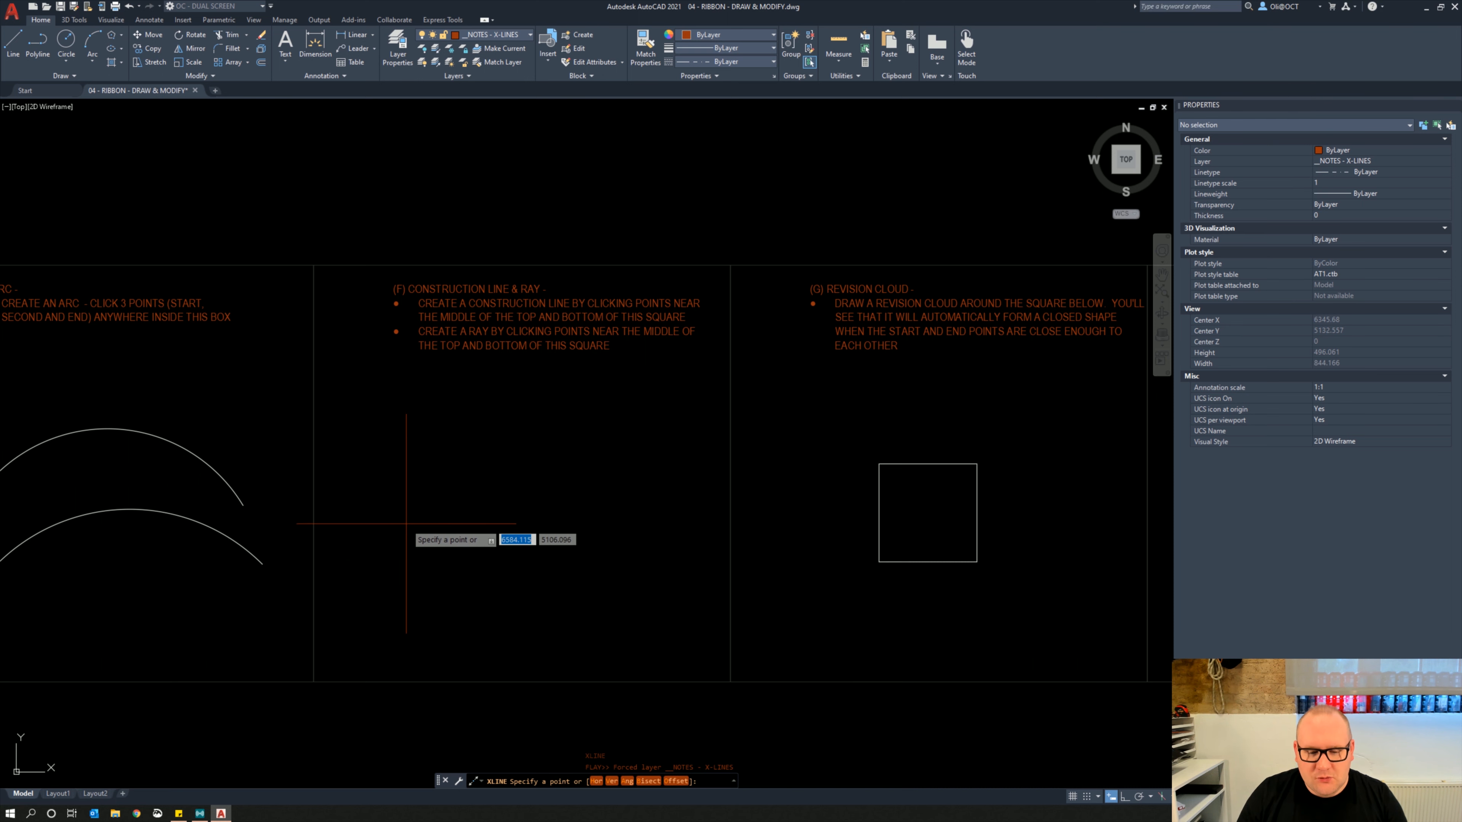
click(403, 546)
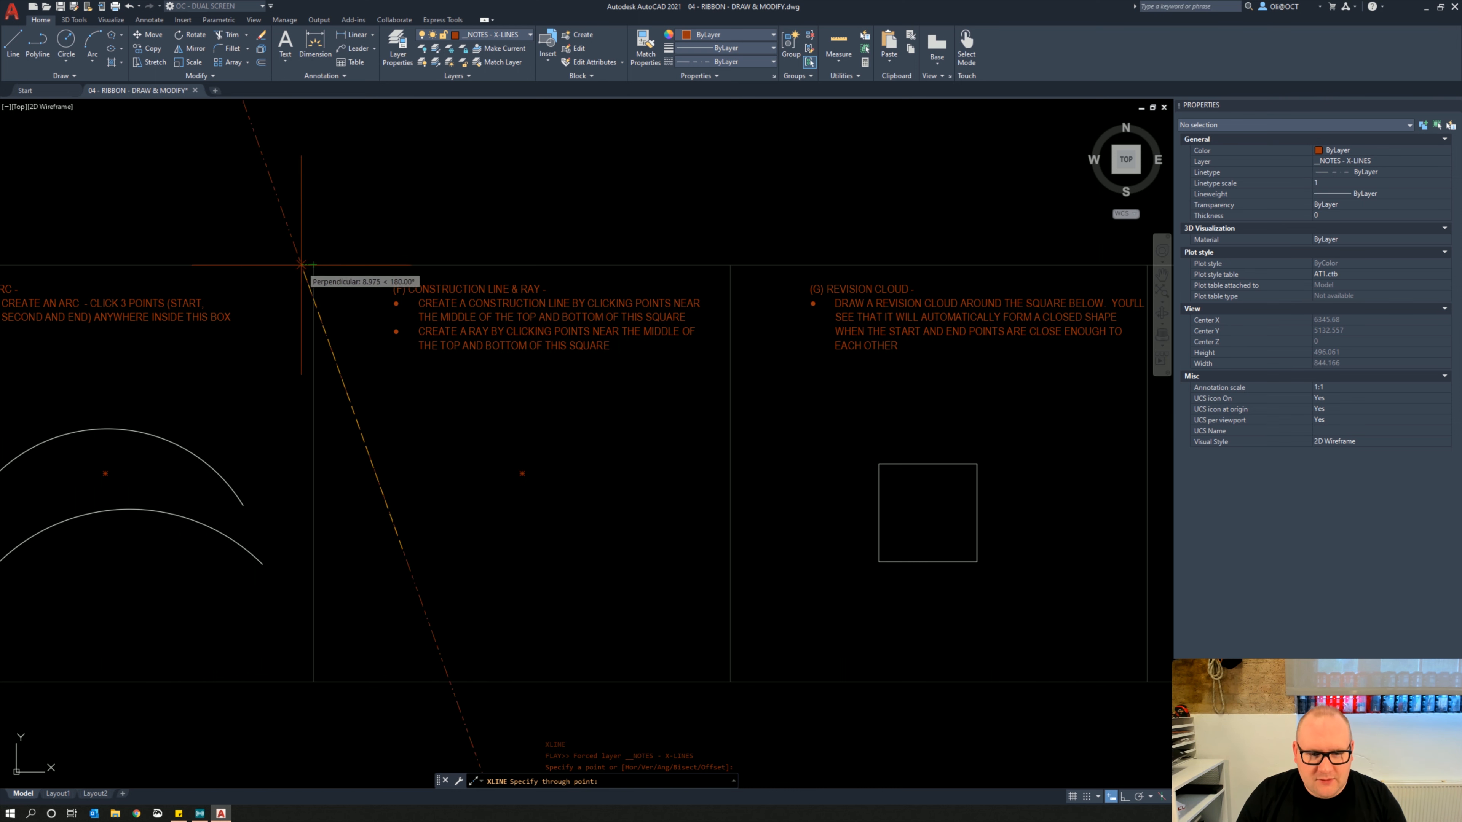
click(313, 265)
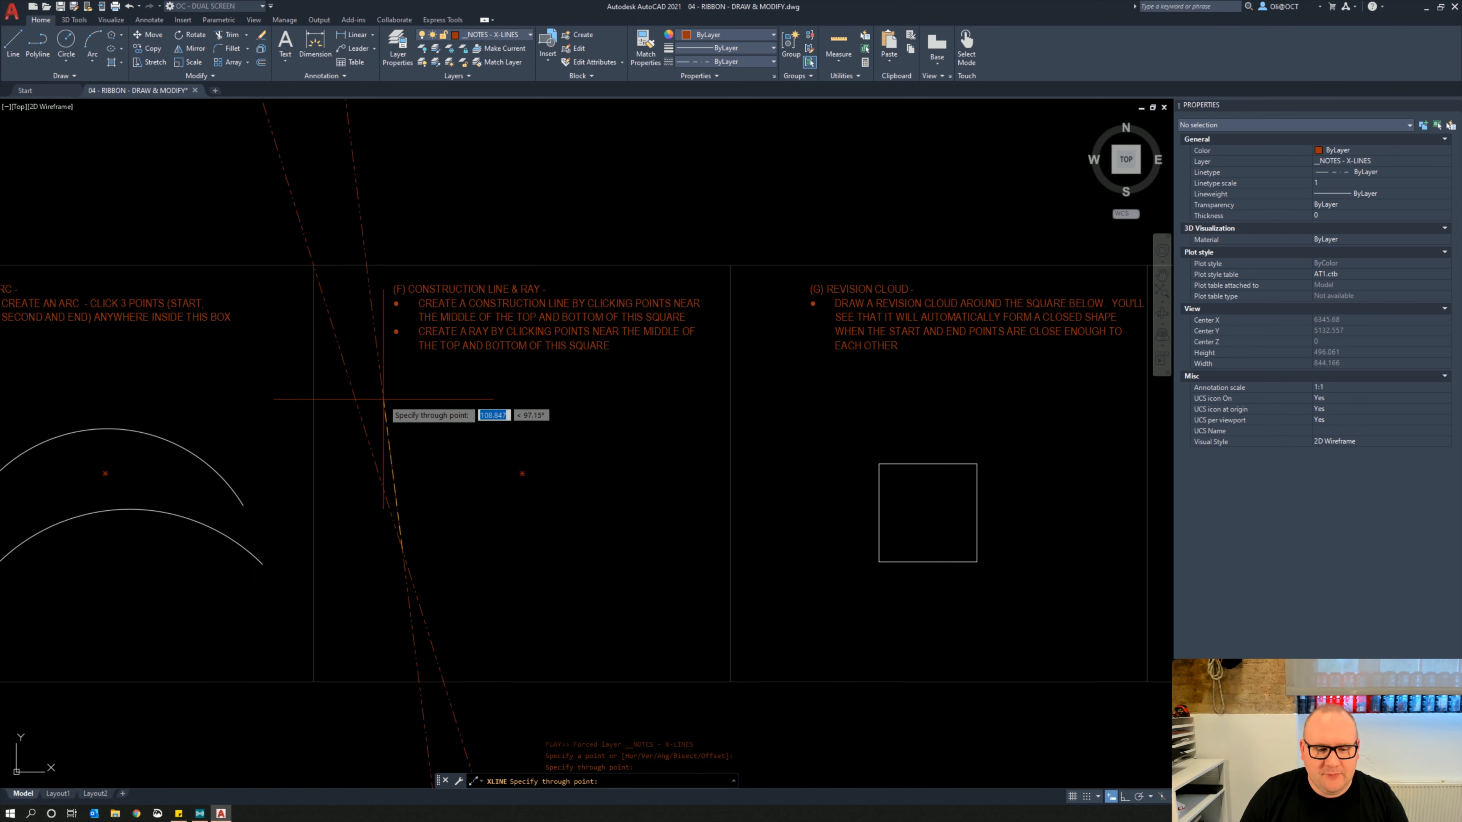
key(Escape)
Draw three horizontal construction lines across the middle of the (F) cell, using the Hor option
key(Return)
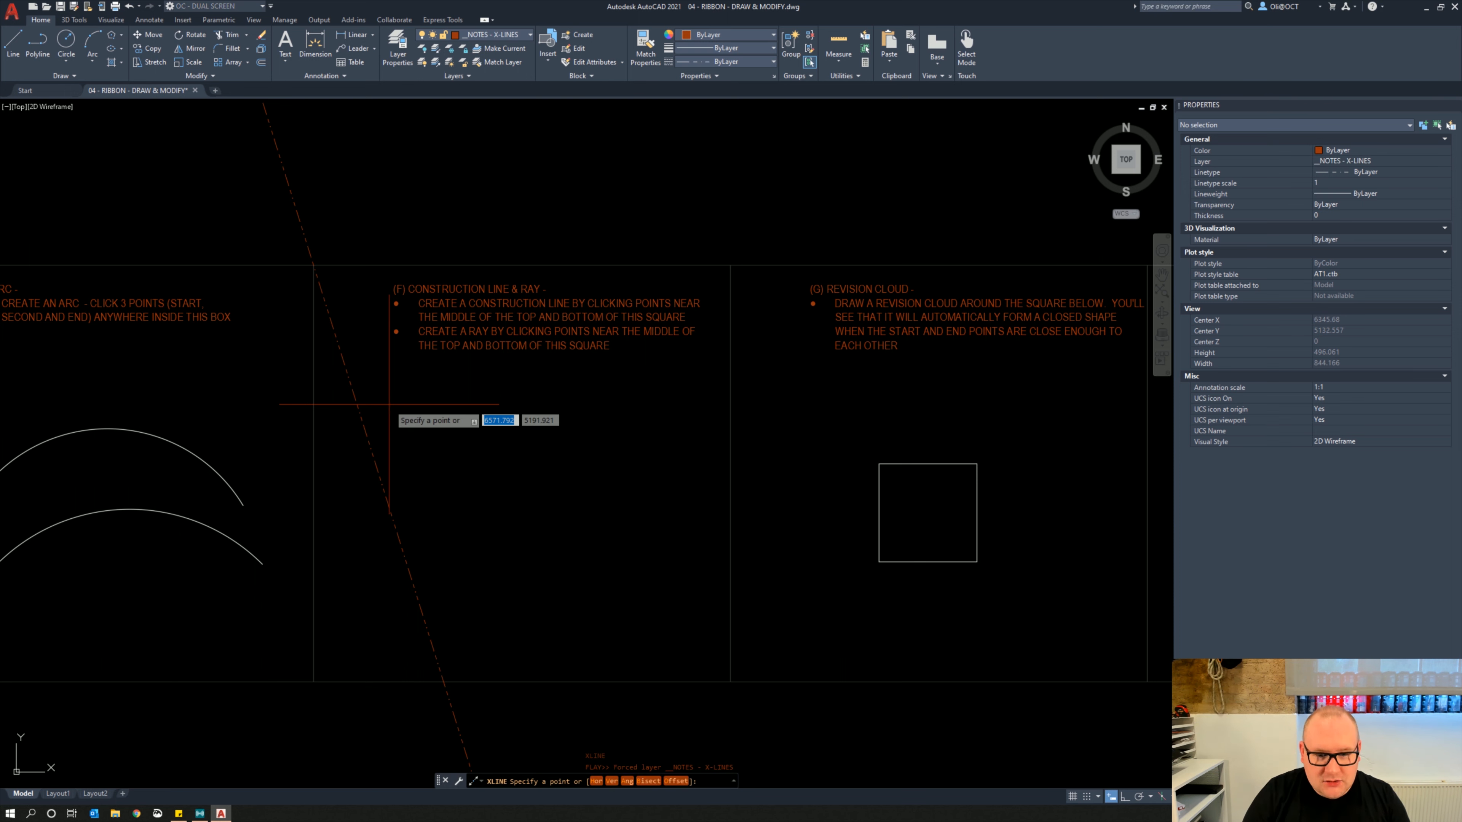
text(h)
key(Return)
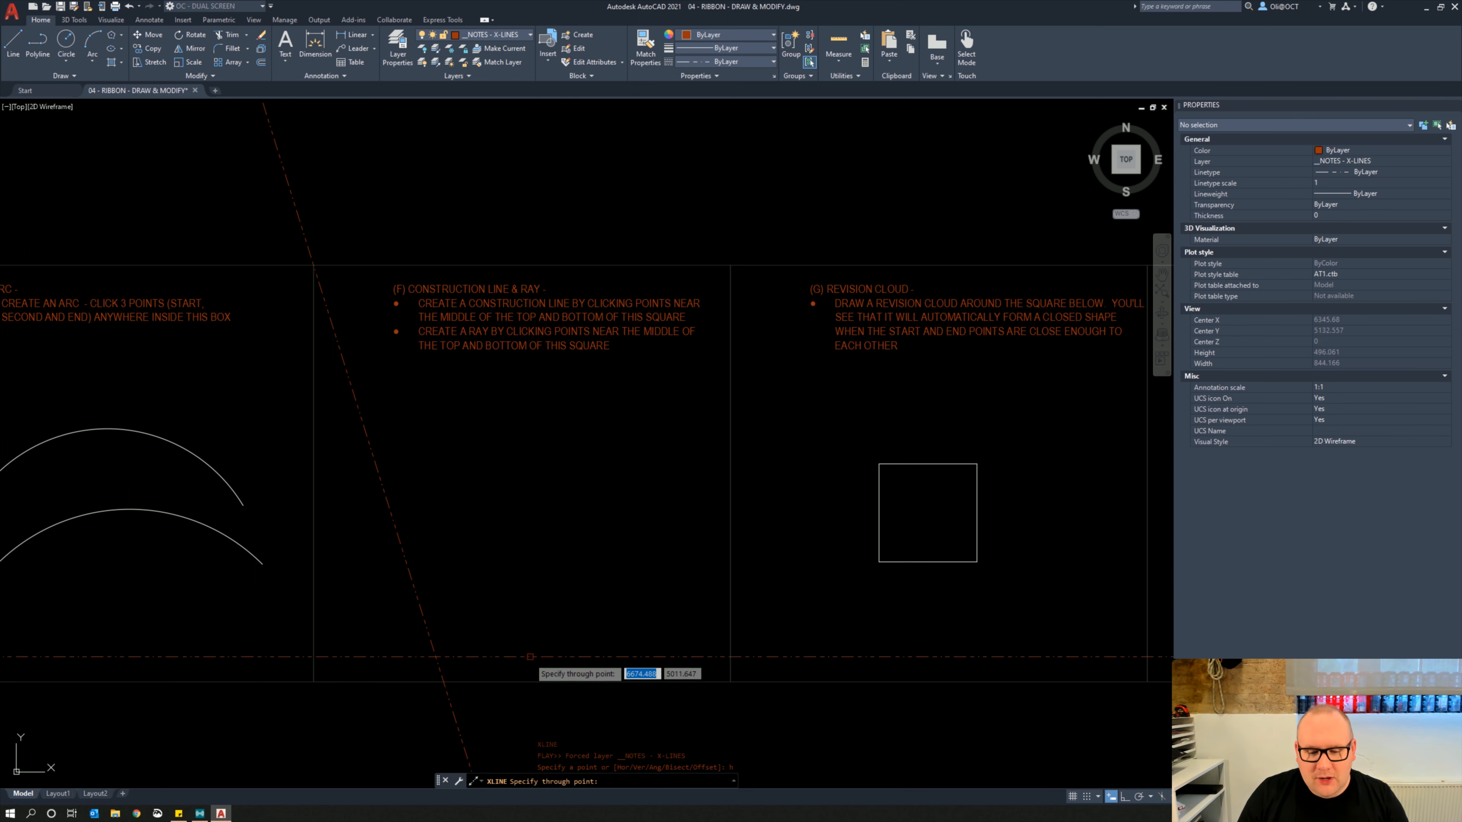
click(521, 526)
click(519, 479)
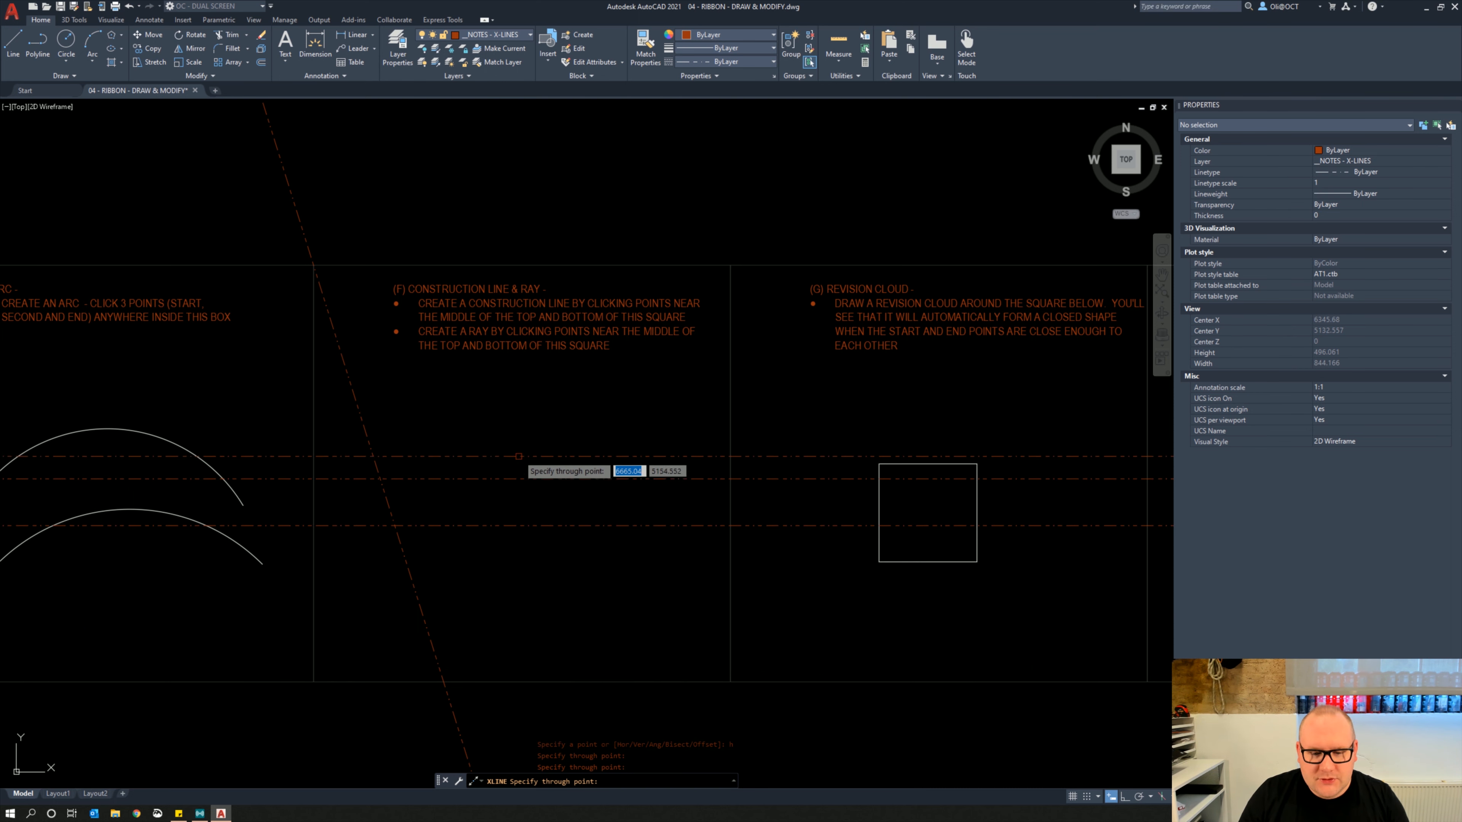
click(517, 440)
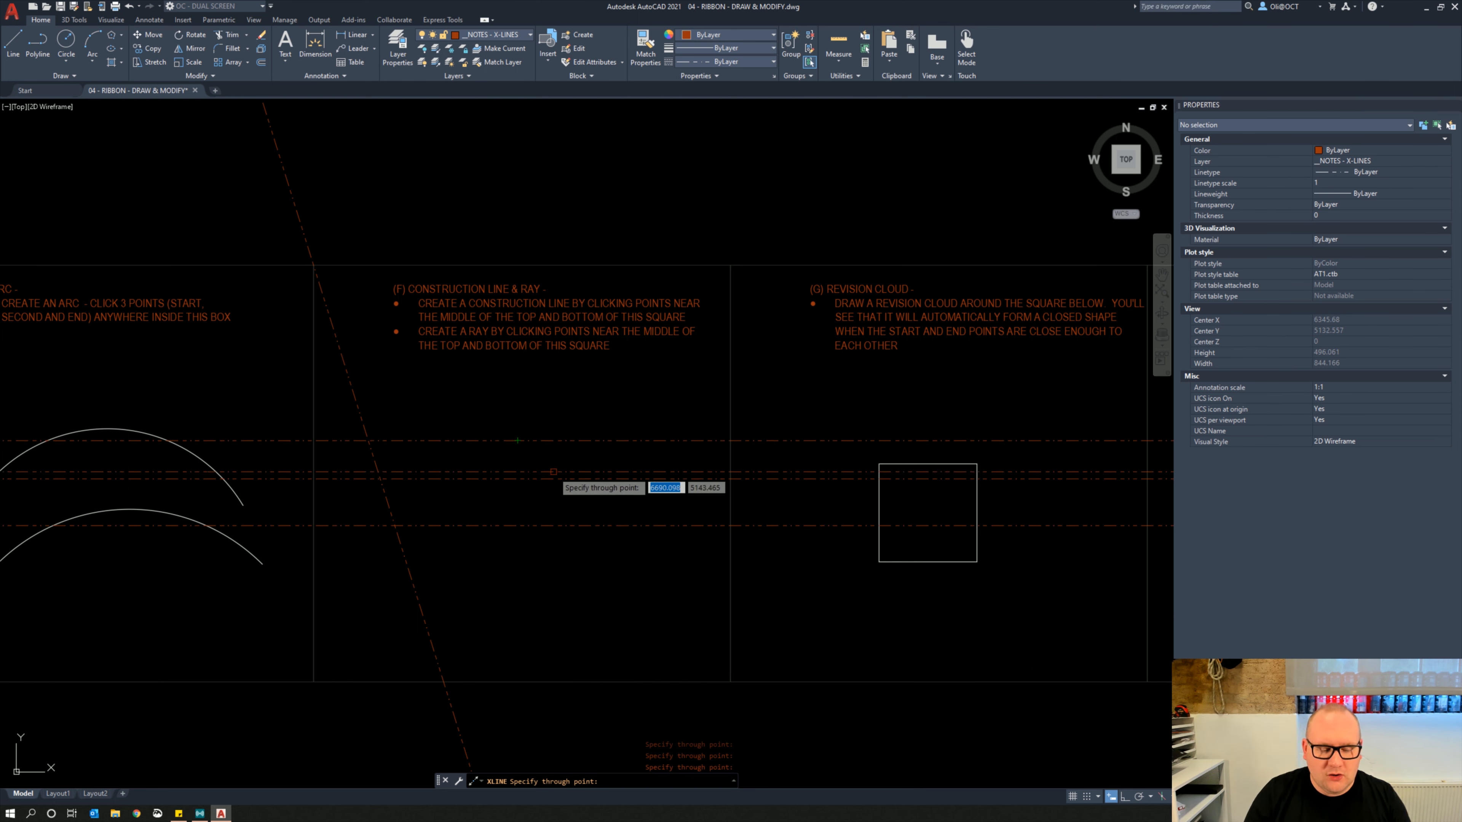
key(Escape)
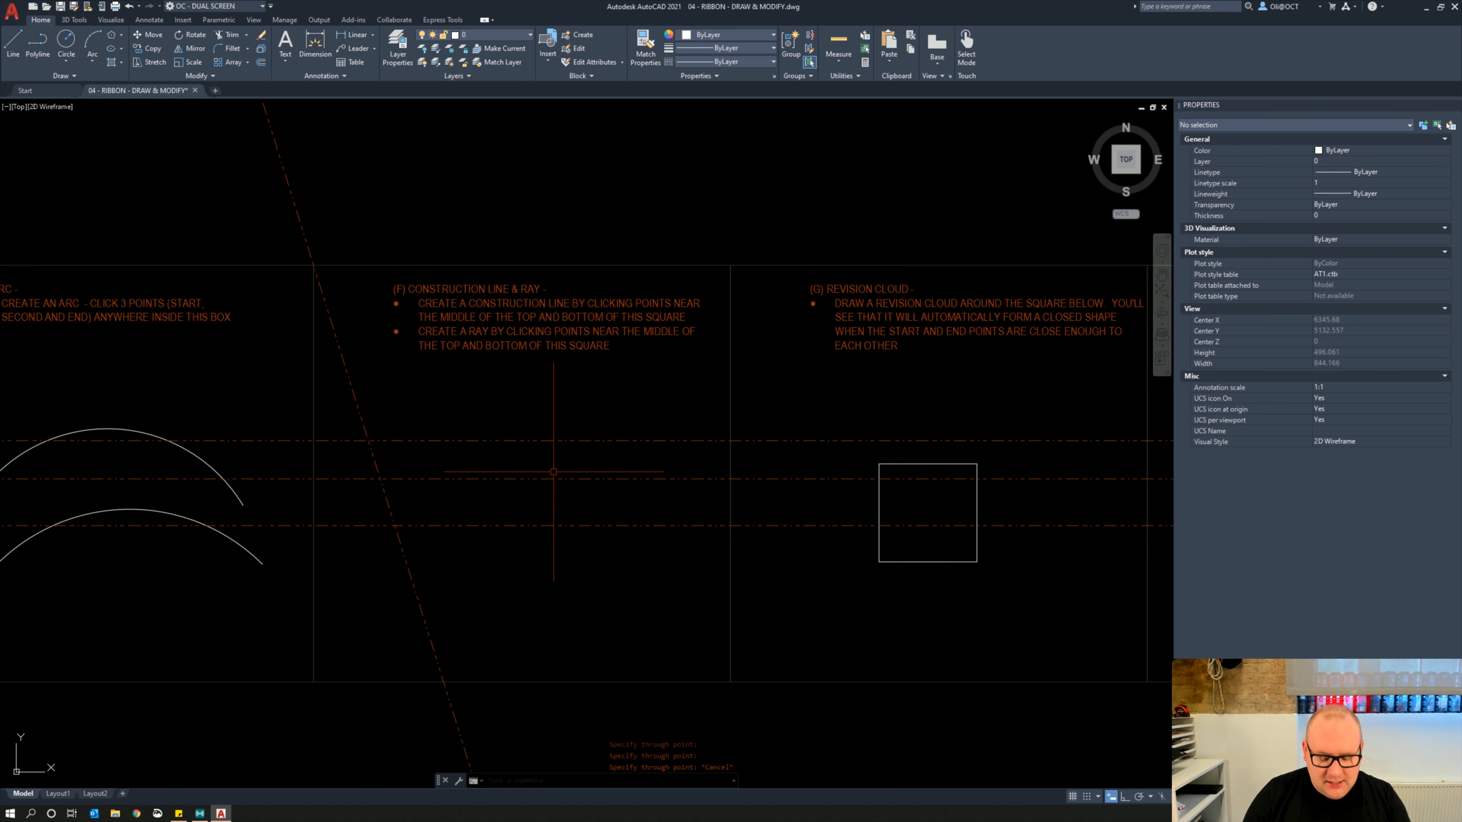
text(xl)
key(Return)
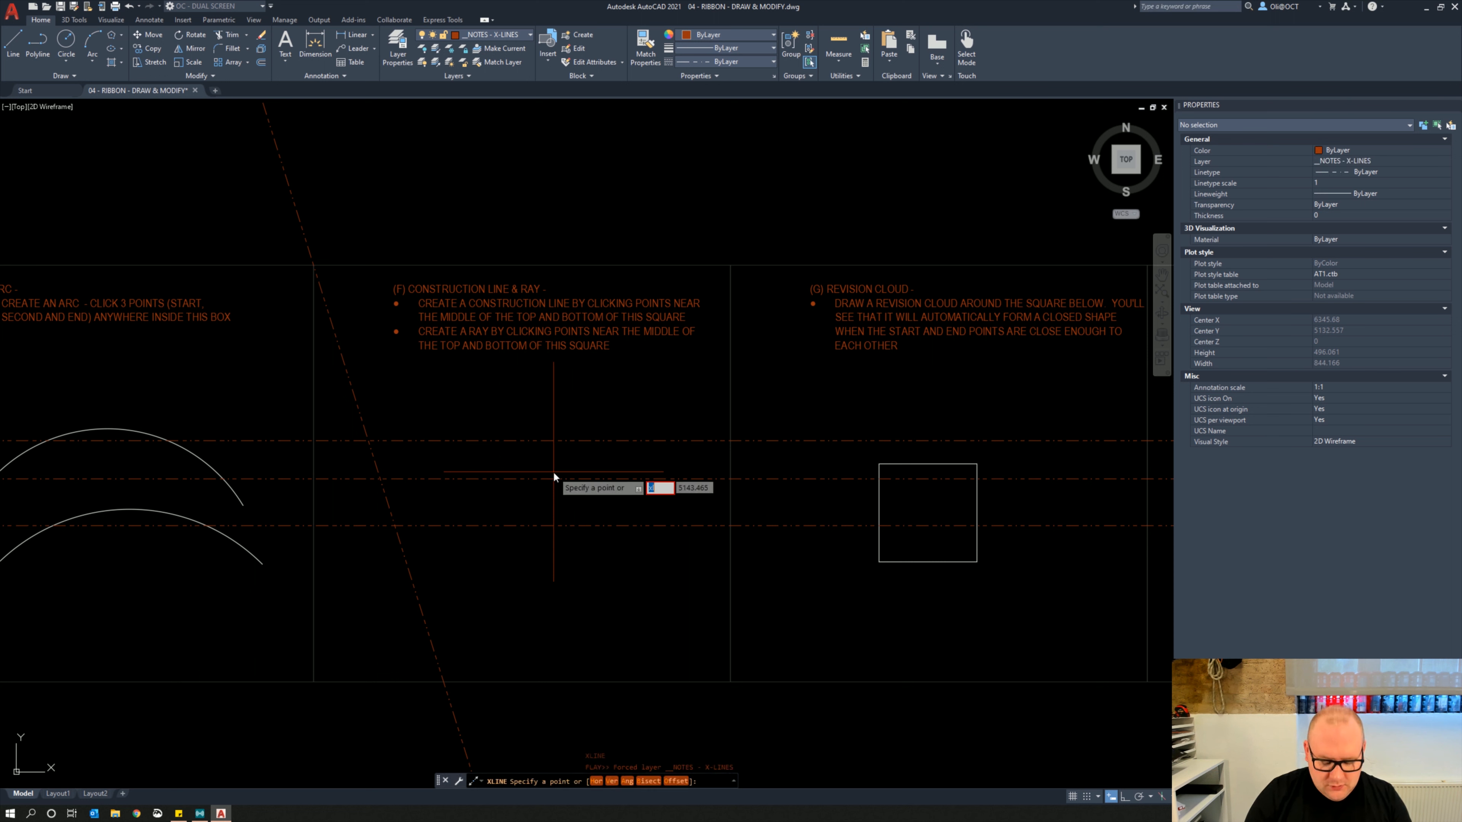
key(Escape)
Draw two vertical construction lines through the (F) cell, using the Ver option
text(x)
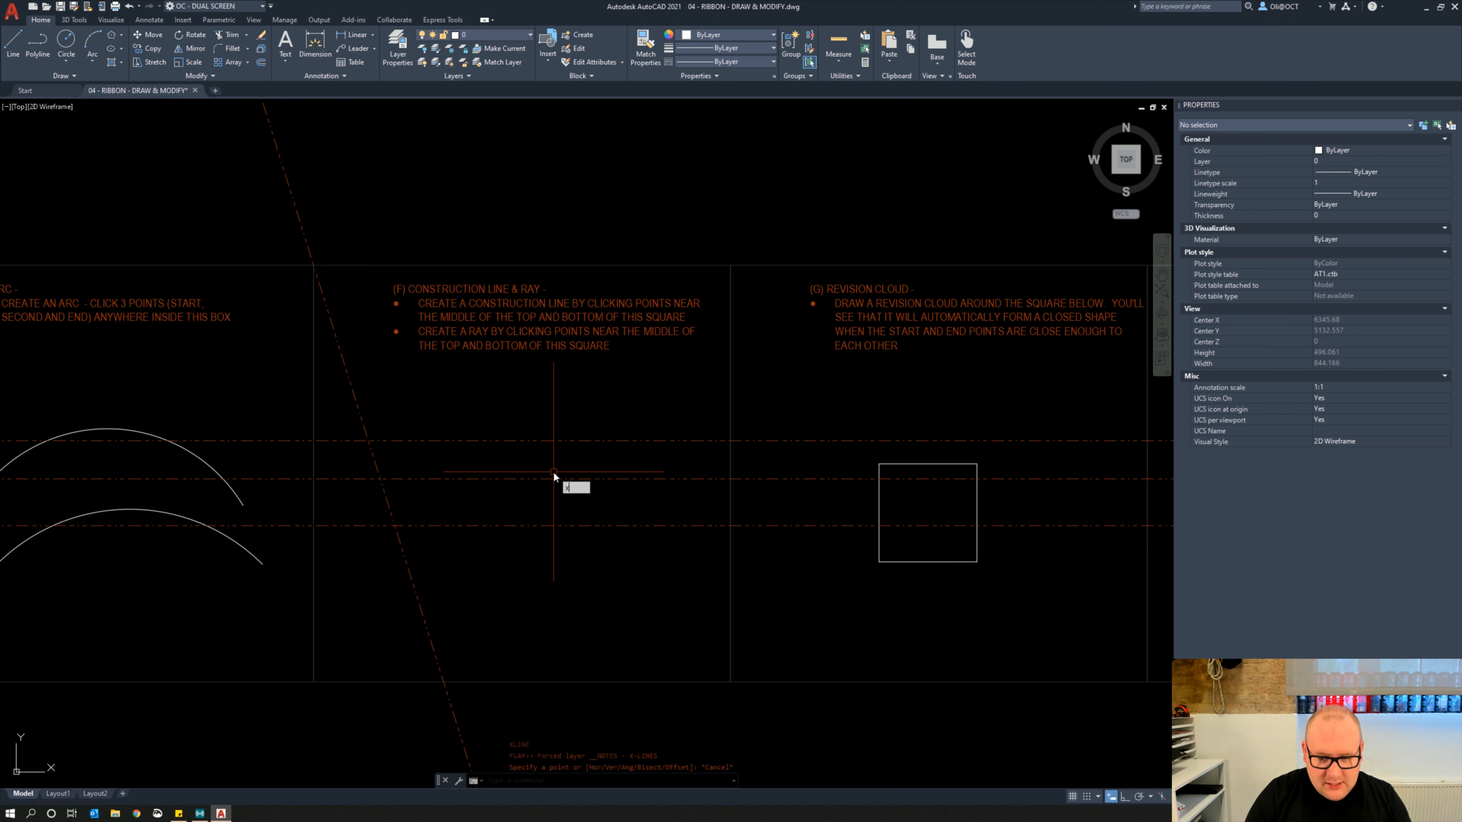
key(Return)
text(v)
key(Return)
click(522, 509)
key(Escape)
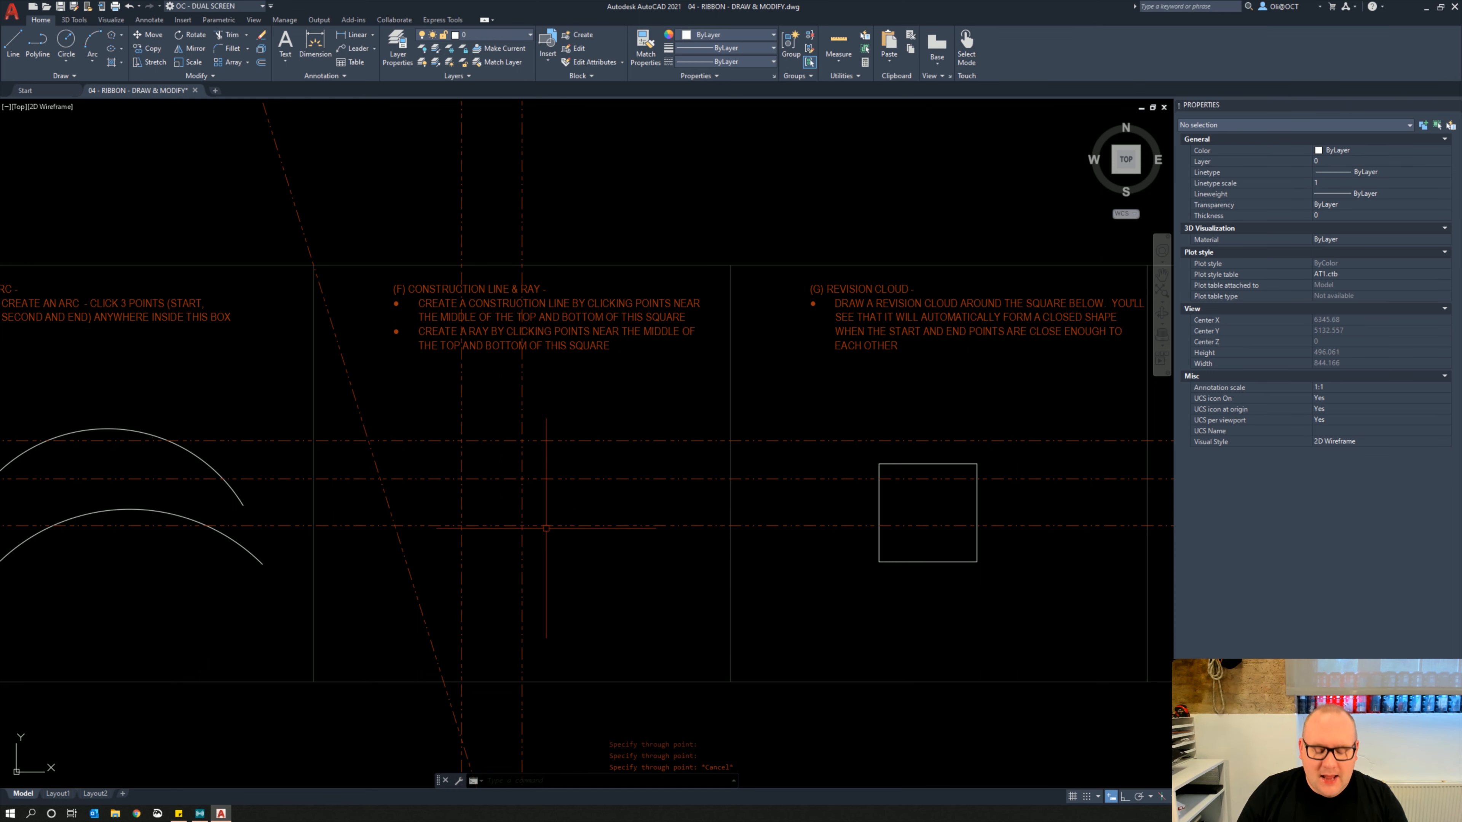
Draw a diagonal construction line through opposite corners of the grid formed by the vertical lines and the outer horizontal lines
text(xl)
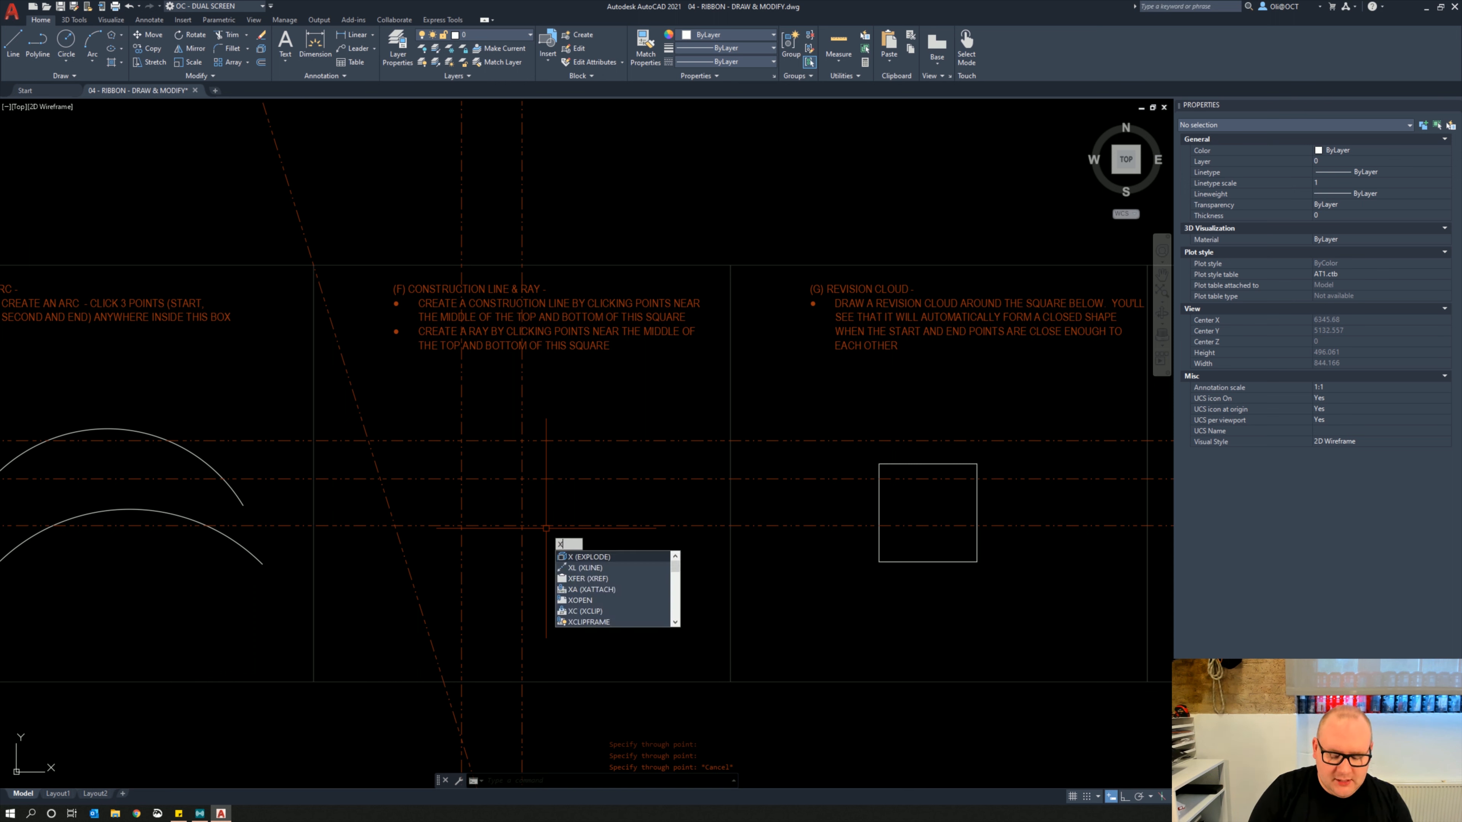
key(Return)
click(522, 526)
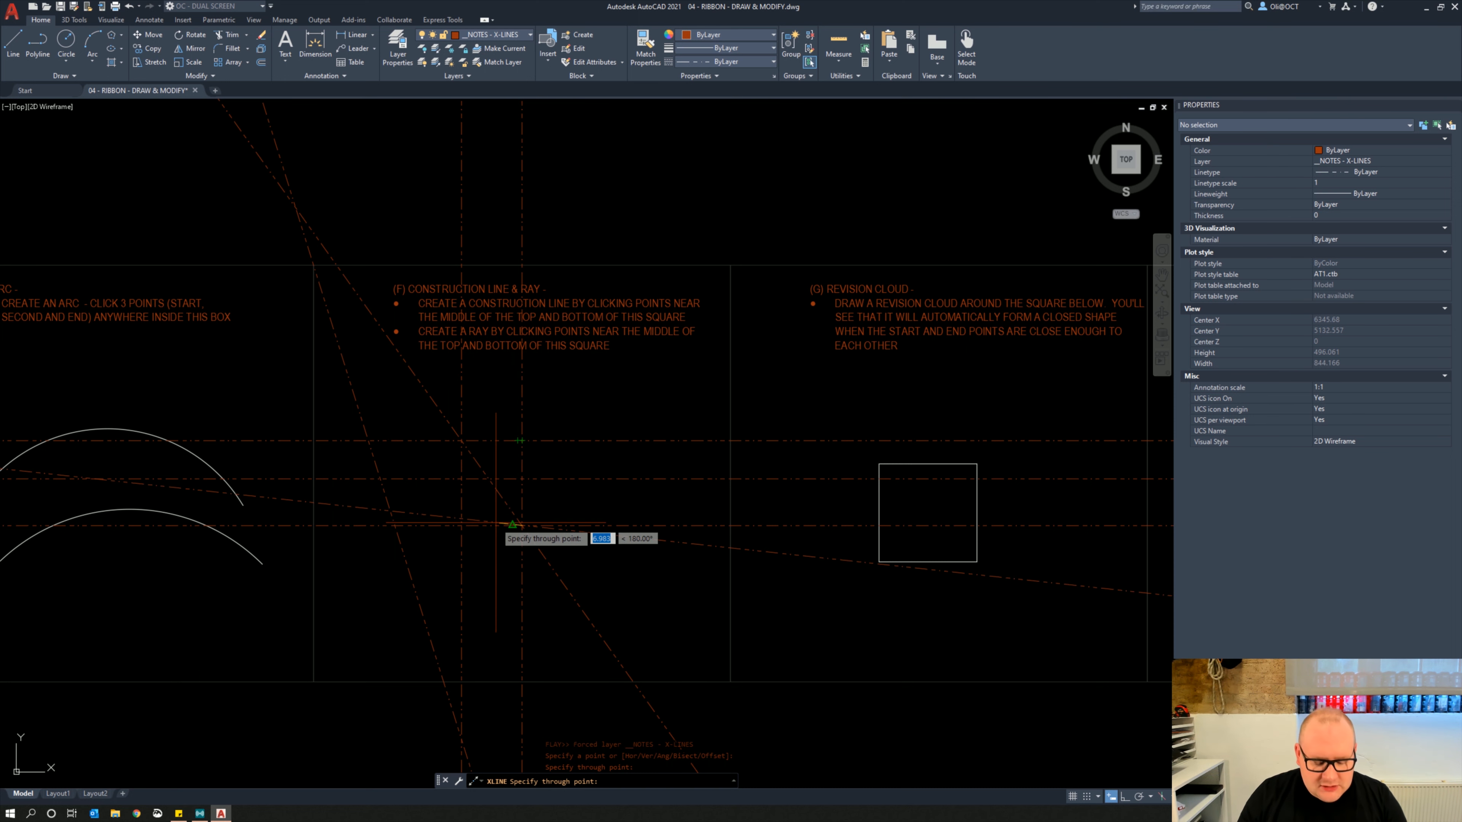
key(Escape)
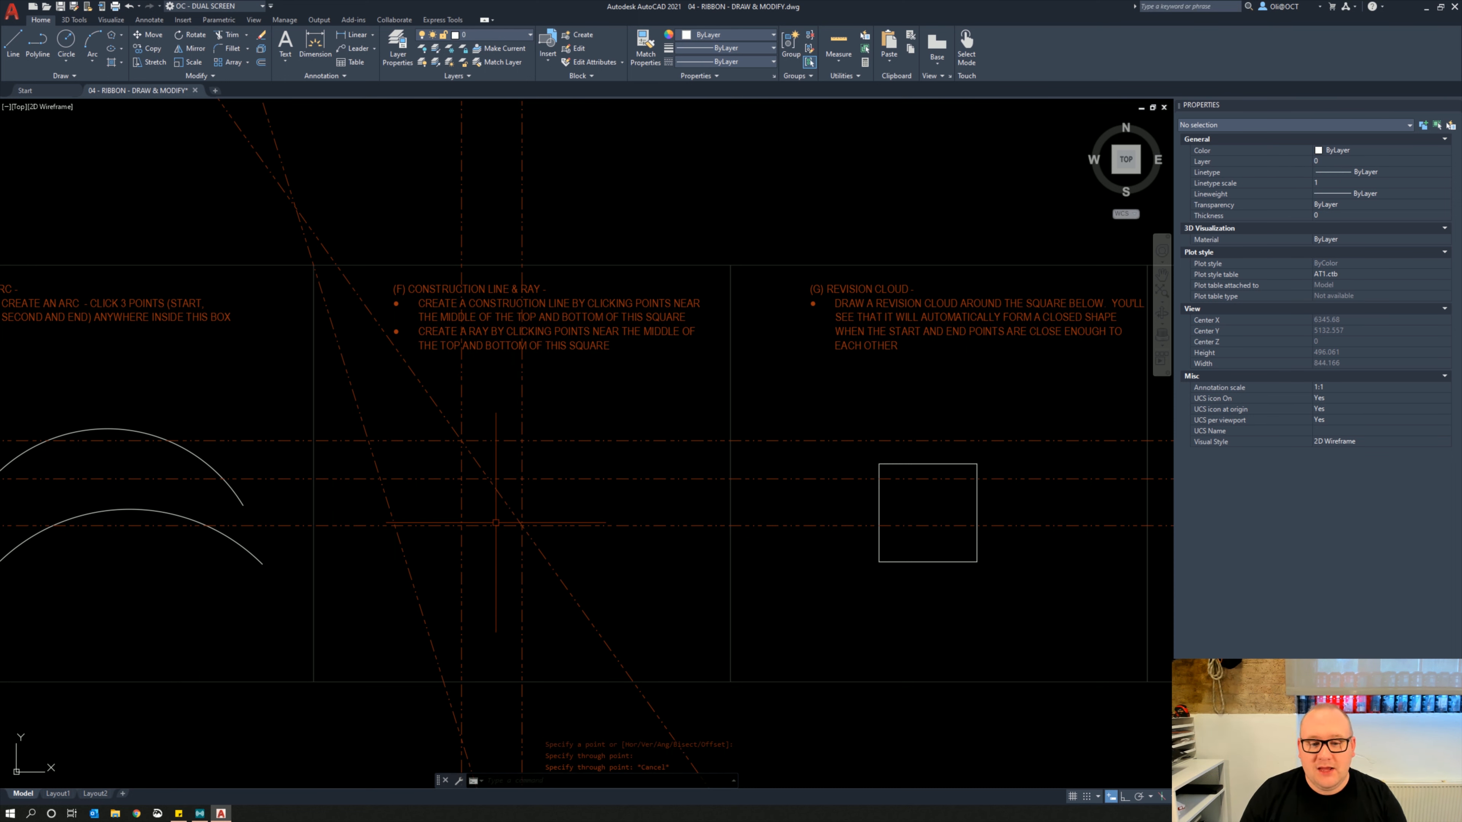
Examine how far the construction lines extend beyond the practice sheet
scroll(545, 503, down, 15)
scroll(545, 504, down, 20)
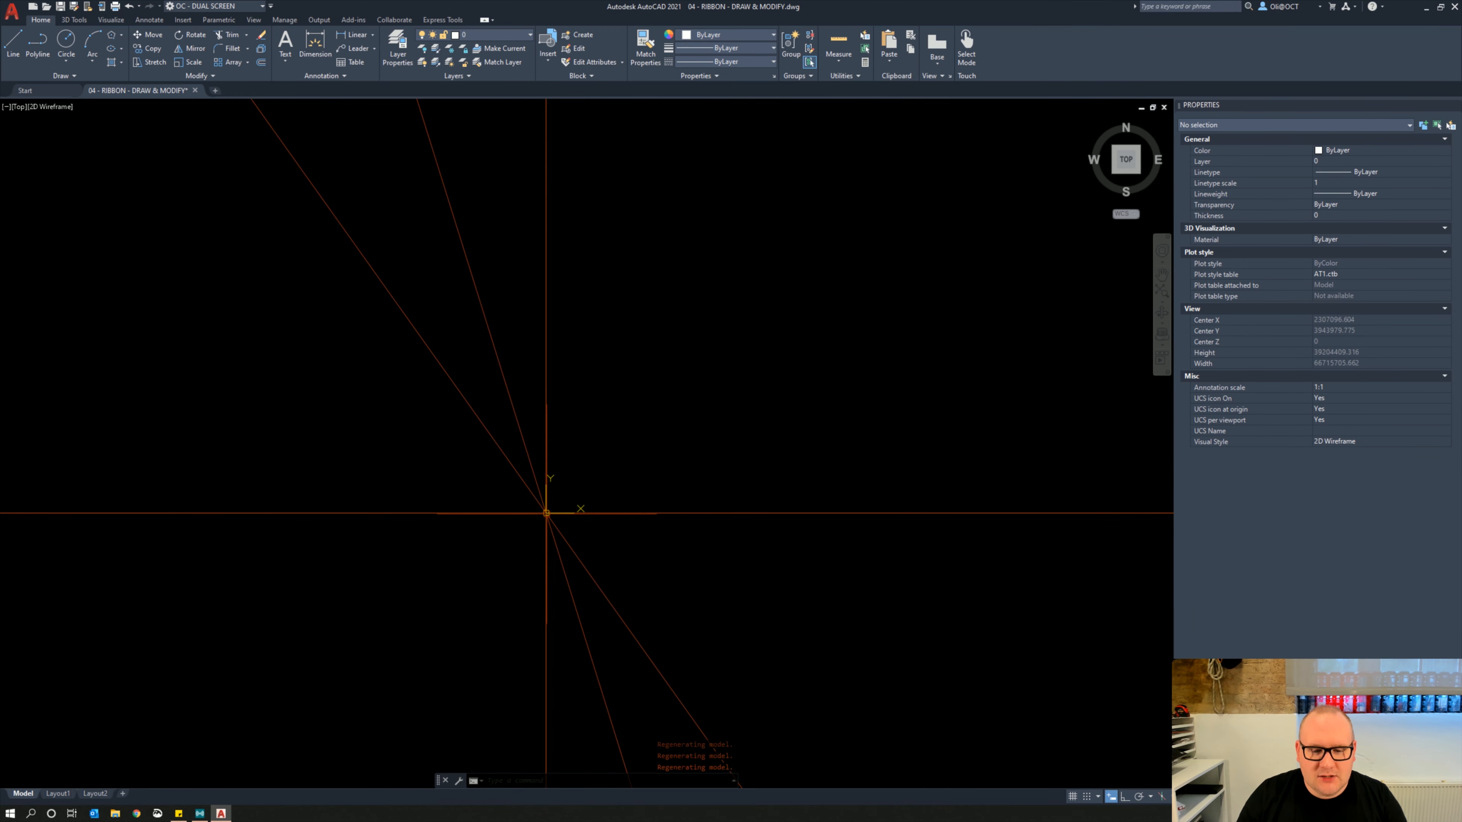
scroll(546, 512, up, 14)
scroll(376, 287, up, 15)
scroll(583, 390, up, 6)
click(590, 561)
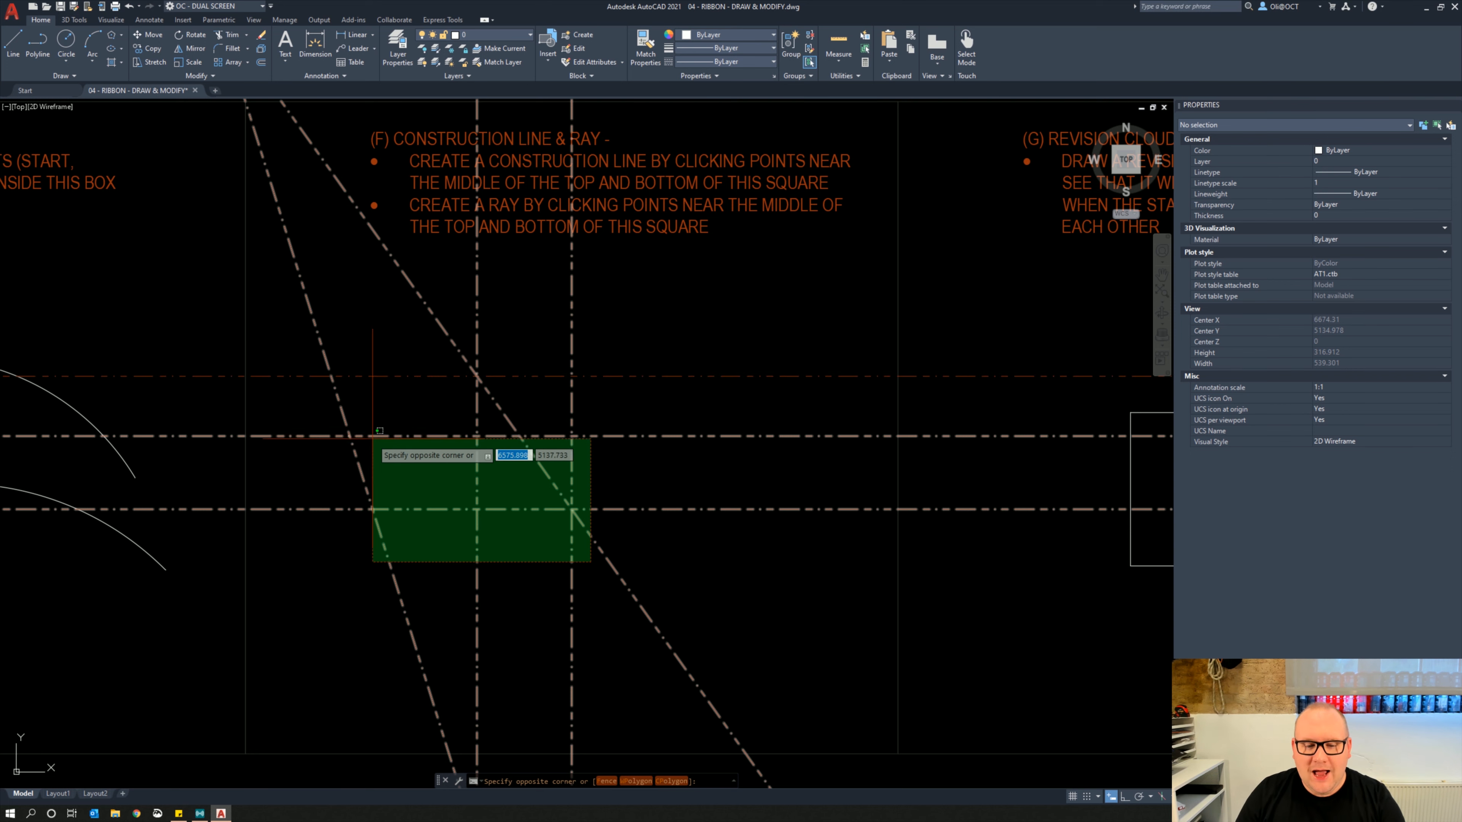
key(Escape)
Trim the horizontal construction lines on both sides of the two vertical lines in the (F) cell
text(tr)
key(Return)
click(620, 508)
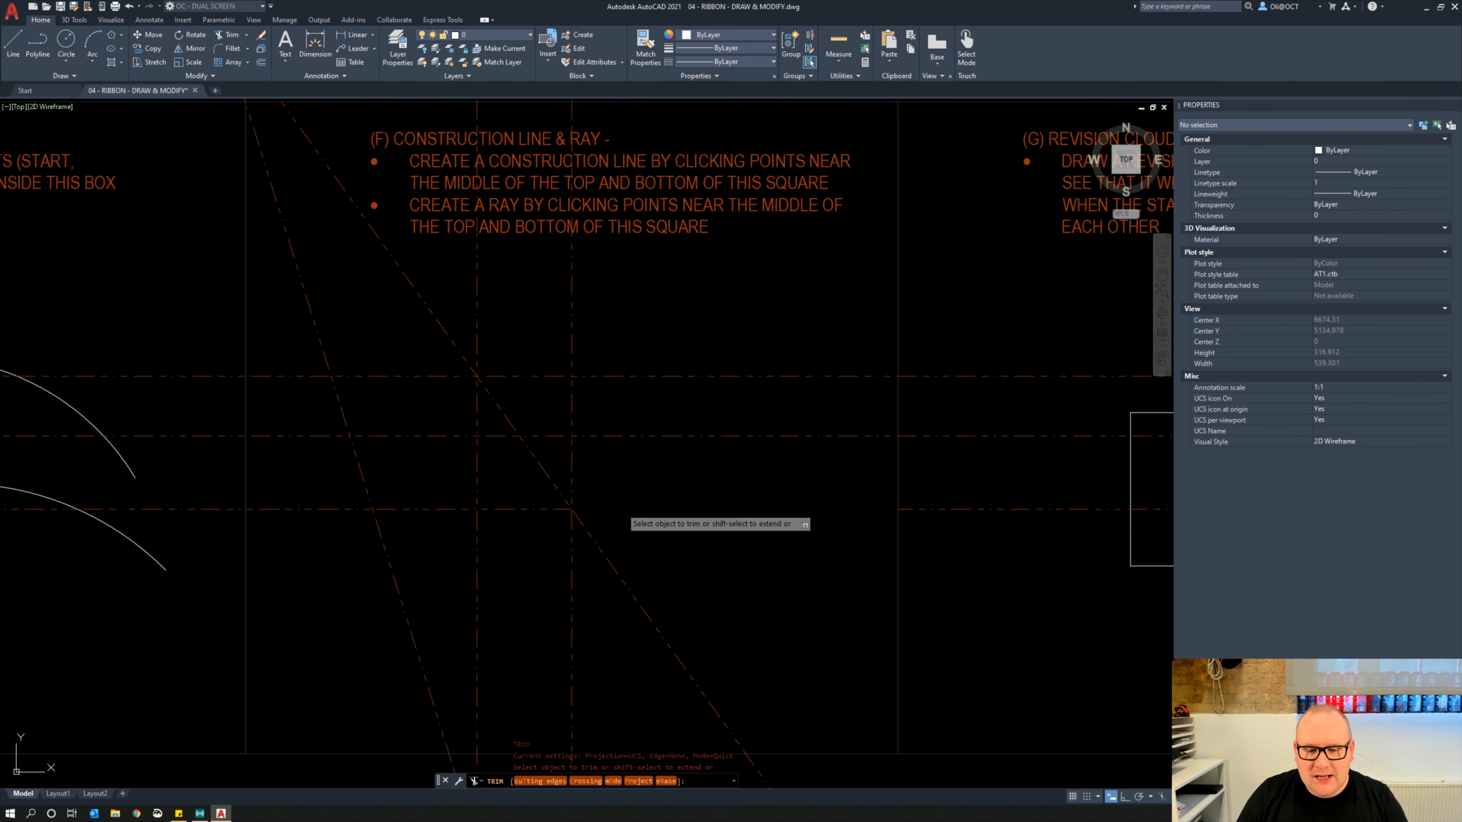
click(618, 436)
click(599, 376)
drag(457, 473, 441, 535)
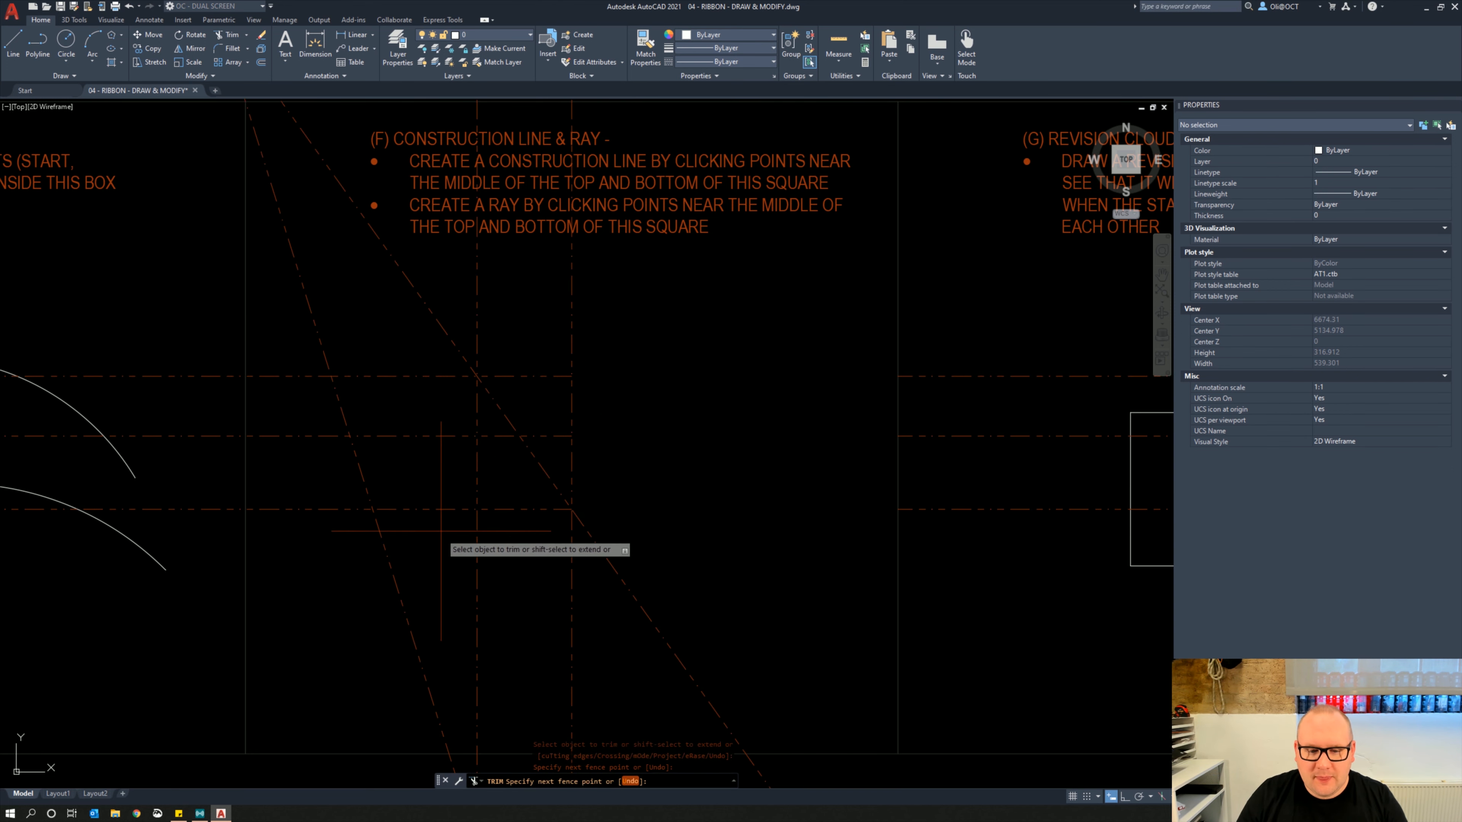
mouse_move(421, 391)
mouse_down()
mouse_move(402, 456)
mouse_move(388, 371)
mouse_up()
key(Return)
key(Return)
Inspect the properties of the three short horizontal segments left between the vertical construction lines
click(420, 361)
click(663, 545)
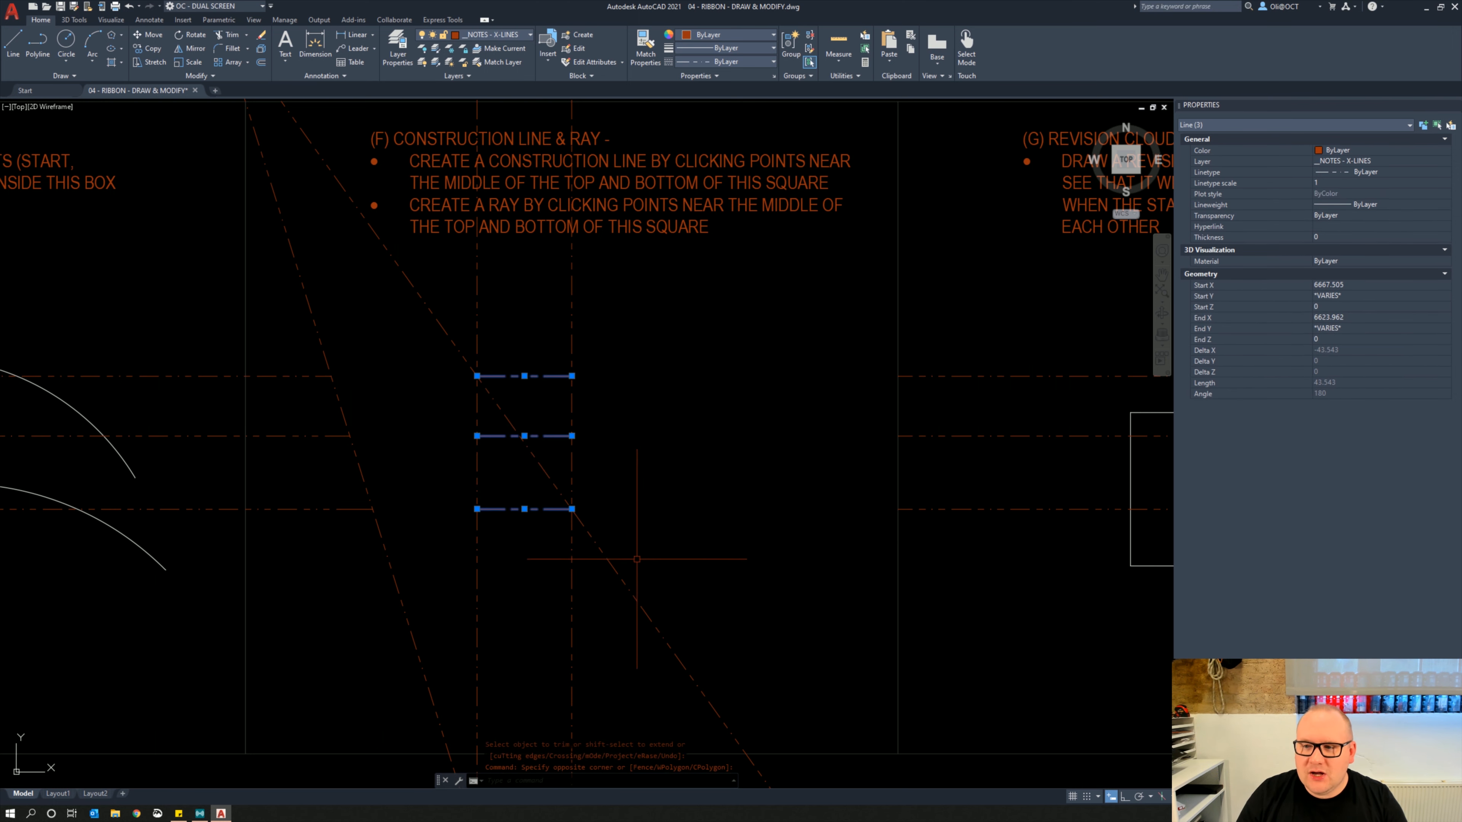
key(Escape)
Delete the three horizontal remnants that run from the (F) cell's border through the (G) cell
click(961, 532)
click(949, 368)
key(Delete)
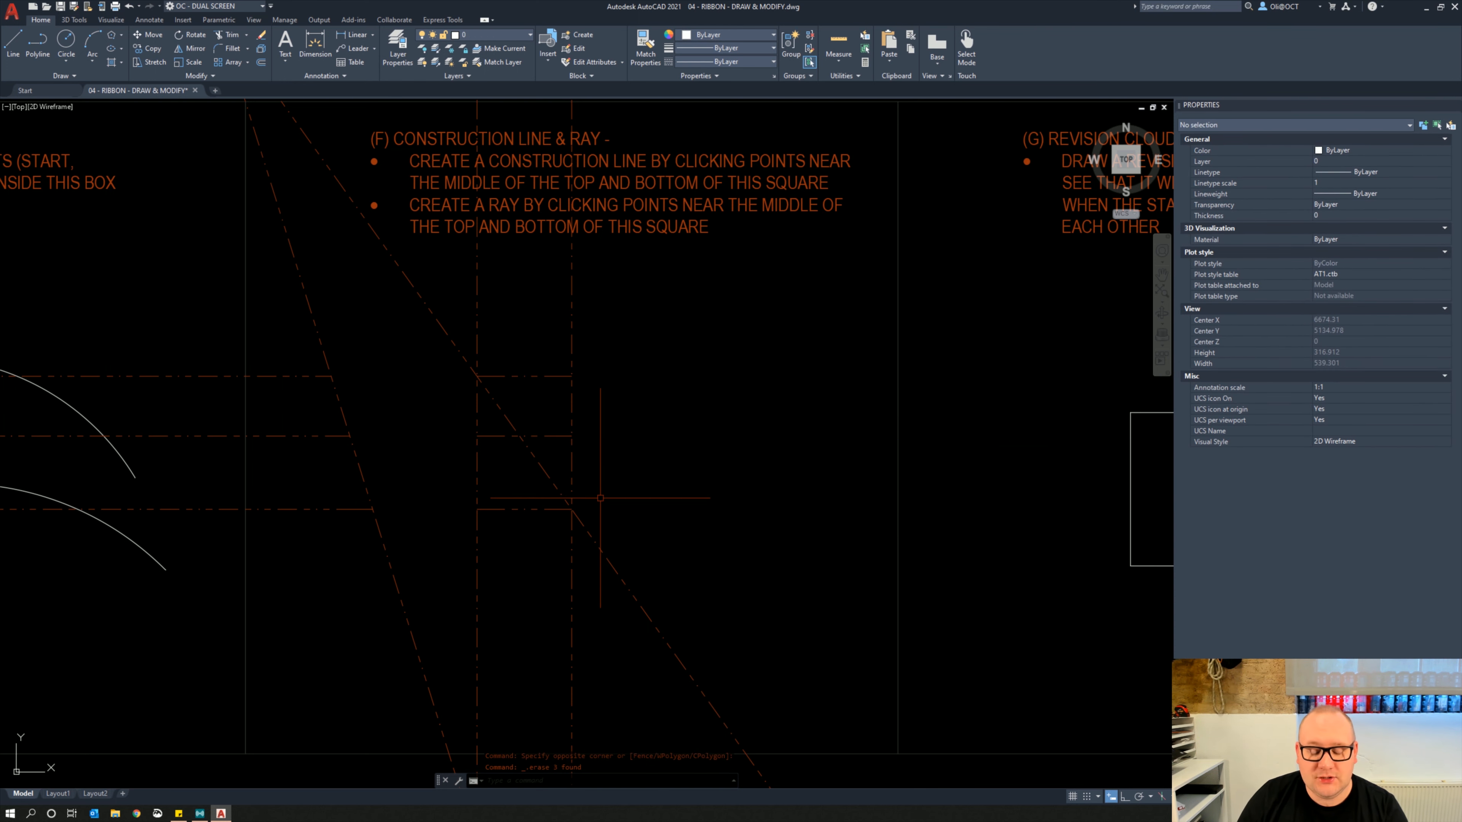
Delete all remaining construction lines and horizontal segments that cross the vertical lines in the (F) cell
click(633, 544)
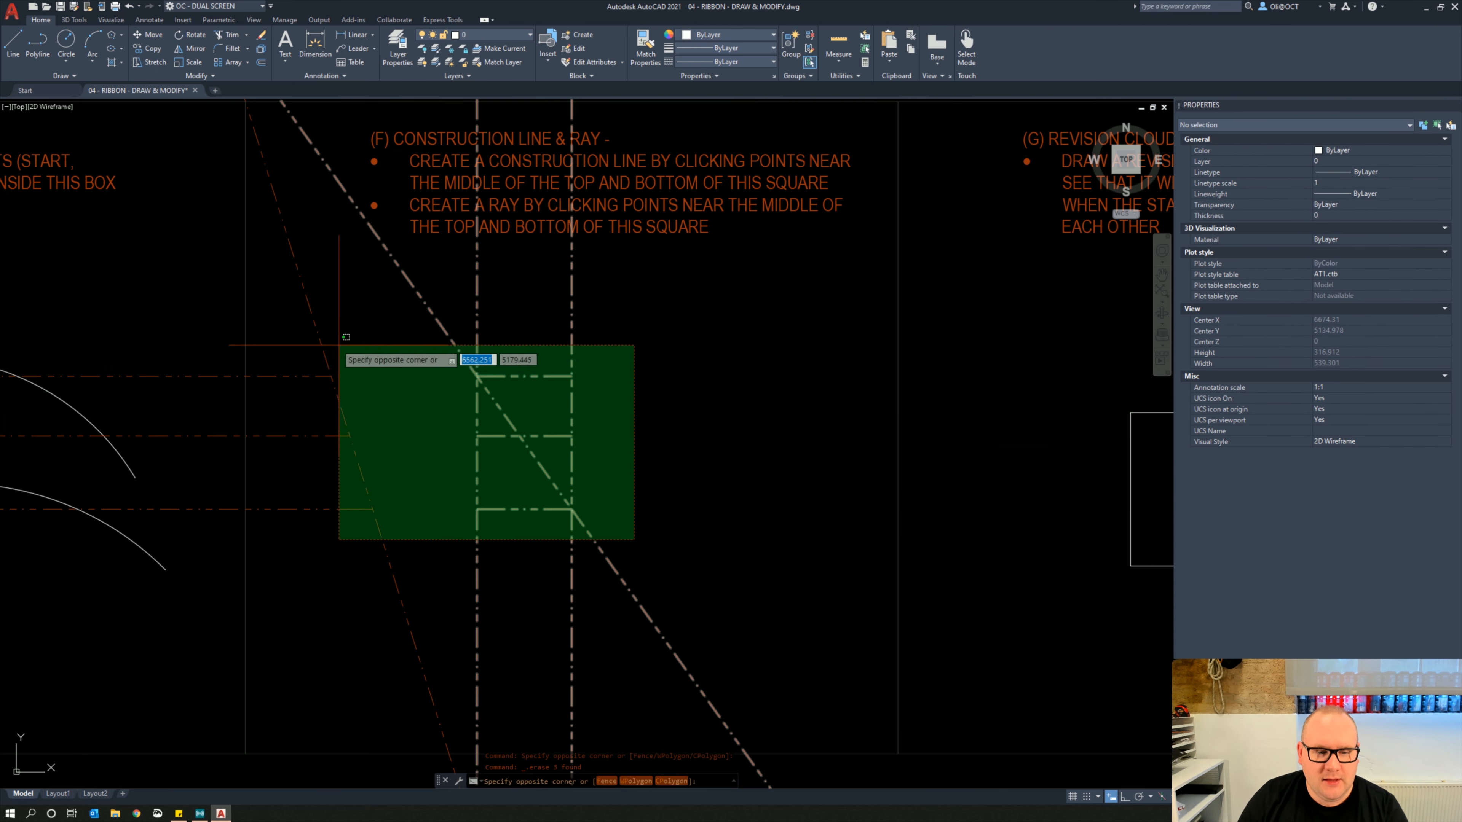
click(318, 334)
key(Delete)
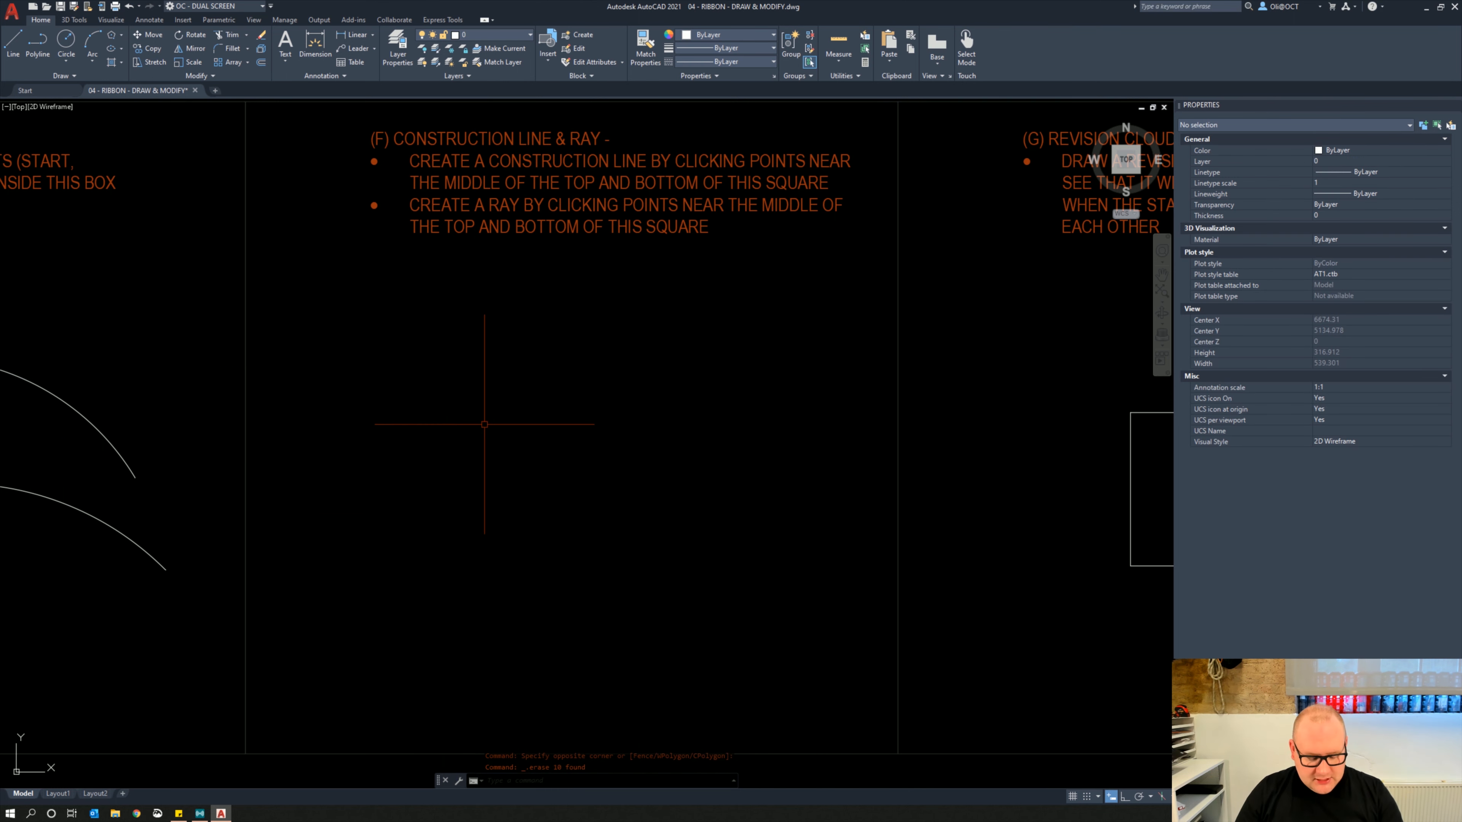
Draw six rays fanning upward from one common start point near the middle of the (F) cell
text(RAuy)
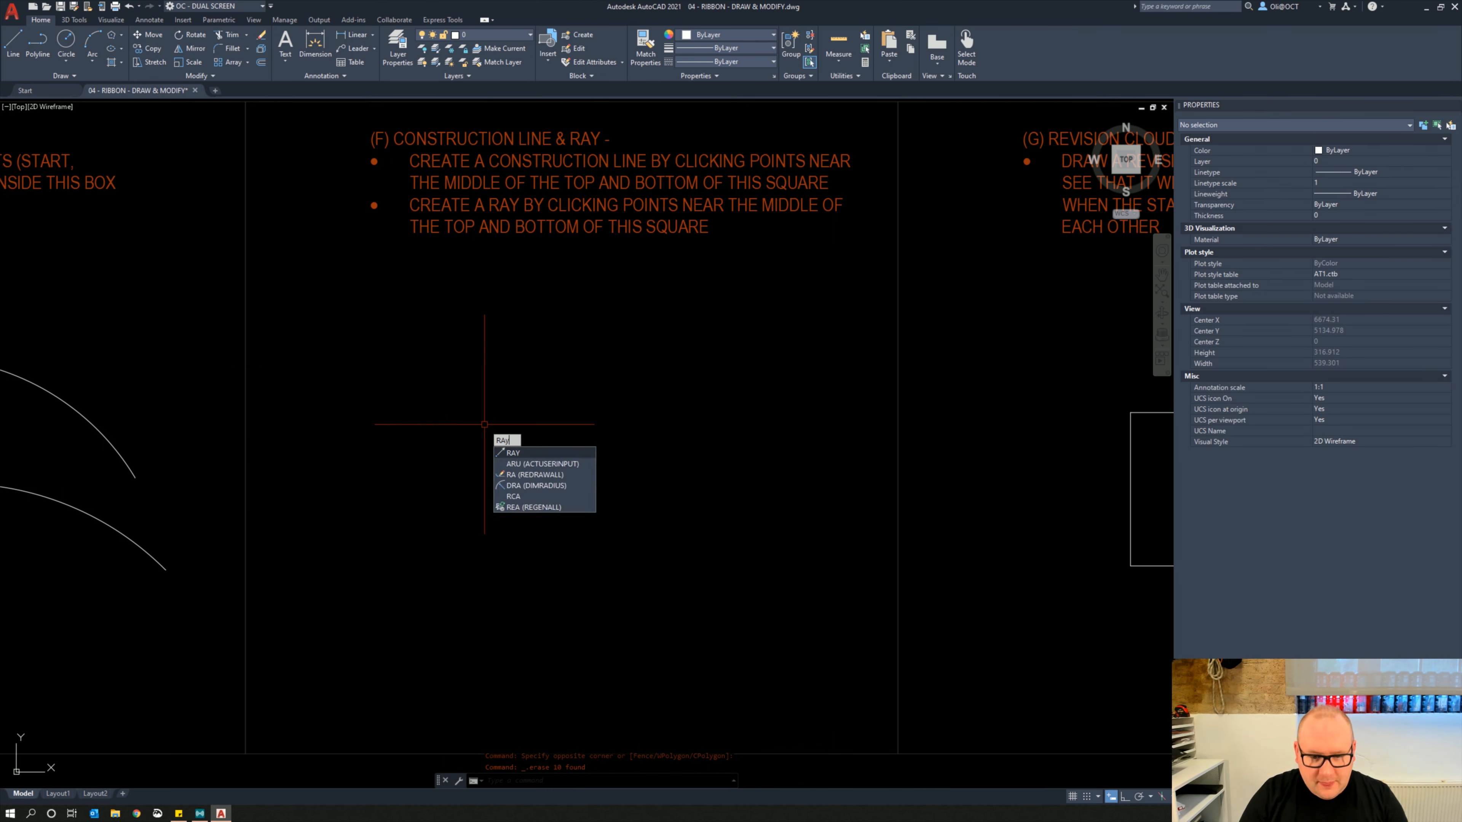
key(Return)
click(532, 542)
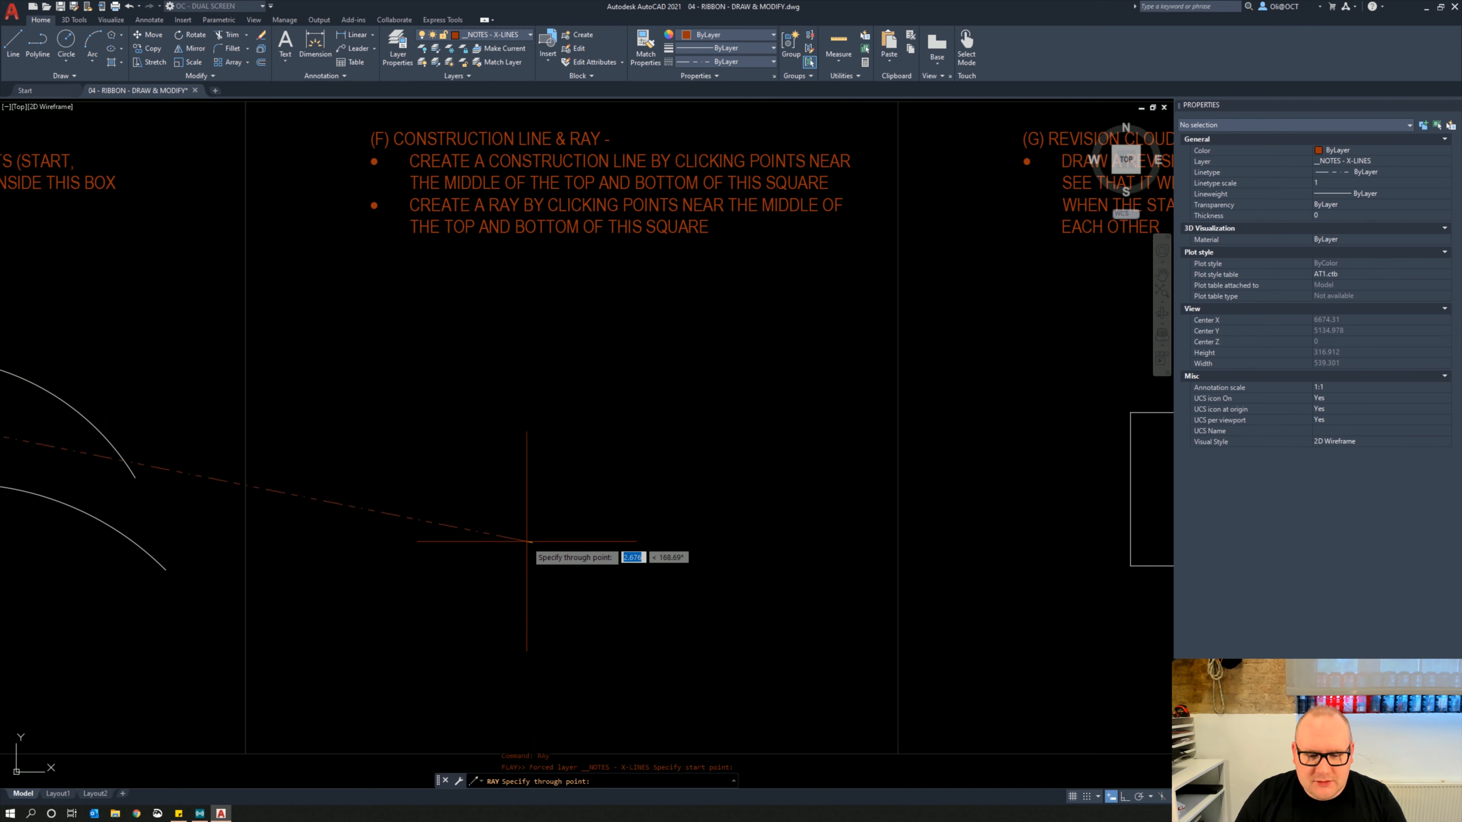
click(482, 450)
click(501, 415)
click(528, 391)
click(582, 377)
click(619, 382)
click(693, 391)
key(Escape)
key(space)
click(639, 561)
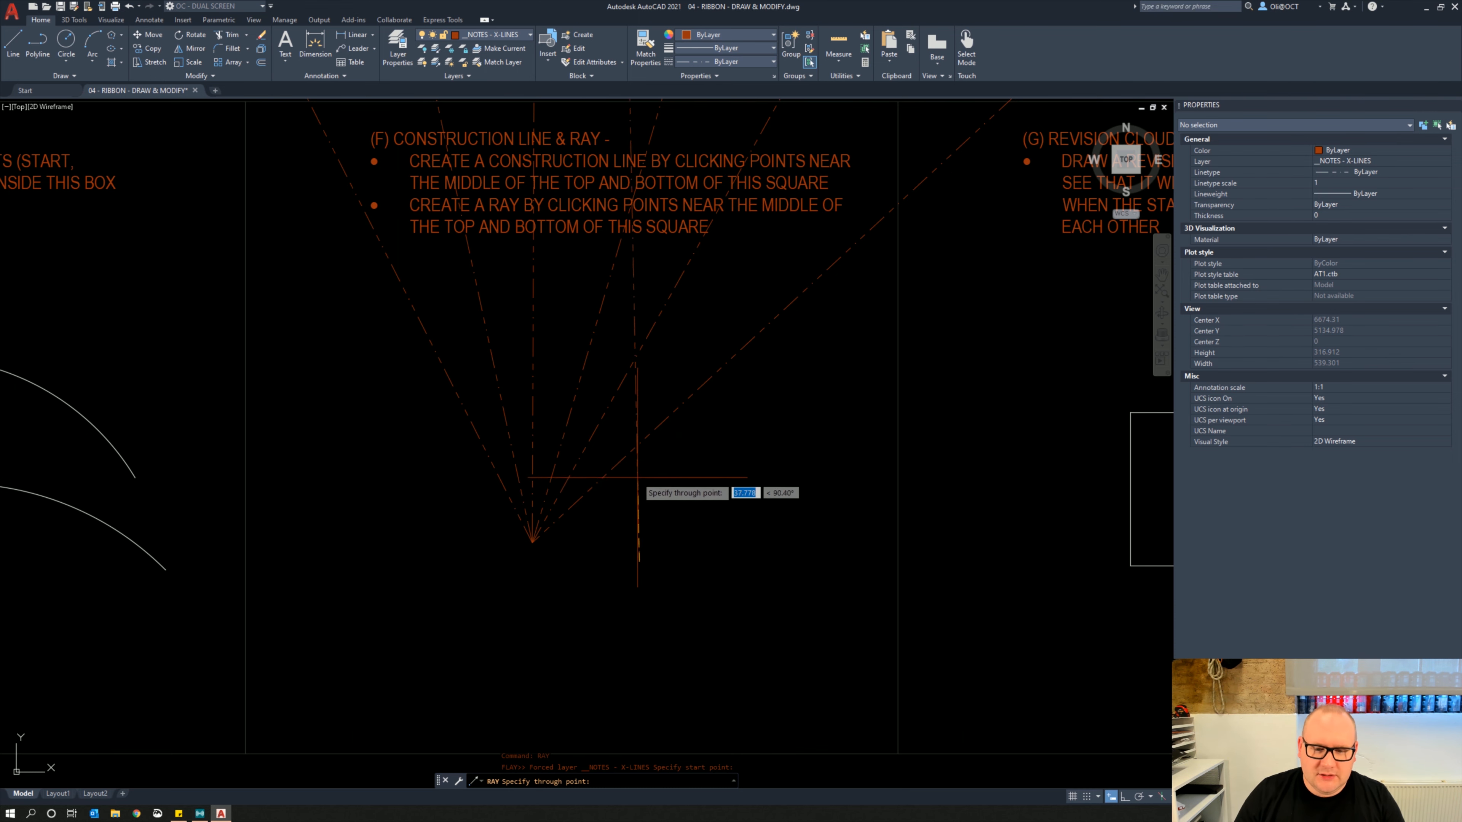
key(Escape)
Delete the six fanned rays from the (F) cell
middle_drag(507, 517, 522, 580)
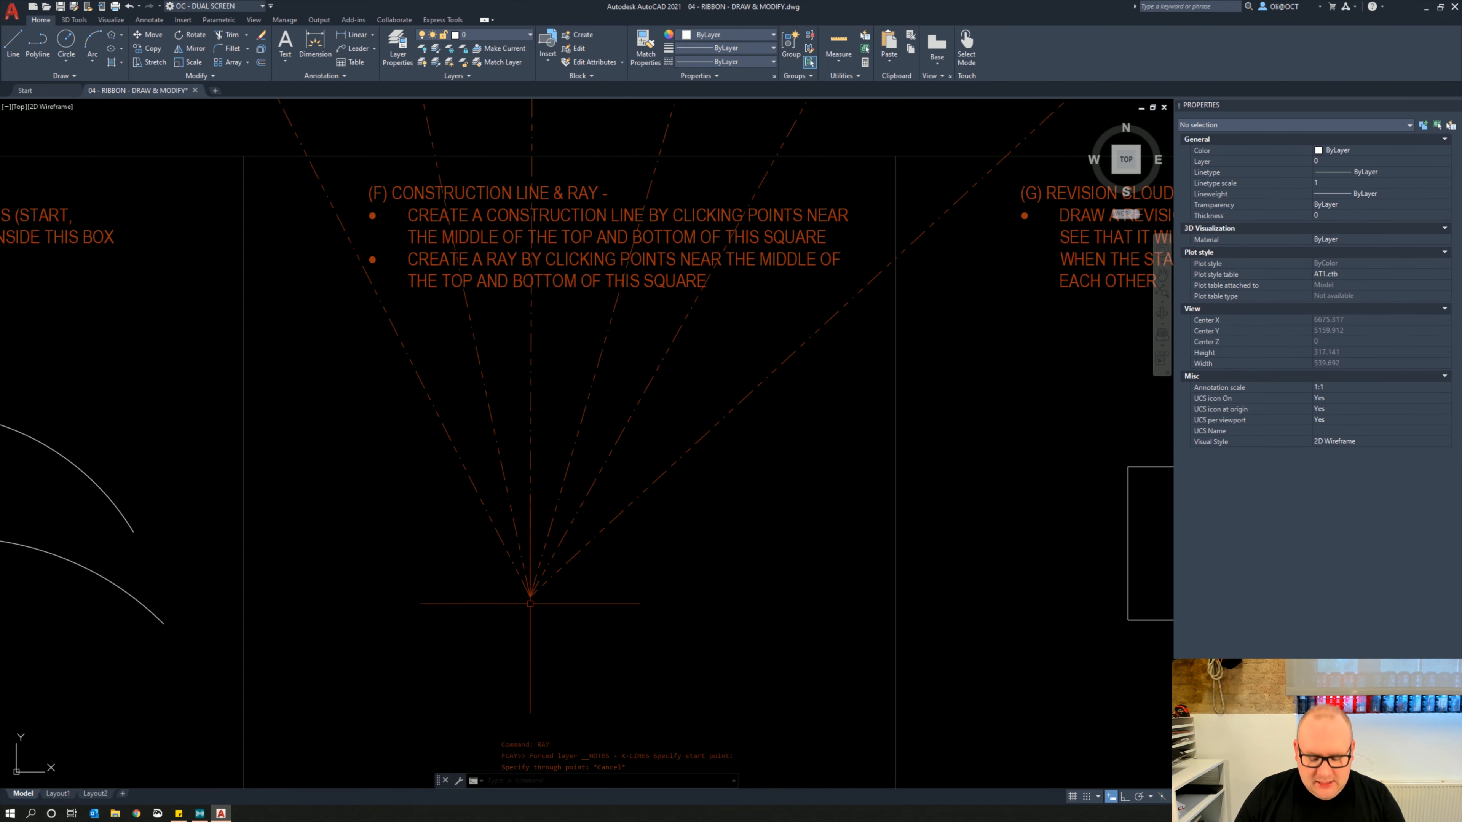
right_click(531, 610)
key(Escape)
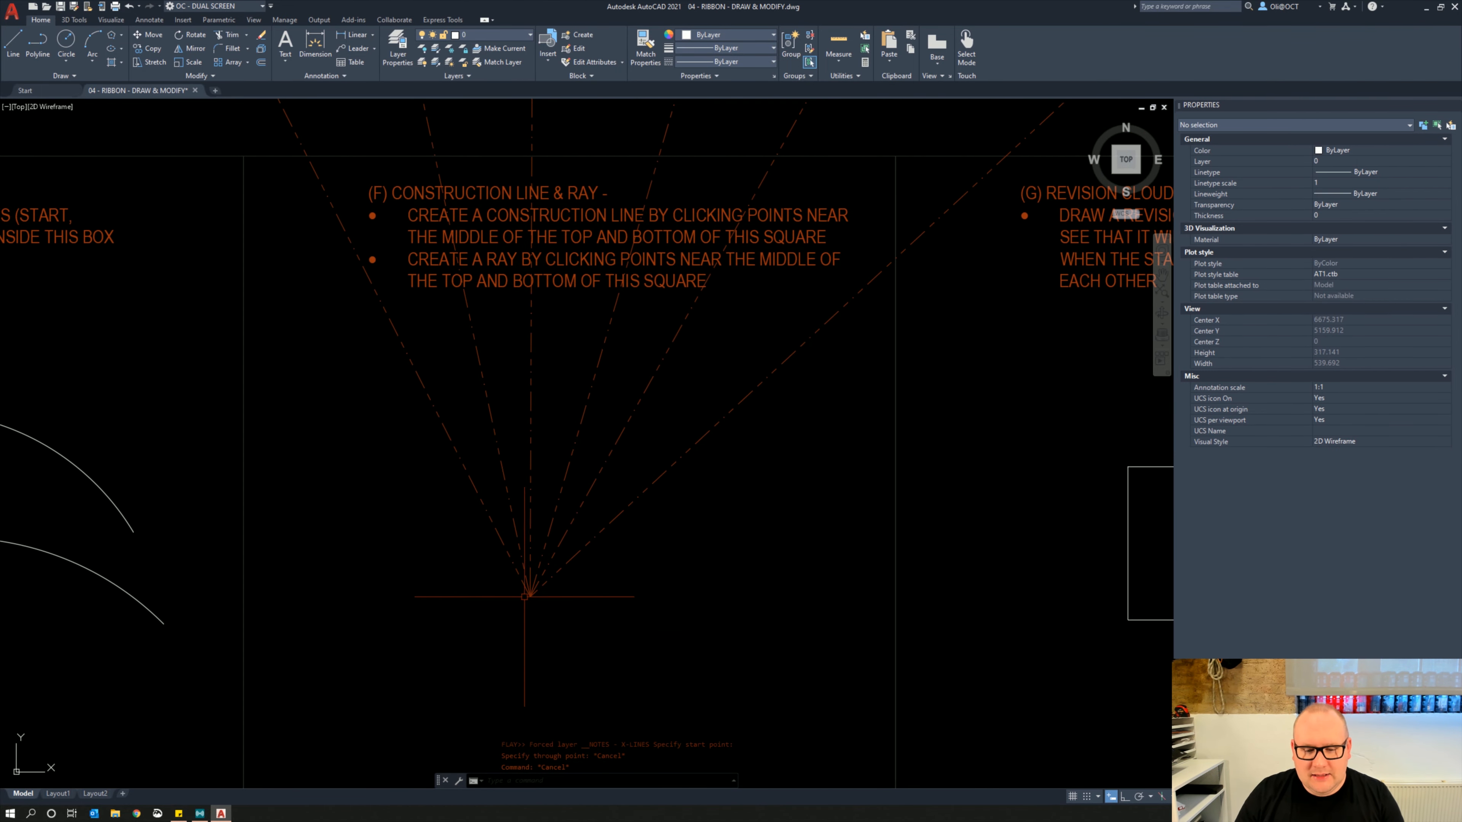
middle_drag(523, 593, 523, 696)
click(680, 661)
click(450, 598)
scroll(361, 610, down, 2)
middle_drag(383, 613, 418, 510)
key(Delete)
Draw a rectangular revision cloud with an arc length of 25 well outside the square in the (G) cell
scroll(453, 493, up, 3)
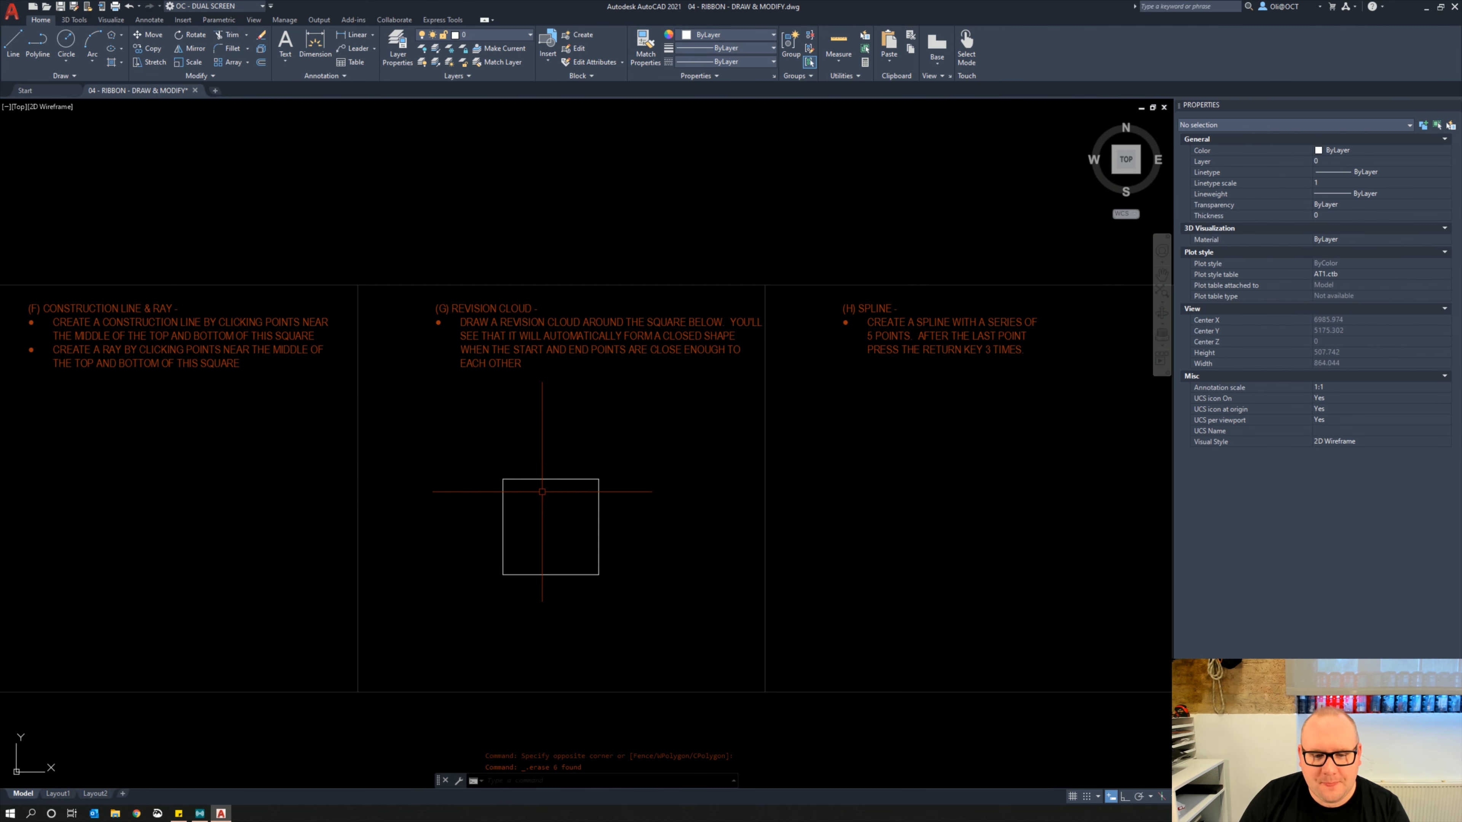
scroll(552, 501, up, 2)
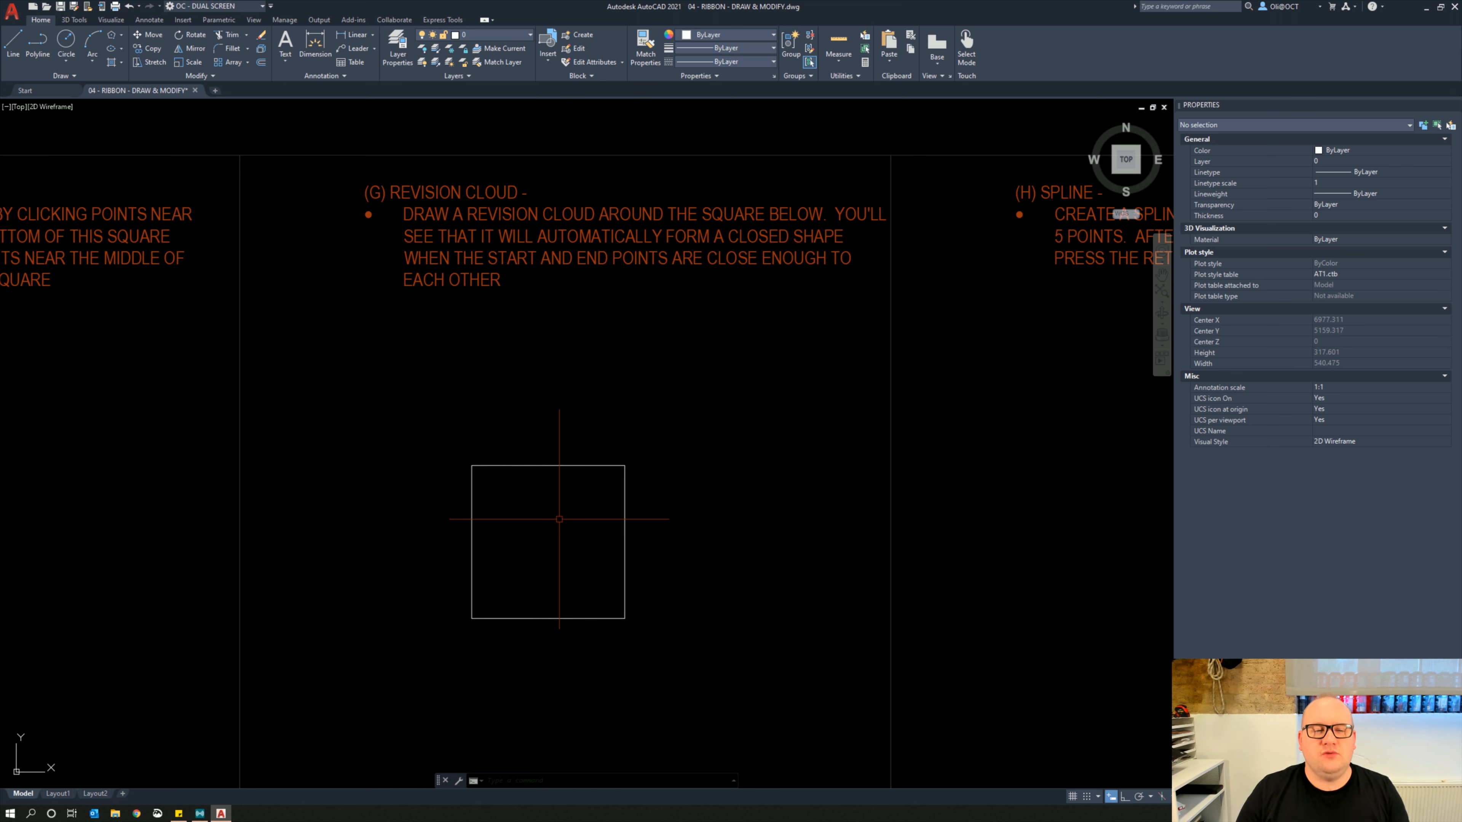
click(72, 75)
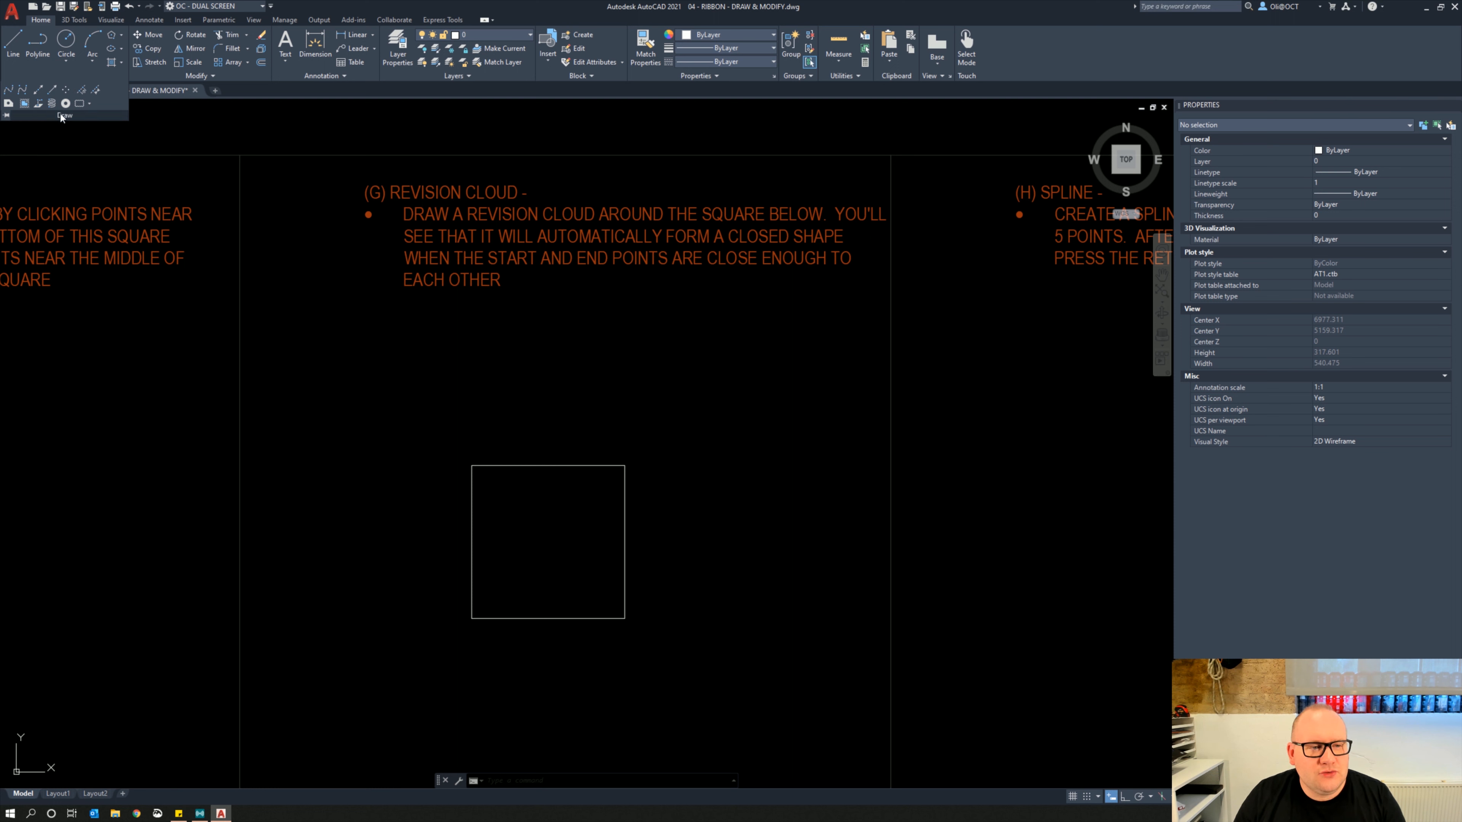
click(81, 104)
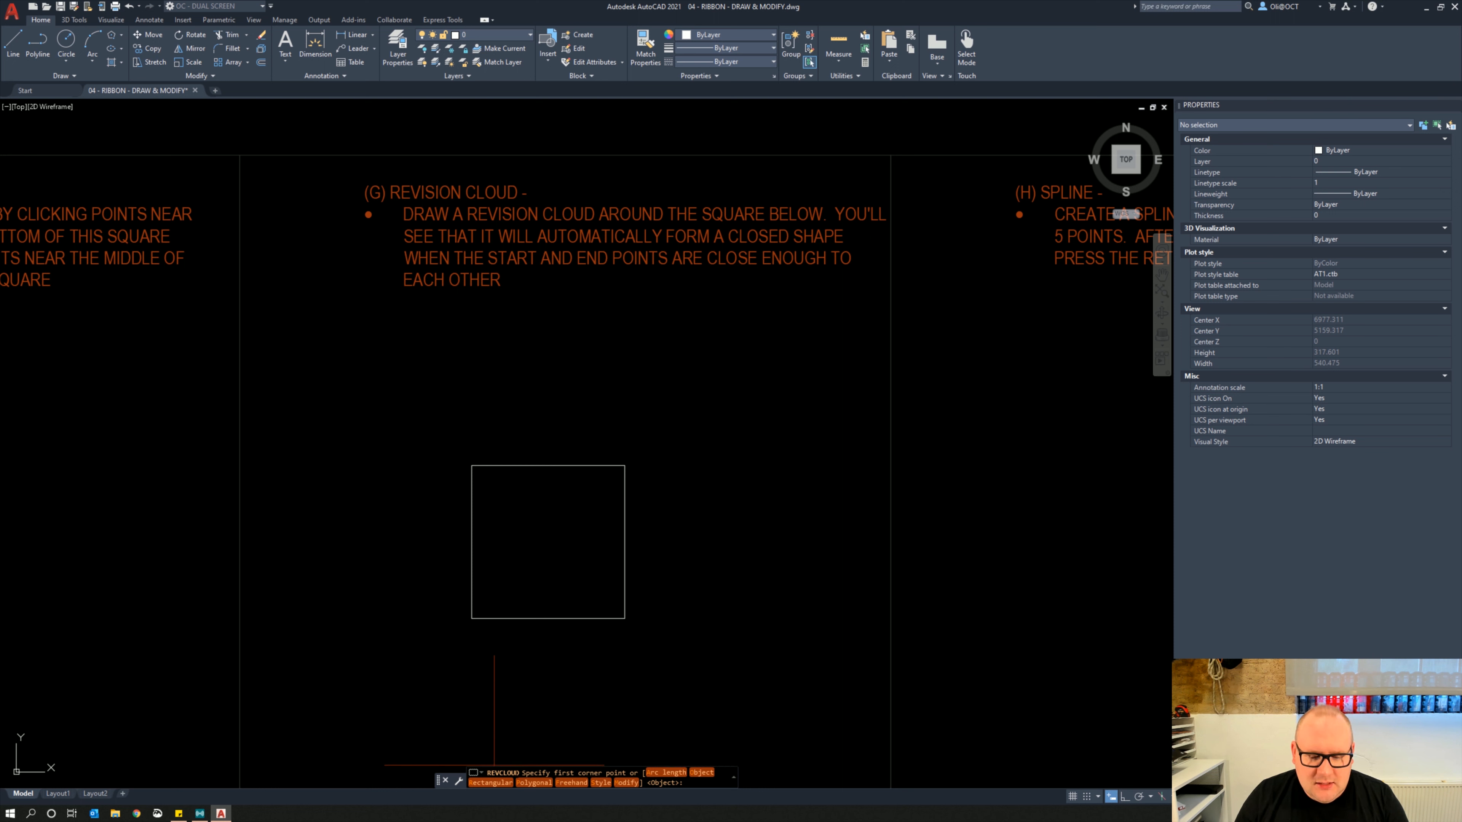
drag(742, 770, 845, 771)
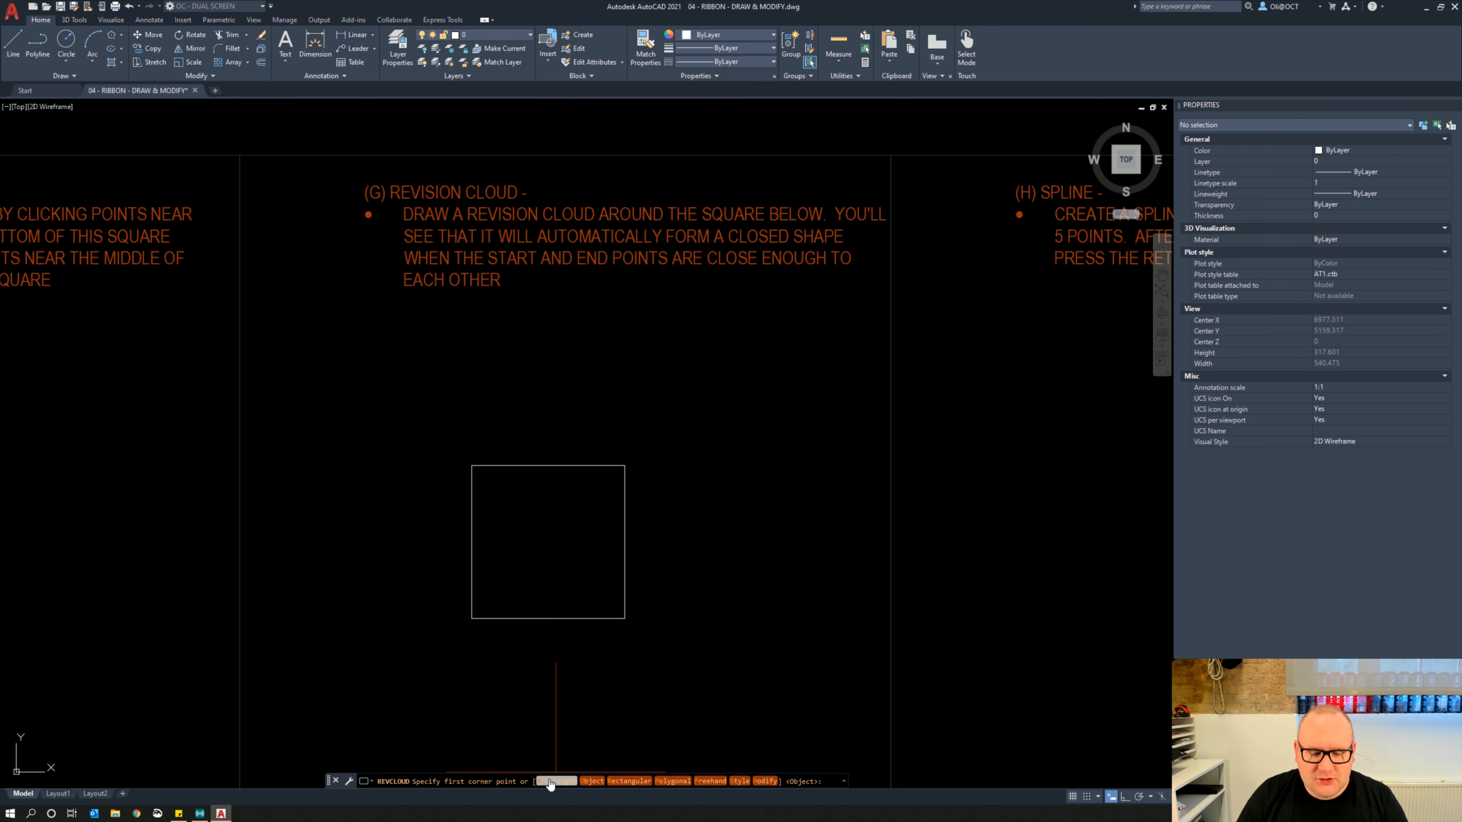
text(a)
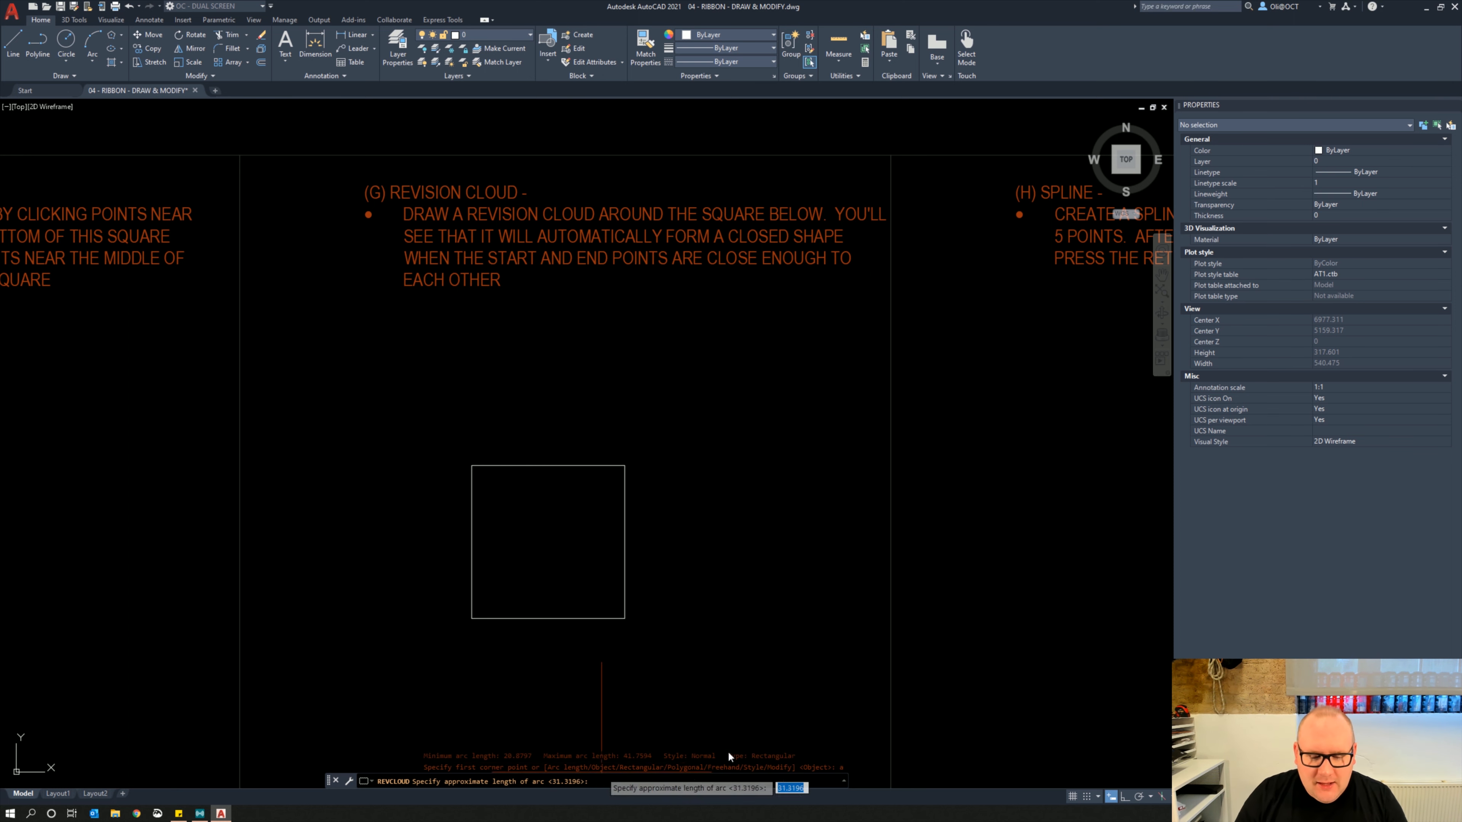
key(Return)
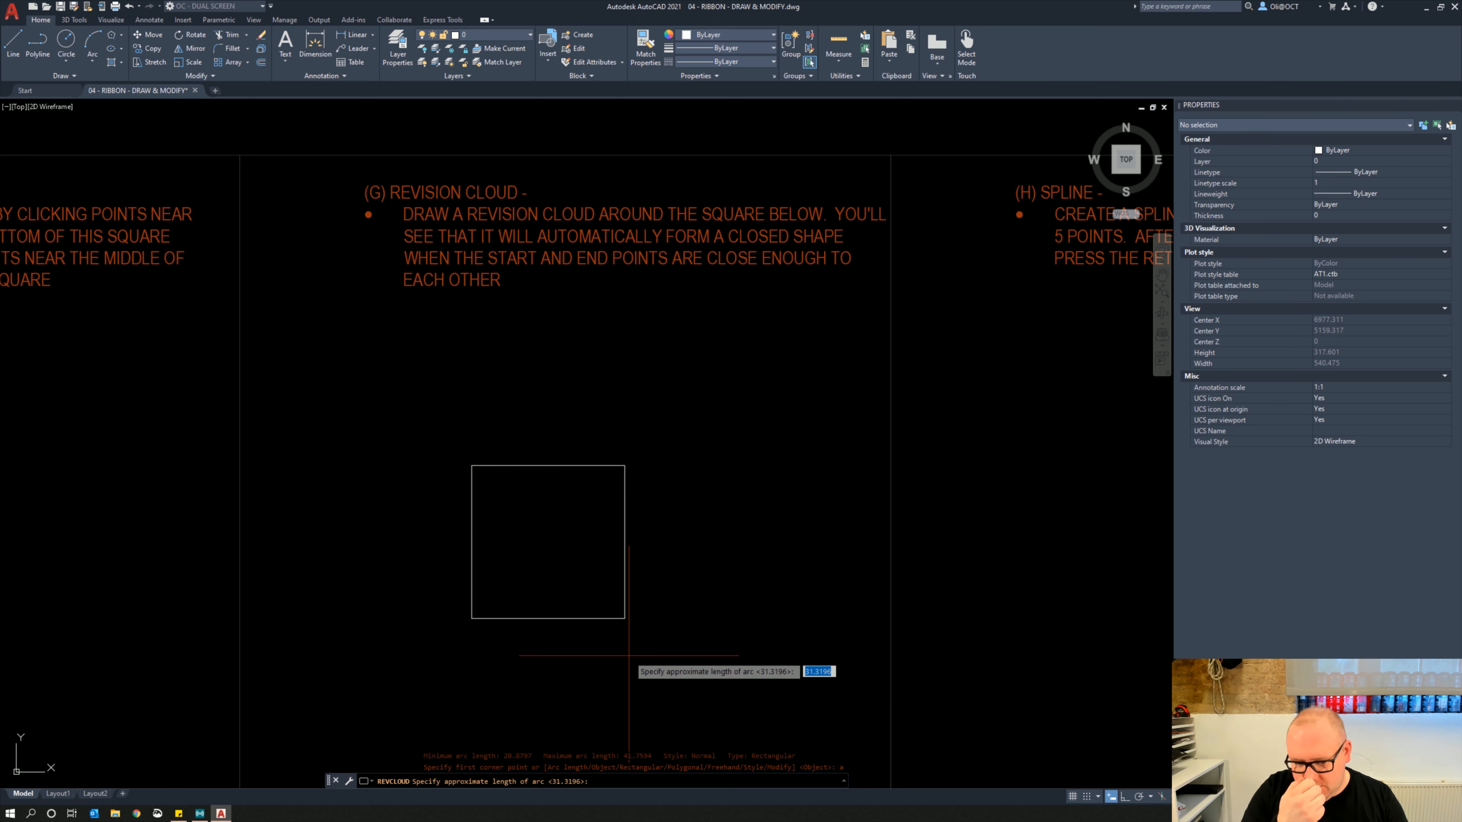
text(25)
key(Return)
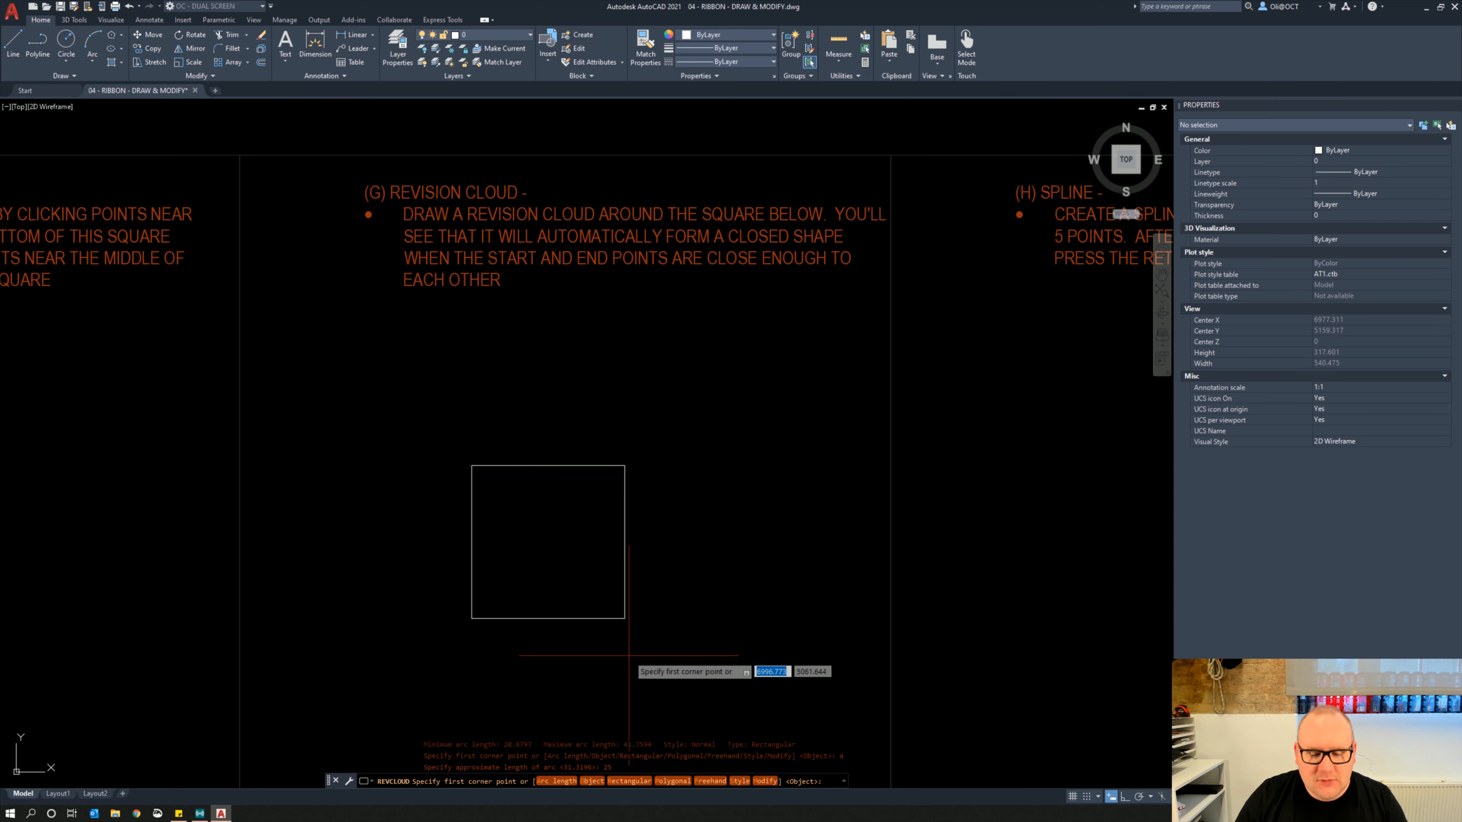
click(413, 645)
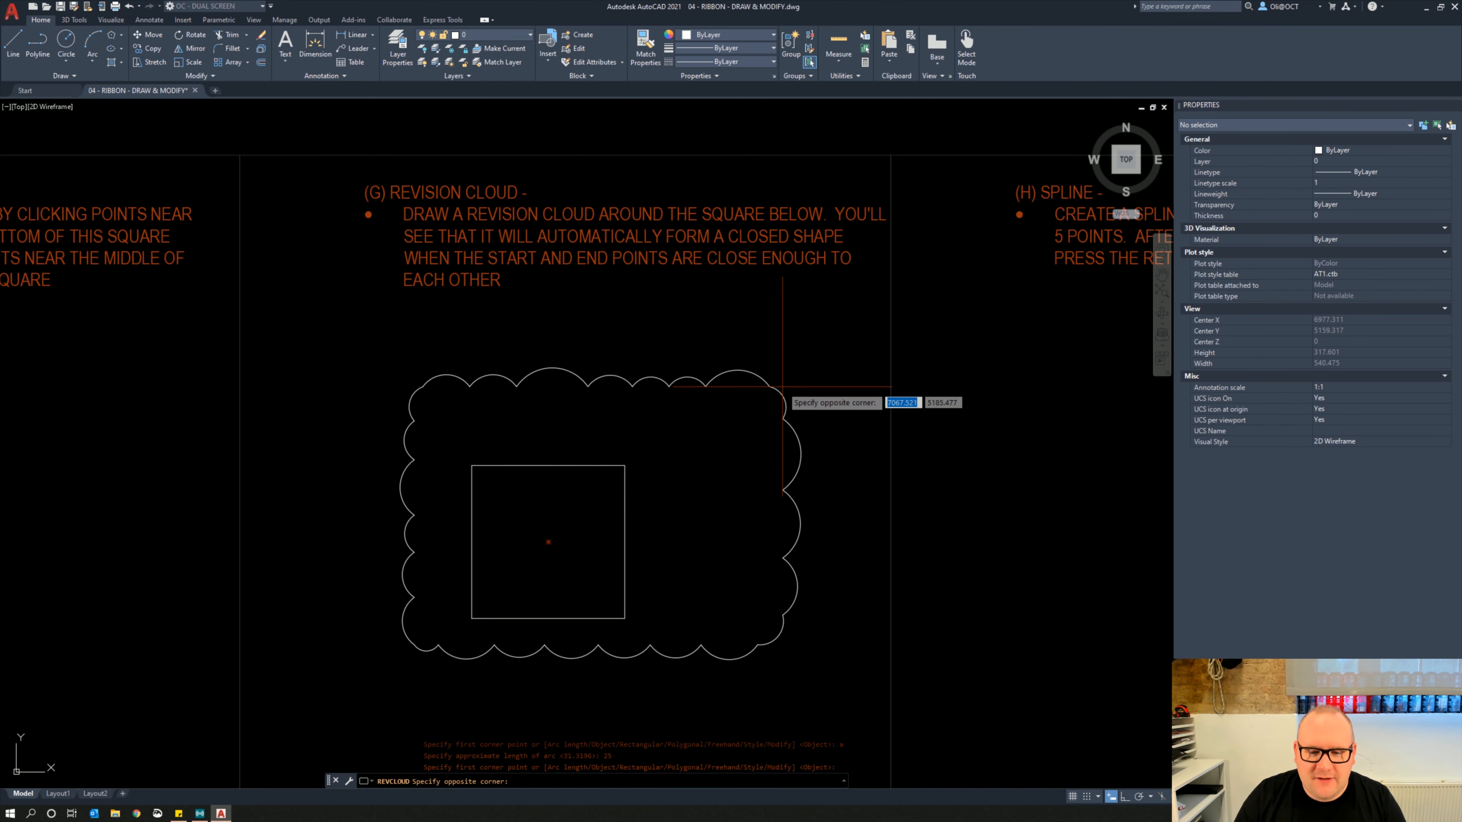
click(780, 388)
click(725, 457)
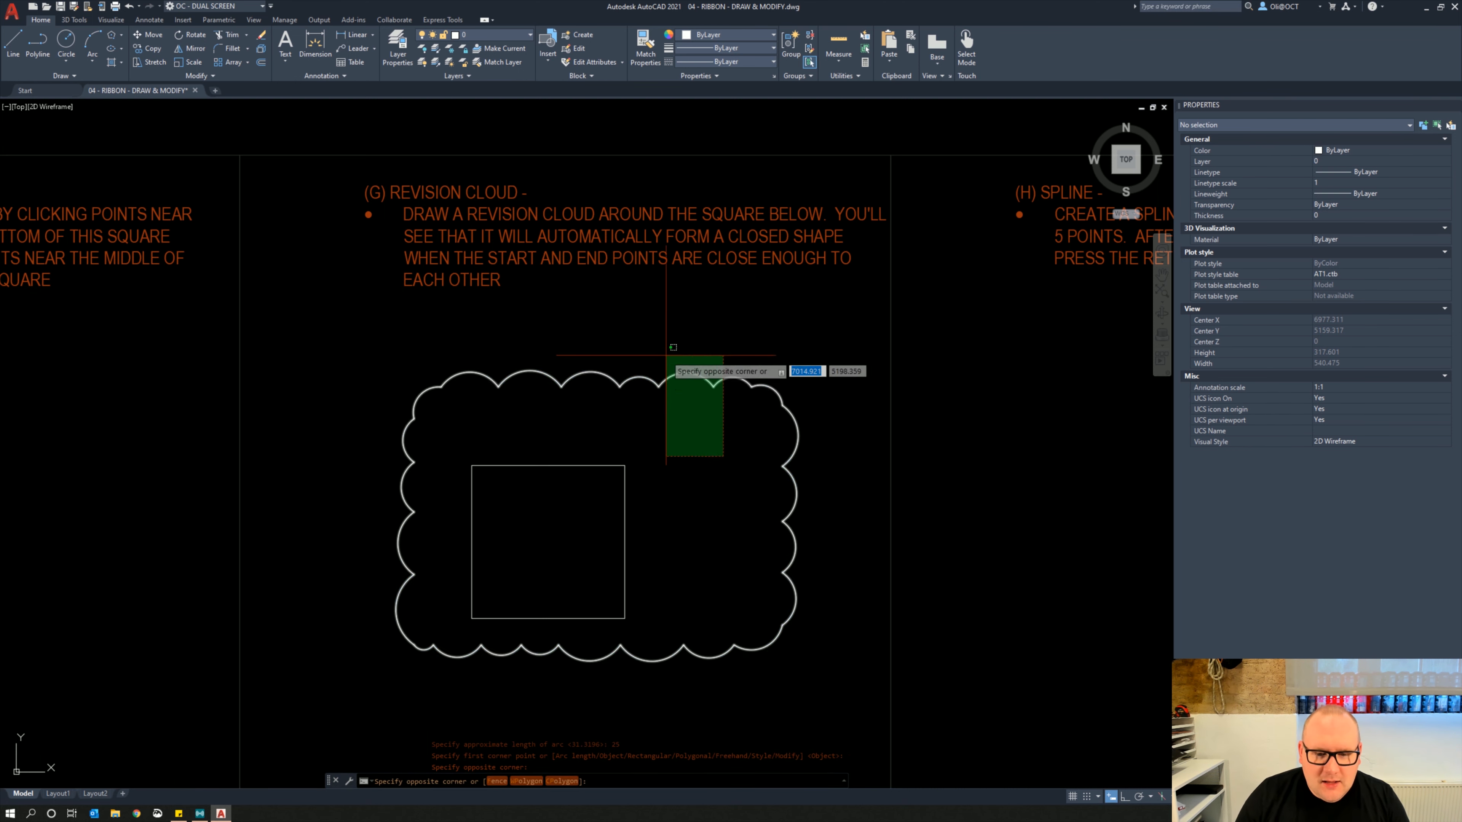
click(670, 367)
key(Escape)
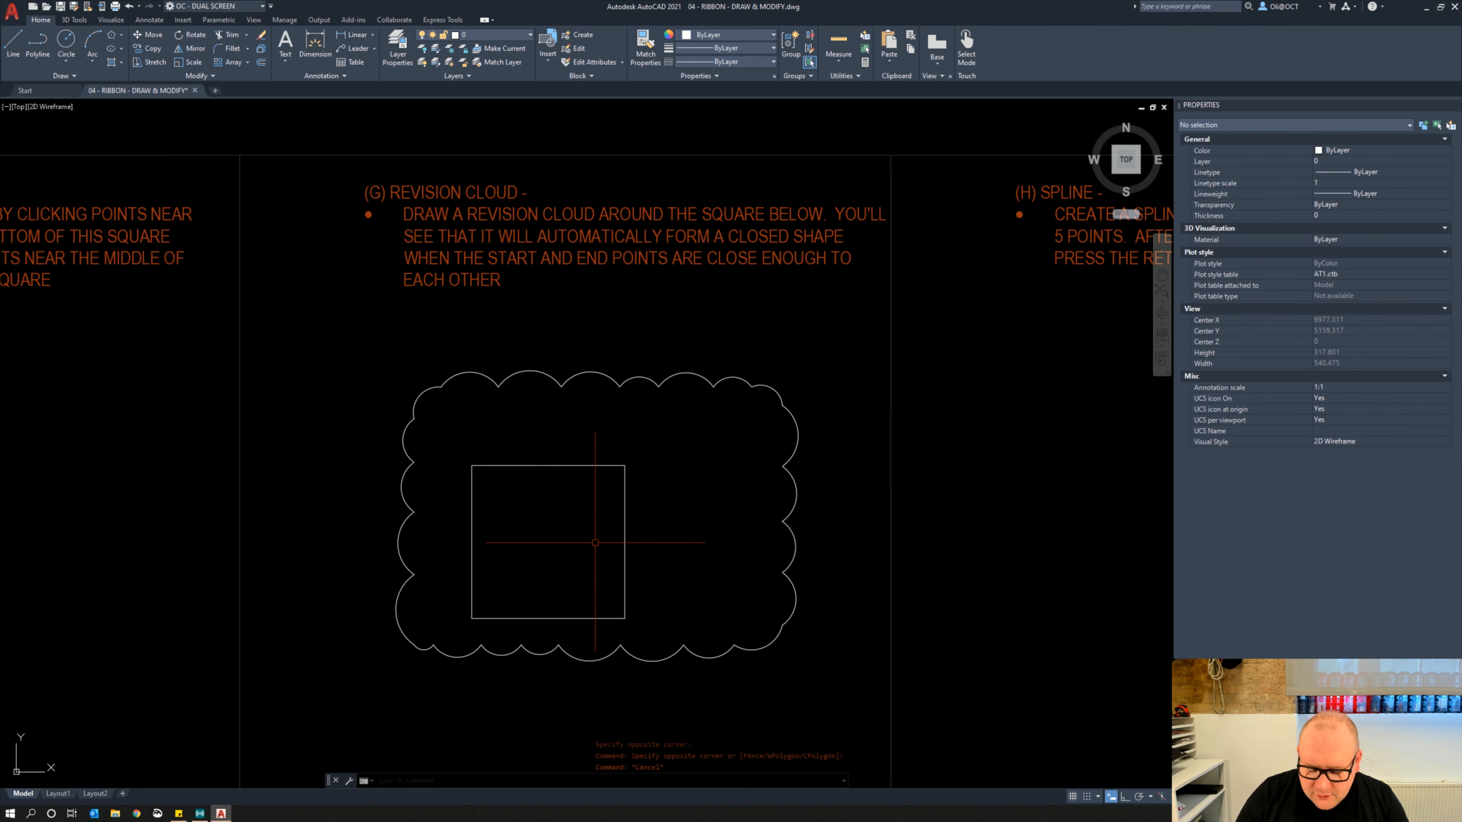
Draw a second rectangular revision cloud with an arc length of 10 between the square and the first cloud
text(revcloud)
key(Return)
text(a)
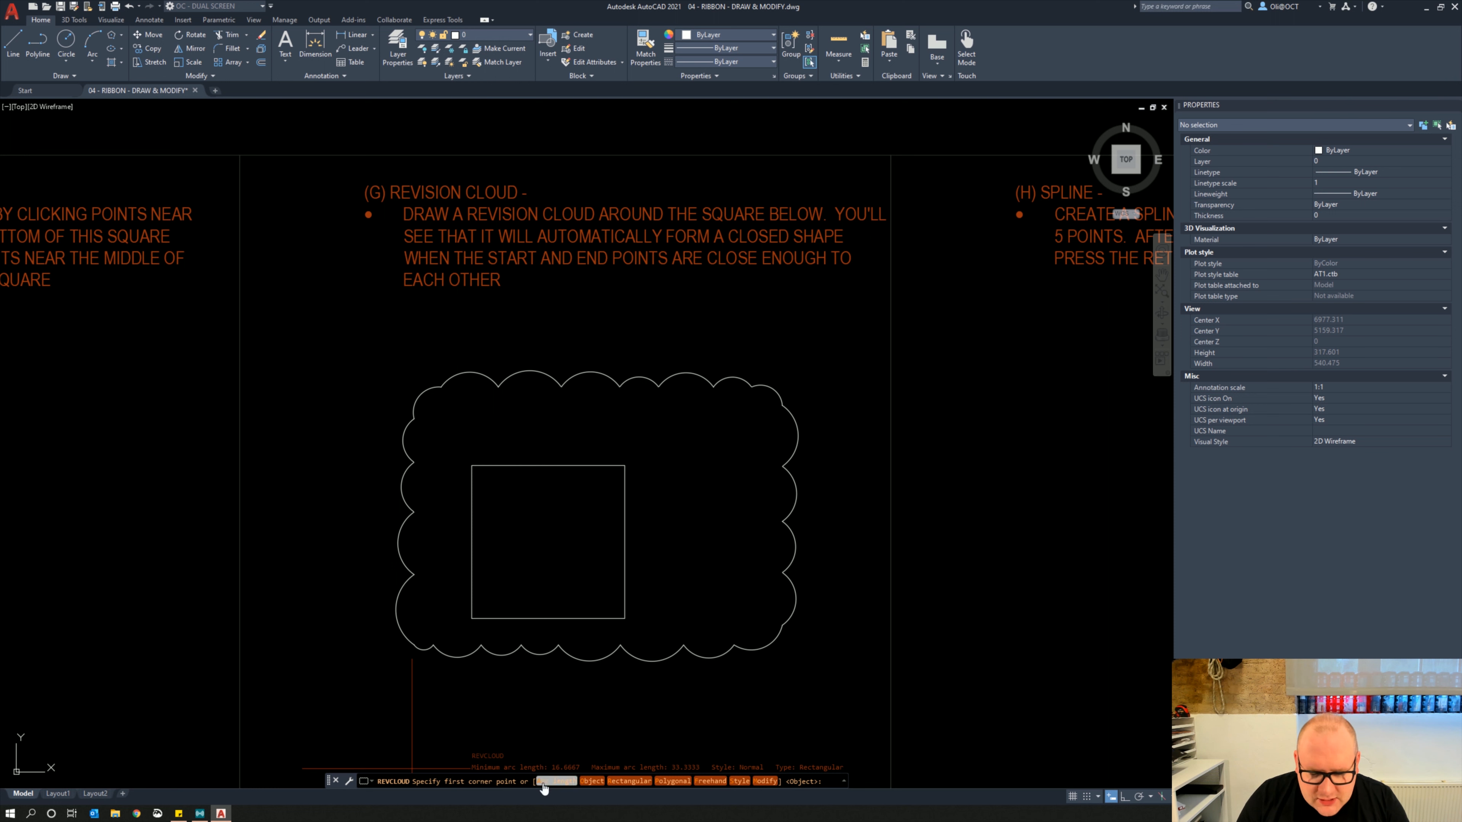
key(Return)
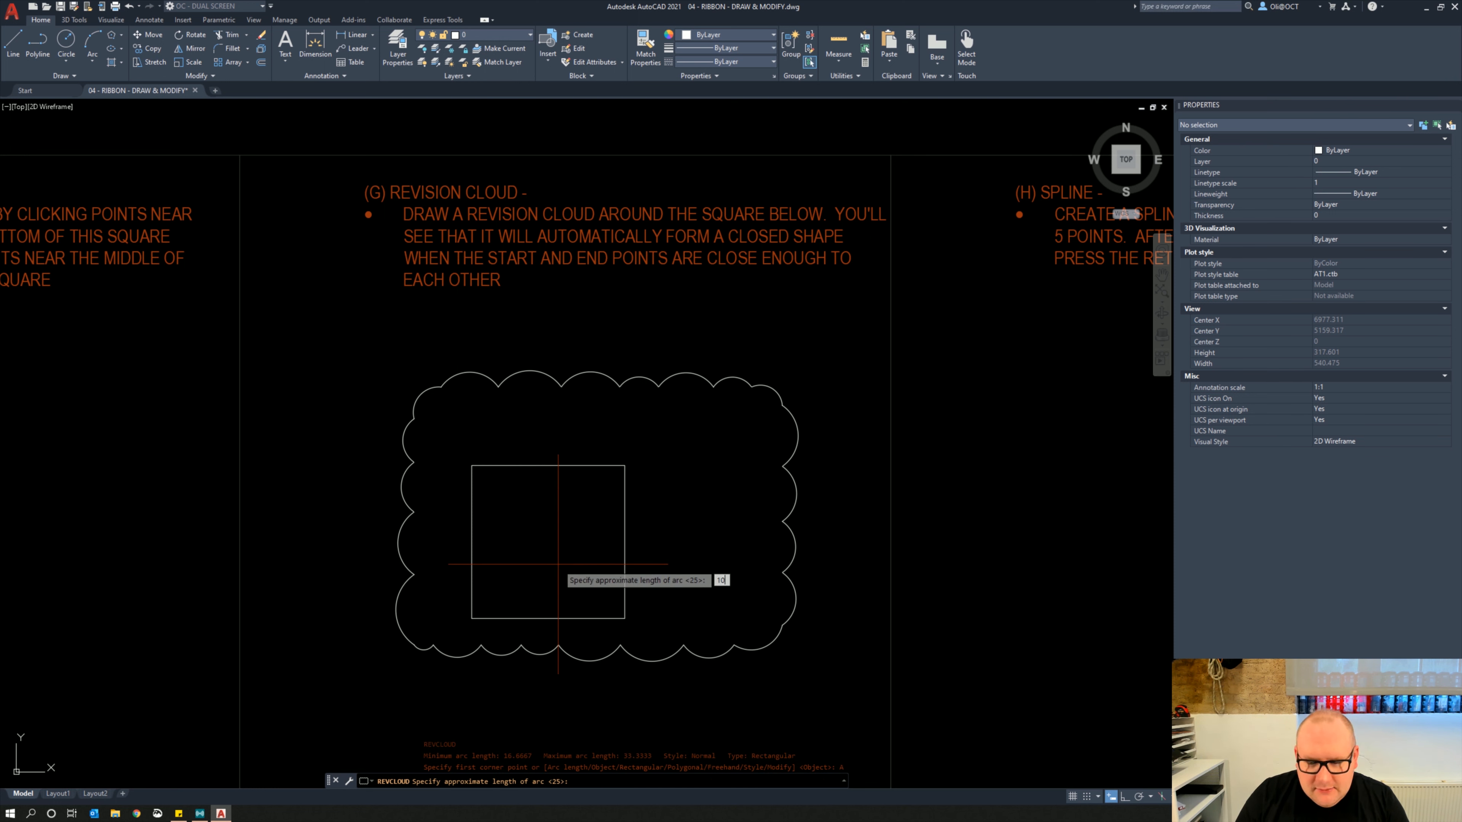
key(Return)
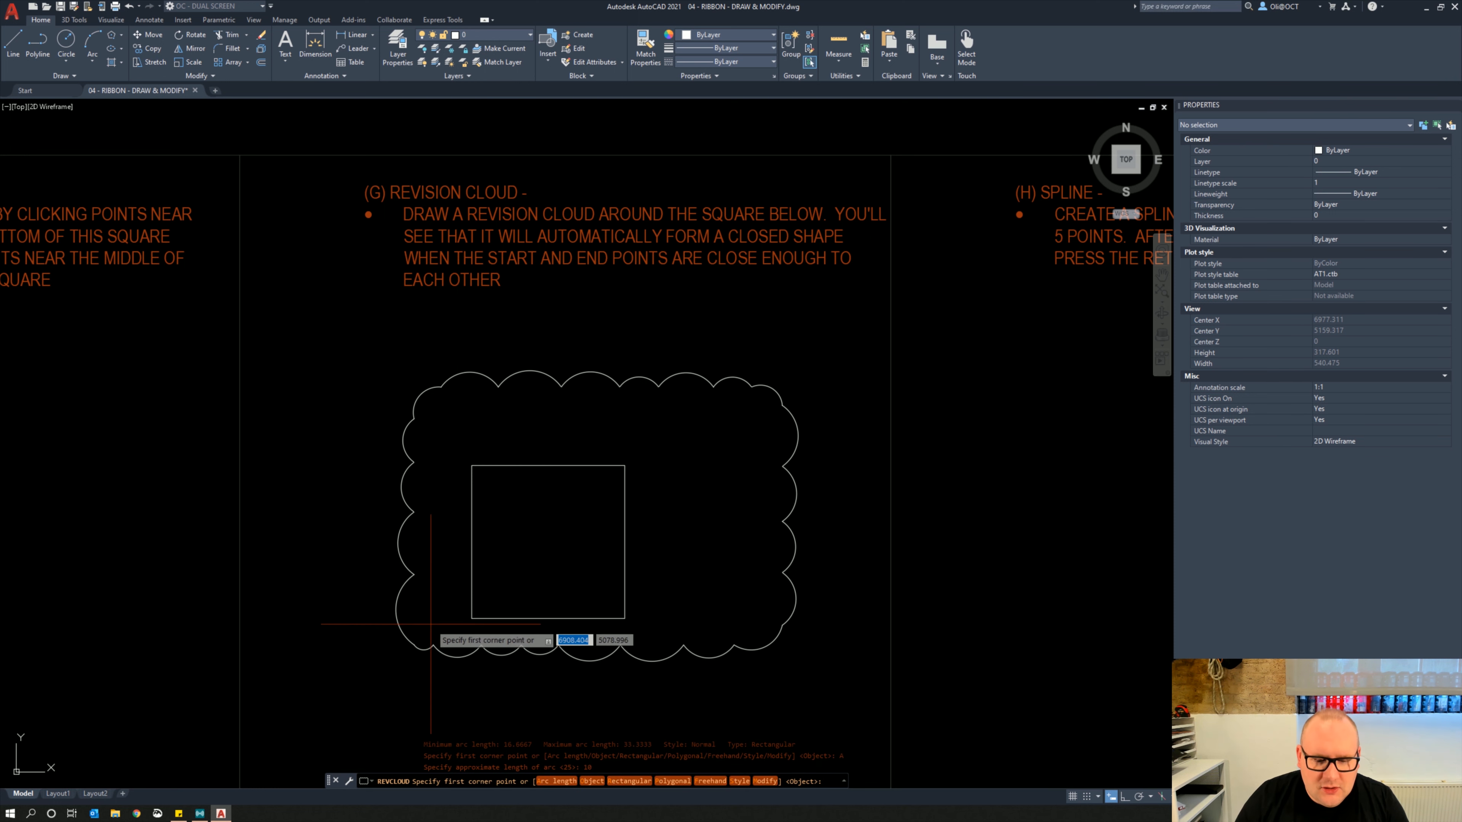
click(437, 634)
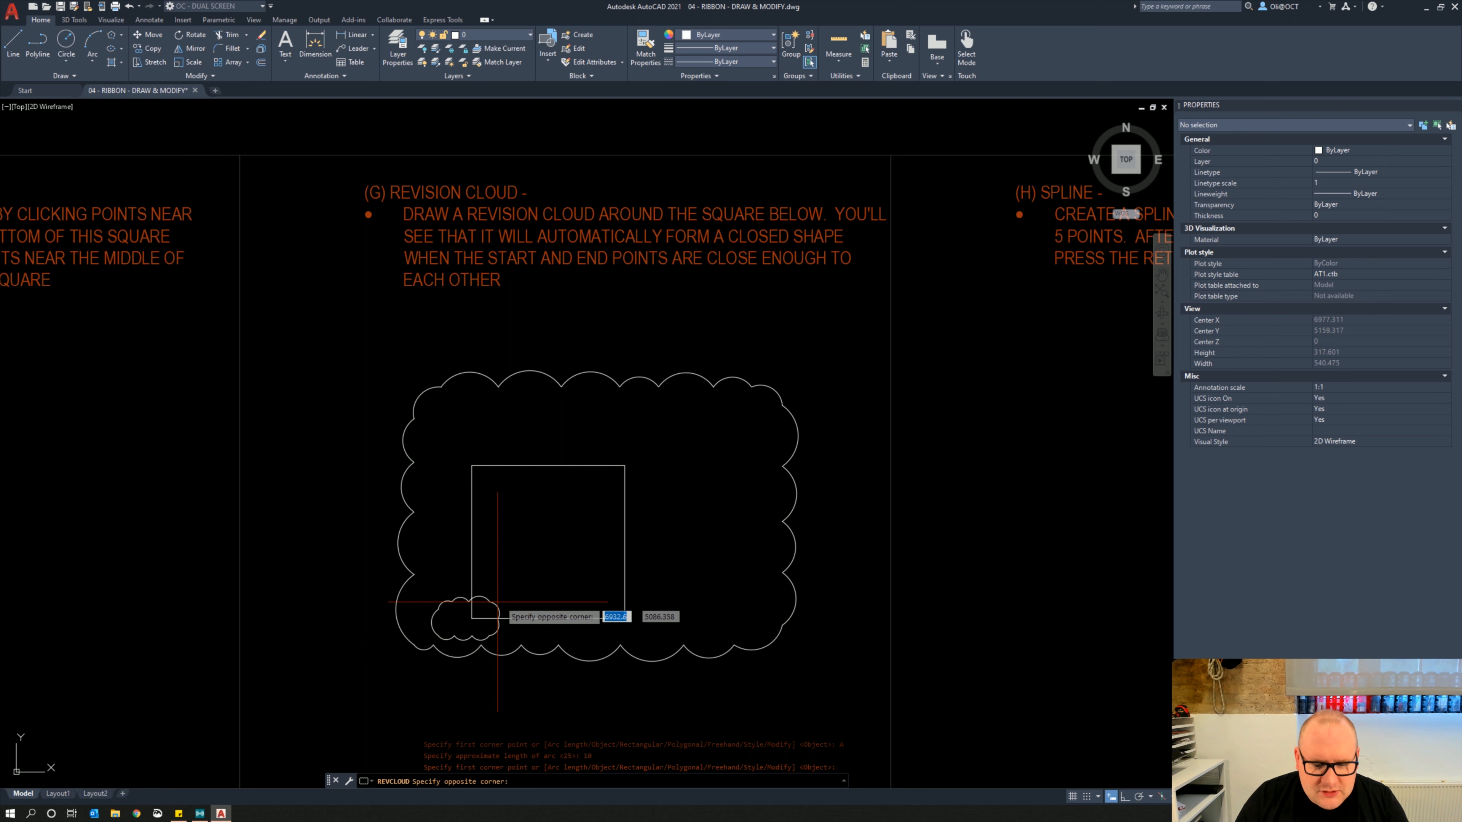
click(692, 445)
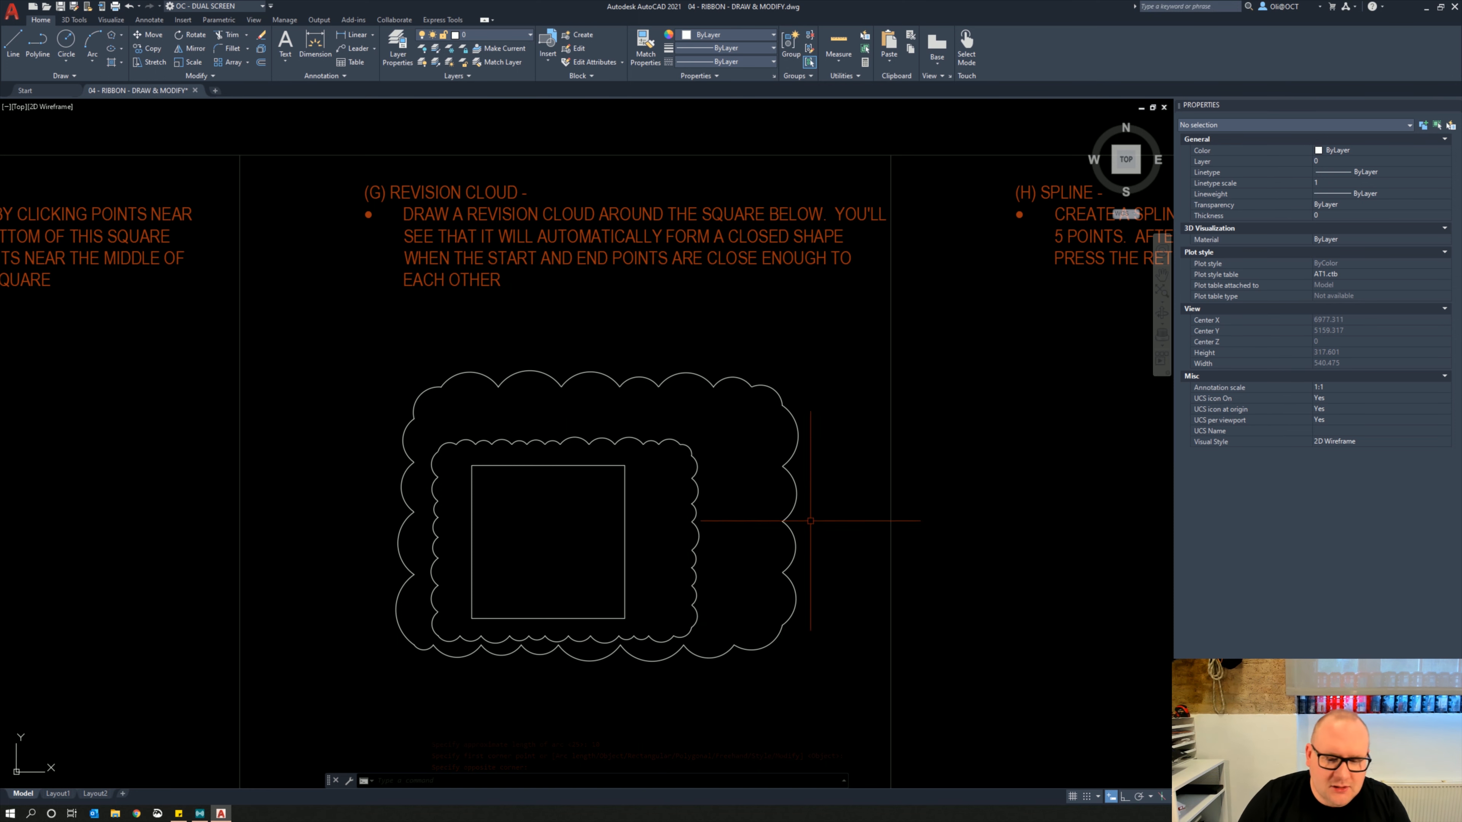
Draw a freehand revision cloud around the two rectangular clouds in the (G) cell and delete it again
middle_drag(647, 608, 651, 554)
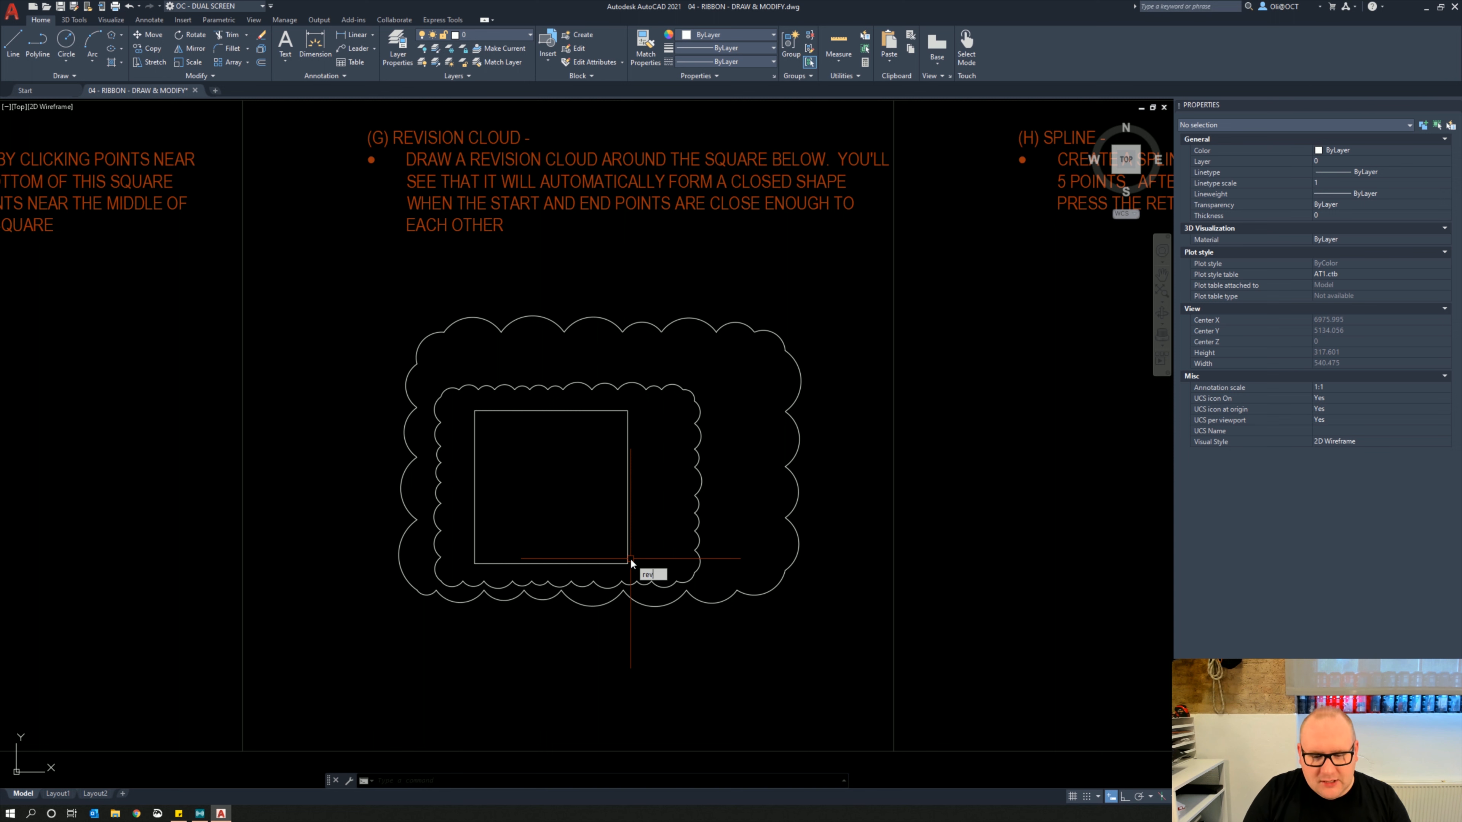
text(v)
click(671, 598)
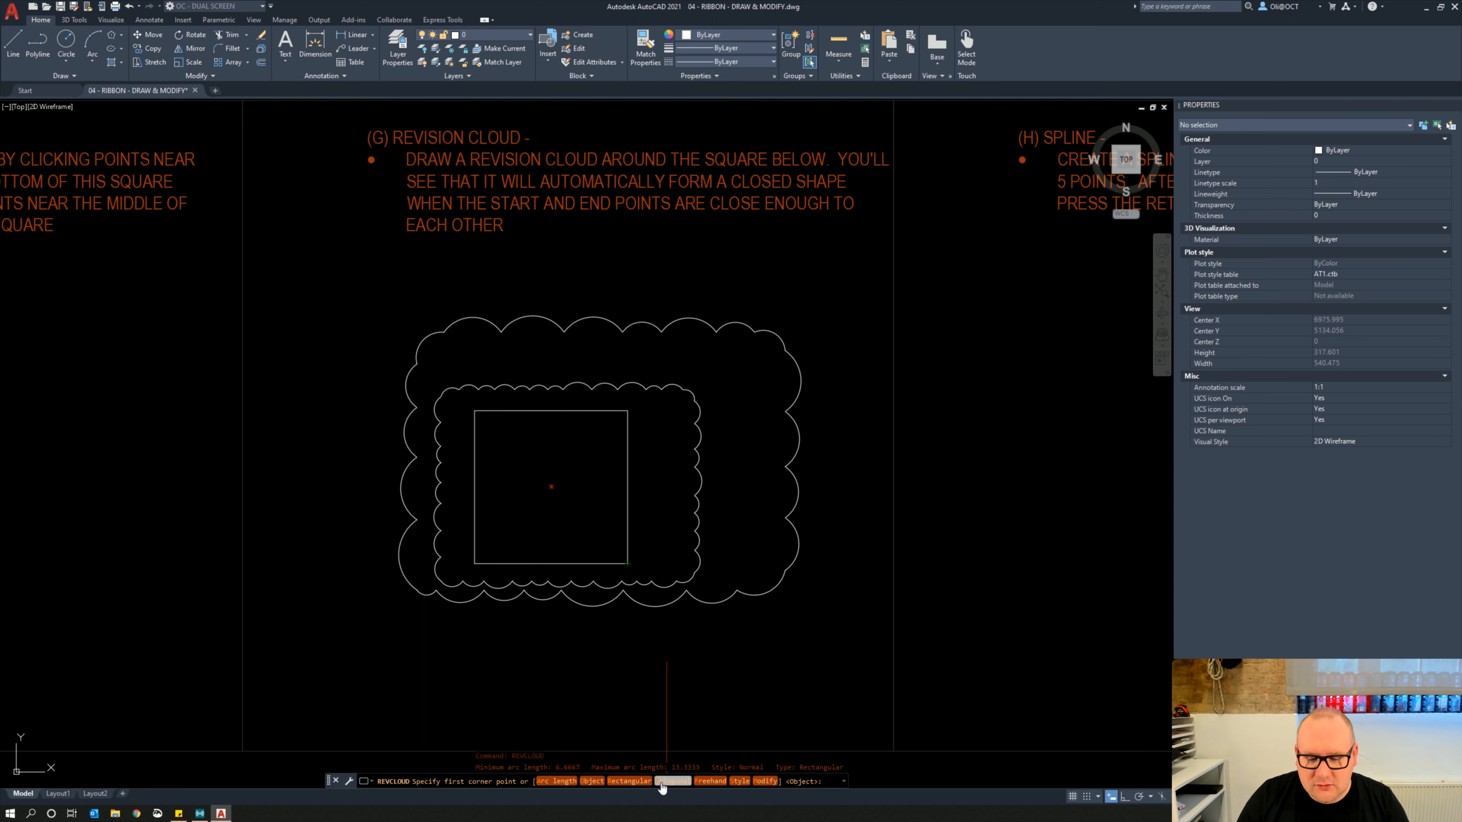
click(671, 781)
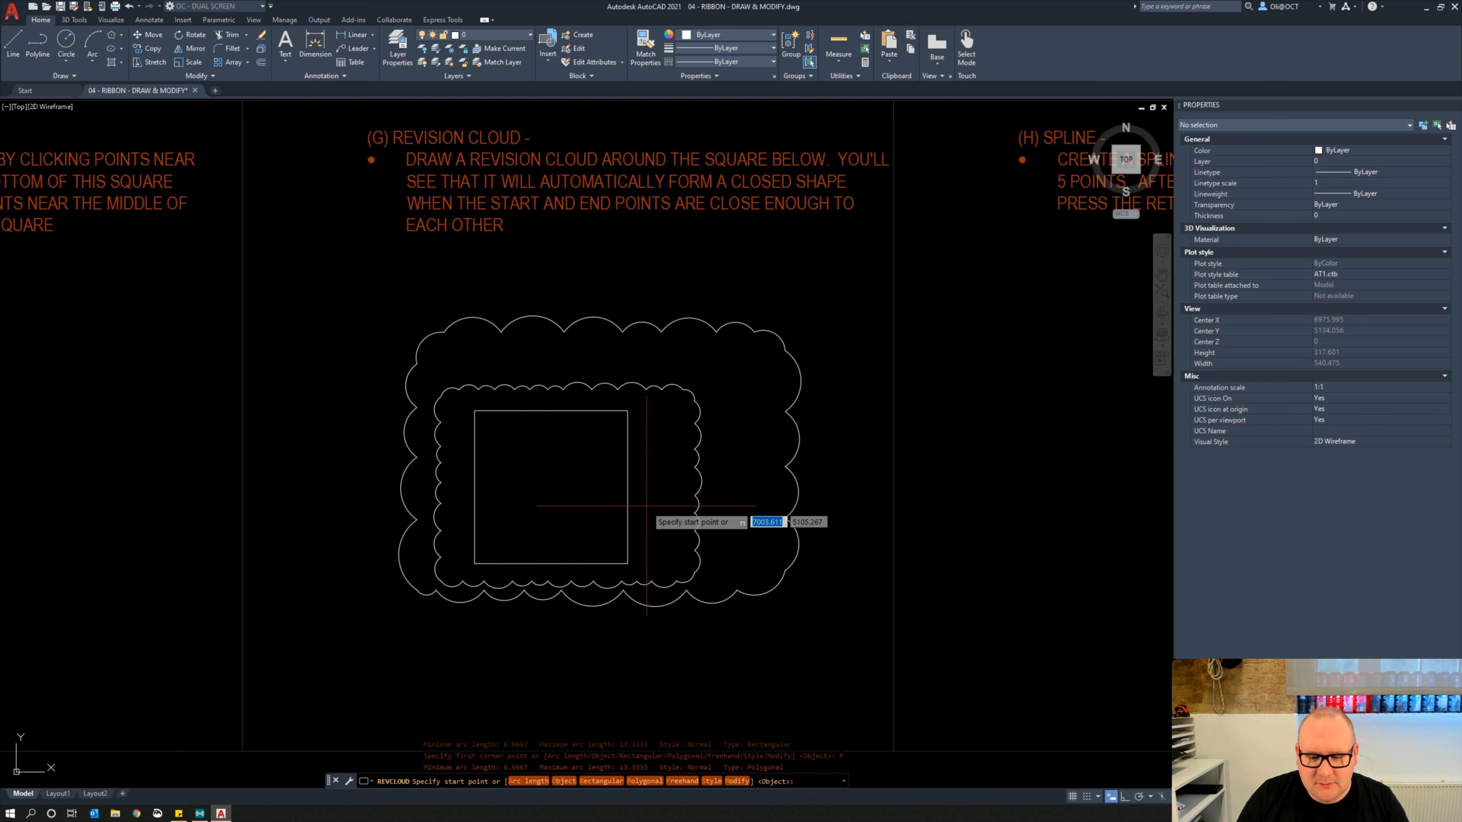
click(682, 781)
click(539, 668)
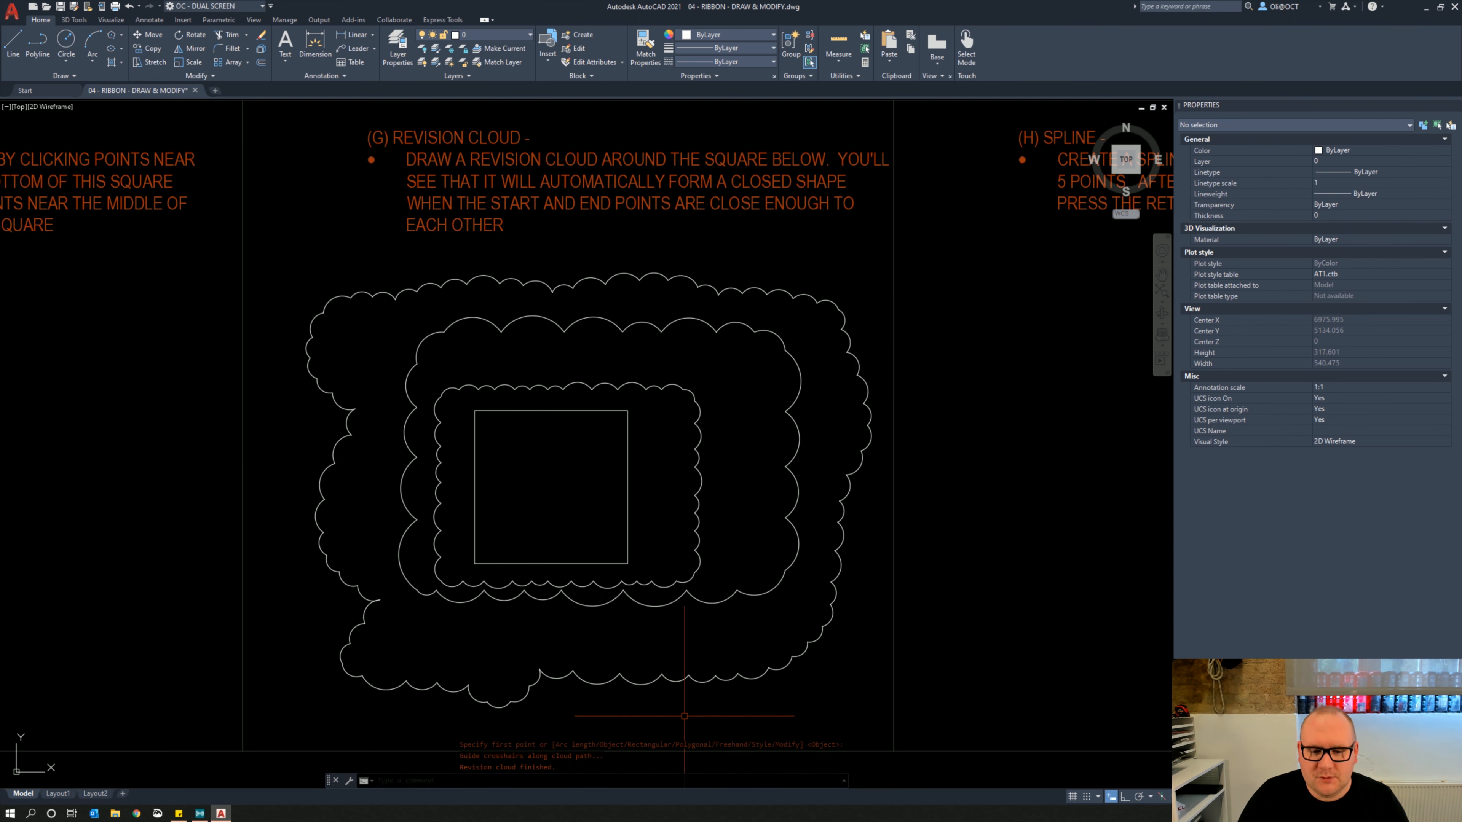
click(776, 669)
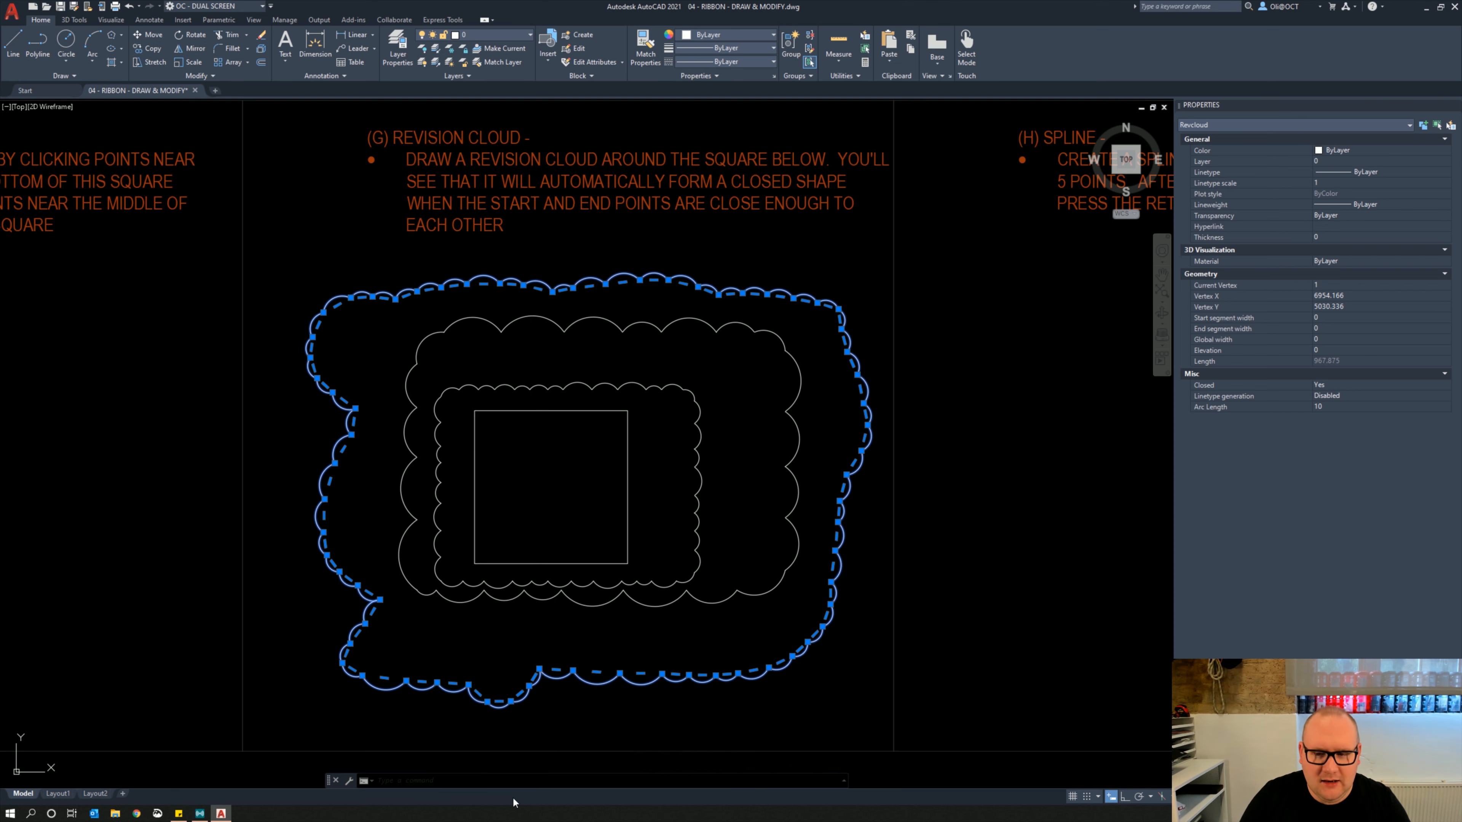
key(Delete)
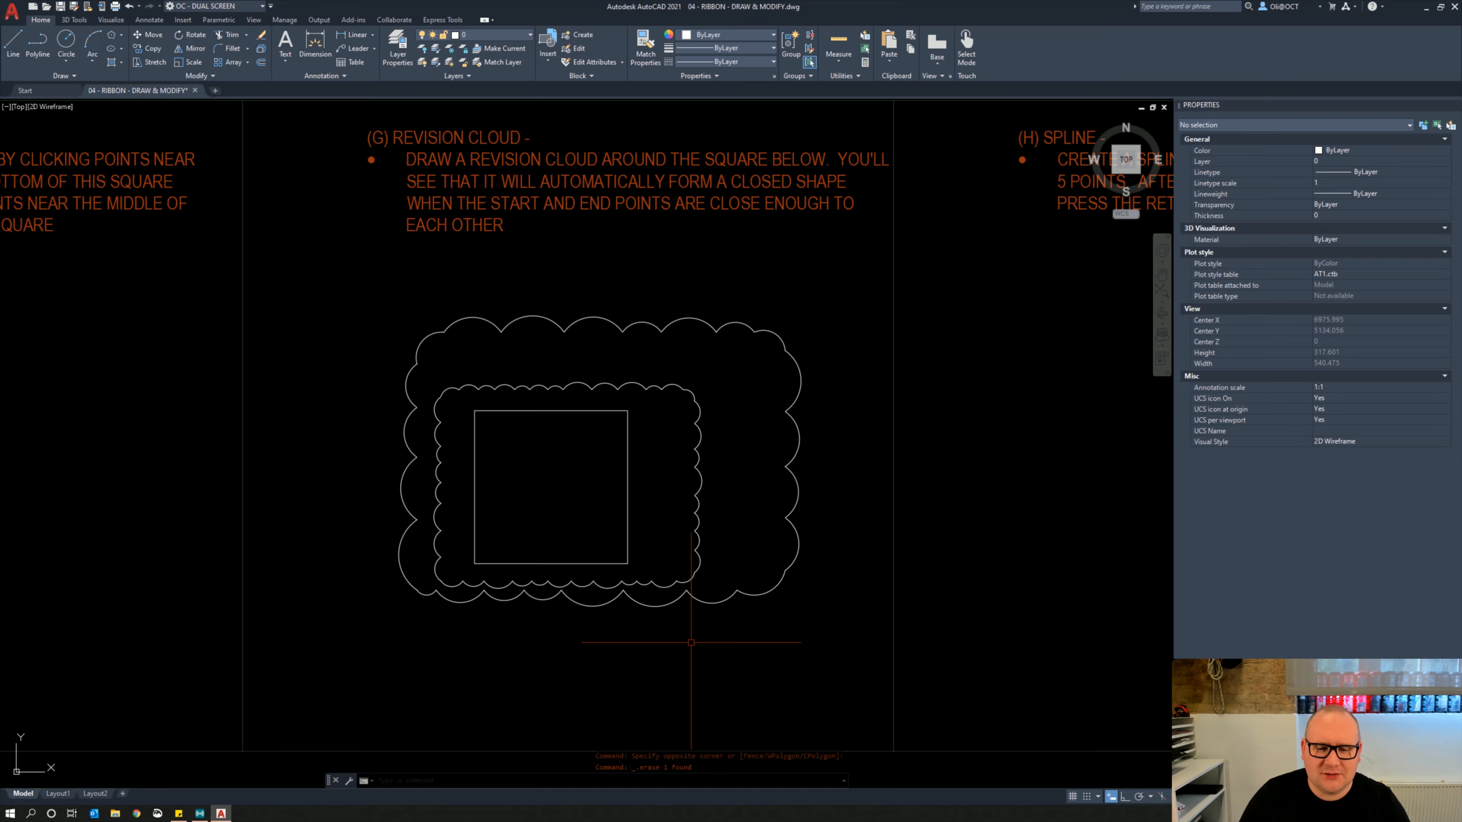
Draw a wavy fit-point spline through six points, rising across the (H) cell
middle_drag(692, 642, 613, 584)
scroll(645, 603, down, 2)
mouse_move(779, 569)
middle_down()
mouse_move(697, 540)
mouse_move(561, 530)
middle_up()
scroll(685, 536, up, 2)
mouse_move(747, 541)
middle_down()
mouse_move(600, 558)
mouse_move(558, 590)
middle_up()
scroll(558, 591, down, 2)
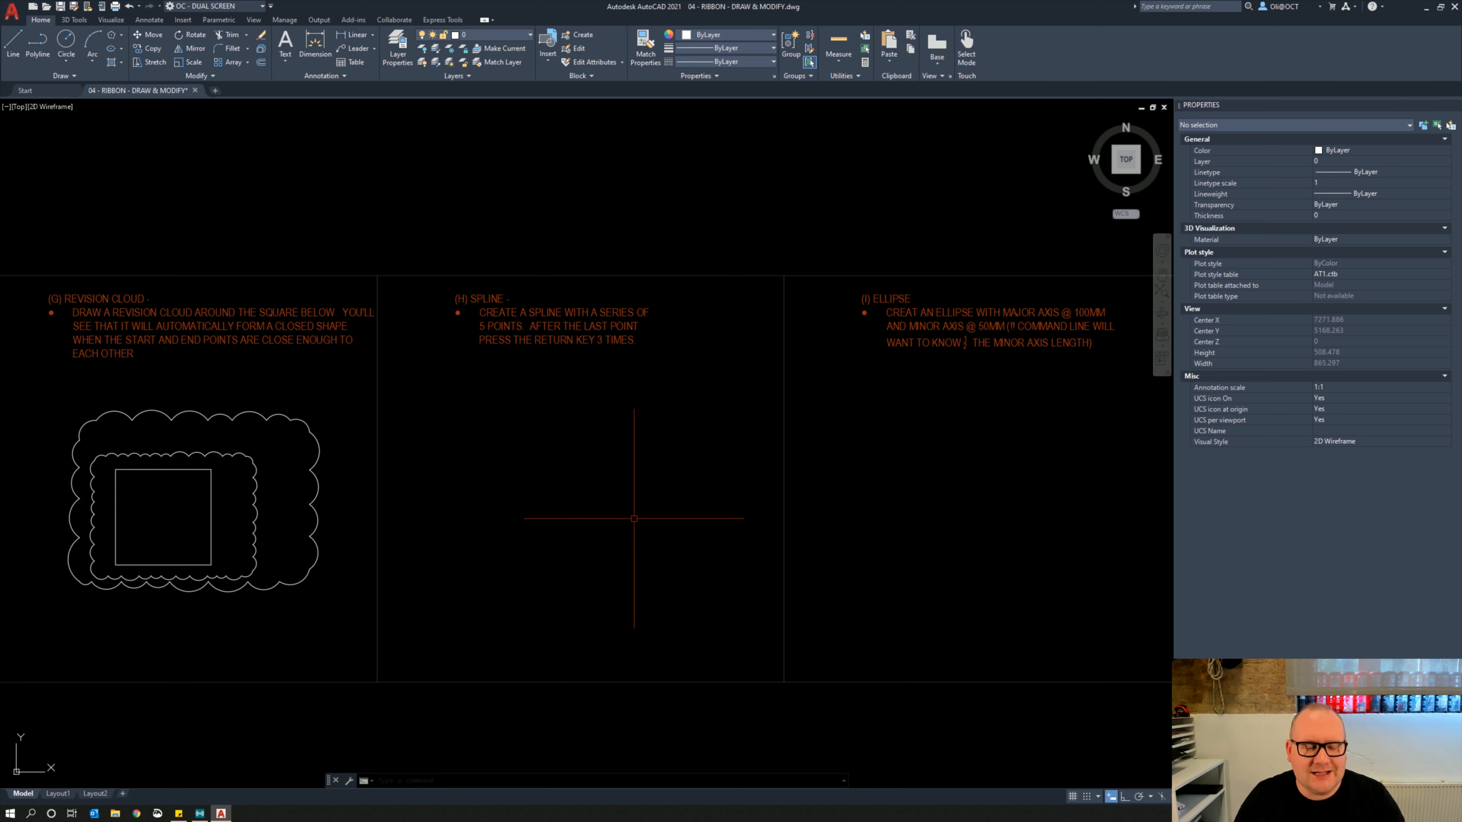
click(75, 74)
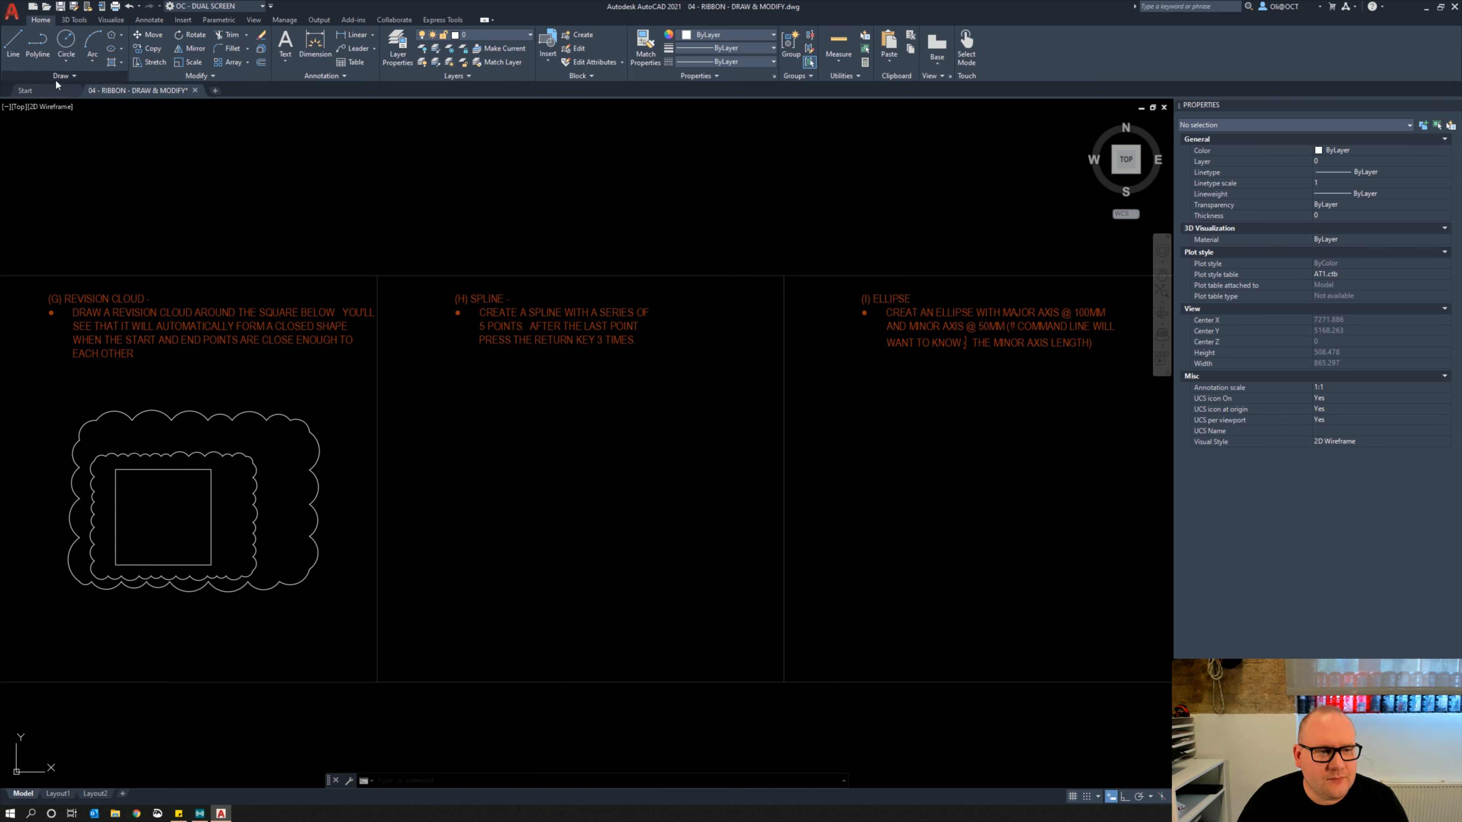
click(78, 76)
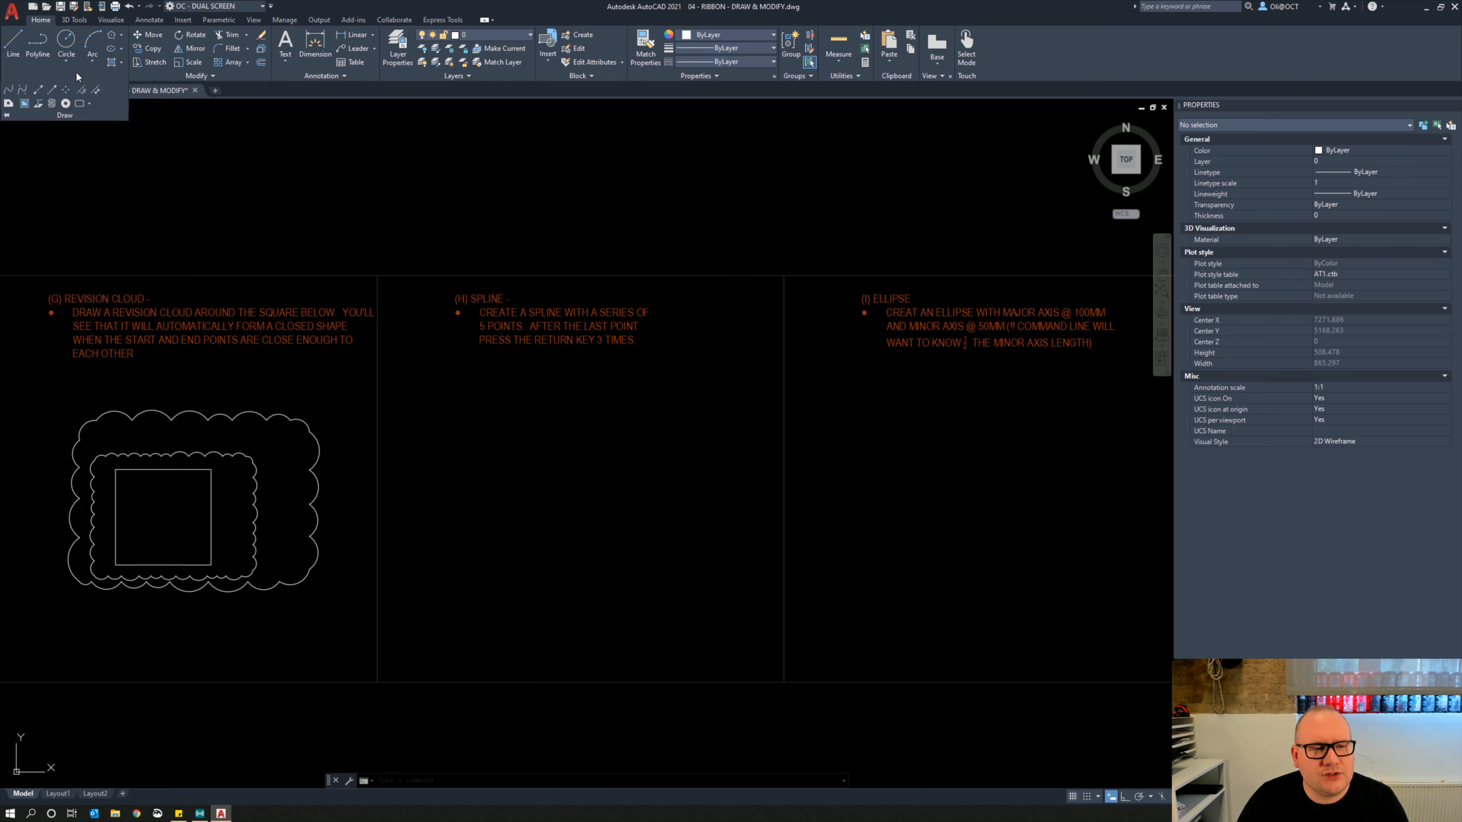
click(19, 91)
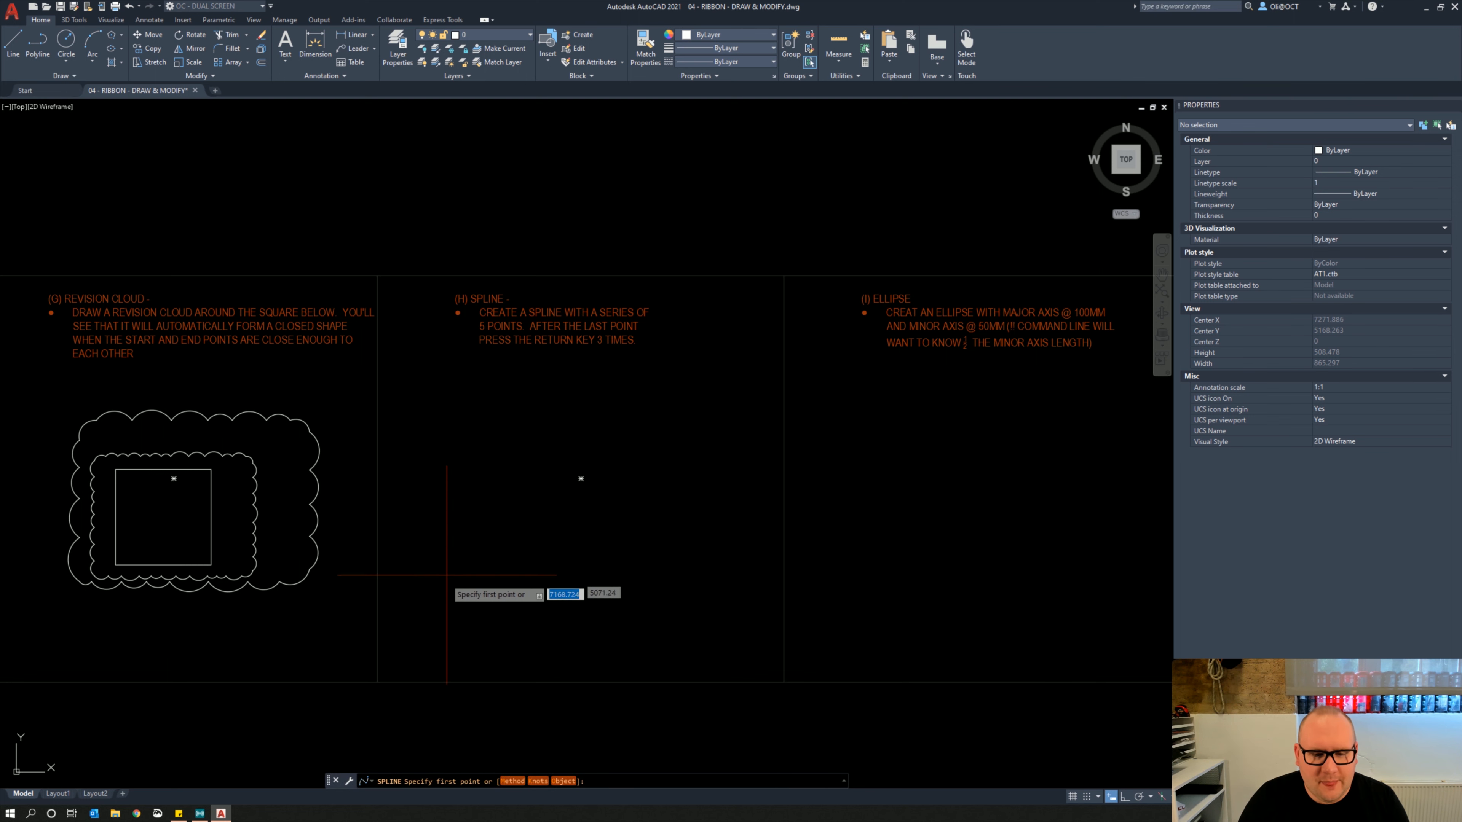
click(418, 632)
click(425, 519)
click(464, 599)
click(517, 440)
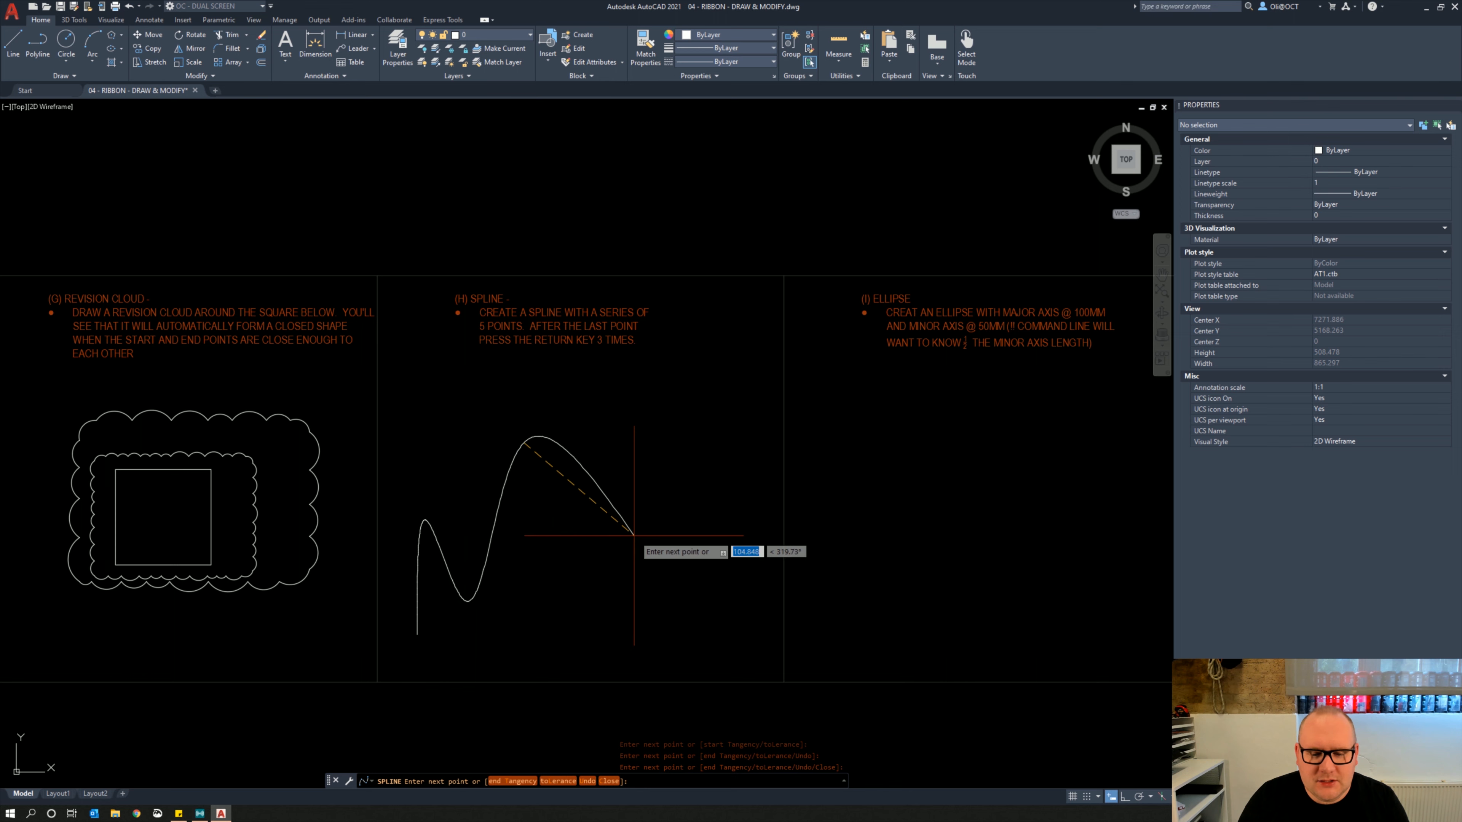
click(653, 541)
click(745, 344)
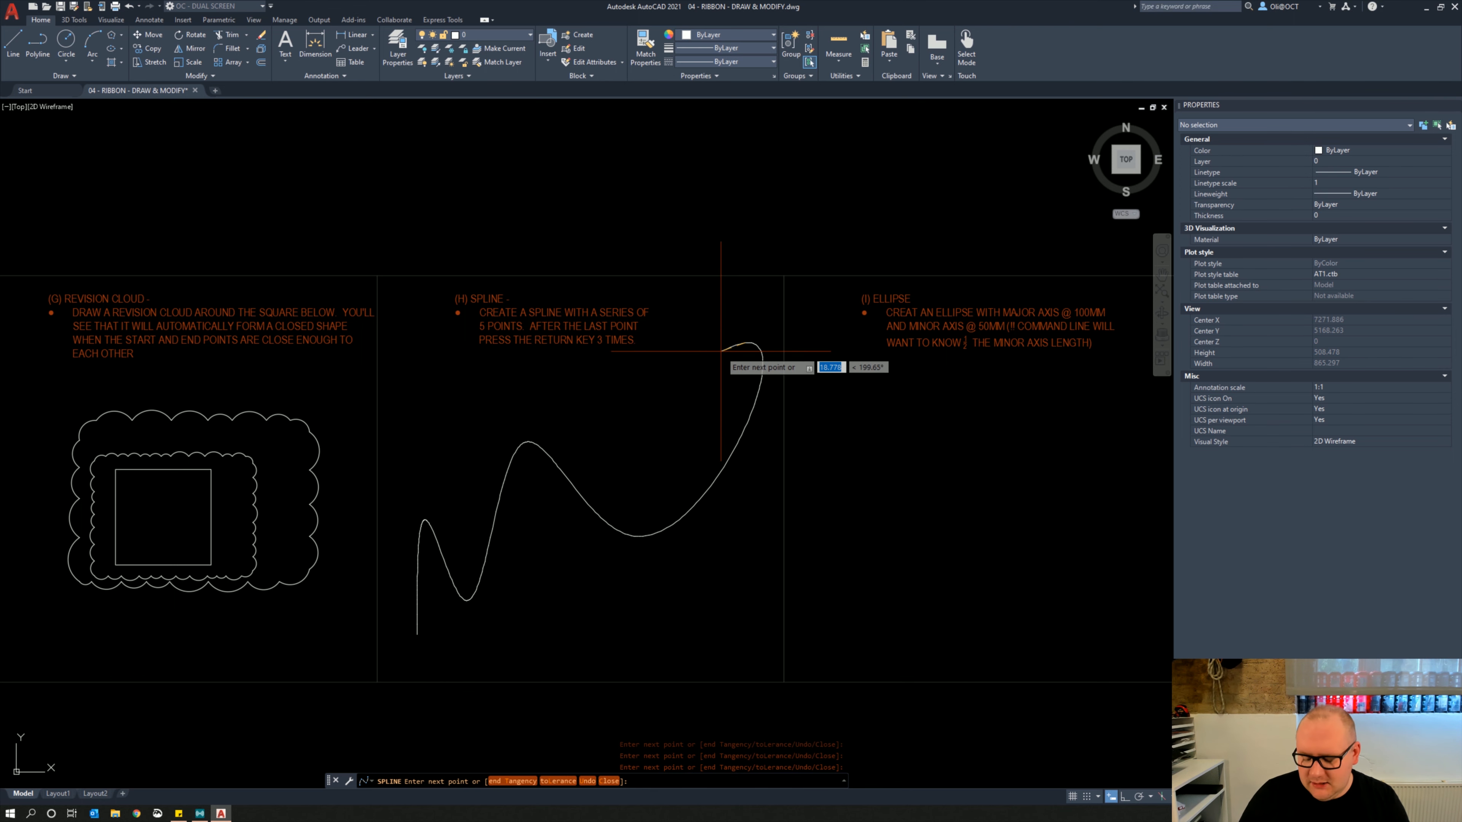
key(Return)
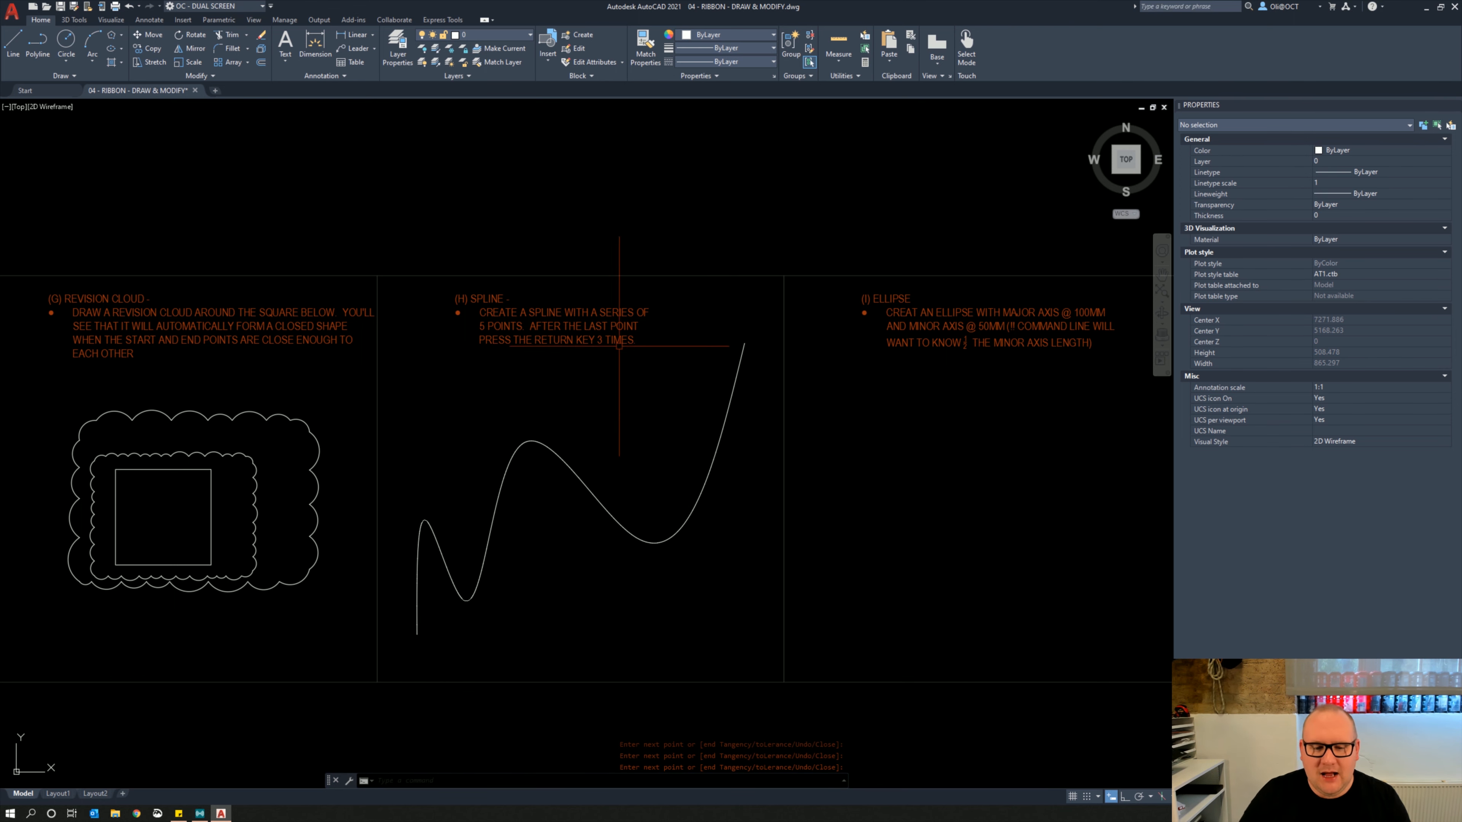
Select the spline in the (H) cell to examine its fit points
click(666, 500)
click(599, 550)
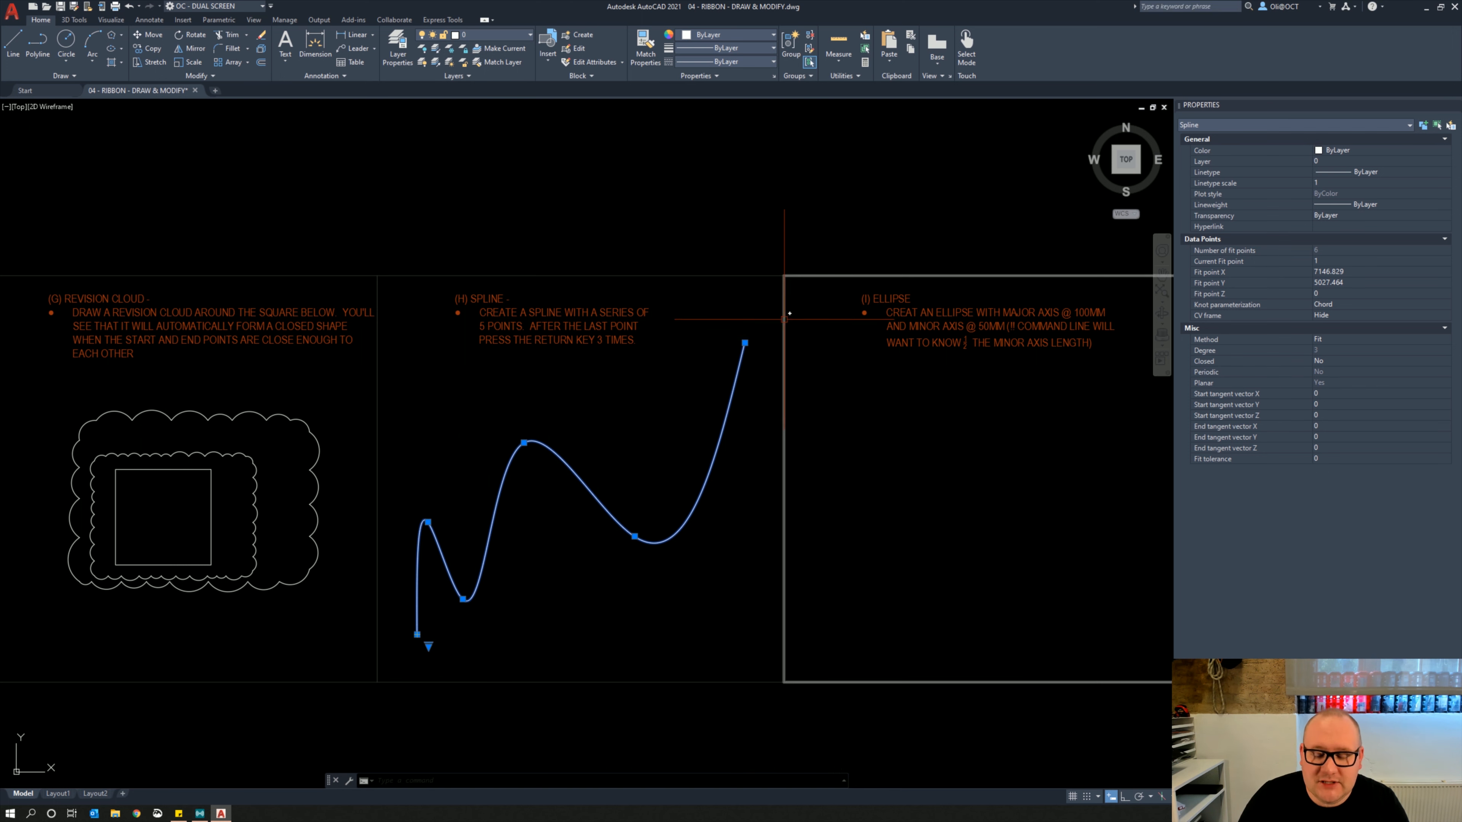
key(Escape)
Draw four connected lines from the spline's start through its first peak, first valley and second peak to its far end
text(l)
key(Return)
click(417, 633)
click(425, 521)
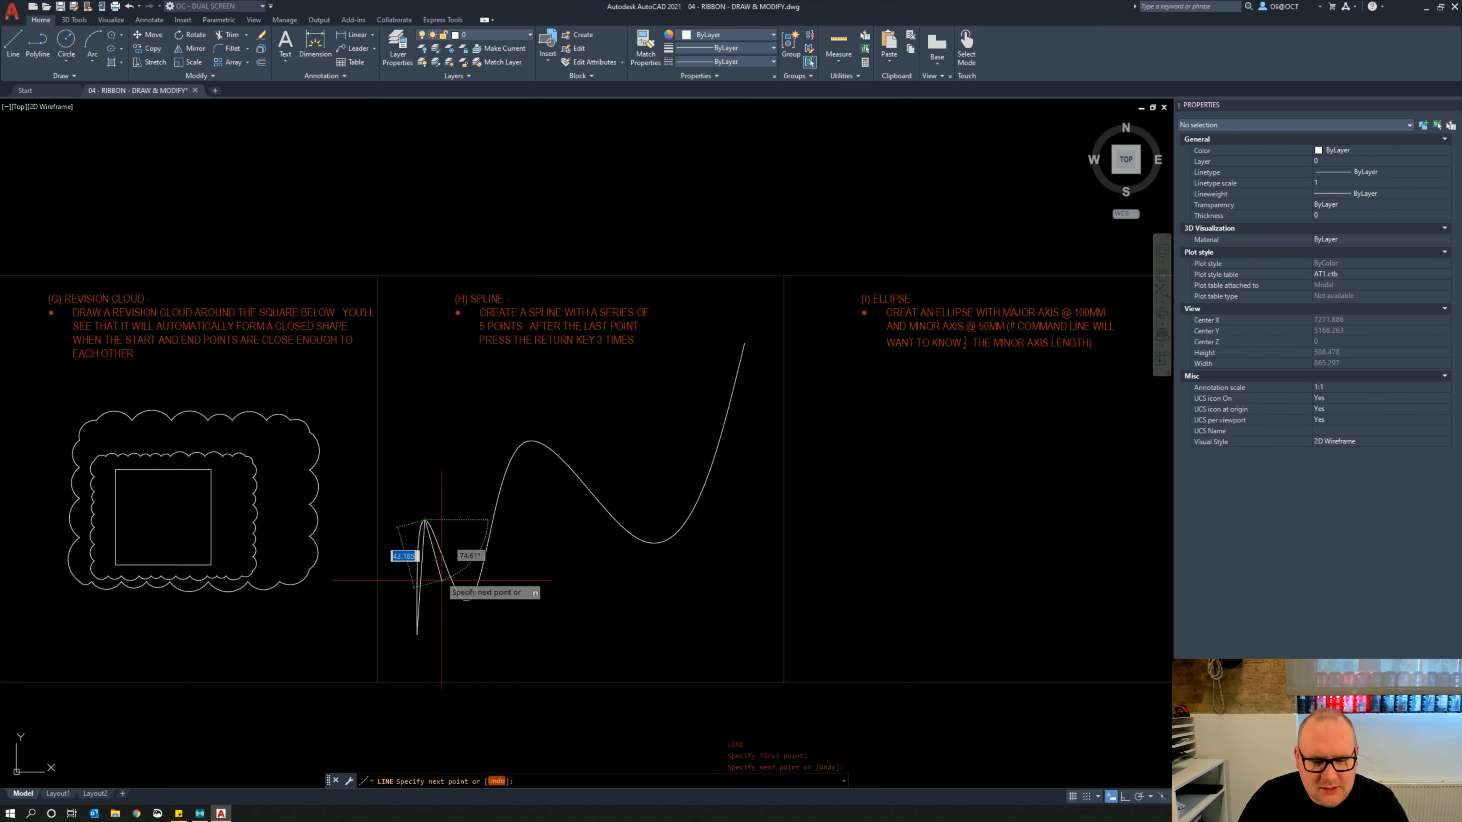
click(466, 600)
click(532, 440)
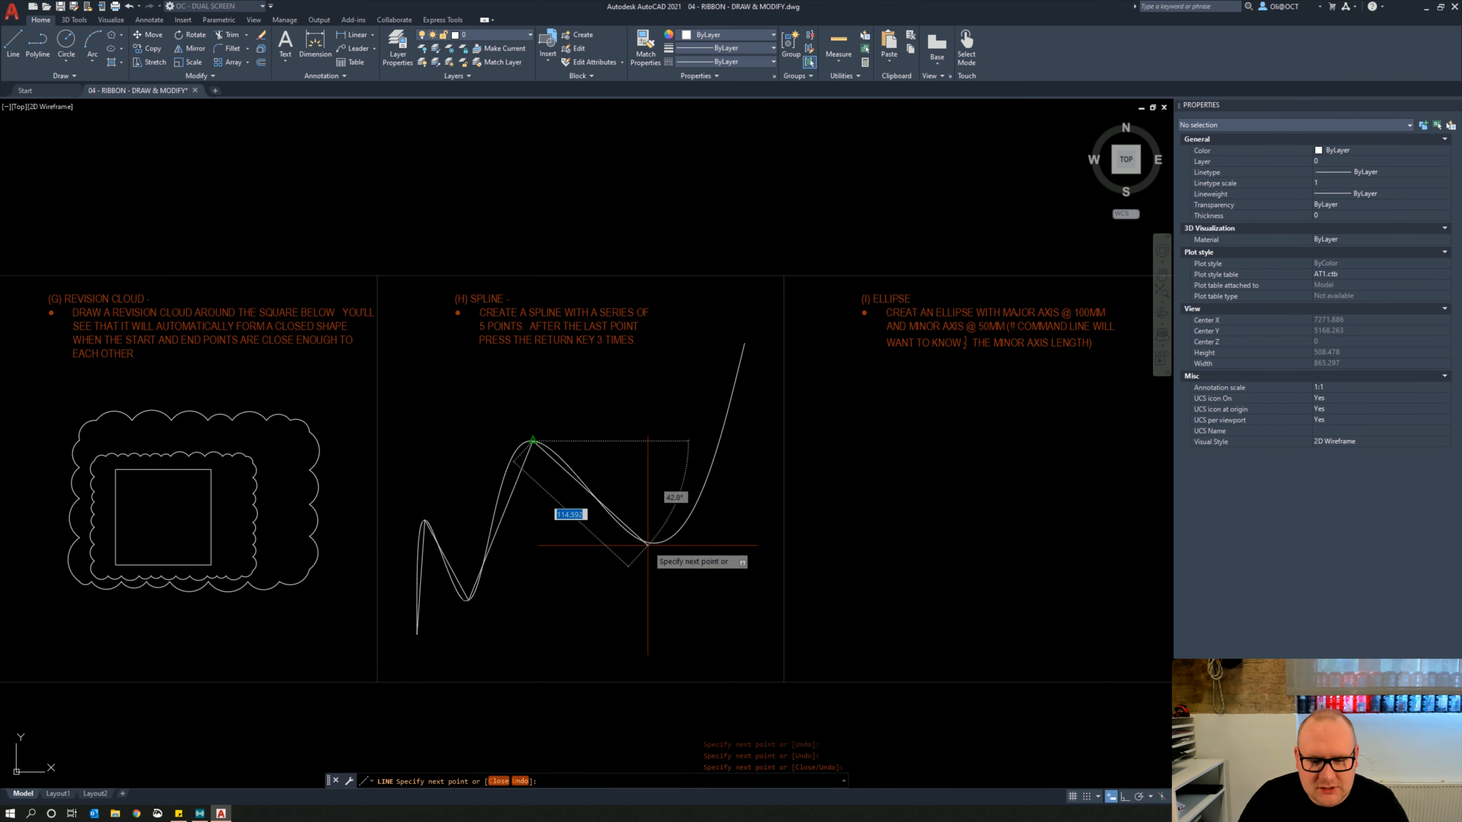
click(744, 343)
key(Escape)
Change the colour of the four straight lines along the spline to Red
click(670, 395)
click(627, 384)
key(Escape)
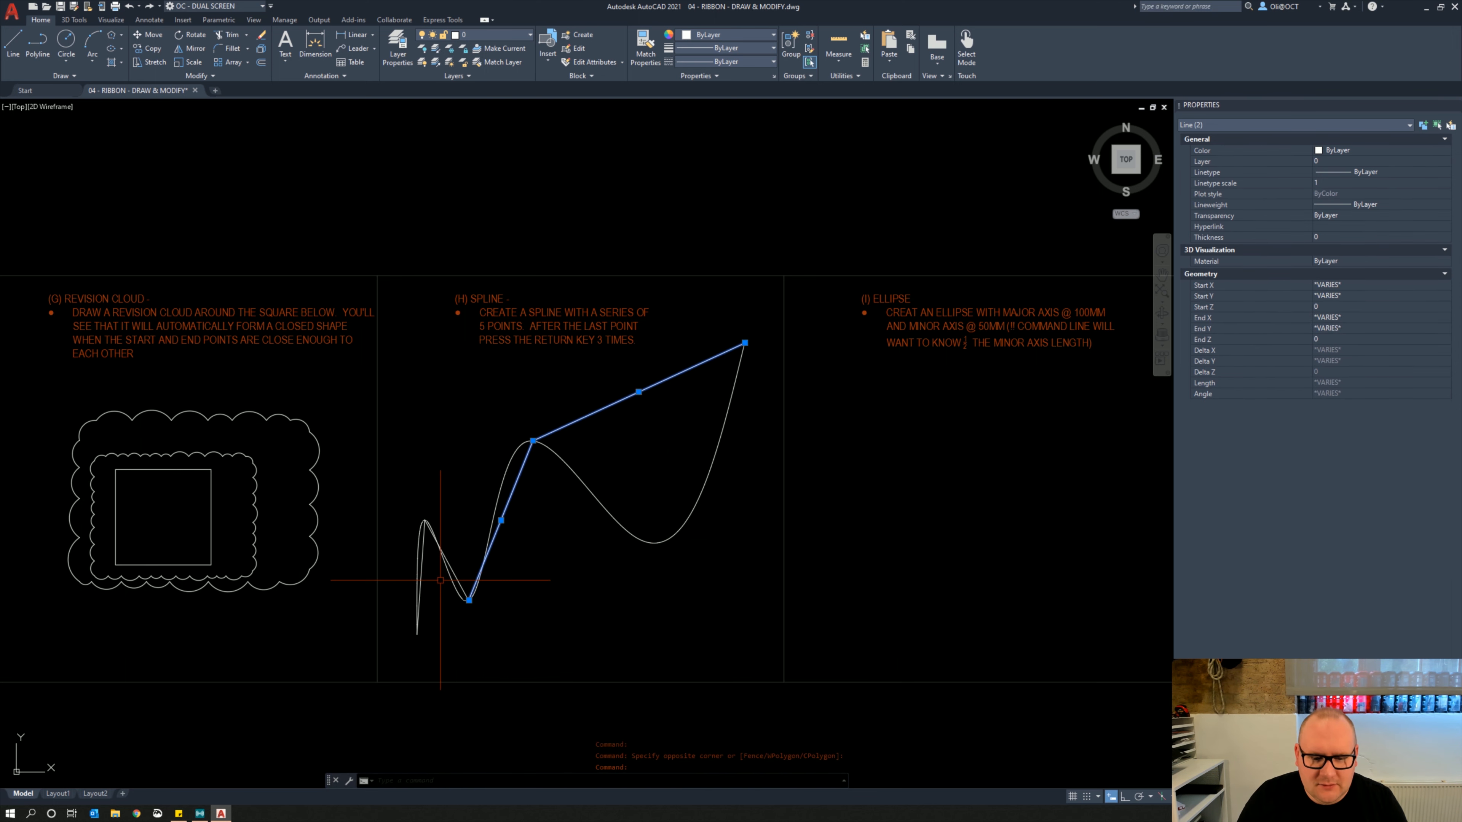
click(421, 575)
click(447, 561)
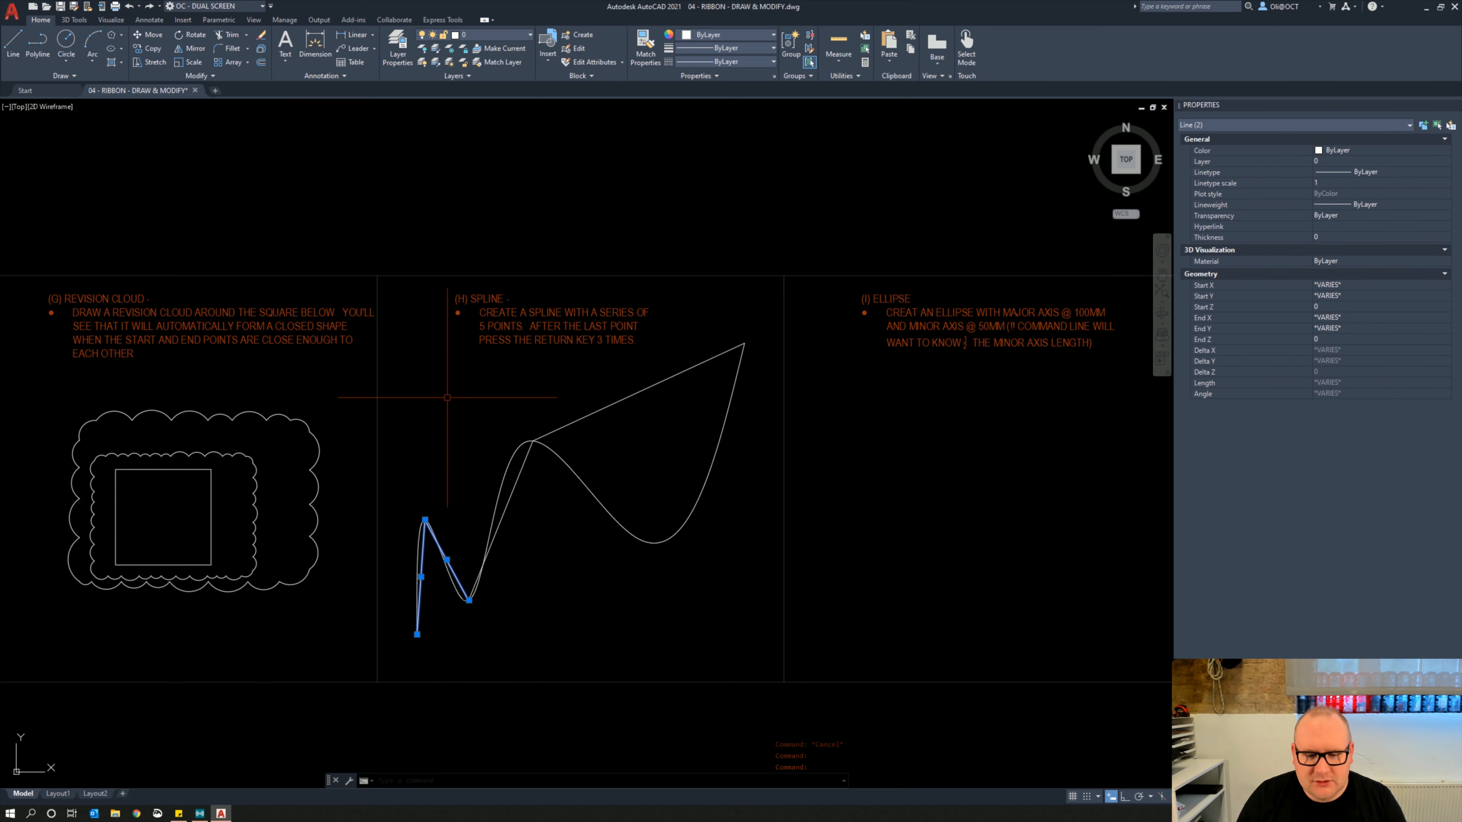
click(572, 446)
click(559, 413)
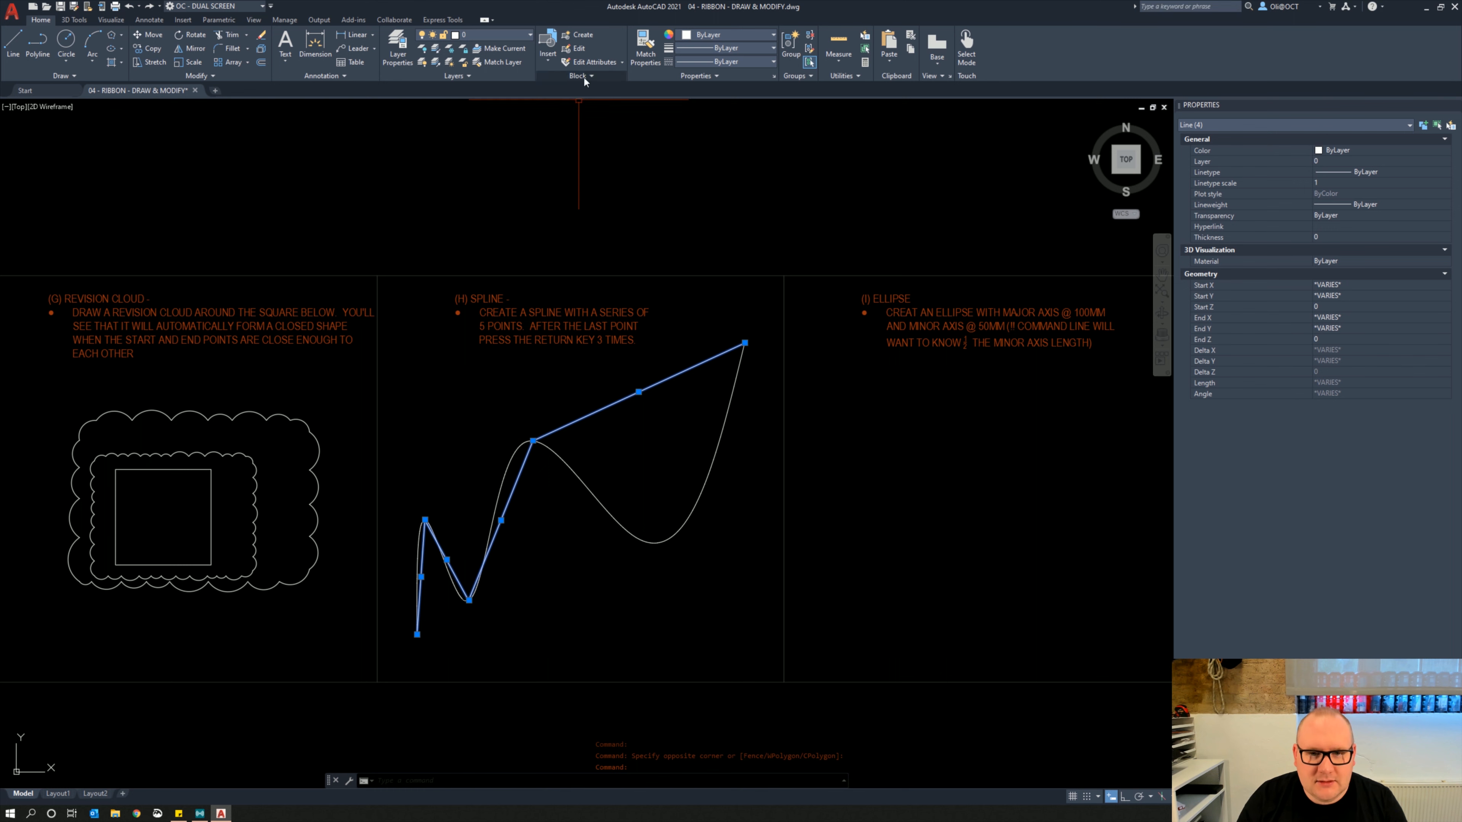
click(692, 34)
click(675, 150)
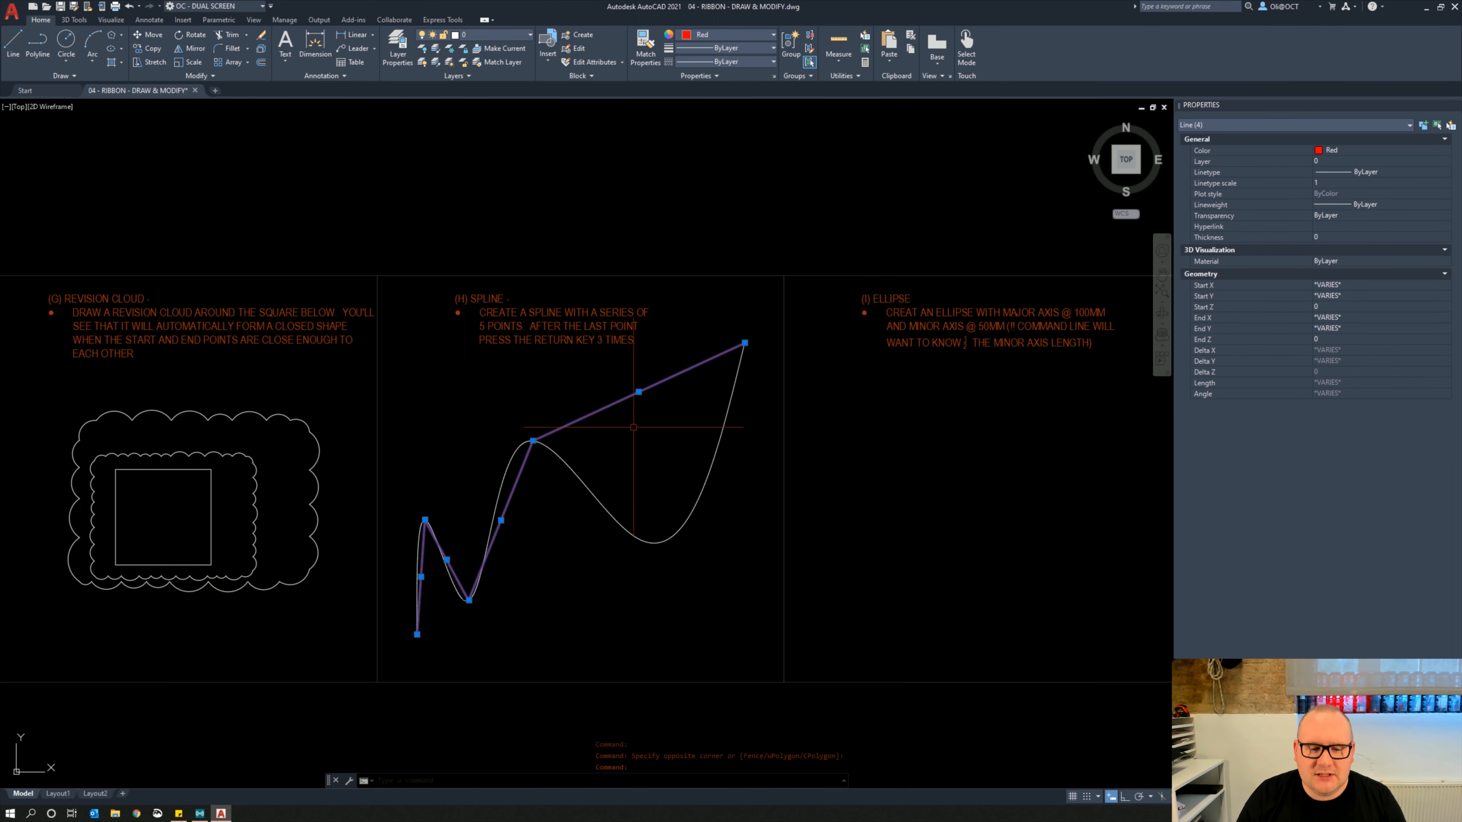
key(Escape)
scroll(495, 561, up, 2)
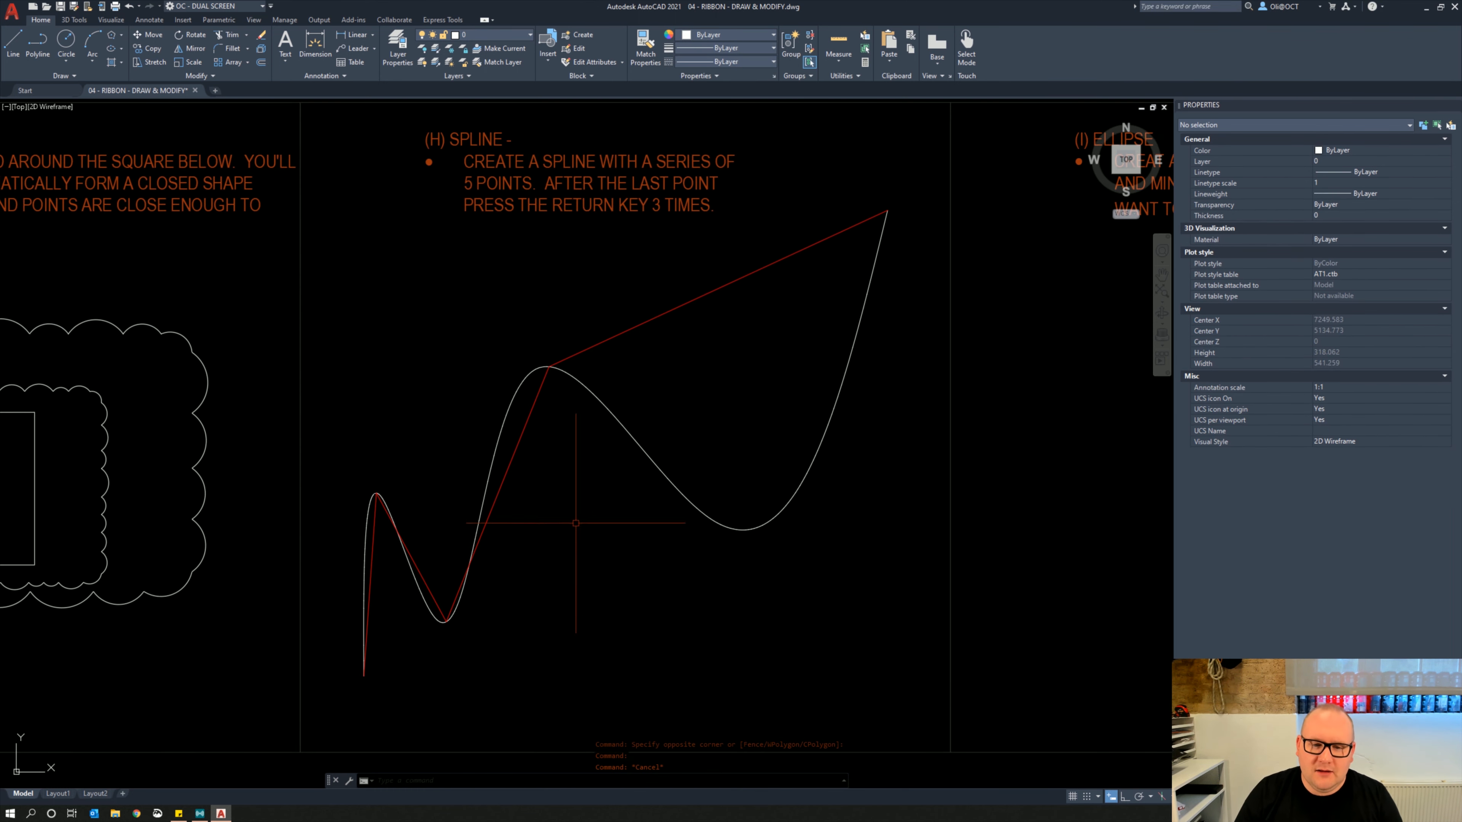
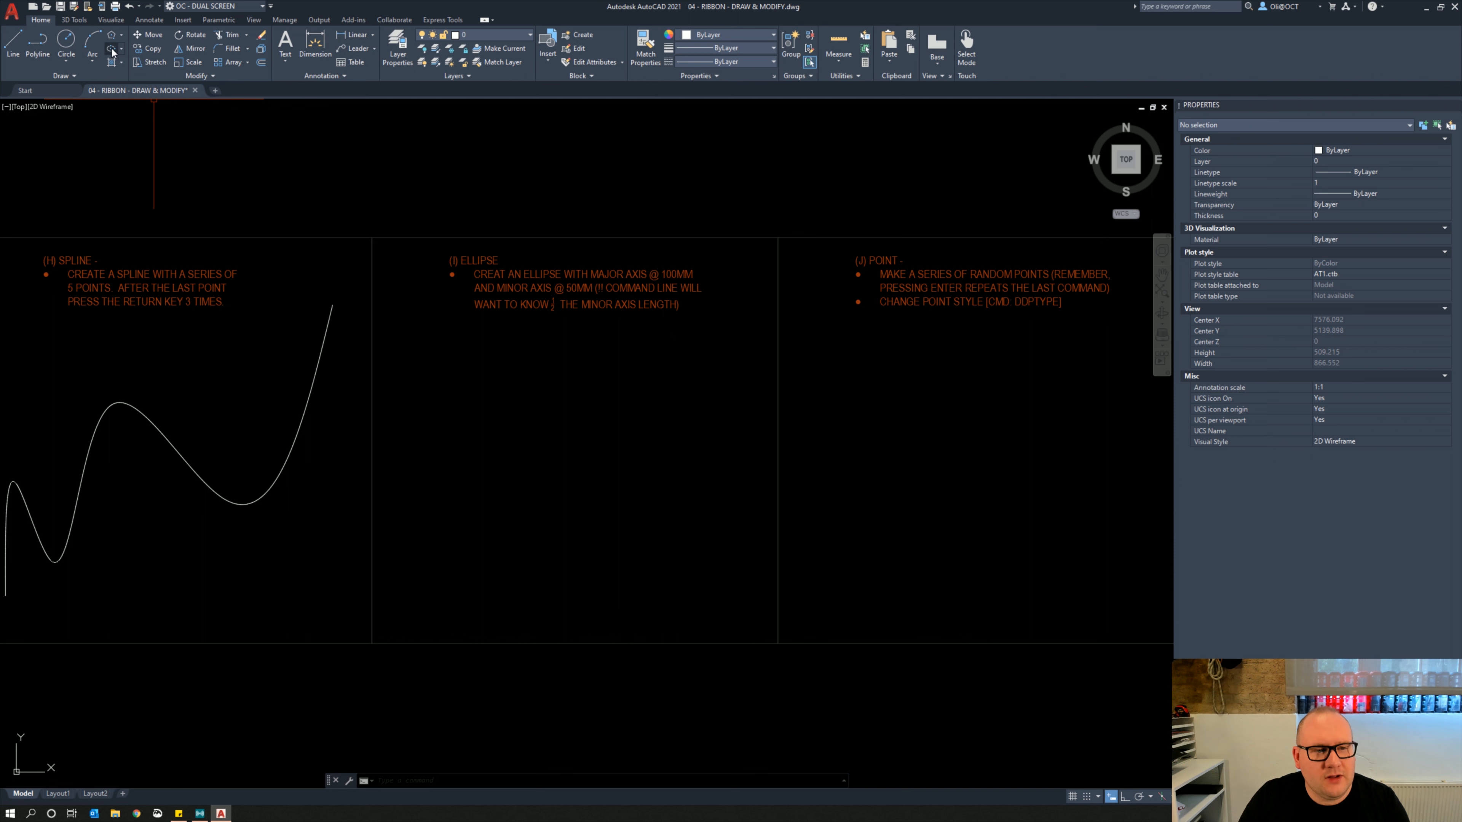
Draw a centre-based ellipse in the (I) cell with Ortho on, 100 along the horizontal axis and 25 to the other axis
click(112, 48)
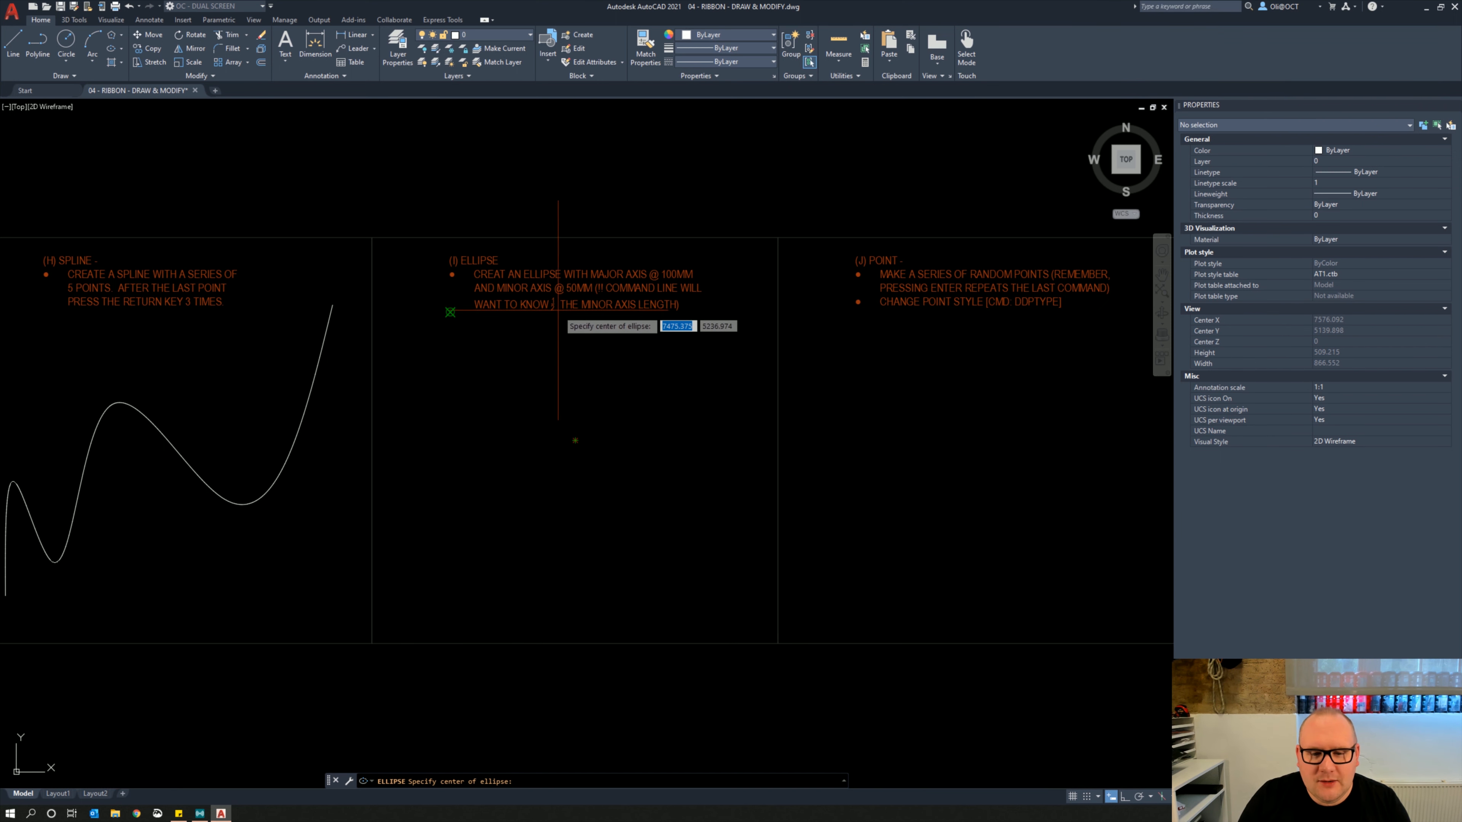
click(575, 441)
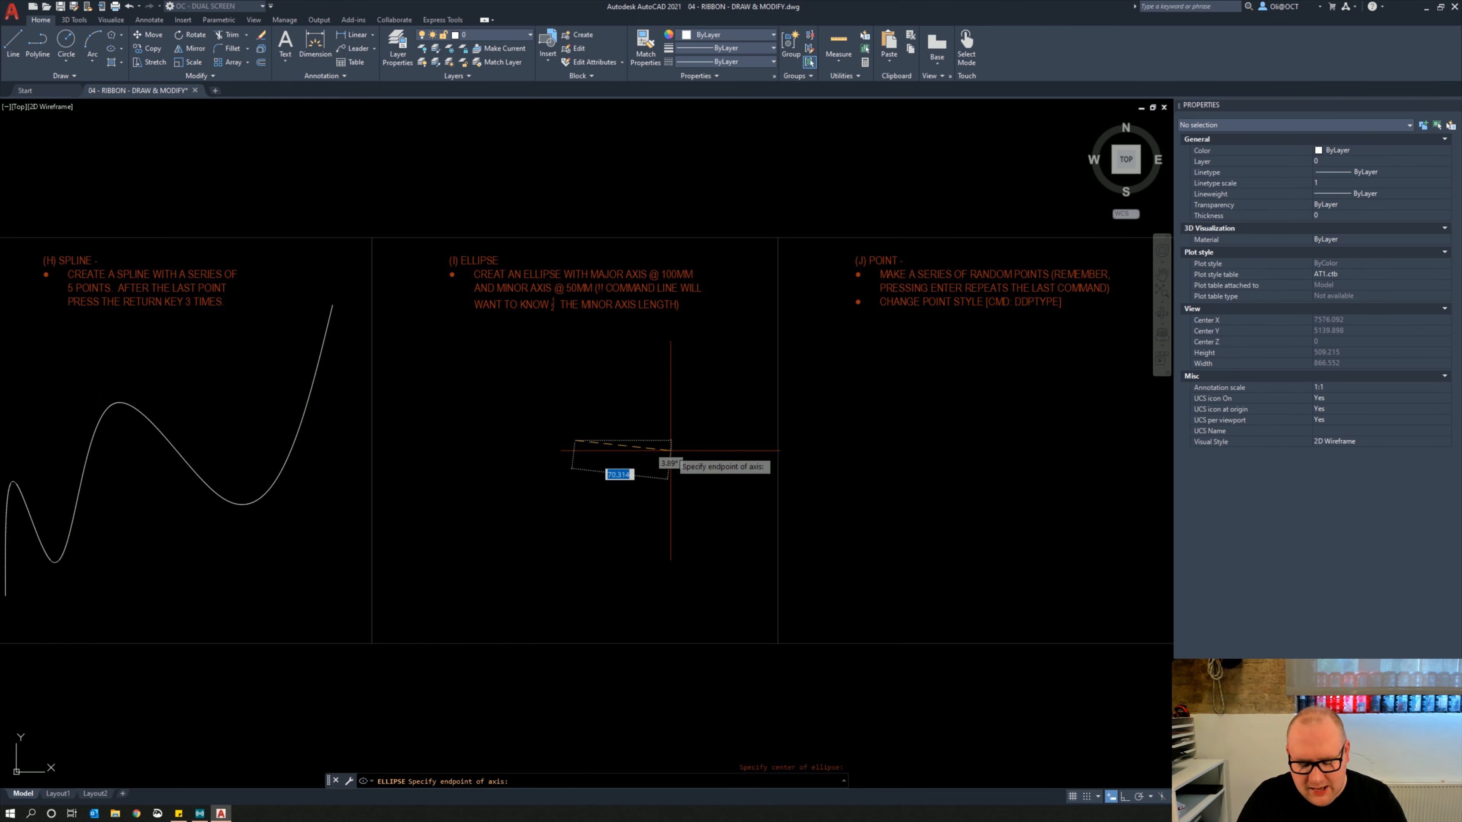
key(F8)
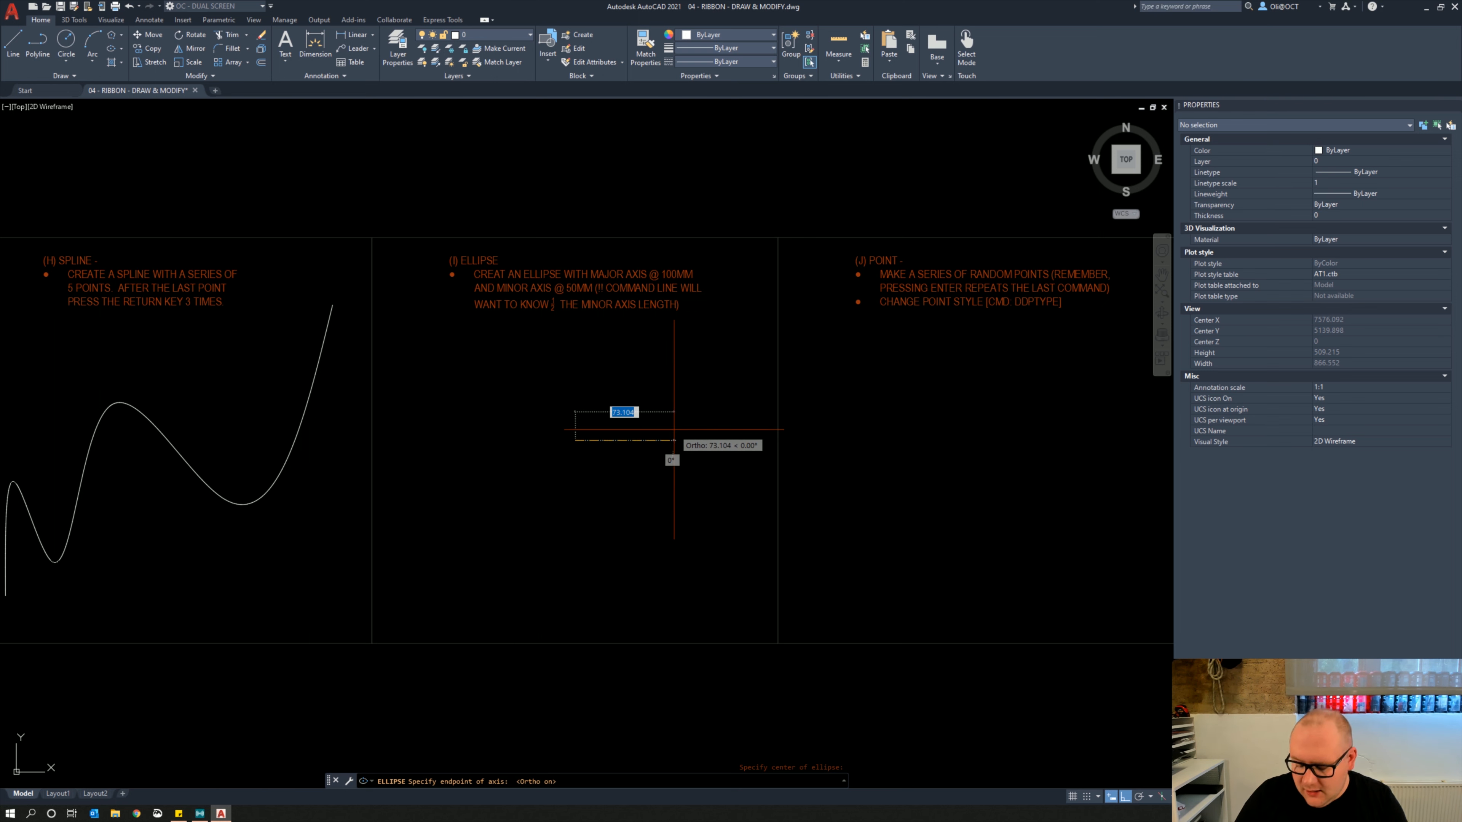
text(100)
key(Return)
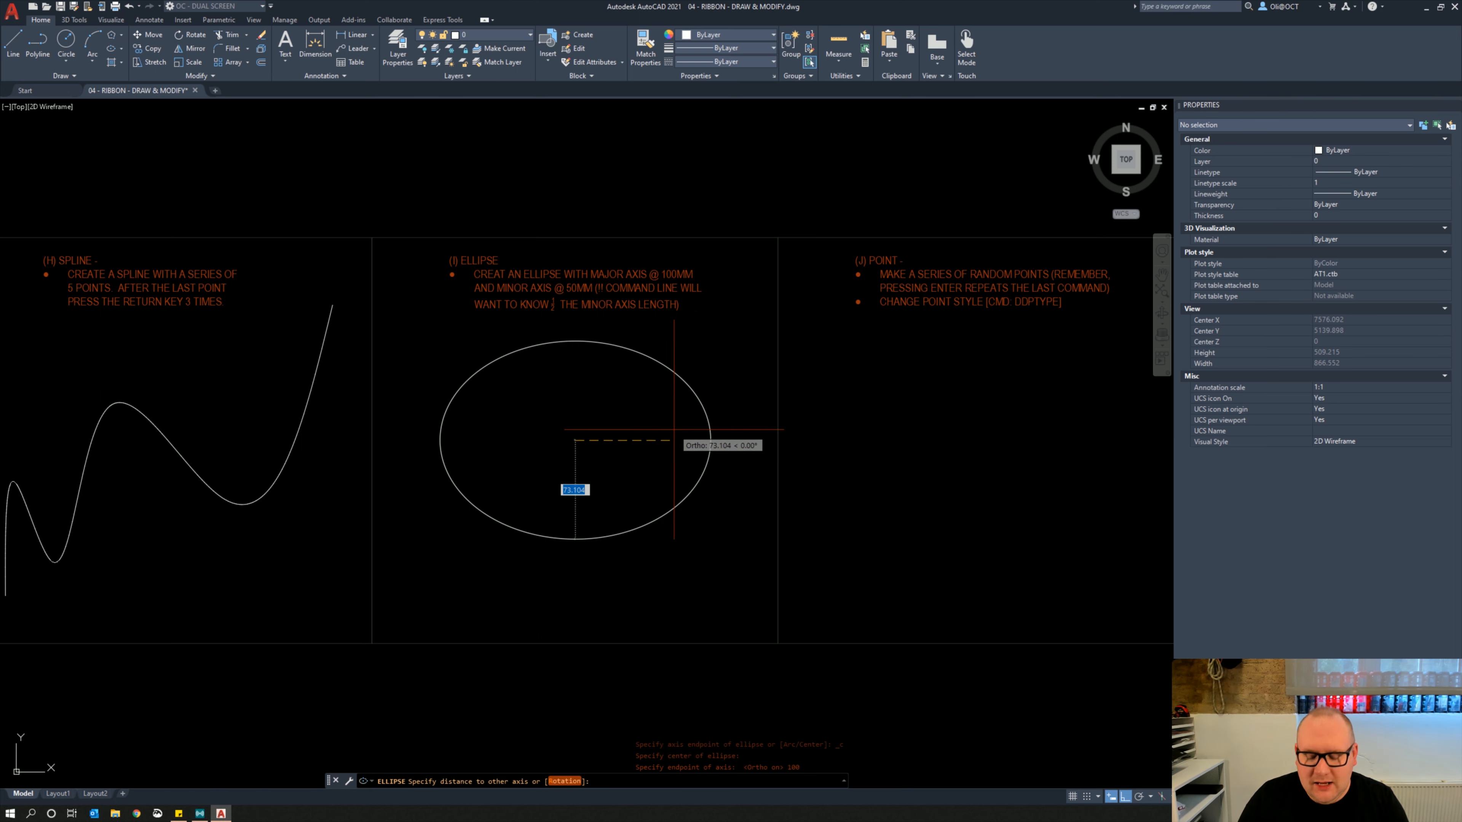
text(25)
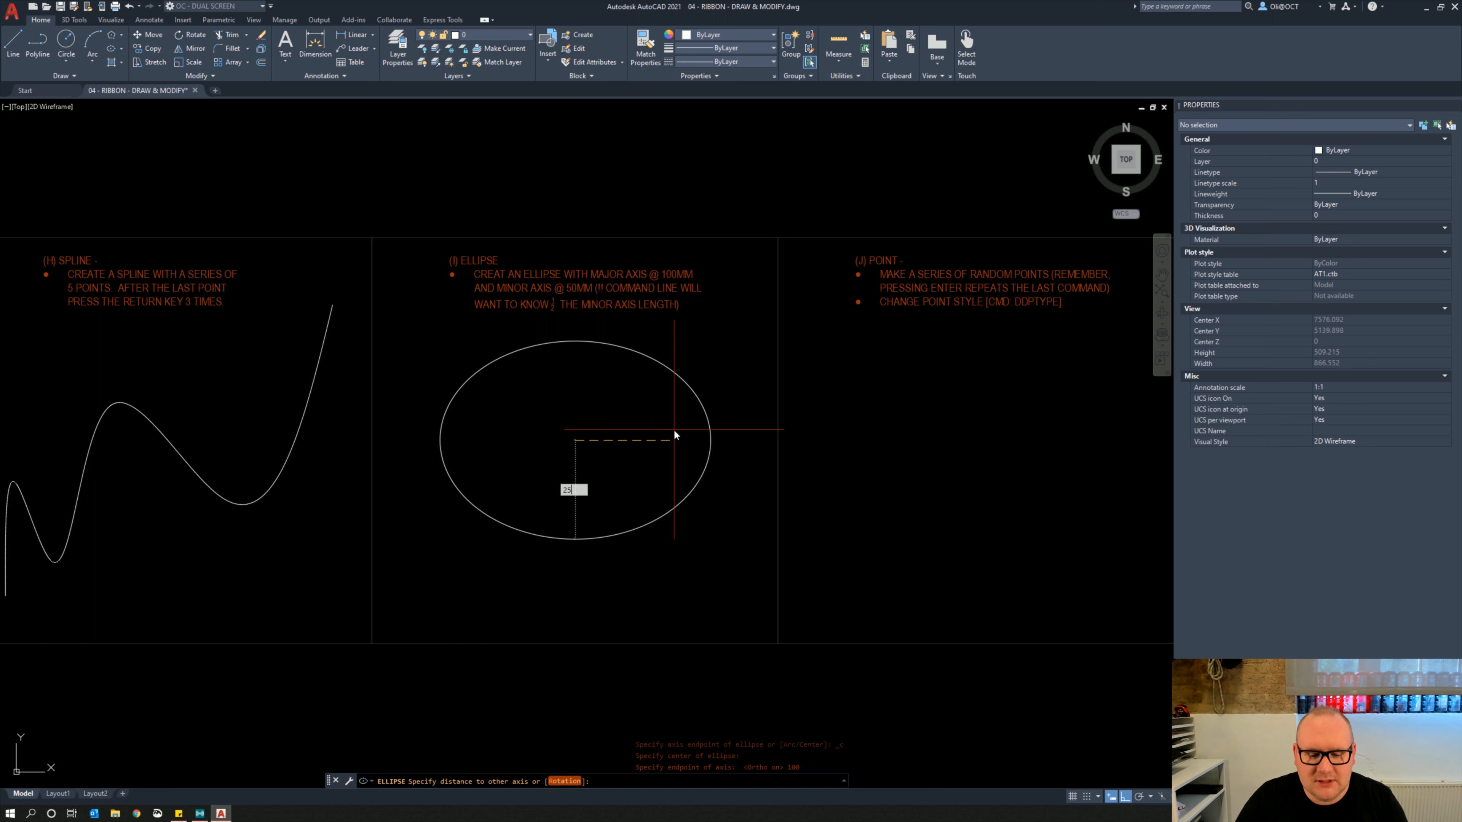
key(Return)
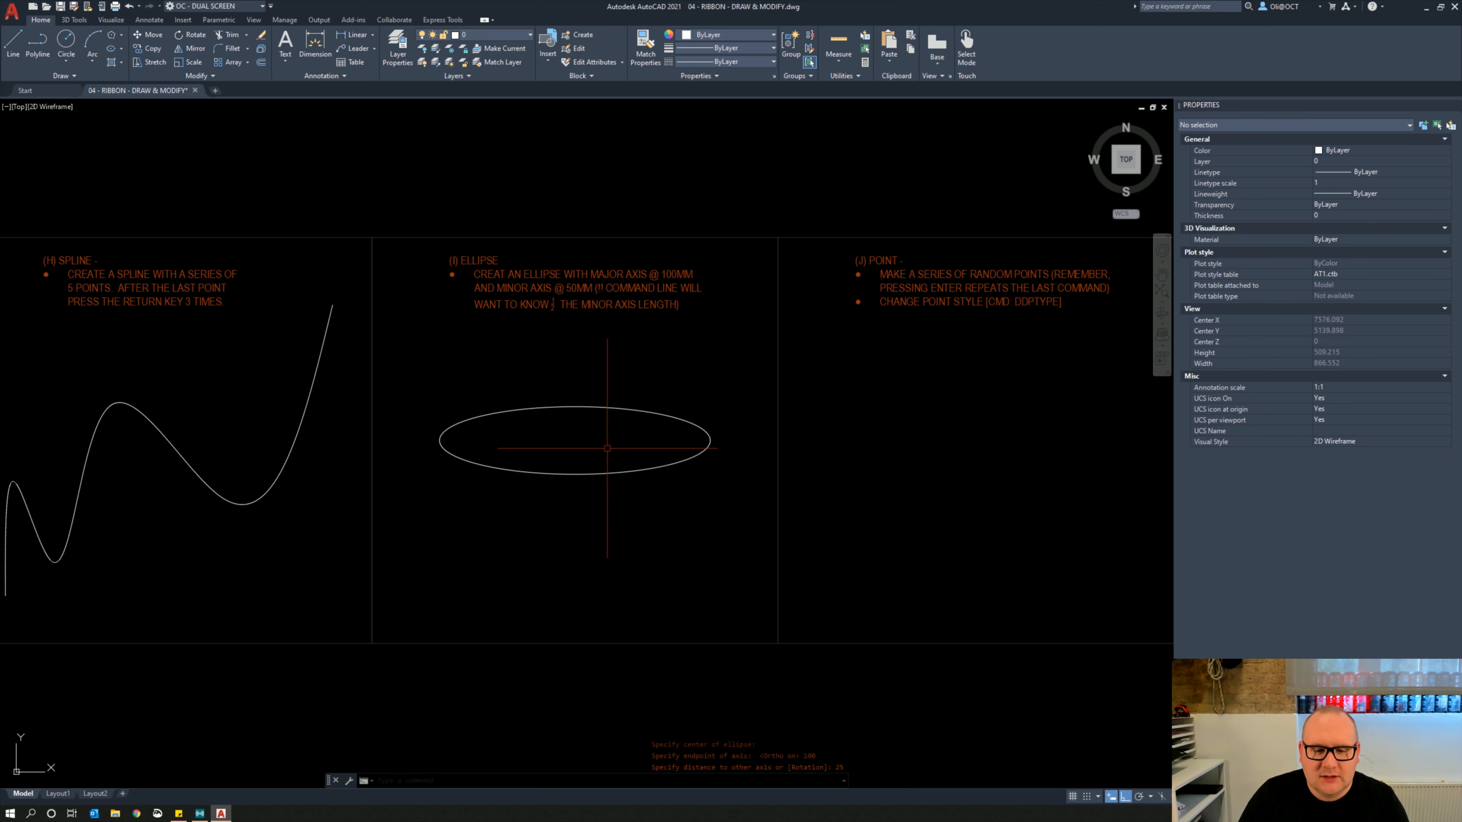
Draw an axis-endpoint ellipse from the first one's centre with axis length 100 and other-axis distance 500, and delete both ellipses
key(Return)
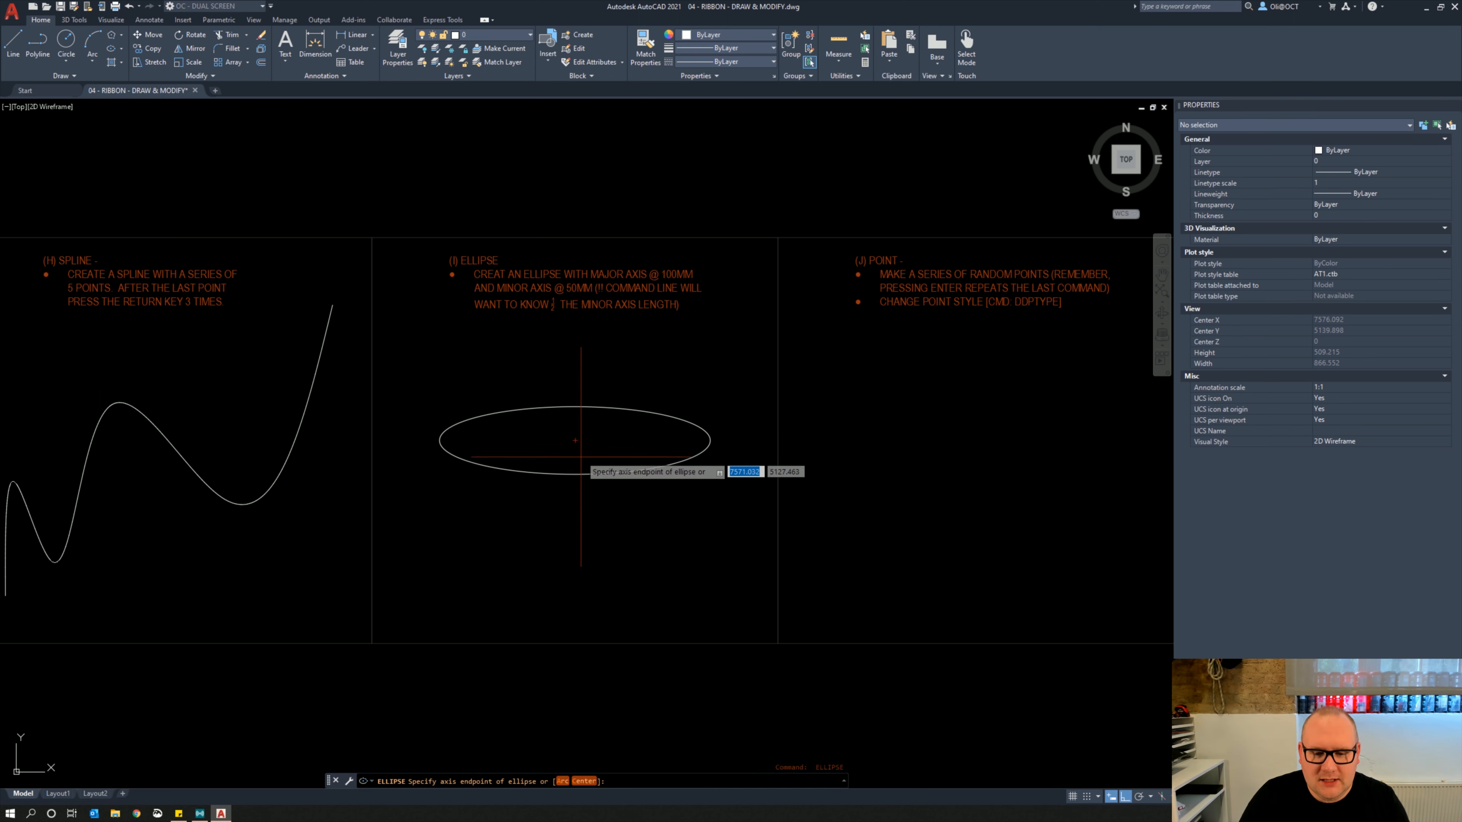
click(582, 444)
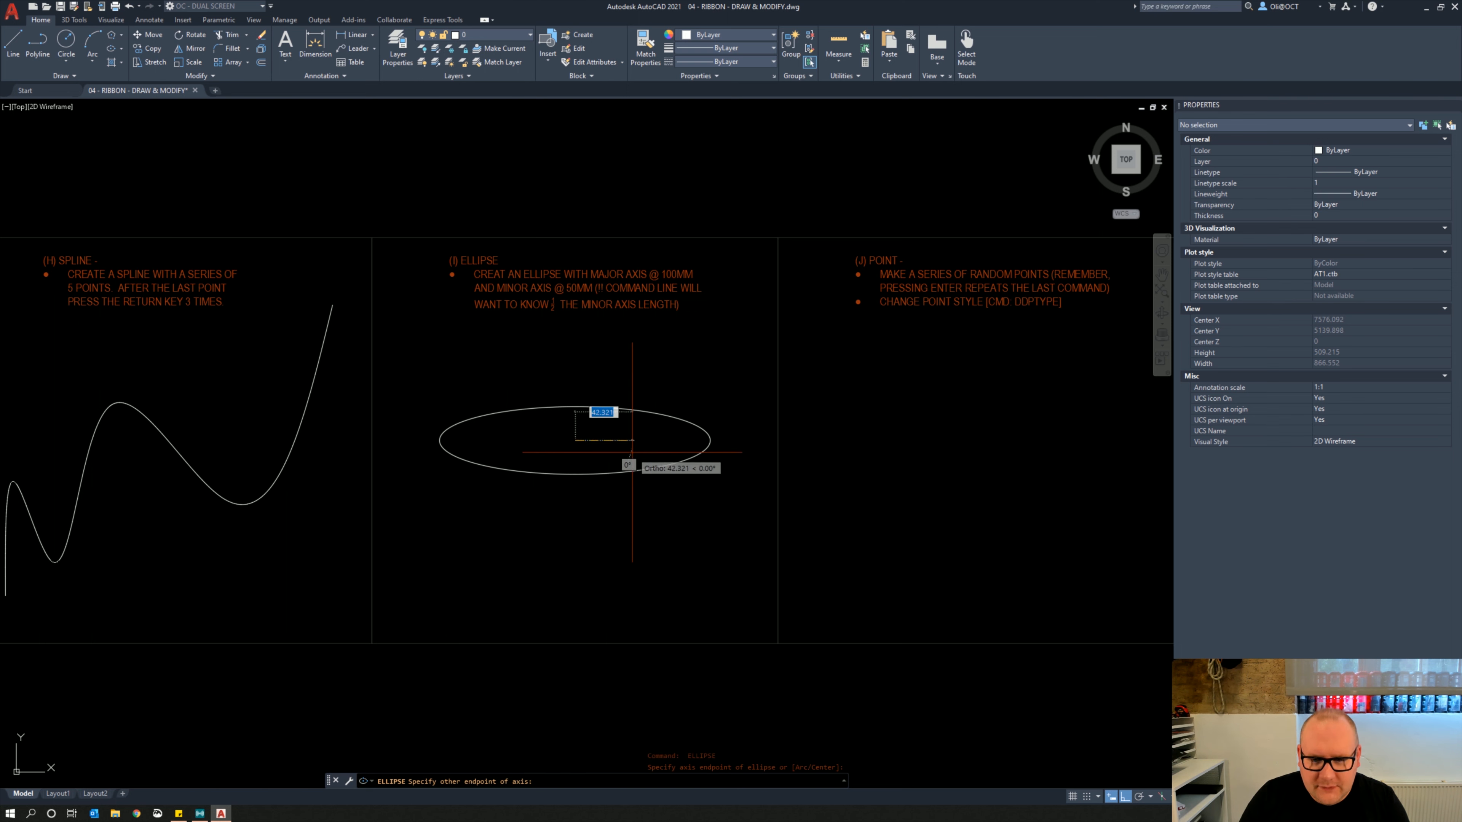
text(100)
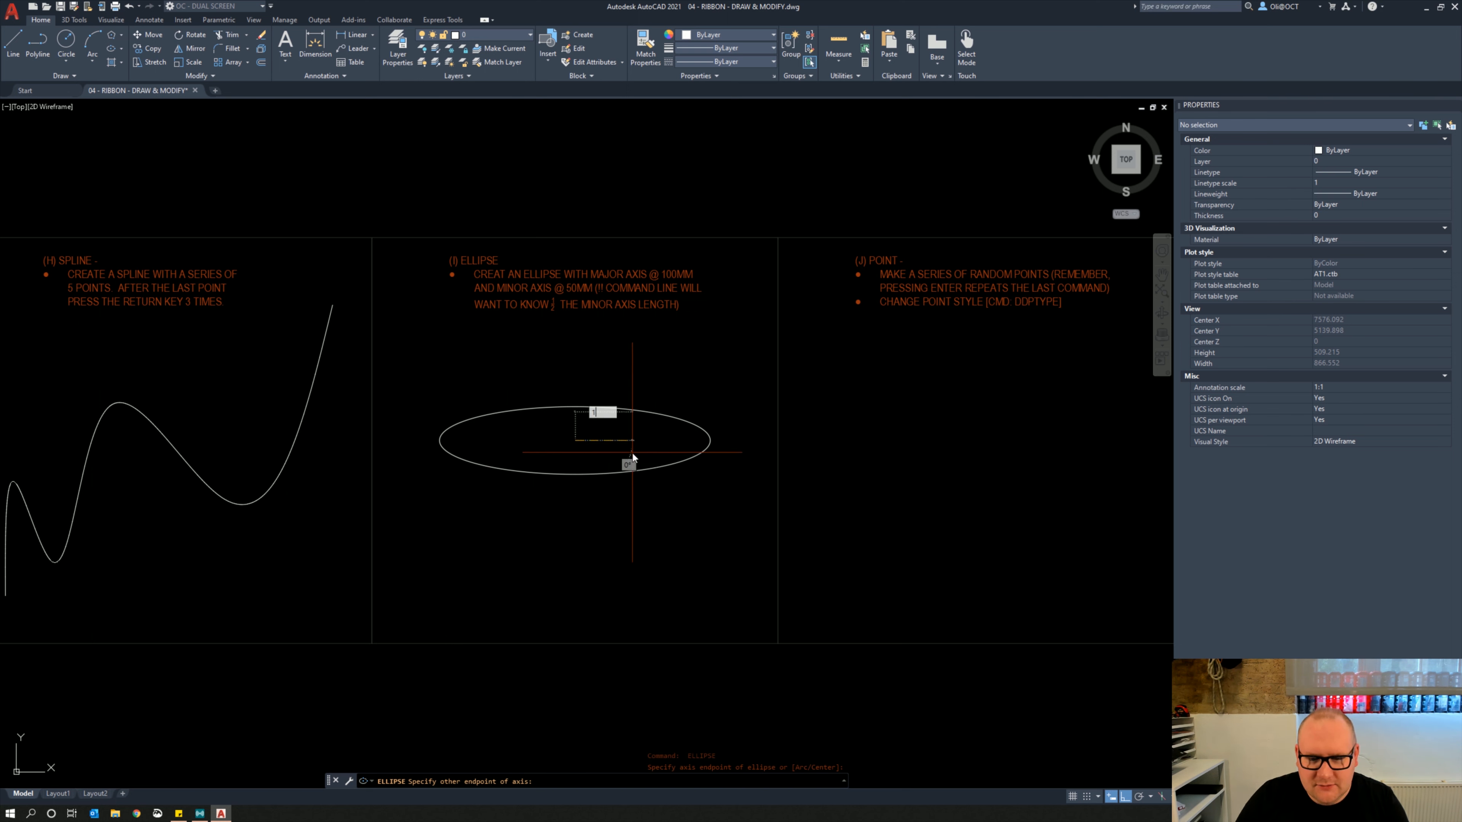
key(Return)
text(500)
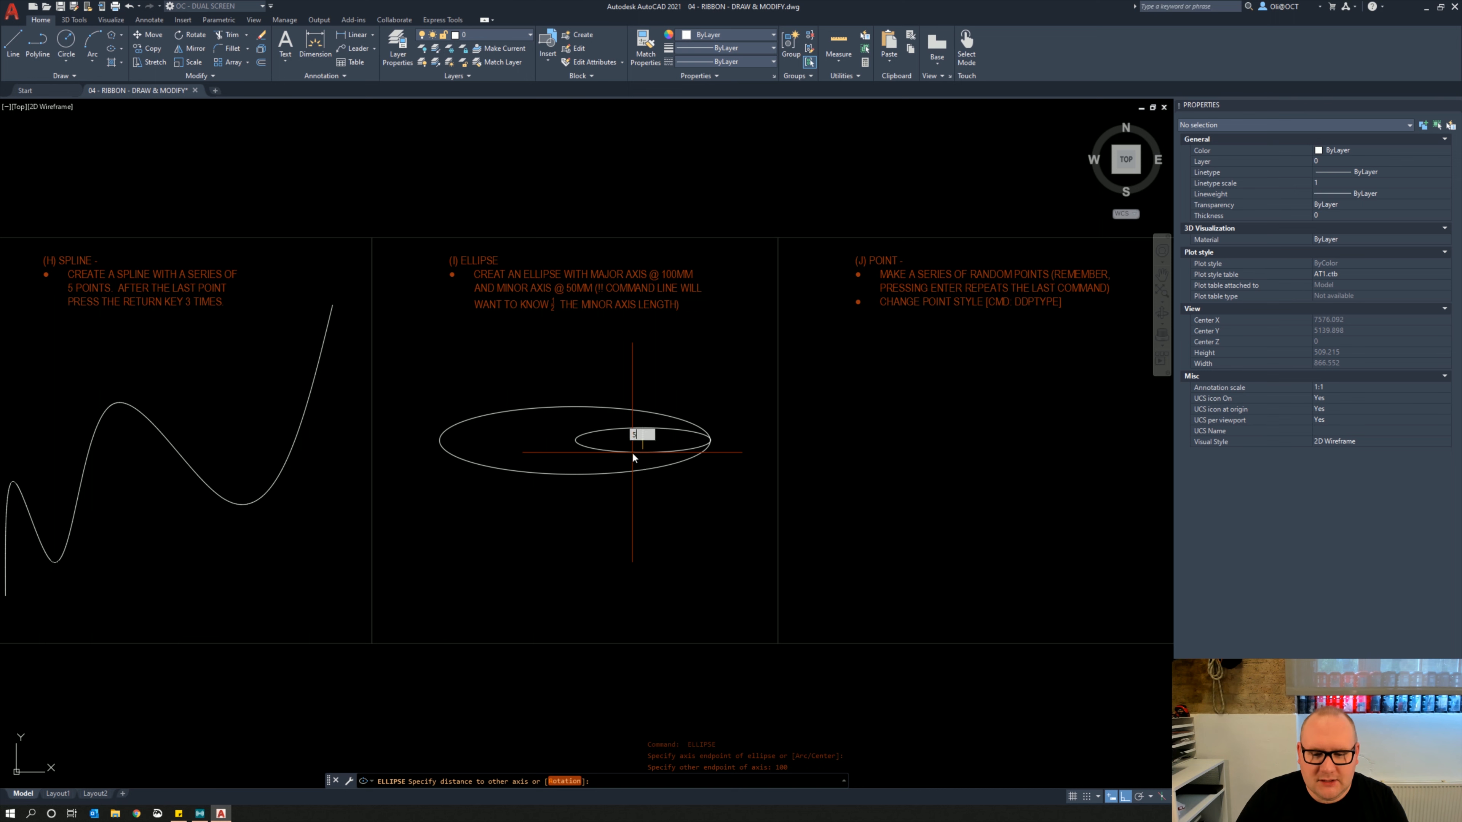
key(Return)
scroll(665, 514, down, 2)
click(666, 514)
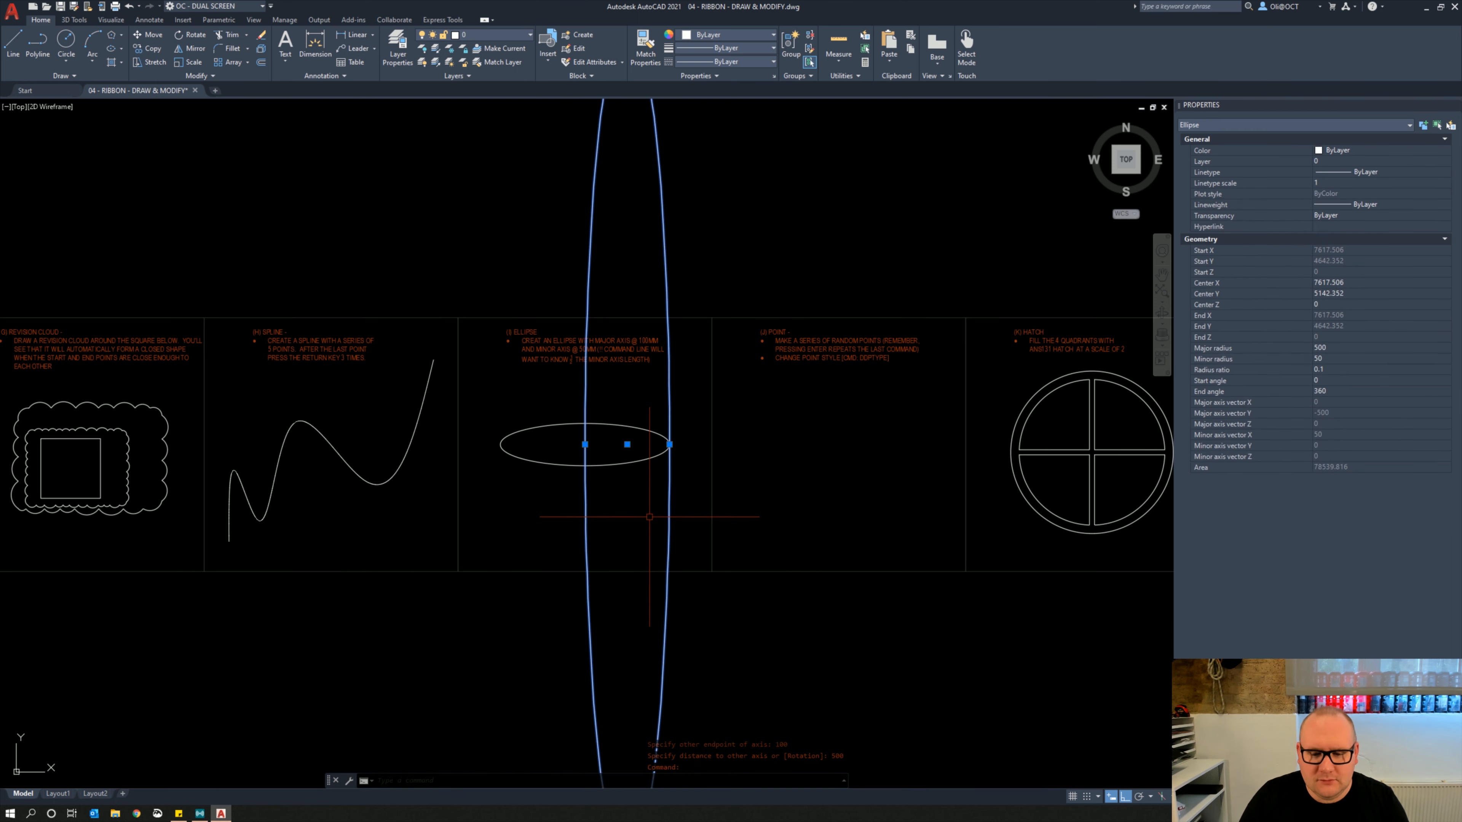
key(Delete)
click(586, 464)
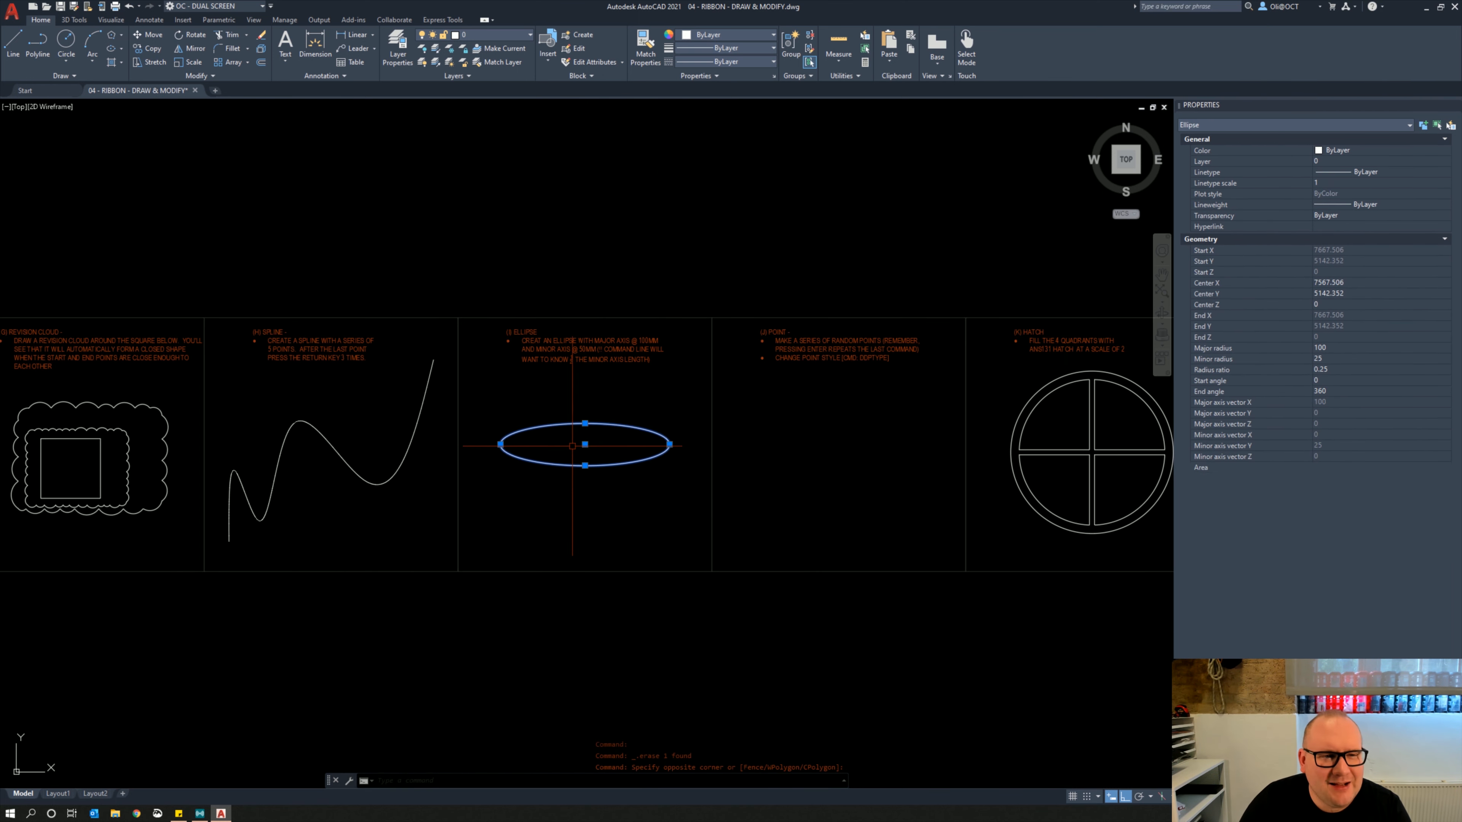
key(Delete)
Redraw the centre-based ellipse in the middle of the (I) cell, 100 along the horizontal axis and 25 to the other axis
click(111, 49)
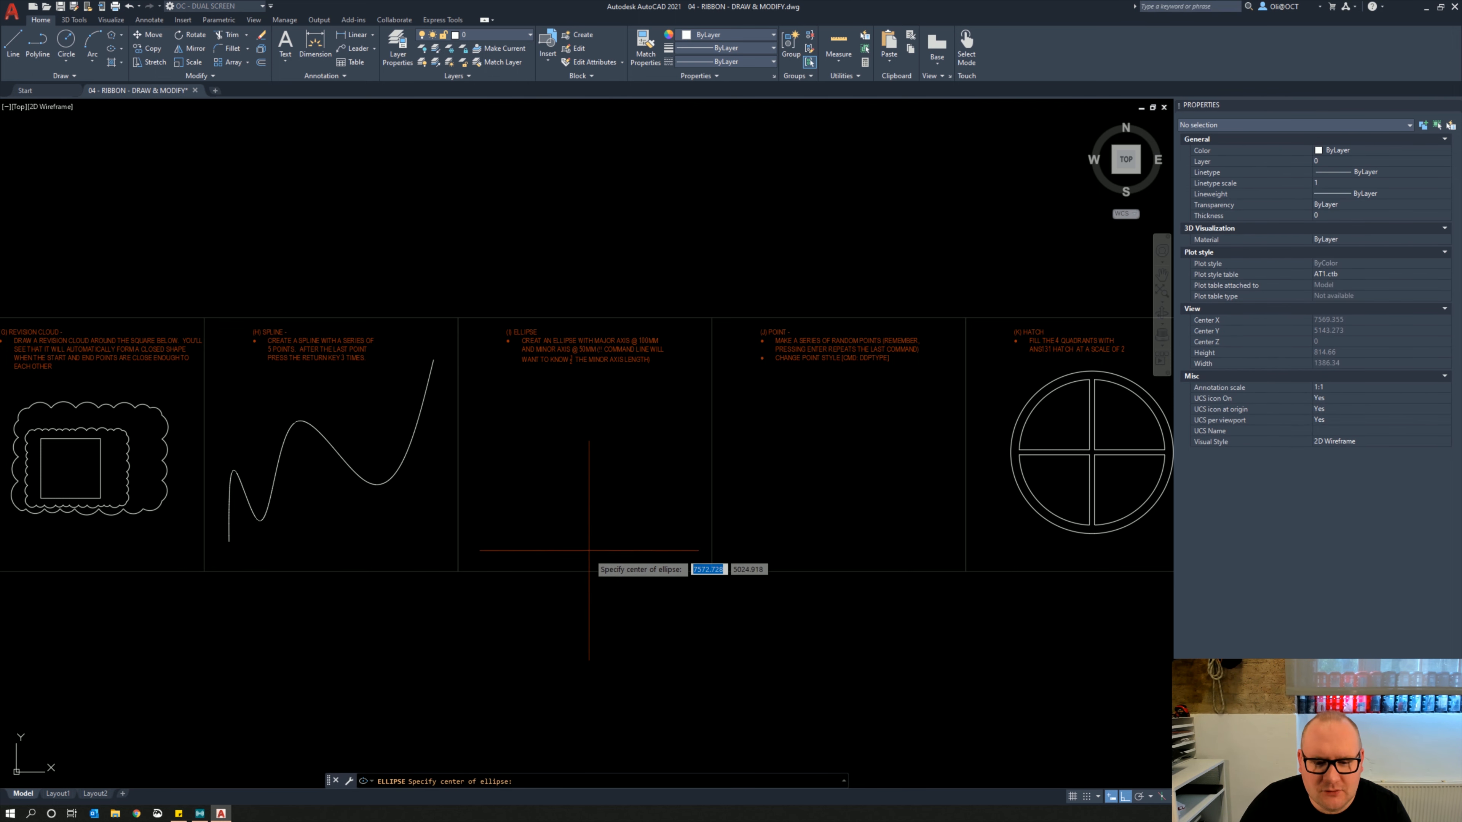
click(586, 444)
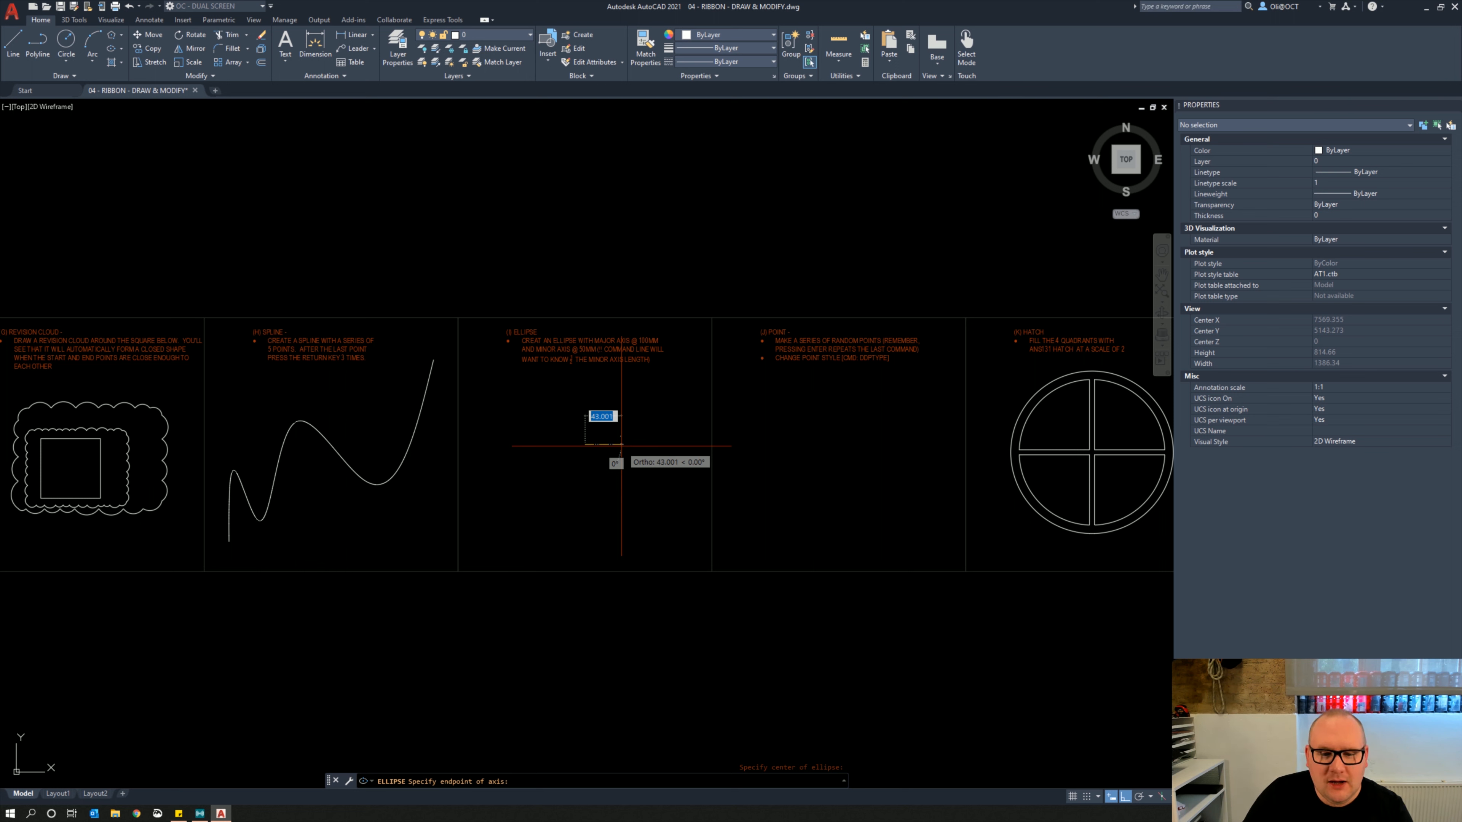
text(100)
key(Return)
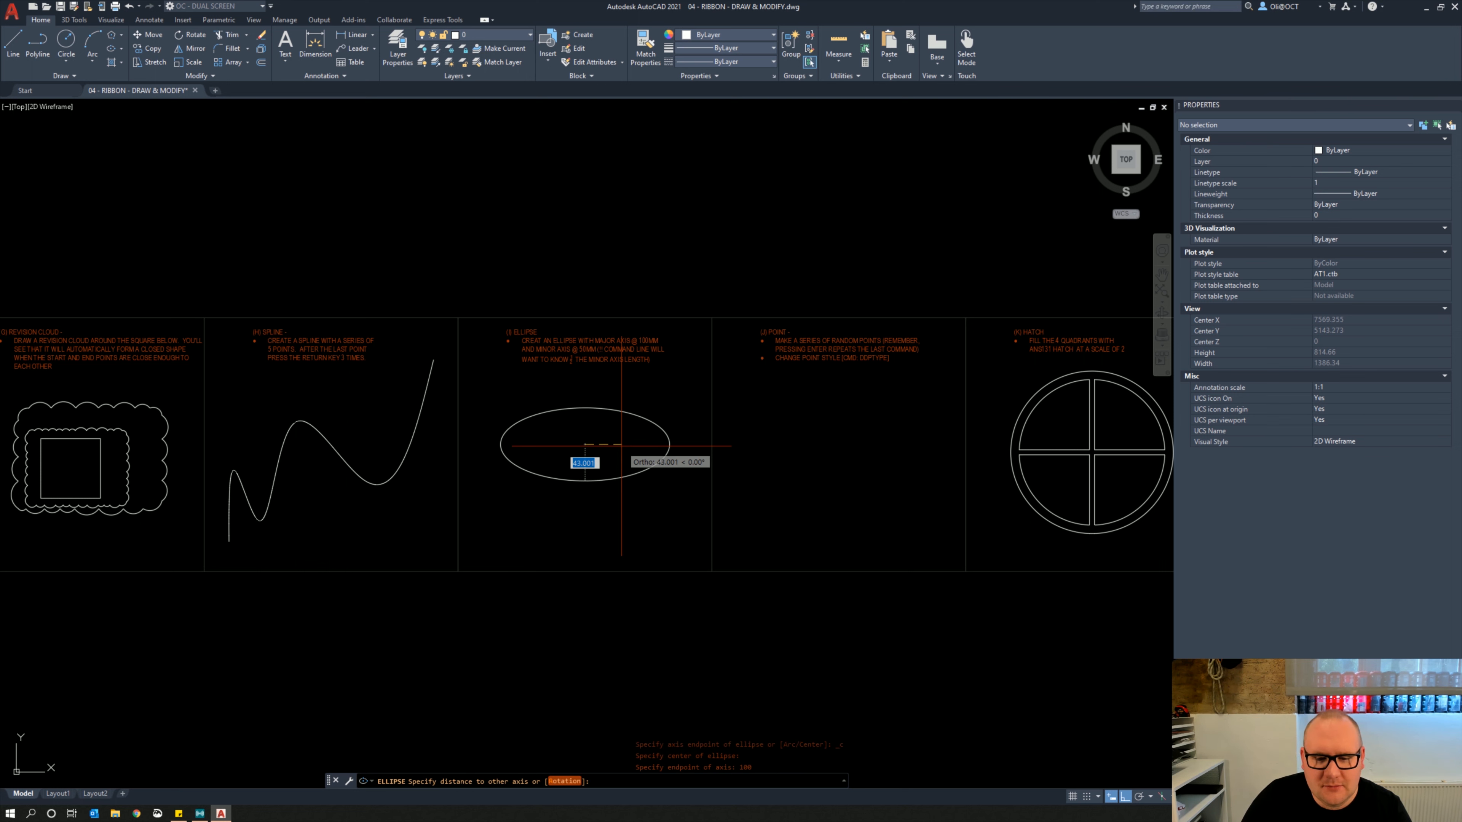
text(25)
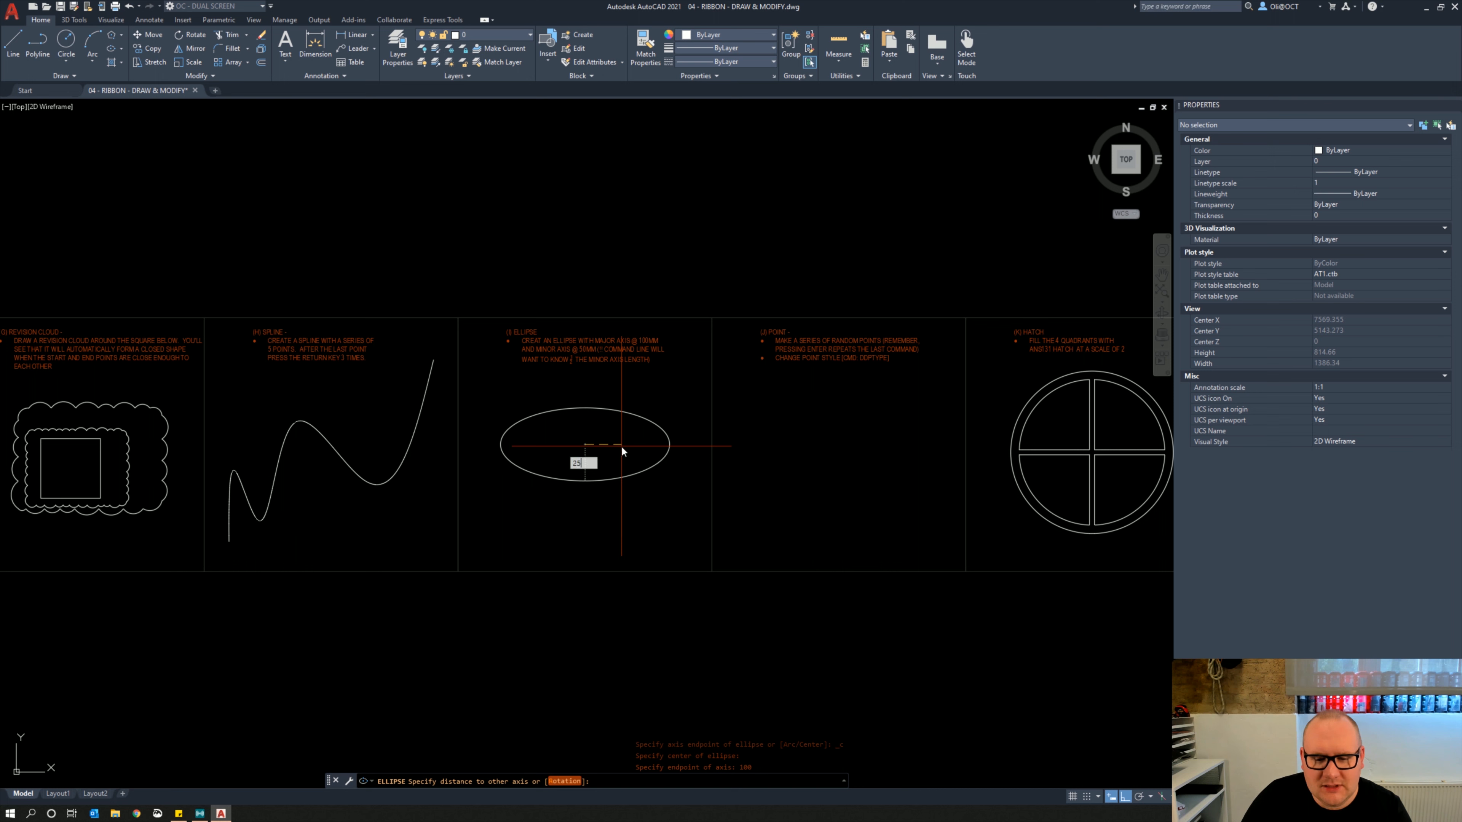
key(Return)
Draw a second ellipse from the first one's centre as axis endpoint, with horizontal axis length 100 and other-axis distance 50
key(Return)
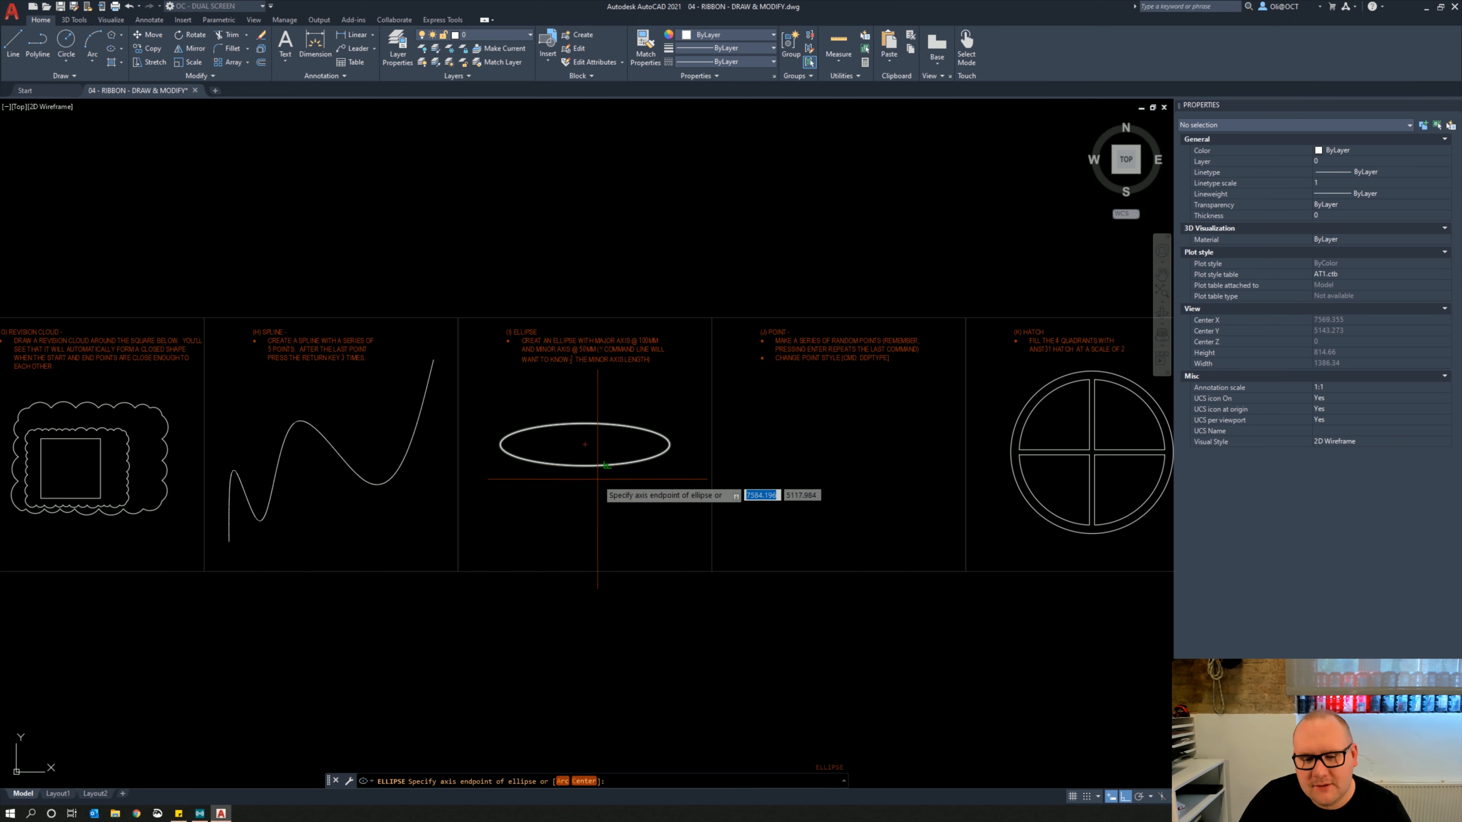
click(584, 444)
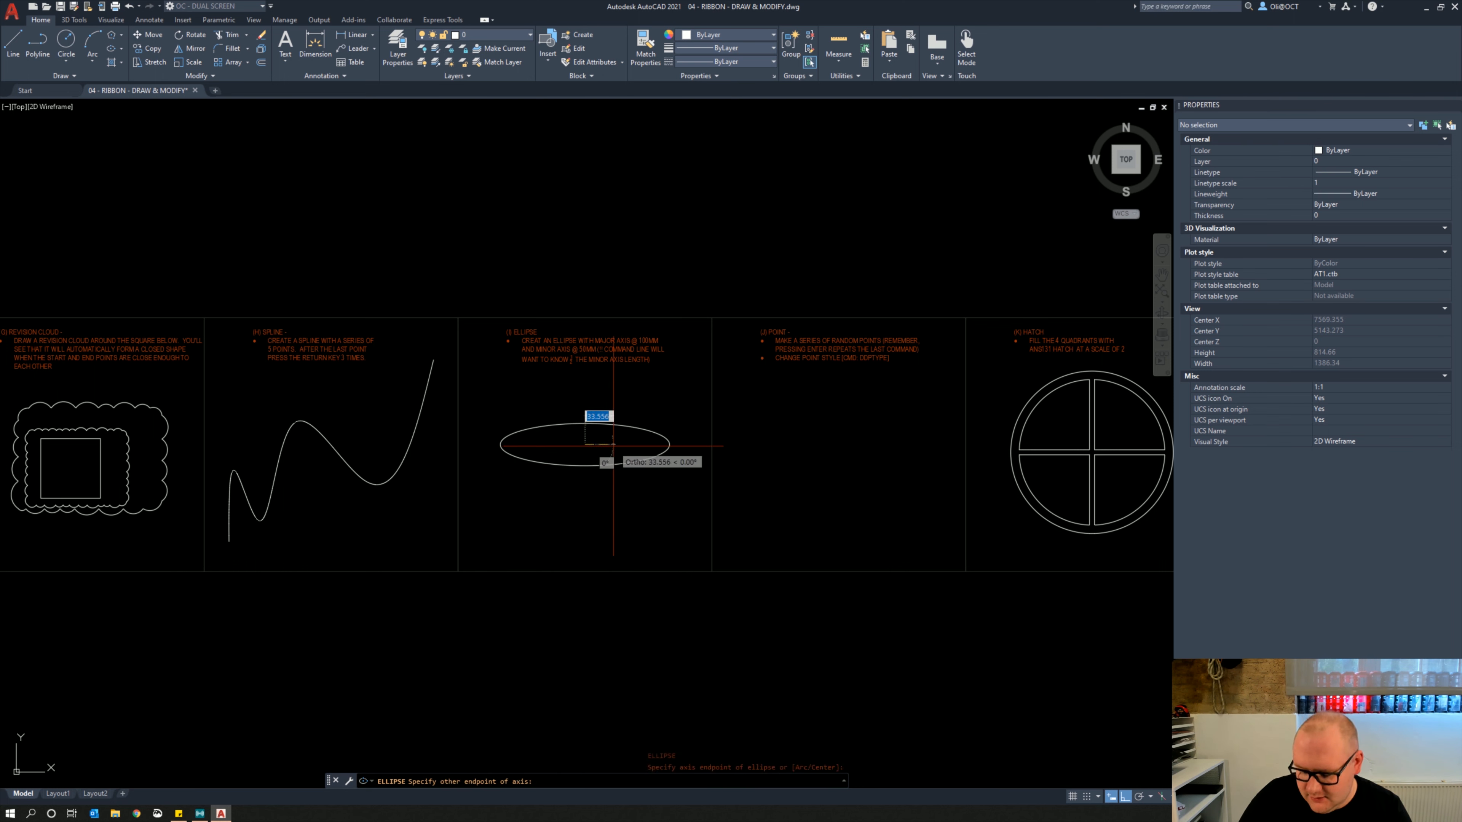
text(1000)
key(Return)
text(50)
key(Return)
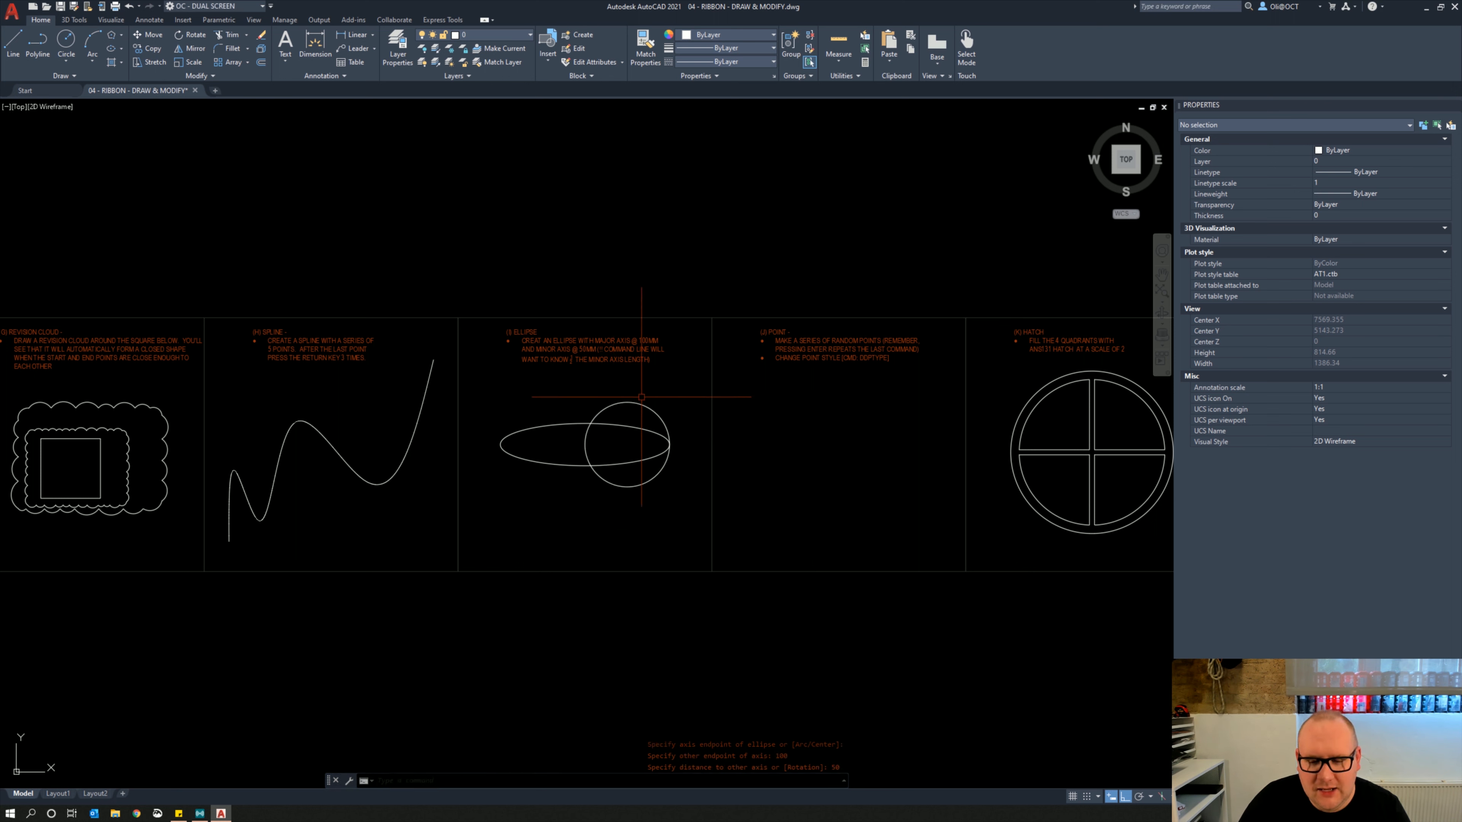
Move the circular second ellipse straight down, clear of the first ellipse, and delete it
click(627, 402)
right_click(611, 427)
click(648, 510)
click(662, 506)
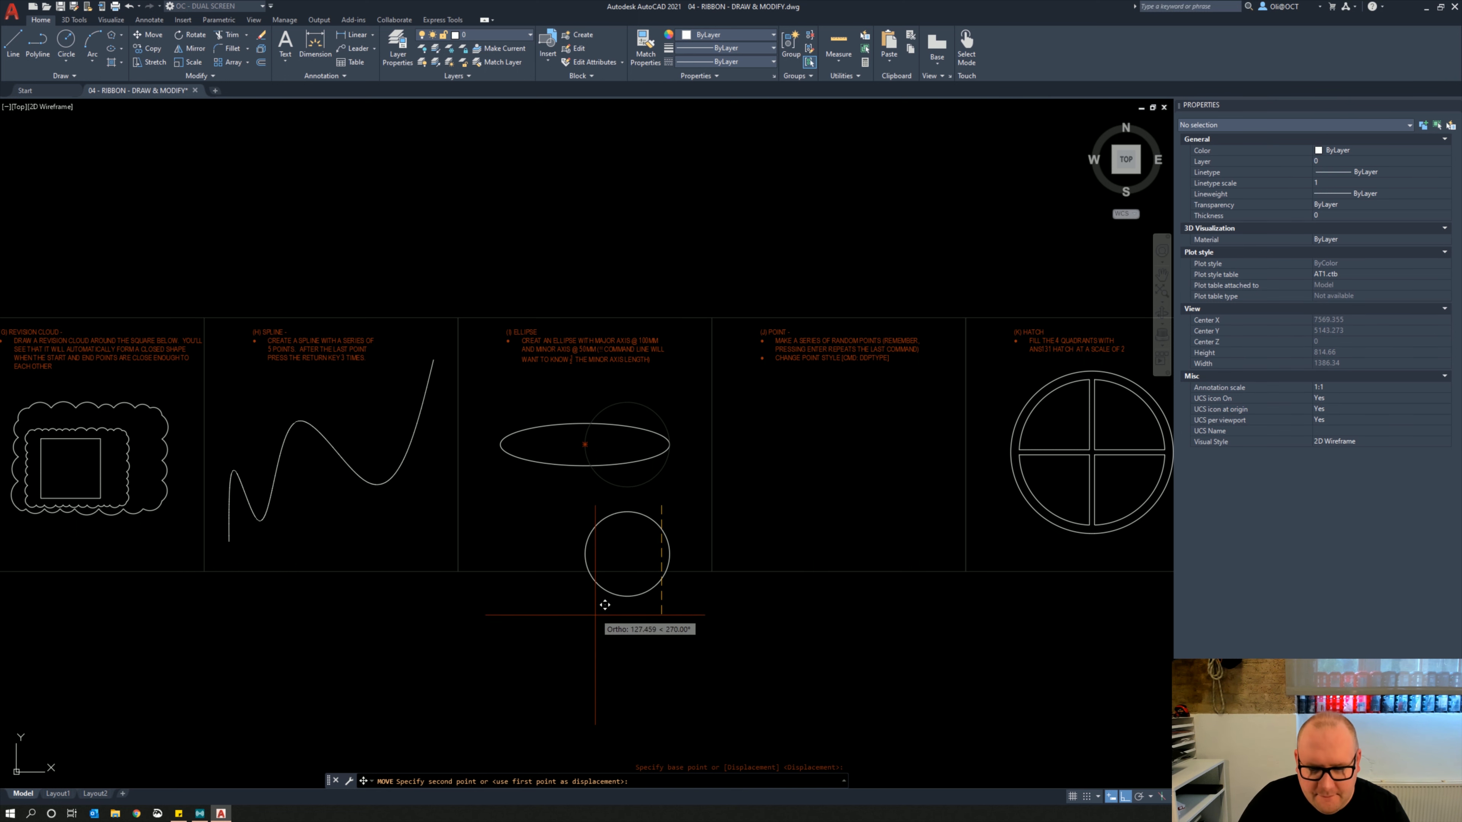
click(647, 584)
click(666, 555)
click(628, 564)
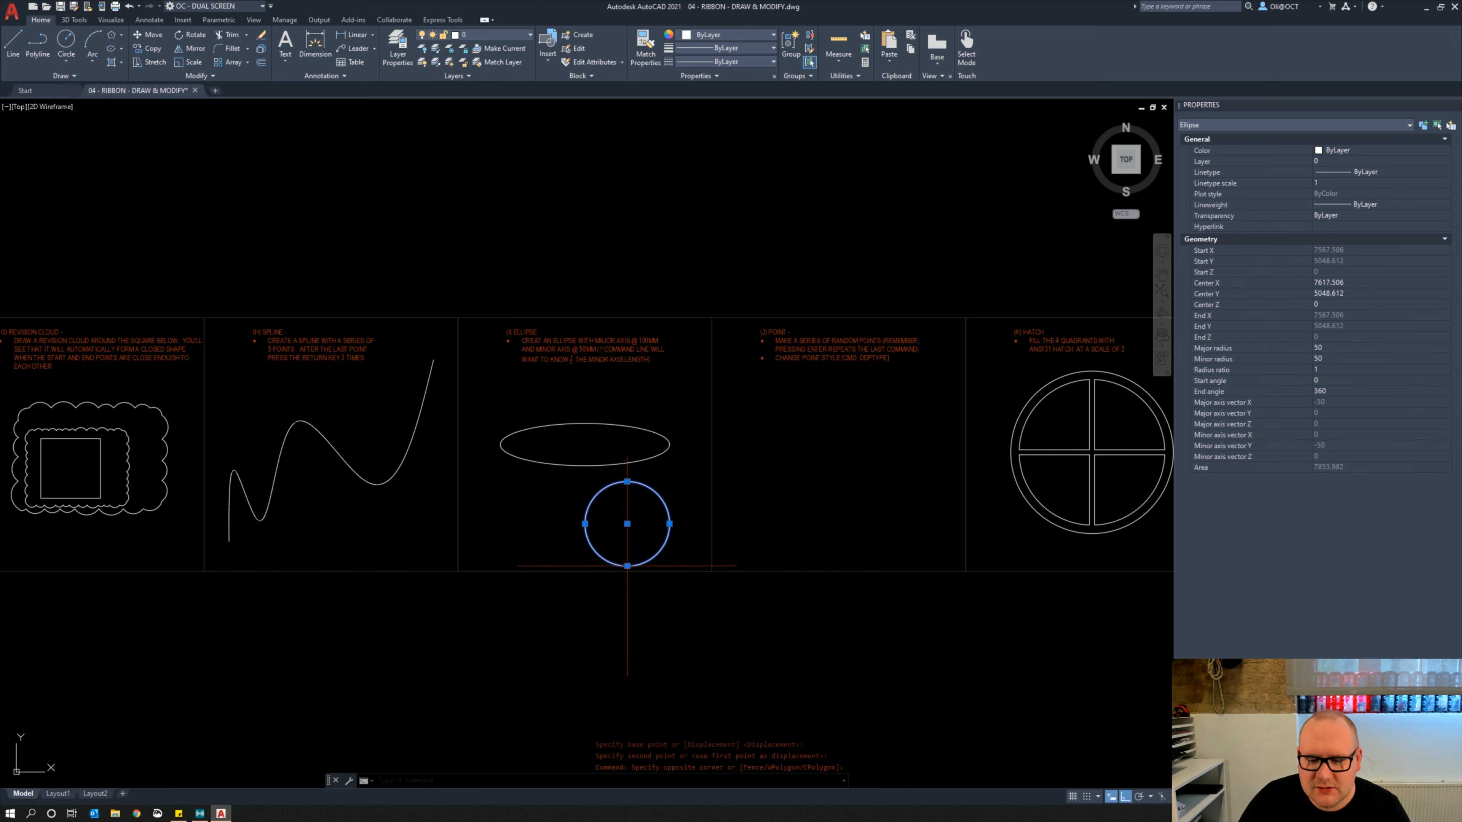
key(Delete)
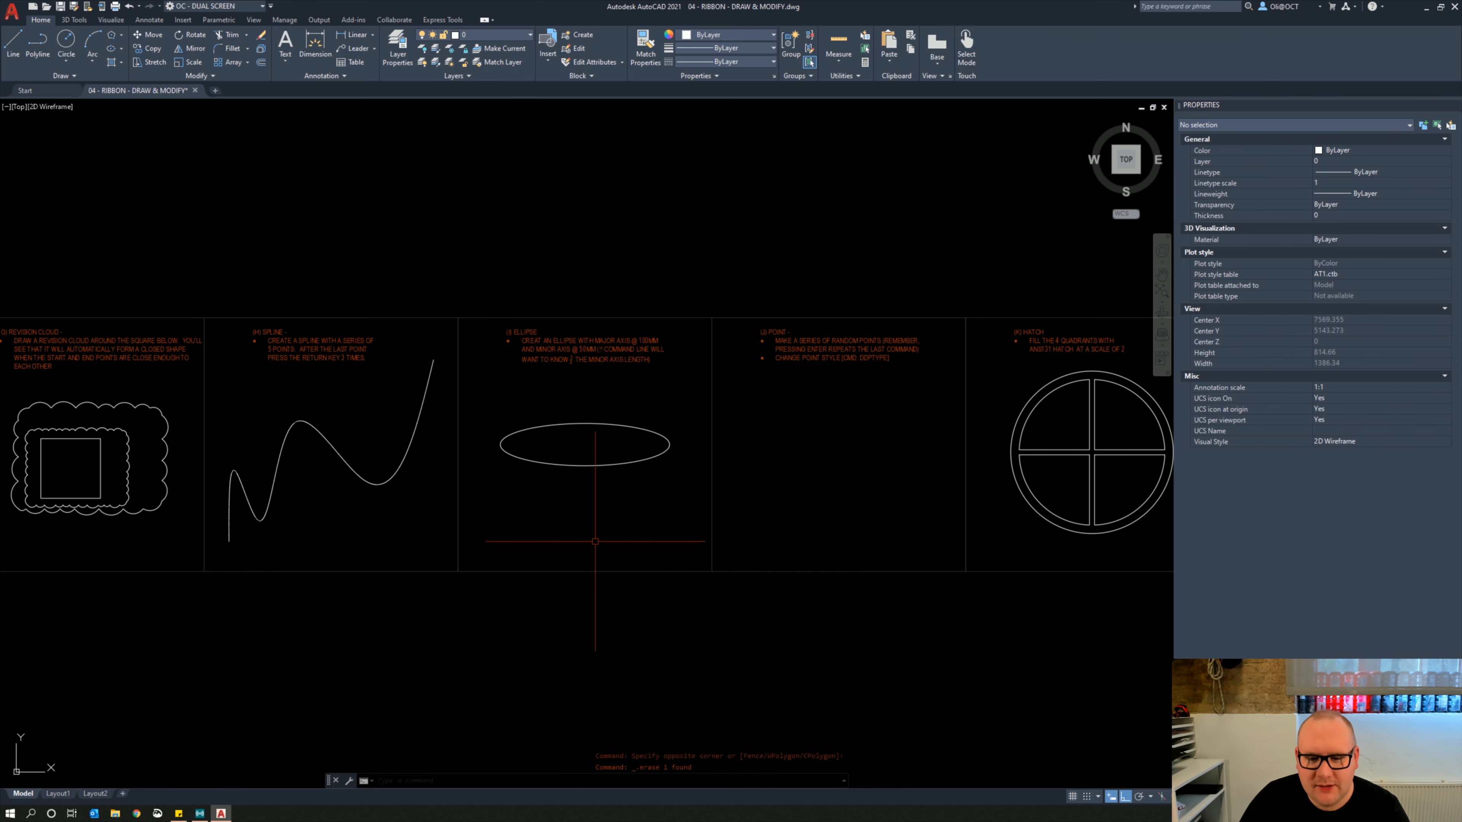
Stretch the lower quadrant grip of the remaining (I) ellipse to a distance of 50 from its centre, and deselect the ellipse
click(596, 477)
click(590, 461)
click(585, 466)
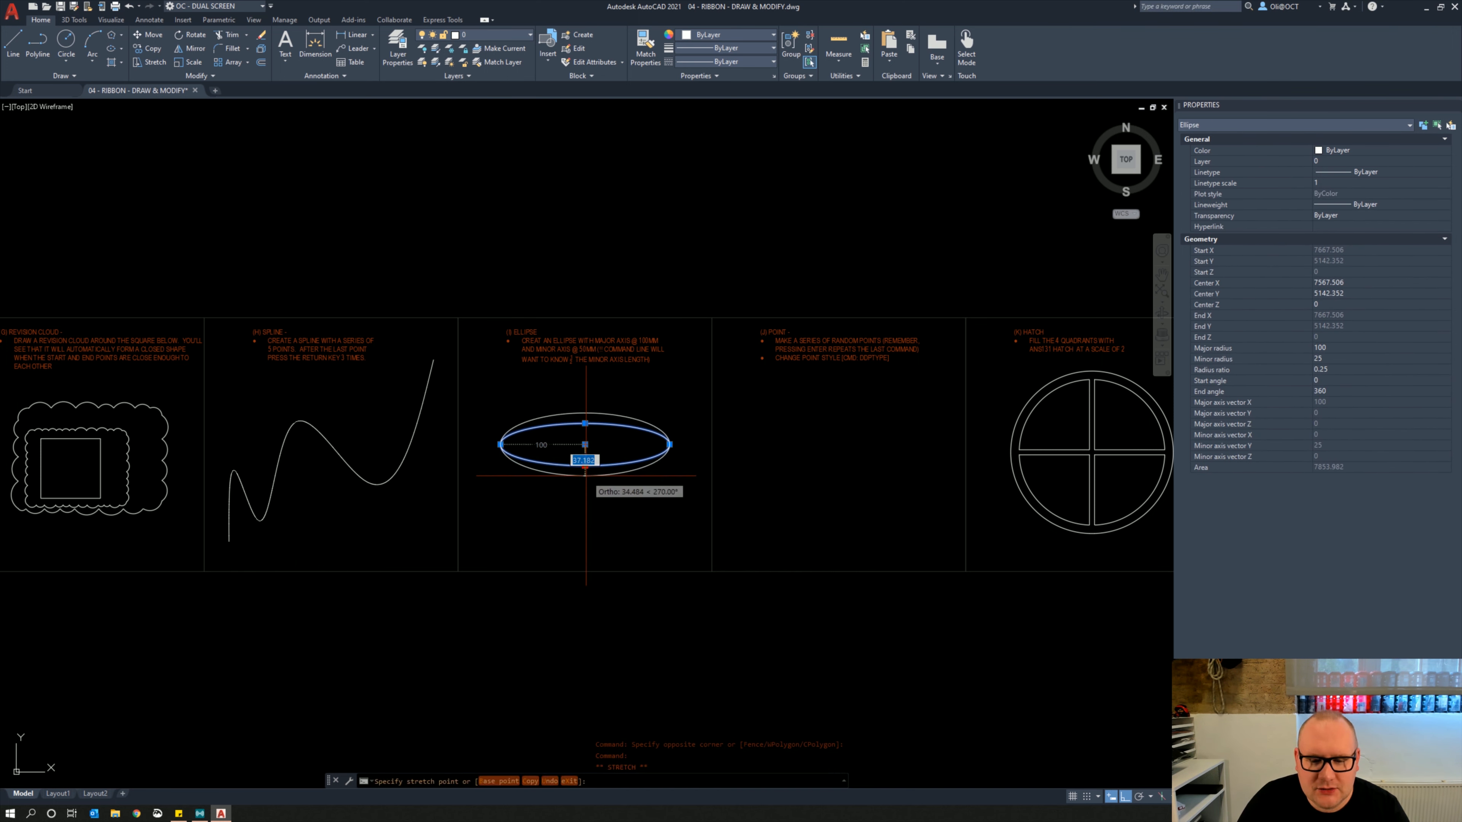
text(50)
key(Return)
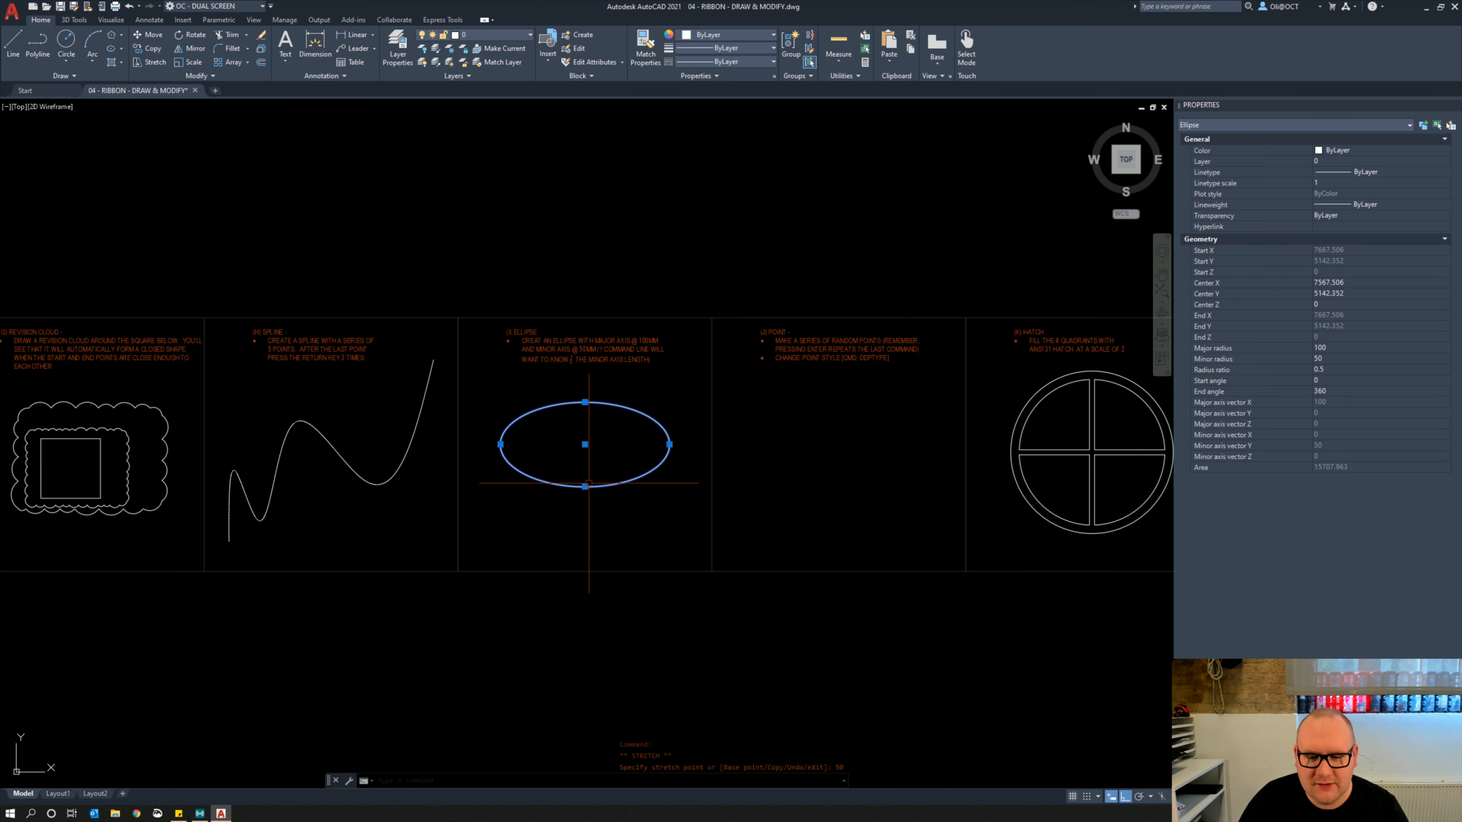
click(585, 402)
key(Escape)
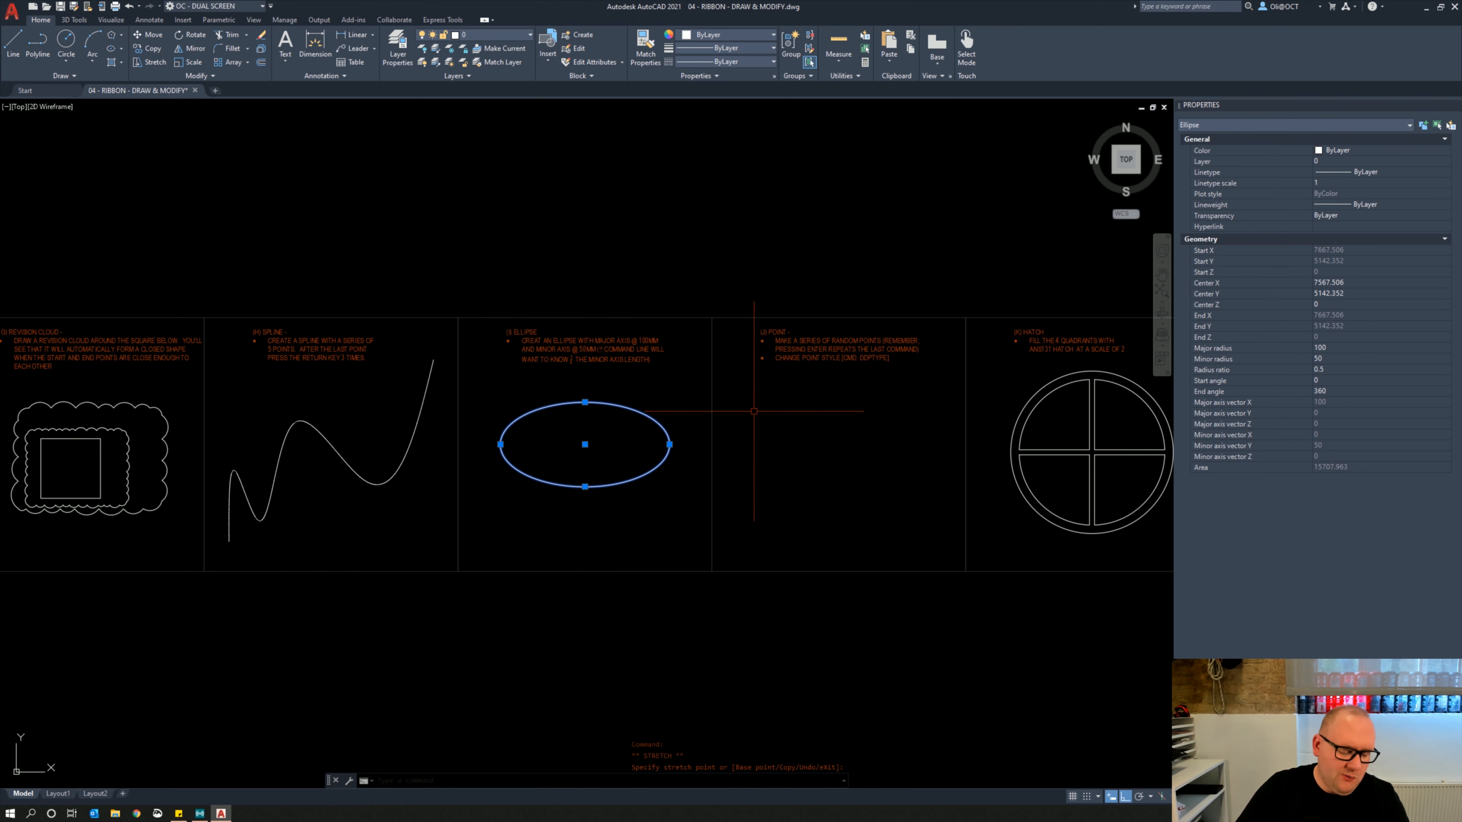
key(Escape)
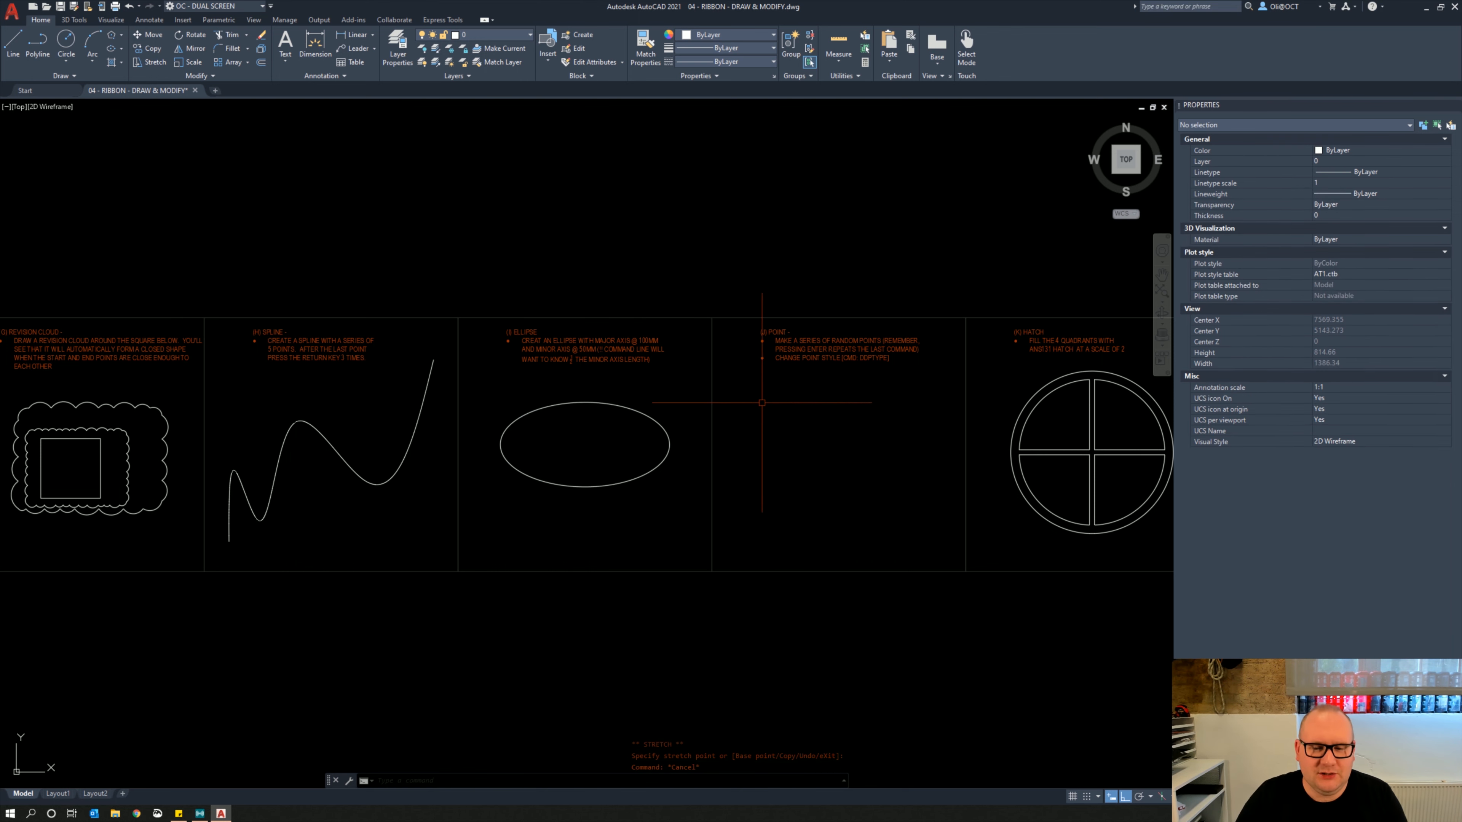
Set the (I) ellipse's minor radius property to 25 and set it back to 50
scroll(841, 430, up, 3)
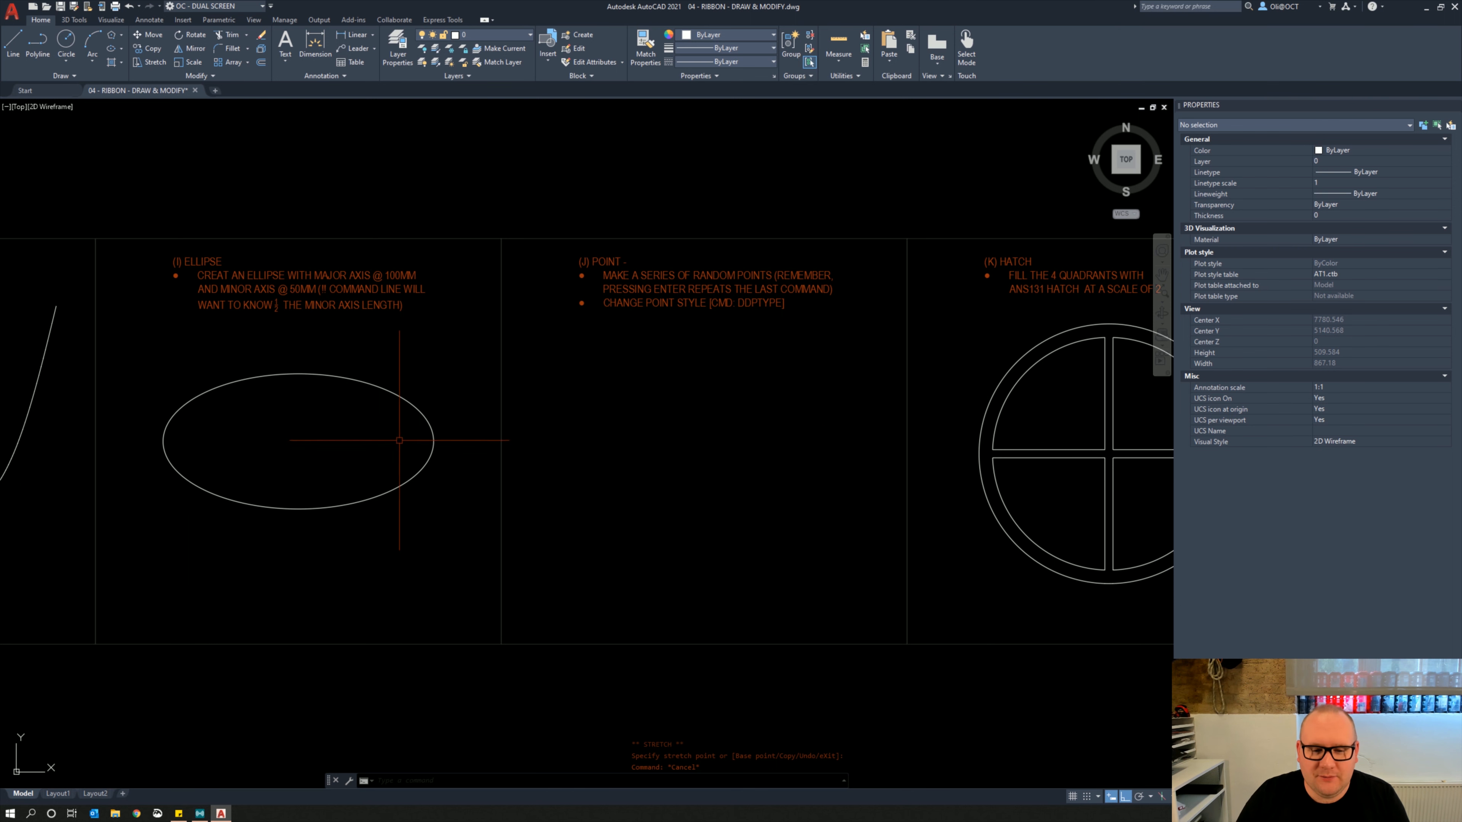
click(378, 524)
click(350, 454)
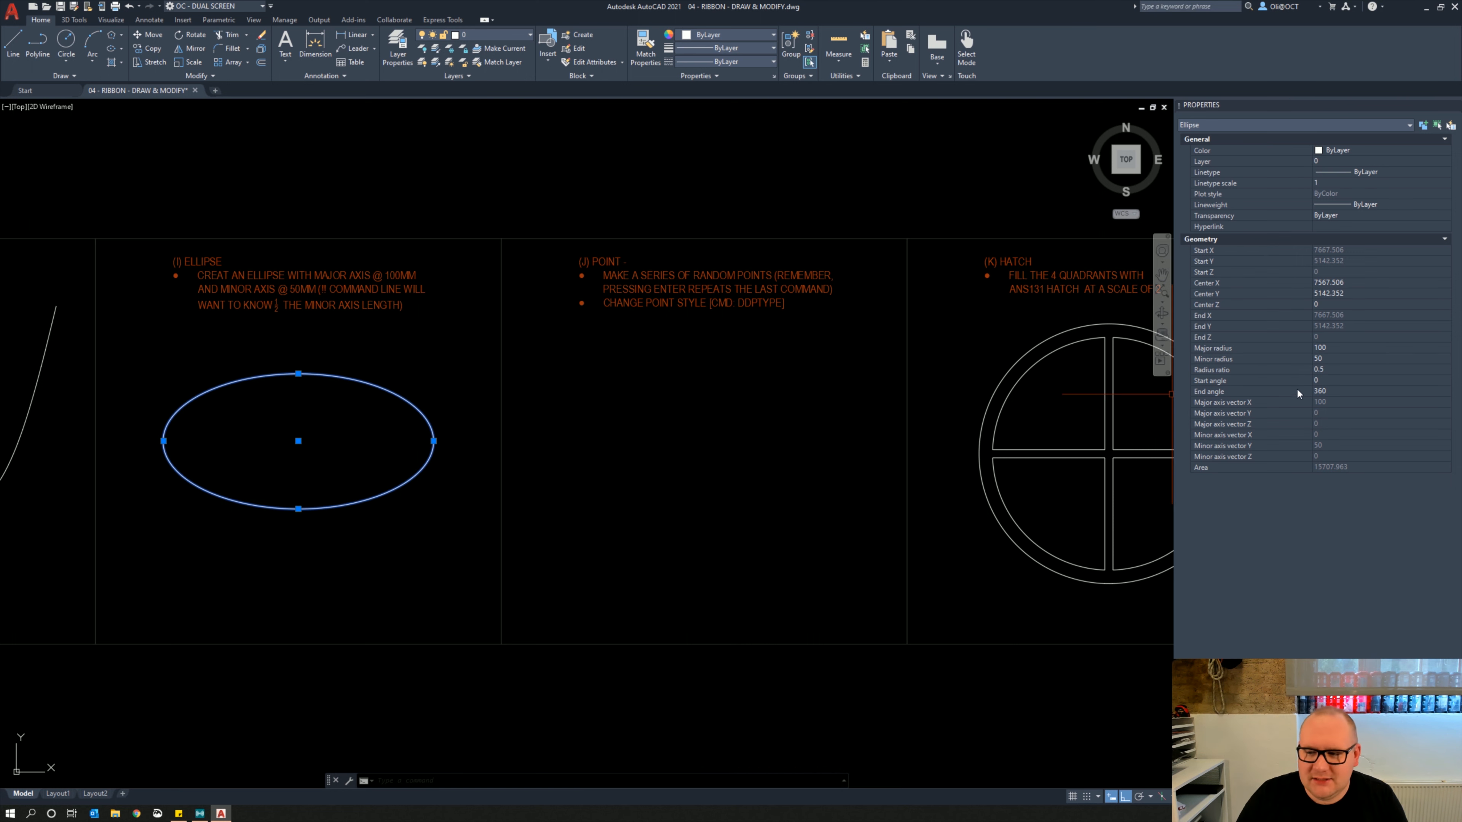
click(1332, 359)
text(25)
key(Return)
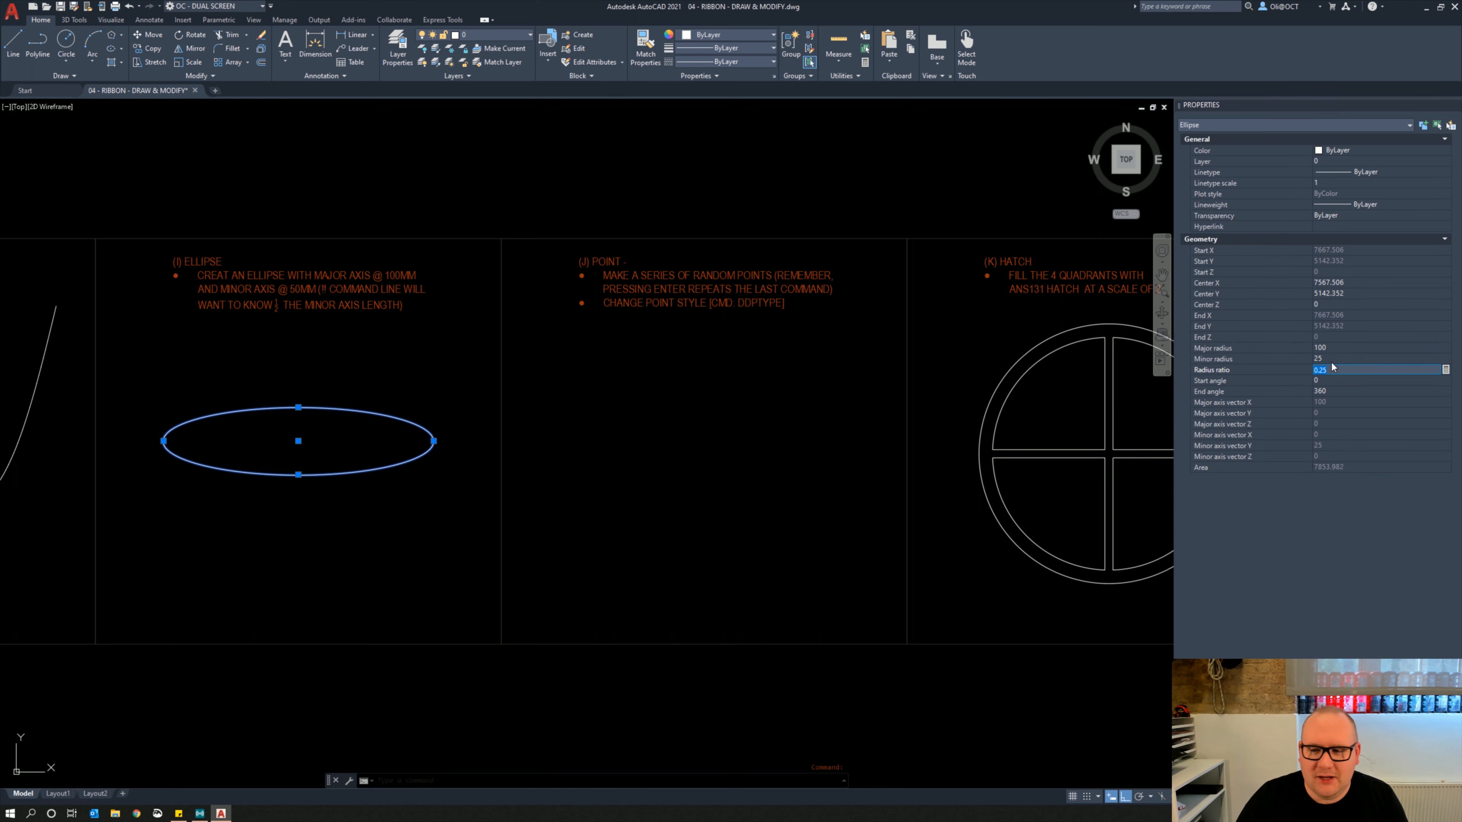
text(50)
key(Tab)
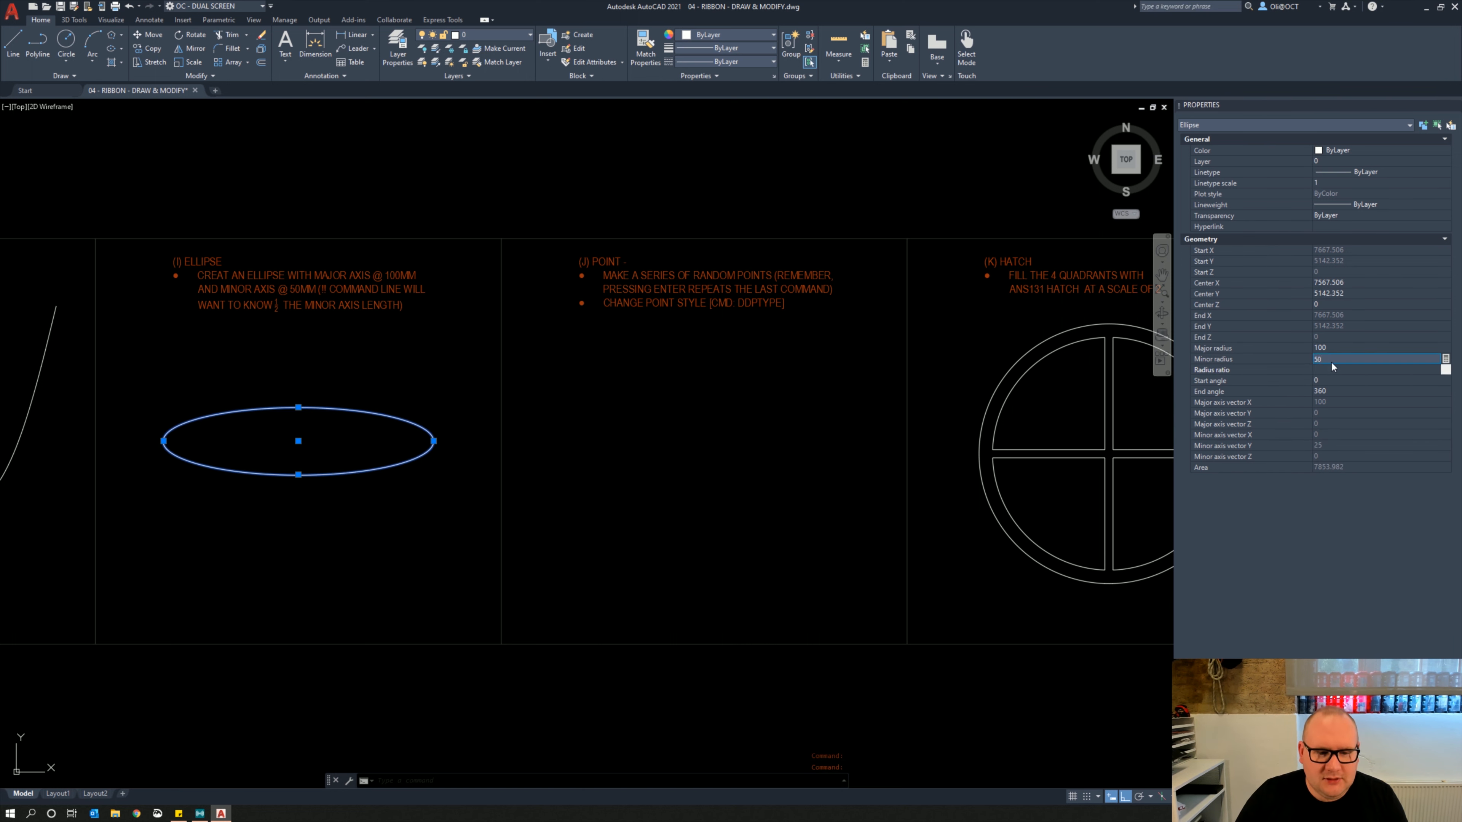
key(Escape)
key(Escape)
Place nine single points in two rough rows in the upper part of the (J) cell, repeating the Point command for each
mouse_move(672, 419)
middle_down()
mouse_move(614, 418)
mouse_move(601, 465)
middle_up()
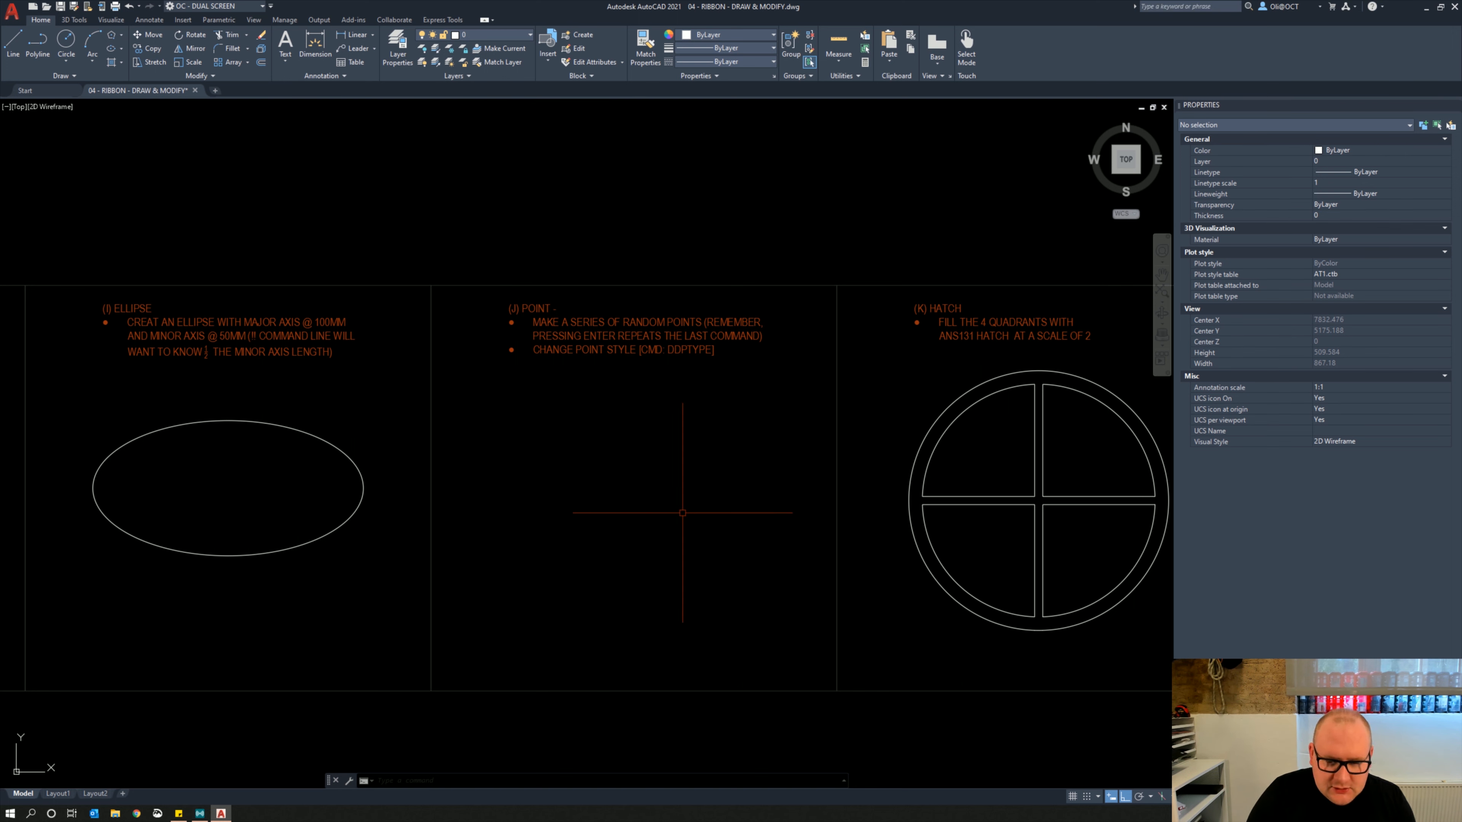
text(po)
key(Return)
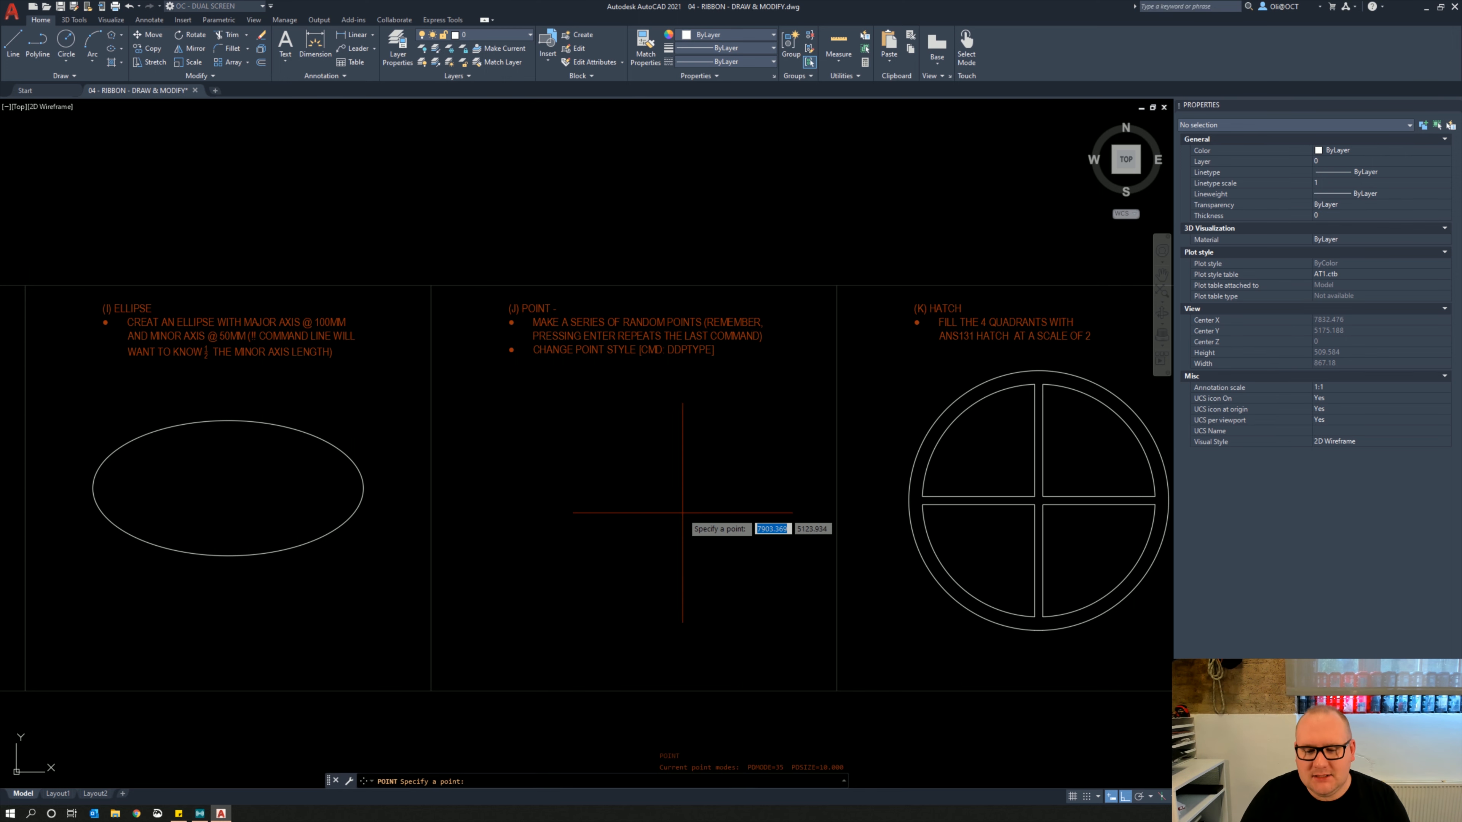
click(538, 412)
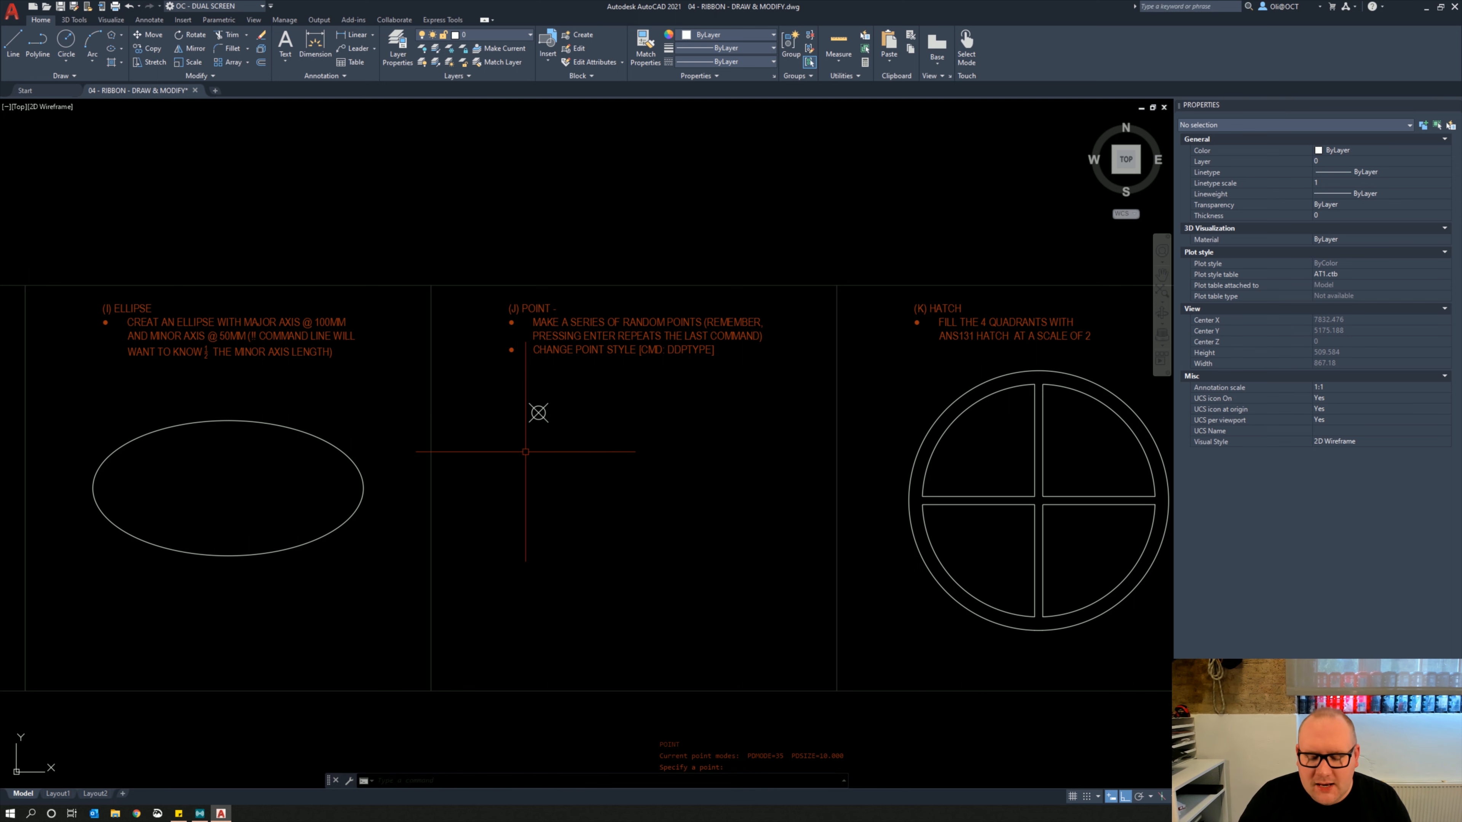
key(Return)
click(582, 418)
key(Return)
click(541, 445)
key(Return)
click(569, 451)
key(Return)
click(603, 453)
key(Return)
click(613, 423)
key(Return)
click(638, 420)
key(Return)
click(636, 453)
key(Return)
click(667, 454)
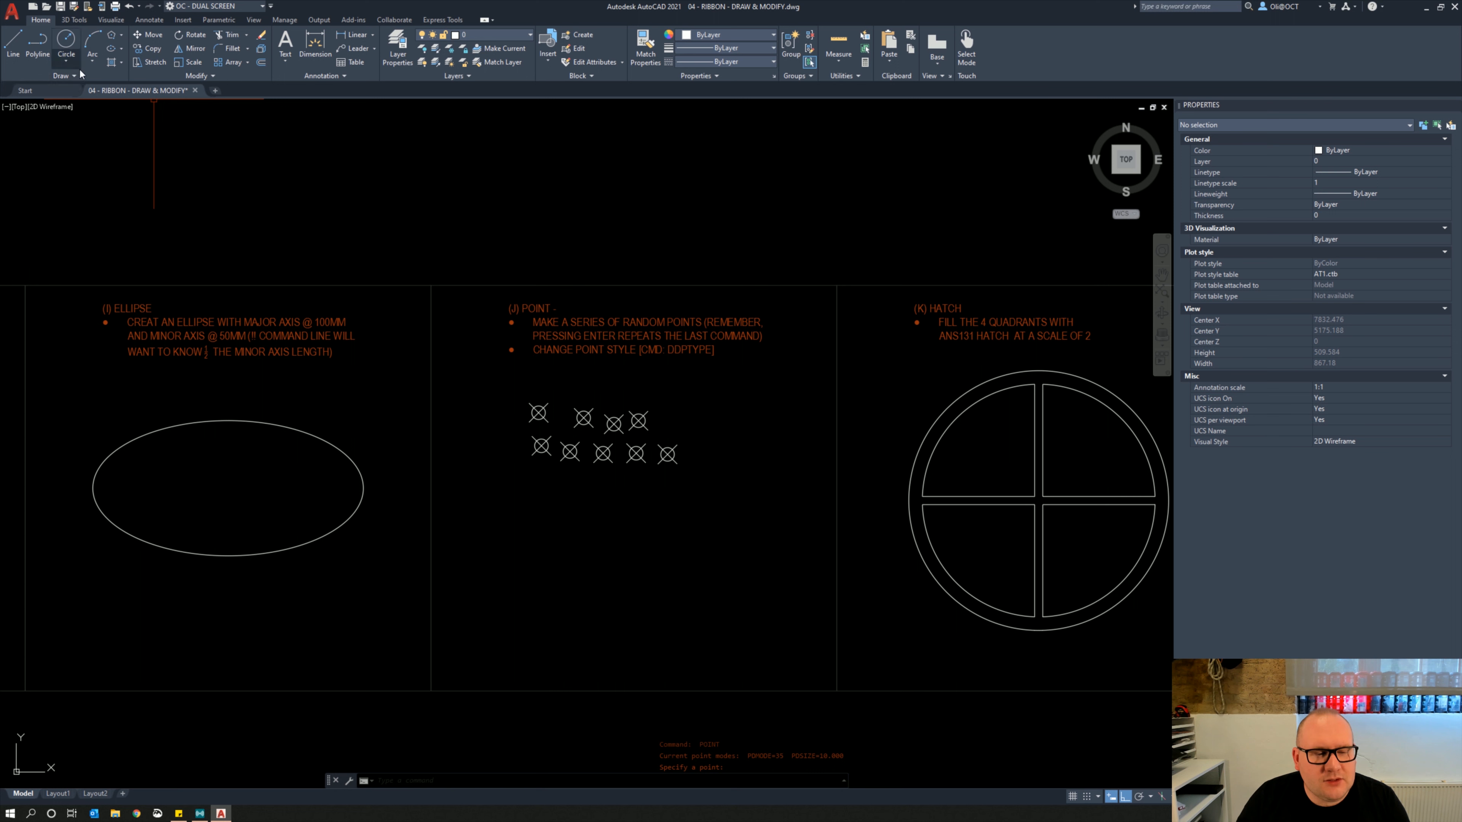
Place a winding series of points below the two rows in the (J) cell with the Multiple Points command
click(72, 81)
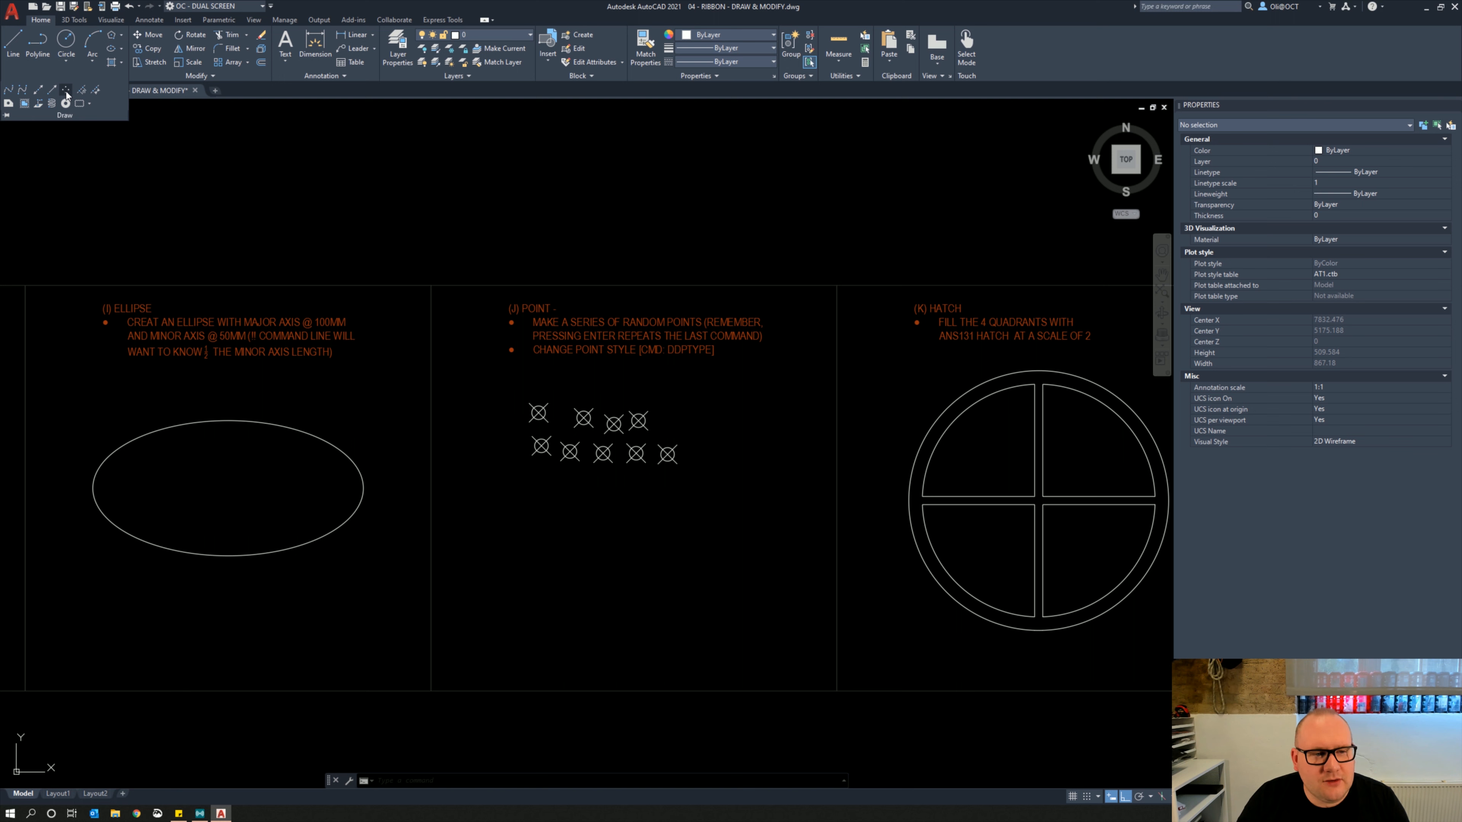
click(66, 91)
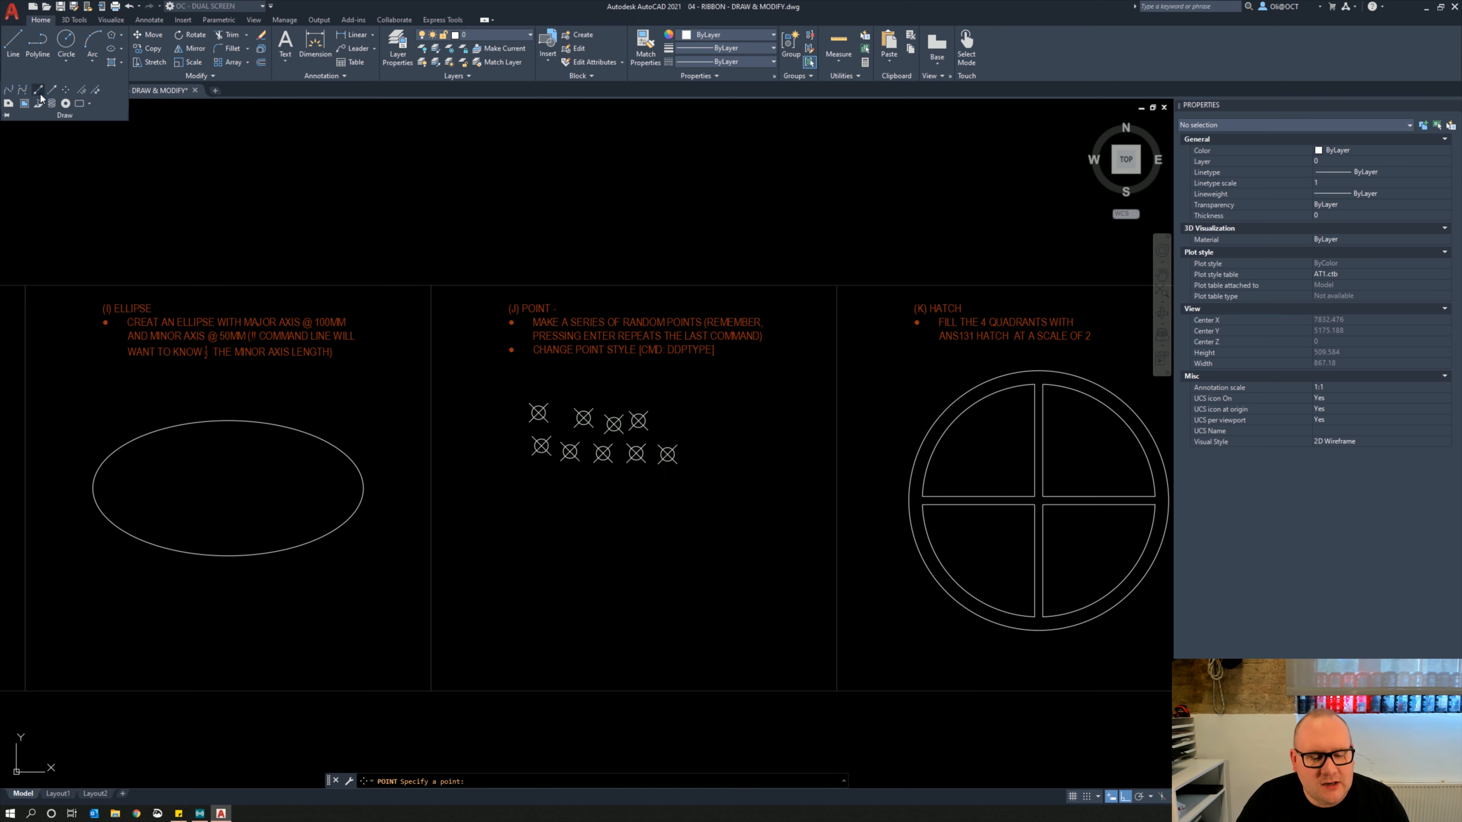
click(534, 493)
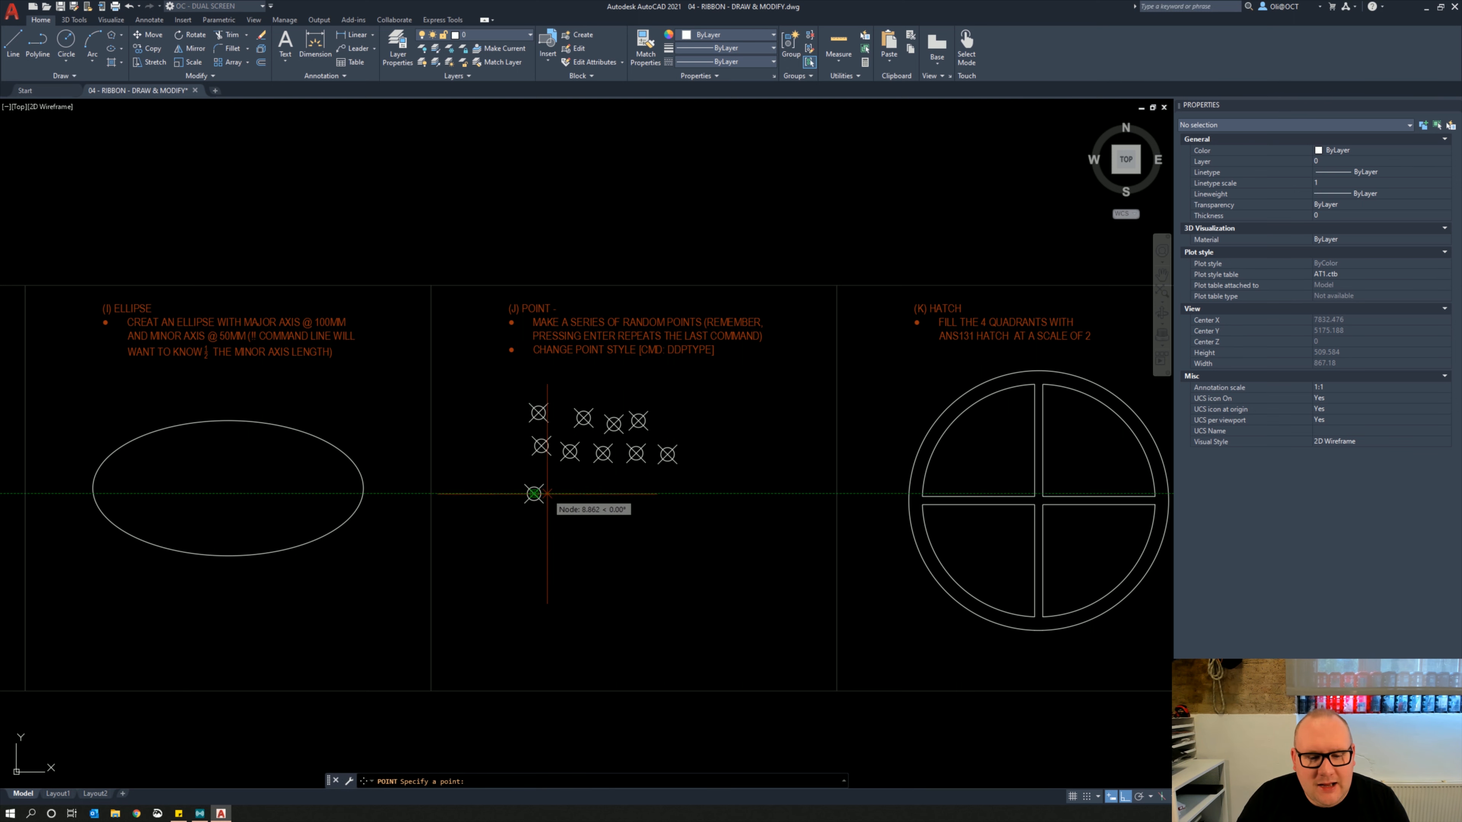
click(553, 494)
click(569, 494)
click(588, 493)
click(609, 493)
click(632, 500)
click(644, 516)
click(614, 535)
click(589, 536)
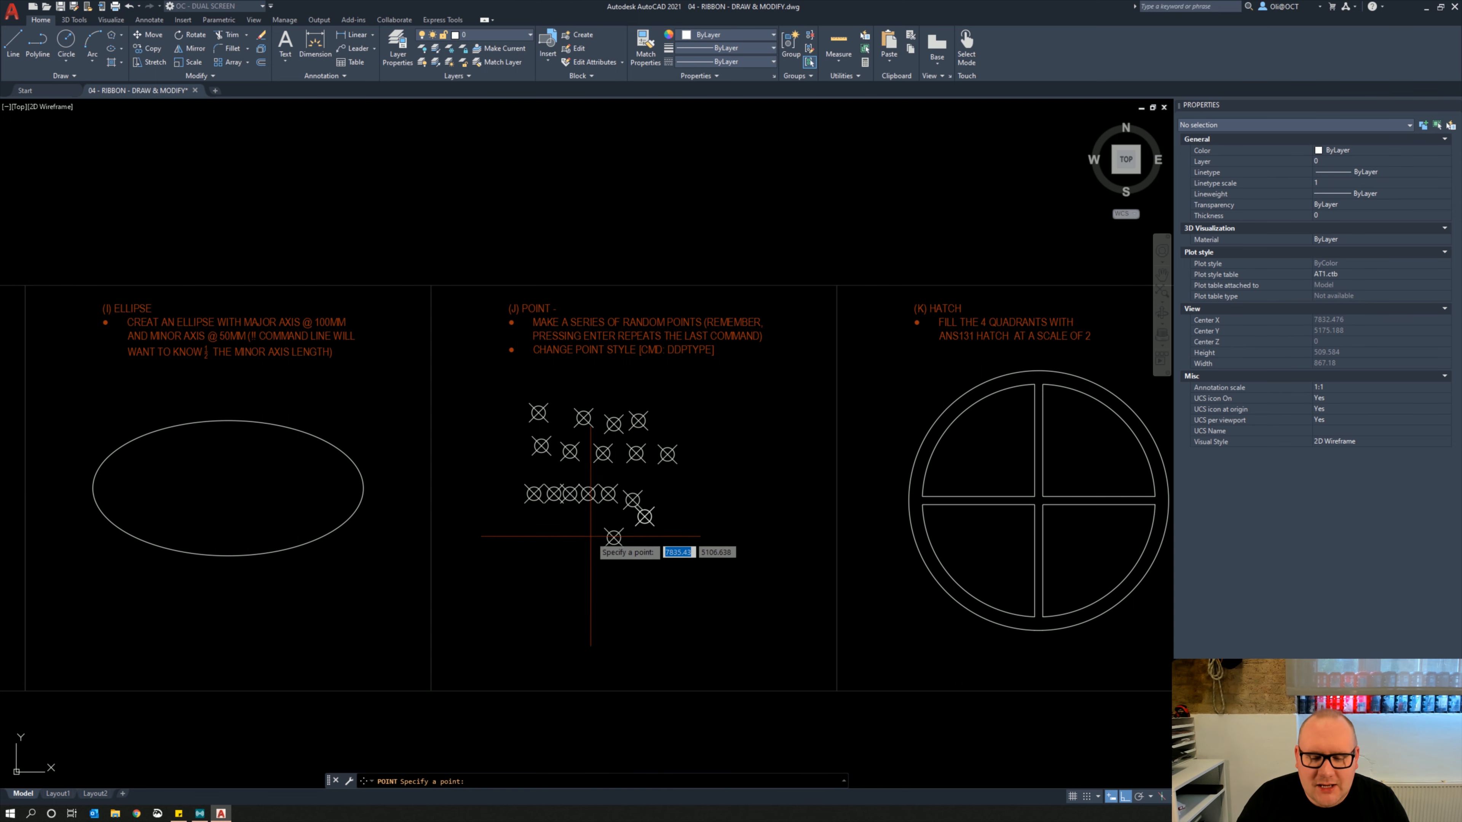
click(555, 534)
click(526, 526)
click(508, 548)
click(516, 571)
click(538, 572)
click(555, 586)
click(575, 569)
click(590, 586)
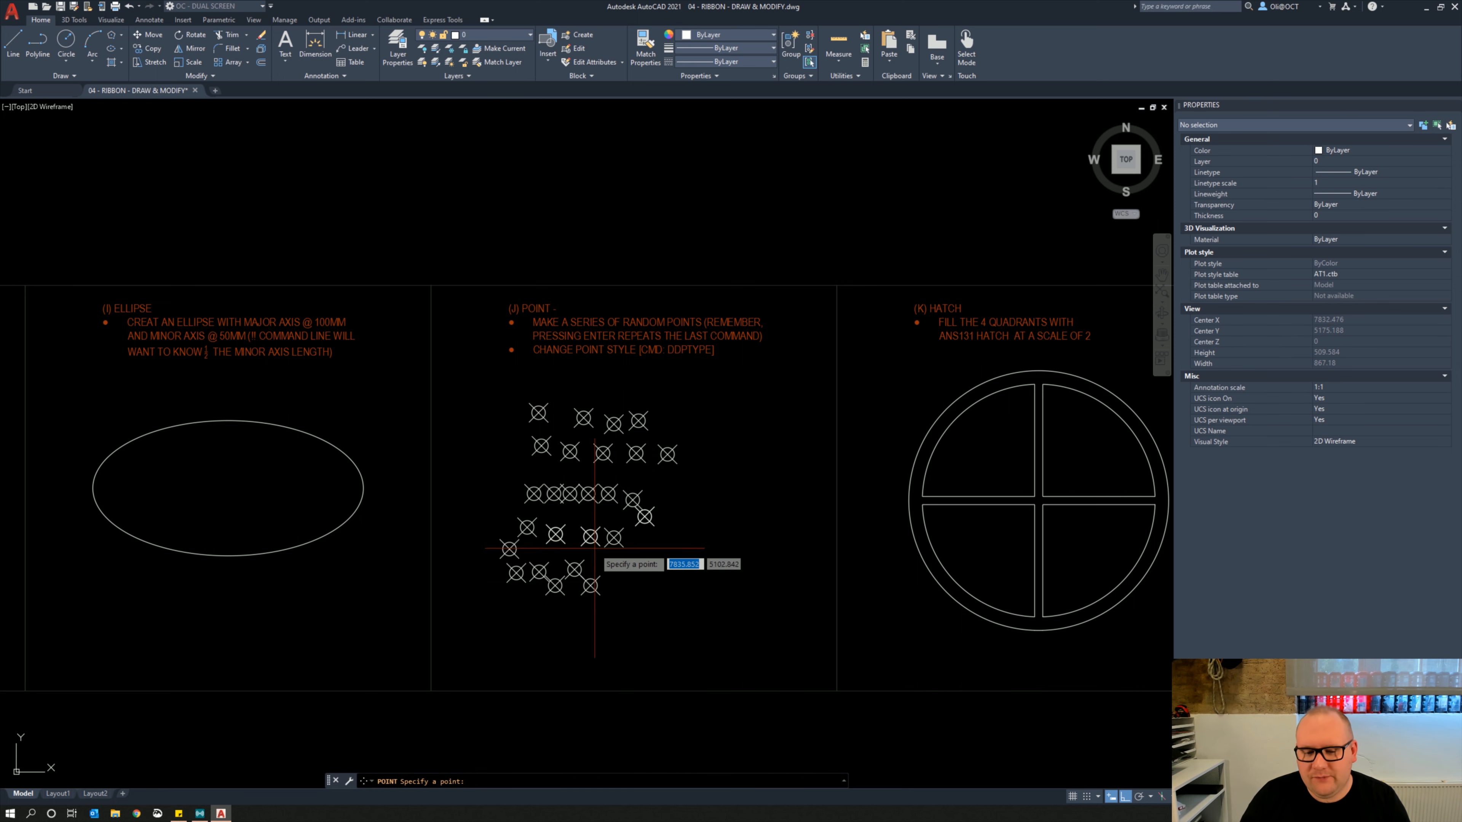
key(Return)
key(Escape)
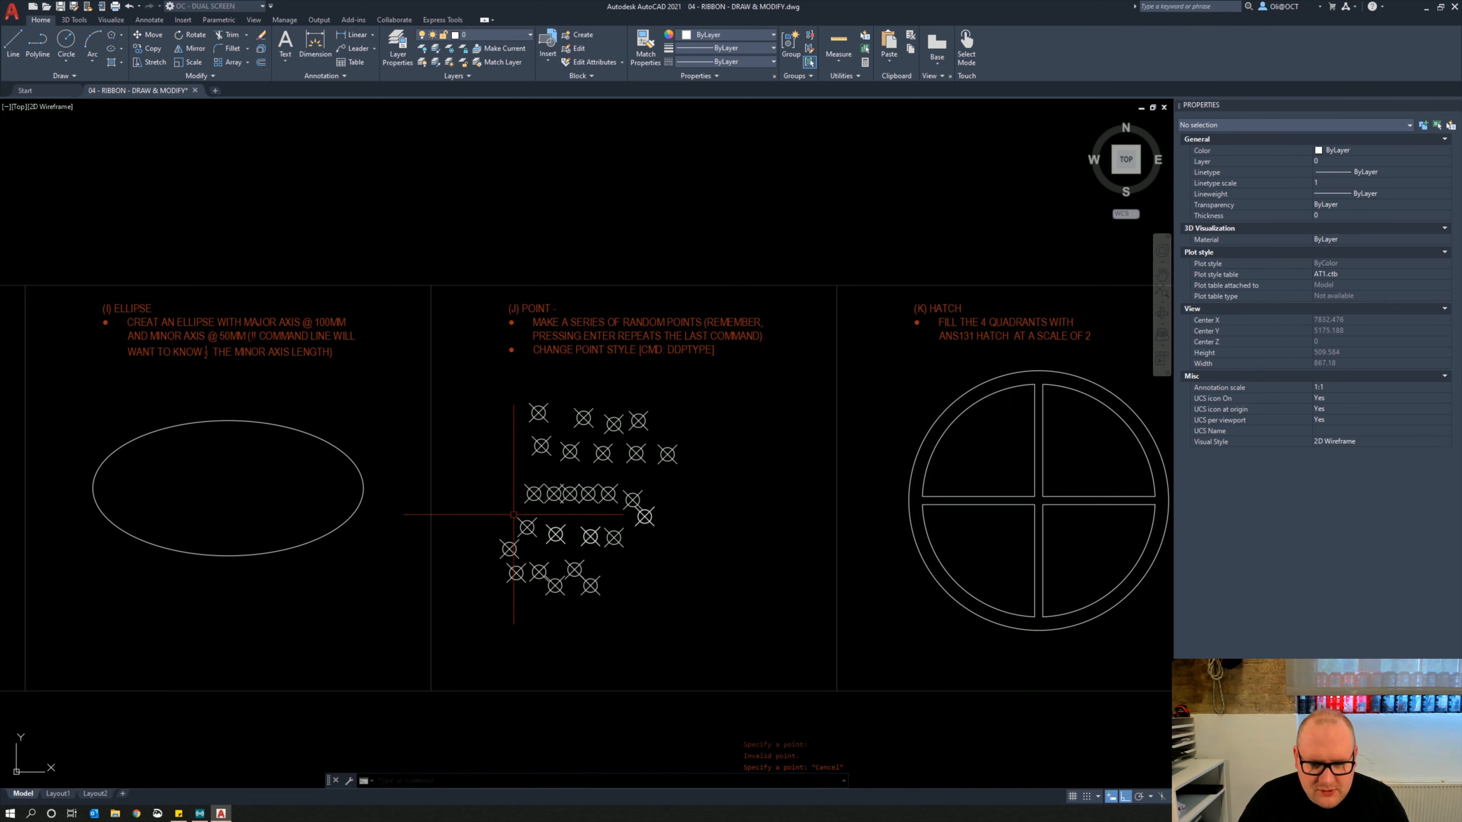
Delete all the points below the first two rows in the (J) cell
click(489, 475)
click(710, 630)
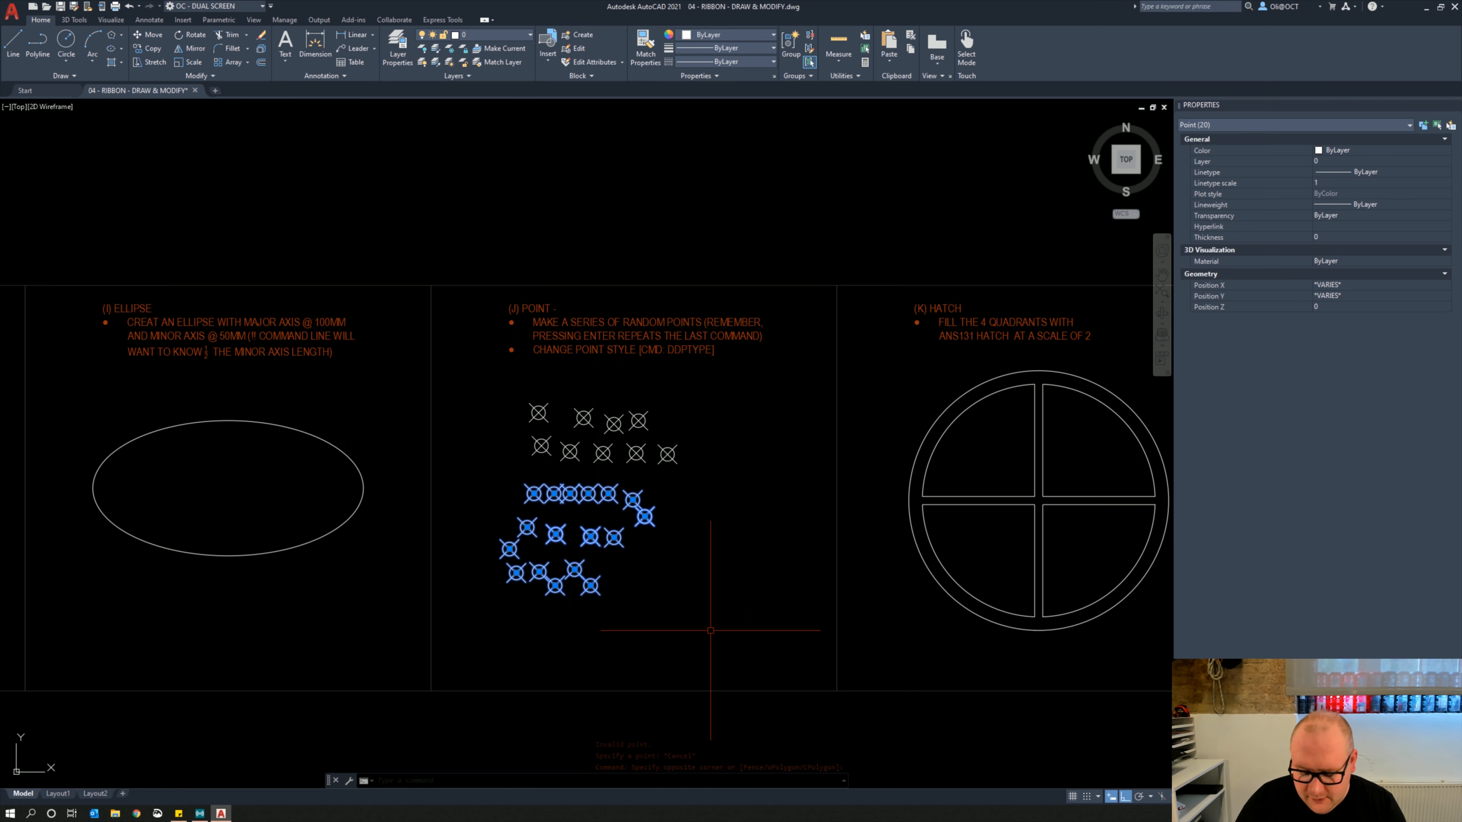
key(Delete)
Add two single points below the two rows in the (J) cell with the Point command
text(po)
key(Return)
click(663, 502)
key(Return)
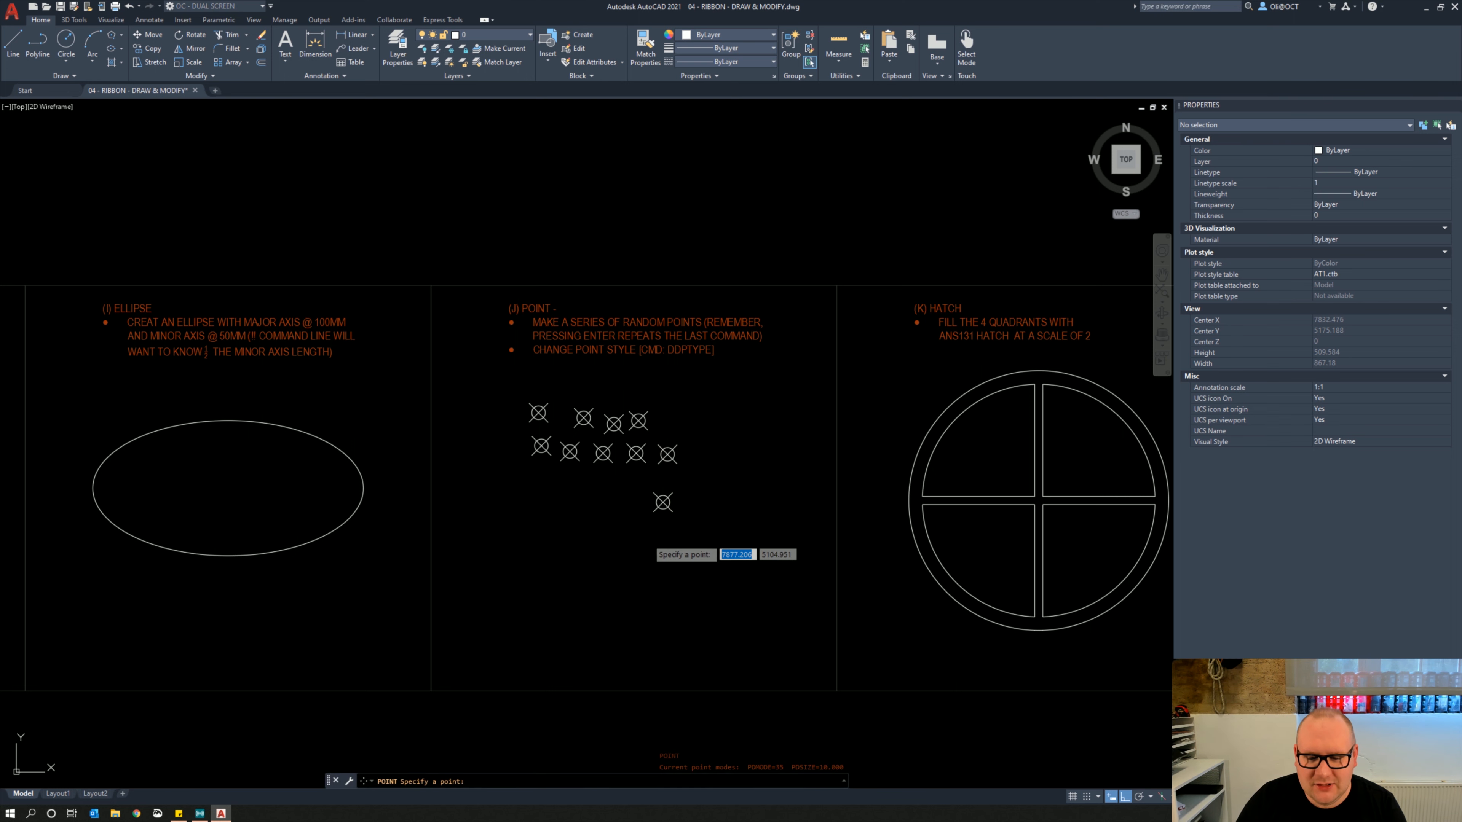
click(624, 539)
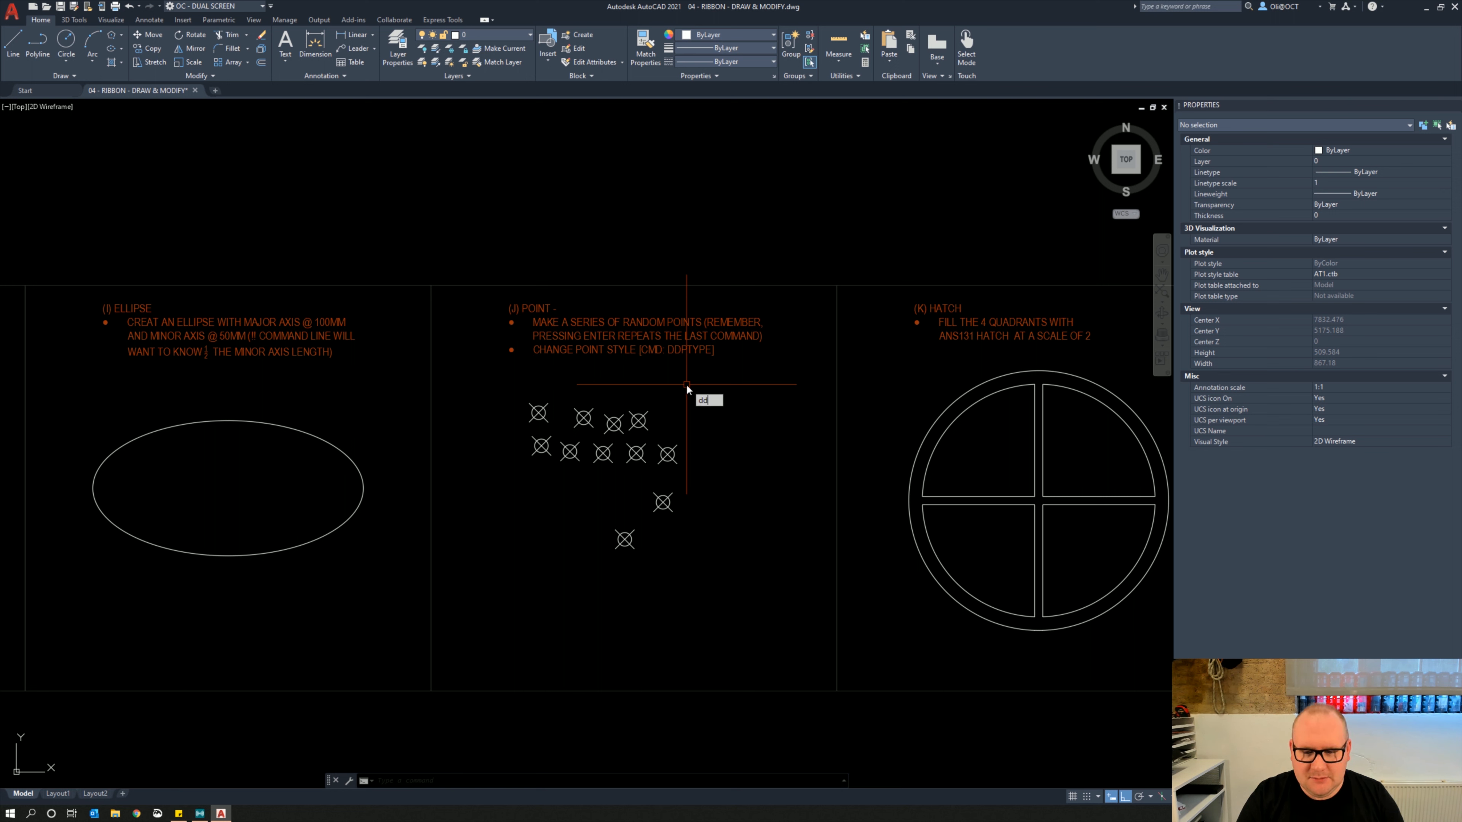
Set the point style size relative to the screen at 25% using DDPTYPE
text(ptype)
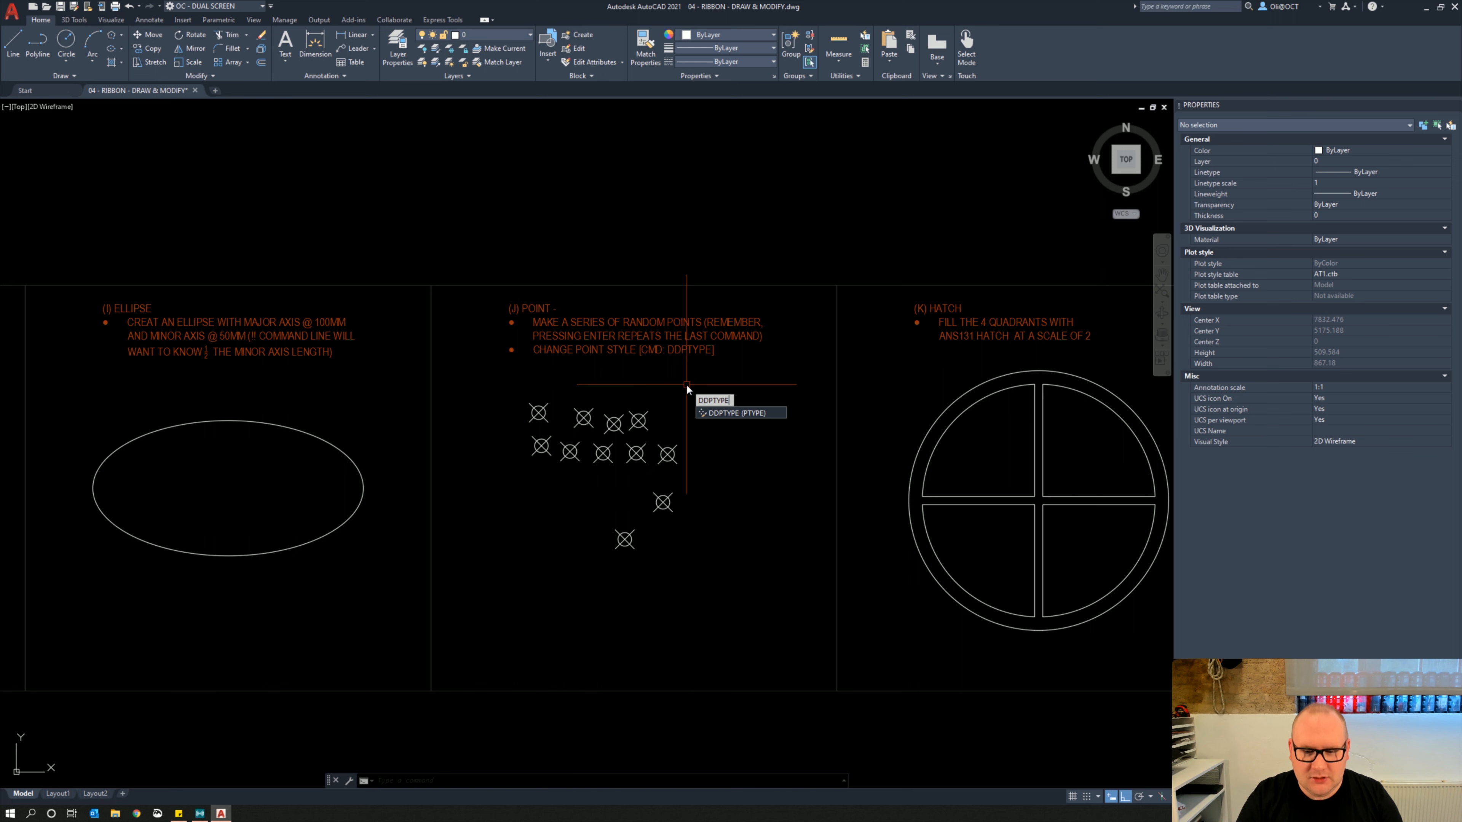
key(Return)
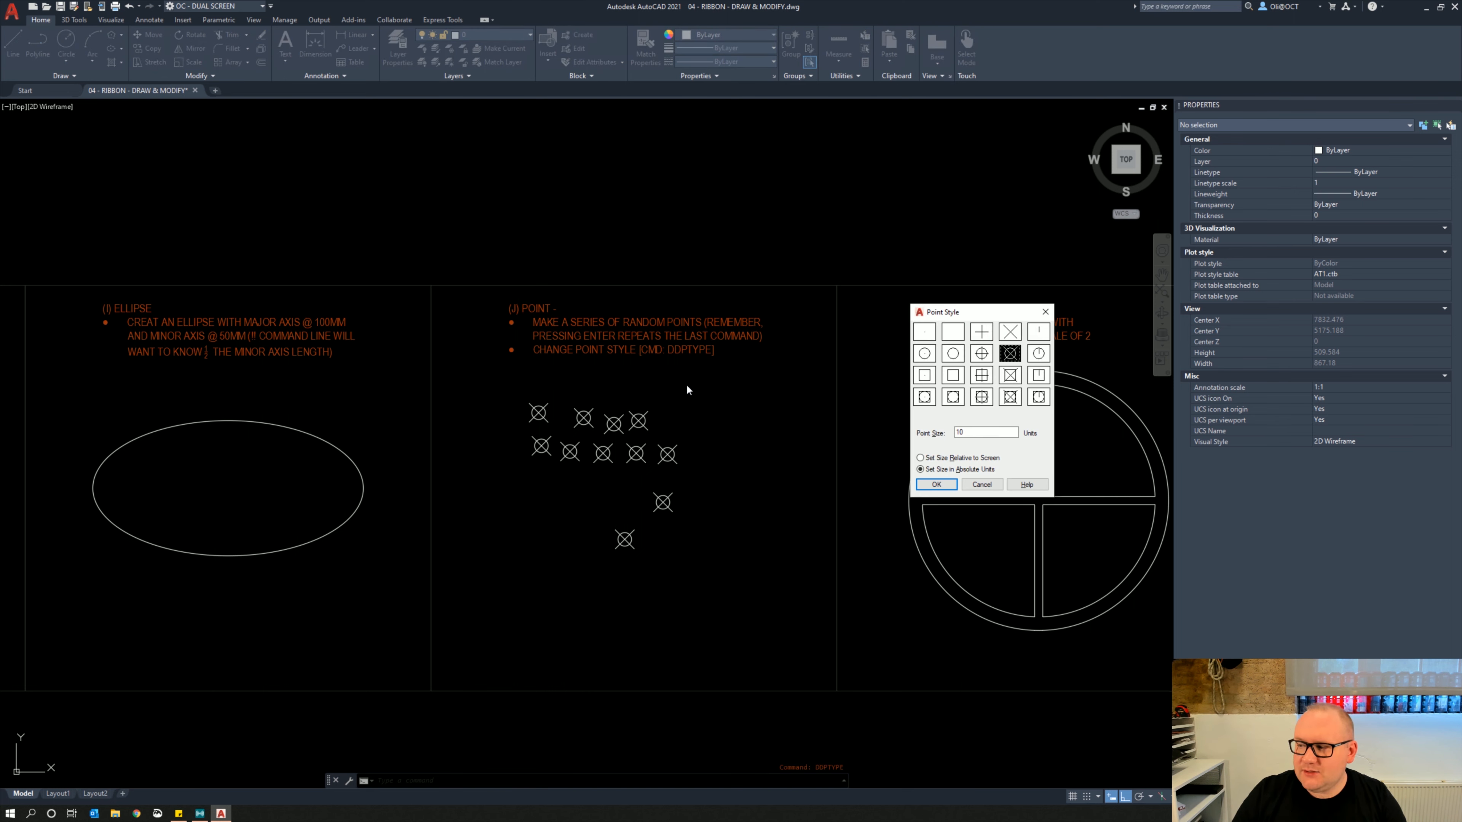
mouse_move(960, 316)
mouse_down()
mouse_move(778, 300)
mouse_move(620, 329)
mouse_up()
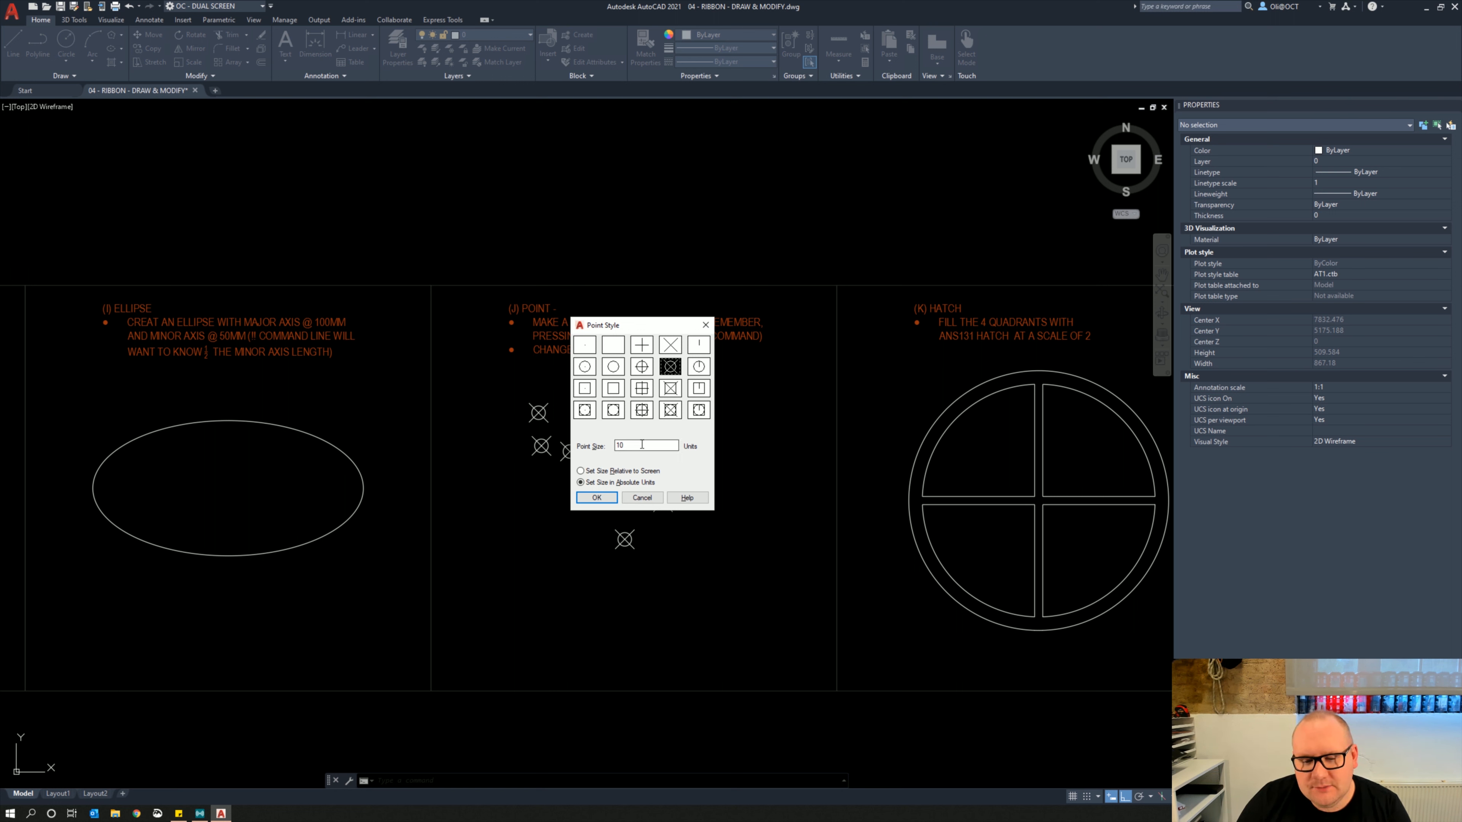
click(624, 446)
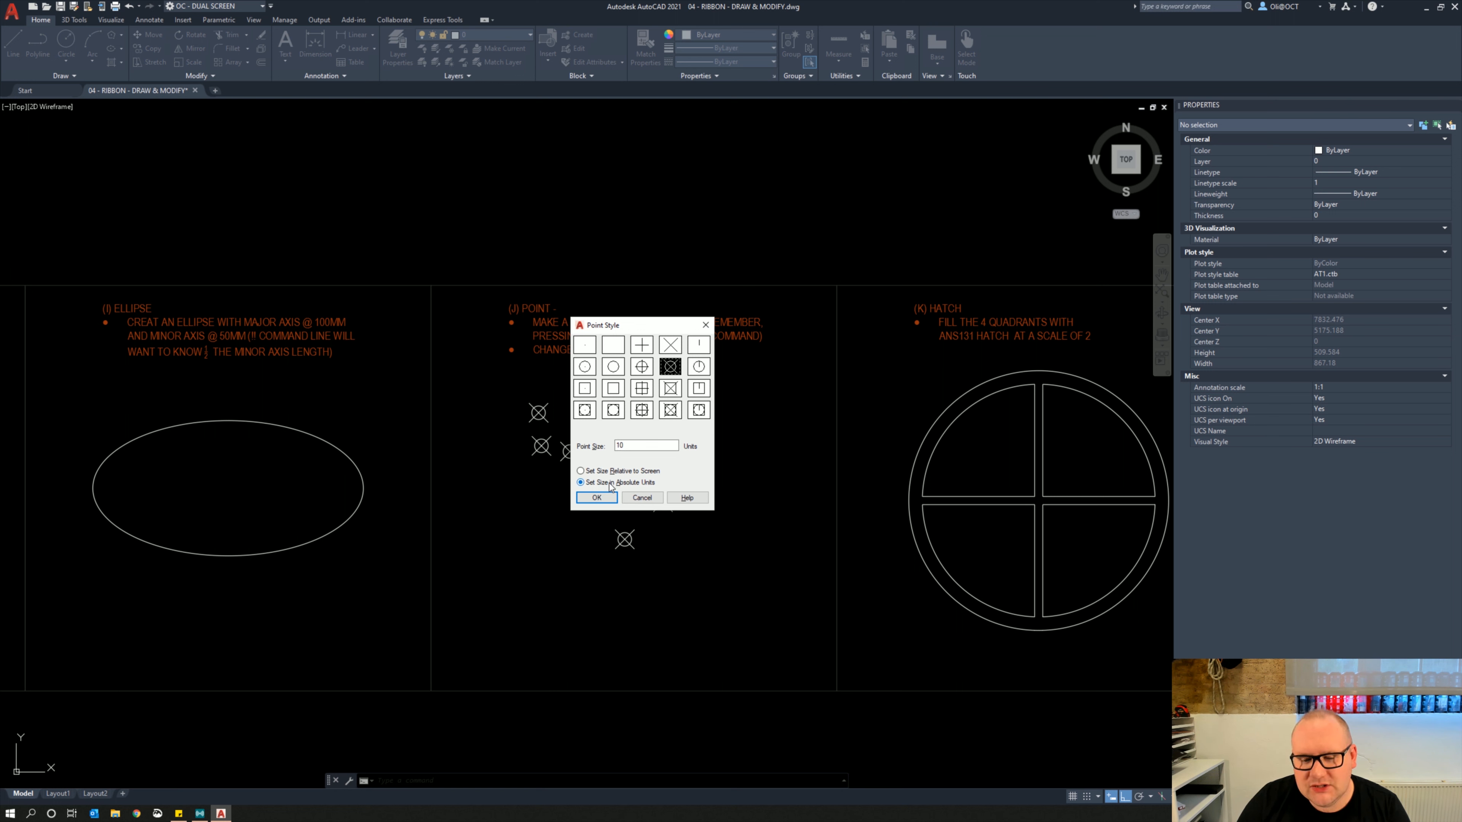
click(614, 471)
drag(640, 444, 597, 444)
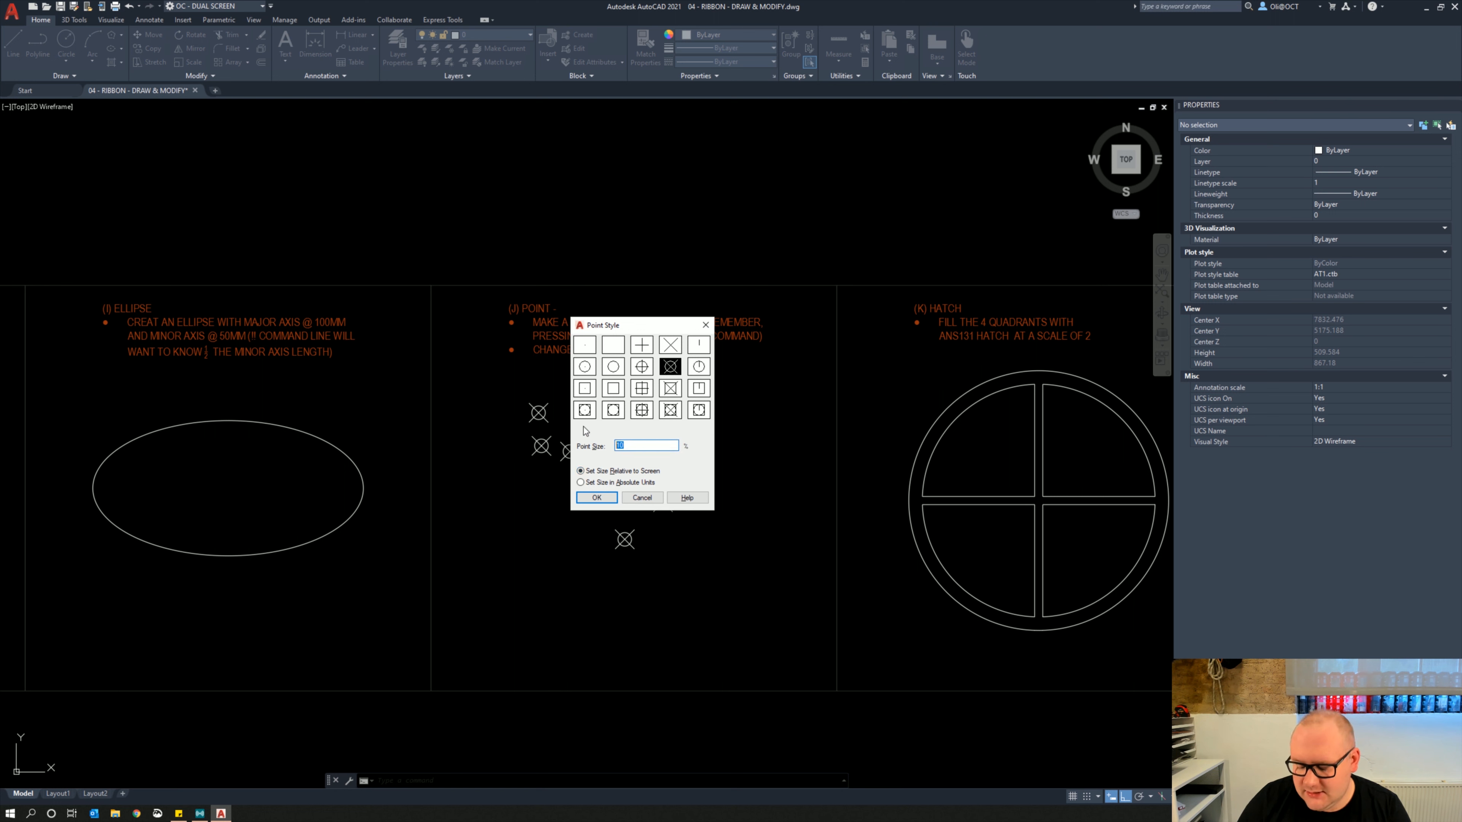
text(25)
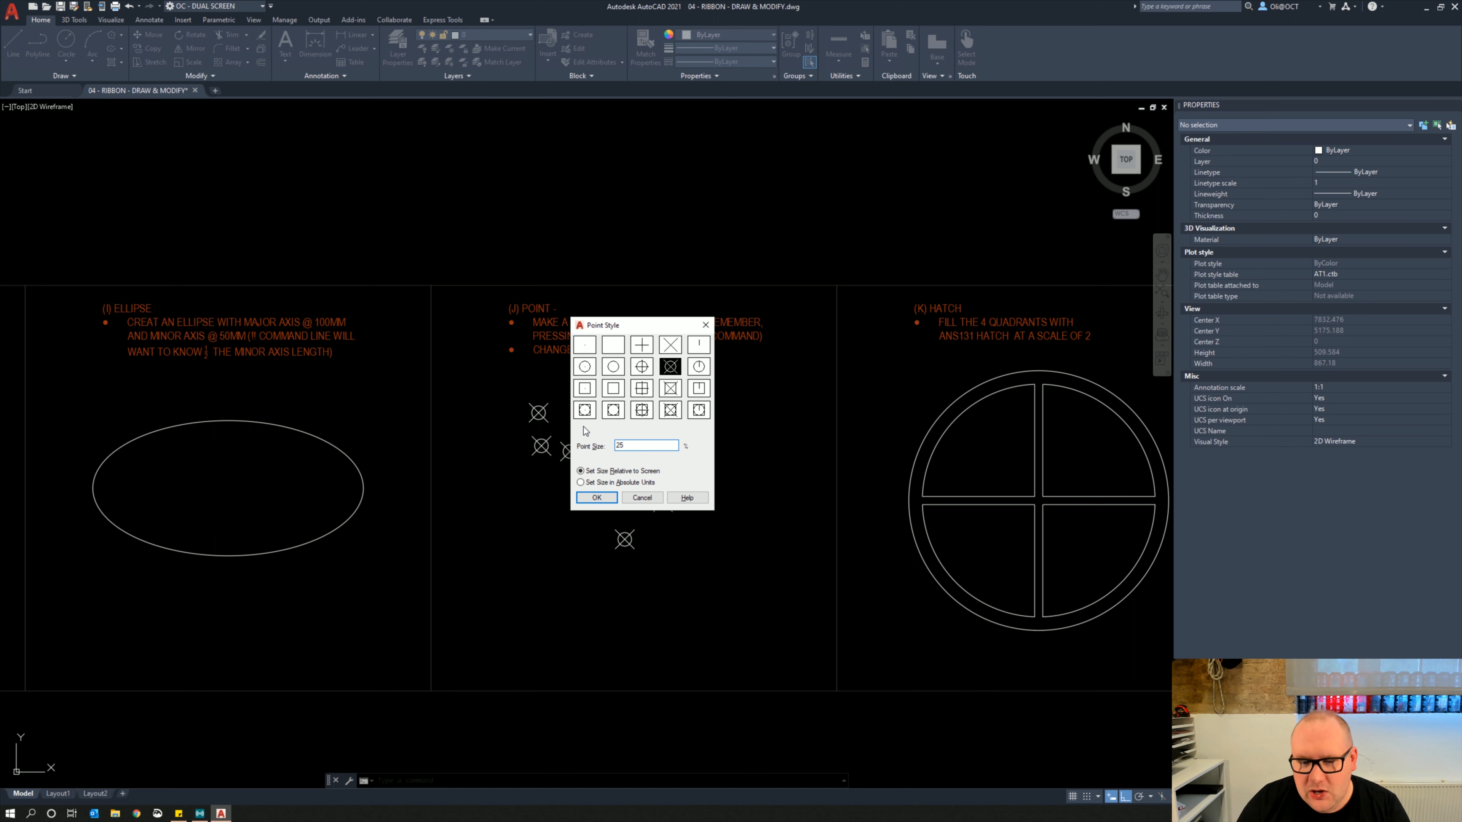
click(600, 496)
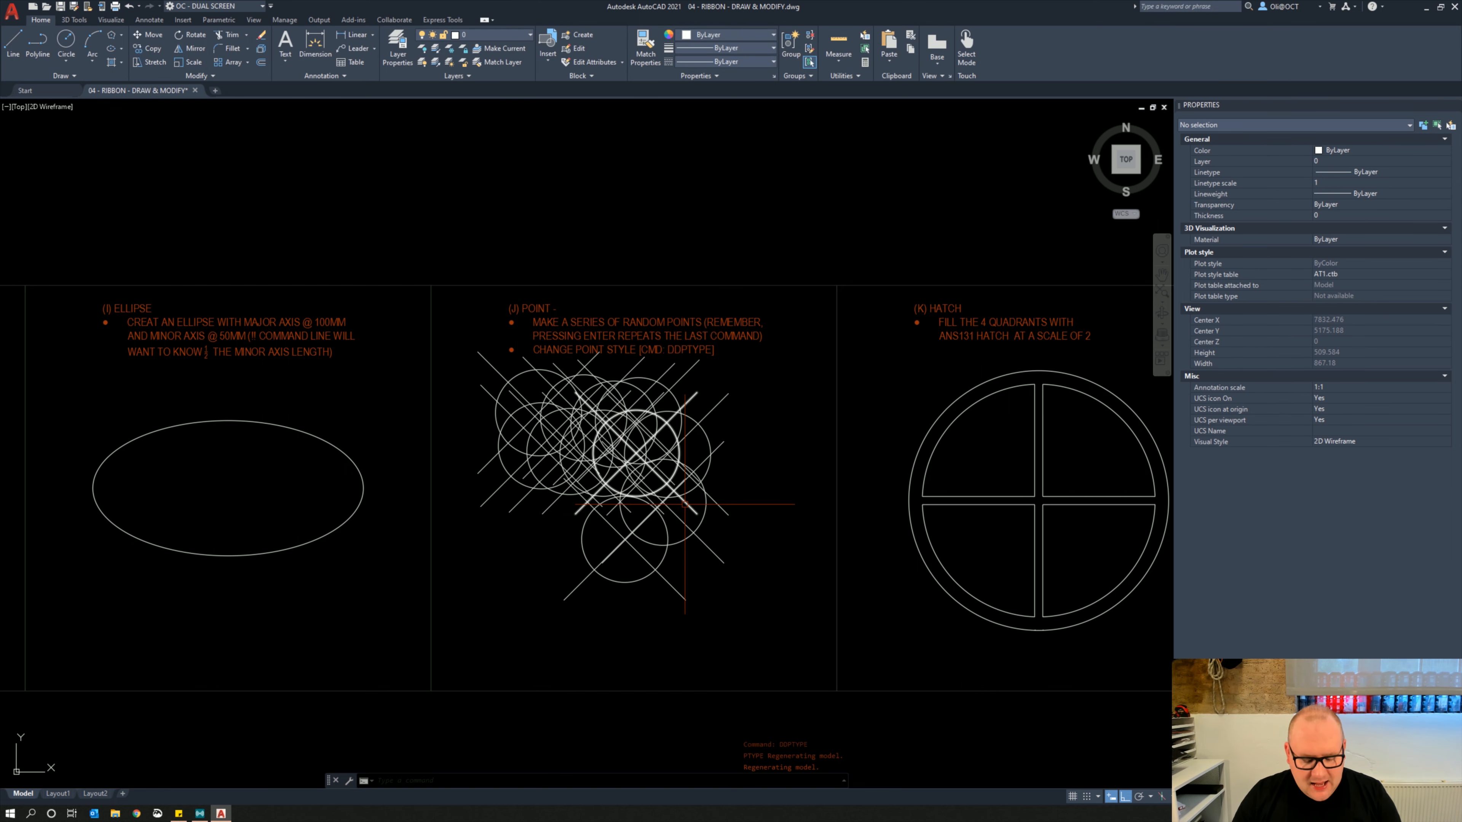
Examine how the screen-relative points scale at different zoom levels, regenerating the drawing at each one
scroll(666, 505, down, 10)
text(re)
key(Return)
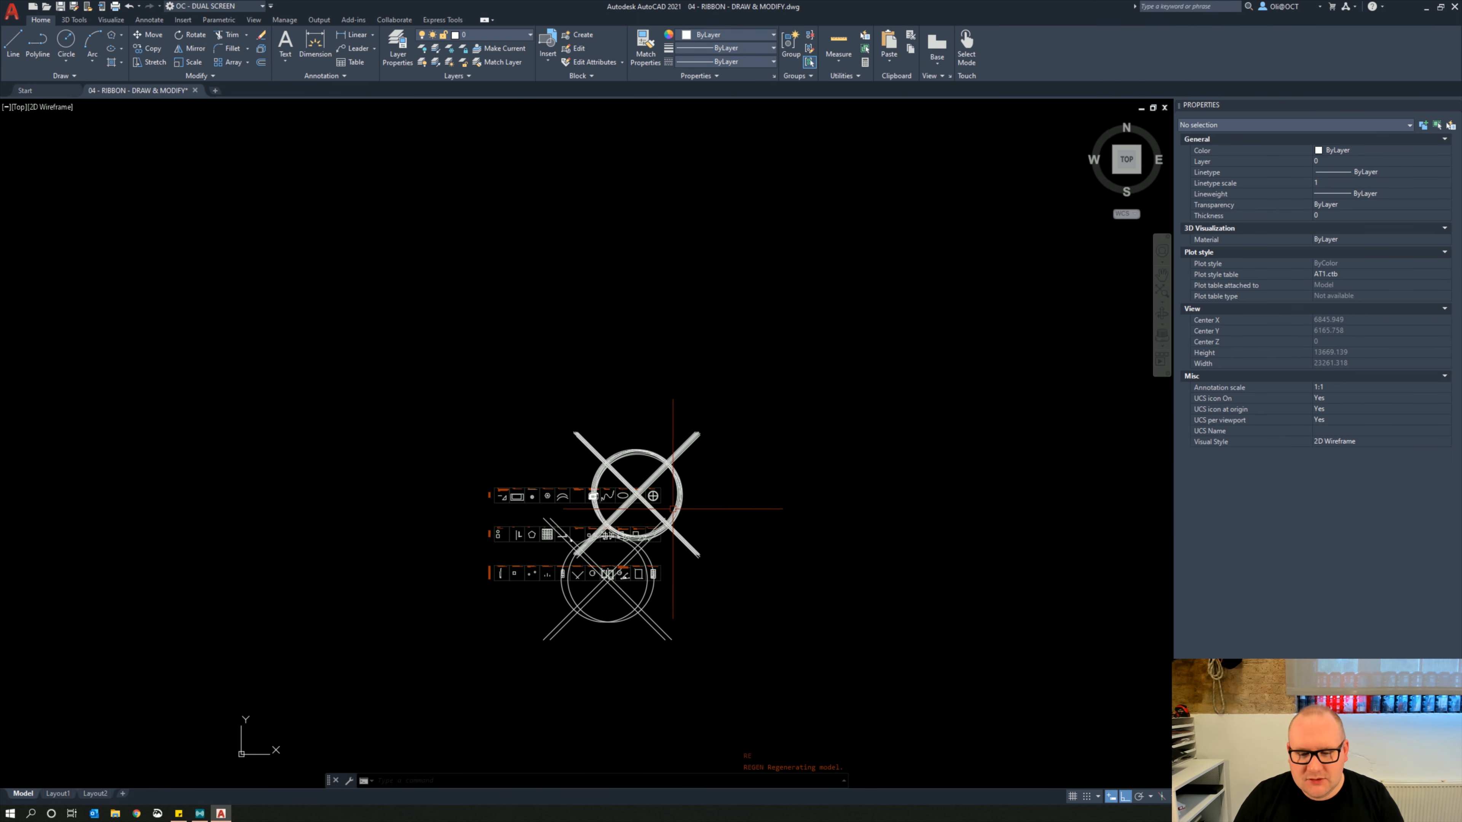
scroll(672, 531, down, 4)
text(re)
key(Return)
scroll(688, 549, down, 3)
text(r)
key(Return)
scroll(689, 550, up, 10)
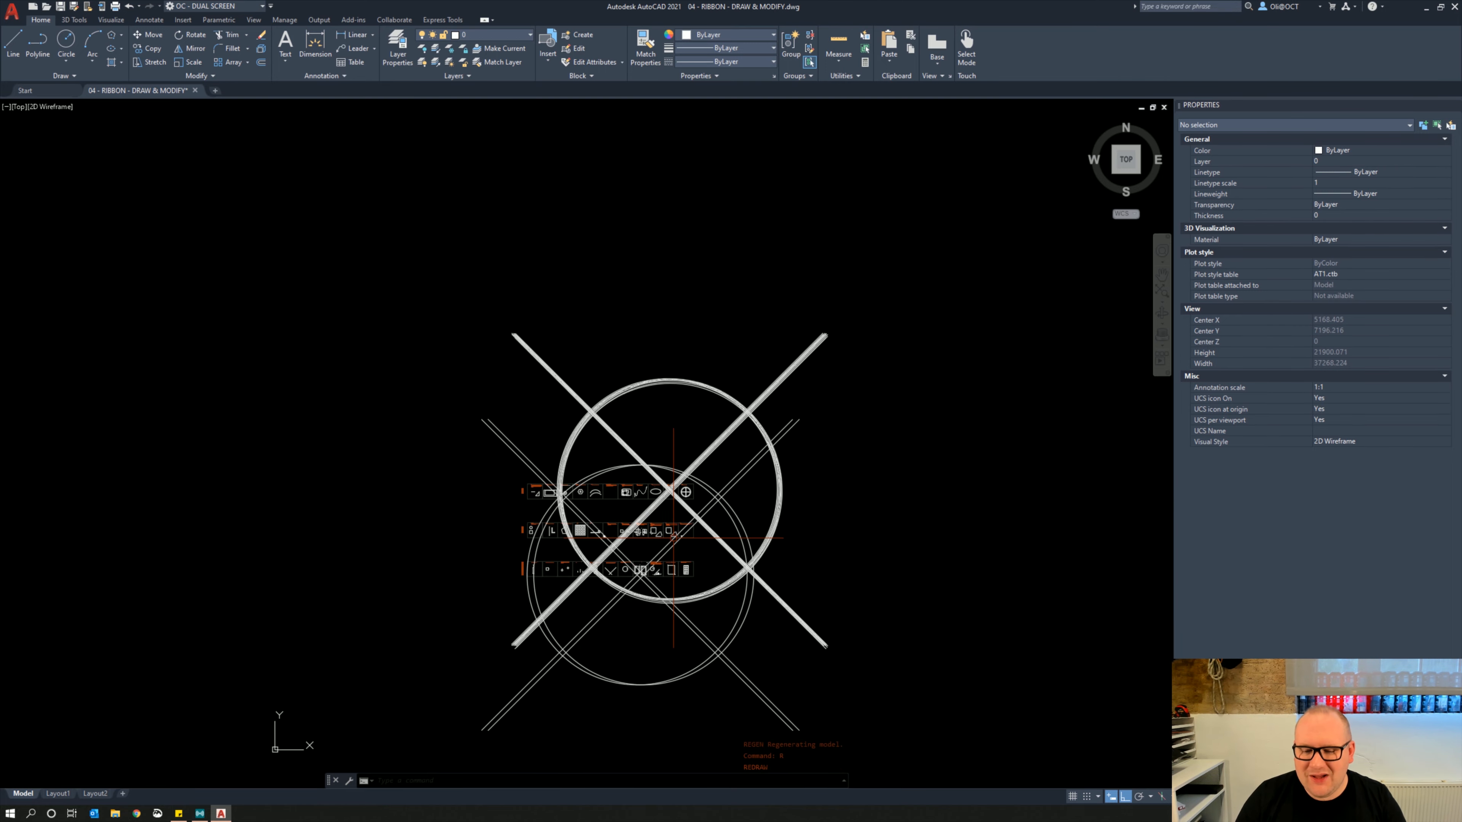
scroll(672, 490, up, 12)
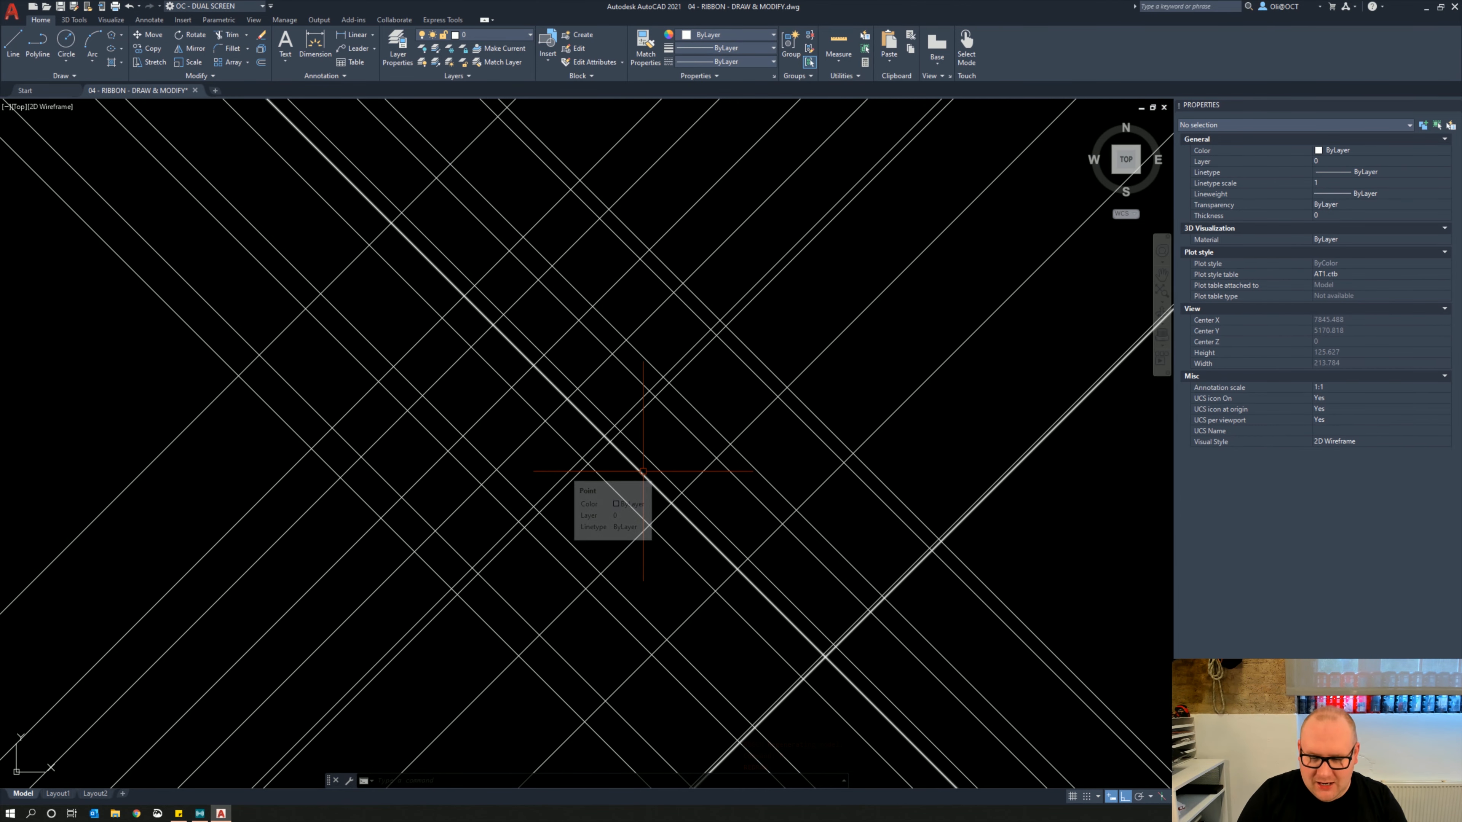
text(re)
key(Return)
Set the point style size to 10 in absolute units using DDPTYPE
text(ddptyp)
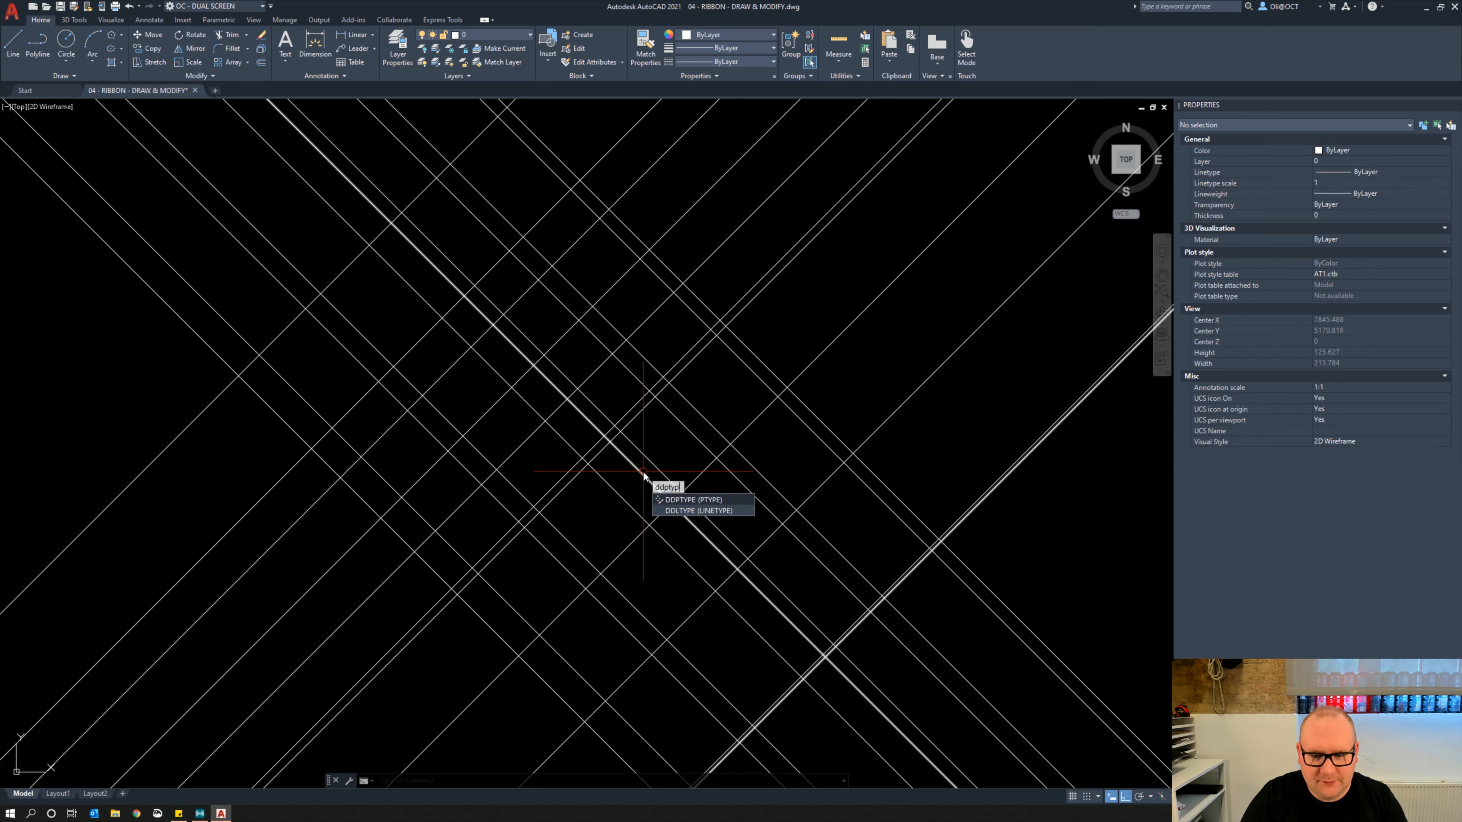
key(Return)
click(581, 482)
double_click(620, 445)
text(10)
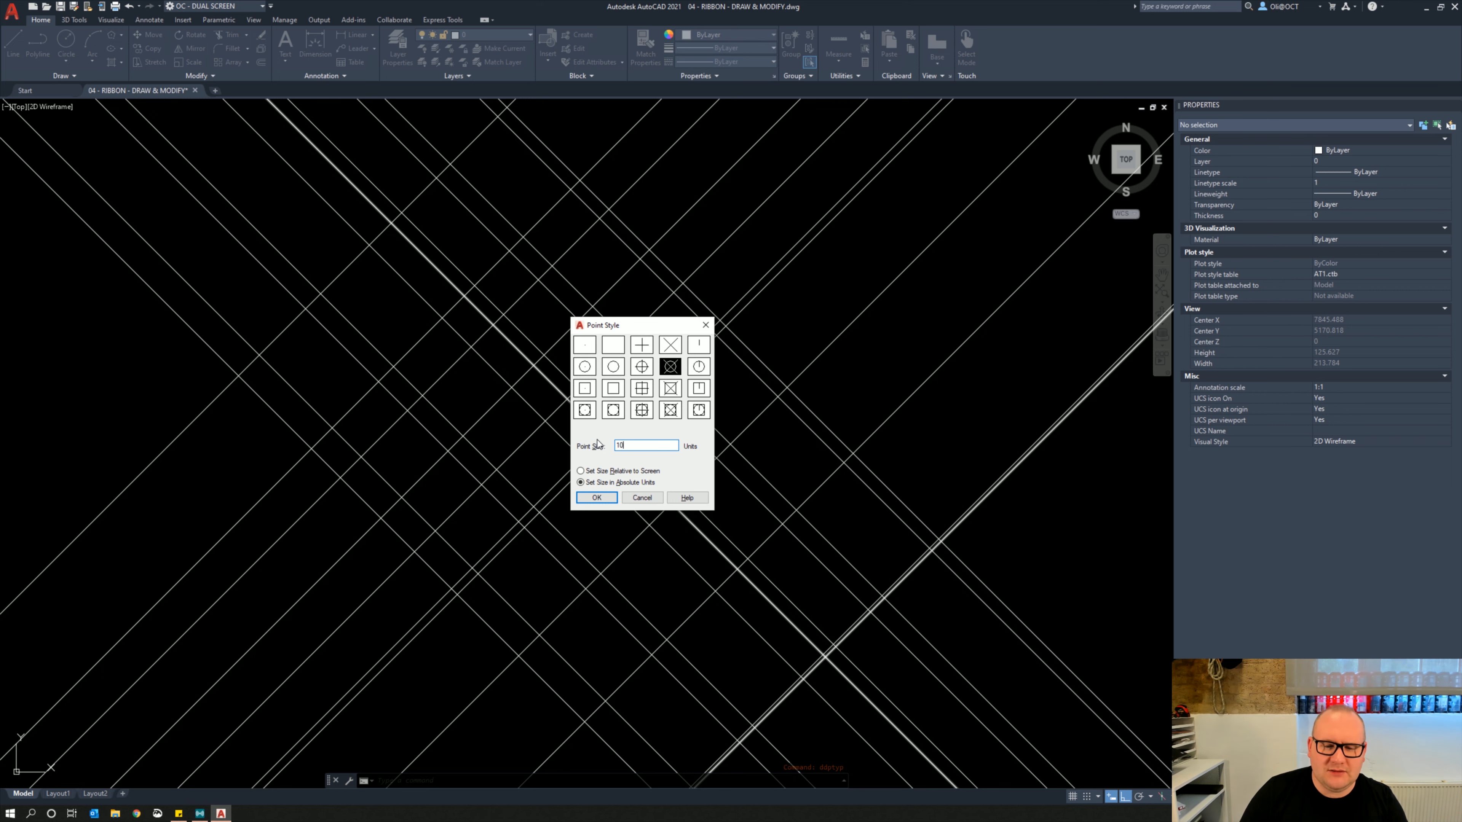
key(Return)
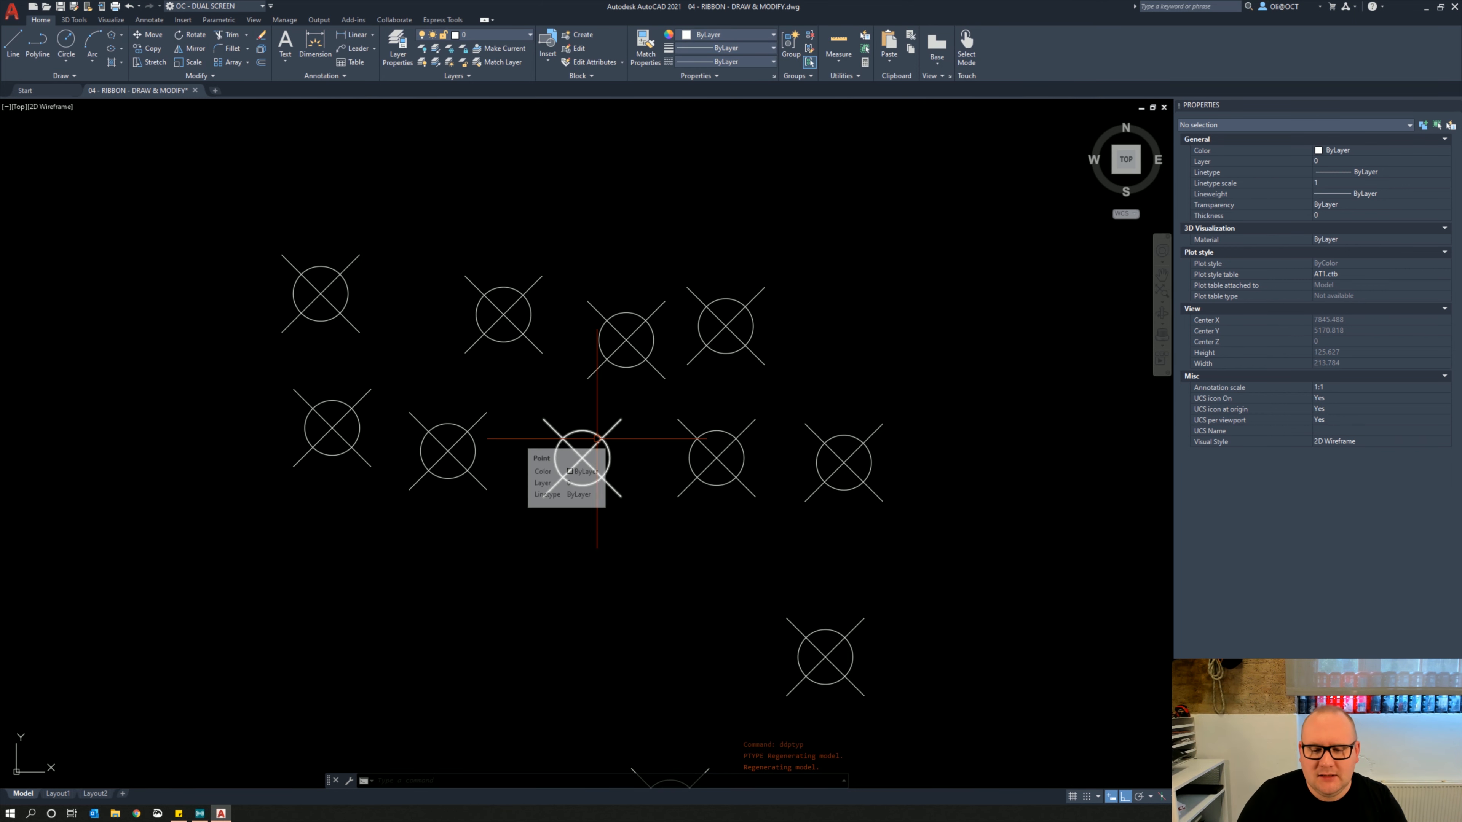
Change the point style to the square with a plus through it
key(Return)
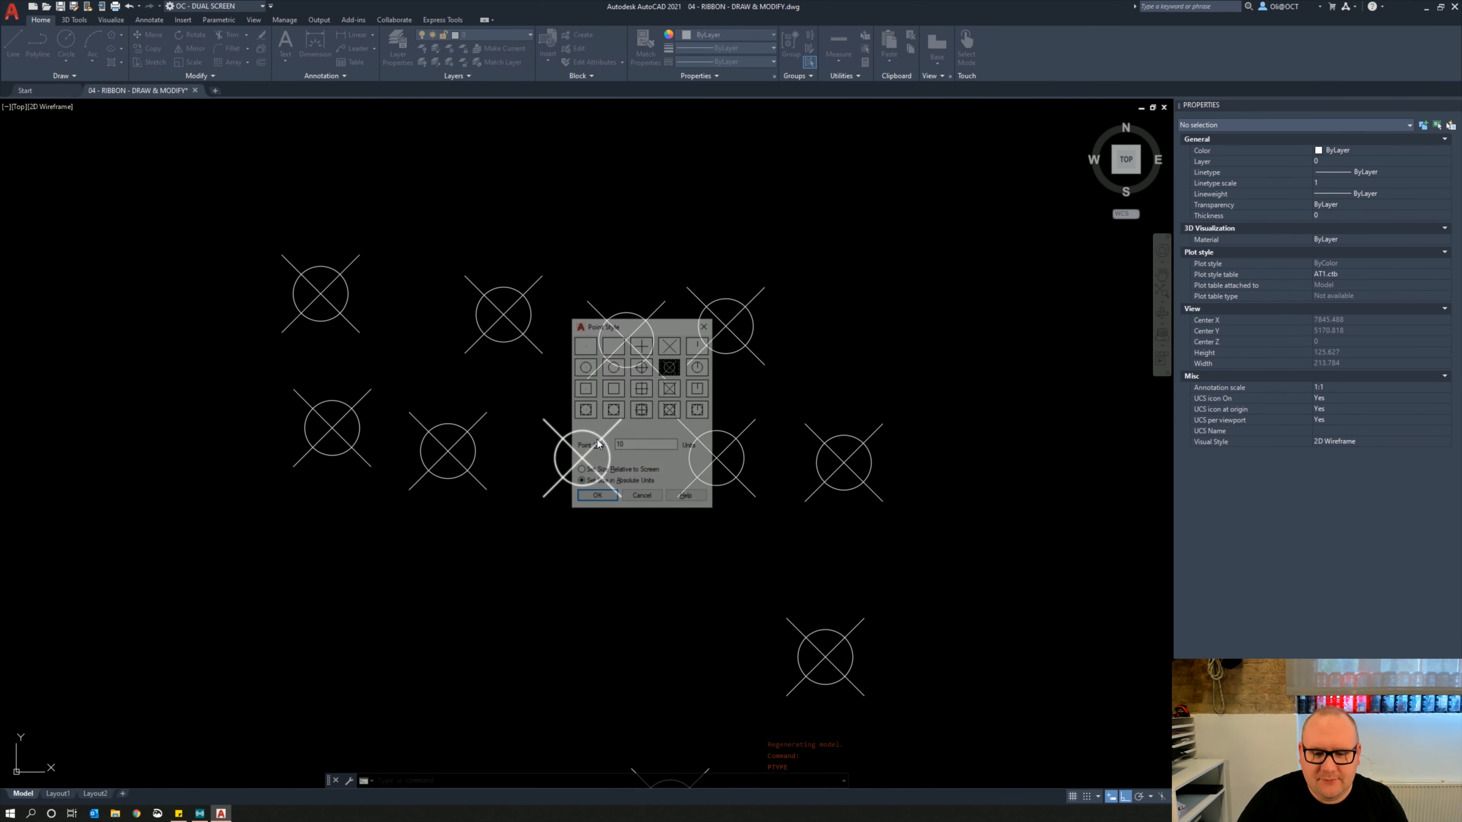
click(644, 395)
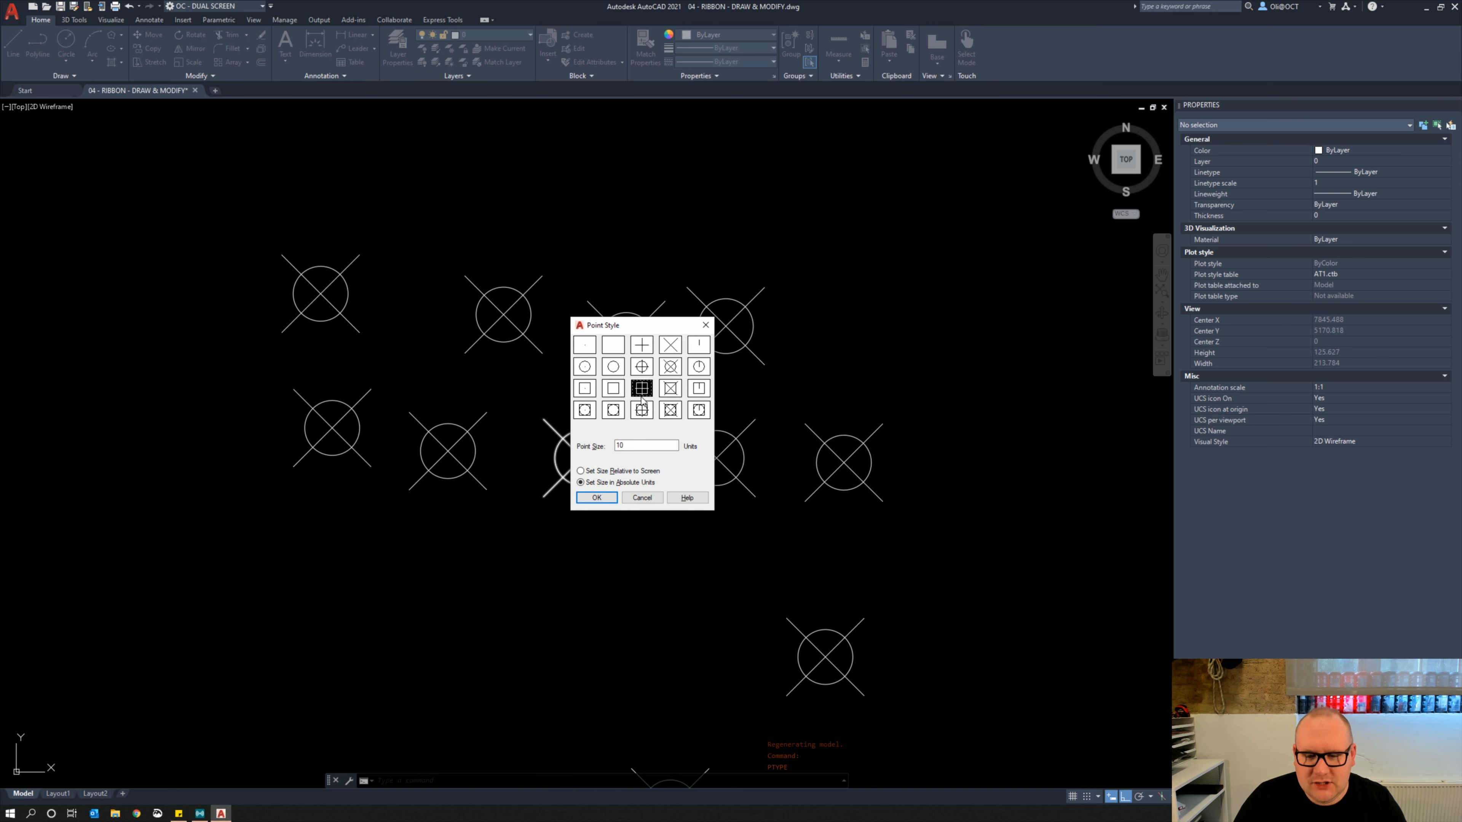
click(597, 496)
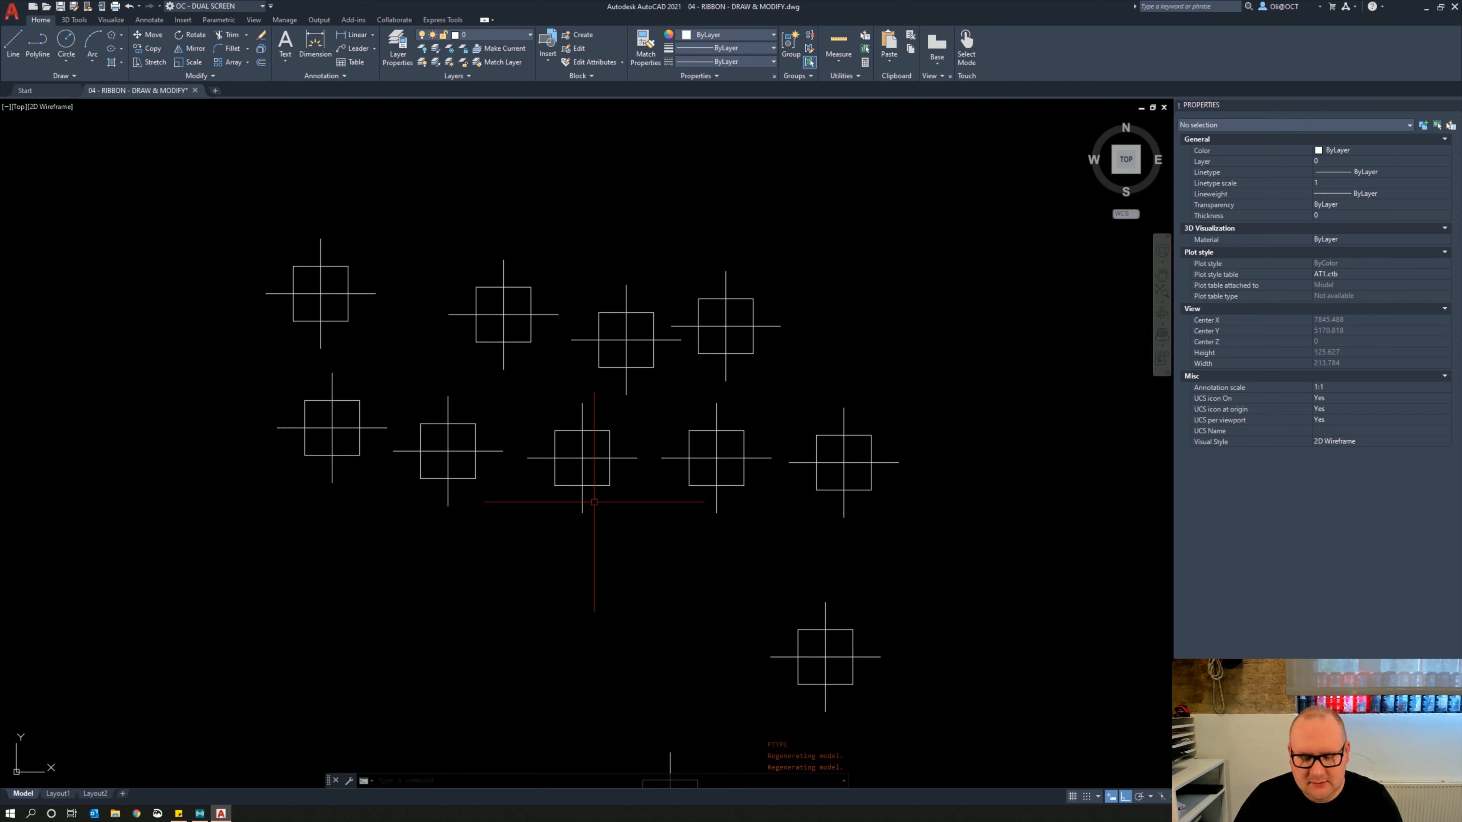
Change the point style back to the circle with an X through it
key(Return)
click(669, 373)
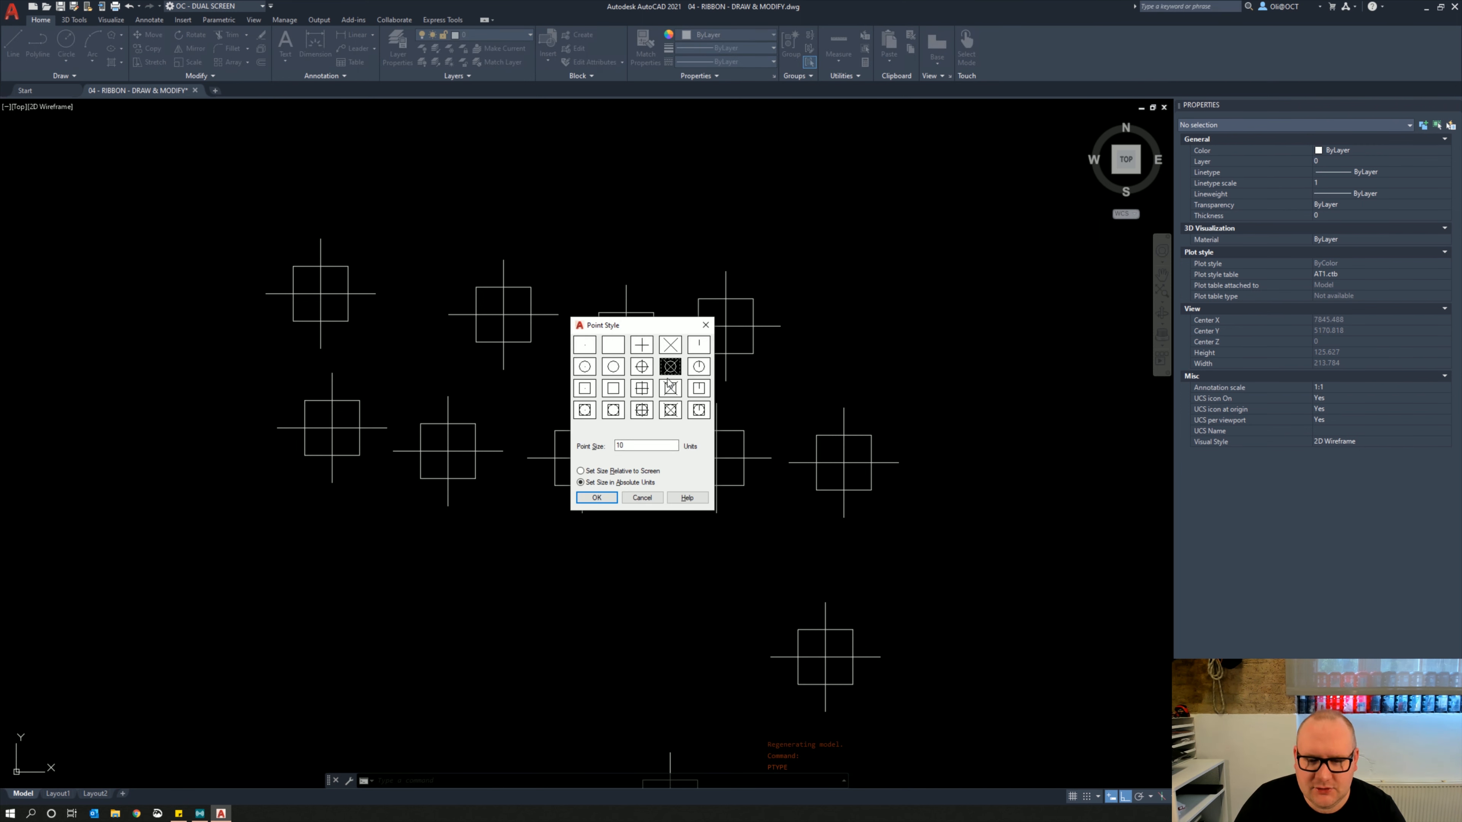
click(610, 497)
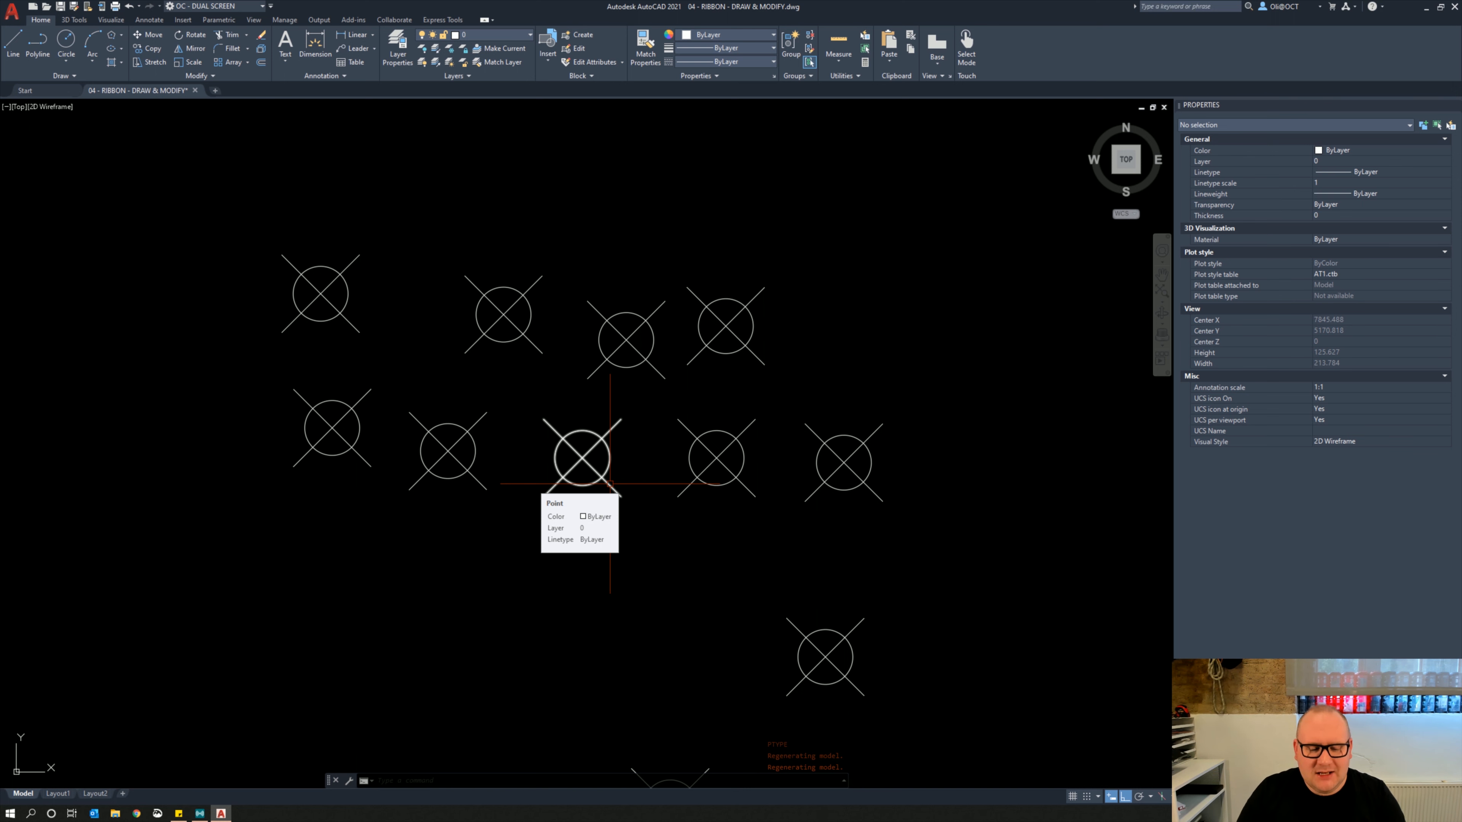
Draw a circle of radius 5 in the empty area below the points in the (J) cell
scroll(610, 484, down, 6)
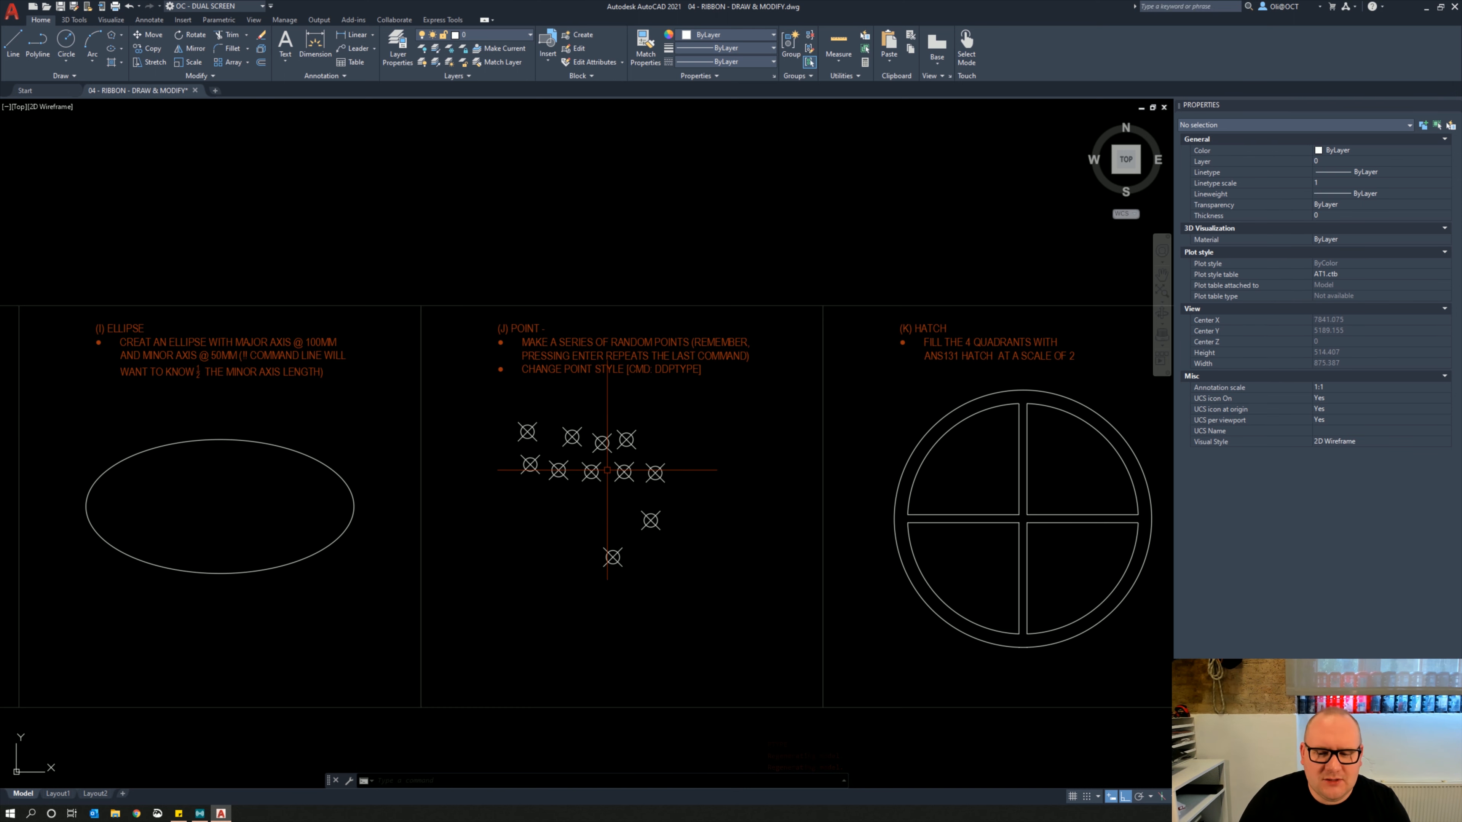
scroll(607, 470, up, 2)
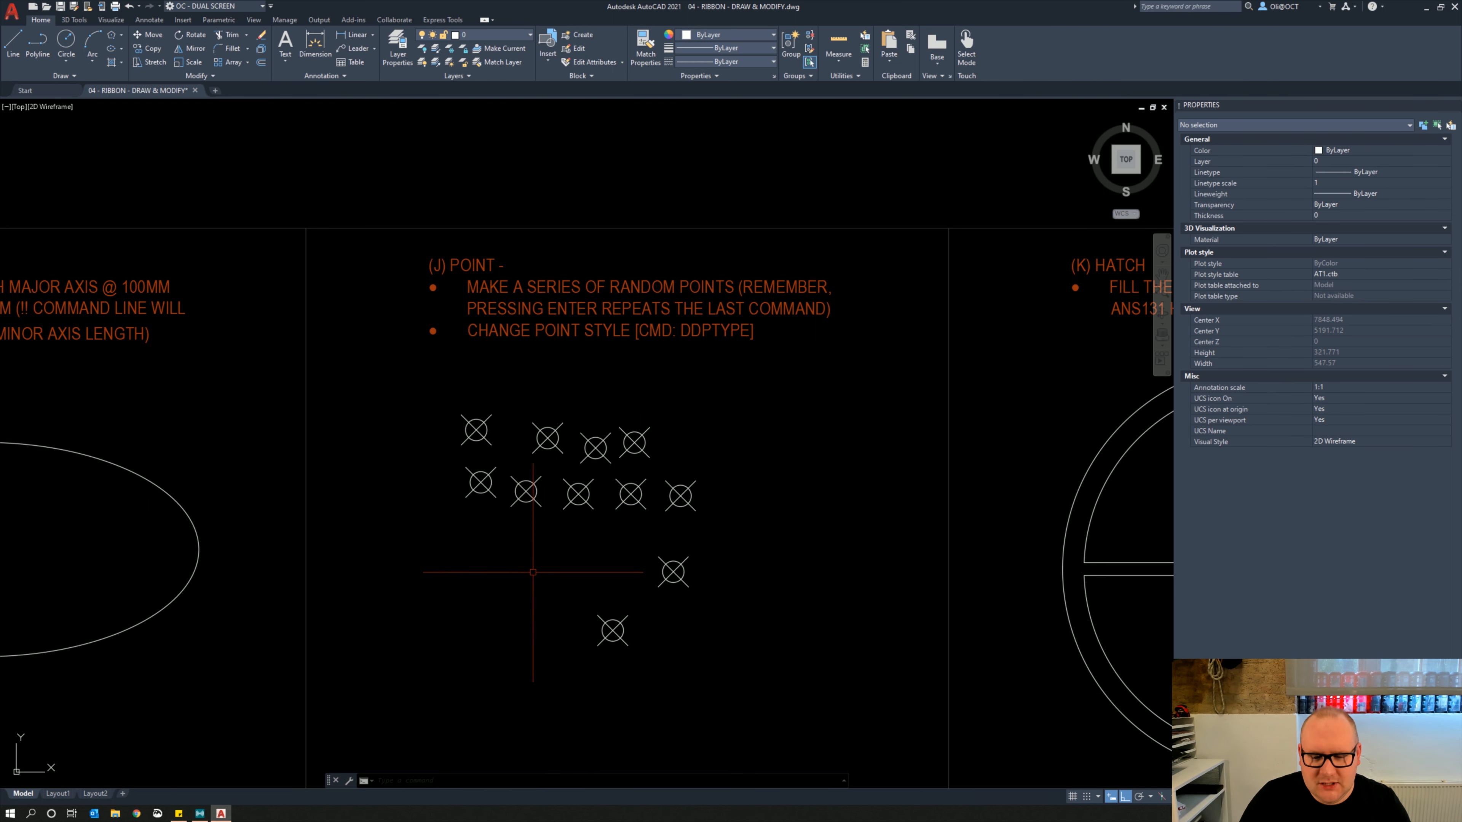
scroll(501, 576, up, 2)
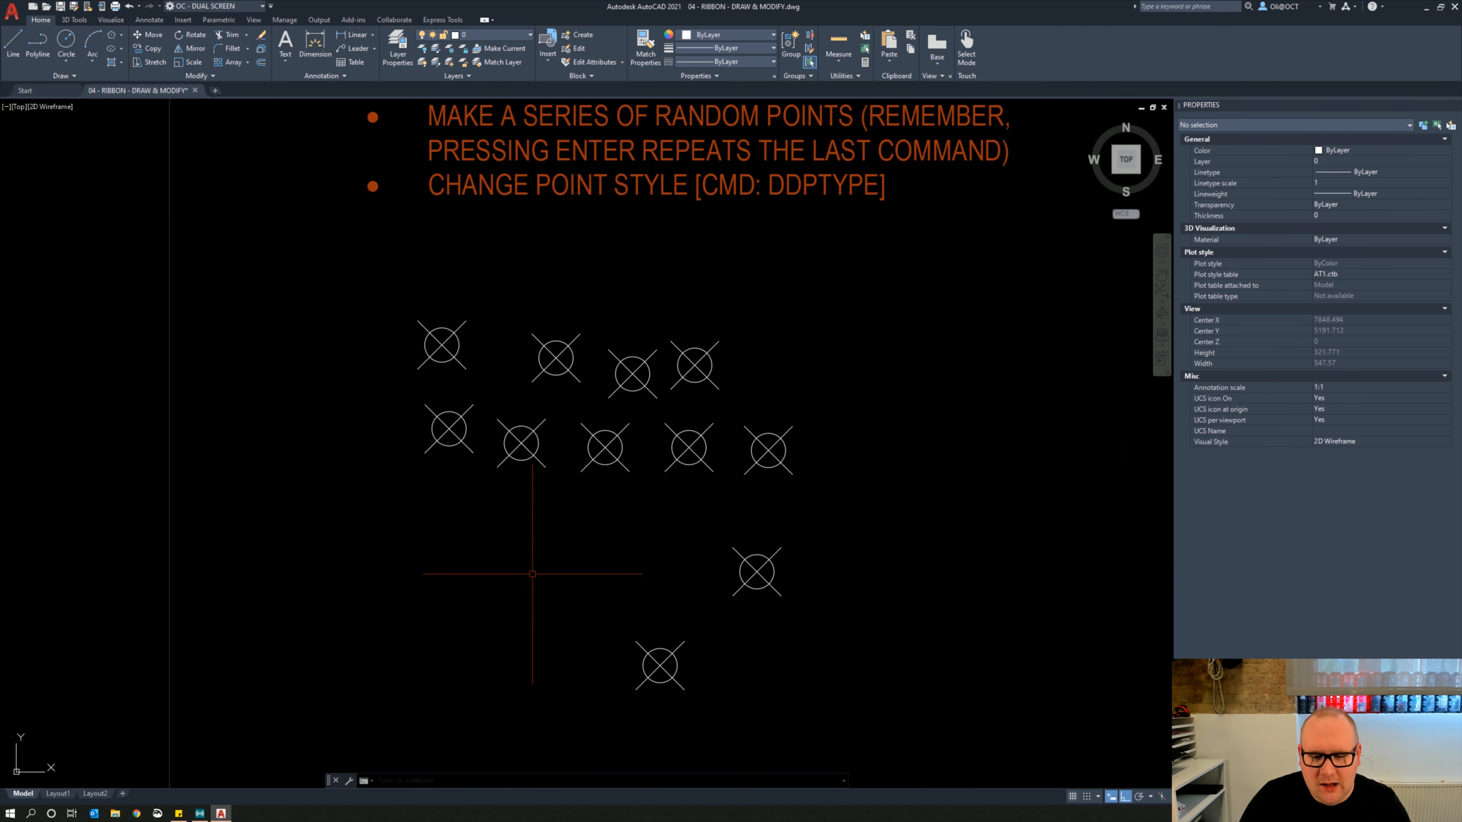
text(c)
key(Return)
click(504, 579)
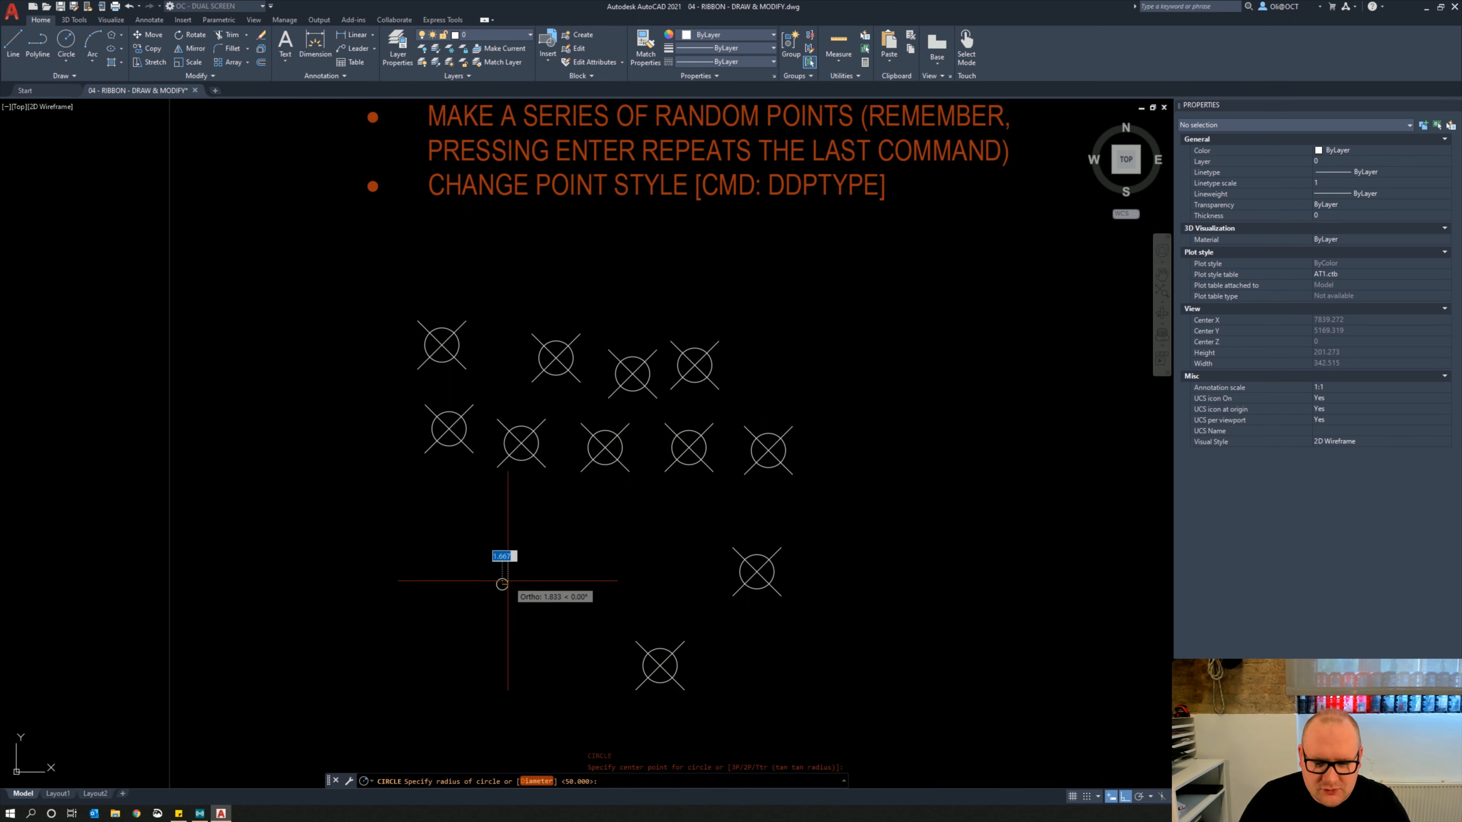
text(5)
key(Return)
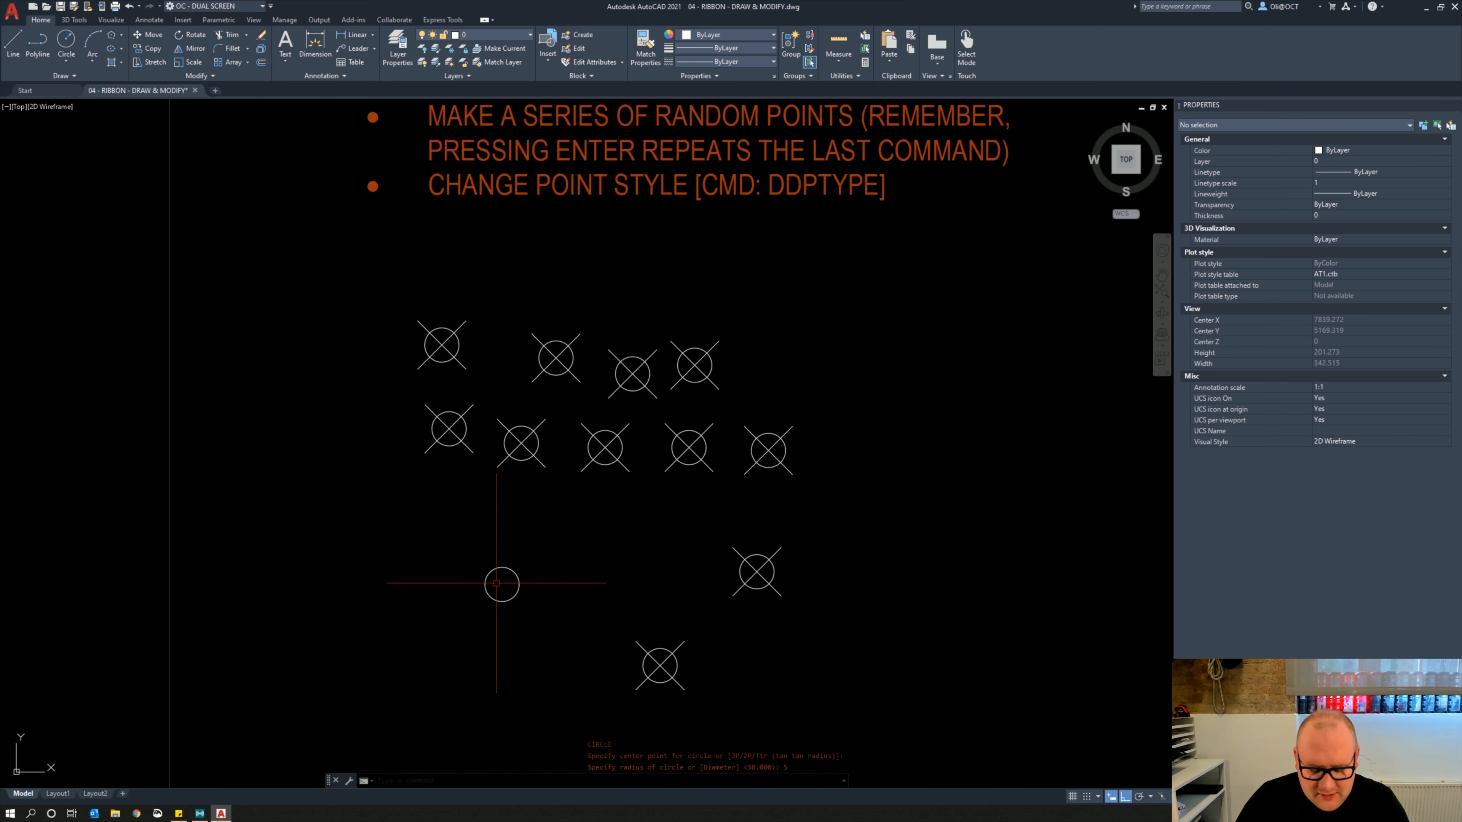
Draw a vertical and a horizontal line across the new circle through its quadrants
text(l)
key(Return)
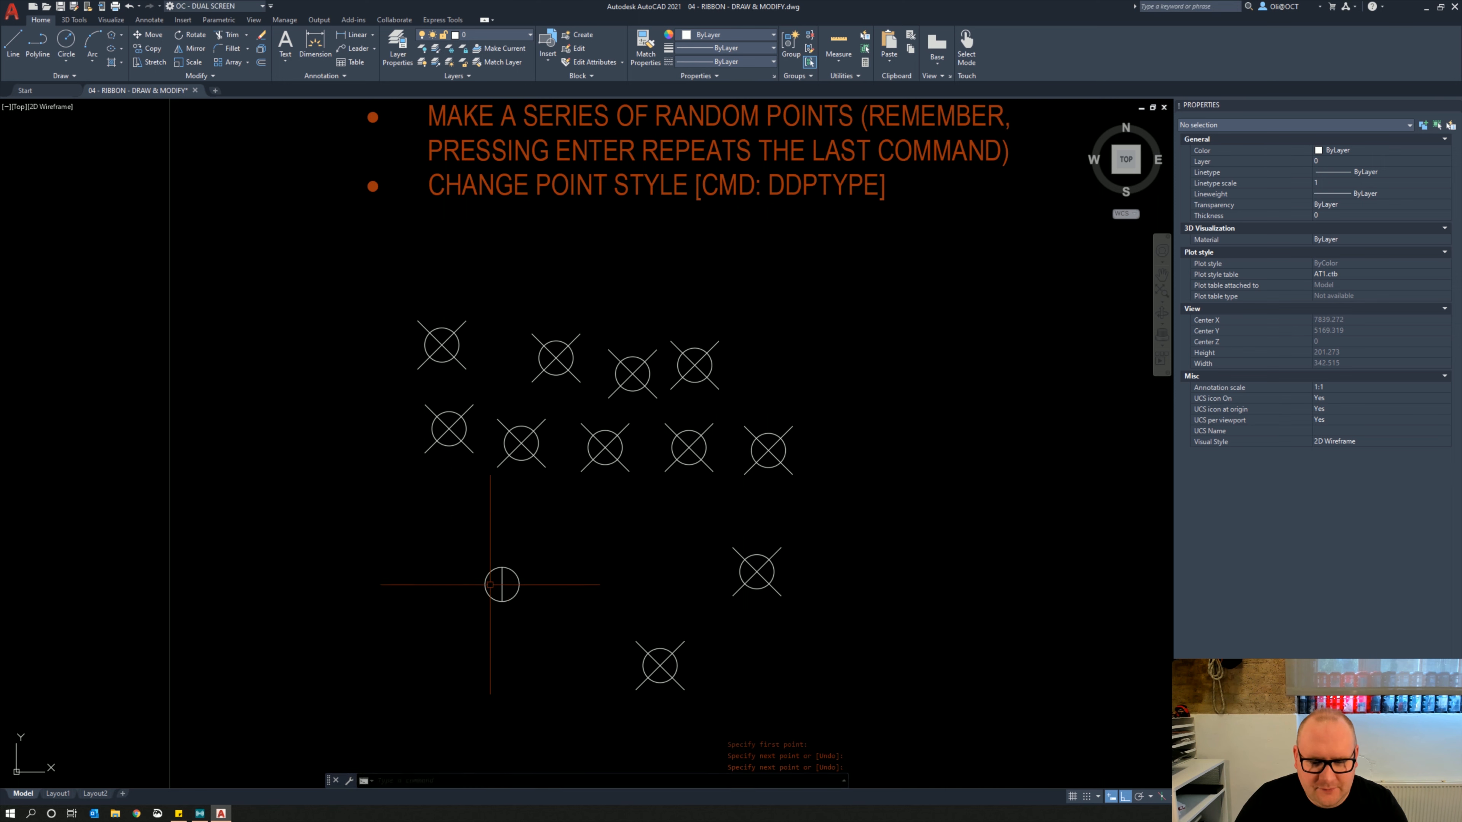
click(484, 584)
click(519, 585)
key(Return)
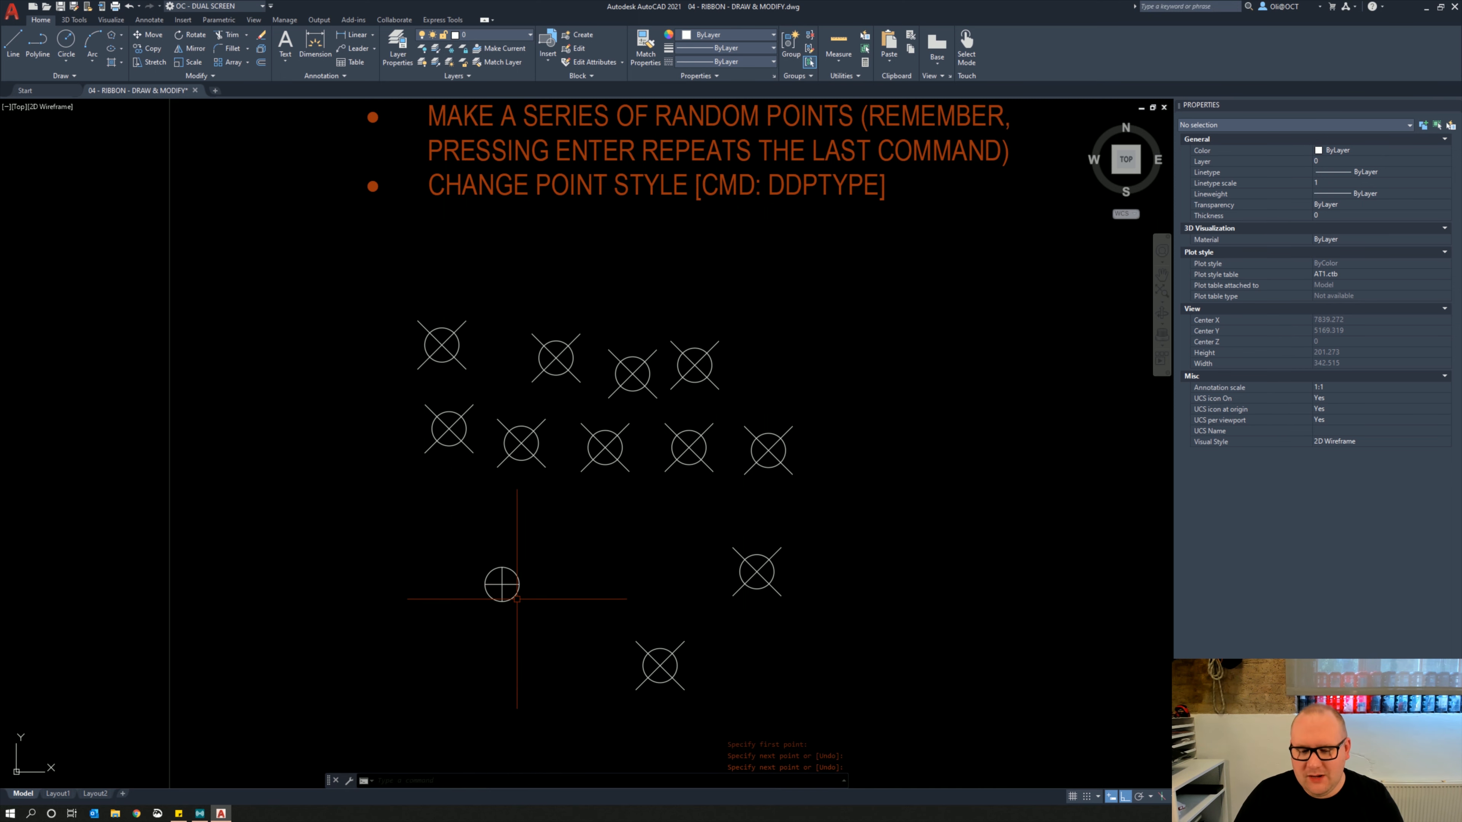
Try to rotate the crossed lines inside the circle
scroll(516, 599, up, 3)
click(496, 588)
click(440, 524)
text(ro)
key(Return)
click(458, 538)
key(Escape)
key(Escape)
Delete the circle and its two crossing lines below the points in the (J) cell
scroll(475, 548, down, 4)
click(398, 483)
click(489, 561)
scroll(511, 569, down, 2)
key(Delete)
scroll(560, 497, down, 5)
scroll(535, 478, up, 3)
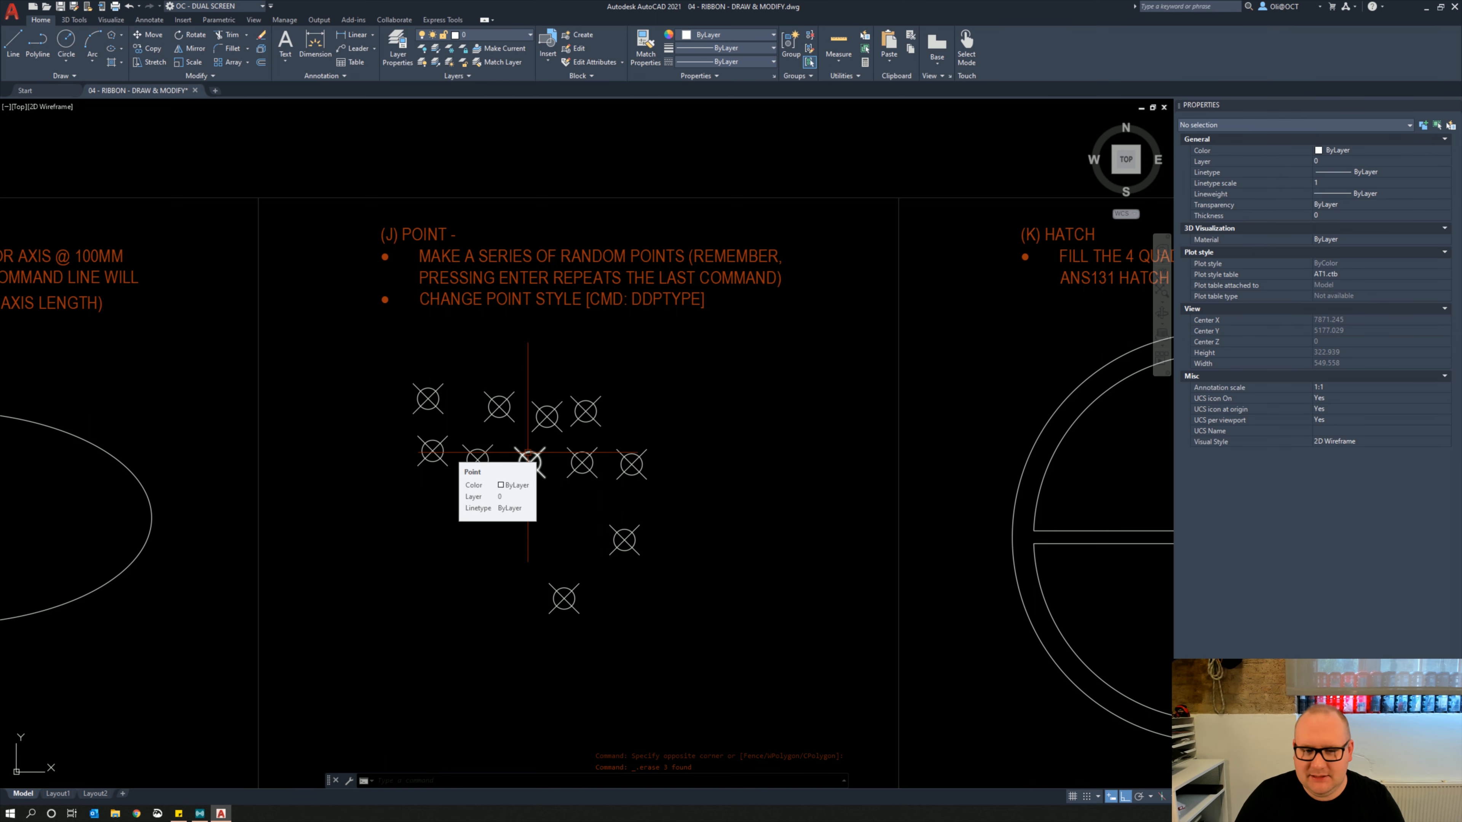
Hatch the four quadrants of the circle in the (K) cell with the ANSI31 pattern
scroll(519, 452, down, 2)
middle_drag(604, 465, 443, 439)
middle_drag(688, 485, 532, 473)
scroll(557, 477, up, 1)
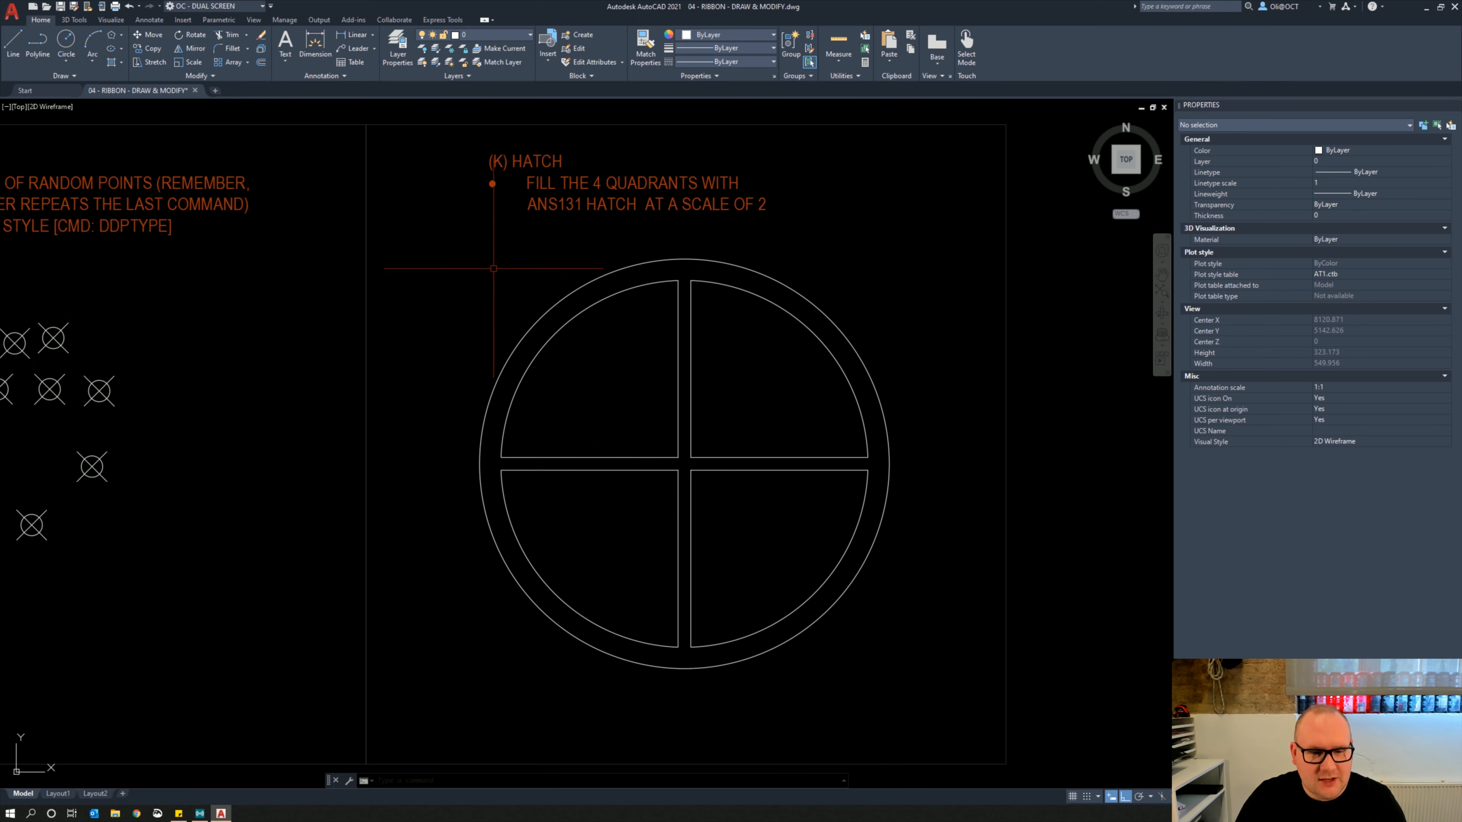
text(h)
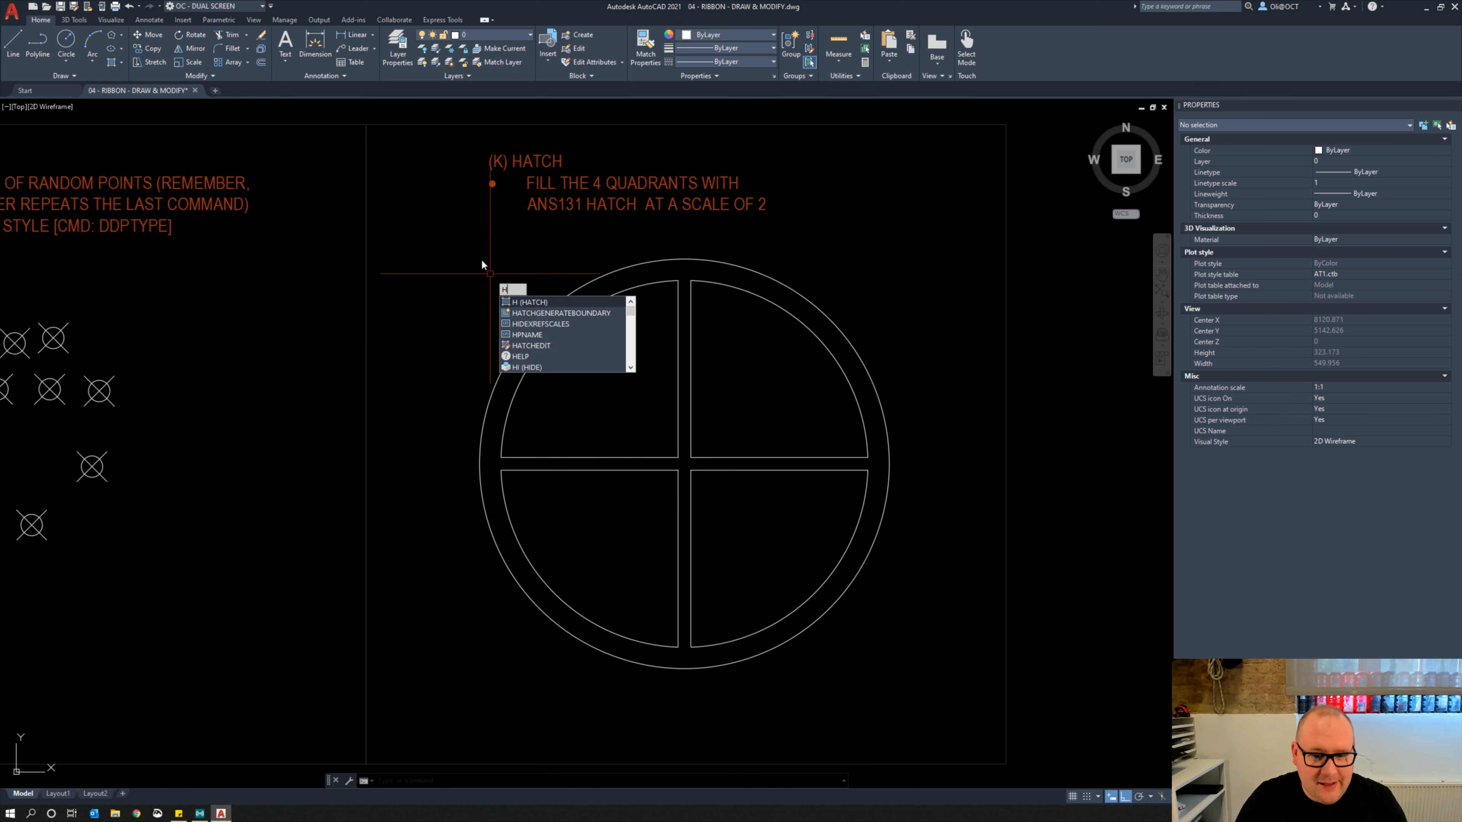
key(Return)
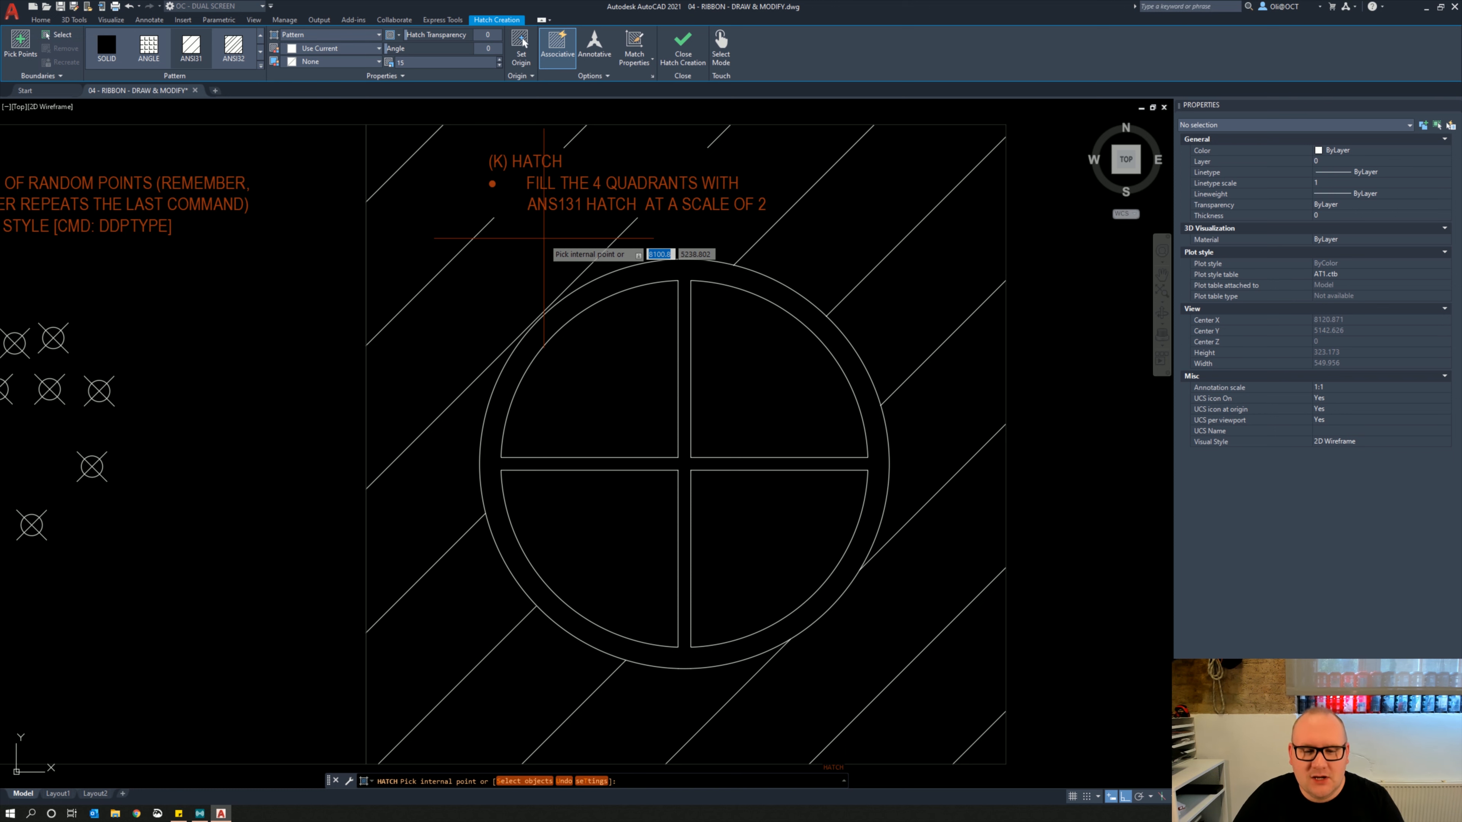
click(620, 407)
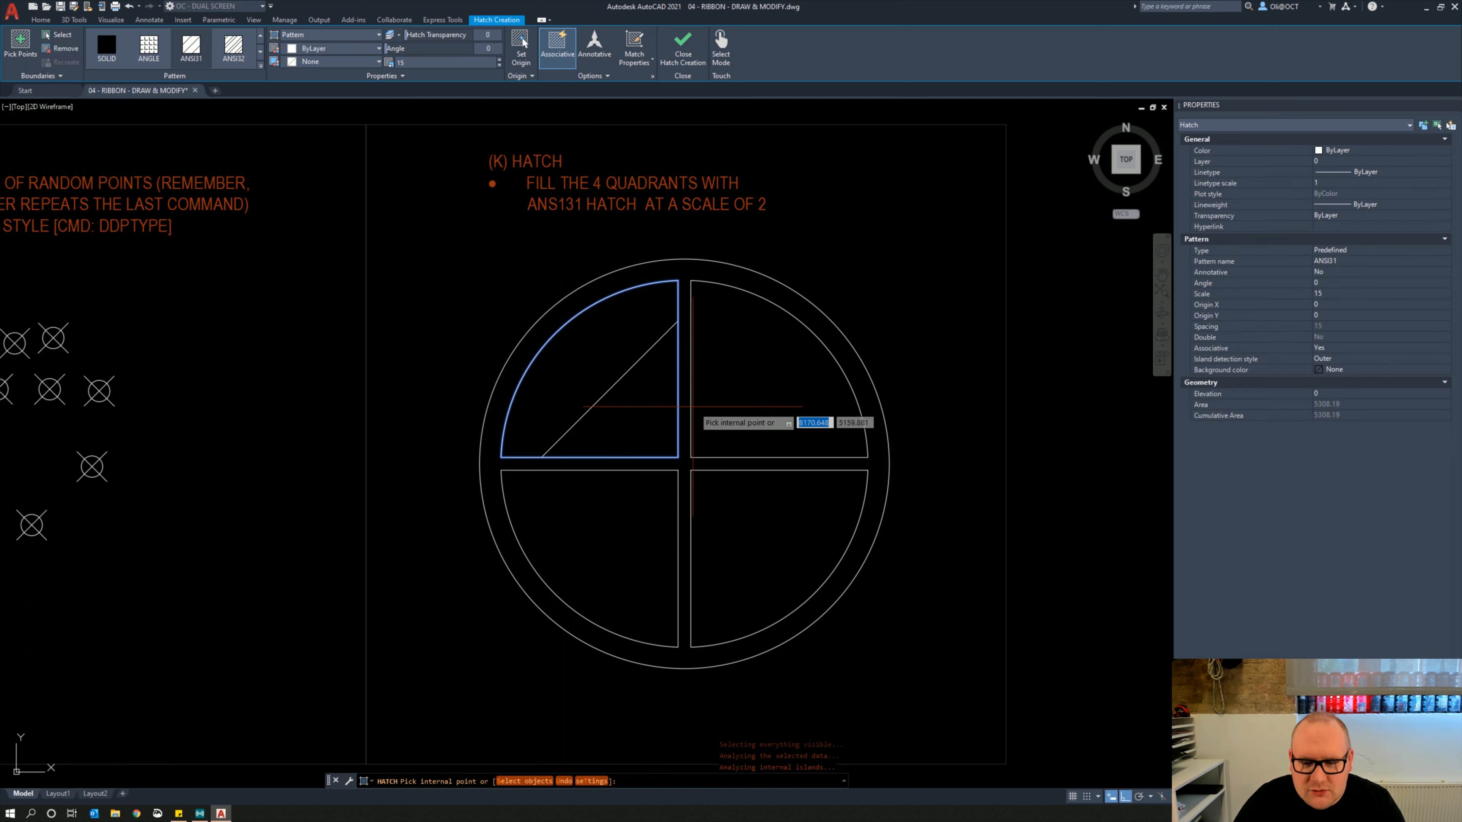
click(754, 404)
click(749, 510)
click(592, 570)
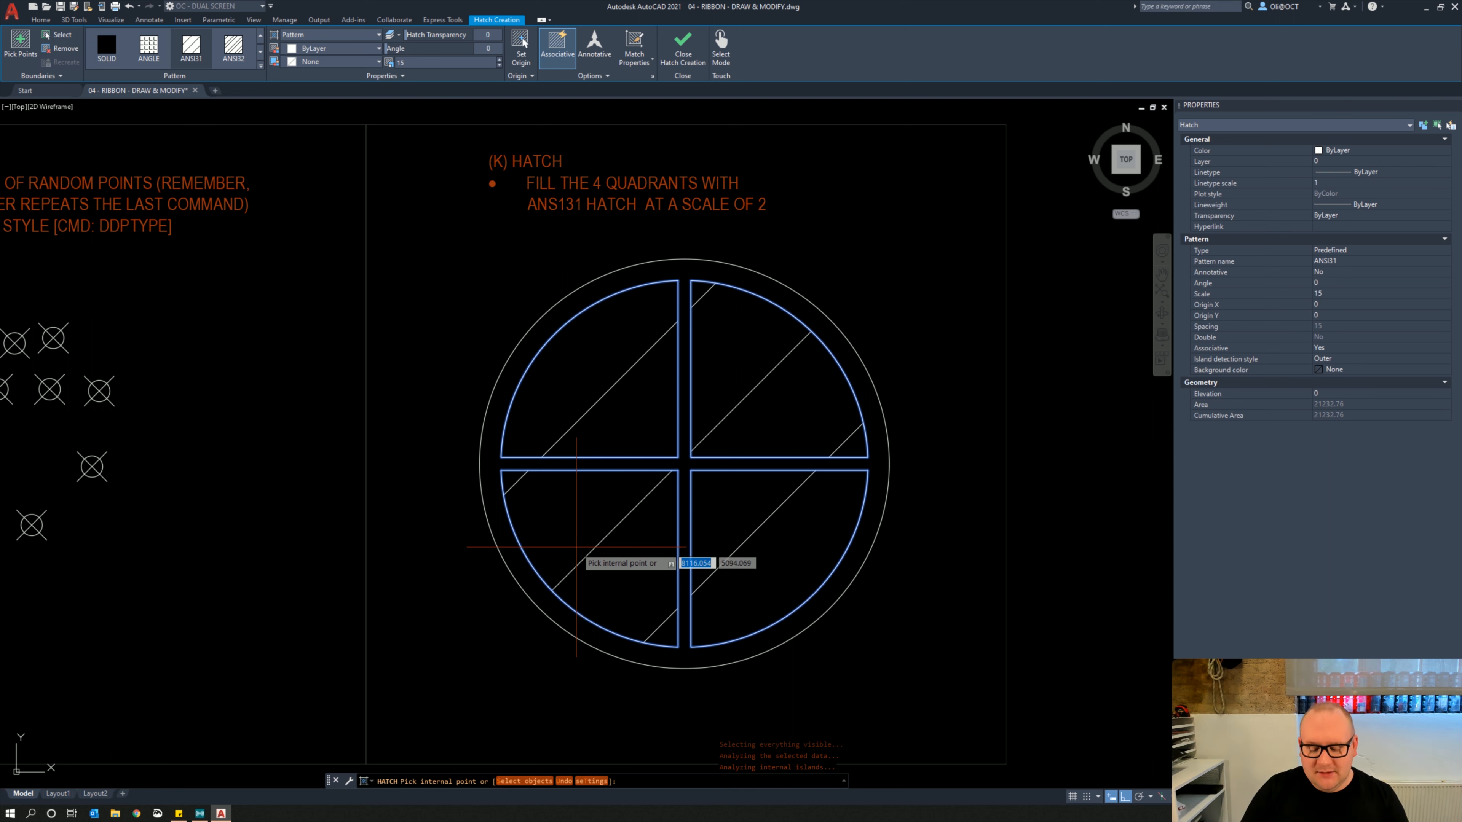
key(Return)
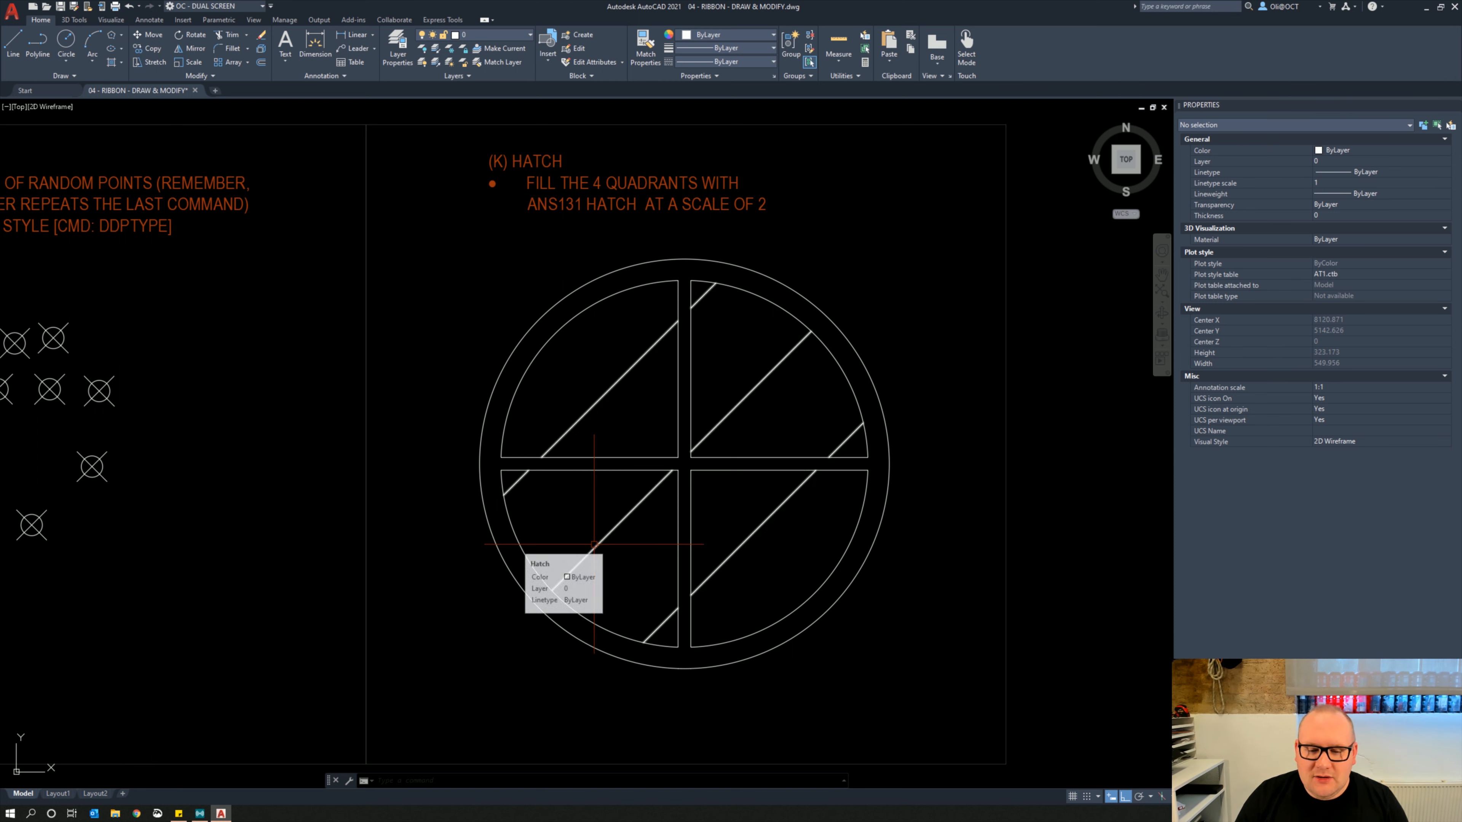
Select the quadrant hatch for editing and apply the ANSI31 pattern to it
click(593, 544)
click(615, 554)
click(561, 503)
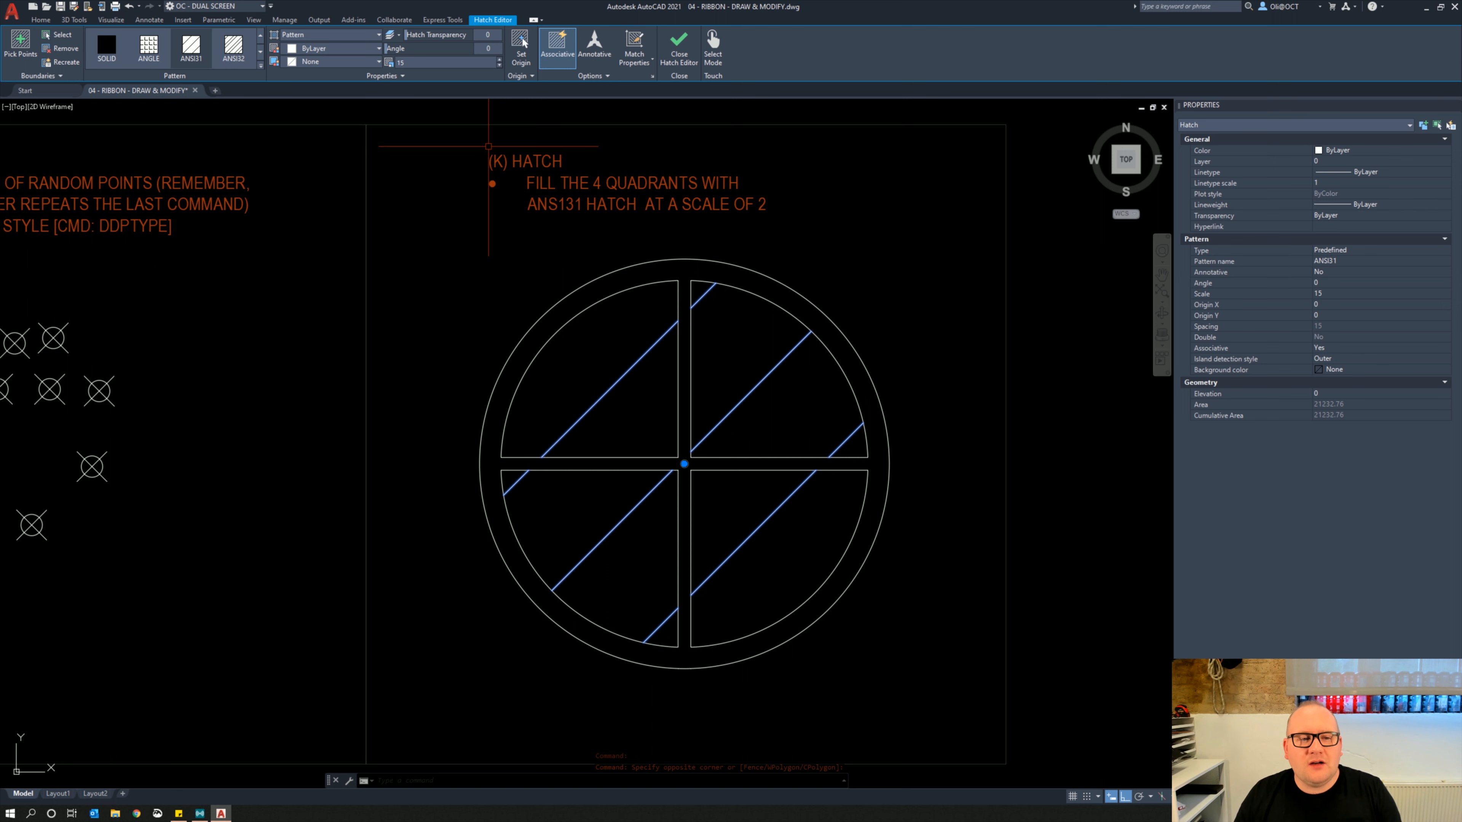
click(190, 46)
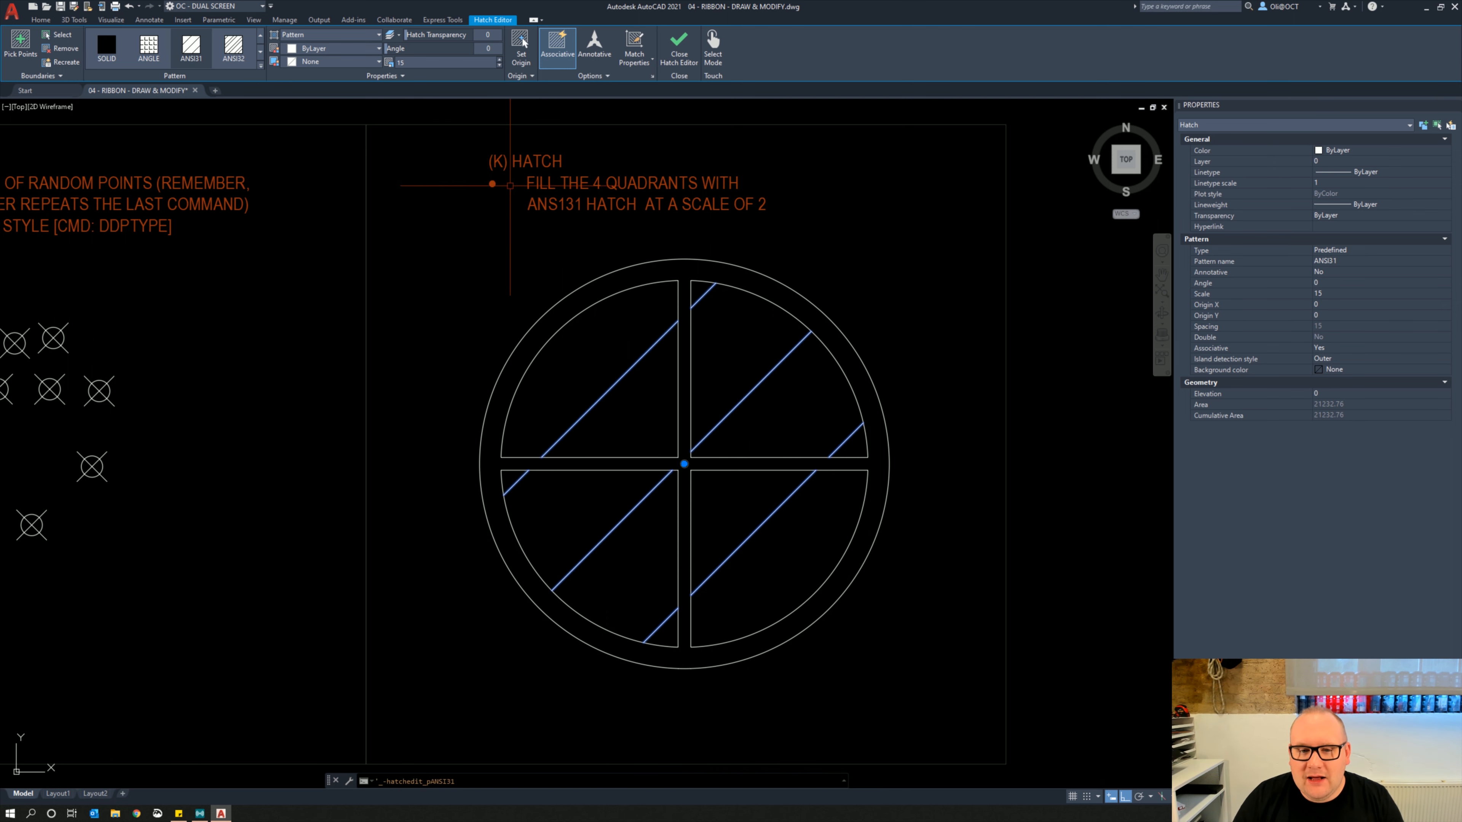
click(189, 60)
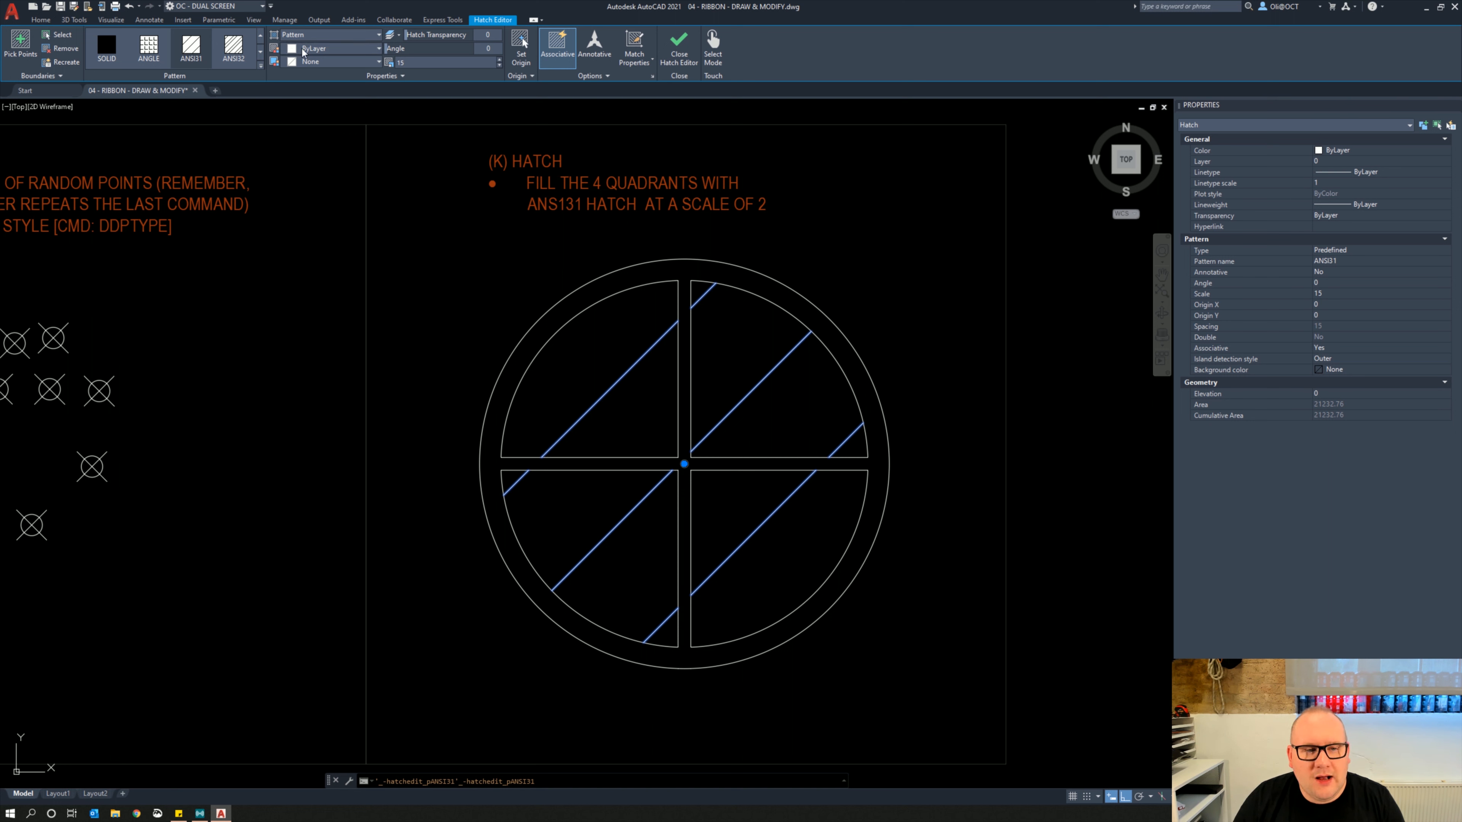
Preview the hatch colour and background colour options, leaving the background set to None
click(314, 50)
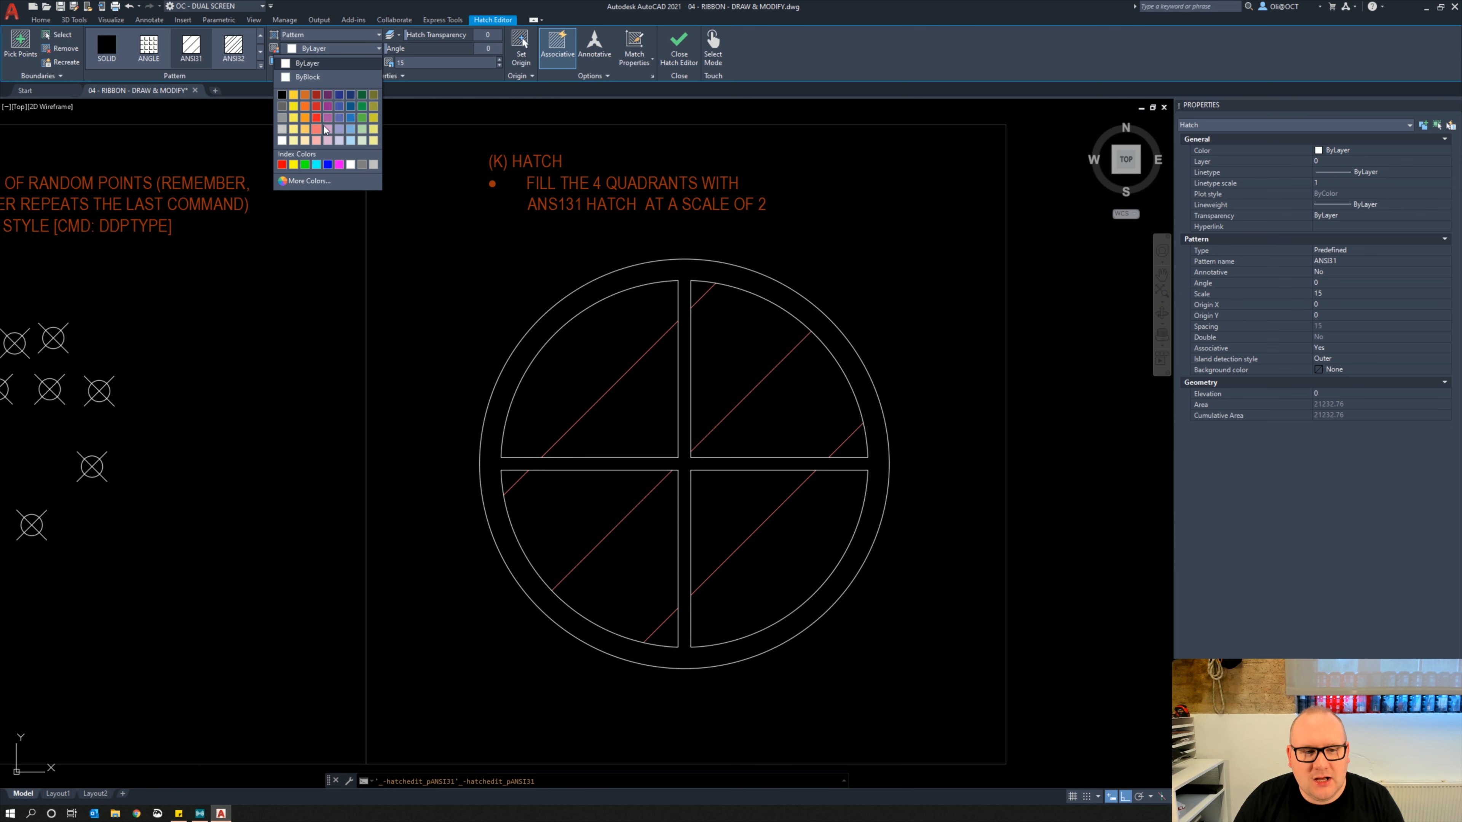
click(322, 51)
click(284, 62)
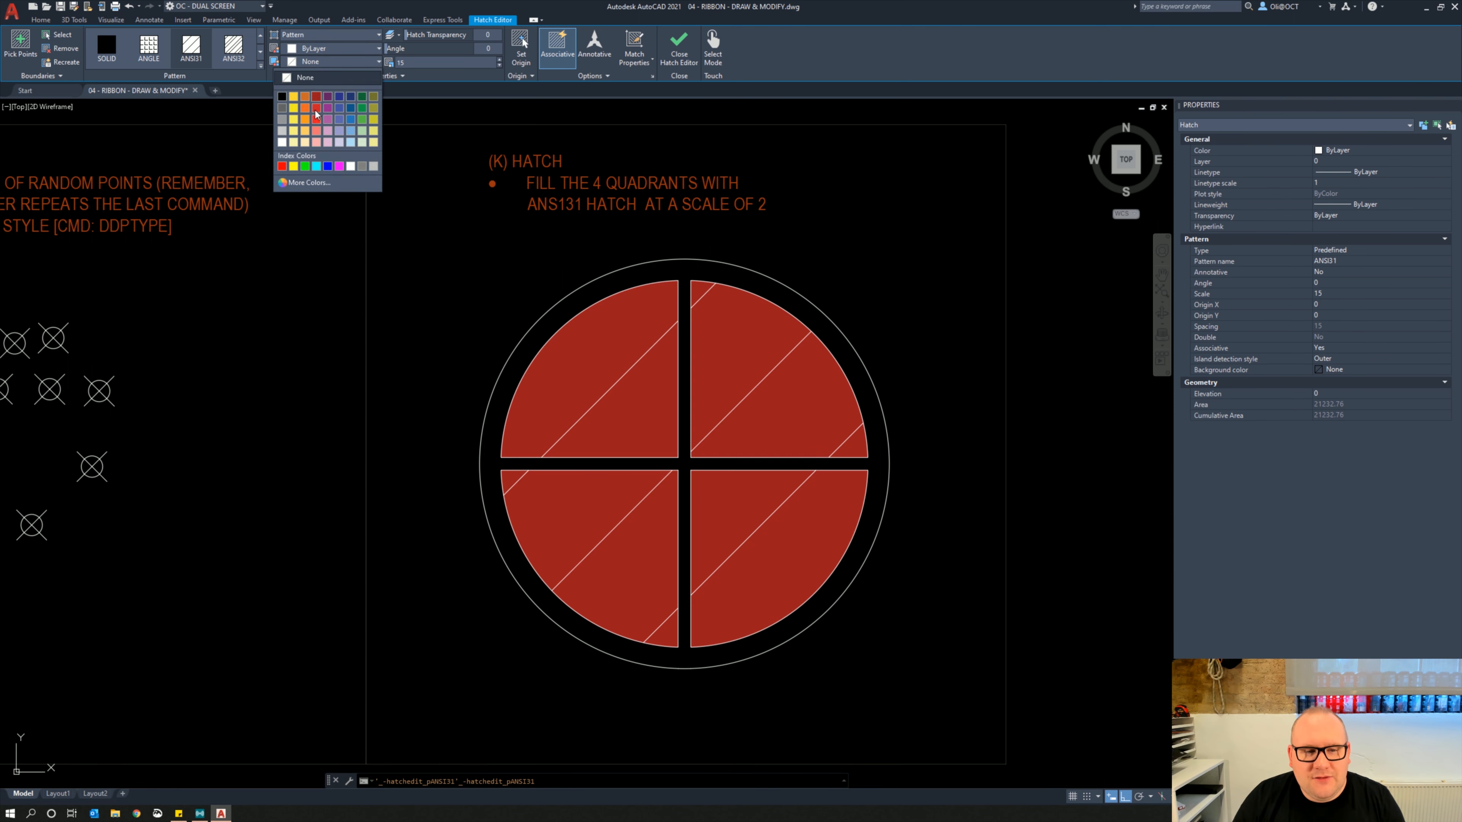
click(307, 79)
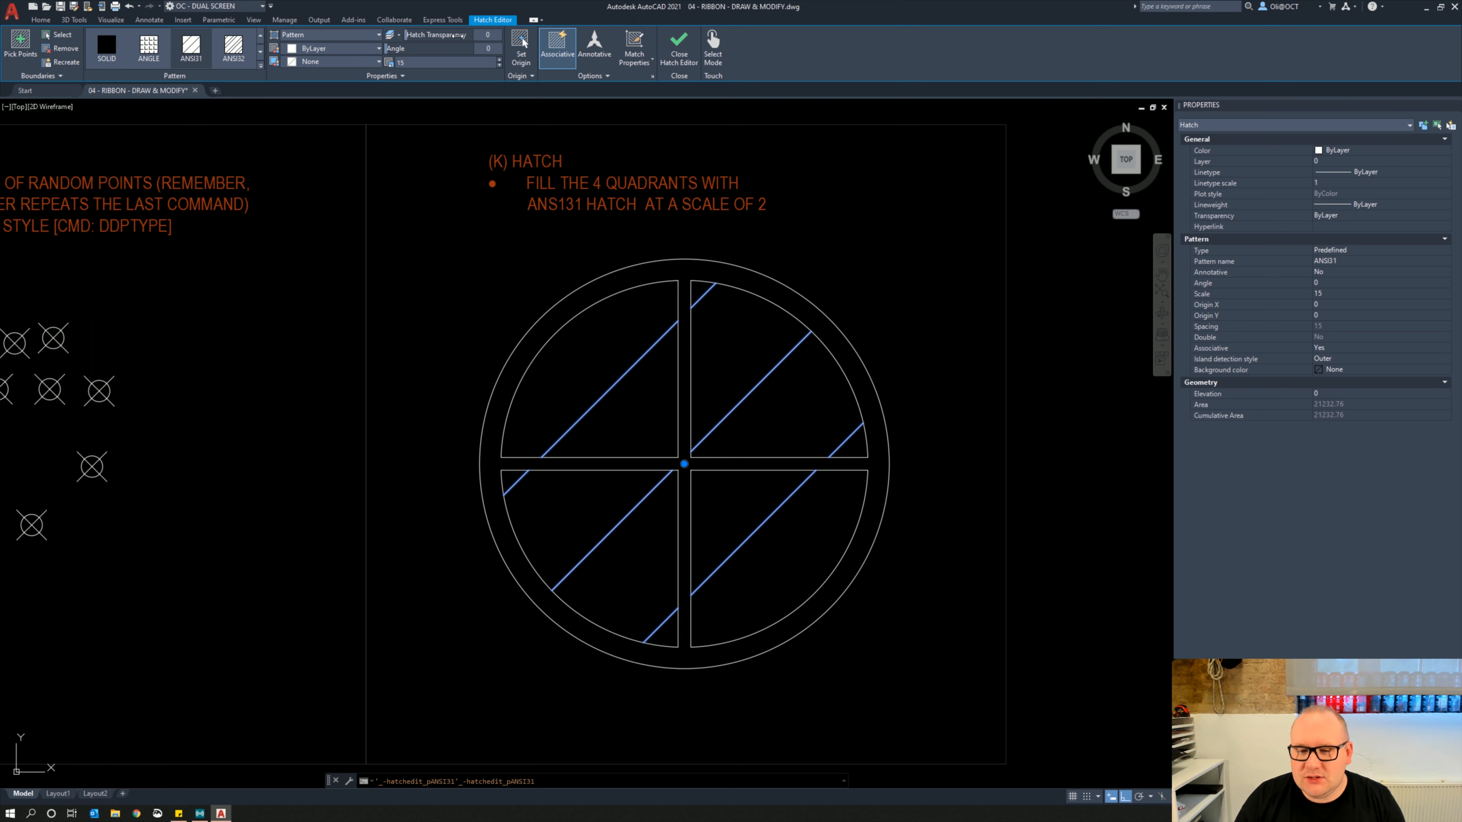
Set the quadrant hatch's scale to 2 and finish editing it
drag(442, 51, 382, 45)
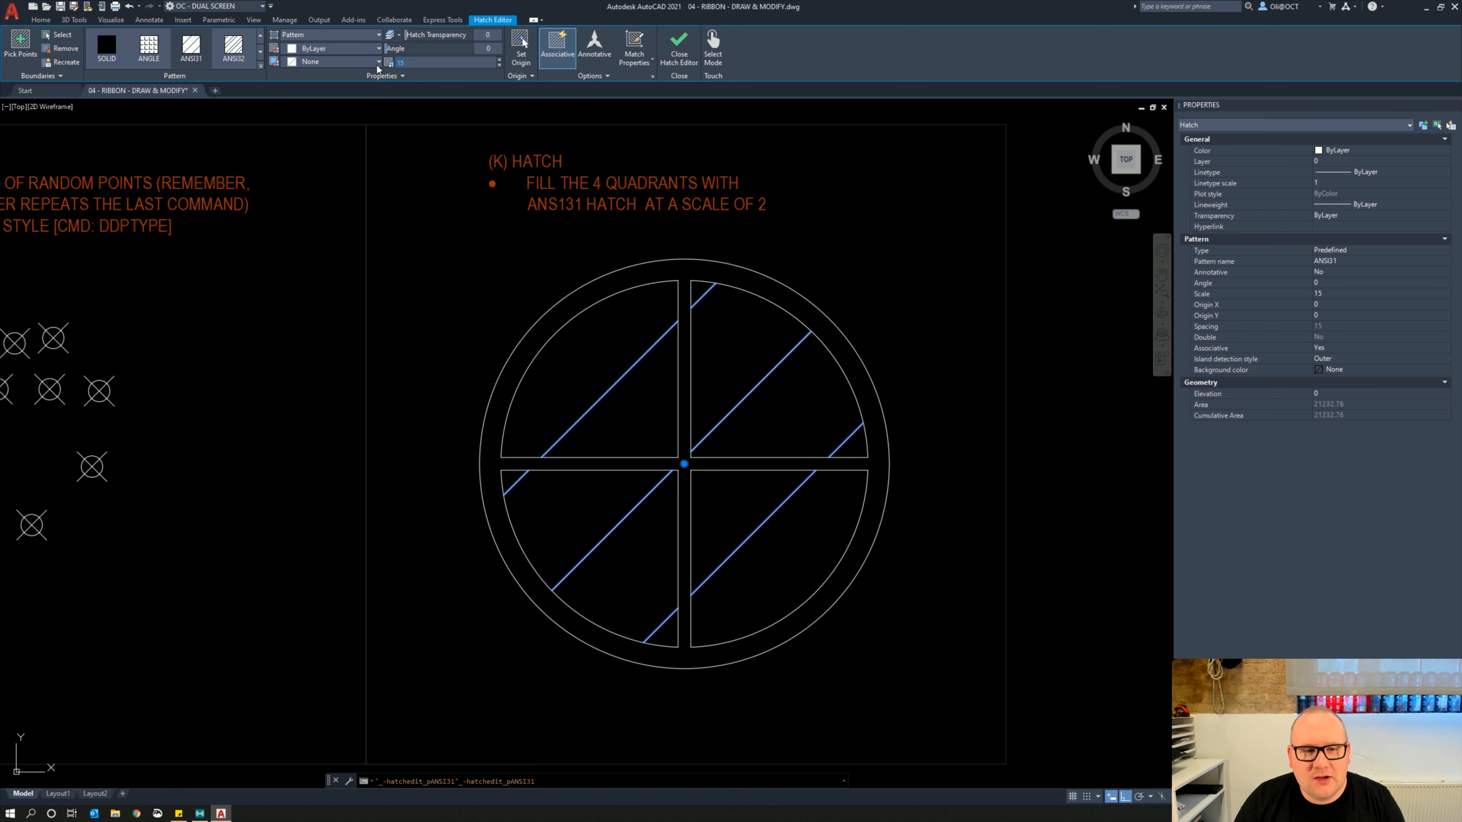
click(410, 62)
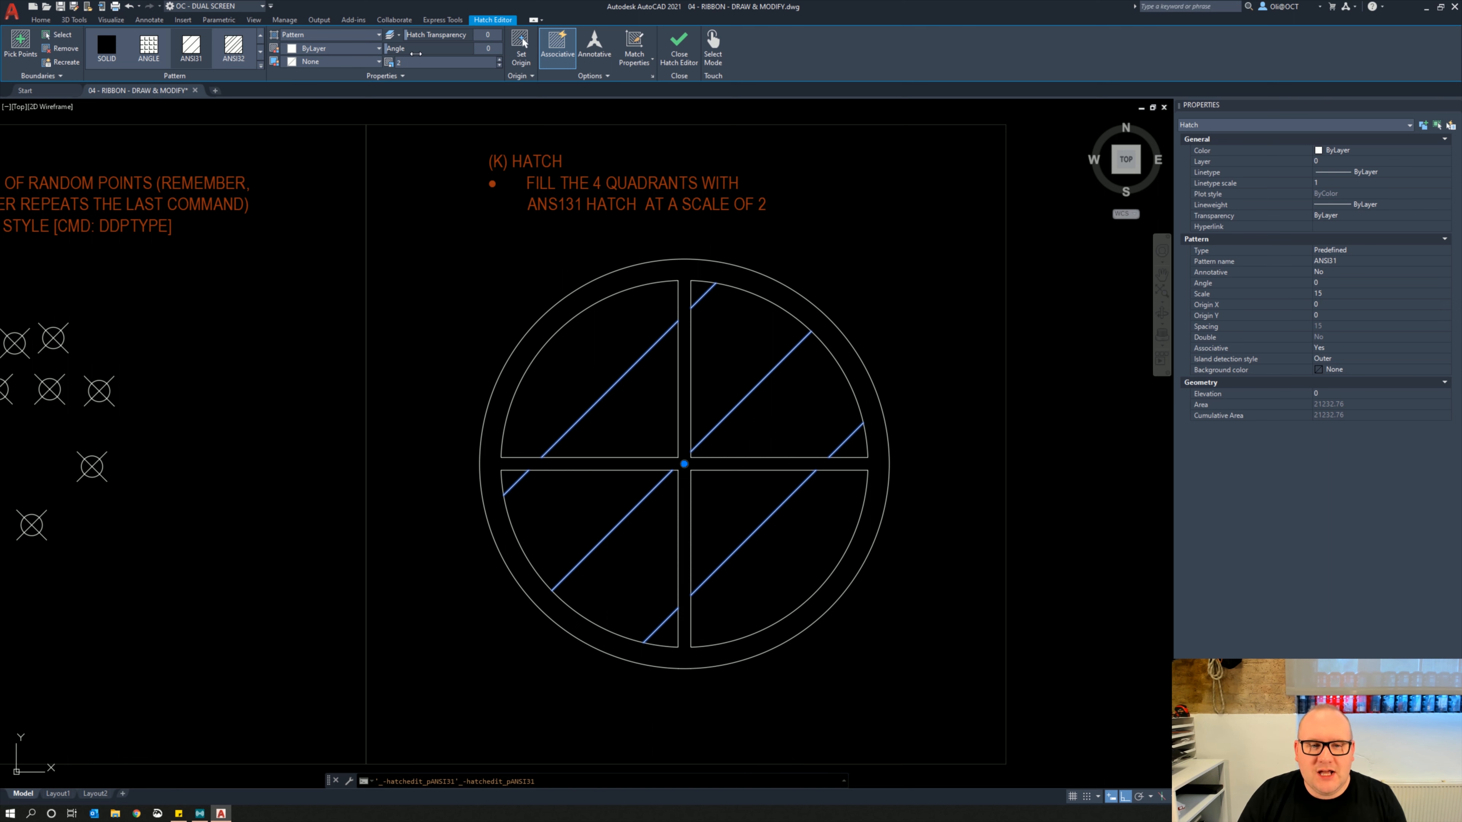
key(Return)
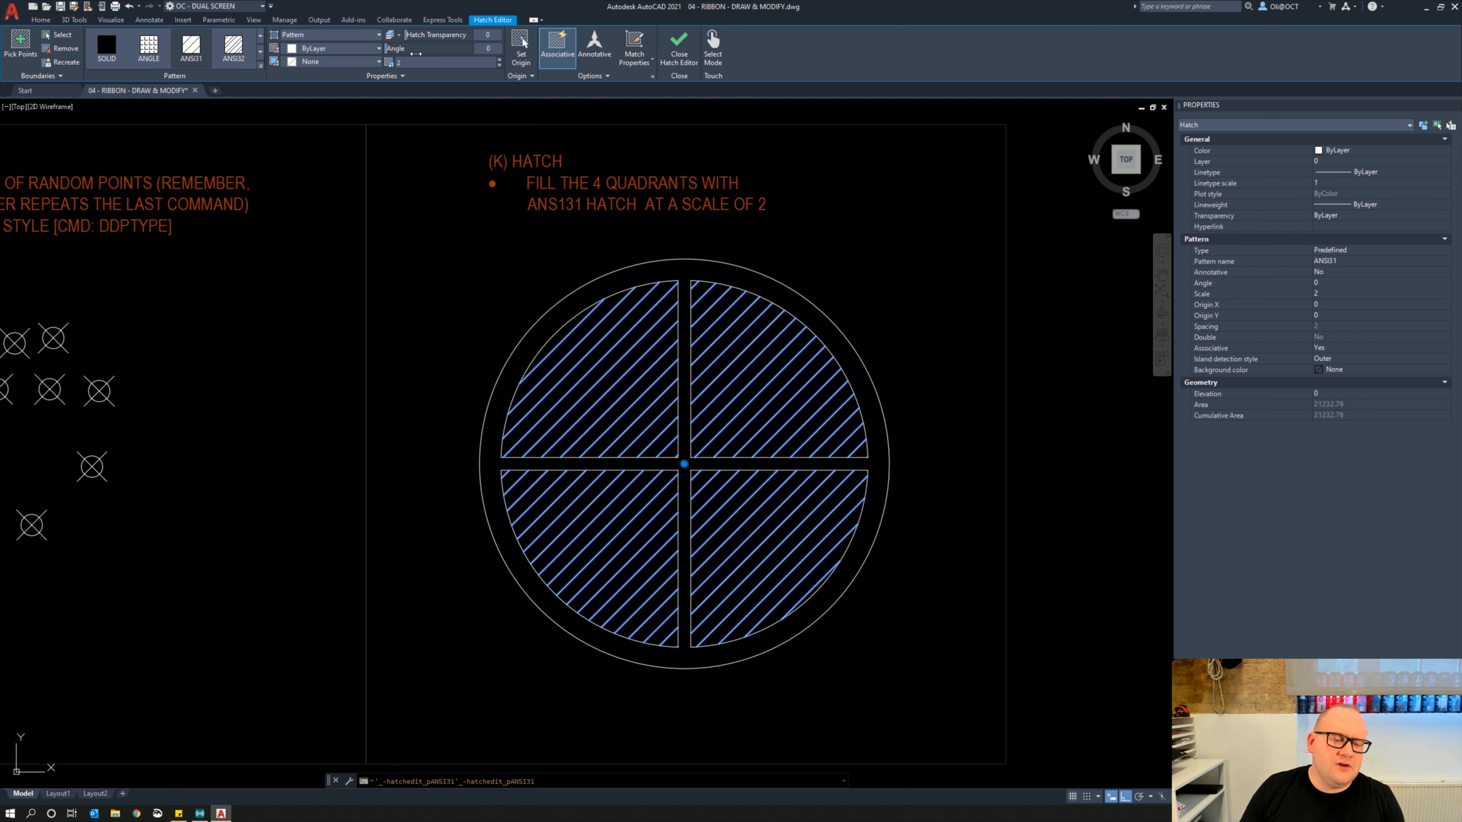
key(Escape)
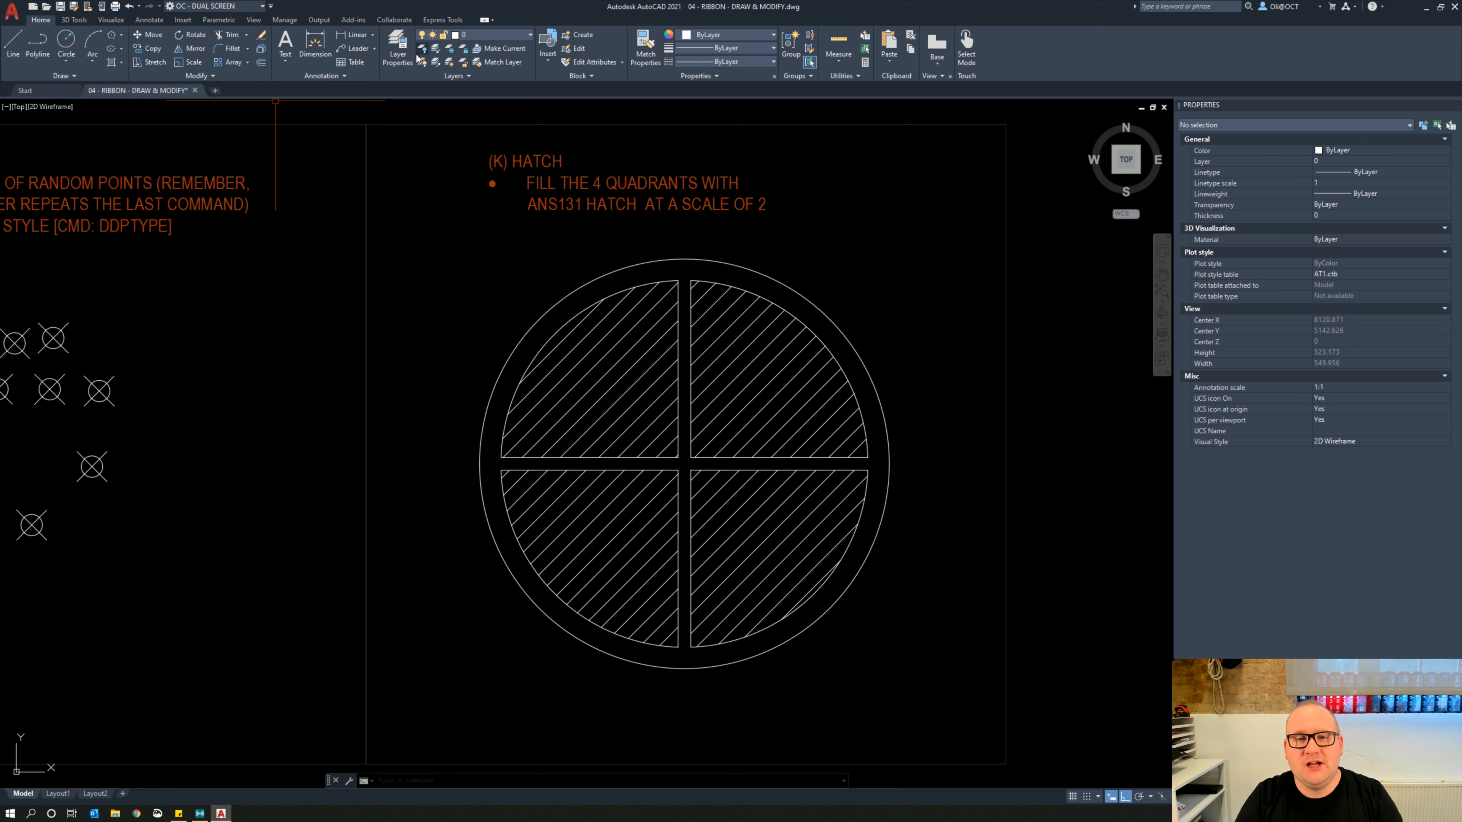
Look over the whole practice sheet with its DRAW, MODIFY and DRAW / MODIFY rows
scroll(593, 129, down, 1)
middle_drag(547, 217, 565, 312)
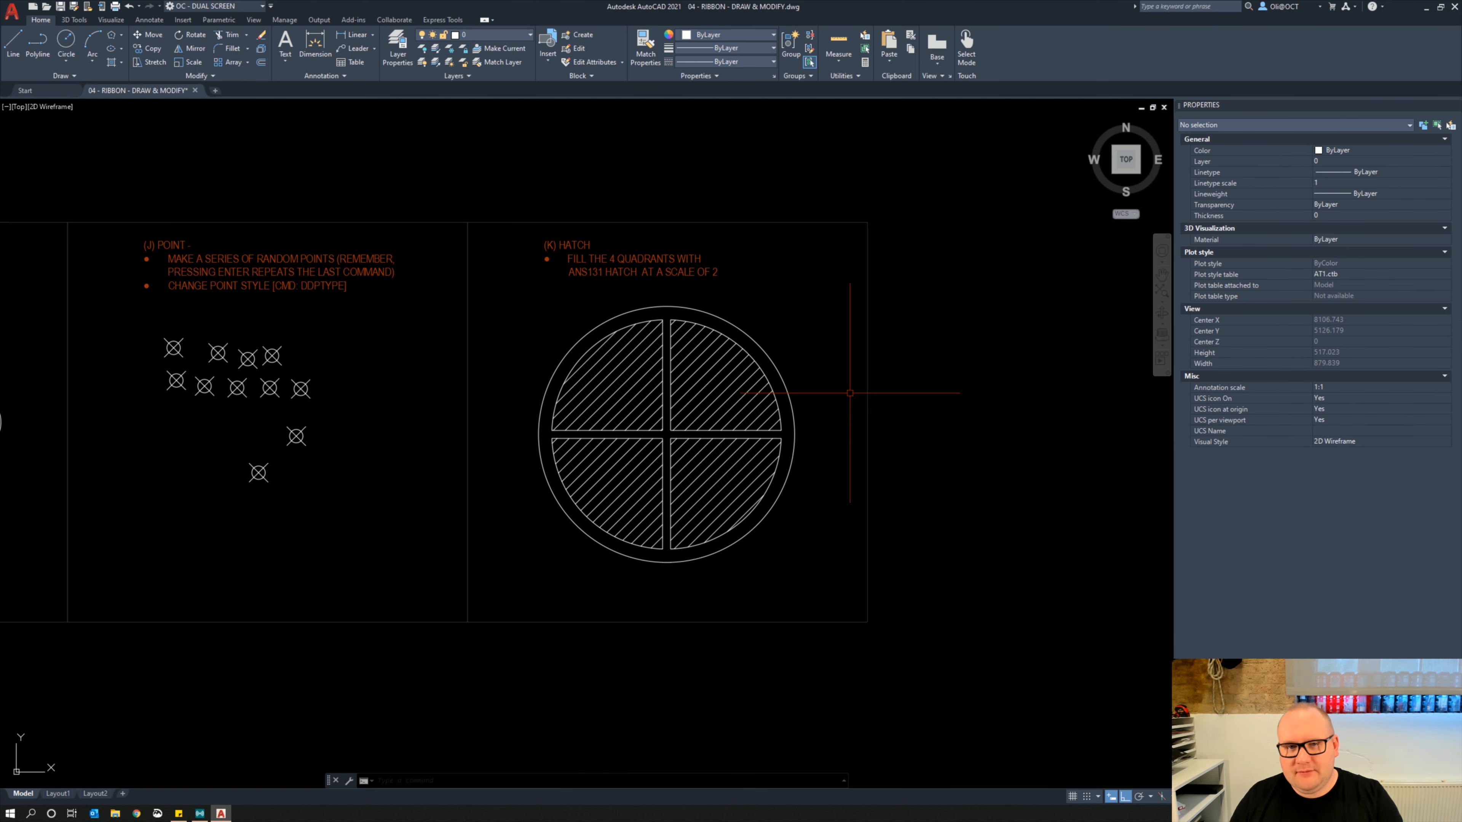
scroll(698, 413, down, 4)
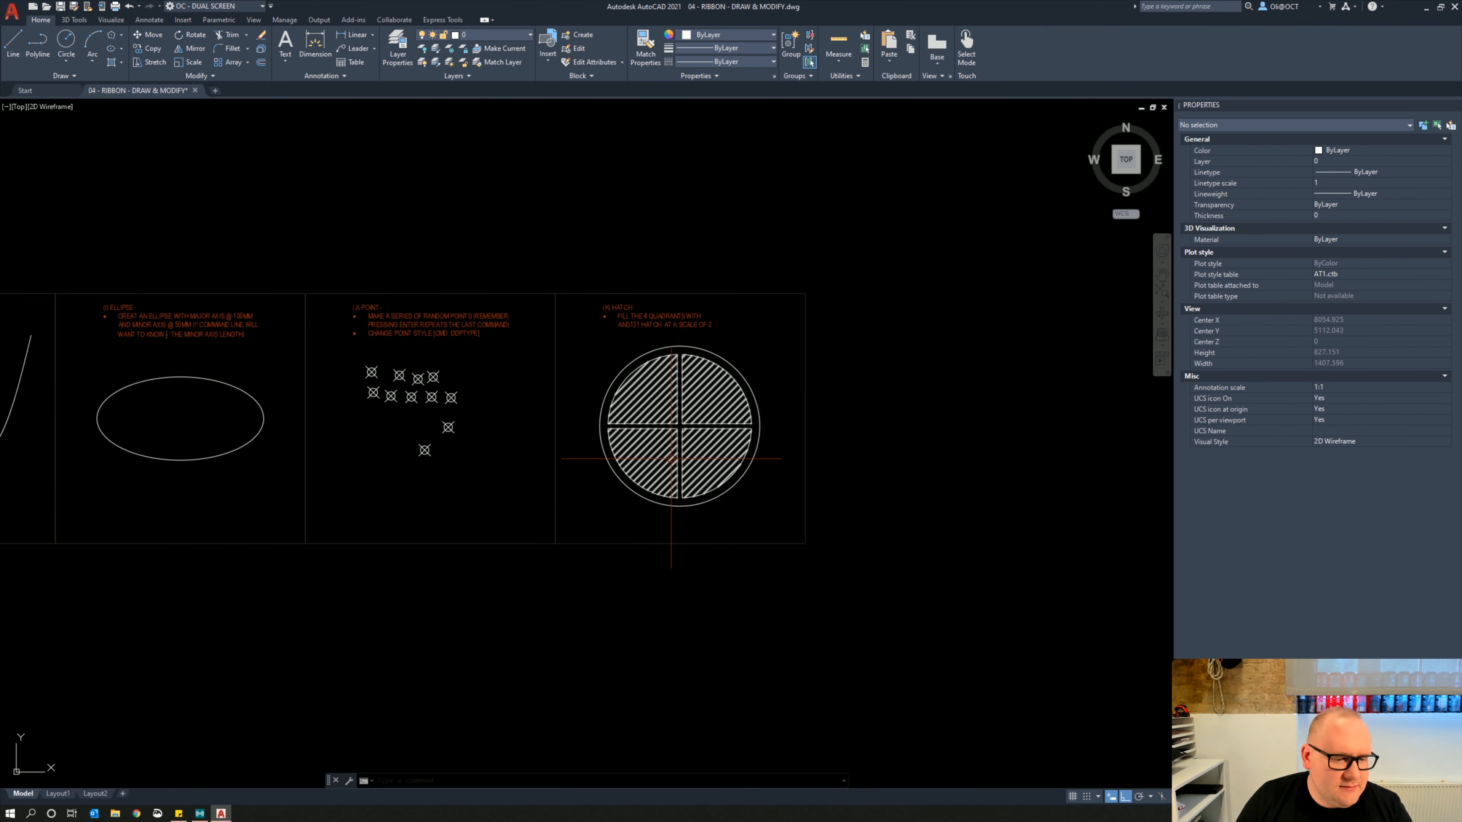
mouse_move(556, 561)
middle_down()
mouse_move(592, 532)
mouse_move(840, 467)
middle_up()
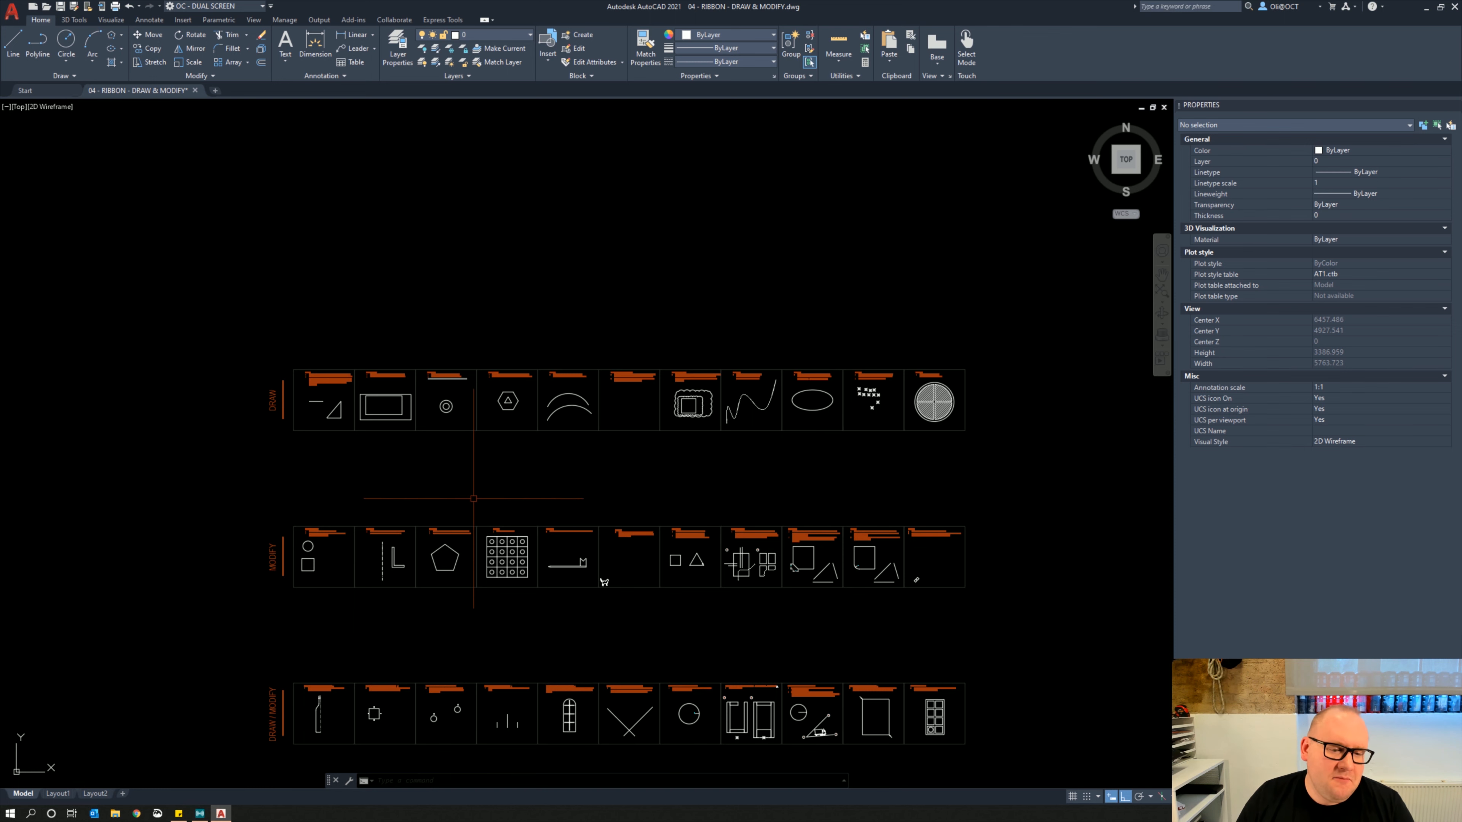
Look over the DRAW and MODIFY rows of the practice sheet and review the list of active object snap modes
scroll(303, 564, up, 2)
scroll(303, 564, up, 5)
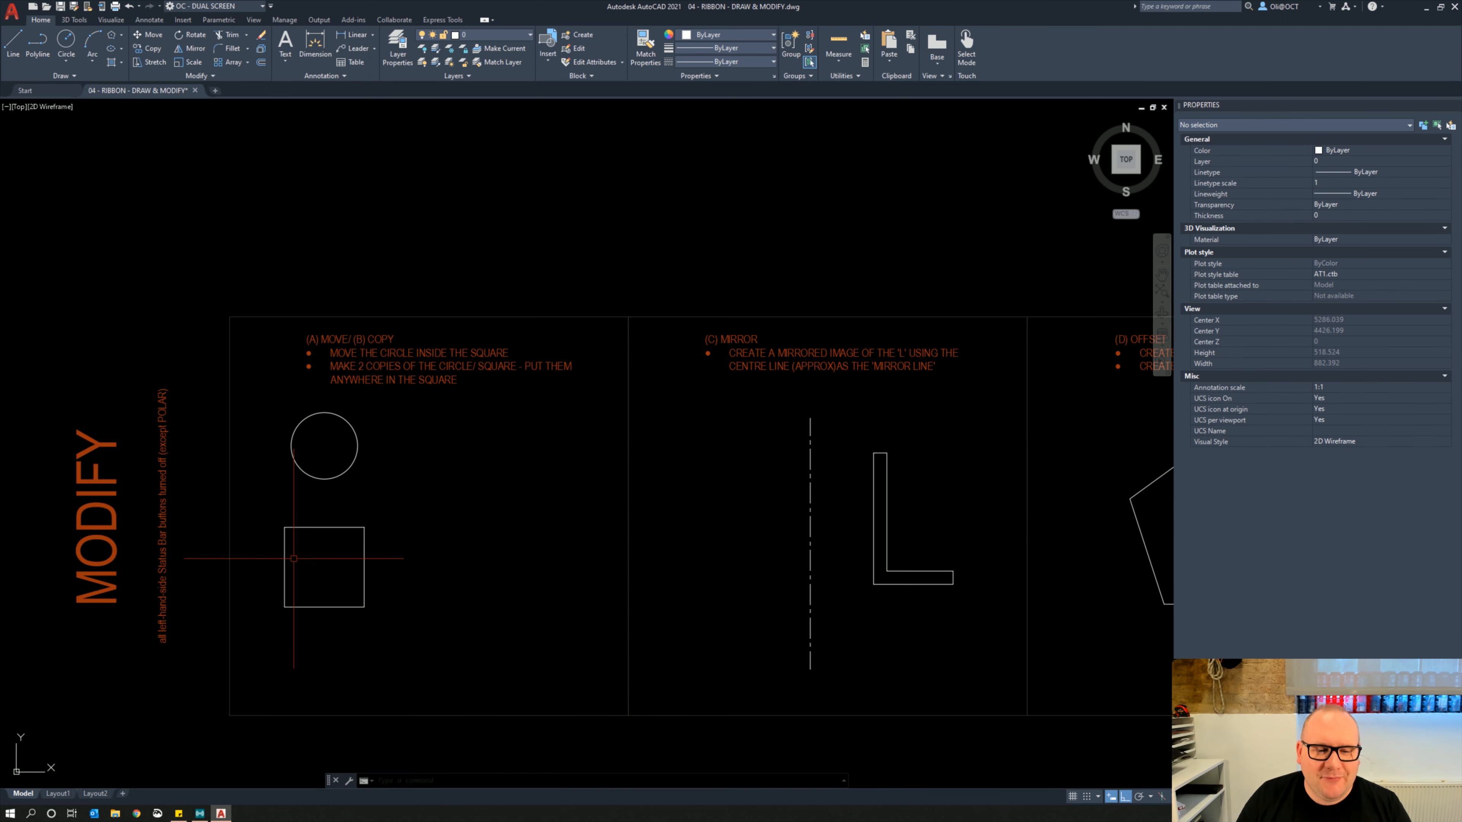
scroll(316, 567, down, 5)
middle_drag(581, 463, 577, 513)
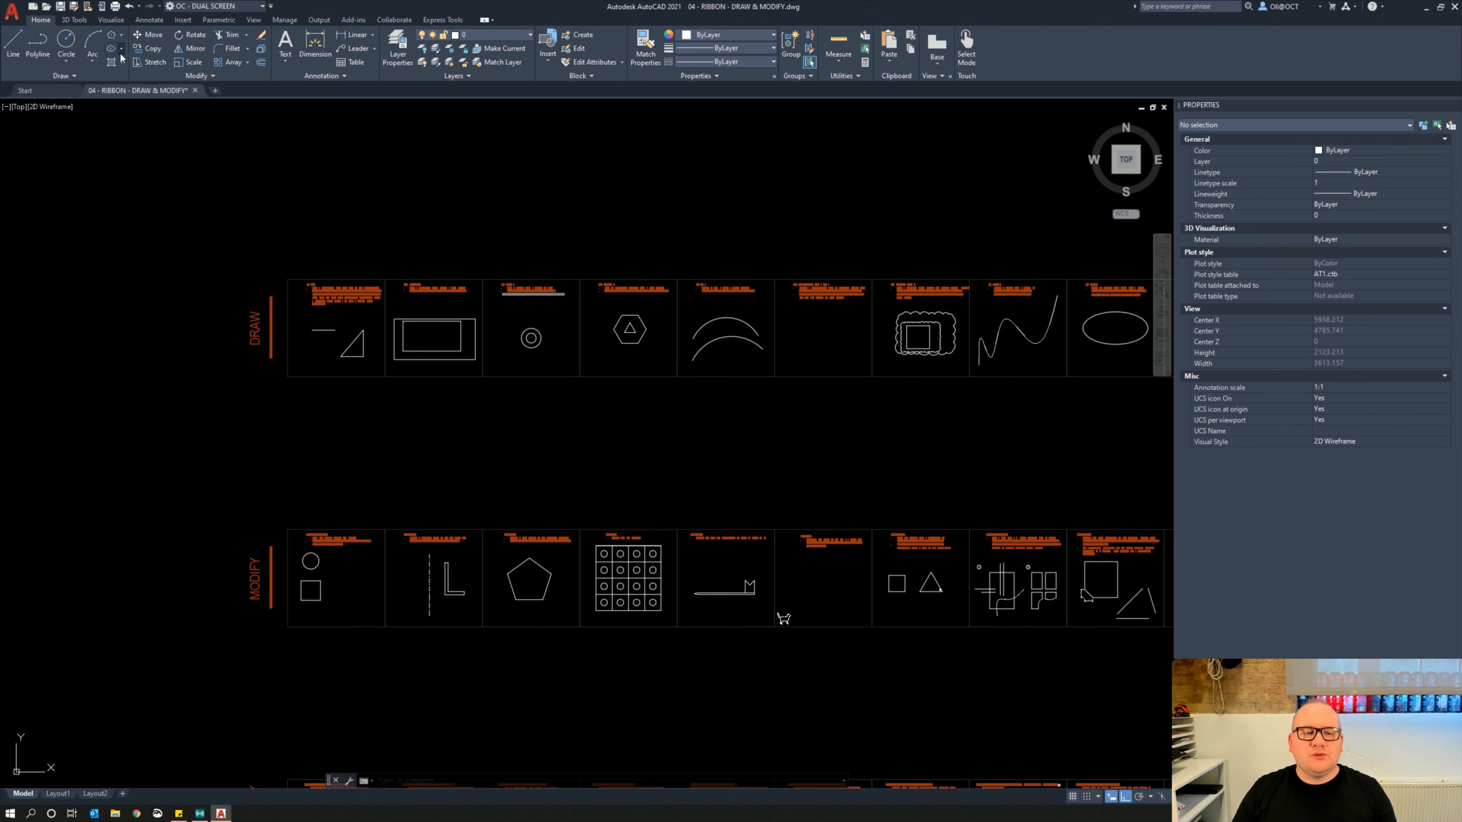
scroll(790, 319, up, 3)
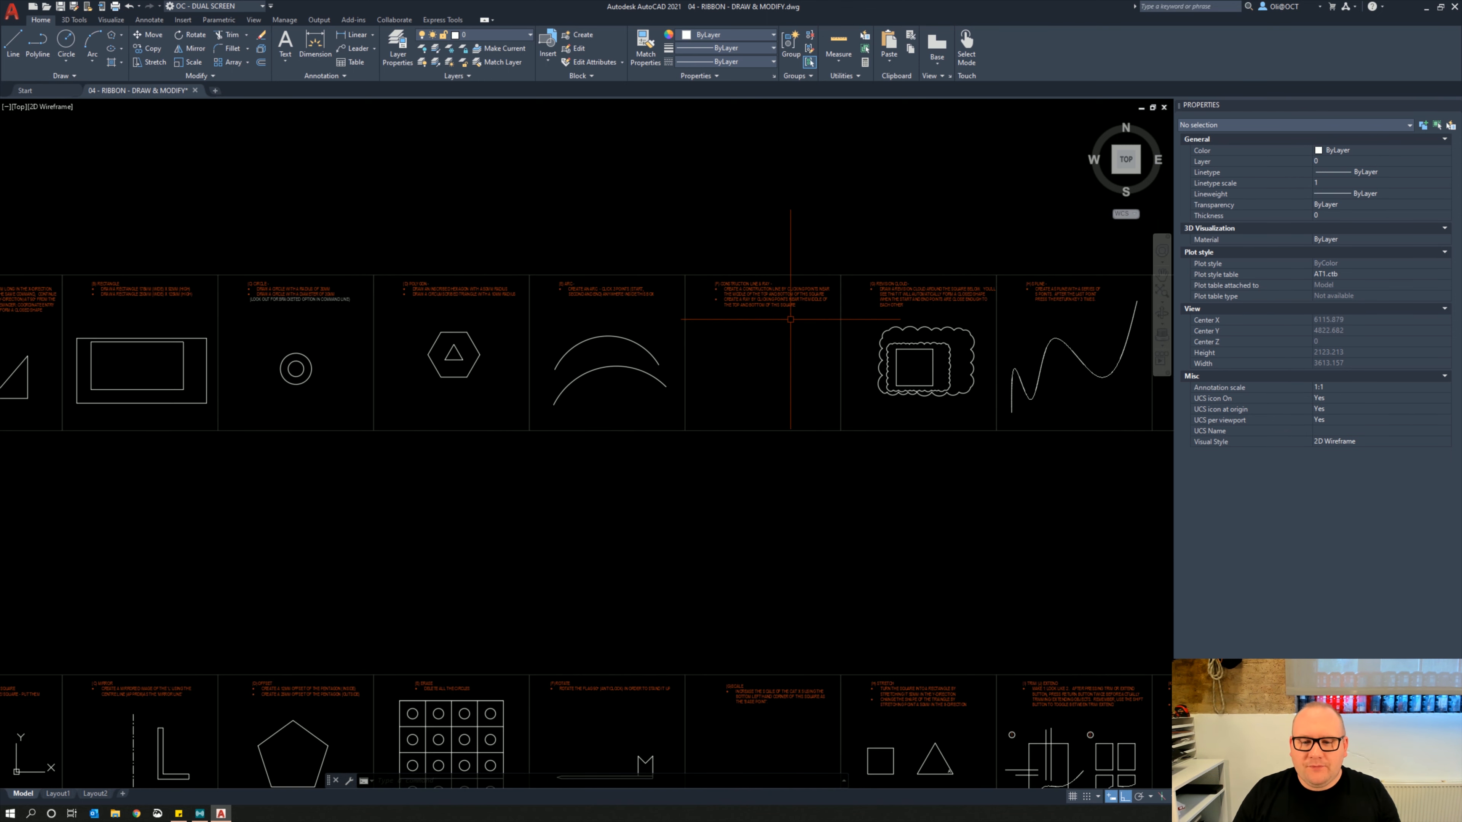
mouse_move(790, 319)
middle_down()
mouse_move(110, 314)
mouse_move(256, 314)
mouse_move(821, 379)
middle_up()
mouse_move(404, 394)
middle_down()
mouse_move(650, 384)
mouse_move(616, 380)
middle_up()
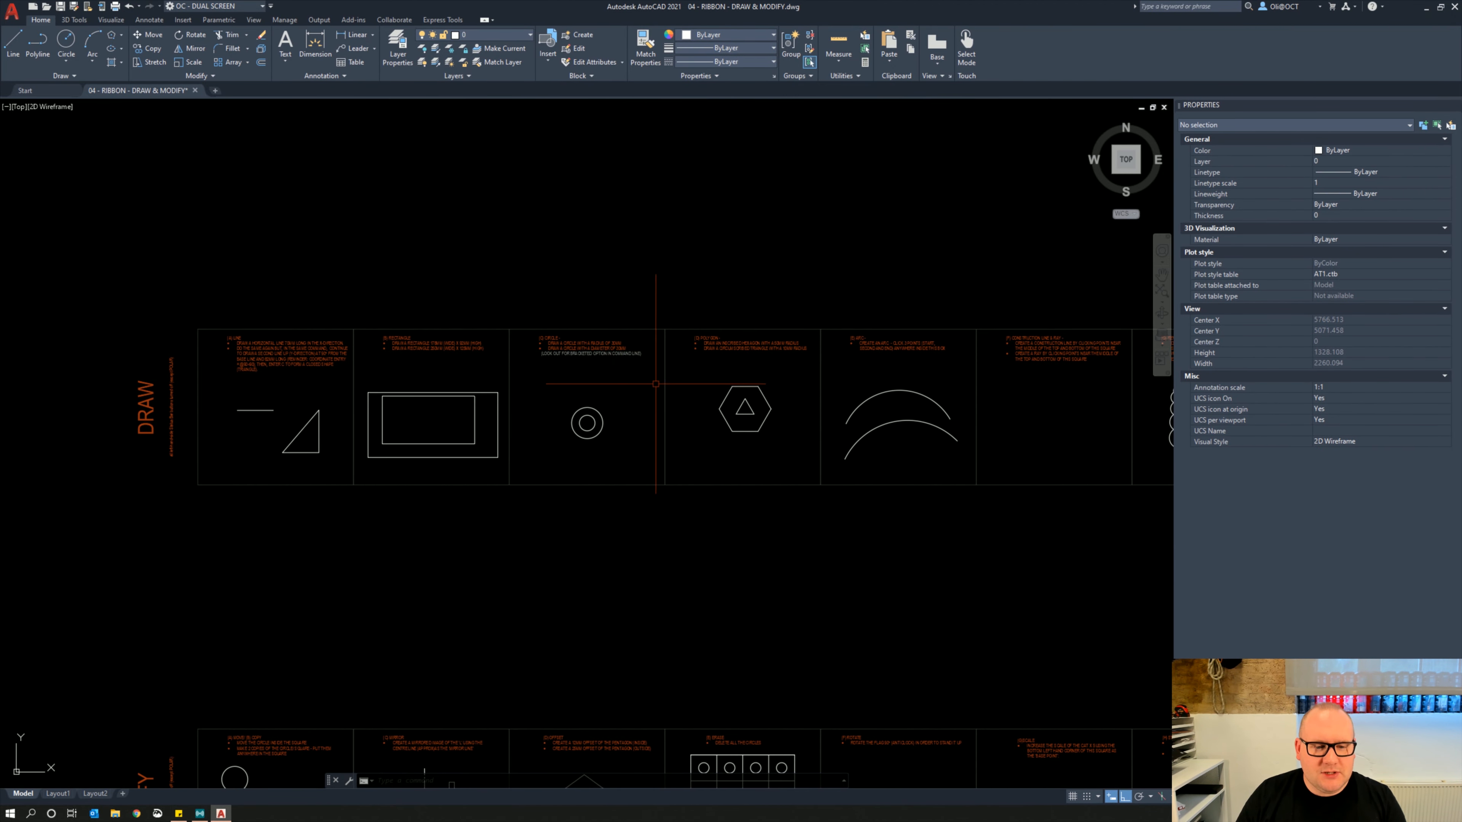
mouse_move(973, 507)
middle_down()
mouse_move(0, 483)
mouse_move(673, 403)
middle_up()
scroll(3, 465, down, 2)
middle_drag(426, 506, 630, 481)
scroll(388, 509, up, 2)
scroll(431, 510, up, 4)
middle_drag(611, 454, 530, 480)
scroll(528, 481, up, 2)
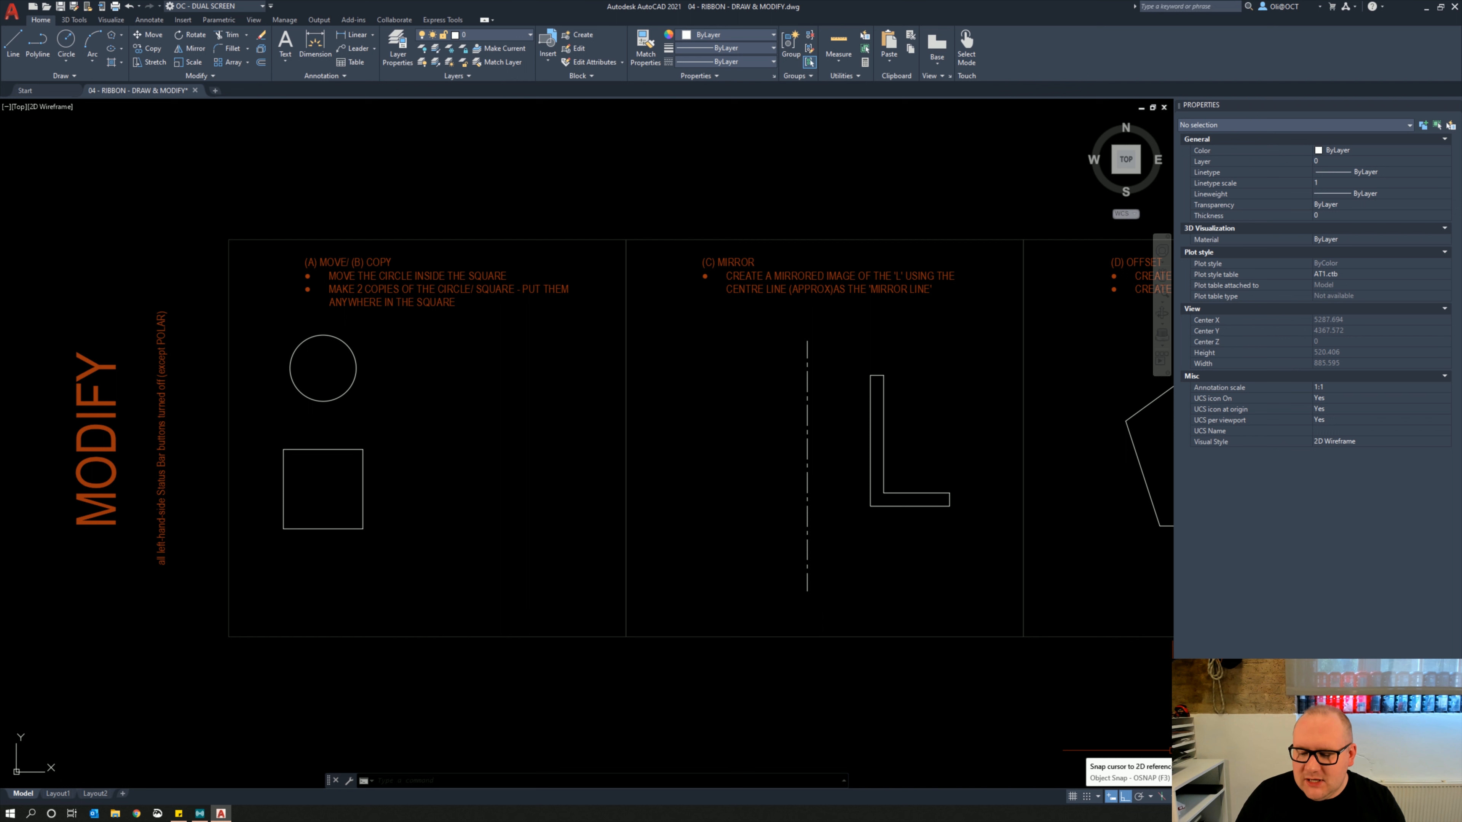
click(1151, 796)
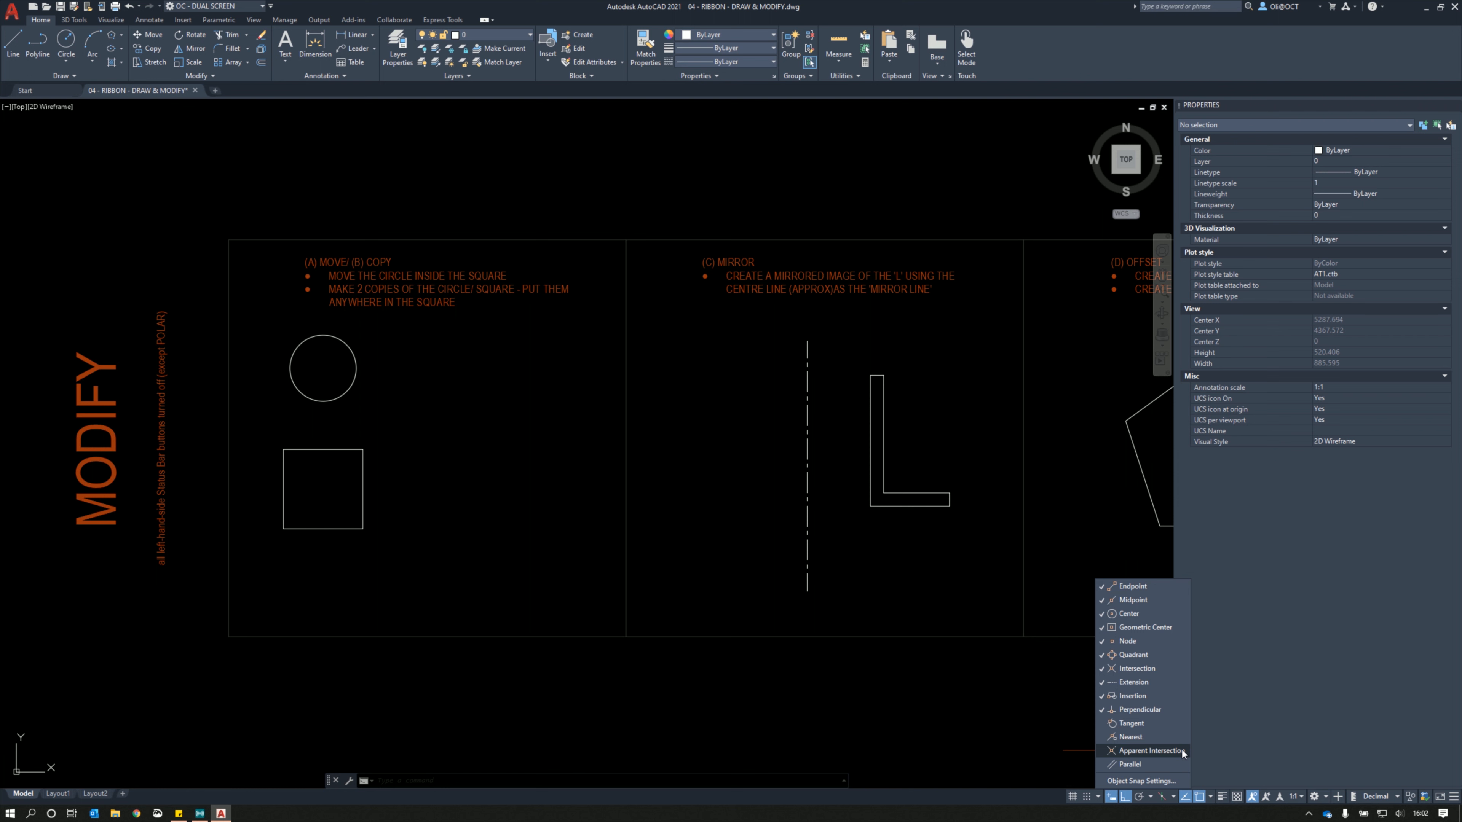
click(944, 727)
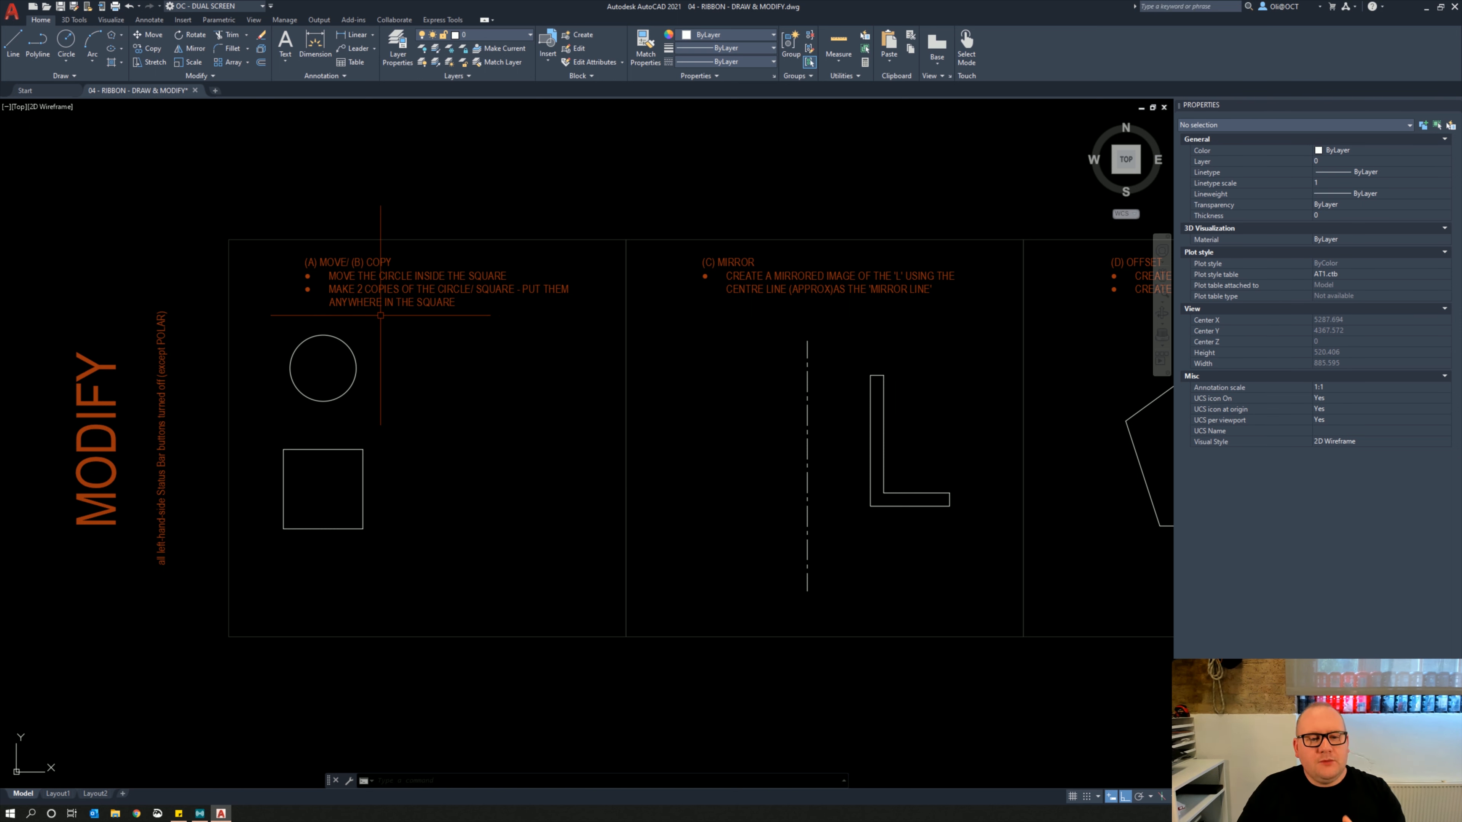
Move the circle in the (A) MOVE exercise from its centre to the geometric centre of the square below it
click(381, 386)
click(351, 369)
key(Escape)
click(384, 410)
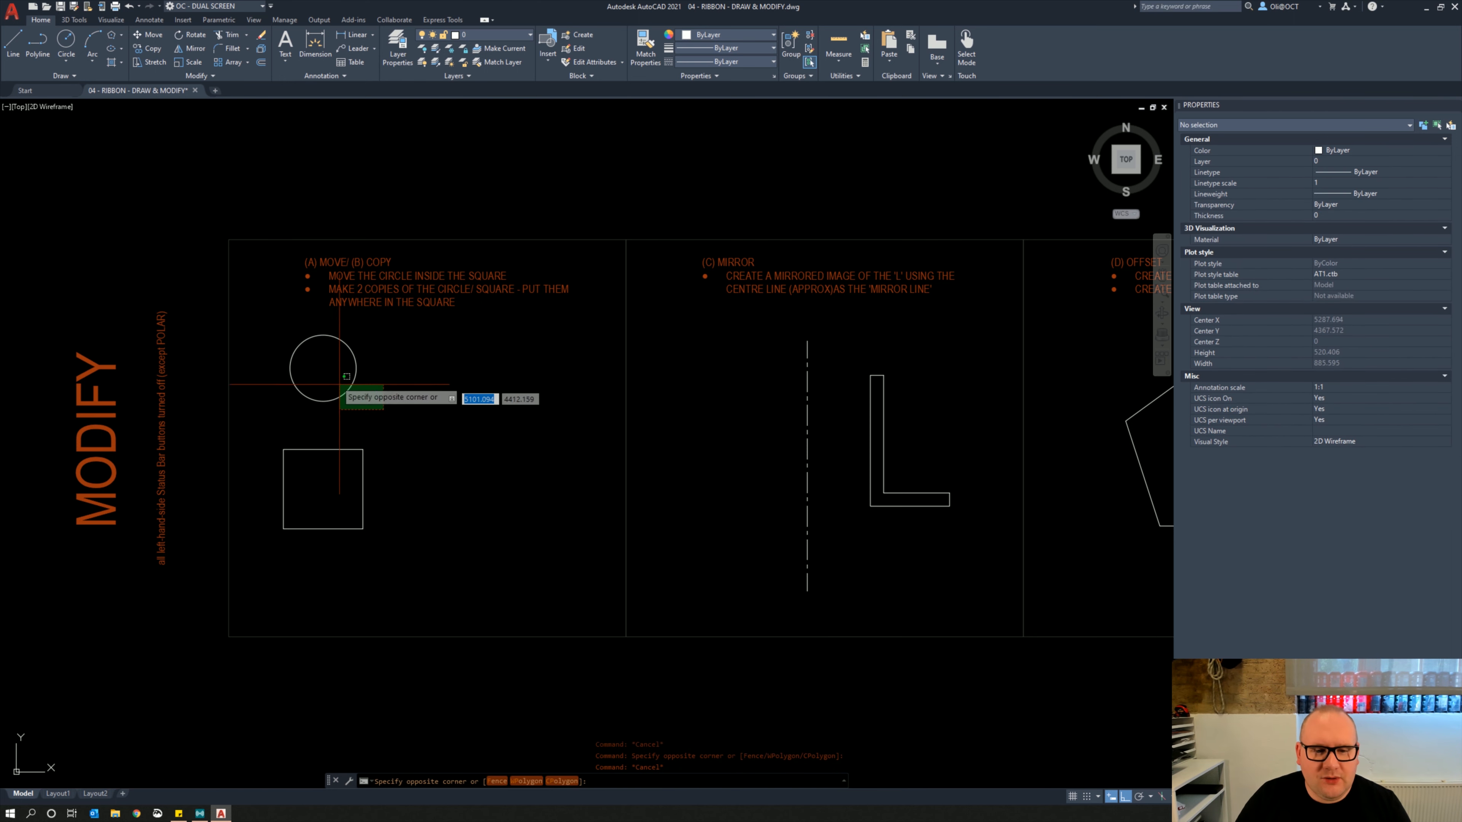
click(305, 351)
right_click(311, 349)
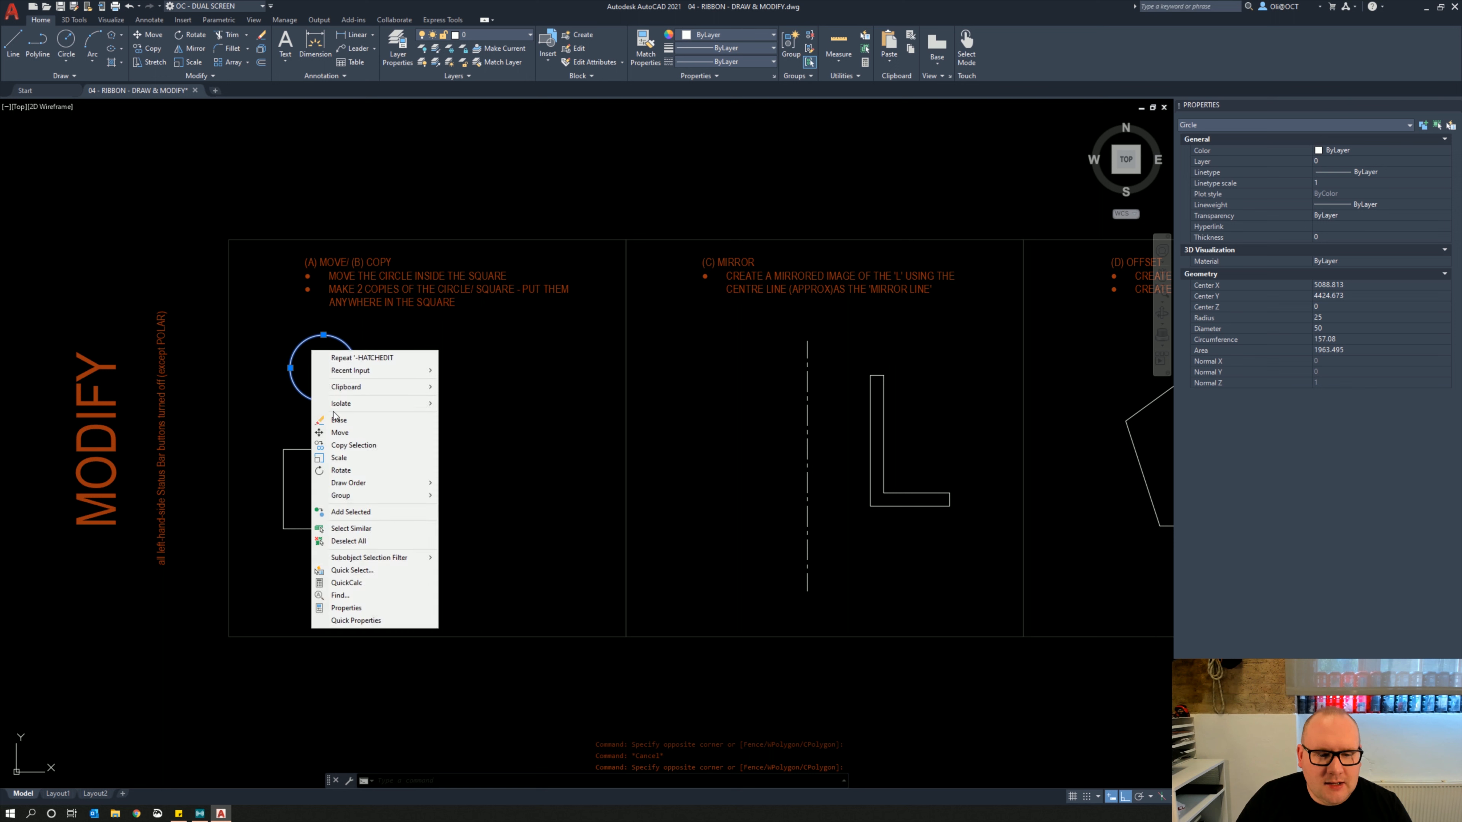
click(337, 432)
click(333, 360)
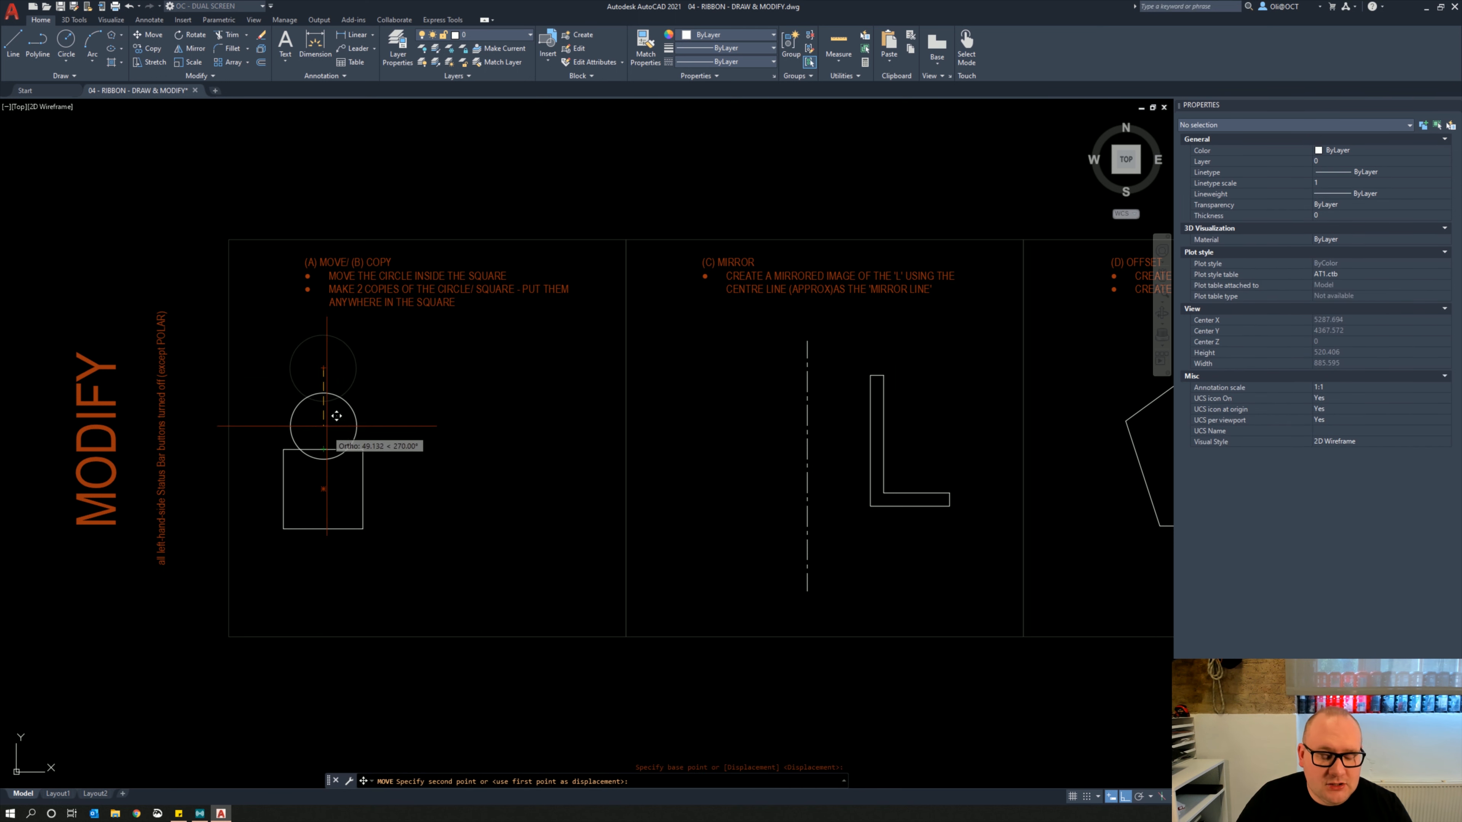
click(324, 489)
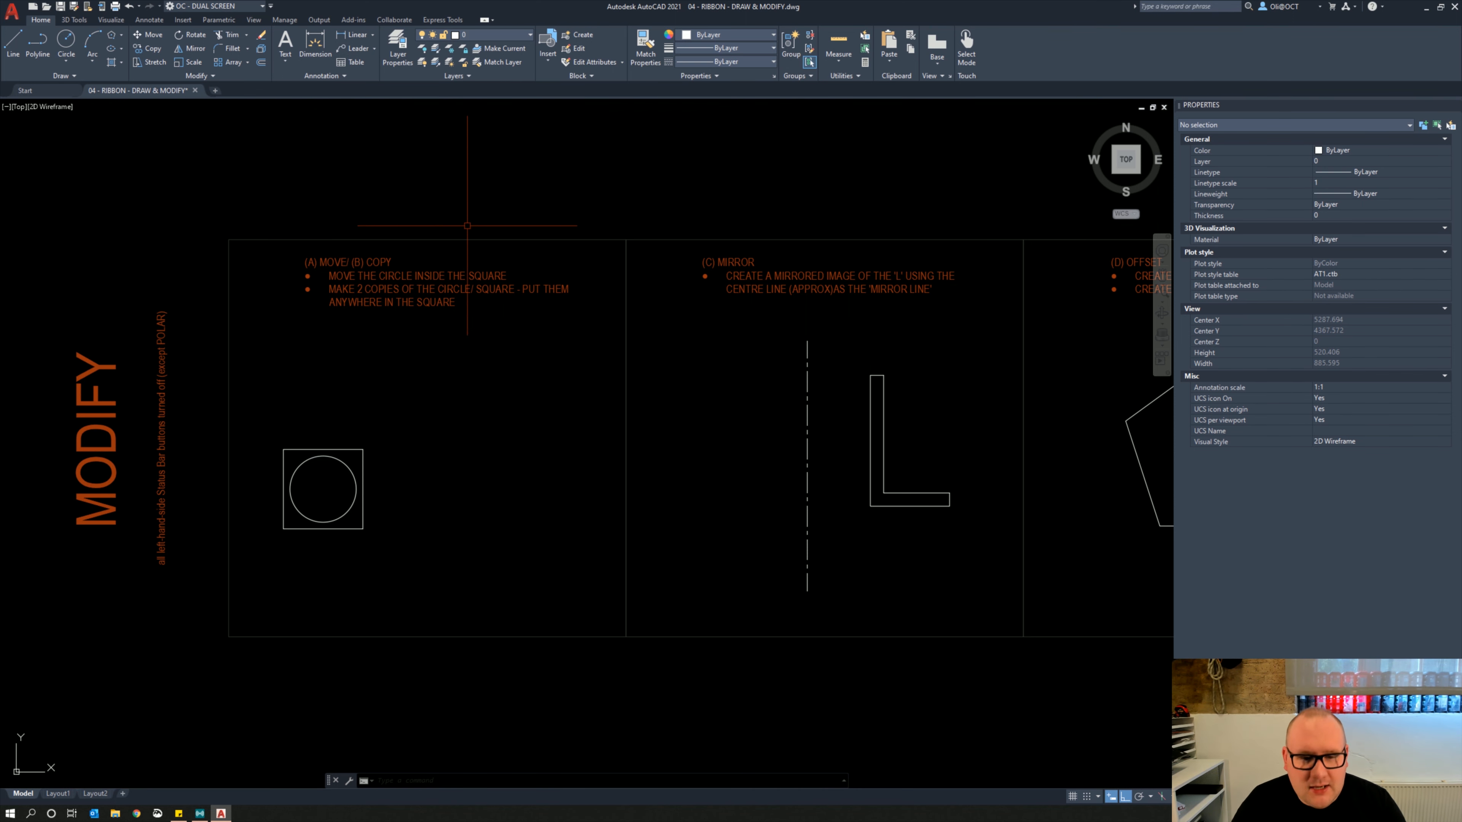
text(m)
key(Return)
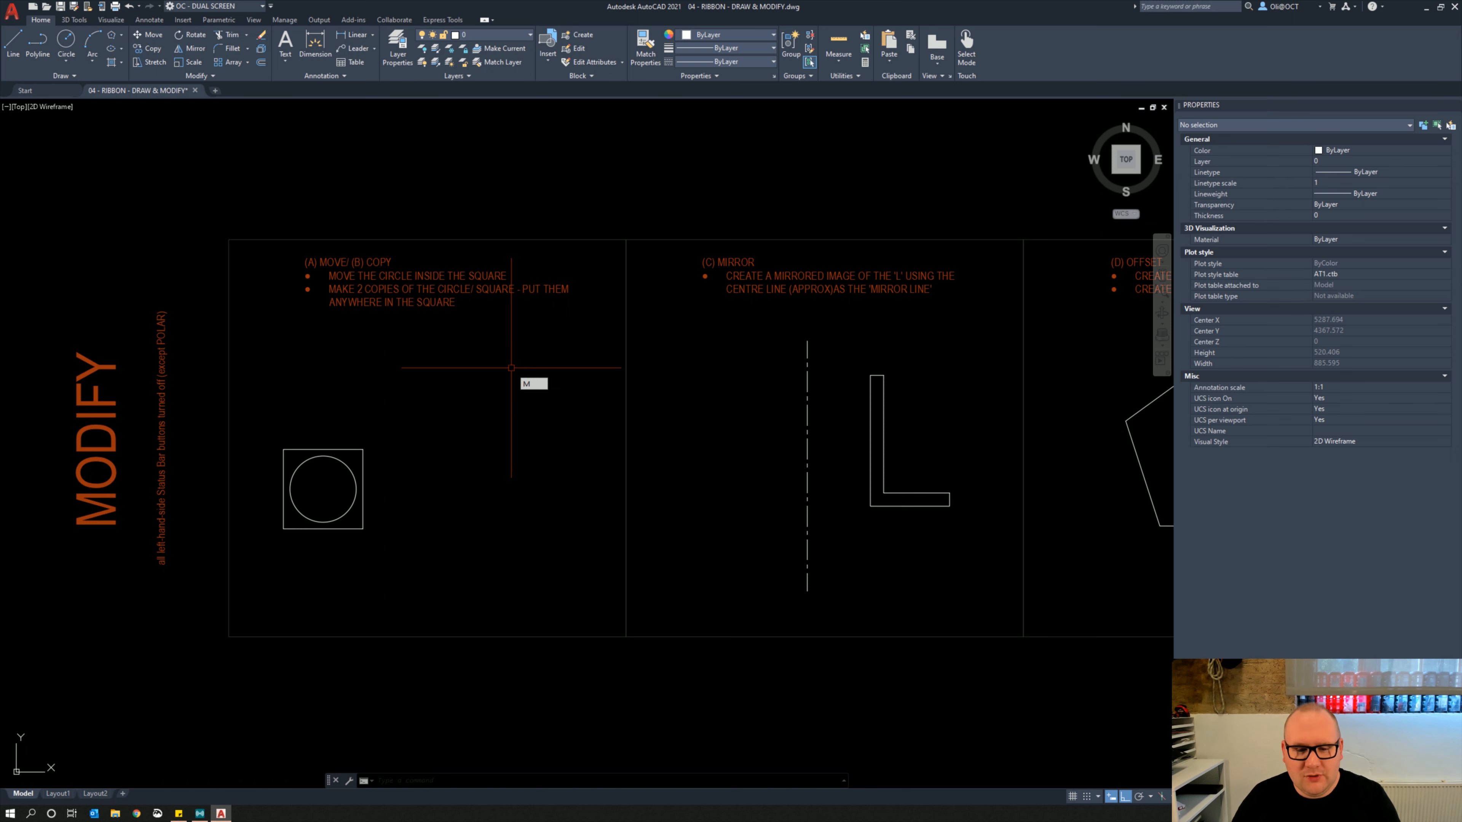
key(Escape)
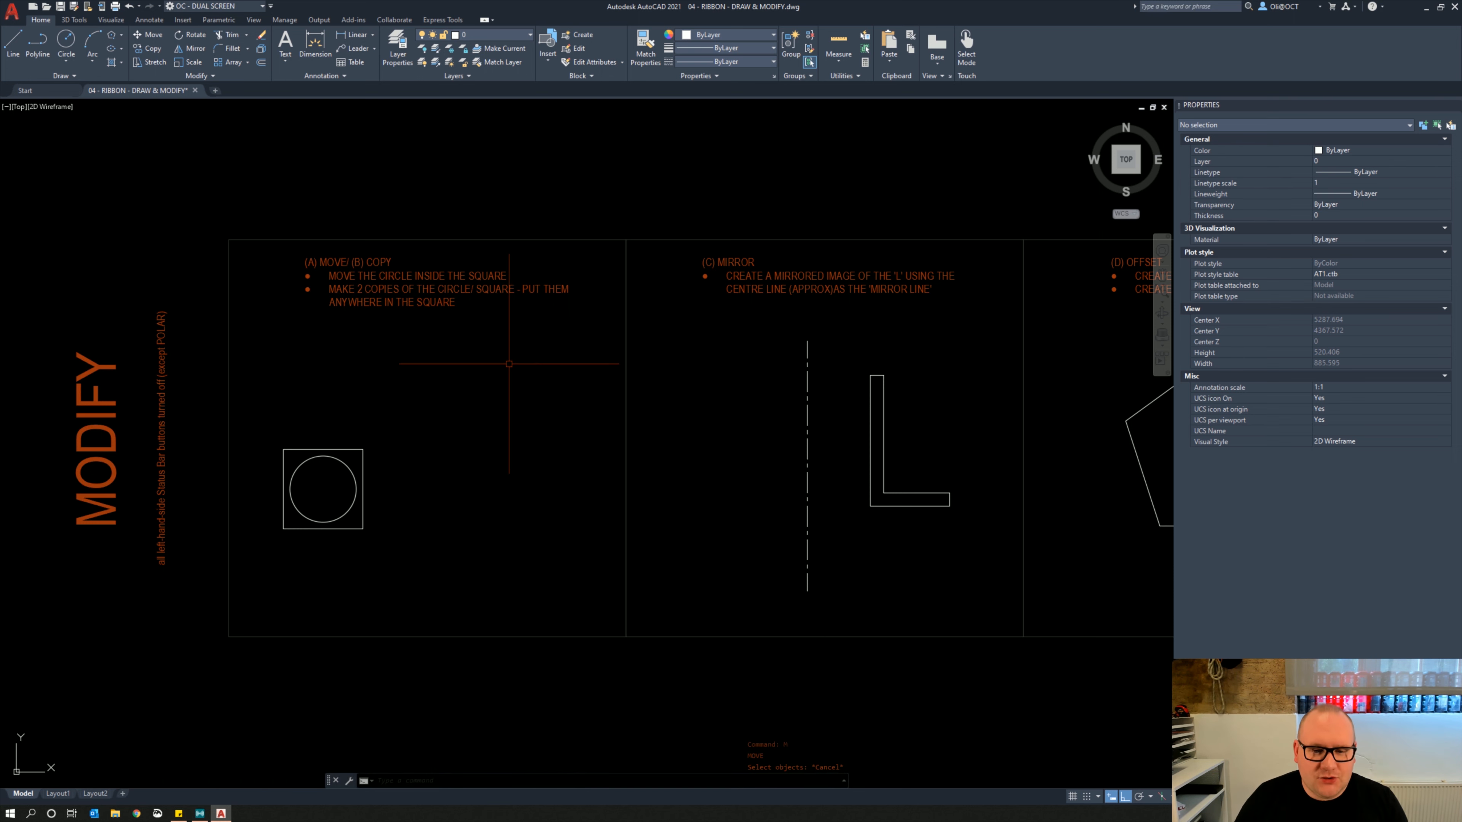
Read the instructions of the (A) MOVE / (B) COPY exercise and the neighbouring (C) MIRROR exercise
mouse_move(700, 378)
middle_down()
mouse_move(565, 359)
mouse_move(445, 364)
middle_up()
scroll(345, 357, down, 3)
mouse_move(345, 357)
middle_down()
mouse_move(516, 362)
mouse_move(493, 366)
middle_up()
scroll(310, 311, up, 4)
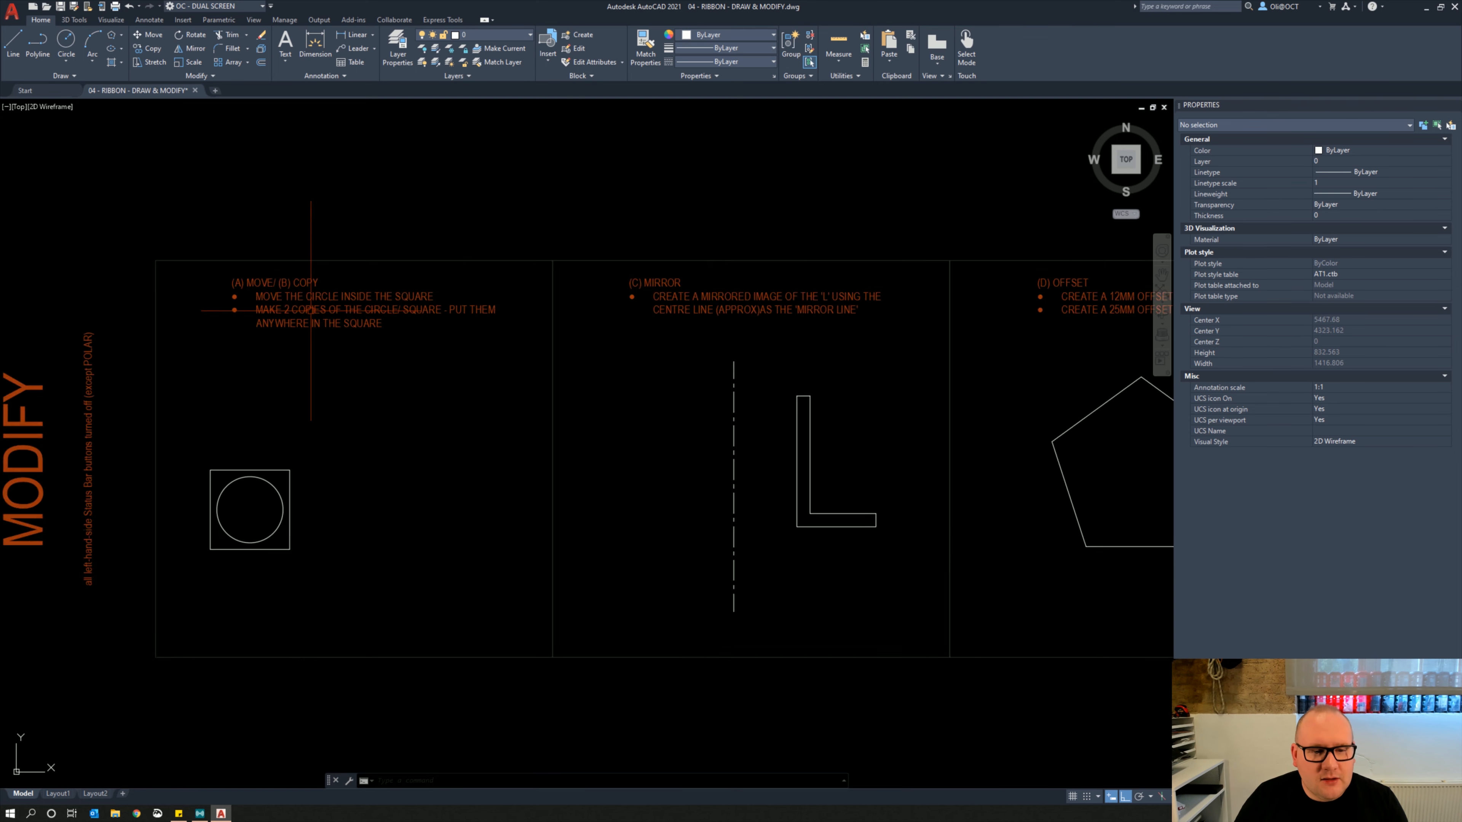
scroll(301, 270, down, 2)
middle_drag(597, 340, 401, 308)
scroll(453, 242, up, 2)
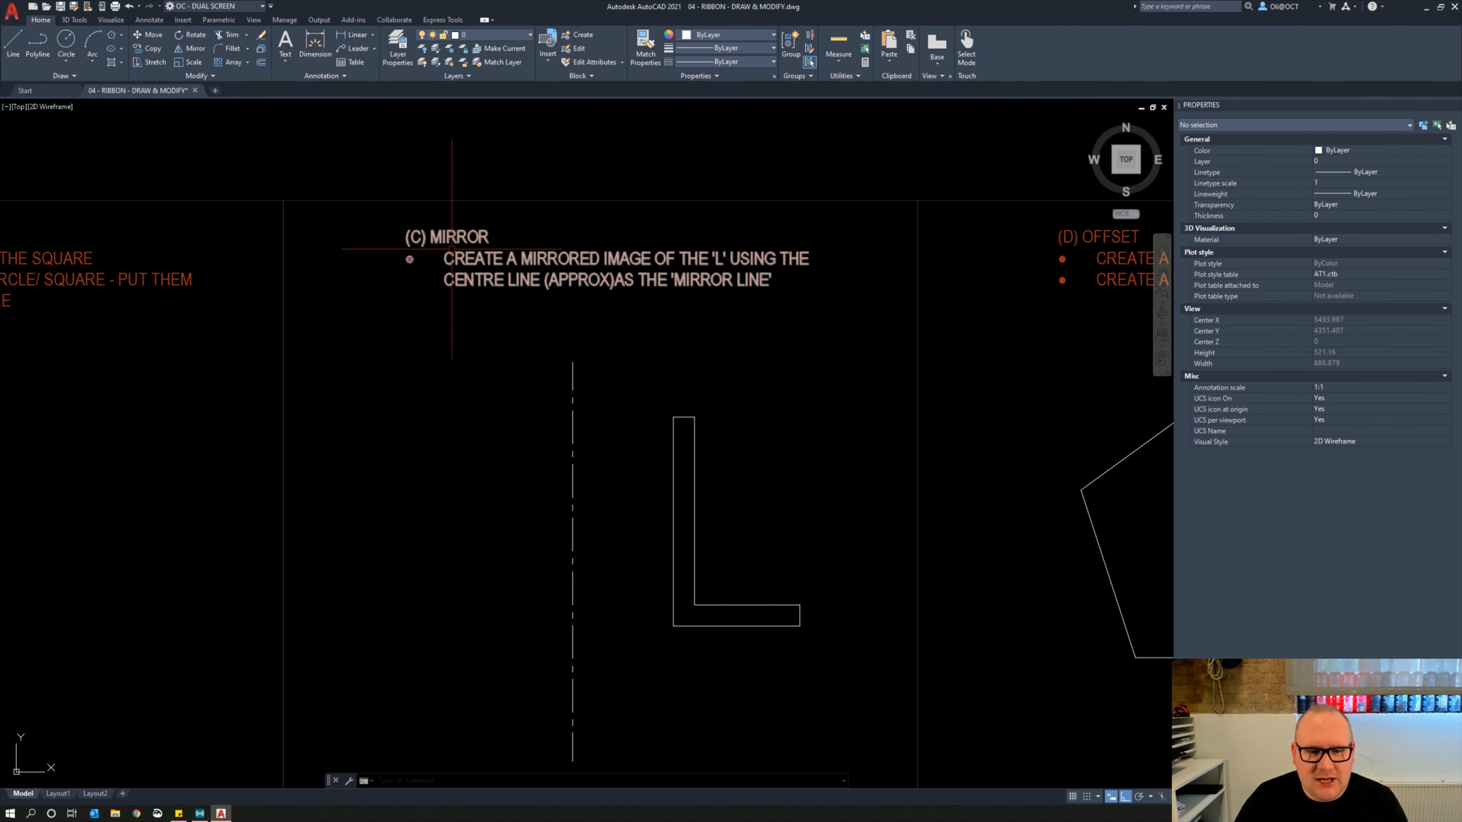
middle_drag(605, 419, 539, 356)
scroll(404, 359, down, 1)
middle_drag(290, 356, 457, 366)
middle_drag(194, 284, 292, 284)
scroll(292, 284, up, 2)
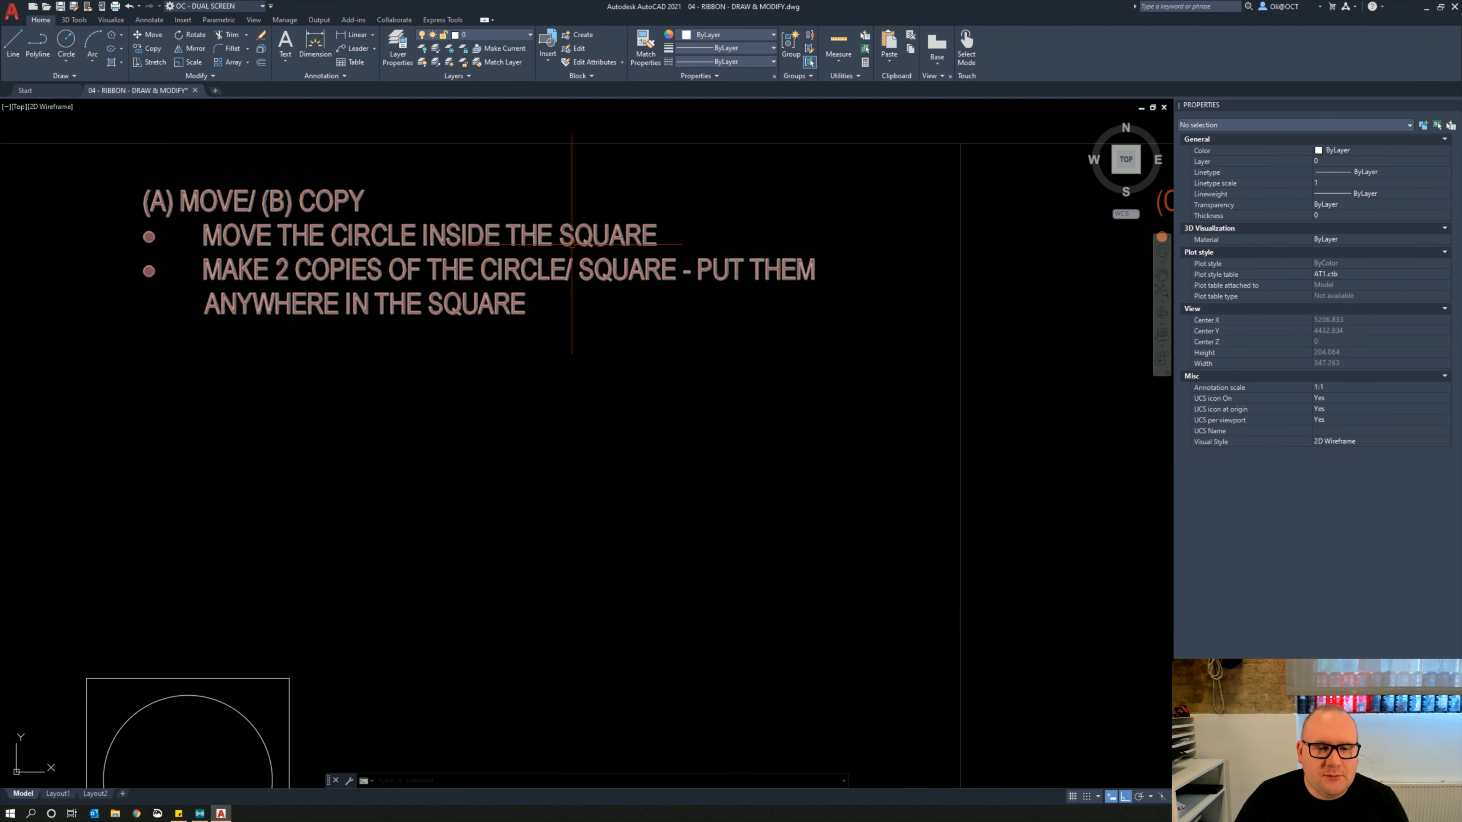
scroll(342, 270, down, 3)
scroll(342, 270, up, 2)
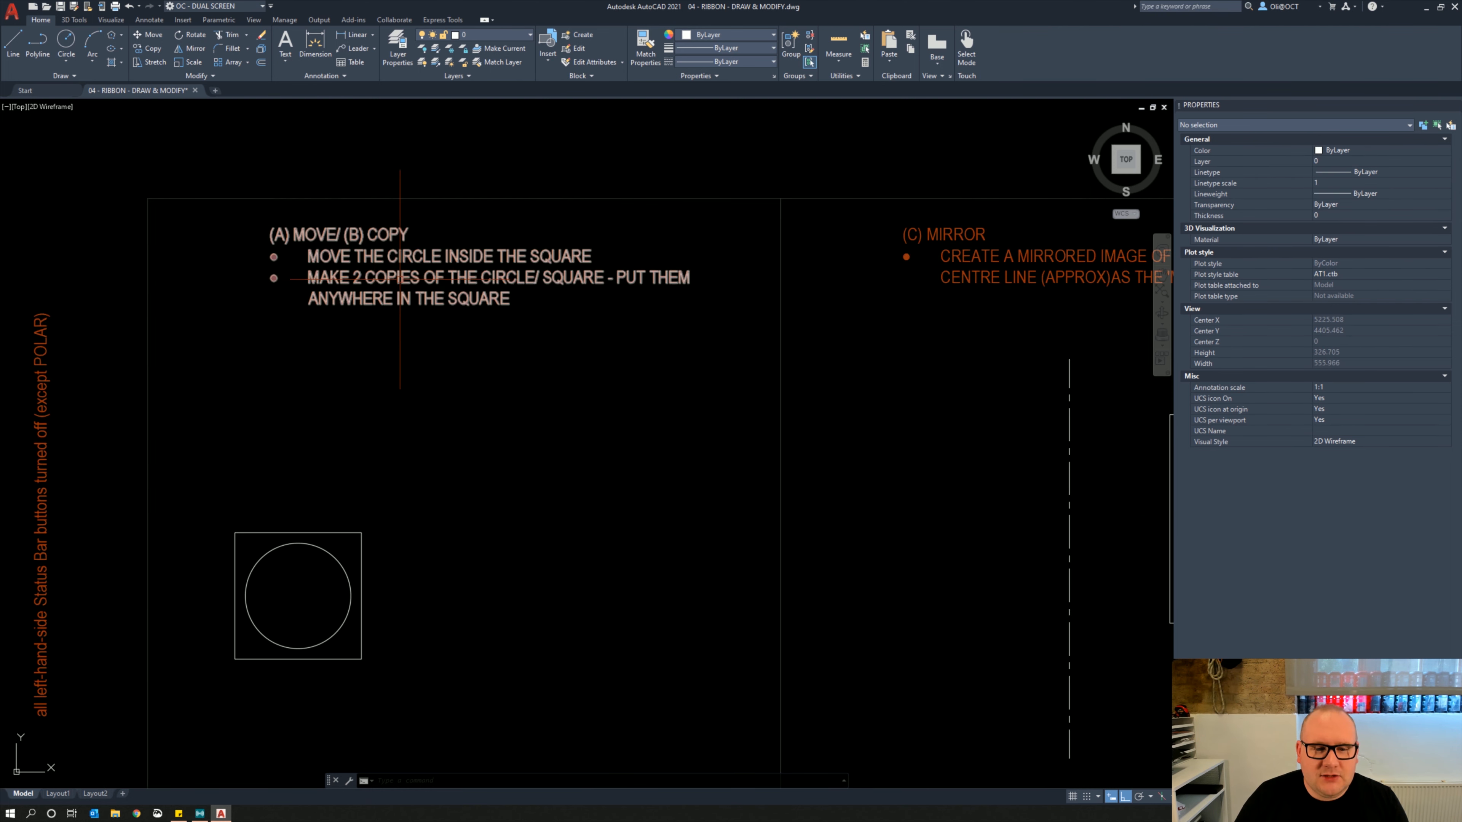
middle_drag(526, 405, 525, 363)
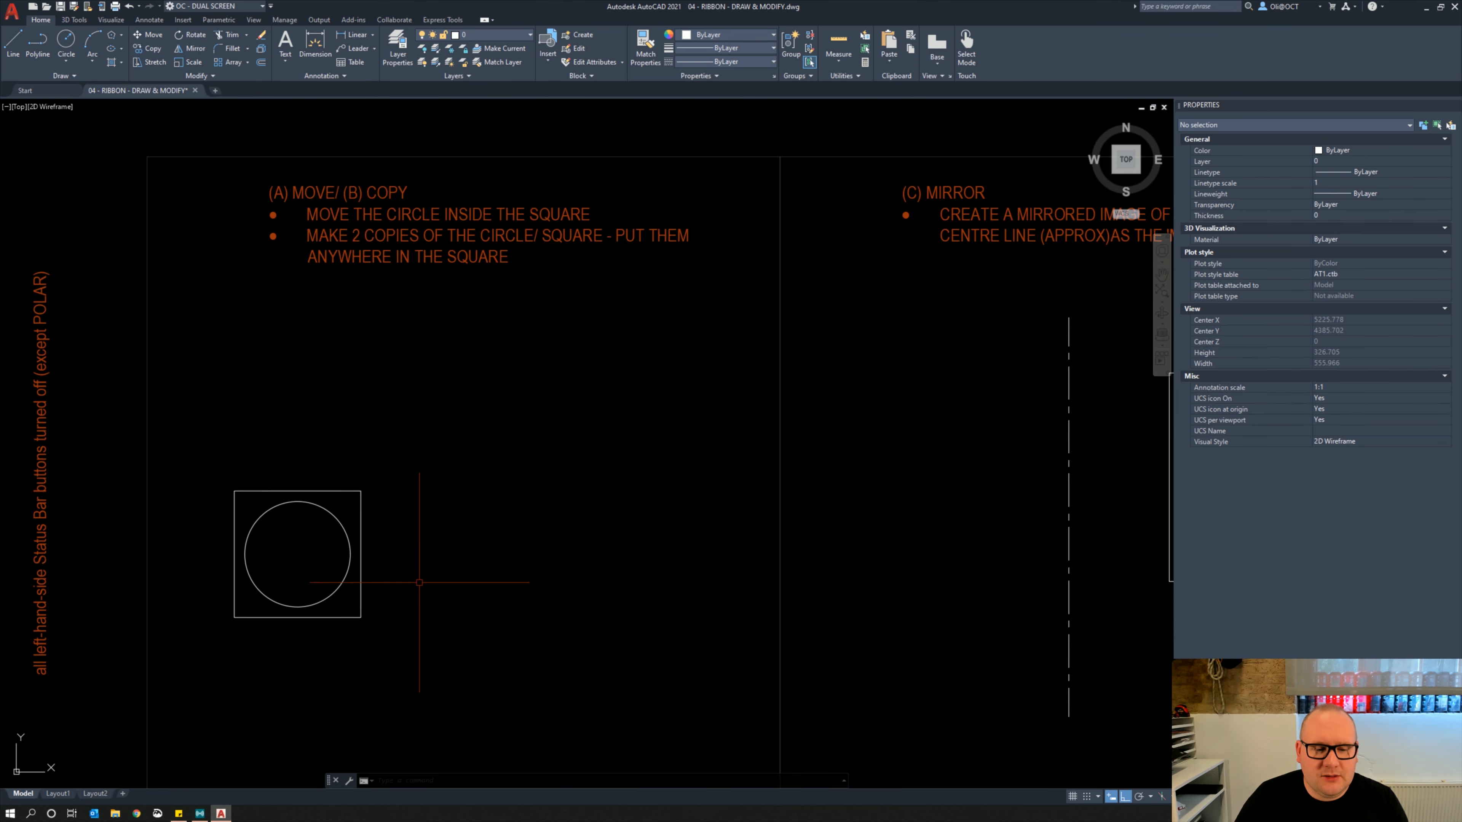
click(415, 583)
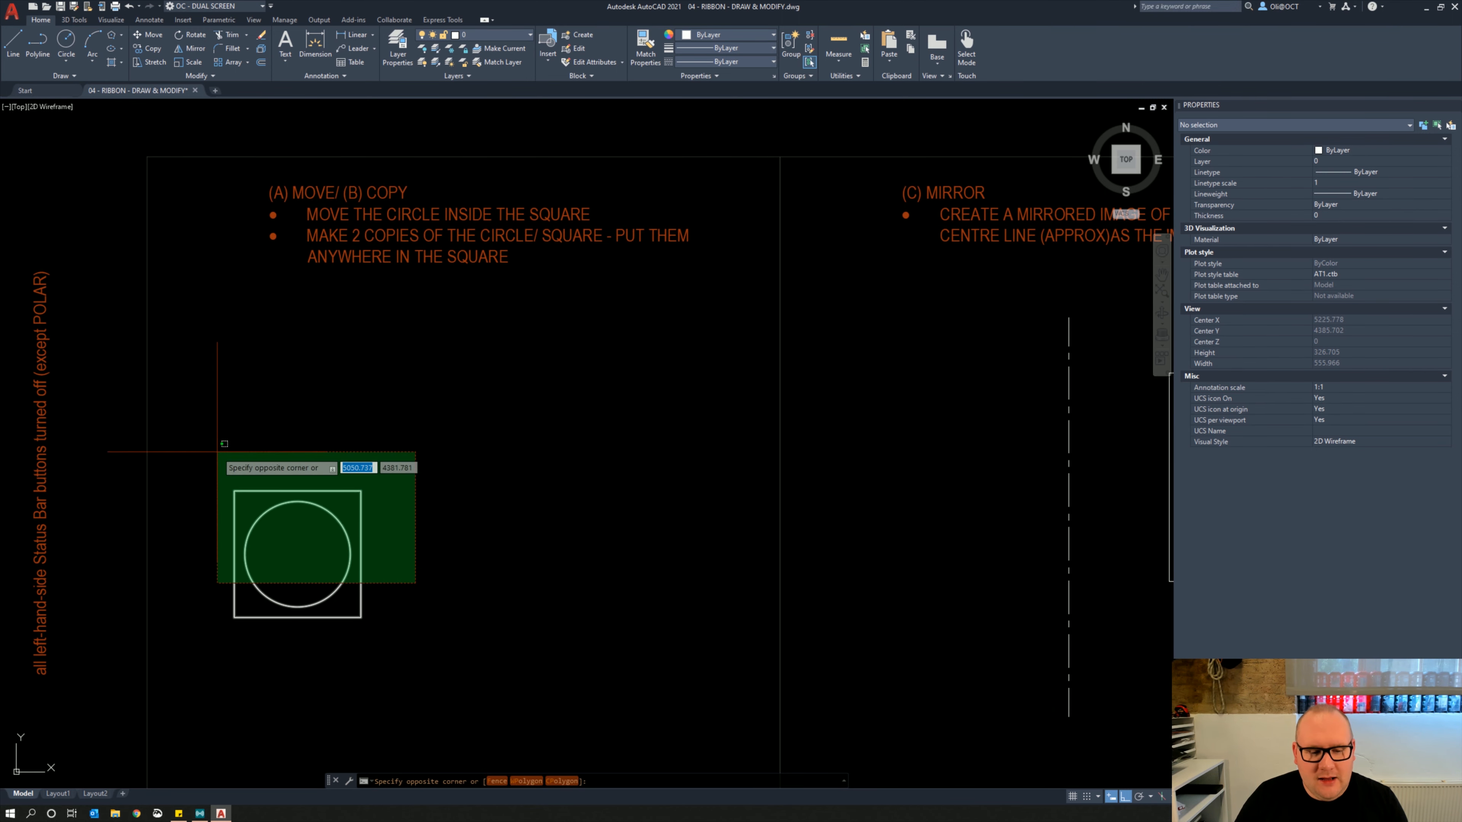
click(279, 483)
scroll(278, 483, down, 3)
scroll(363, 464, up, 1)
right_click(364, 464)
click(406, 560)
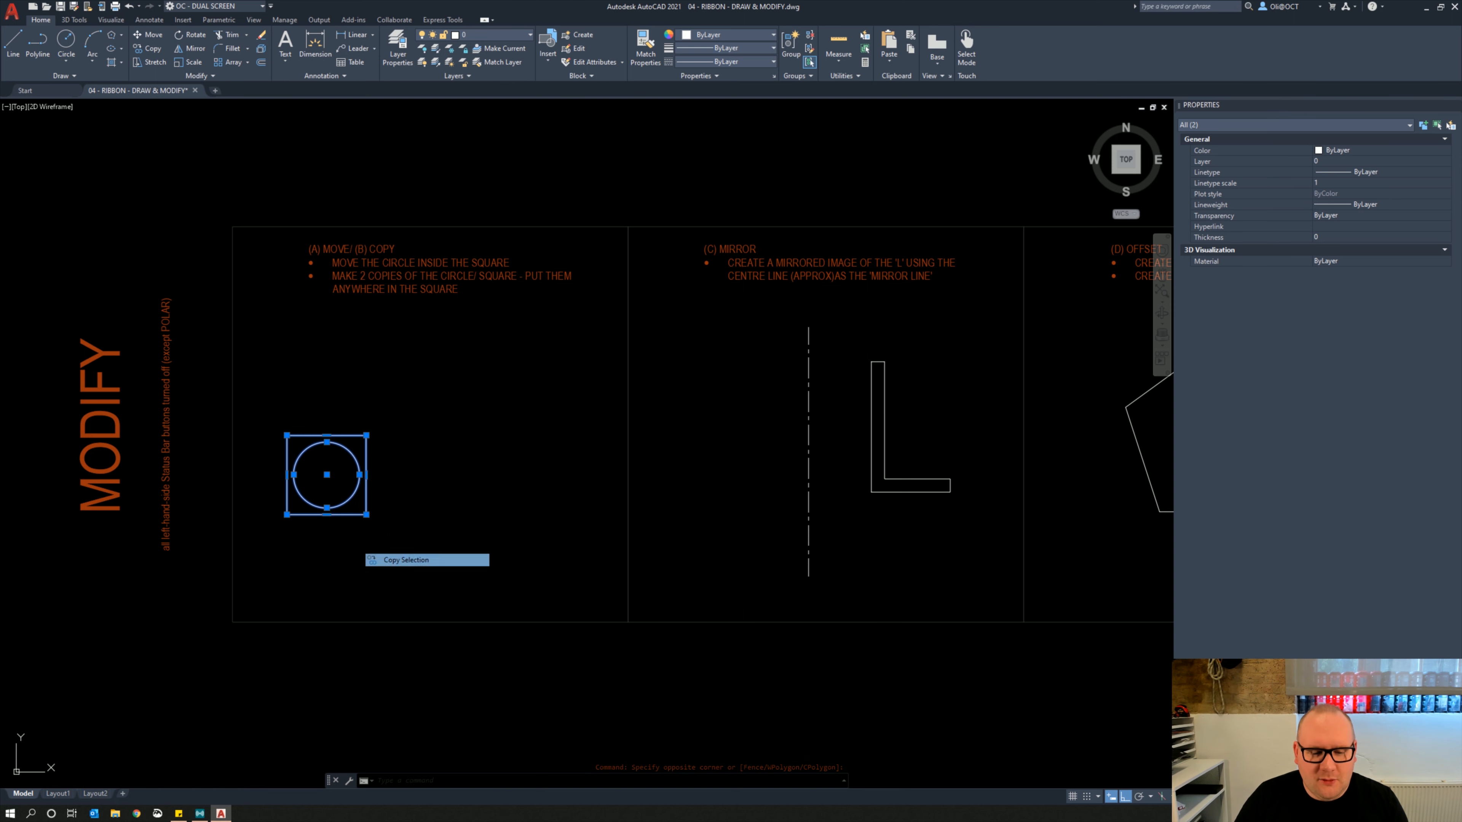
key(Escape)
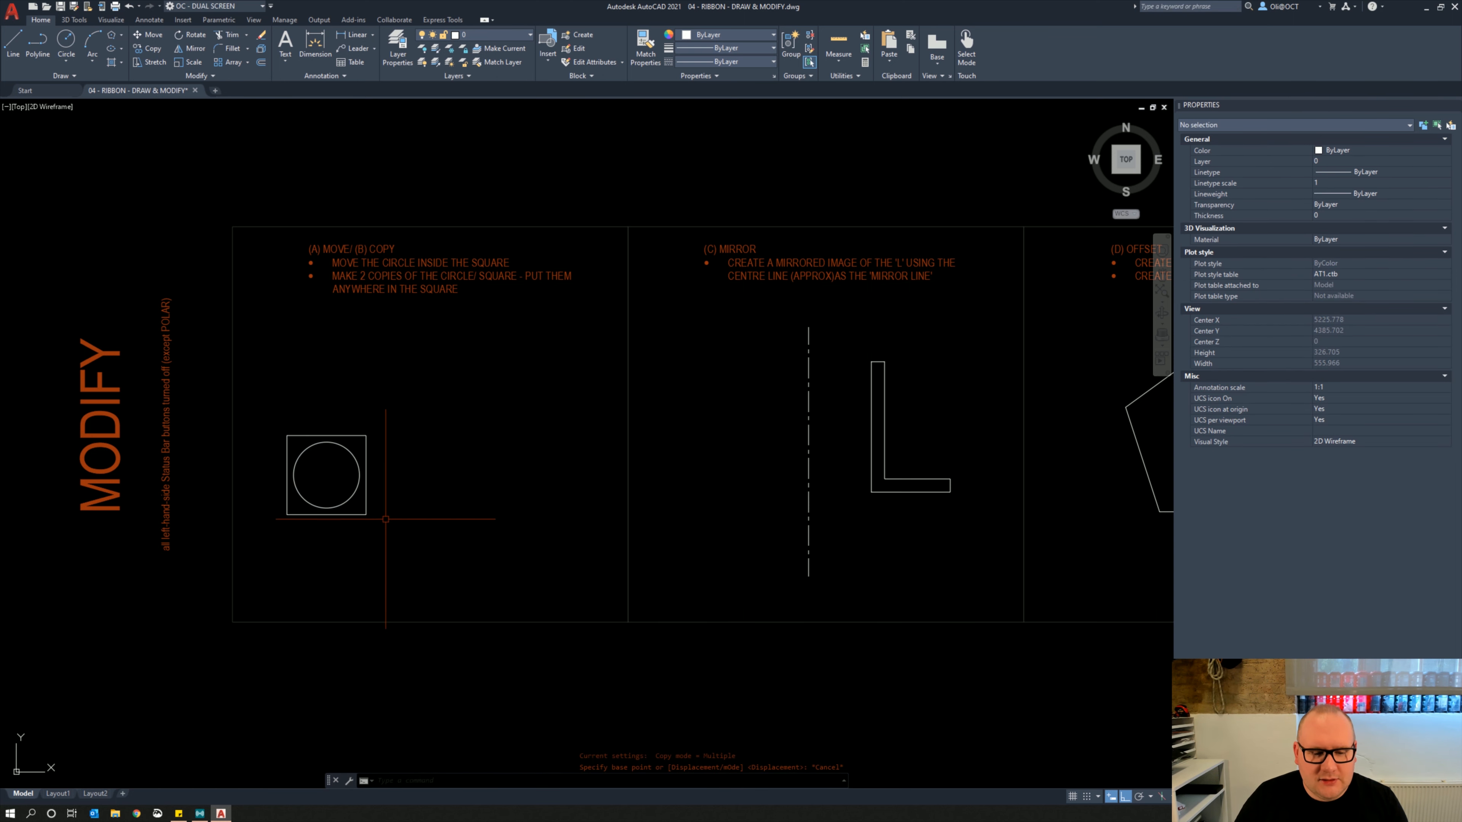
Copy the circle and square twice from the square's lower-left corner, placing one copy directly above and one directly to the right of the original
click(385, 518)
click(348, 471)
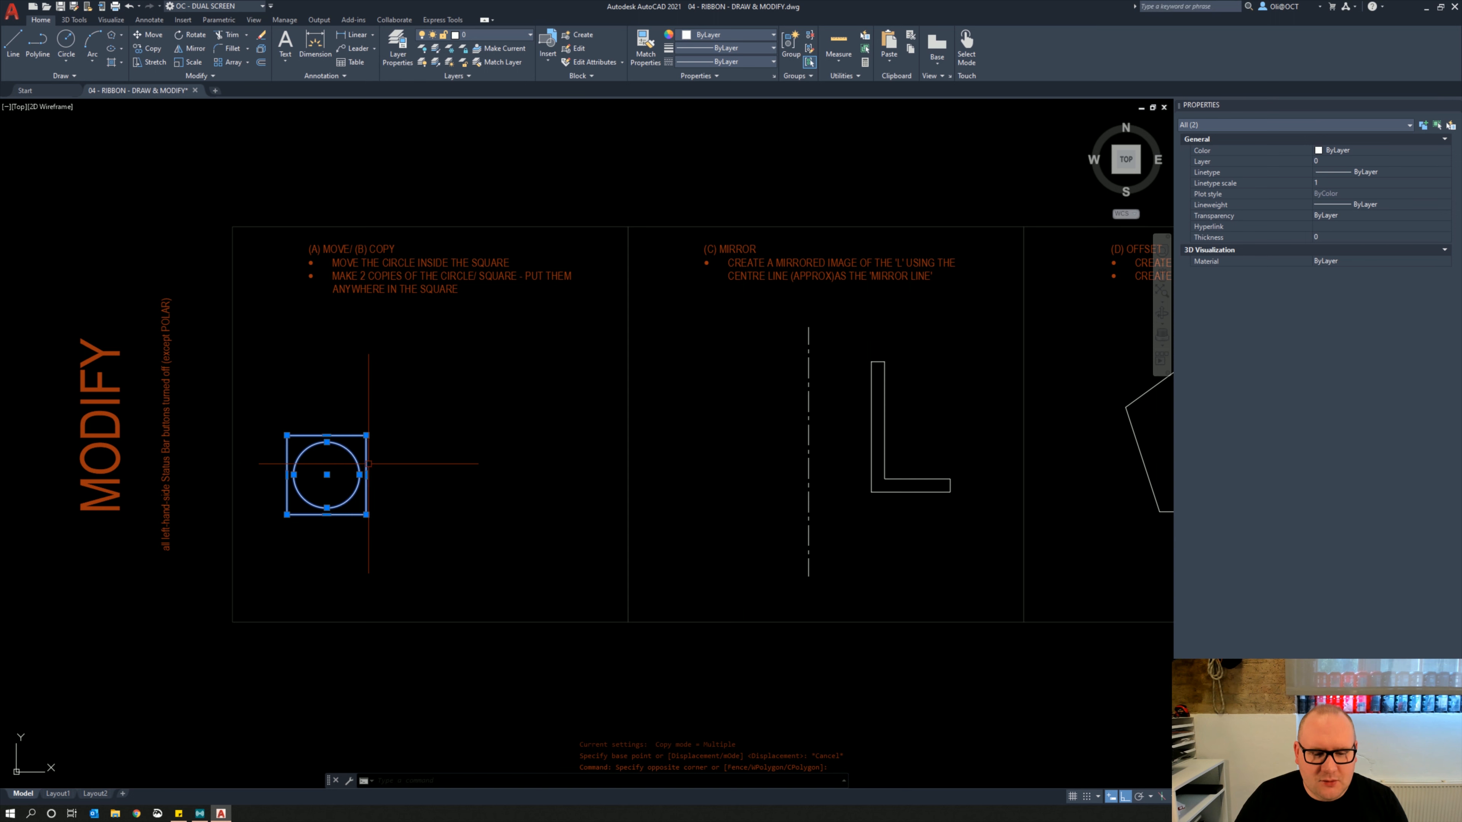
right_click(409, 385)
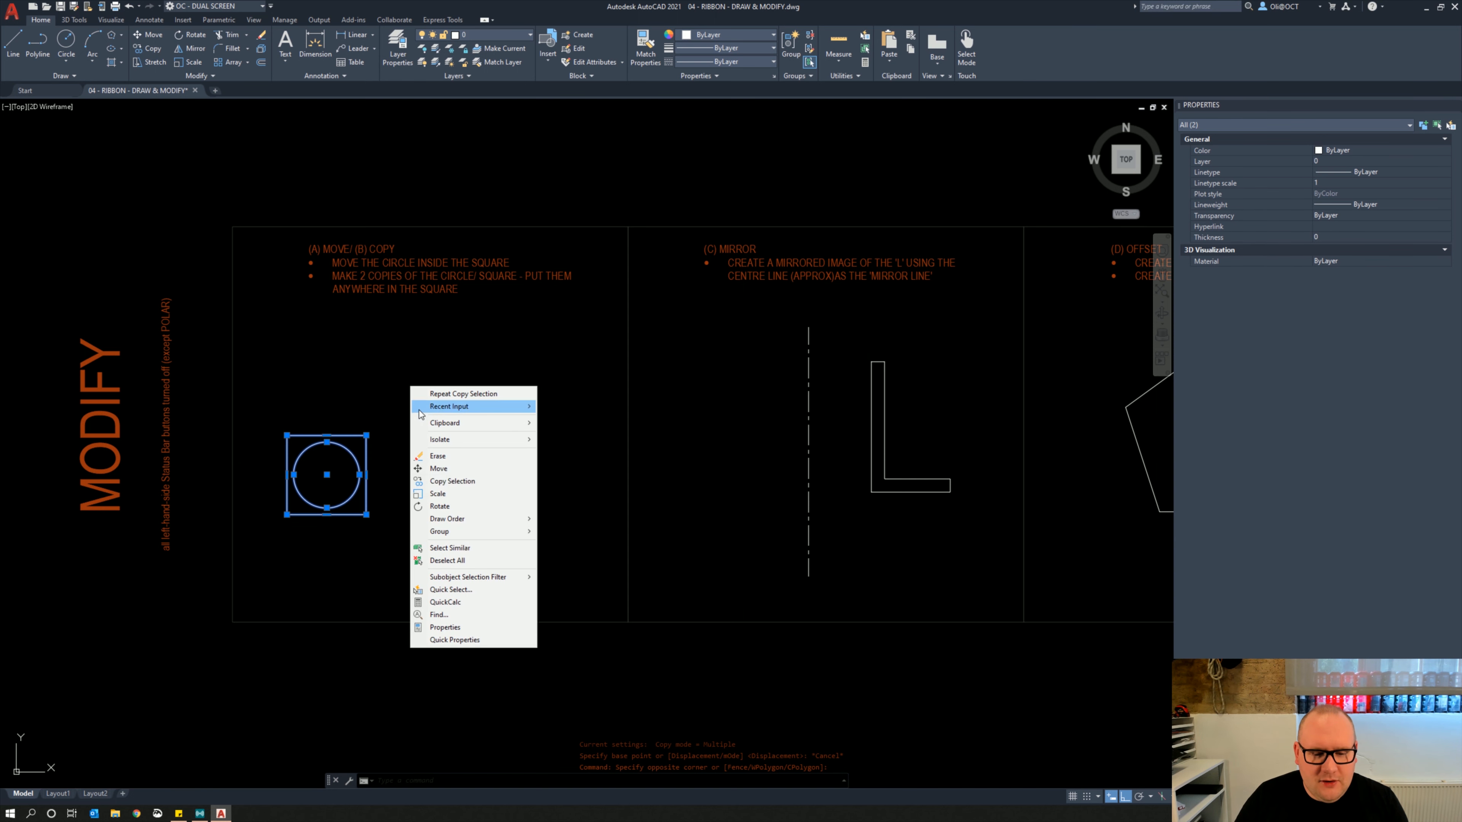
click(441, 483)
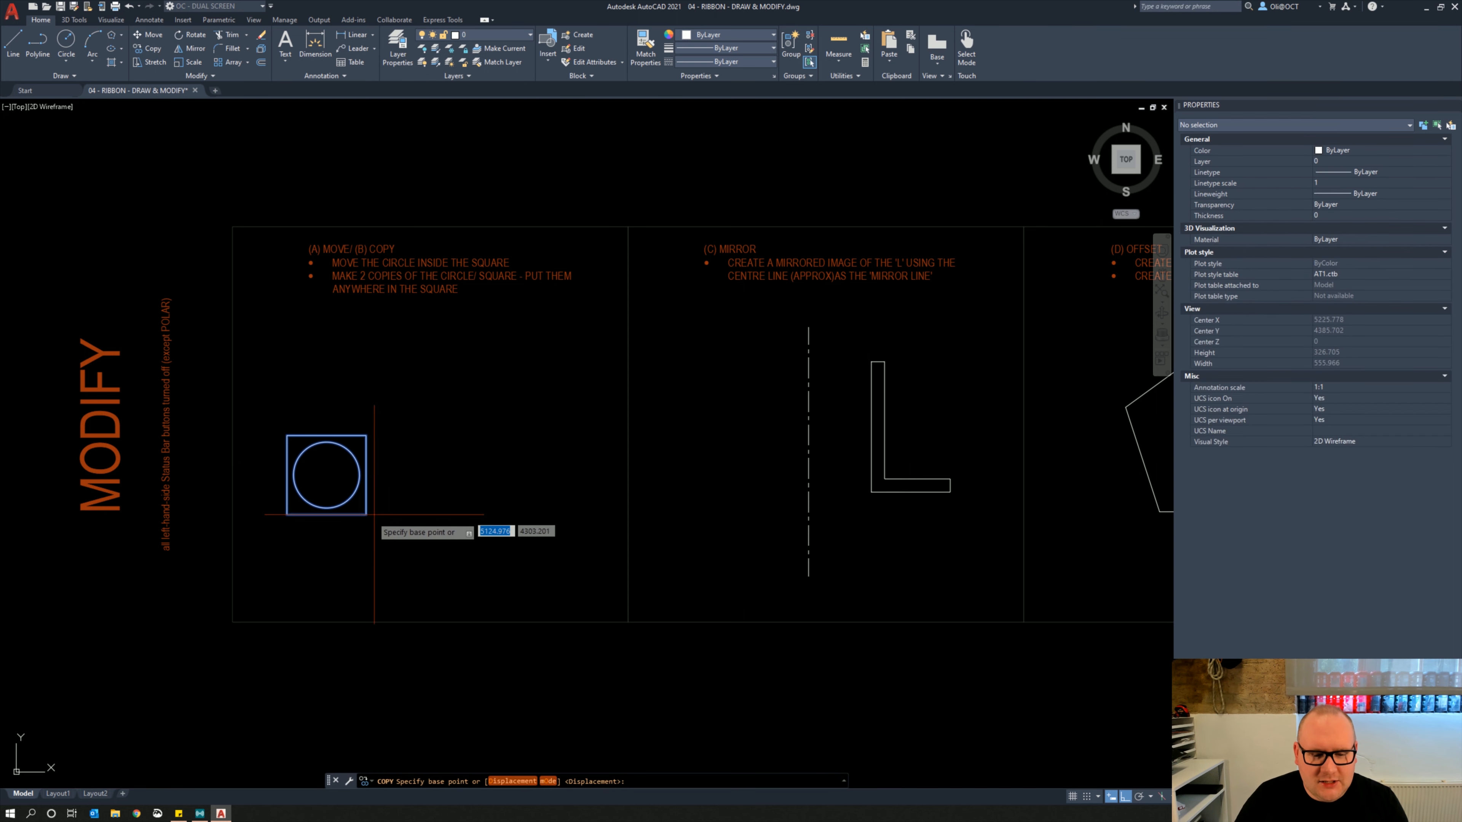
click(287, 515)
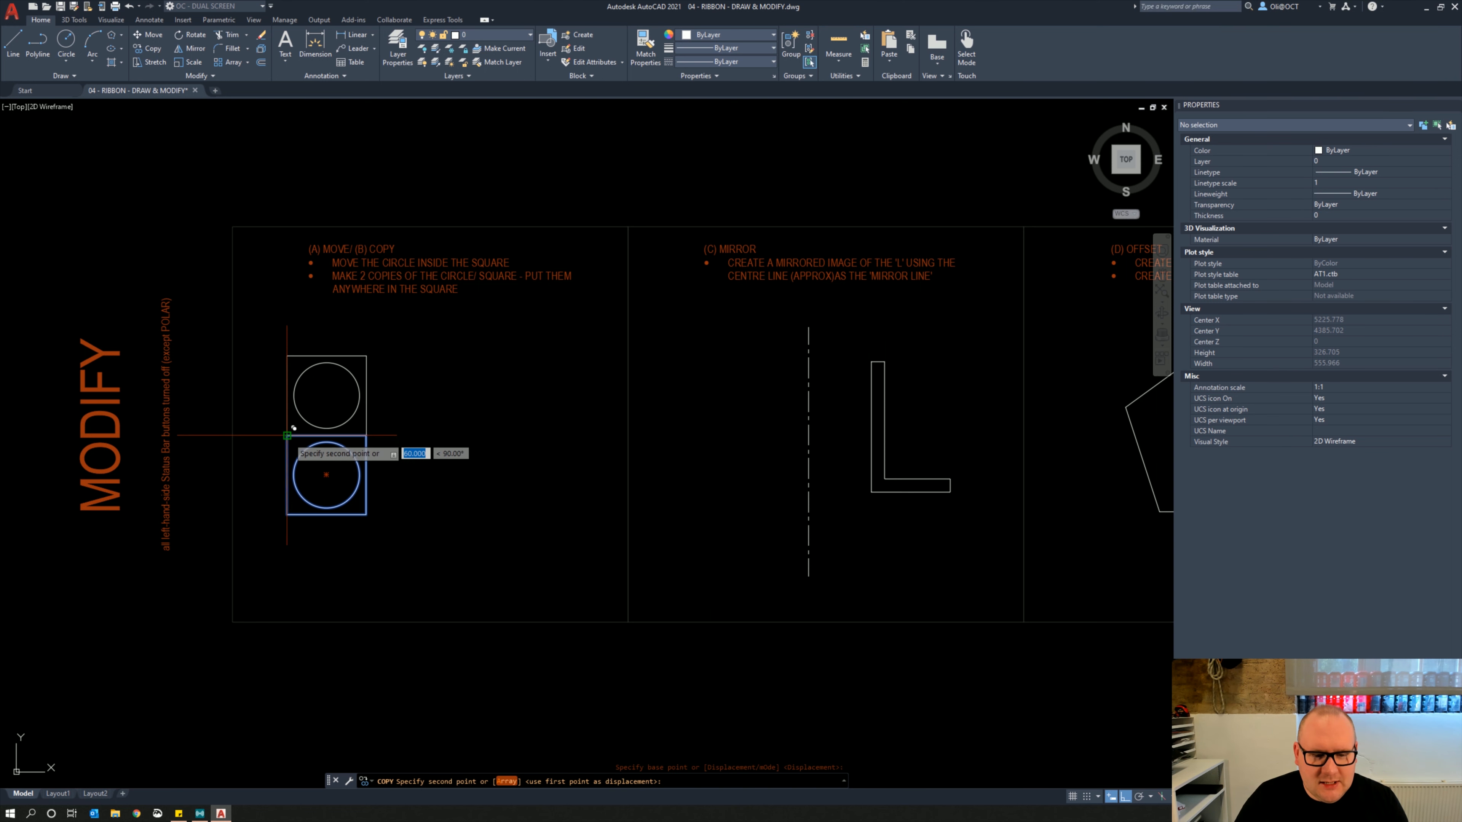
click(366, 515)
key(Escape)
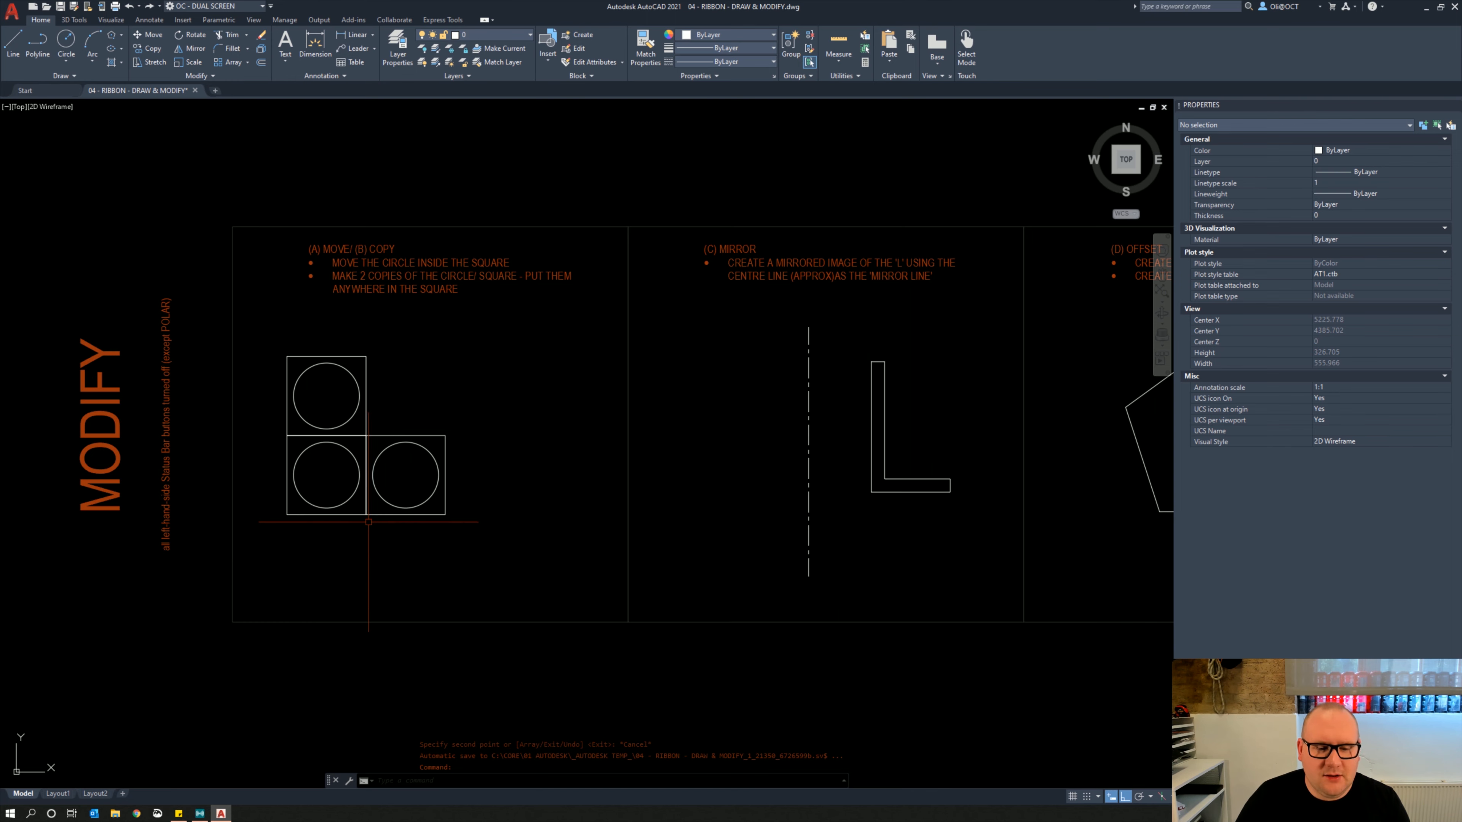
scroll(358, 520, up, 4)
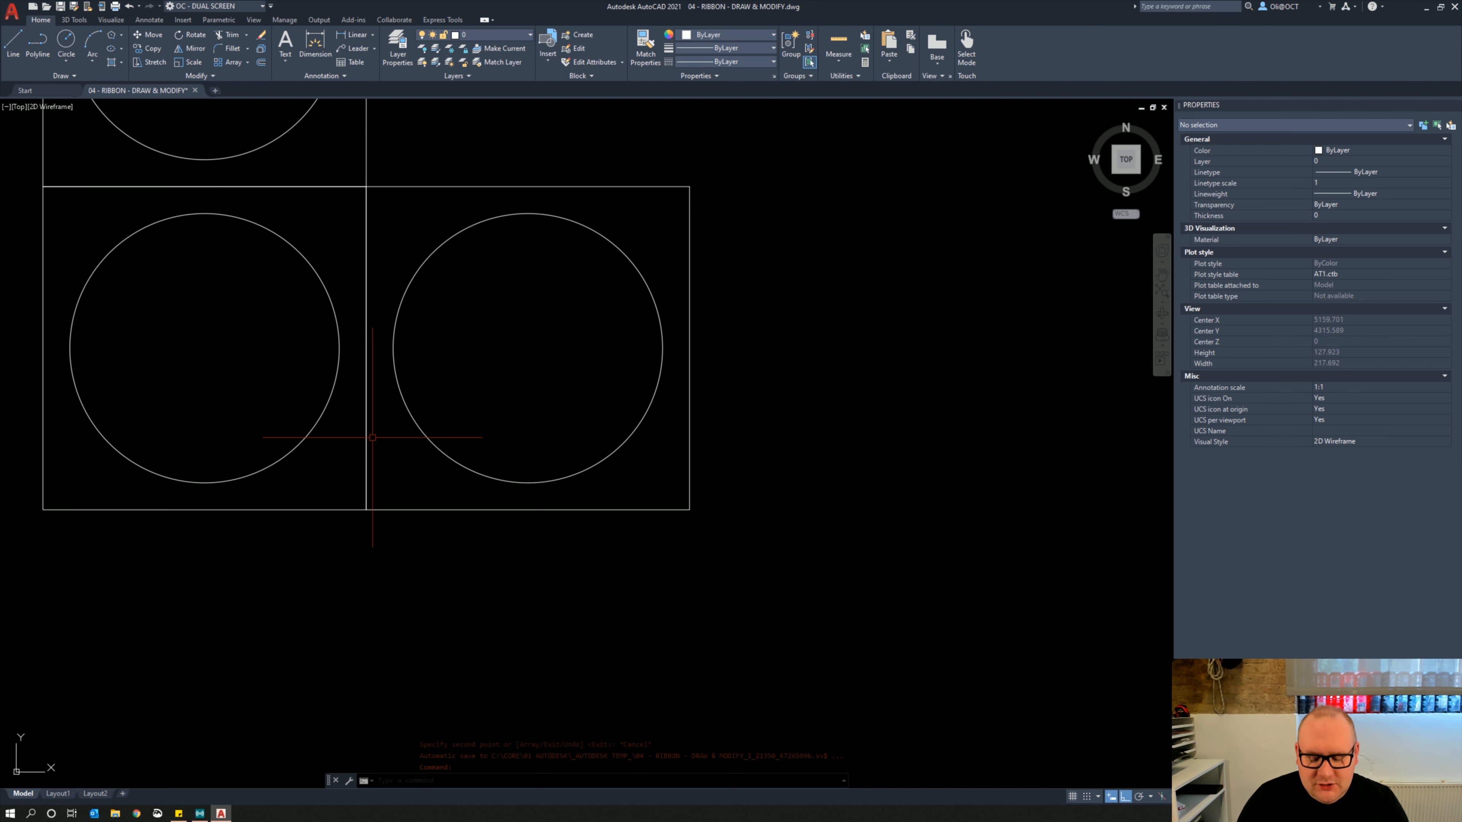
scroll(554, 334, down, 1)
middle_drag(525, 332, 599, 489)
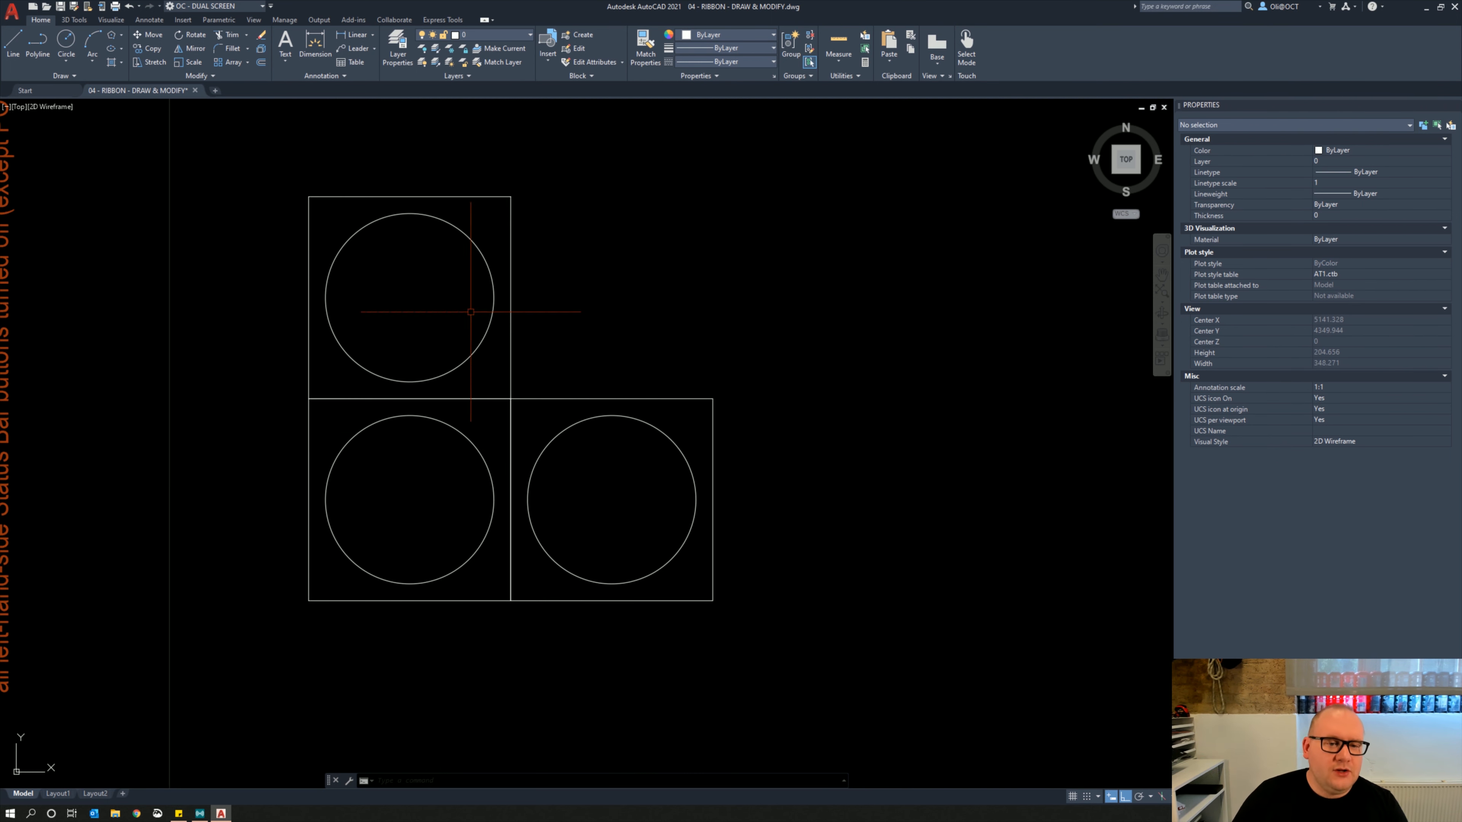
Mirror the L in the (C) MIRROR exercise across the dash-dot centre line, turning Ortho off and keeping the source object
scroll(636, 421, down, 1)
middle_drag(611, 421, 516, 426)
middle_drag(612, 411, 353, 461)
middle_drag(548, 483, 408, 483)
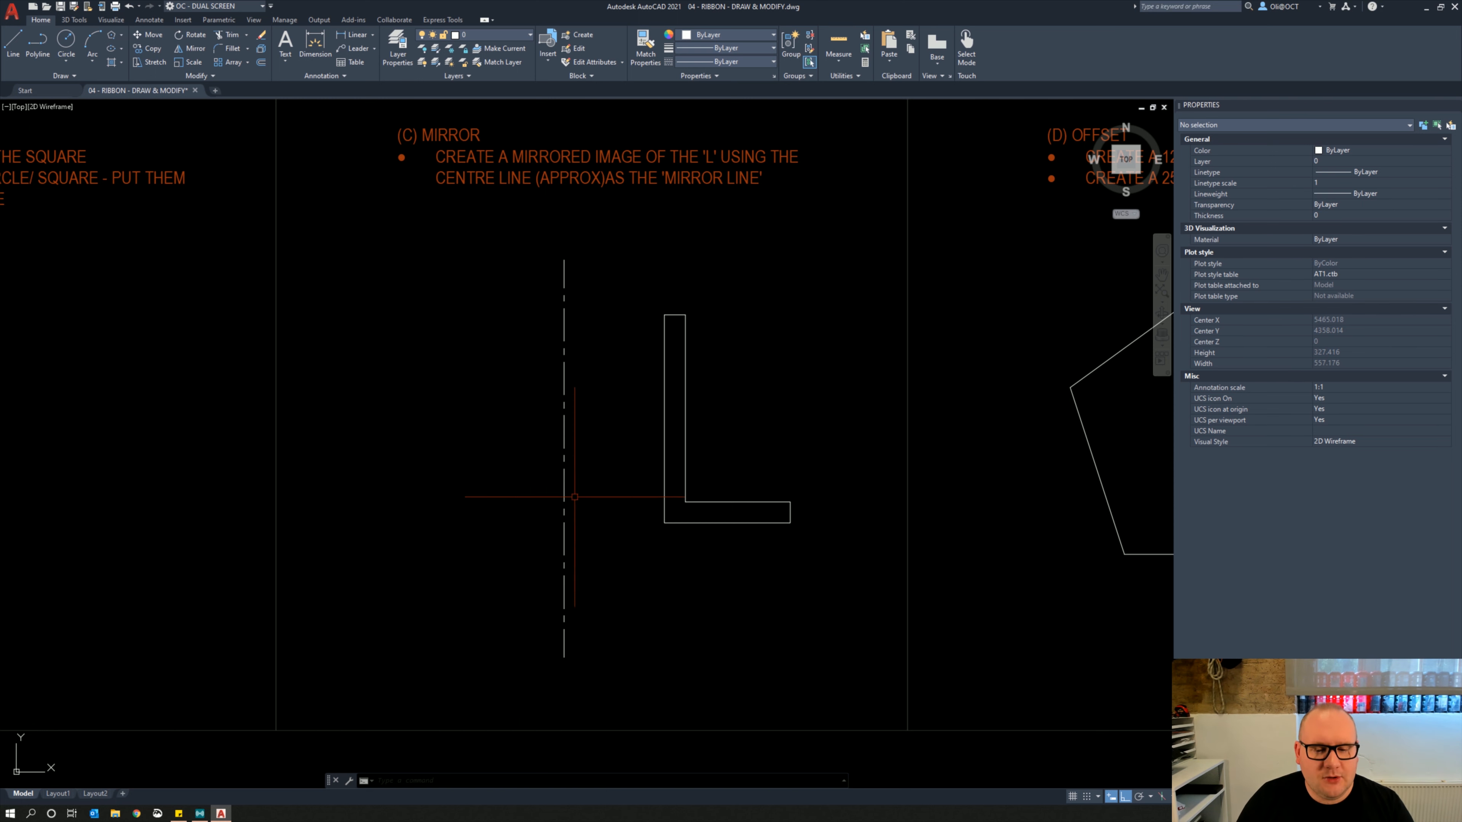
drag(745, 570, 690, 452)
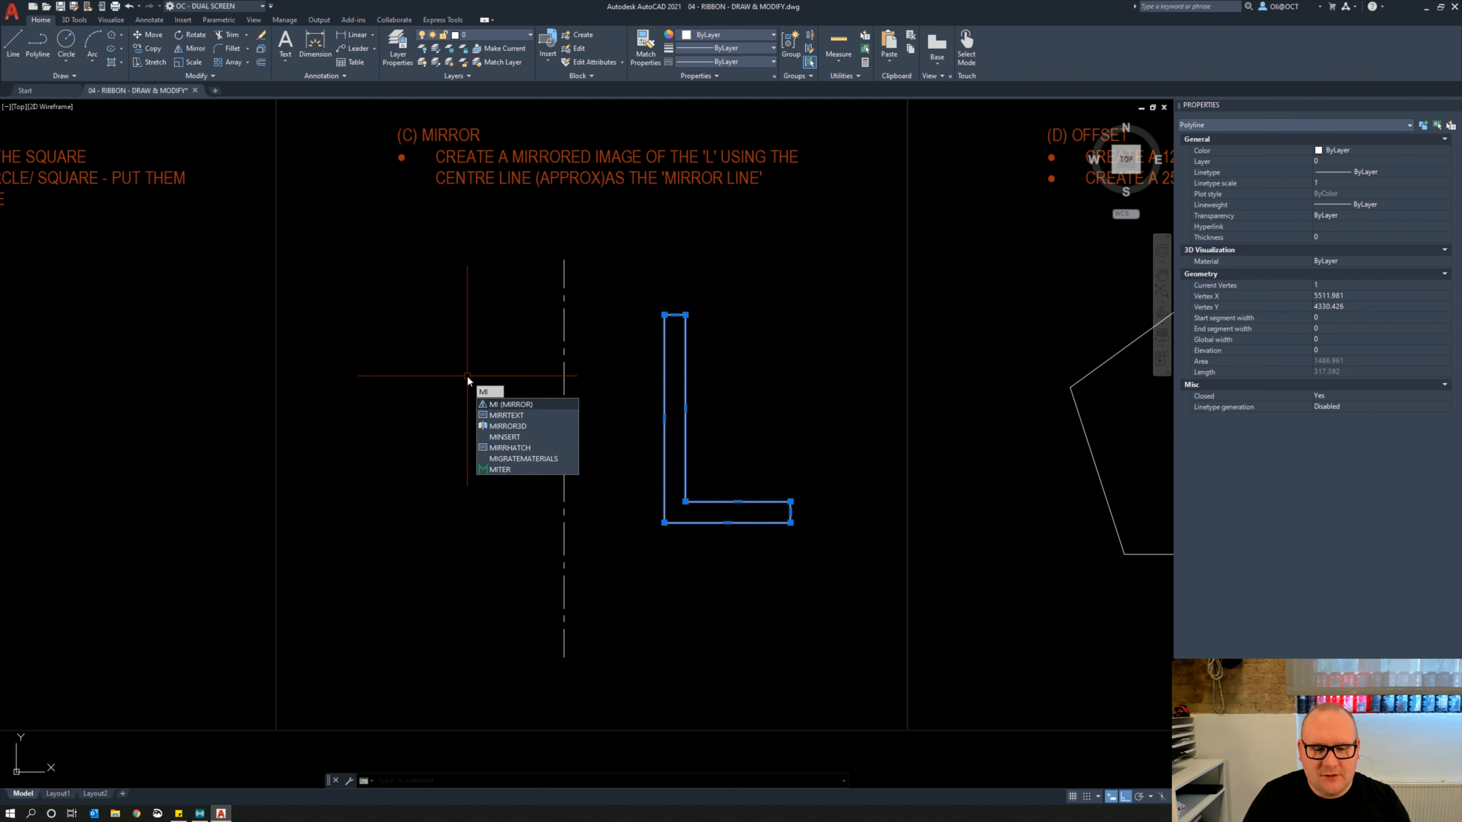
text(rorro)
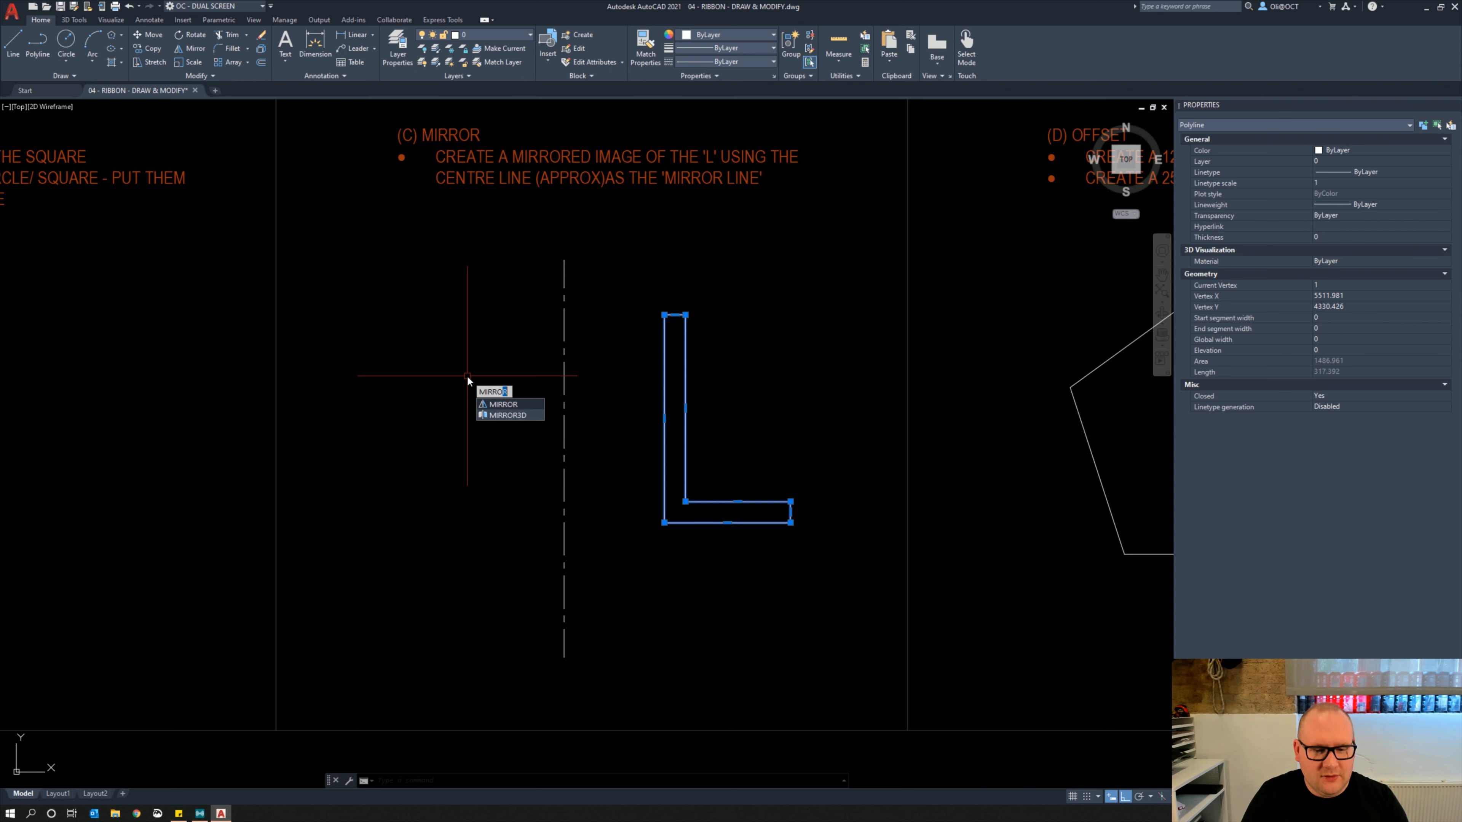
key(Return)
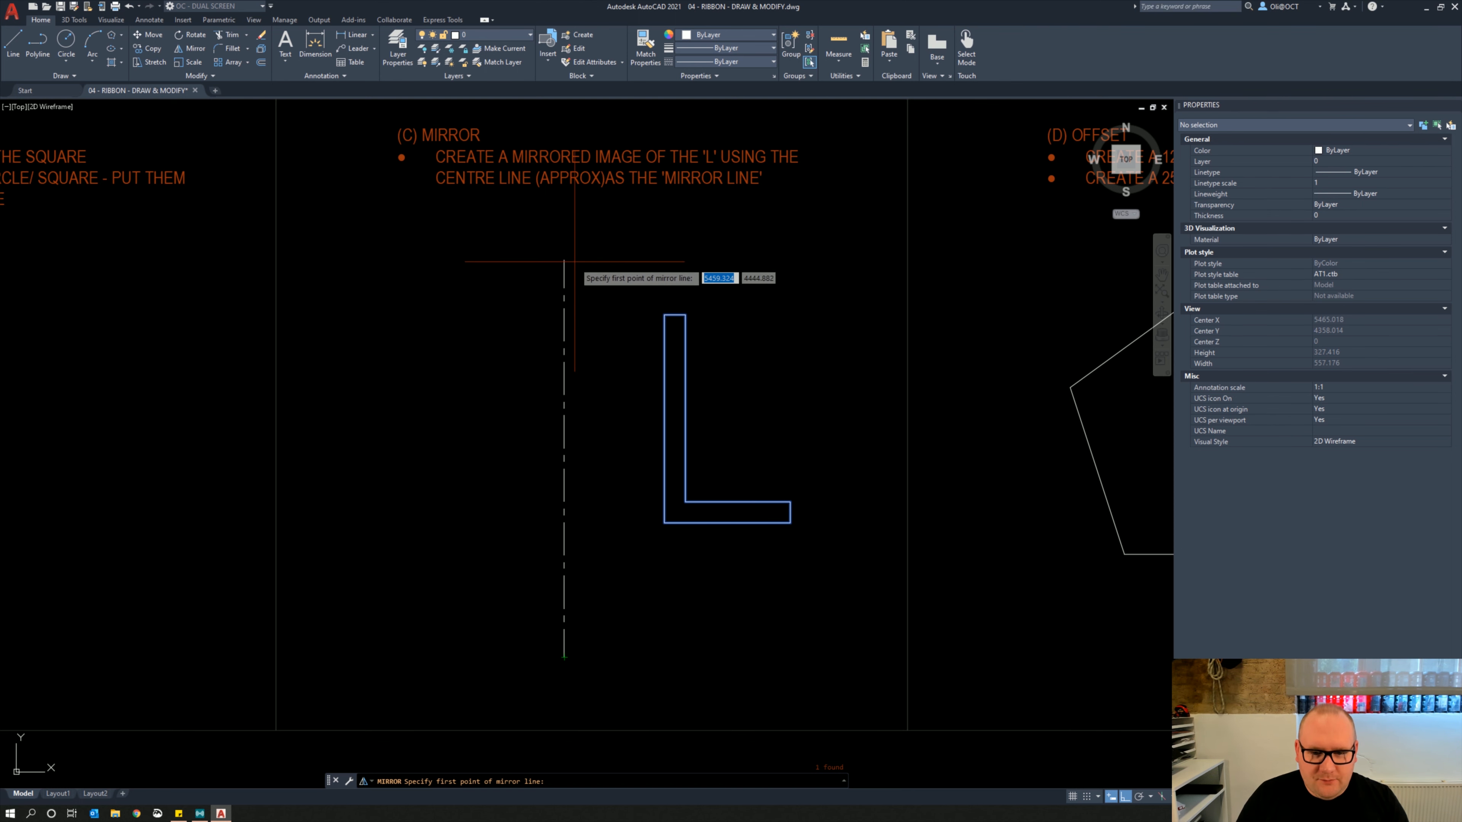
click(564, 657)
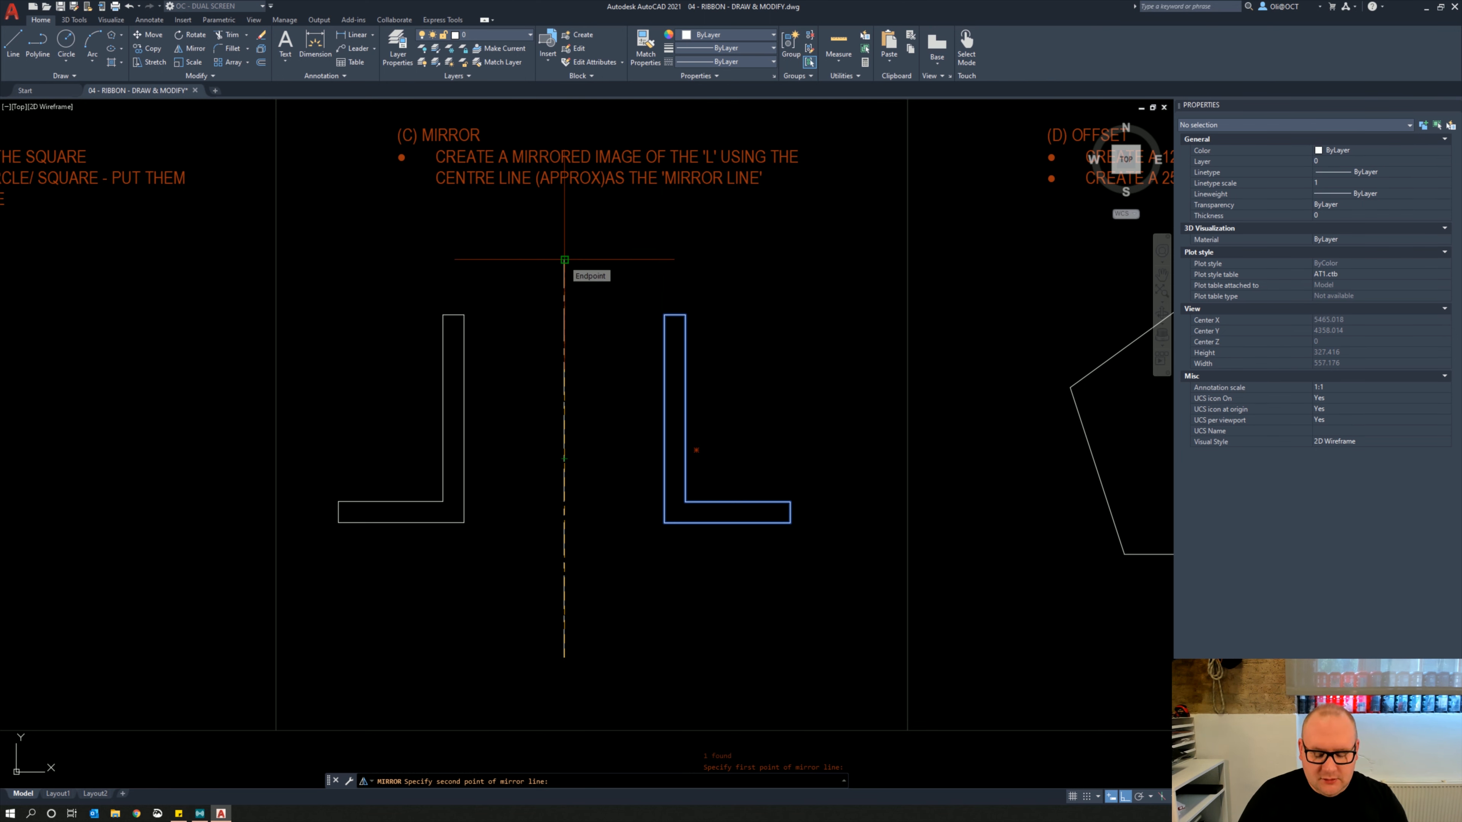
key(F8)
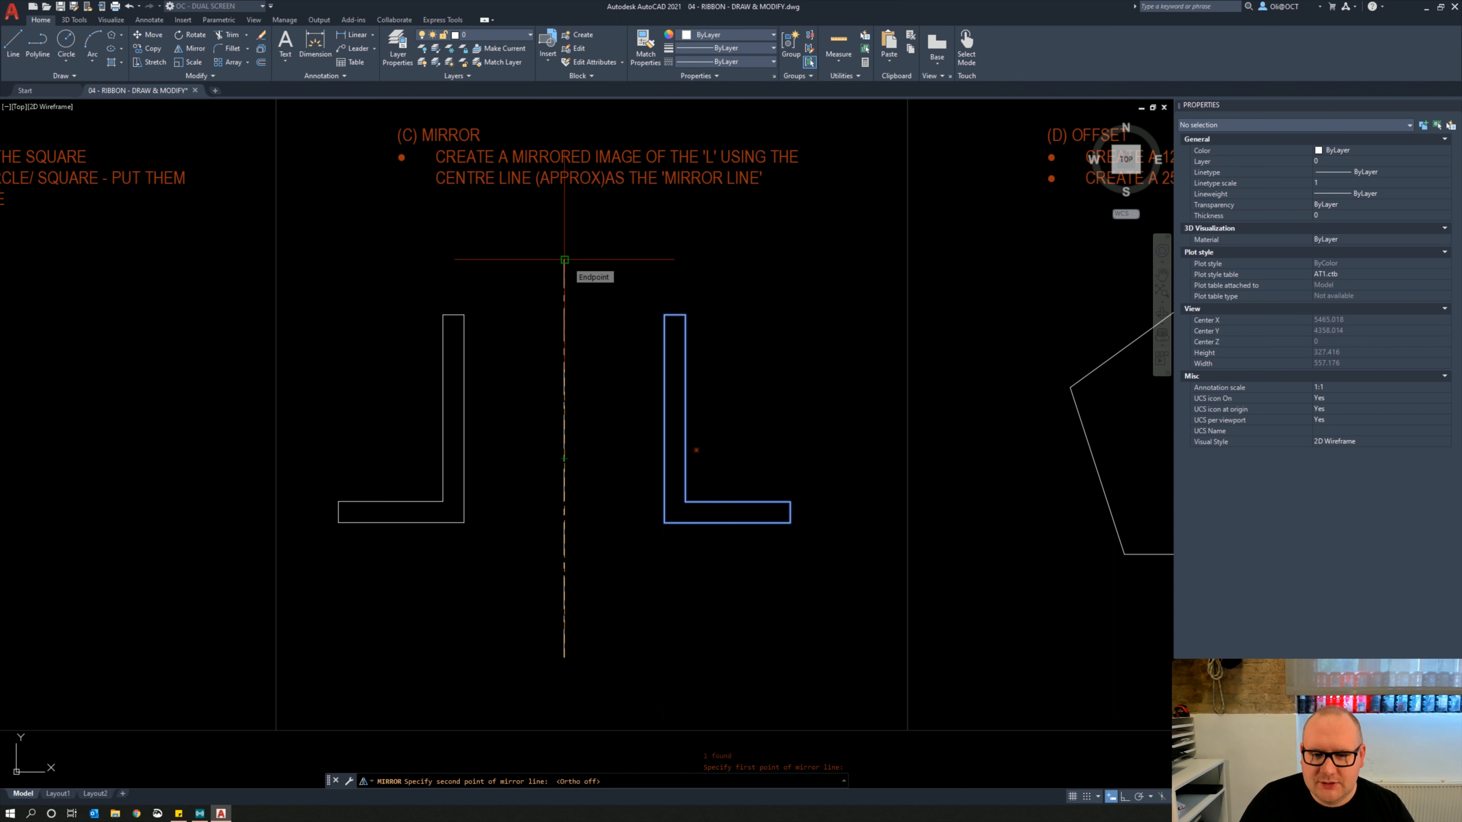
click(564, 260)
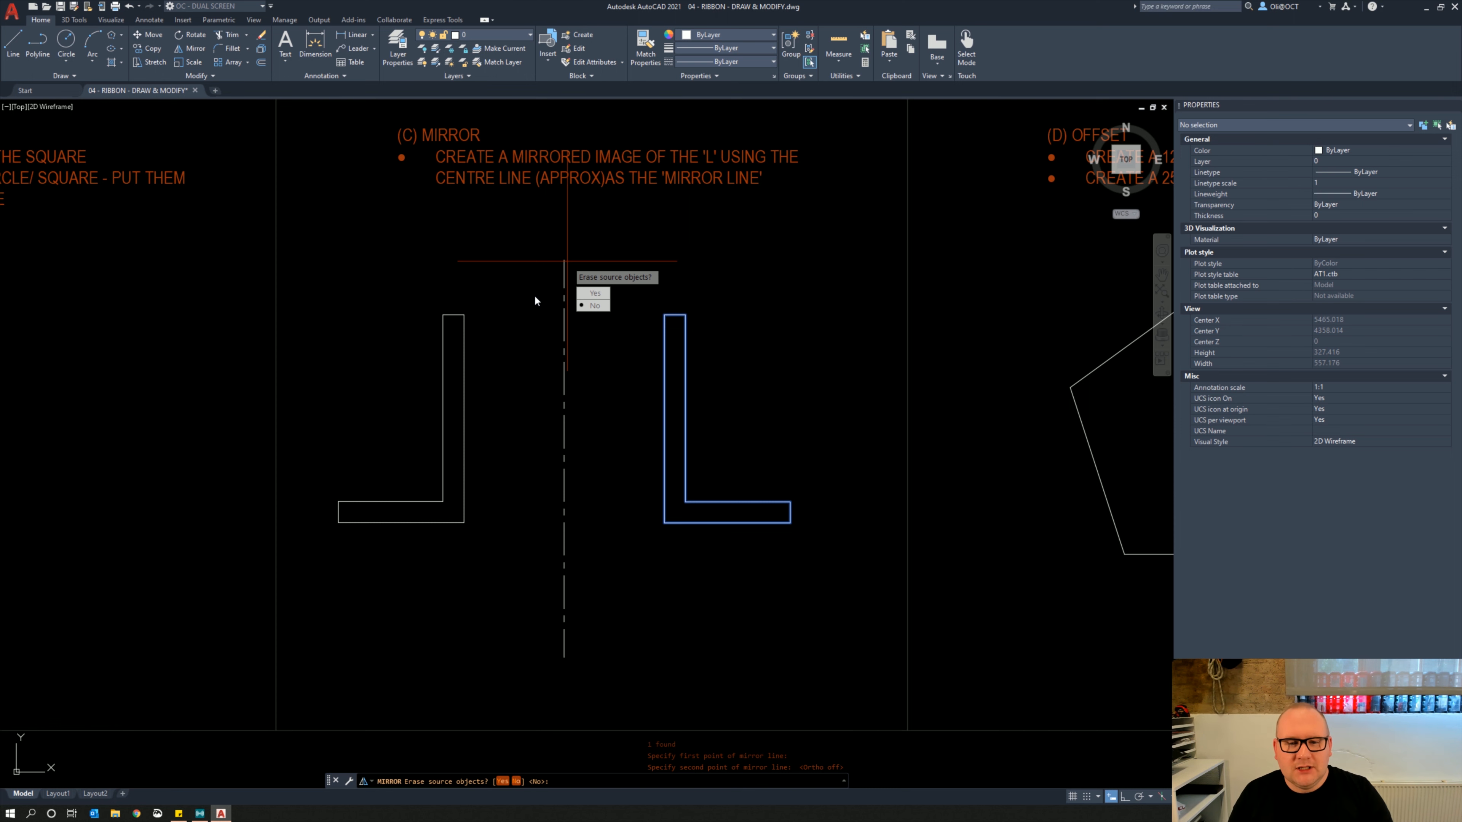
click(601, 306)
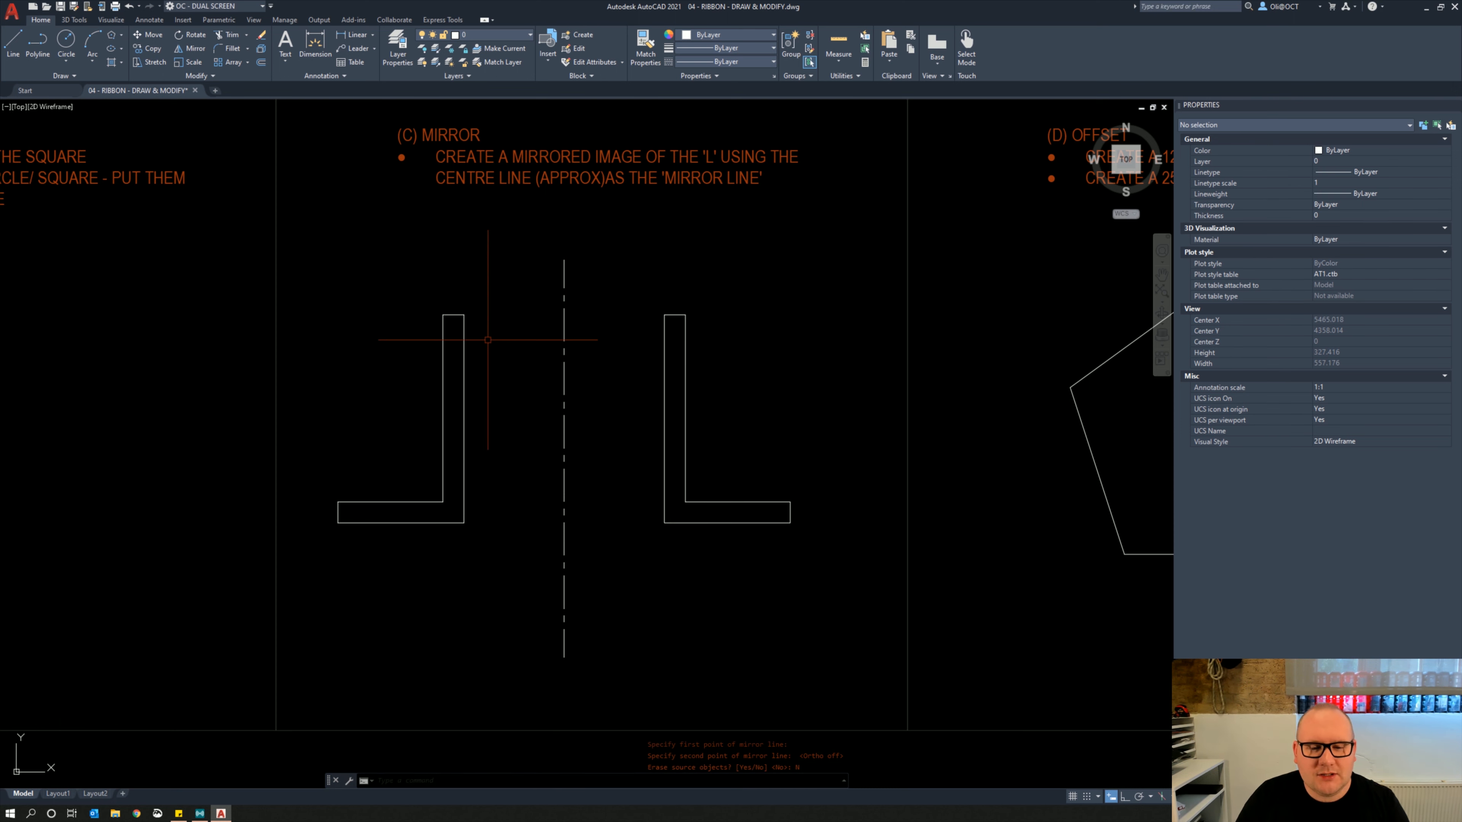
scroll(487, 339, down, 4)
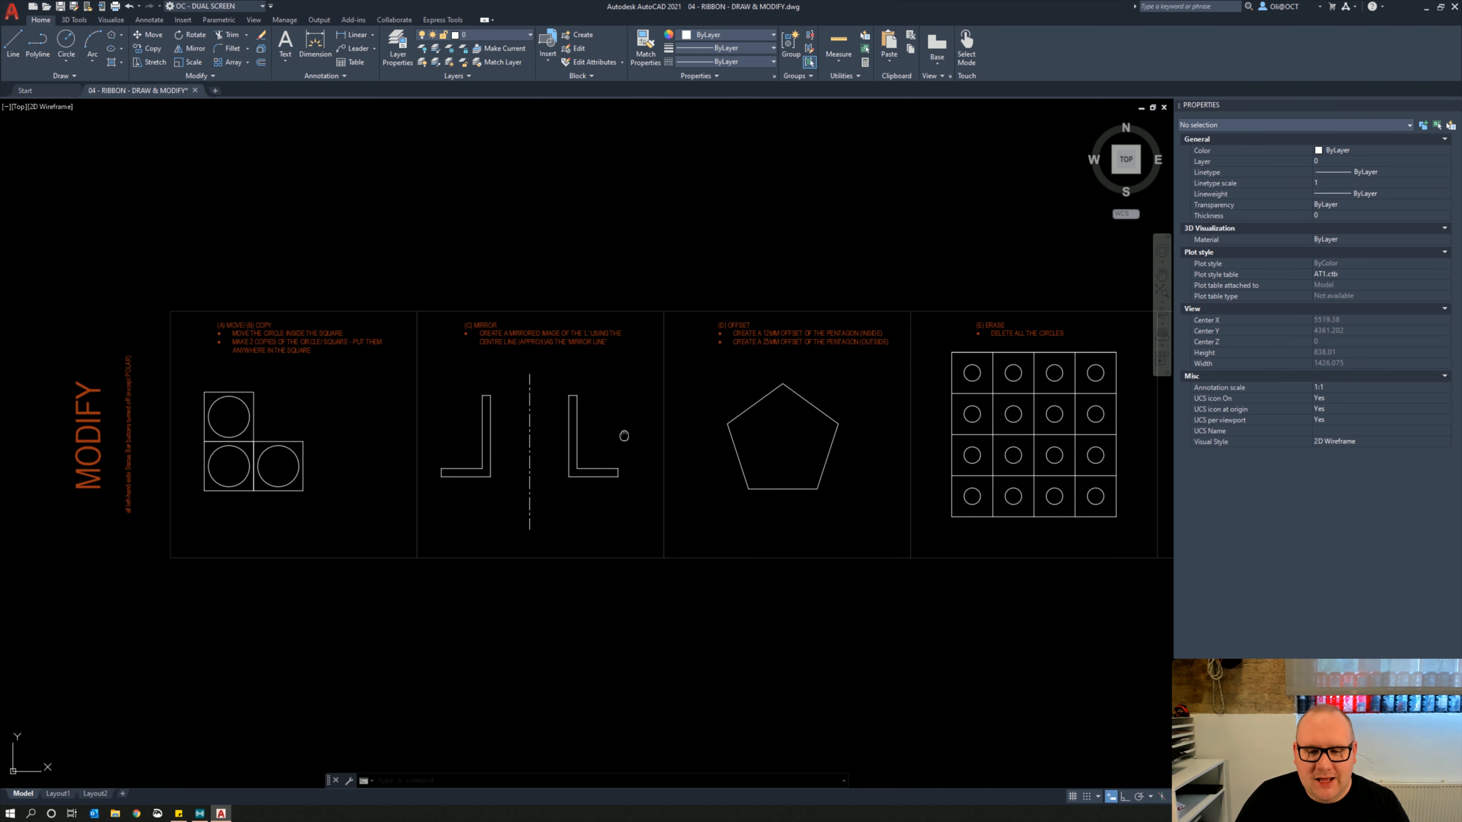
middle_drag(620, 428, 576, 422)
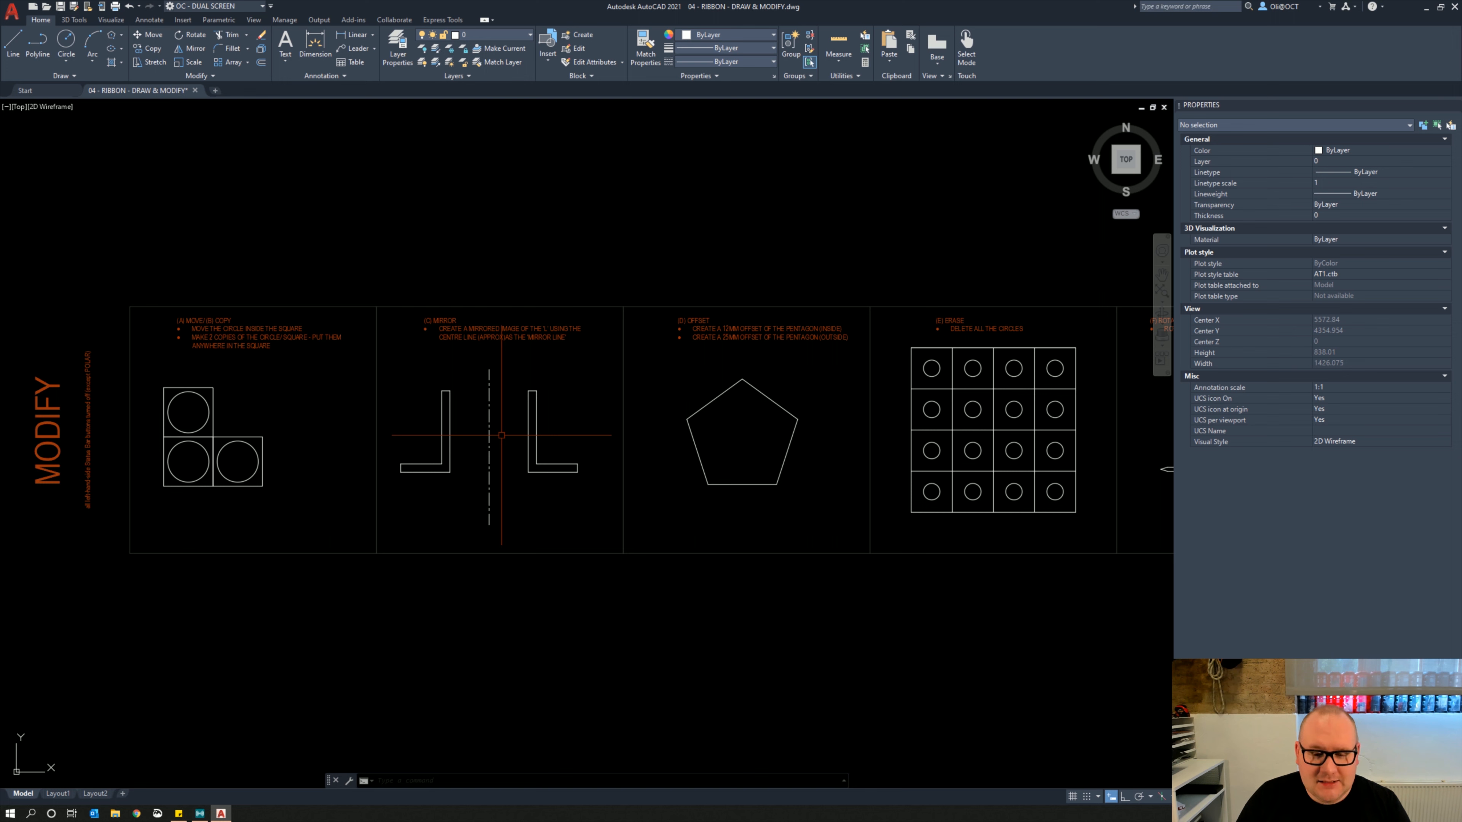
scroll(465, 429, up, 2)
click(463, 429)
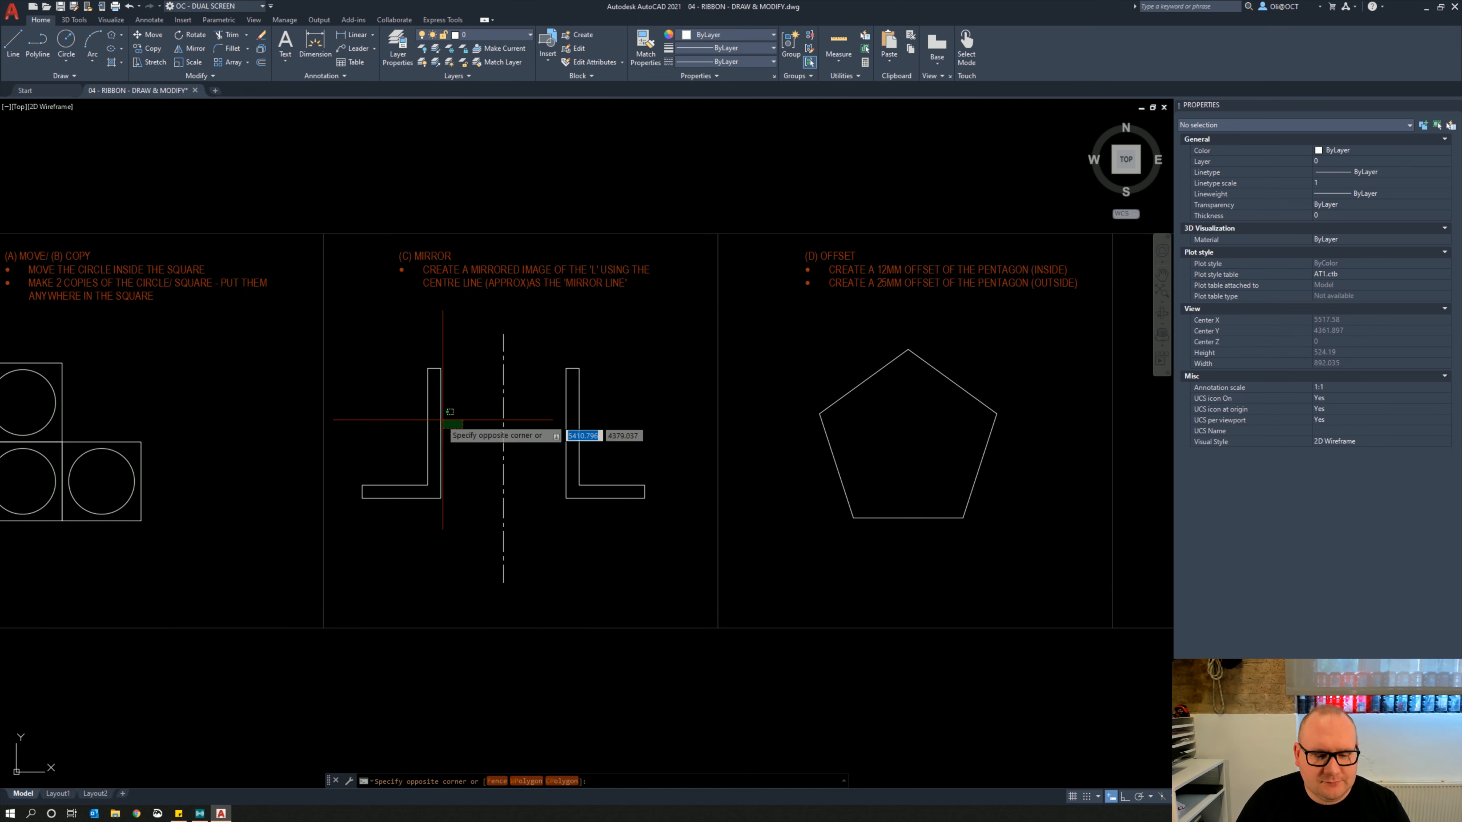
click(410, 402)
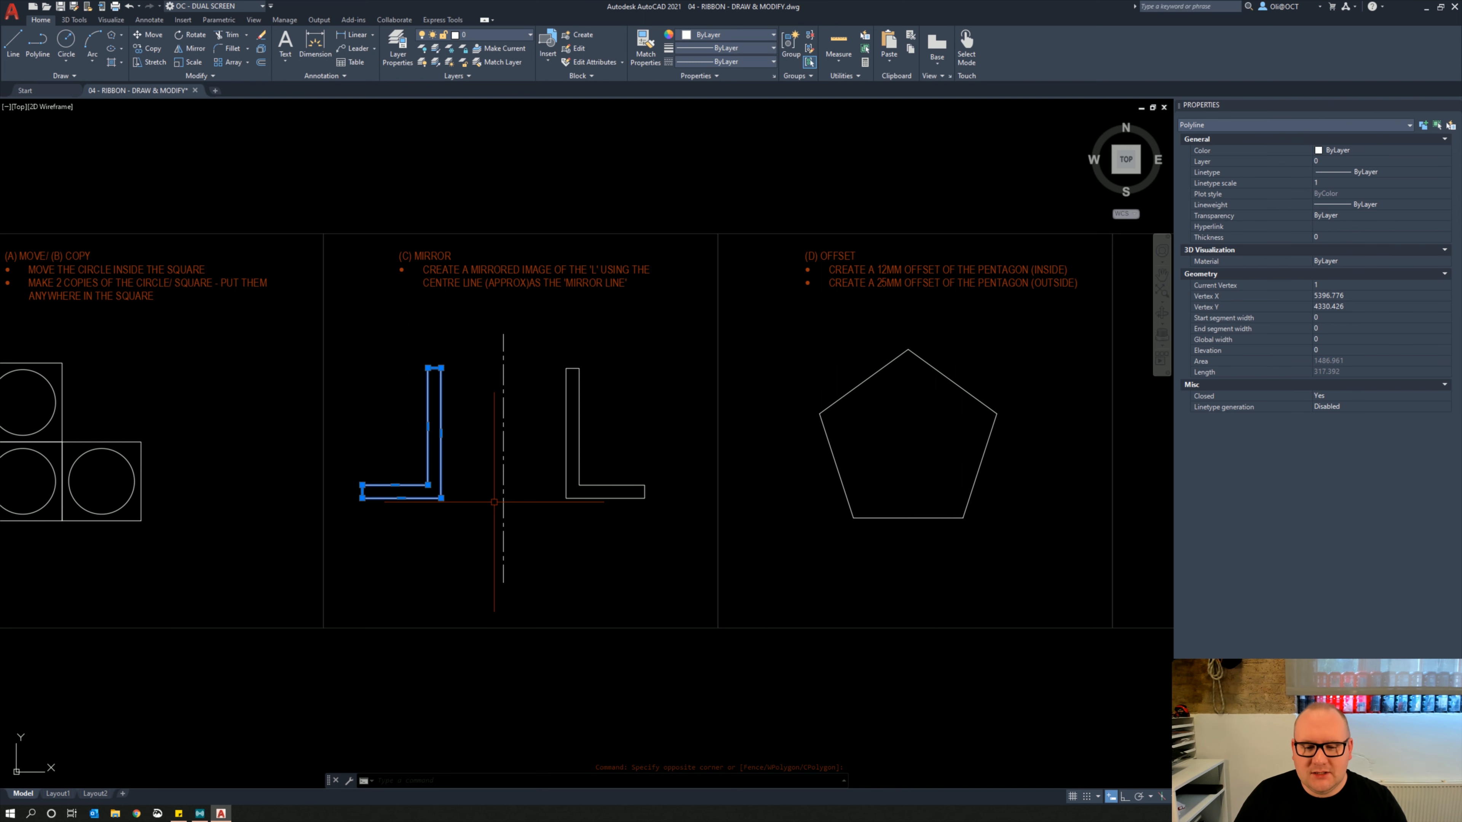
key(Escape)
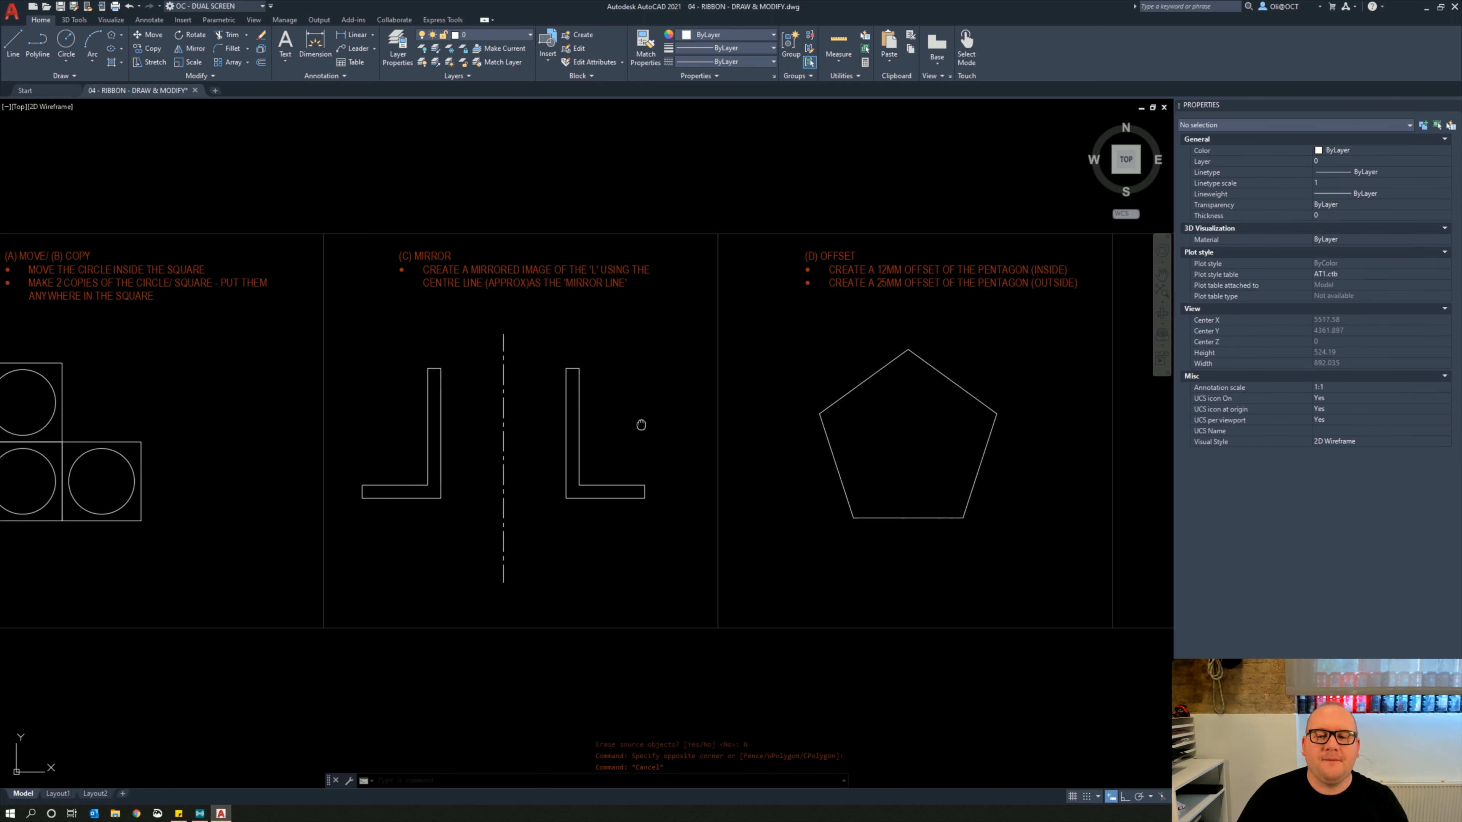
middle_drag(641, 425, 414, 424)
scroll(652, 425, up, 4)
mouse_move(712, 483)
middle_down()
mouse_move(585, 500)
mouse_move(615, 513)
middle_up()
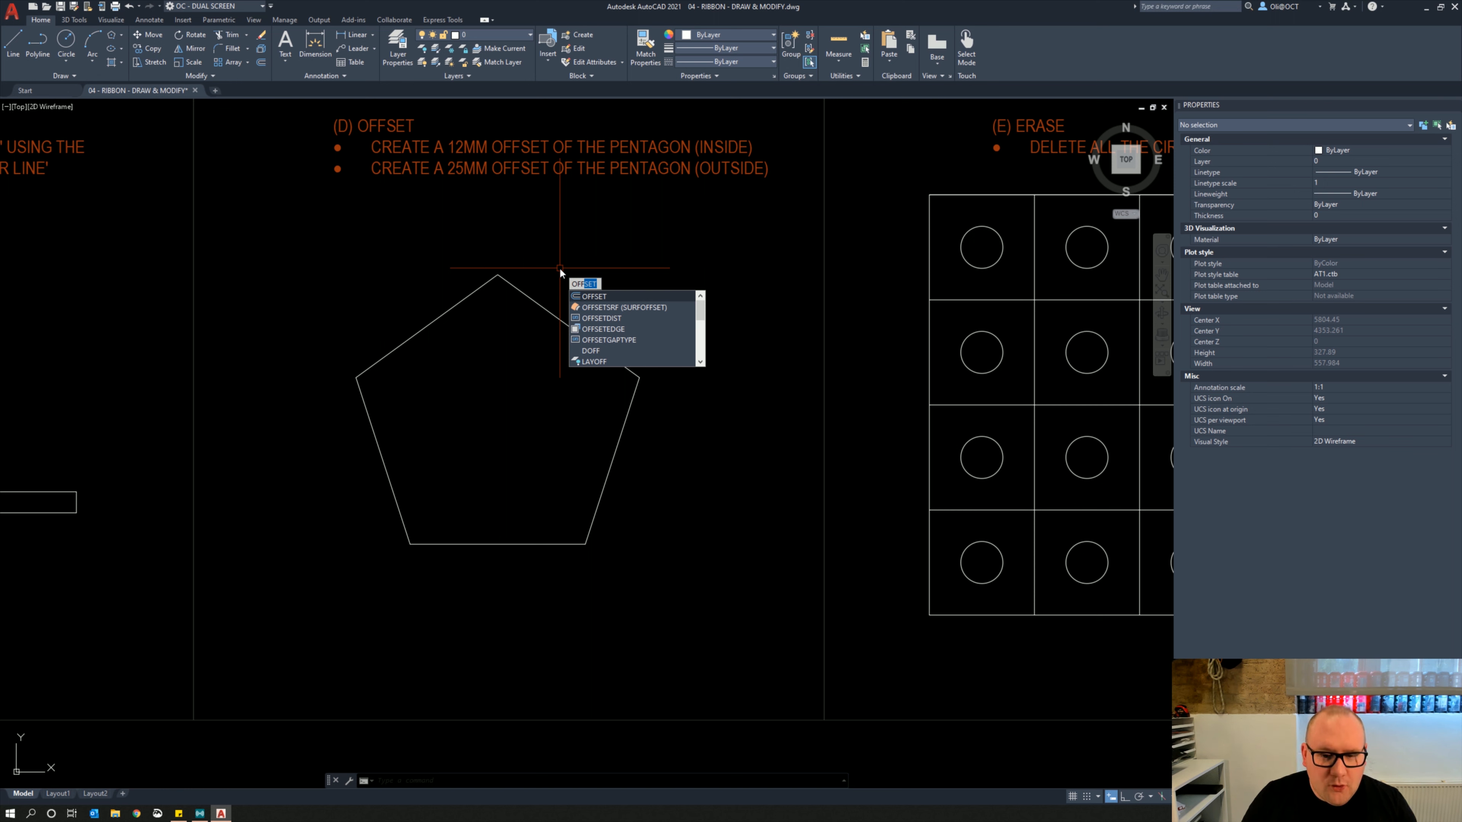
key(Escape)
key(Escape)
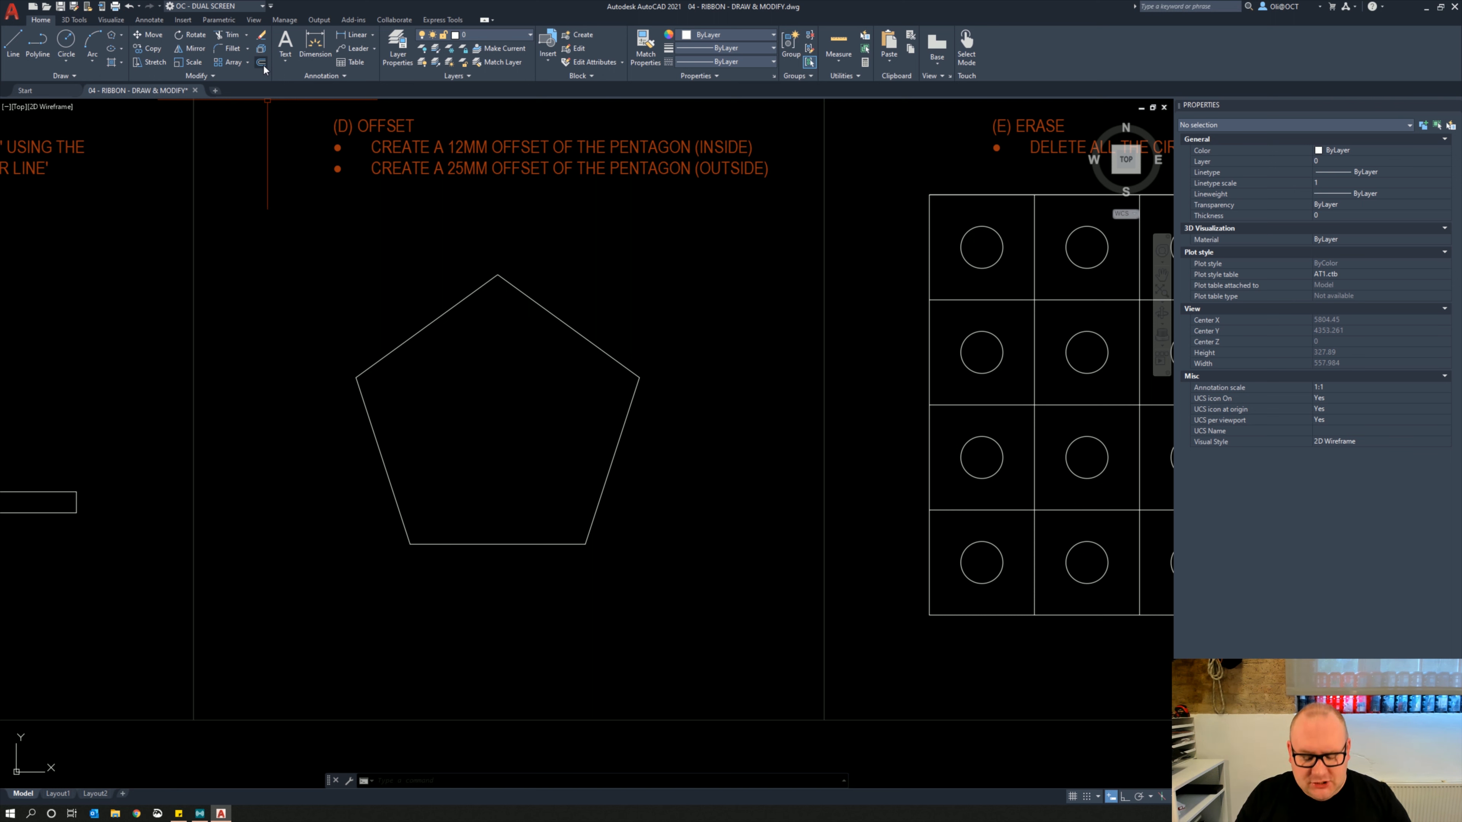
click(541, 387)
click(518, 396)
key(Escape)
text(of)
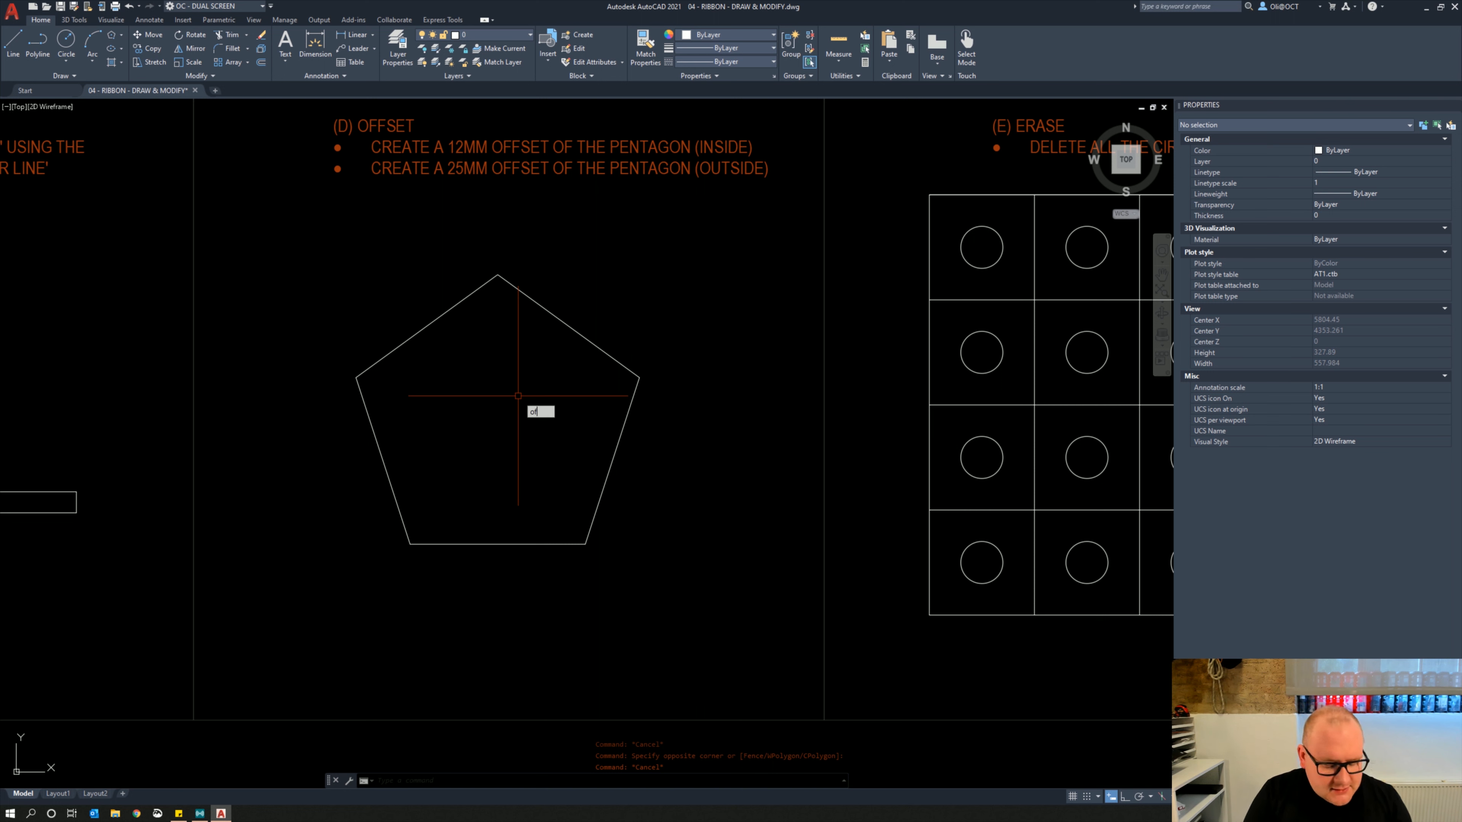
key(Return)
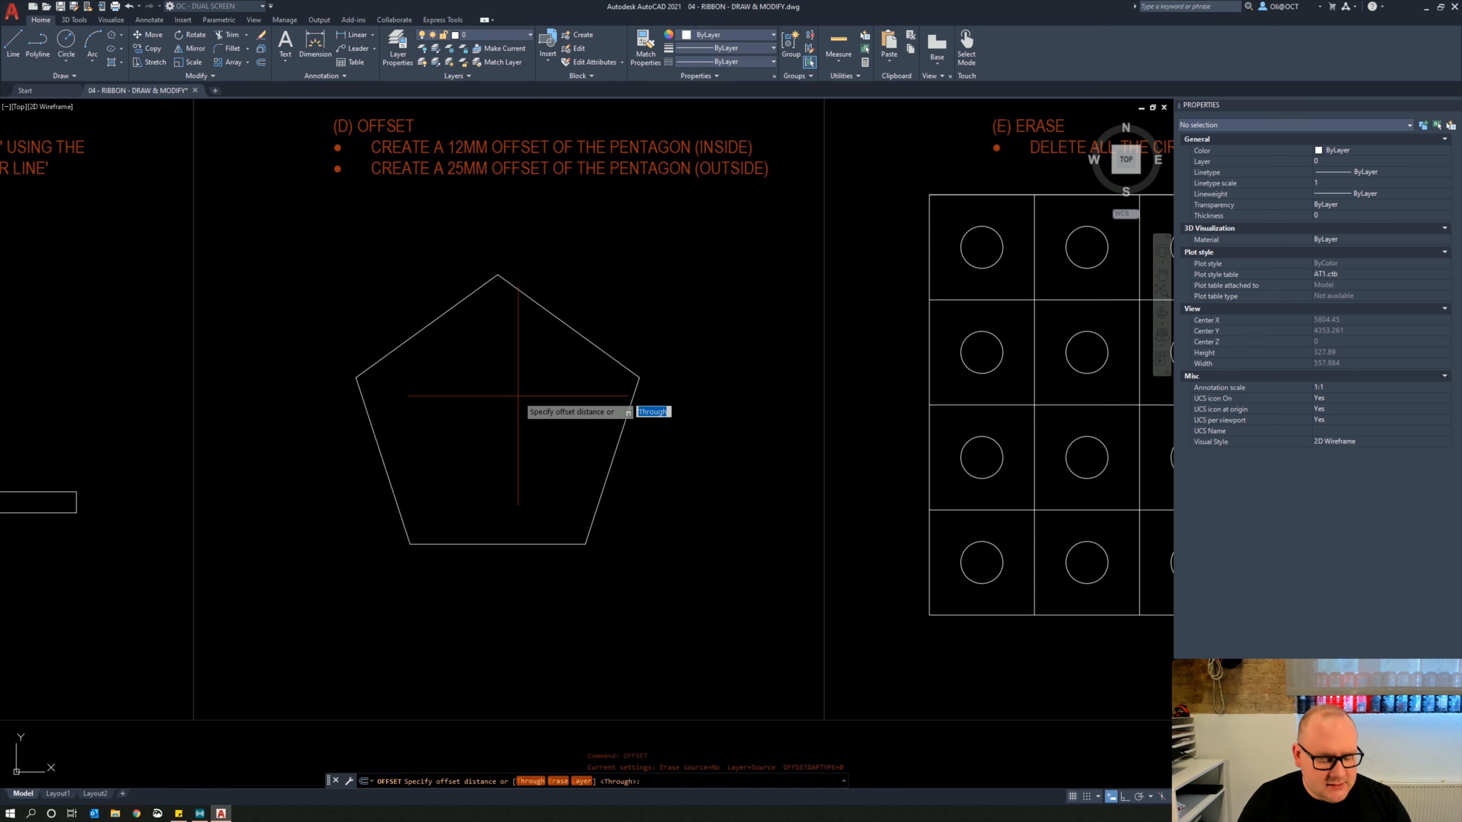
key(Escape)
Offset the pentagon in the (D) OFFSET exercise 12 mm to the inside
drag(553, 325, 534, 284)
text(offset)
key(Return)
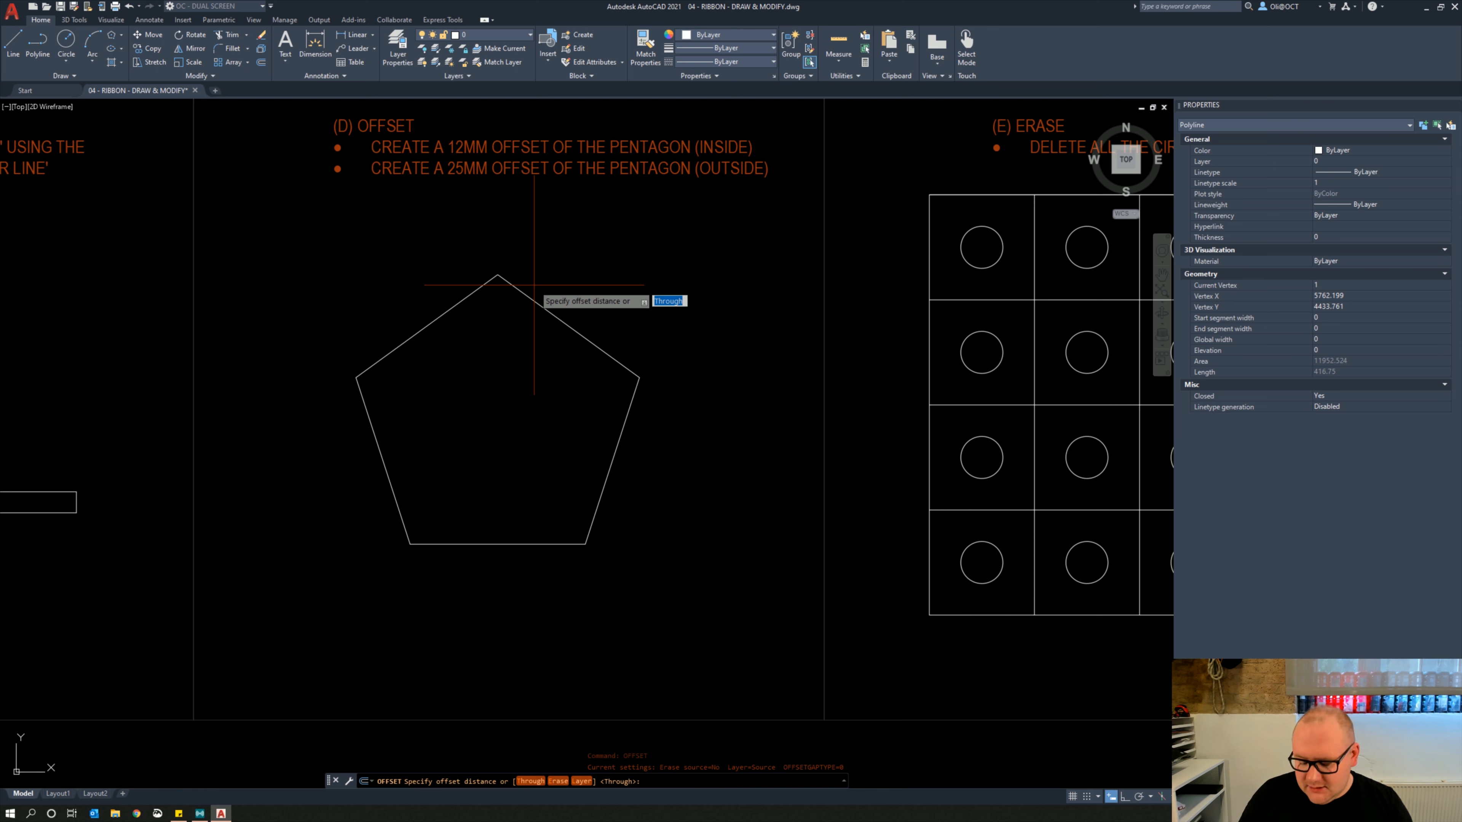
text(12)
key(Return)
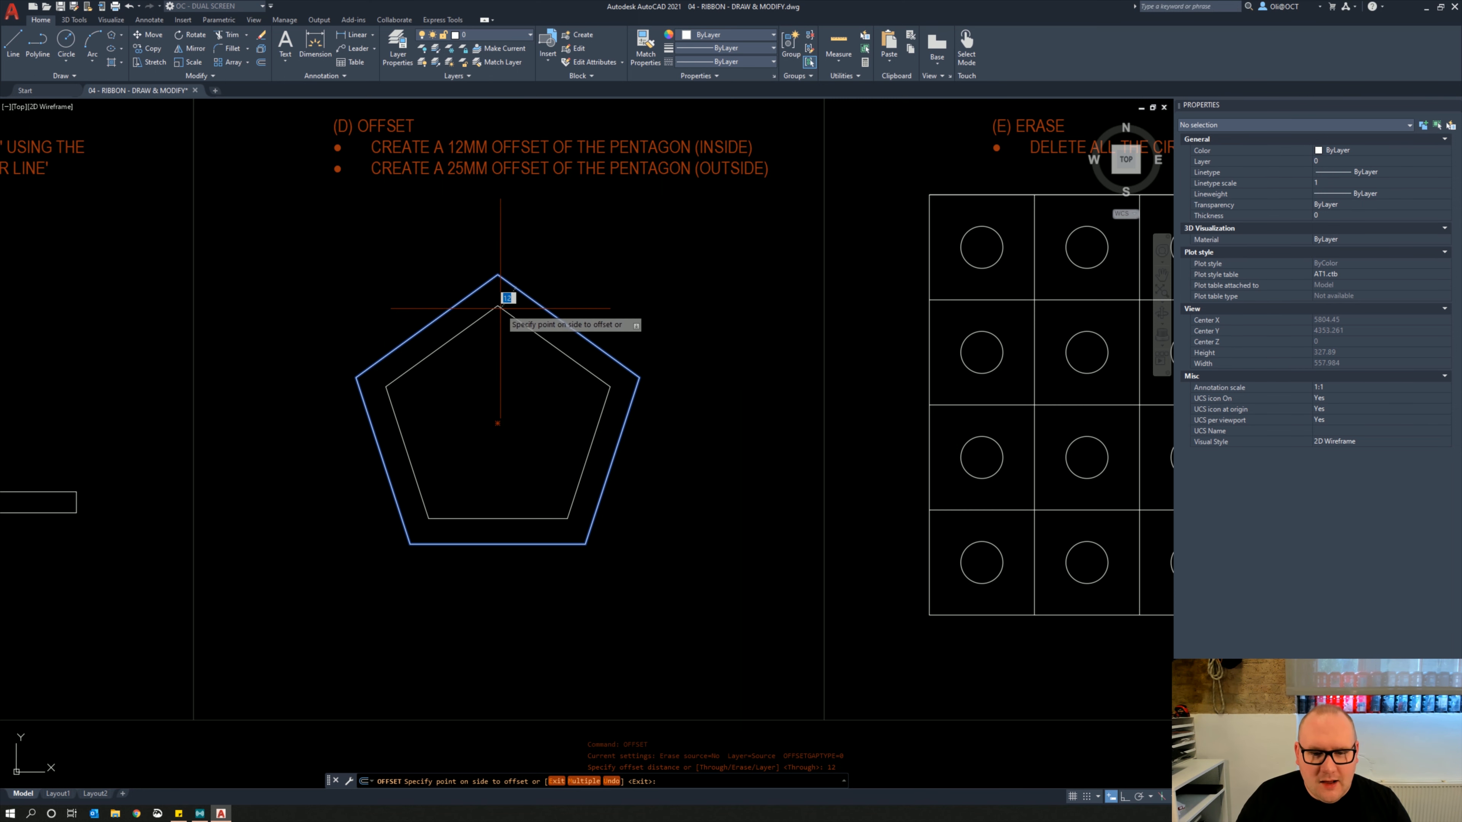
click(526, 322)
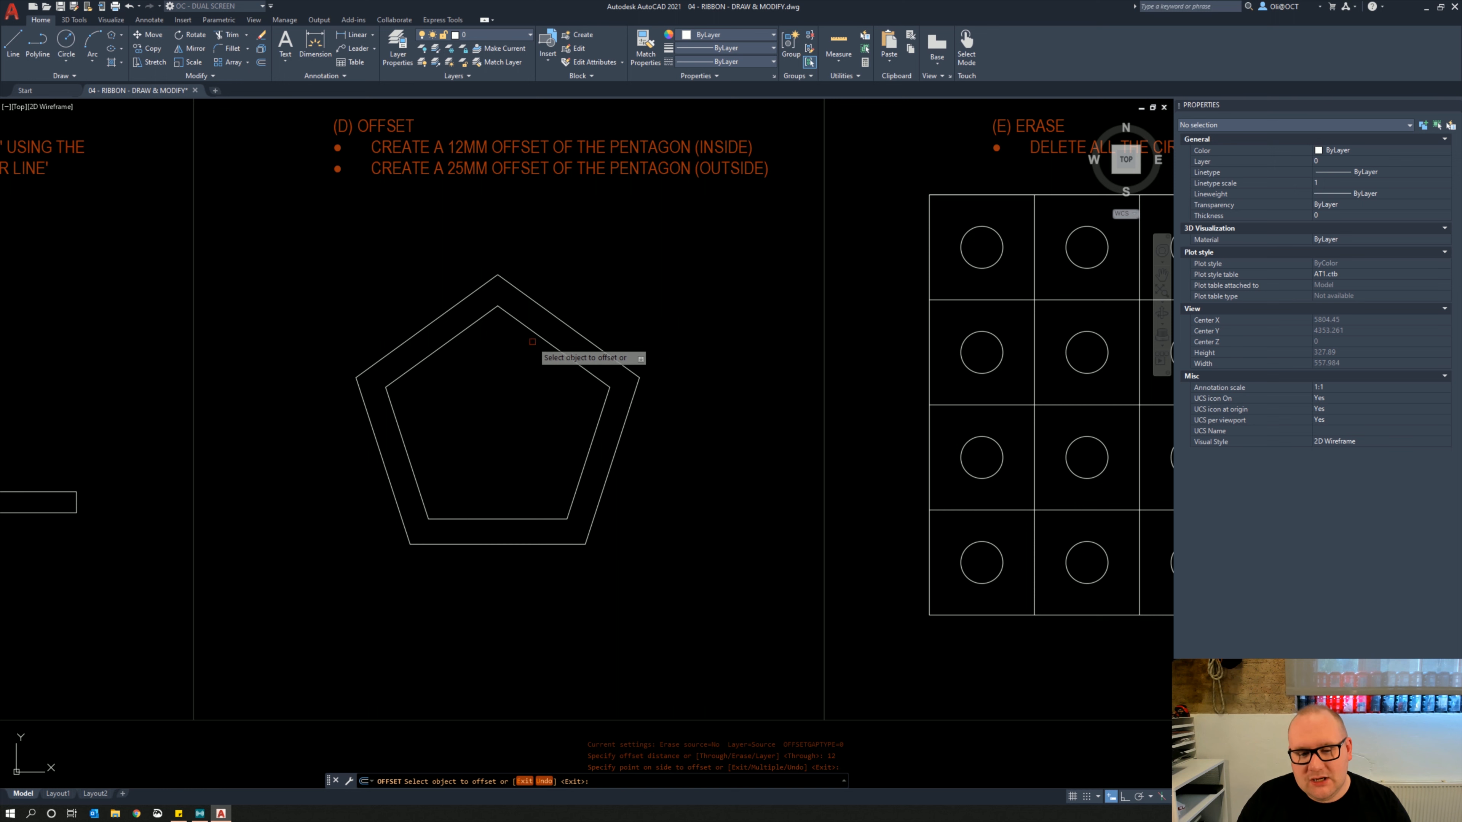
click(548, 343)
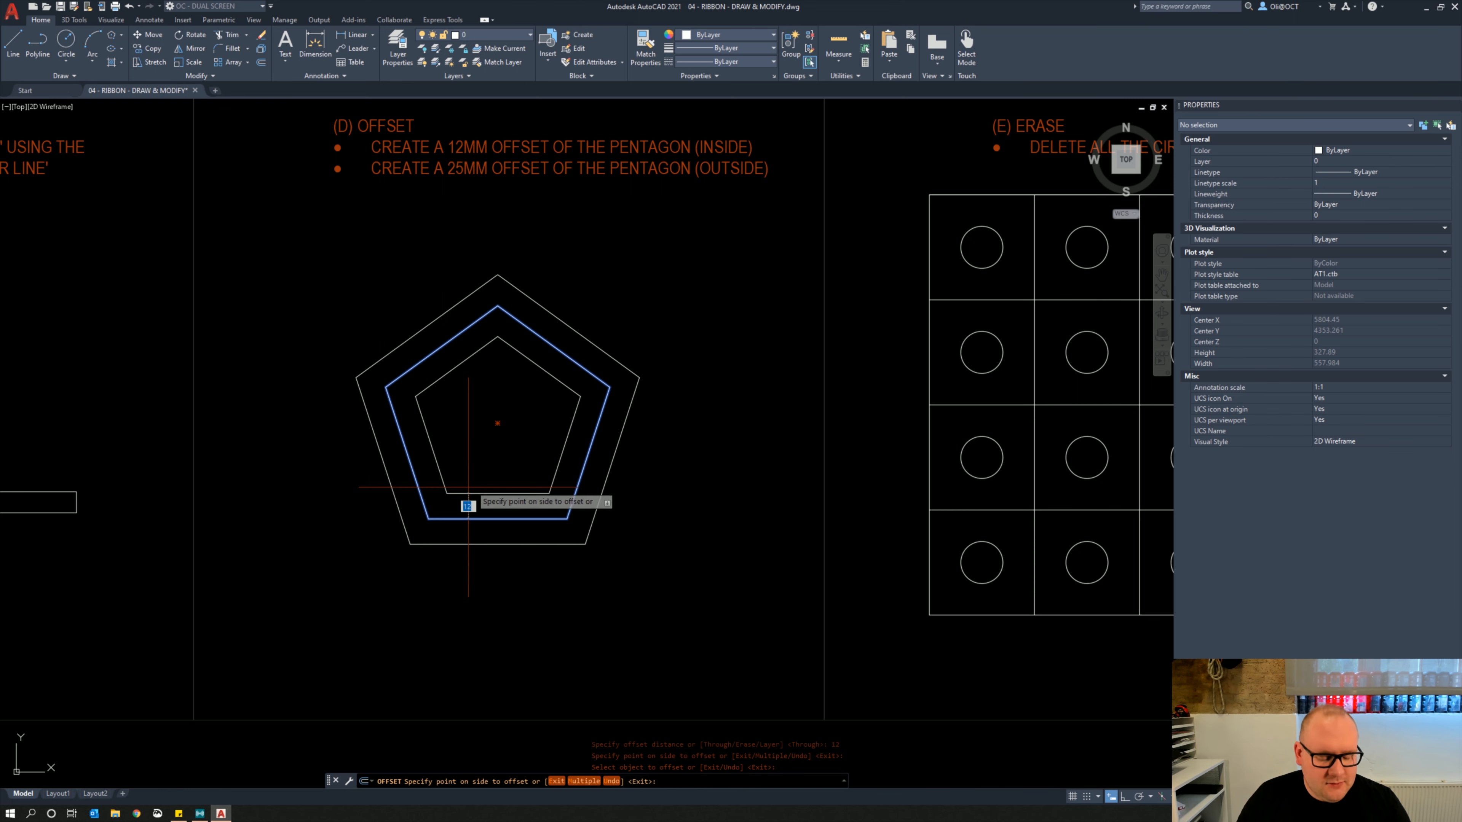
key(Escape)
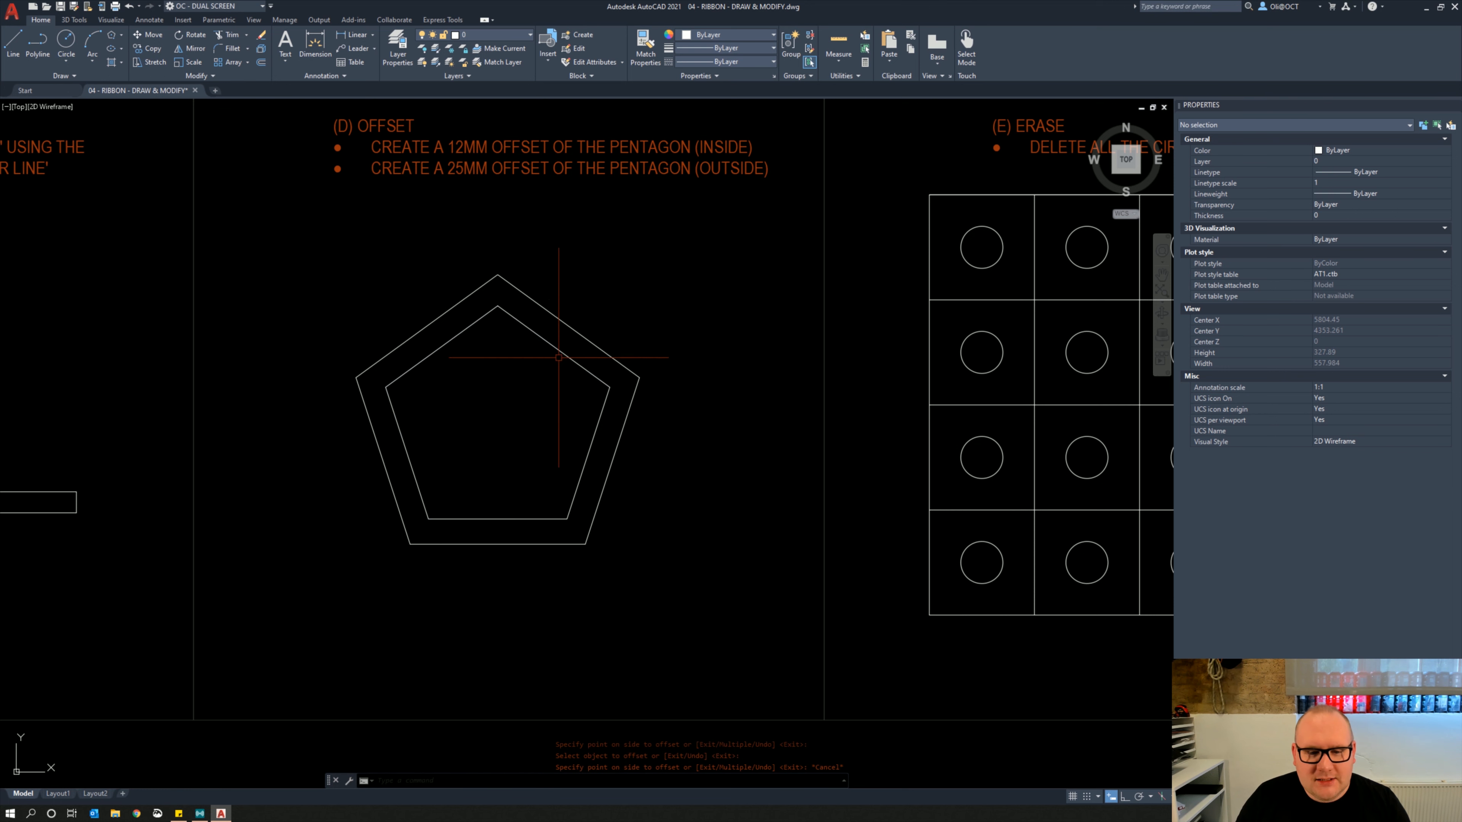
key(Escape)
key(Escape)
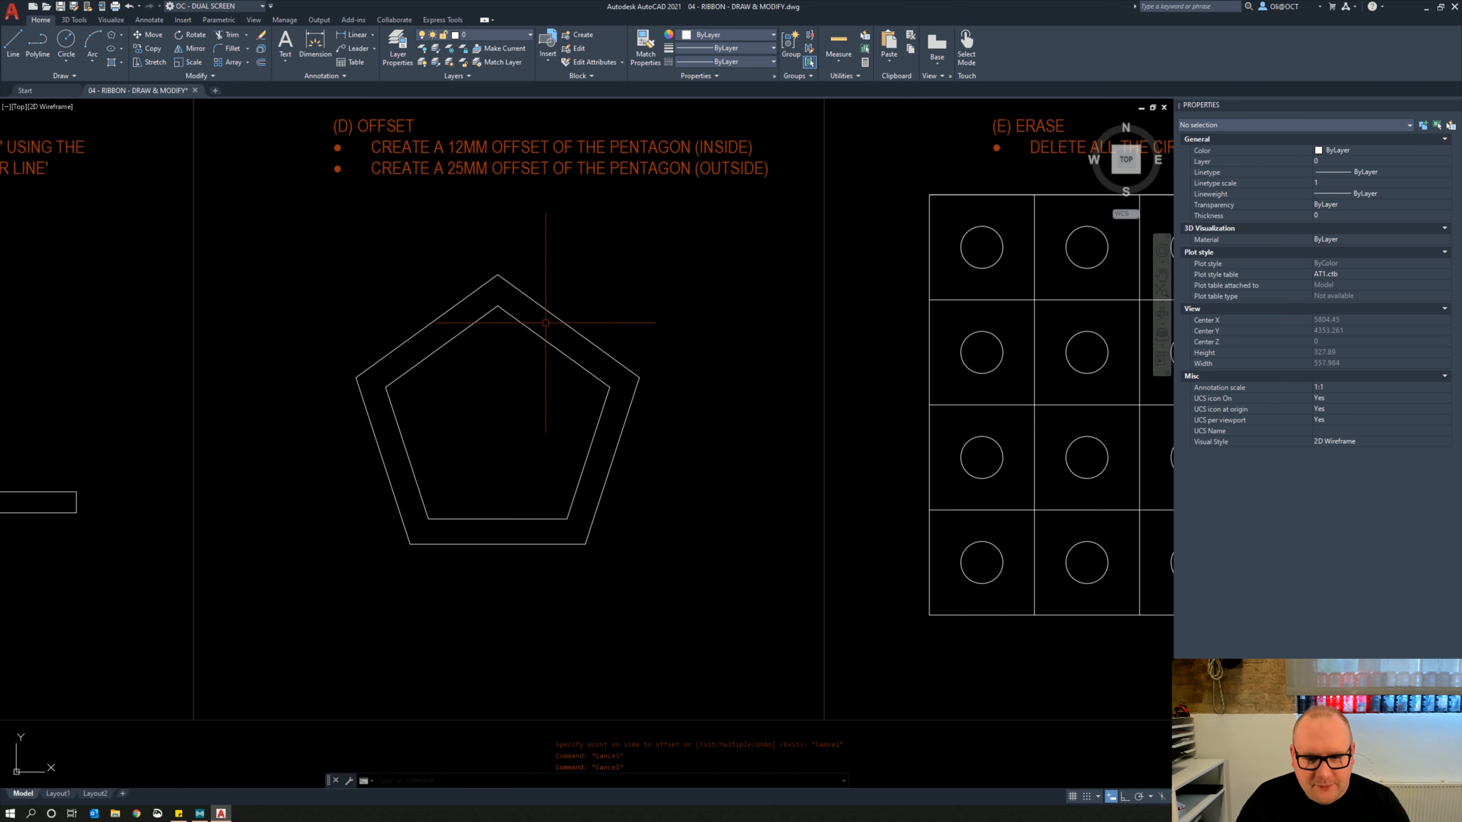
Offset the original pentagon 25 mm to the outside and end the command
key(Return)
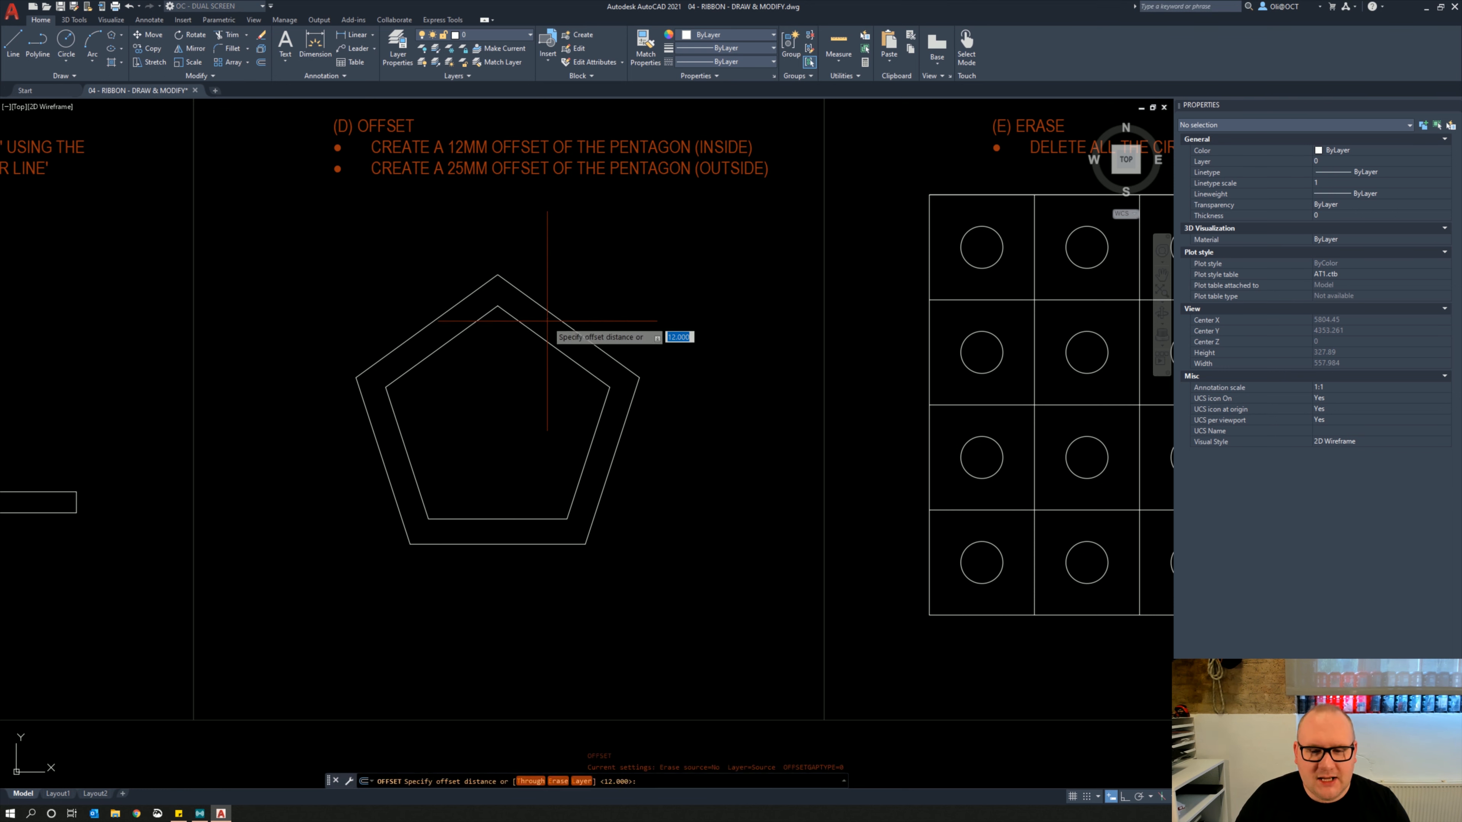
text(25)
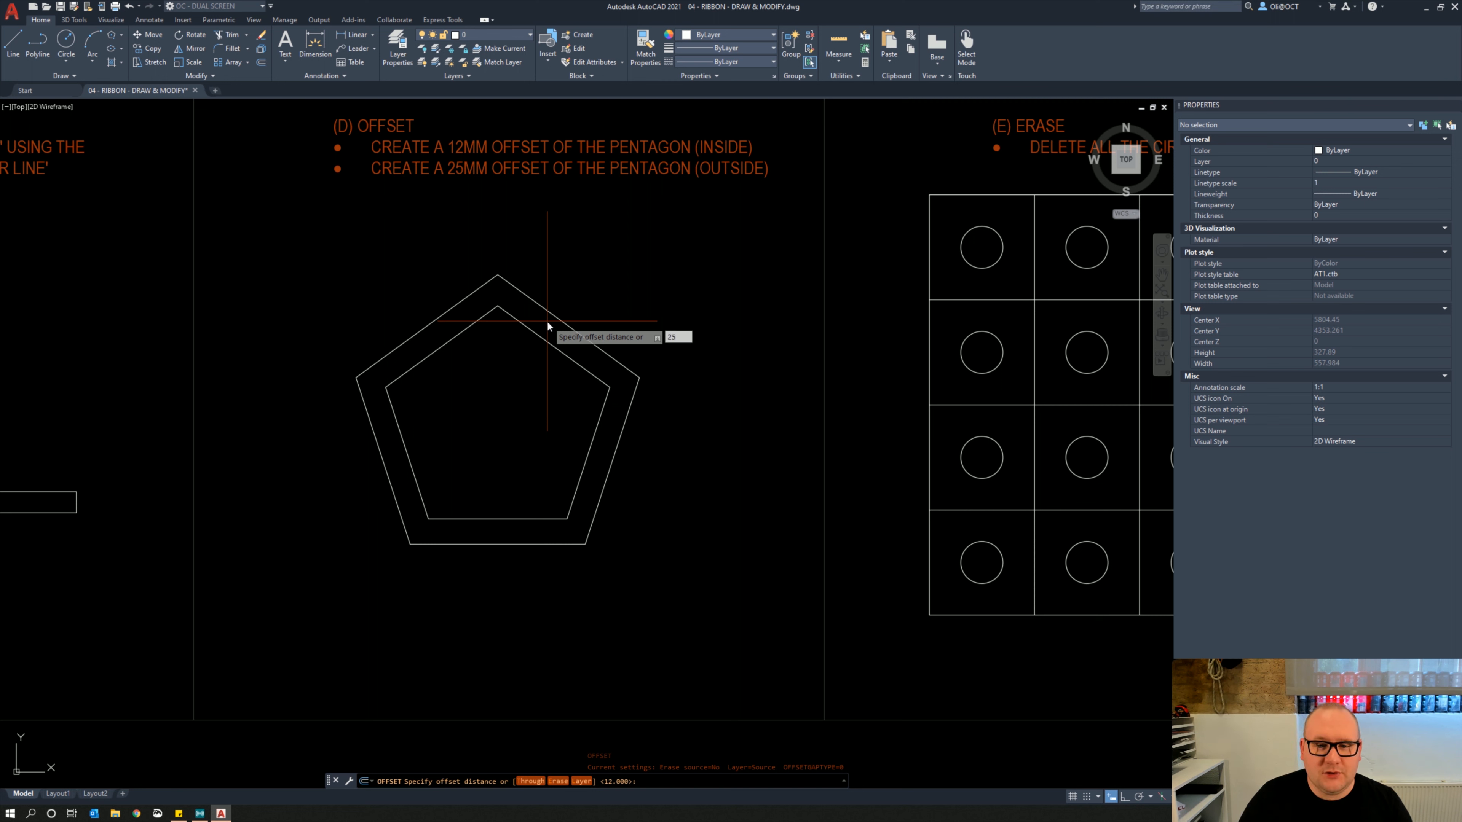
key(Return)
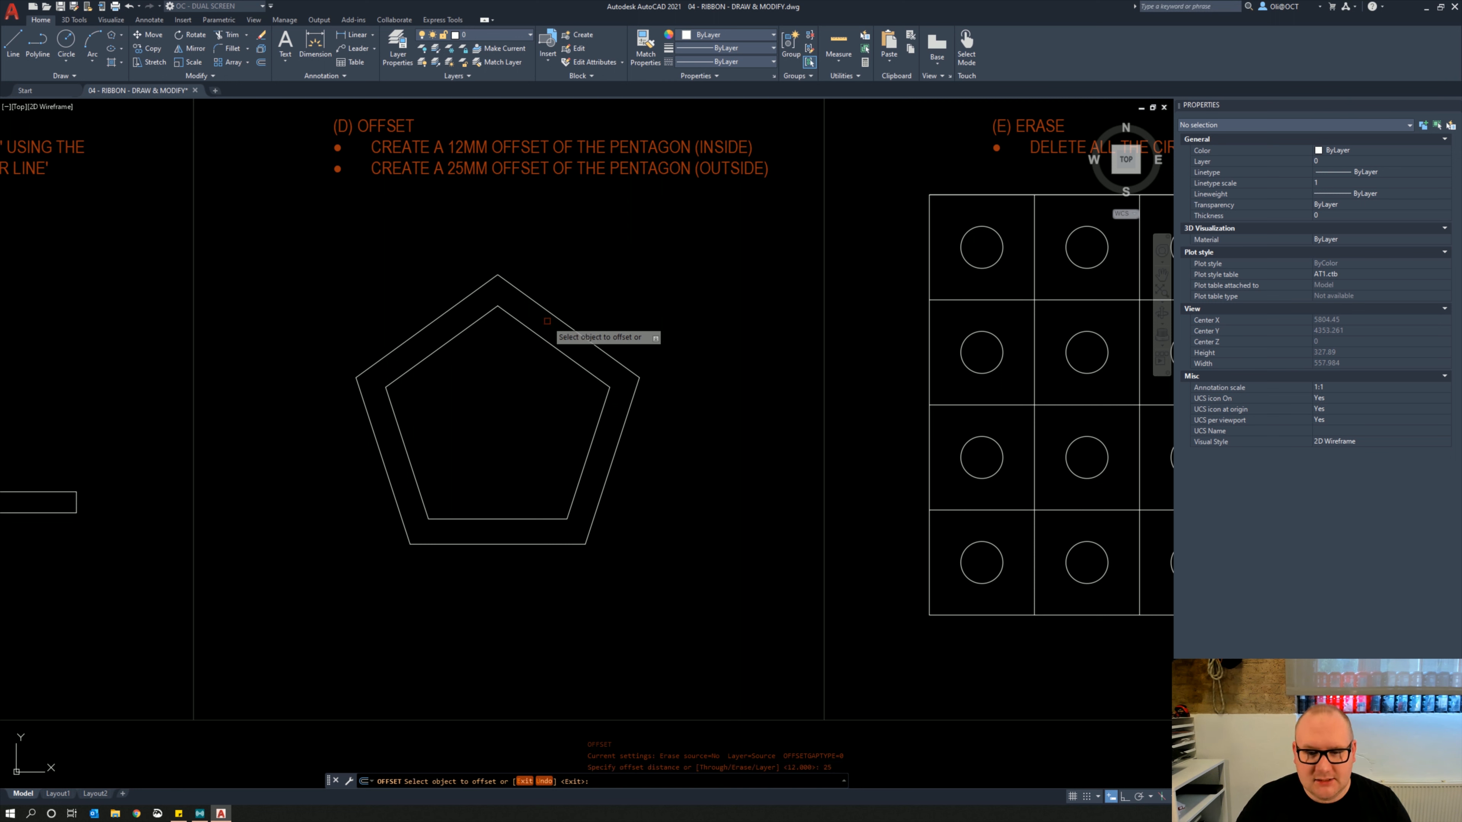
click(557, 318)
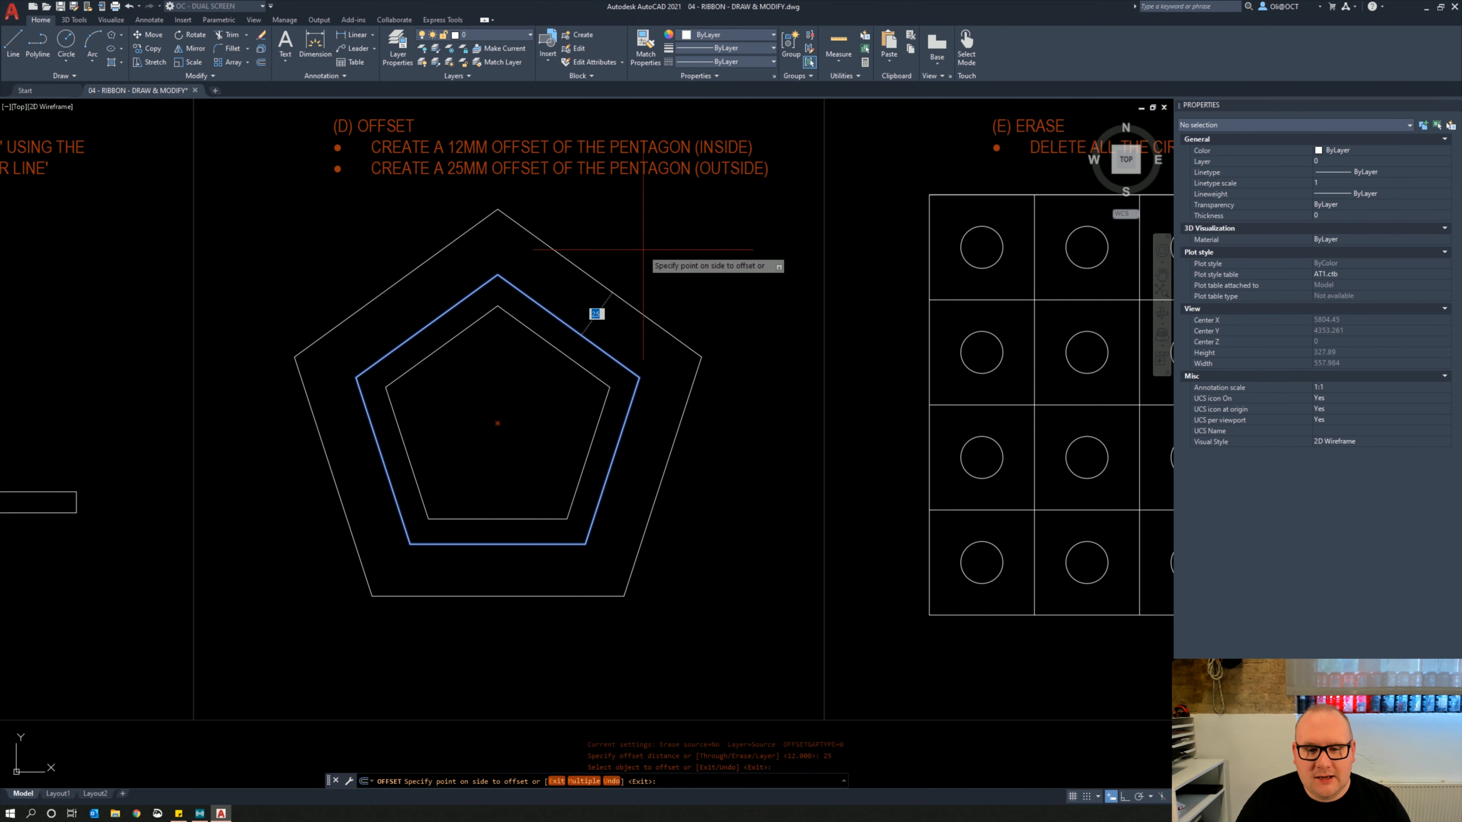
click(753, 229)
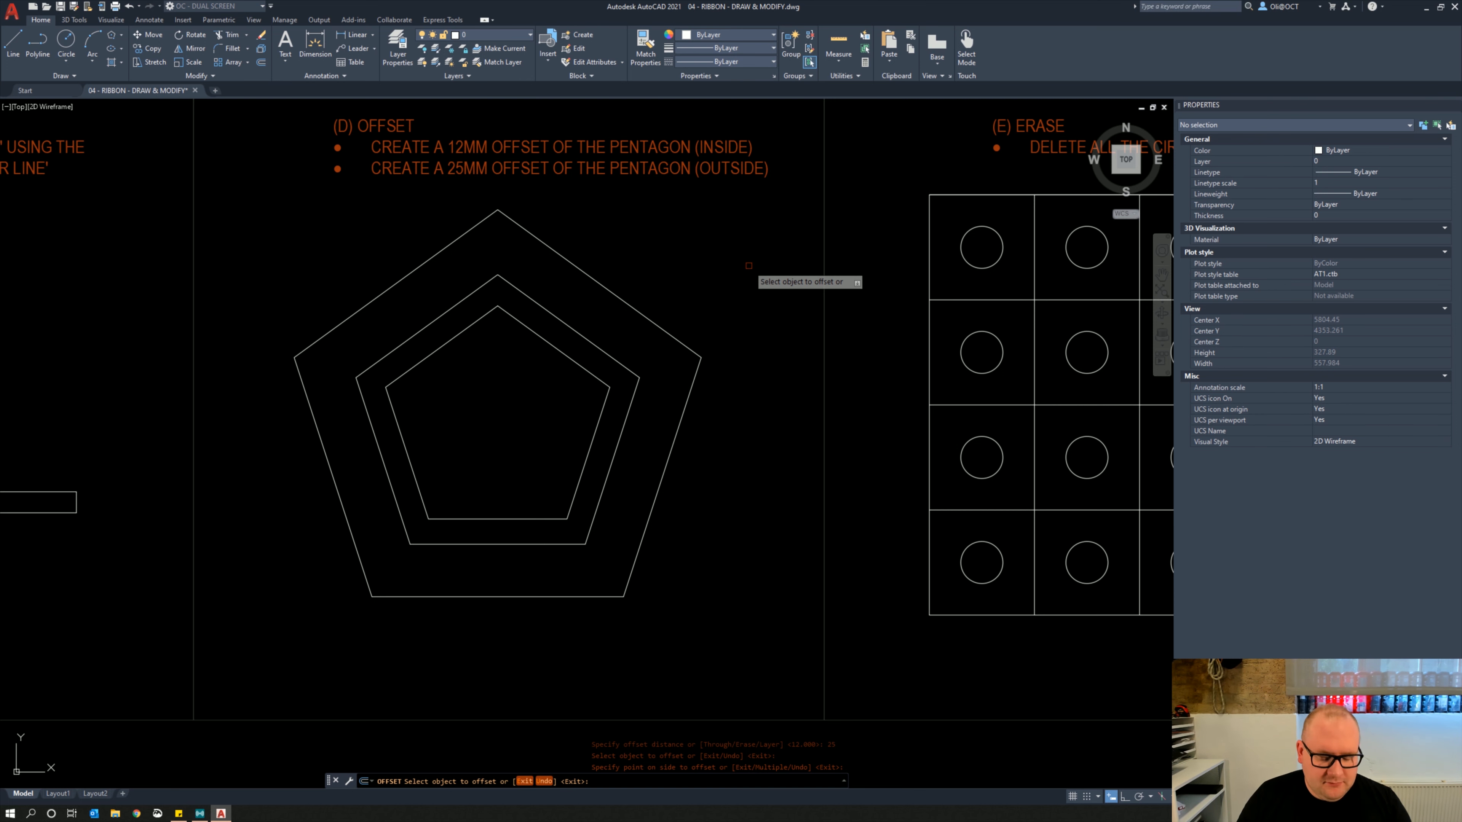
key(Escape)
Offset the innermost pentagon in the (D) OFFSET exercise another 25 mm to the inside
scroll(634, 405, down, 2)
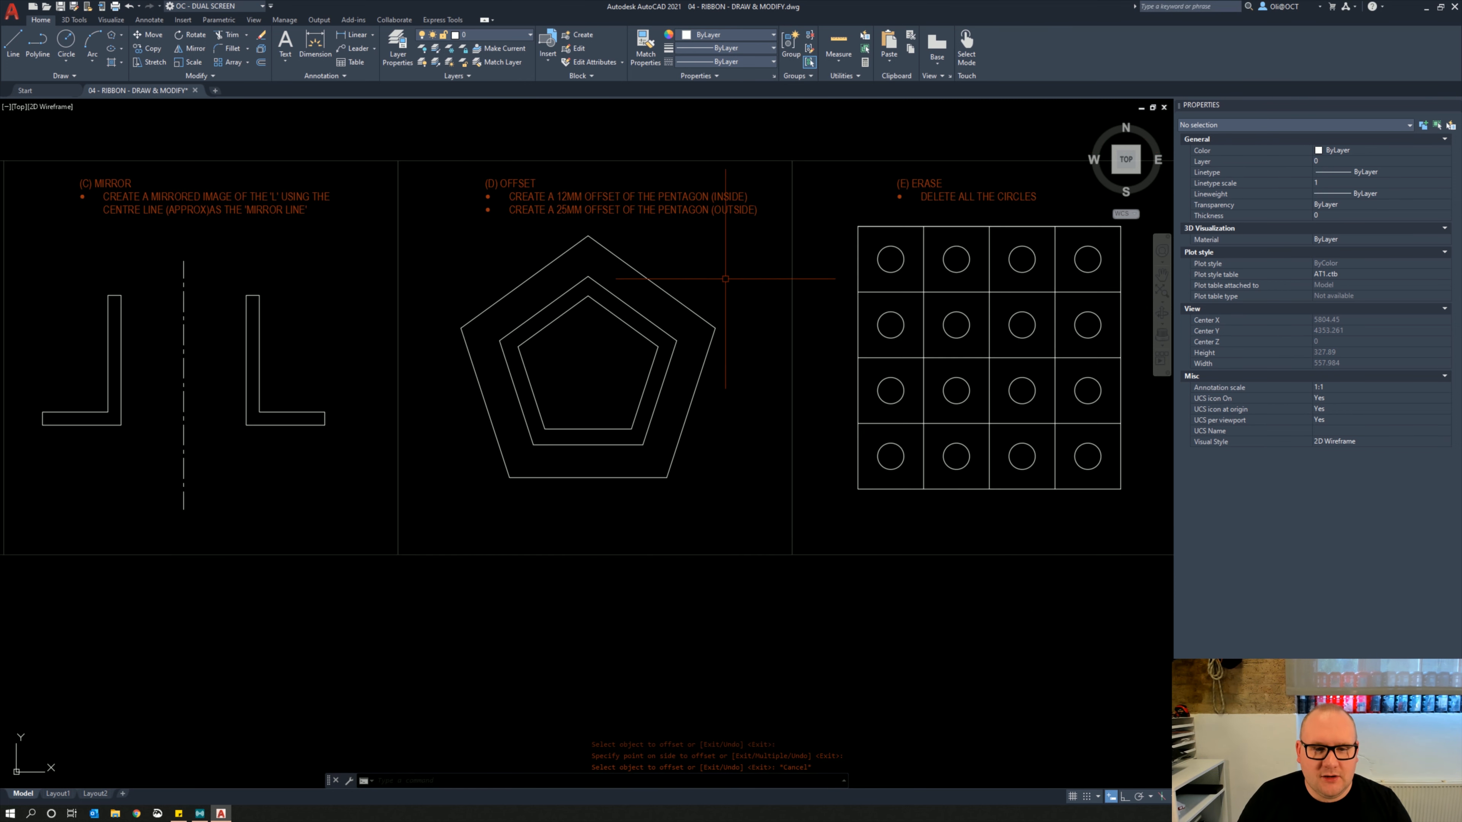
middle_drag(664, 351, 662, 361)
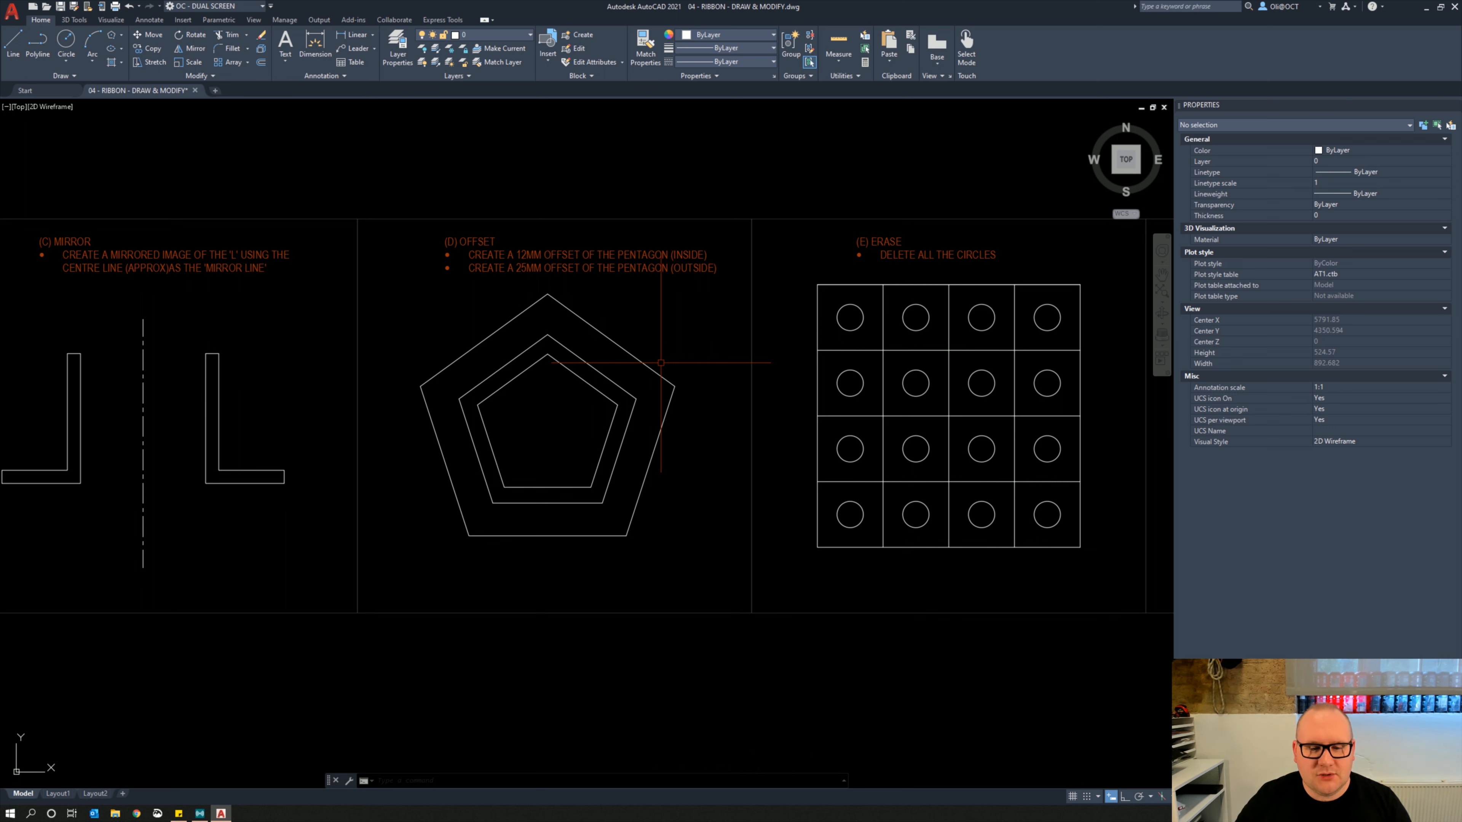
text(off)
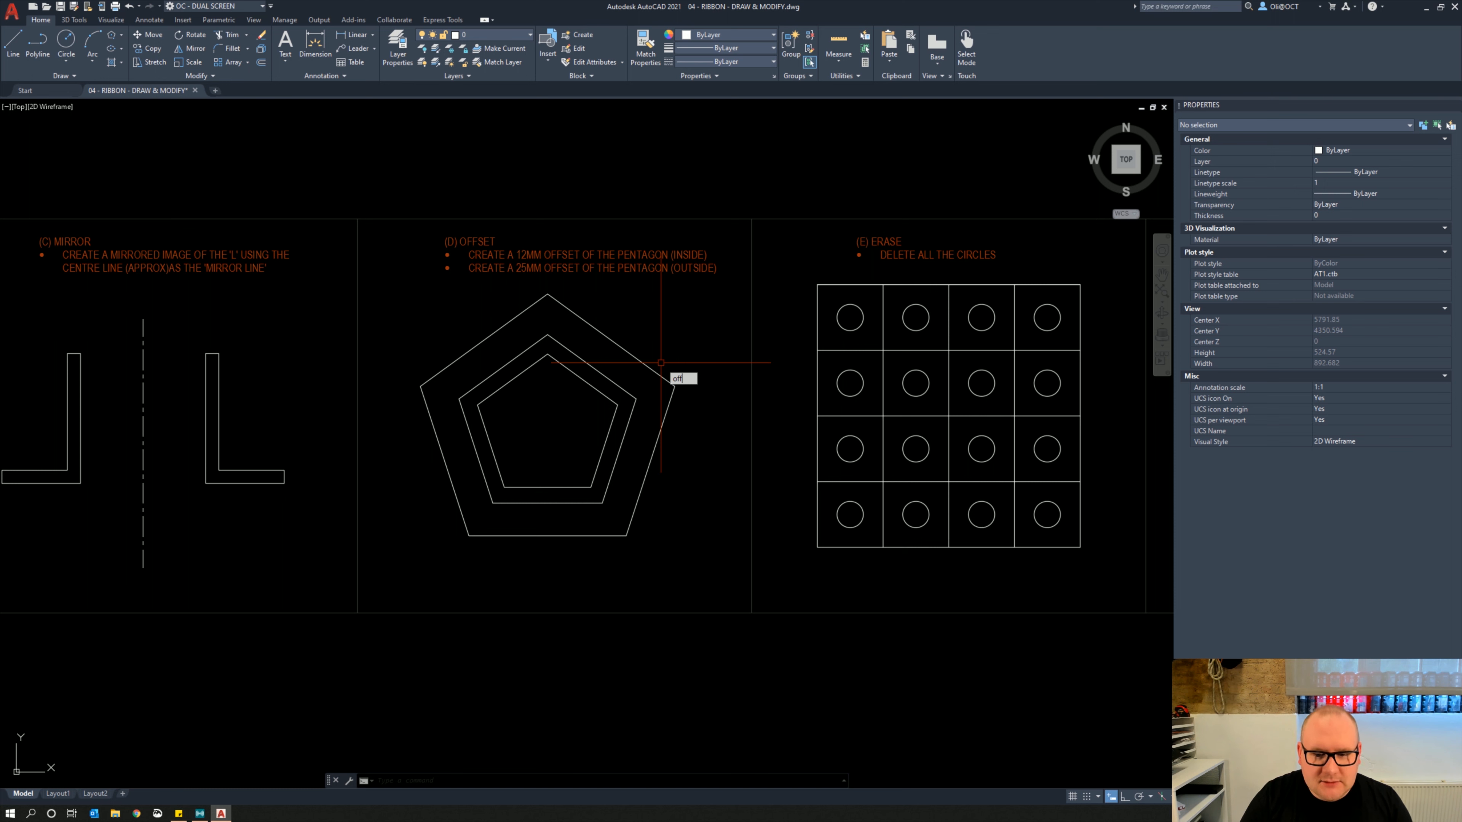
text(set)
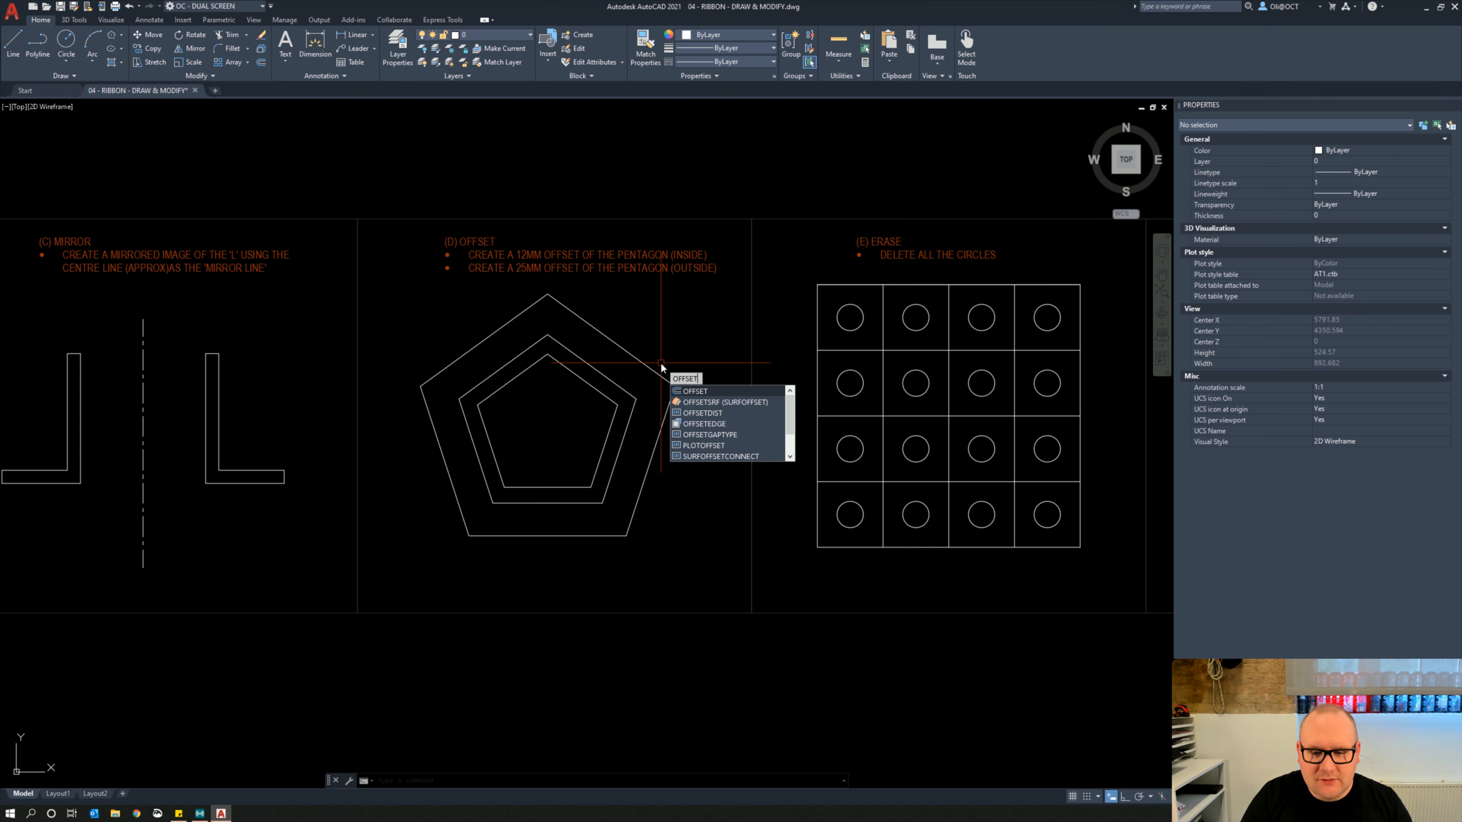
key(Return)
key(Return)
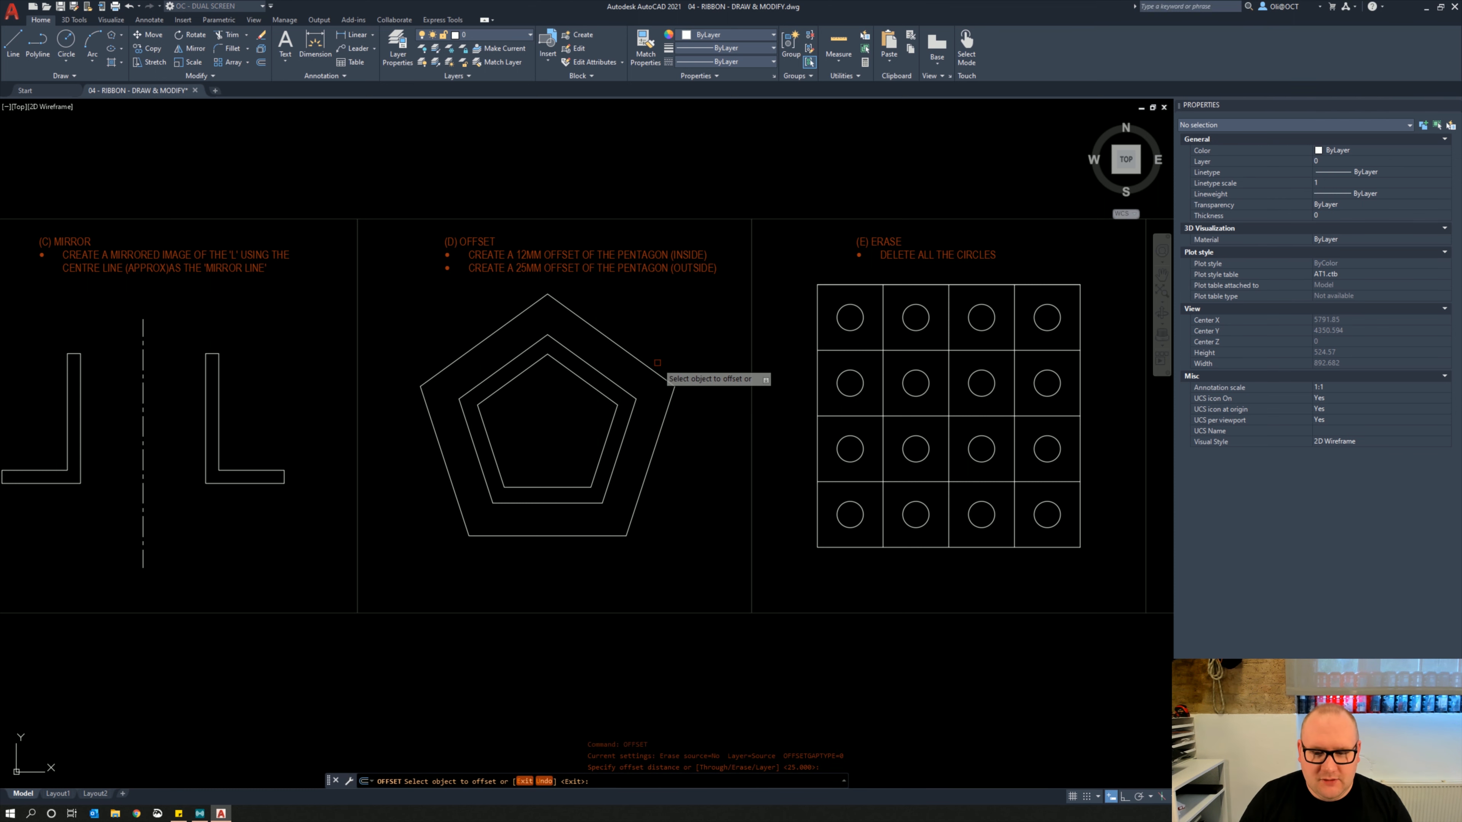
scroll(552, 385, up, 2)
click(575, 352)
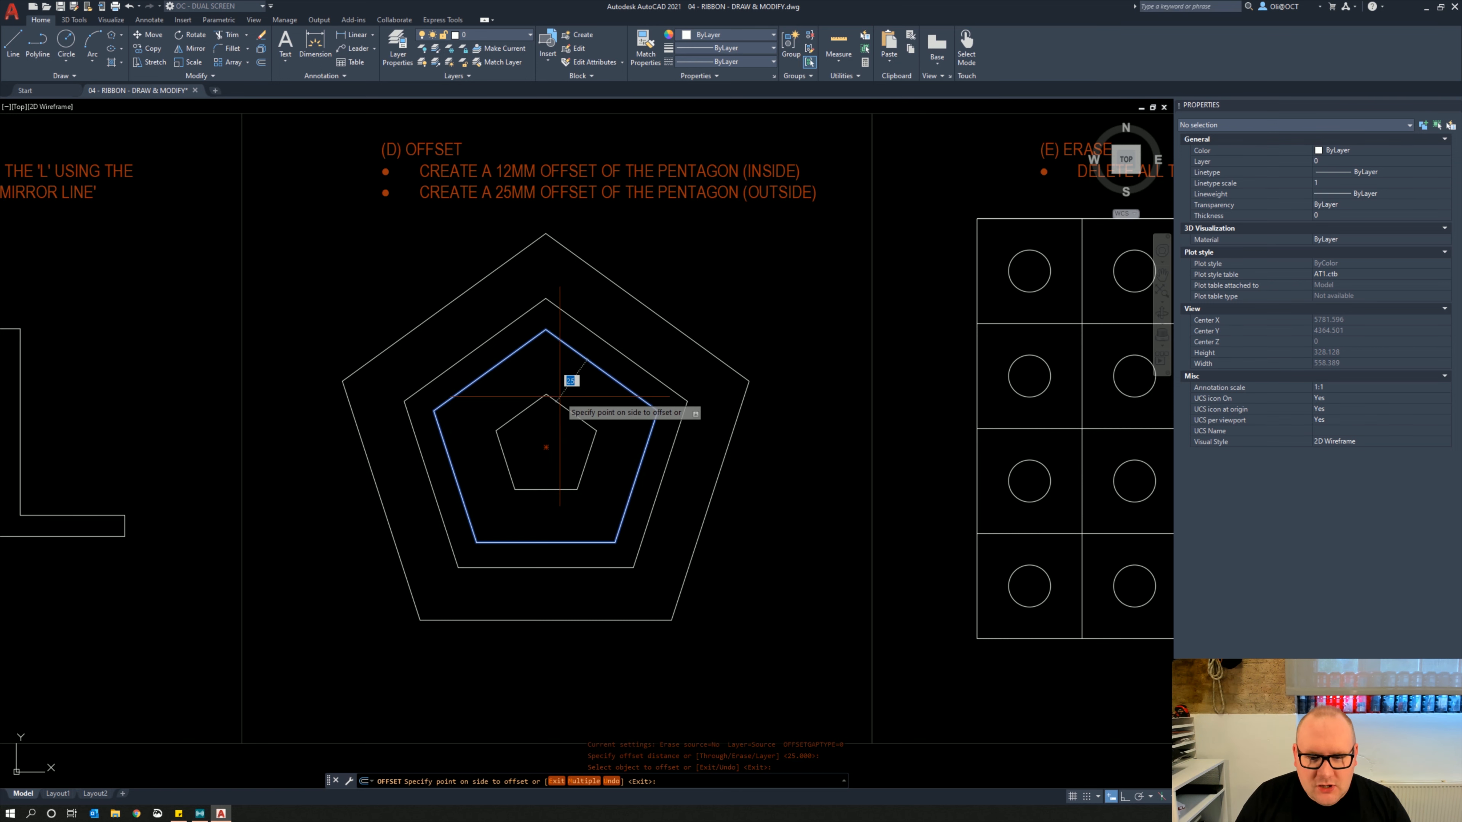
click(564, 412)
Try to offset the new smallest pentagon a further 25 mm to the inside, and cancel the command
click(551, 402)
scroll(549, 421, up, 8)
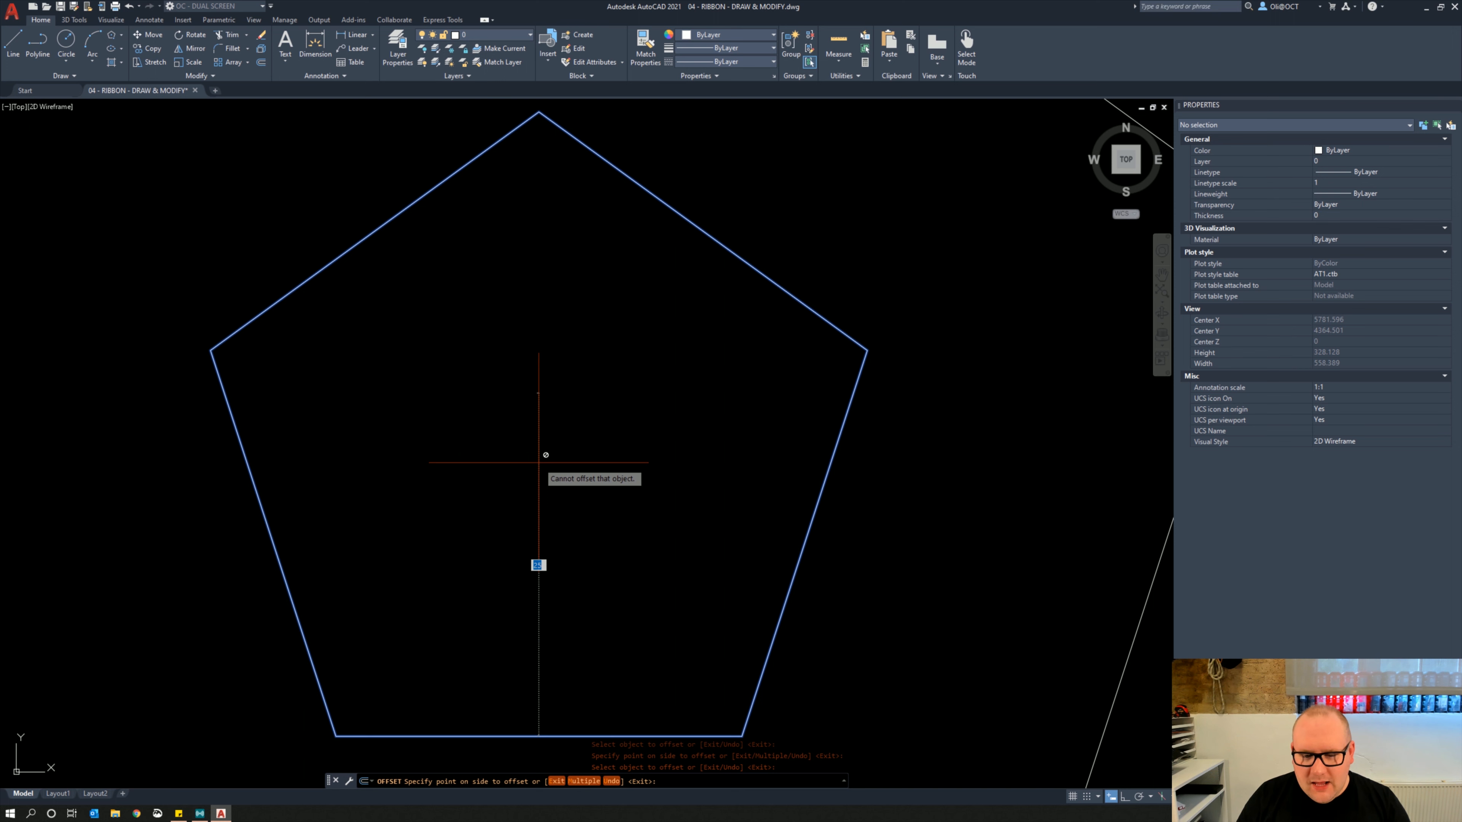
scroll(545, 438, down, 8)
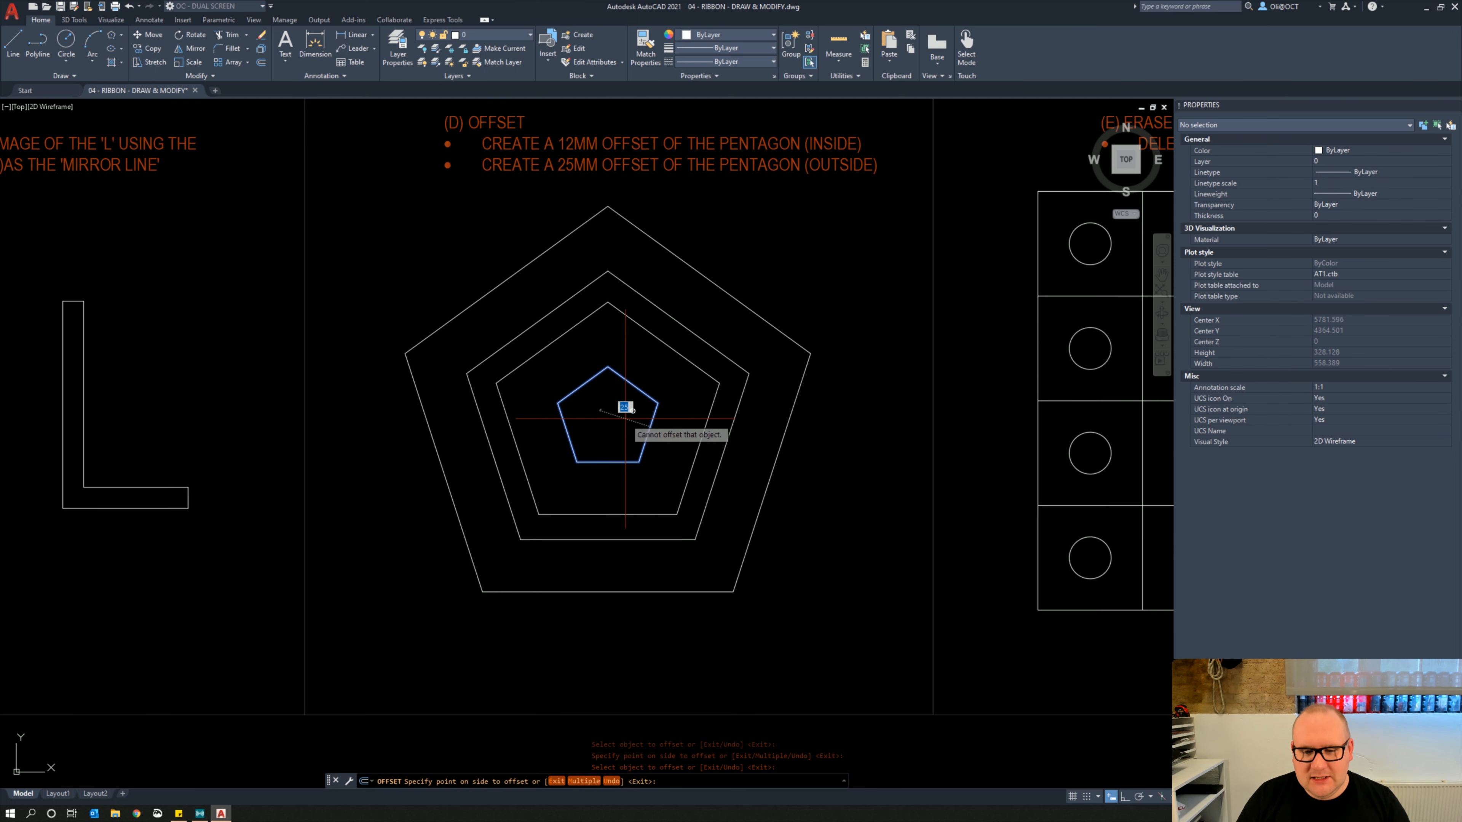
scroll(607, 430, up, 5)
key(Escape)
Delete the smallest, extra pentagon at the centre of the (D) OFFSET exercise
click(669, 521)
click(637, 475)
scroll(637, 475, down, 5)
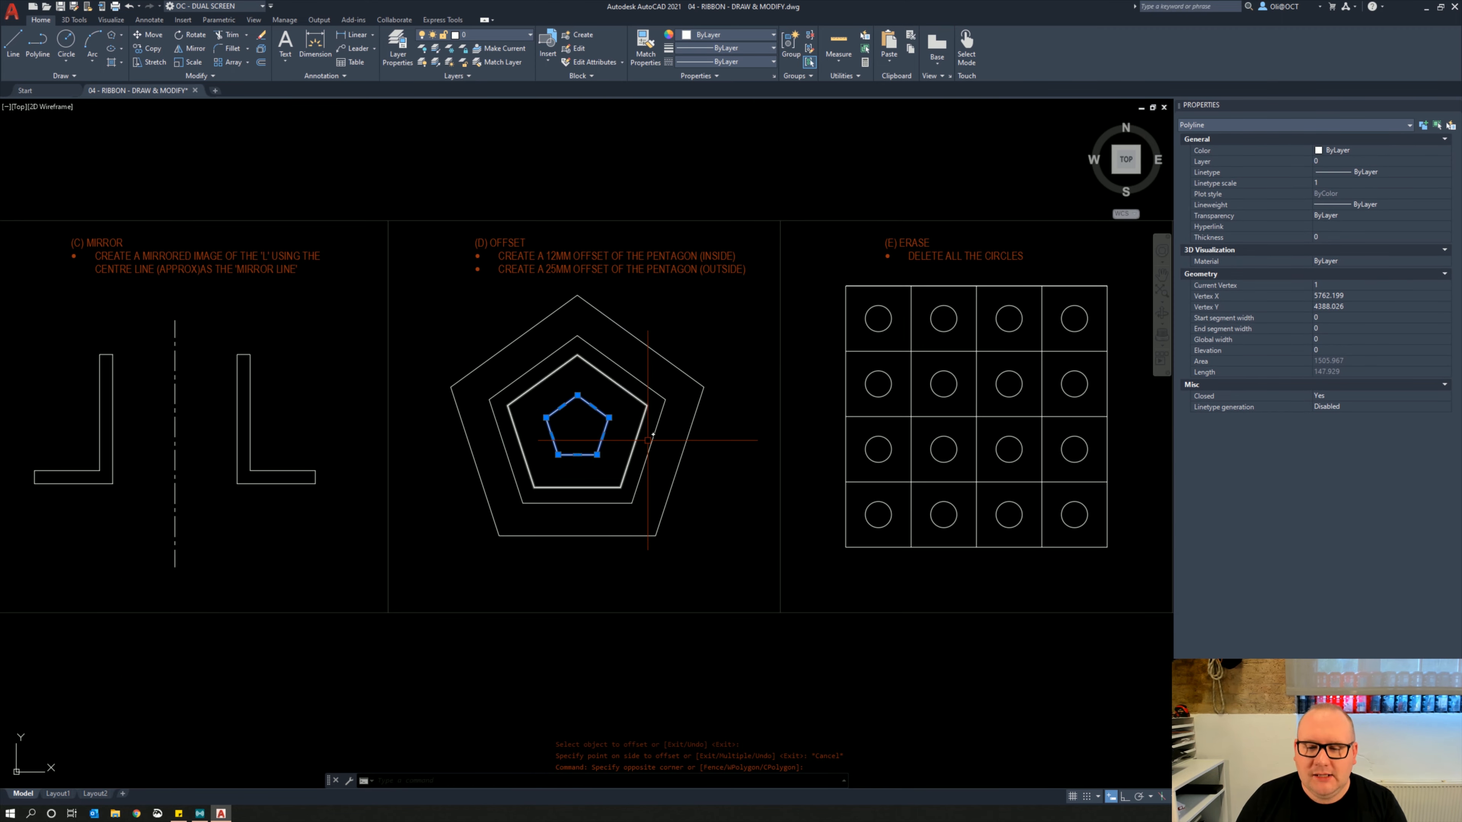
key(Delete)
Start a window selection around the grid of circles in the (E) ERASE exercise
mouse_move(647, 387)
middle_down()
mouse_move(440, 402)
mouse_move(355, 440)
middle_up()
scroll(617, 382, up, 3)
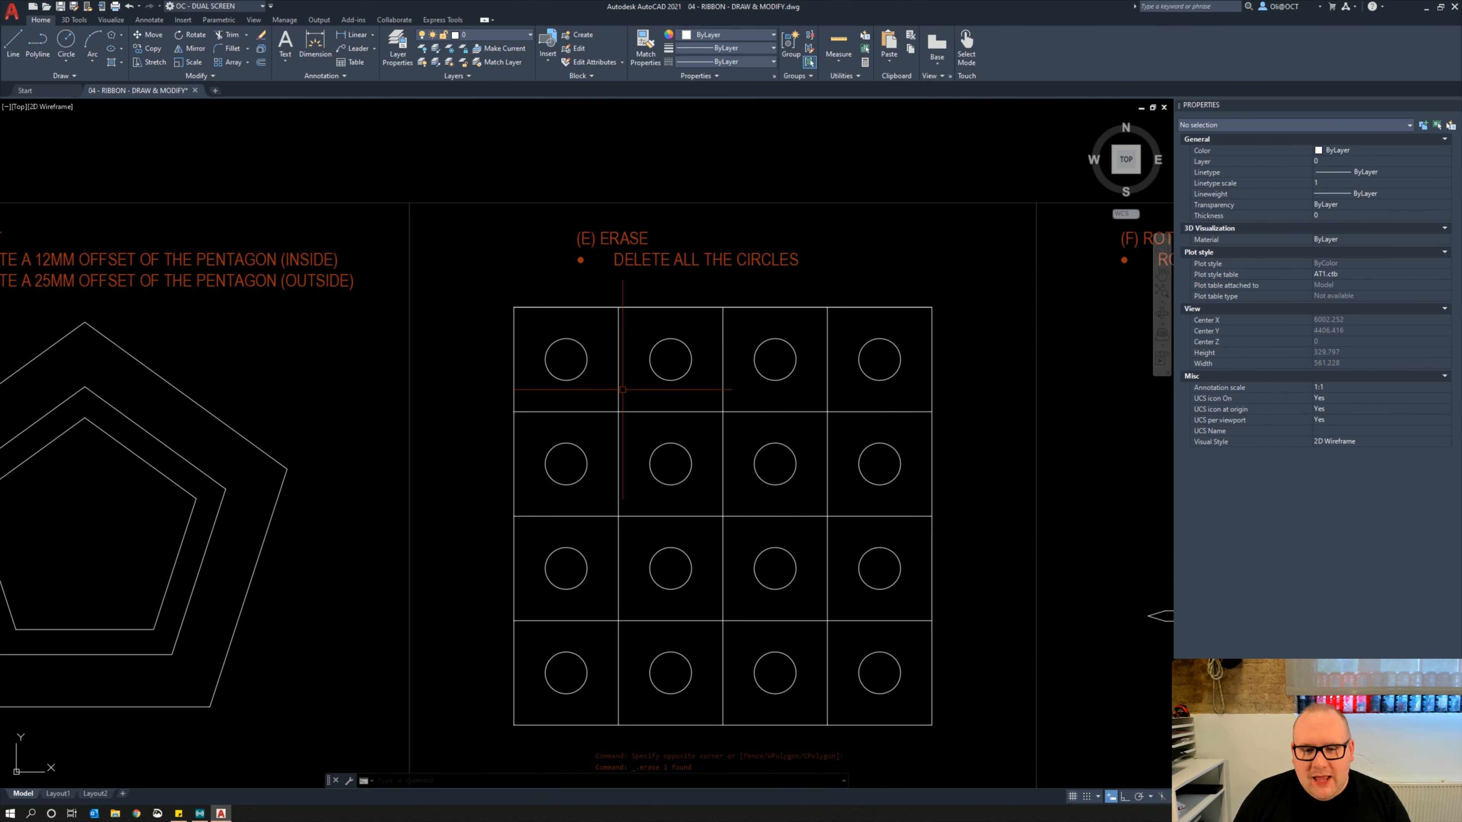
middle_drag(670, 465, 575, 393)
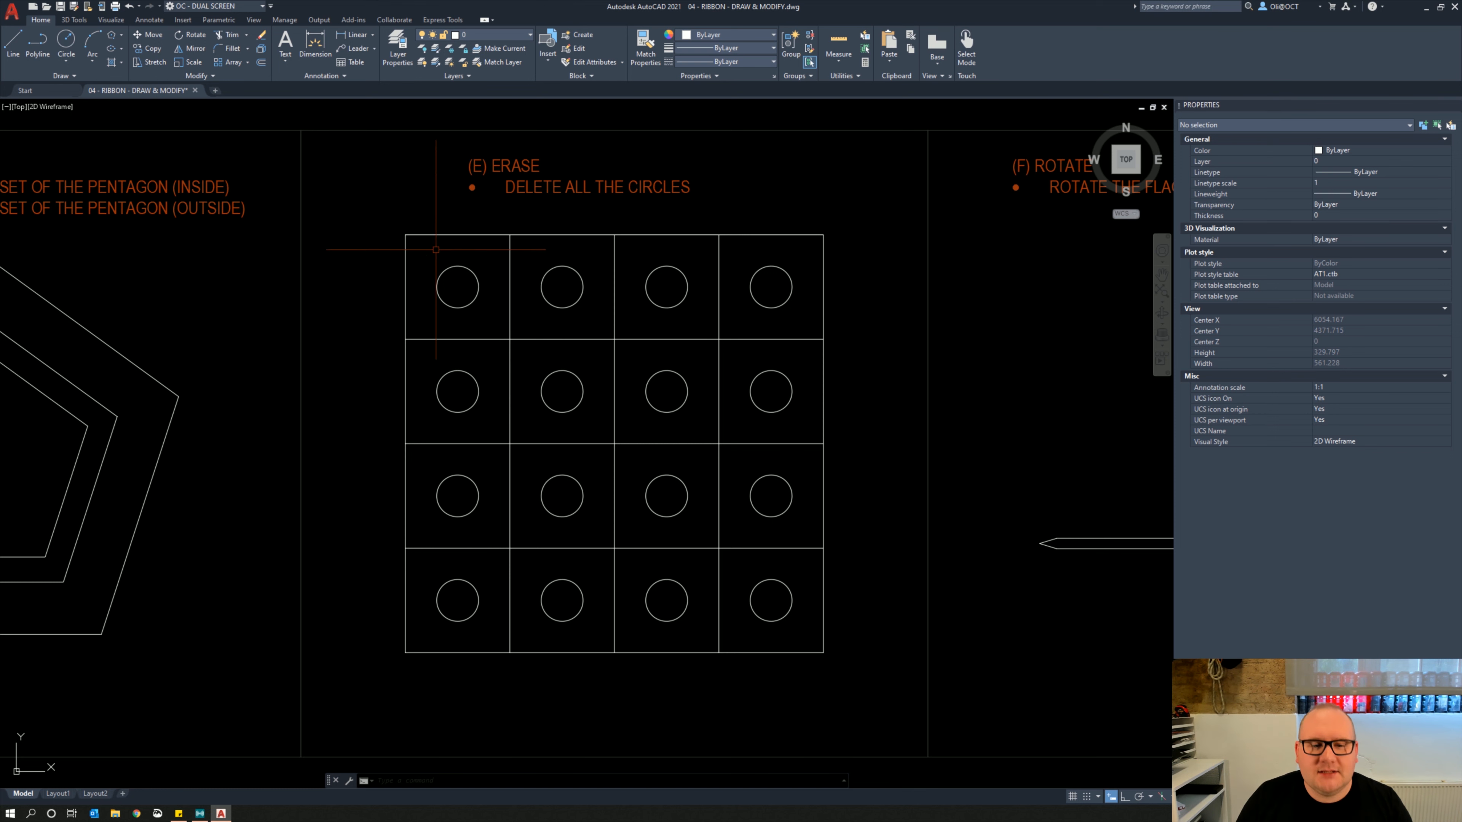
click(347, 246)
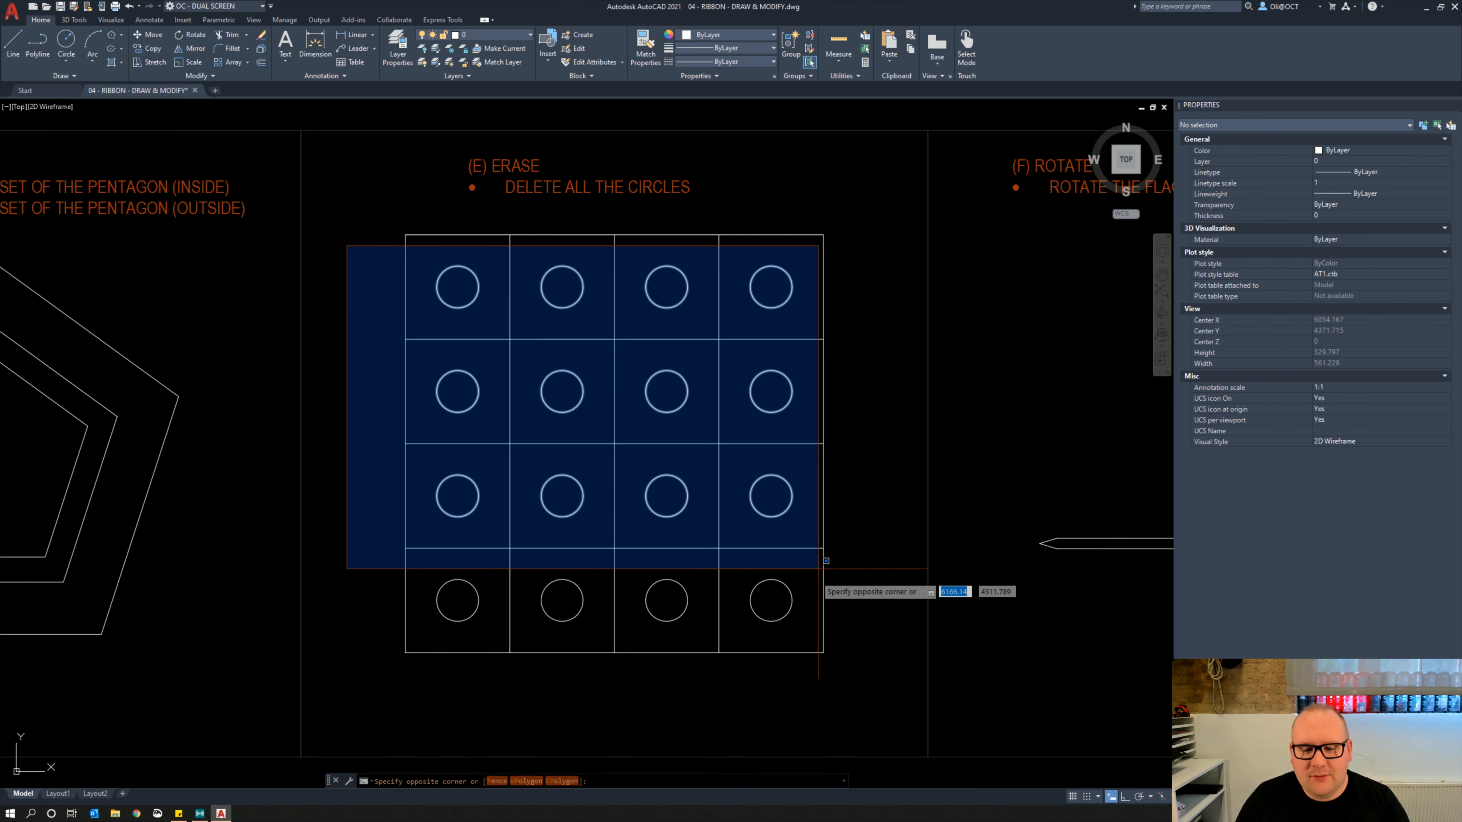
Delete all the circles in the erase exercise's four-by-four grid
click(882, 627)
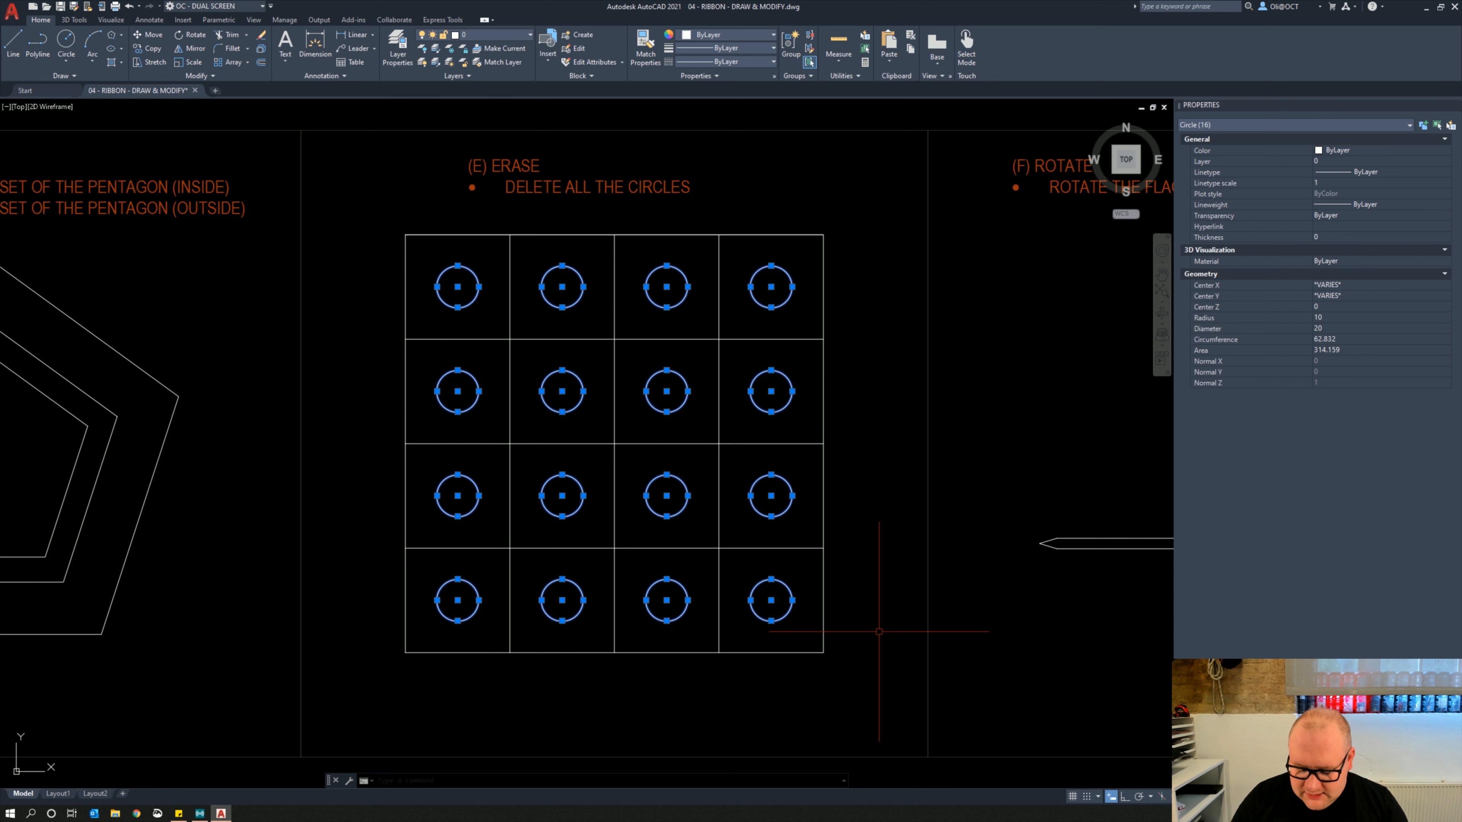
key(Delete)
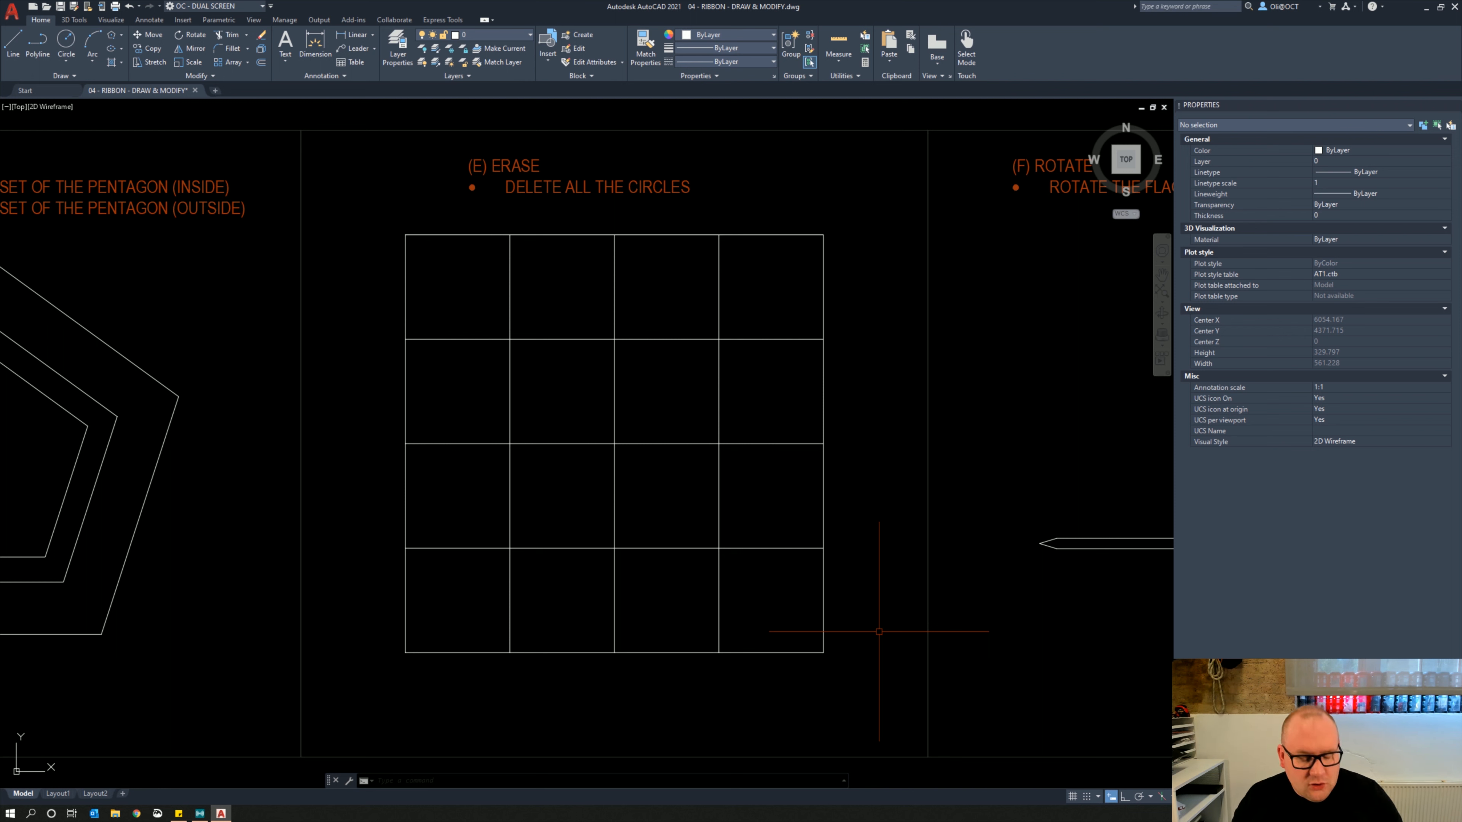
Undo the circle erasure and continue undoing back through the innermost pentagon offset
key(ctrl+z)
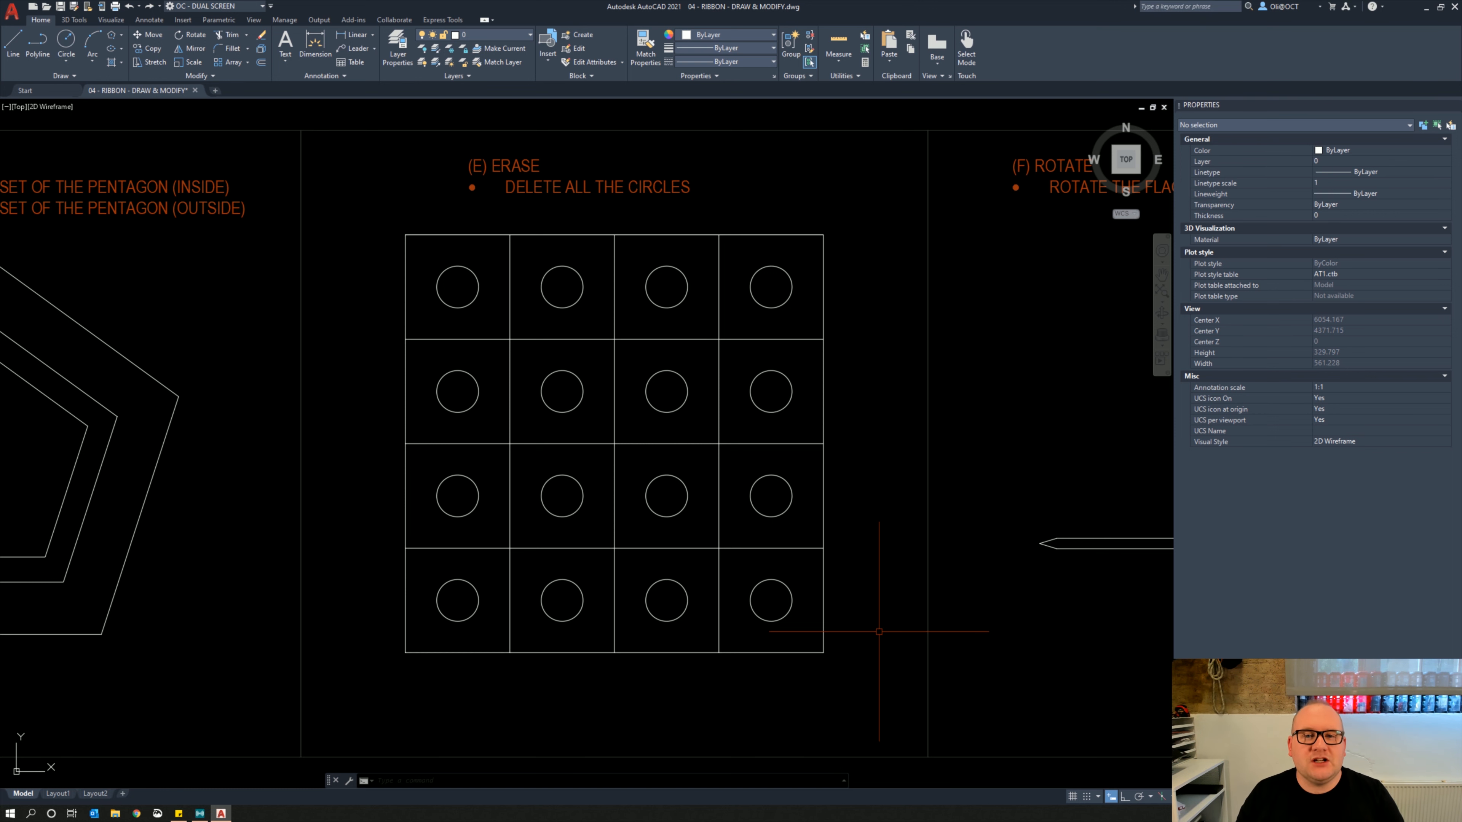
key(ctrl+z)
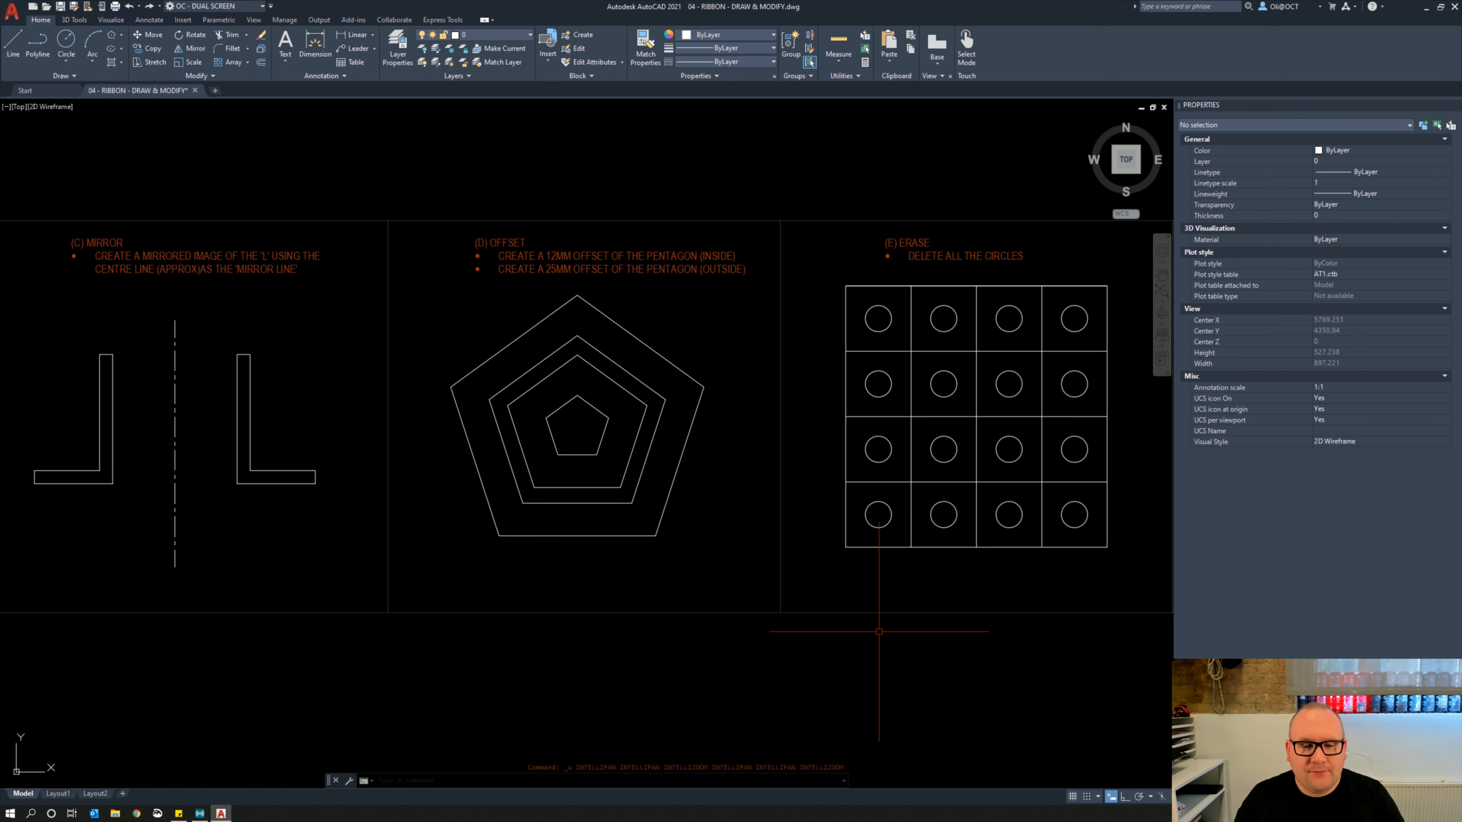
key(ctrl+z)
key(ctrl+z)
key(ctrl+z)
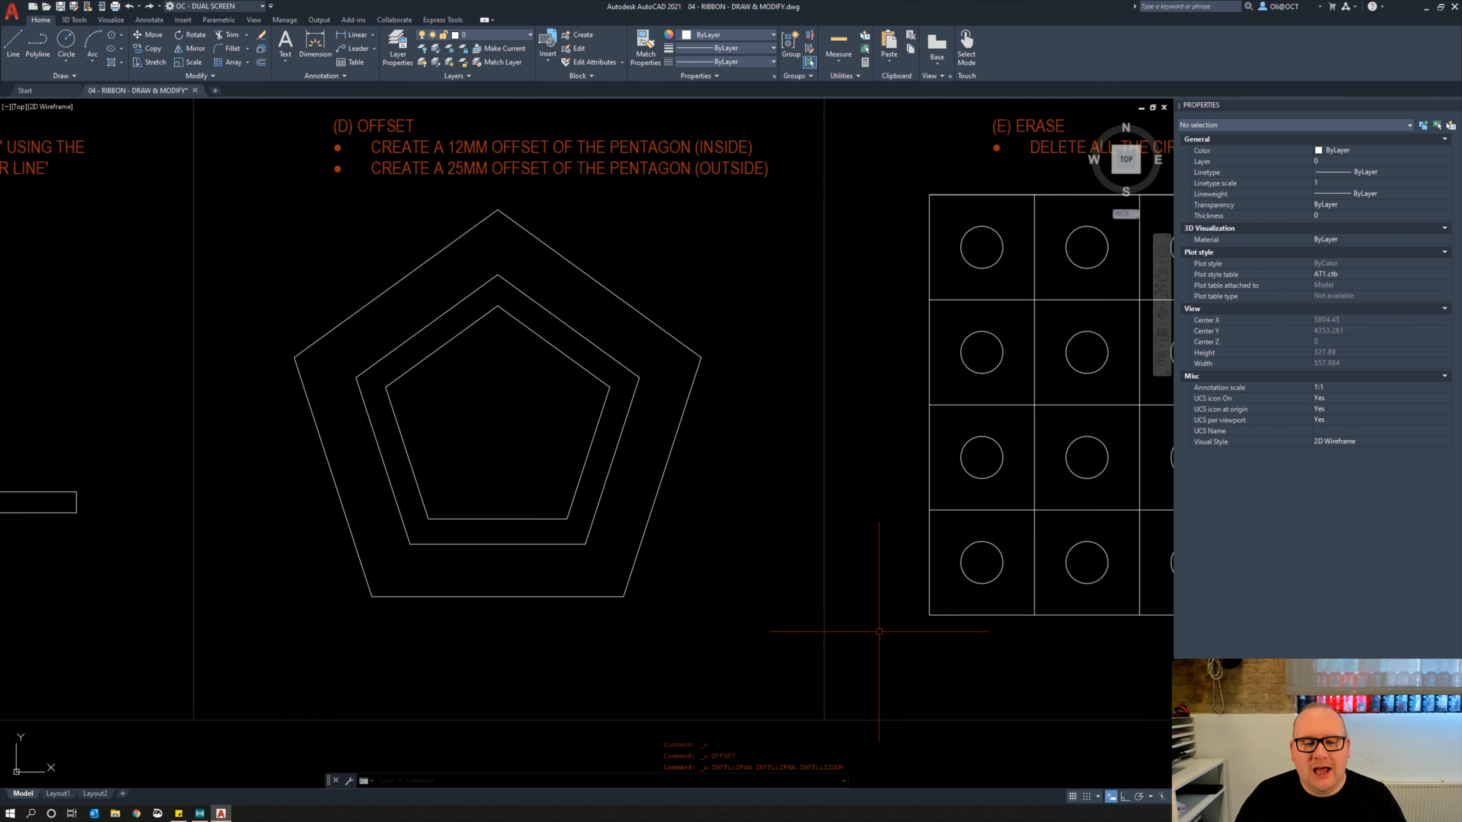
Select every circle in the erase exercise grid at once and erase them
mouse_move(805, 561)
middle_down()
mouse_move(428, 548)
mouse_move(380, 509)
middle_up()
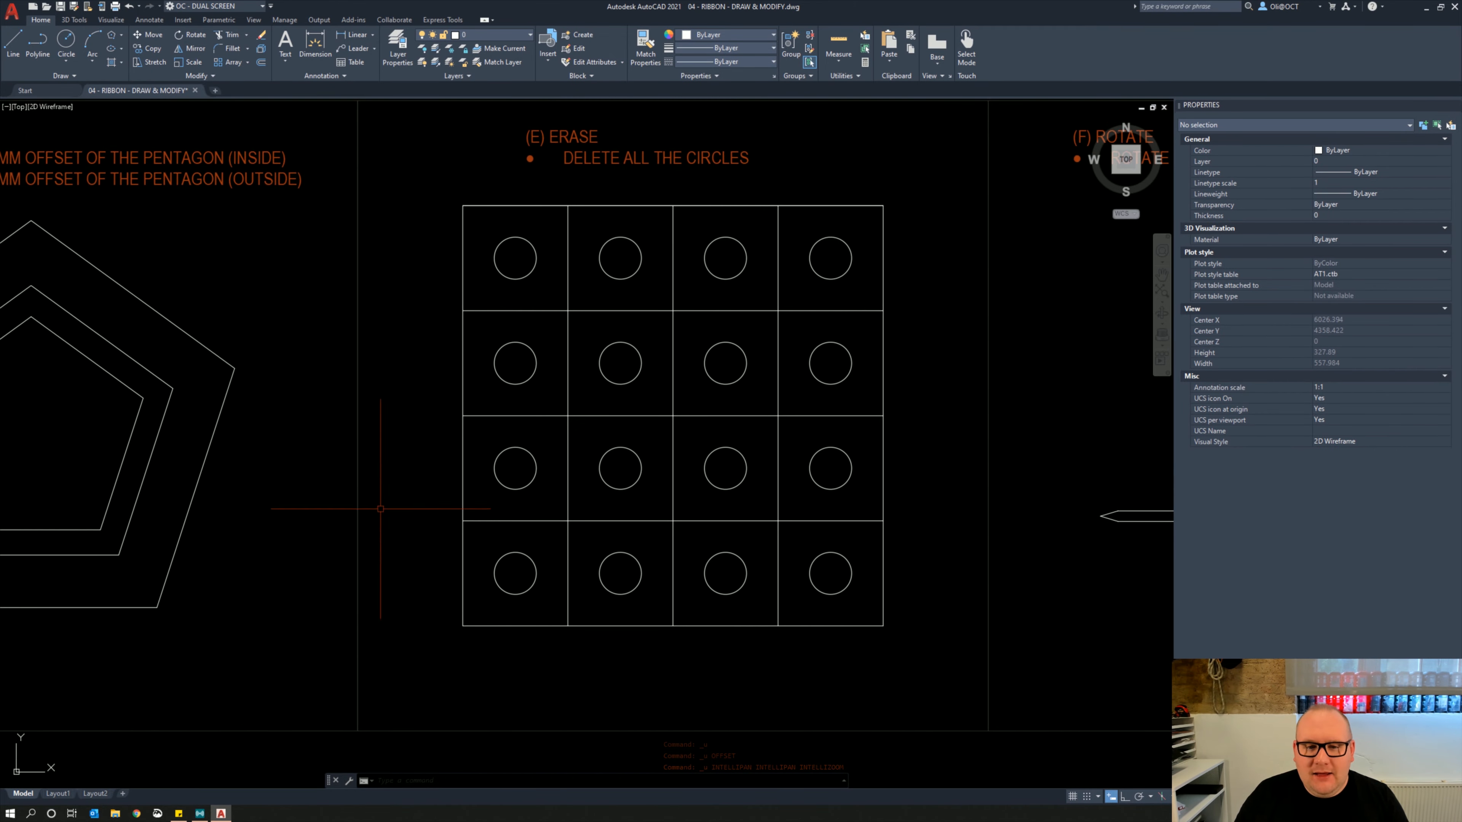
click(420, 226)
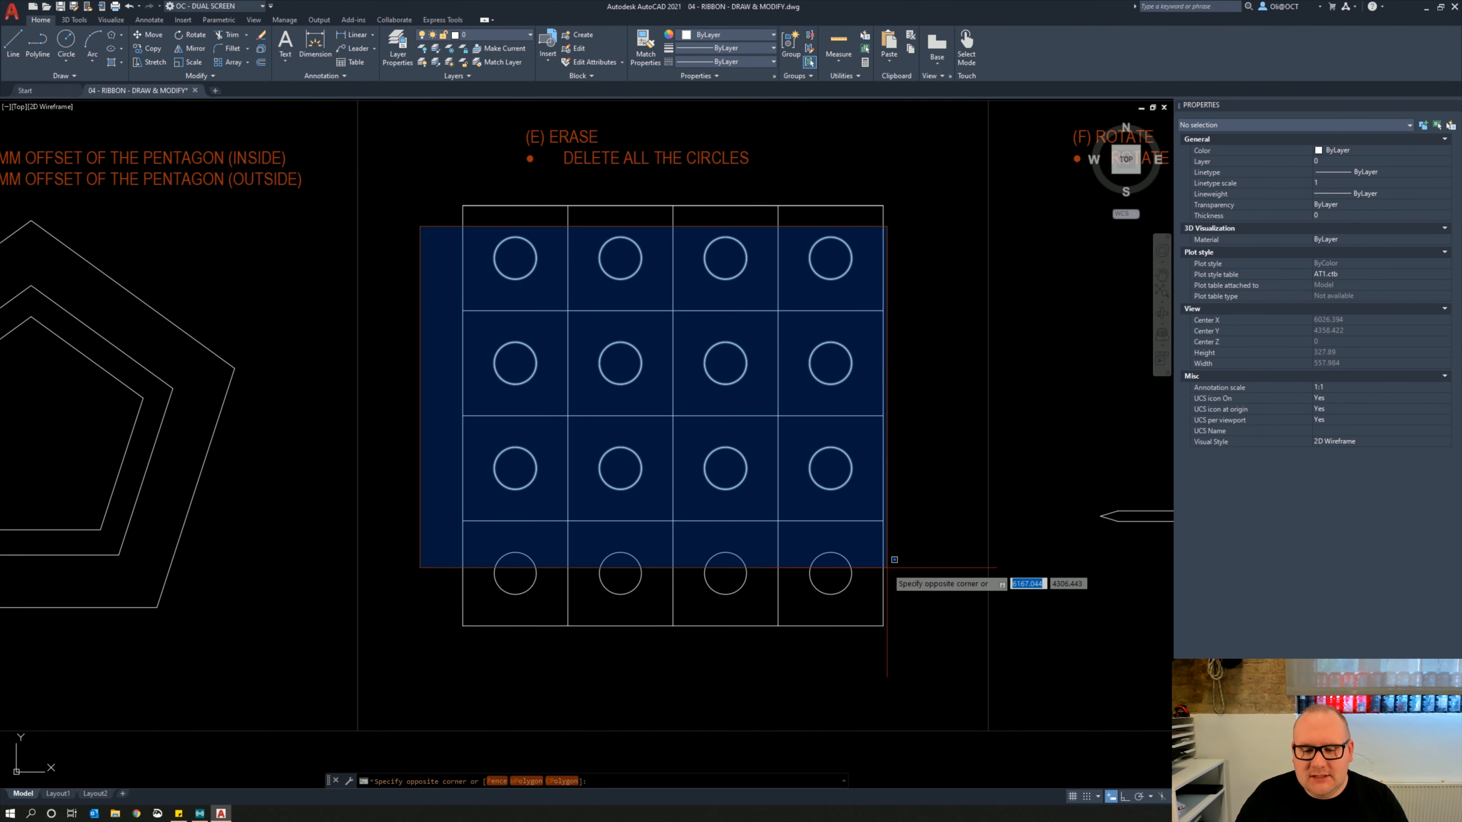
click(946, 613)
key(Delete)
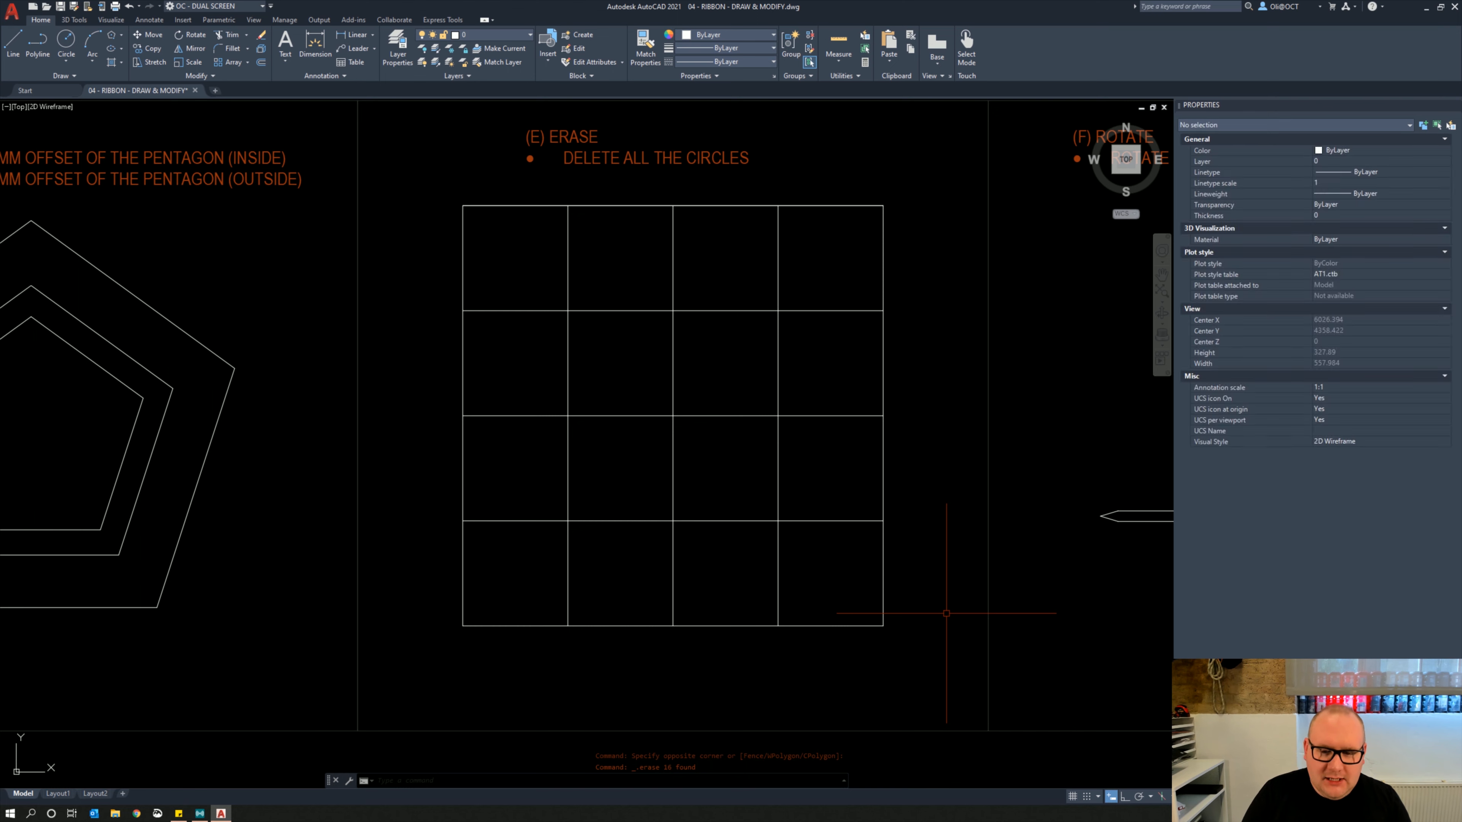
Restore the erased circles in the grid with the OOPS command
scroll(760, 416, up, 3)
scroll(695, 411, down, 4)
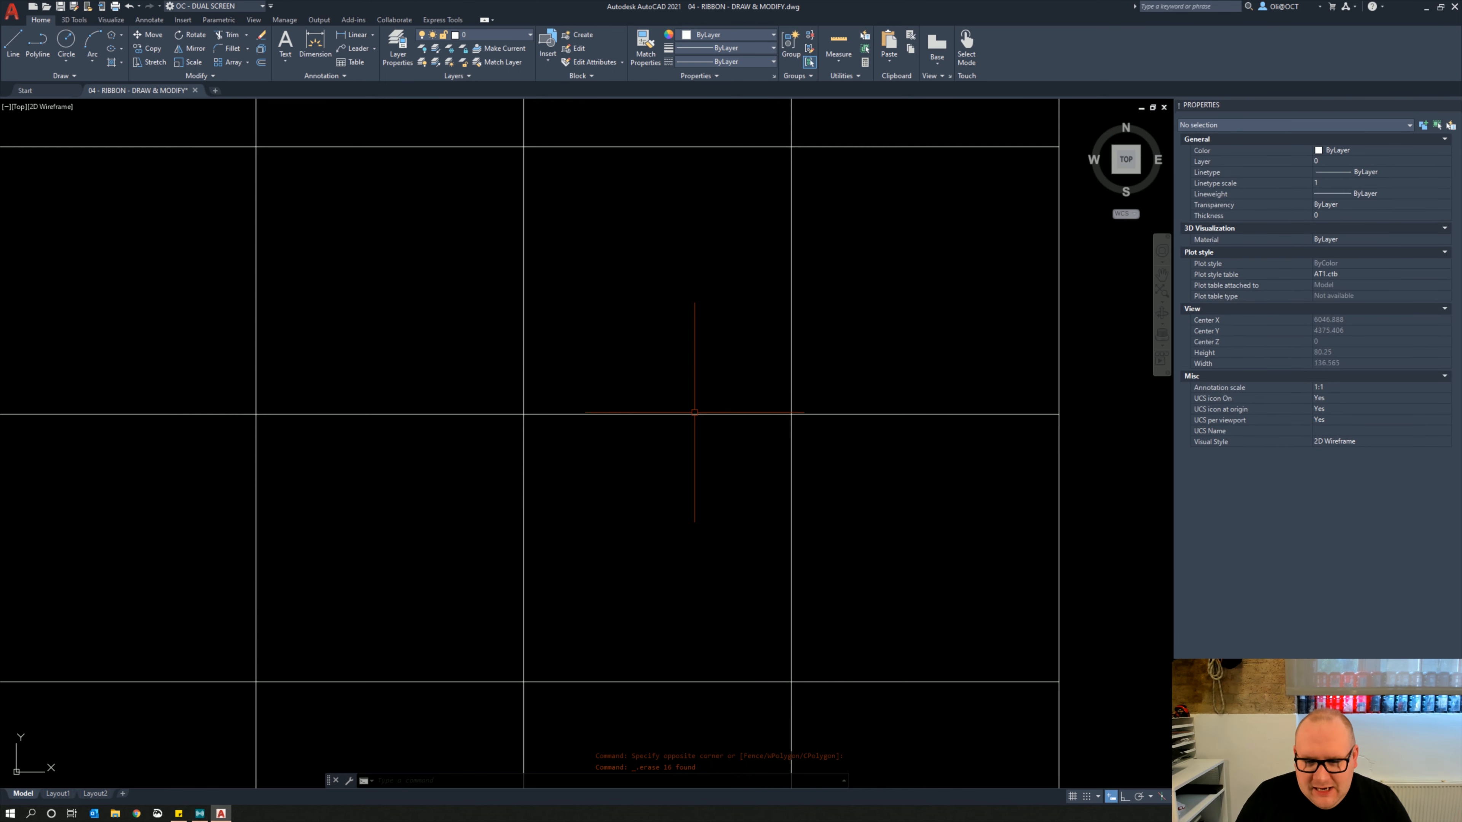
middle_drag(744, 439, 512, 432)
middle_drag(988, 468, 780, 443)
scroll(780, 443, up, 1)
scroll(710, 445, up, 1)
scroll(625, 460, down, 3)
middle_drag(322, 464, 541, 460)
scroll(541, 459, up, 1)
scroll(551, 460, up, 2)
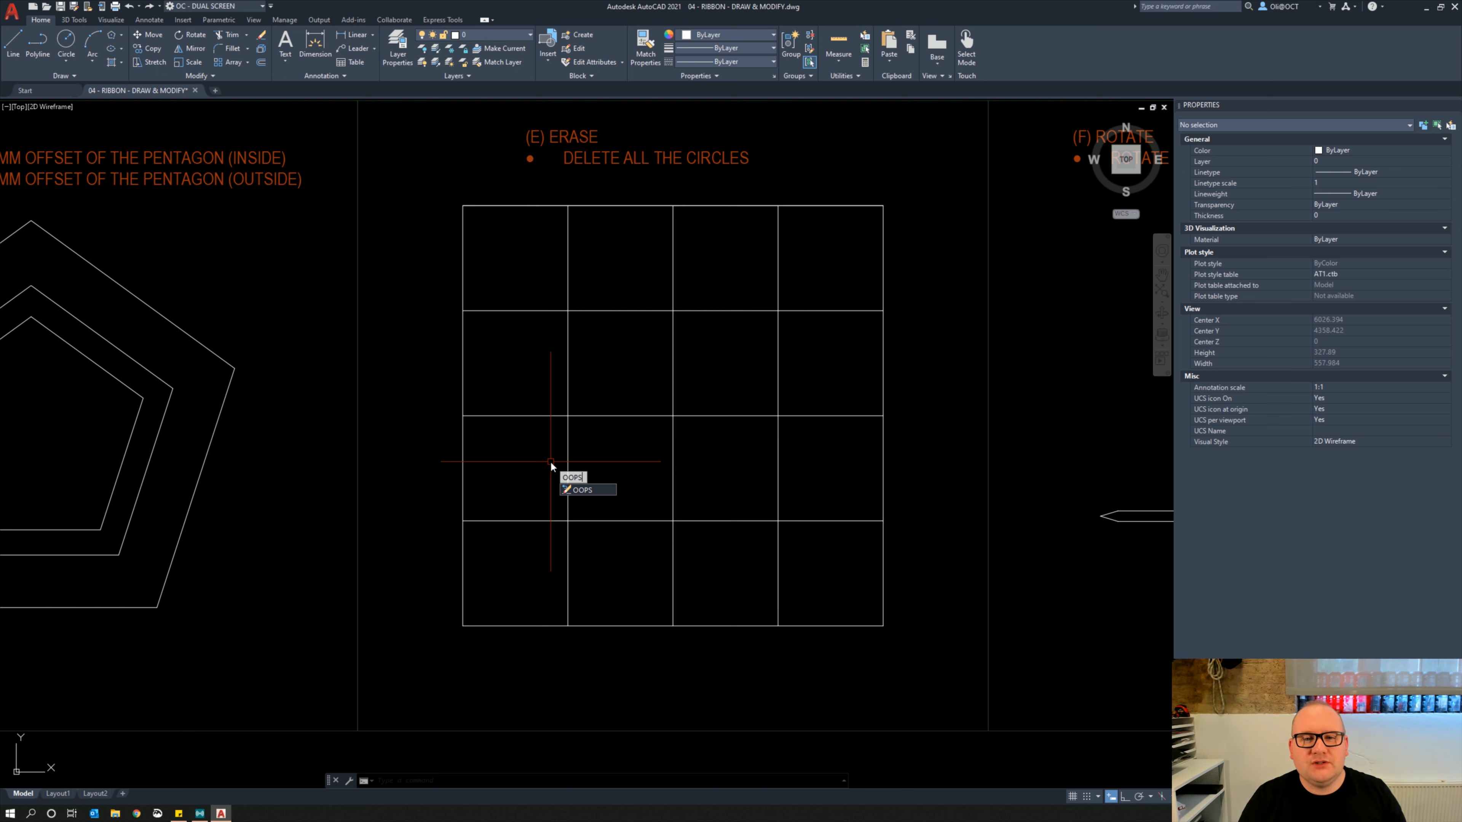
key(Return)
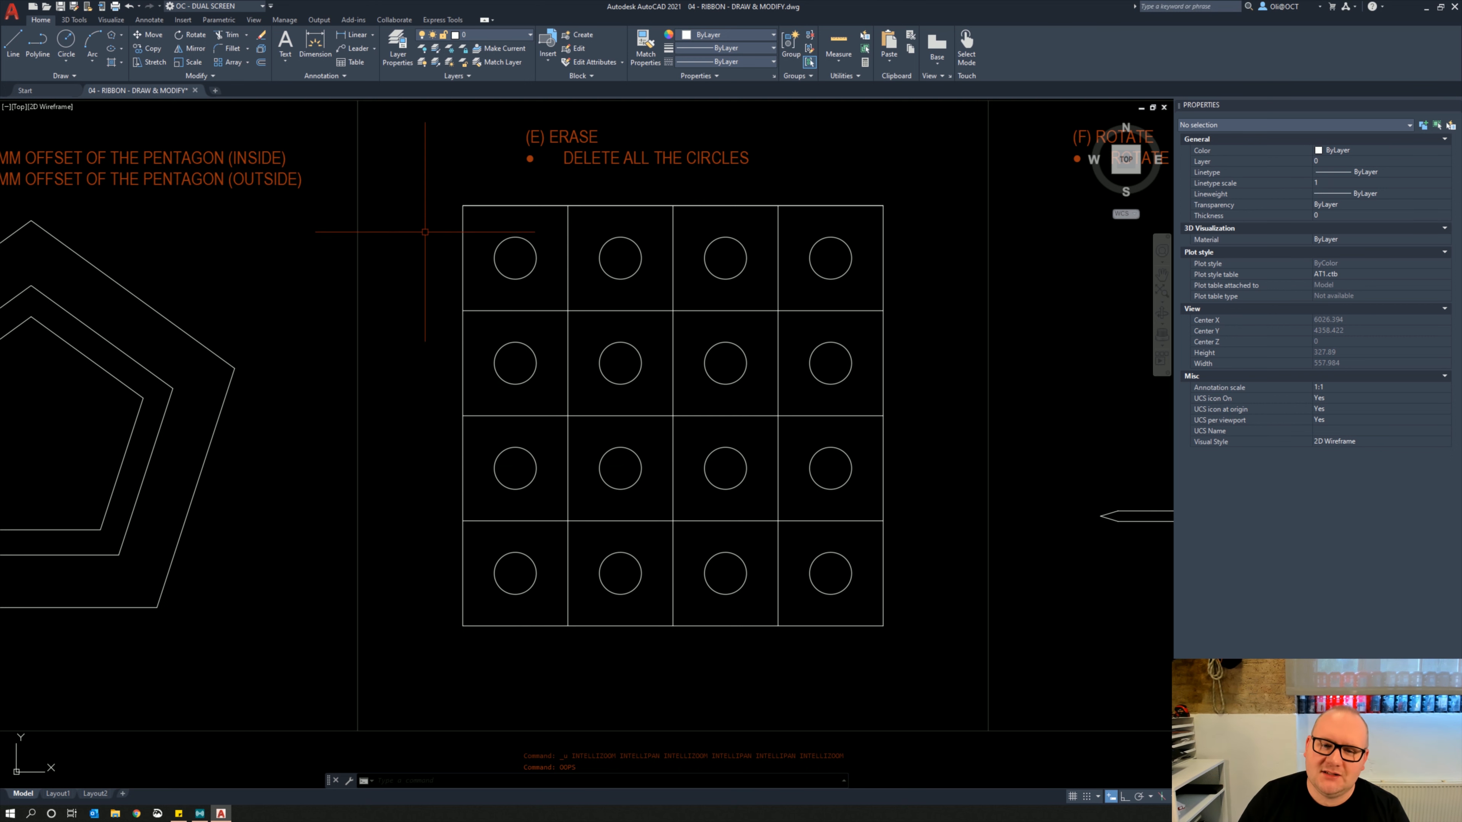
Erase the first two circles in the grid's top row
click(404, 224)
click(662, 340)
key(Delete)
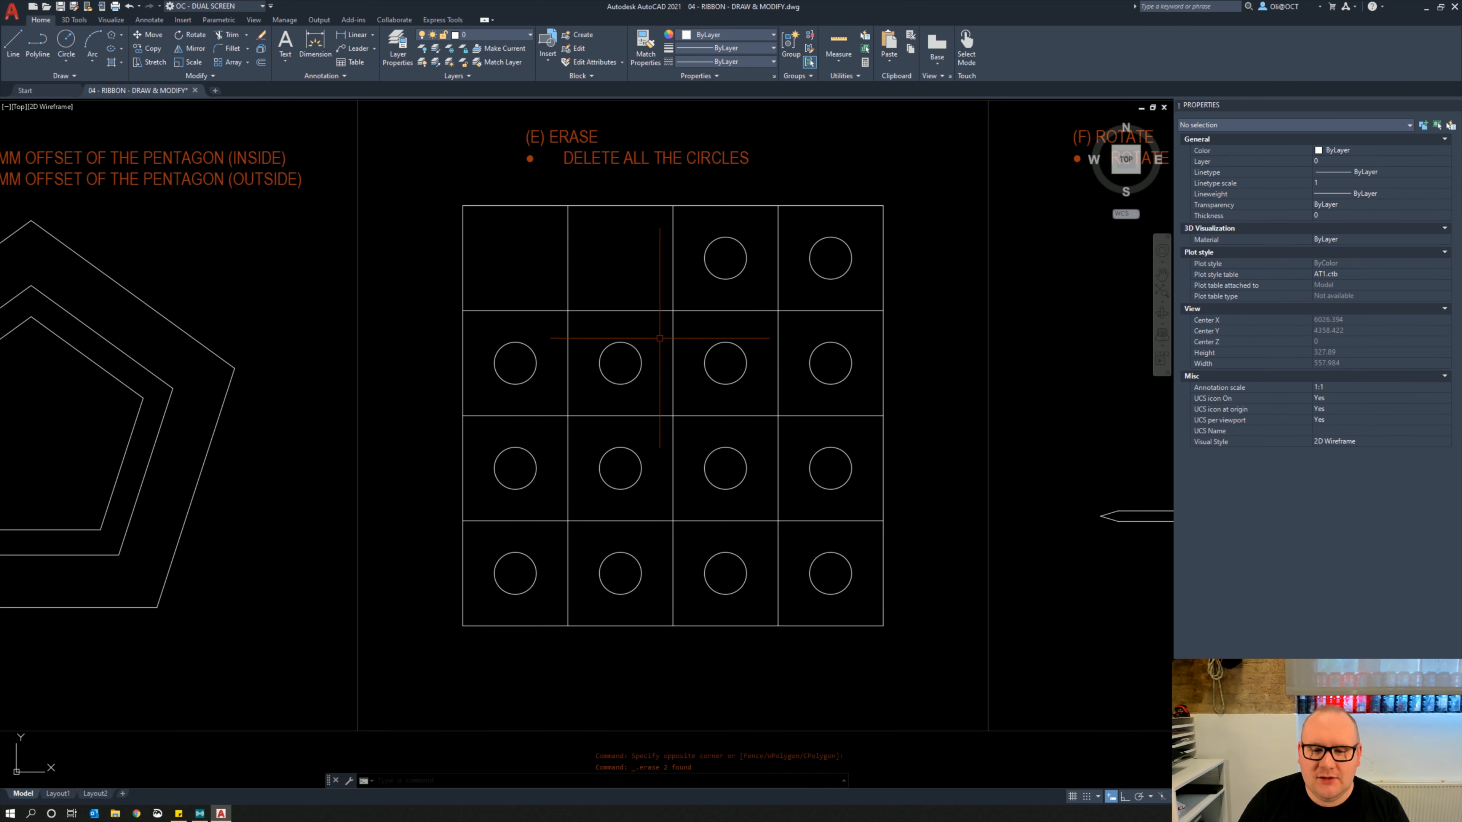
Erase the first two circles in the grid's second row and the first three in the top row
click(604, 378)
click(505, 363)
right_click(505, 363)
click(535, 445)
click(567, 416)
click(567, 311)
click(414, 228)
click(753, 299)
key(Delete)
Run the OOPS command twice to bring back erased circles
text(oops)
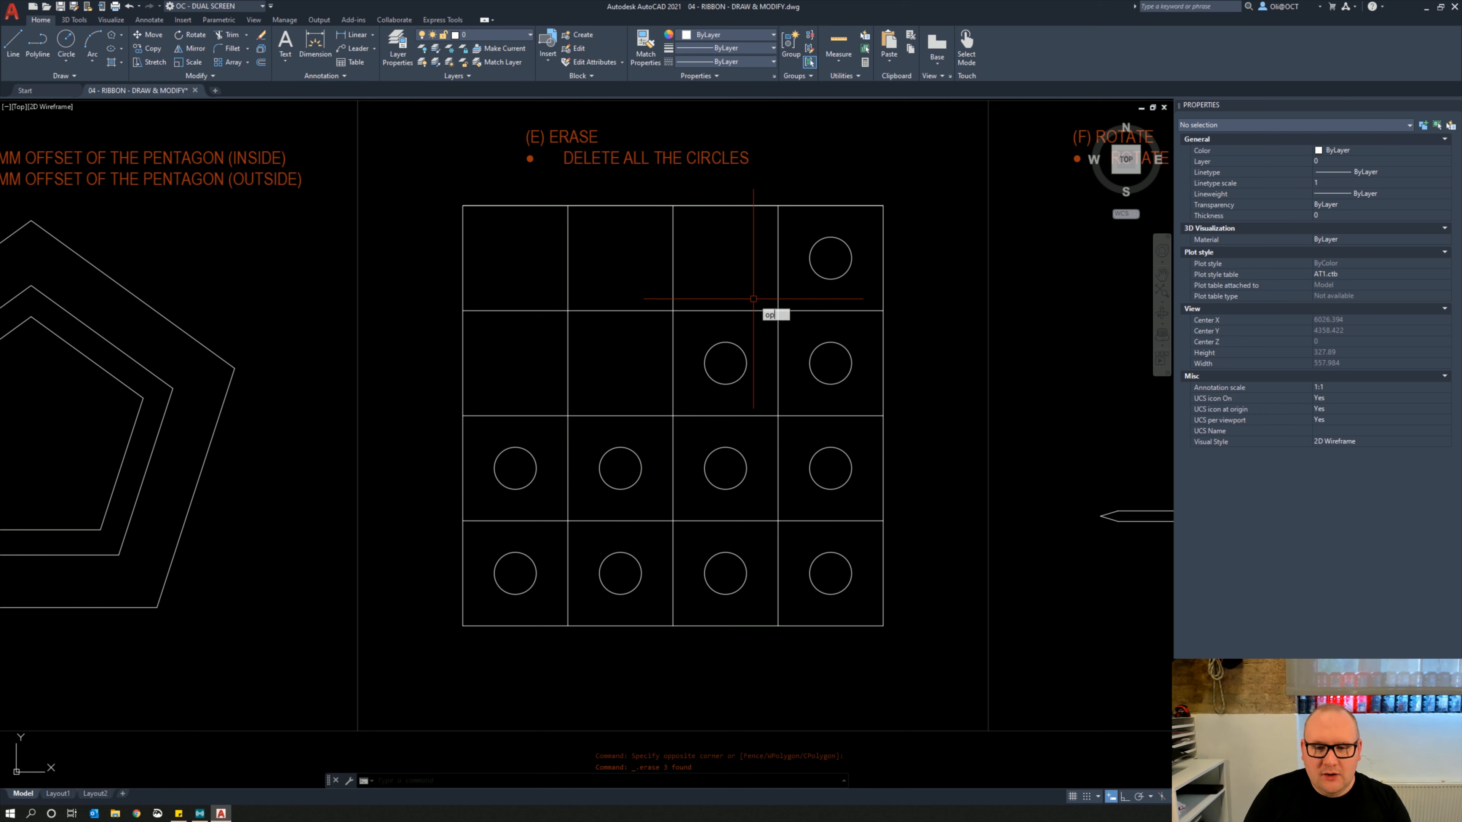
key(Return)
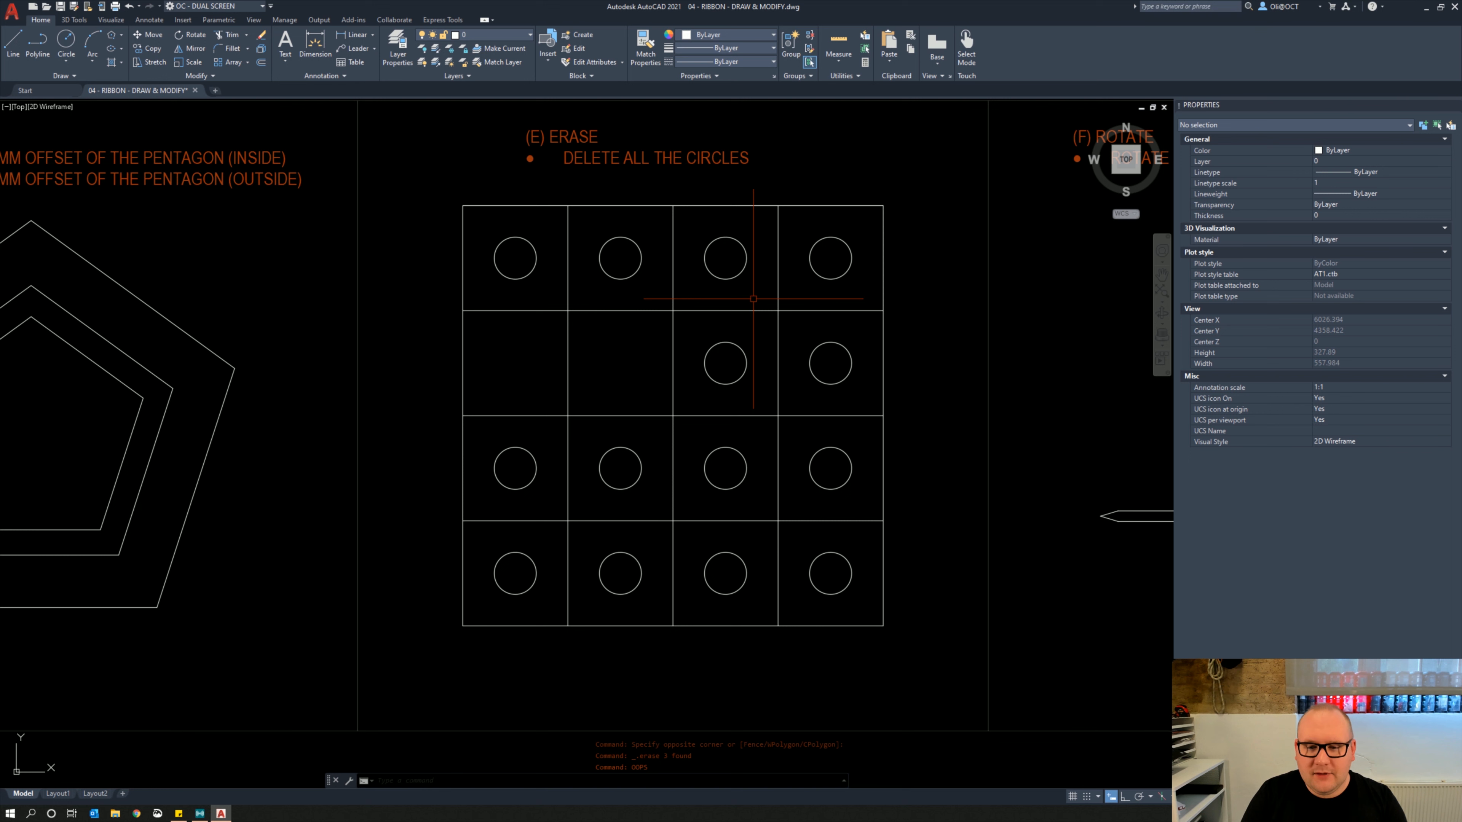
text(oops)
key(Return)
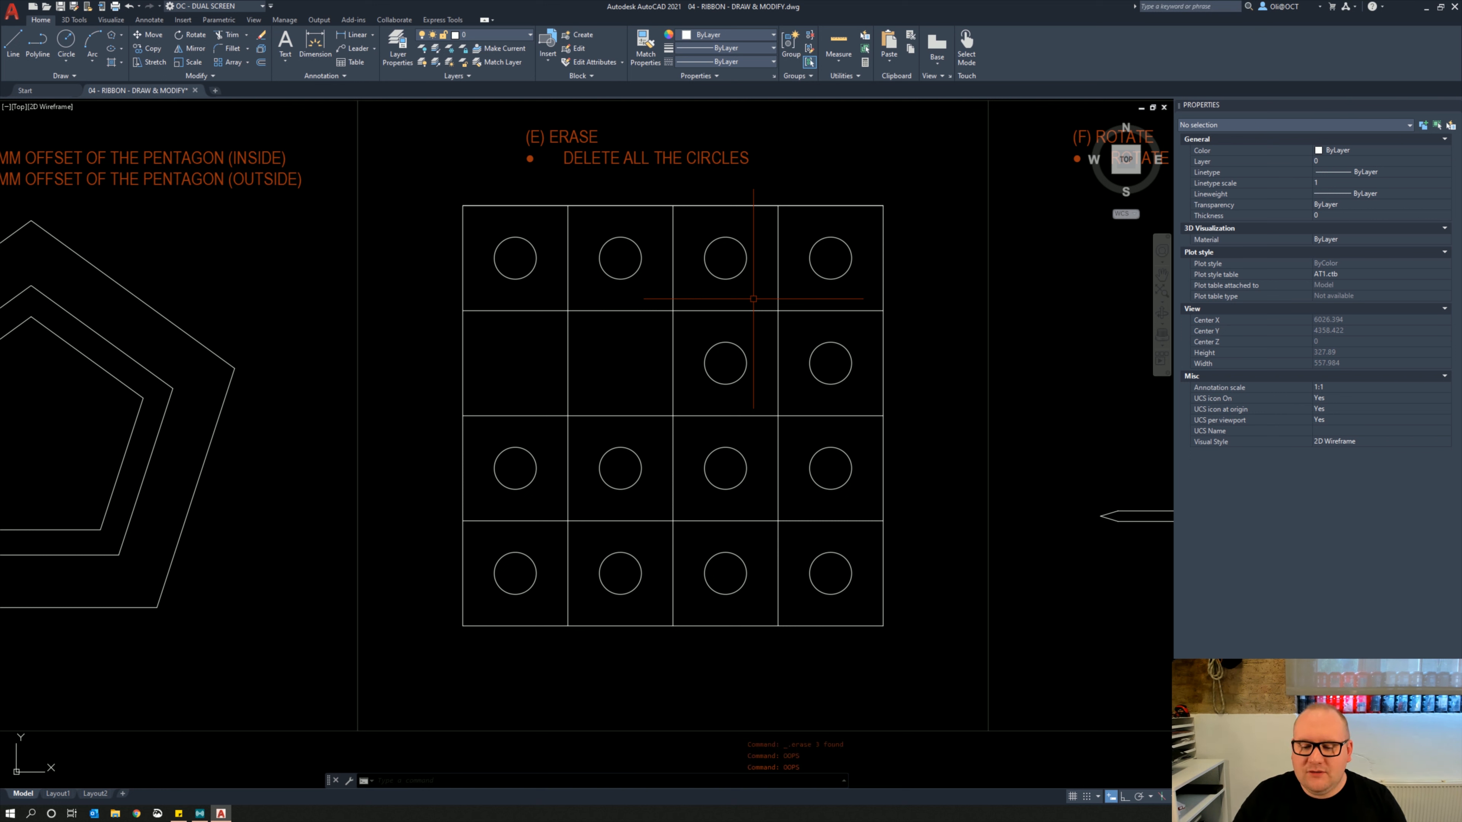
Erase all the remaining circles from the grid while keeping the grid lines
click(431, 237)
click(886, 276)
click(415, 233)
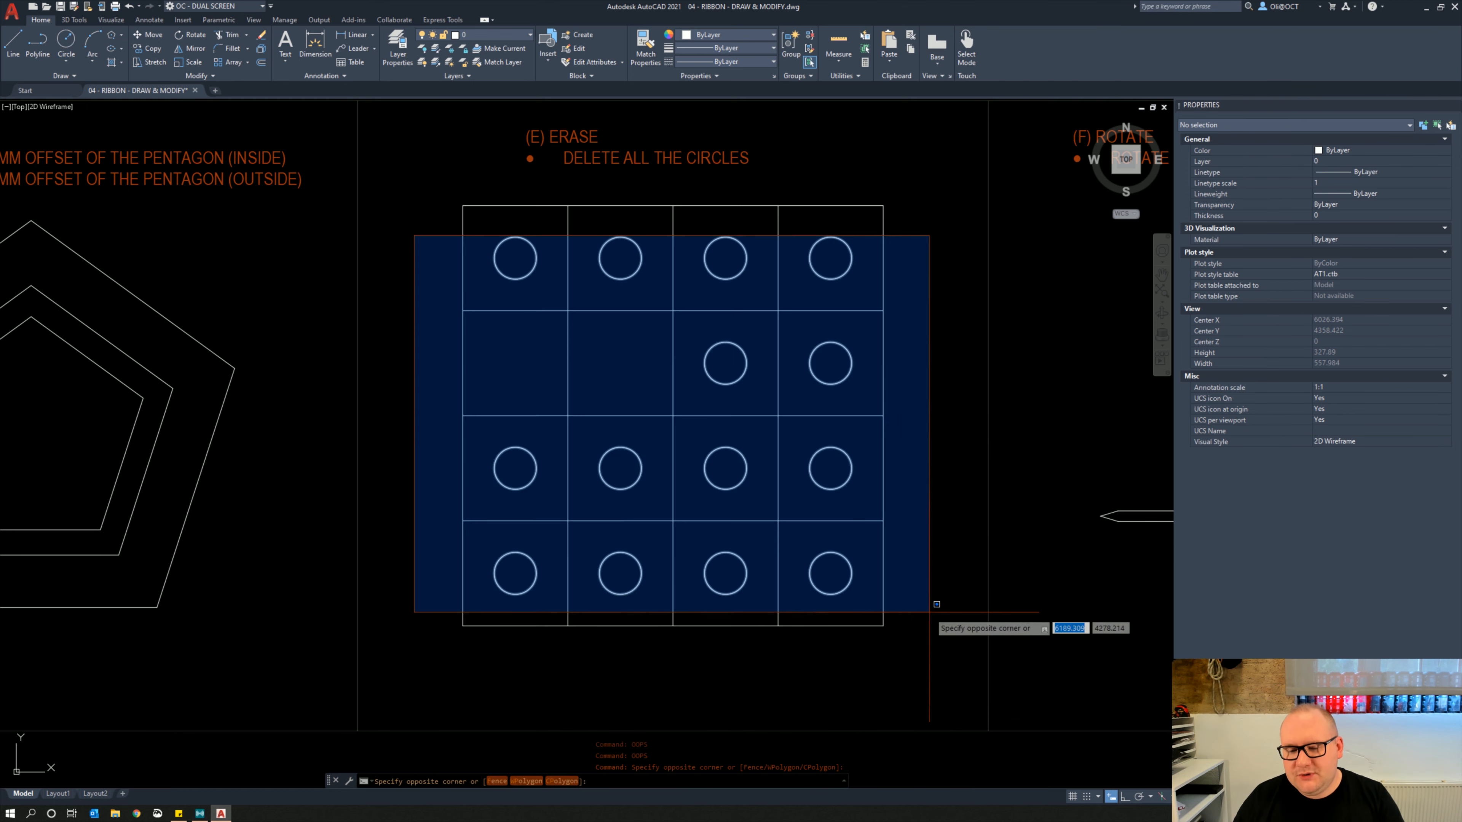
click(932, 601)
key(Delete)
Rotate the flag in exercise (F) 90° anticlockwise about the pole's pointed tip with Ortho on
scroll(863, 521, down, 2)
middle_drag(864, 522, 711, 512)
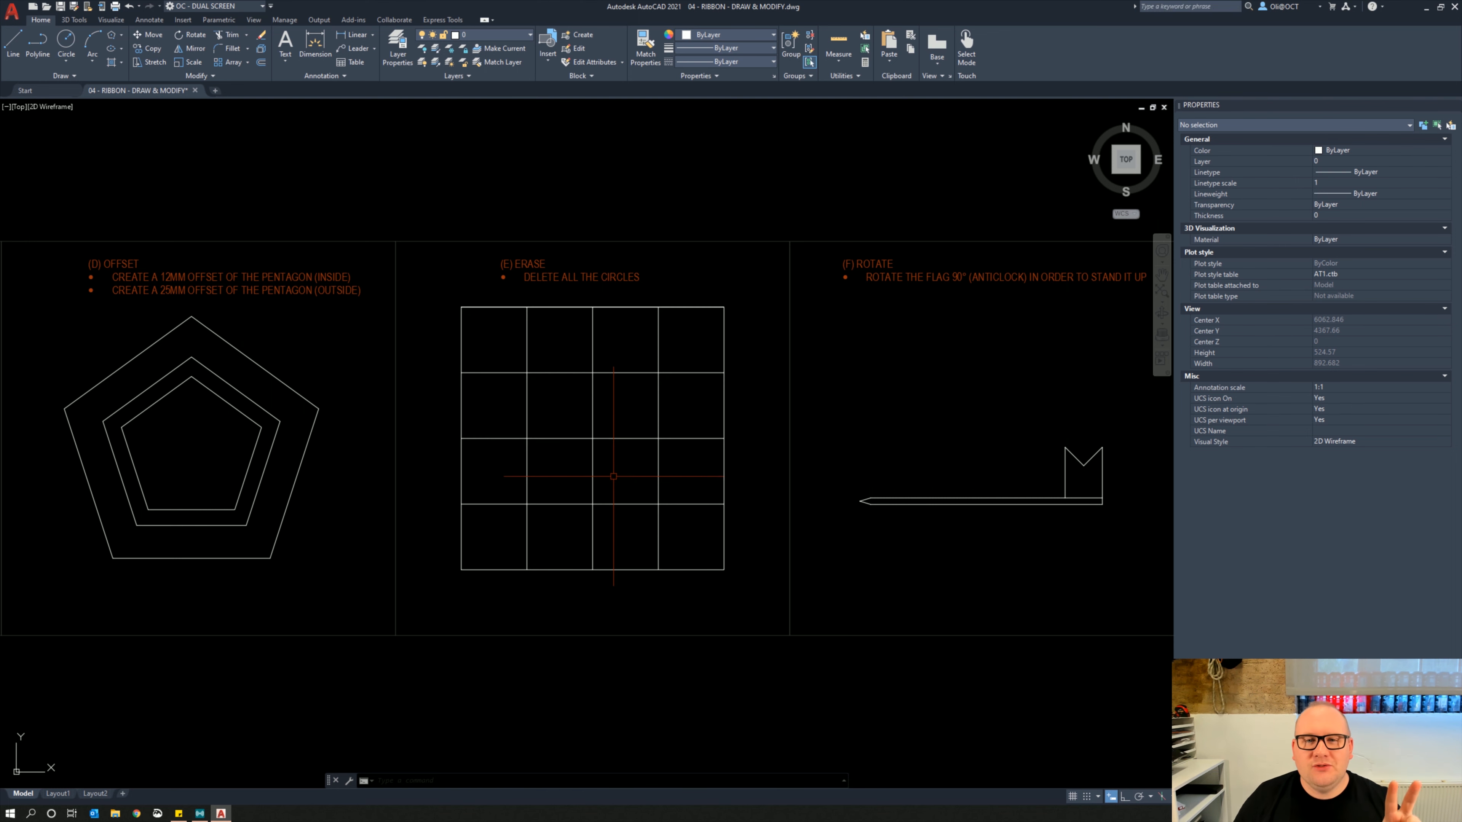
mouse_move(735, 423)
middle_down()
mouse_move(652, 410)
mouse_move(540, 421)
middle_up()
scroll(754, 487, up, 1)
middle_drag(800, 494, 630, 523)
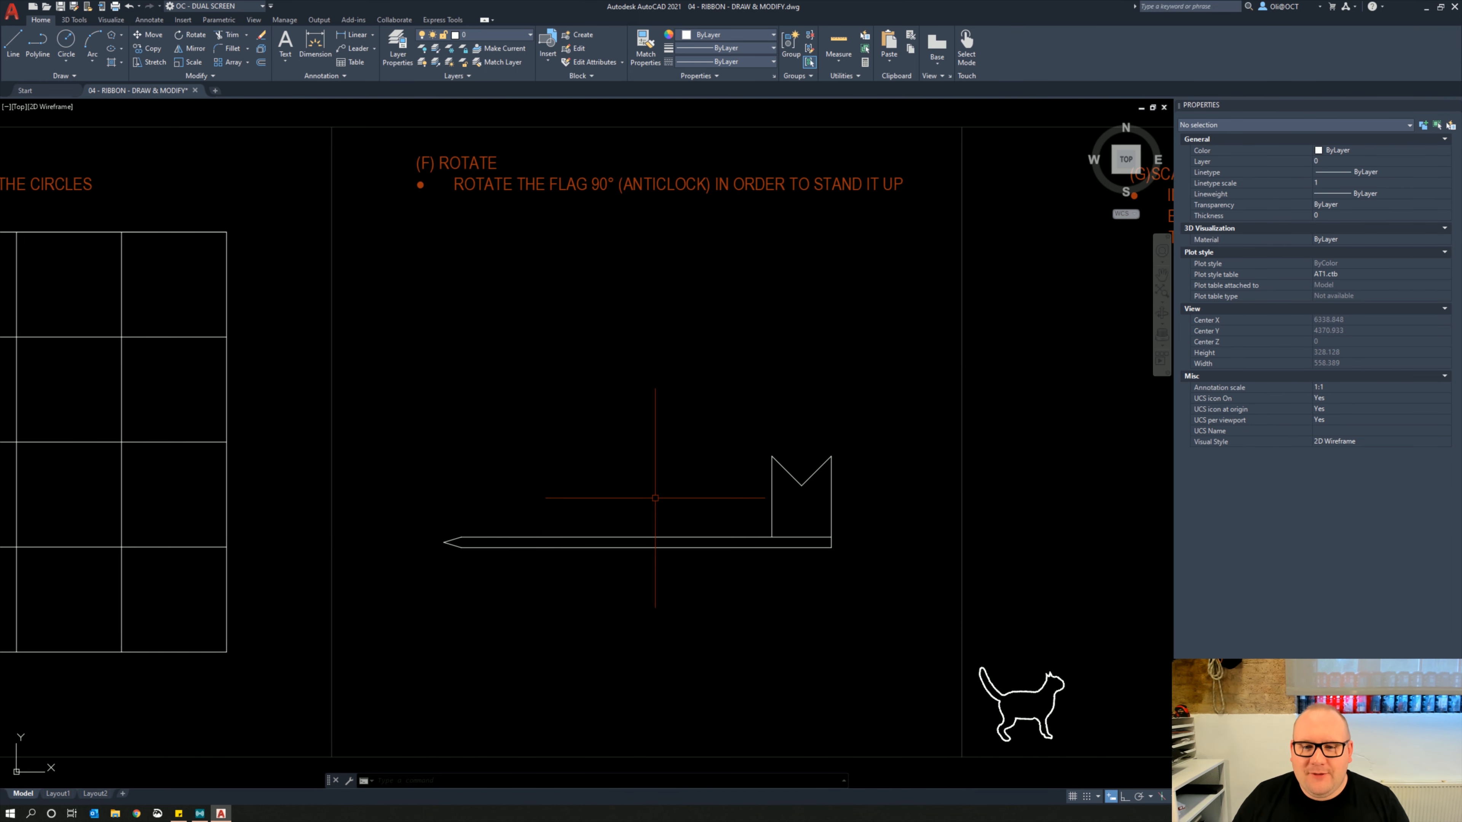
scroll(592, 521, down, 2)
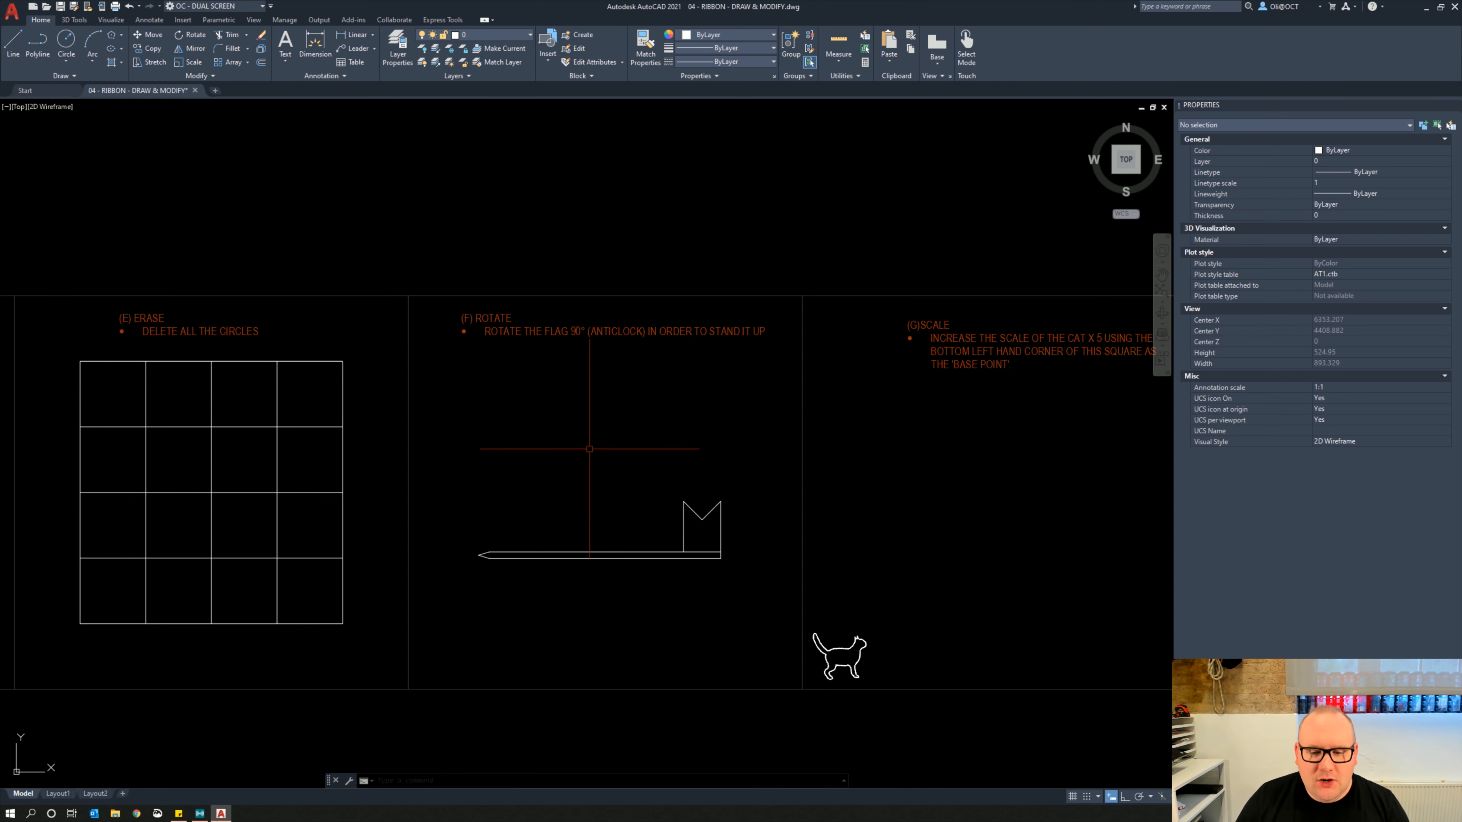
click(606, 576)
click(581, 527)
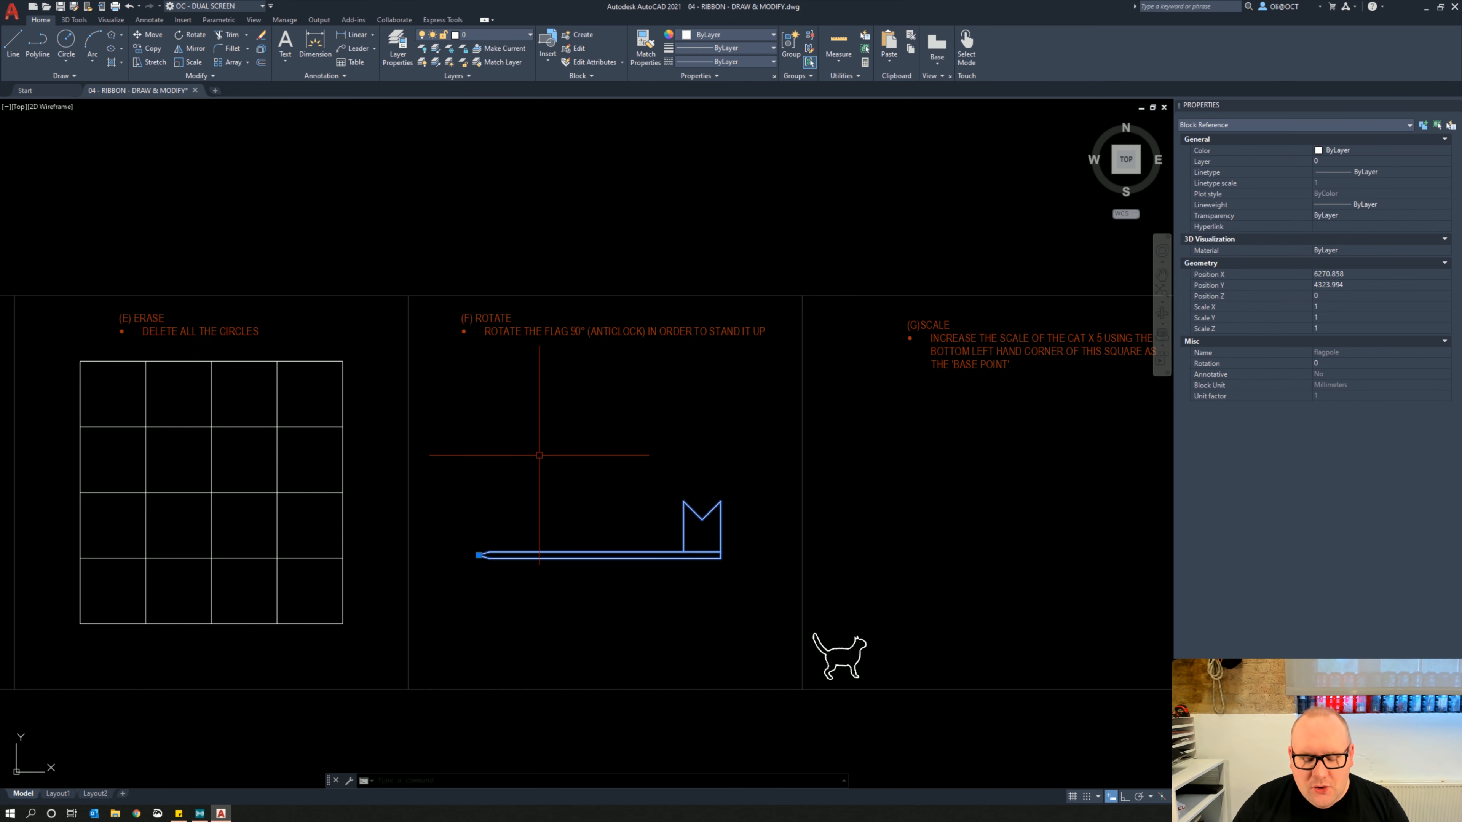
text(RO)
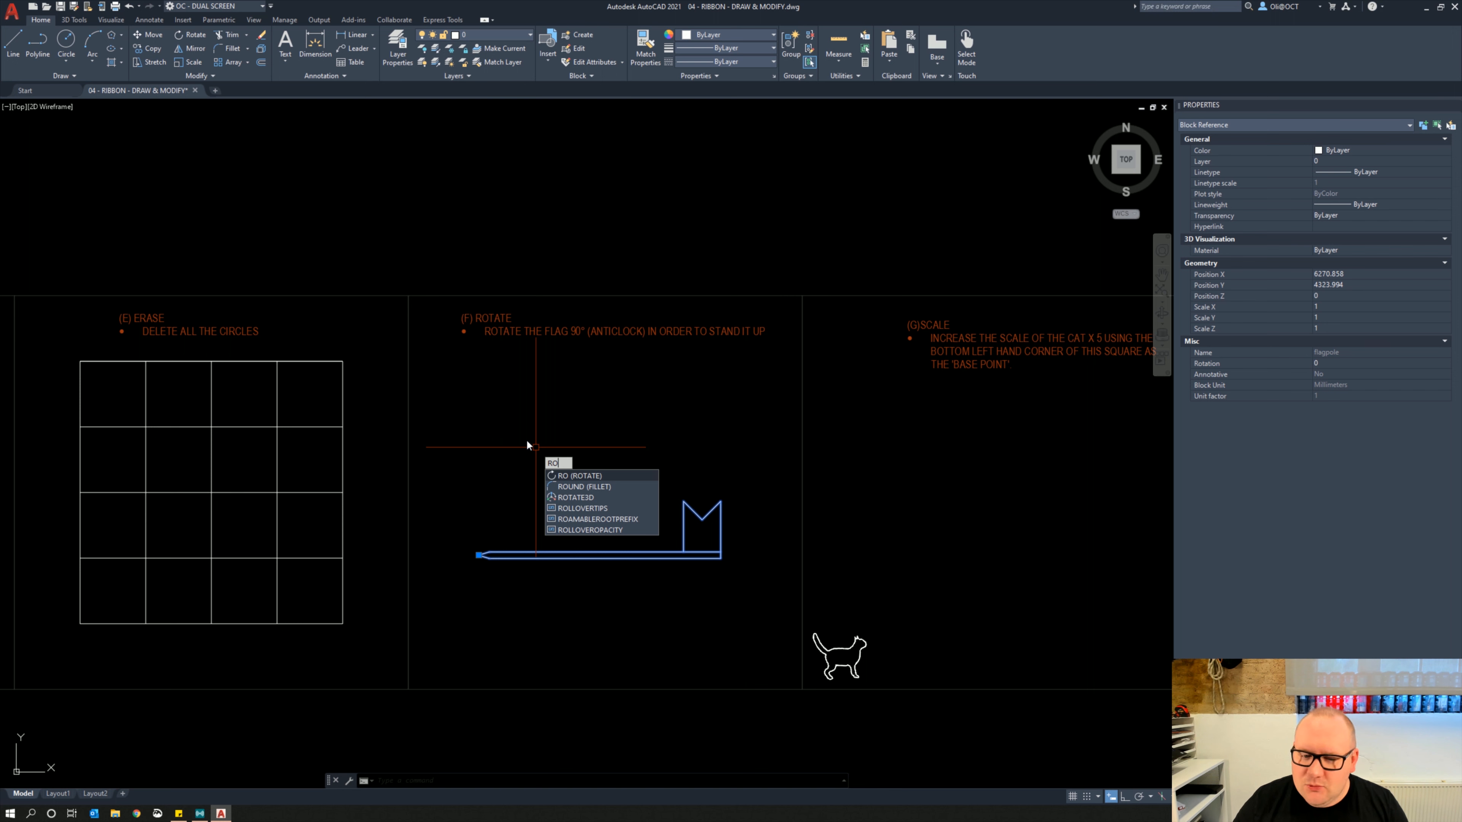
key(Escape)
right_click(539, 499)
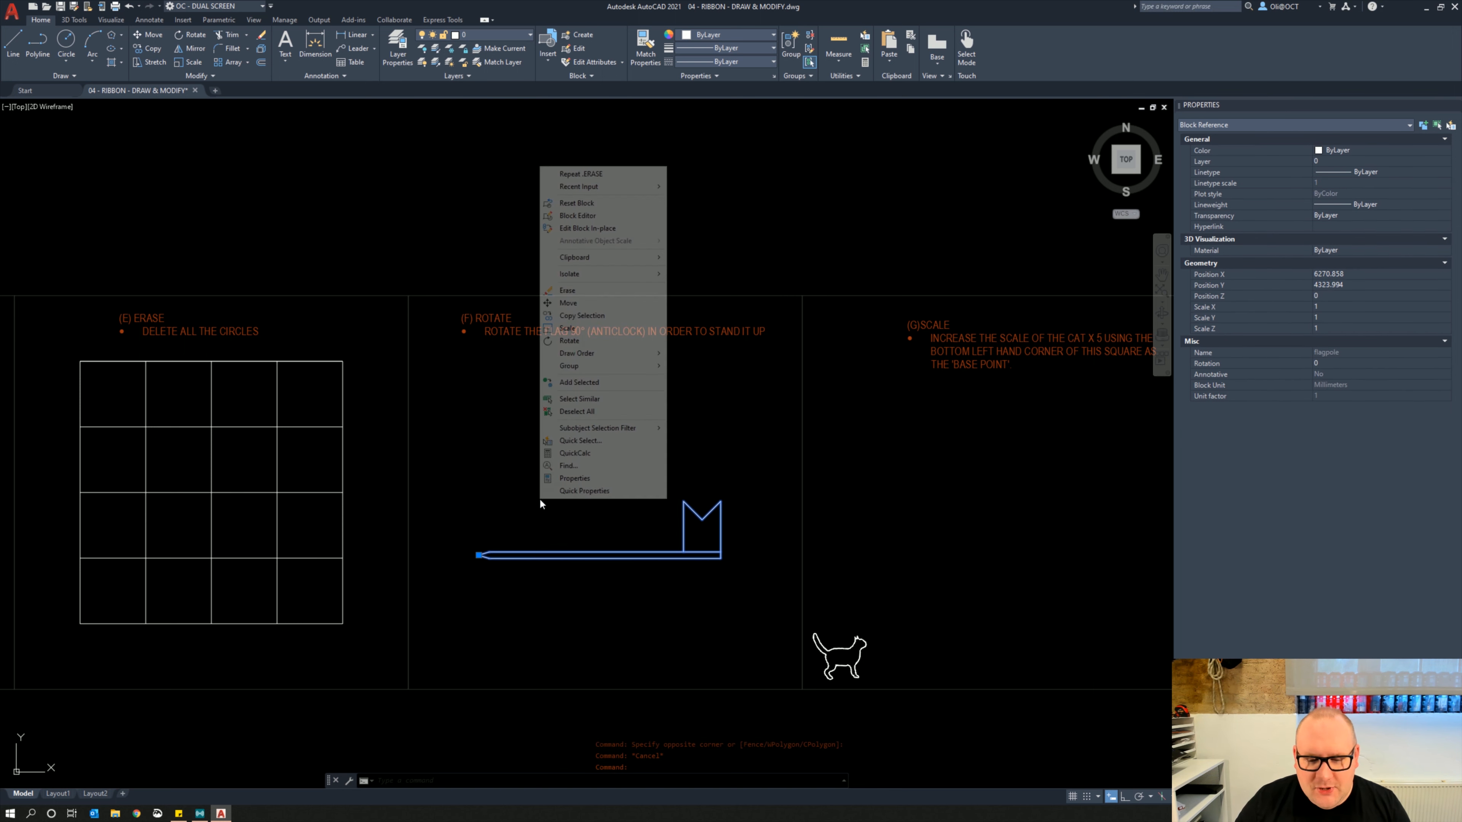
click(568, 341)
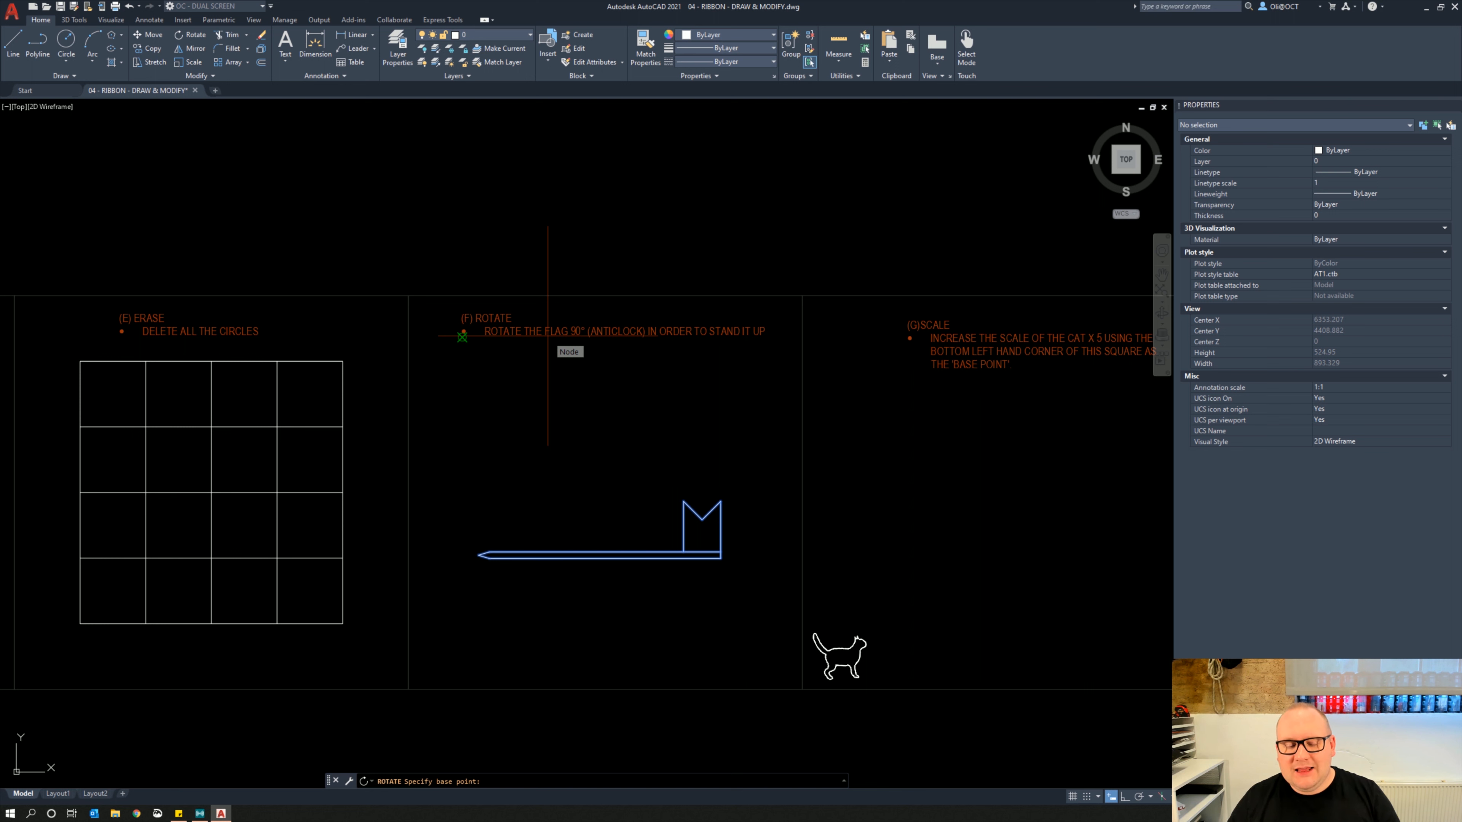
click(478, 555)
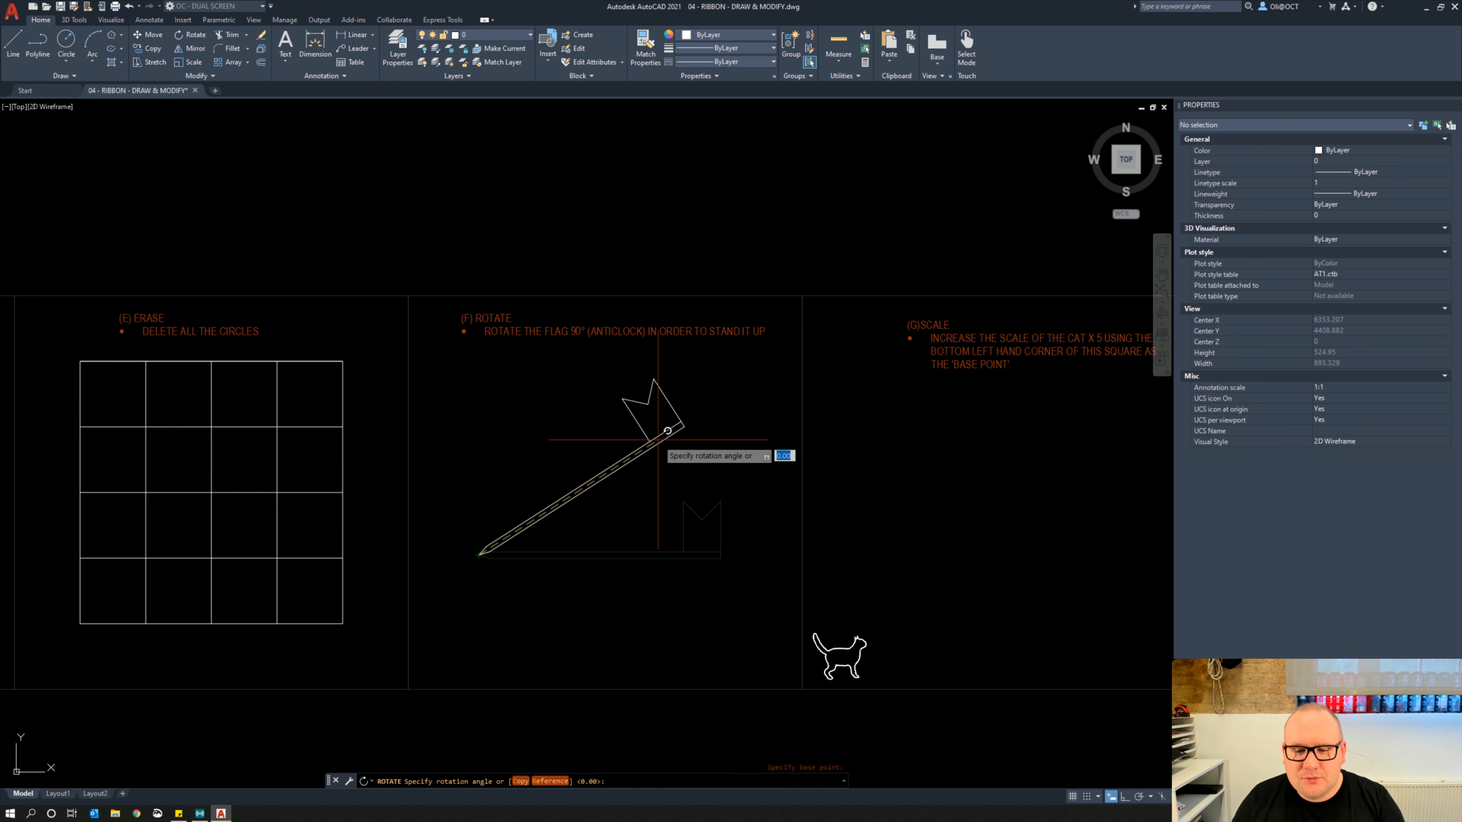
key(F8)
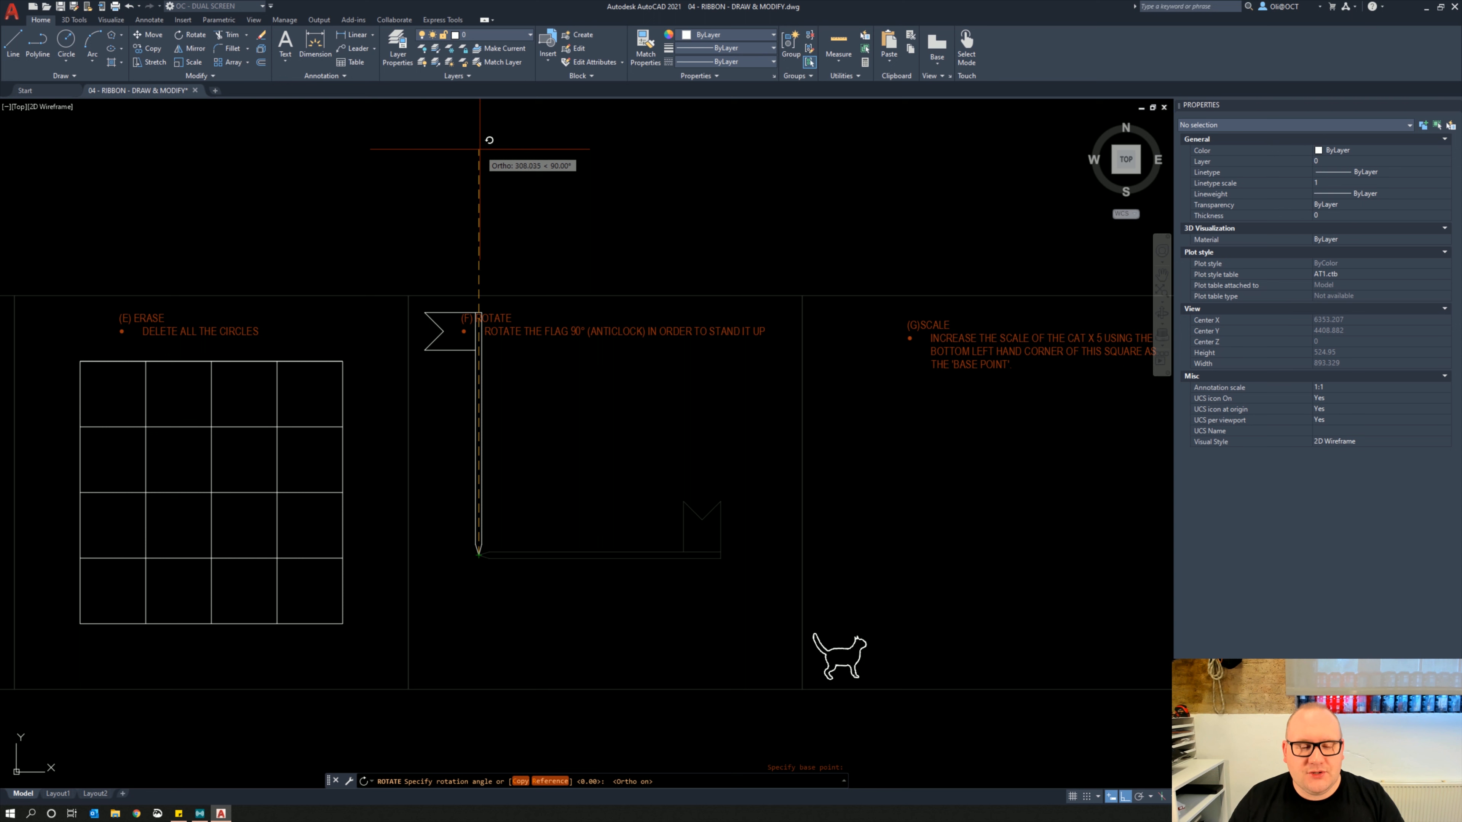
click(490, 141)
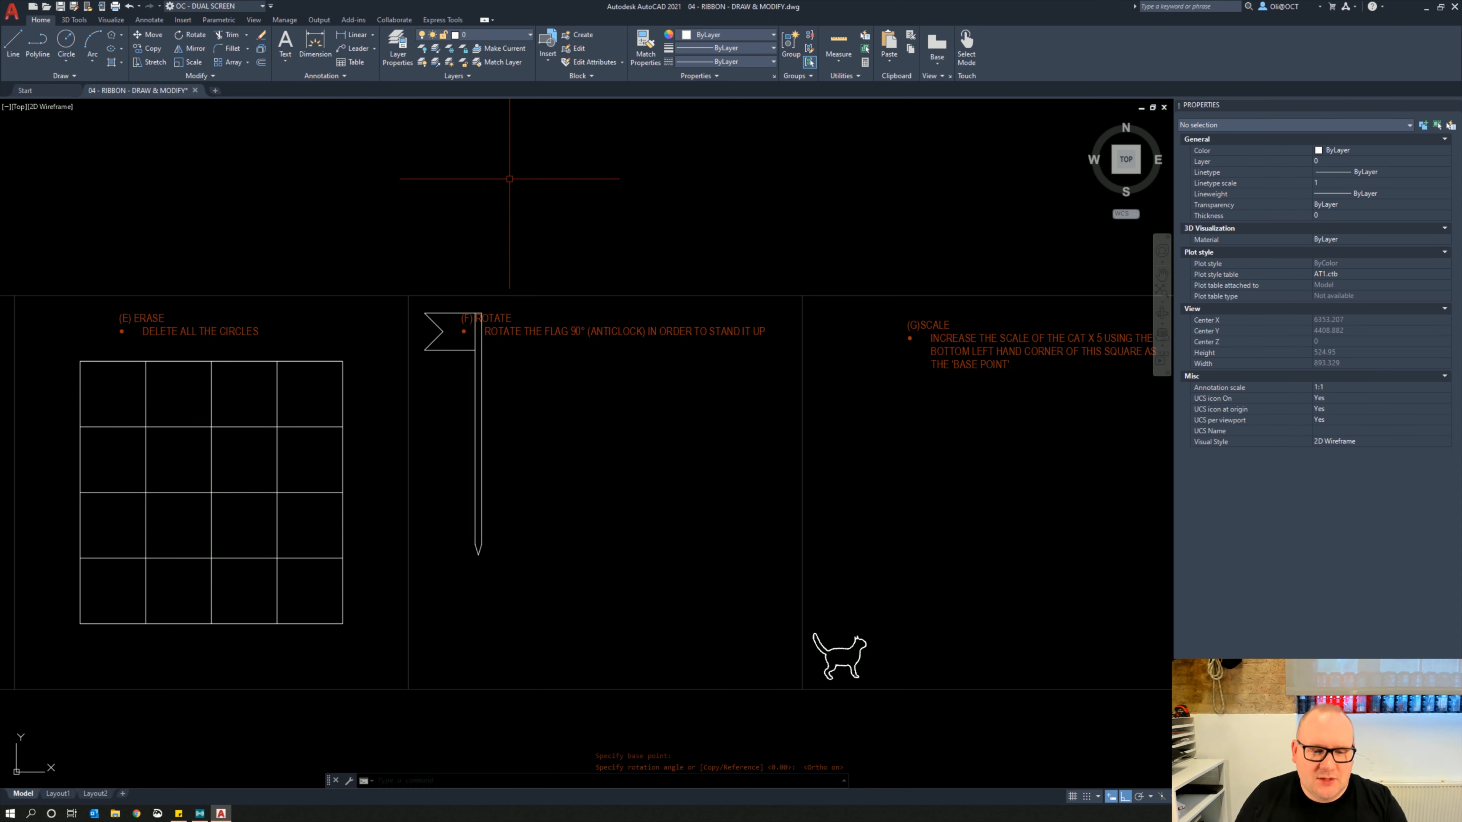
Move the upright flag straight down, clear of the exercise text
click(549, 544)
click(450, 528)
right_click(418, 517)
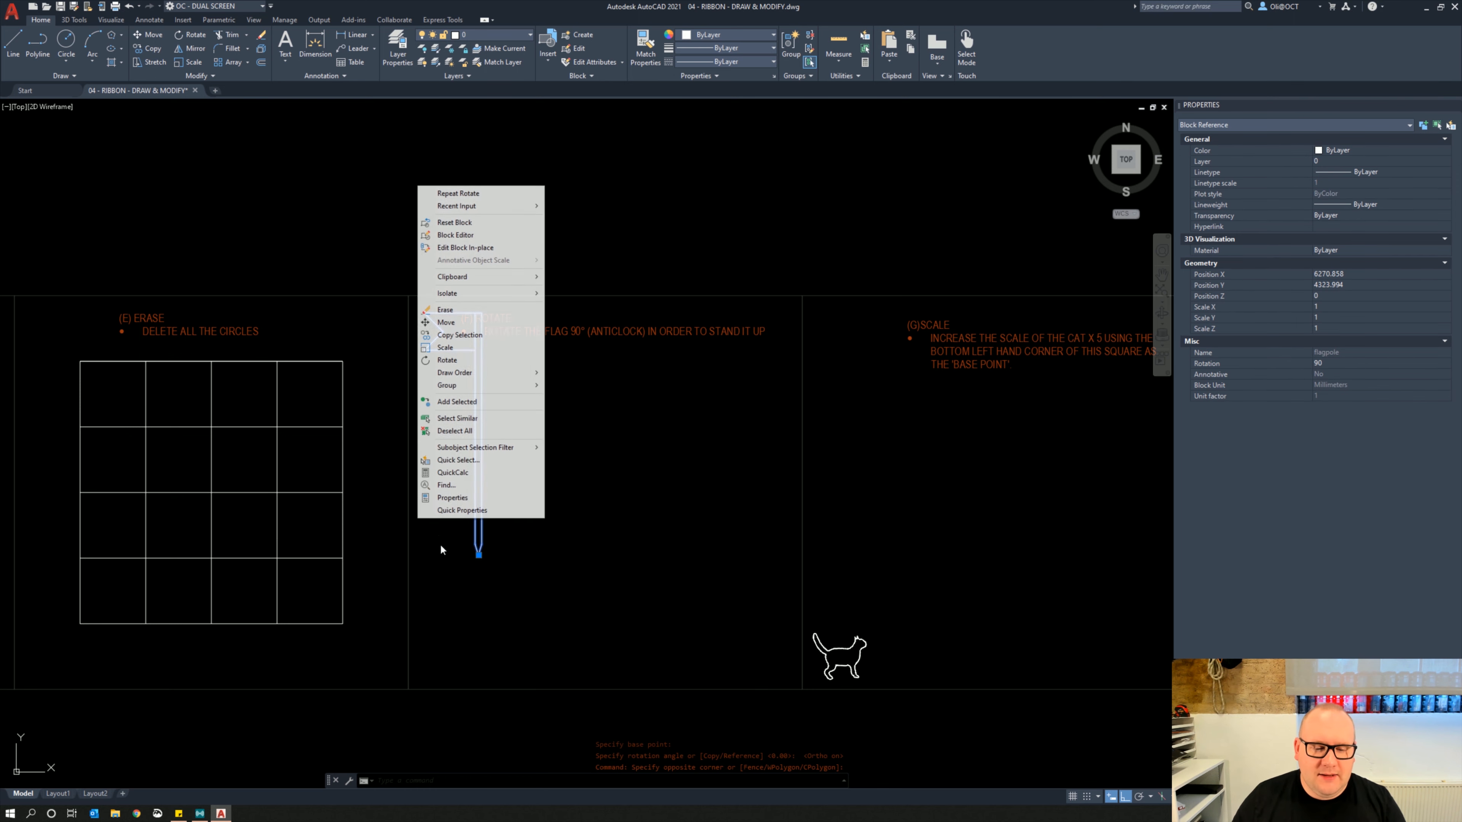
click(446, 322)
click(508, 497)
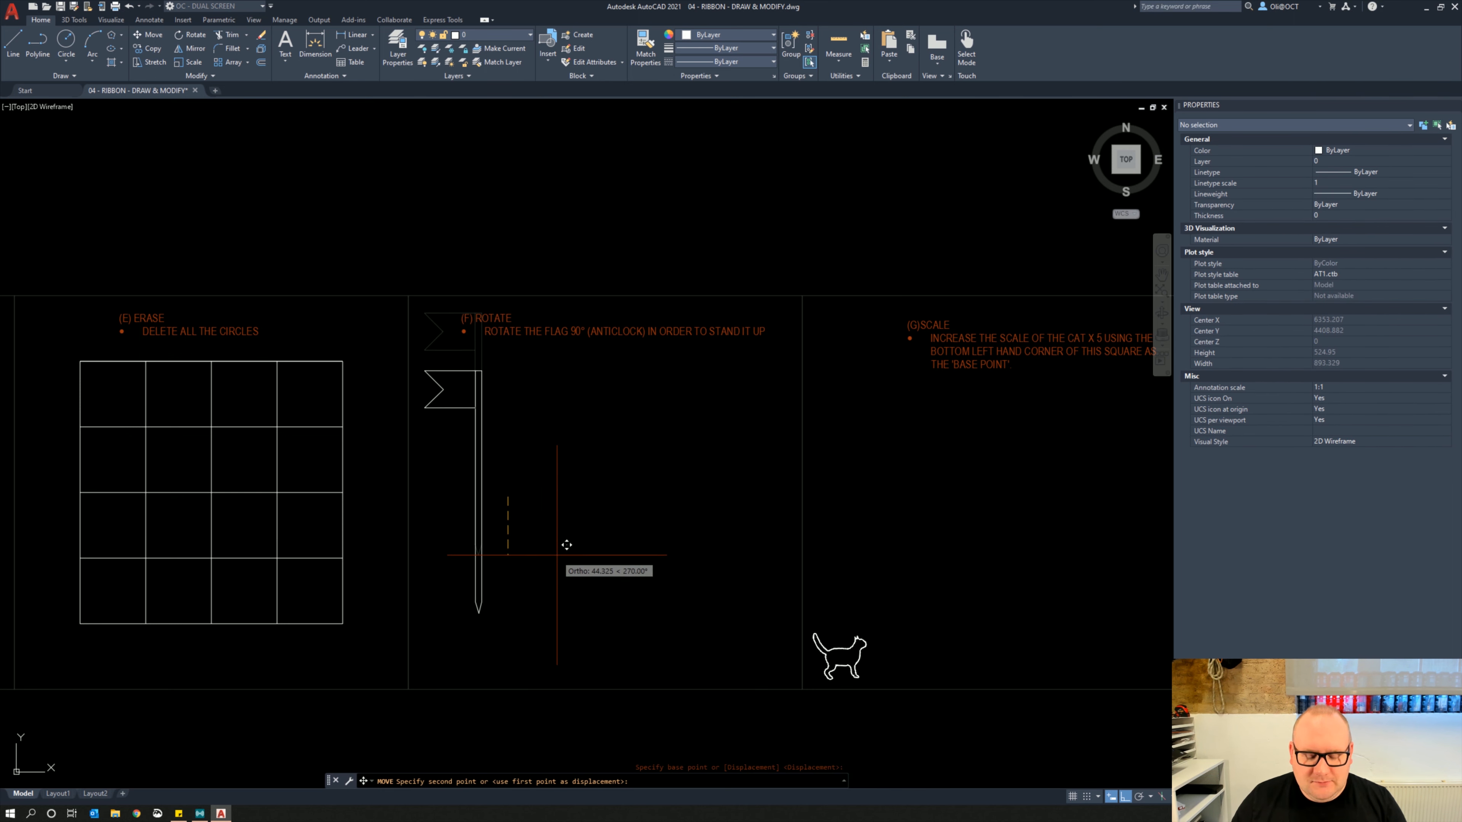
click(570, 560)
Undo the flag's move and rotation
click(543, 583)
click(450, 566)
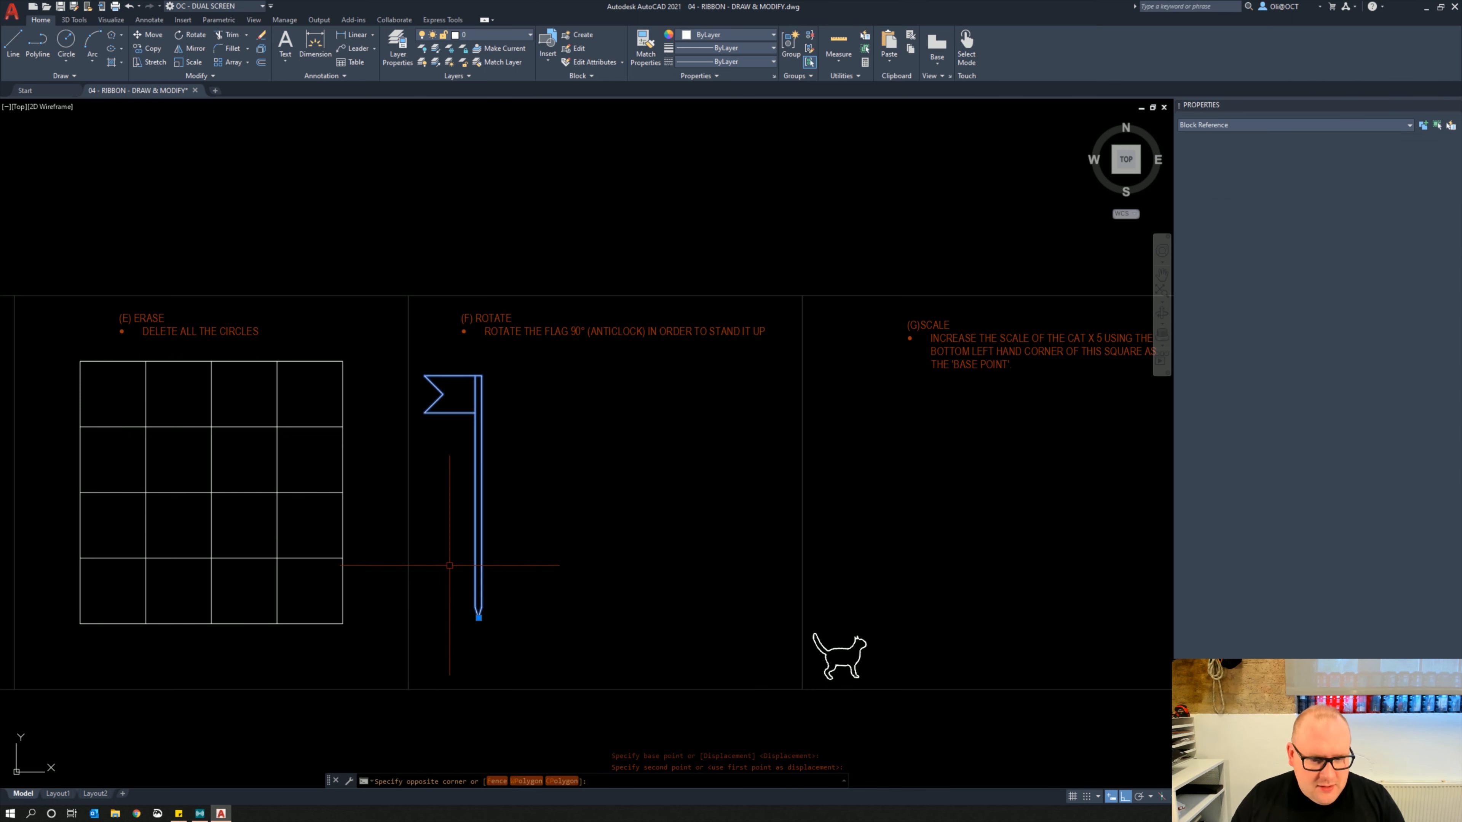
key(ctrl+z)
key(ctrl+z)
Rotate the flag about the pole's pointed tip by an entered angle of 90°
click(547, 568)
click(504, 513)
right_click(503, 513)
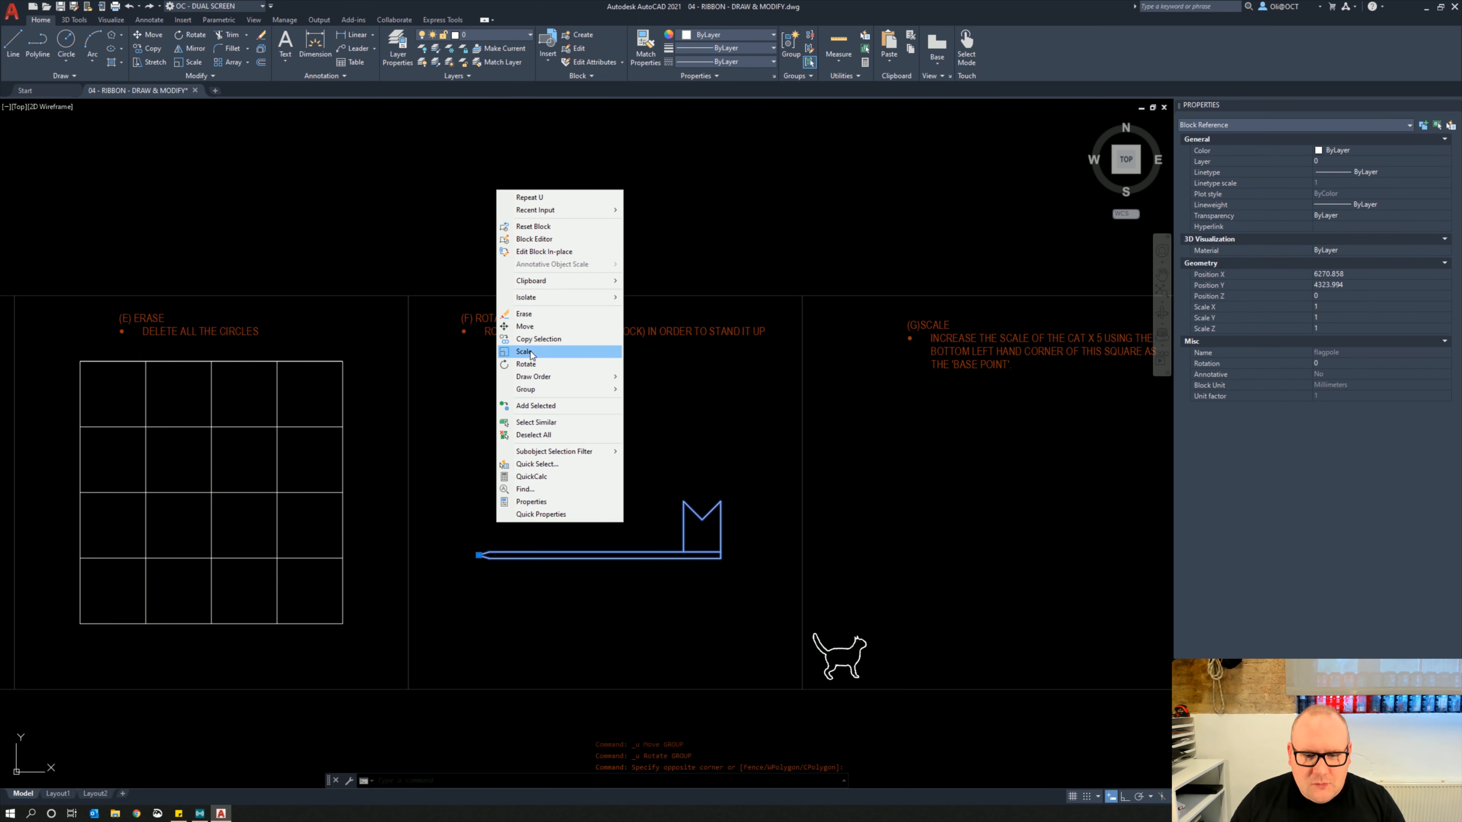
click(535, 364)
click(479, 554)
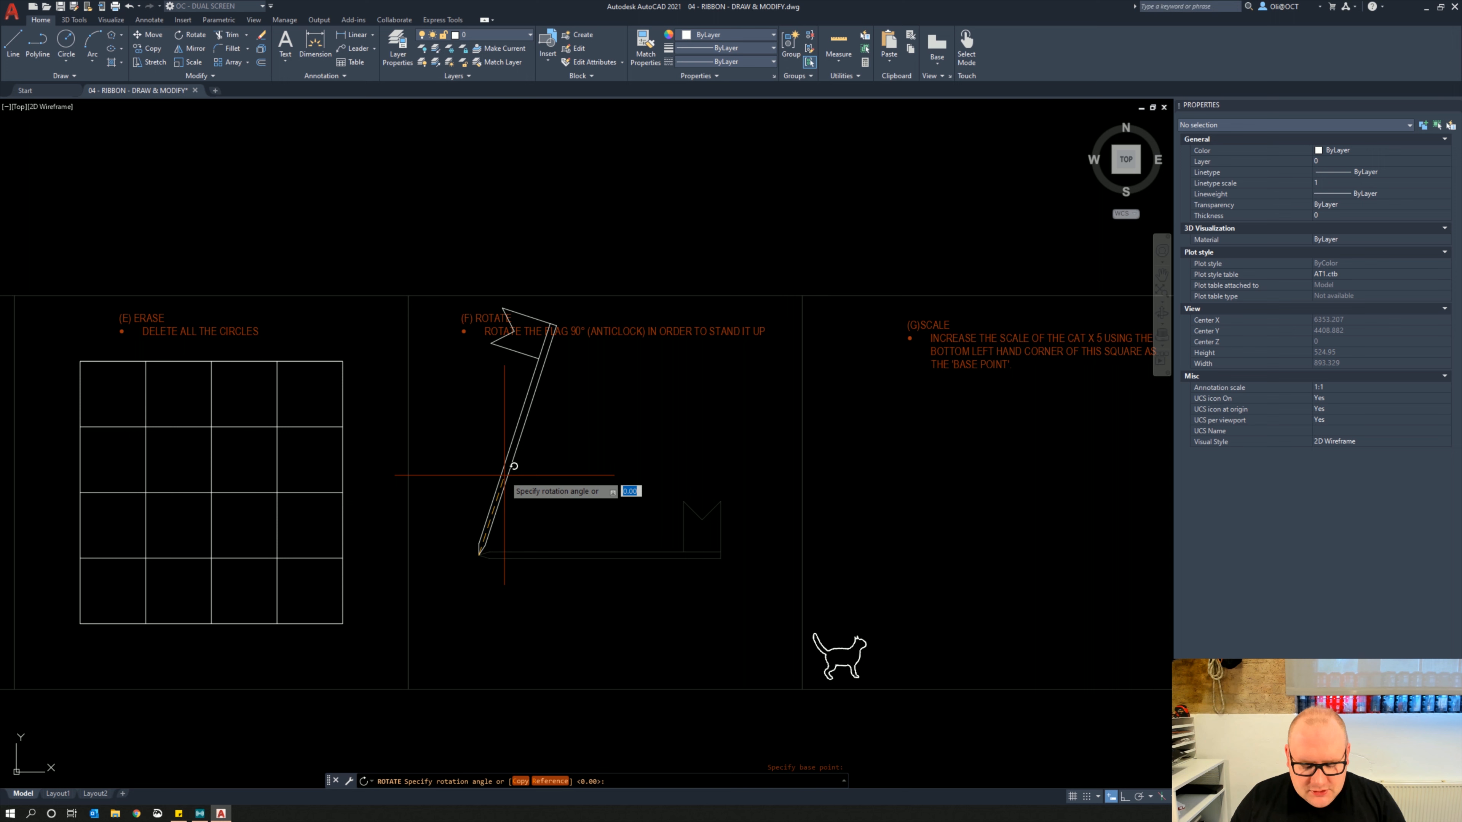
text(90)
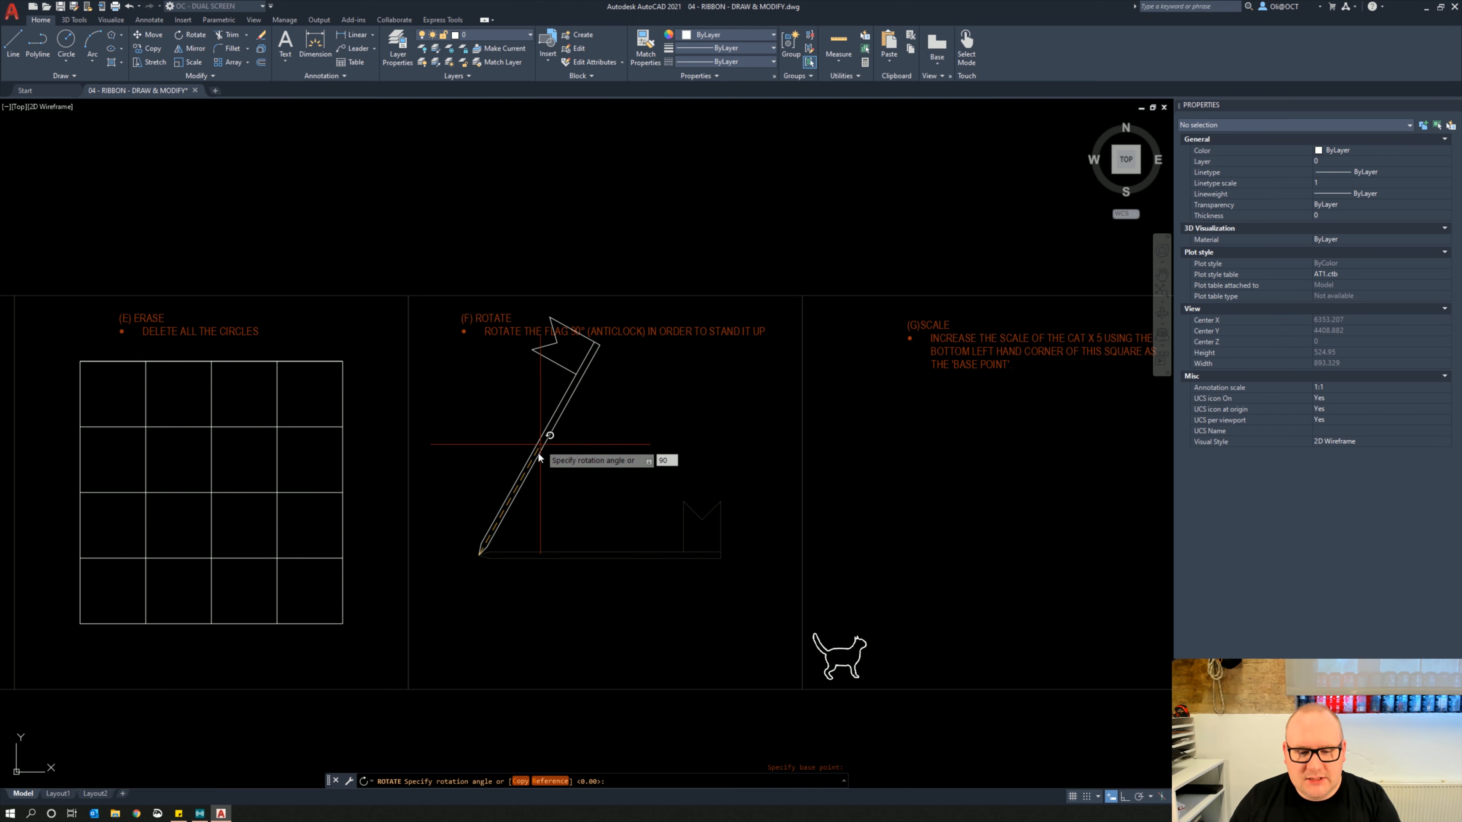
key(Return)
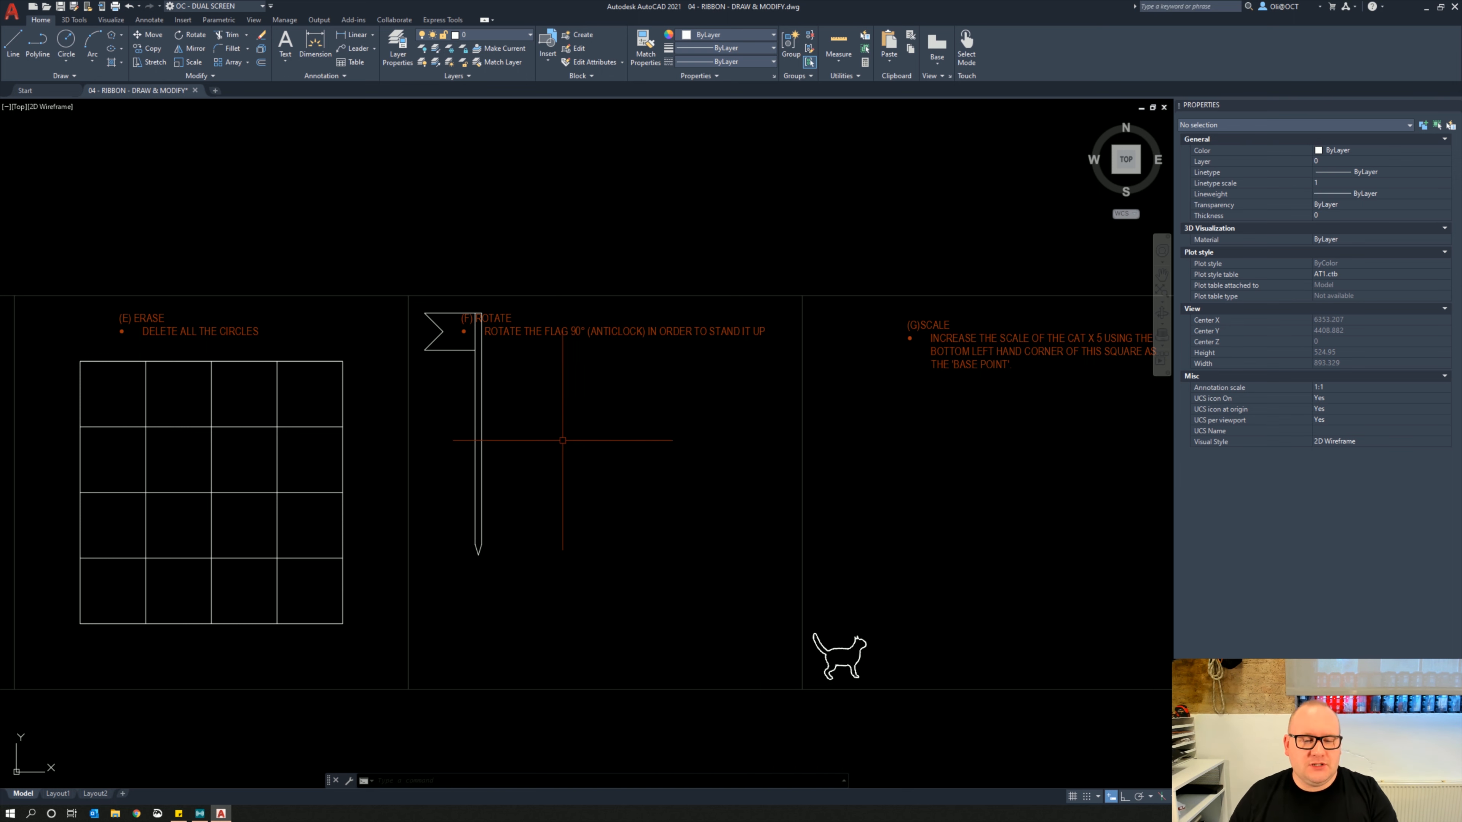
Rotate the upright flag in exercise (F) by 45° about the pole's pointed tip
click(480, 534)
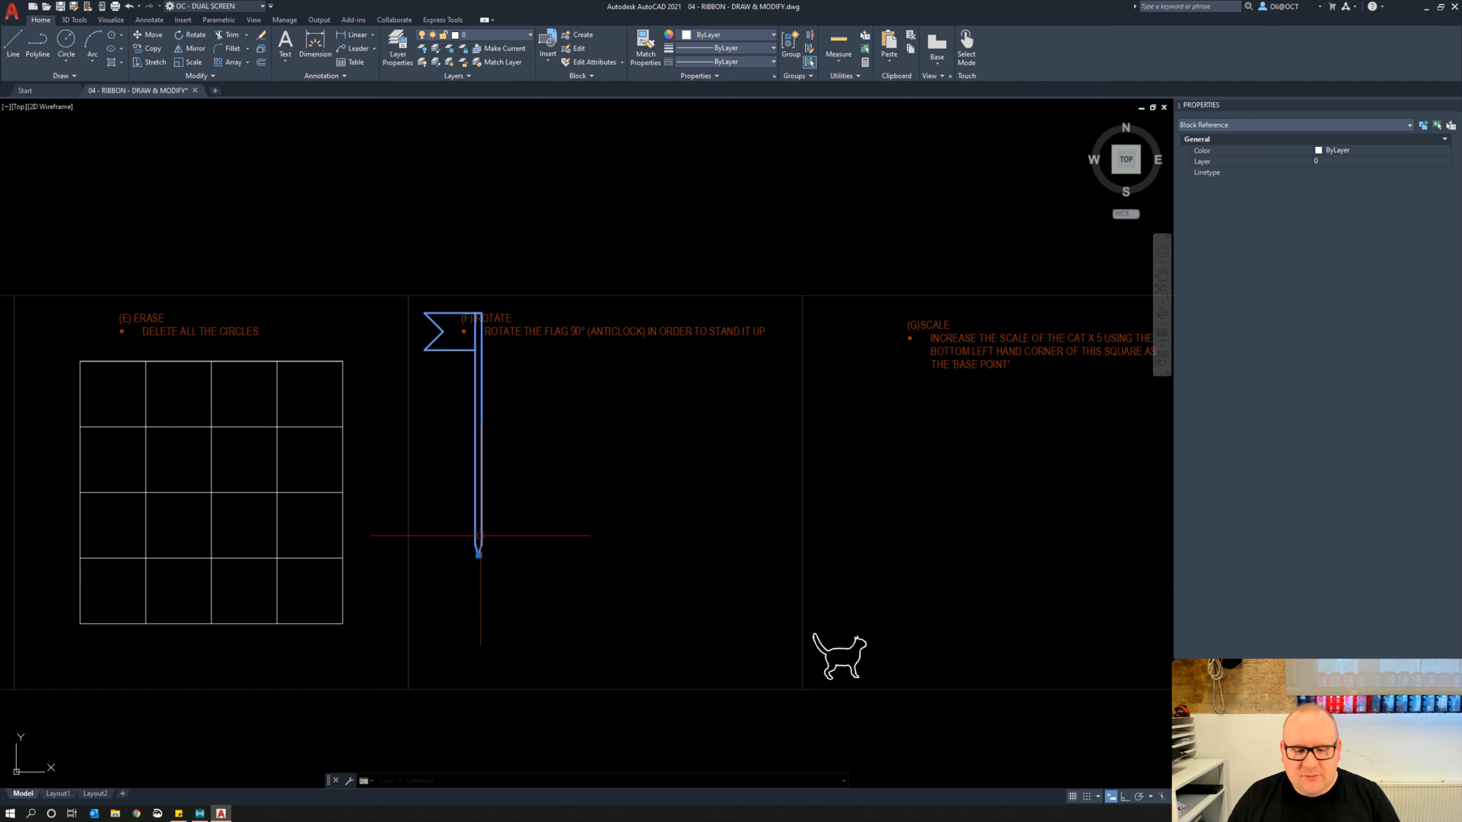
text(ro)
key(Return)
click(479, 555)
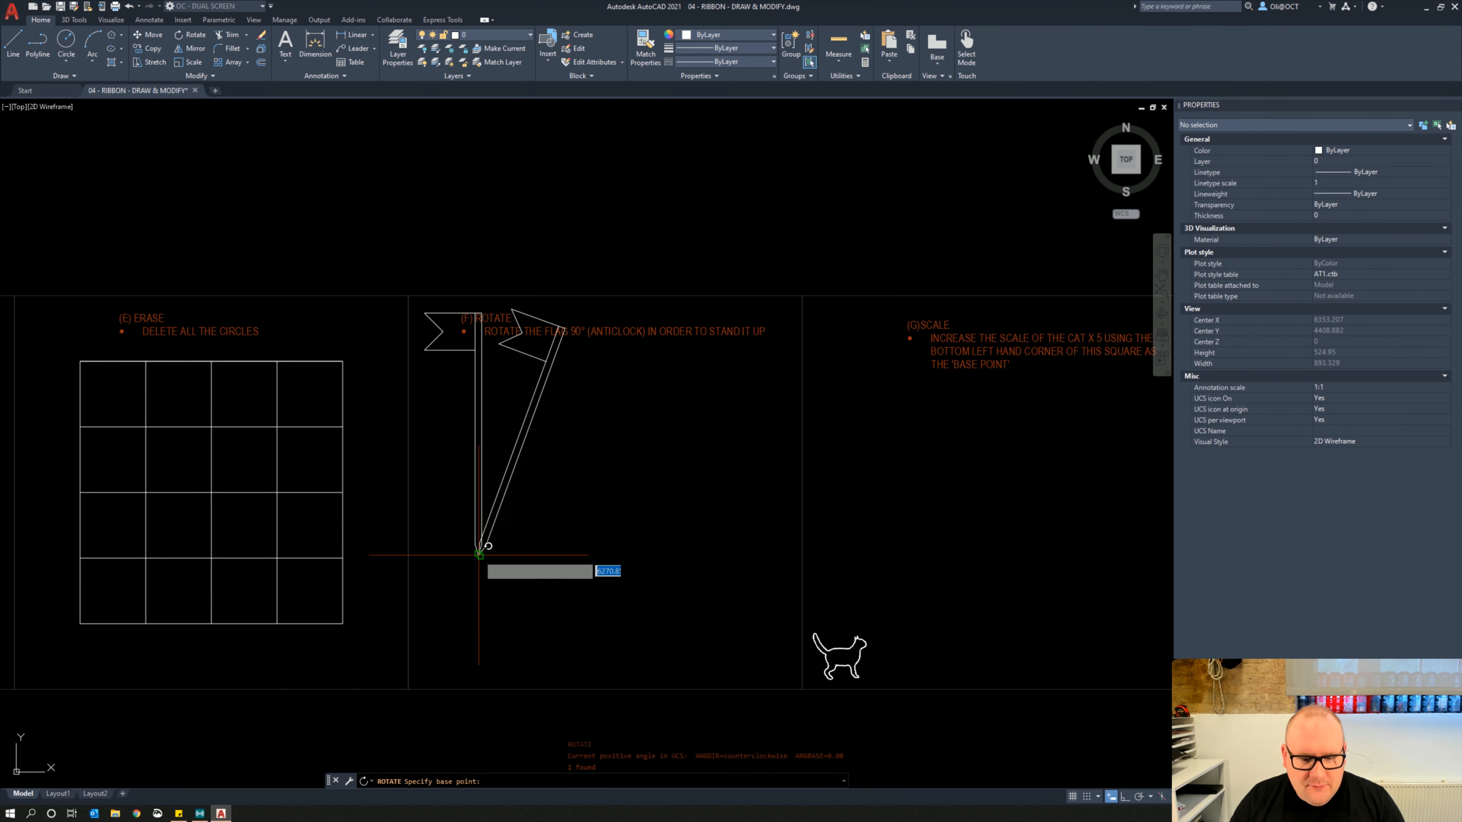
text(45)
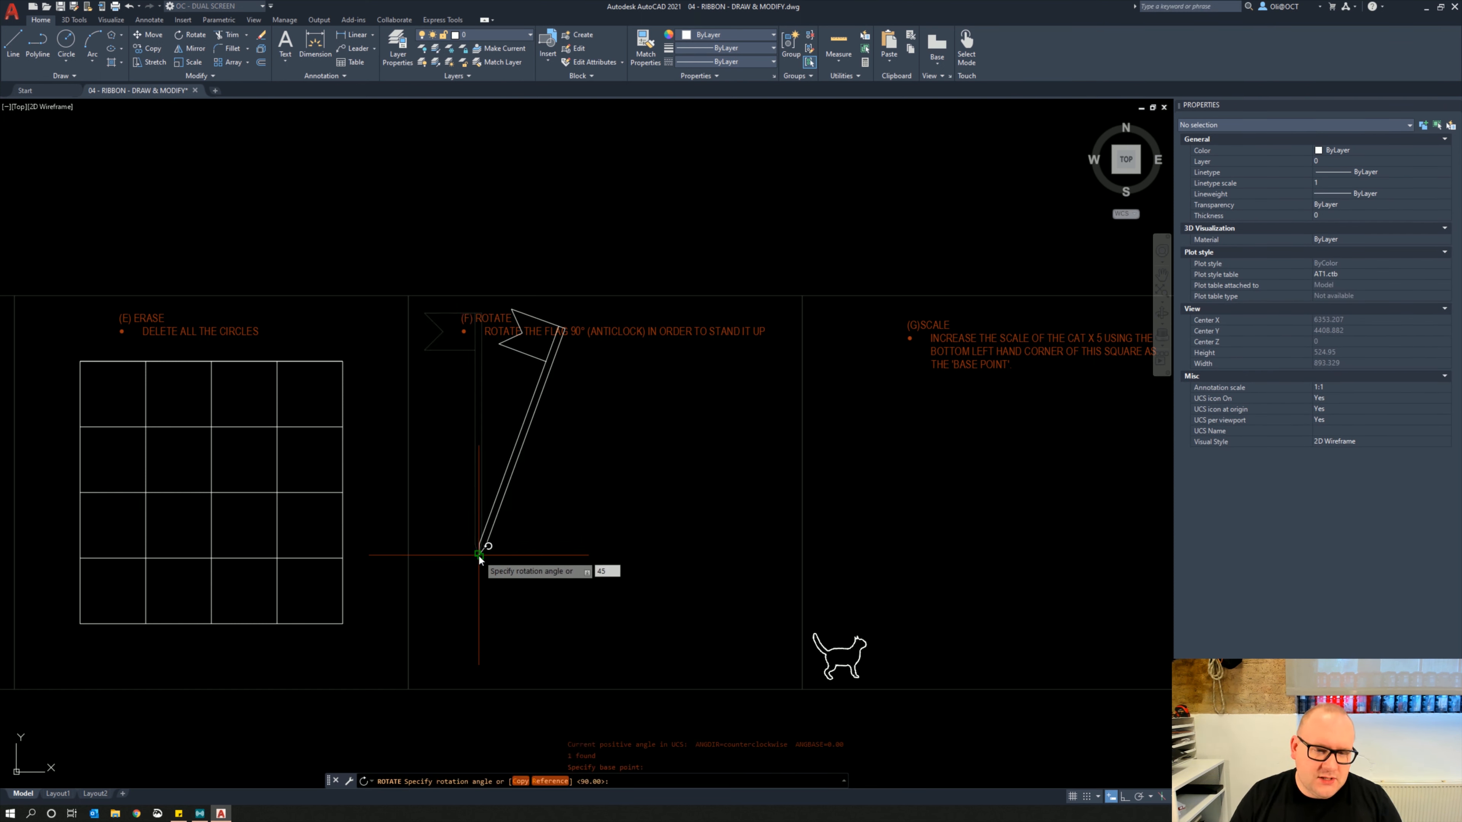
key(Return)
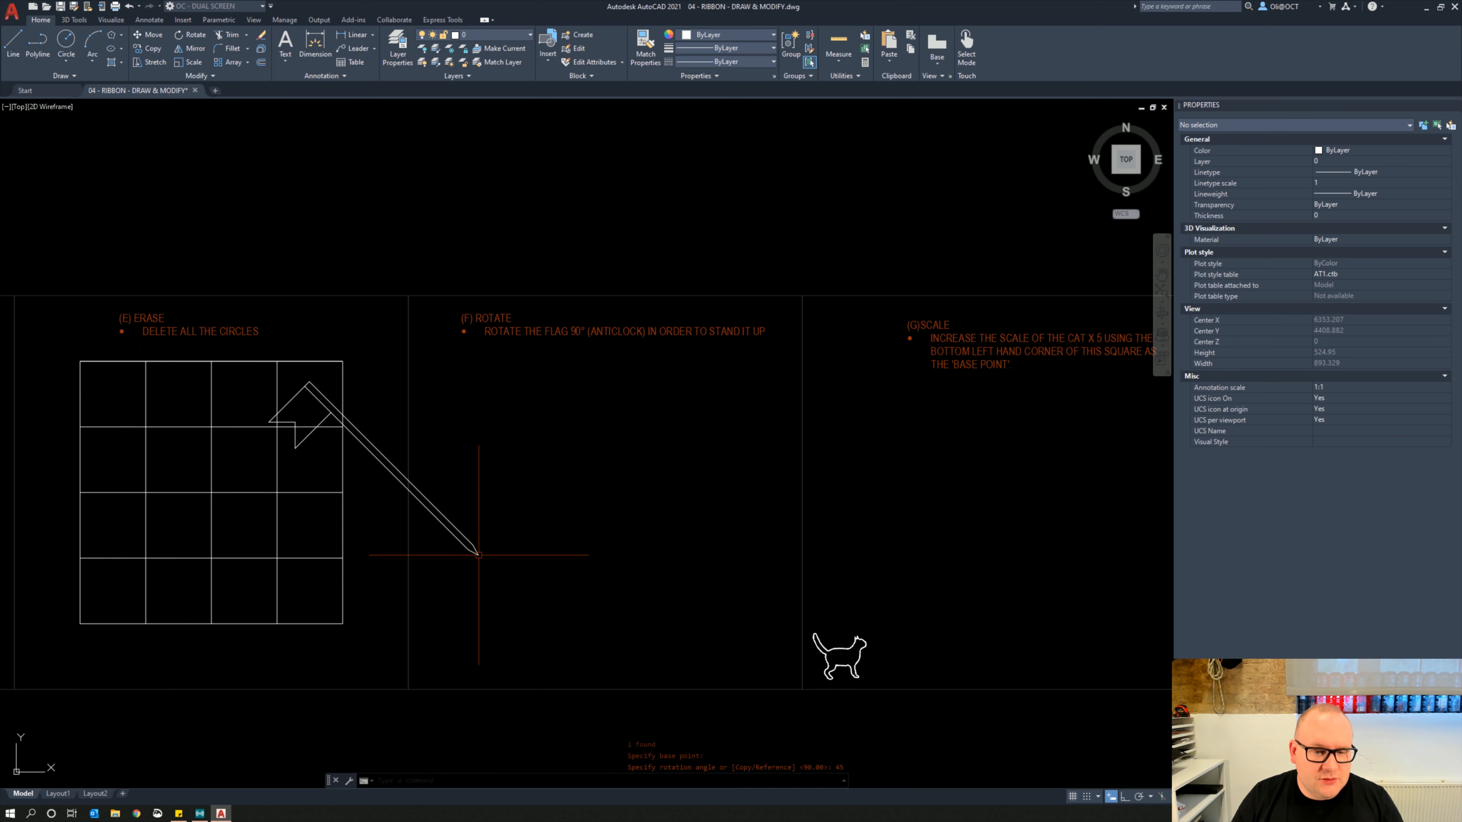
Rotate the tilted flag clockwise about the pole's pointed tip by entering an angle of -90°
click(479, 555)
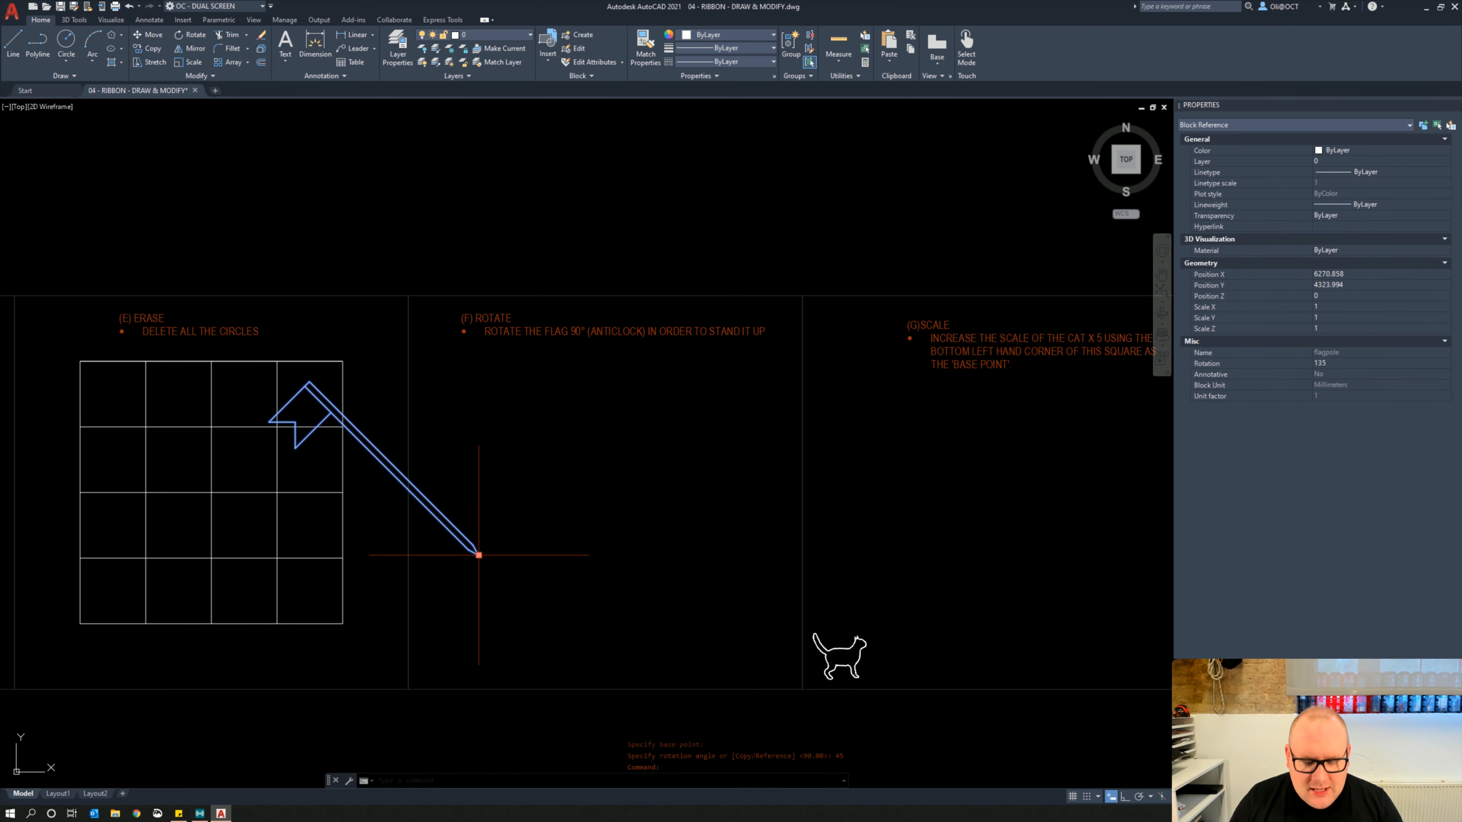
key(Return)
click(479, 554)
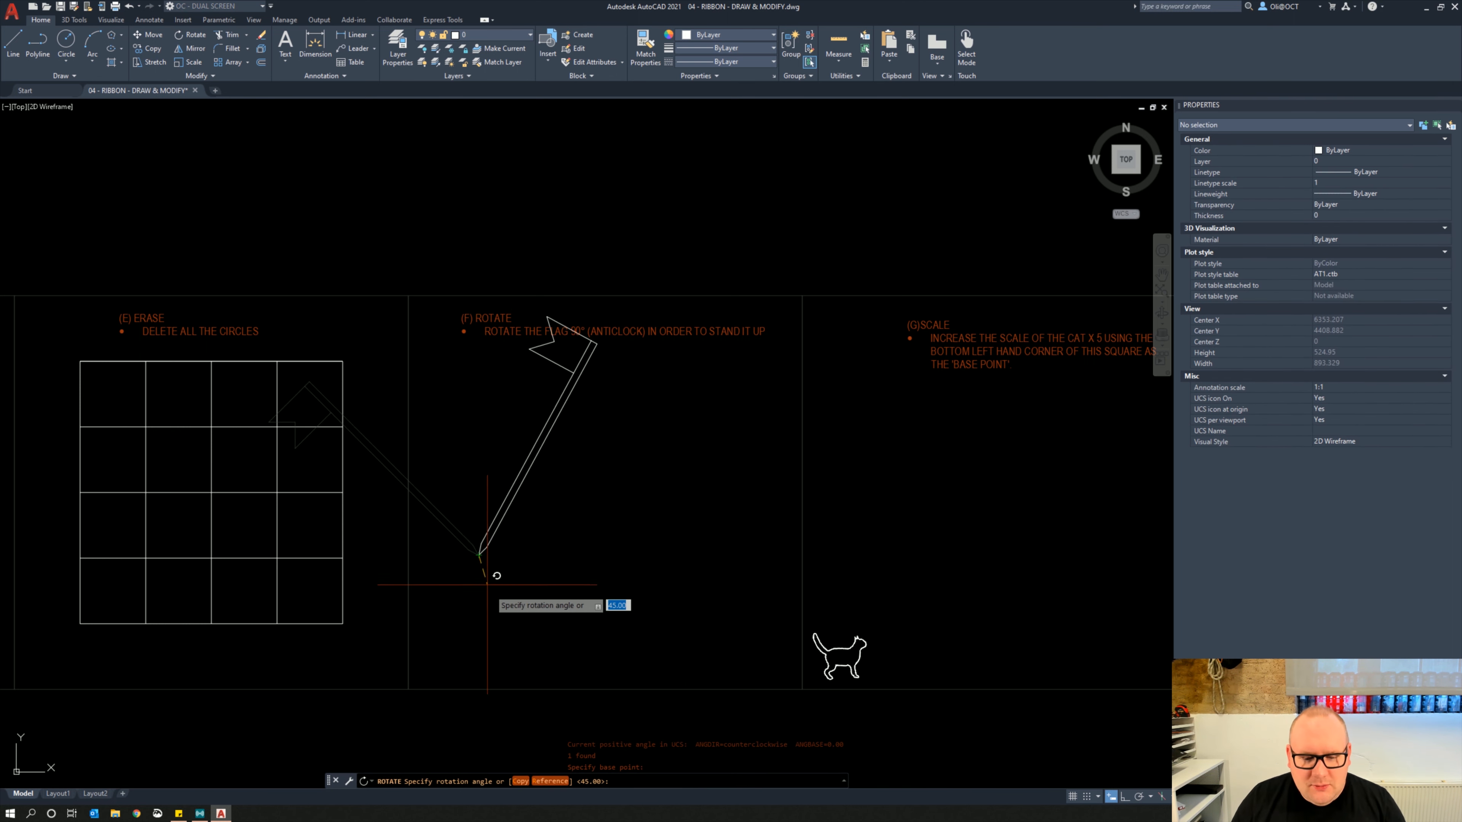
text(-90)
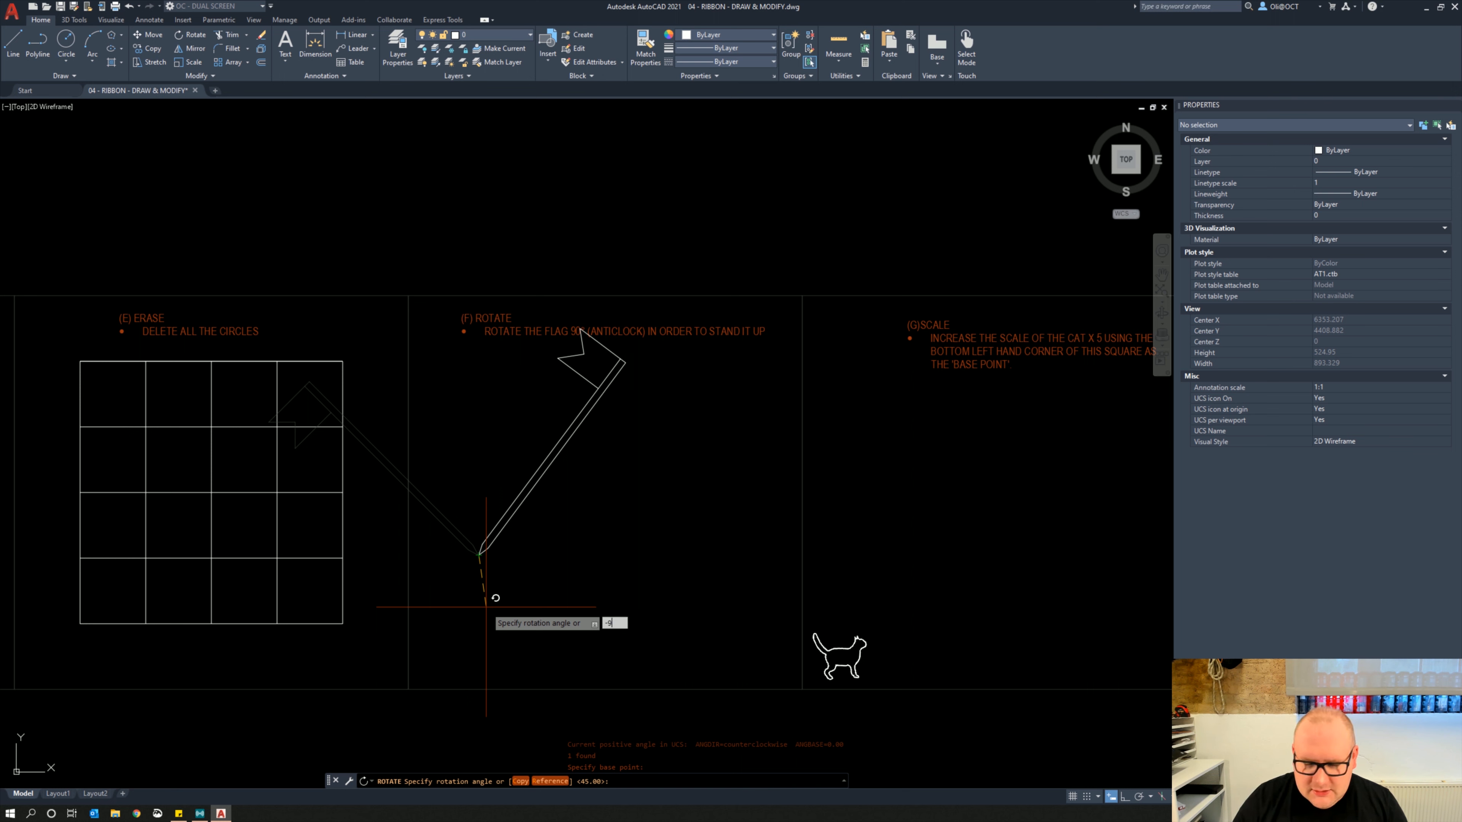
key(Return)
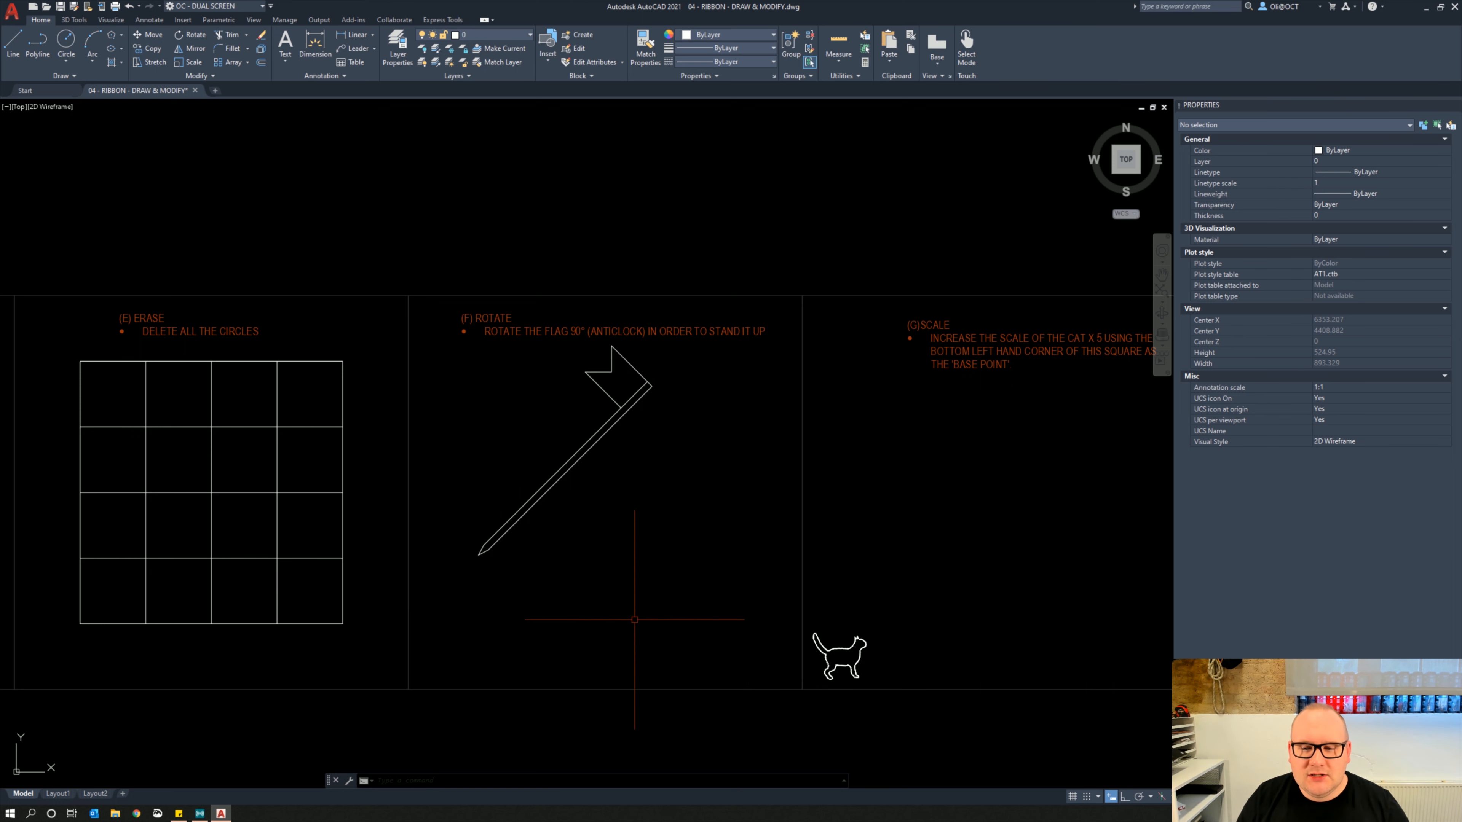
Scale the cat in exercise (G) by a factor of 5, using the bottom-left corner of its surrounding square as base point
mouse_move(627, 602)
middle_down()
mouse_move(622, 582)
mouse_move(555, 558)
mouse_move(179, 555)
middle_up()
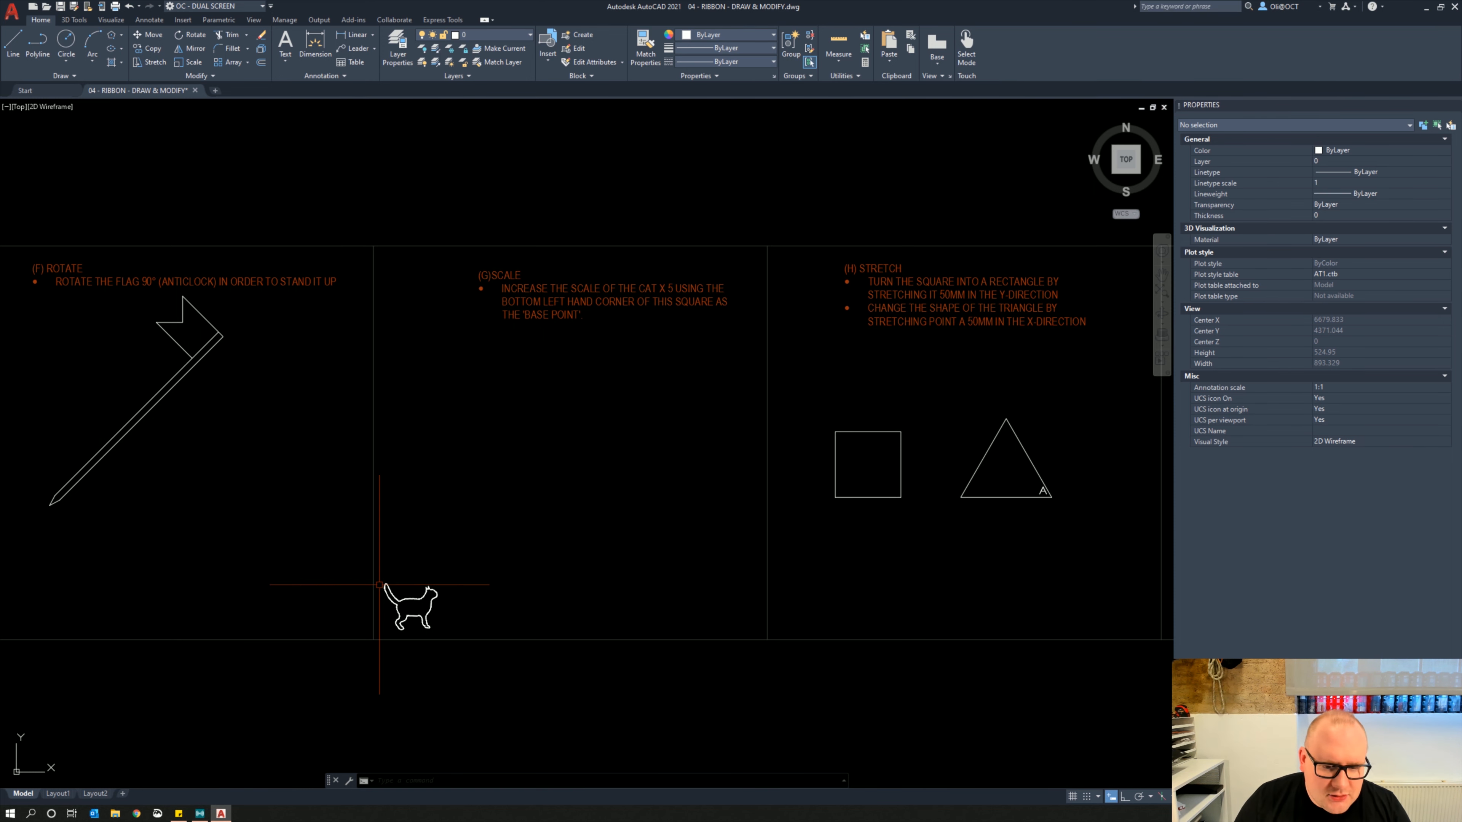
scroll(343, 573, up, 2)
scroll(375, 590, down, 2)
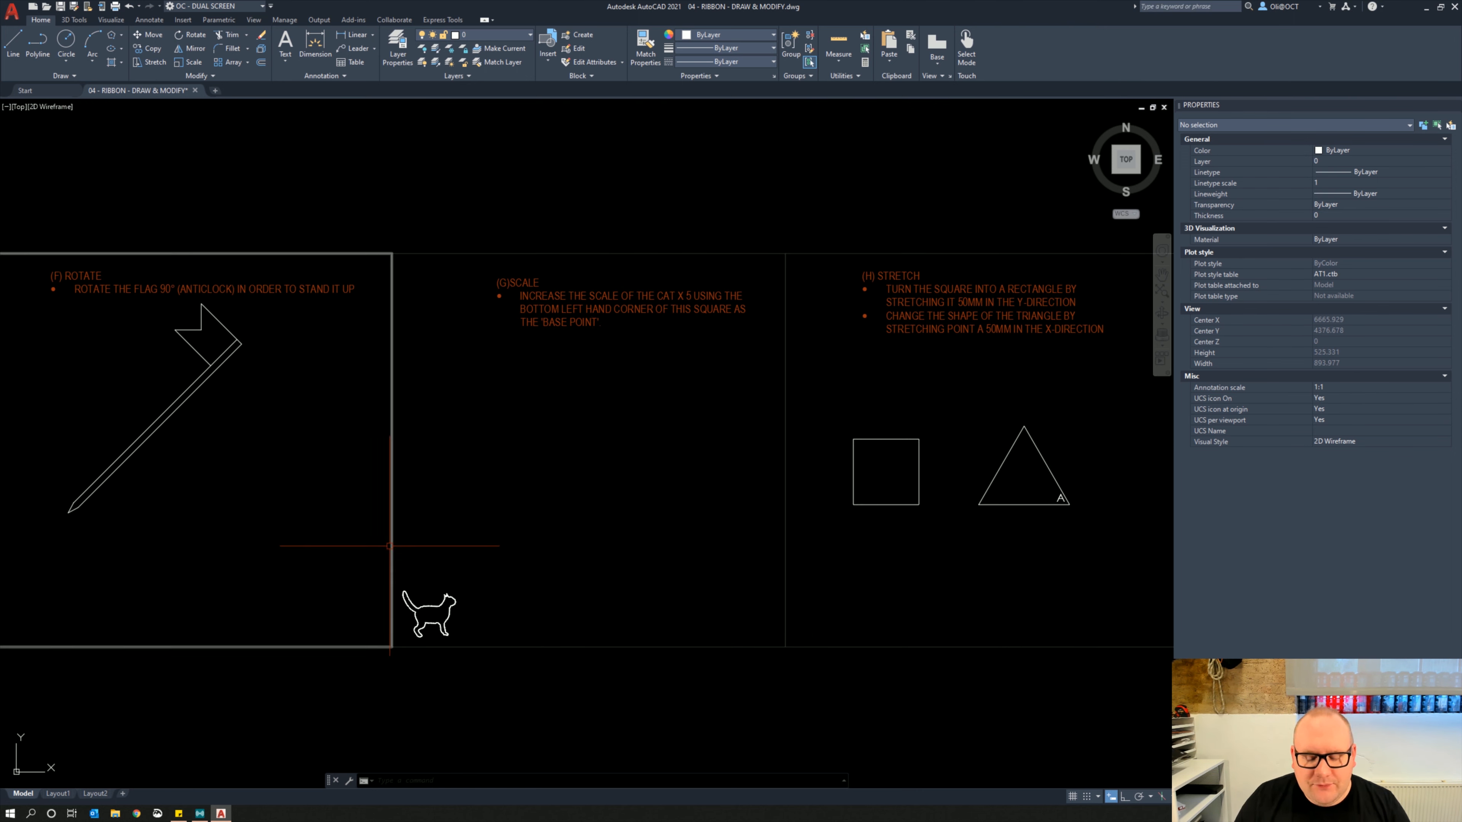
click(338, 523)
click(506, 685)
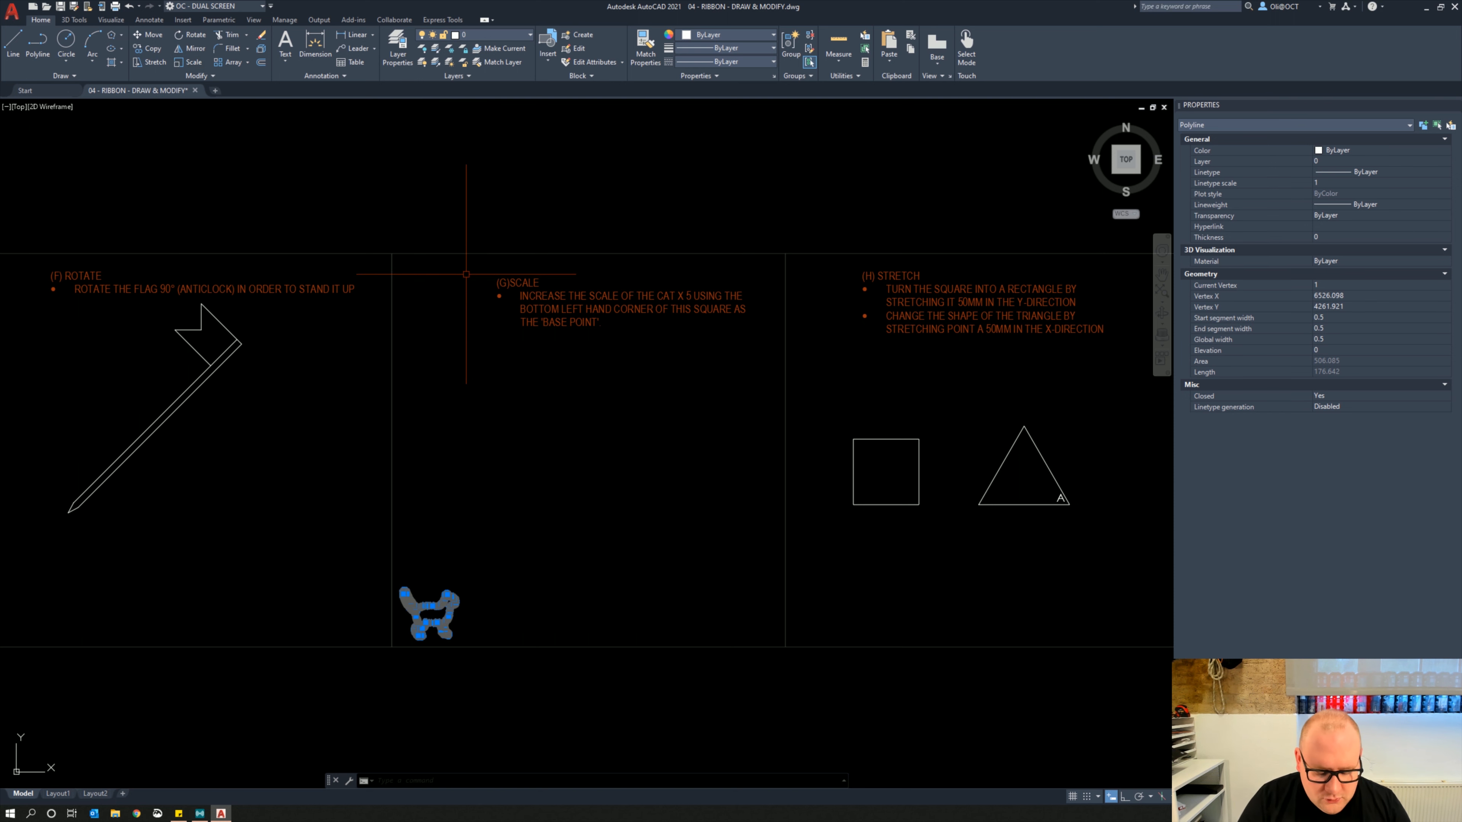
right_click(544, 465)
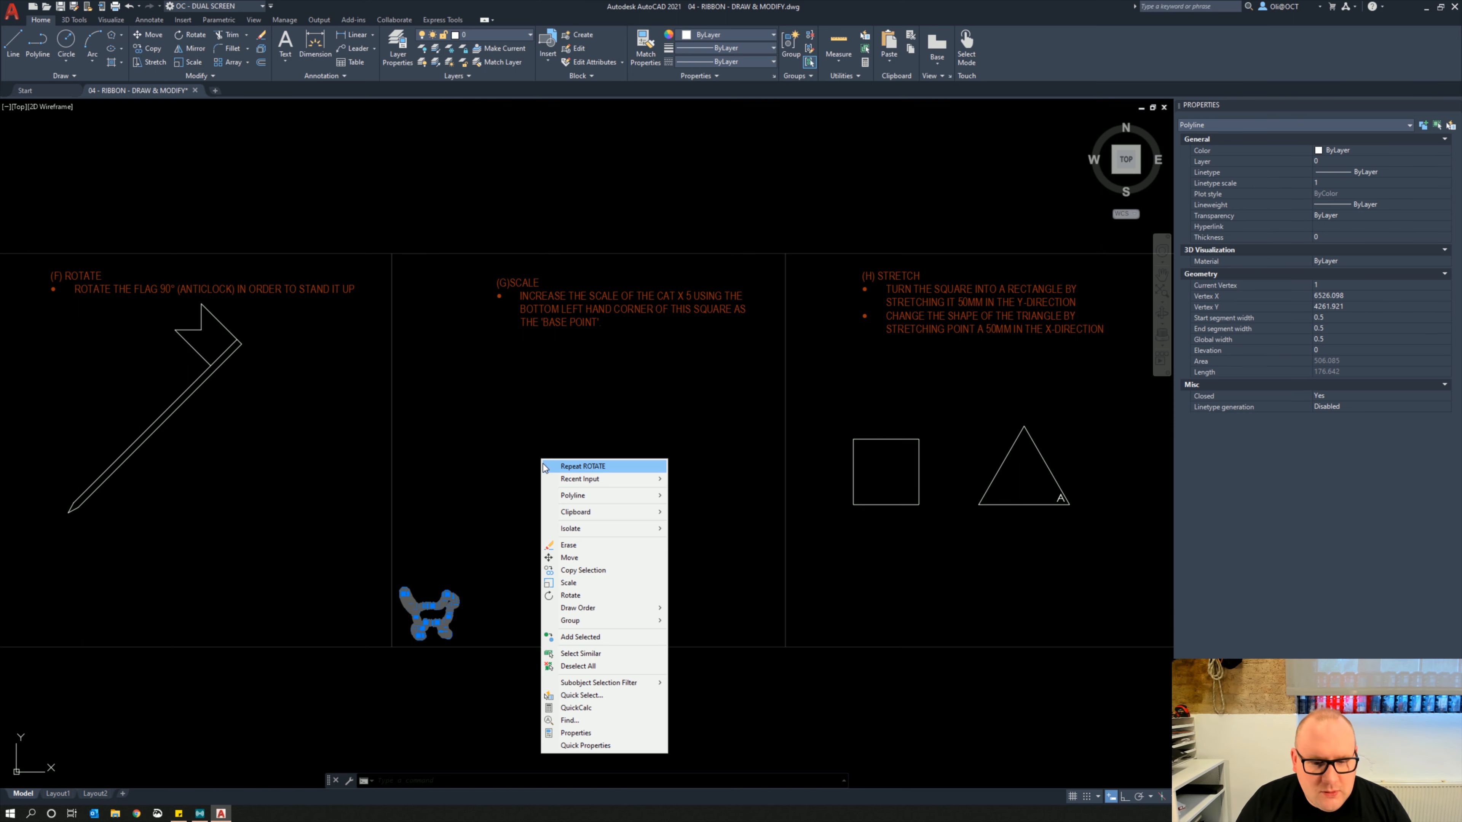
click(570, 583)
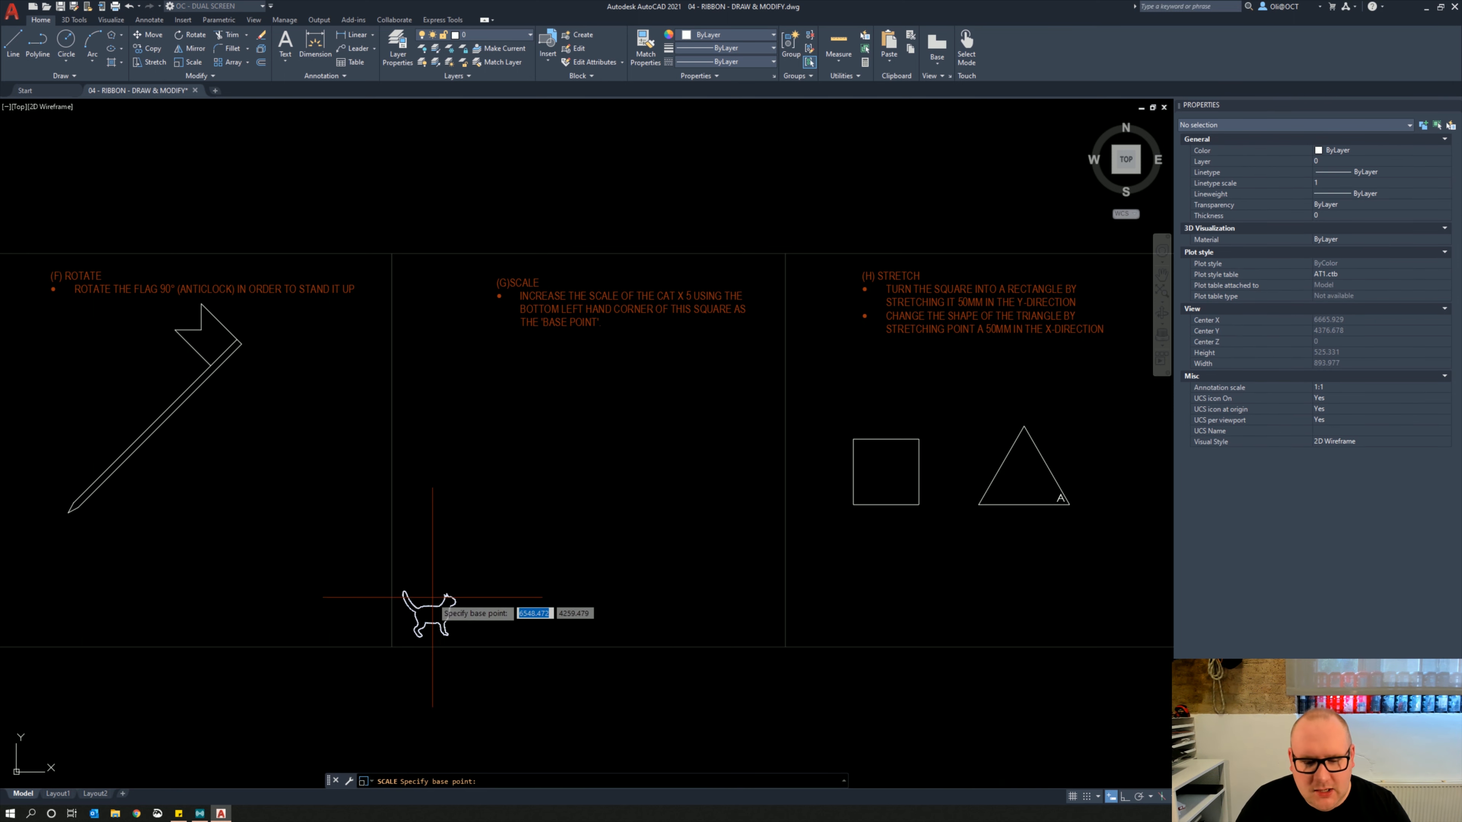
click(392, 646)
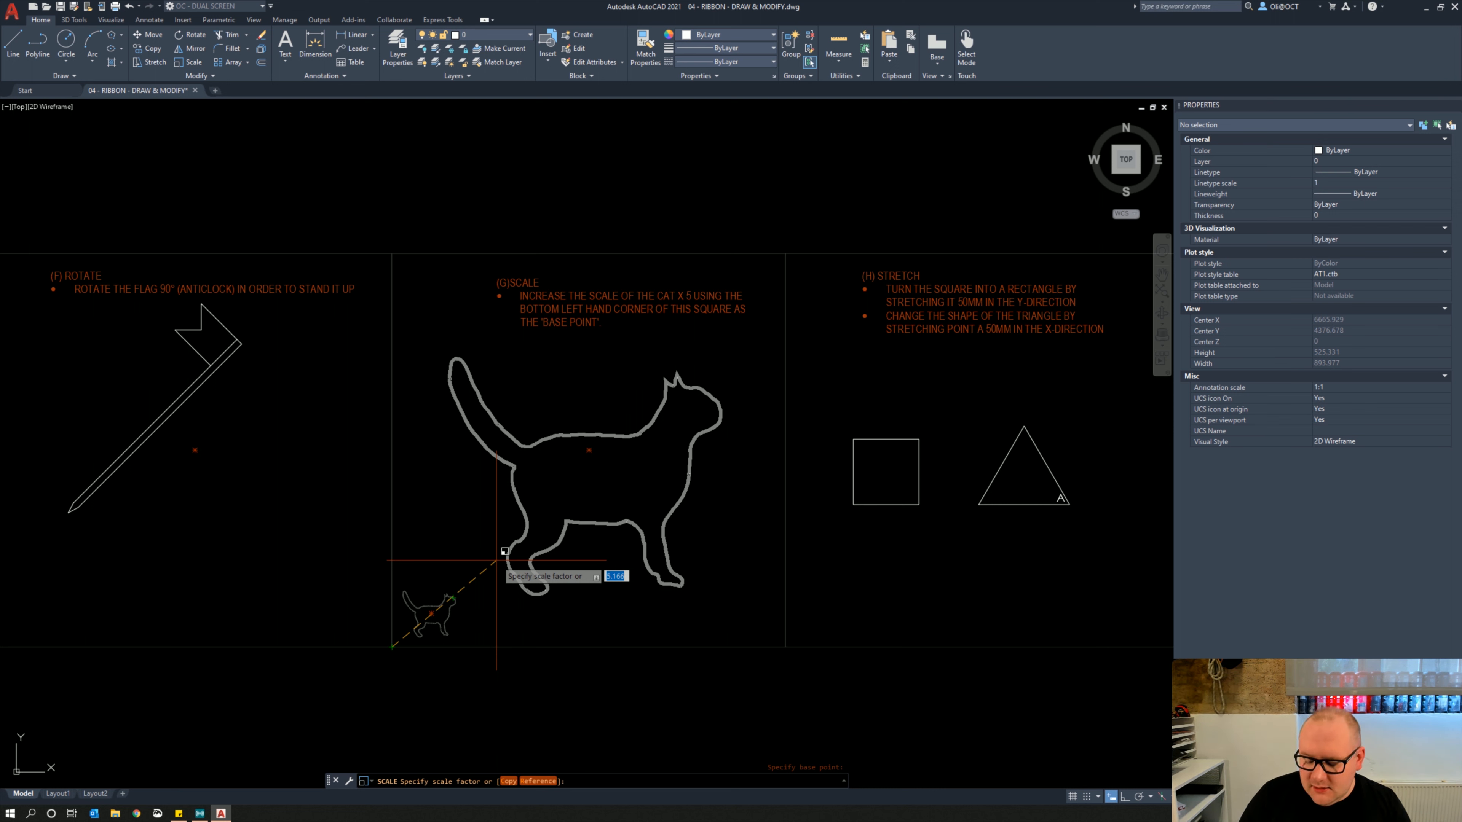
text(5)
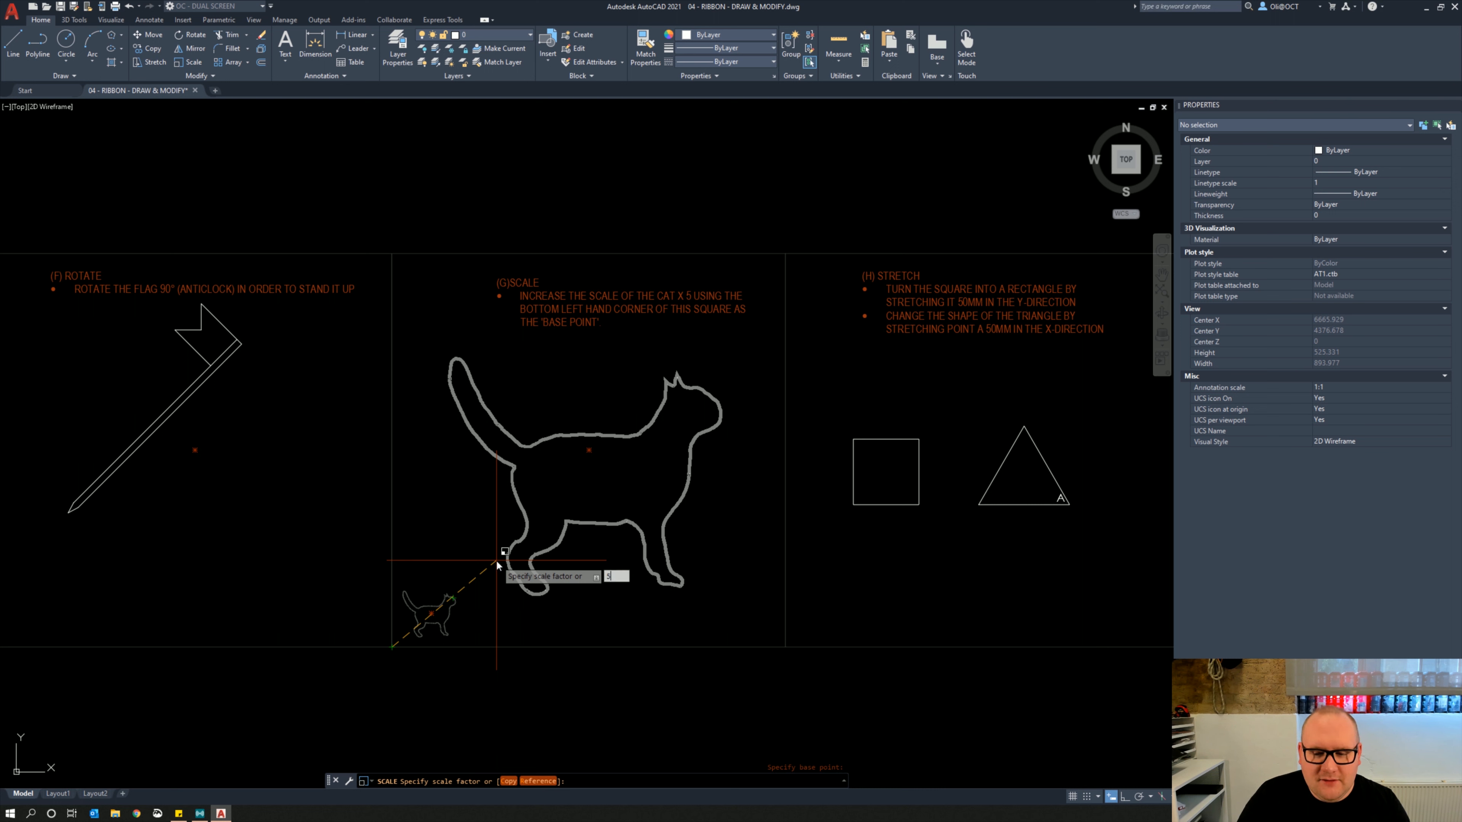
key(Return)
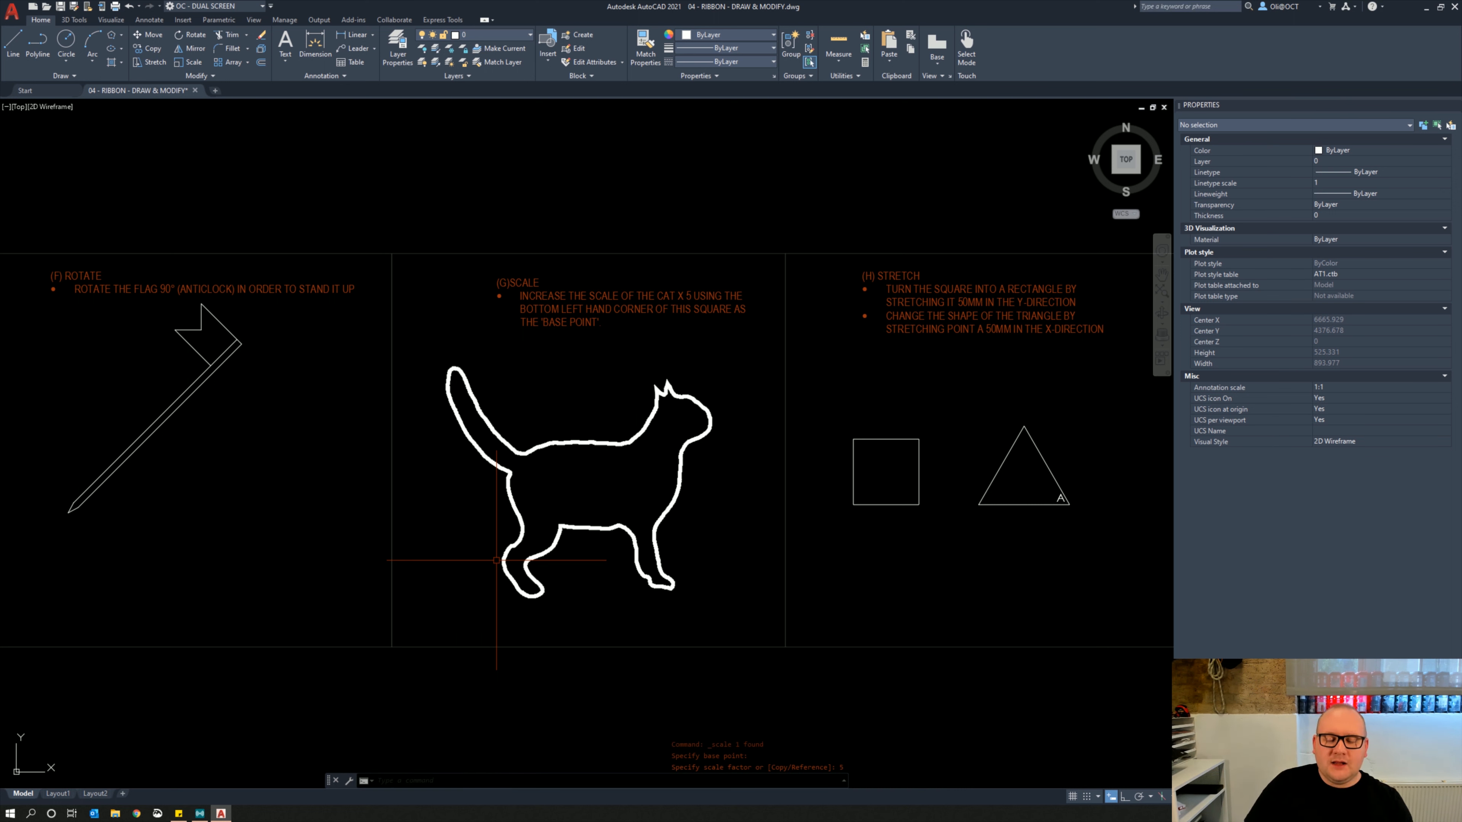
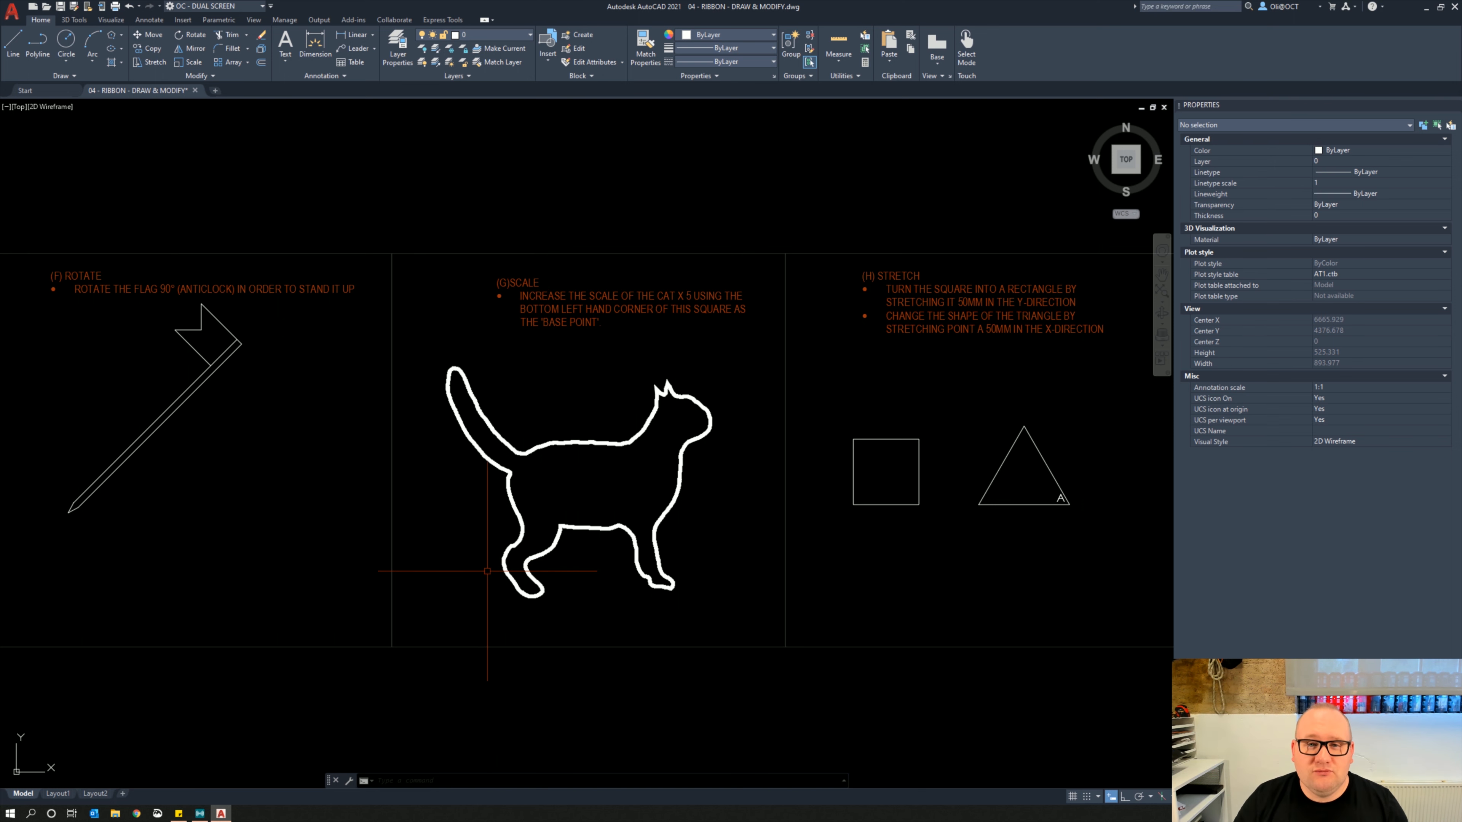
Try to stretch the right half of the square in exercise (H) sideways, turning Ortho on
middle_drag(784, 653, 482, 651)
scroll(652, 602, up, 2)
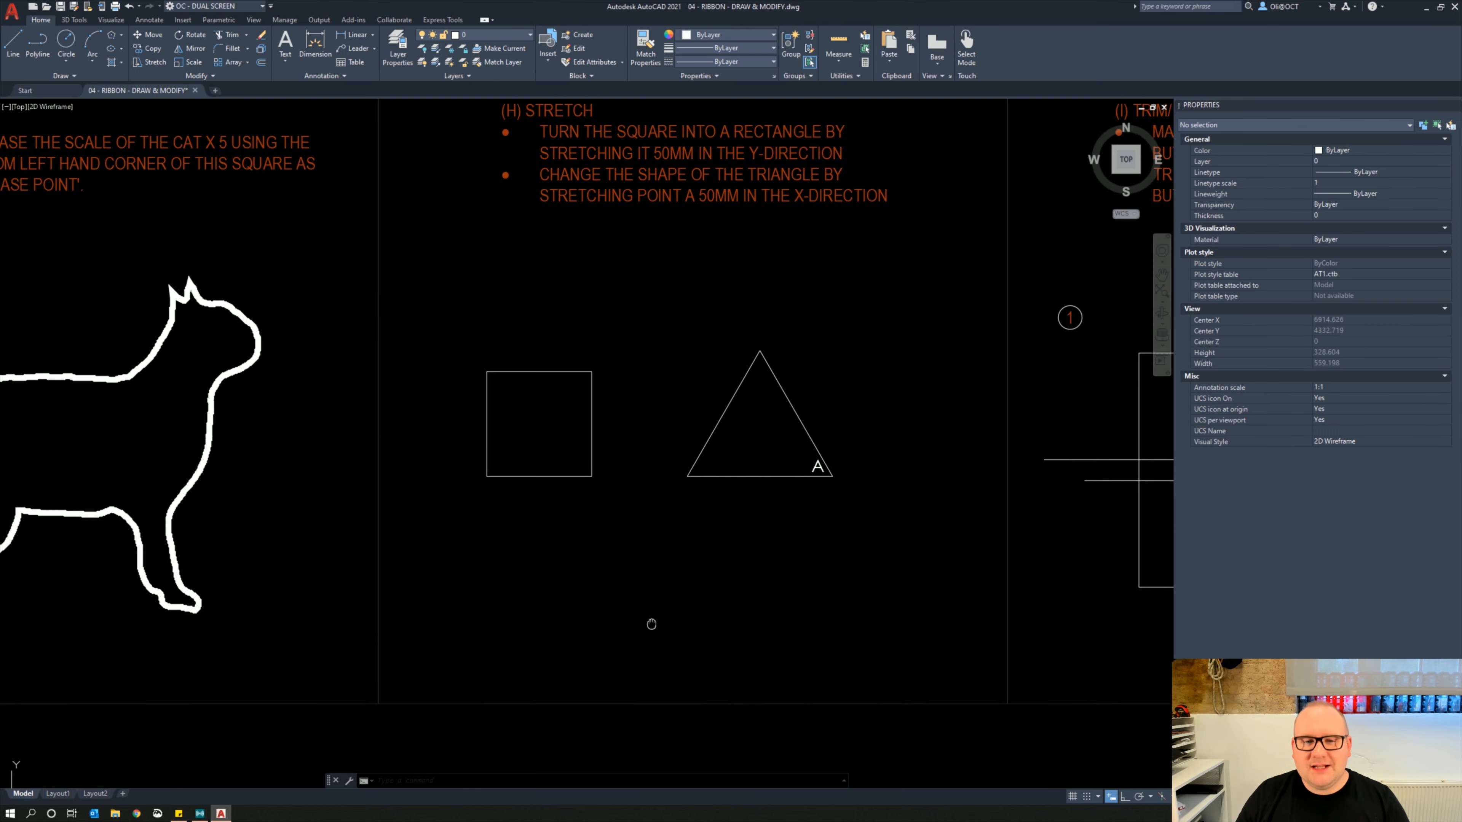
scroll(639, 633, down, 2)
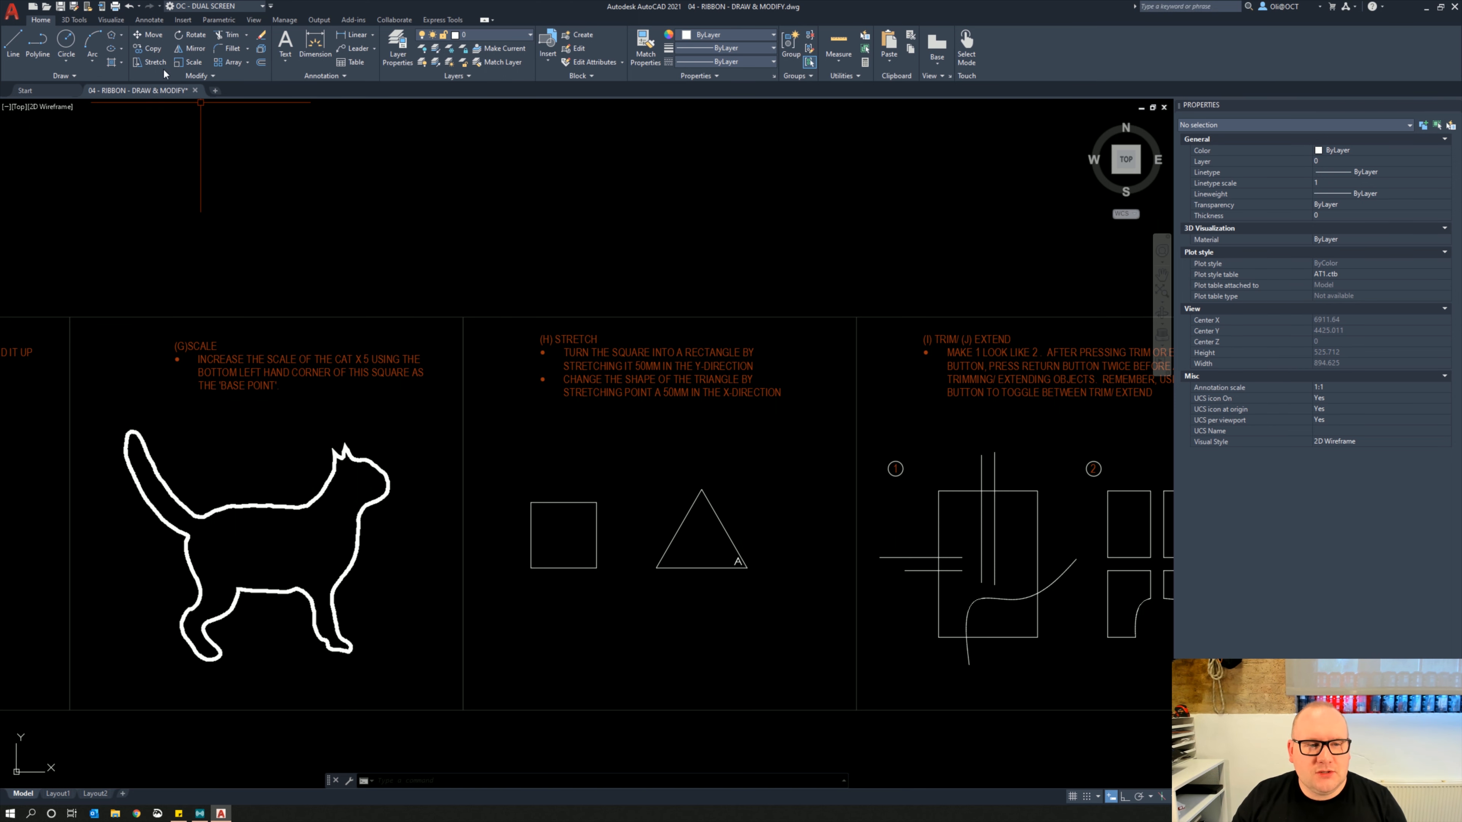
click(151, 62)
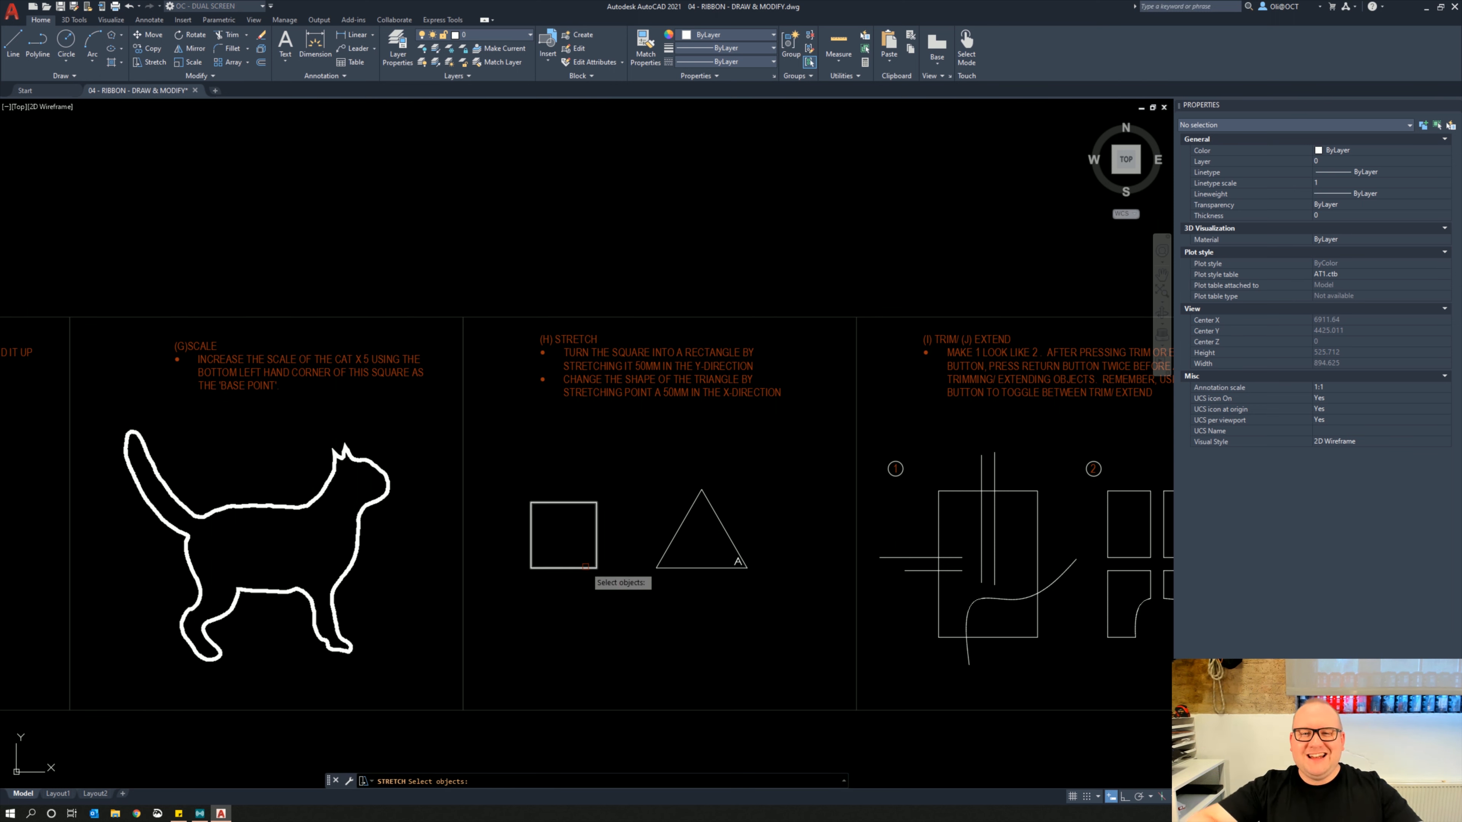
click(625, 618)
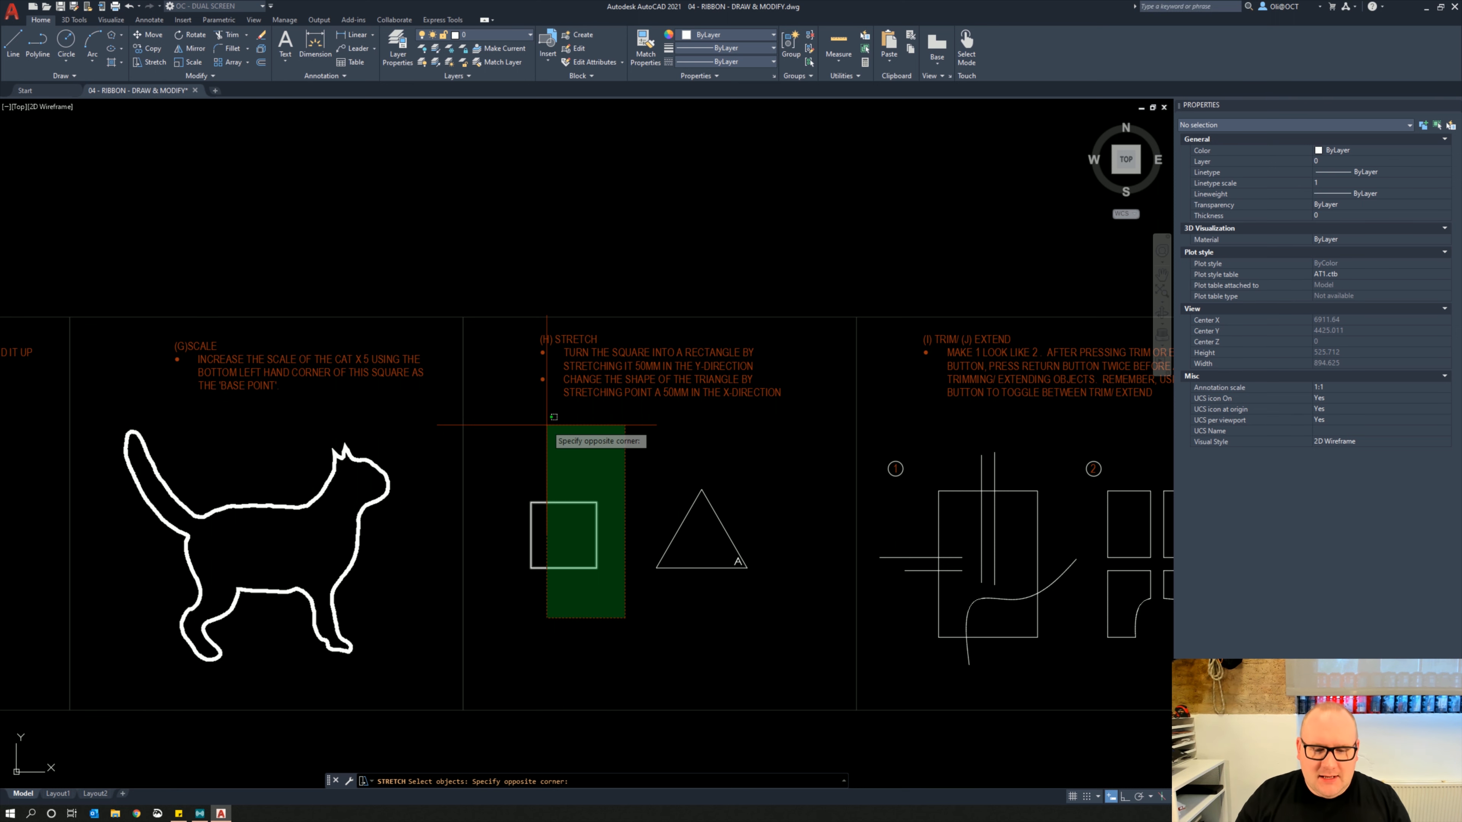
scroll(538, 596, up, 4)
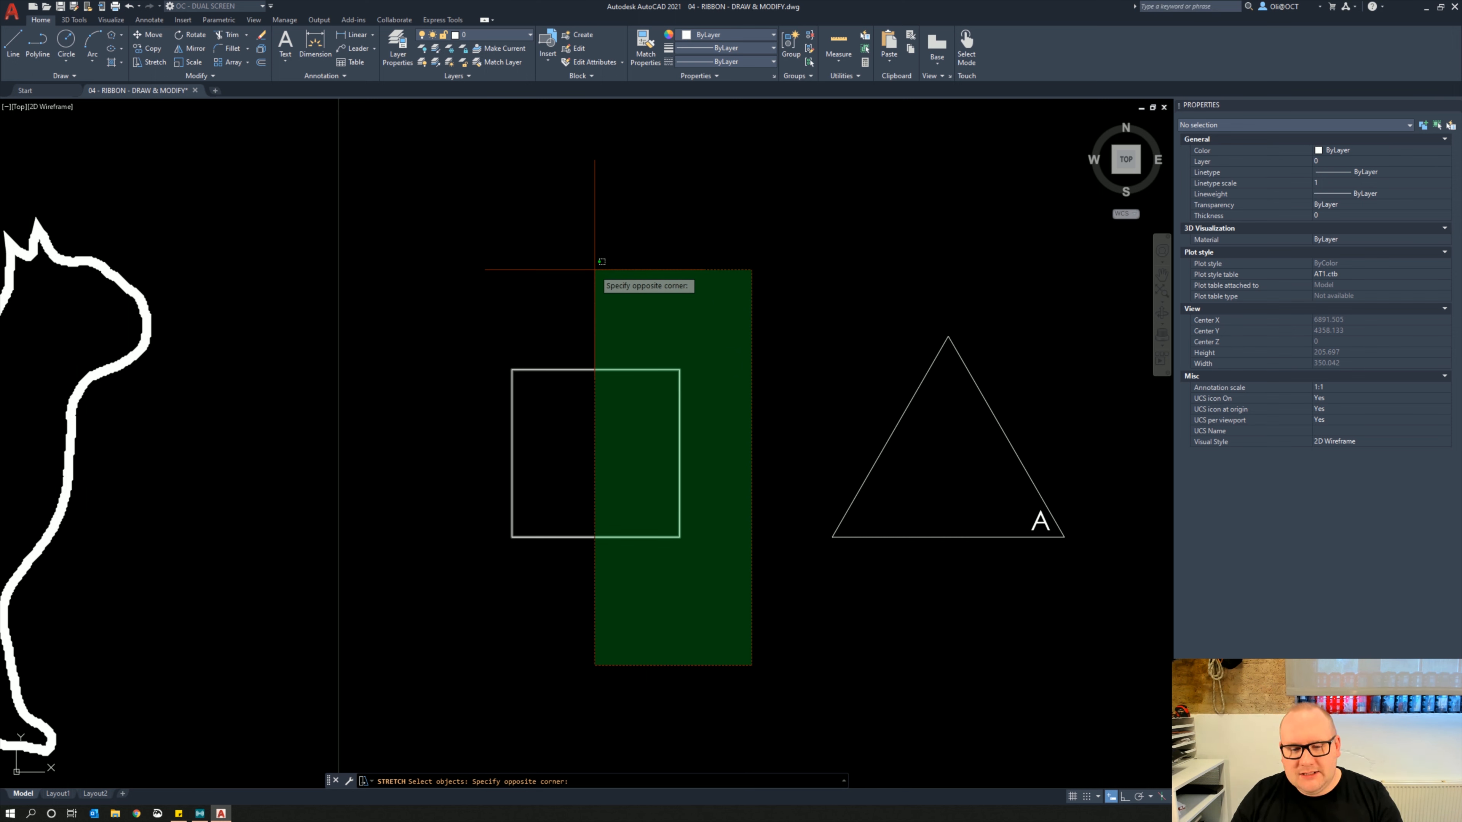
click(595, 269)
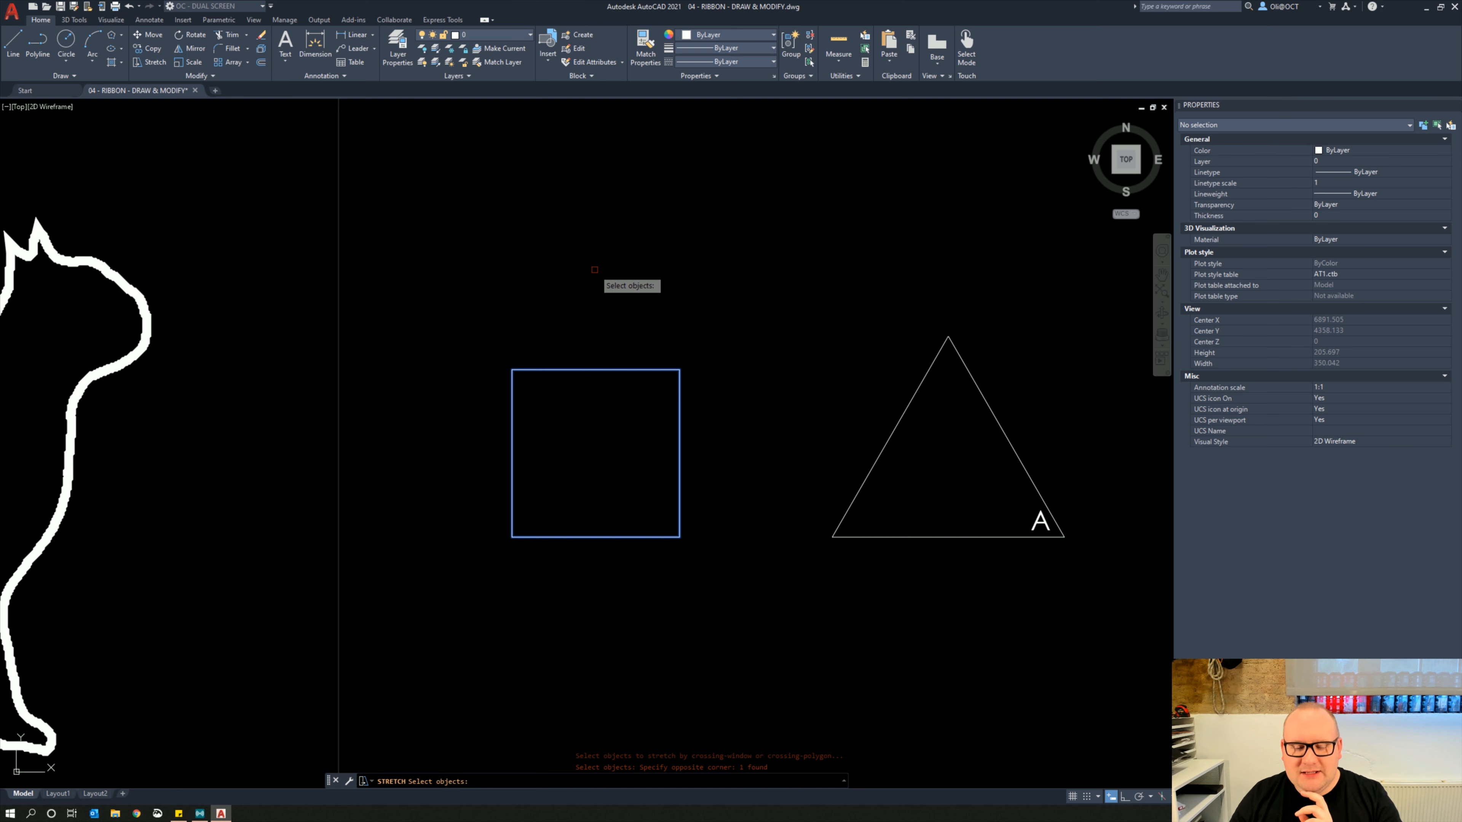
key(Return)
scroll(595, 268, down, 3)
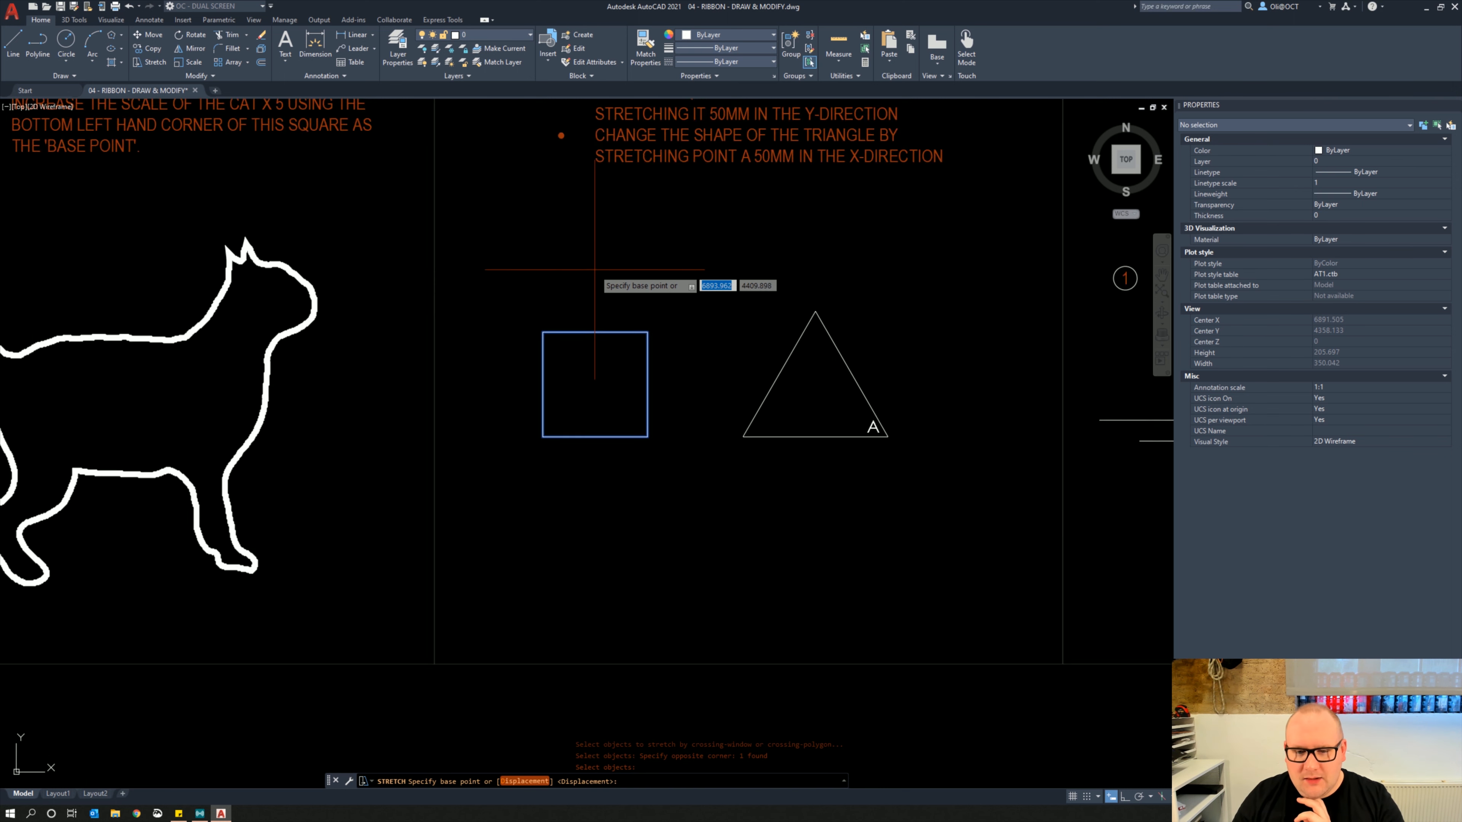
click(618, 286)
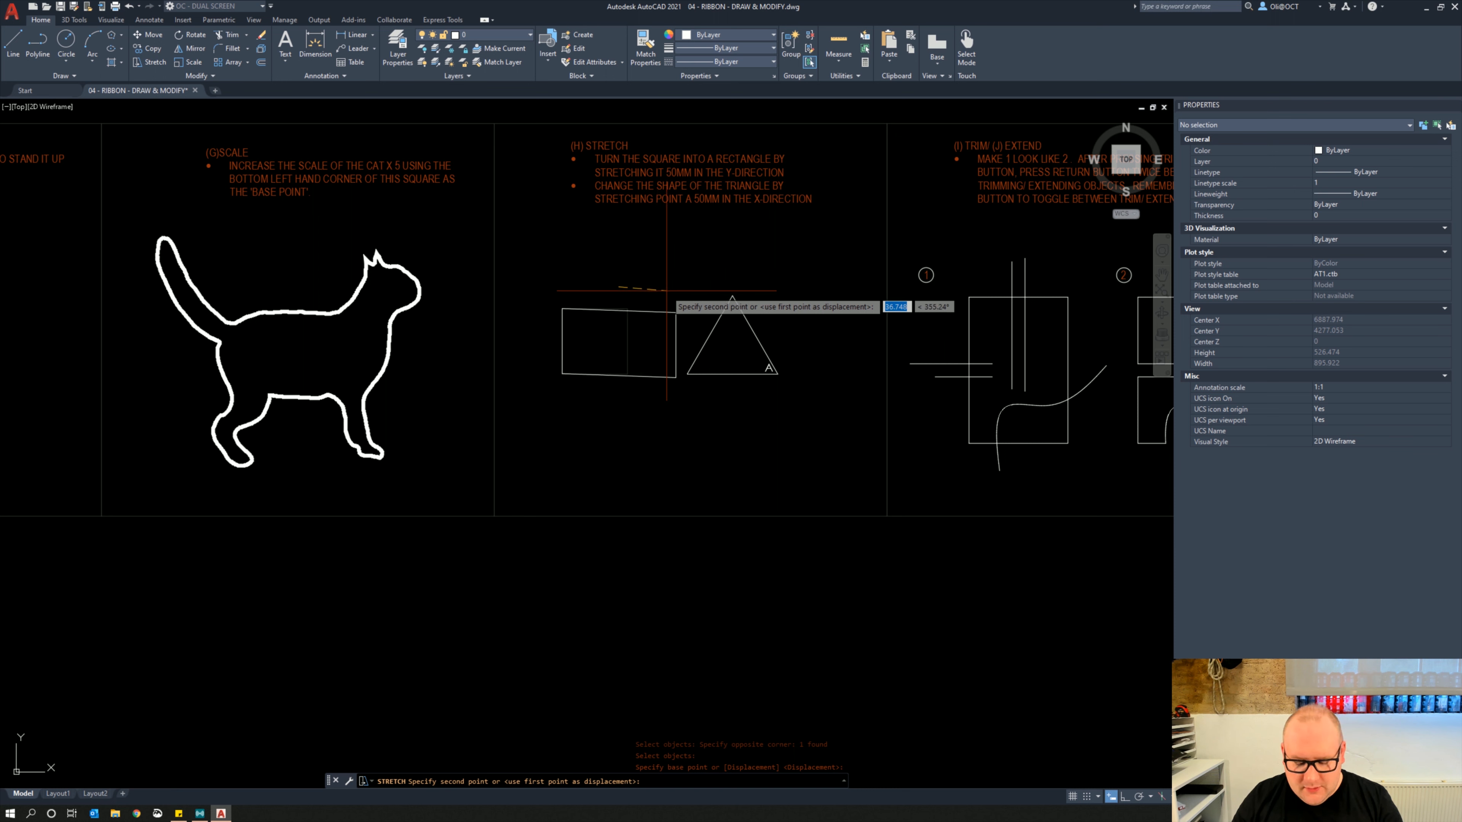
key(F8)
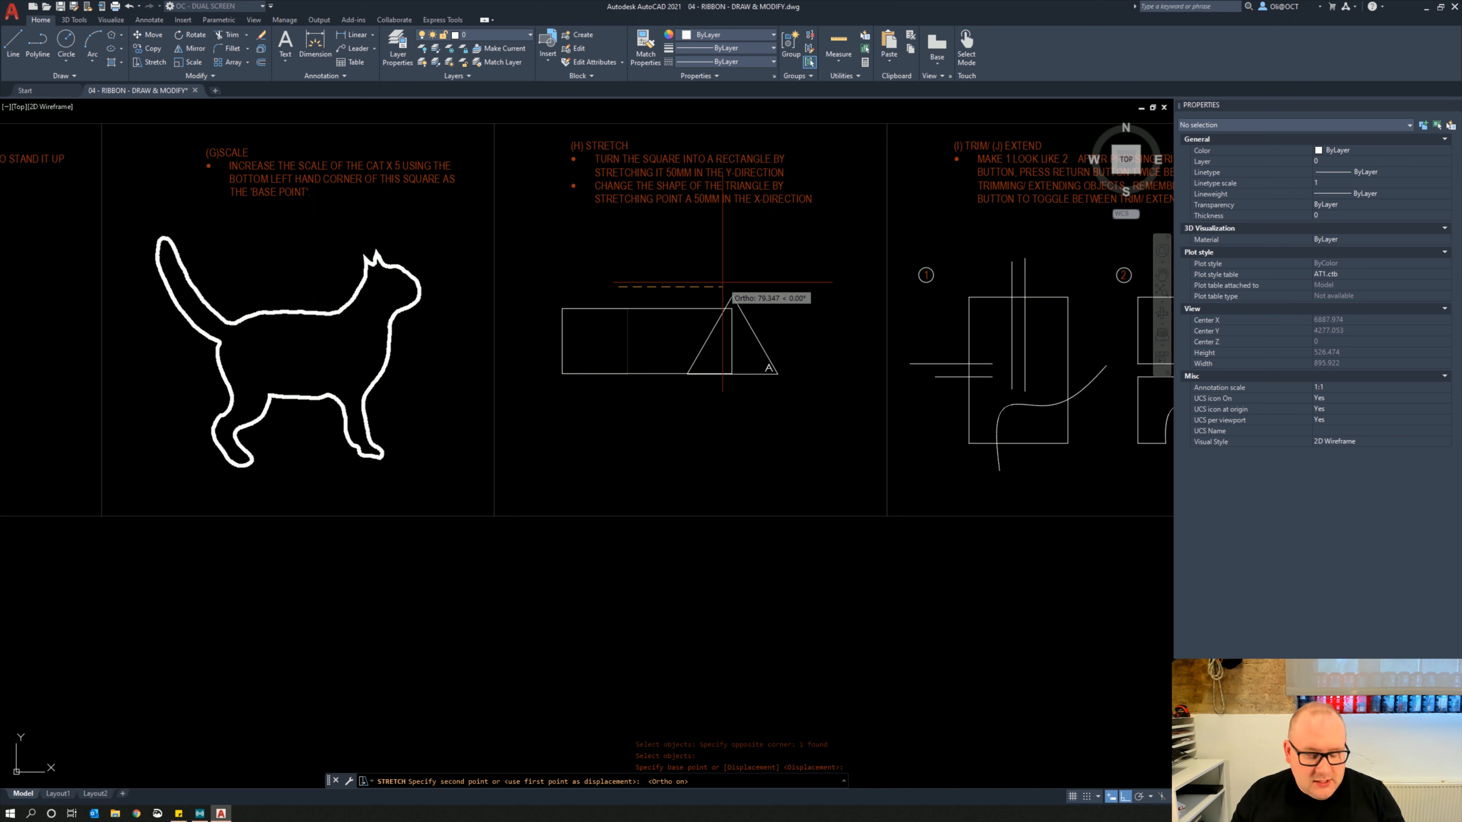
key(Escape)
key(Escape)
key(Escape)
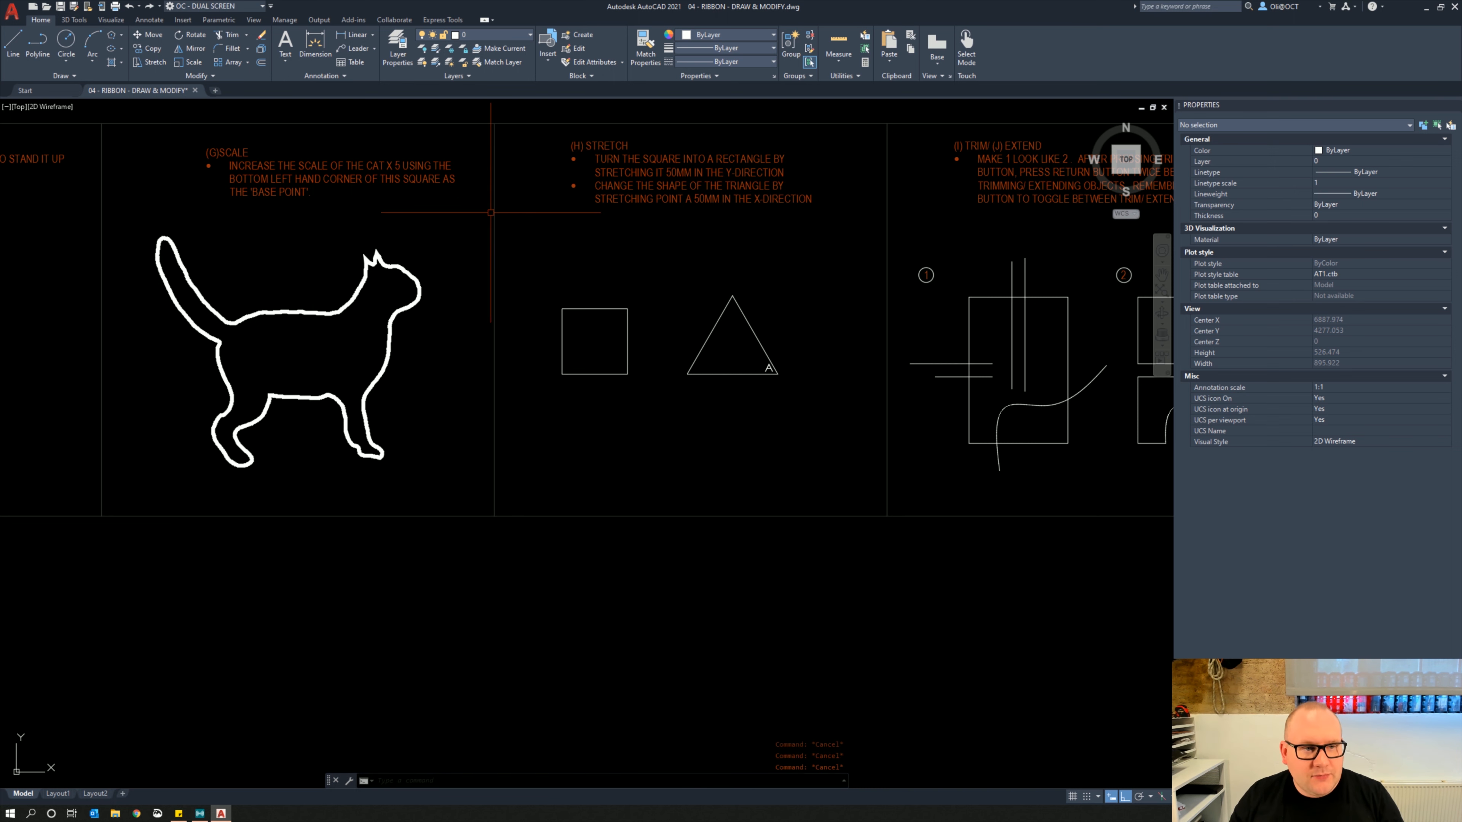
Stretch the upper half of the square in exercise (H) 50 mm upward in the Y-direction to form a rectangle
text(s)
key(Return)
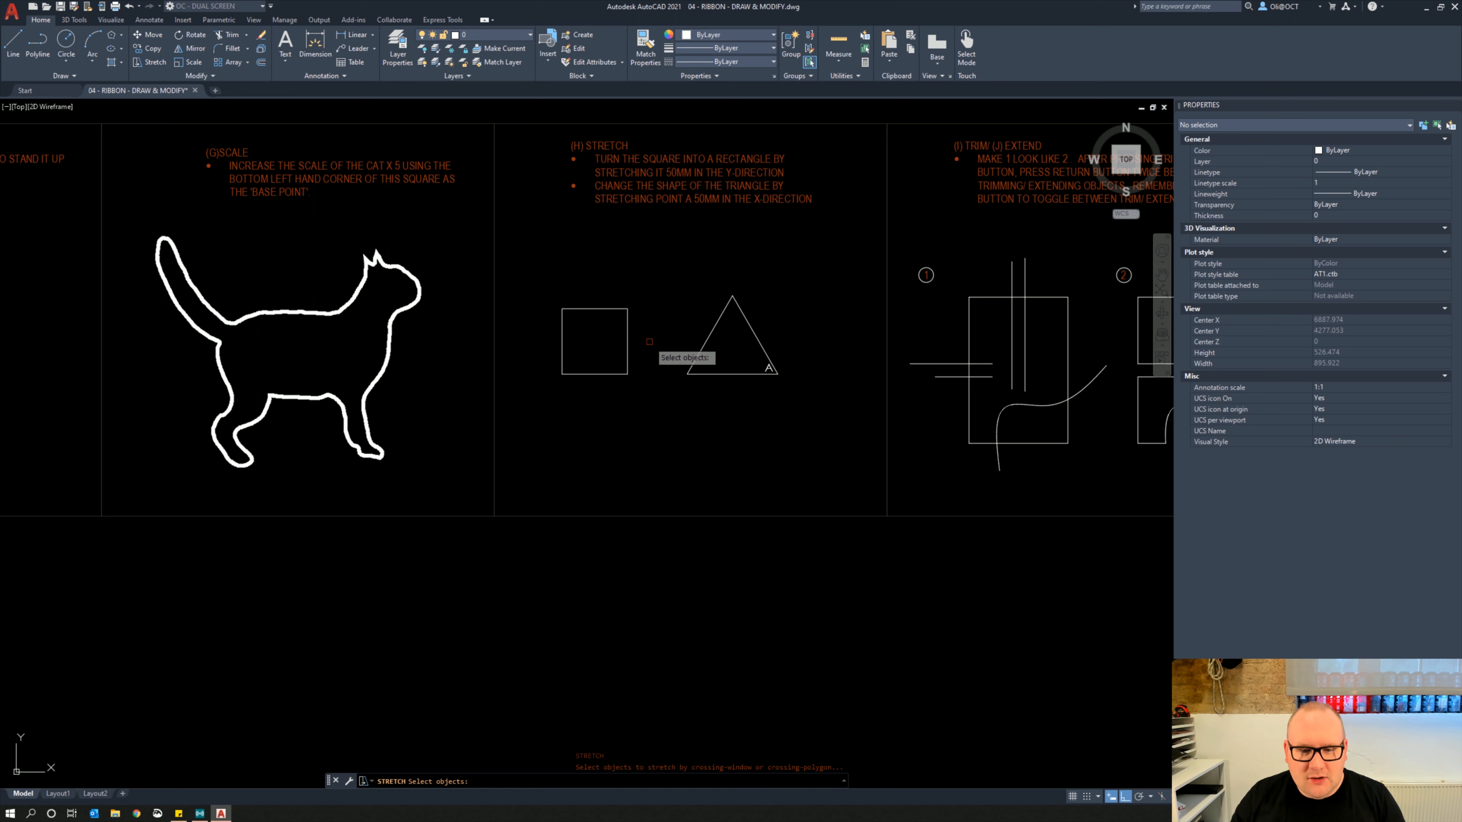
click(650, 342)
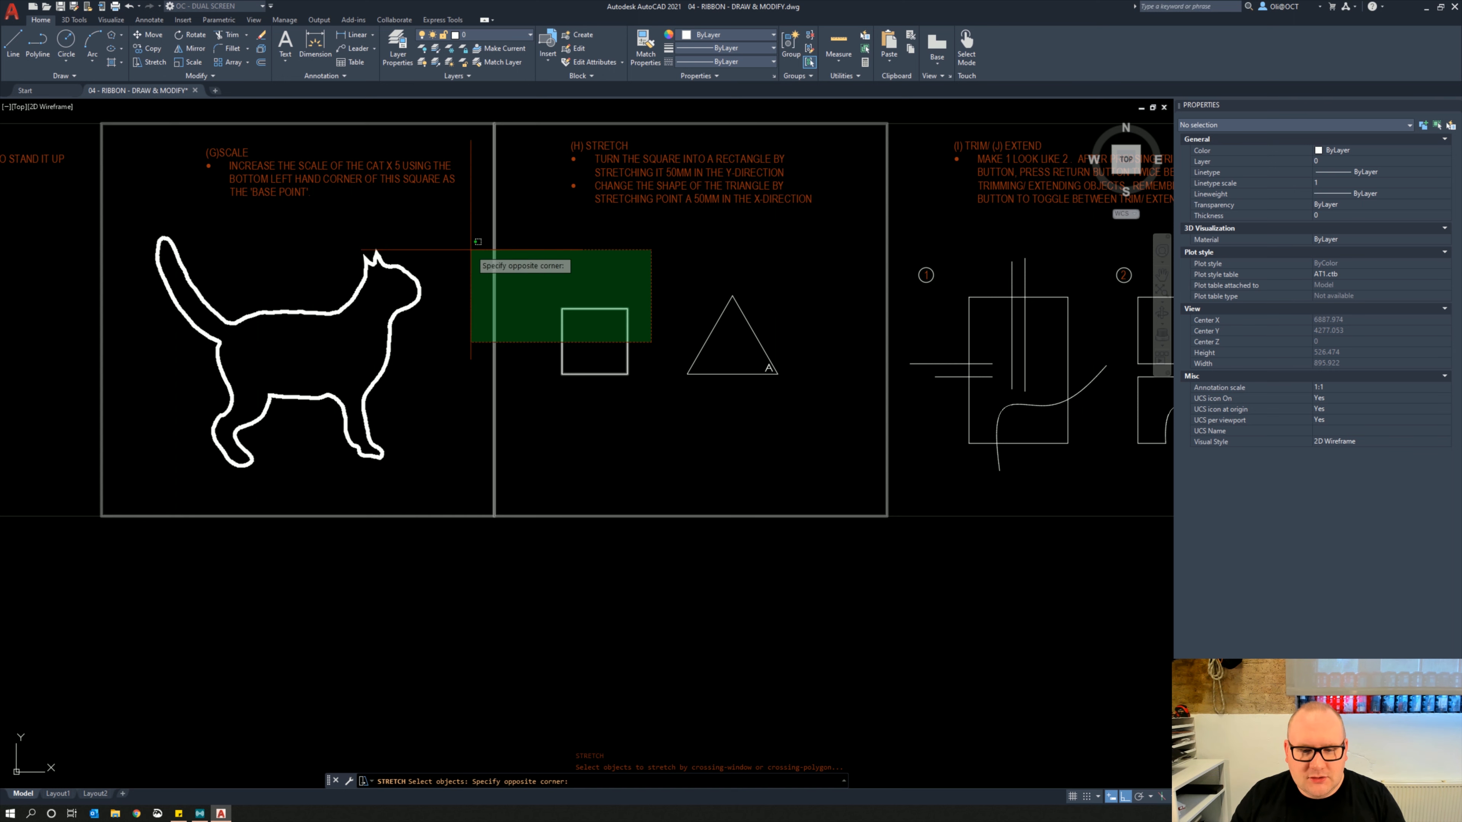
click(526, 266)
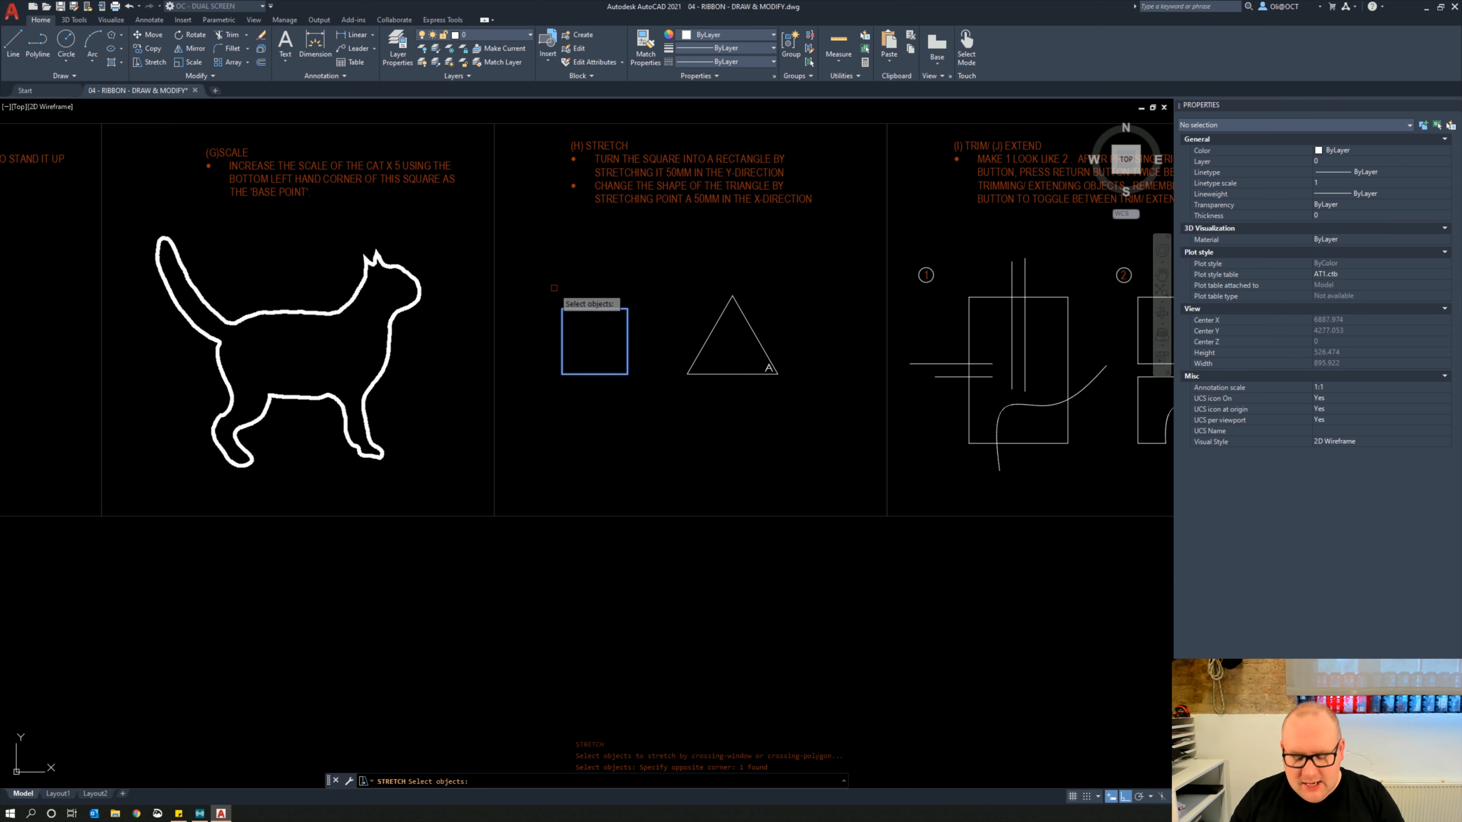
key(Return)
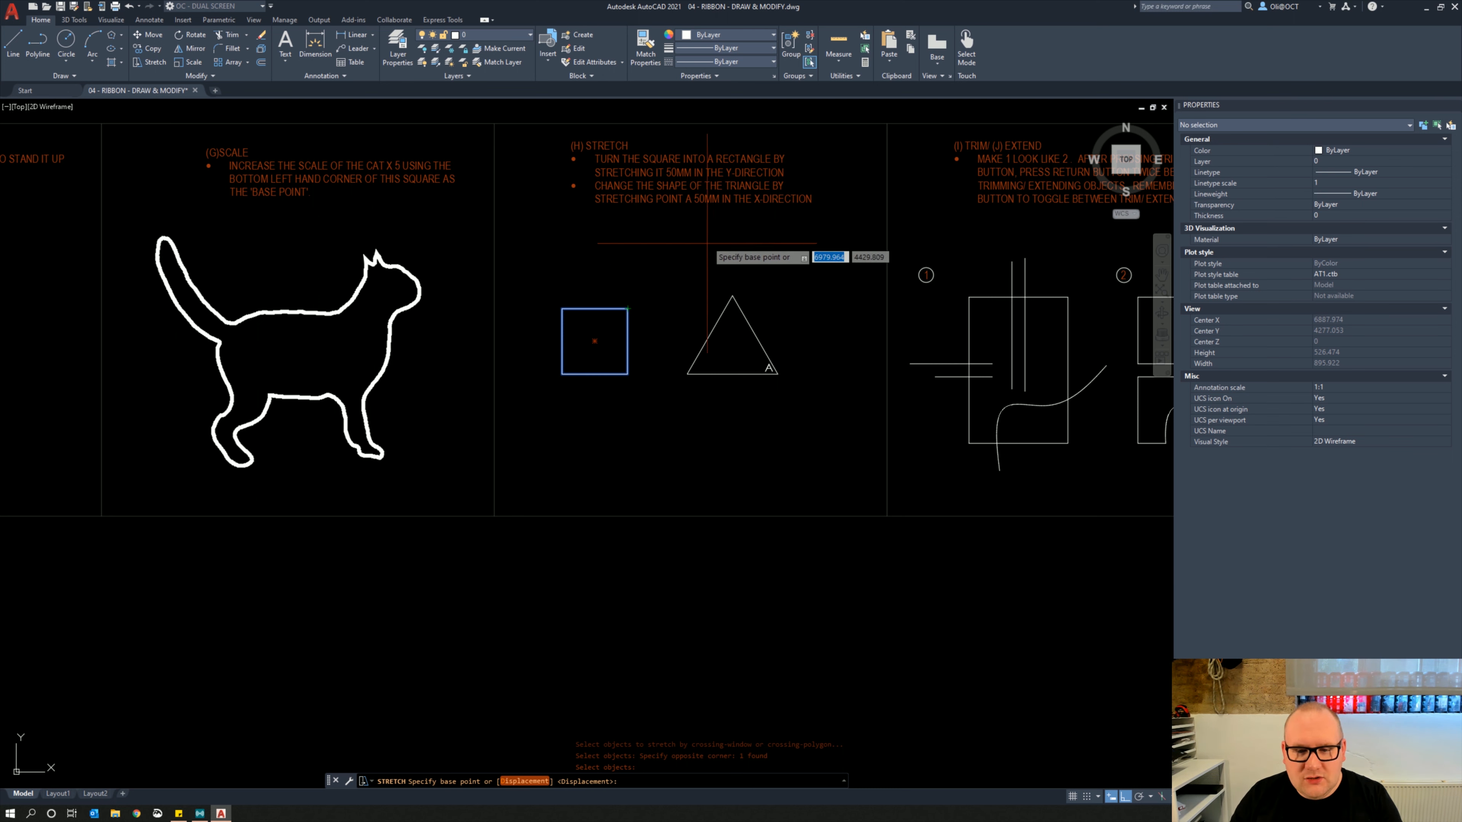
click(651, 284)
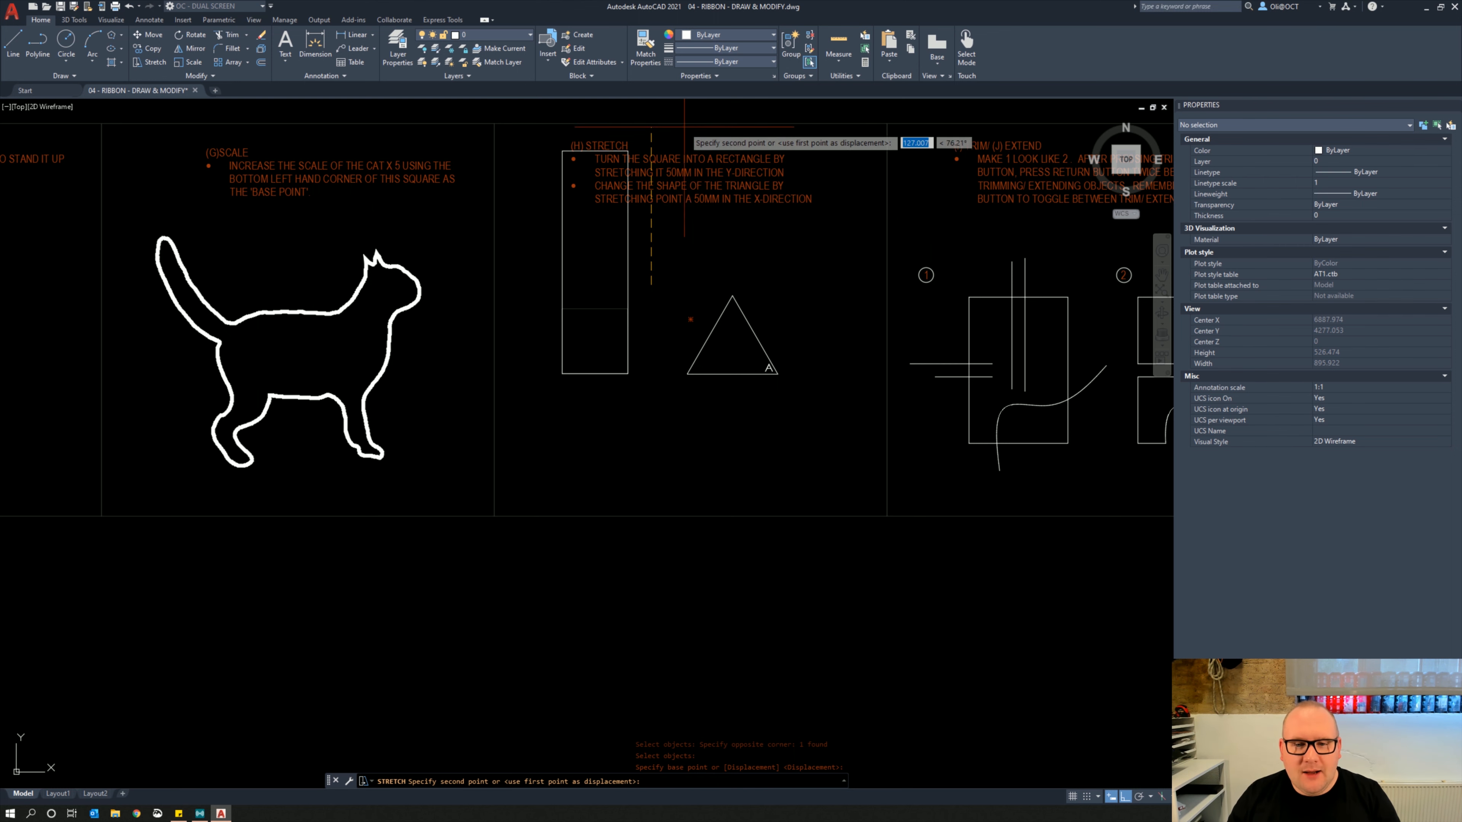
middle_drag(632, 112, 612, 242)
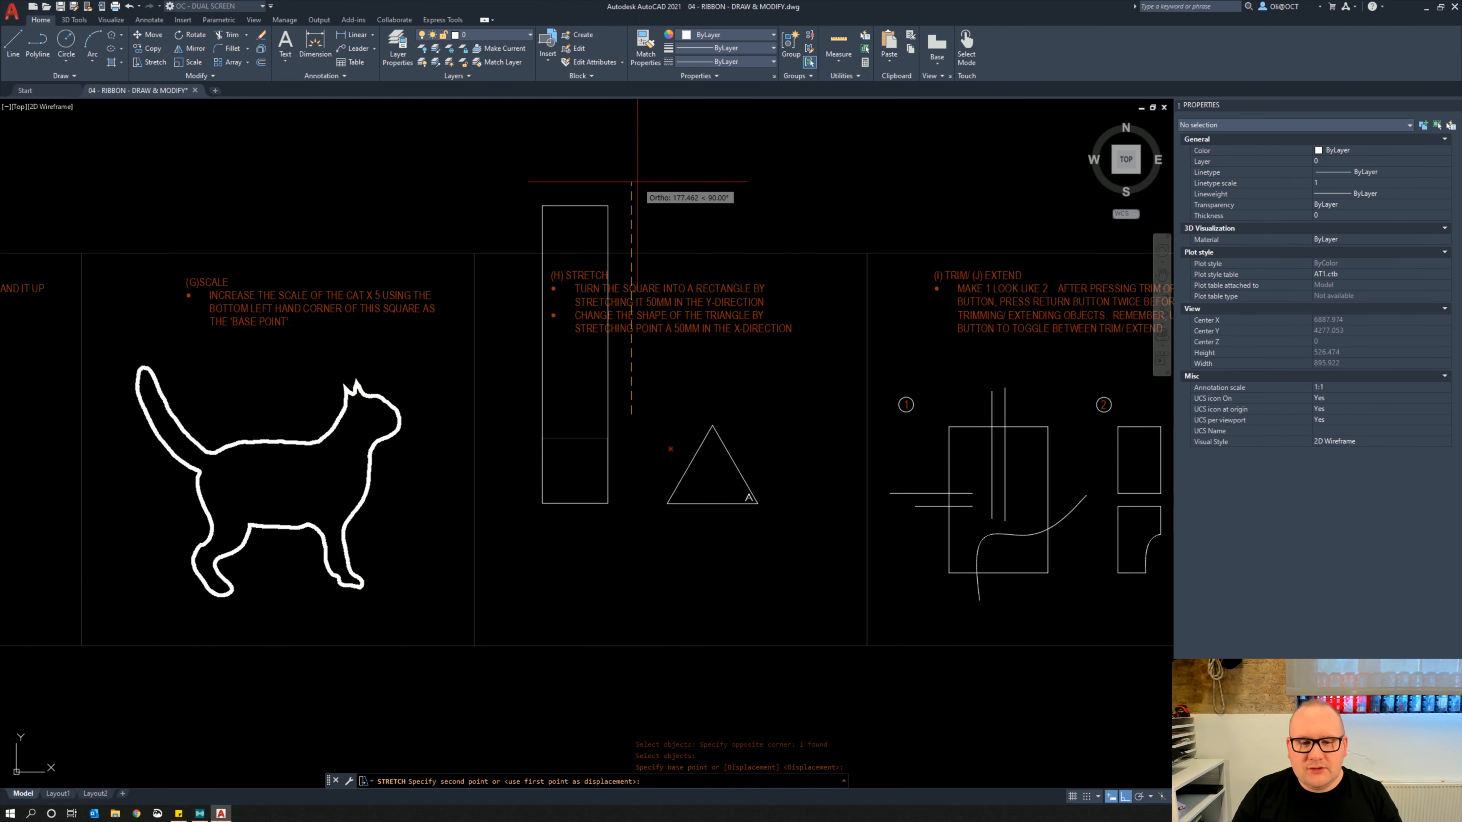
text(50)
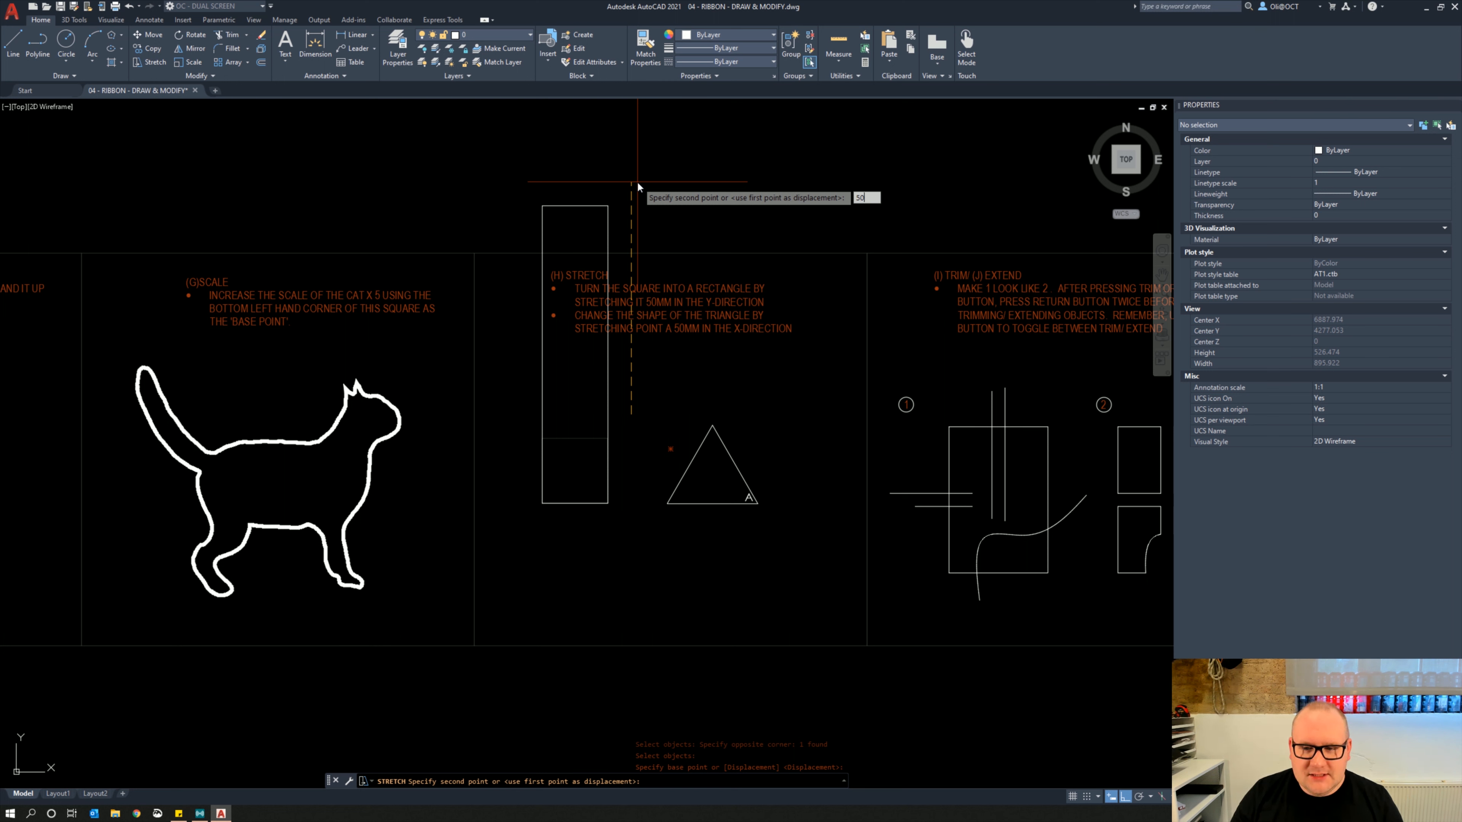
key(Return)
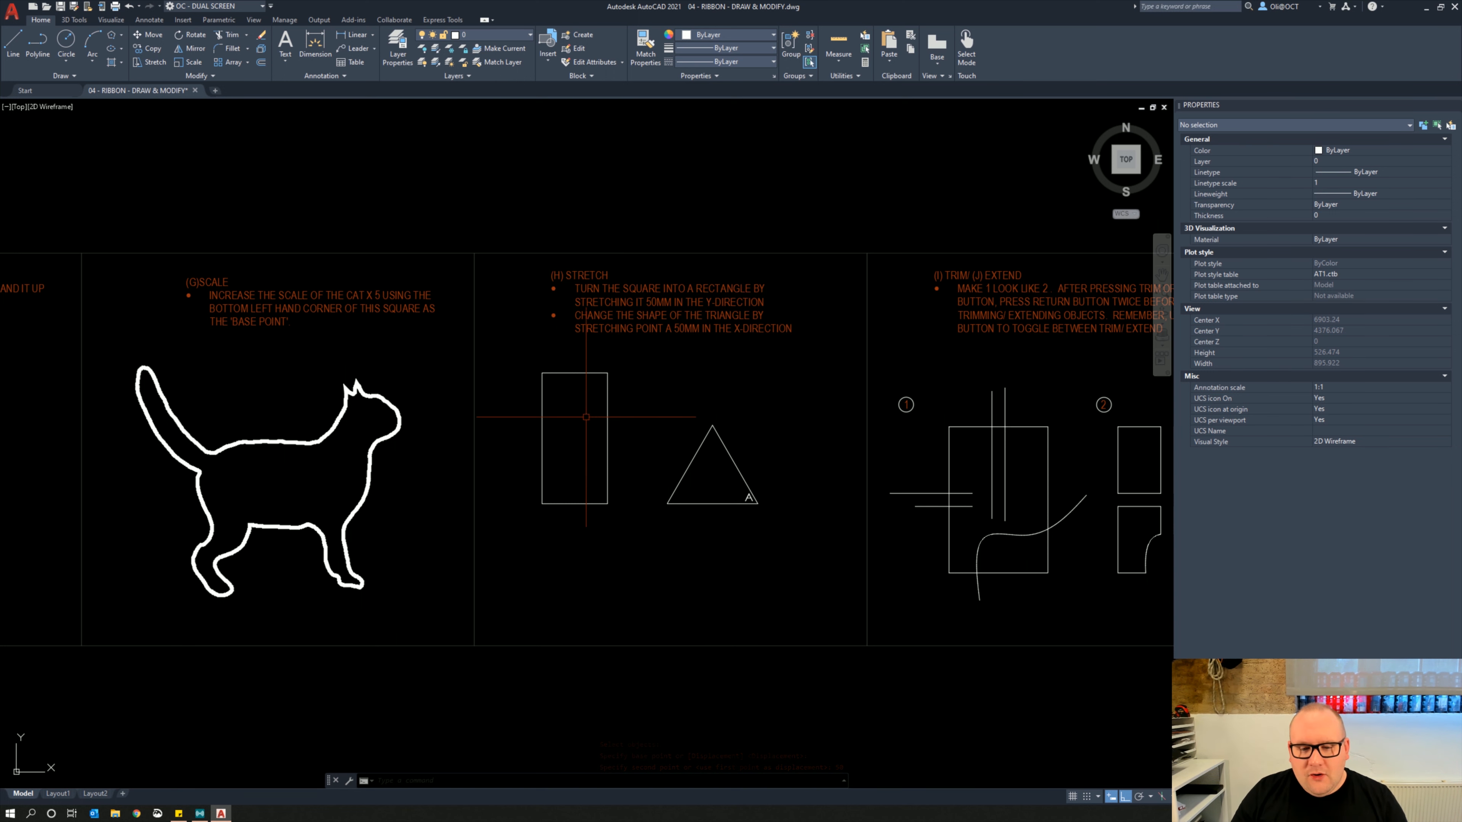
Try to stretch the rectangle in exercise (H) downward with the whole shape enclosed in the selection
text(s)
key(Return)
click(627, 526)
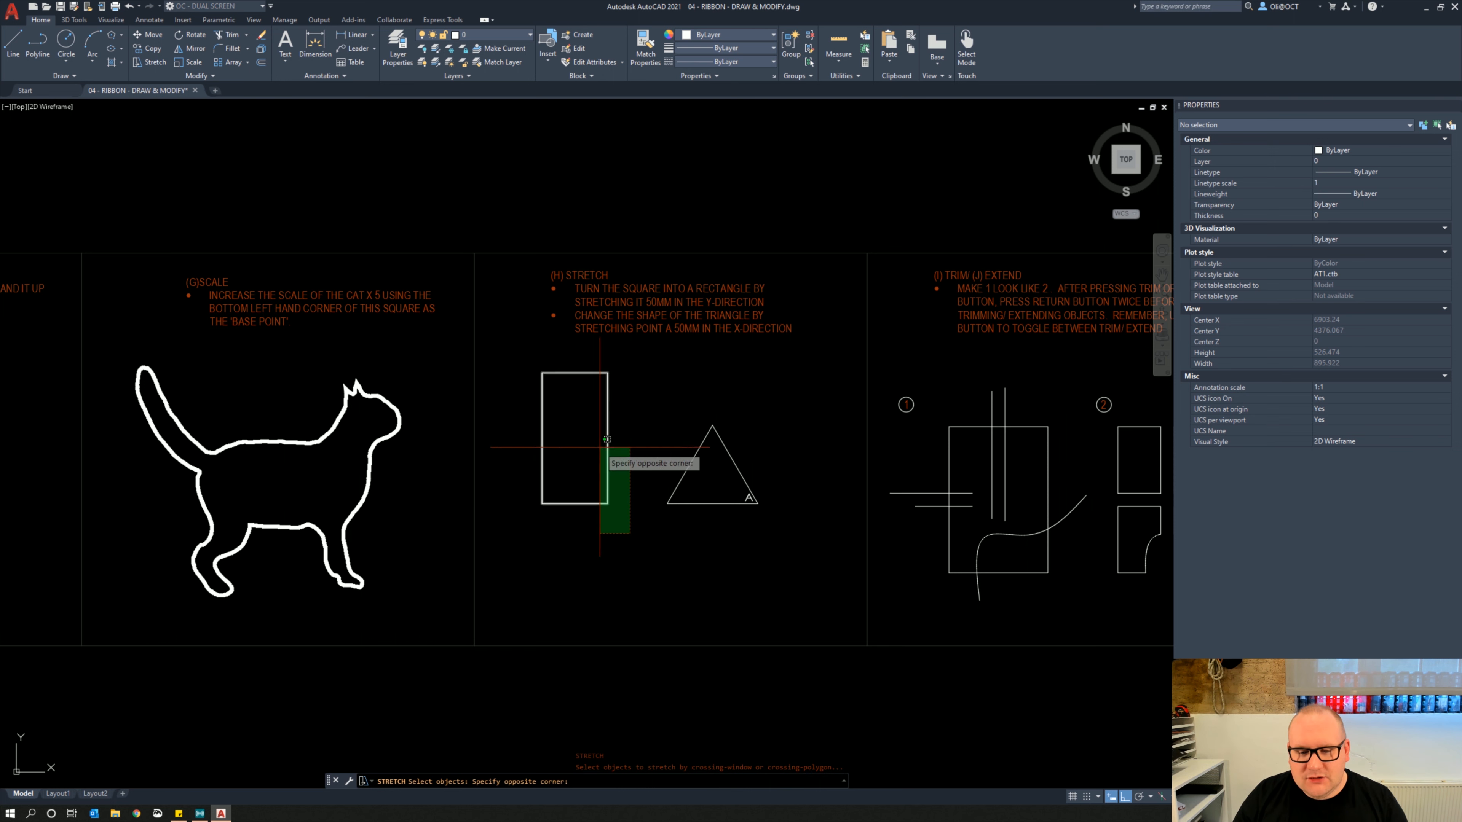
click(523, 352)
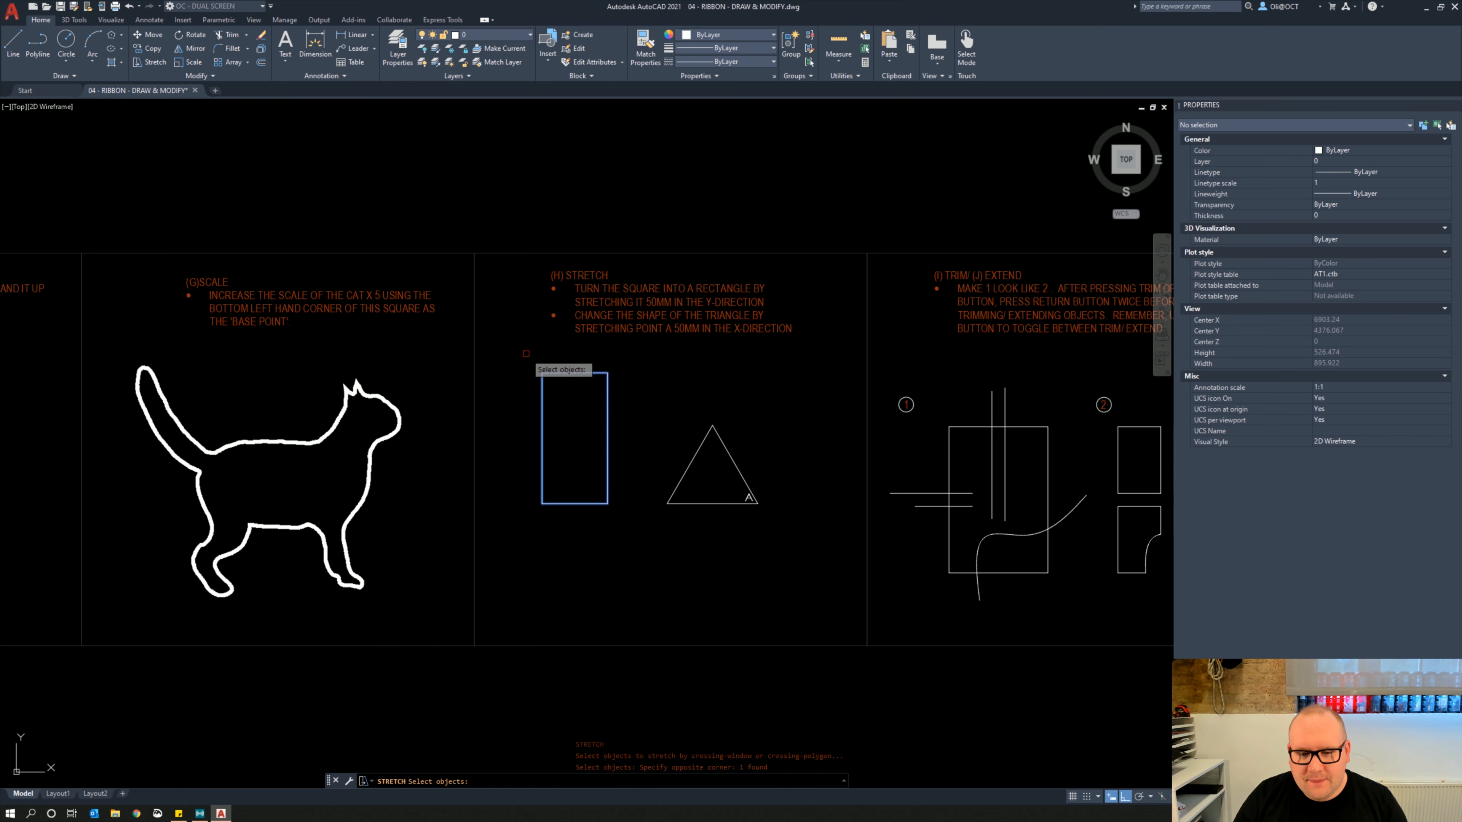
key(Return)
click(639, 380)
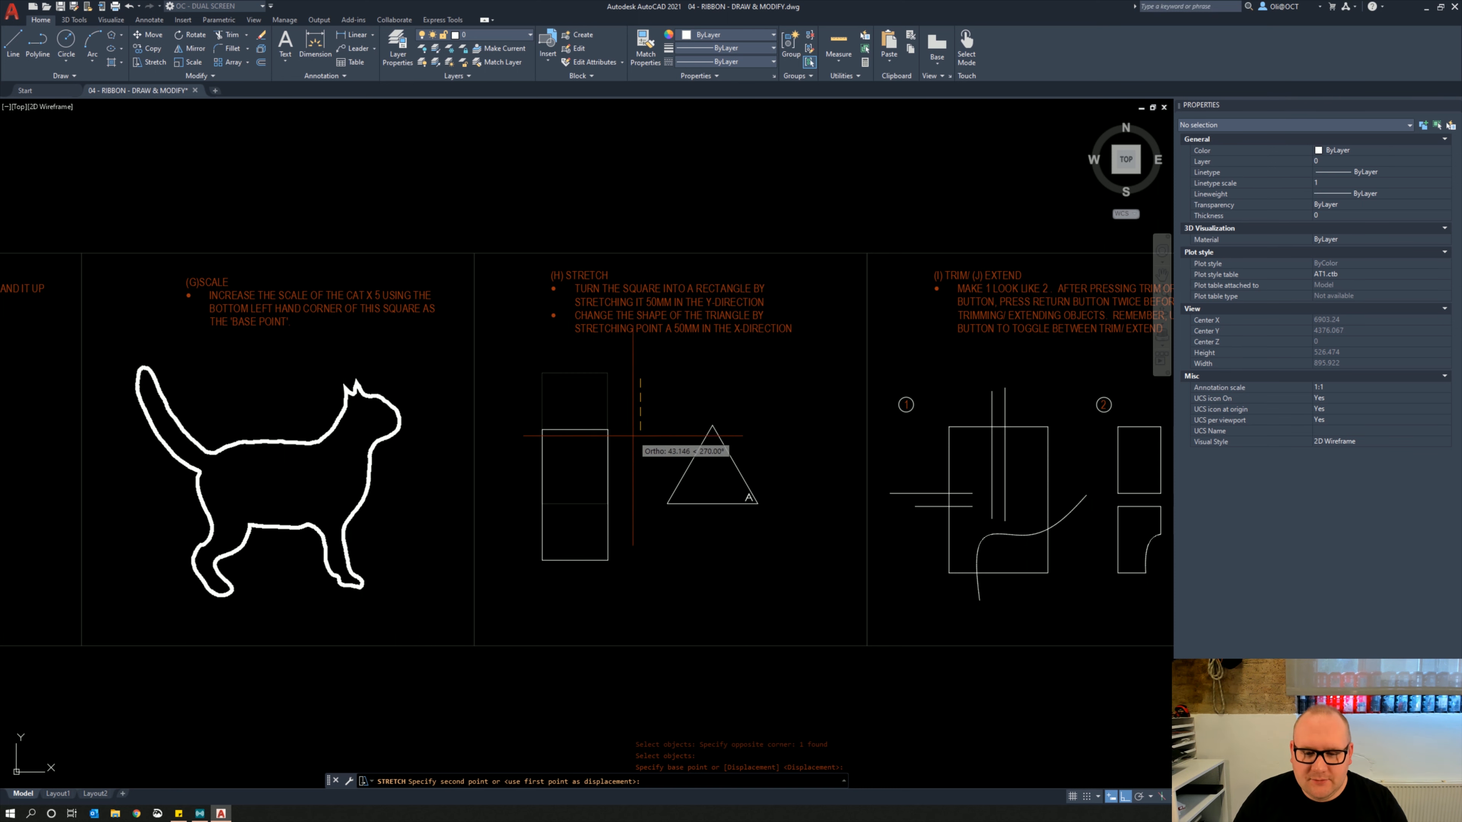
key(Escape)
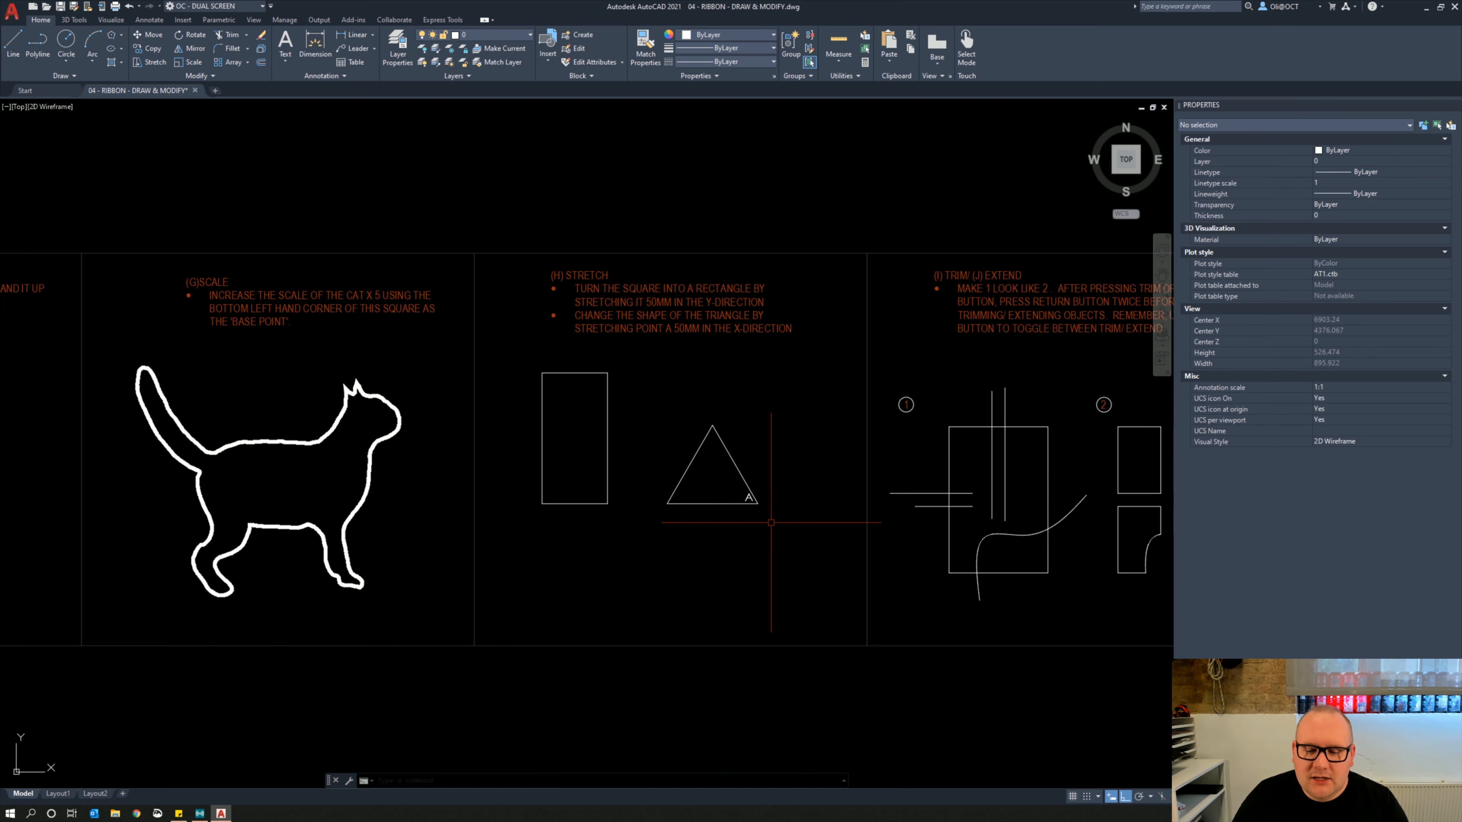
Stretch corner point A of the triangle in exercise (H) 50 mm outward in the X-direction
text(s:)
key(Return)
click(801, 535)
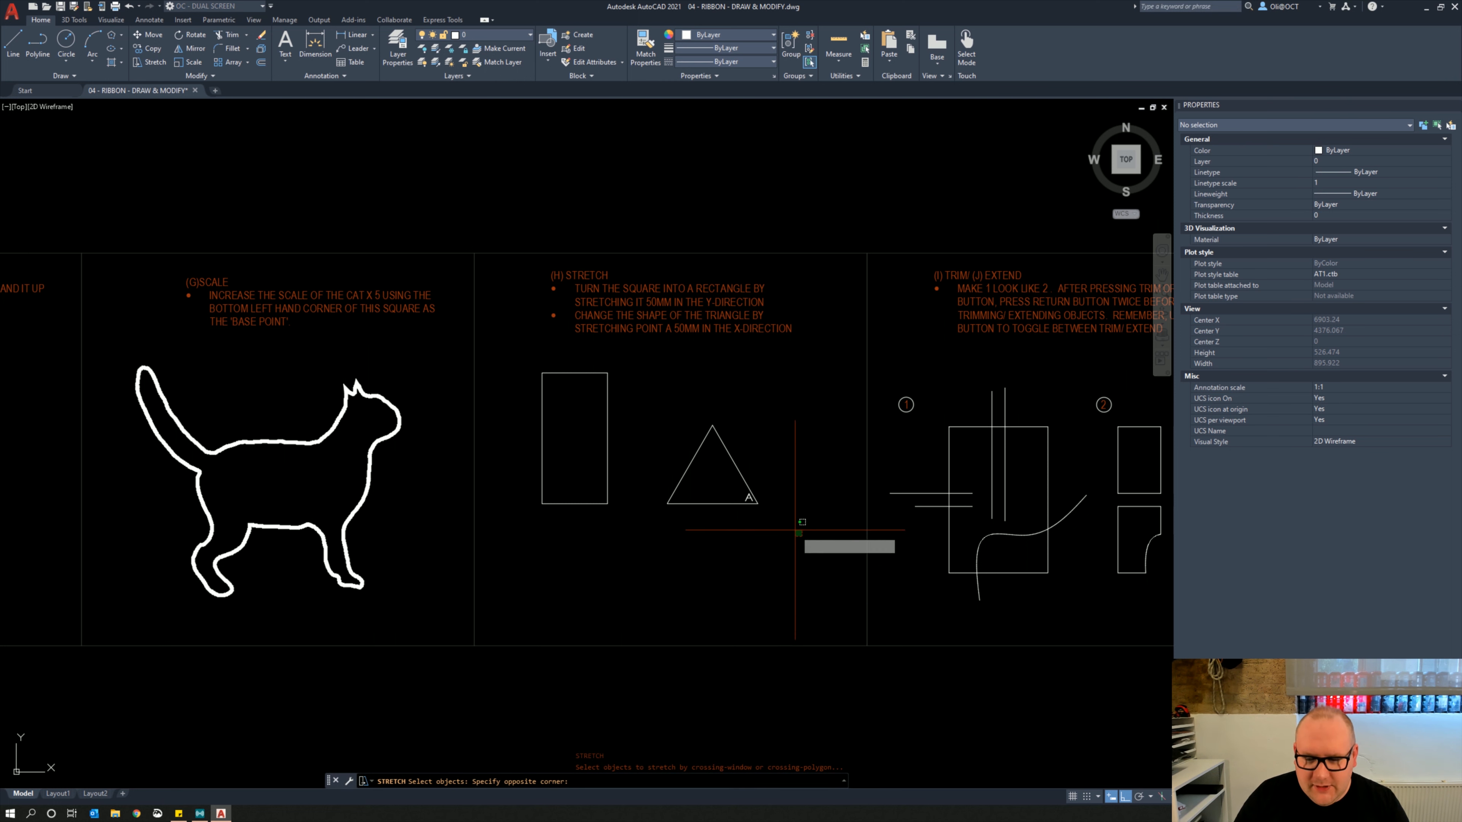
click(734, 428)
key(Return)
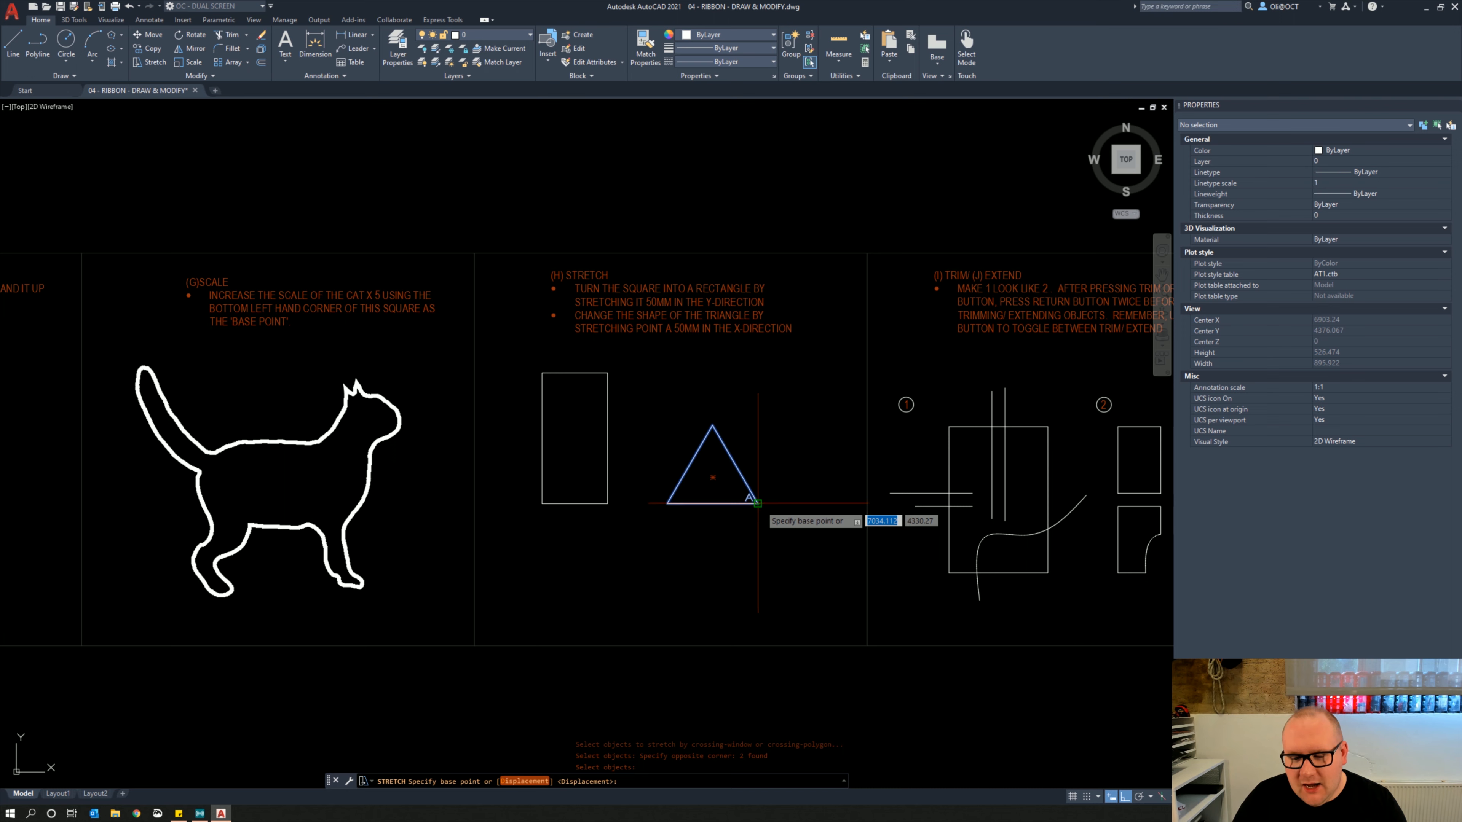
scroll(757, 503, up, 4)
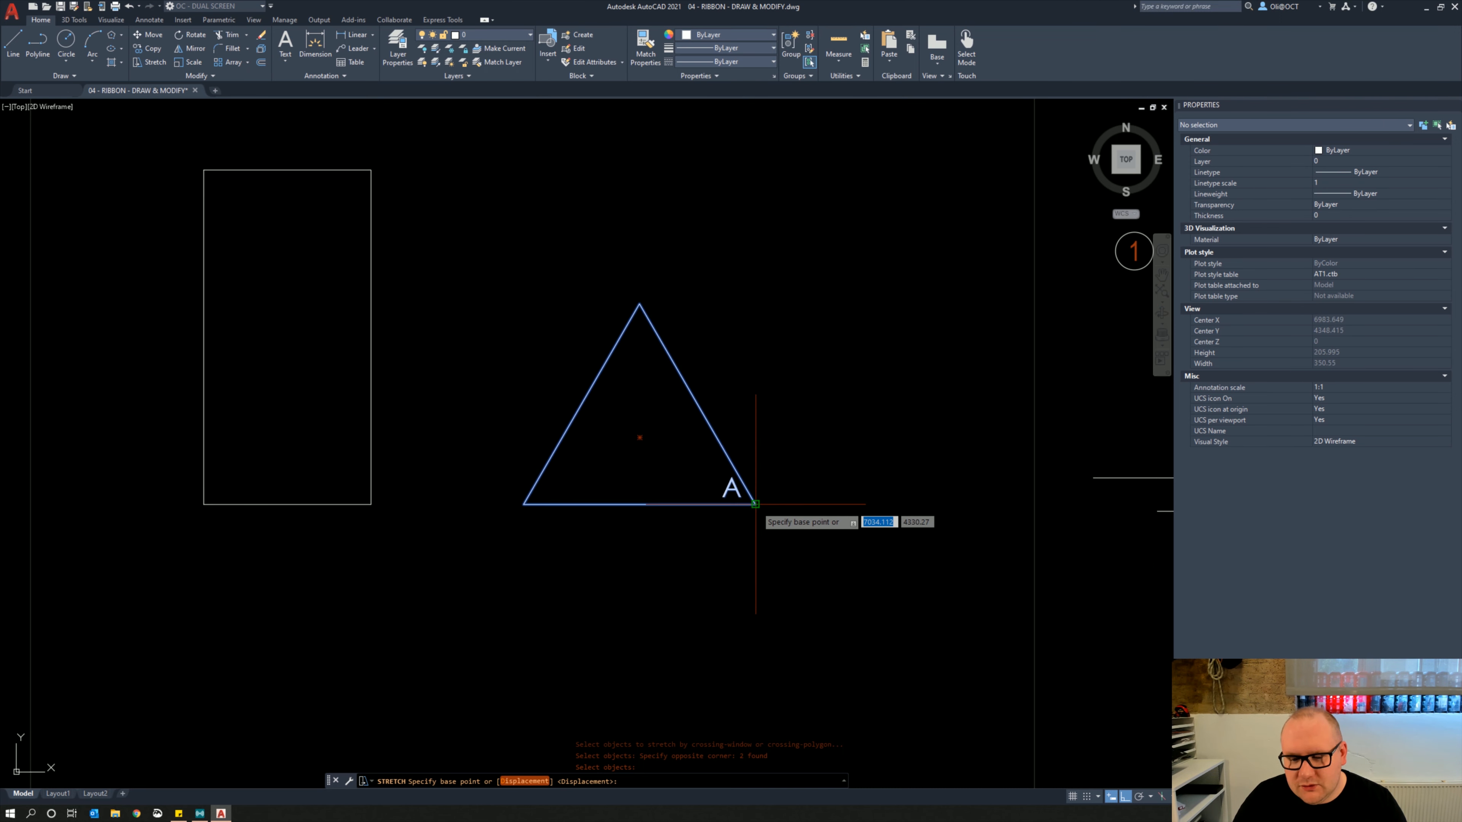
click(755, 504)
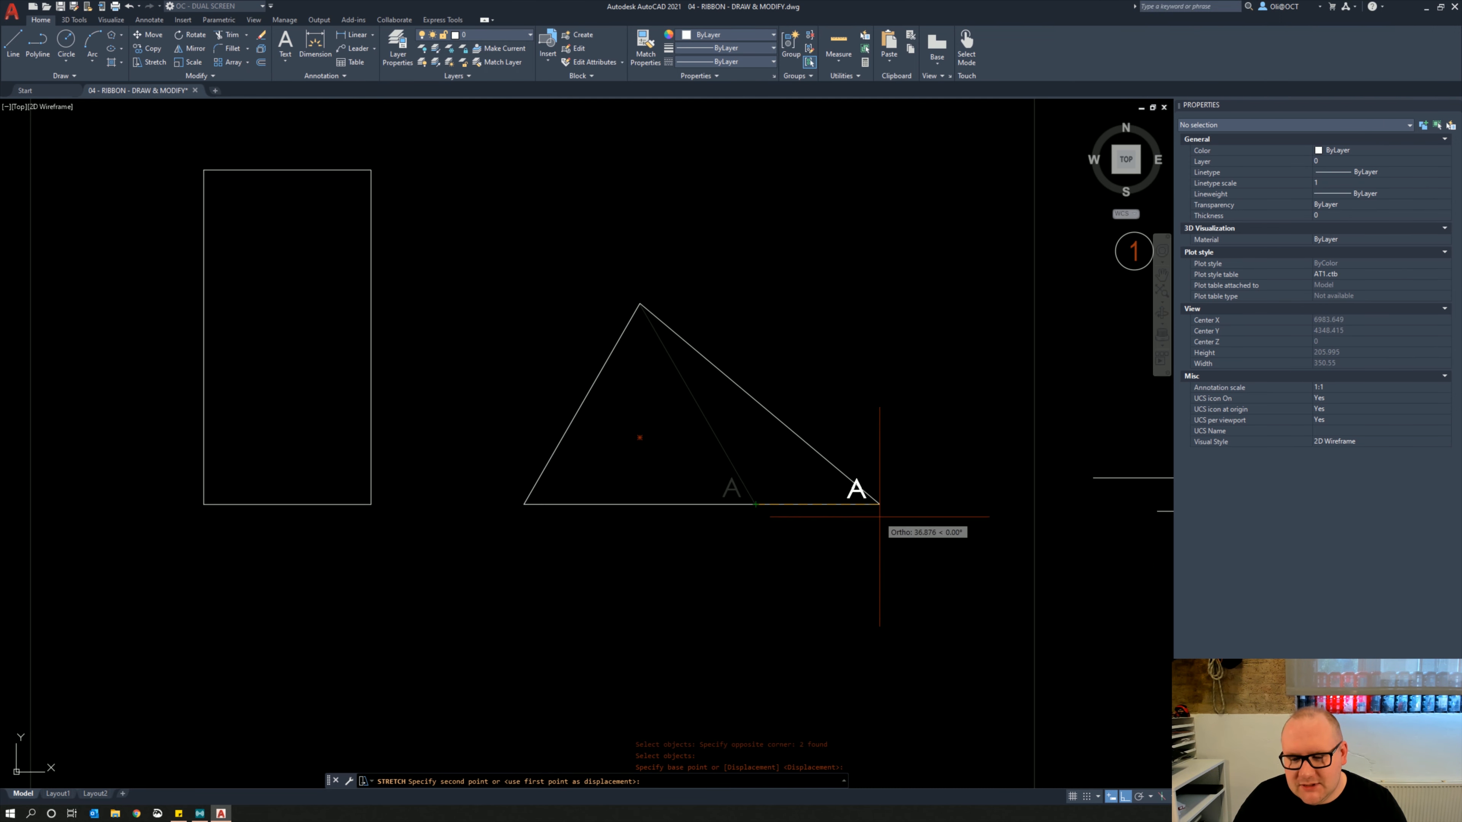
scroll(878, 504, down, 2)
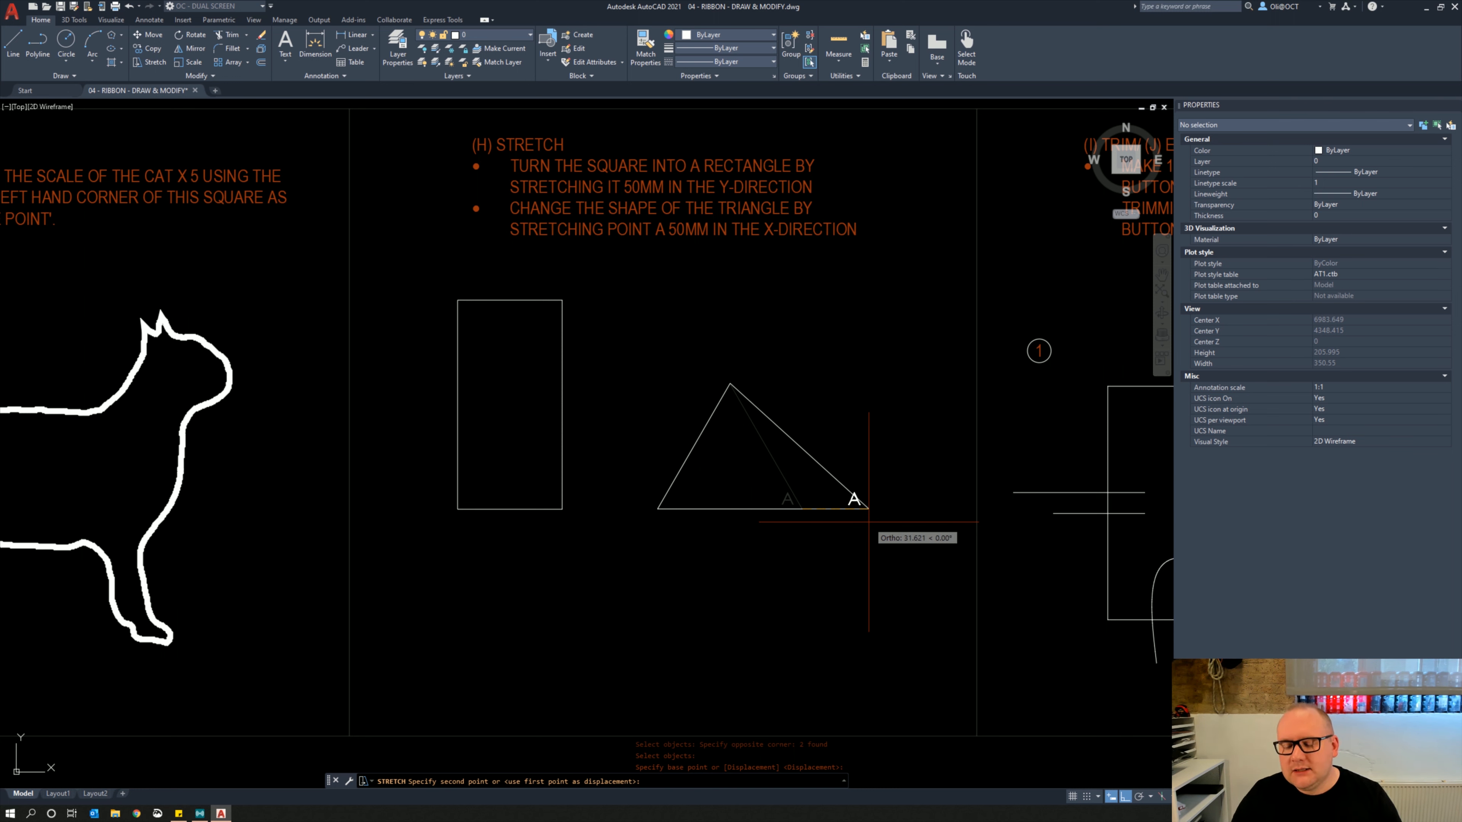
text(50)
key(Return)
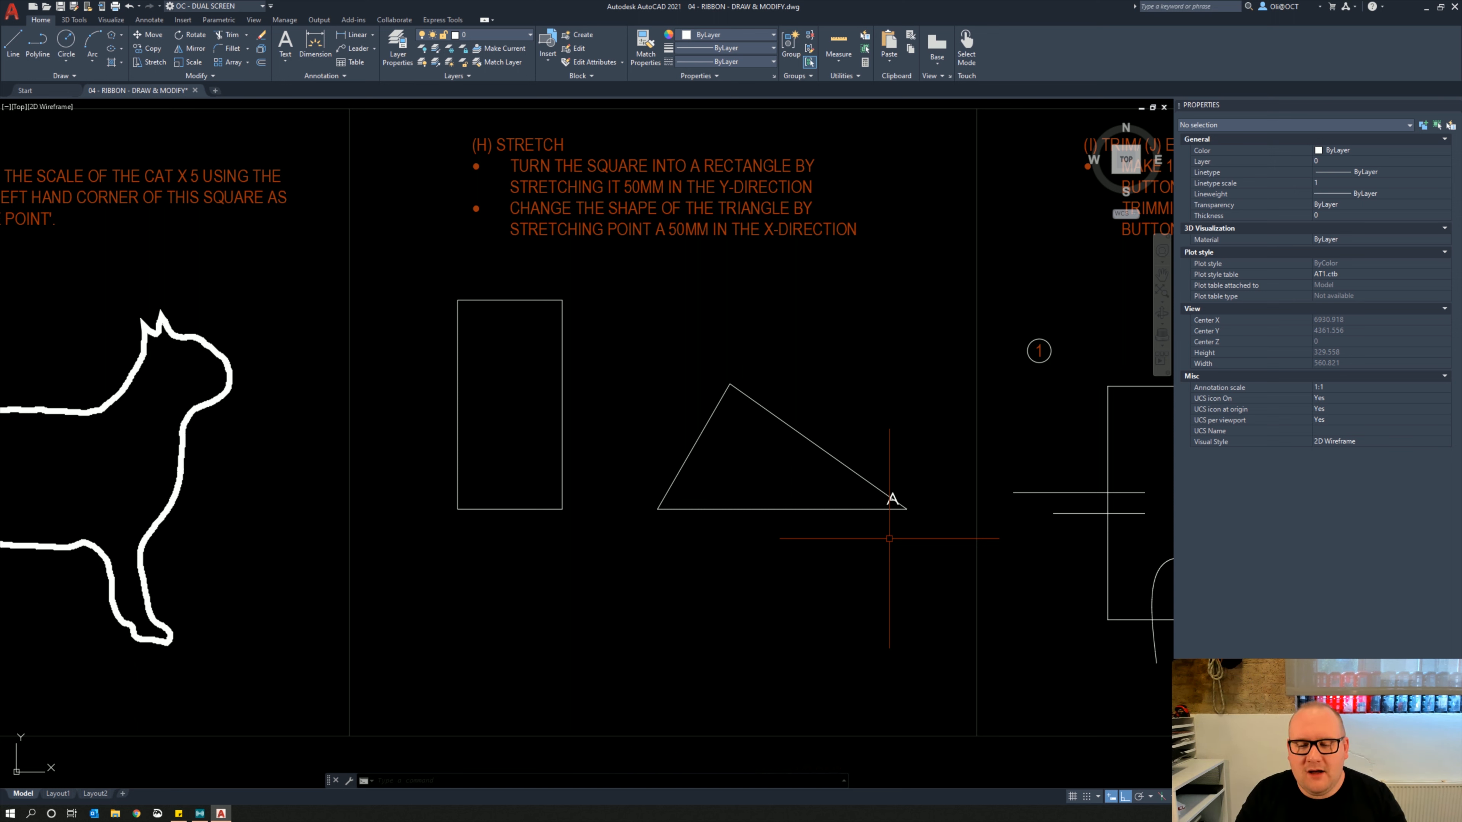
Try stretching the triangle's point A back inward in the X-direction, and undo that stretch
scroll(638, 550, down, 3)
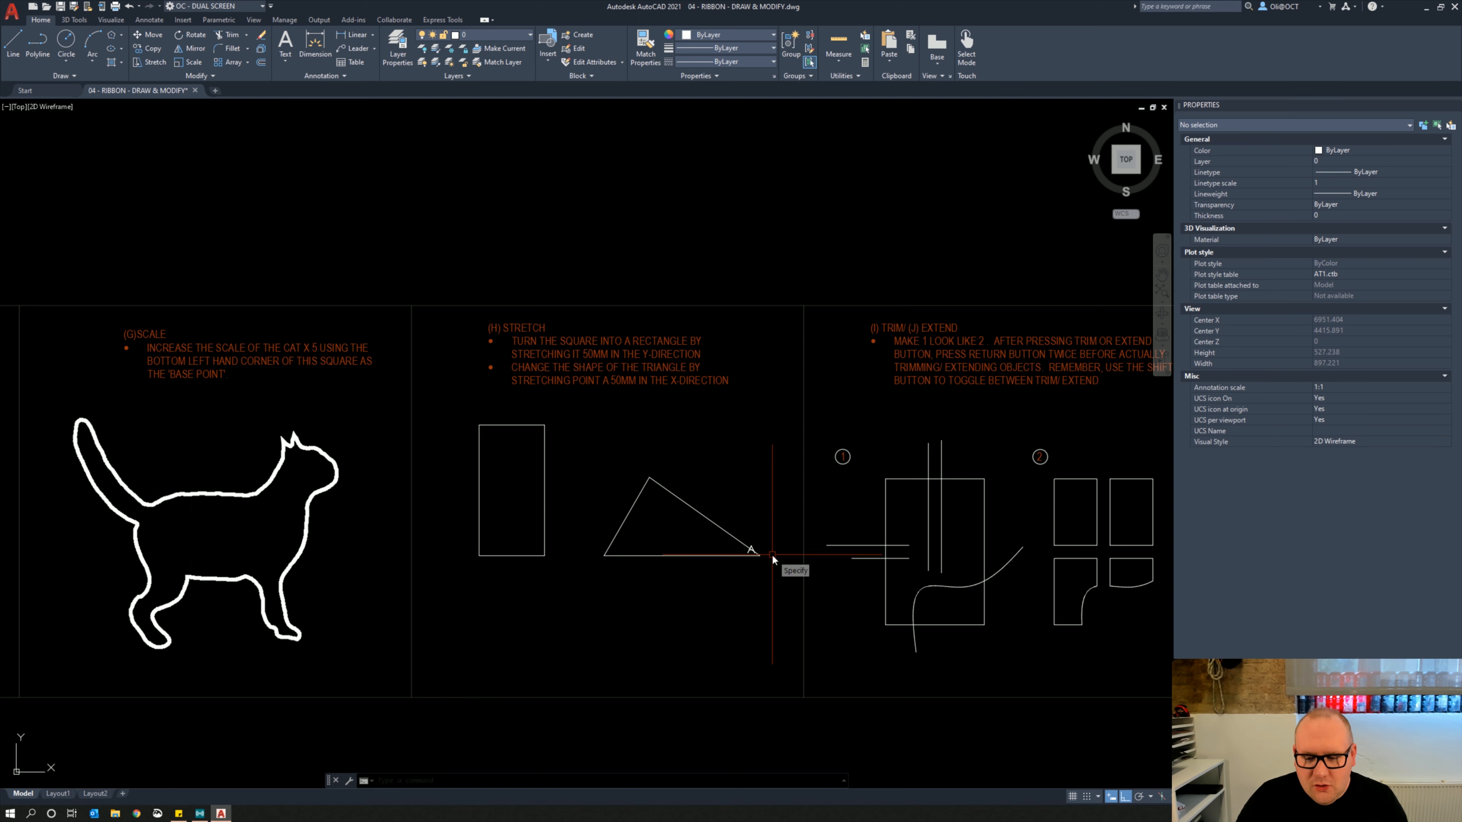
right_click(758, 555)
key(Escape)
text(s)
key(Return)
click(782, 563)
click(737, 520)
key(Return)
click(759, 556)
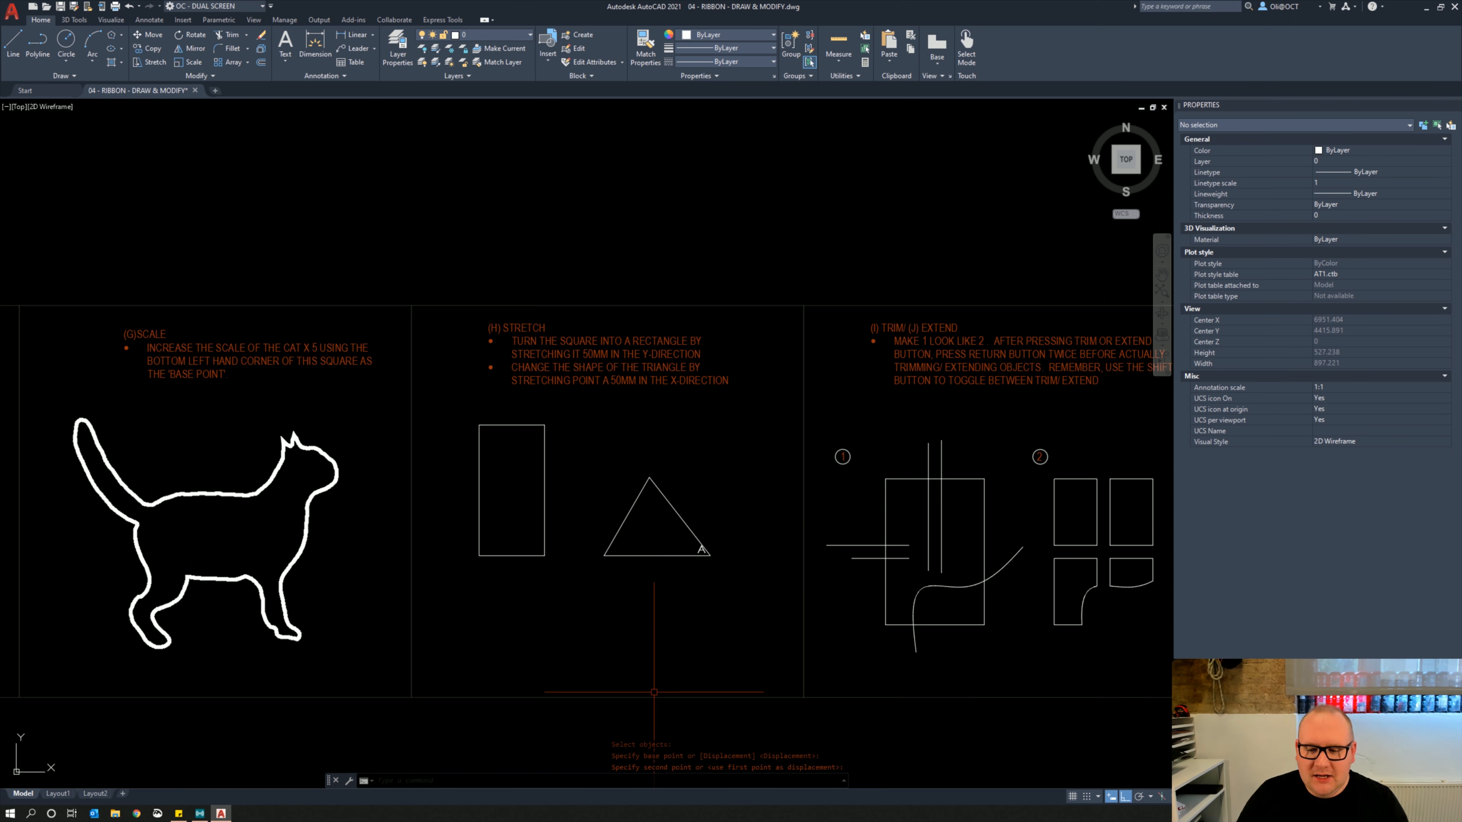
key(ctrl+z)
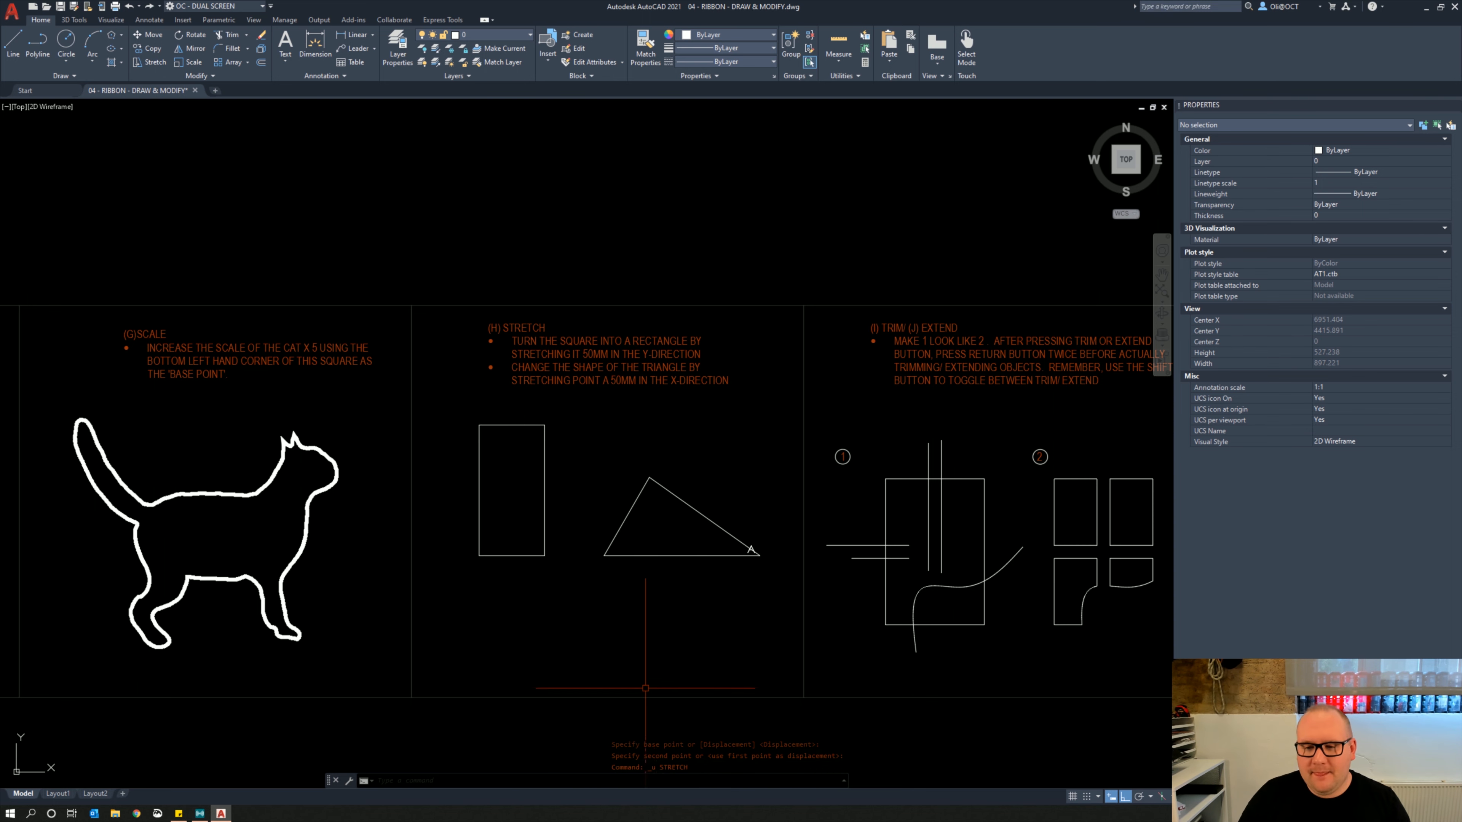
Using Trim's extend mode on figure 1 of exercise (I), extend both horizontal lines to the rectangle's right edge and both vertical lines to the curve
scroll(681, 643, down, 5)
scroll(668, 573, up, 5)
middle_drag(747, 556, 631, 608)
scroll(681, 591, up, 2)
scroll(700, 613, down, 2)
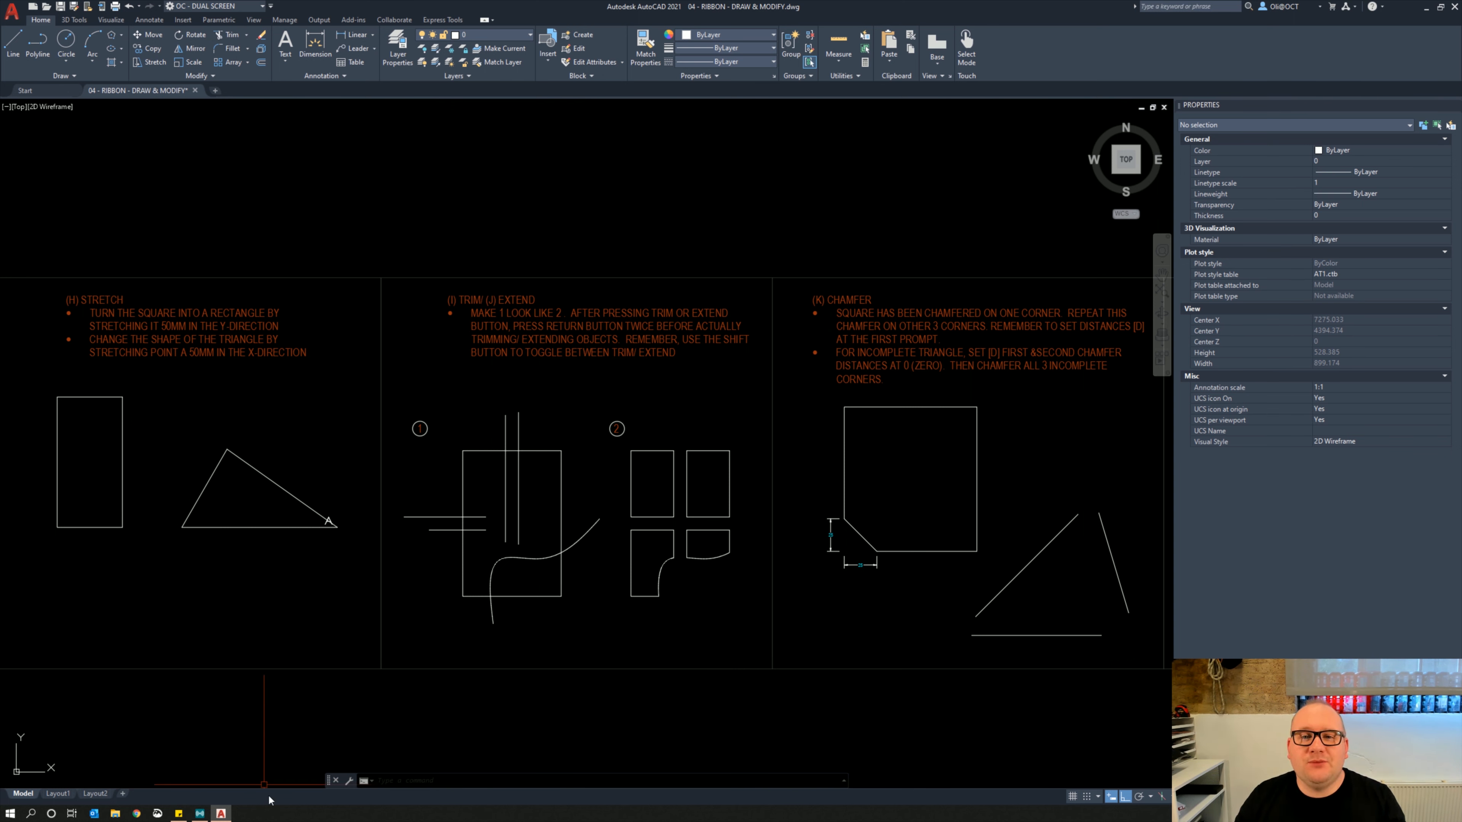
text(tr)
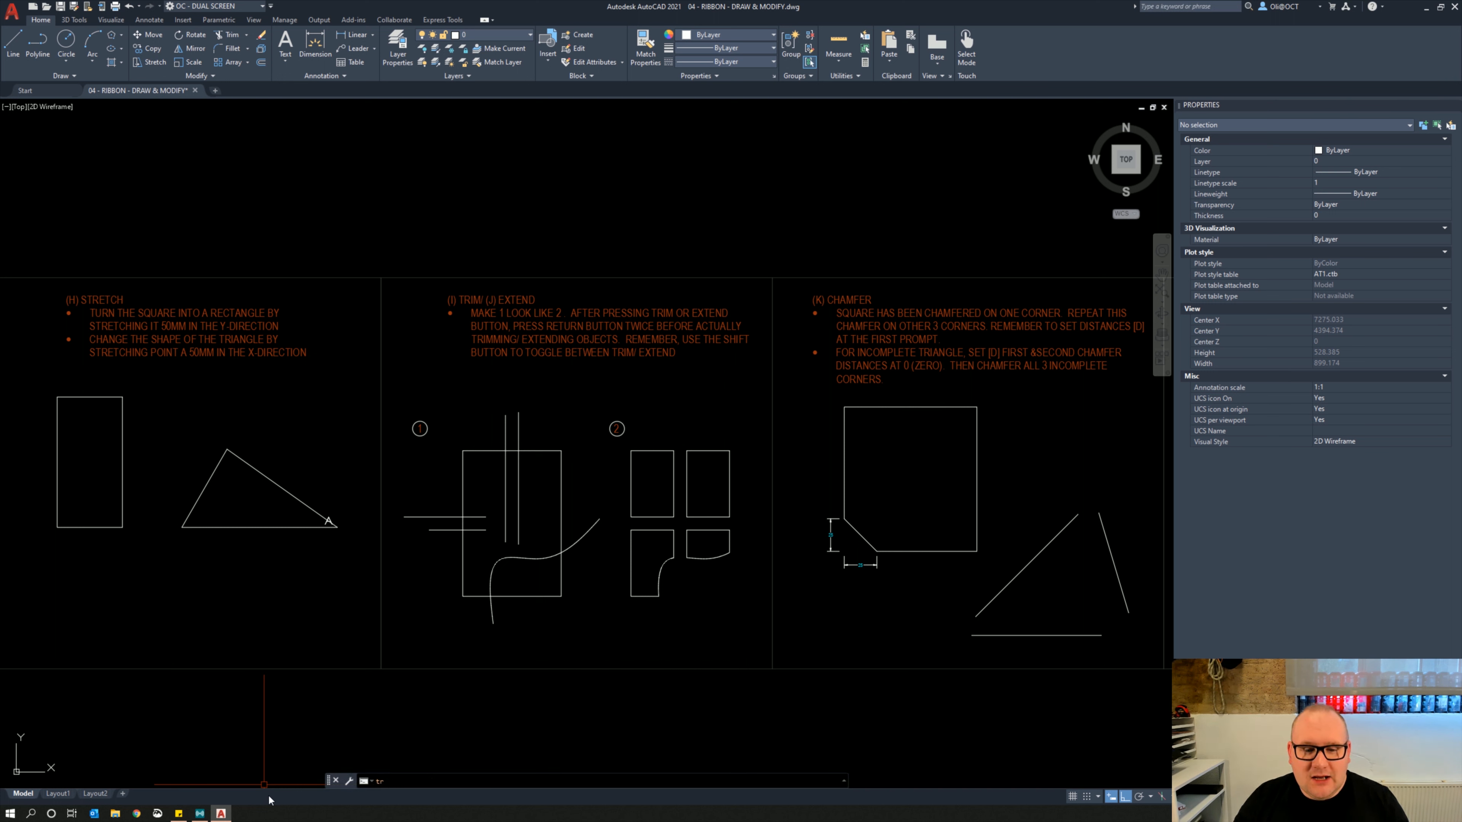
key(Return)
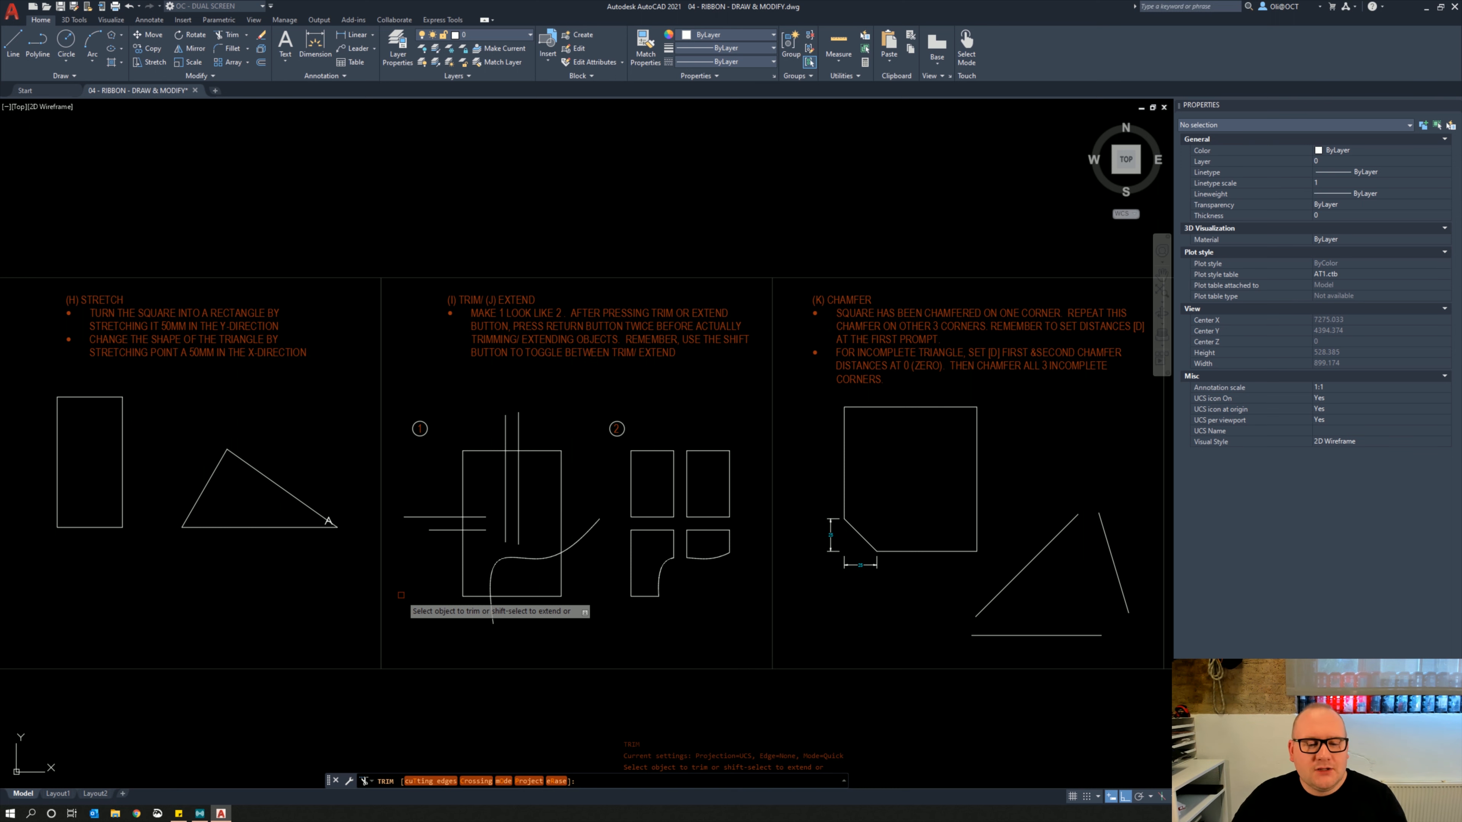
scroll(405, 559, up, 2)
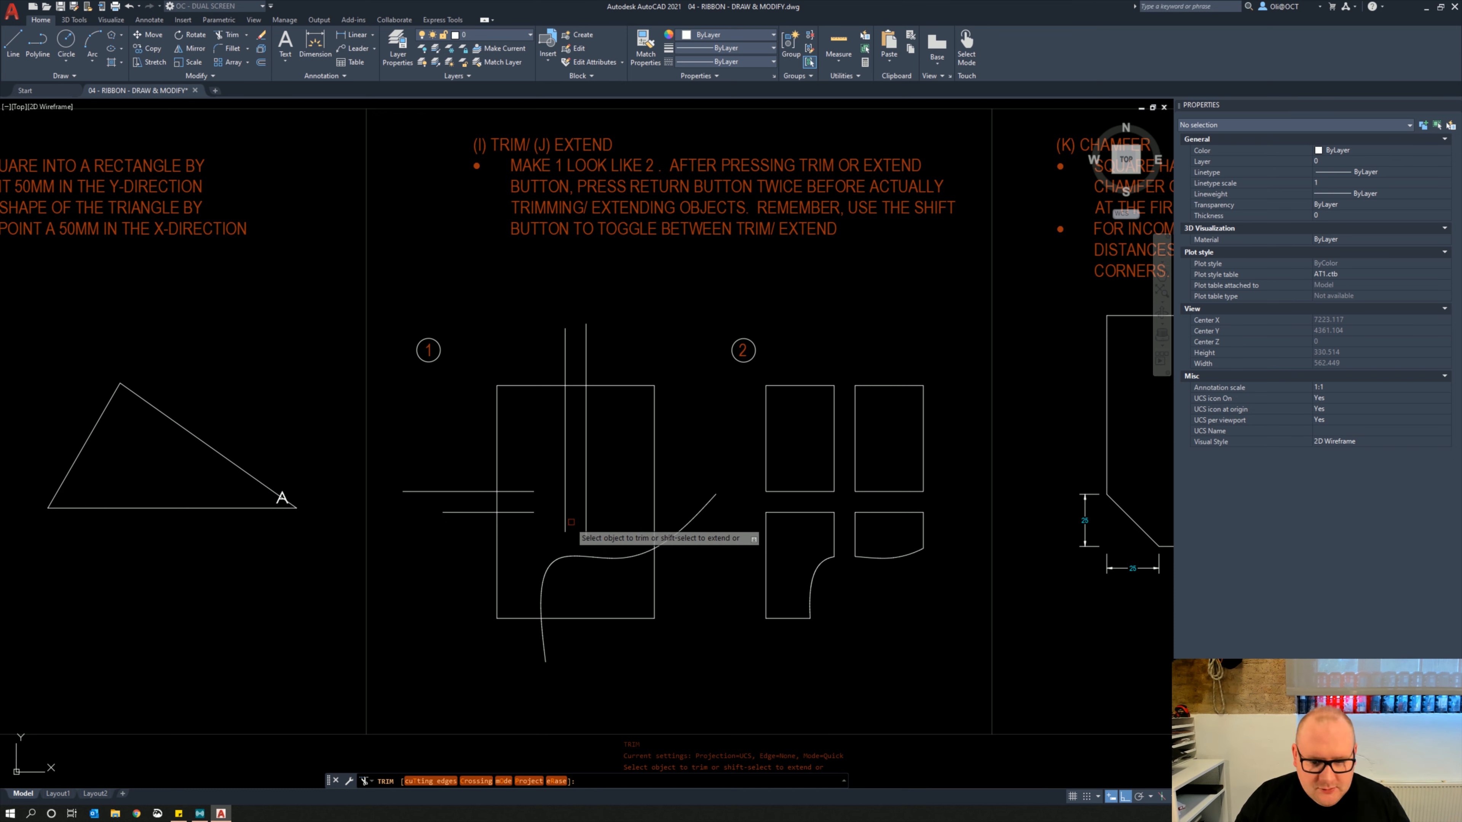
shift+click(529, 512)
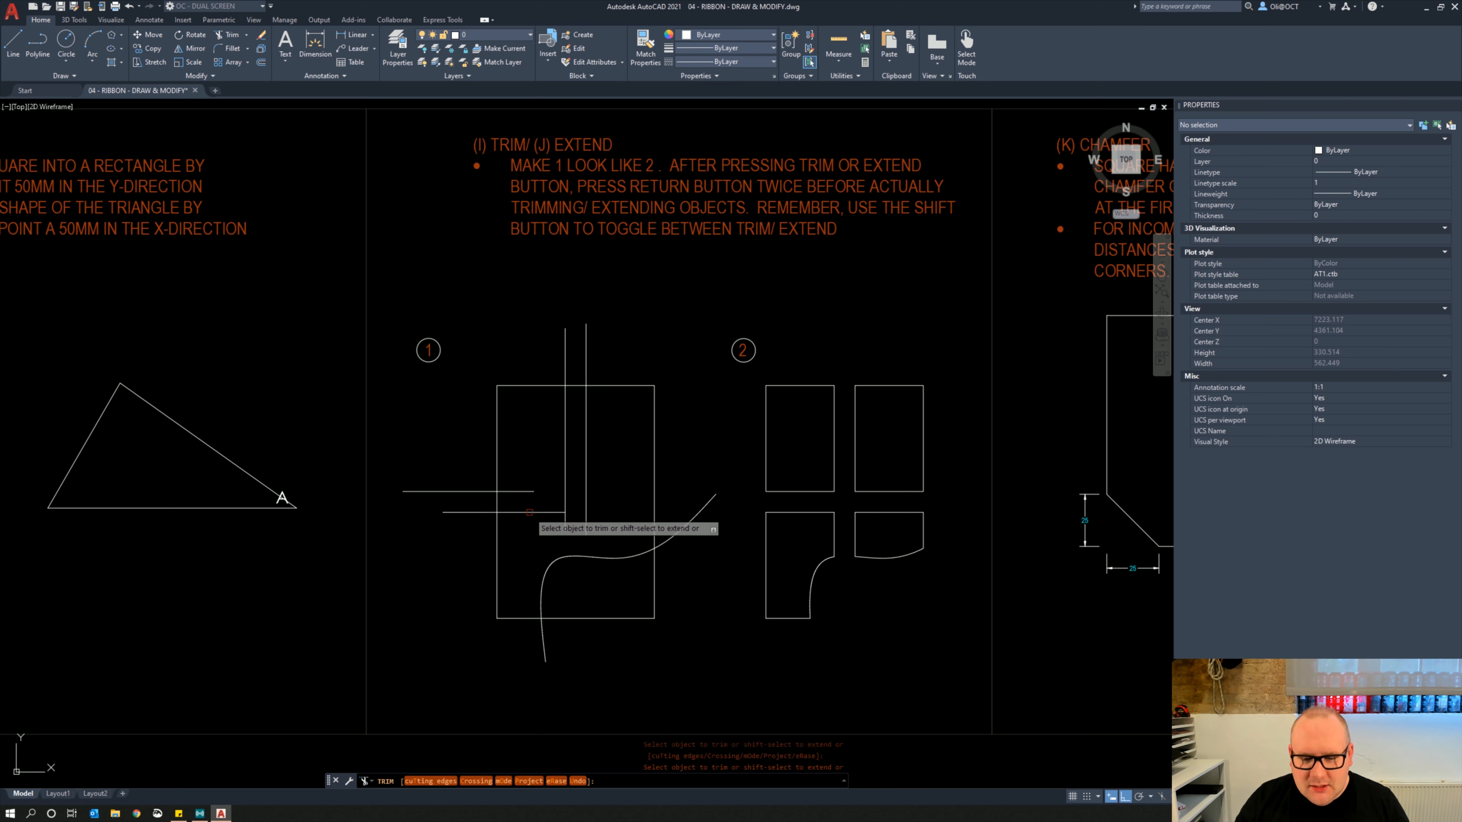
shift+click(533, 492)
shift+click(556, 492)
shift+click(571, 492)
shift+click(568, 512)
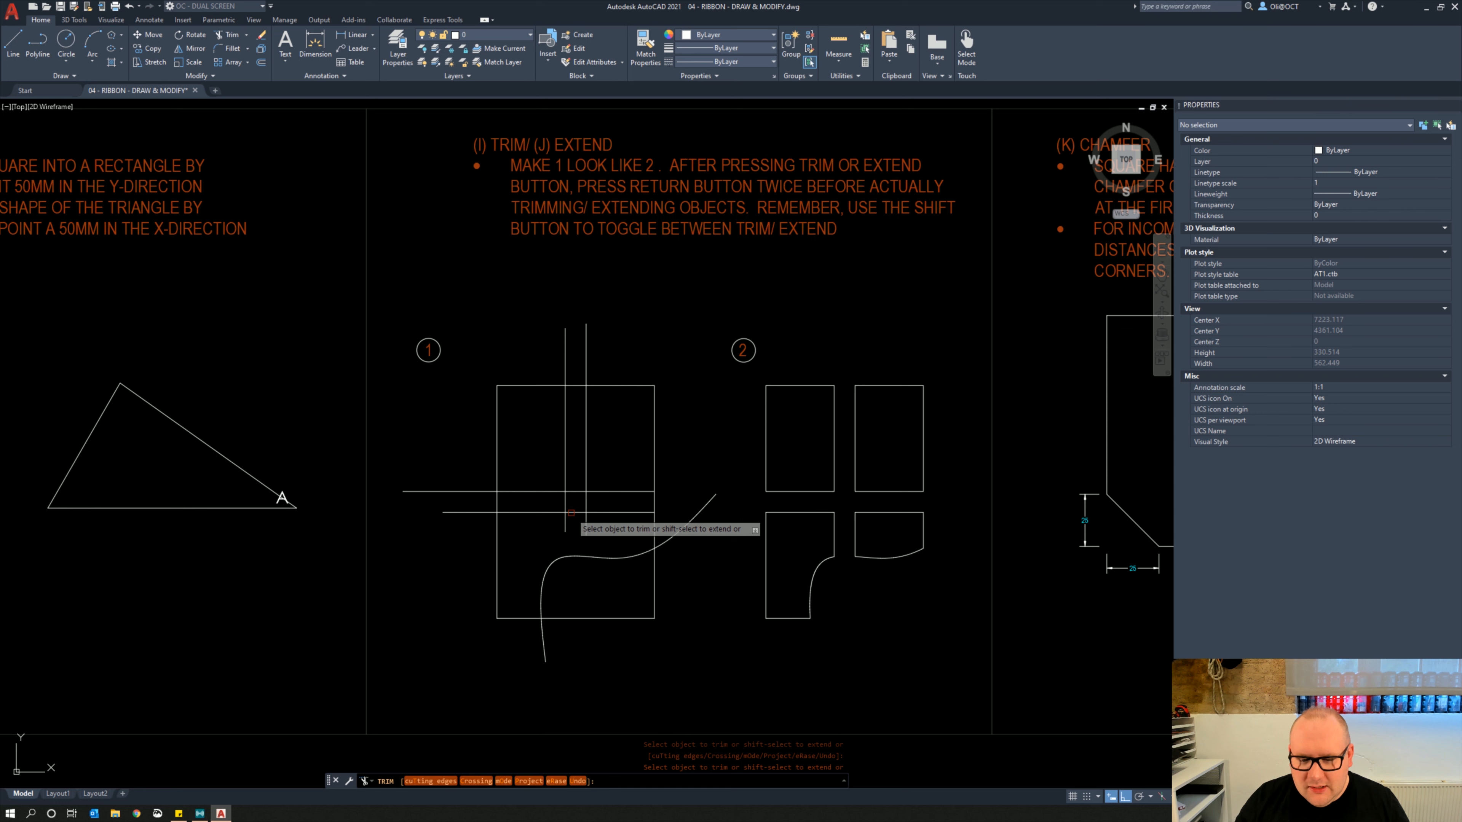
shift+click(588, 530)
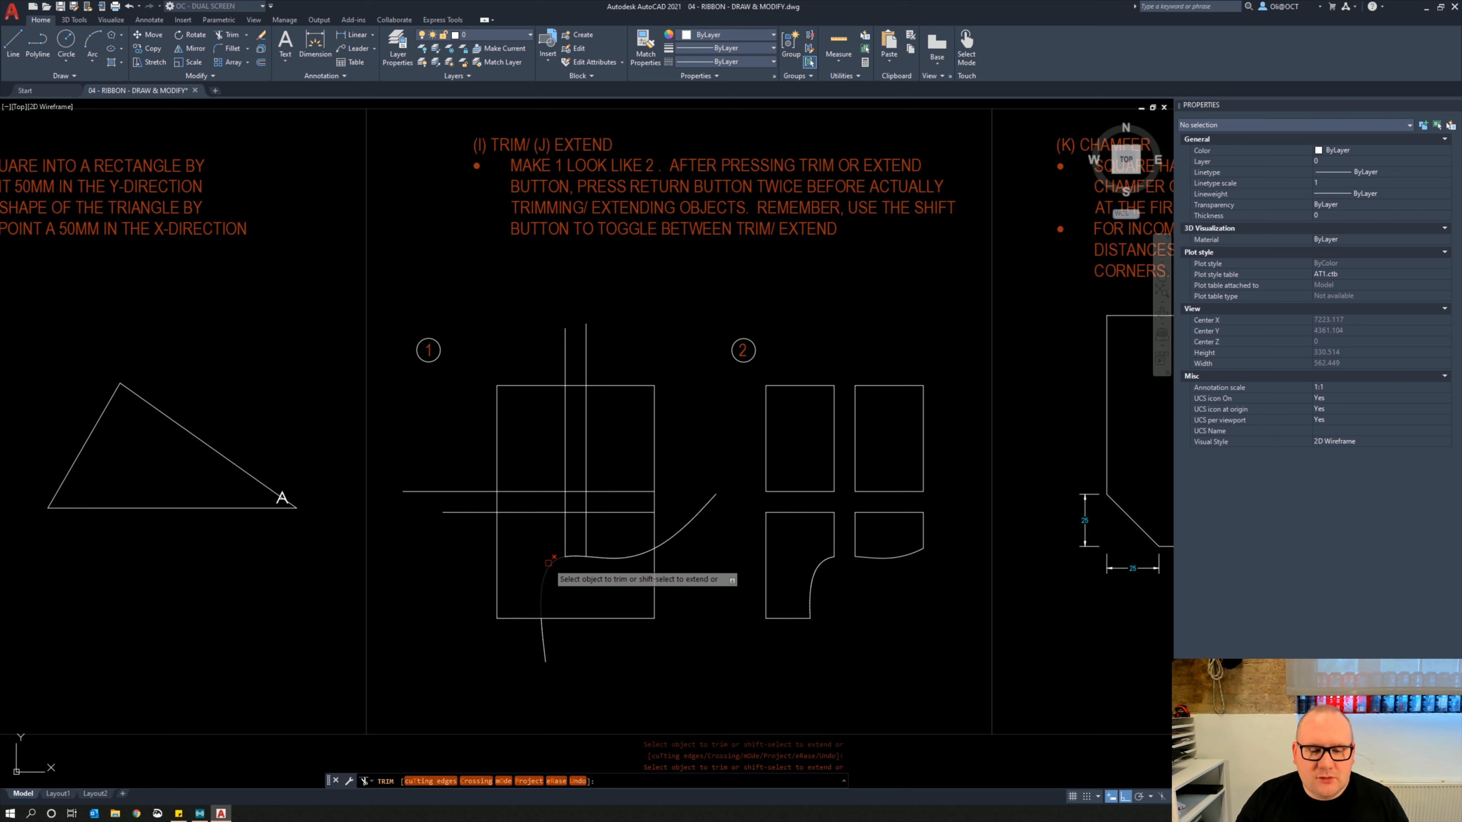
Trim the curve between the two vertical lines and clear the line segments where the horizontal and vertical pairs cross
click(577, 556)
drag(599, 507, 573, 505)
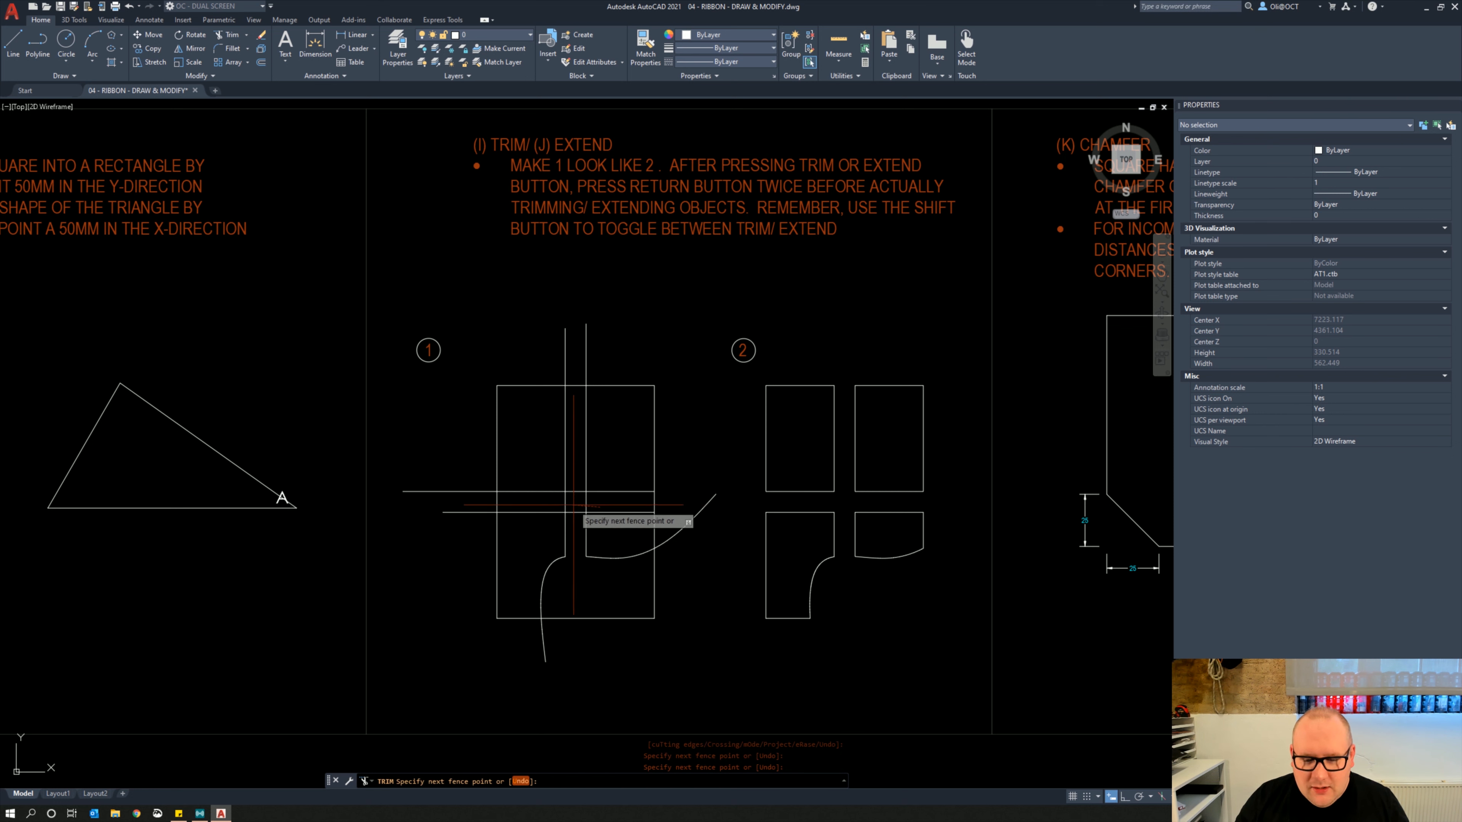
click(543, 500)
click(578, 524)
click(574, 474)
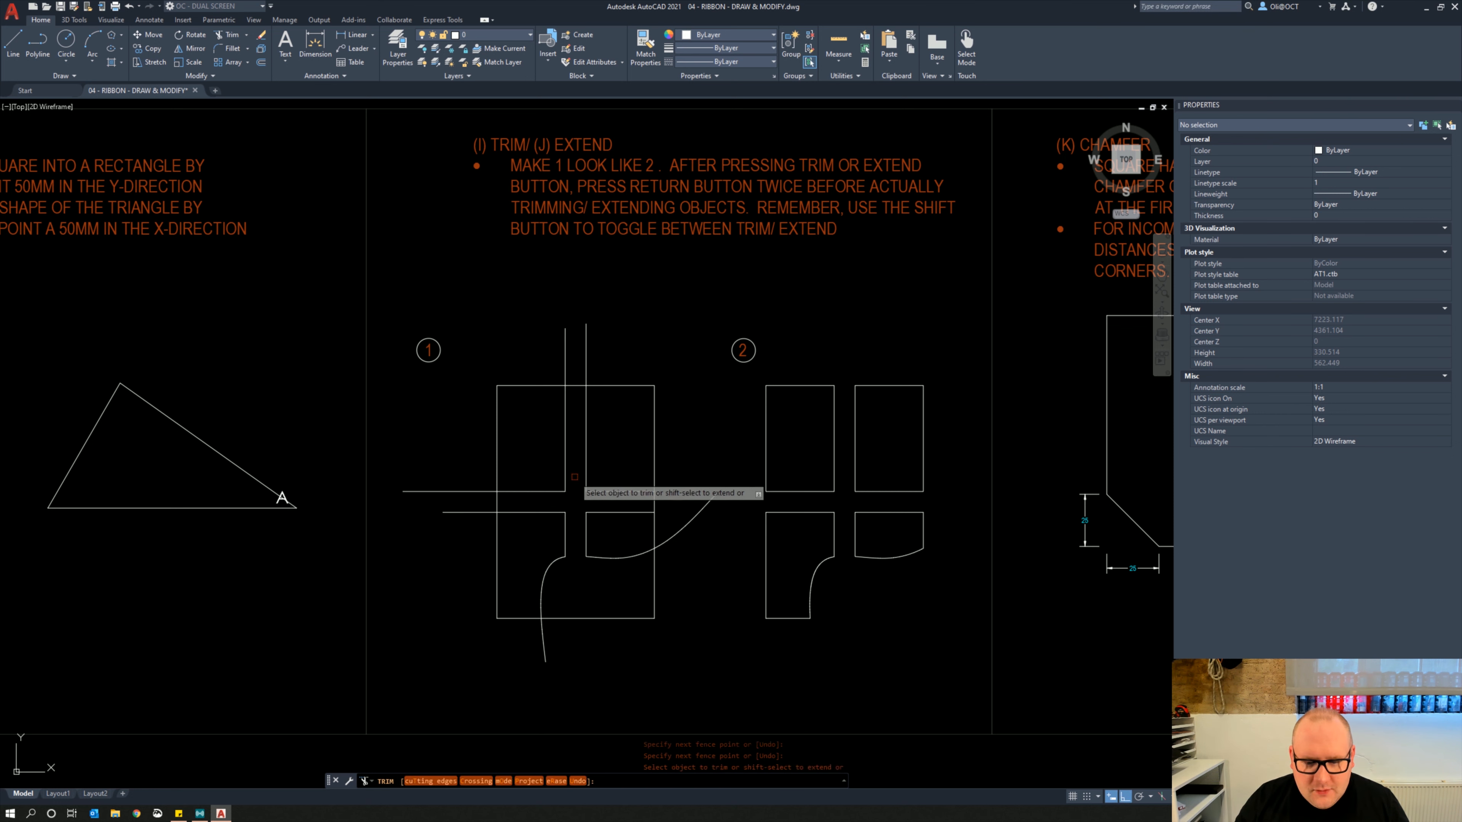
Trim figure 1's rectangle edges between the line pairs and remove the line ends projecting beyond its left and upper edges
click(666, 500)
key(Return)
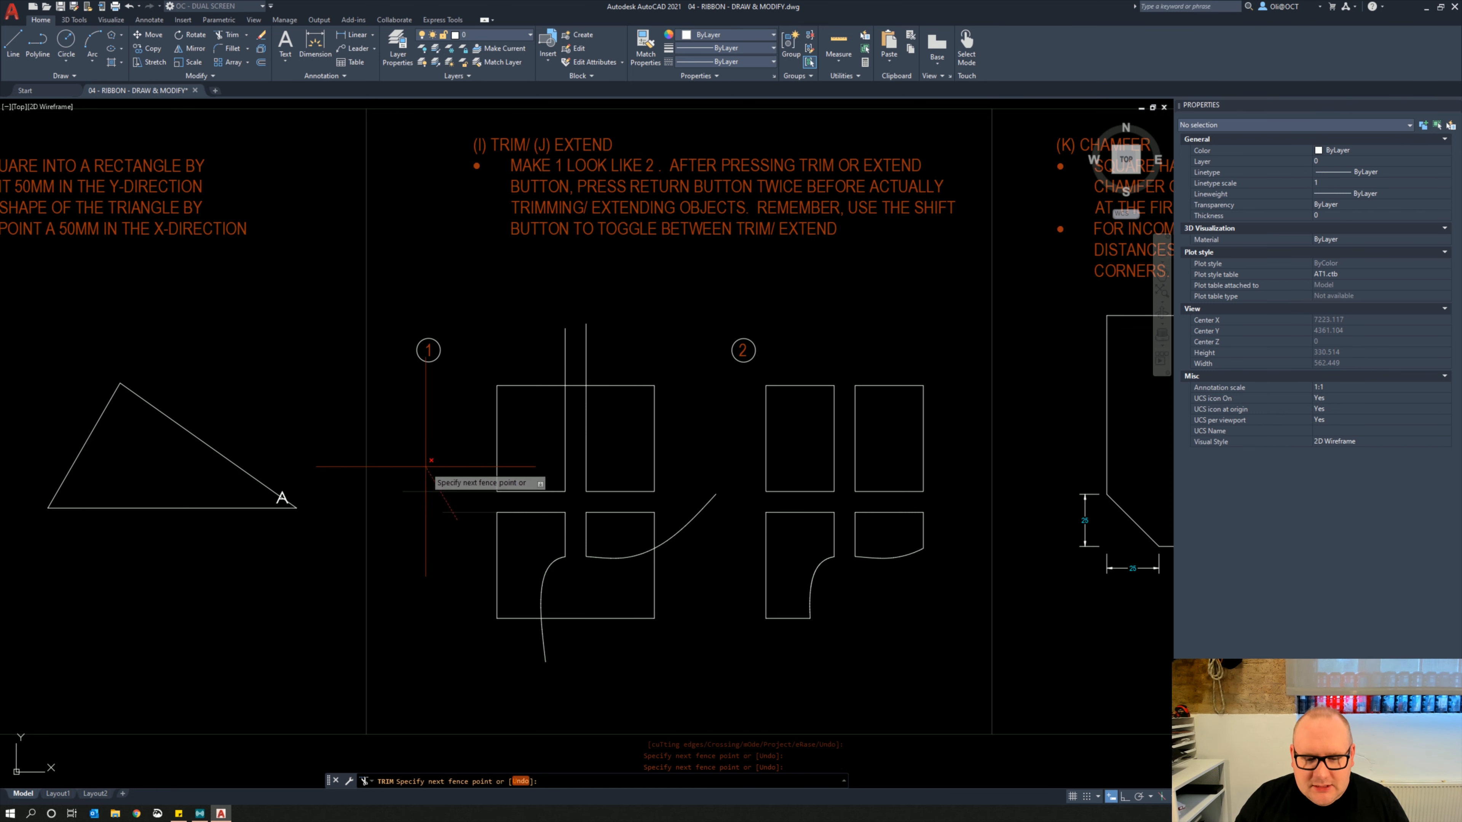
click(618, 355)
click(521, 350)
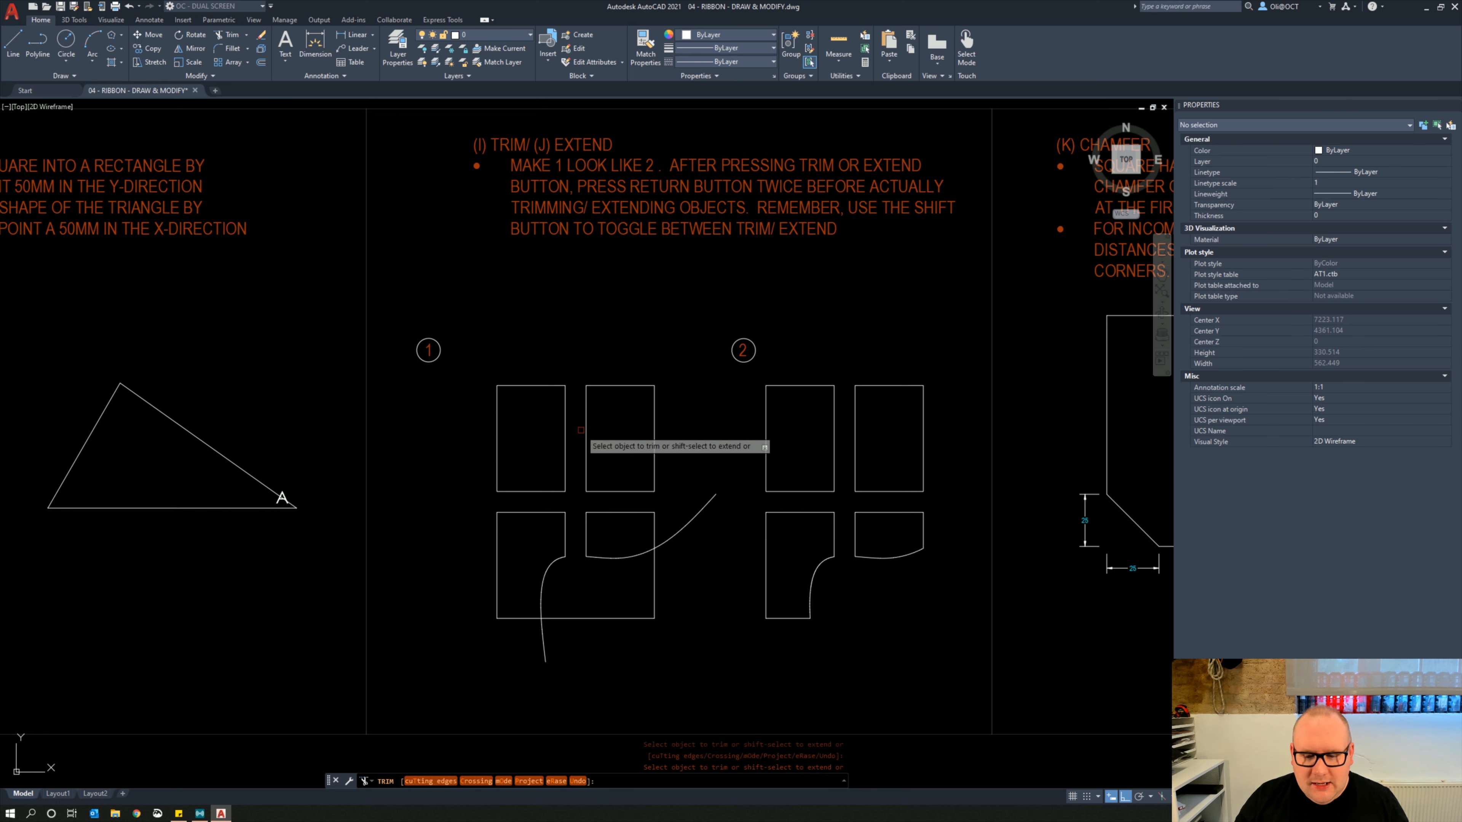
Trim both protruding ends of the curve and the rectangle's lower-right corner beyond it so that figure 1 matches figure 2
click(674, 532)
click(655, 569)
click(628, 619)
click(543, 650)
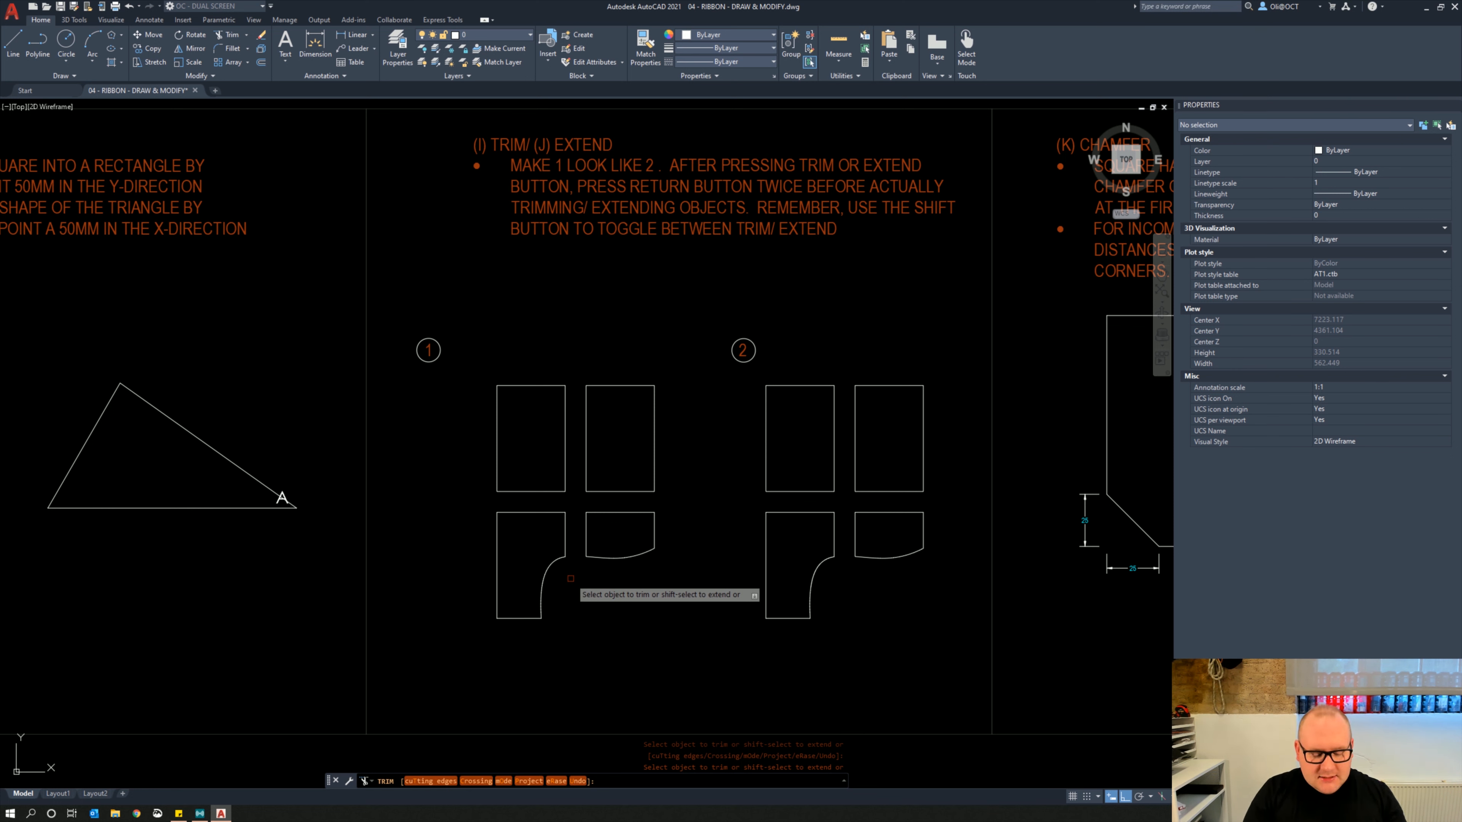
key(Return)
key(Escape)
key(Escape)
key(Escape)
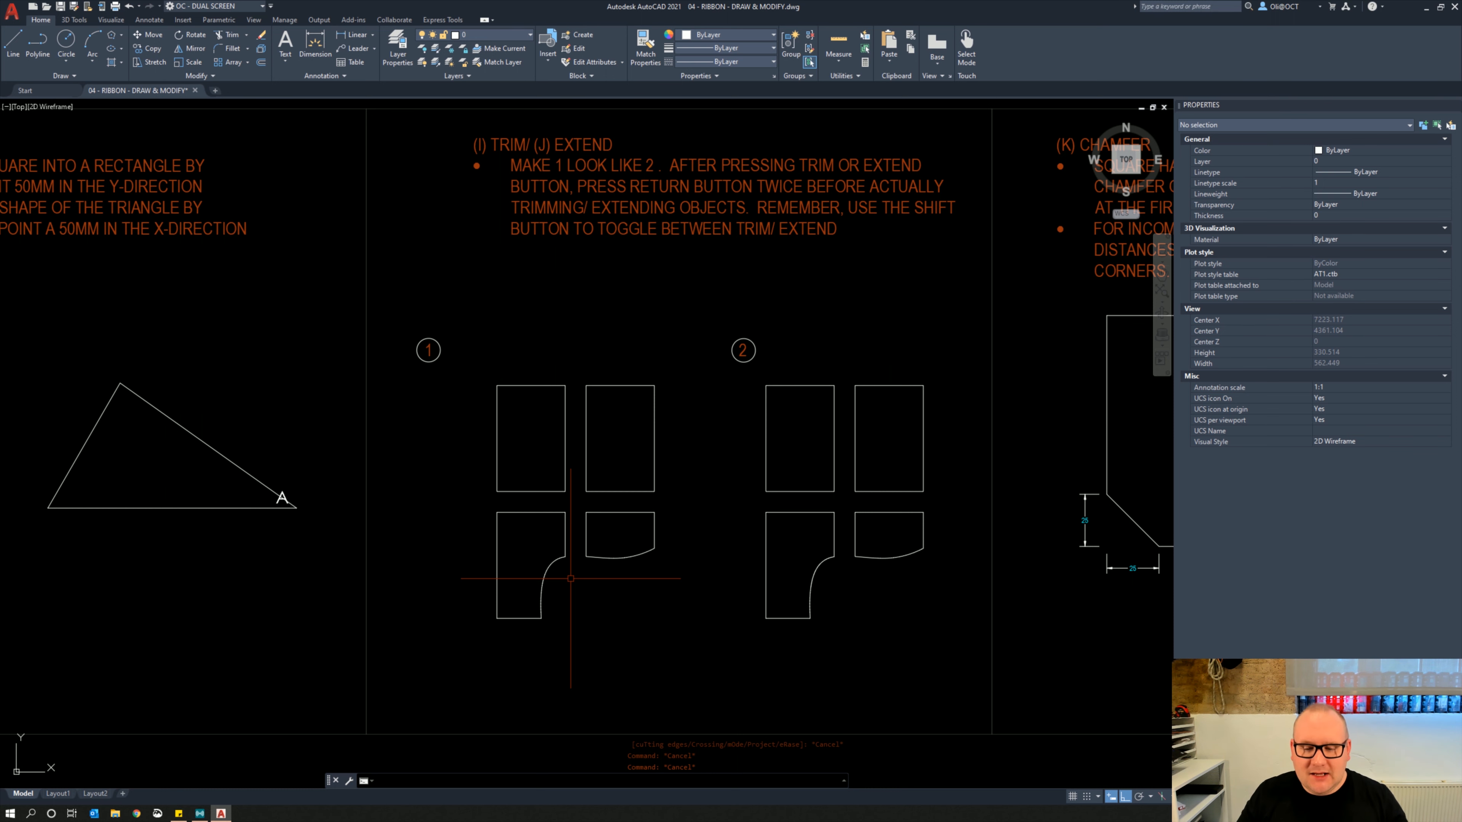
Examine the instructions and shapes of the chamfer (K) and fillet (L) exercises
scroll(570, 578, down, 3)
scroll(575, 535, up, 1)
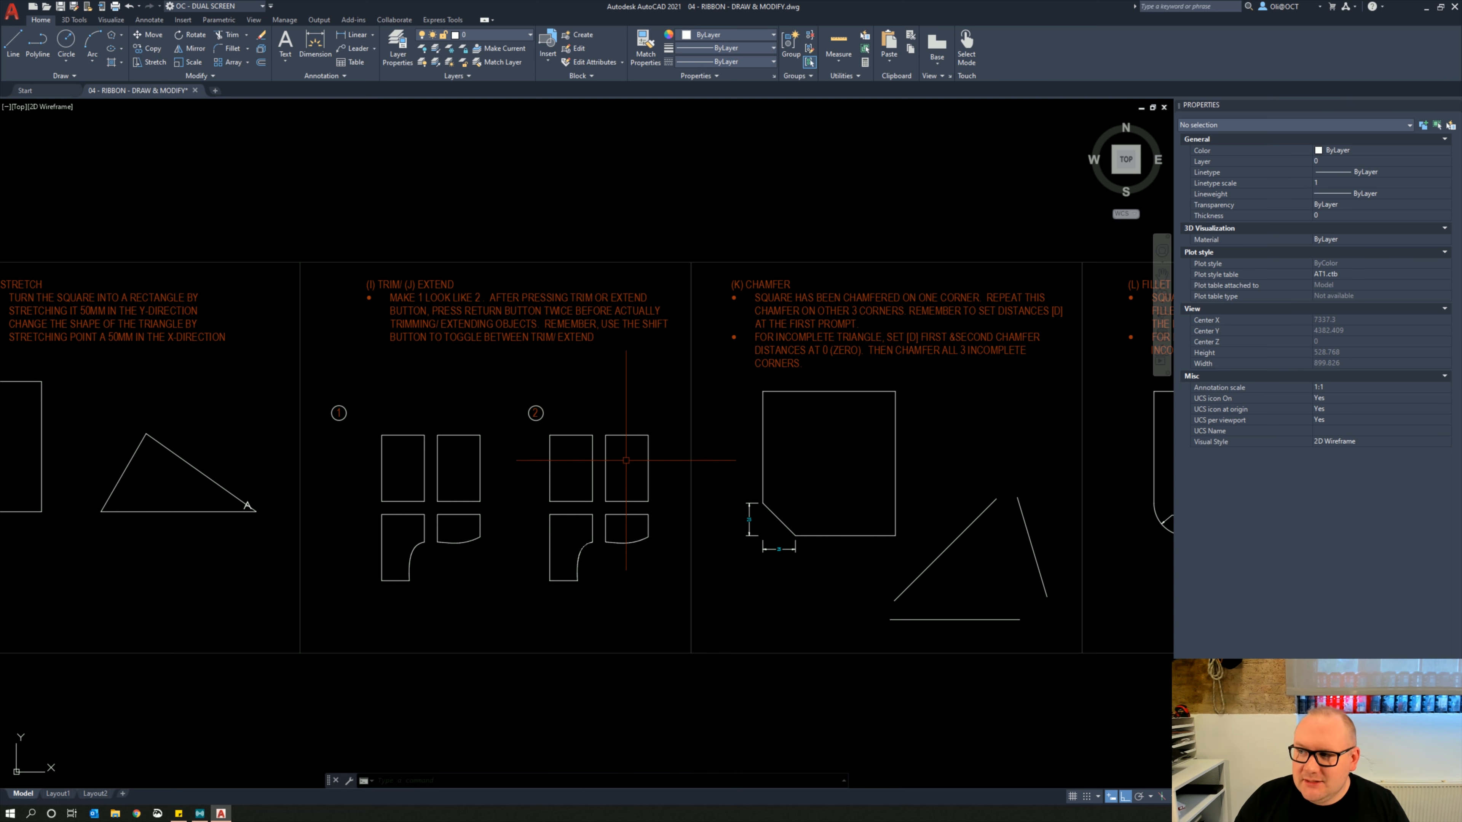
mouse_move(751, 391)
middle_down()
mouse_move(619, 432)
mouse_move(580, 416)
mouse_move(540, 420)
middle_up()
scroll(567, 411, up, 1)
scroll(621, 435, down, 1)
scroll(526, 422, up, 1)
scroll(653, 455, down, 1)
middle_drag(652, 457, 592, 449)
mouse_move(775, 537)
middle_down()
mouse_move(552, 521)
mouse_move(581, 494)
mouse_move(584, 513)
mouse_move(551, 518)
middle_up()
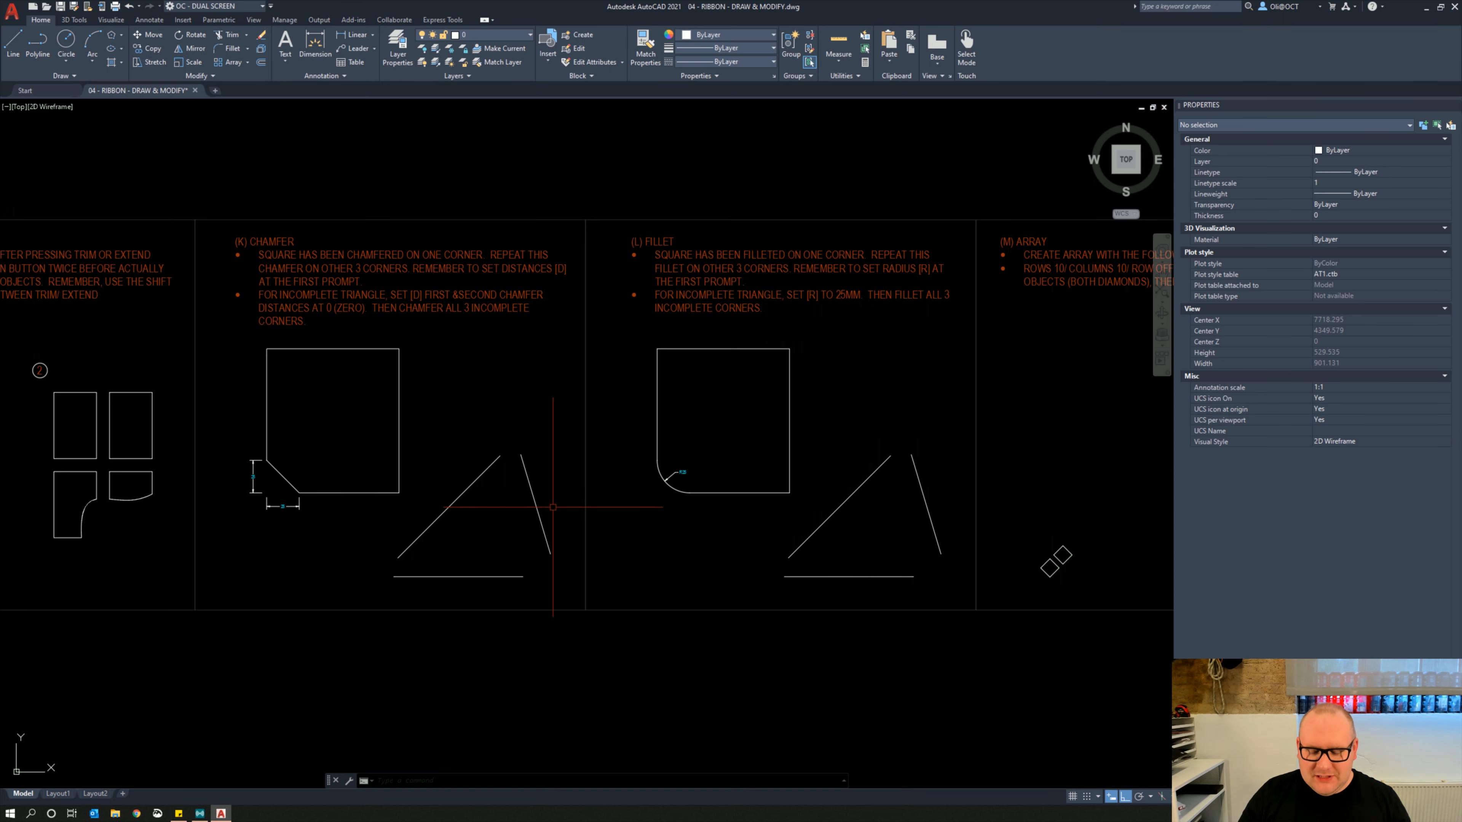
middle_drag(540, 508, 536, 514)
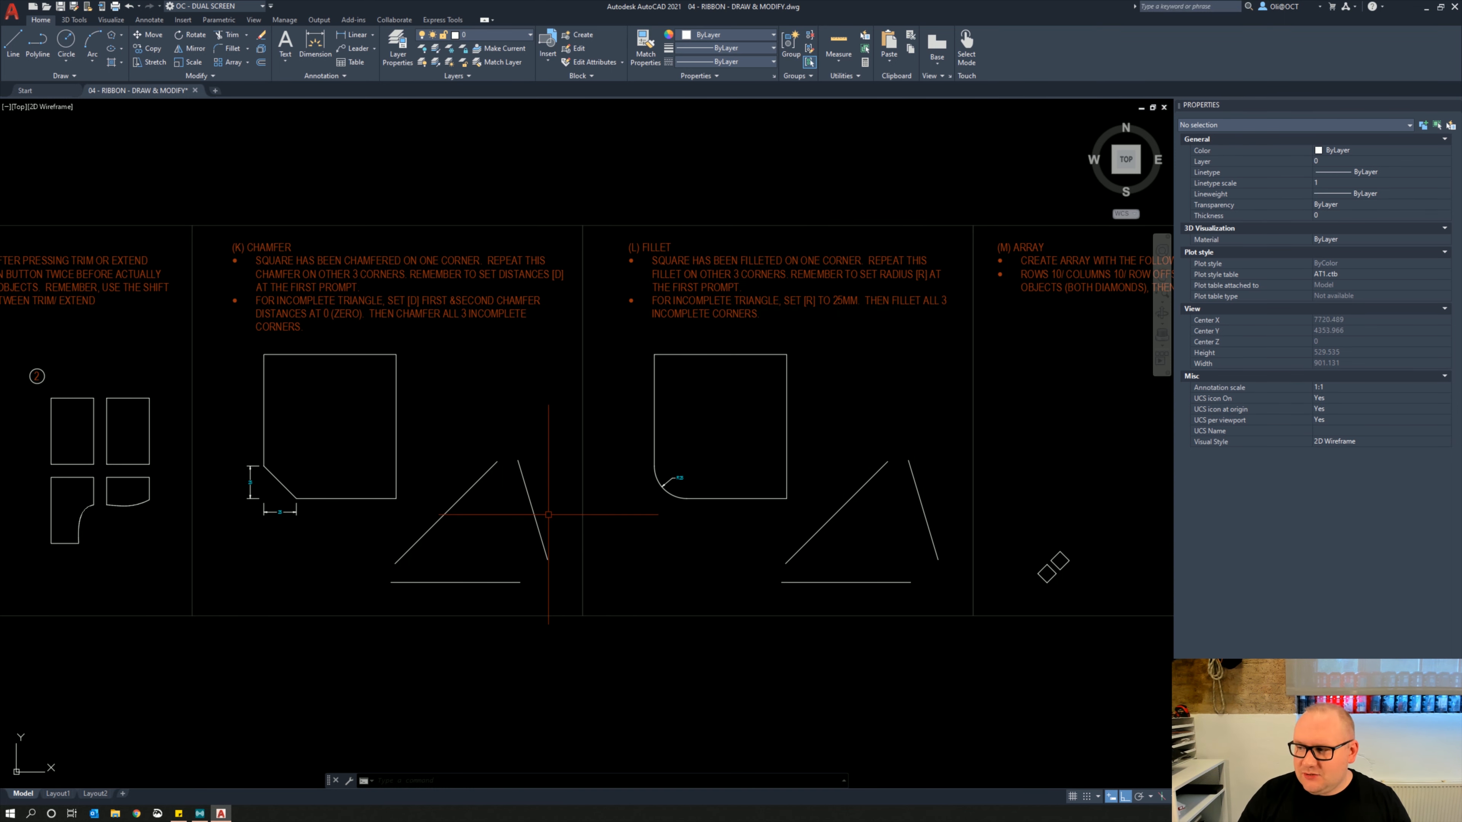
scroll(537, 514, up, 2)
scroll(530, 510, down, 2)
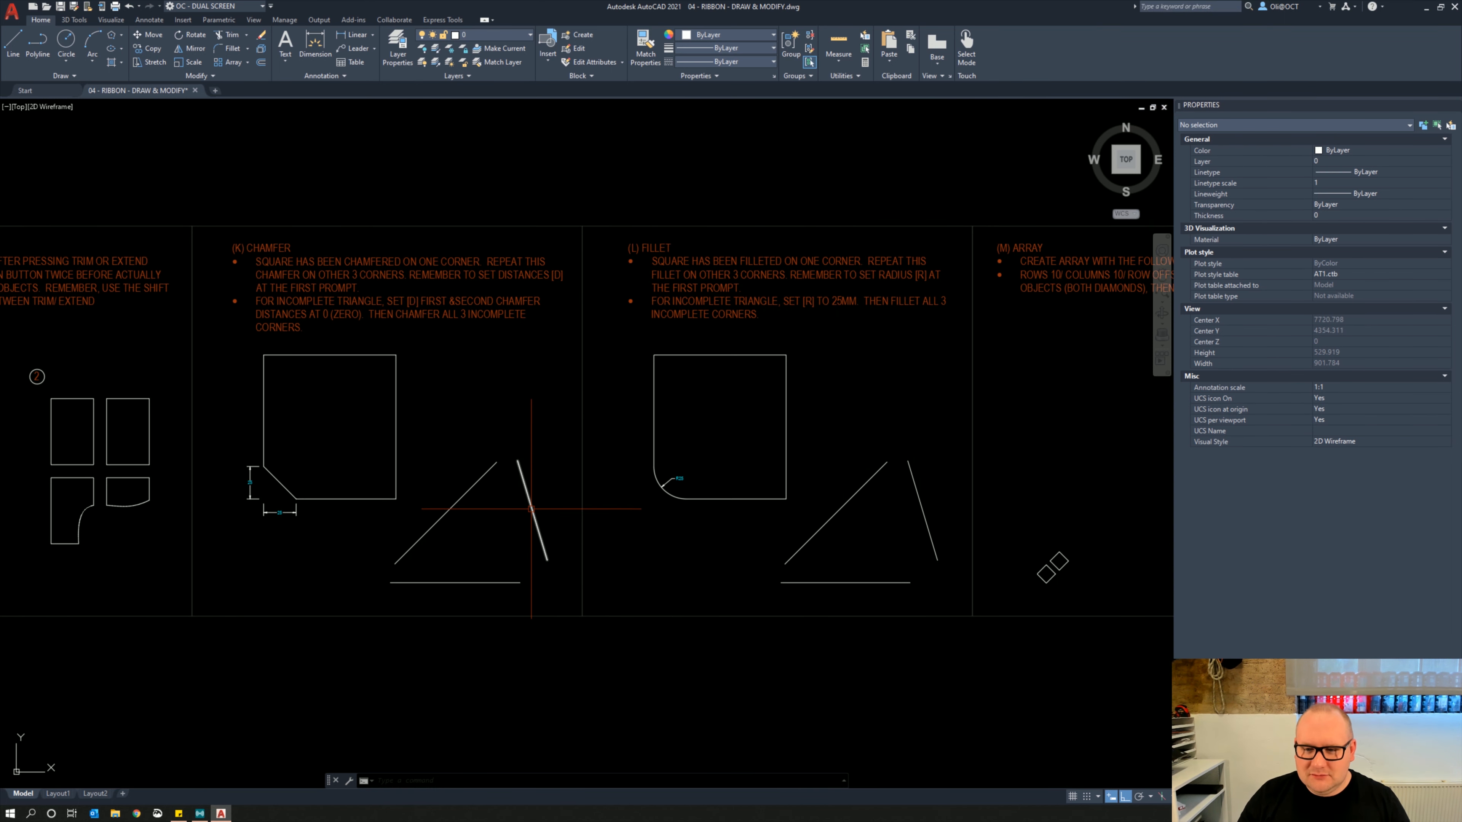
middle_drag(531, 508, 538, 538)
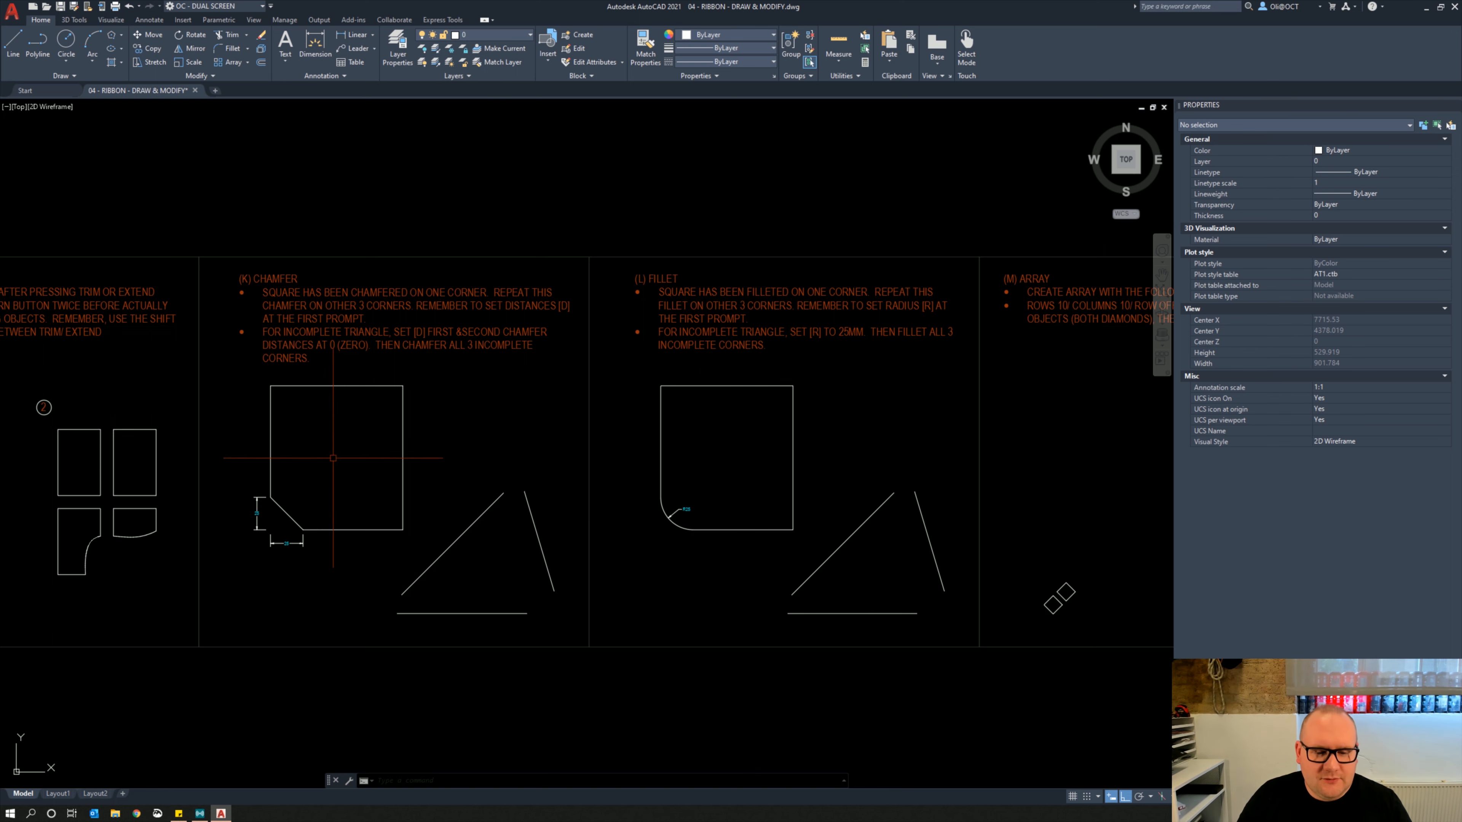
Try to chamfer the upper-left corner of the square in exercise K without setting the chamfer distances
scroll(327, 455, up, 2)
middle_drag(344, 461, 440, 456)
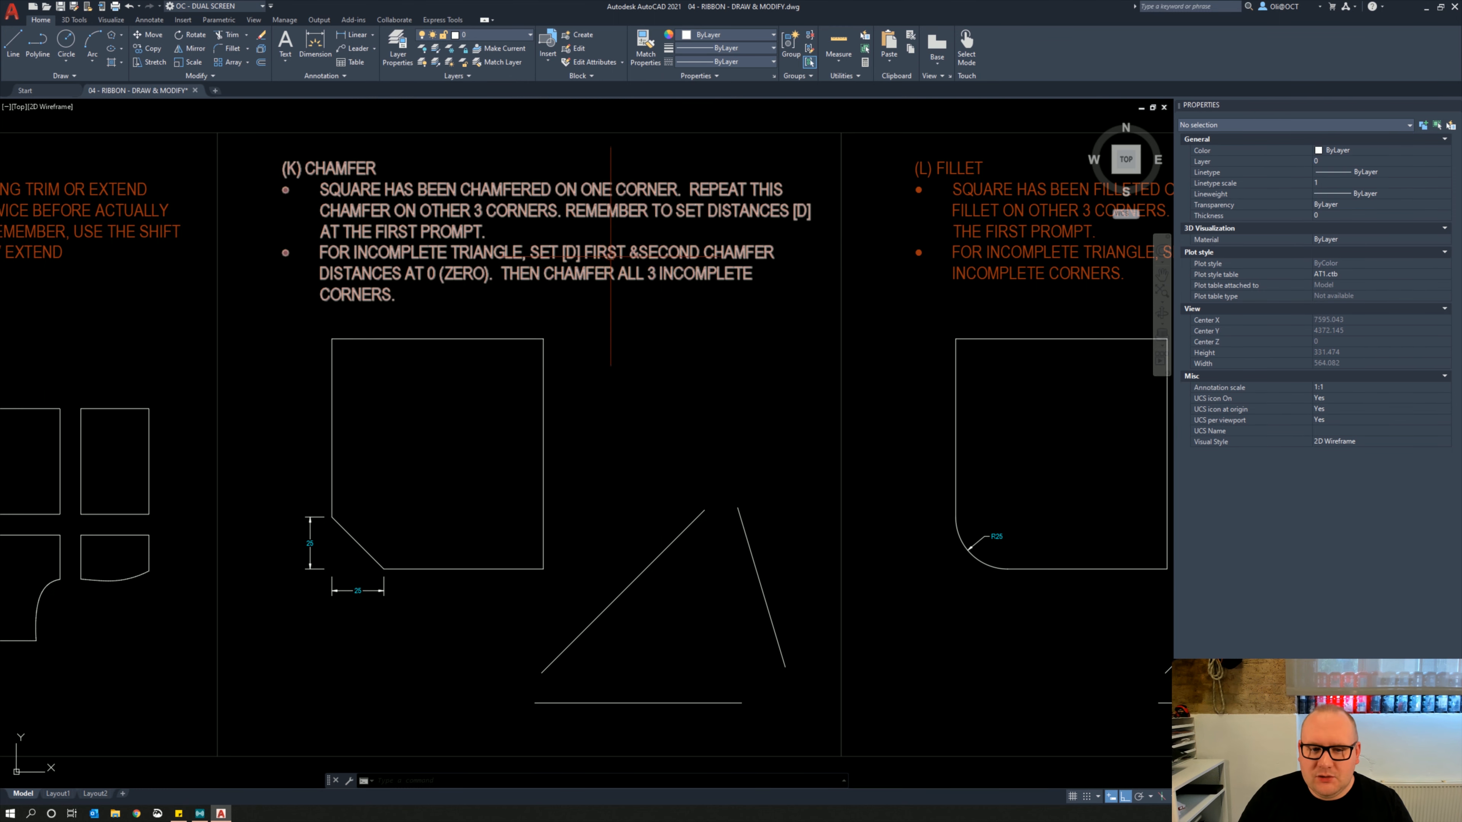
middle_drag(380, 307, 434, 290)
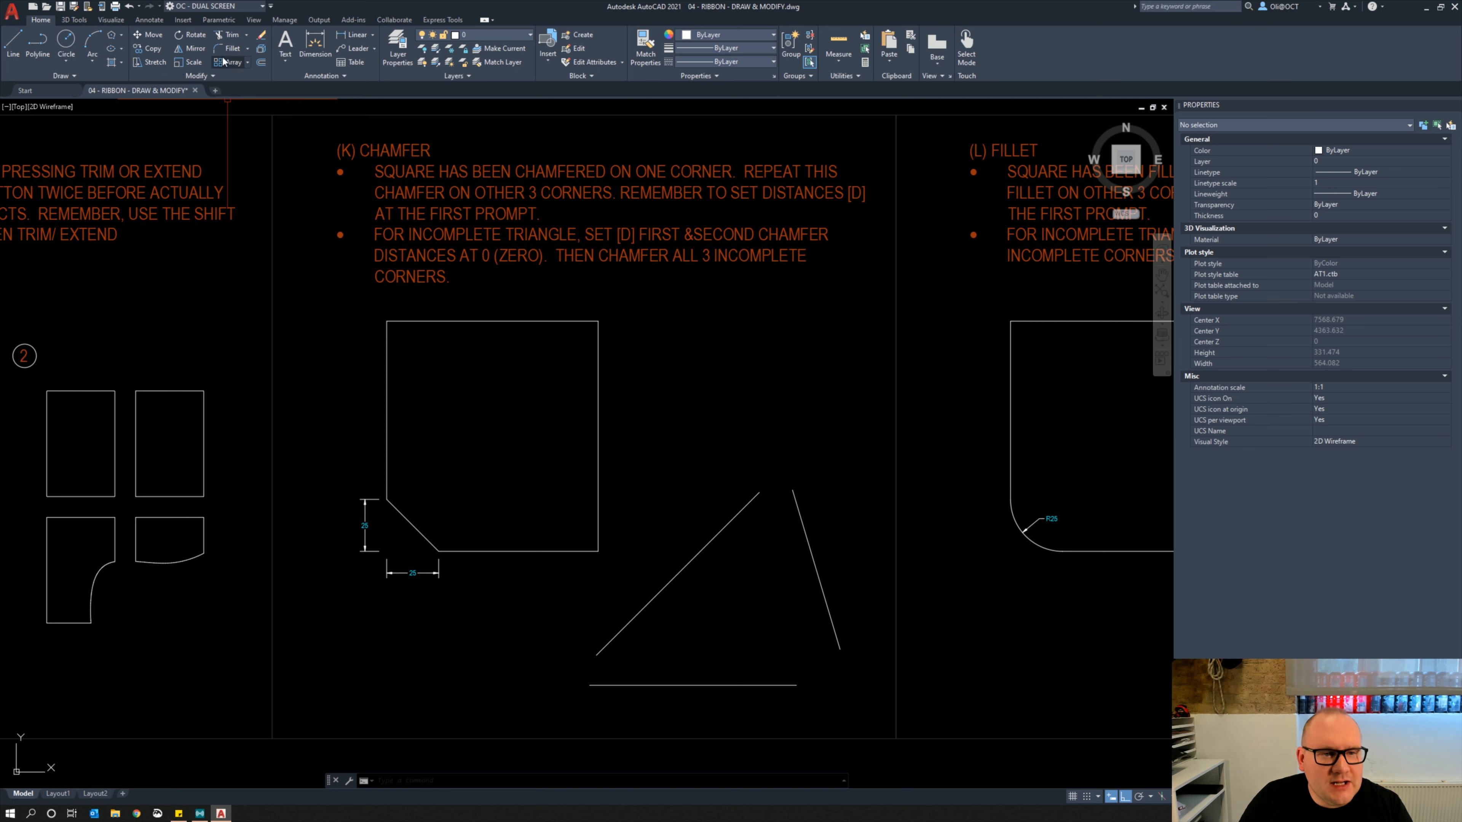
click(247, 49)
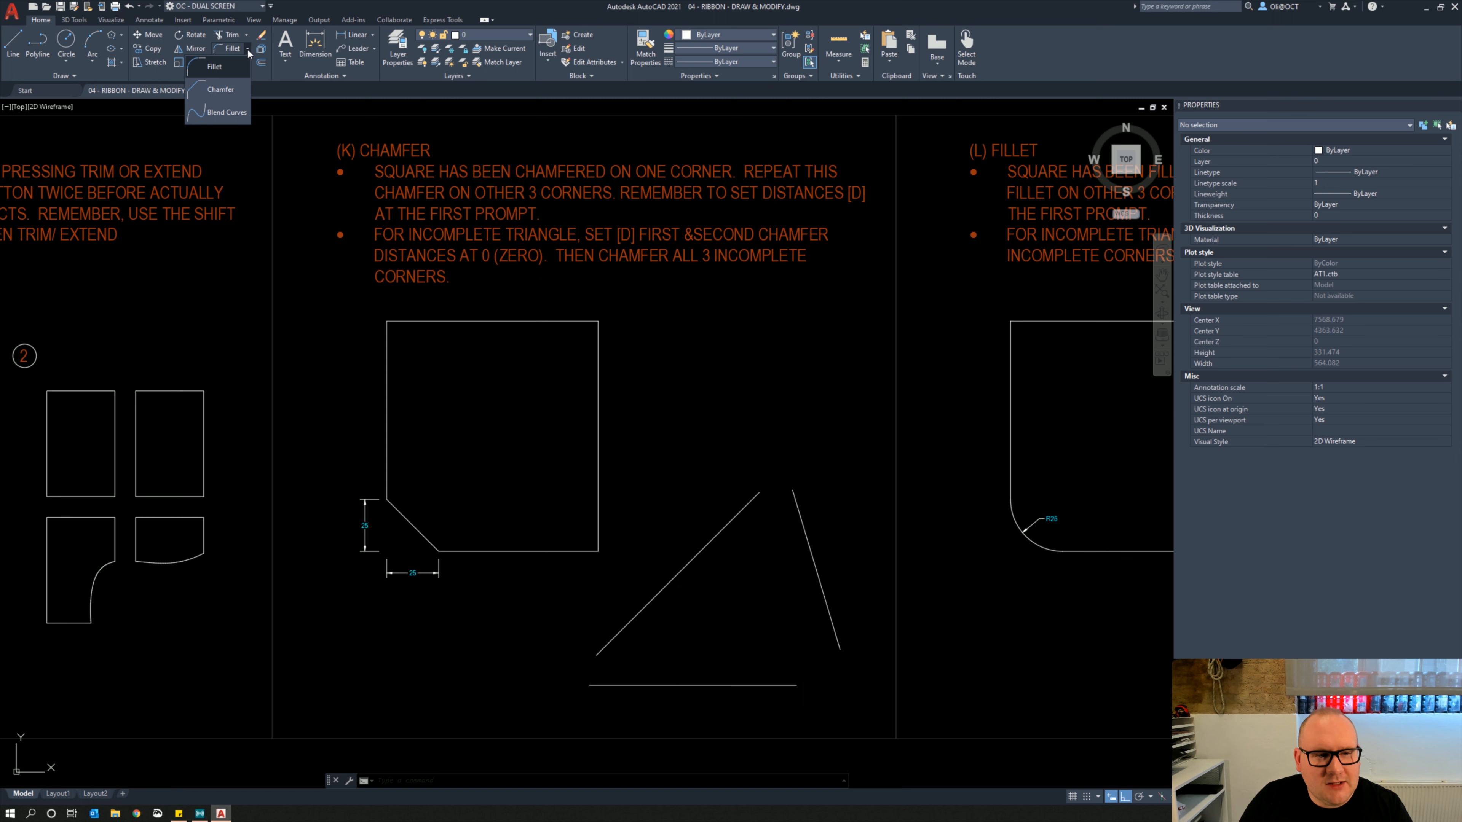
click(242, 90)
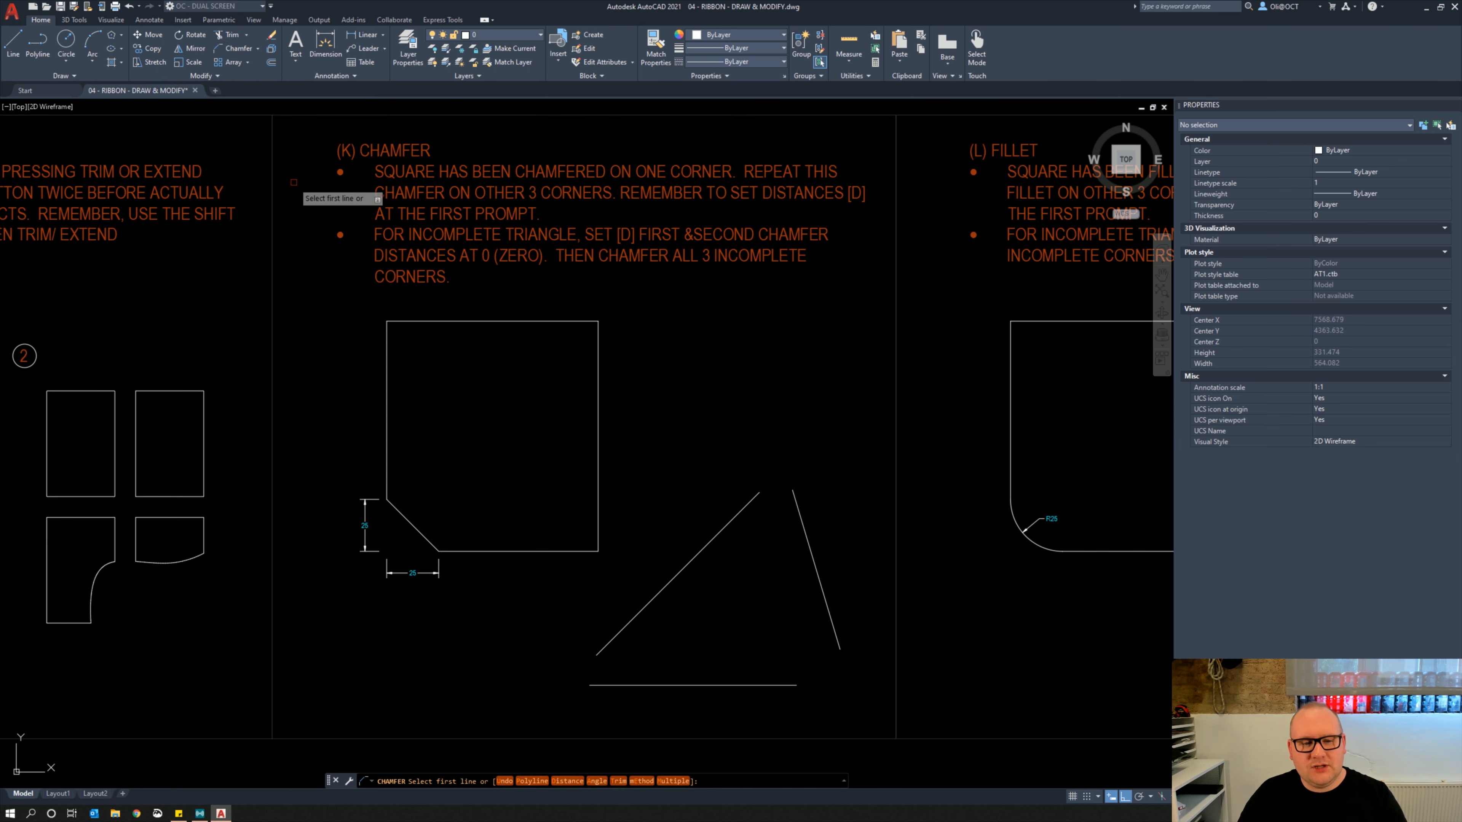
key(Escape)
text(ch)
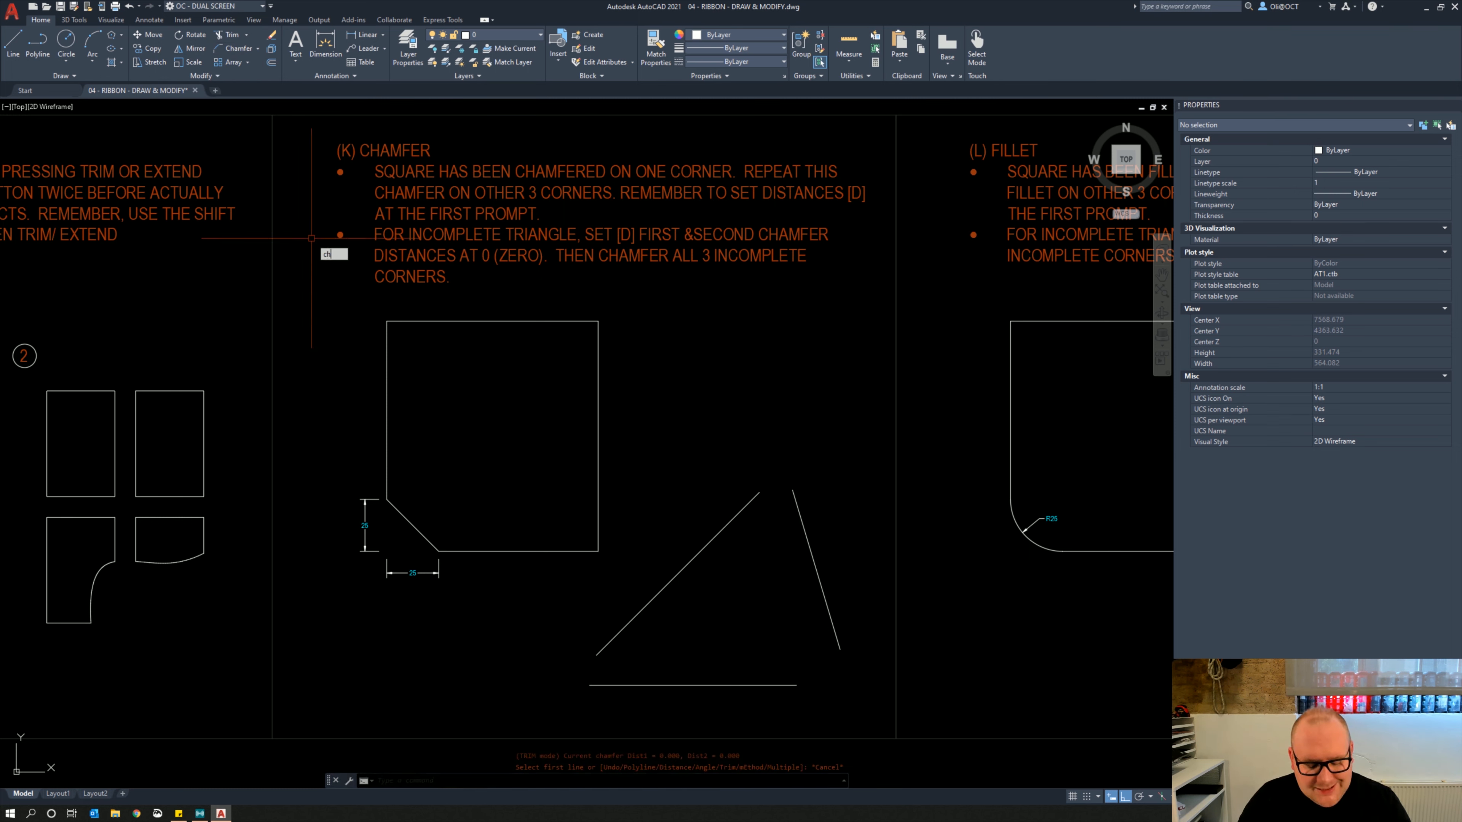
key(Return)
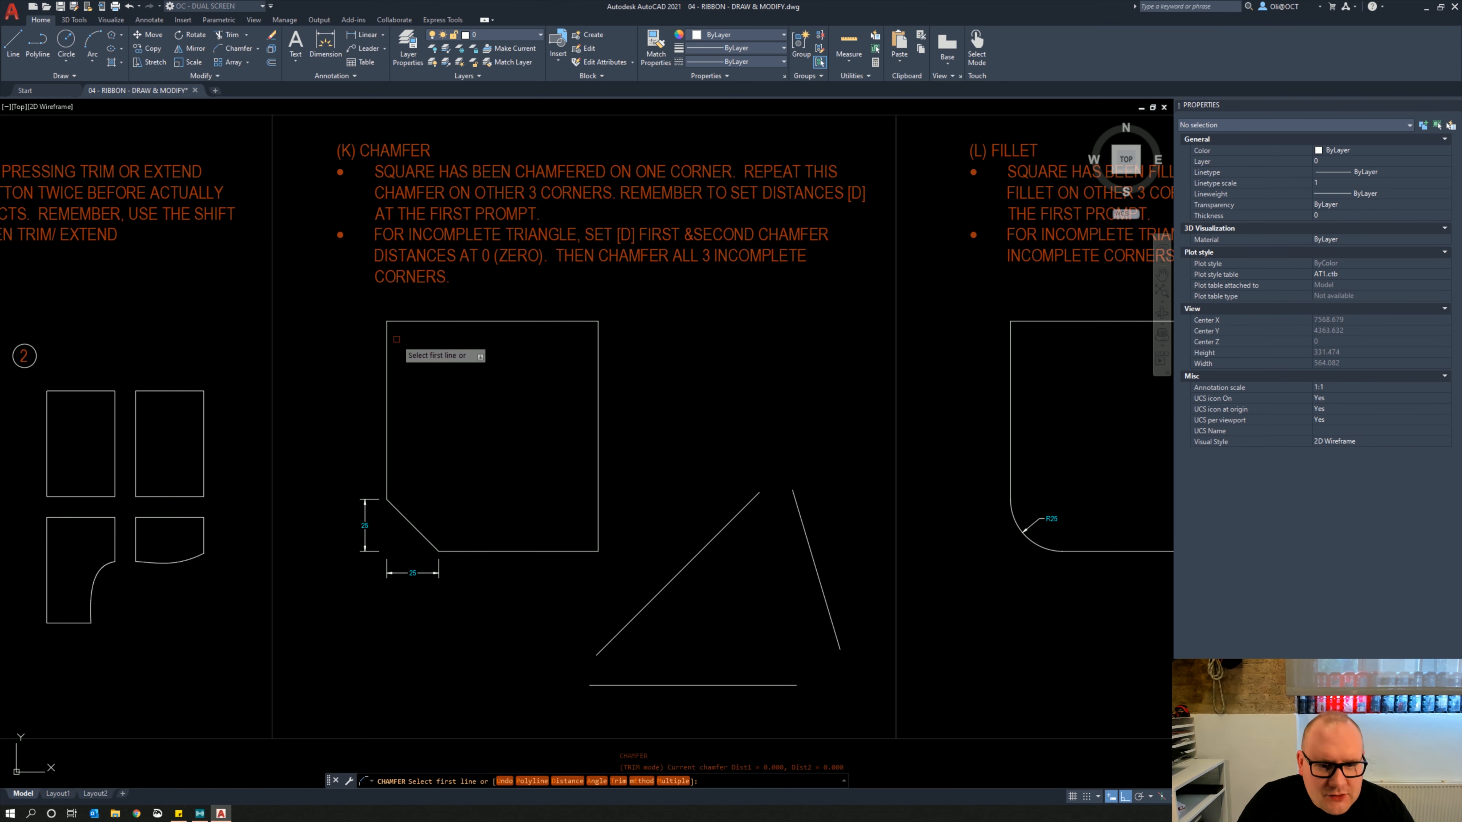
click(386, 333)
click(398, 322)
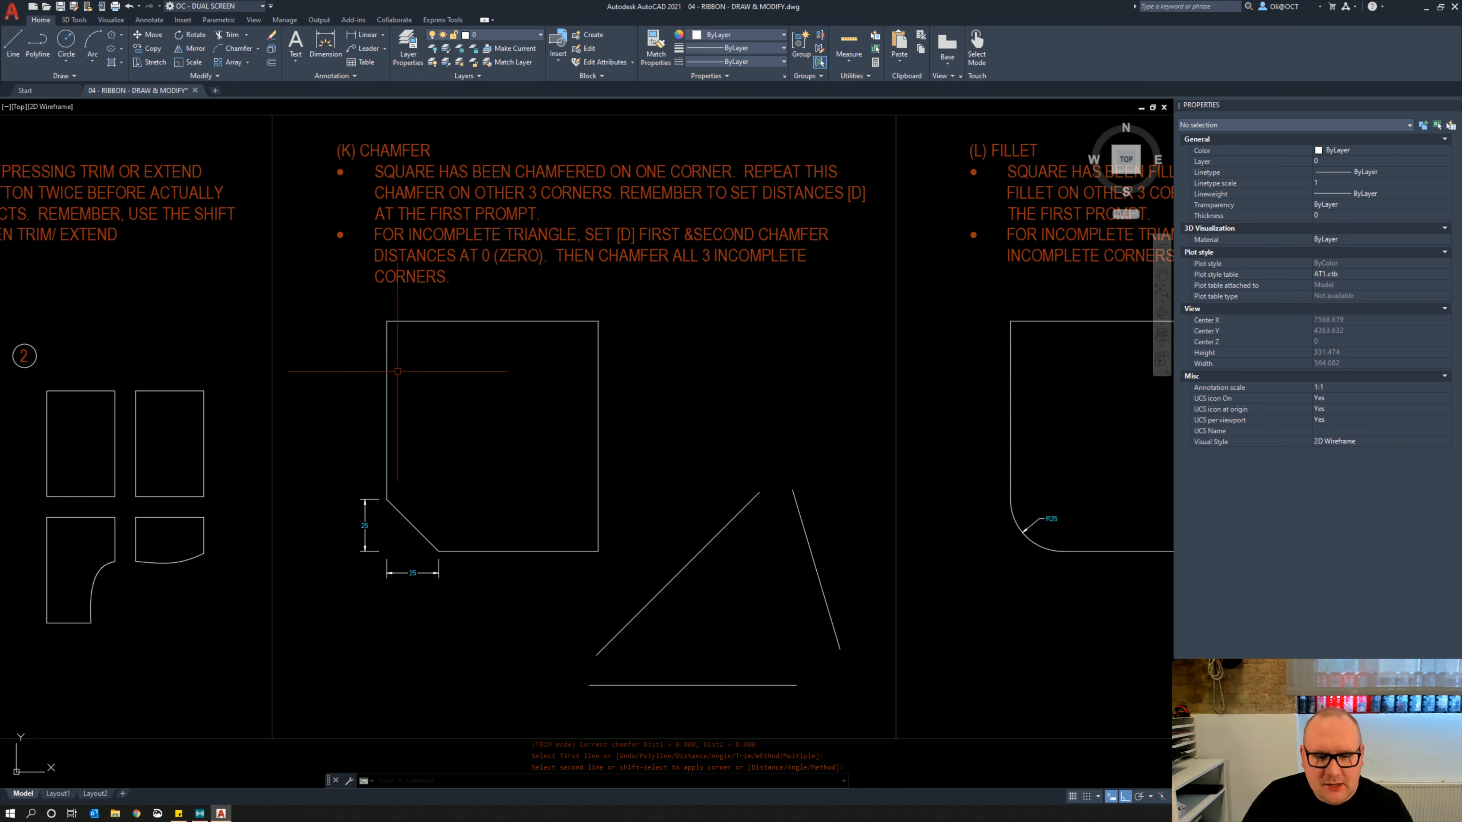
key(Return)
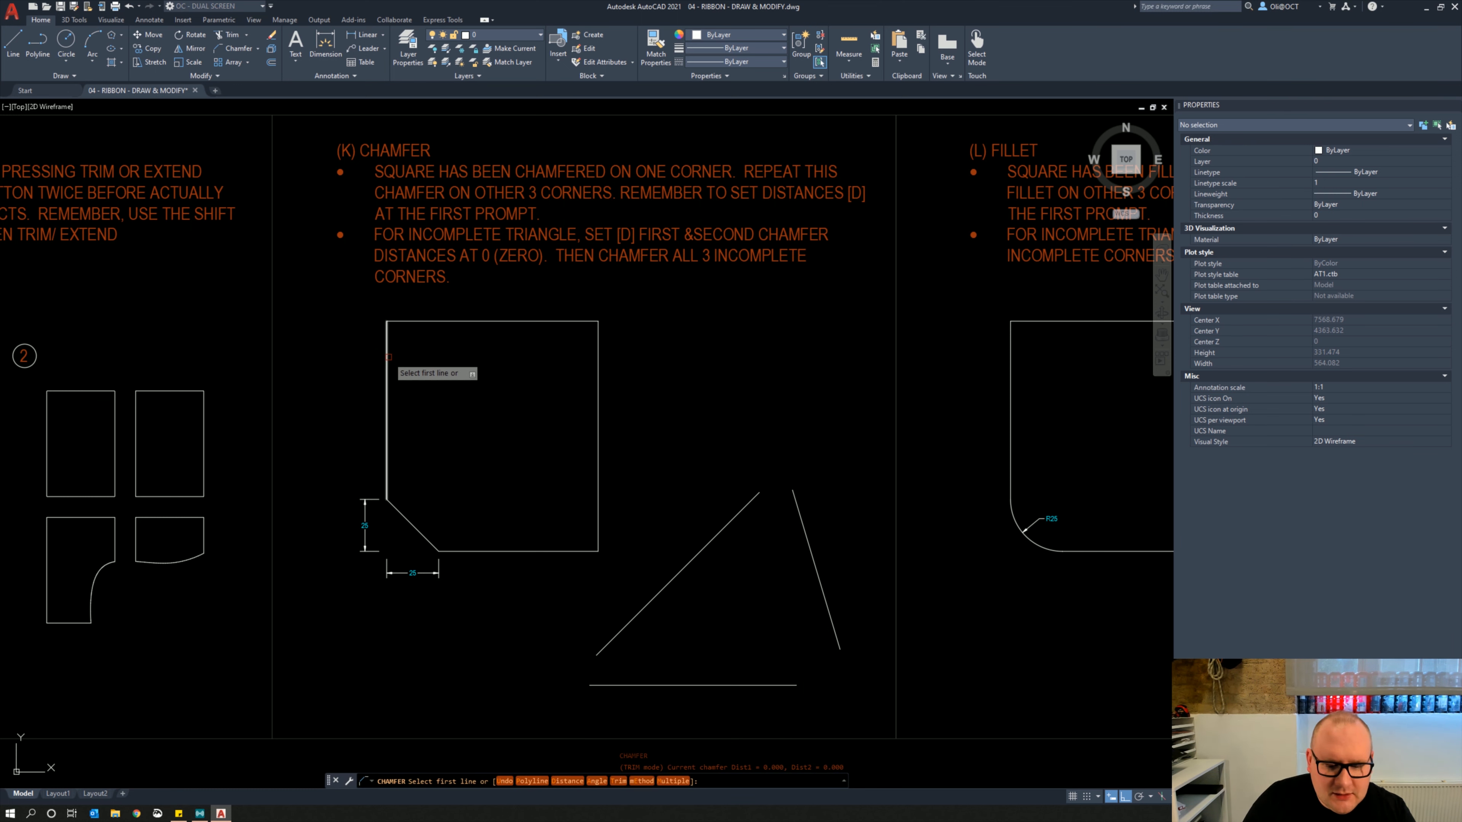
click(388, 357)
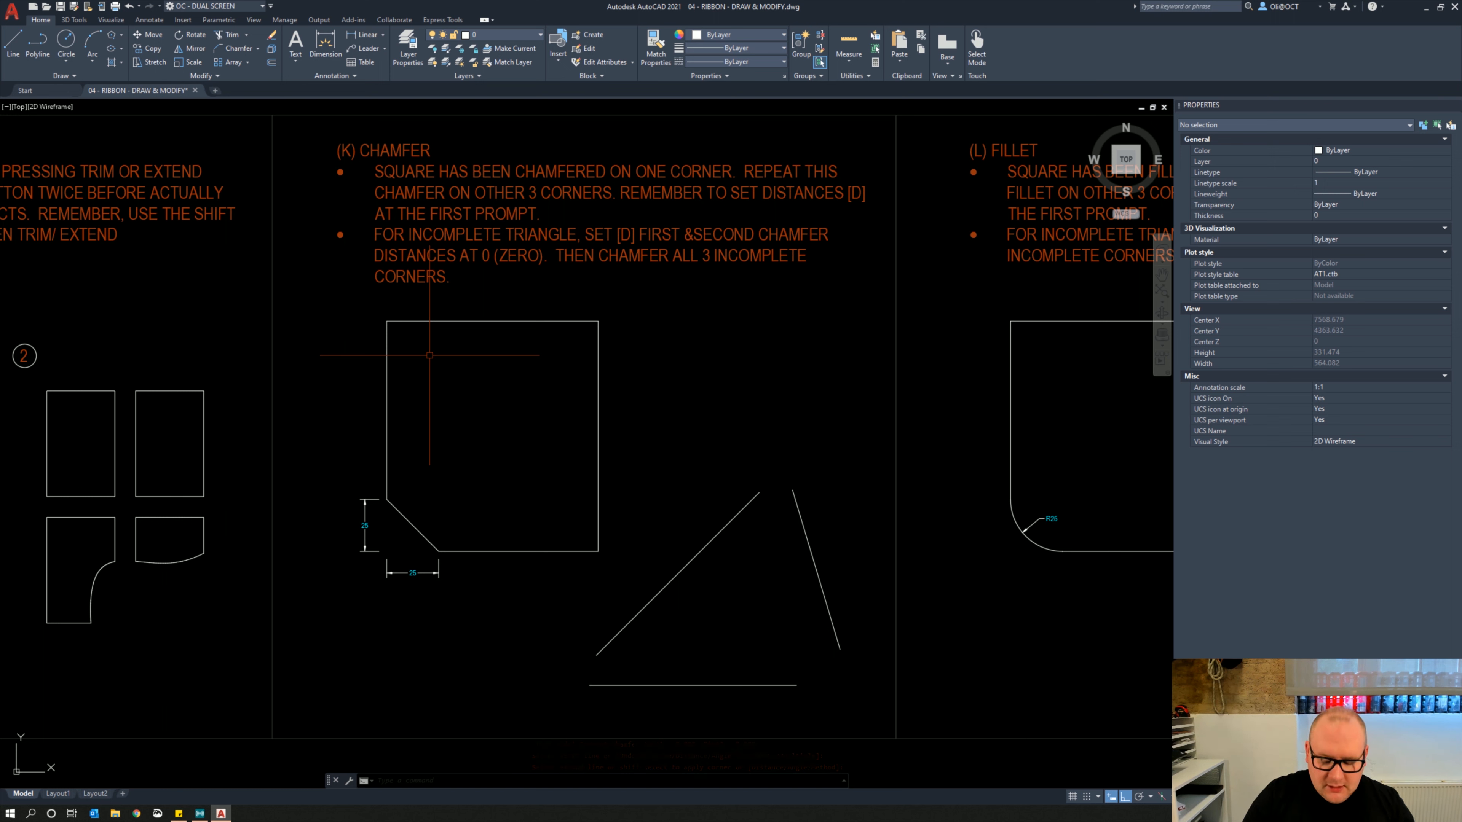
Set the first chamfer distance to 25 and pick the second between the ends of the existing chamfer's horizontal dimension
key(space)
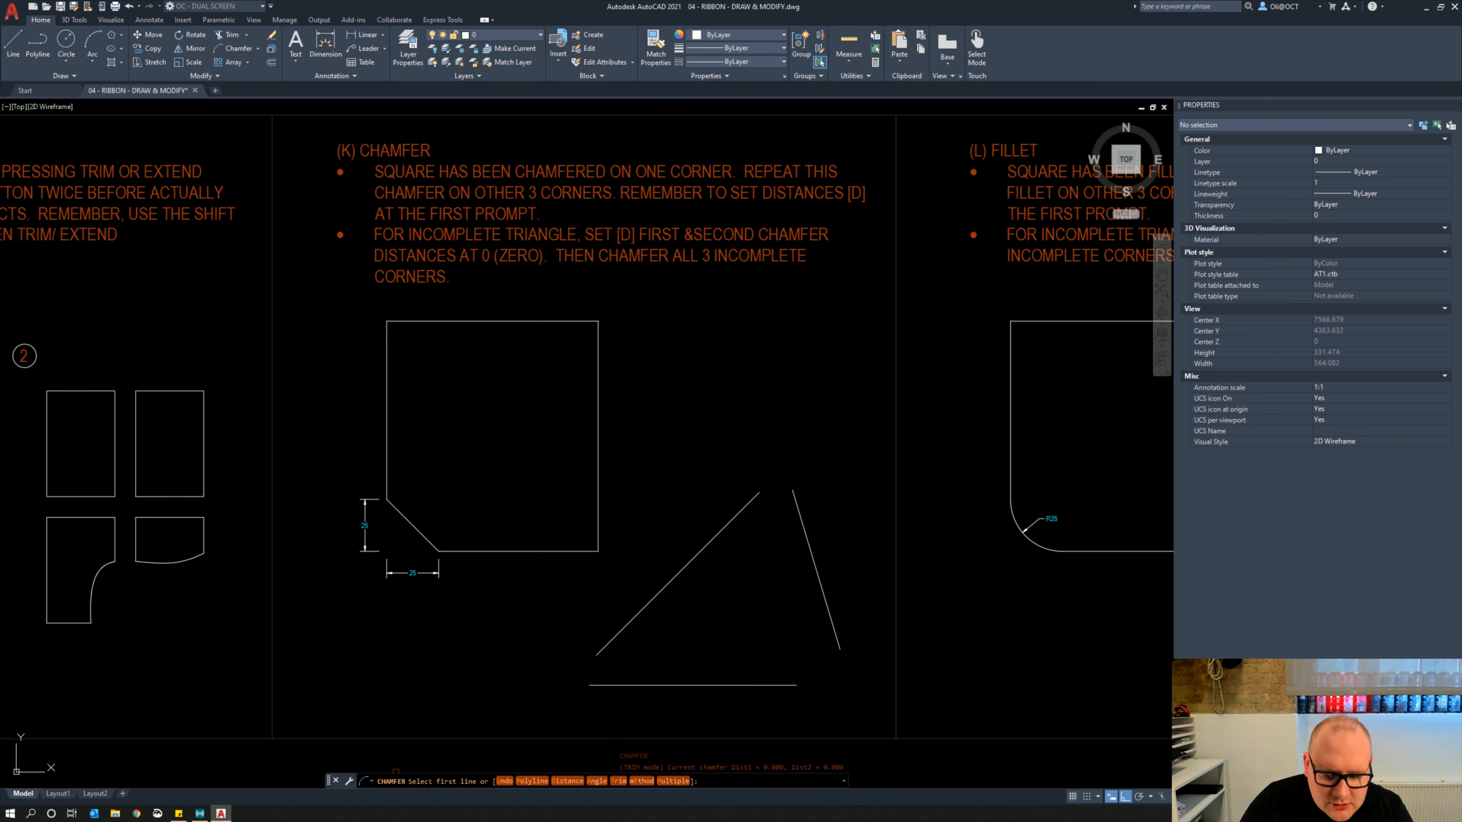
click(564, 781)
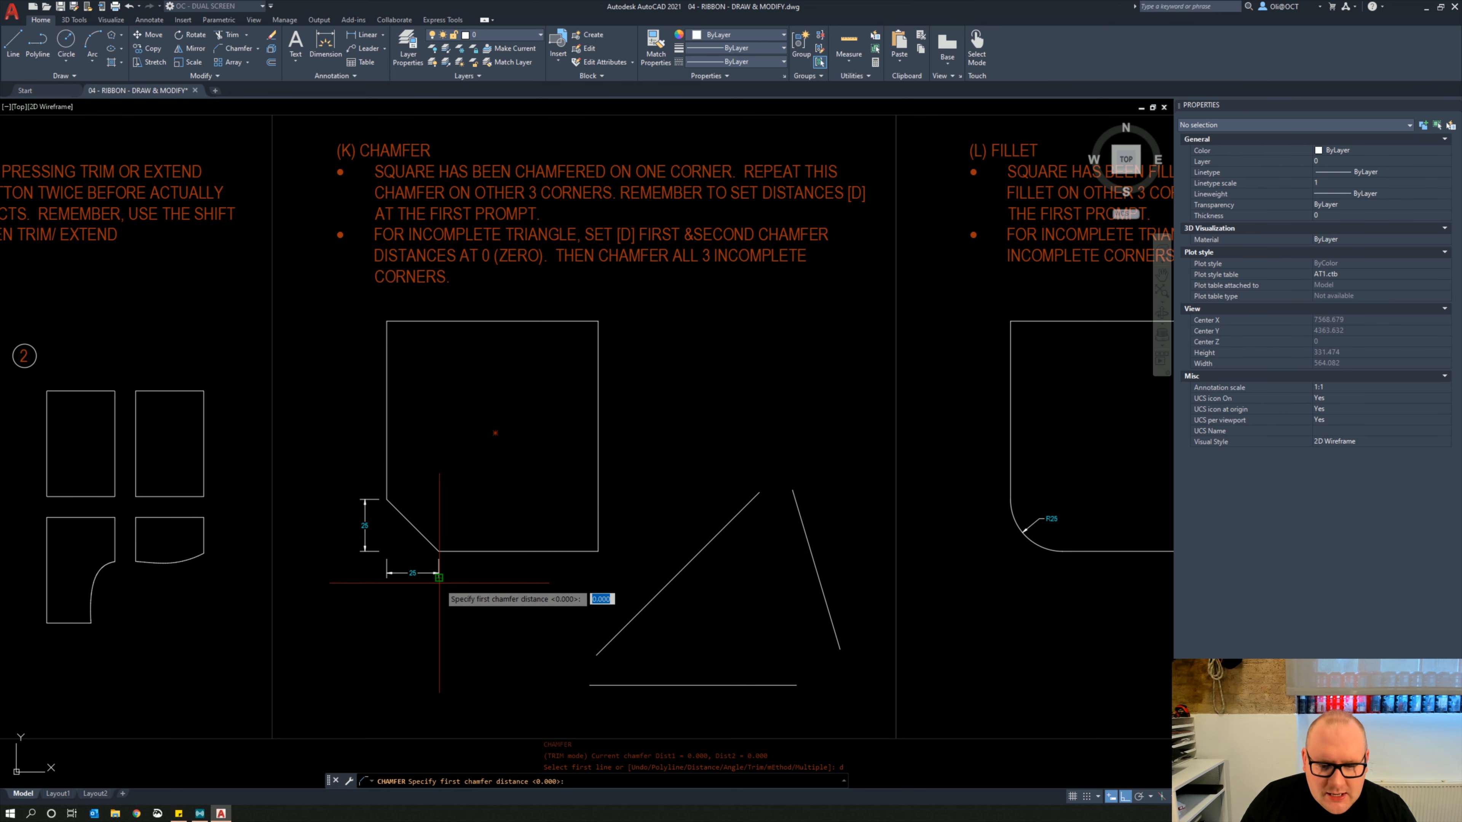
scroll(412, 588, up, 4)
middle_drag(364, 584, 459, 587)
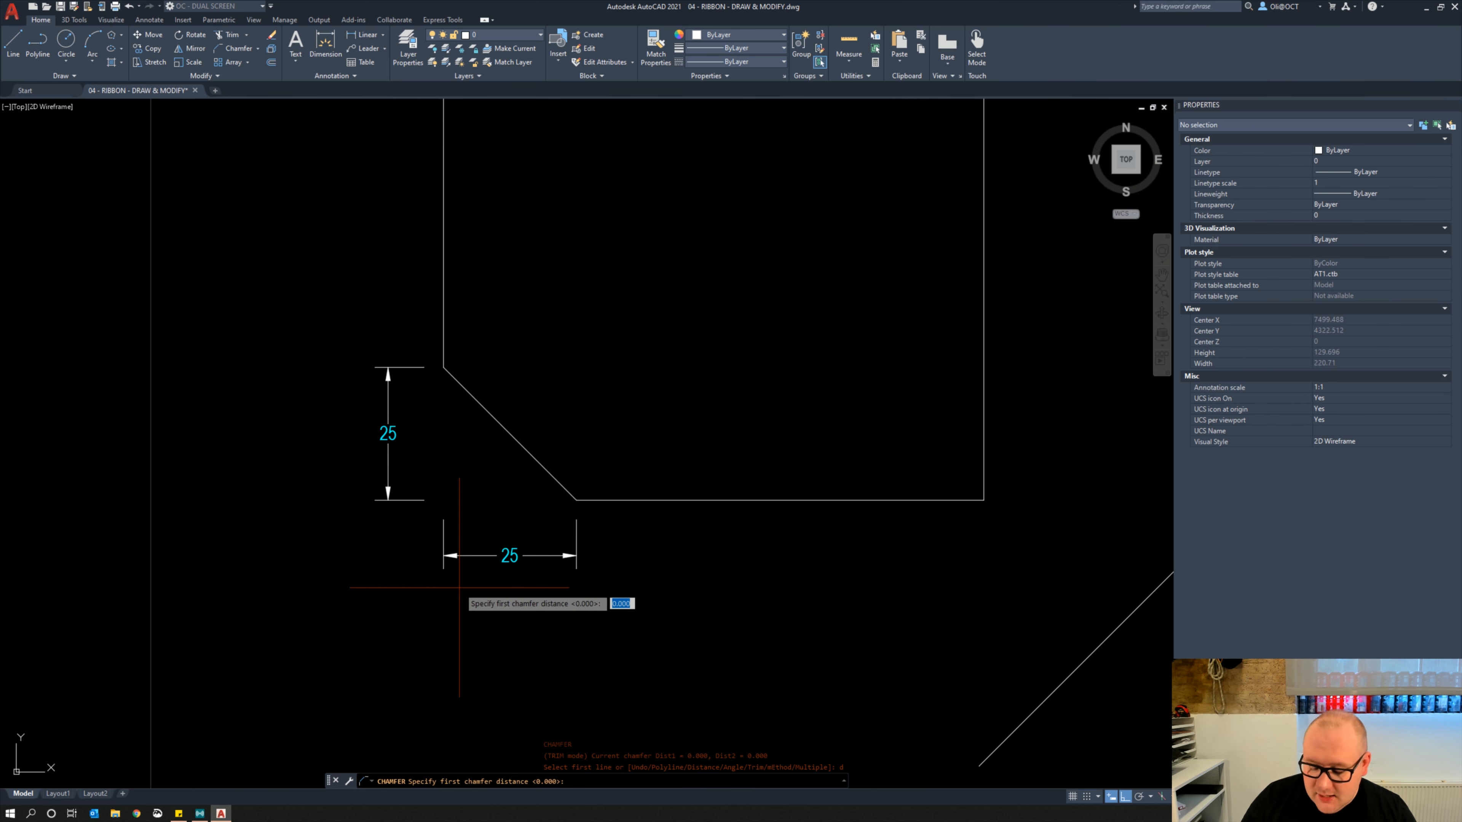
text(25)
key(Return)
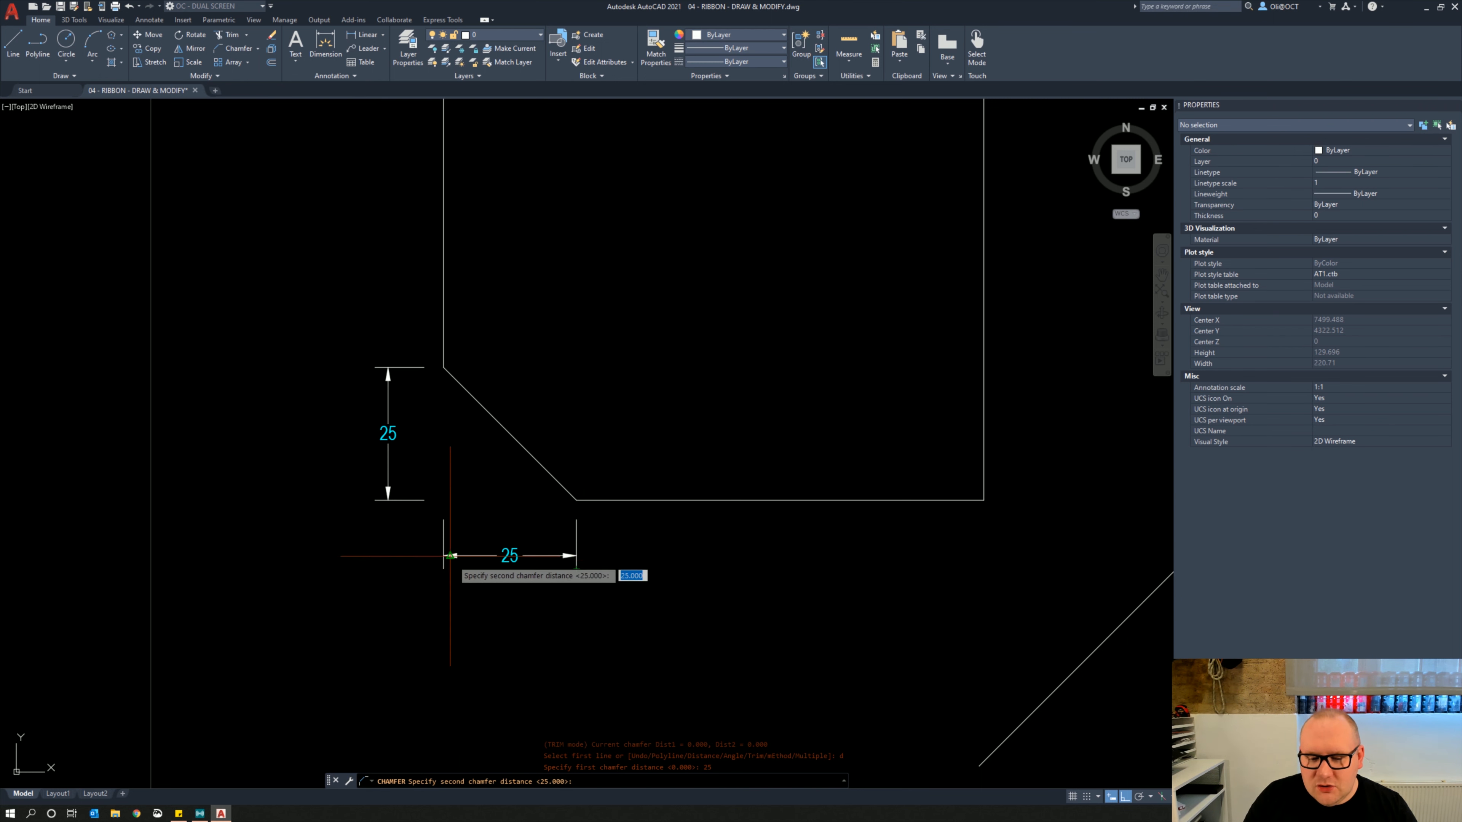
click(576, 569)
click(444, 572)
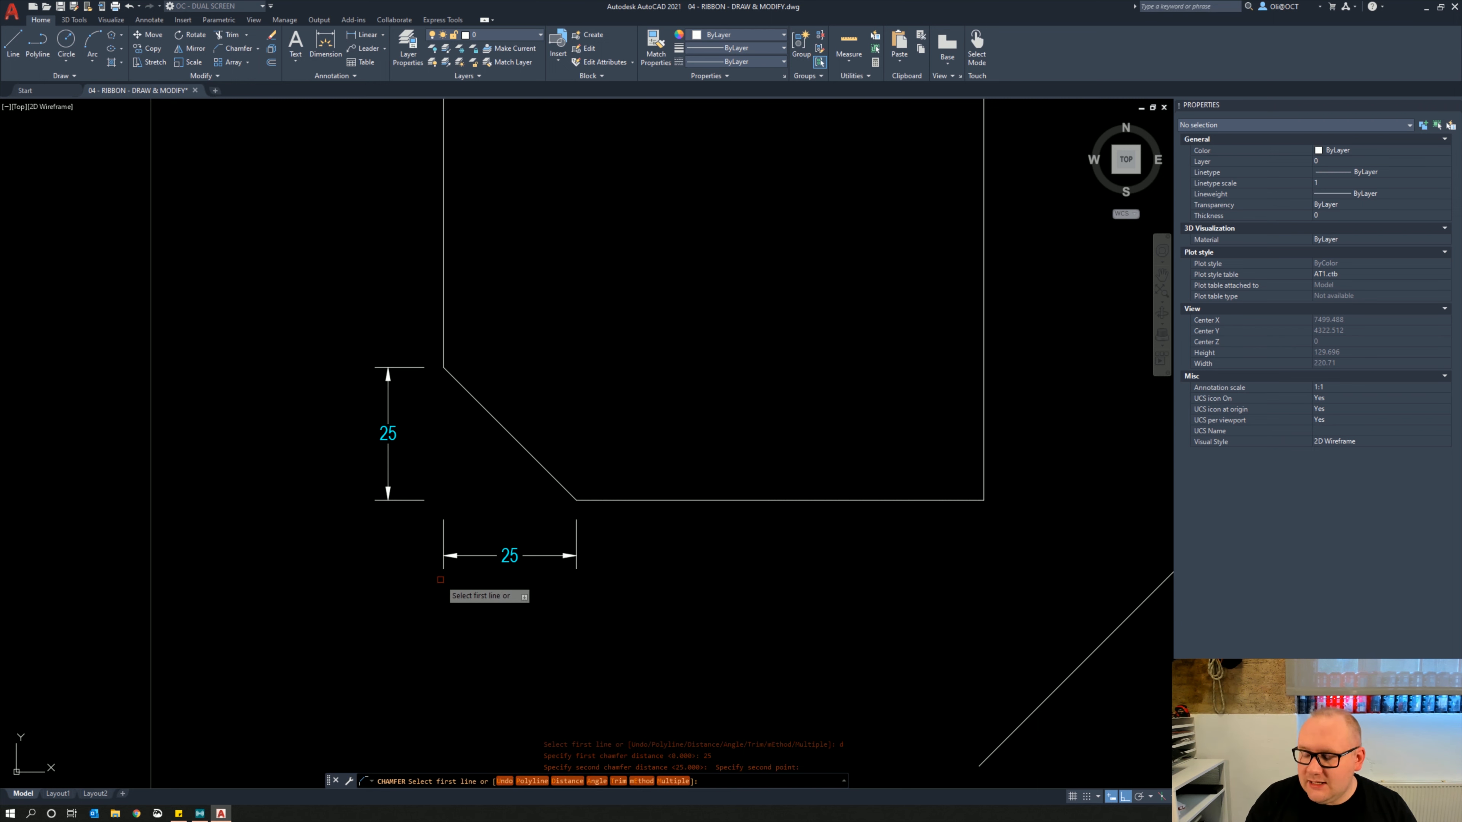
Chamfer the square's three remaining corners: upper-left, upper-right and lower-right
scroll(496, 479, down, 1)
middle_drag(478, 458, 455, 593)
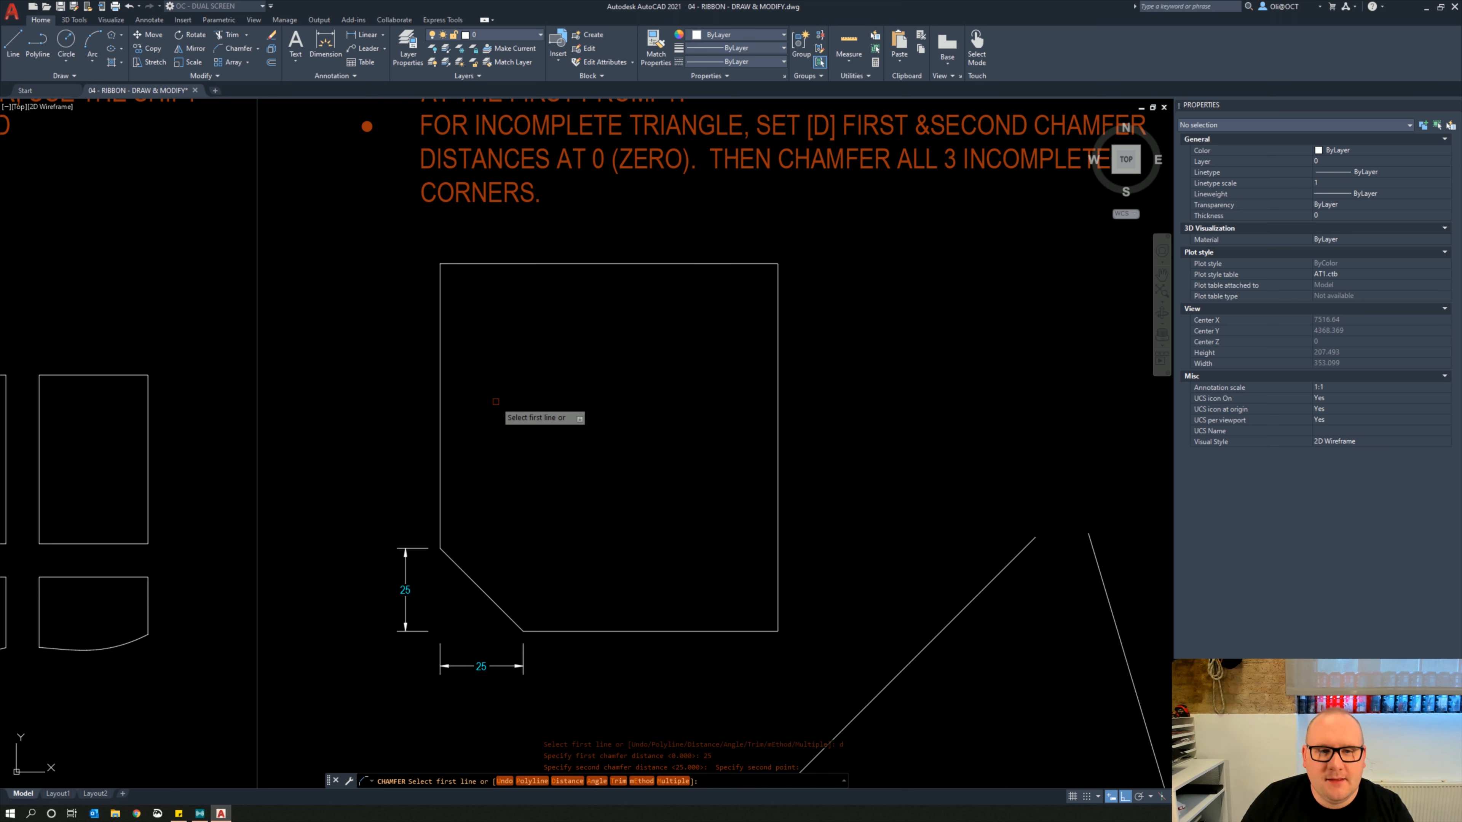
click(442, 281)
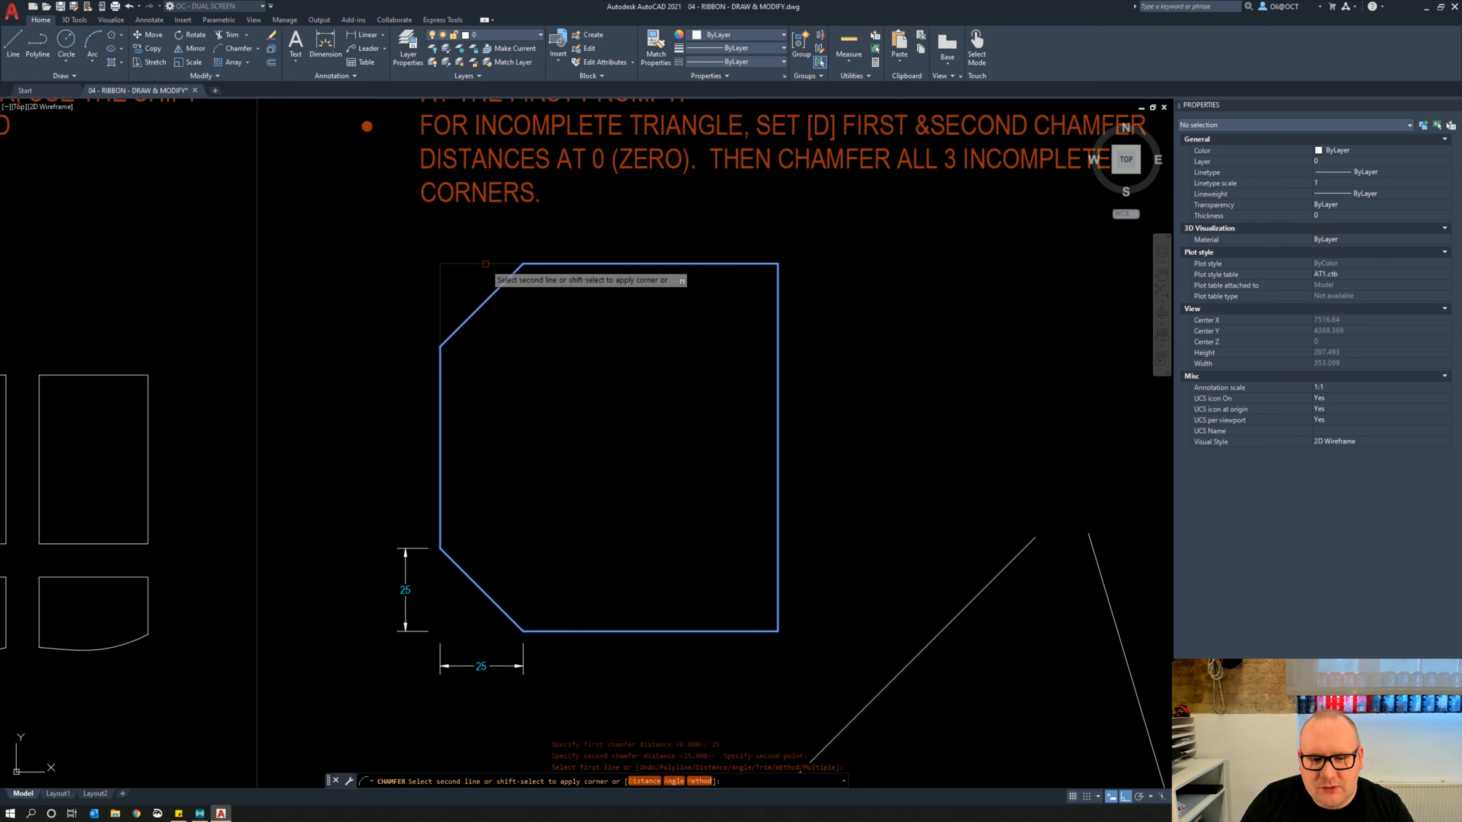
click(485, 263)
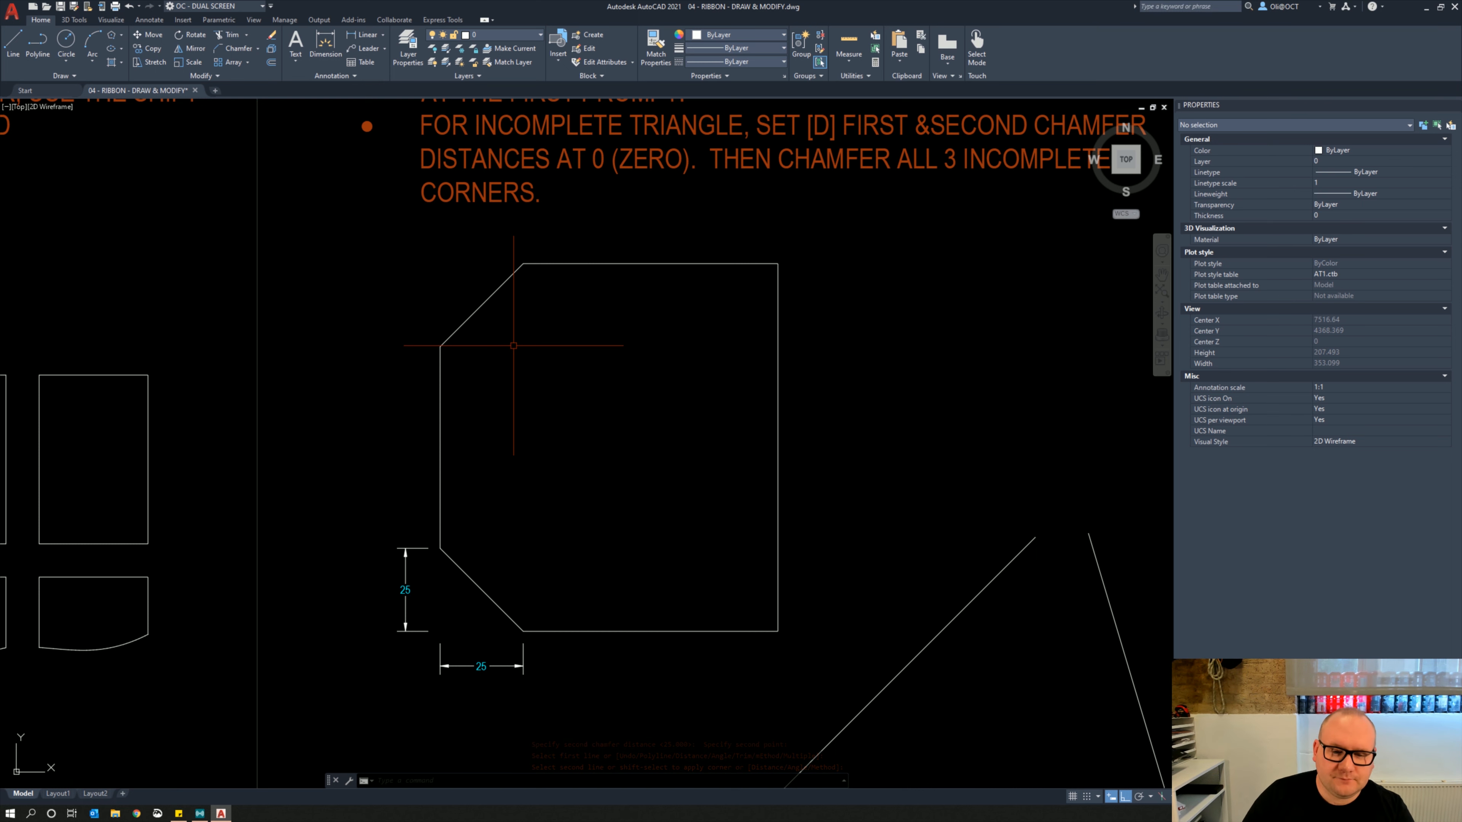
key(Return)
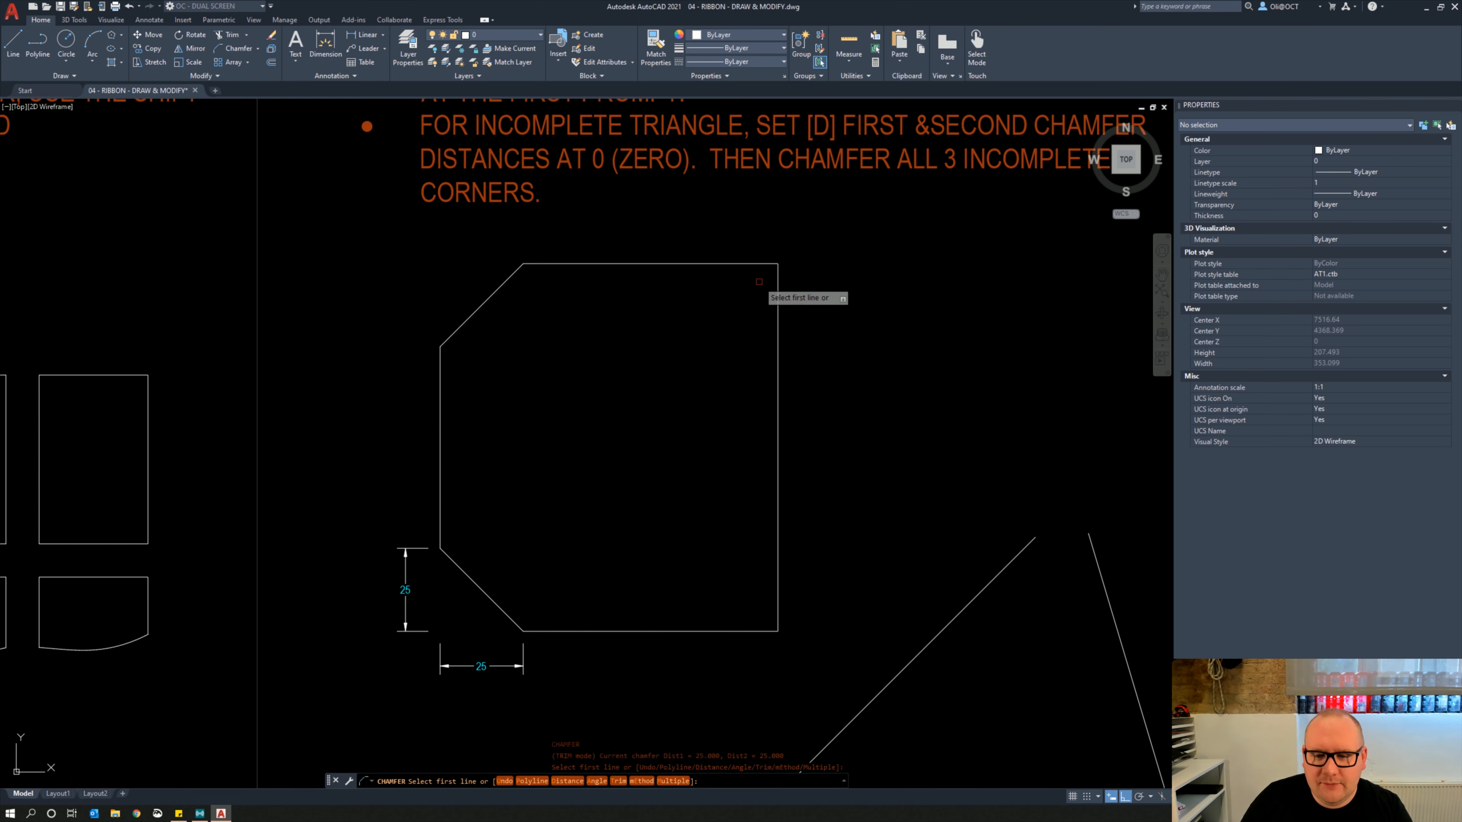
click(755, 264)
click(778, 304)
key(Return)
click(778, 443)
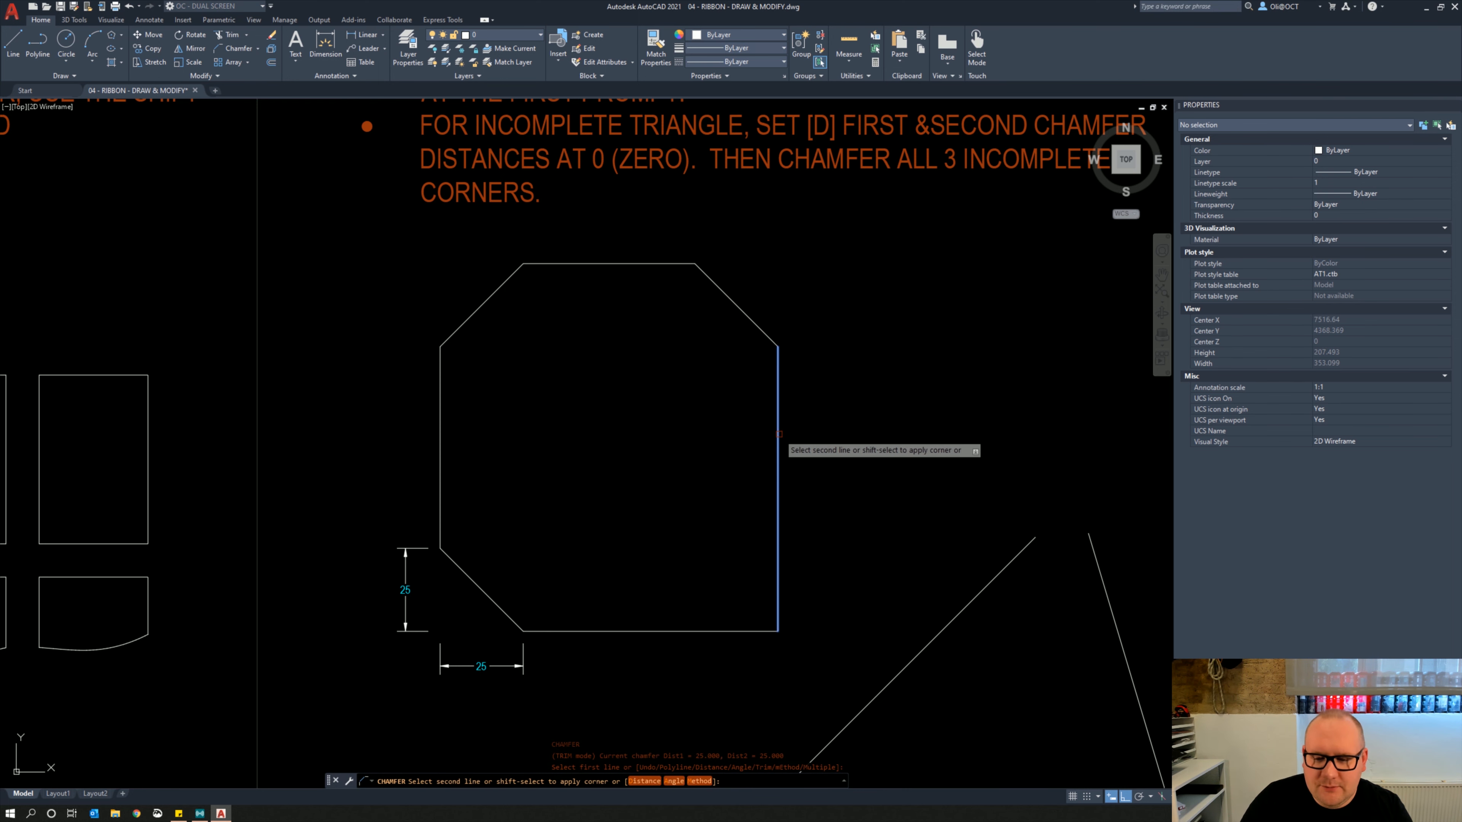
click(729, 631)
Set both chamfer distances to 0 for the incomplete triangle in exercise K
scroll(618, 632, down, 2)
mouse_move(607, 656)
middle_down()
mouse_move(571, 594)
mouse_move(587, 605)
mouse_move(511, 538)
mouse_move(511, 595)
middle_up()
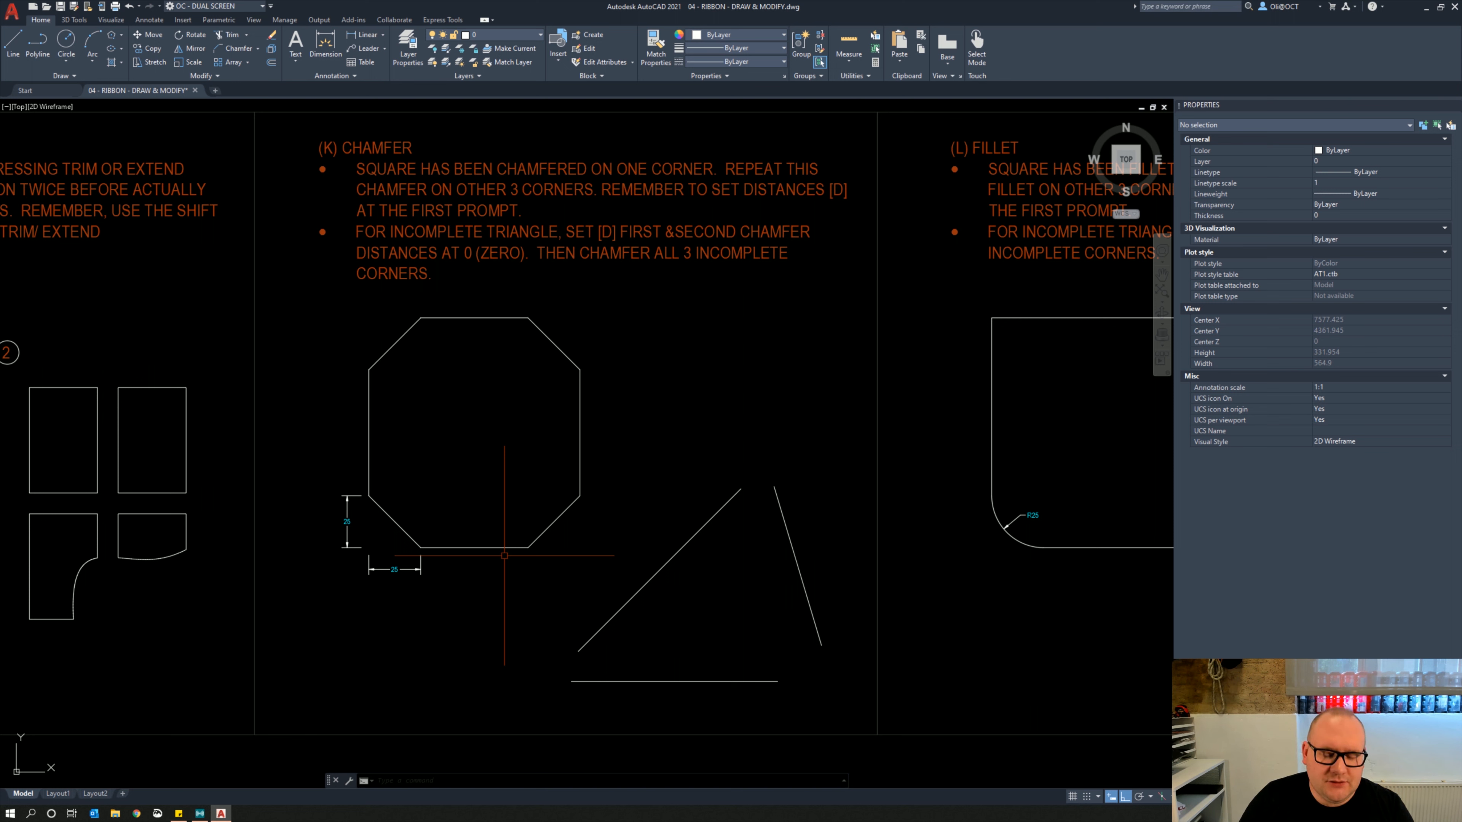
text(cha)
key(Return)
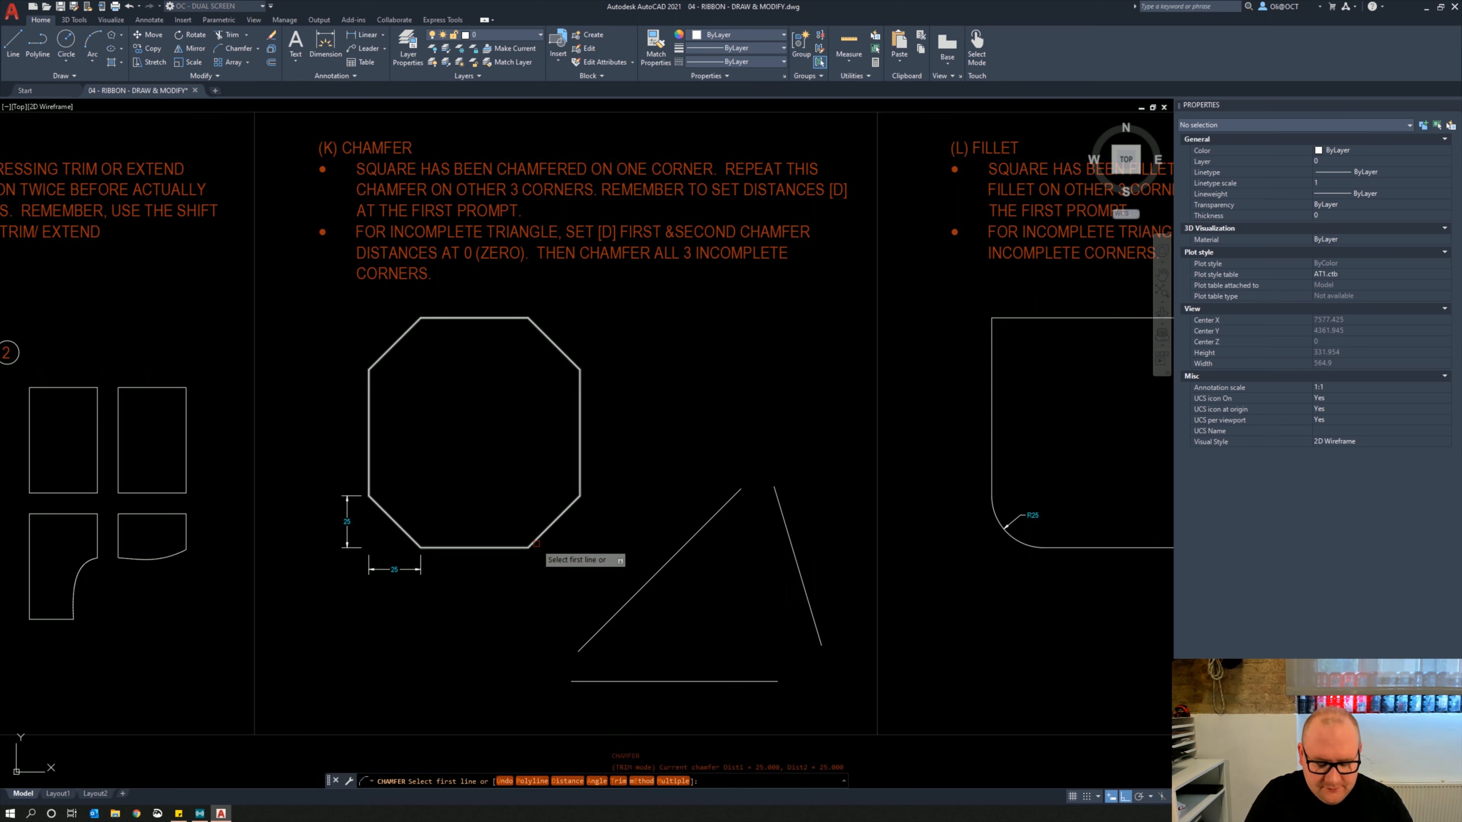
text(d)
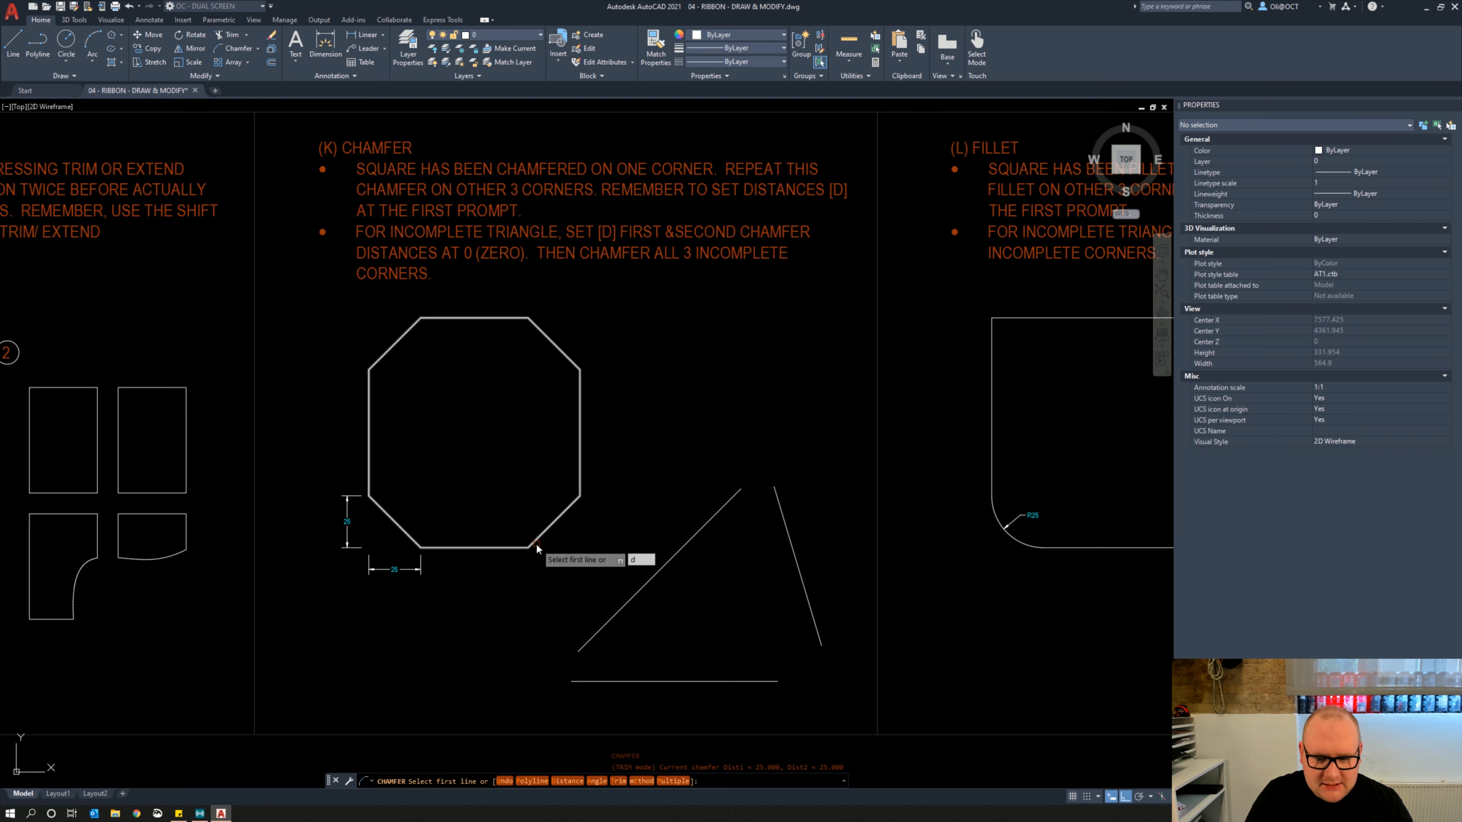
key(Return)
text(0)
key(Return)
key(Return)
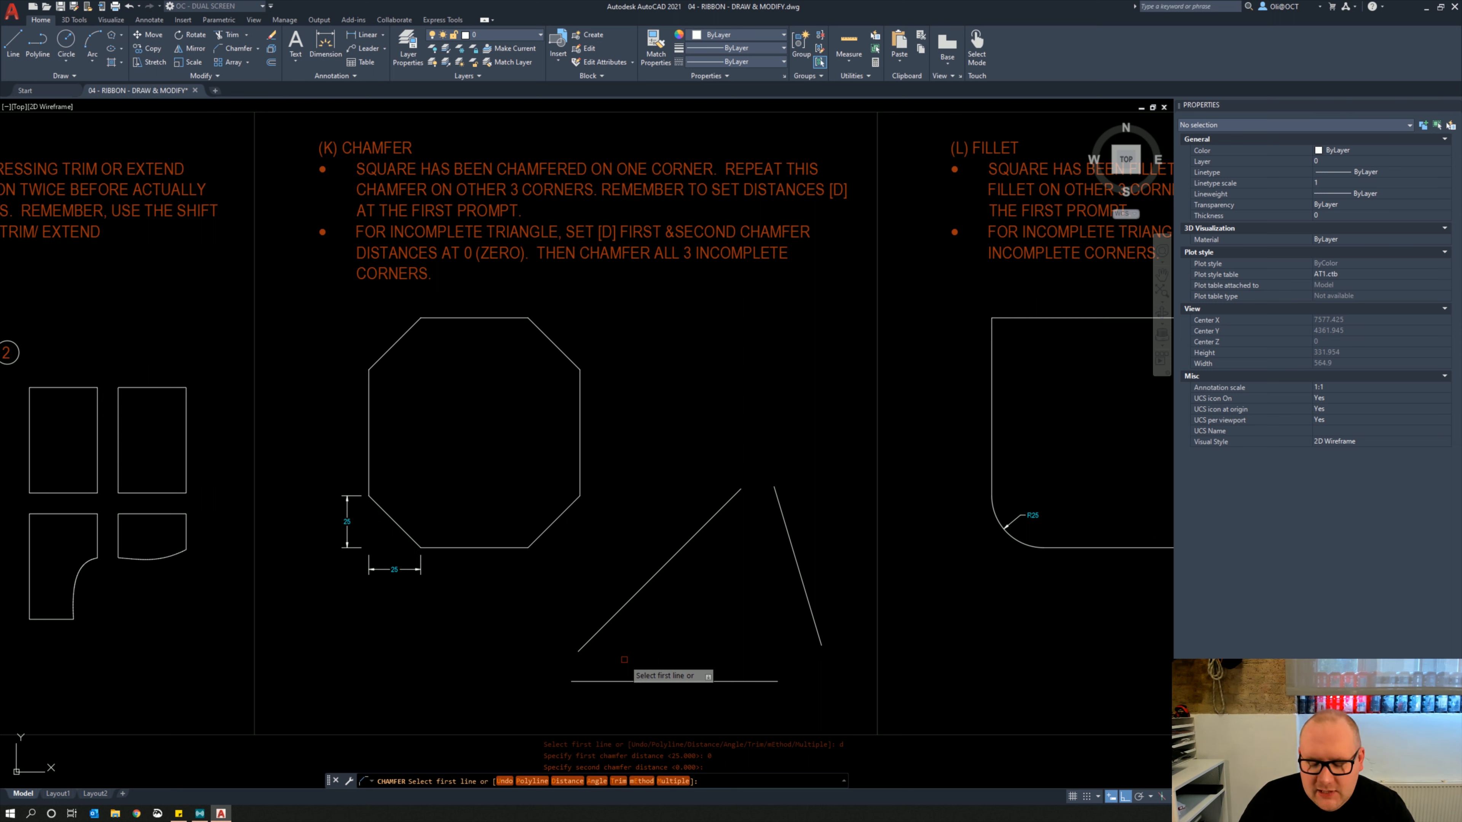
Chamfer all three open corners of the incomplete triangle so that its lines meet in sharp points
click(595, 636)
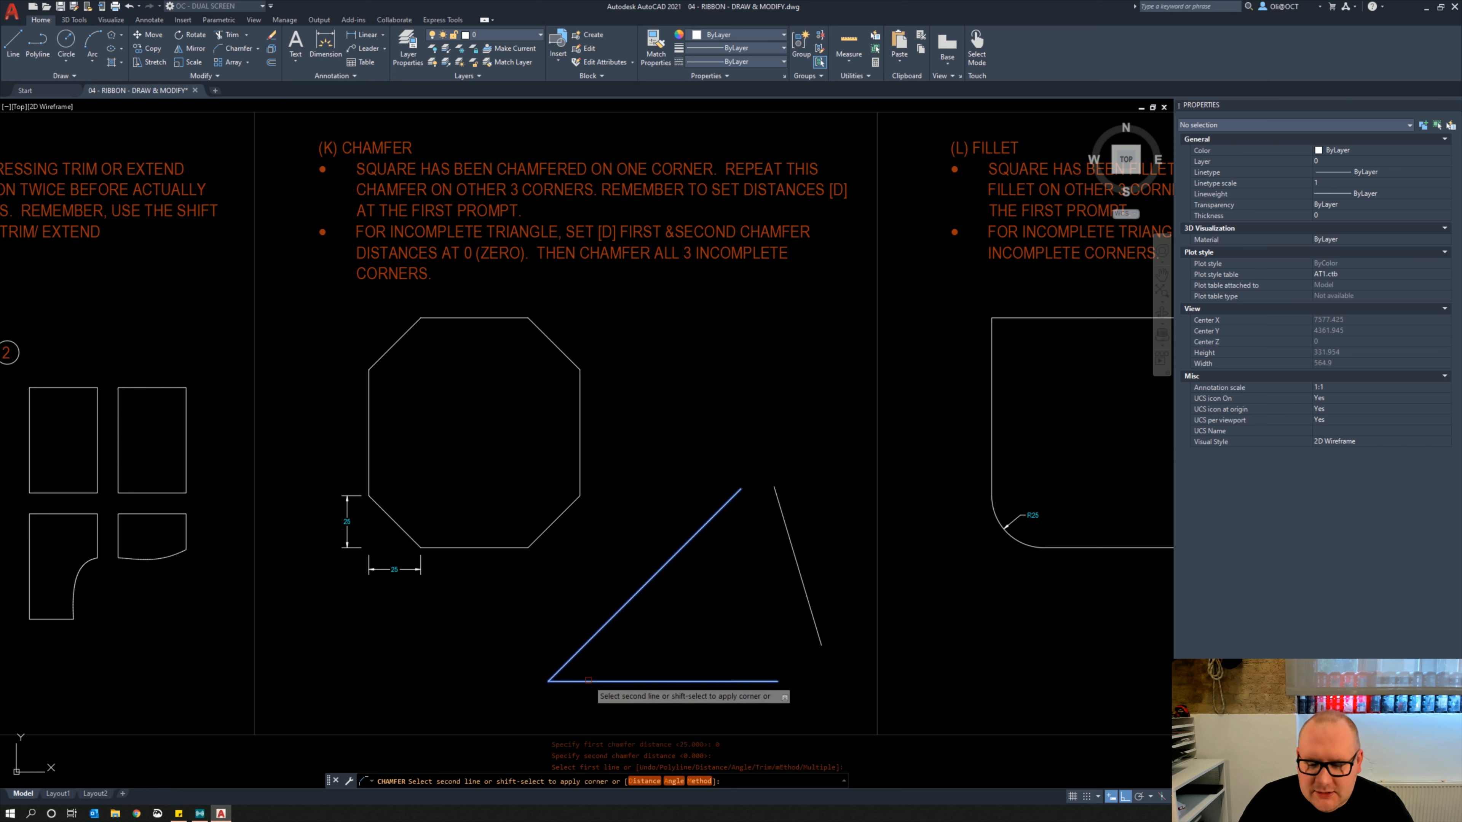
click(588, 680)
key(Return)
click(754, 679)
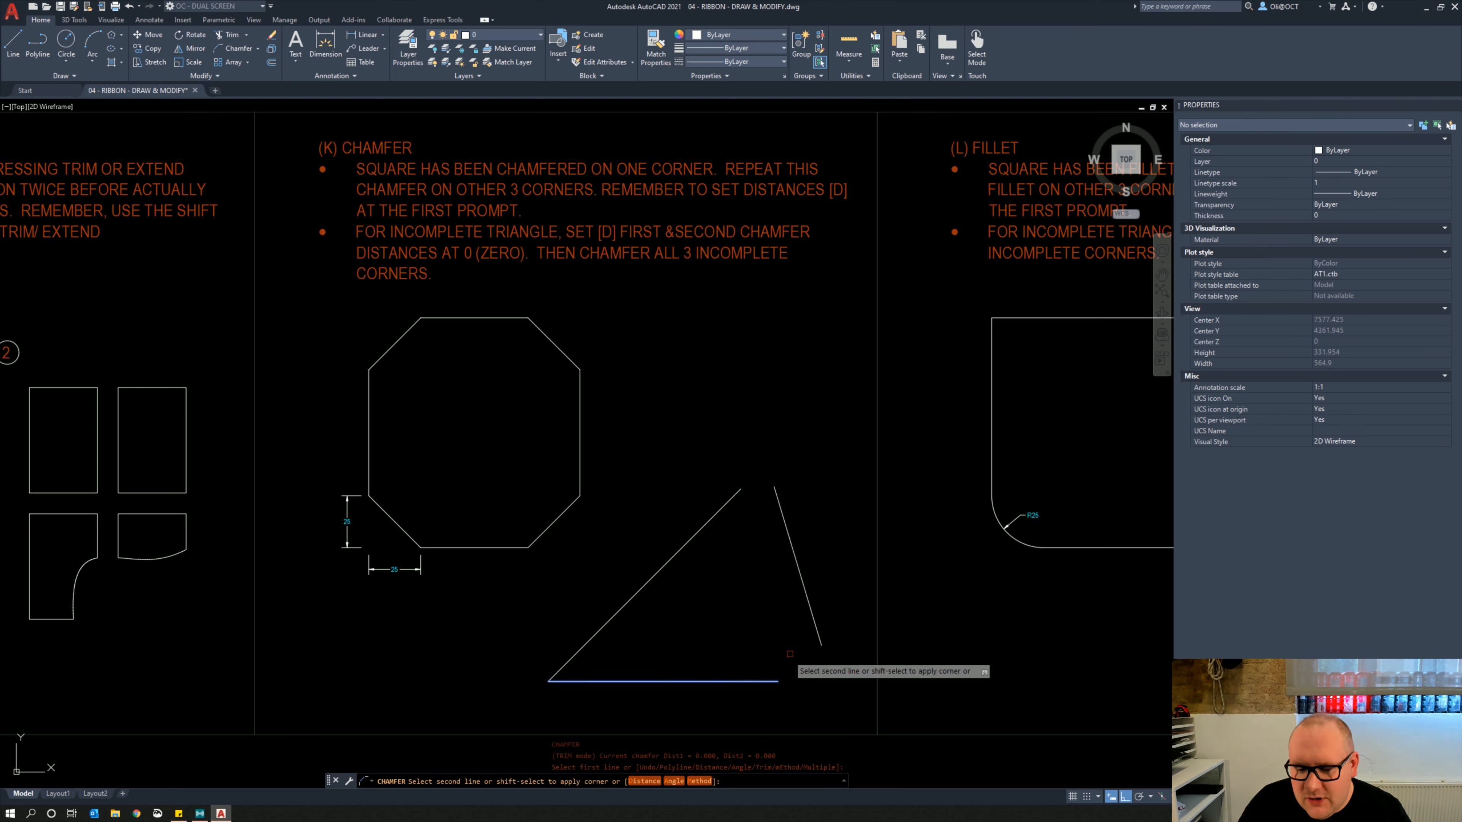
click(816, 632)
key(Return)
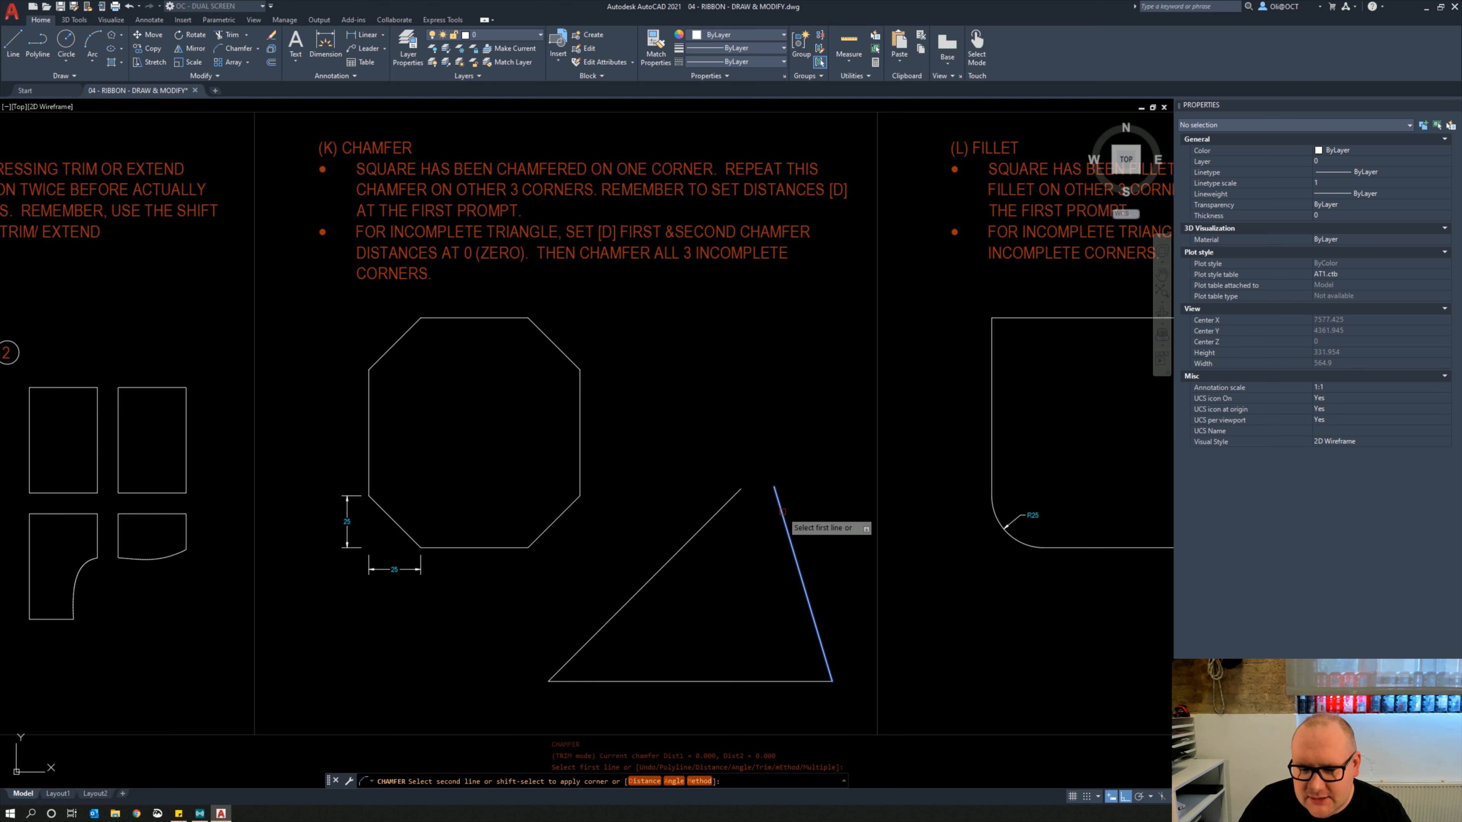
click(662, 567)
Try a chamfer with both distances at 25 on the triangle's apex, and undo it
scroll(632, 575, down, 2)
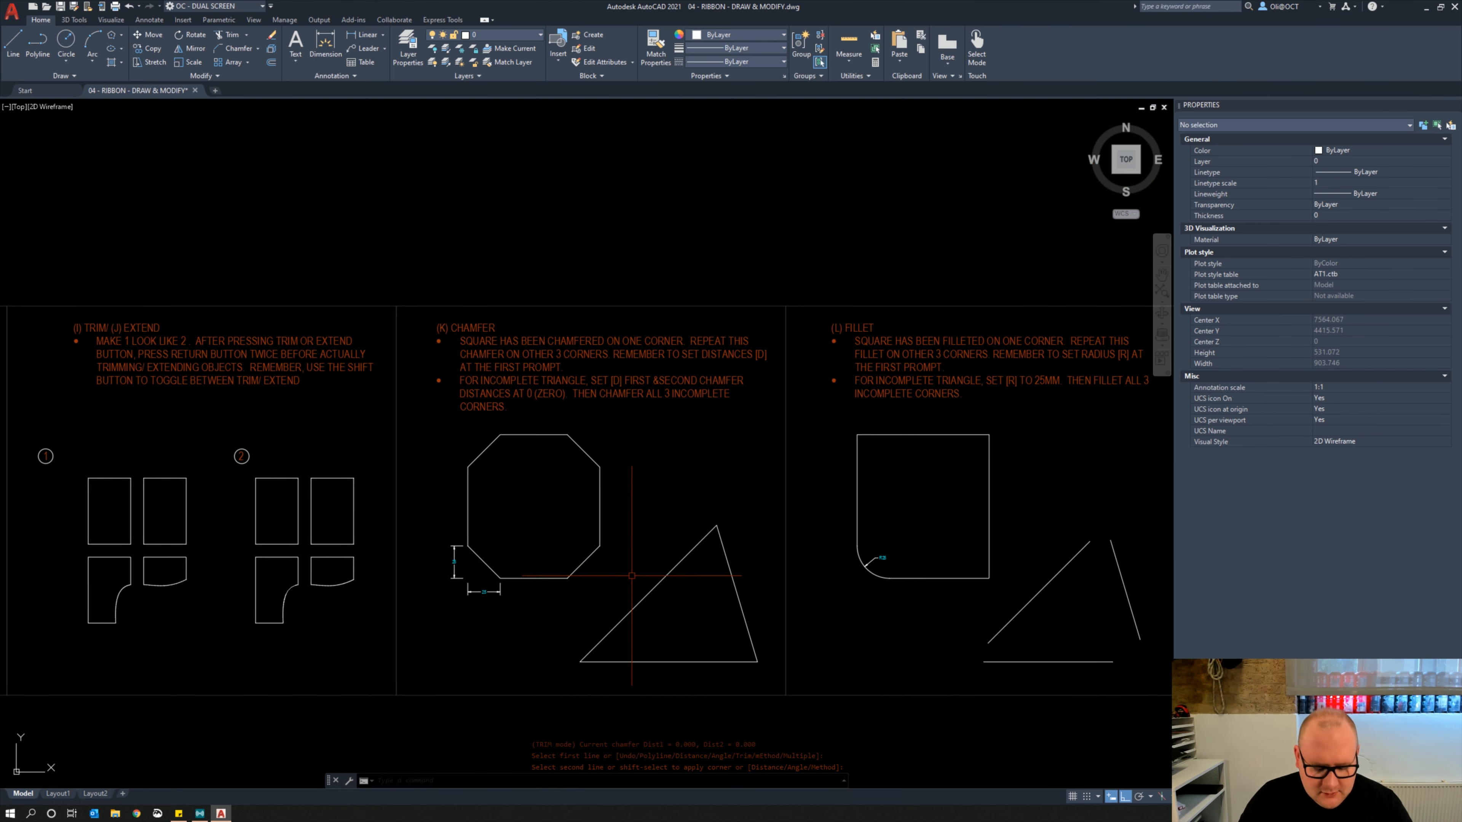
key(Return)
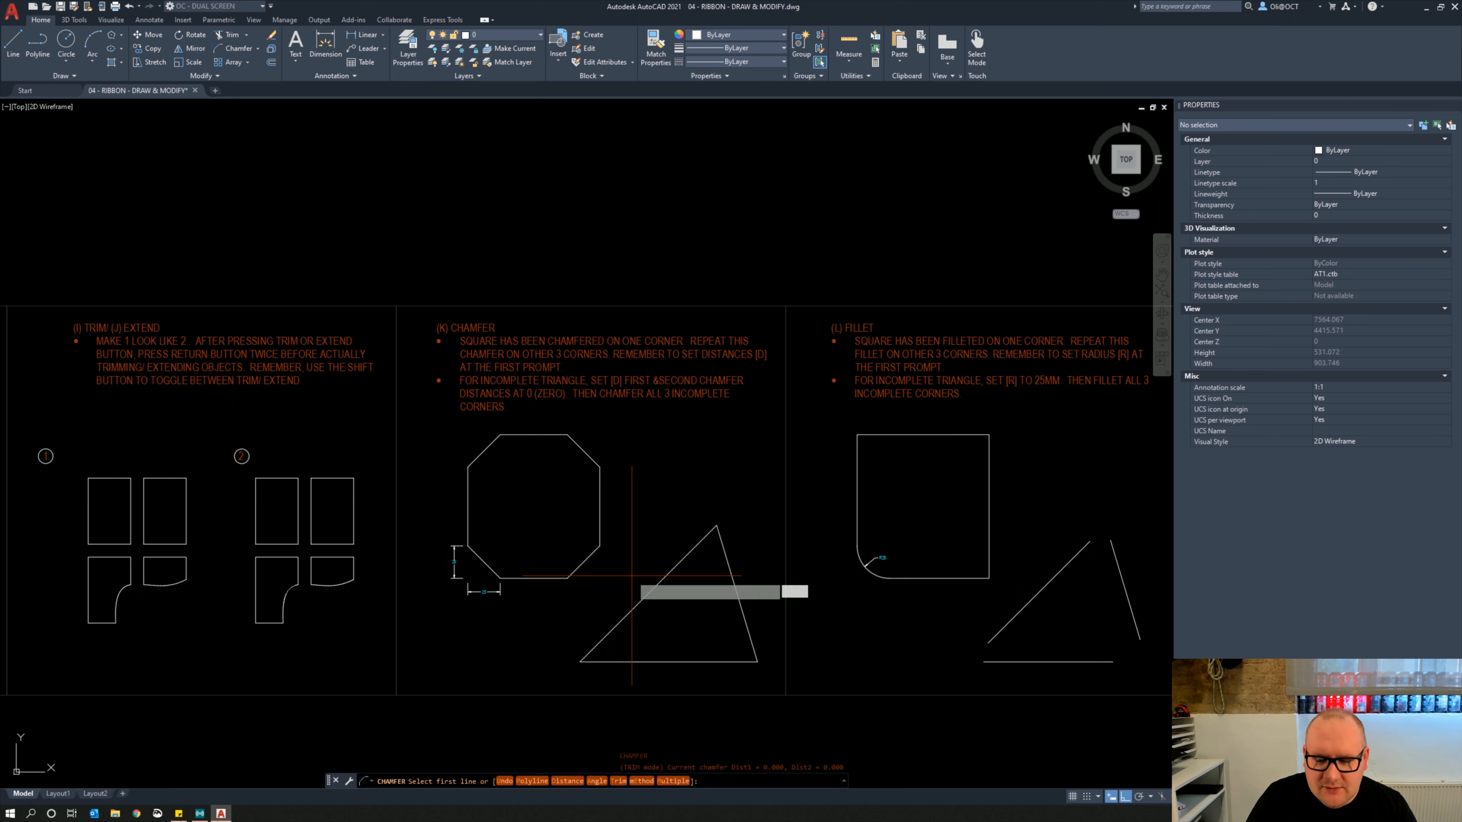
text(d)
key(Return)
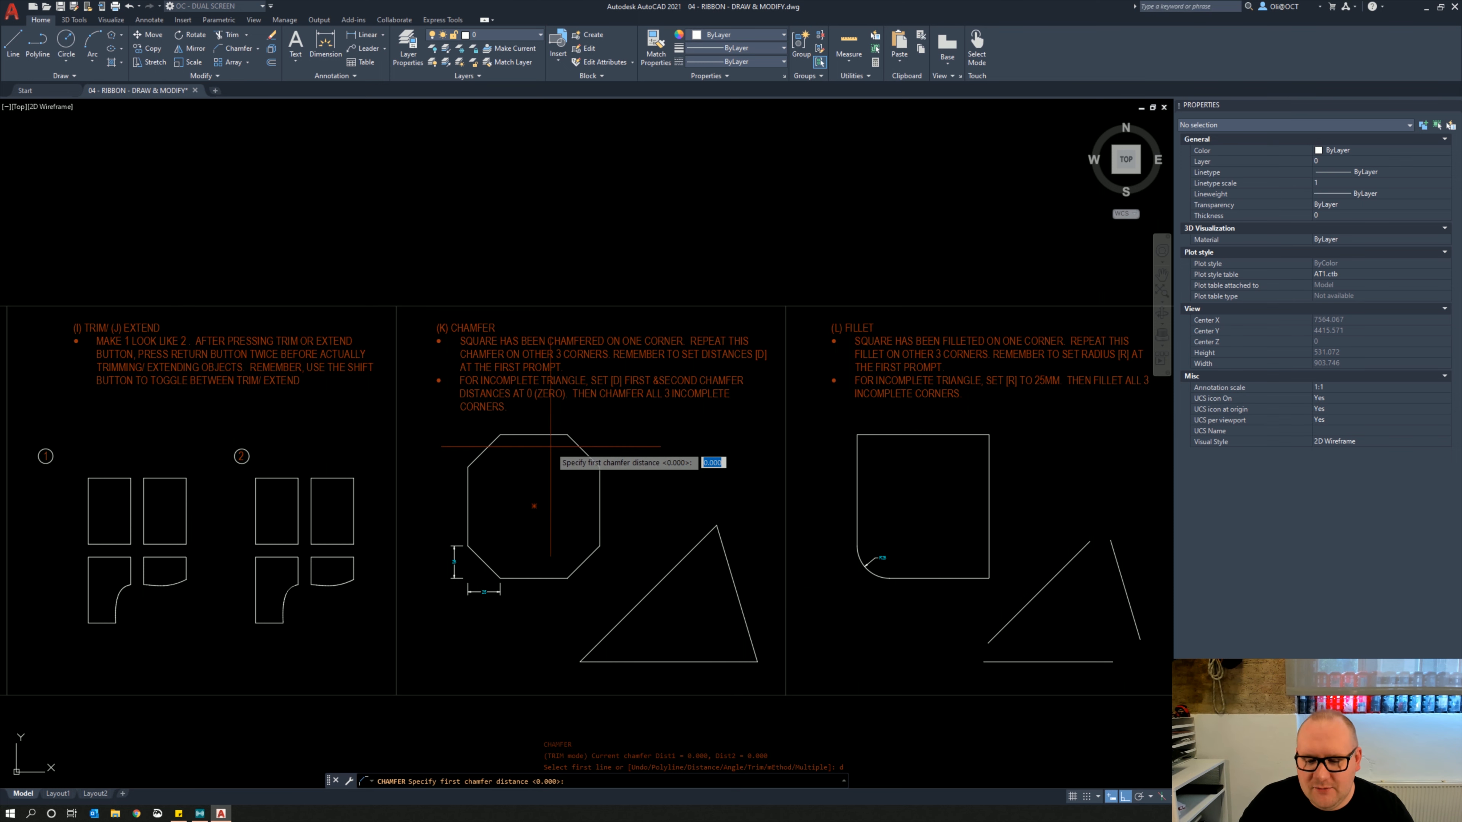
text(25)
key(Return)
key(Return)
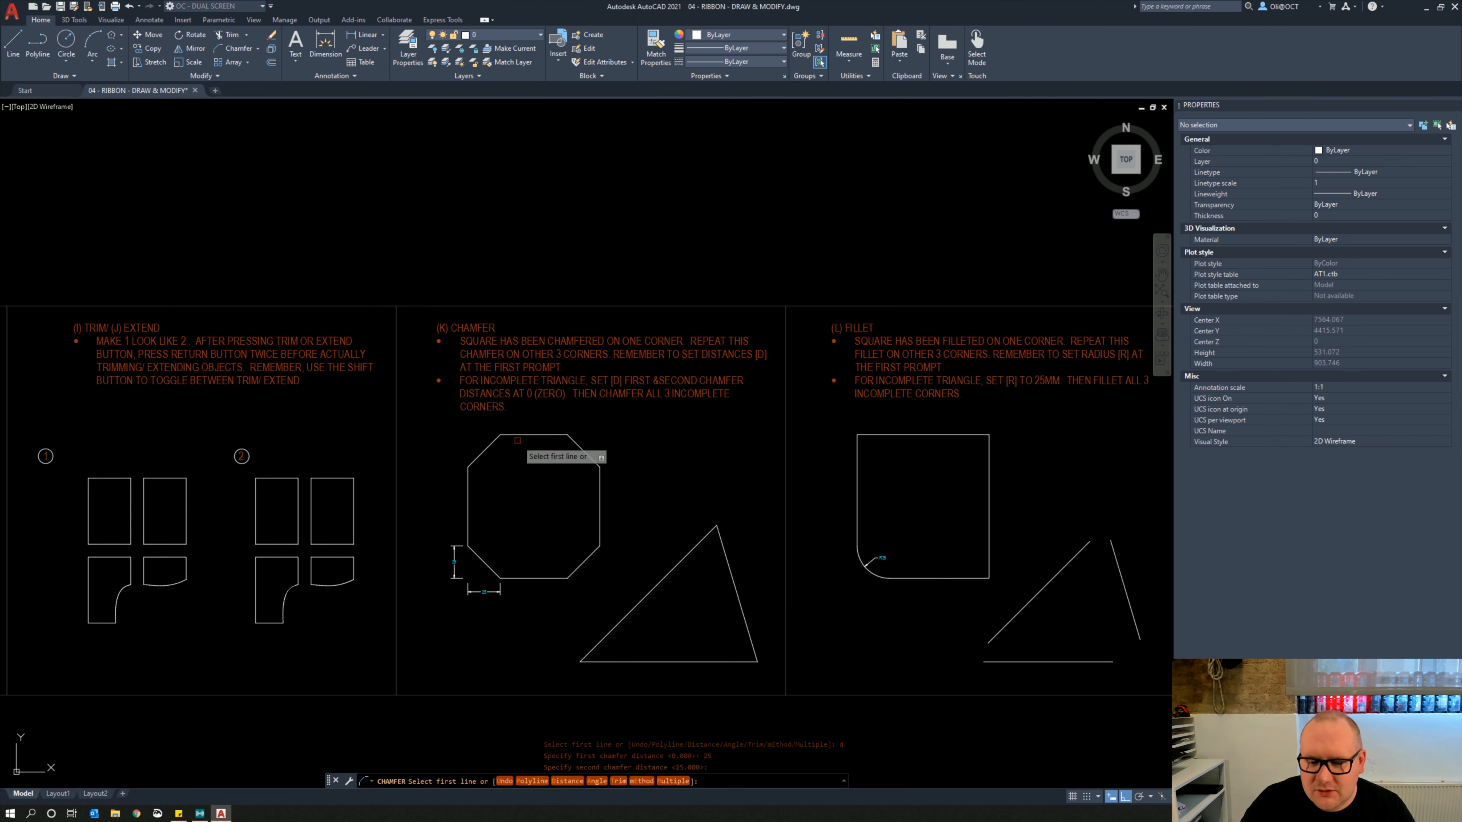
click(701, 542)
click(719, 542)
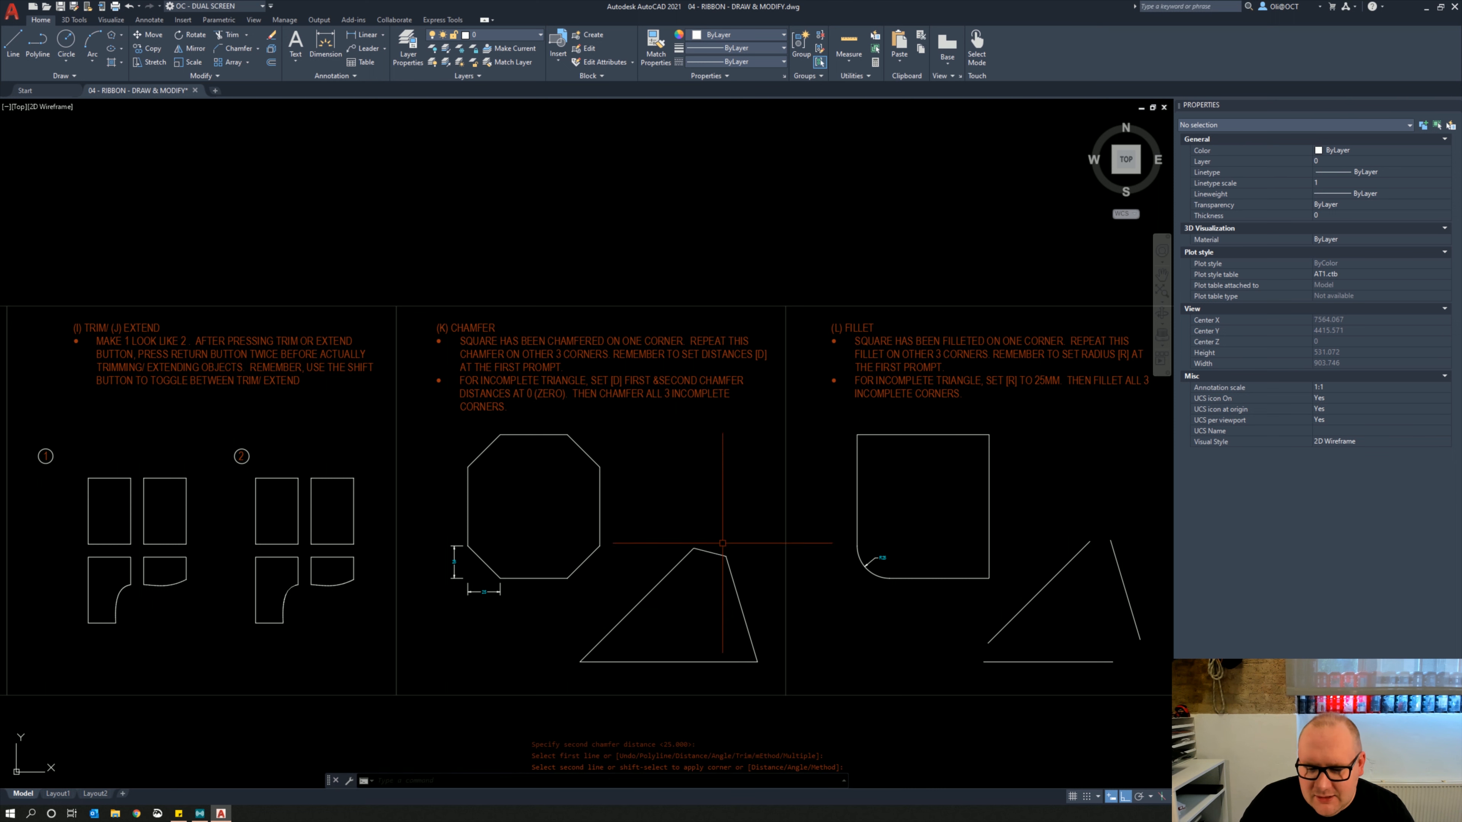
key(ctrl+z)
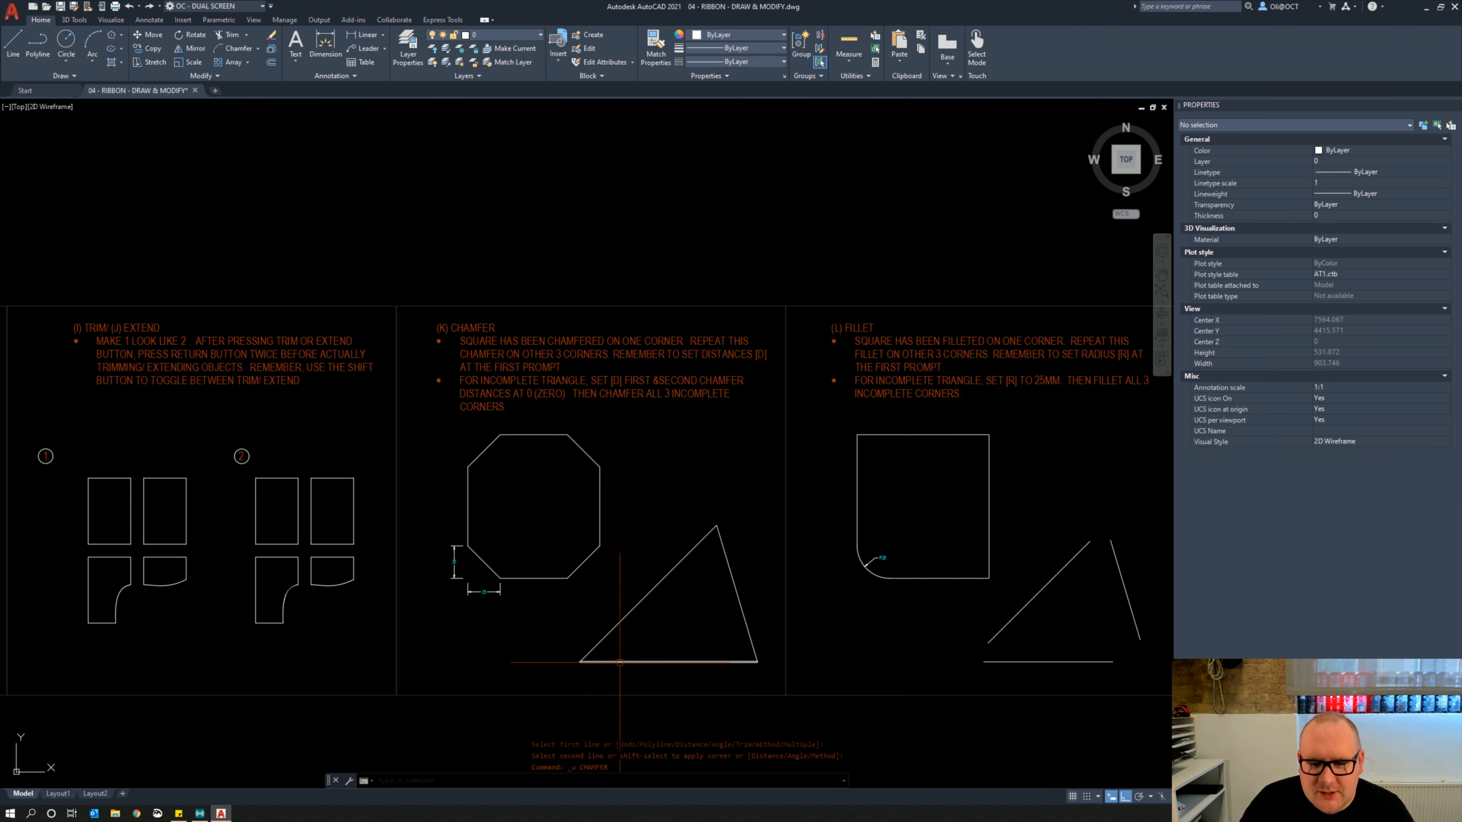
Start a fillet for the square in exercise L with the radius at 25
middle_drag(664, 566, 338, 542)
scroll(582, 544, up, 2)
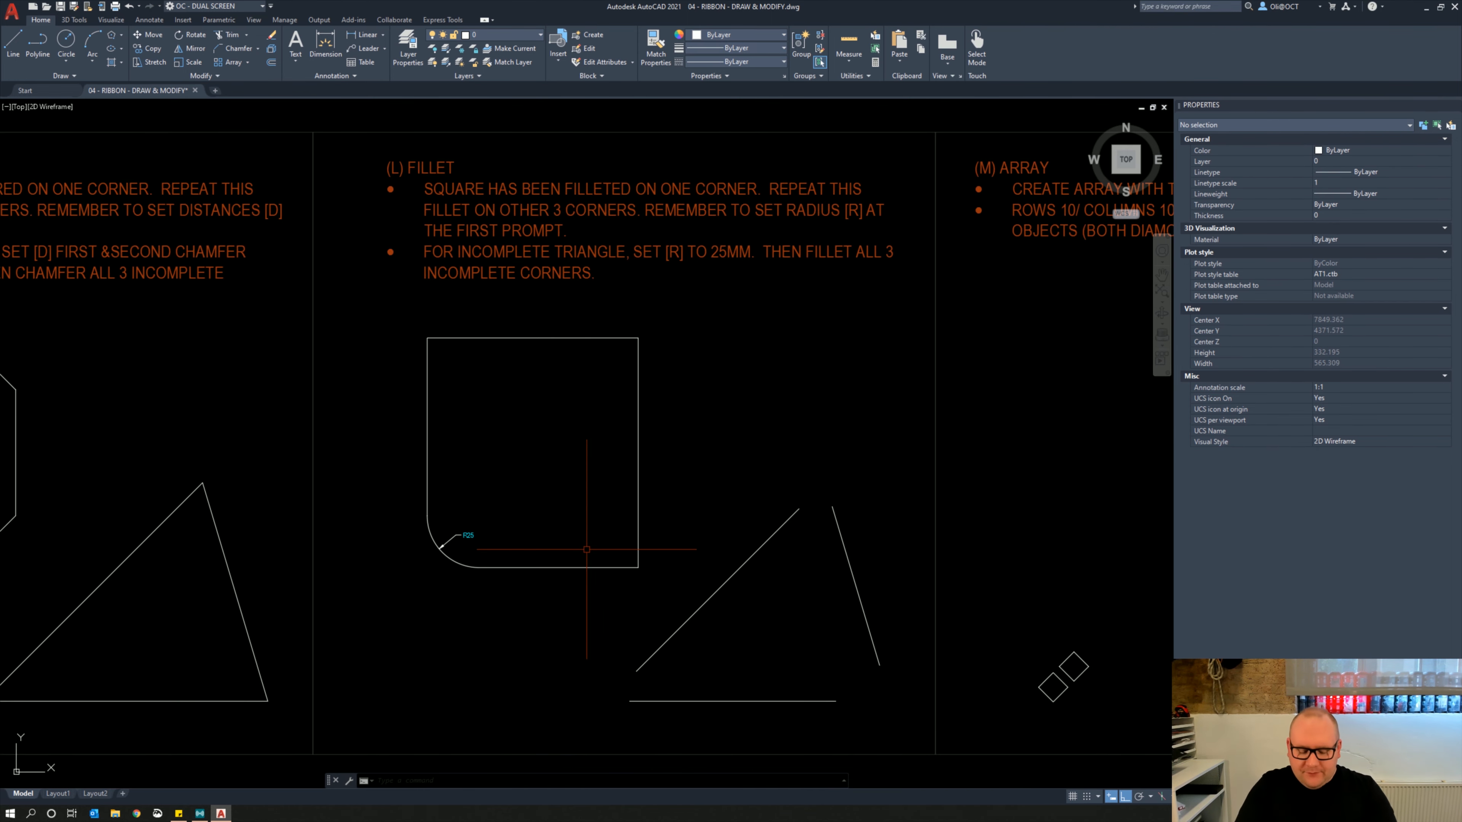
click(257, 49)
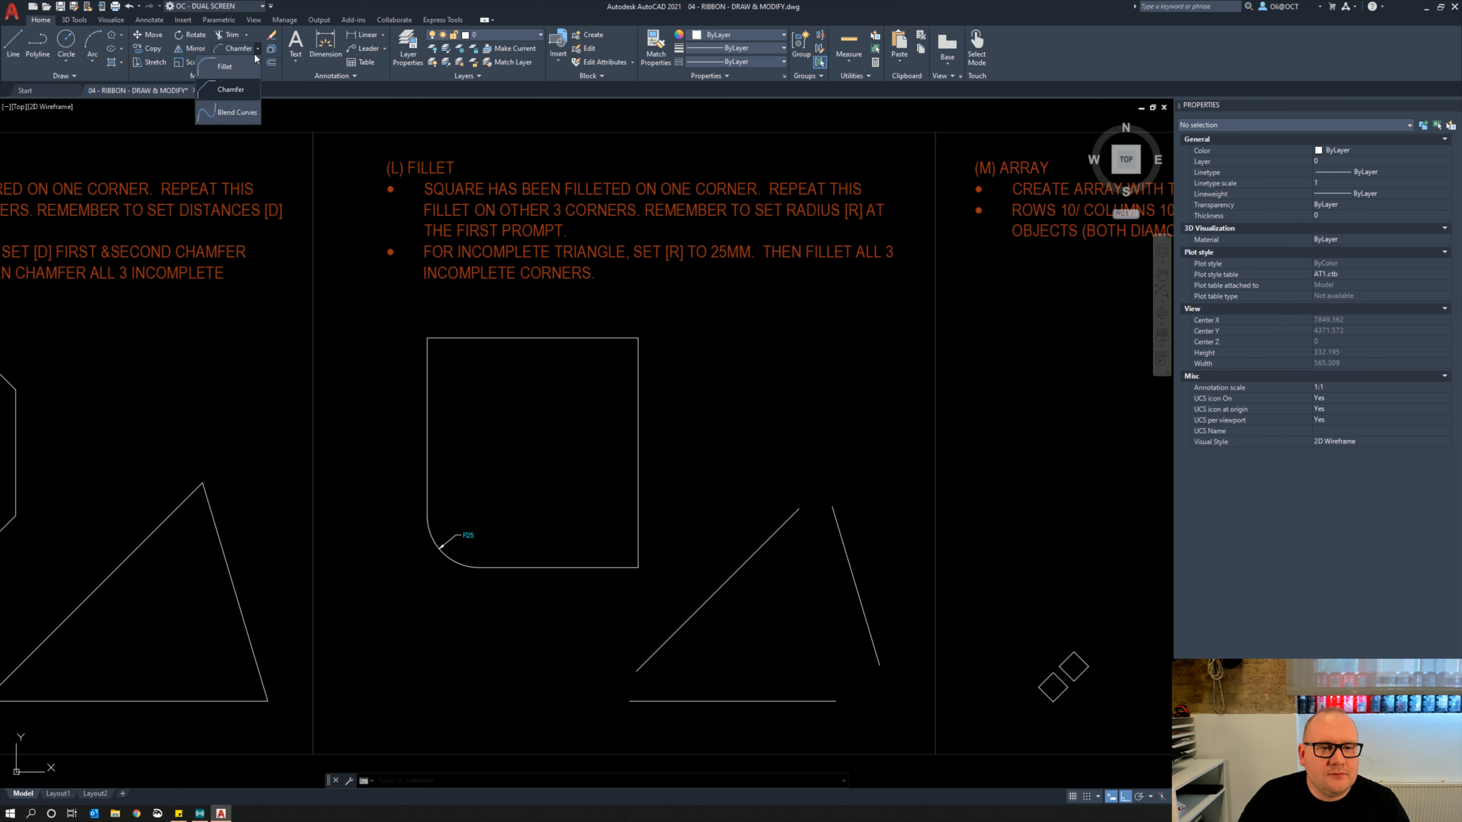
click(218, 67)
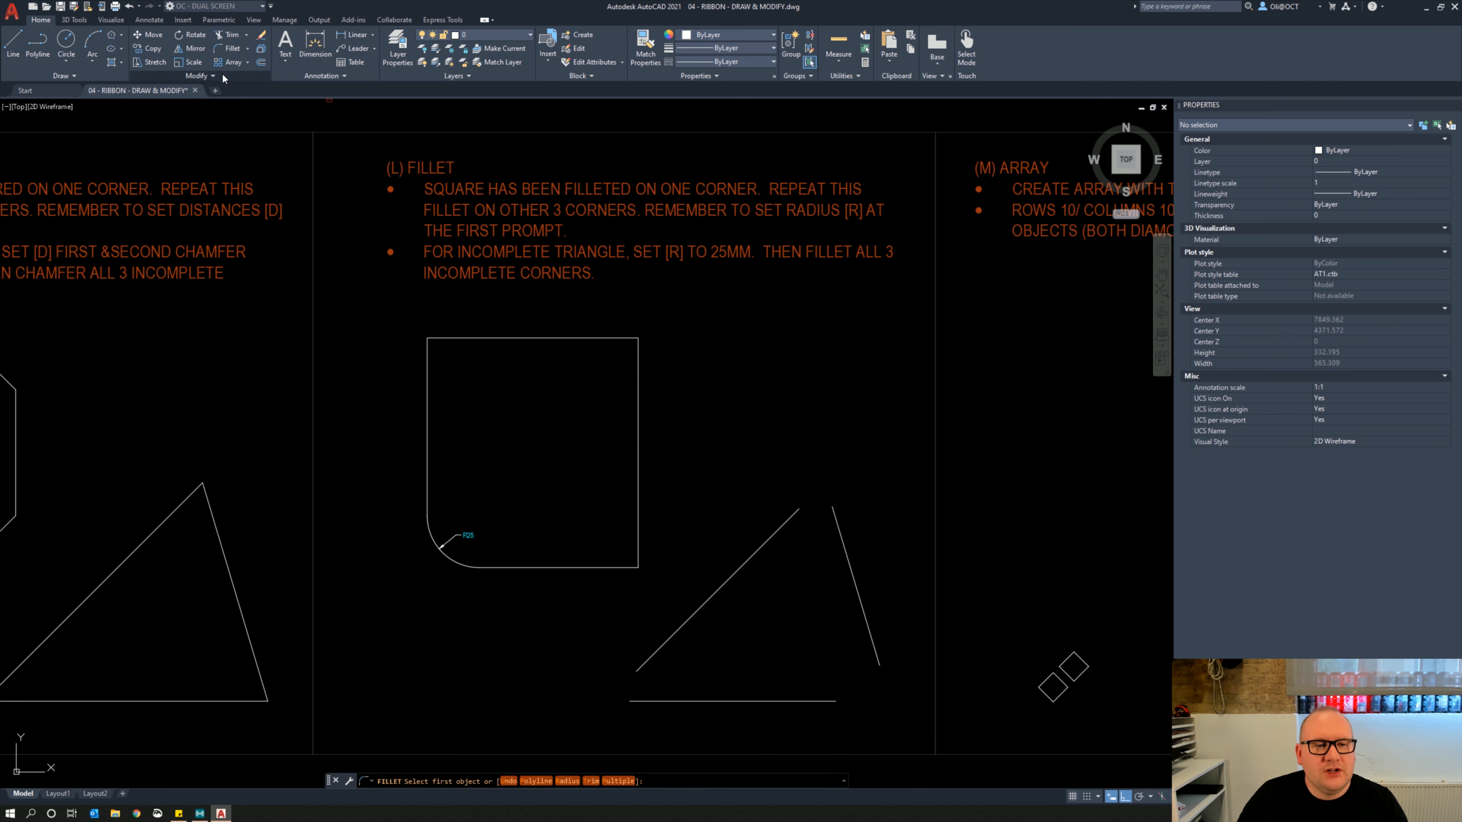
key(Escape)
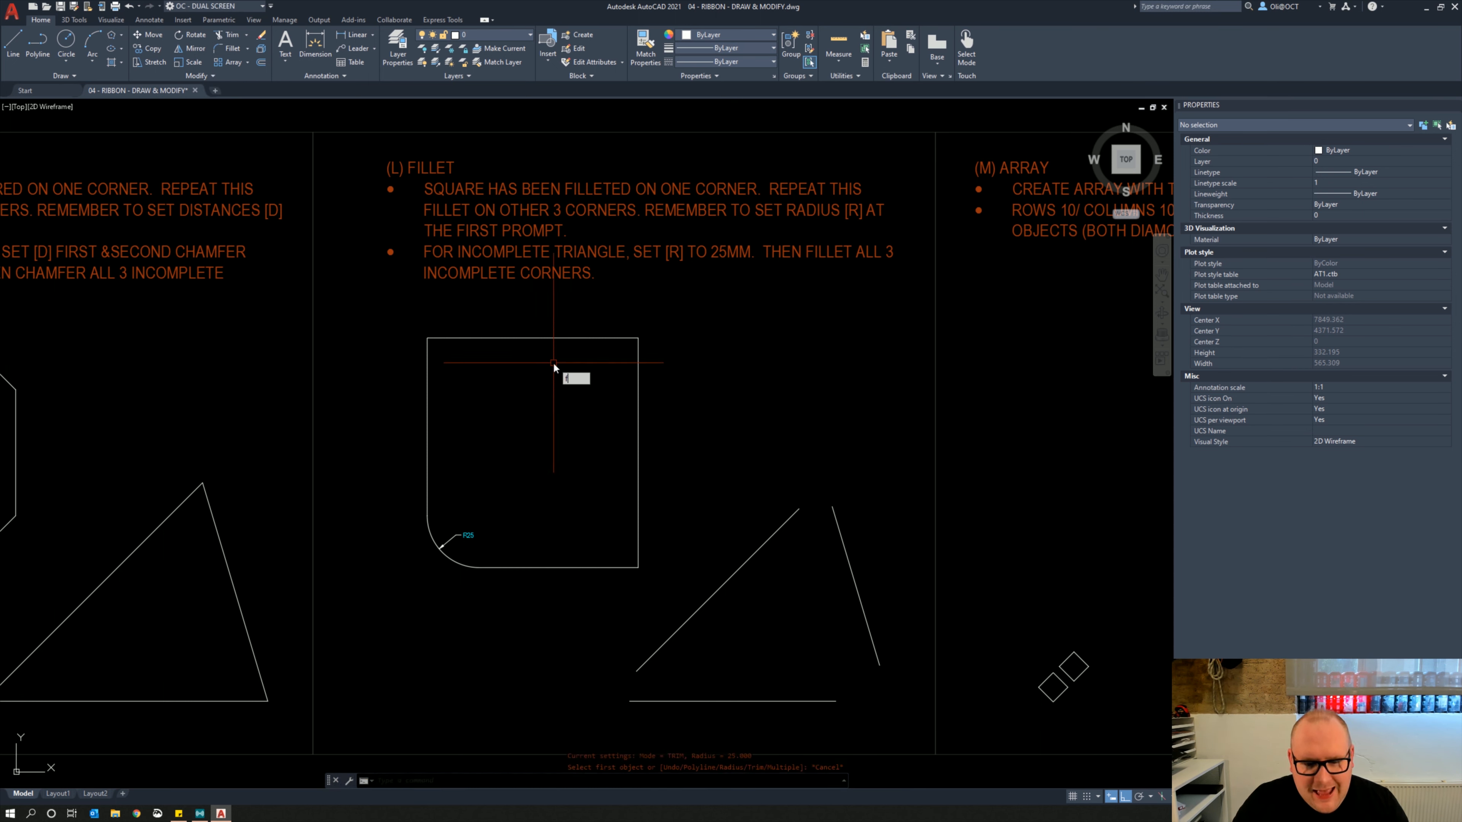
text(f)
key(Return)
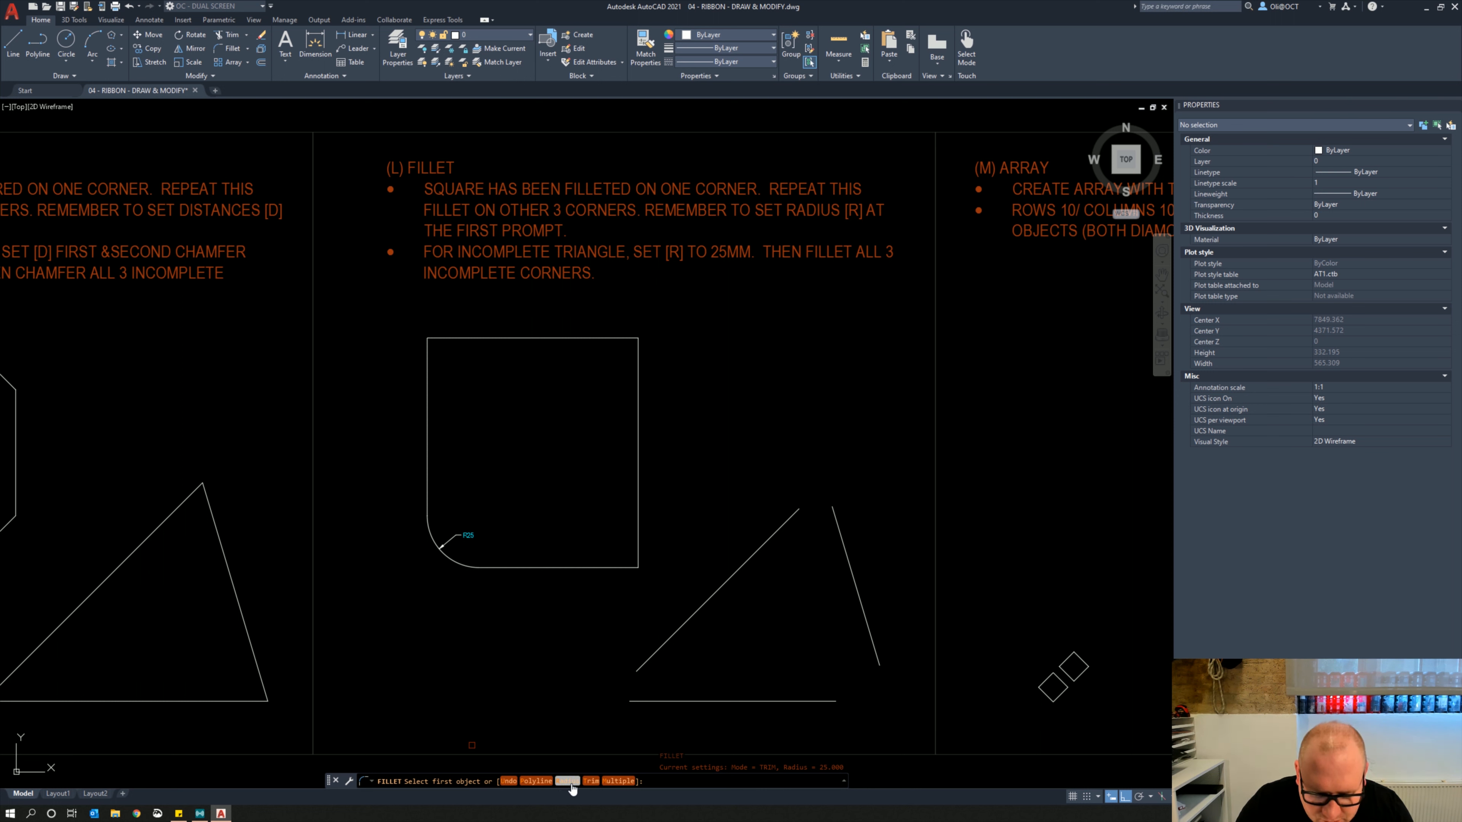
click(568, 781)
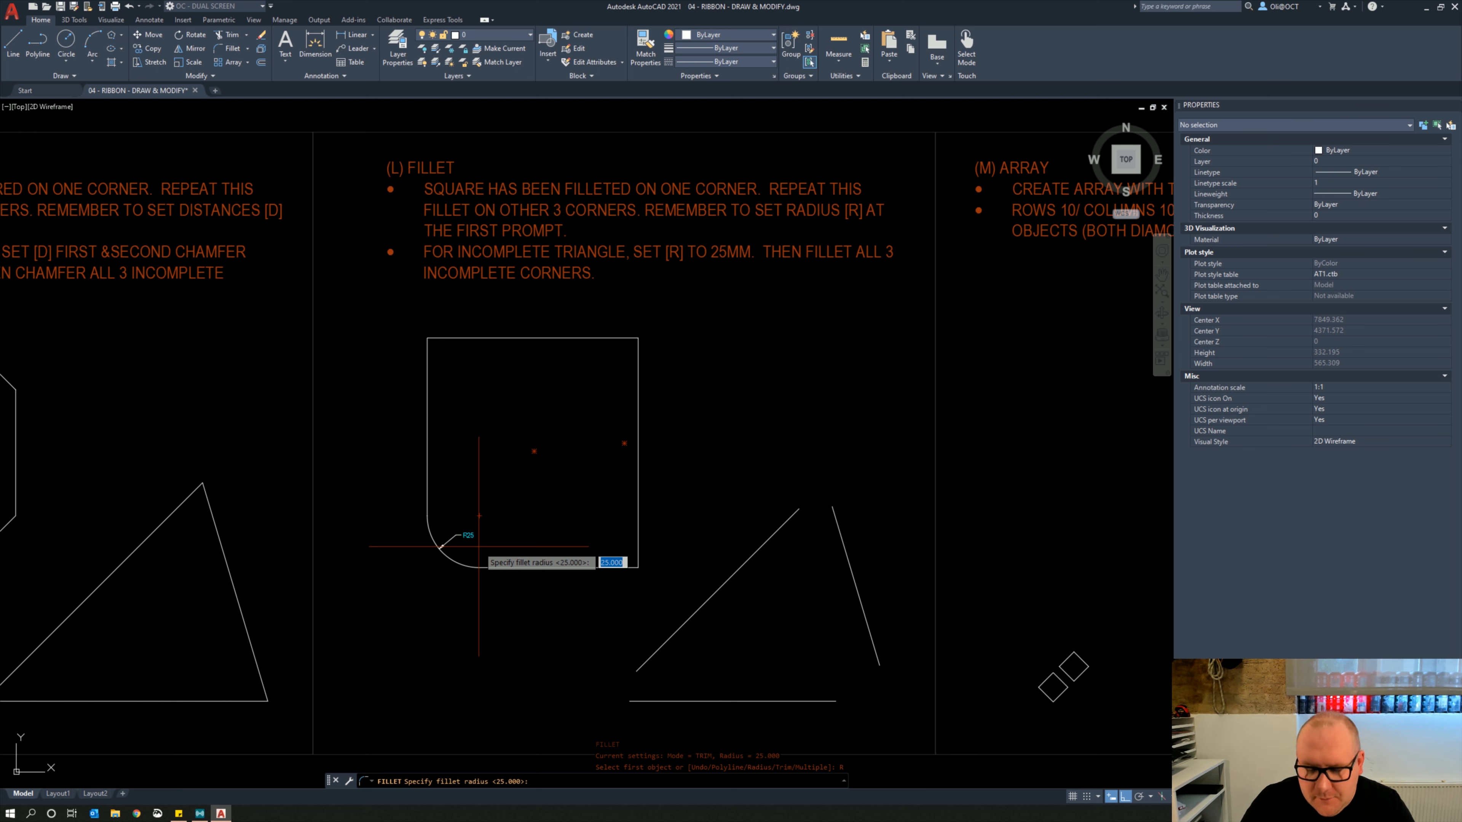
key(Return)
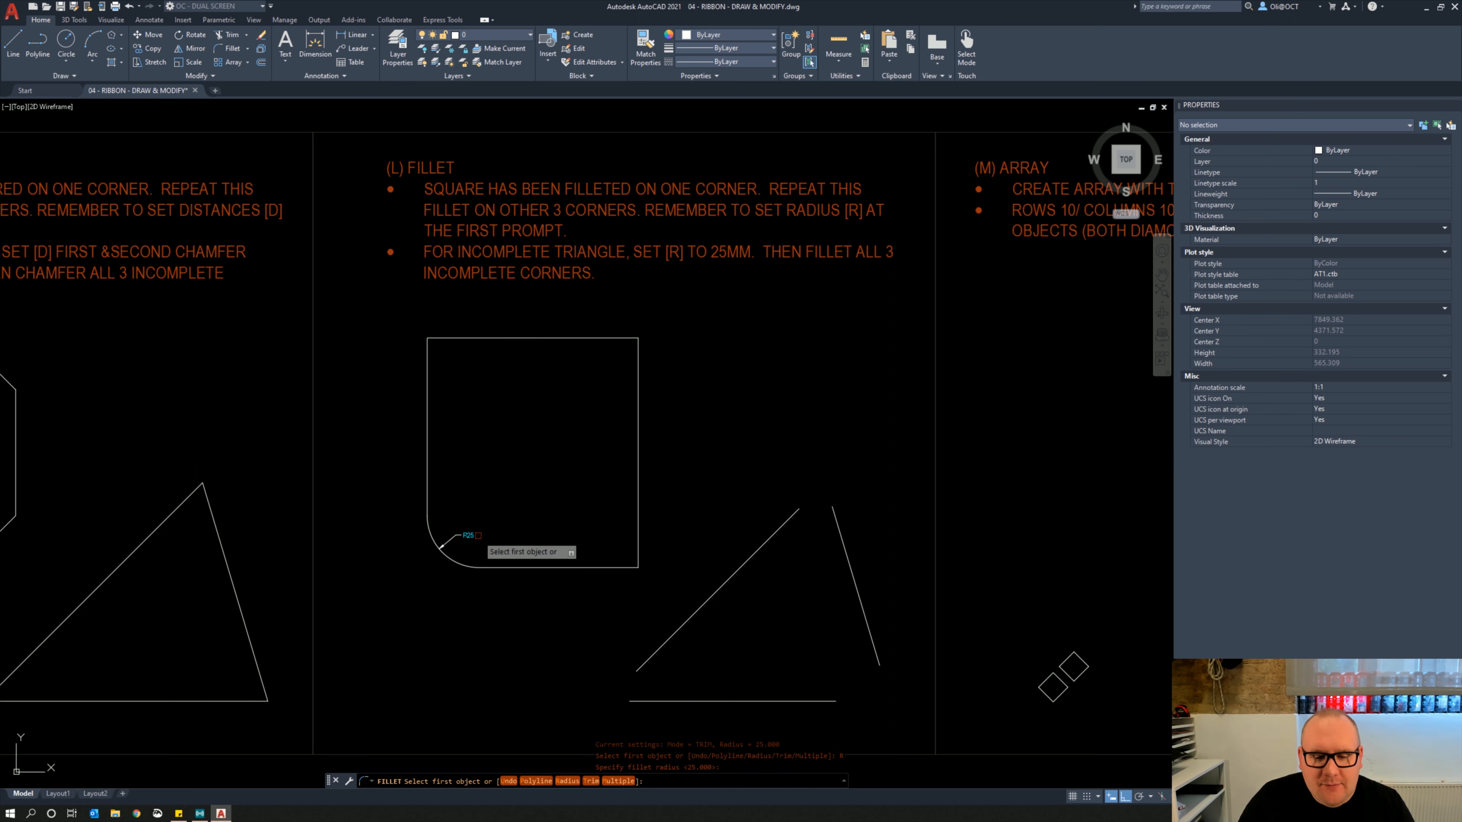
Fillet the square's three remaining corners: upper-left, upper-right and lower-right
click(428, 382)
click(453, 338)
key(Return)
click(586, 338)
click(637, 374)
key(Return)
click(636, 494)
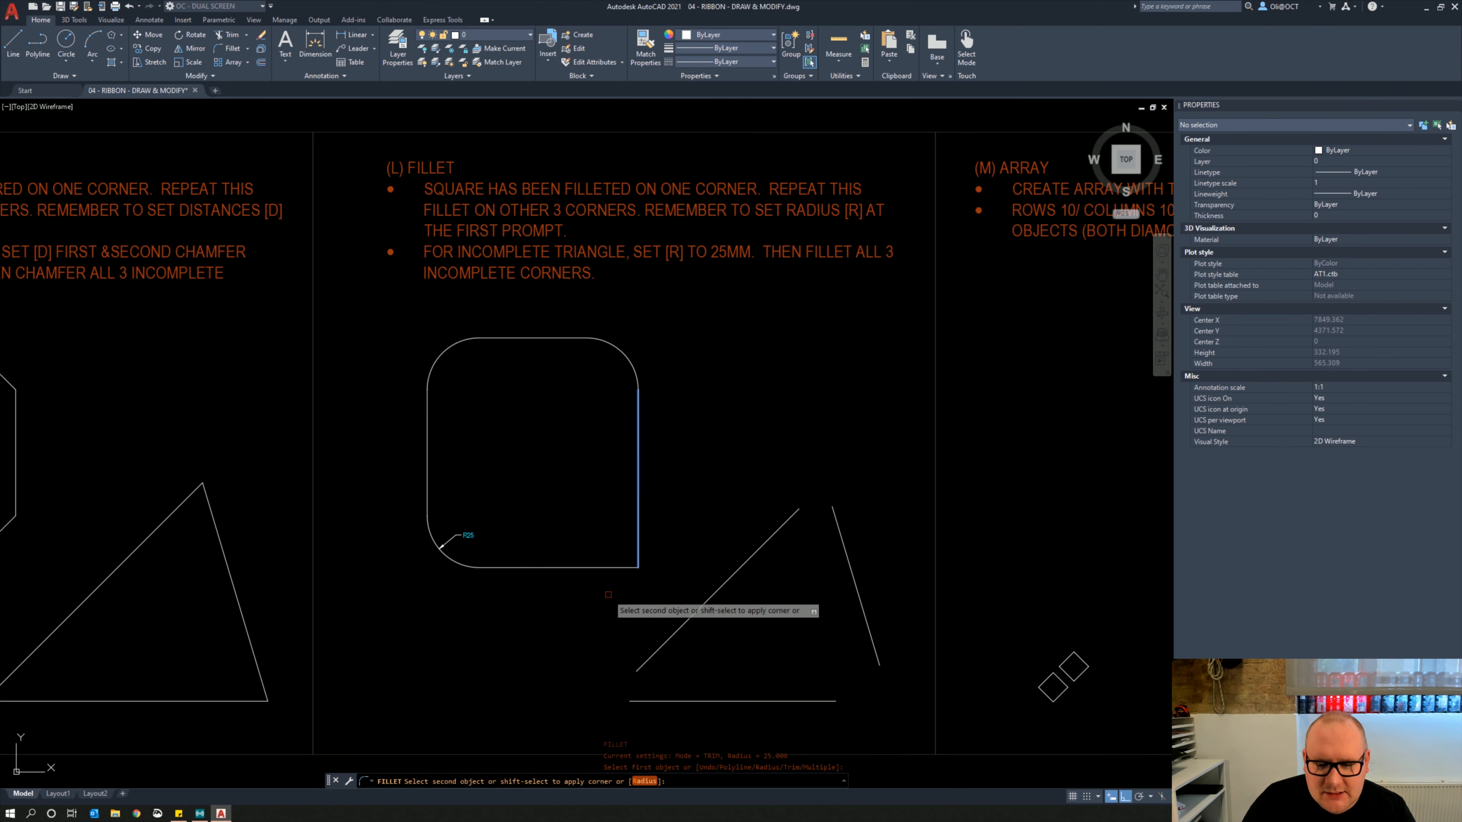
click(604, 566)
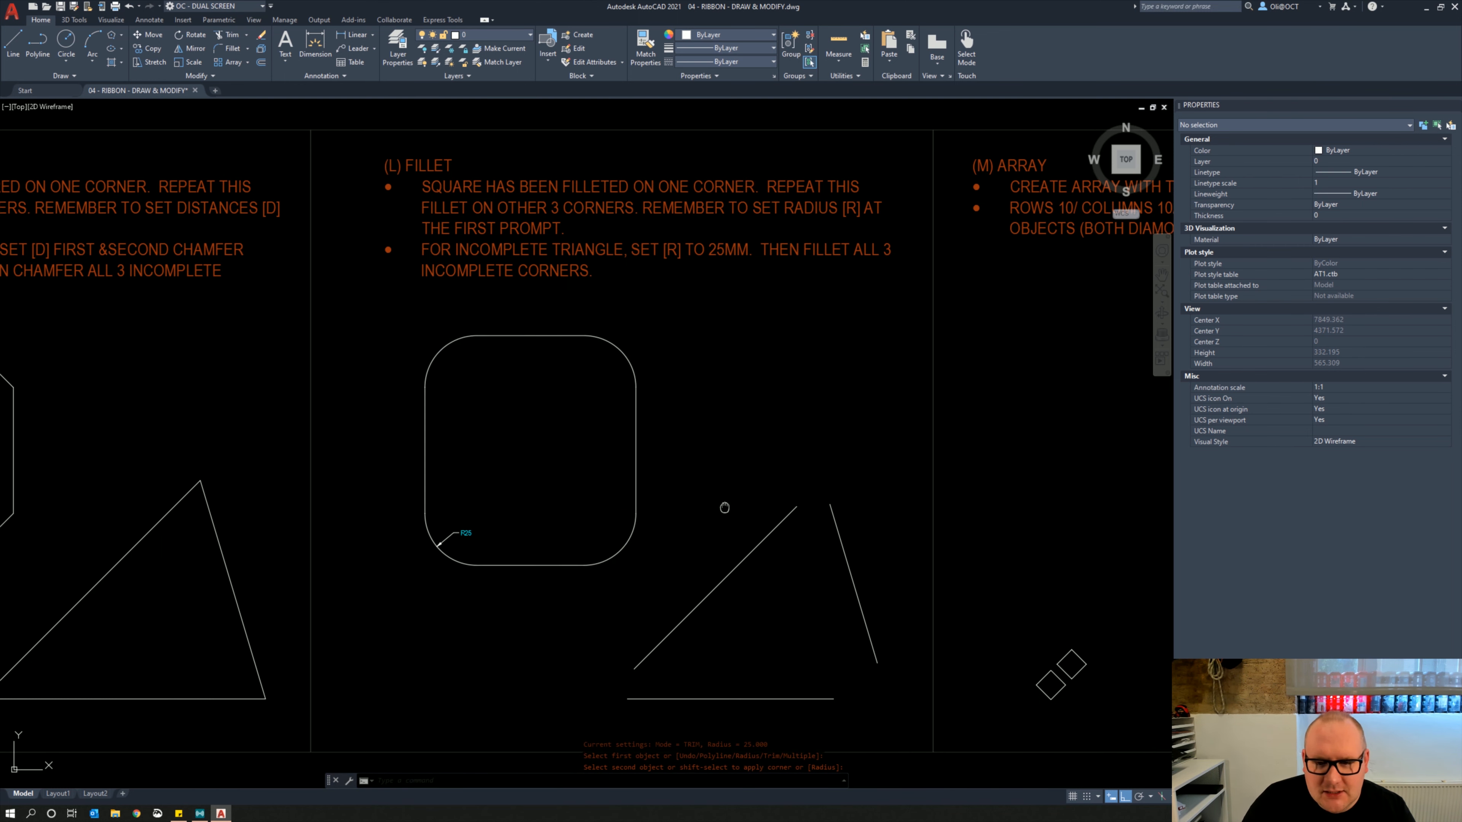
Set the fillet radius to 0 for the incomplete triangle in exercise L
middle_drag(723, 506, 644, 458)
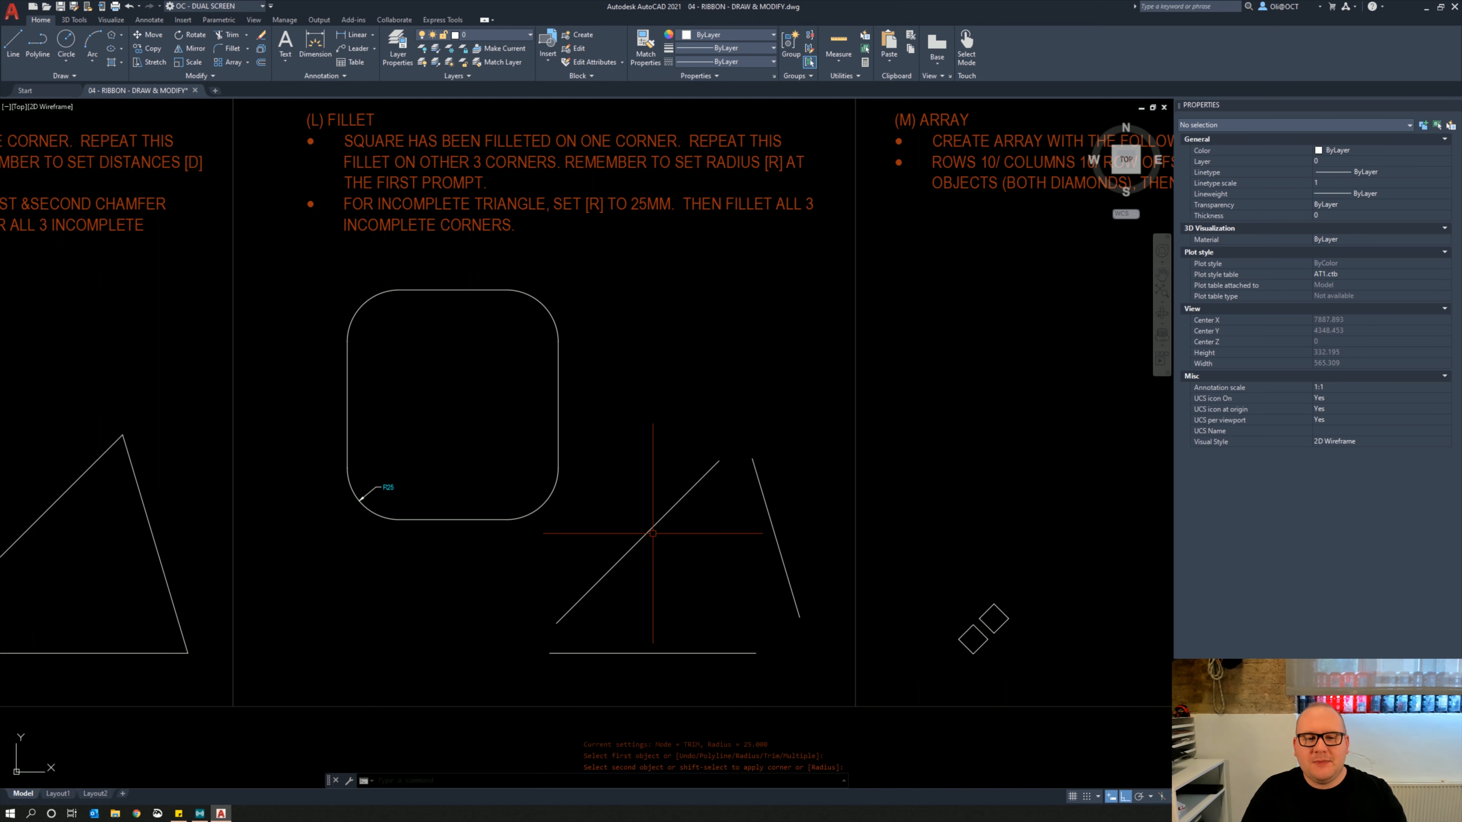
text(f)
key(Return)
text(r)
key(Return)
text(0)
key(Return)
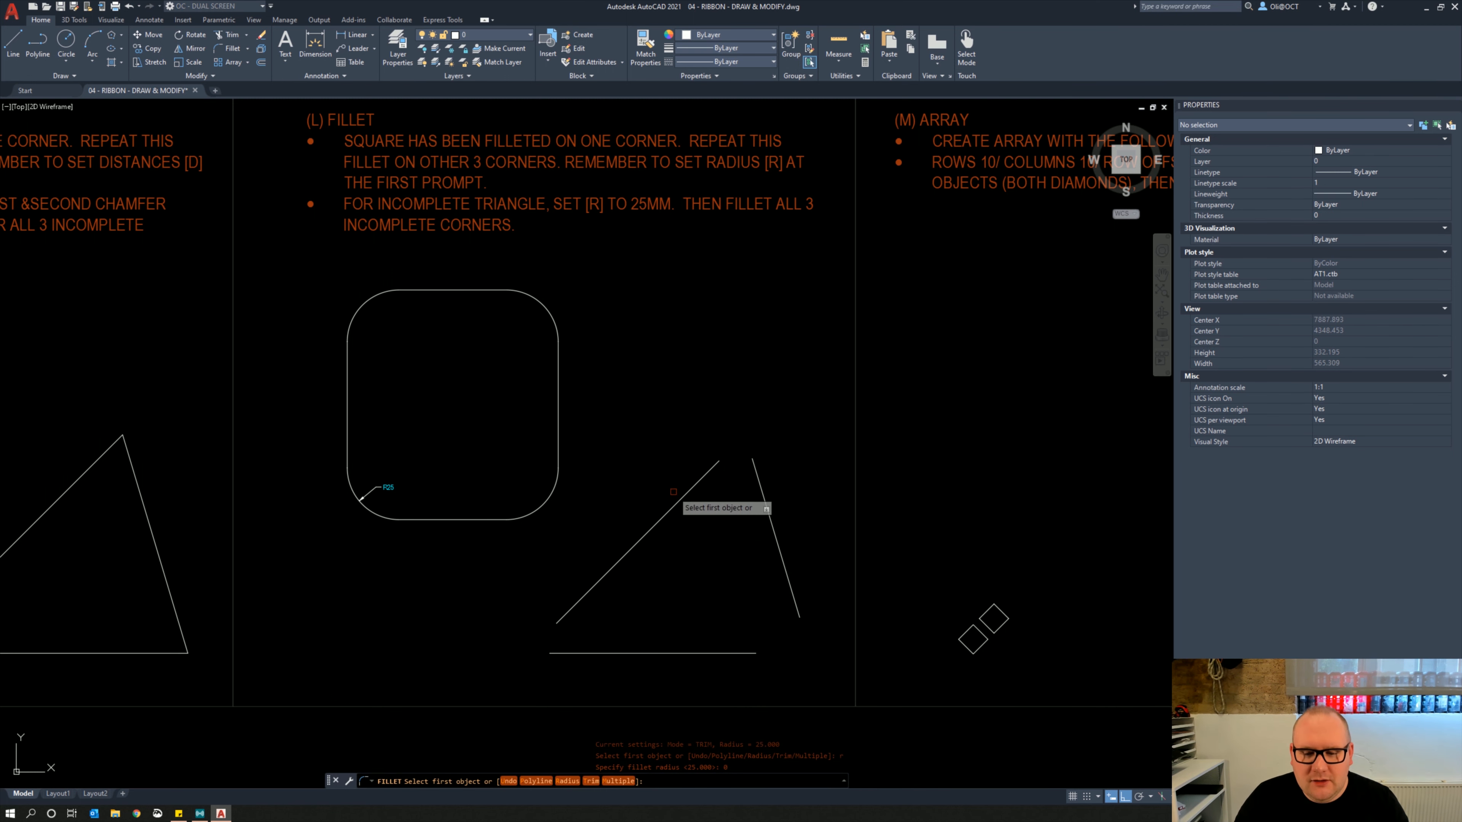
Fillet all three open corners of the incomplete triangle so that its lines meet in sharp points
click(693, 486)
click(759, 481)
key(Return)
click(787, 581)
click(746, 654)
key(Return)
click(586, 654)
click(569, 609)
key(Escape)
Create a rectangular array of both diamonds in exercise M with the default counts and spacing, erasing the defining objects
scroll(607, 633, down, 4)
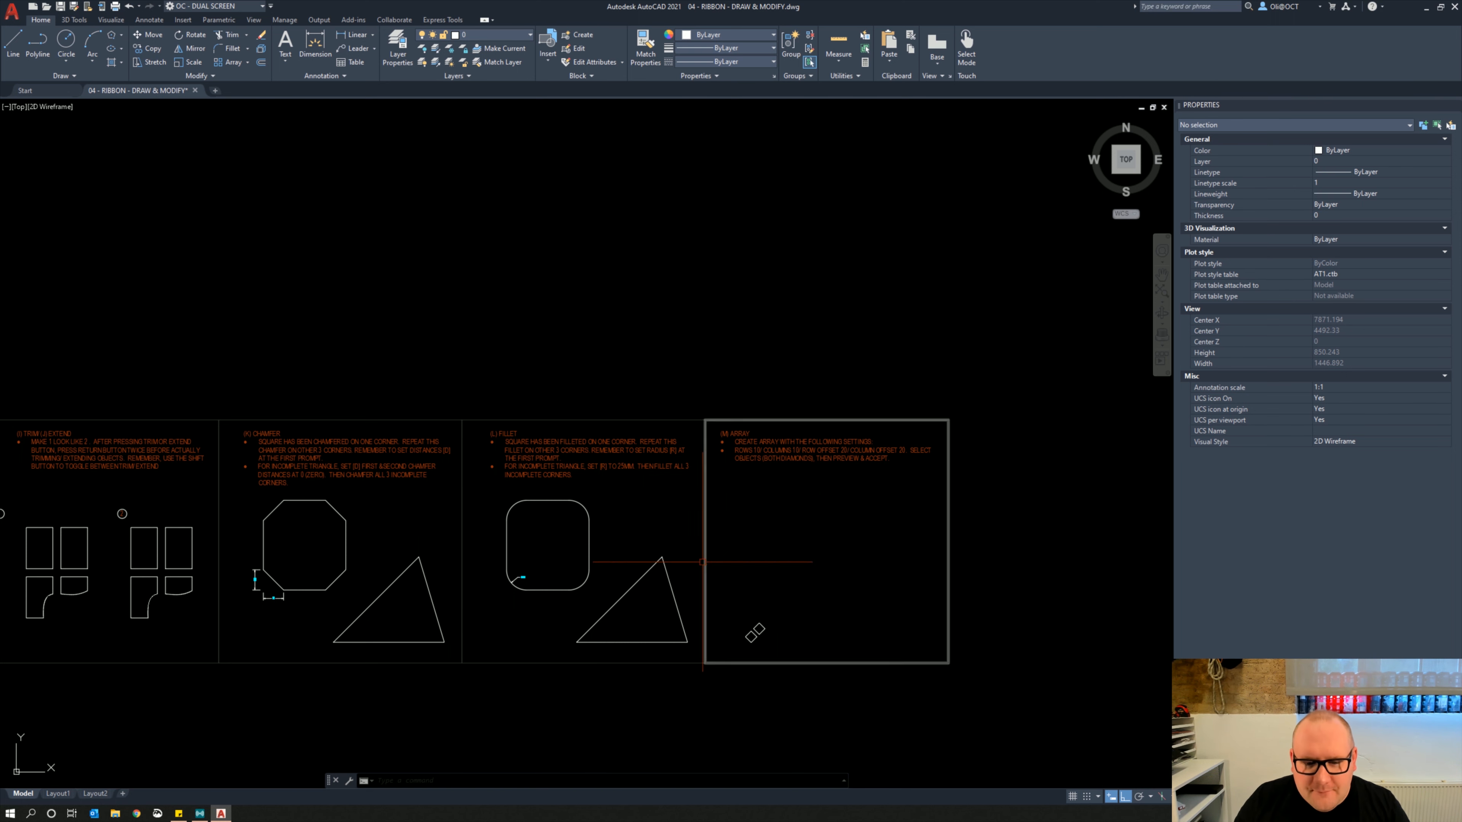
middle_drag(467, 553, 573, 533)
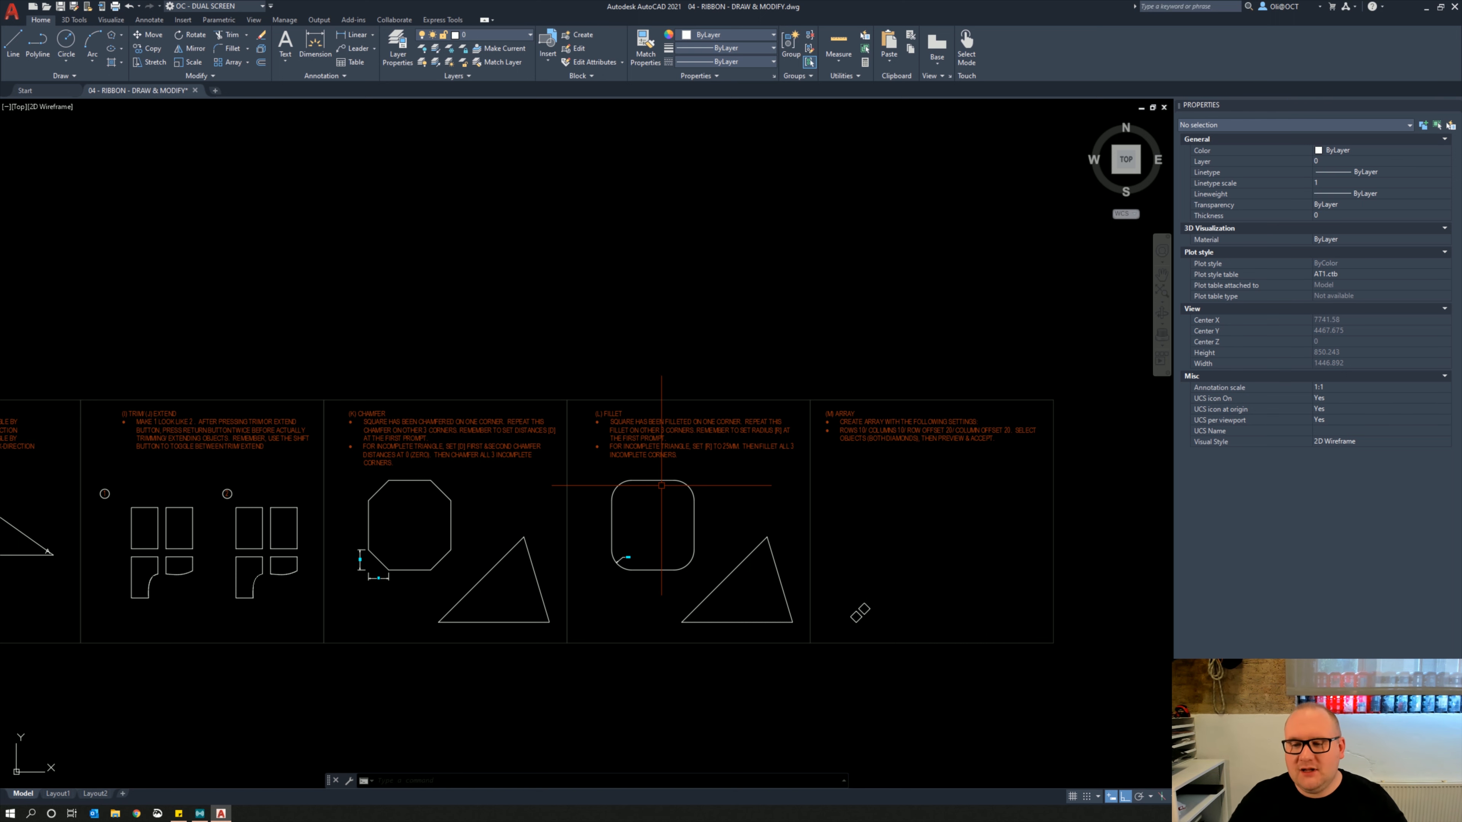
mouse_move(779, 595)
middle_down()
mouse_move(672, 566)
mouse_move(664, 660)
middle_up()
scroll(679, 603, up, 1)
scroll(603, 604, up, 2)
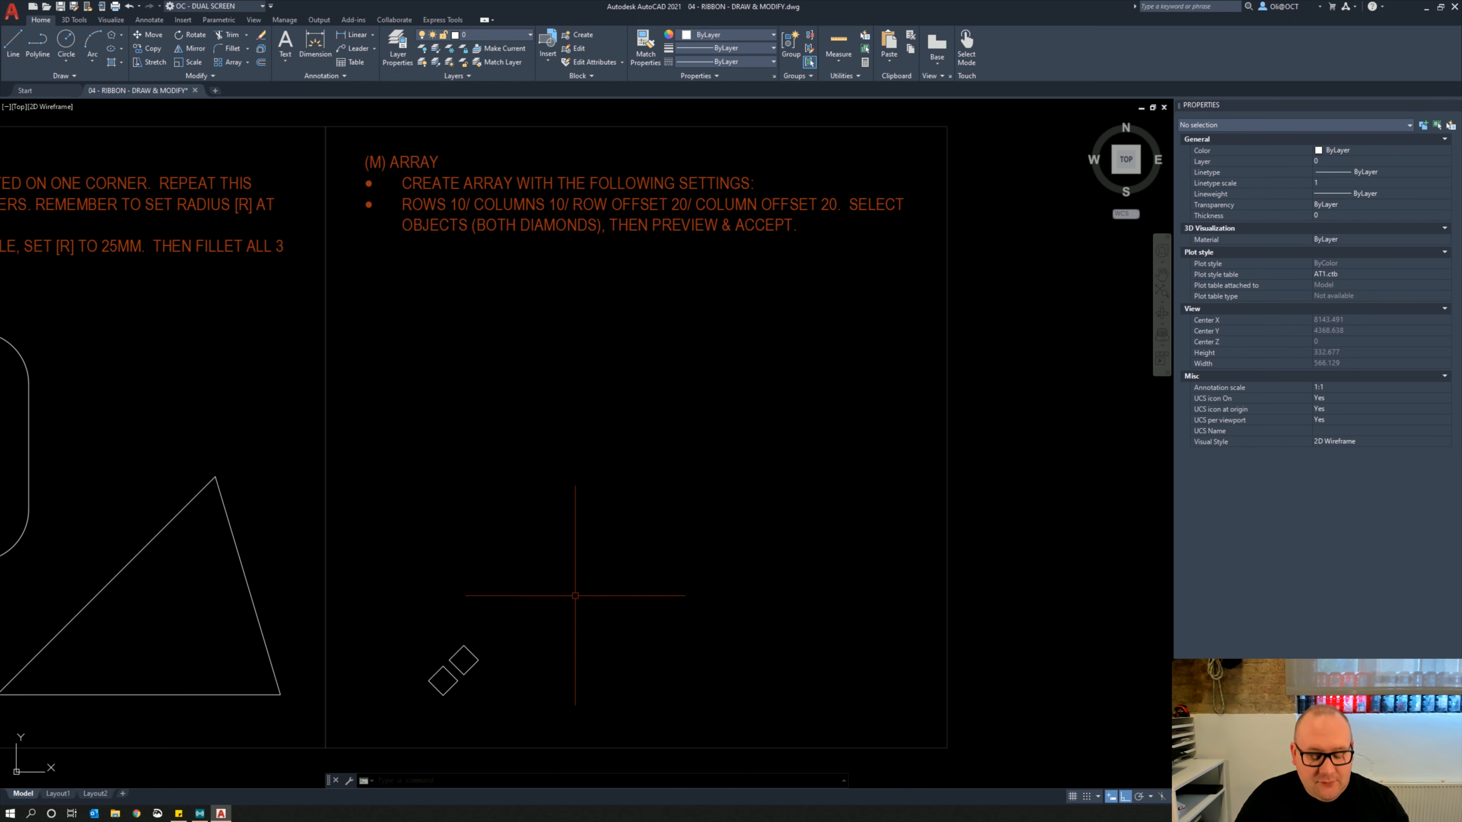
text(array)
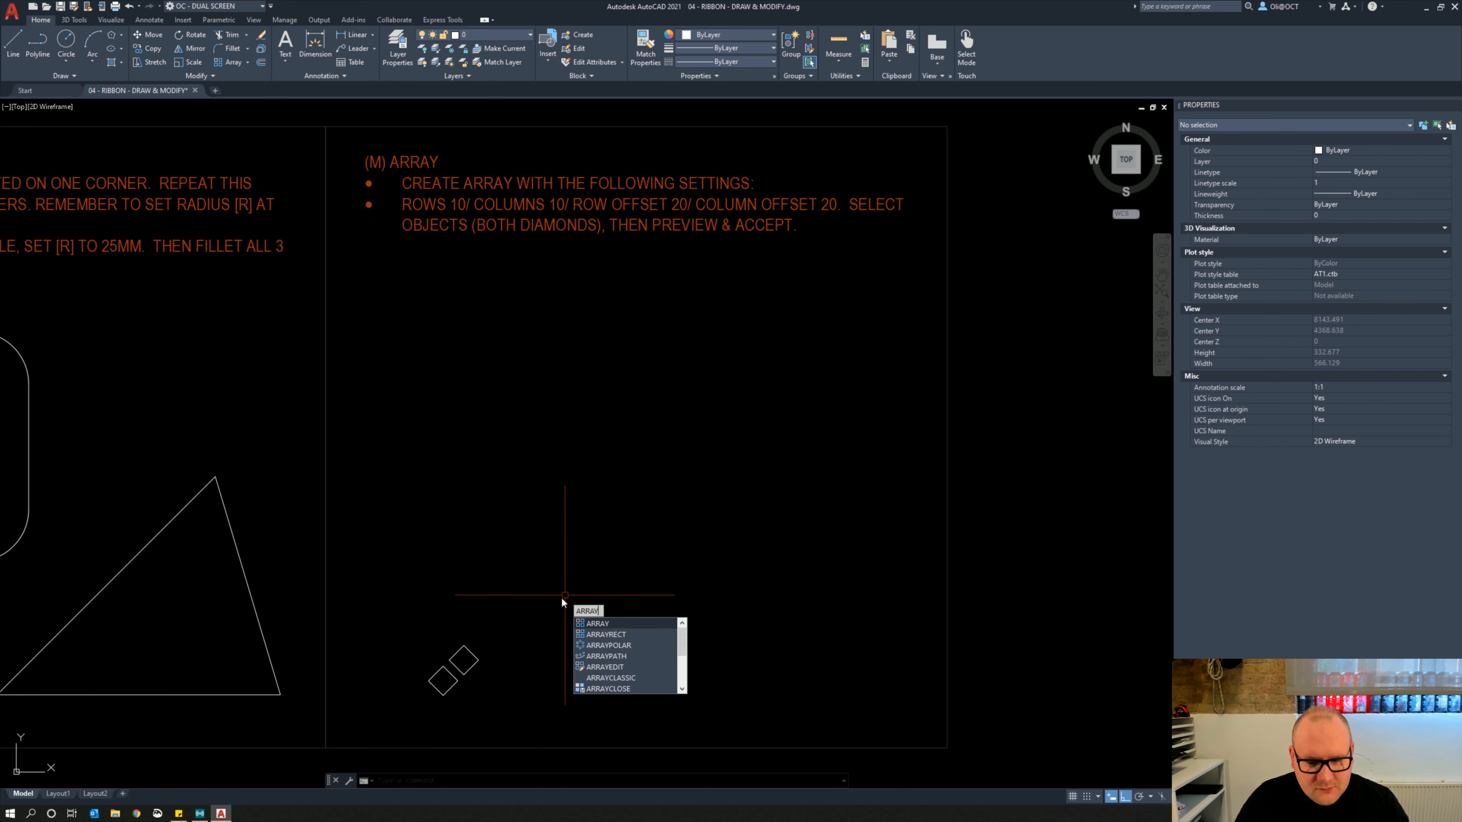
key(Return)
click(511, 693)
click(446, 636)
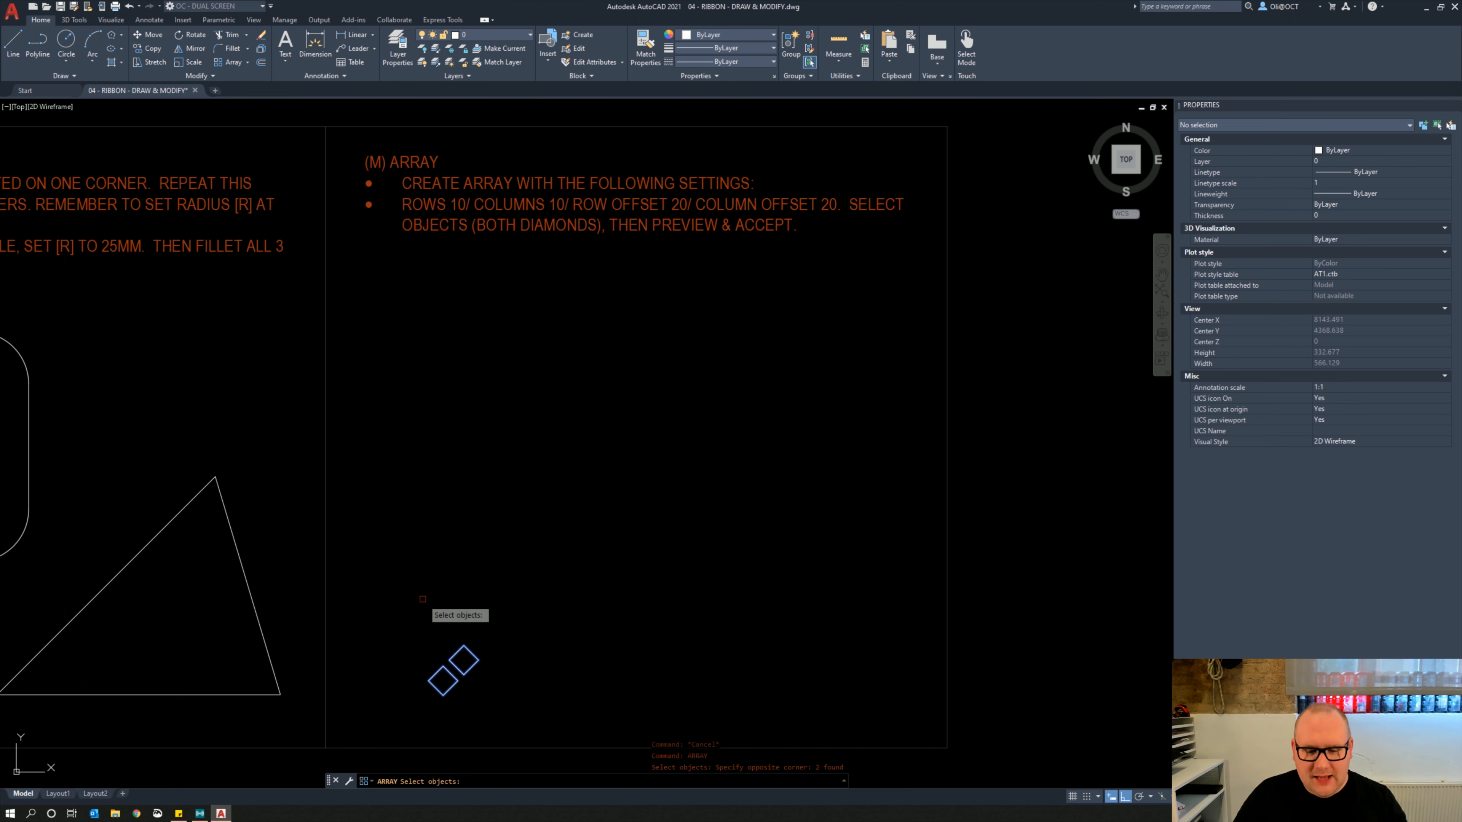
key(Return)
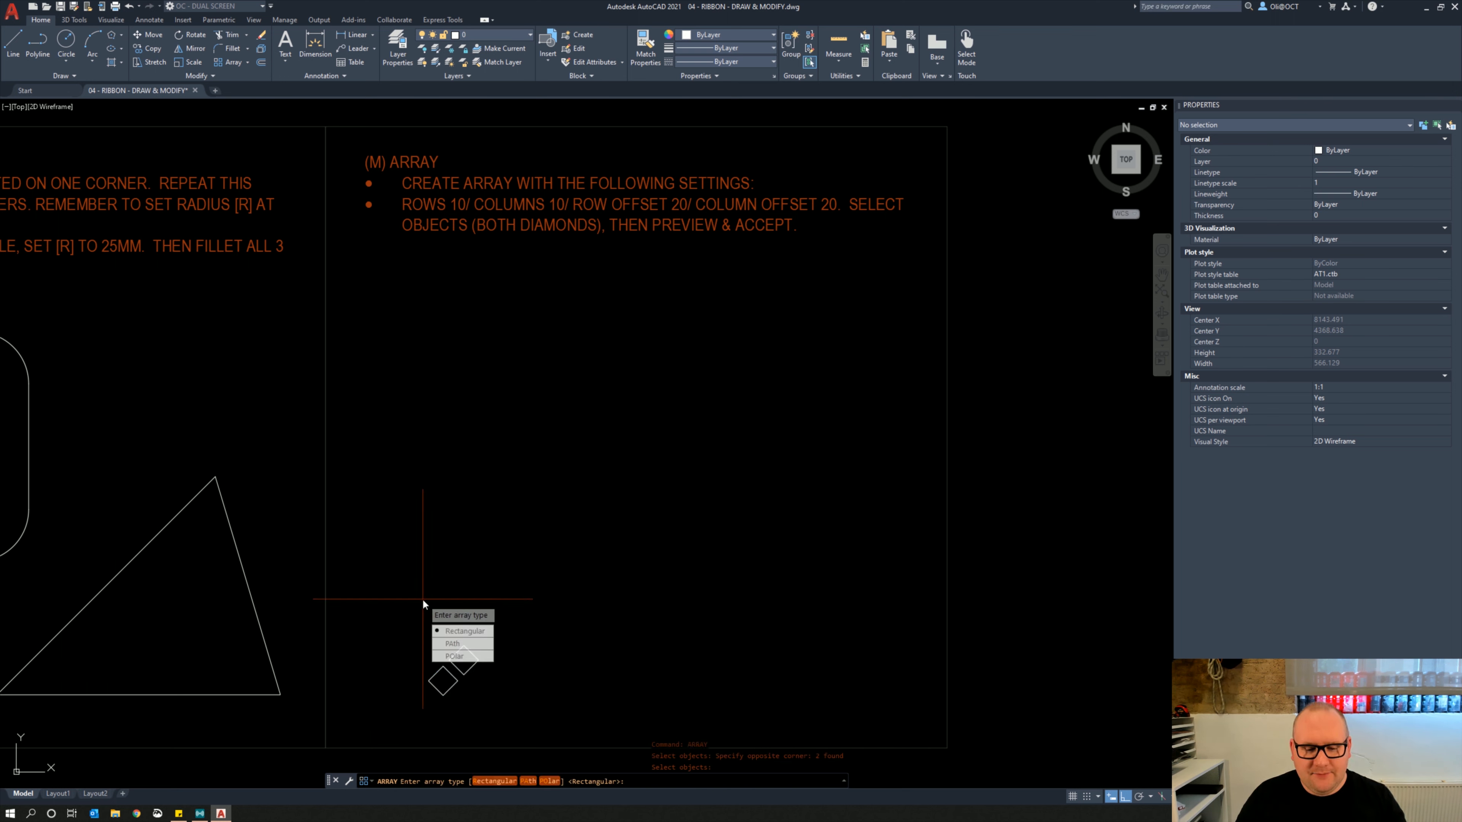
click(463, 631)
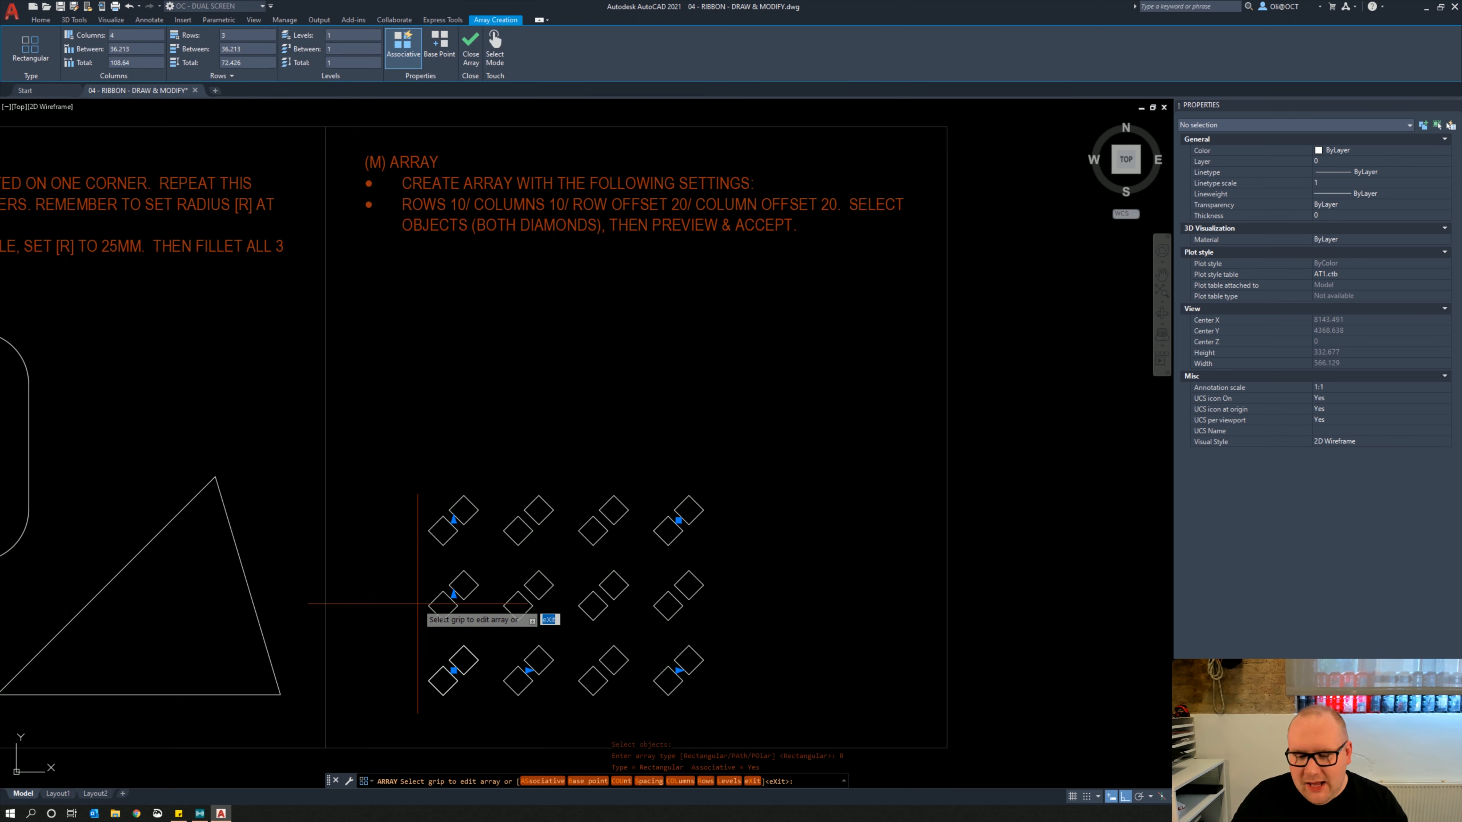
key(Return)
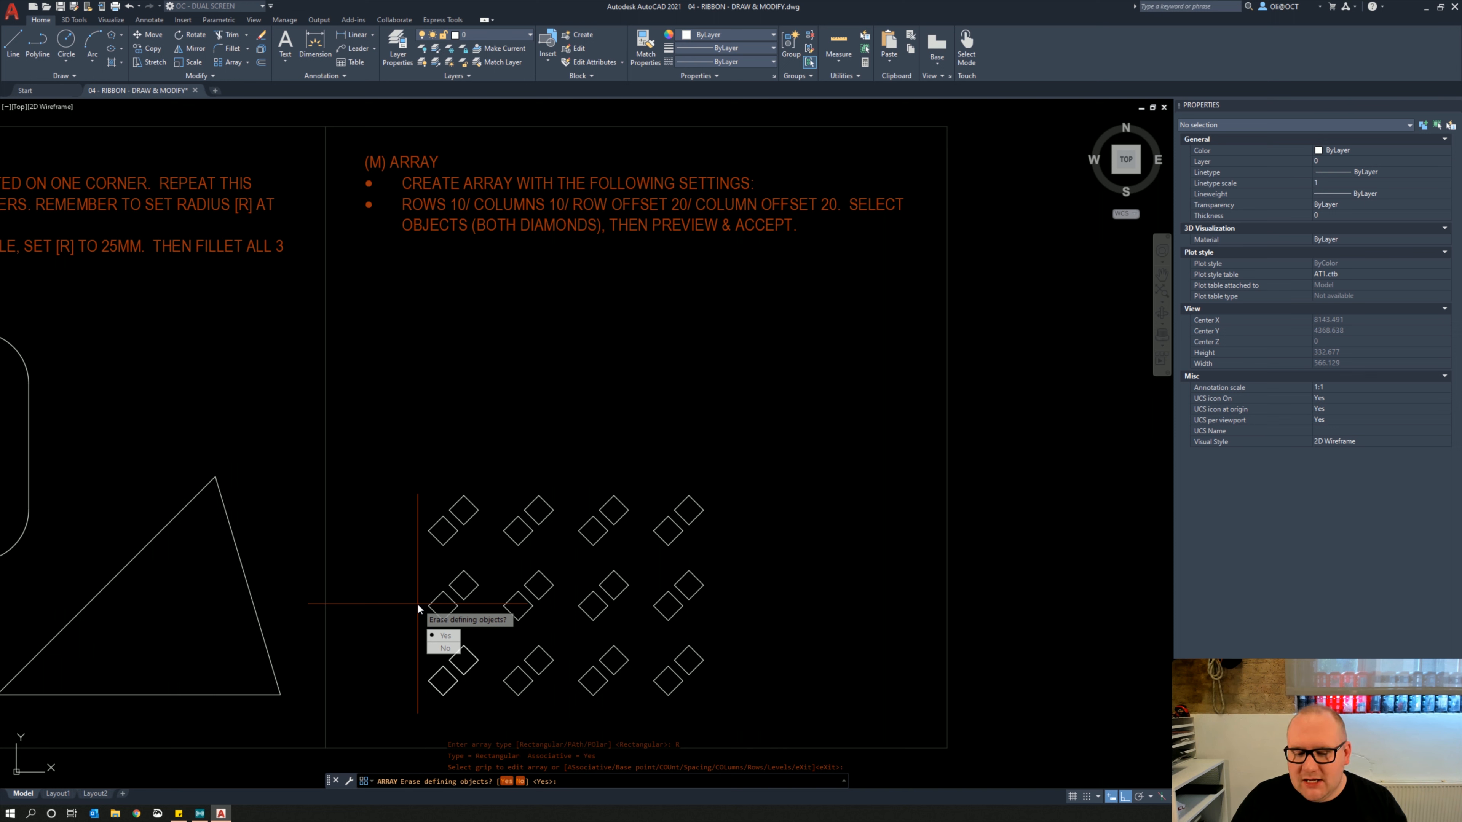
key(Return)
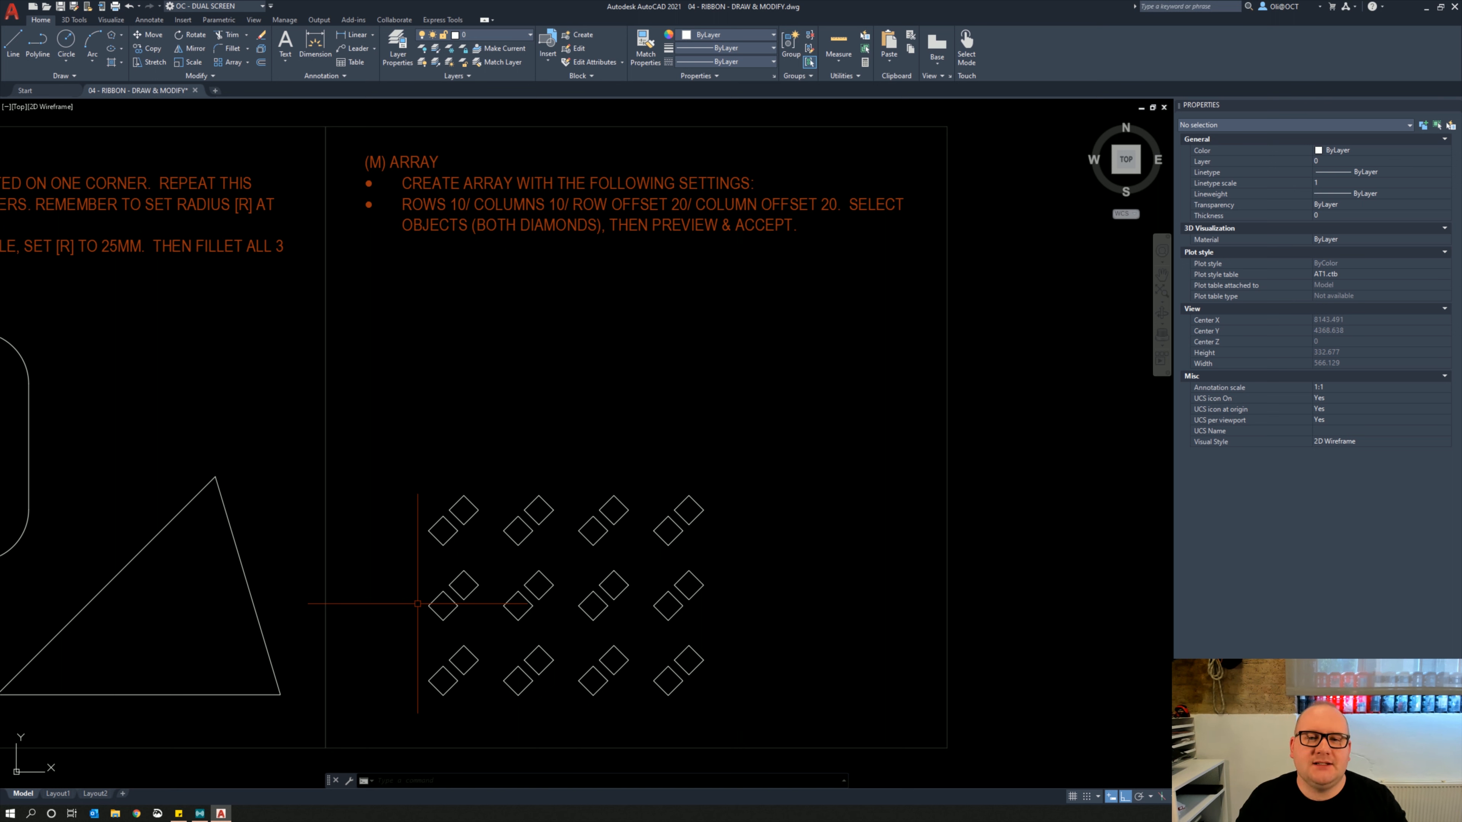
Set the diamond array to 10 rows with a row spacing of 20
click(529, 597)
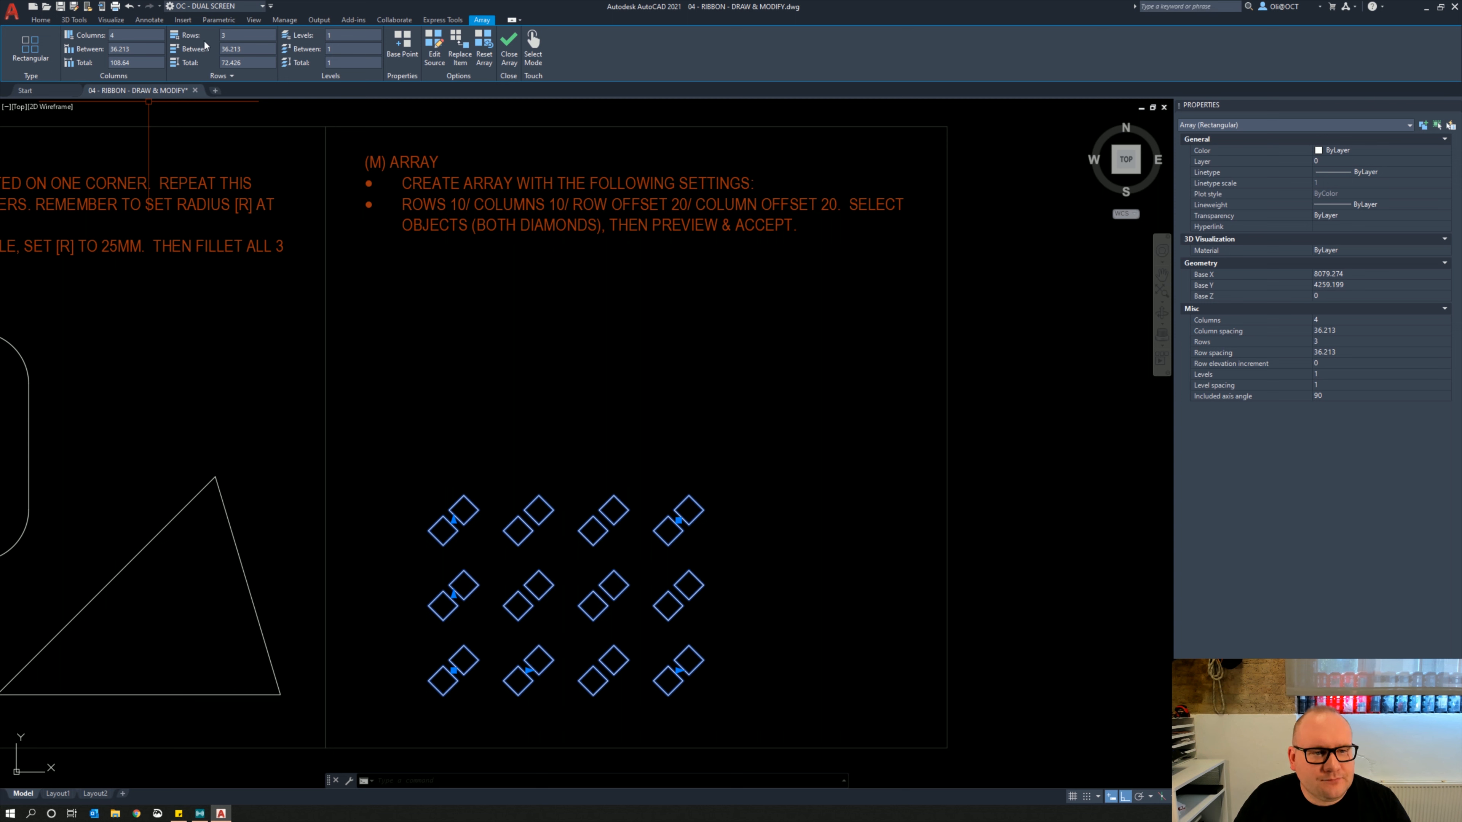
click(230, 35)
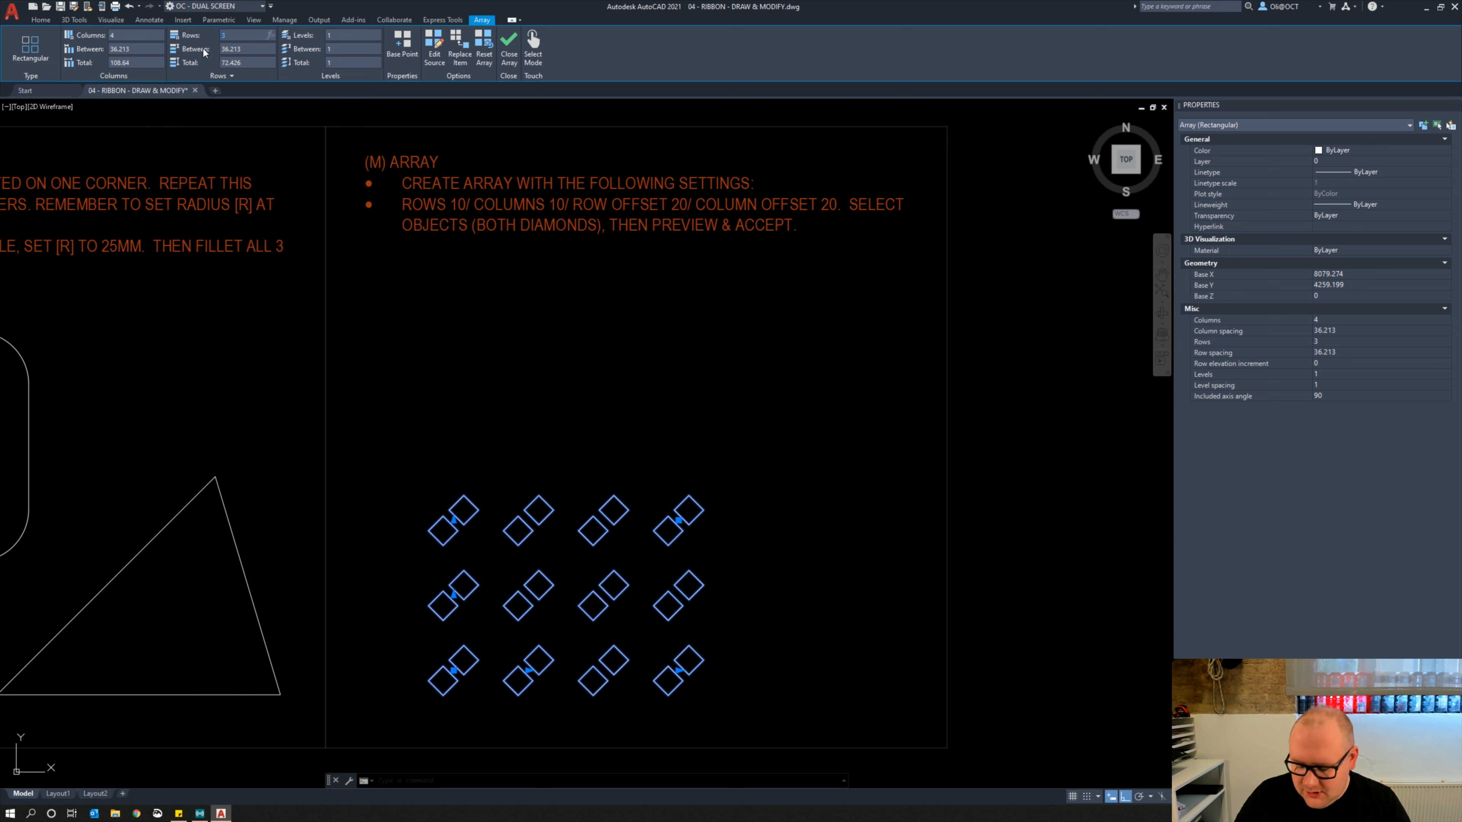
text(10)
key(Return)
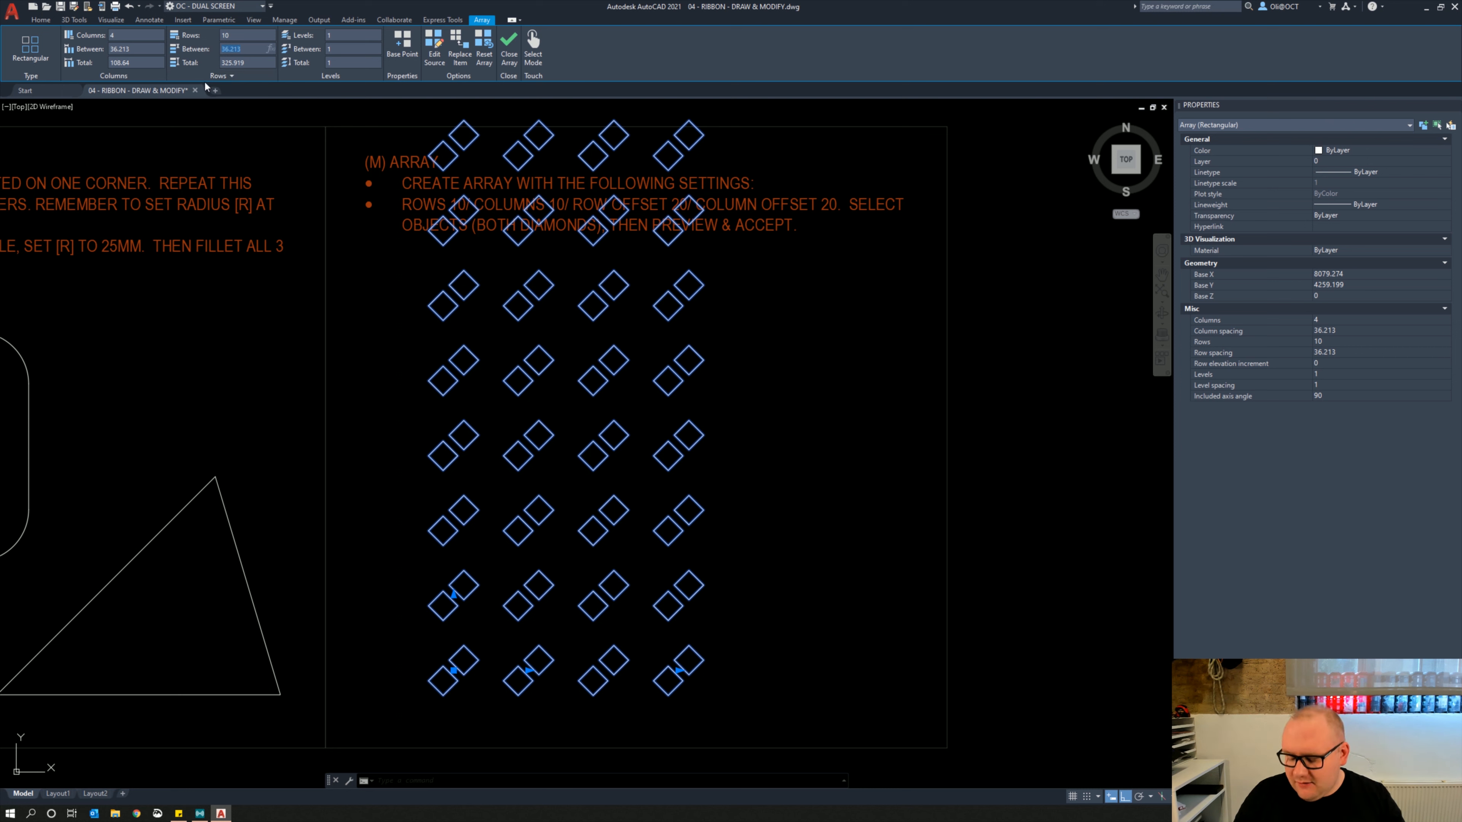
text(0)
key(Return)
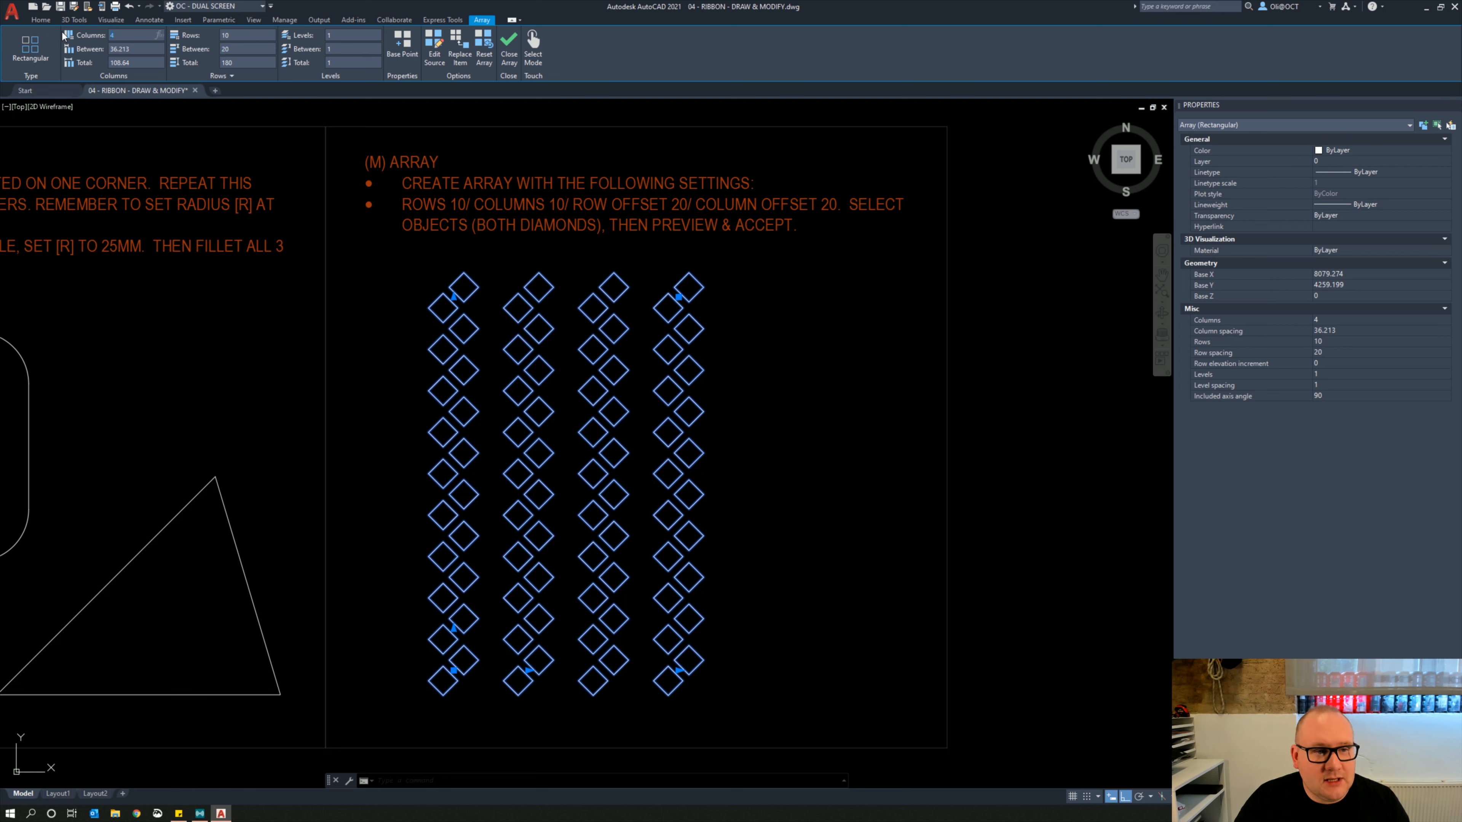
Set the diamond array to 10 columns with a column spacing of 20
key(Return)
click(149, 50)
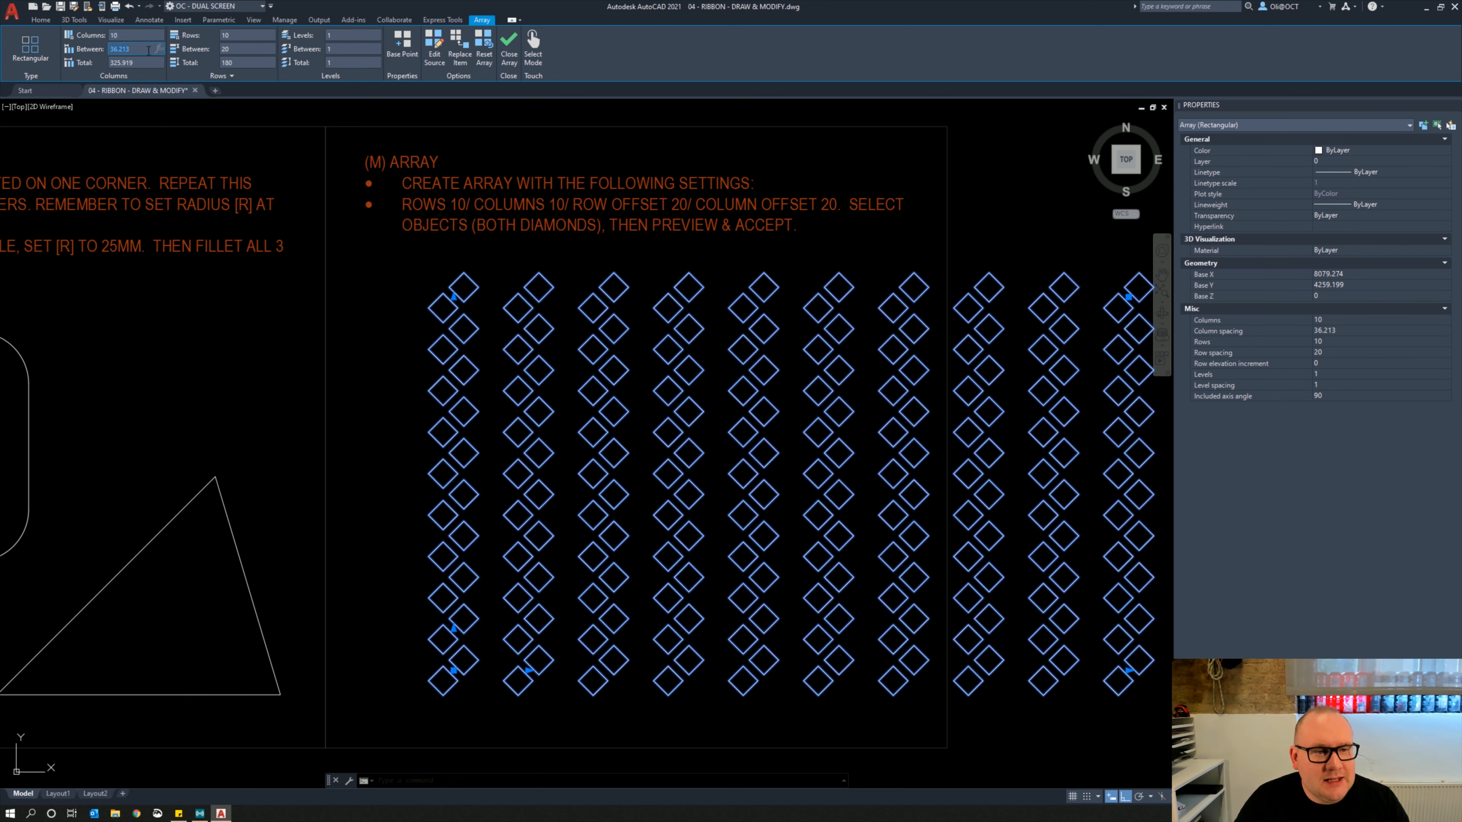
text(20)
key(Return)
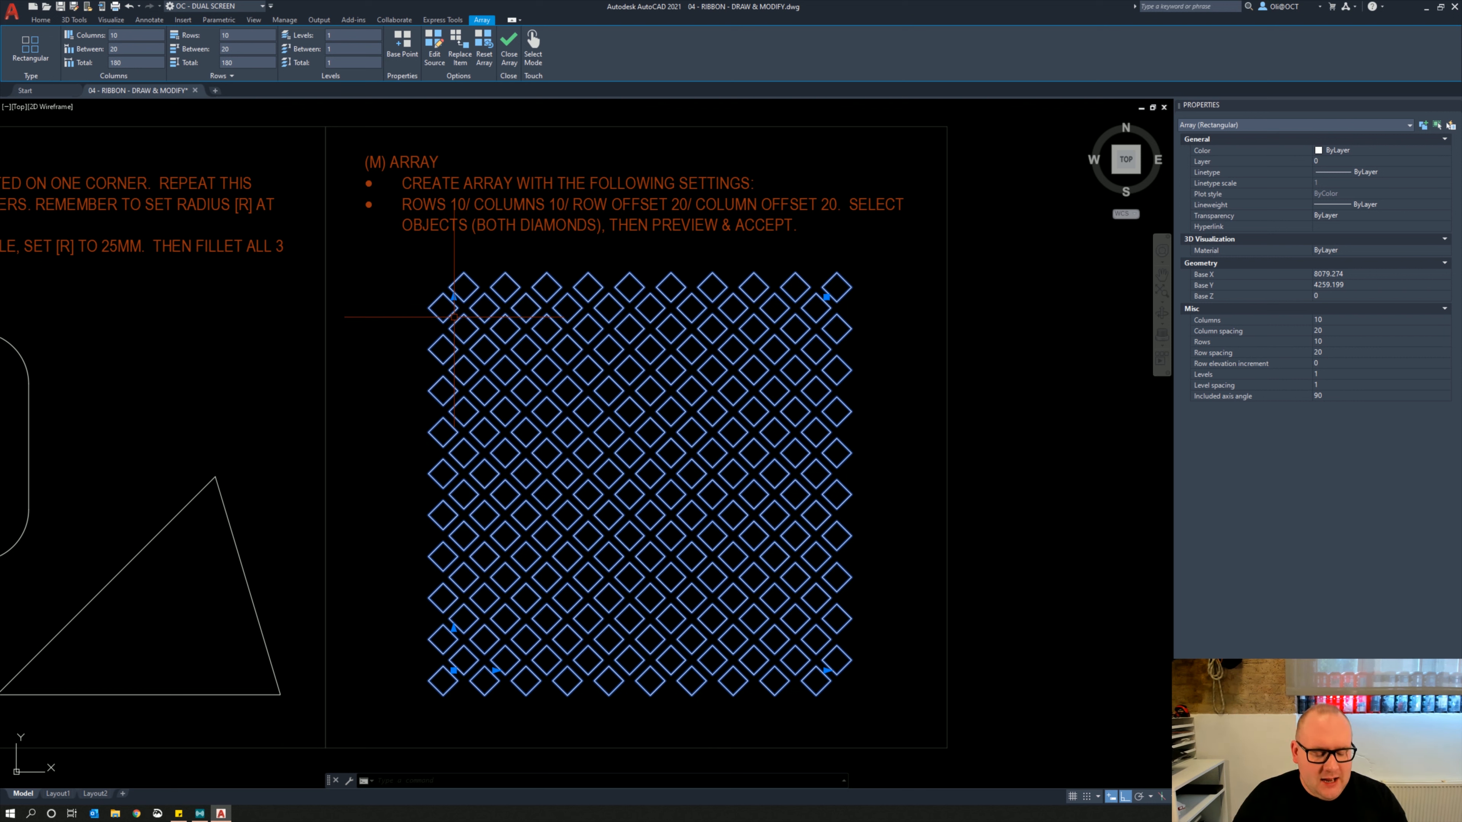
Try the diamond array with 9 columns and with 9 and 95 rows
click(148, 37)
key(Return)
click(257, 36)
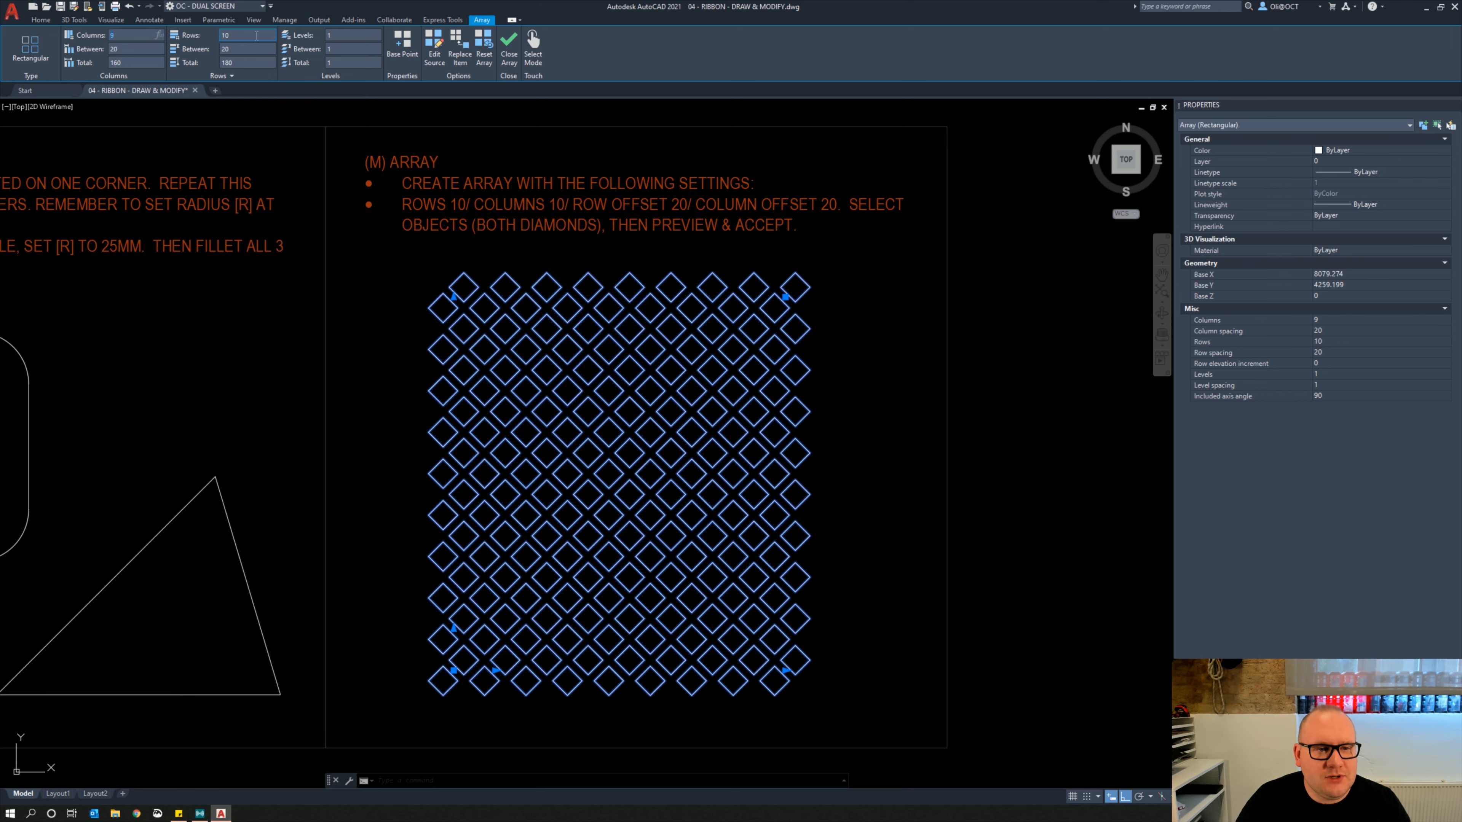
text(9)
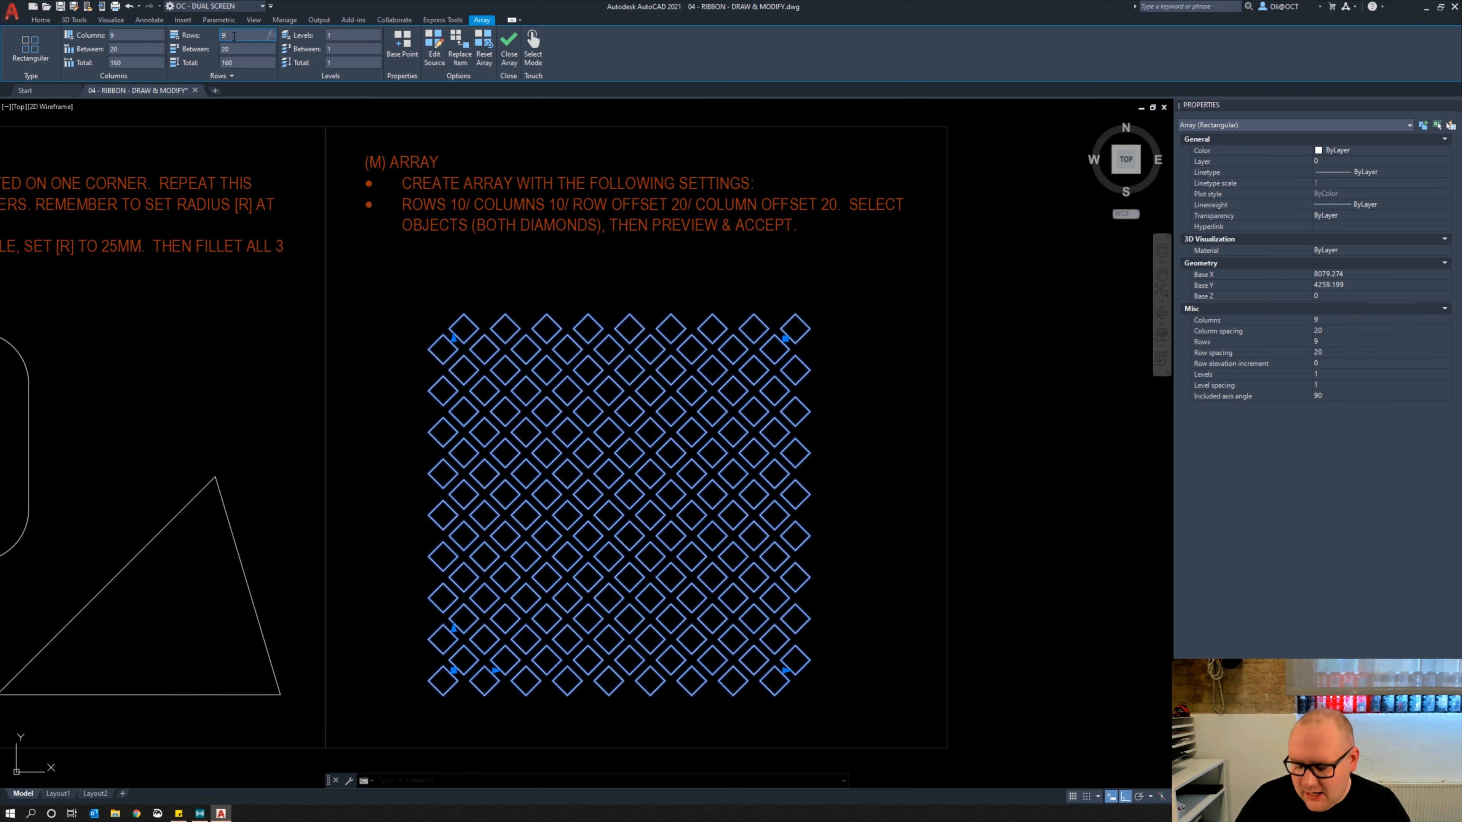
text(5)
key(Return)
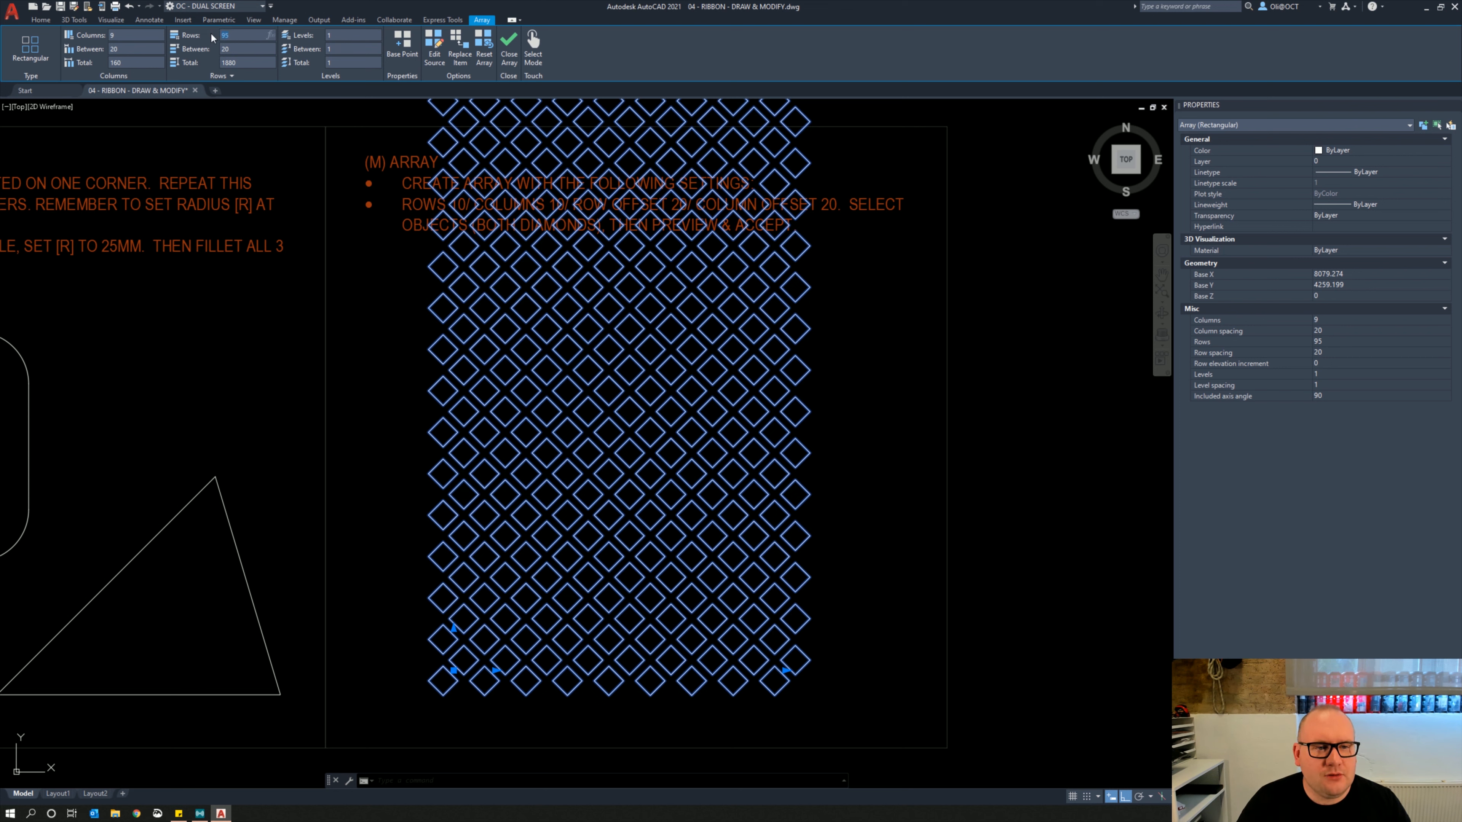
Set the diamond array back to 10 rows and 10 columns, and finish editing it
text(10)
key(Return)
click(146, 36)
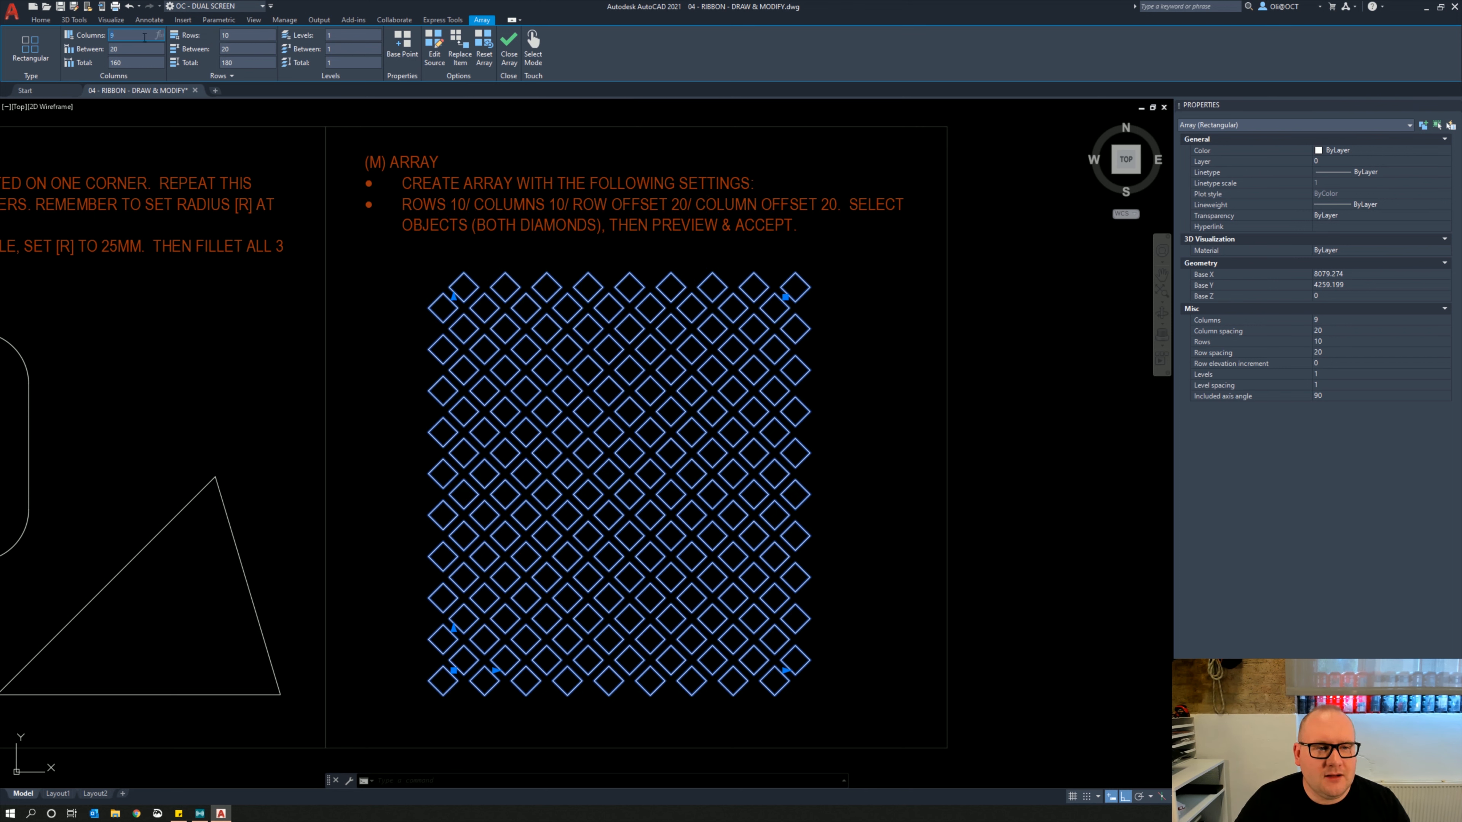
text(10)
key(Return)
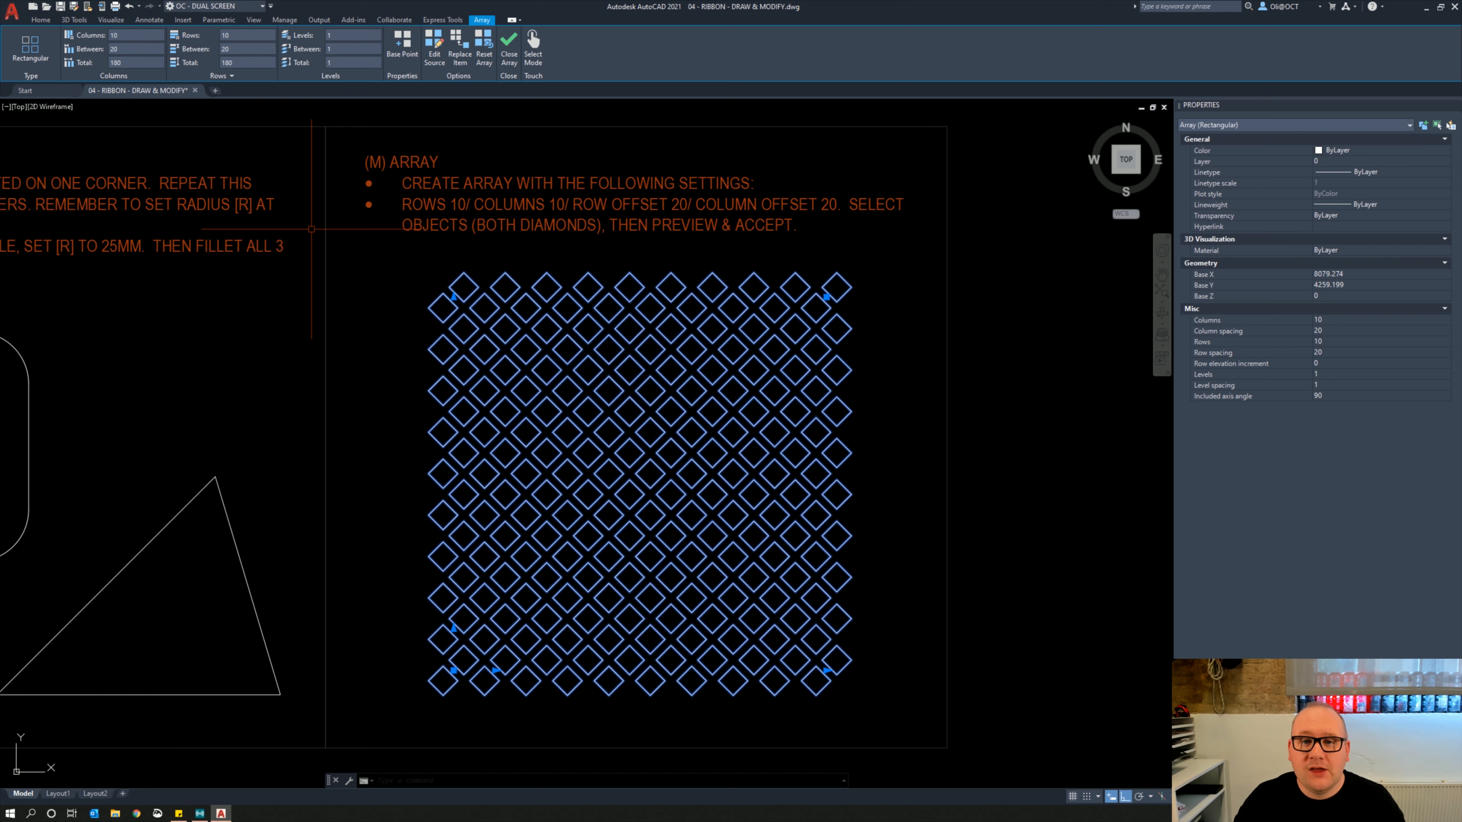
key(Escape)
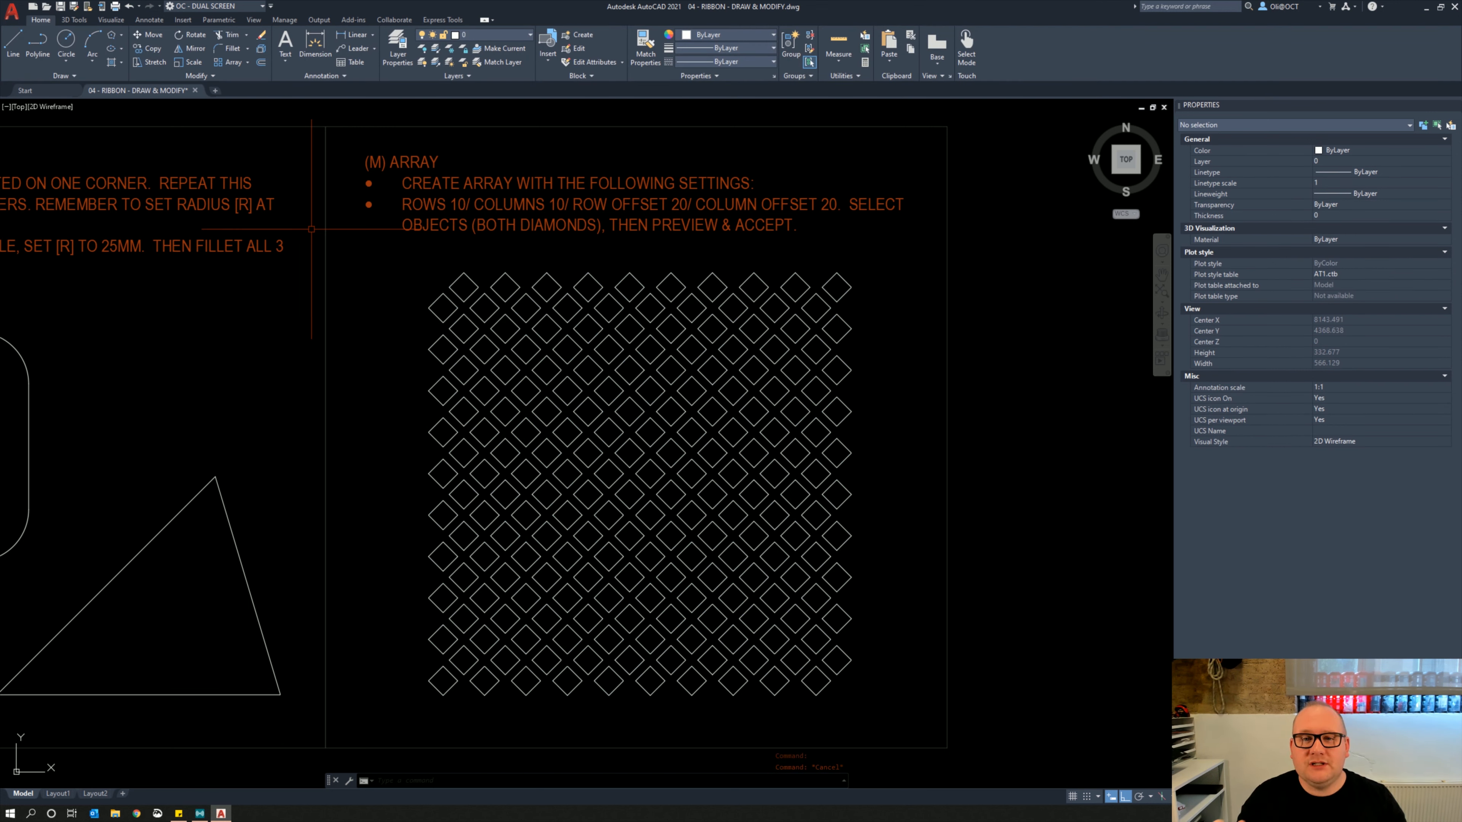
Review the whole sheet with the Draw, Modify and Draw/Modify rows of exercises
scroll(311, 229, down, 3)
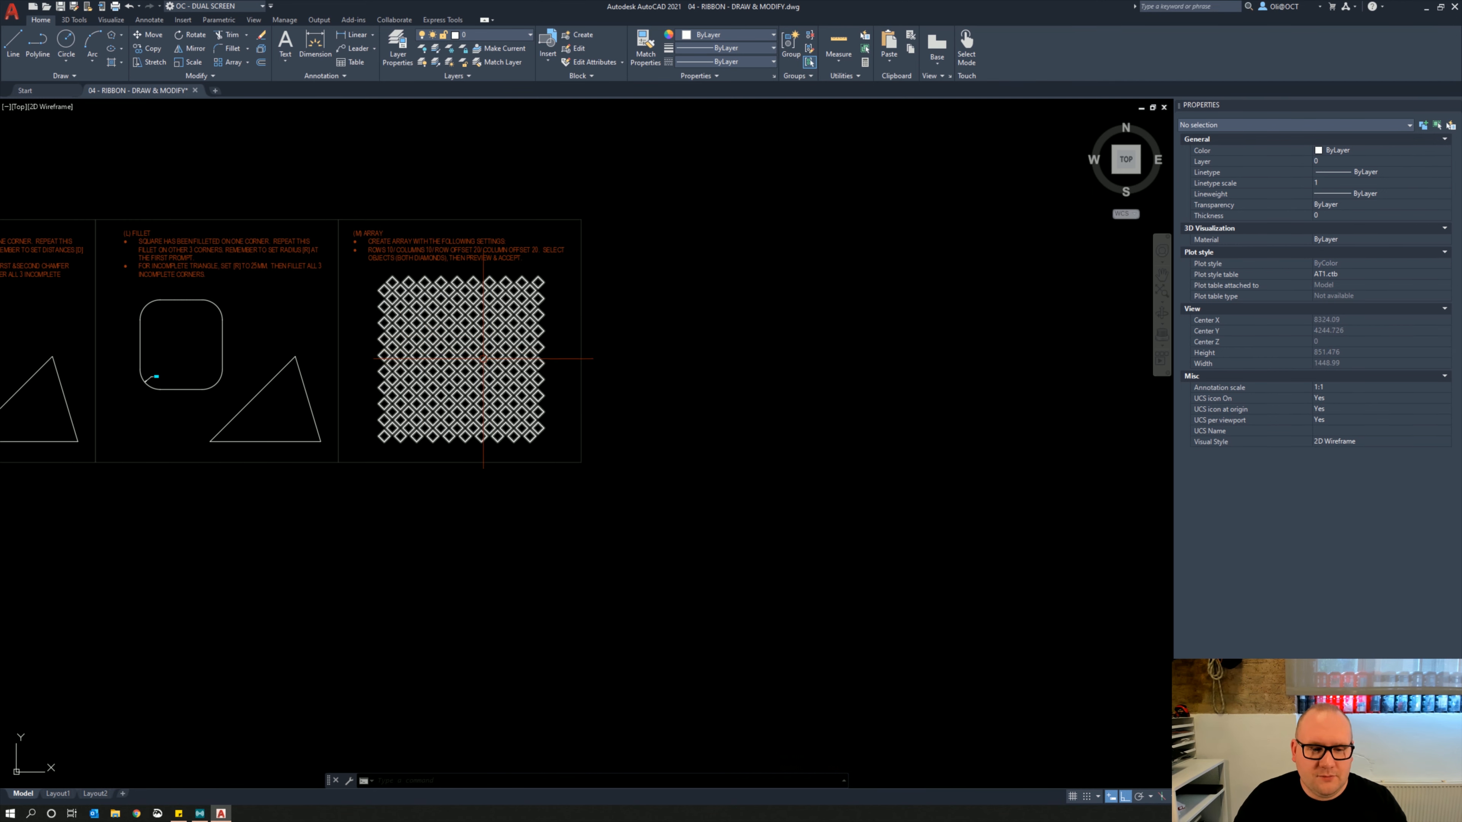
scroll(464, 360, down, 3)
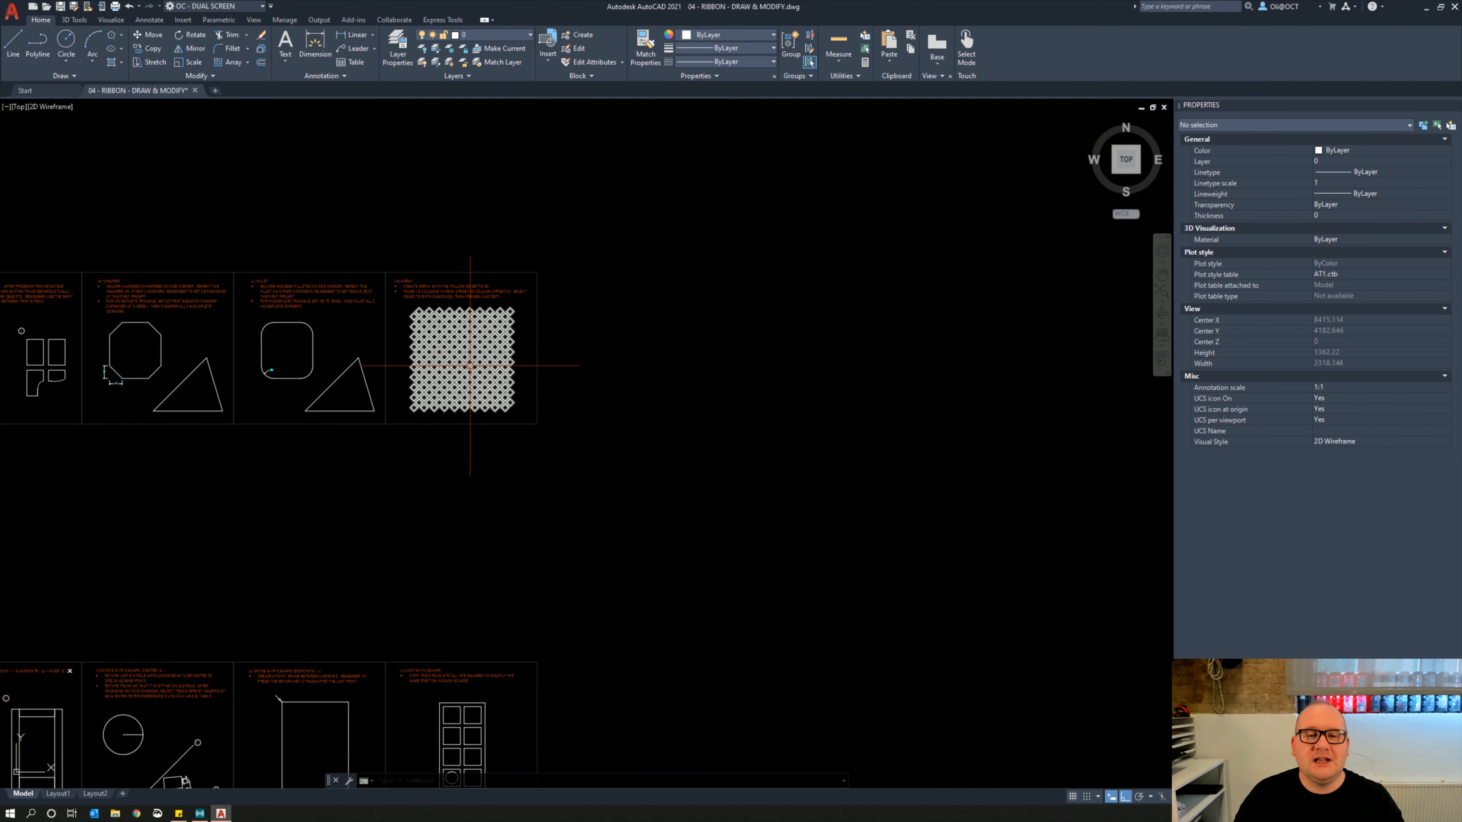
scroll(460, 432, down, 2)
mouse_move(544, 448)
middle_down()
mouse_move(644, 445)
mouse_move(659, 486)
mouse_move(711, 526)
middle_up()
scroll(646, 444, down, 1)
middle_drag(409, 511, 555, 492)
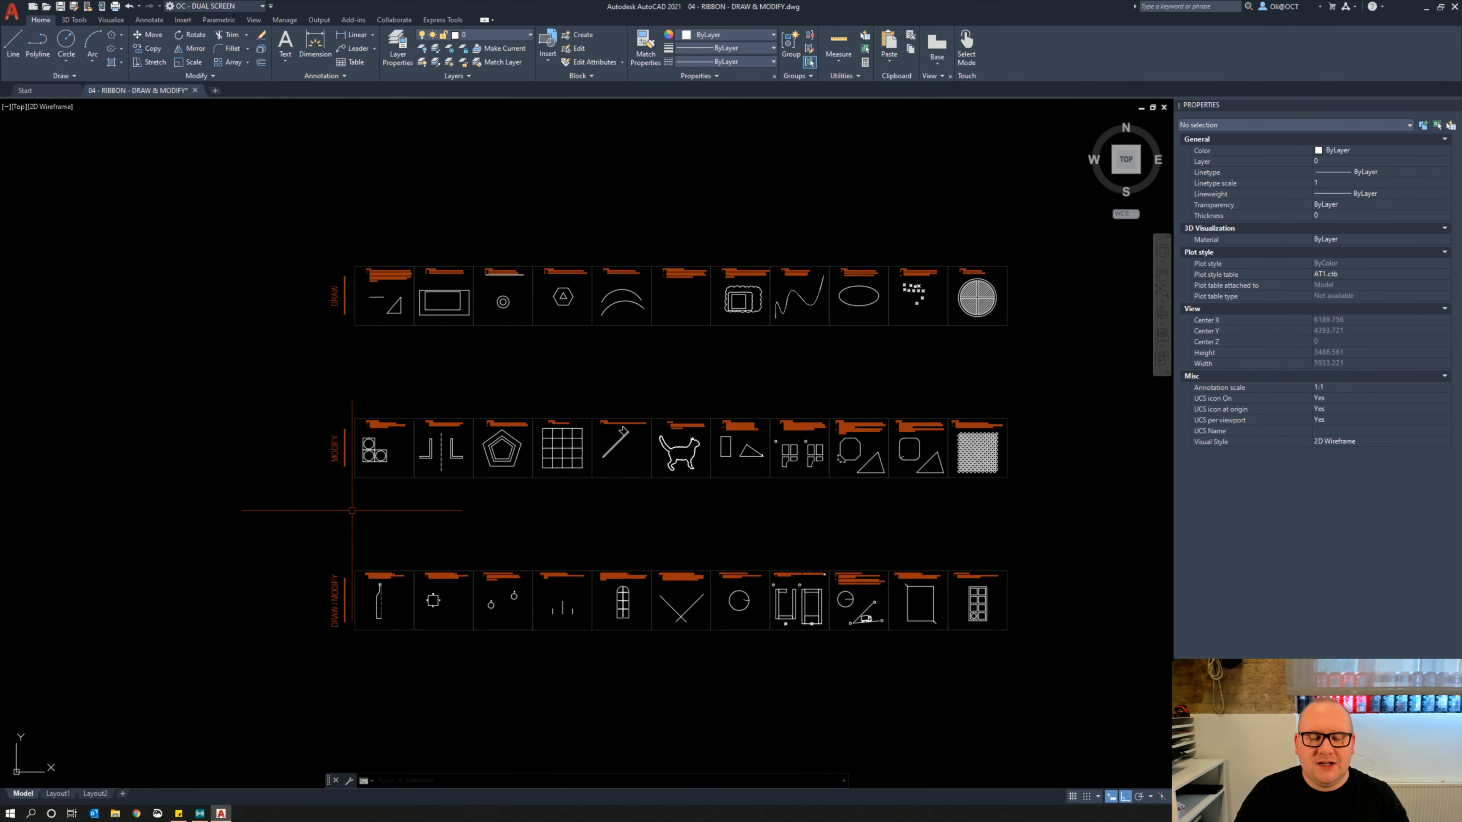
Examine the Draw/Modify row and the instructions for its first exercise, mirroring the half bottle with endpoint snaps
scroll(352, 486, up, 2)
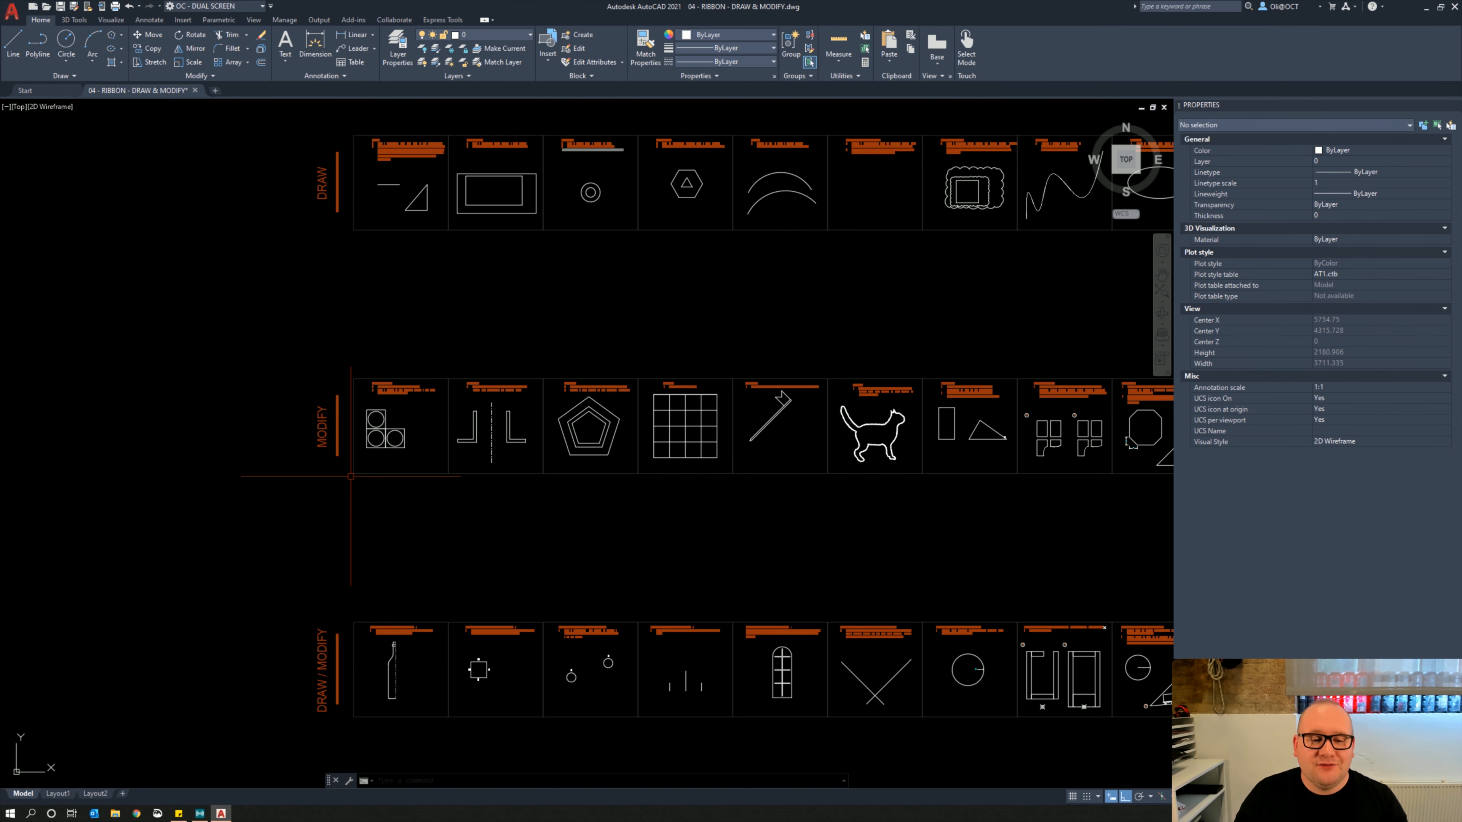
scroll(349, 483, down, 1)
scroll(349, 489, up, 1)
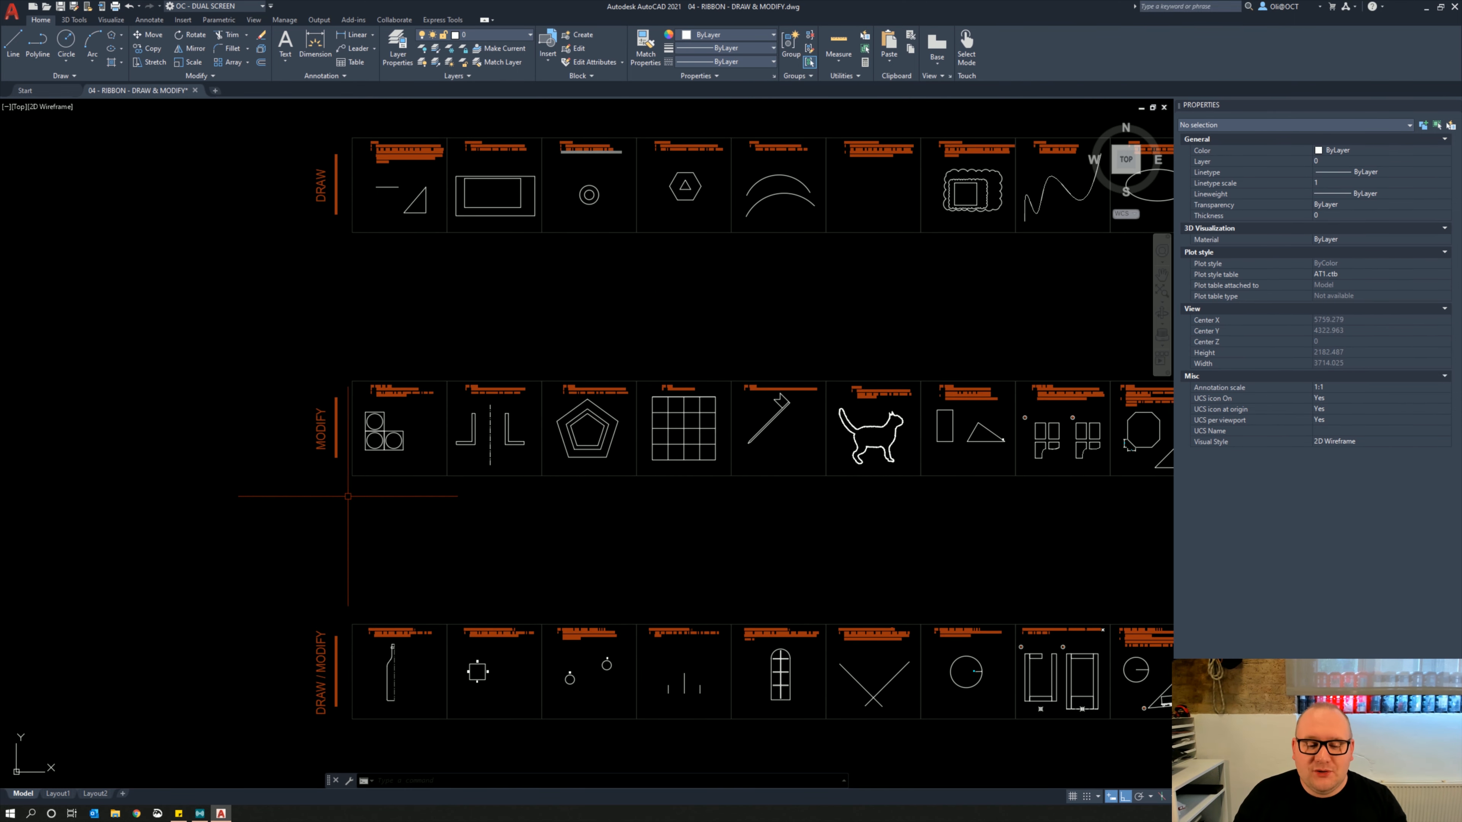
middle_drag(458, 497, 287, 490)
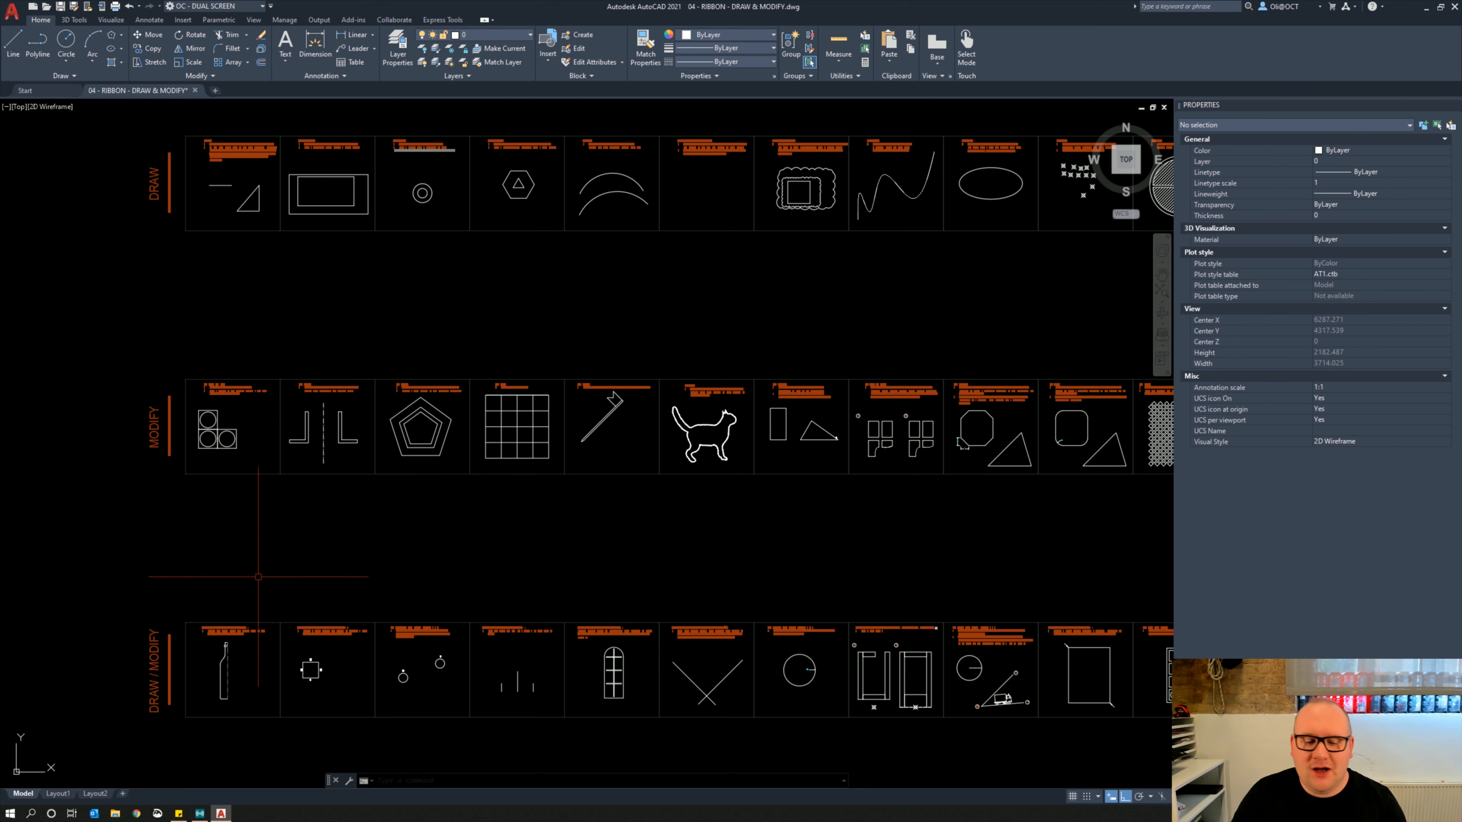
scroll(163, 753, up, 4)
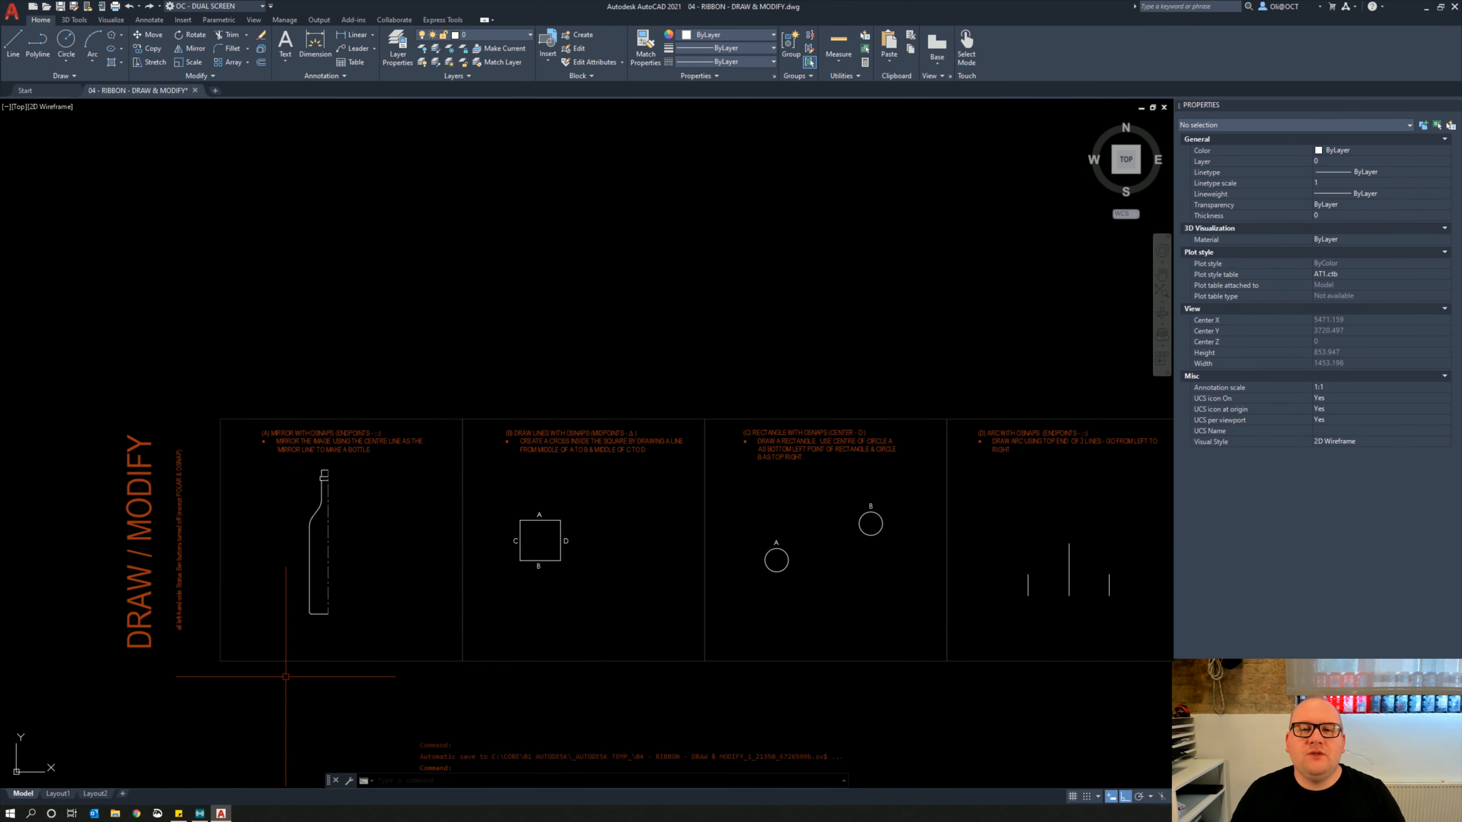
scroll(518, 633, down, 4)
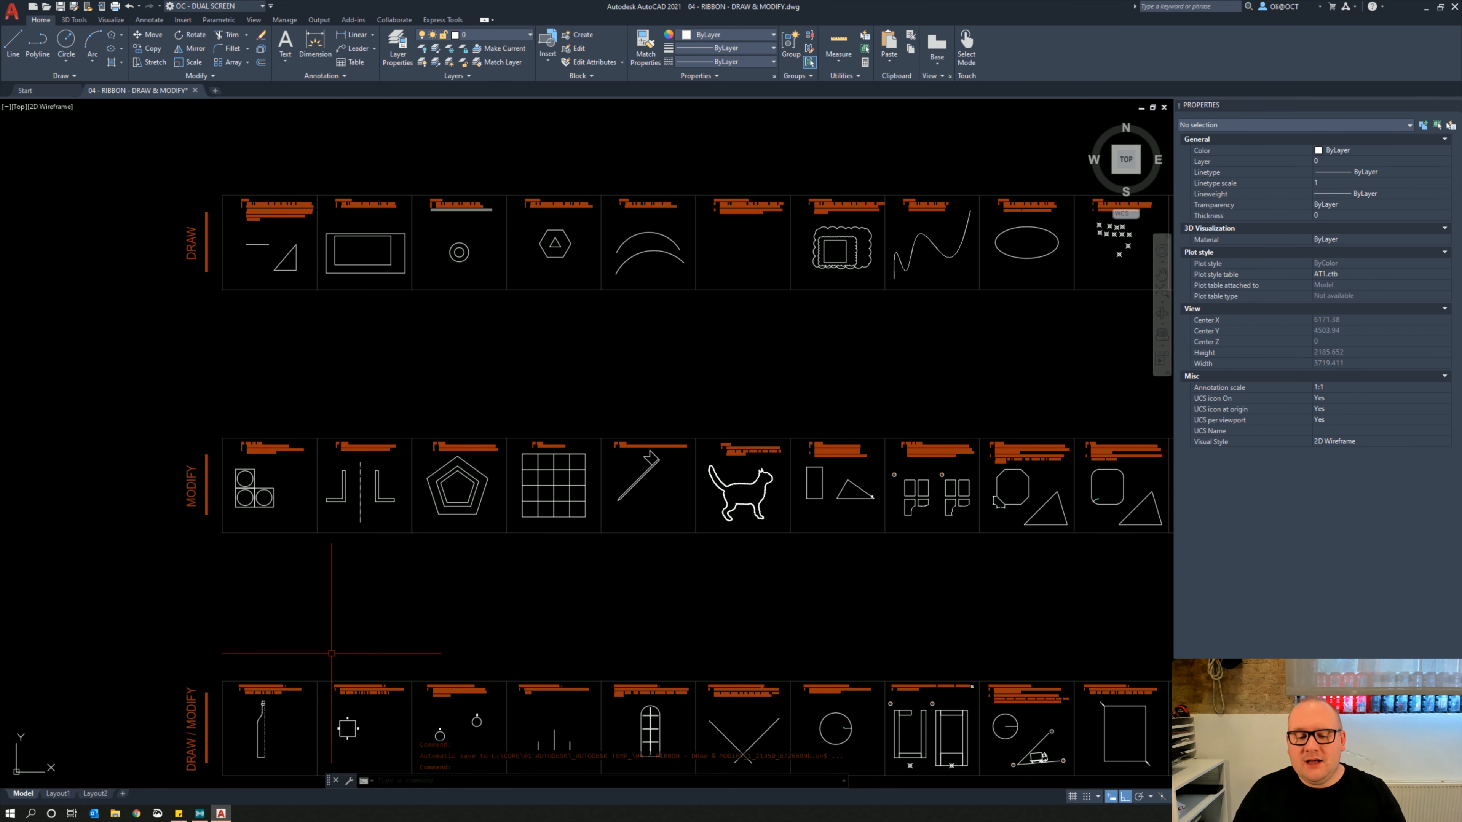
middle_drag(332, 653, 313, 497)
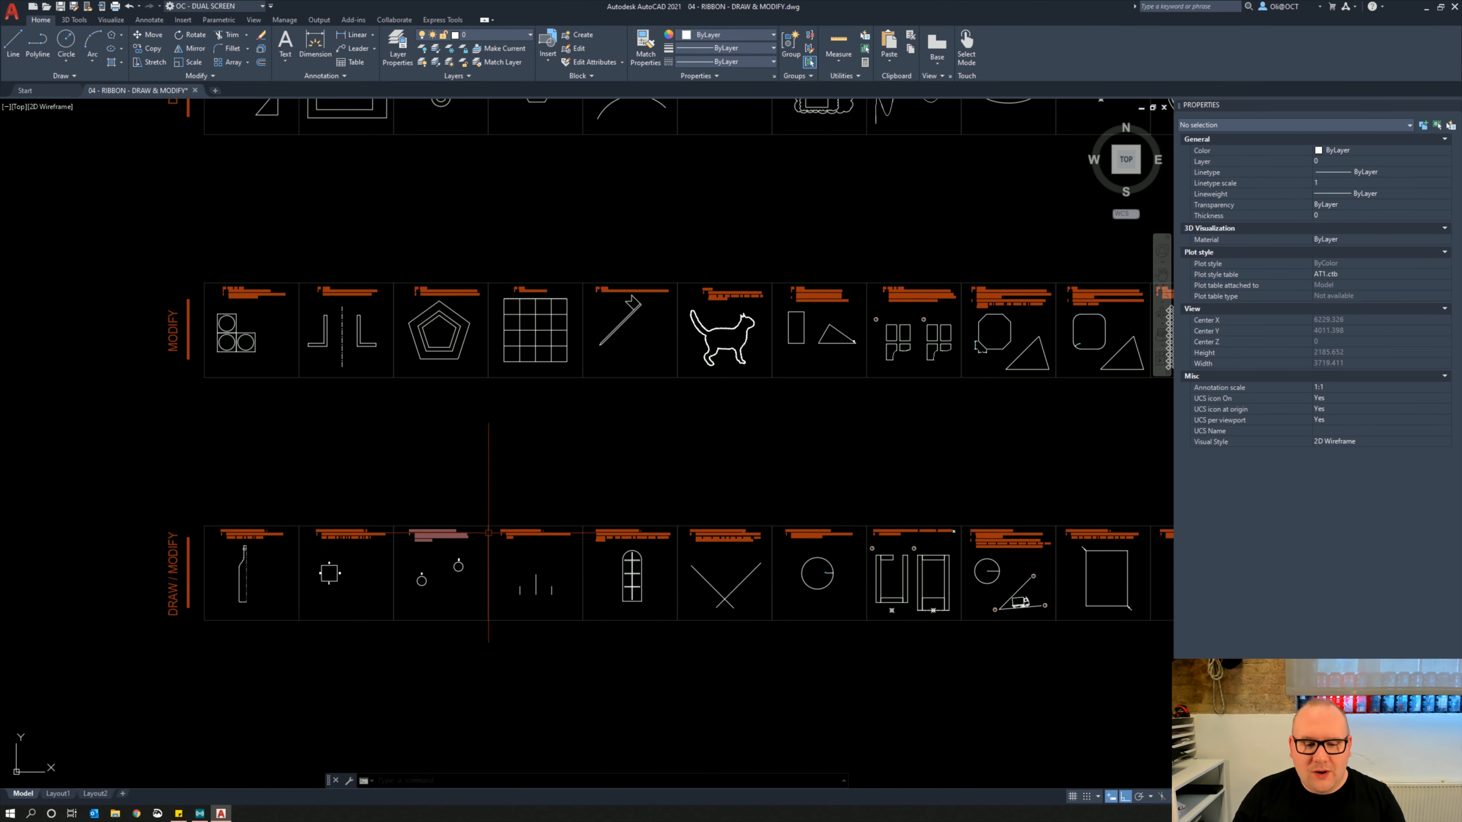
scroll(241, 575, up, 6)
middle_drag(224, 582, 455, 506)
scroll(470, 547, up, 1)
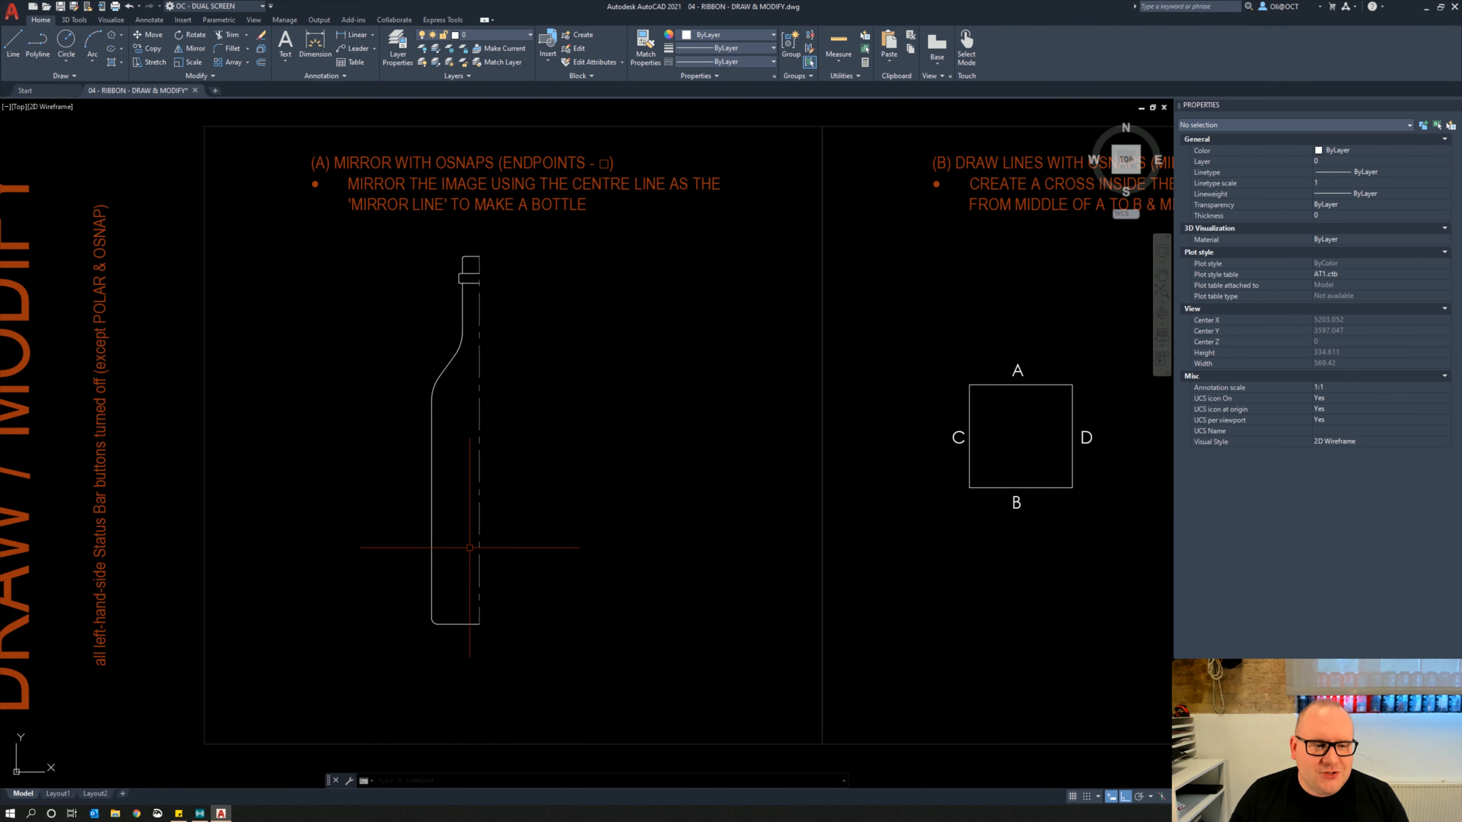
middle_drag(204, 616, 344, 570)
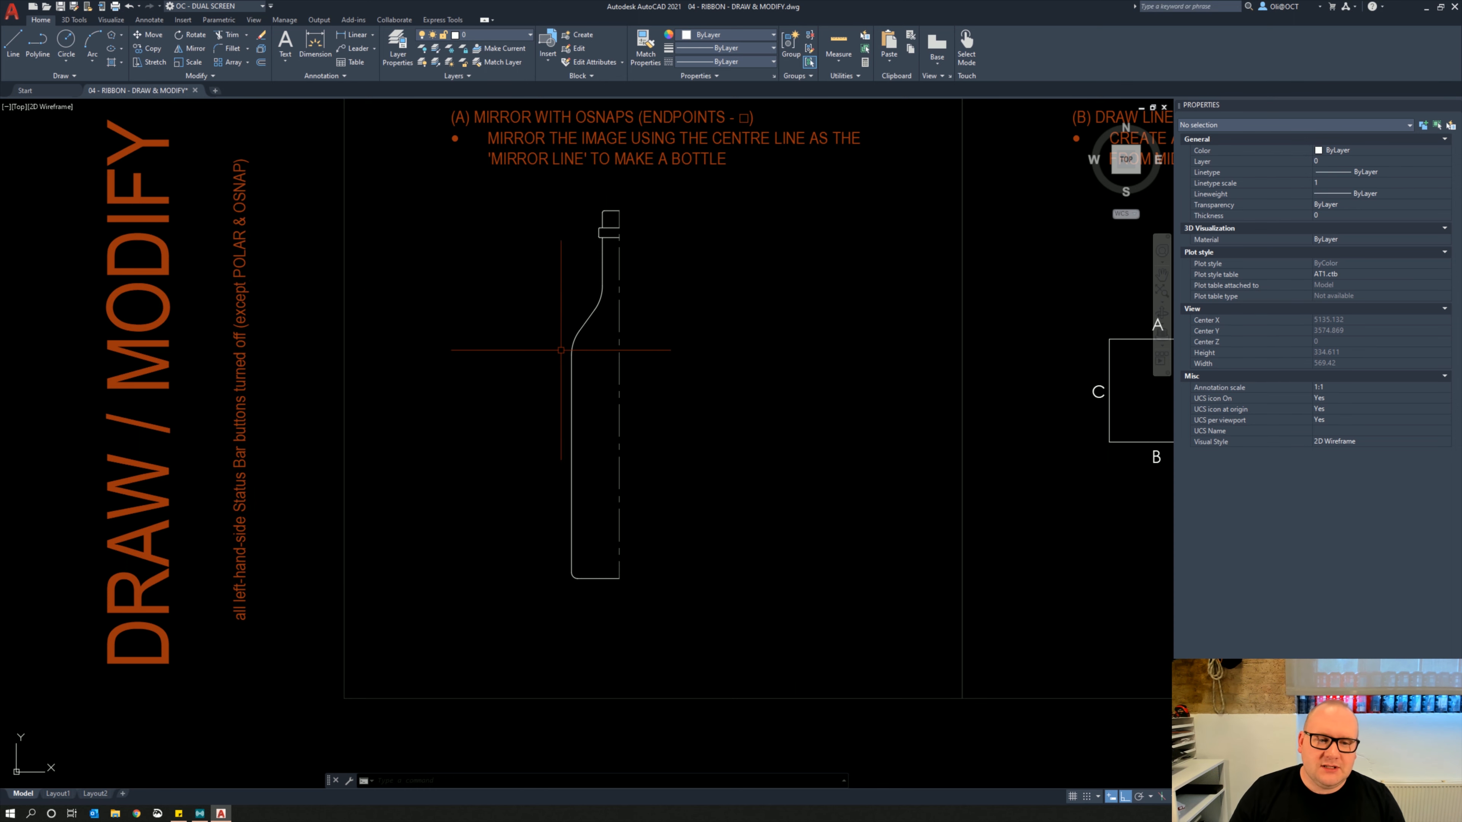
middle_drag(571, 352, 372, 380)
middle_drag(378, 244, 439, 278)
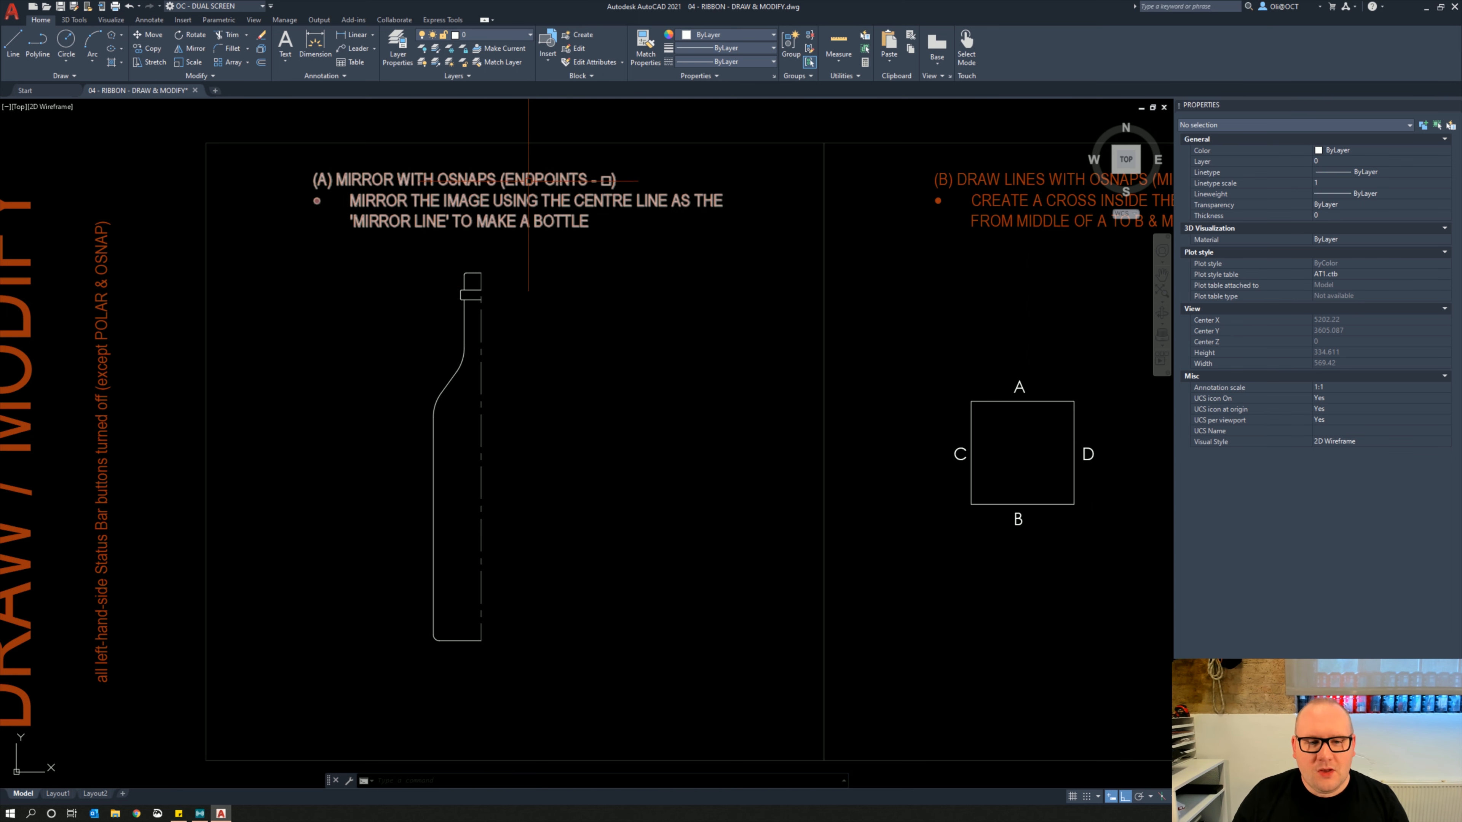
Mirror the half bottle in exercise A about its centre line using endpoint snaps, keeping the source object
click(377, 254)
click(416, 408)
click(448, 430)
click(419, 387)
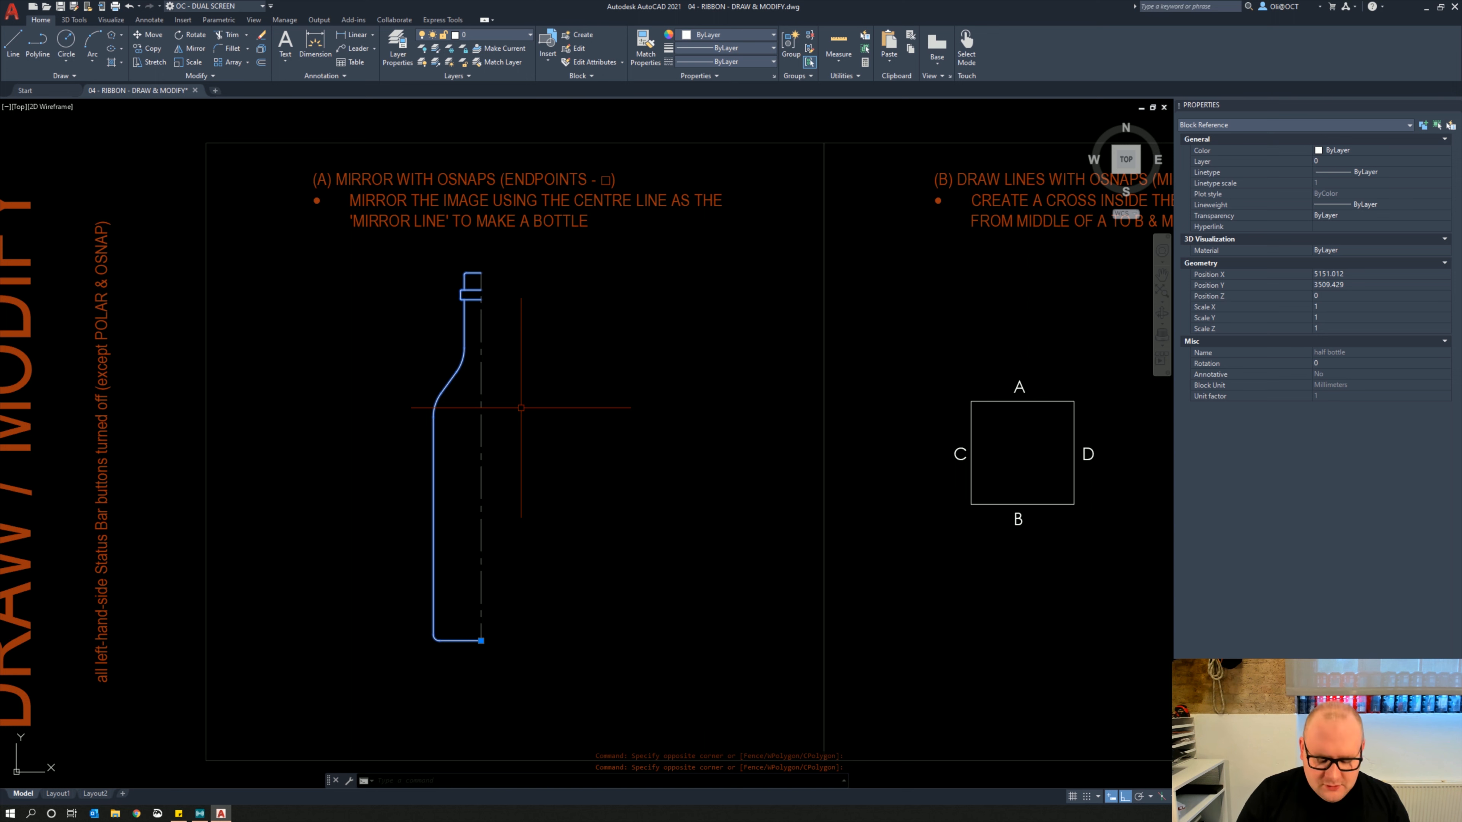
text(i)
key(Return)
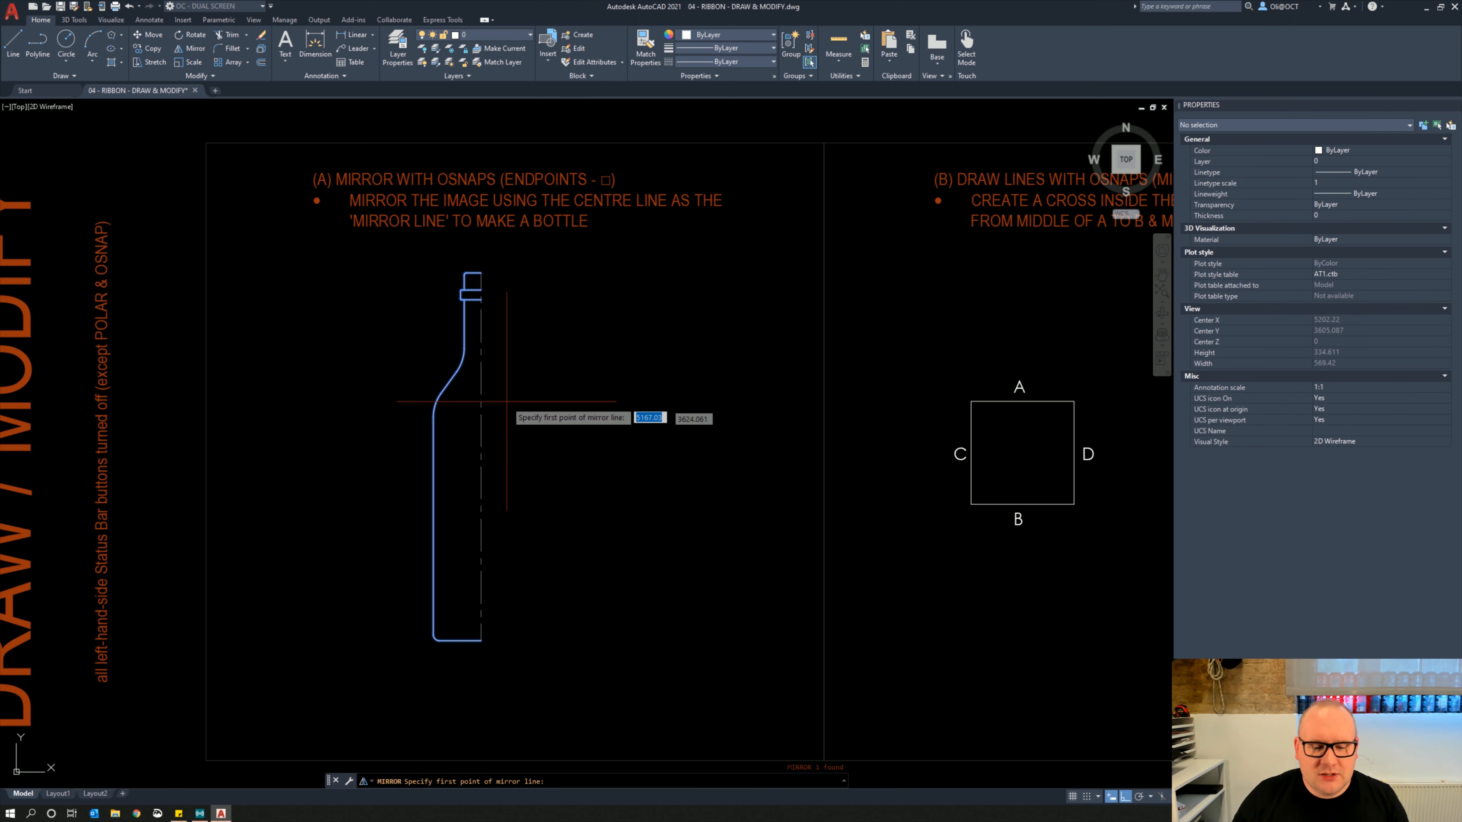
click(481, 640)
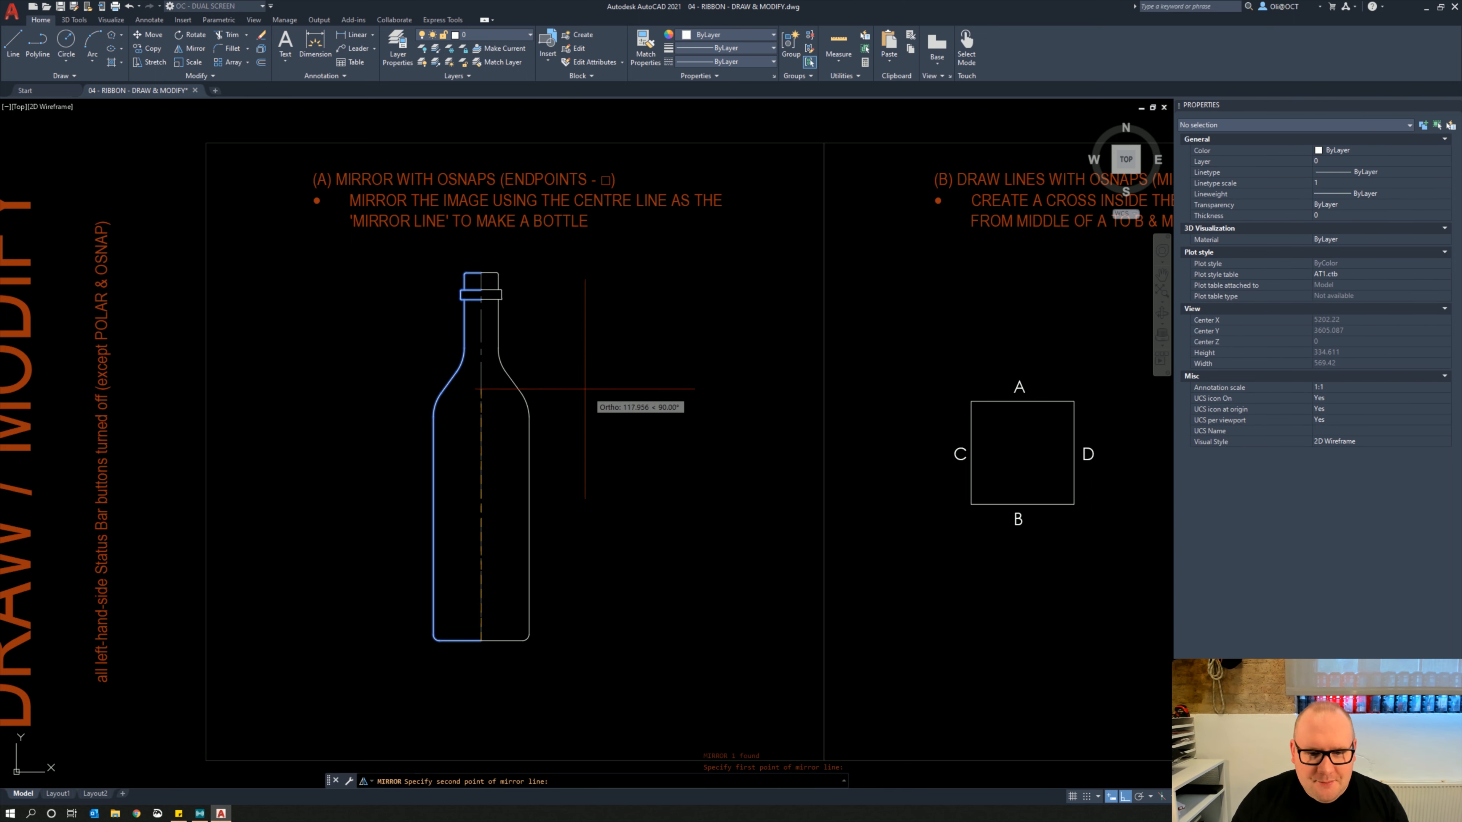
click(481, 276)
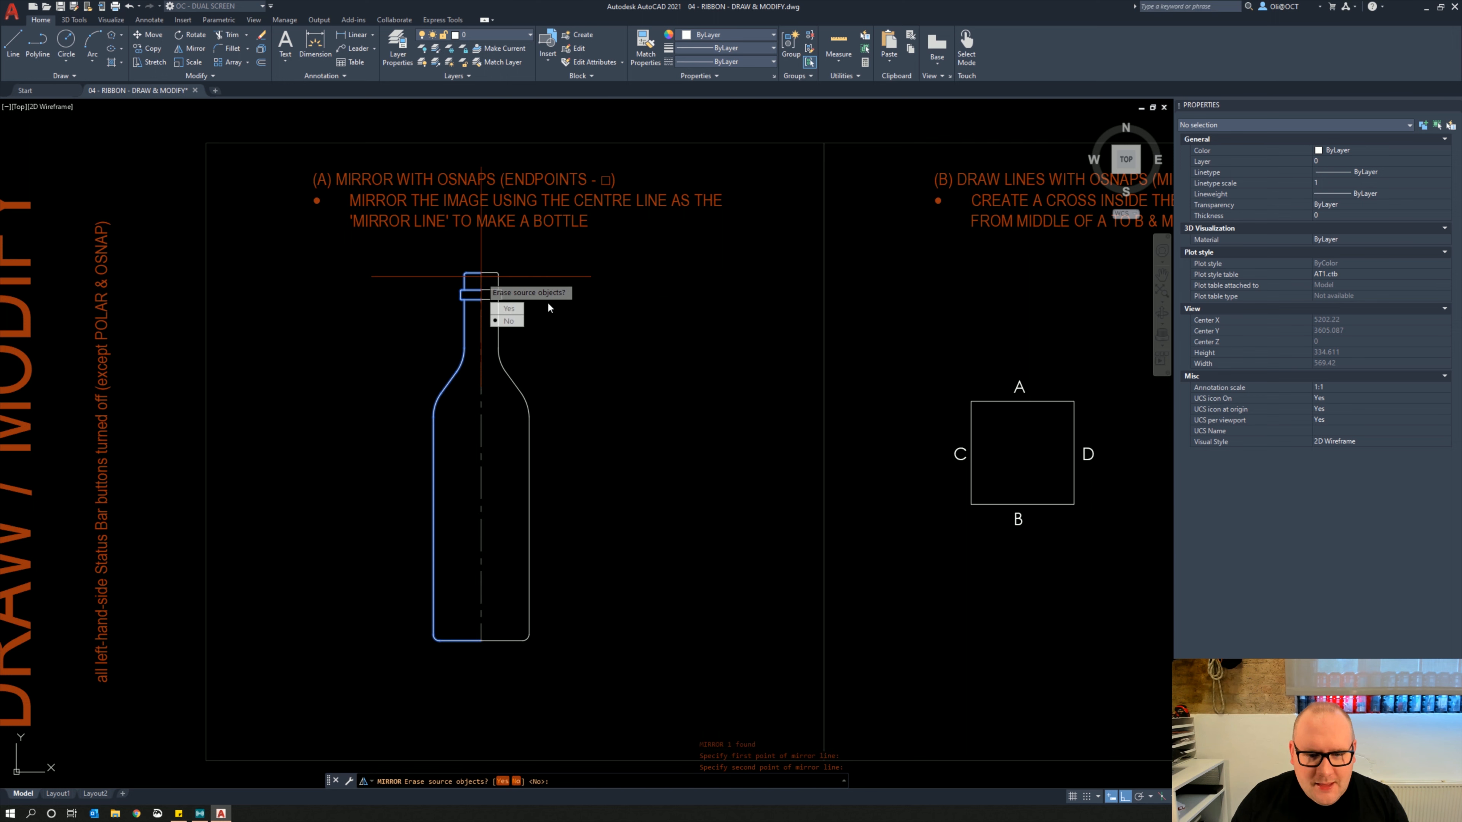
click(521, 324)
Draw a cross inside exercise B's square by joining the midpoints of sides C and D, and of sides B and A
scroll(551, 374, down, 2)
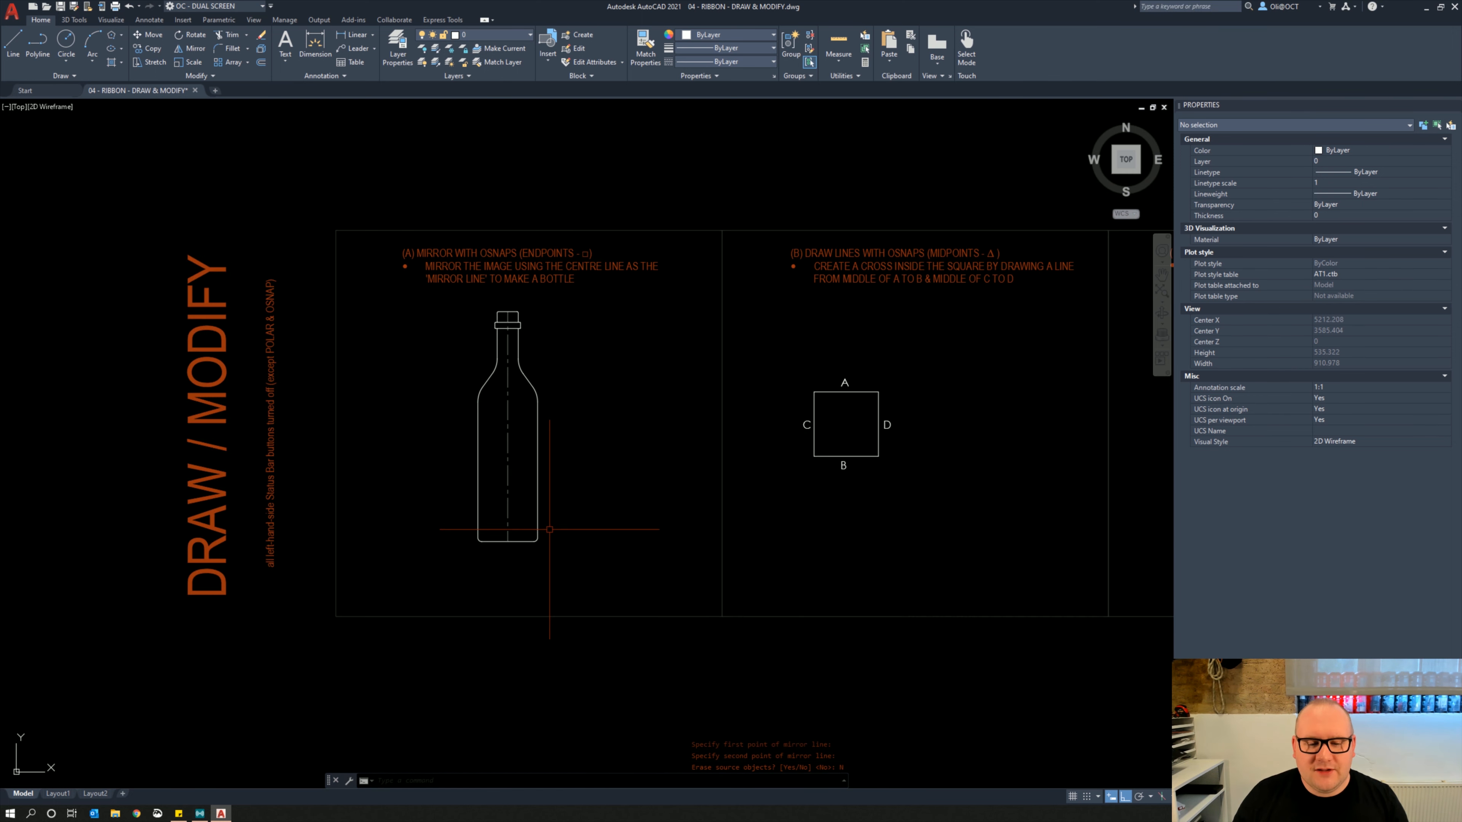
middle_drag(652, 489, 562, 477)
mouse_move(756, 489)
middle_down()
mouse_move(612, 491)
mouse_move(643, 480)
mouse_move(577, 540)
middle_up()
scroll(629, 483, up, 1)
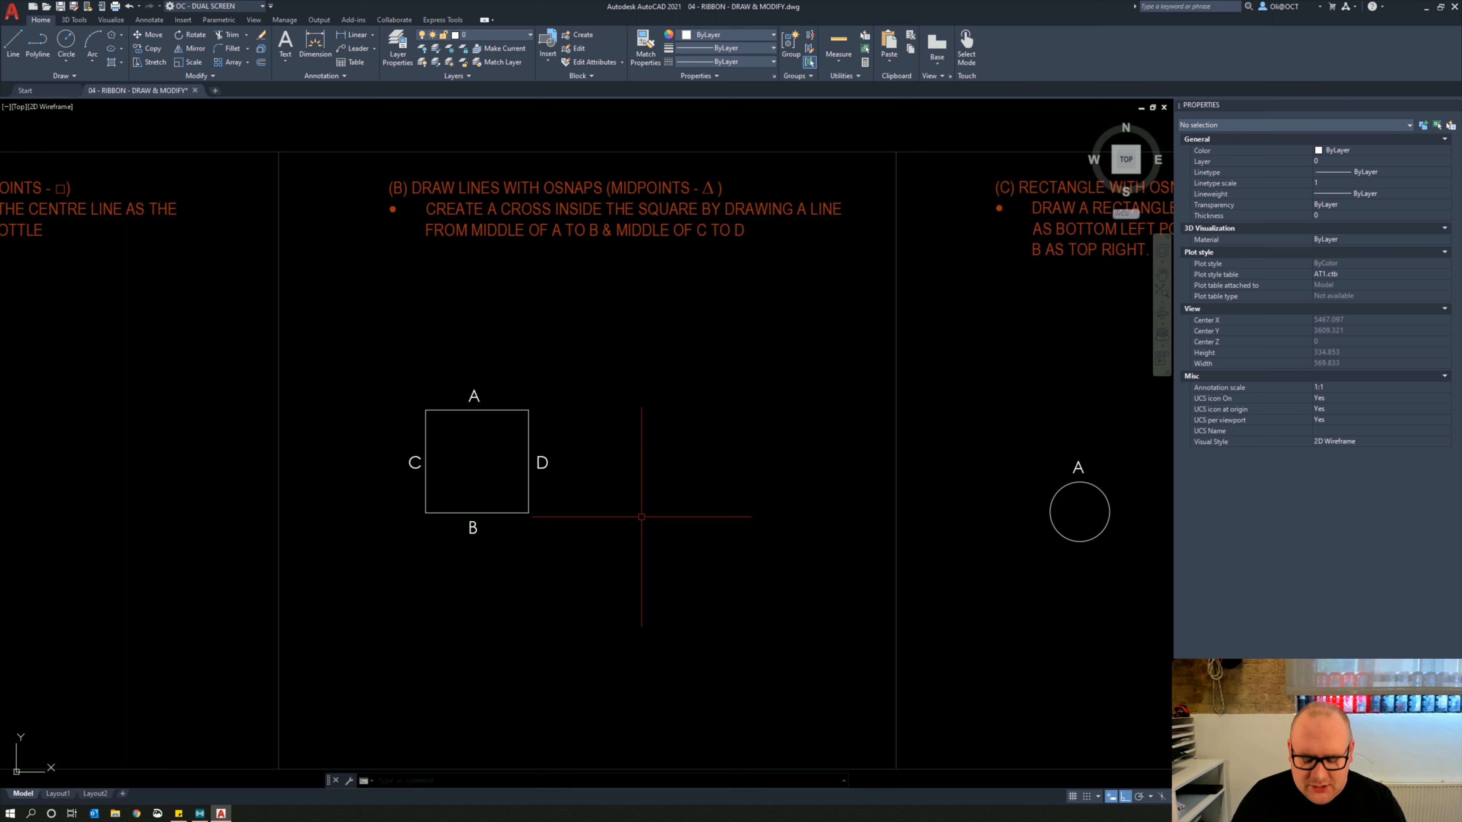
text(L)
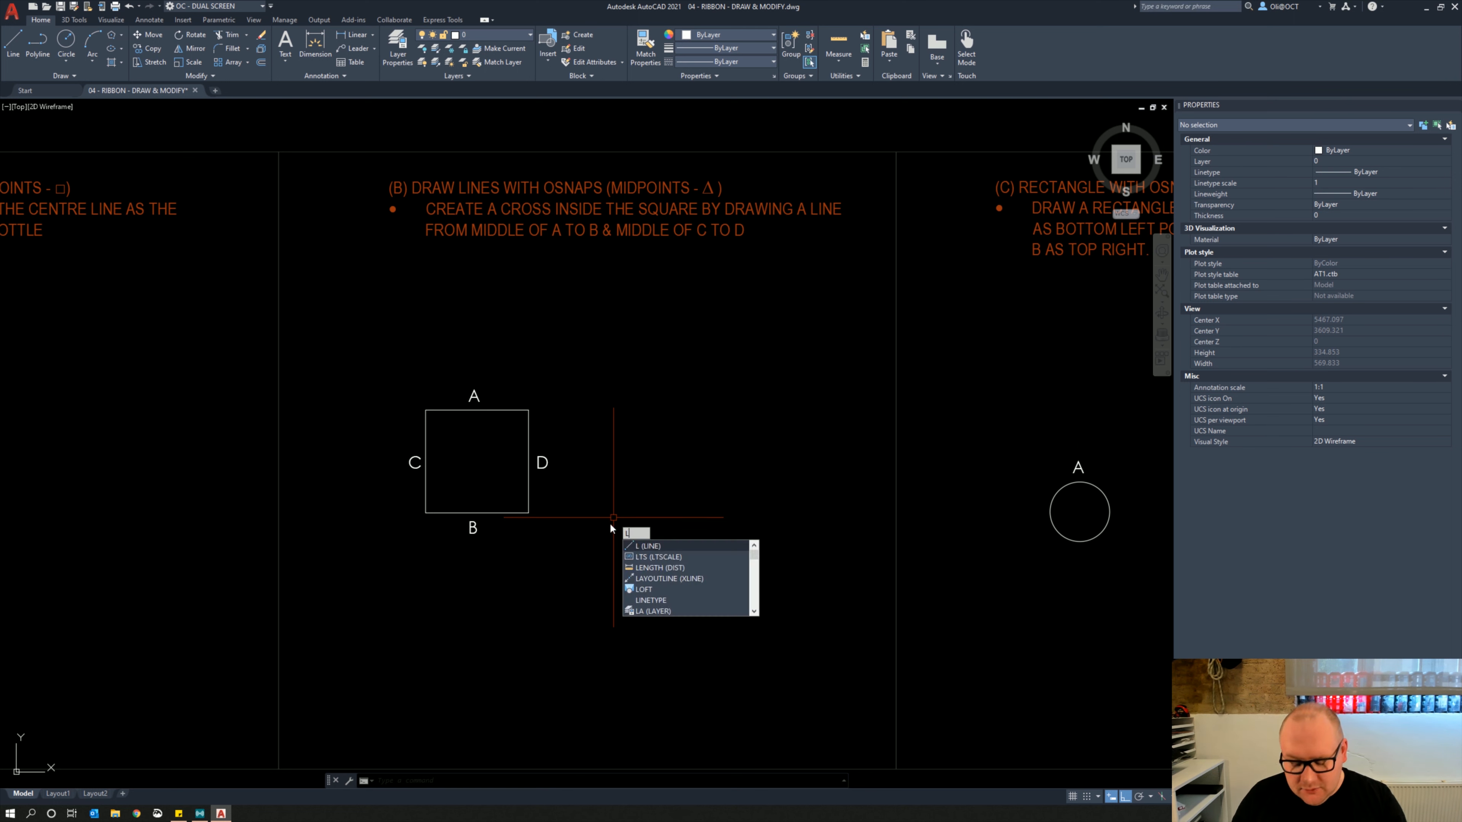
key(Return)
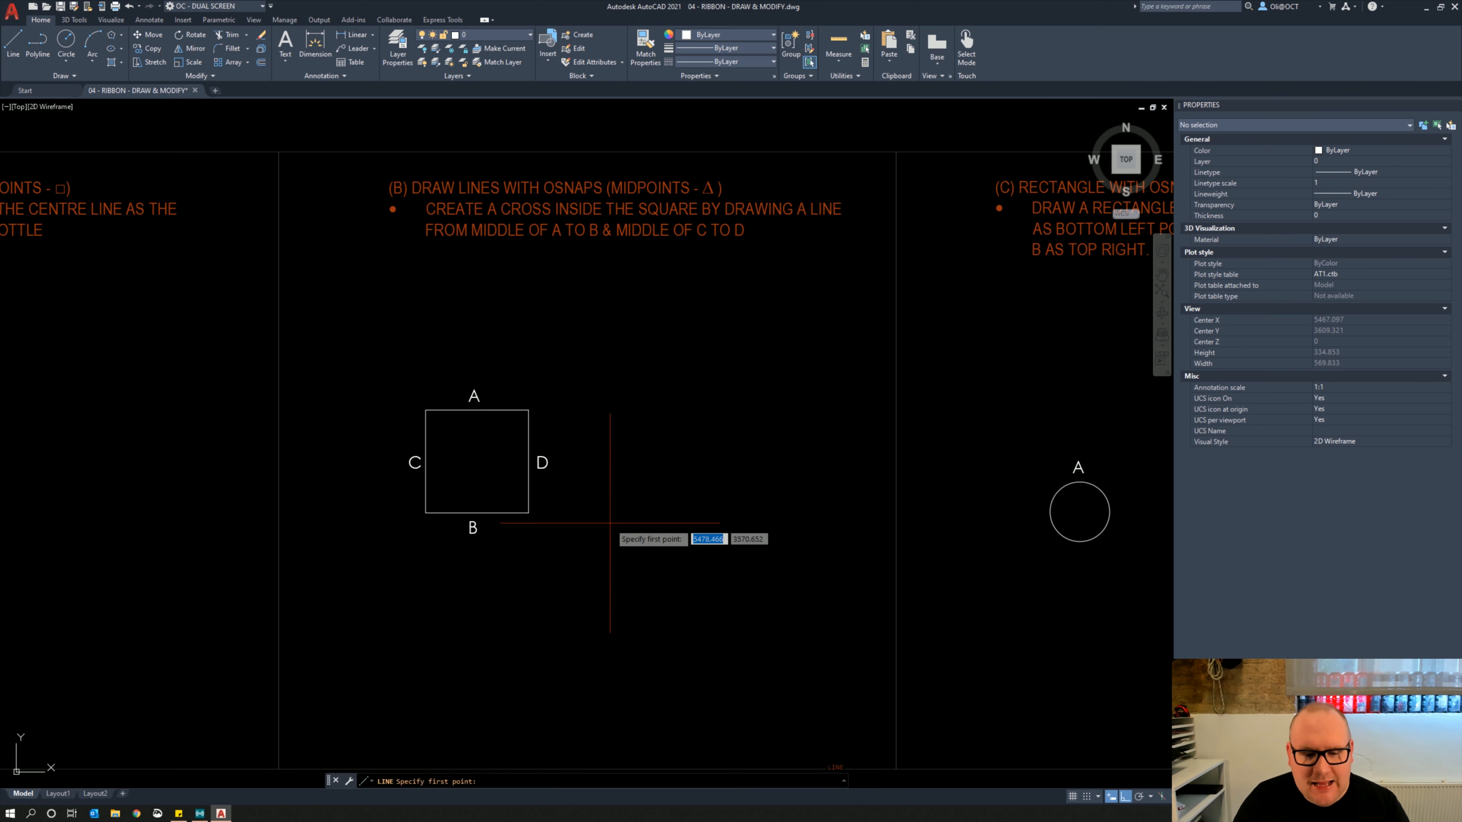
click(425, 461)
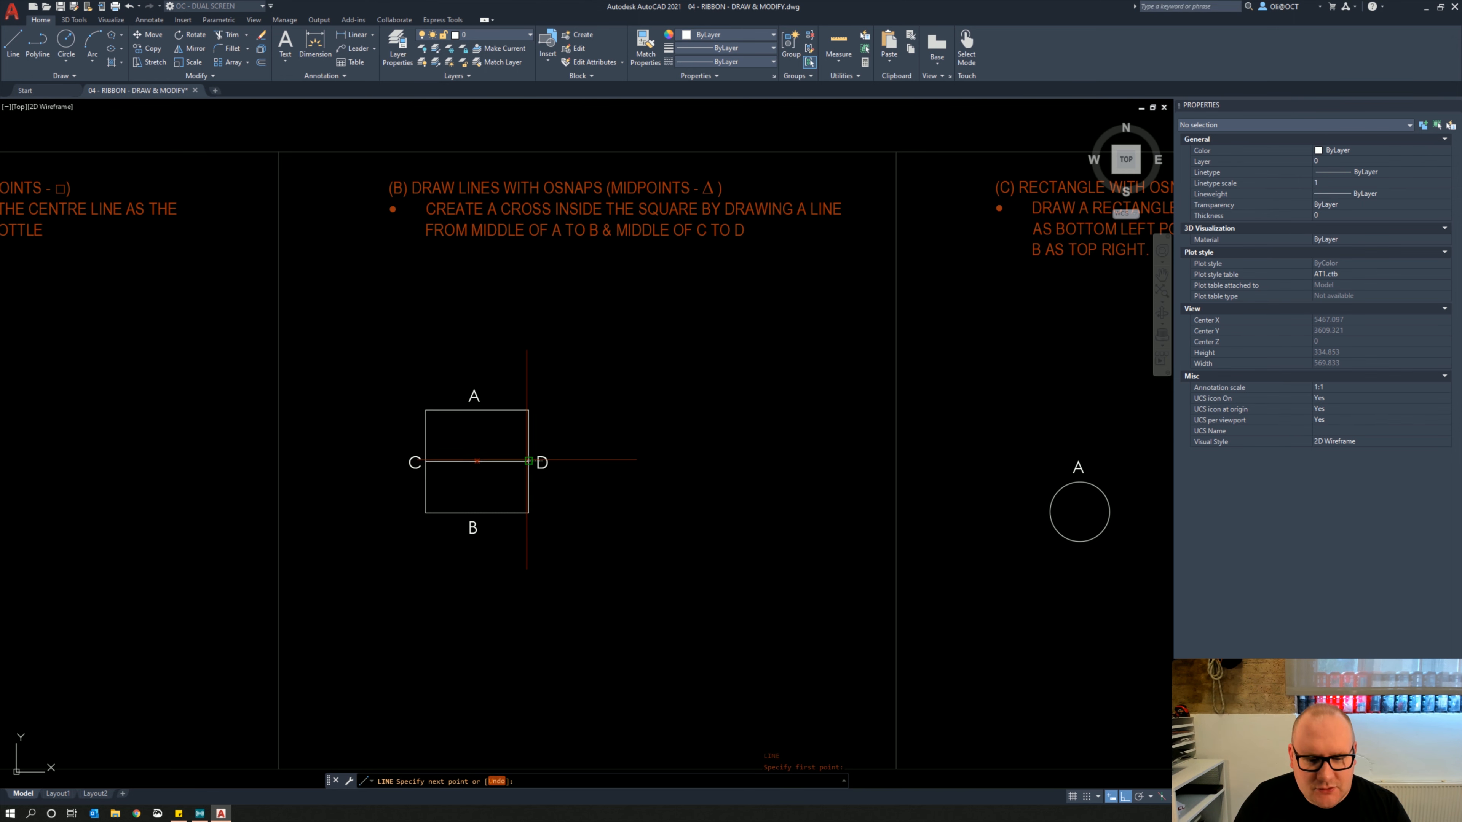
click(527, 460)
key(Return)
key(Return)
click(477, 512)
click(487, 409)
key(Return)
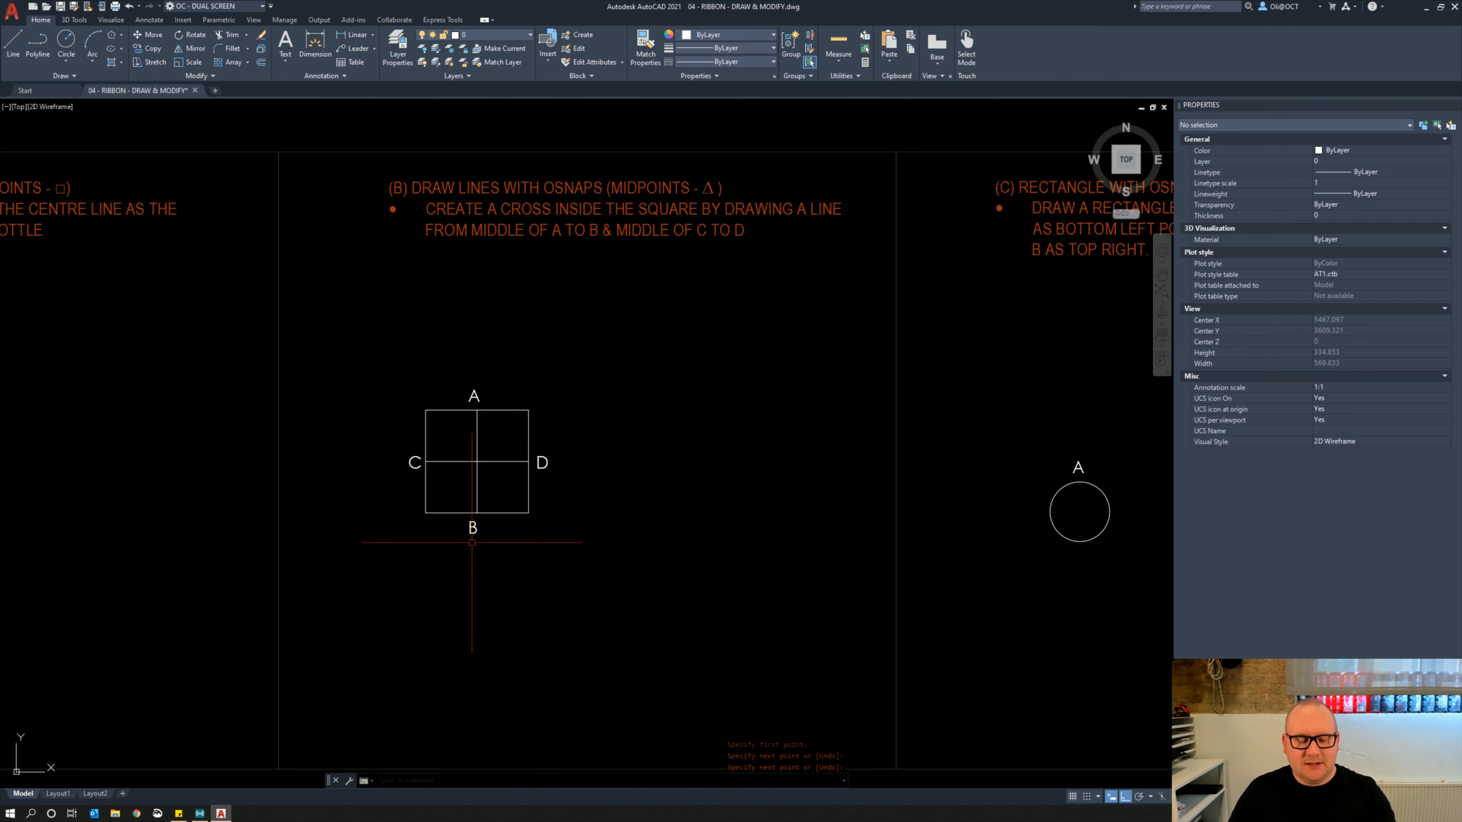
Erase the two cross lines inside exercise B's square
click(482, 504)
click(468, 497)
click(492, 471)
click(475, 460)
key(Delete)
Redraw the cross in exercise B's square with midpoint-snapped lines from side C to D and from side B to A
text(l)
key(Return)
click(429, 461)
click(528, 463)
key(Return)
text(l)
key(Return)
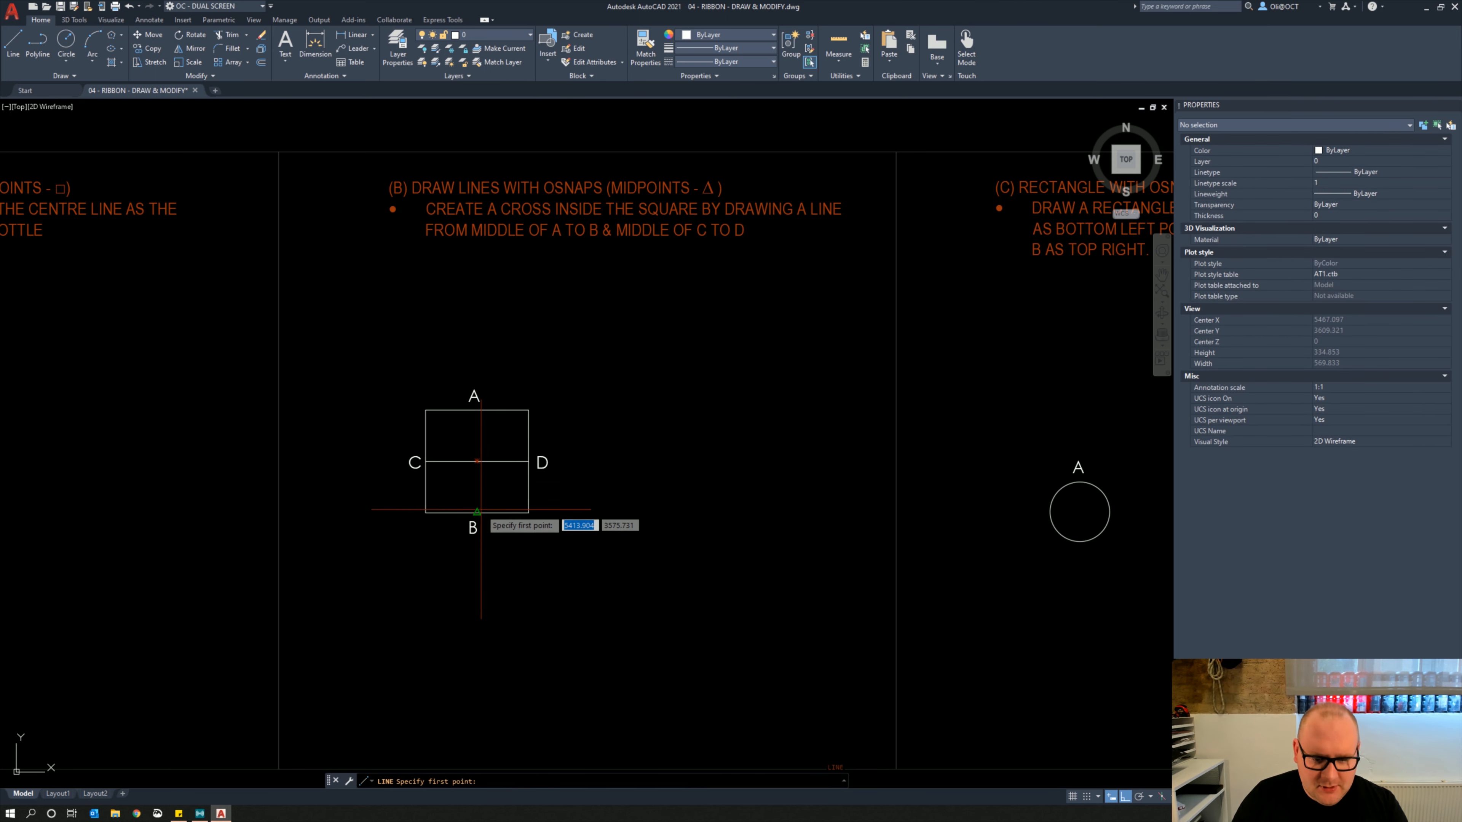
click(476, 512)
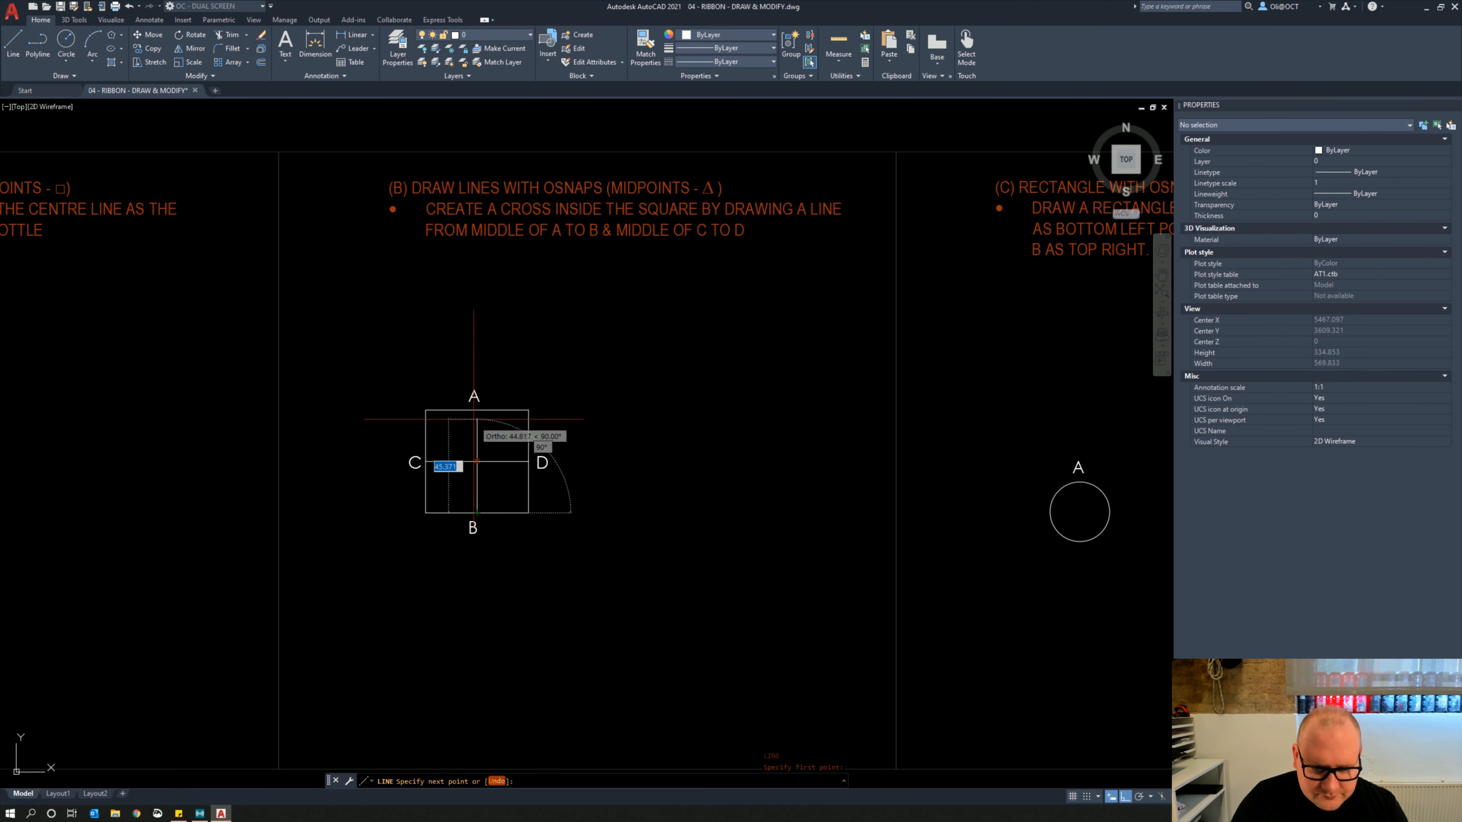
click(491, 429)
key(Return)
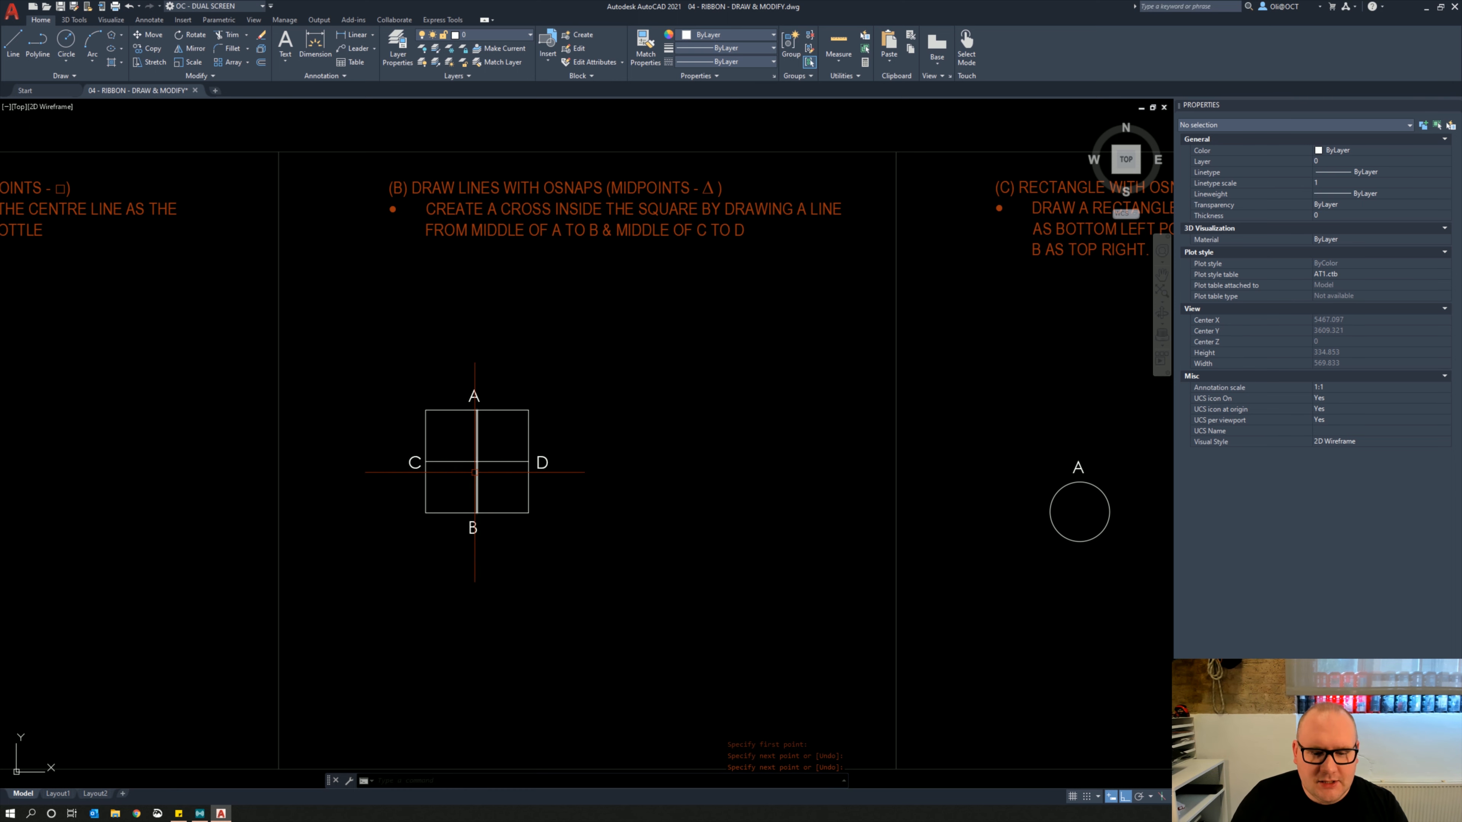
Try a diagonal line from the midpoint of side D to the midpoint of side B, and erase it
text(l)
key(Return)
click(528, 461)
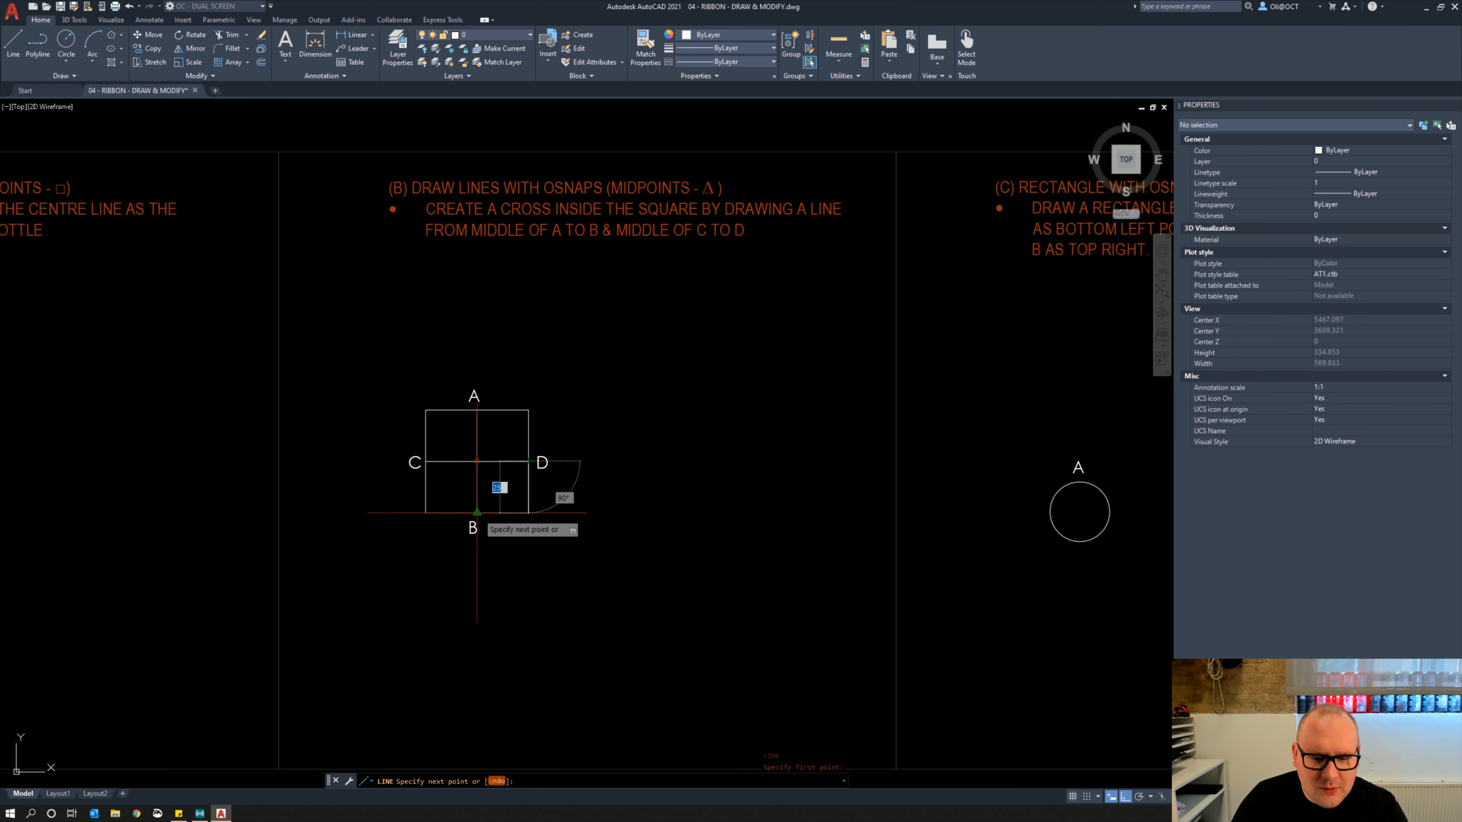
click(477, 512)
key(Return)
click(506, 496)
click(497, 476)
key(Delete)
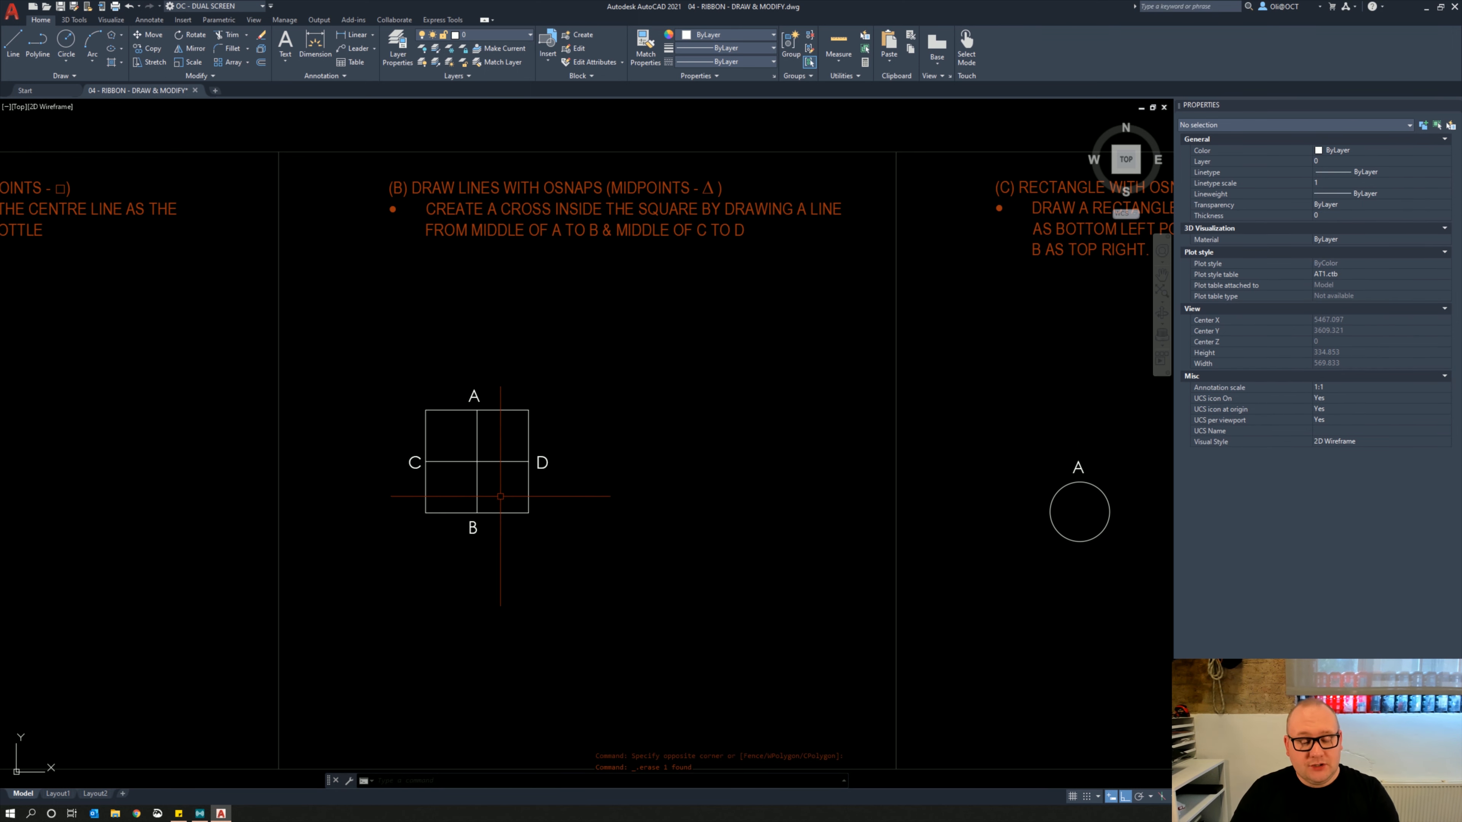
Draw a rectangle in exercise C from the centre of circle A to the centre of circle B
scroll(523, 520, up, 2)
scroll(537, 542, down, 2)
scroll(537, 541, down, 3)
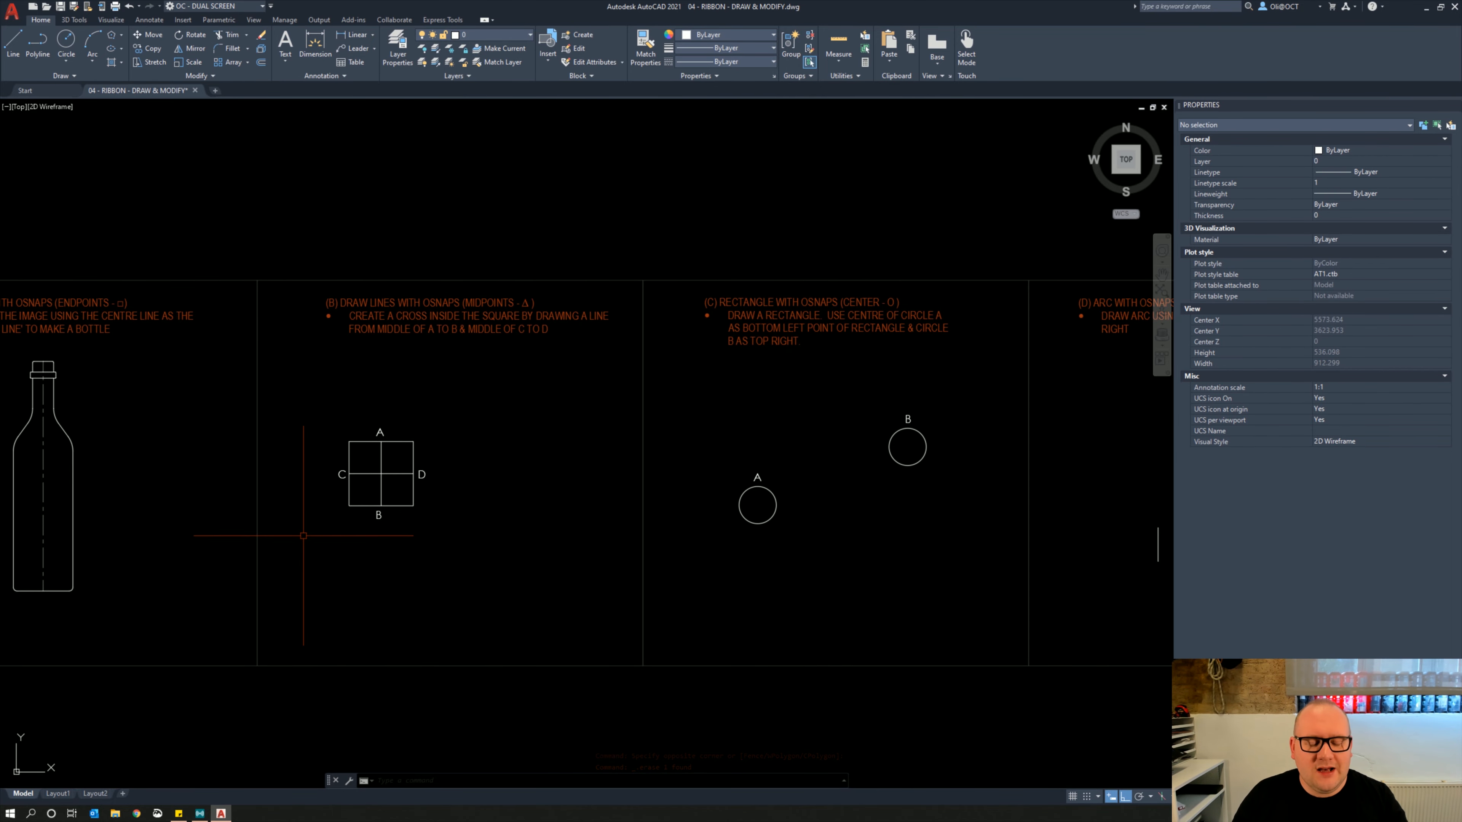
mouse_move(675, 481)
middle_down()
mouse_move(523, 472)
mouse_move(503, 505)
middle_up()
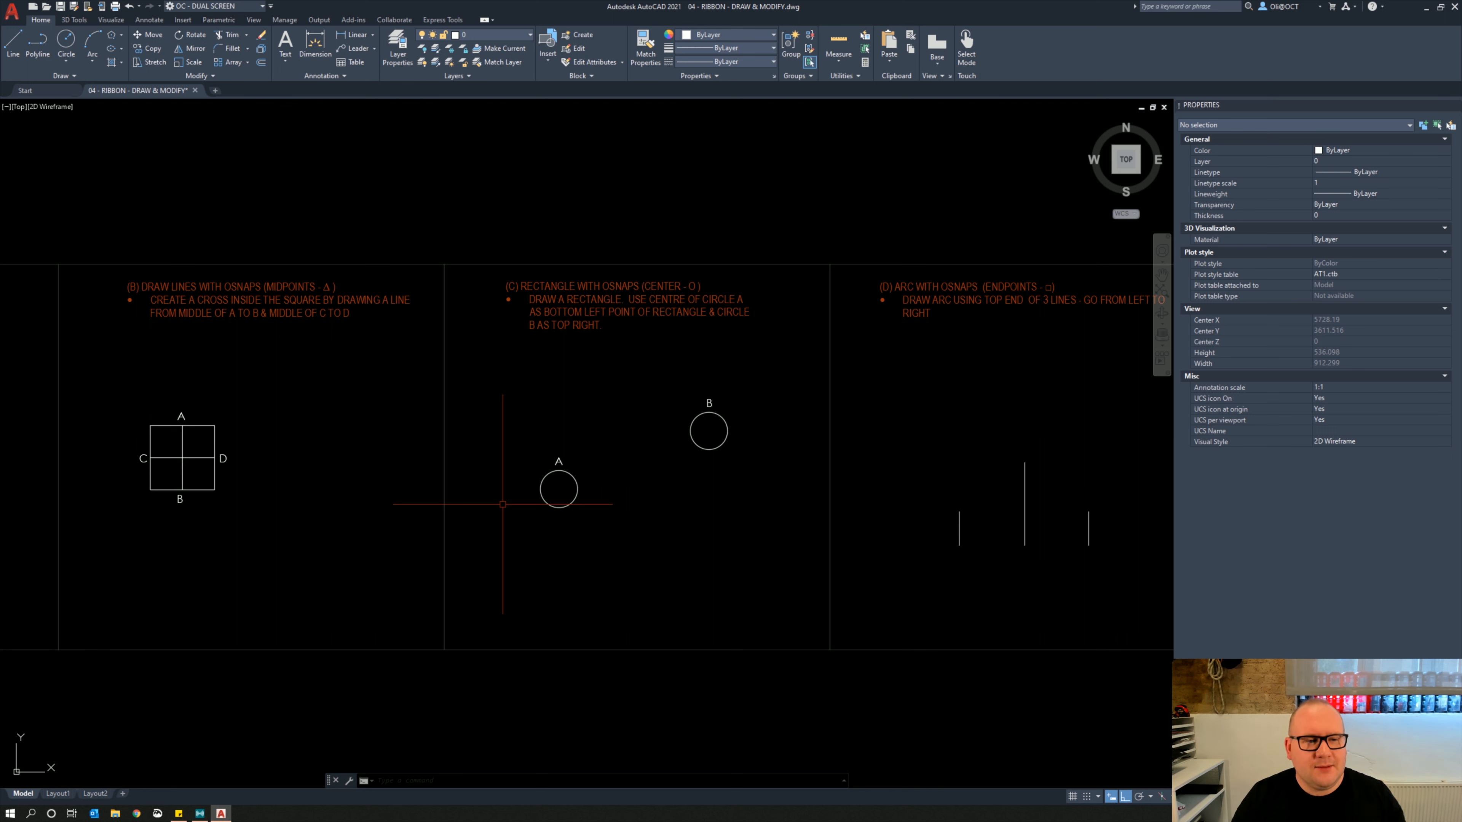
text(c)
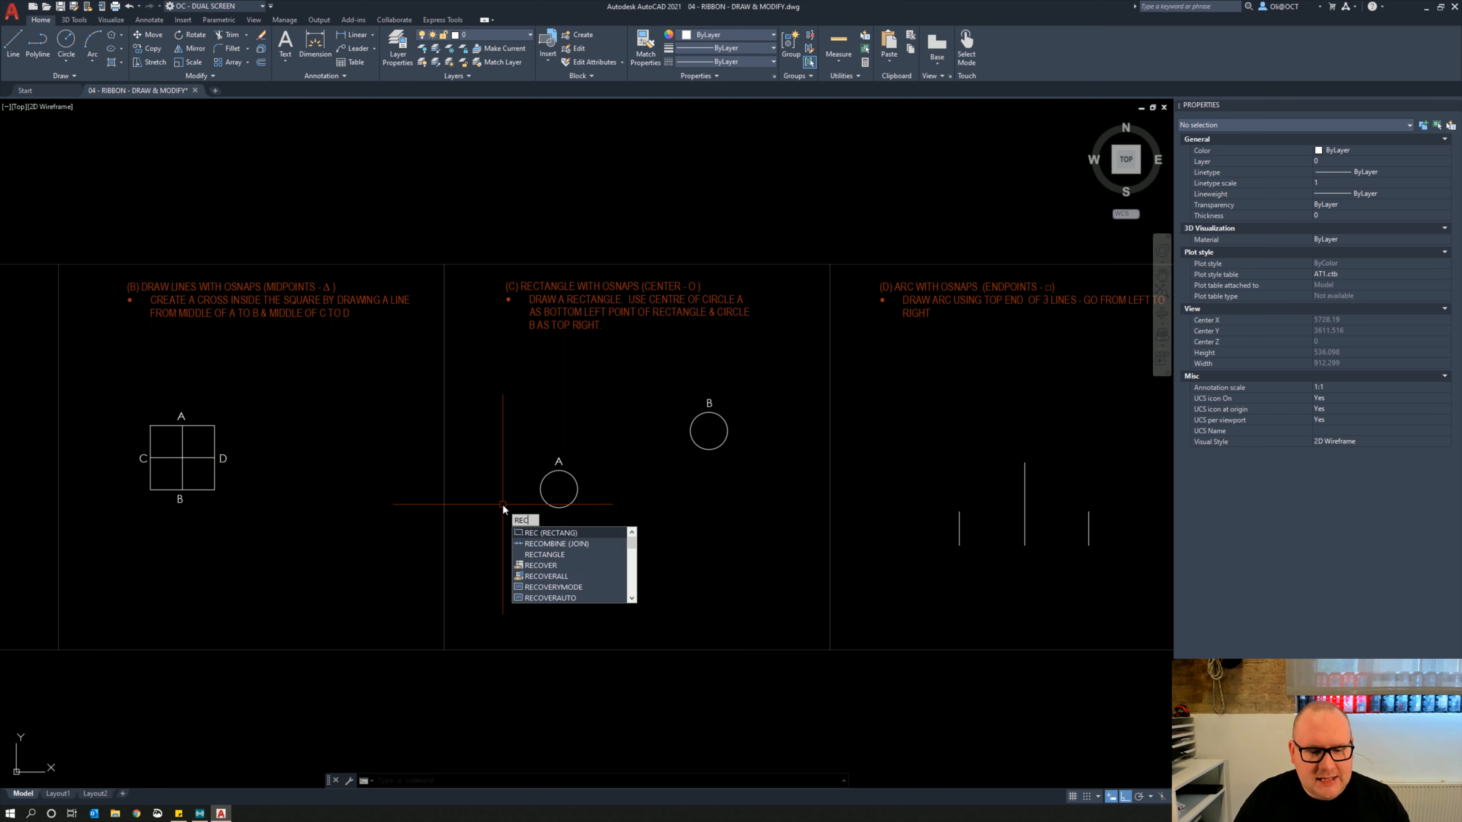
click(122, 38)
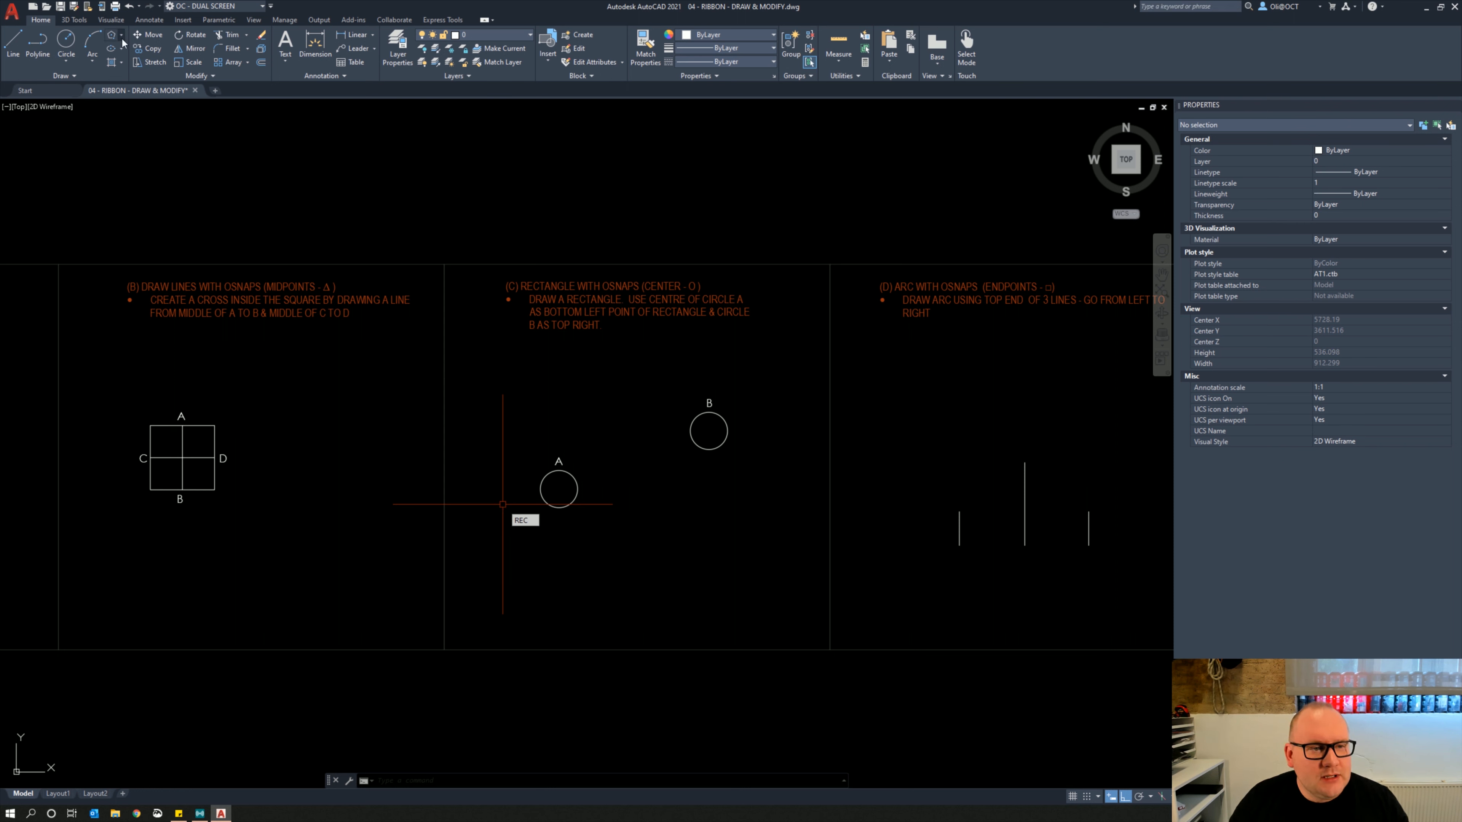
click(118, 48)
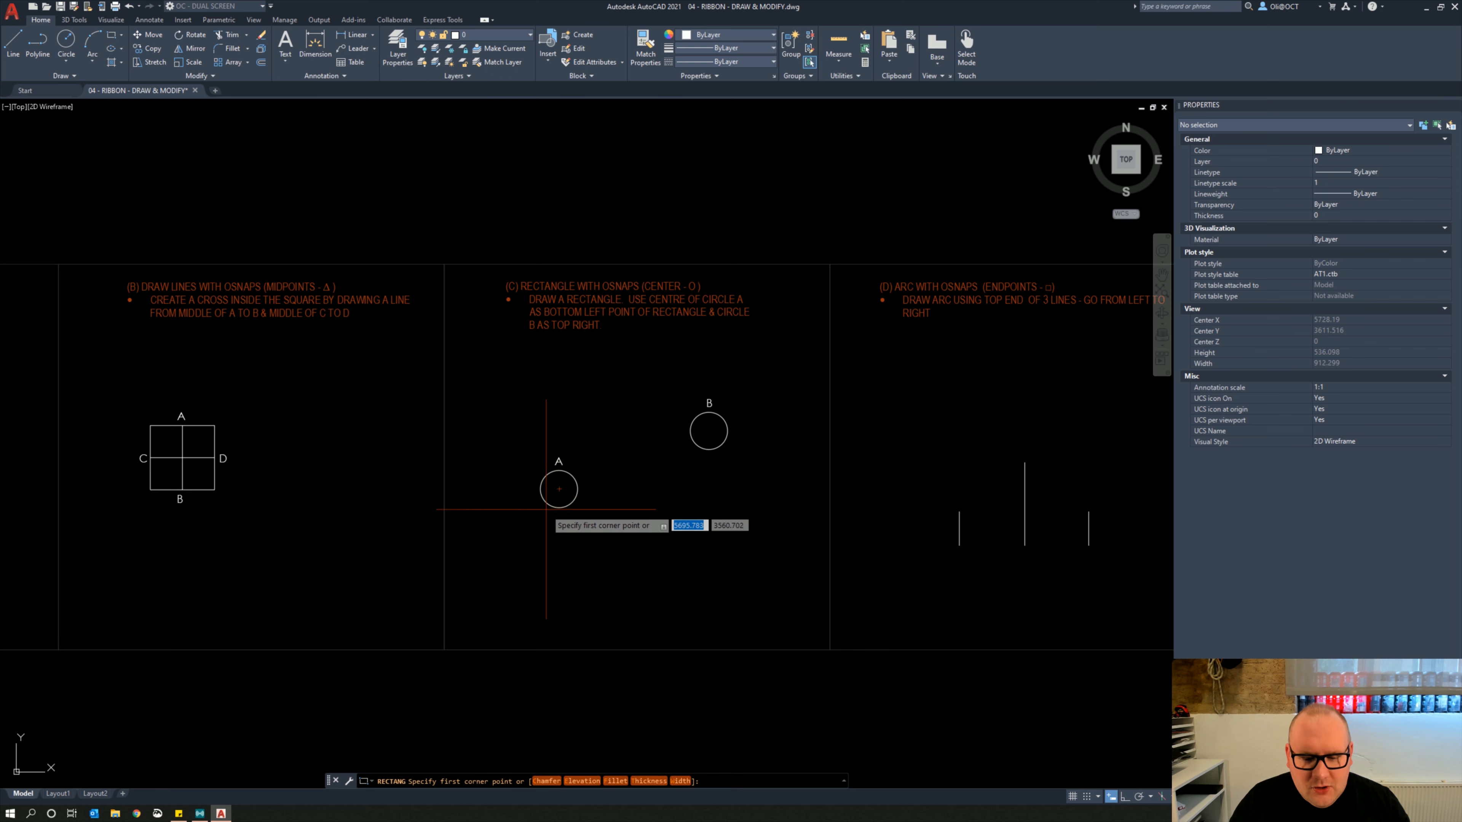
click(559, 489)
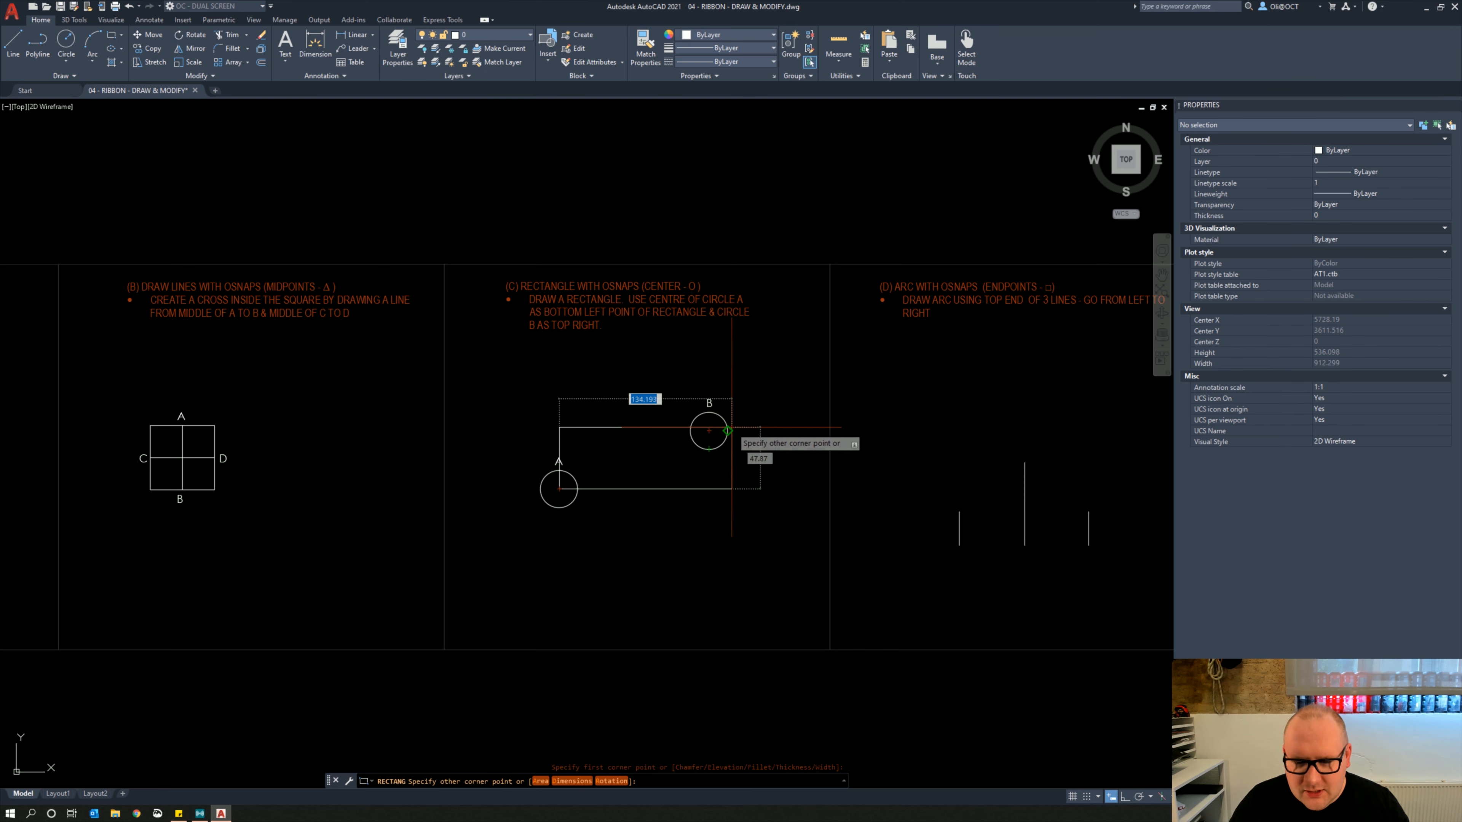
click(708, 430)
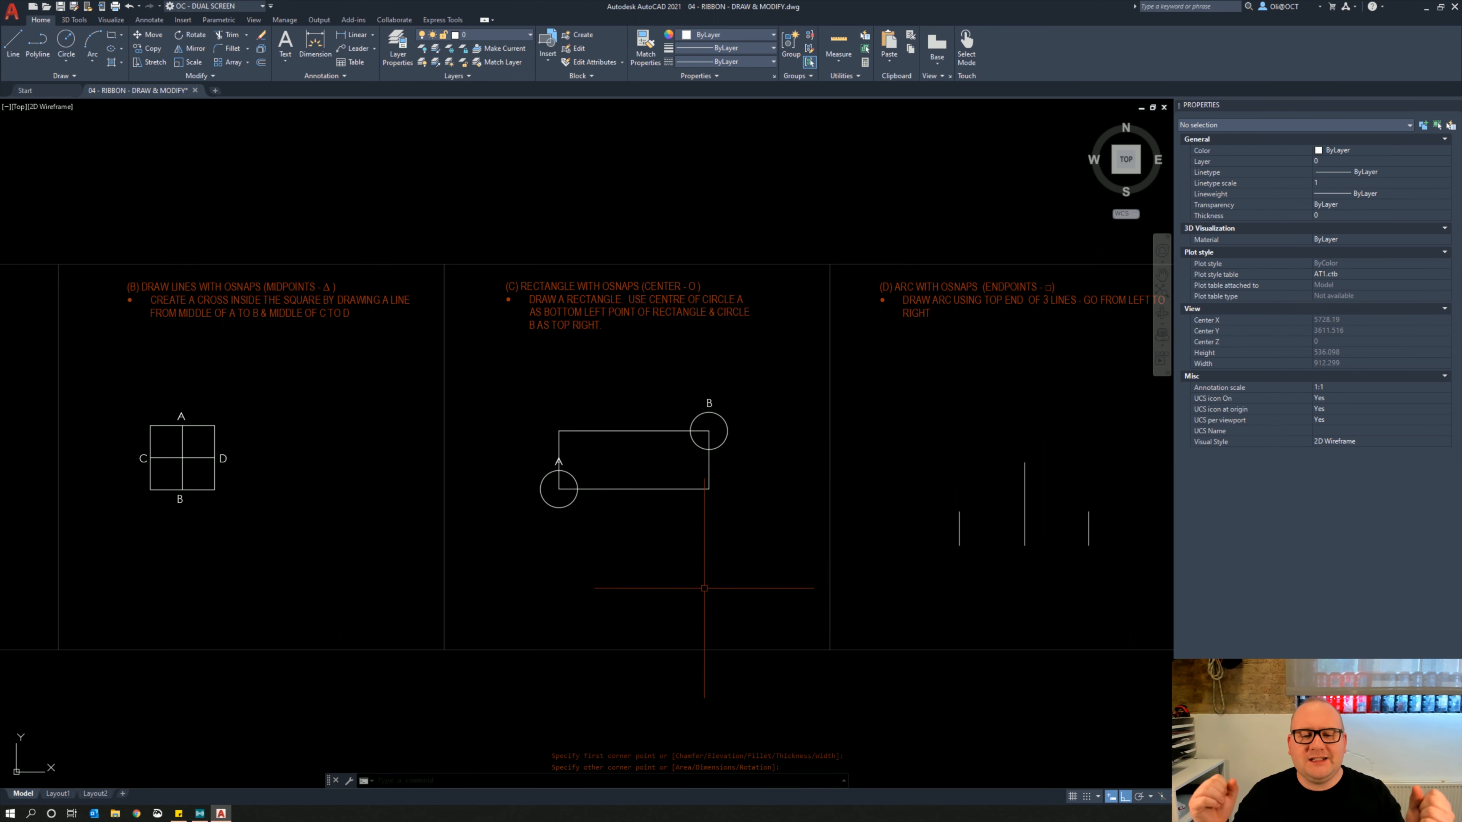
Draw a three-point arc in exercise D through the top endpoints of the three vertical lines, going from left to right
middle_drag(744, 562, 460, 540)
middle_drag(673, 524, 657, 532)
mouse_move(726, 562)
middle_down()
mouse_move(633, 536)
mouse_move(563, 614)
middle_up()
scroll(631, 539, up, 2)
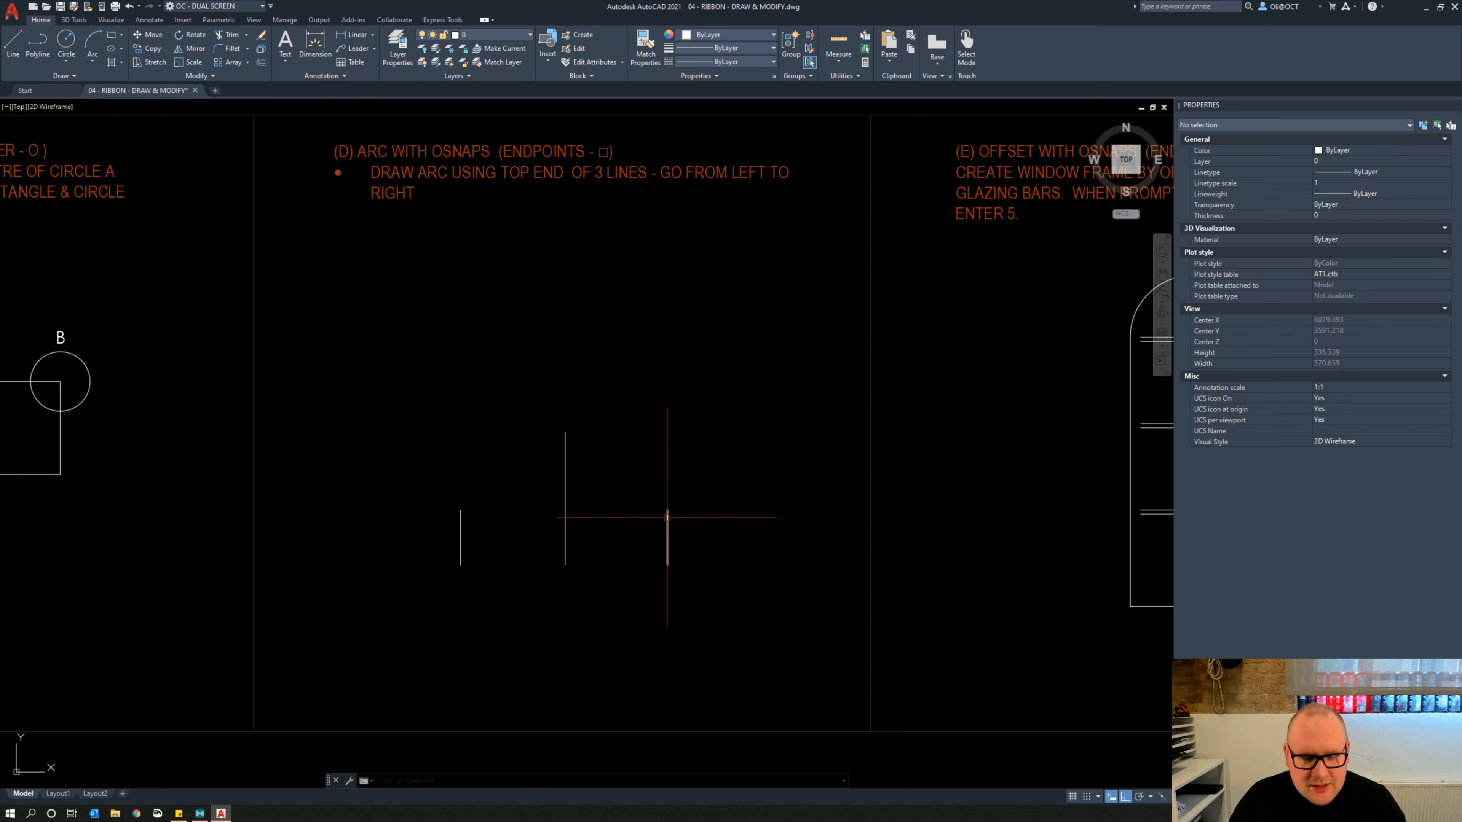
click(89, 41)
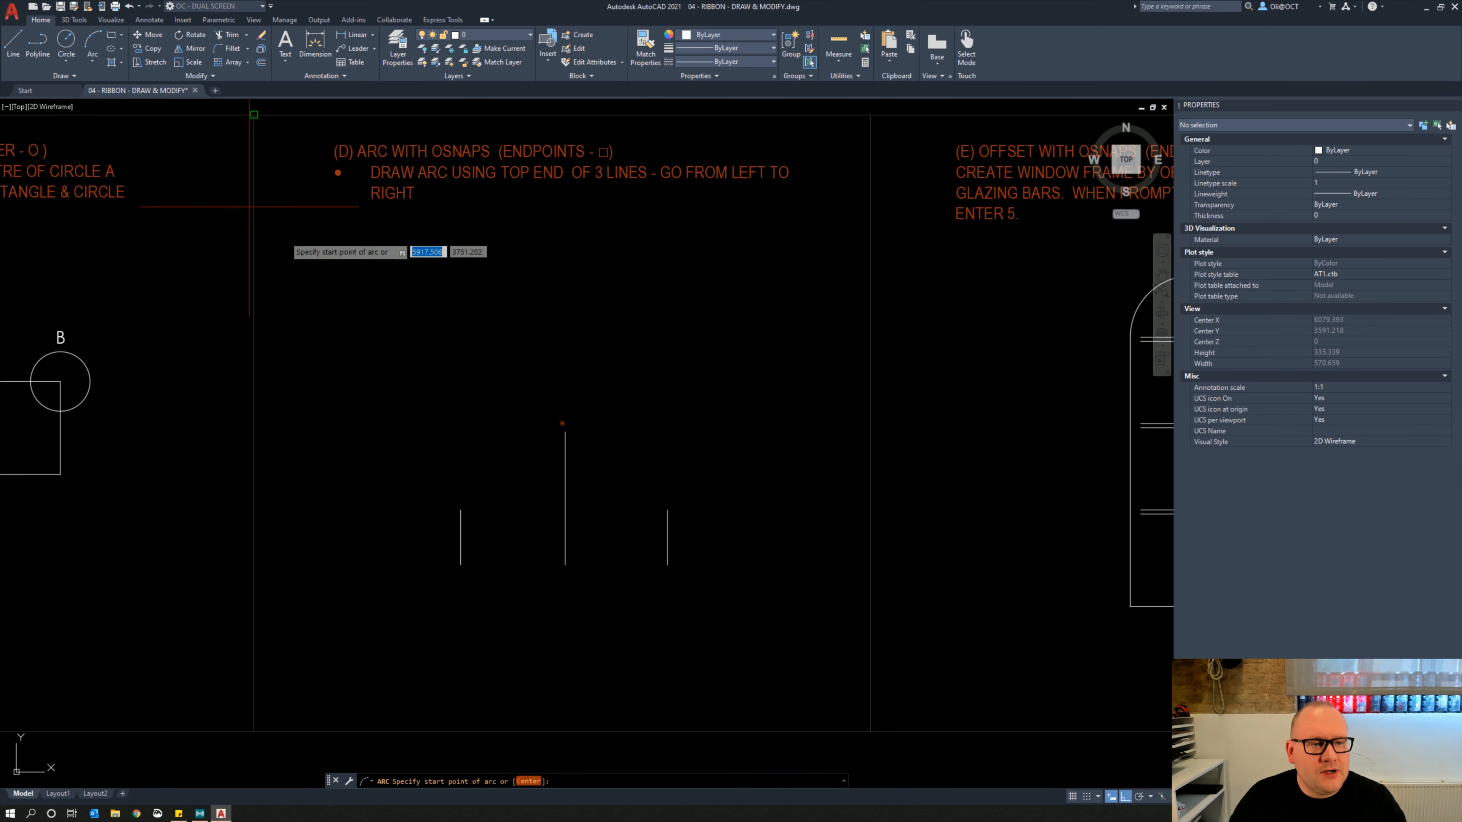
click(460, 510)
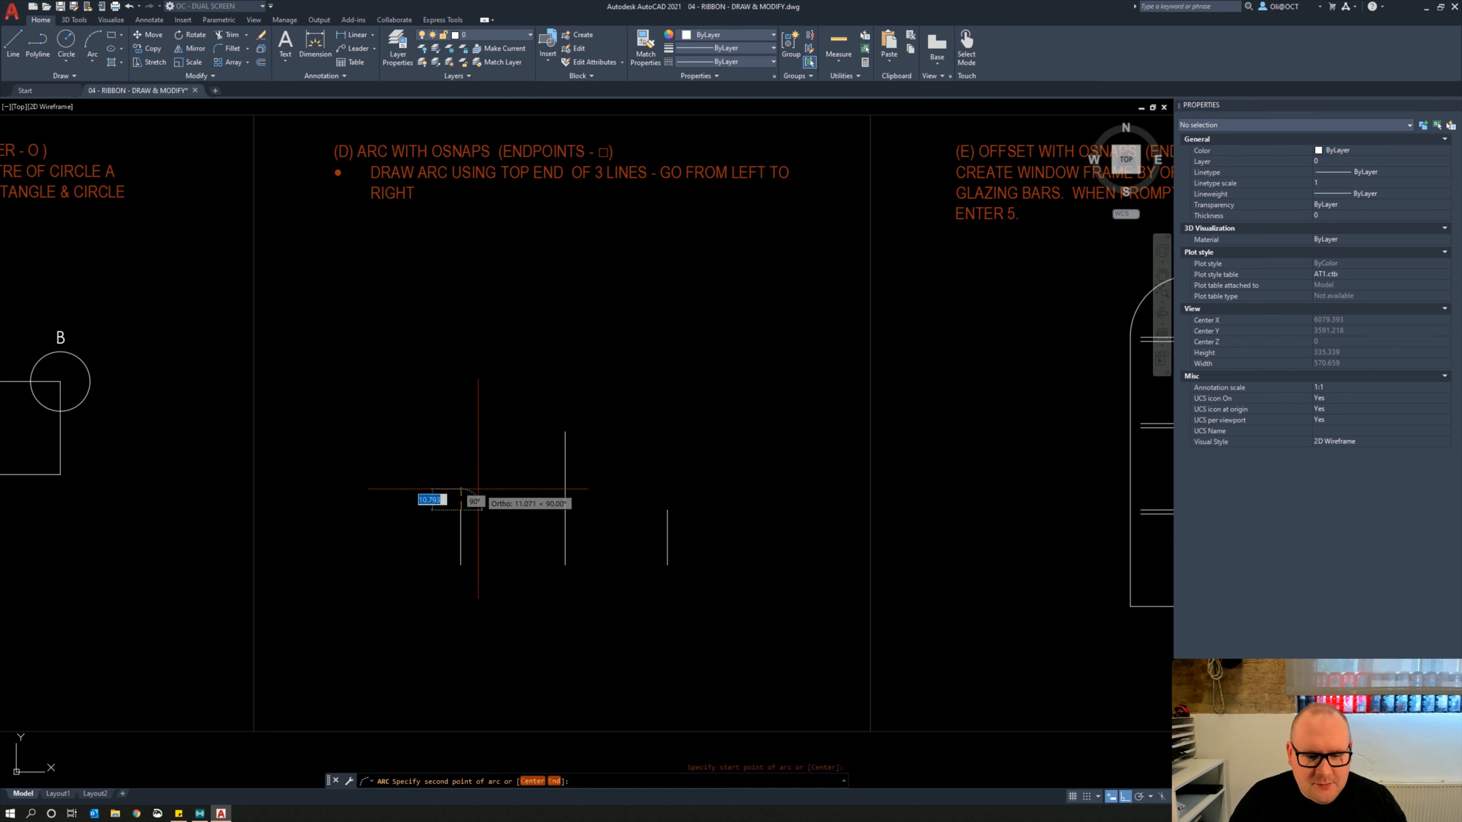
click(565, 432)
click(667, 510)
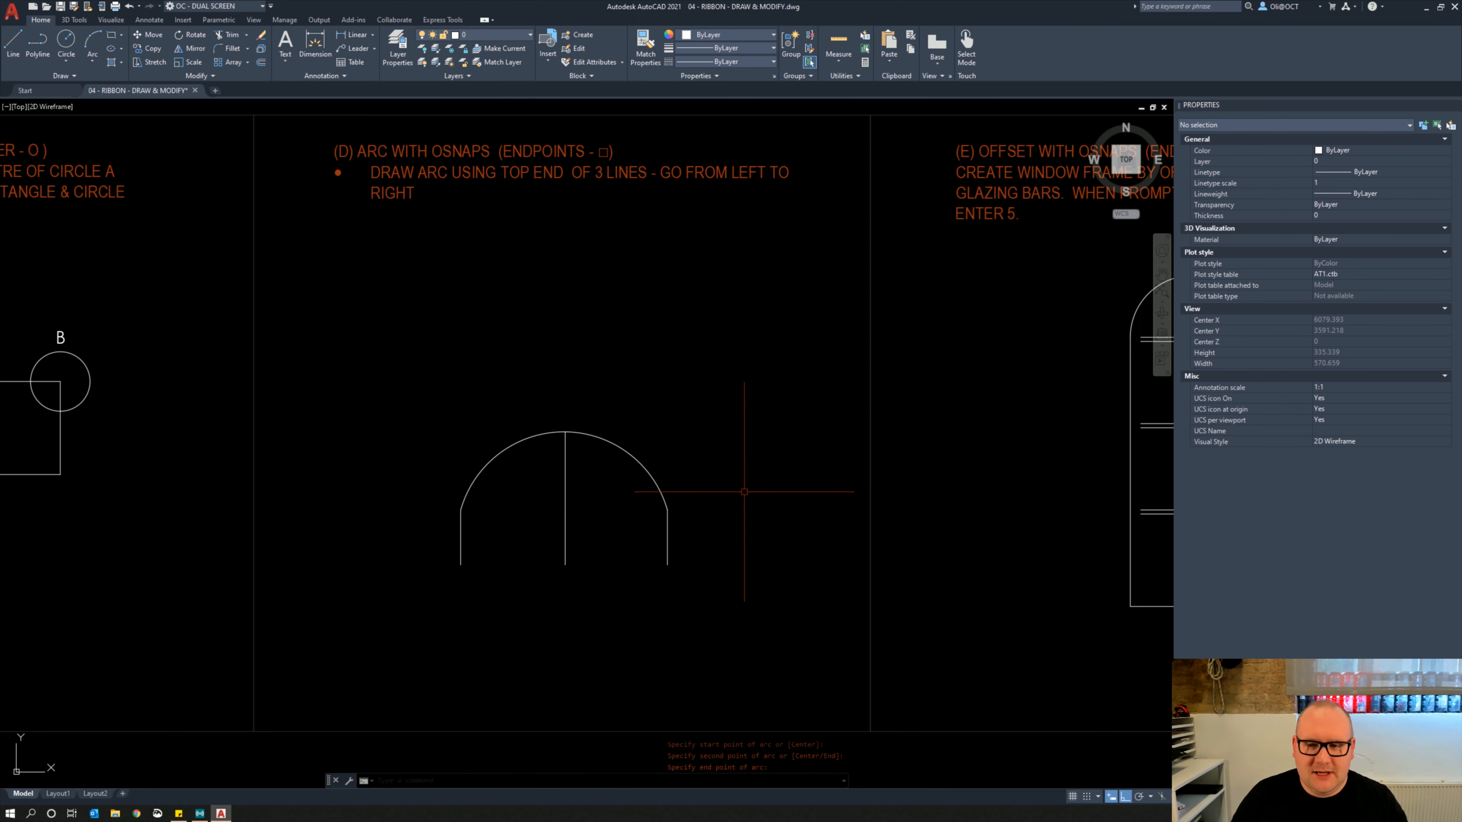
Offset exercise E's arched window outline inwards, picking the distance from a glazing bar's outer endpoint to the outline
scroll(720, 459, down, 1)
middle_drag(707, 460, 554, 464)
middle_drag(753, 454, 618, 440)
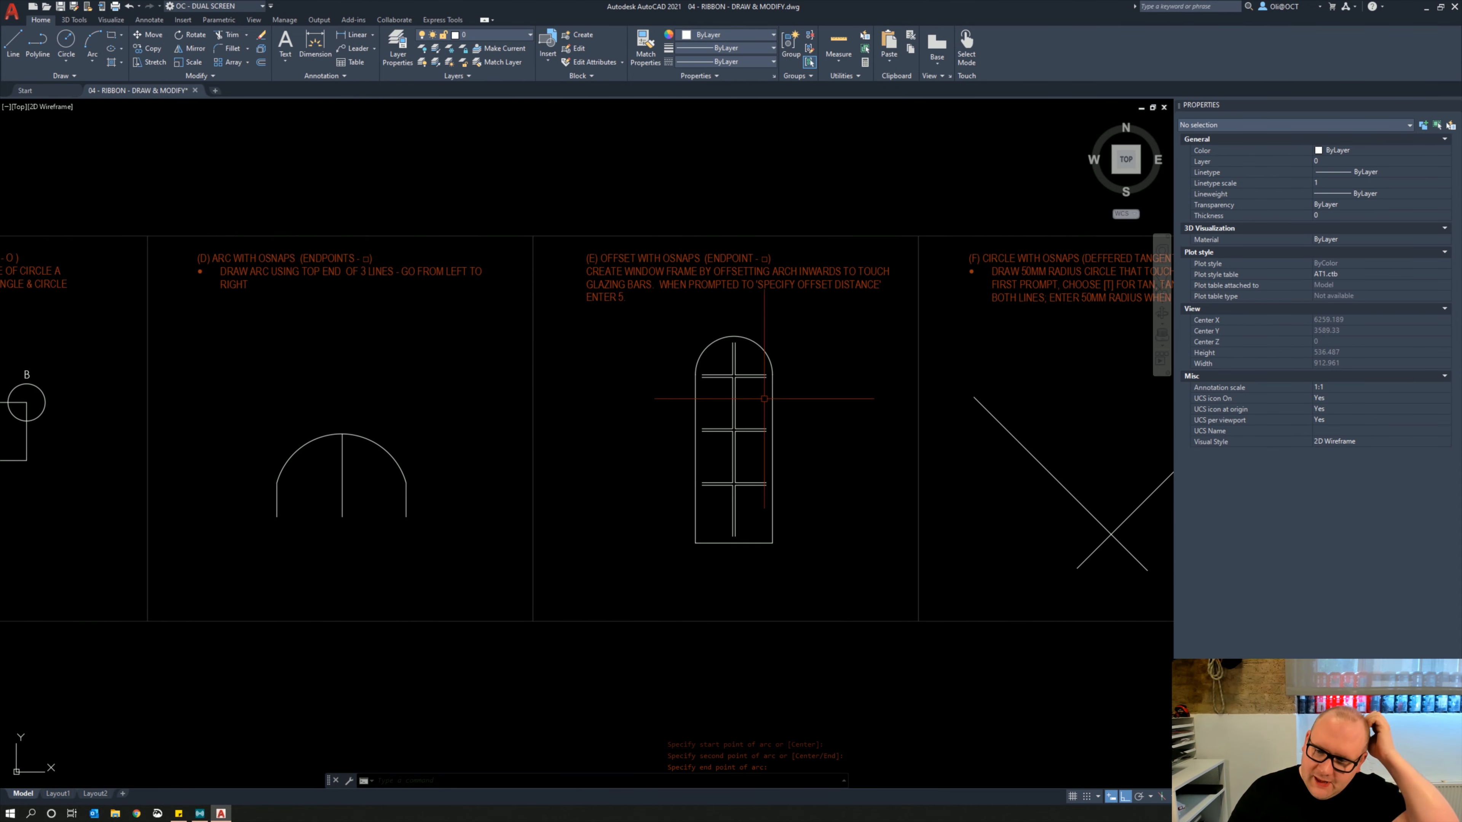
scroll(757, 317, up, 2)
middle_drag(655, 352, 615, 317)
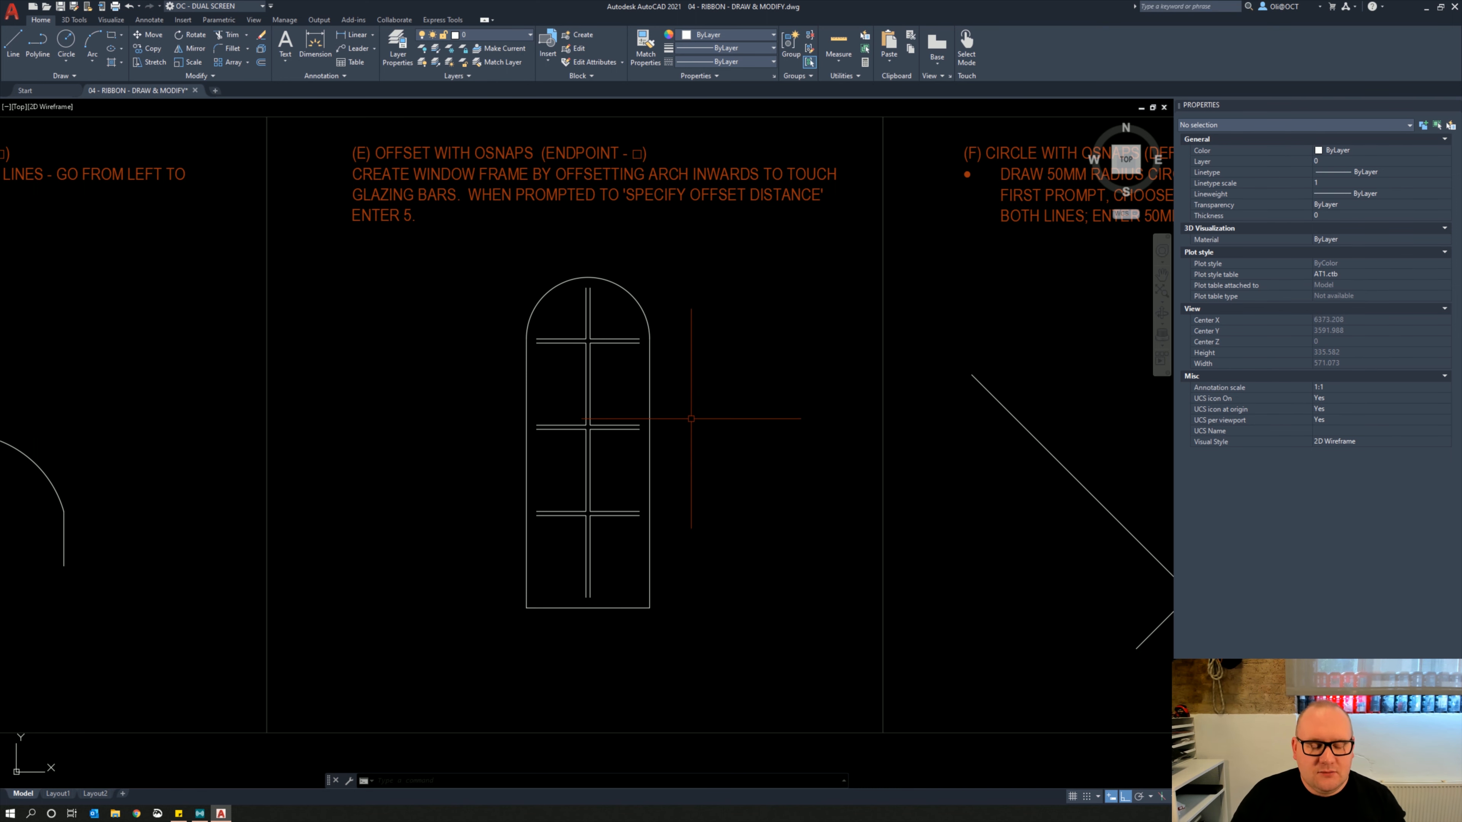
scroll(636, 323, up, 4)
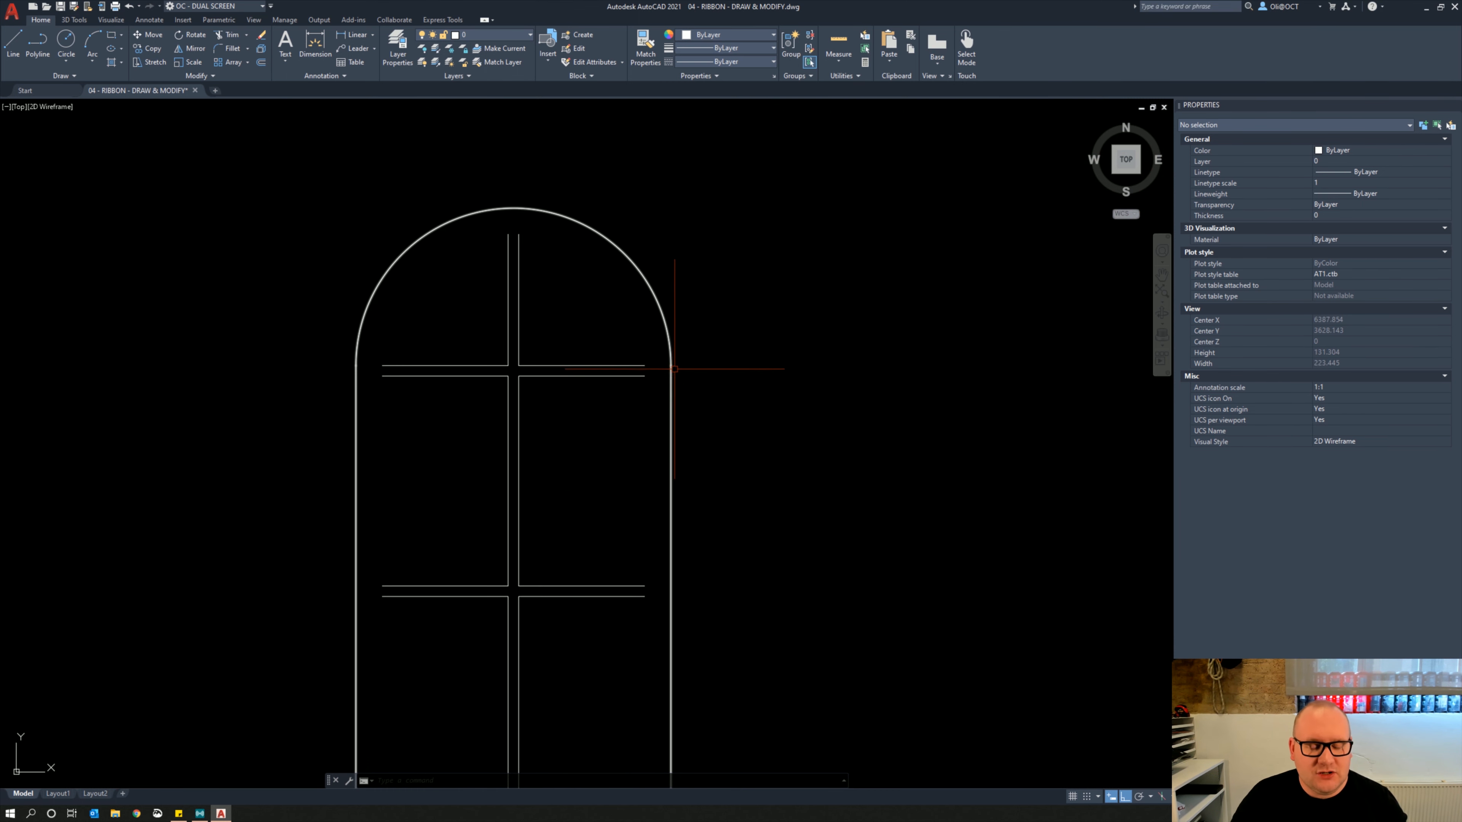
scroll(671, 398, down, 2)
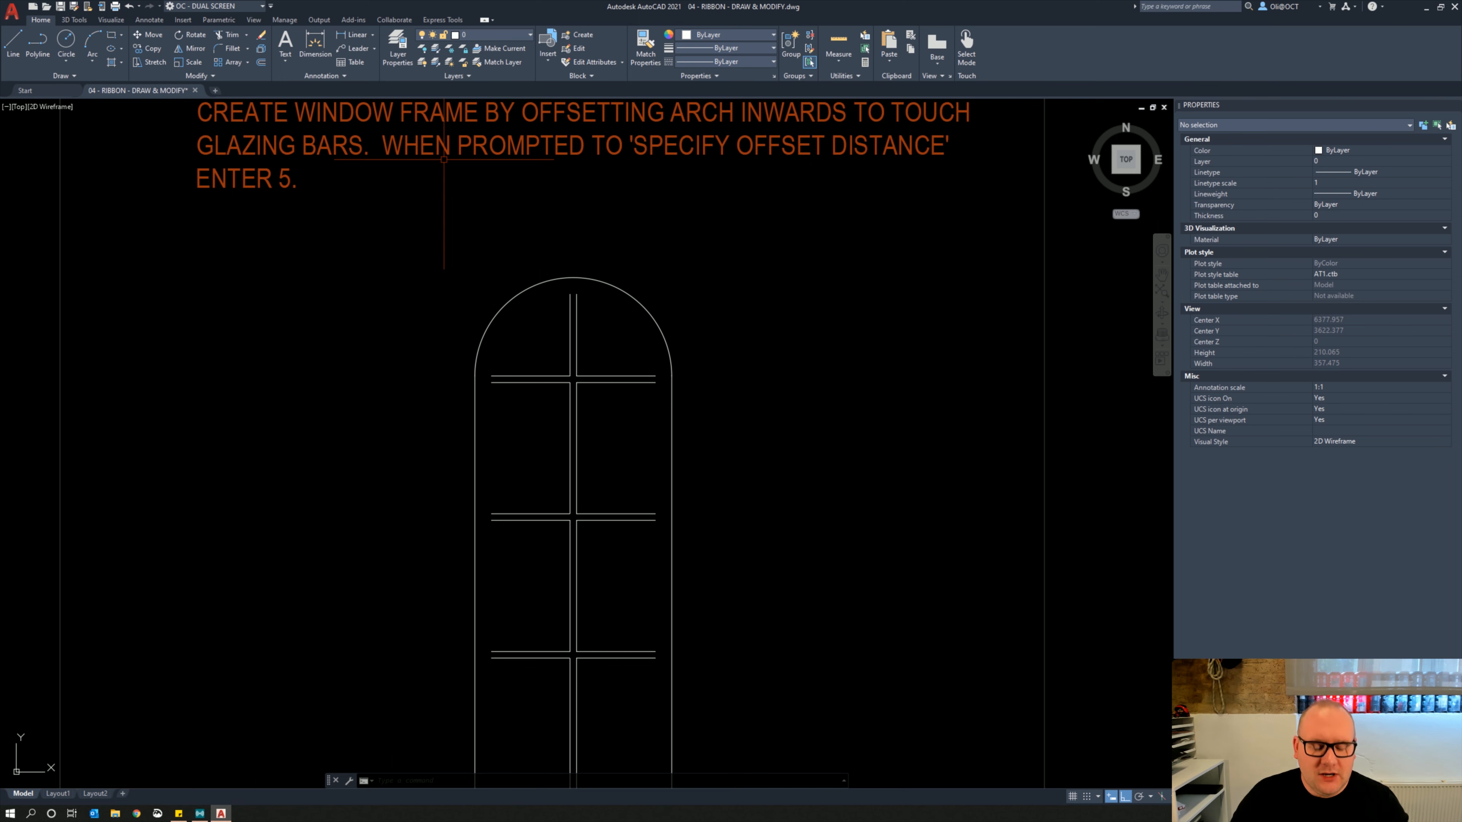
key(Return)
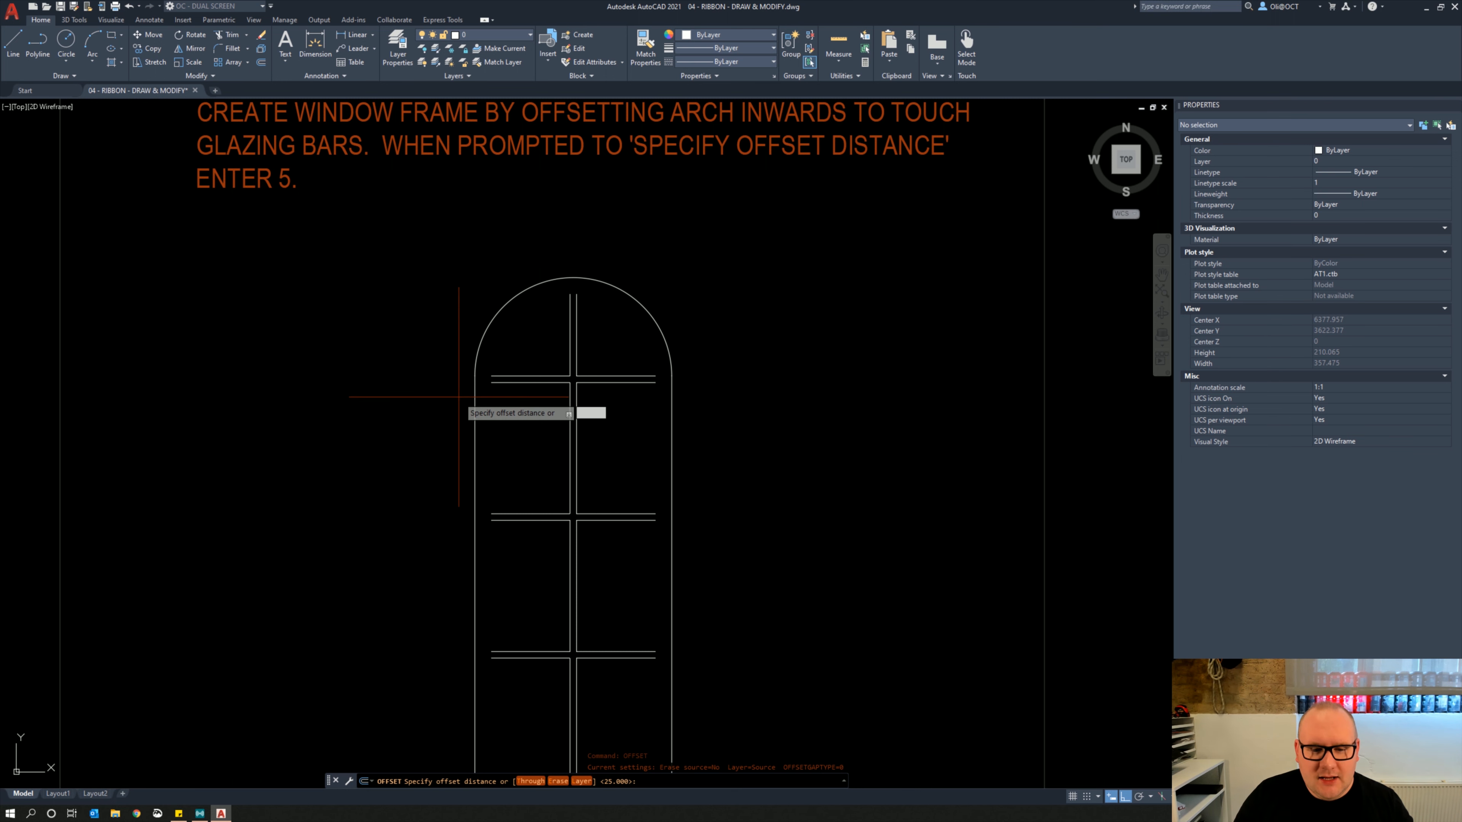
scroll(460, 388, up, 2)
scroll(492, 409, down, 2)
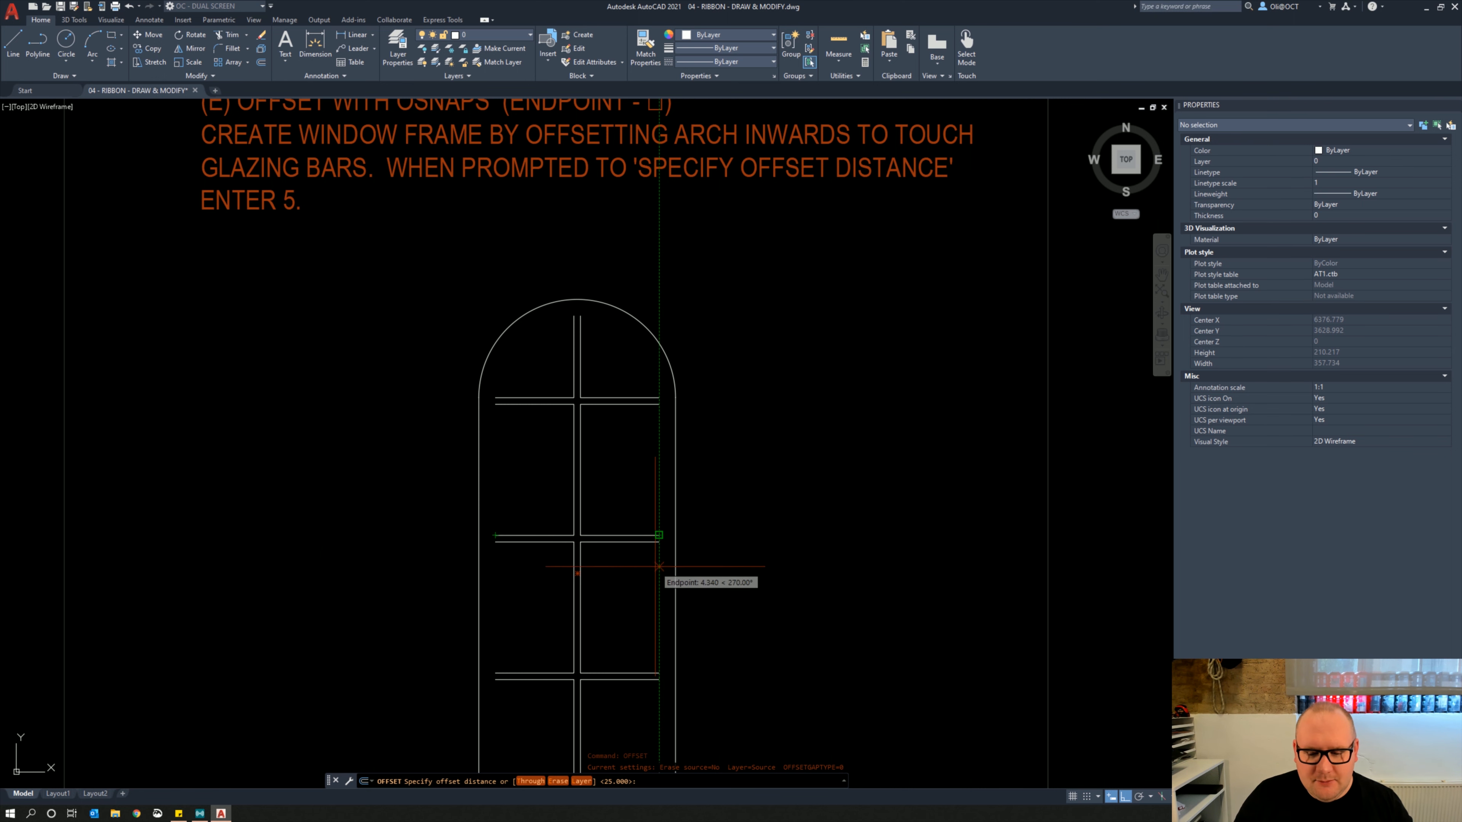
middle_drag(656, 680, 640, 598)
scroll(640, 605, up, 2)
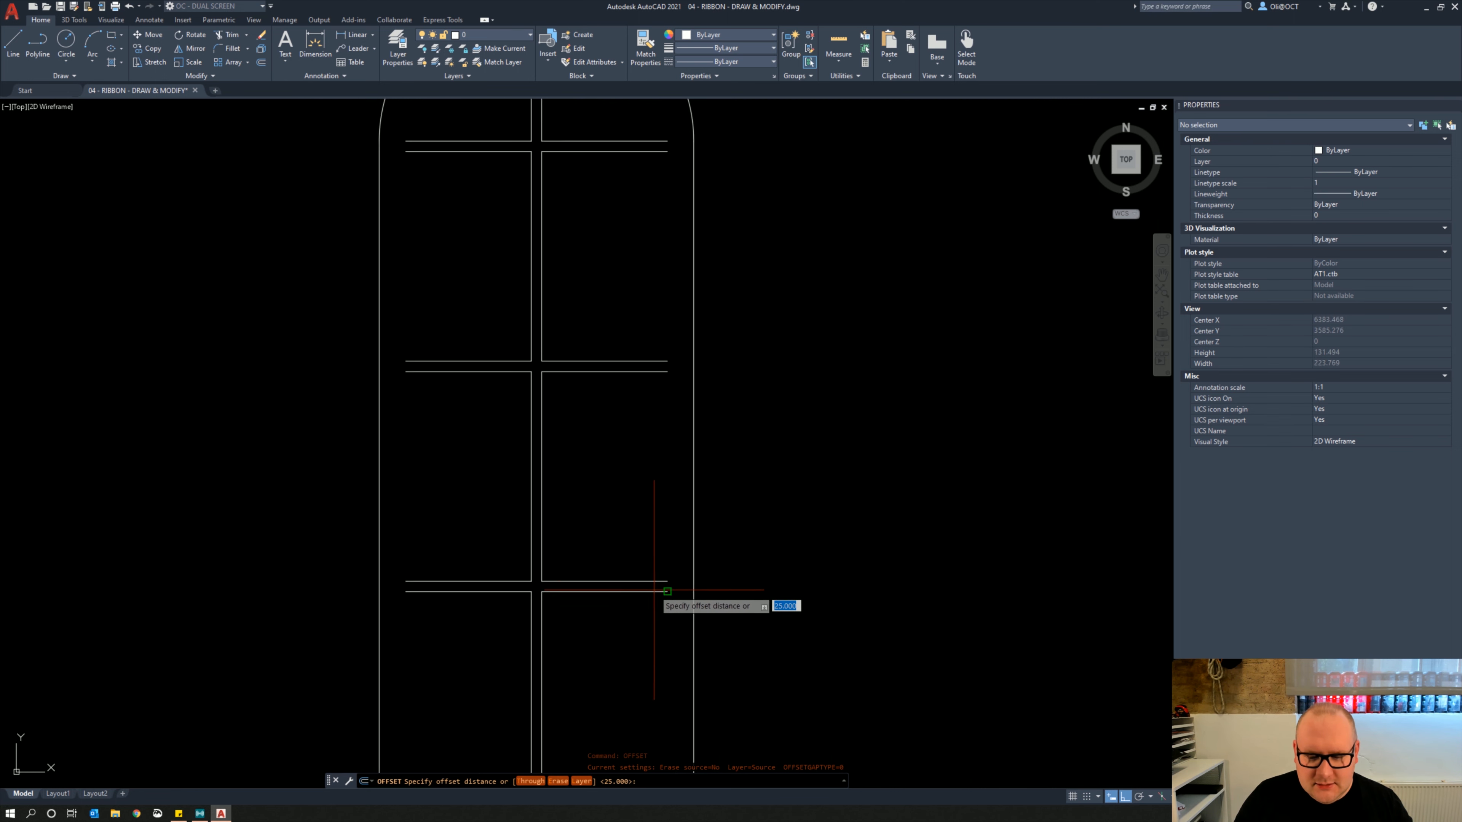
click(667, 580)
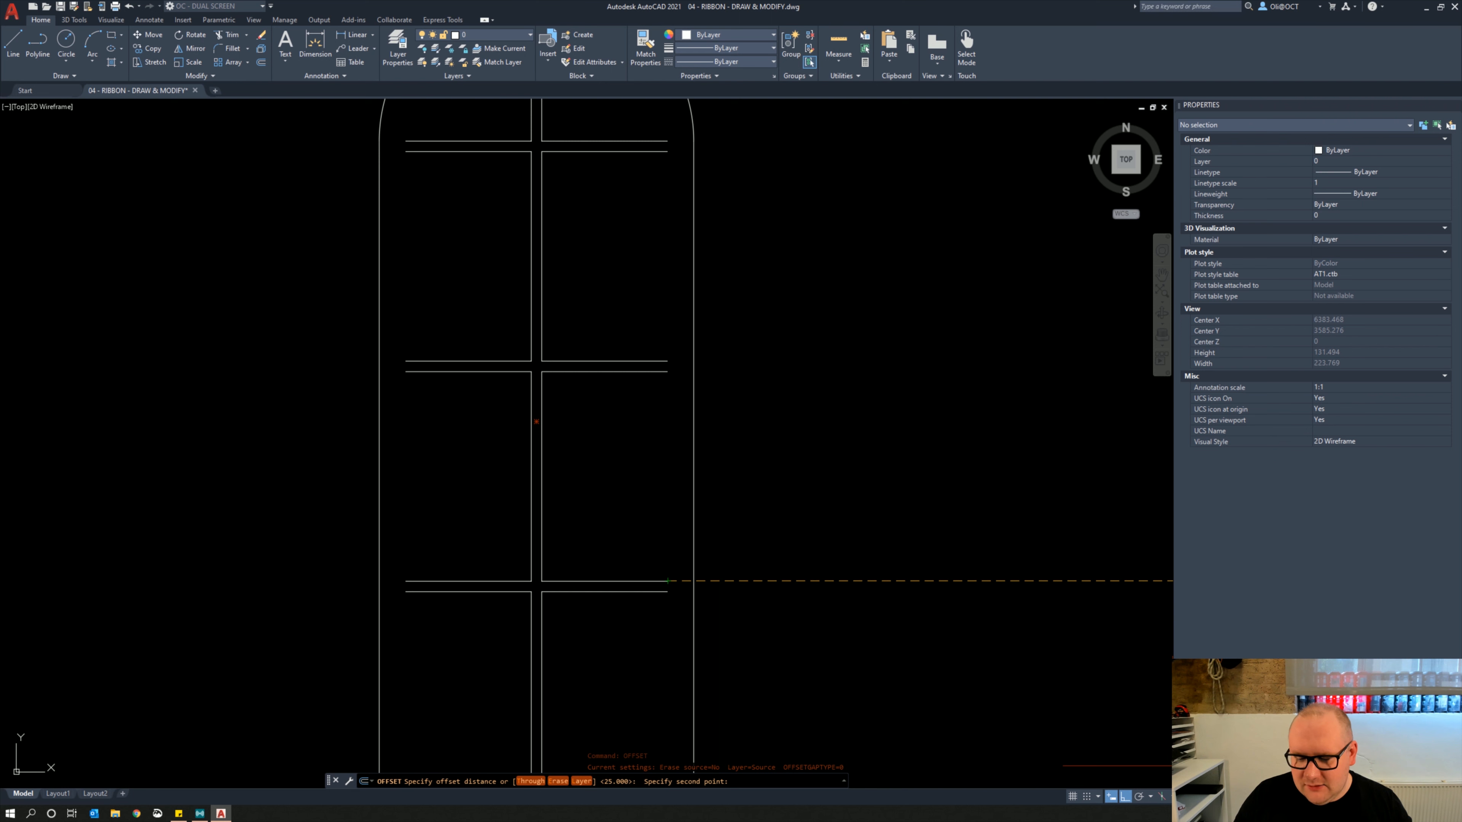
click(692, 581)
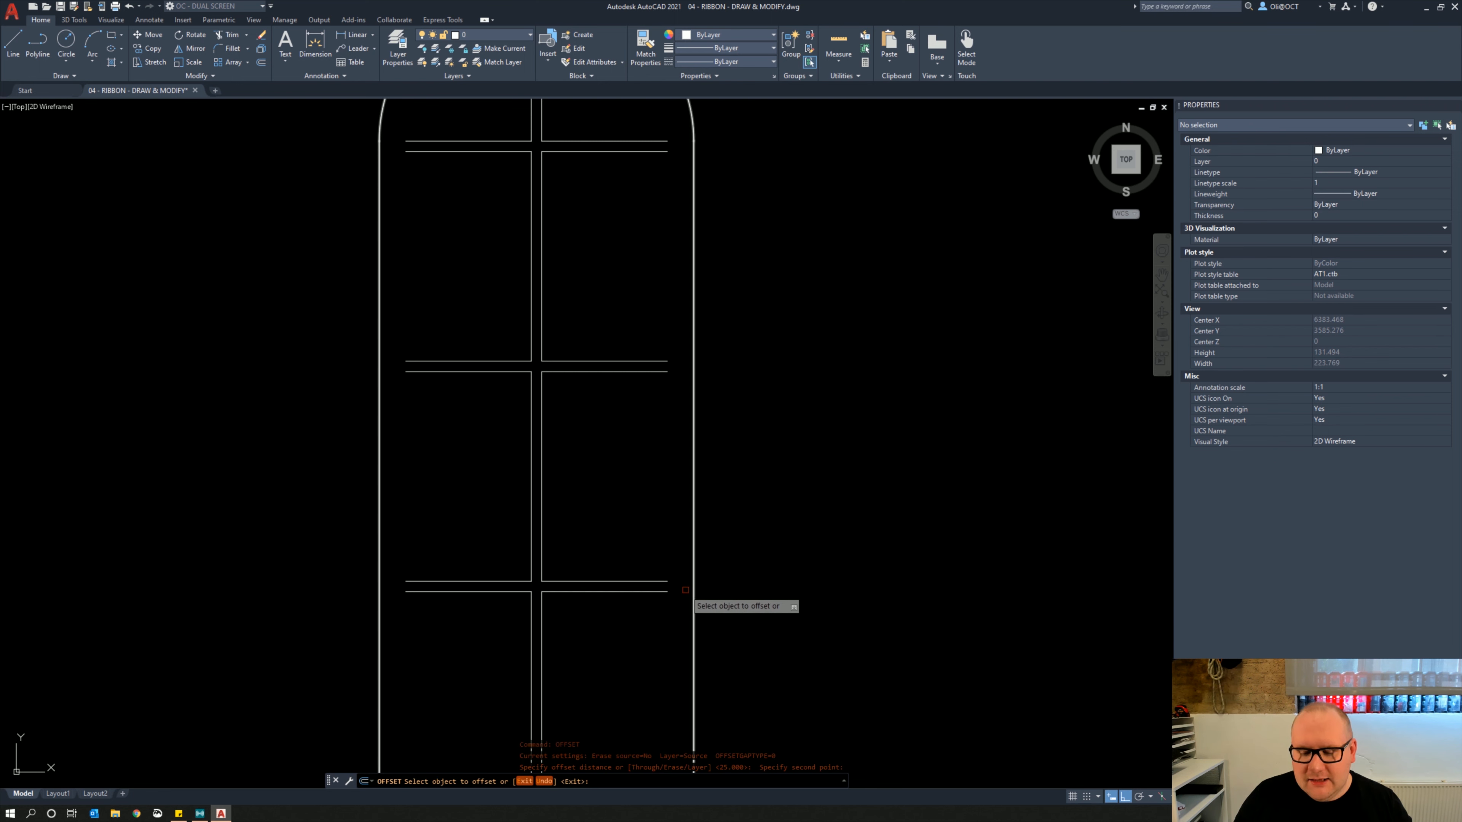
click(694, 514)
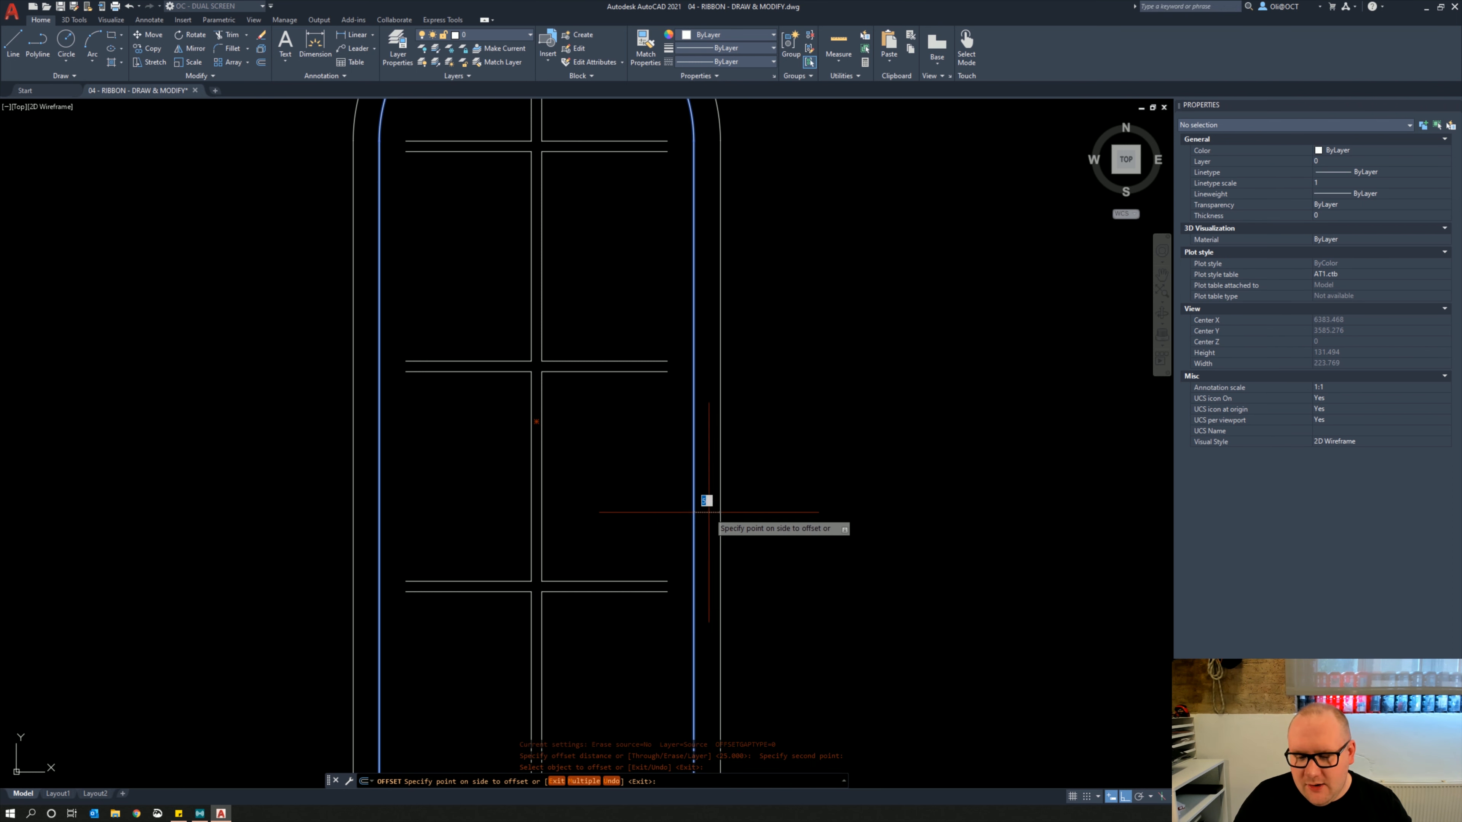
click(646, 504)
scroll(604, 587, down, 3)
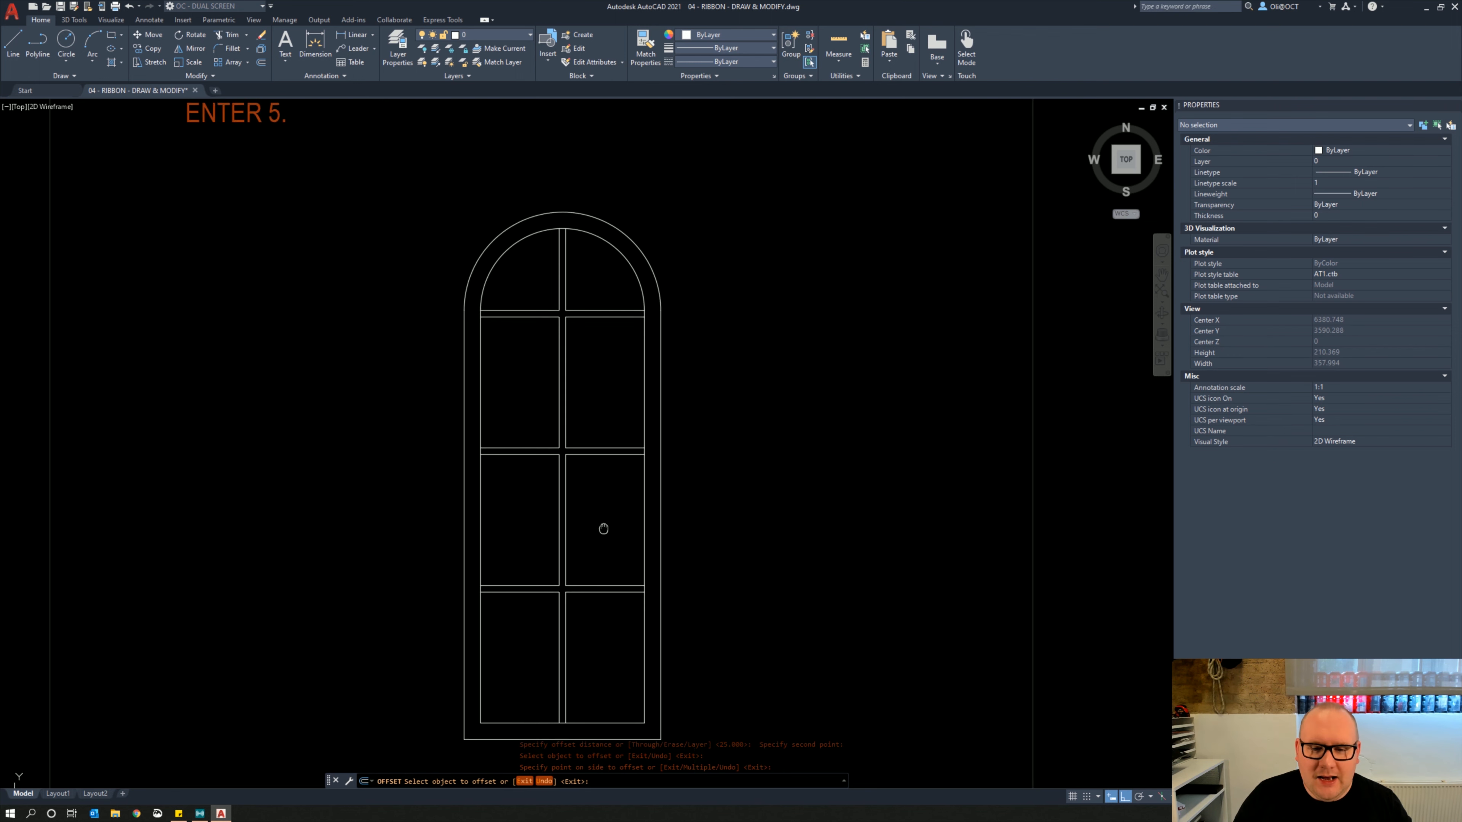
scroll(623, 610, up, 3)
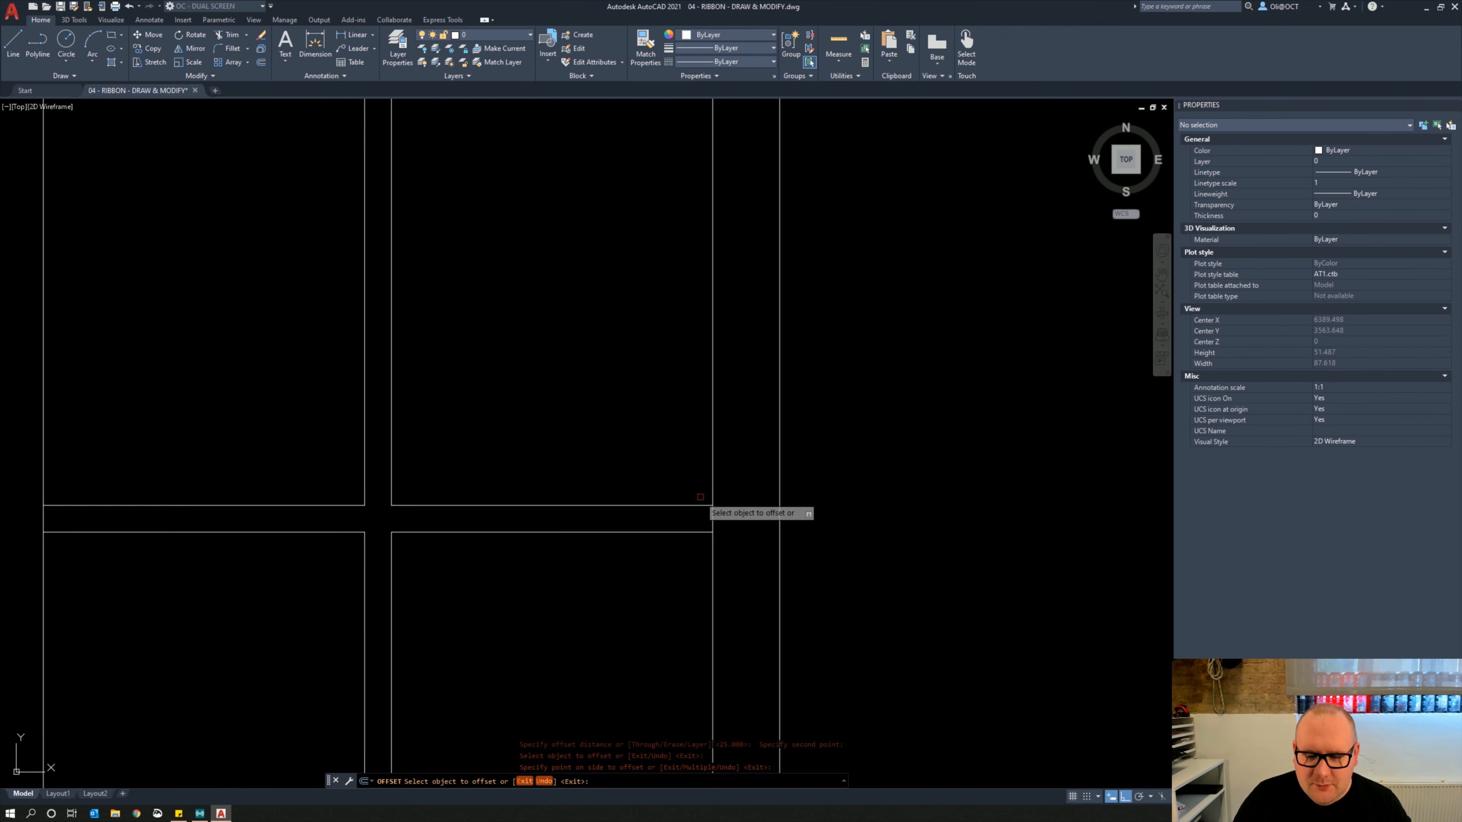
key(Escape)
scroll(587, 485, down, 3)
middle_drag(588, 485, 589, 530)
scroll(541, 321, up, 4)
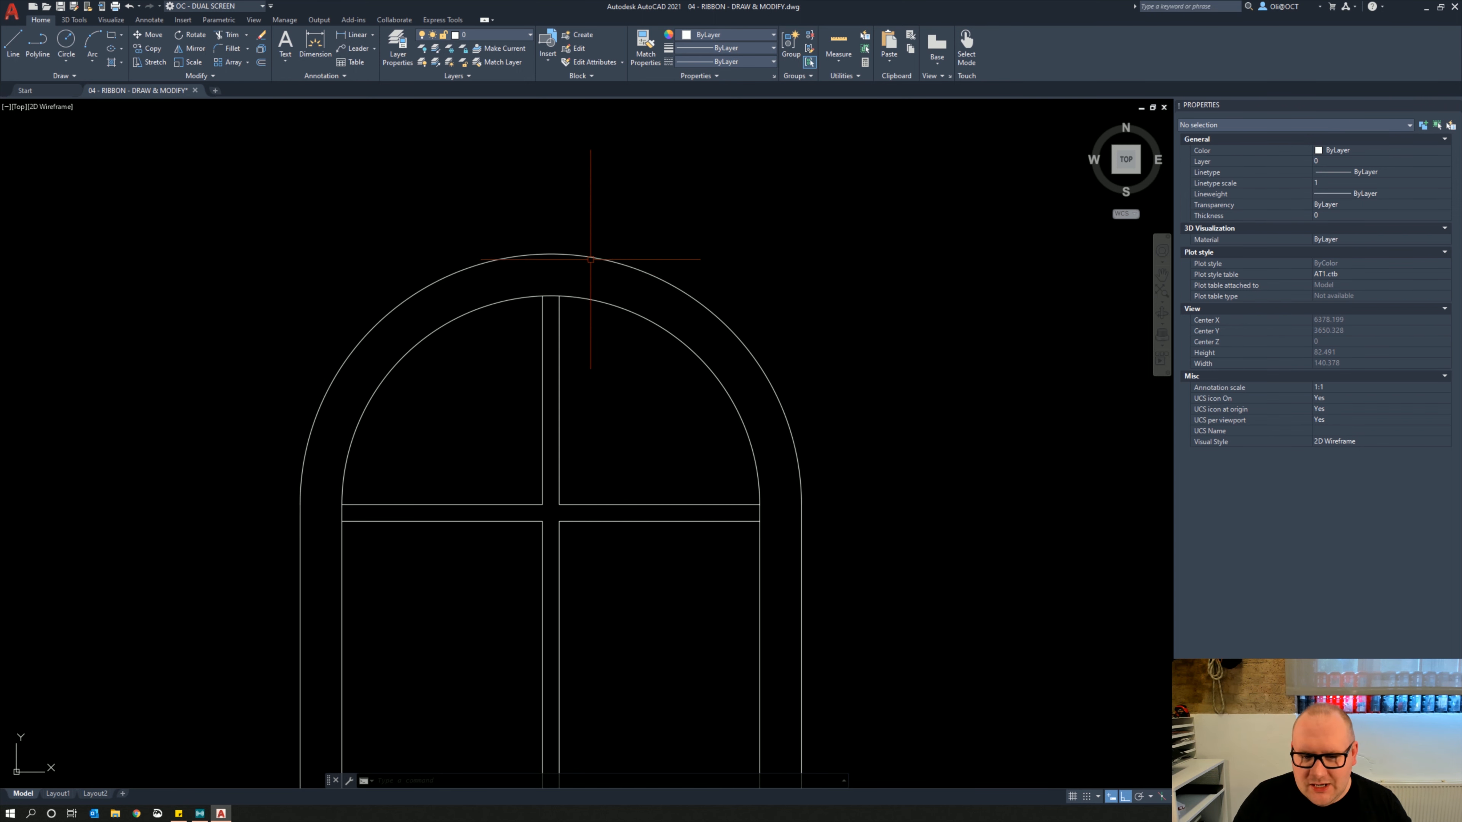
text(di)
key(Return)
click(561, 296)
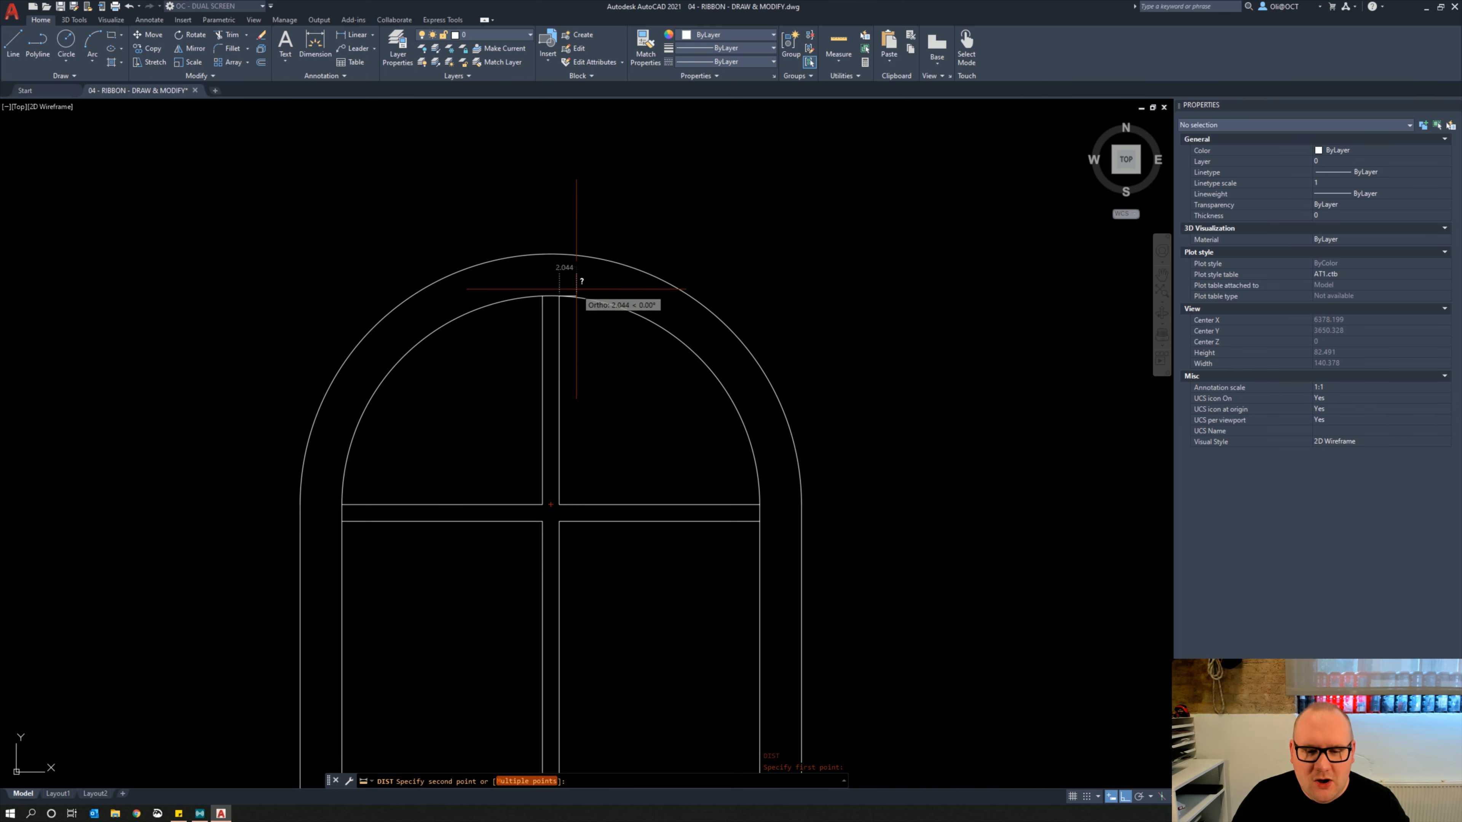
key(Escape)
scroll(575, 288, down, 2)
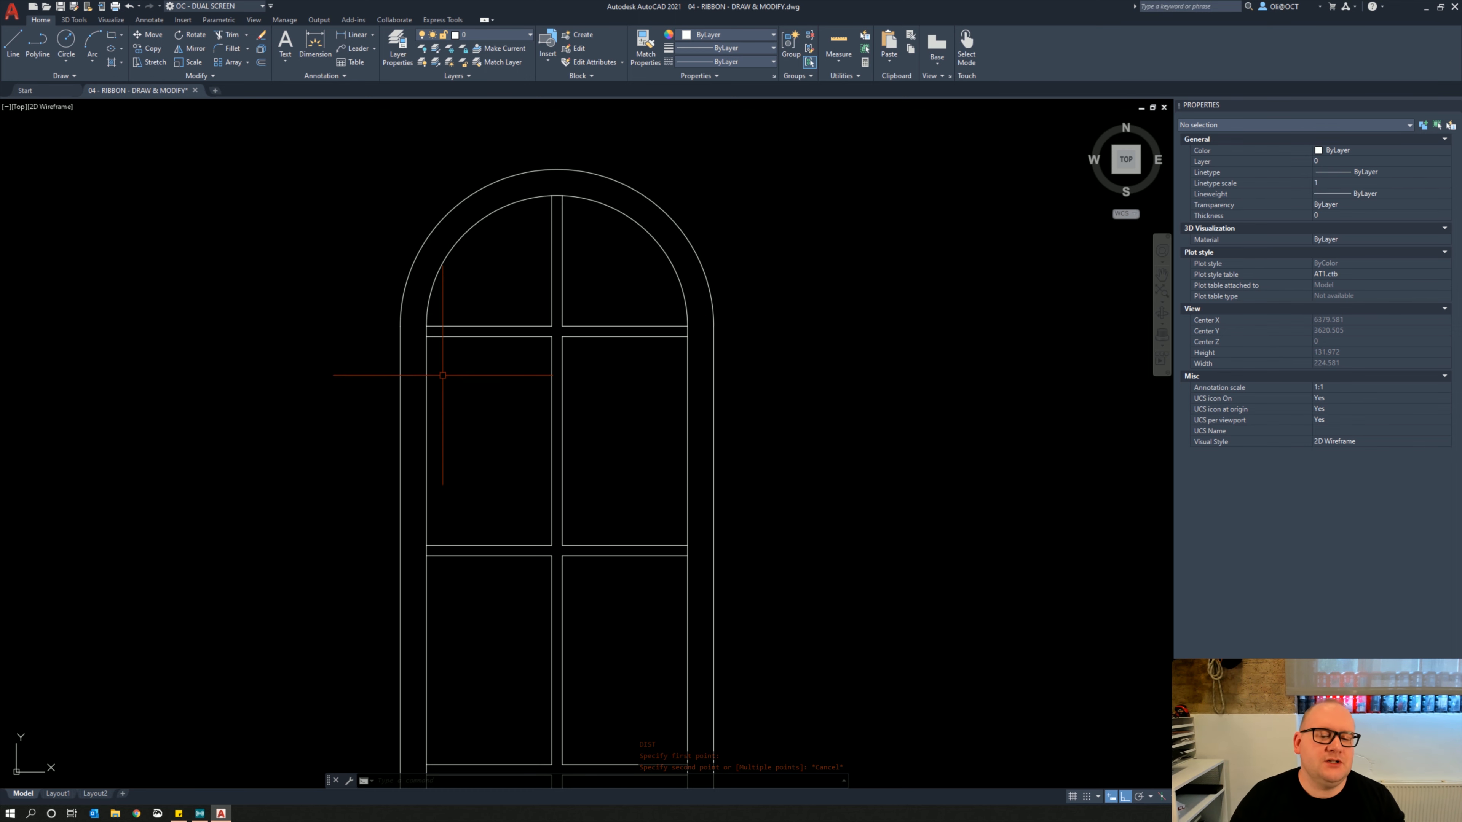
Draw a circle of radius 50 in exercise F tangent to both crossing lines, using the Tan, Tan, Radius method
scroll(442, 375, down, 2)
scroll(522, 398, down, 2)
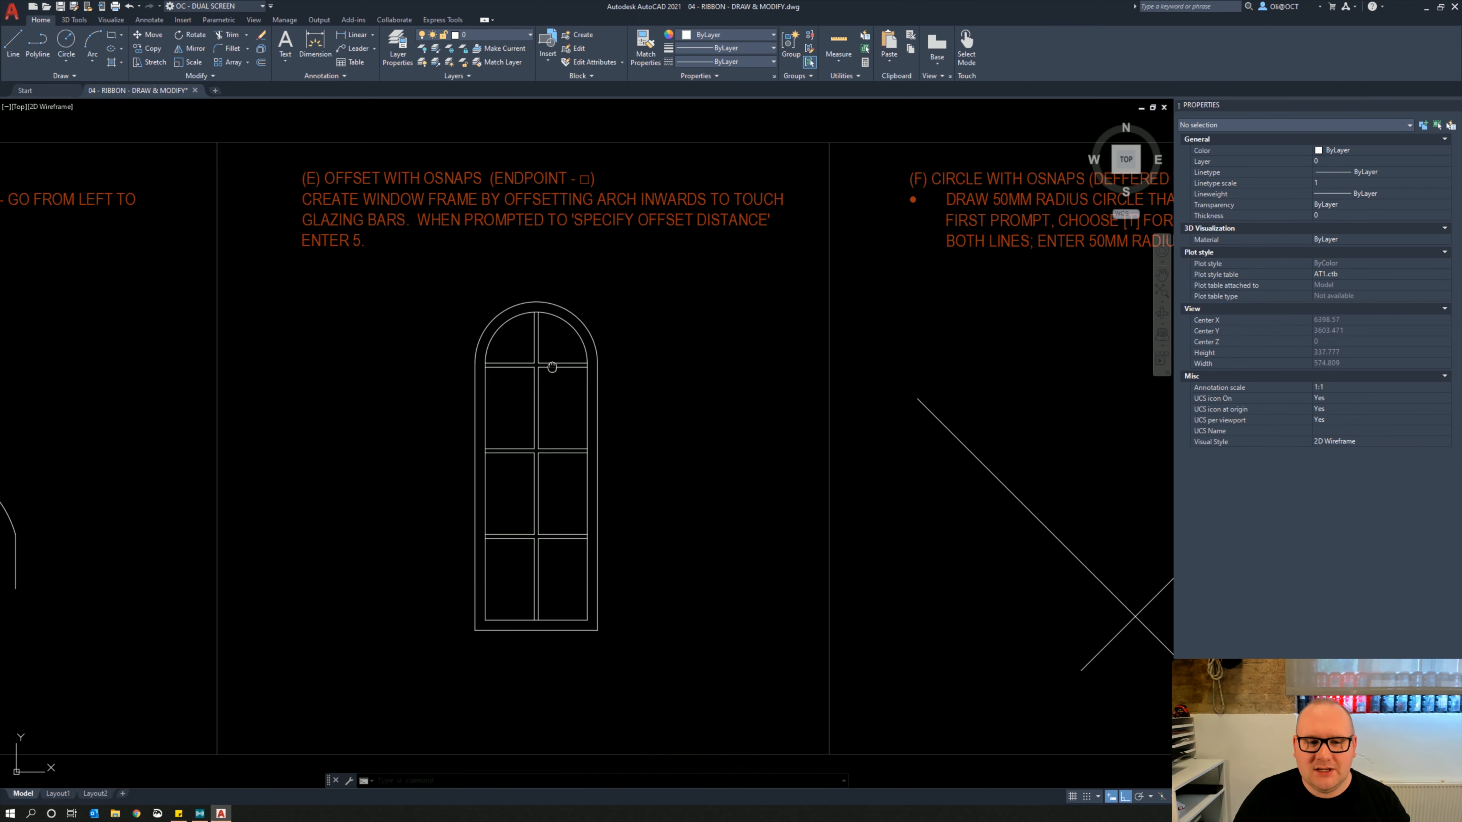
scroll(585, 386, down, 1)
middle_drag(584, 386, 531, 455)
scroll(598, 422, up, 2)
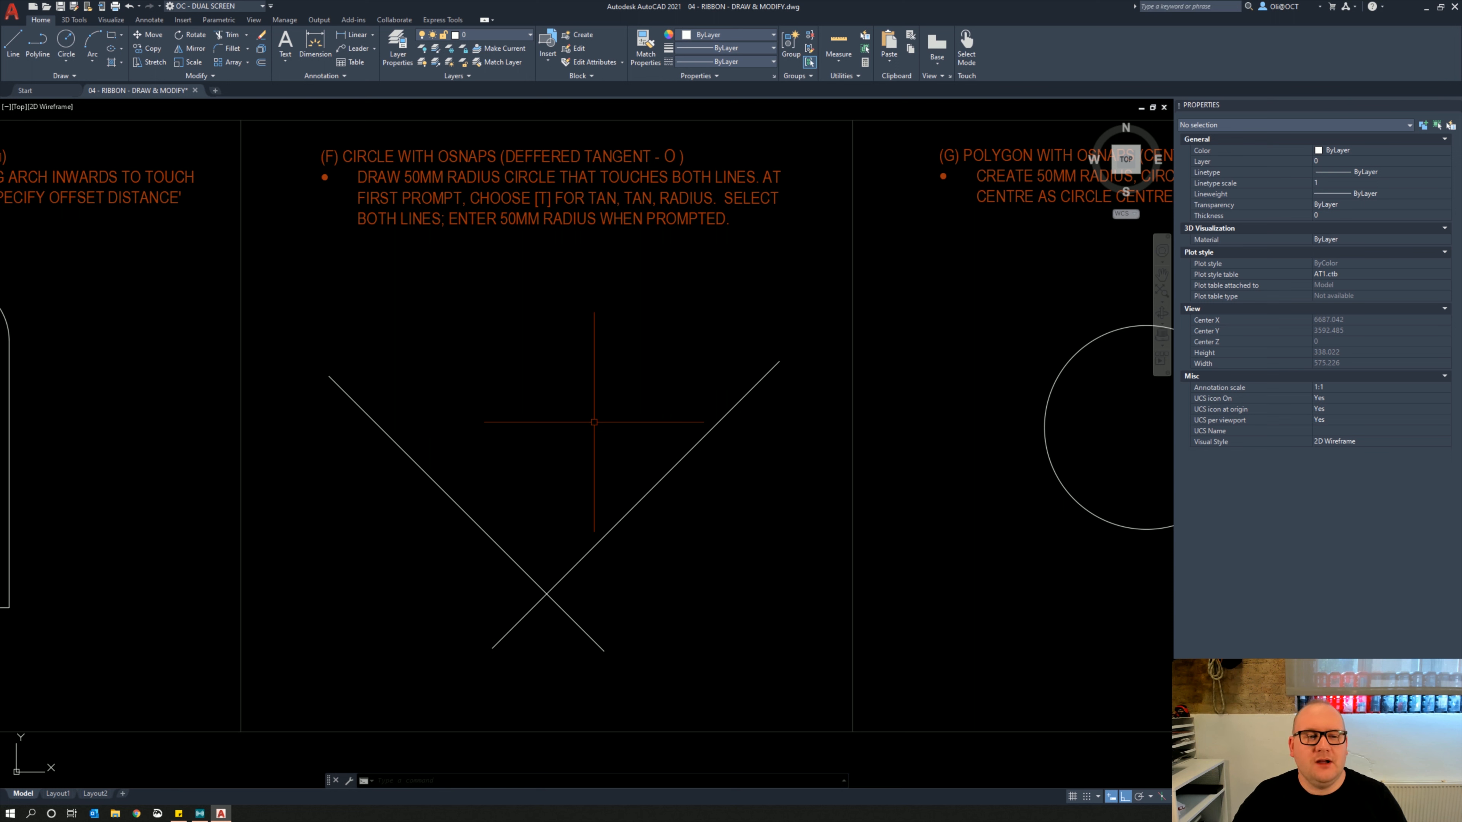
click(74, 60)
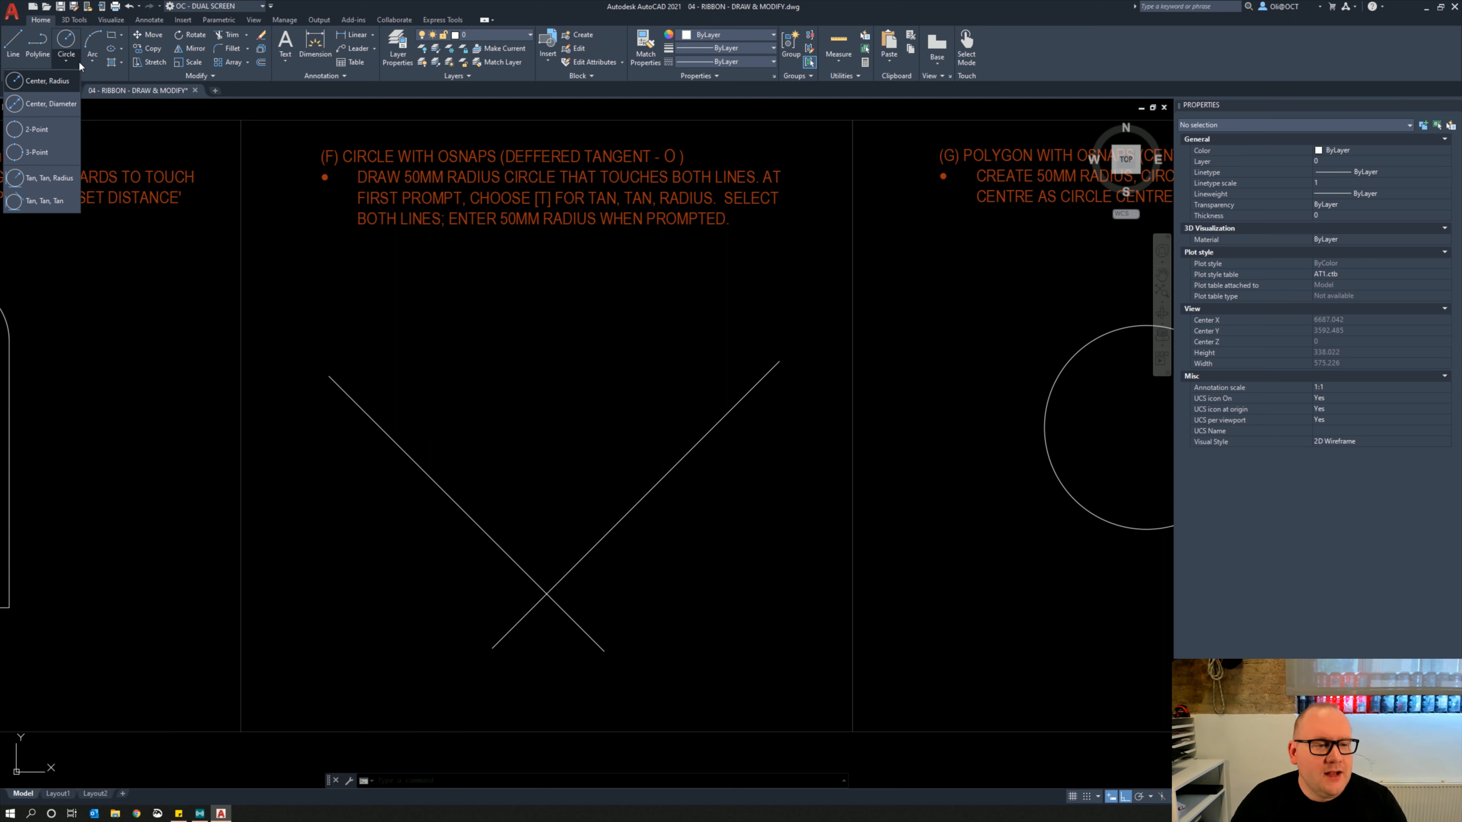
click(47, 178)
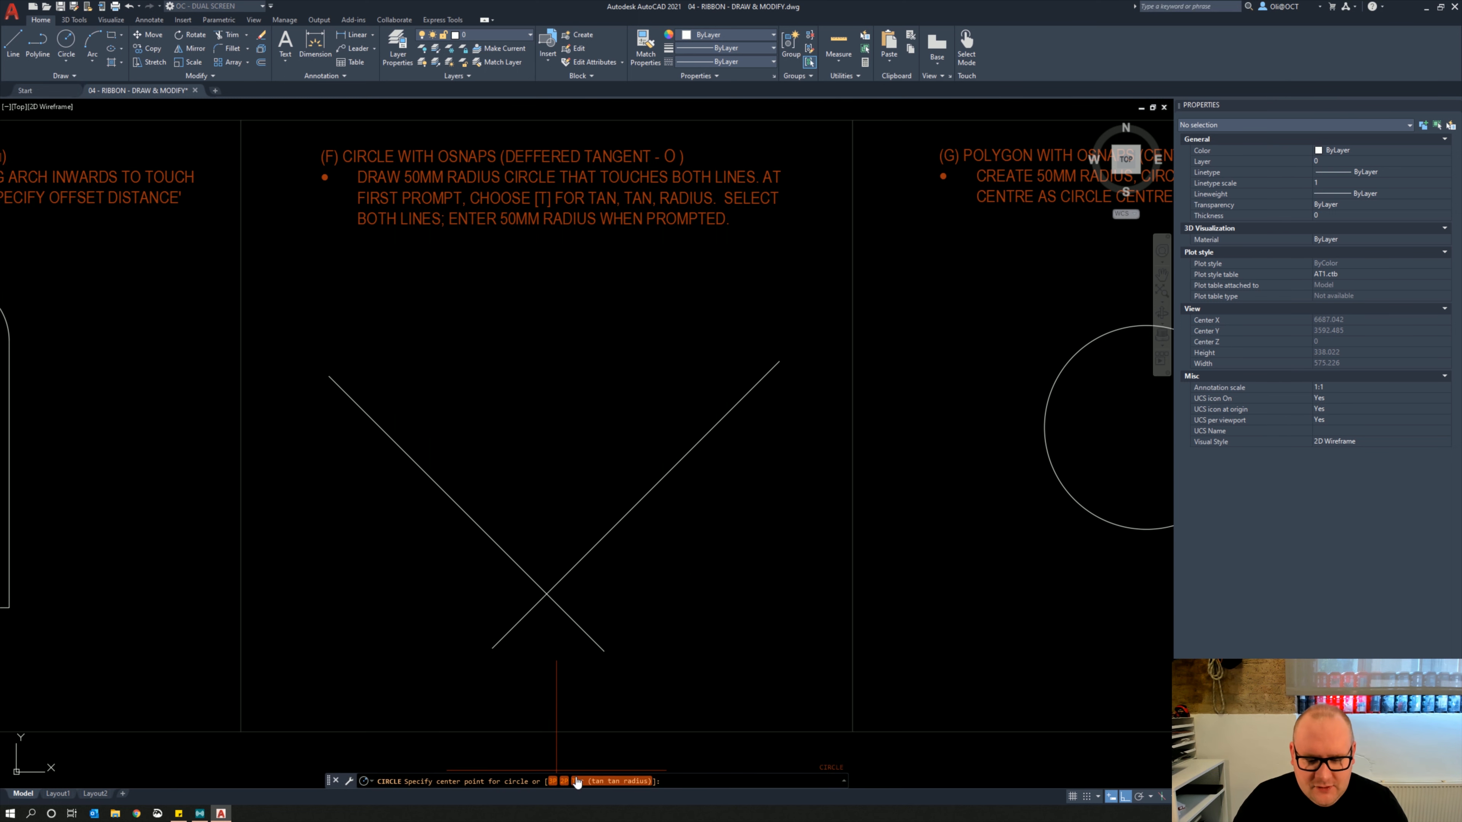
click(588, 781)
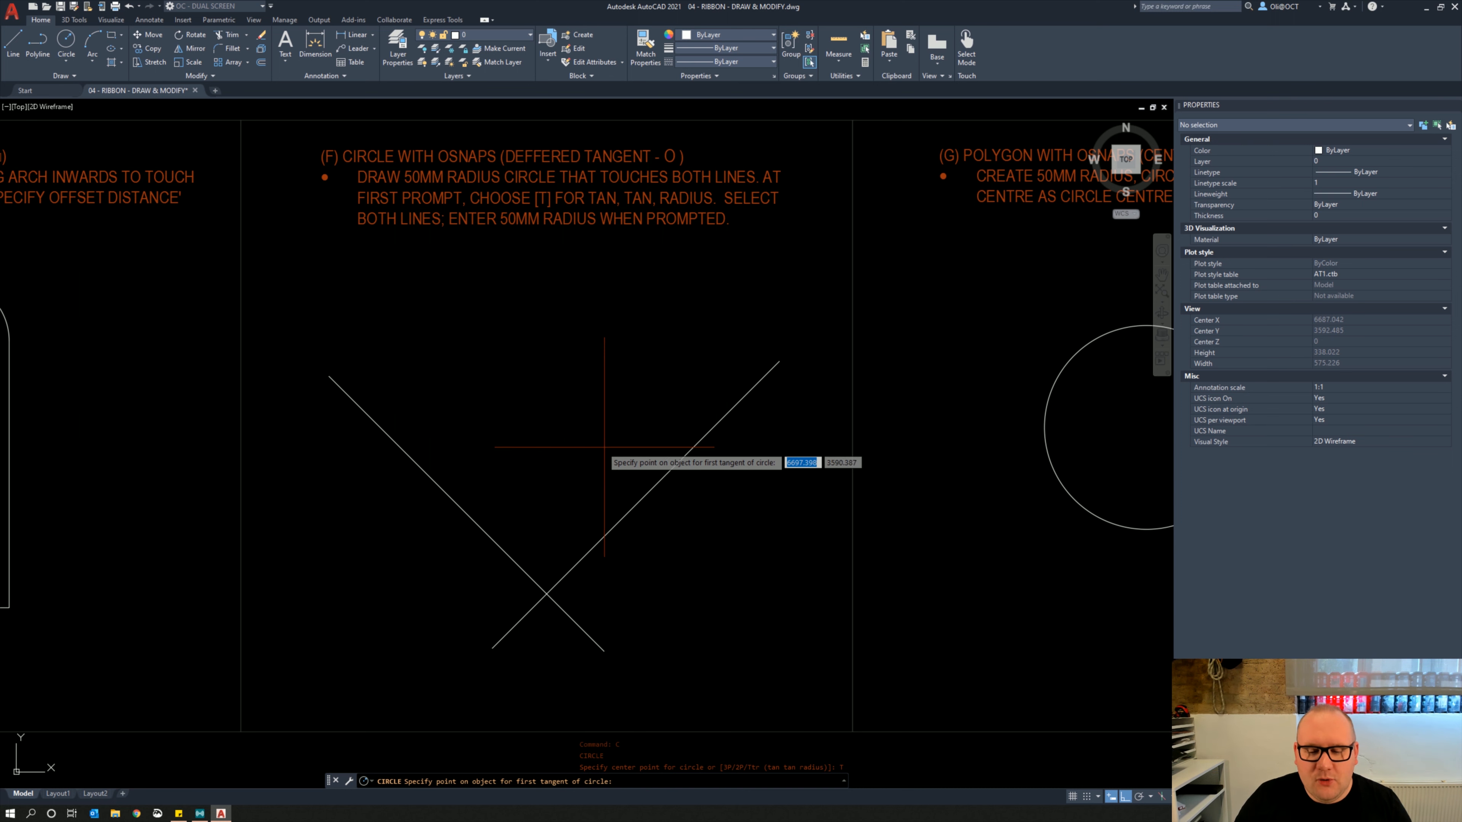
click(406, 454)
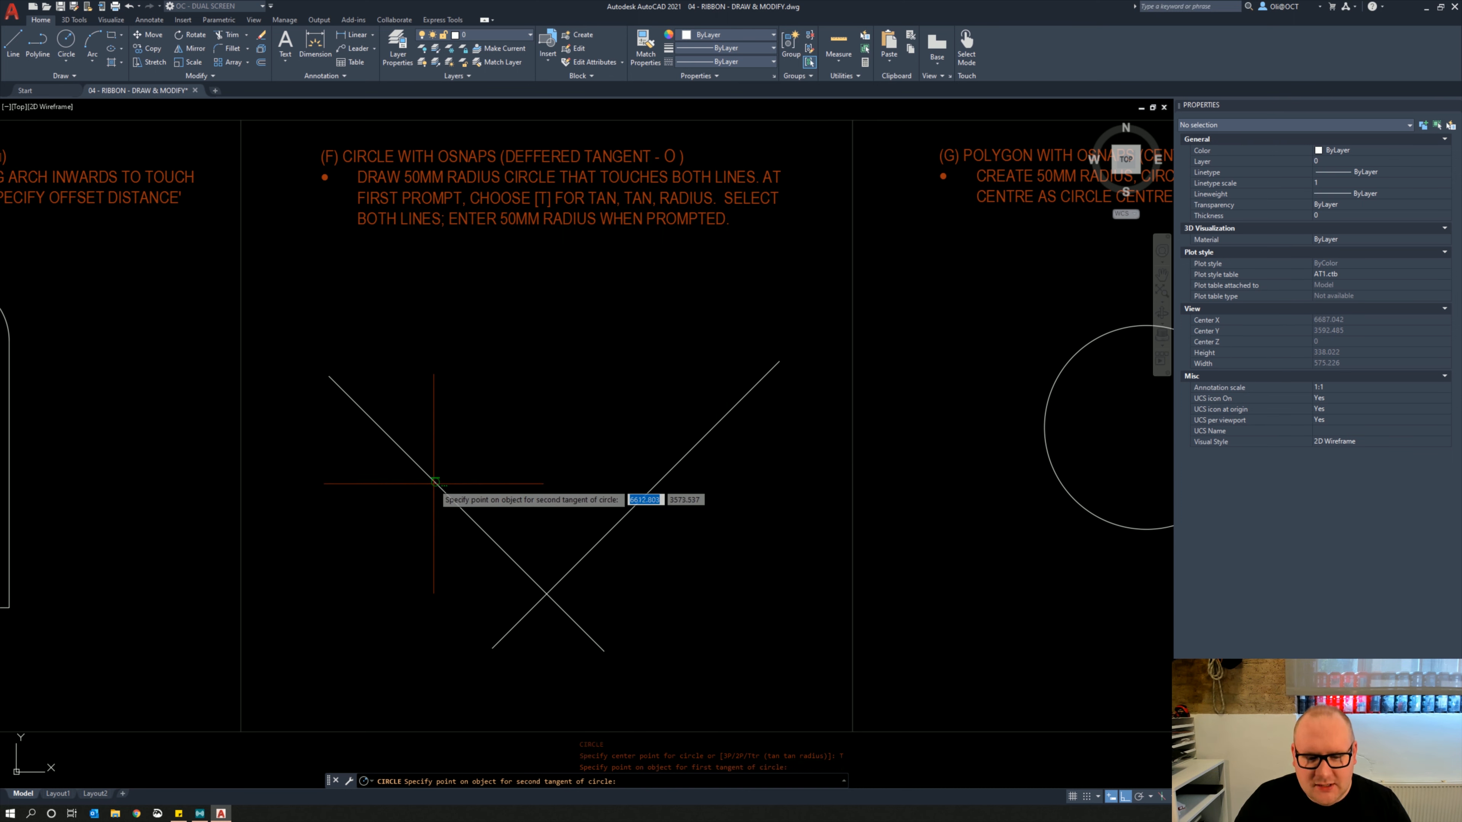
click(666, 473)
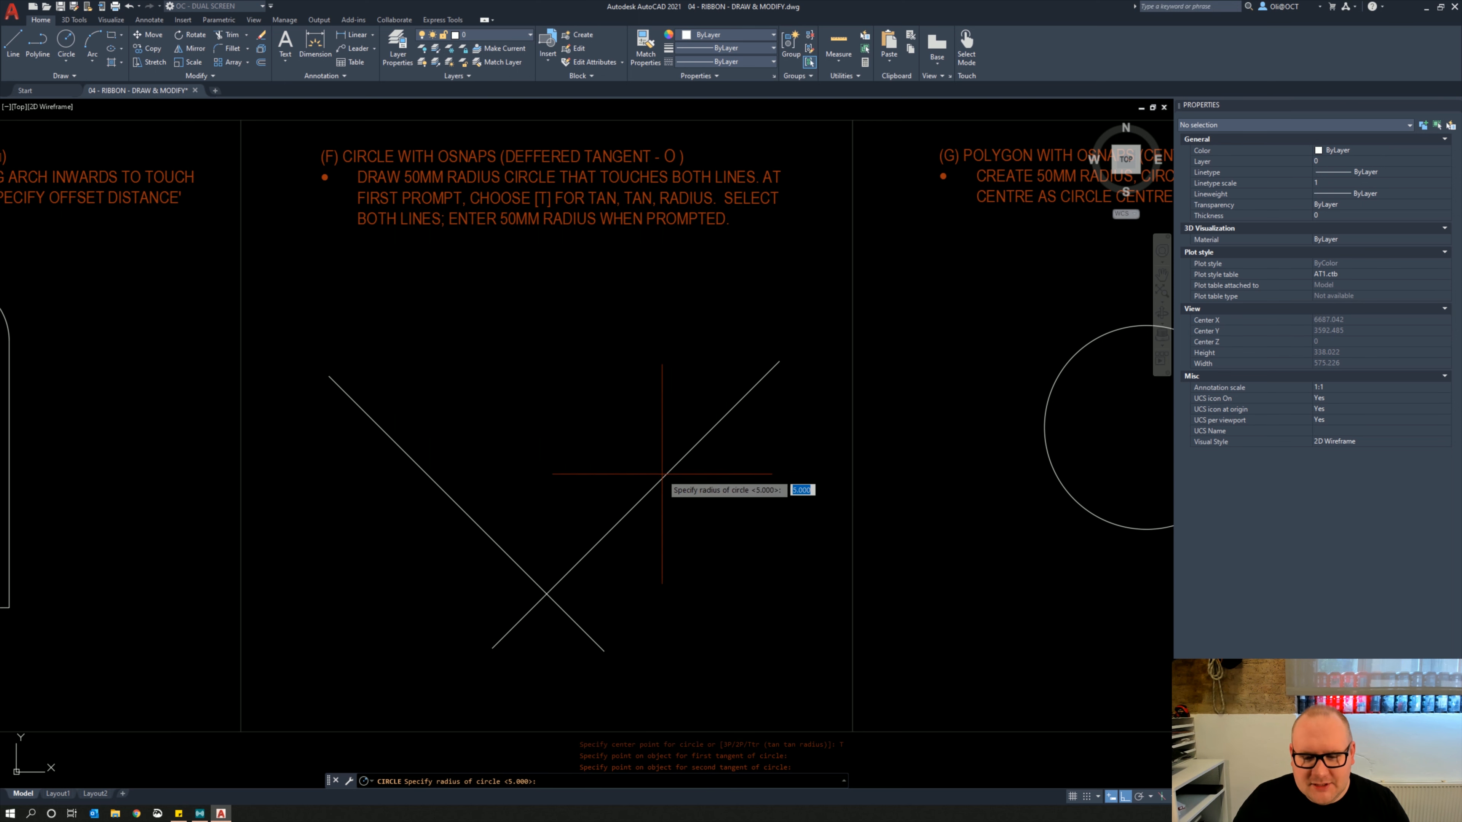
text(50)
key(Return)
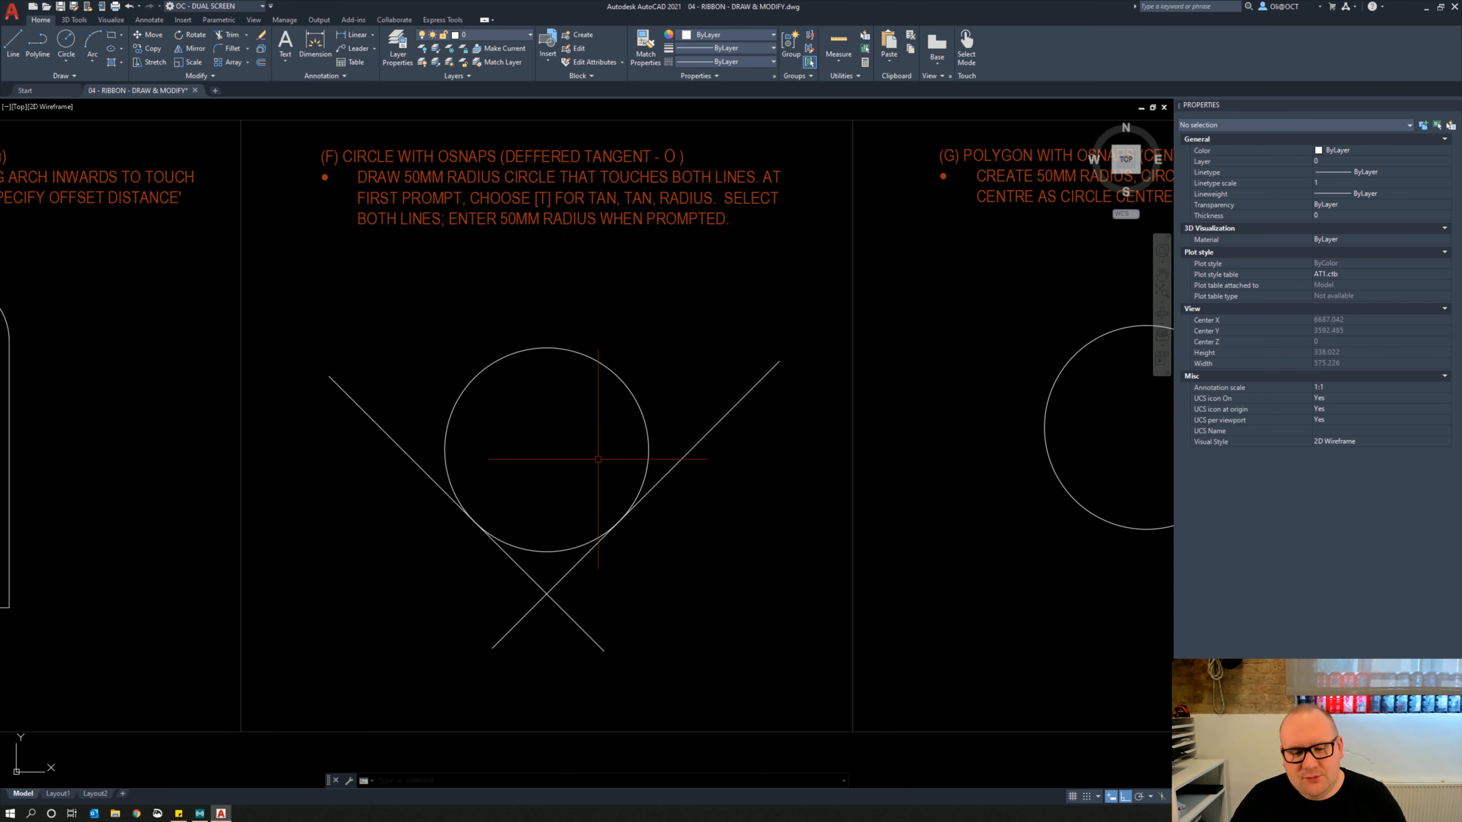
Rotate exercise F's circle and both lines by 180 degrees about the circle's centre
click(652, 604)
click(506, 526)
right_click(537, 476)
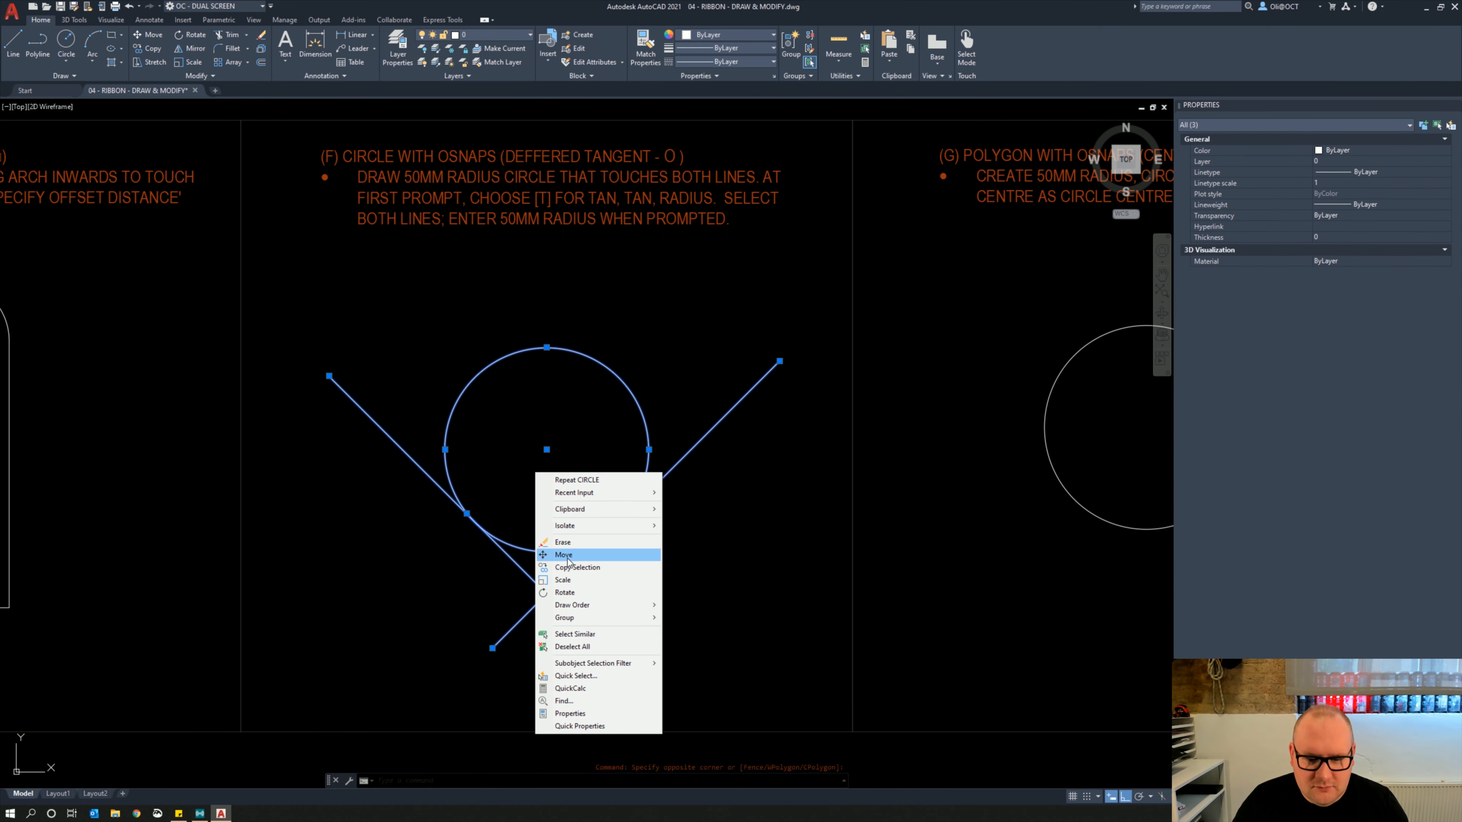
click(564, 592)
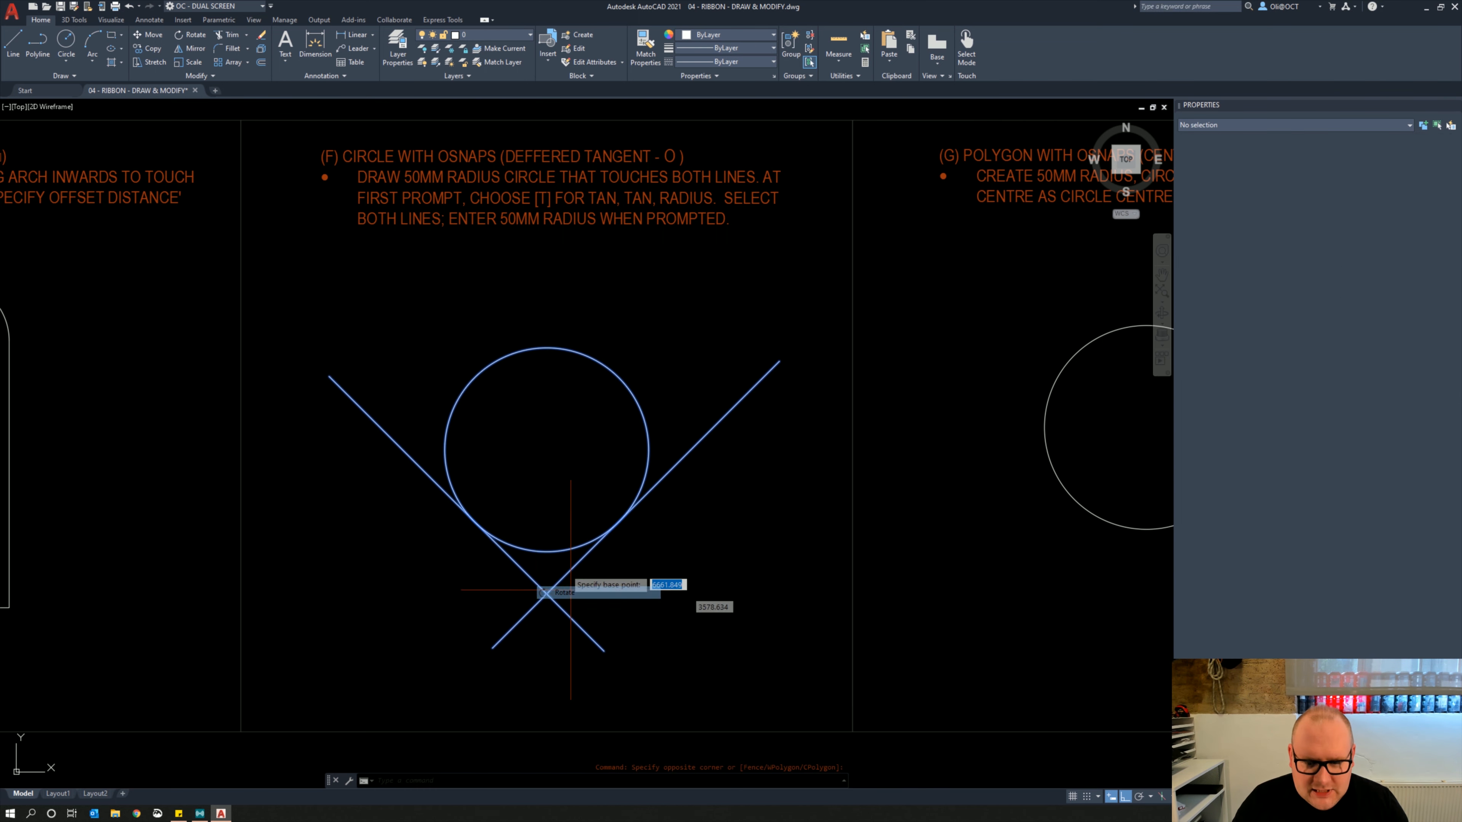
click(548, 449)
text(180)
key(Return)
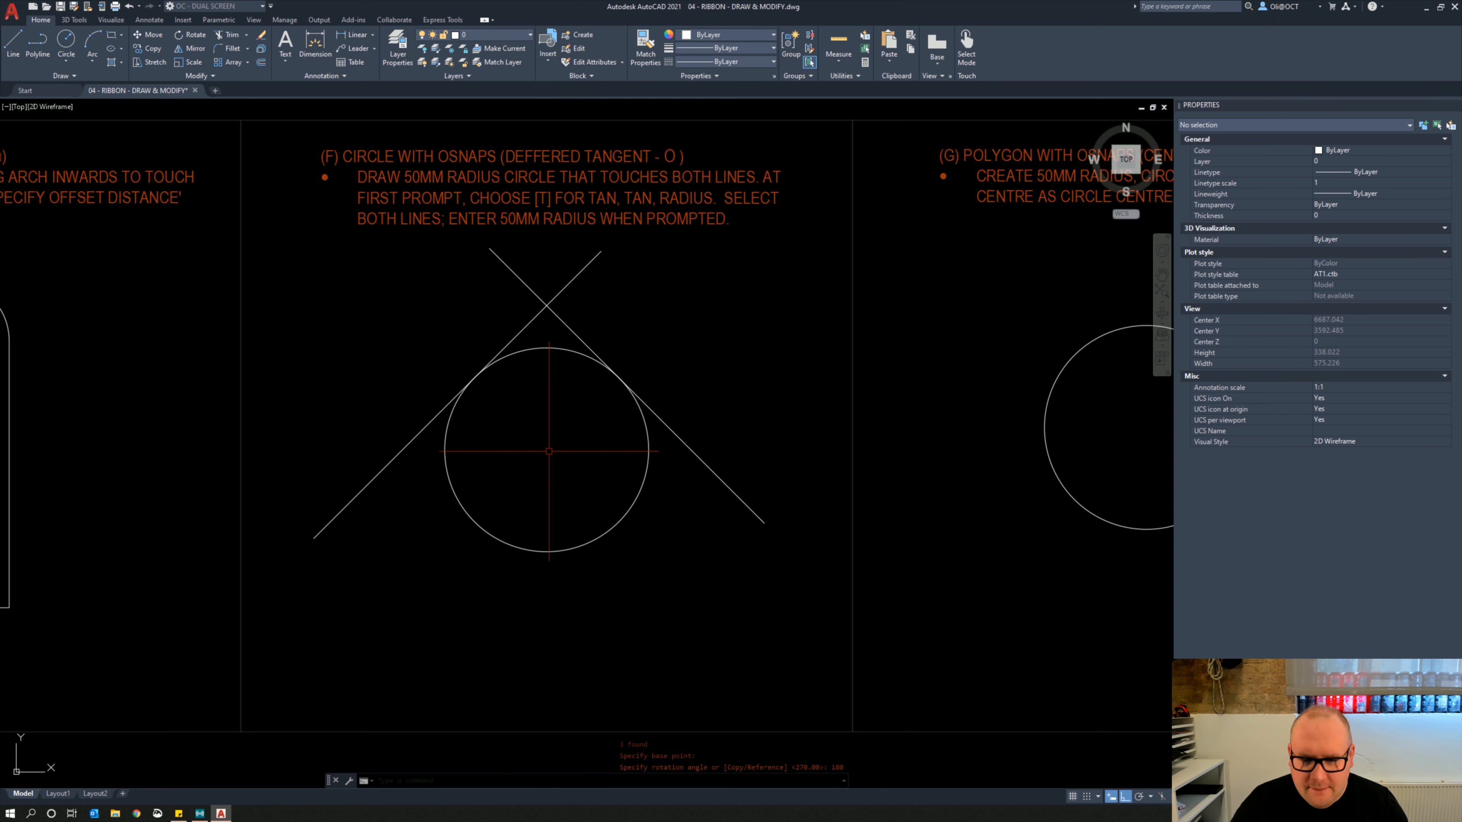
Draw a short horizontal line outwards from each diagonal's lower end in exercise F, continuing each into a long vertical line upwards
text(l)
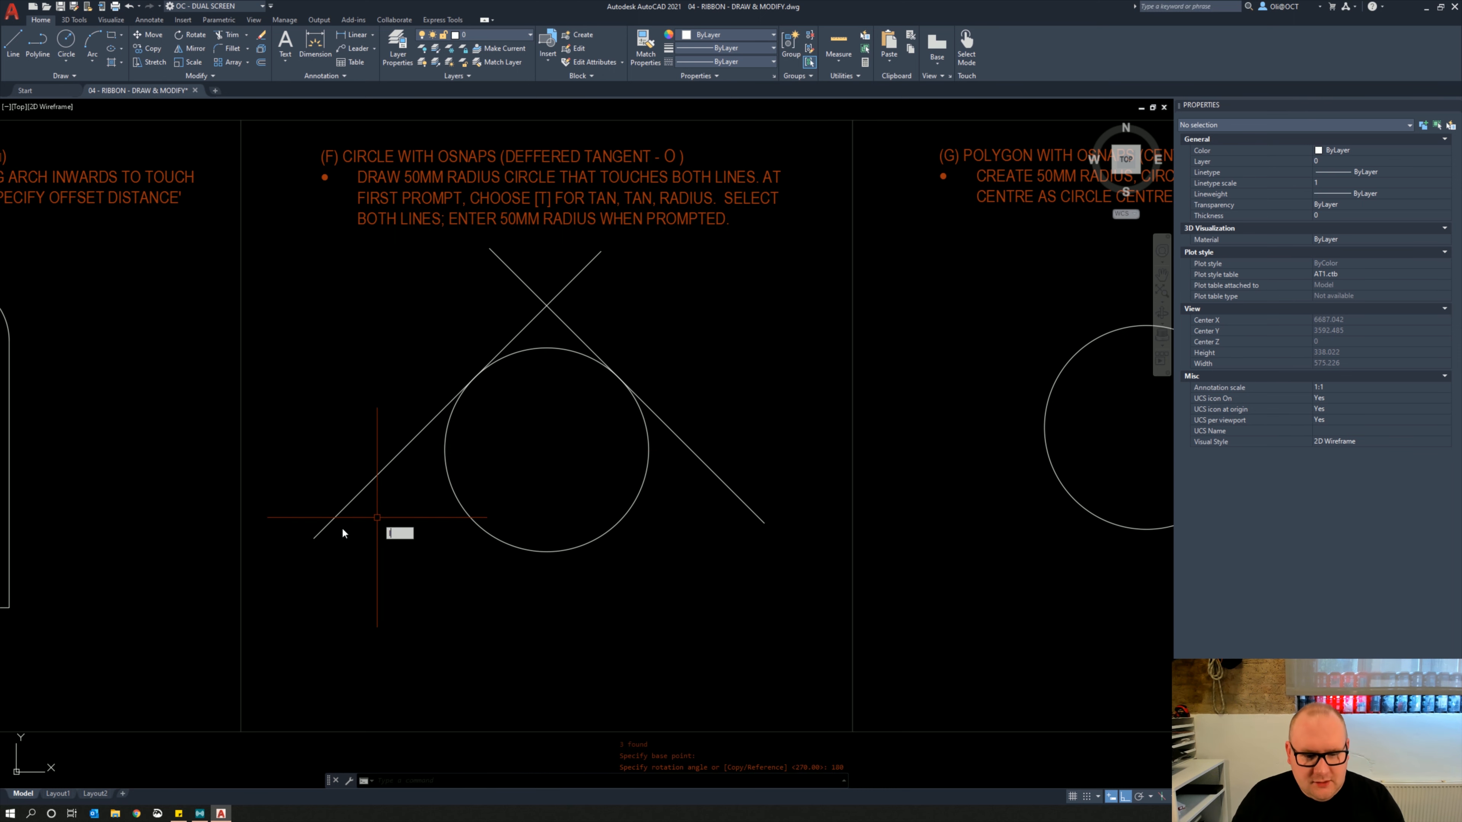
key(Return)
click(313, 538)
click(284, 538)
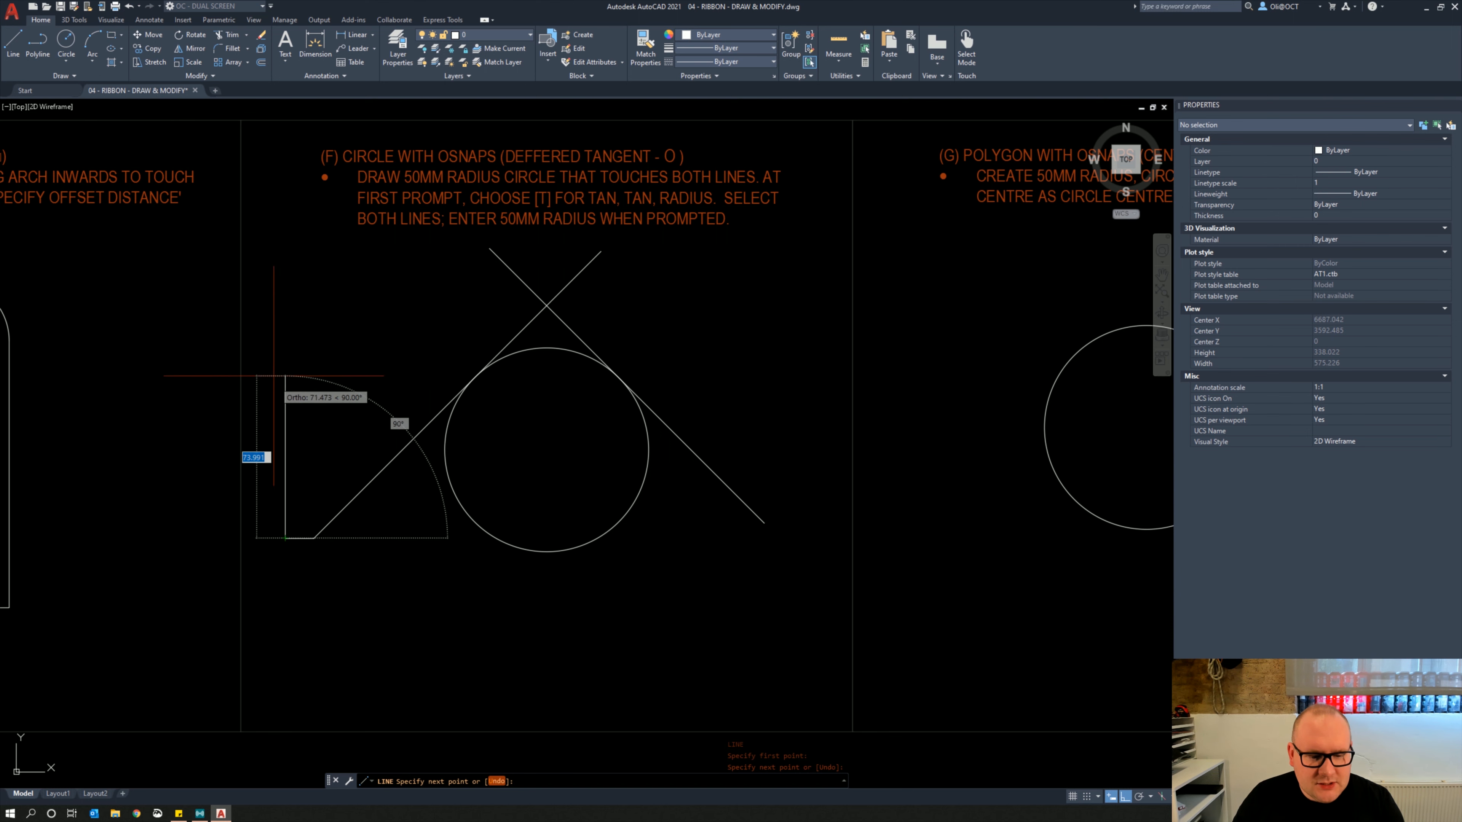
click(285, 265)
key(Return)
key(Return)
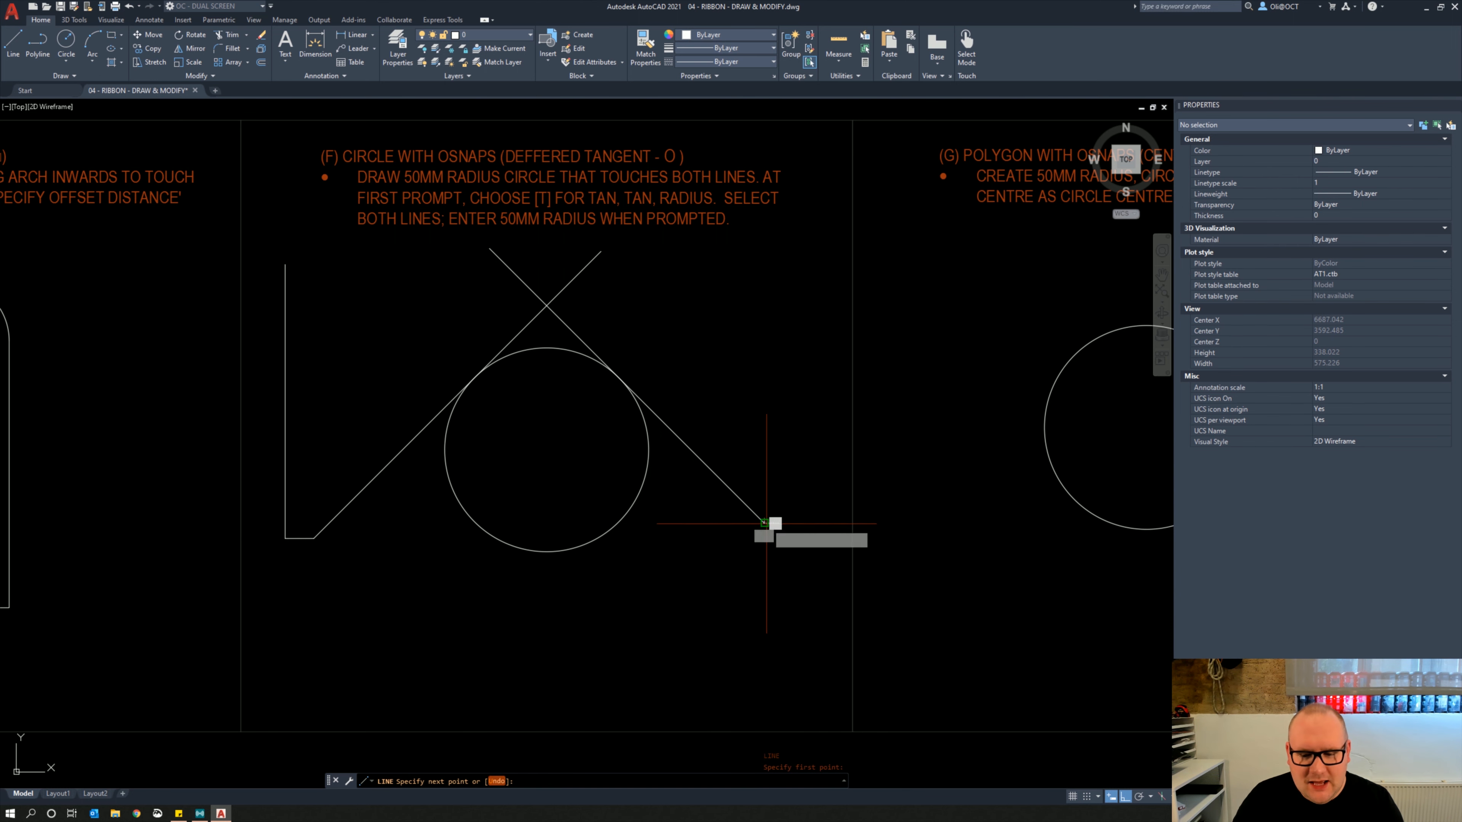
click(812, 522)
click(812, 262)
key(Return)
Trim the ends of both diagonals that extend above their crossing point in exercise F
text(tr)
key(Return)
click(565, 283)
click(530, 291)
click(575, 292)
click(545, 279)
key(Return)
key(Return)
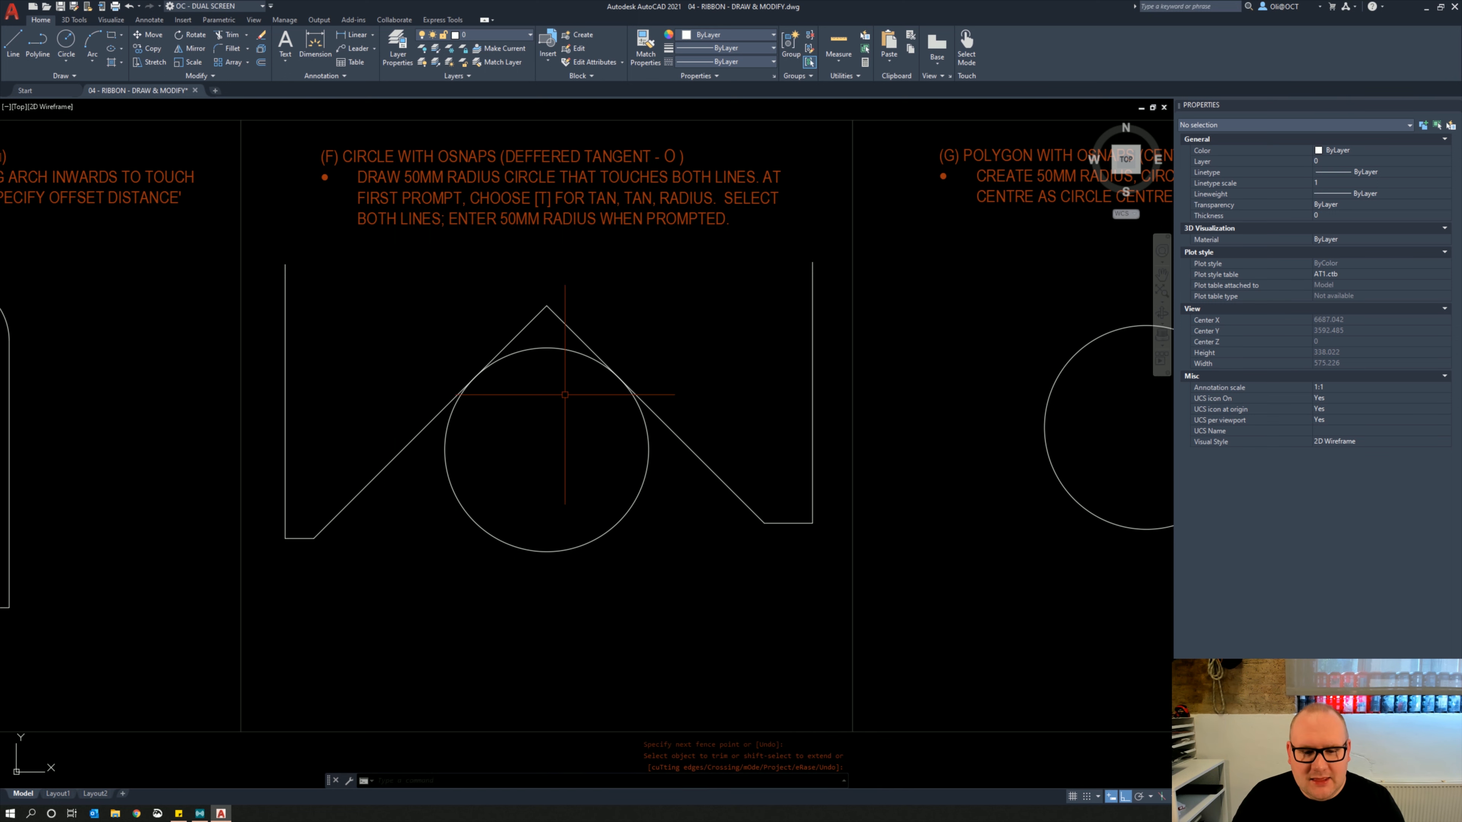
Offset exercise F's circle inwards using the previous offset distance
text(o)
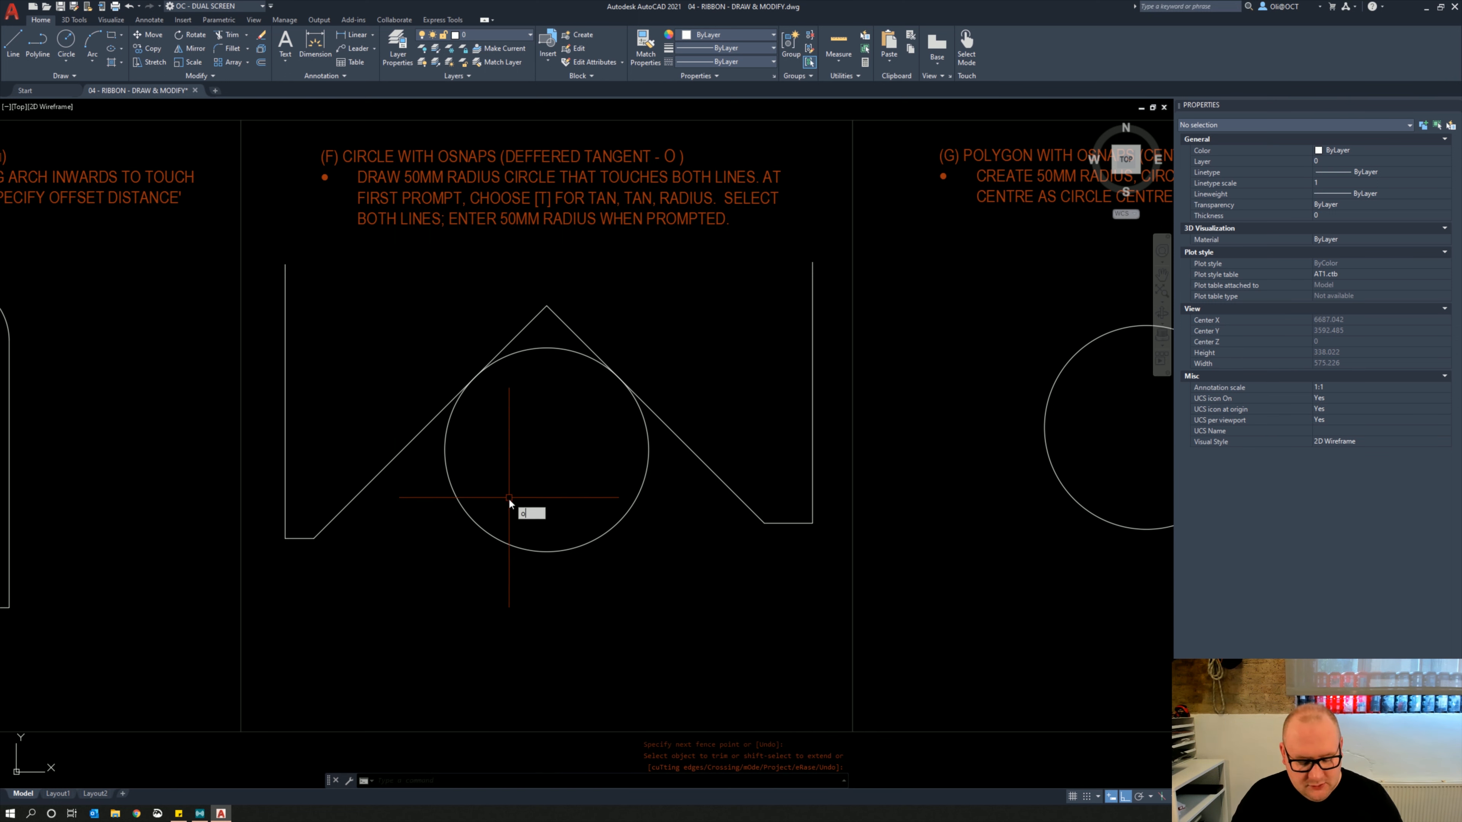
key(Return)
key(Return)
click(493, 525)
click(494, 518)
key(Escape)
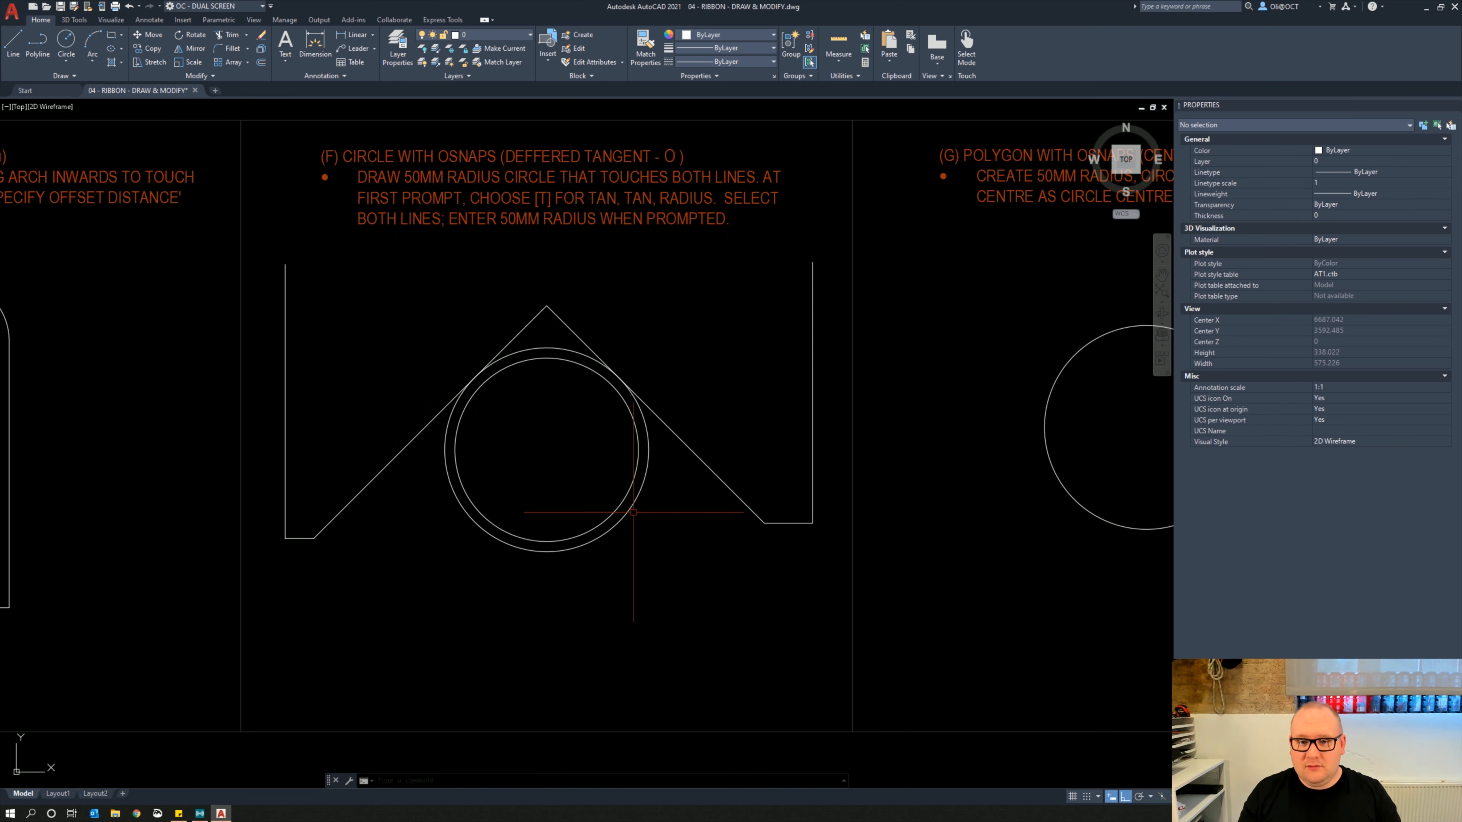
Draw an 8-sided polygon circumscribed about exercise G's 50 mm radius circle, centred on the circle's centre and sized to its edge
scroll(633, 511, down, 3)
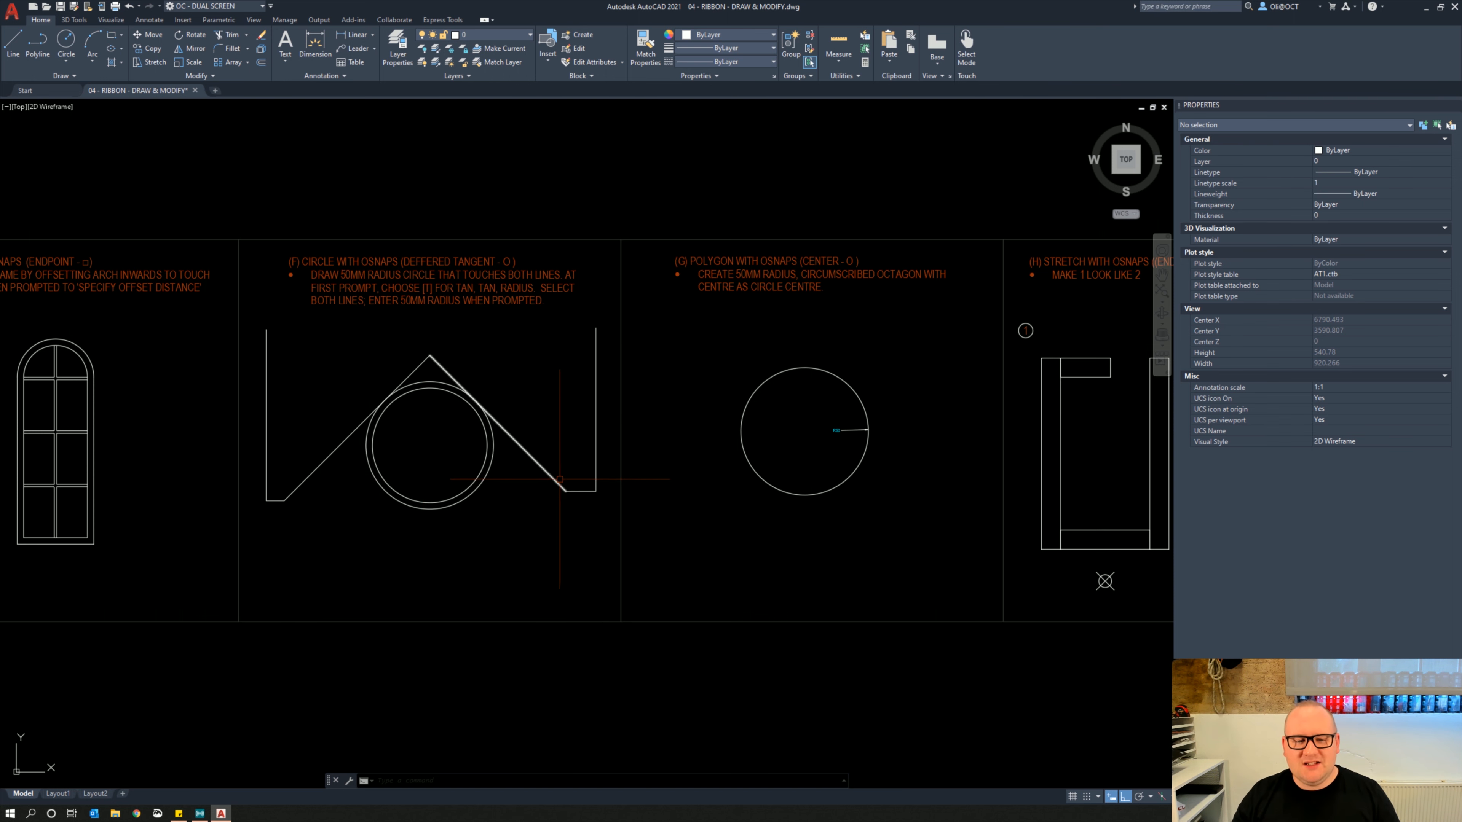
scroll(799, 455, up, 3)
middle_drag(780, 456, 655, 442)
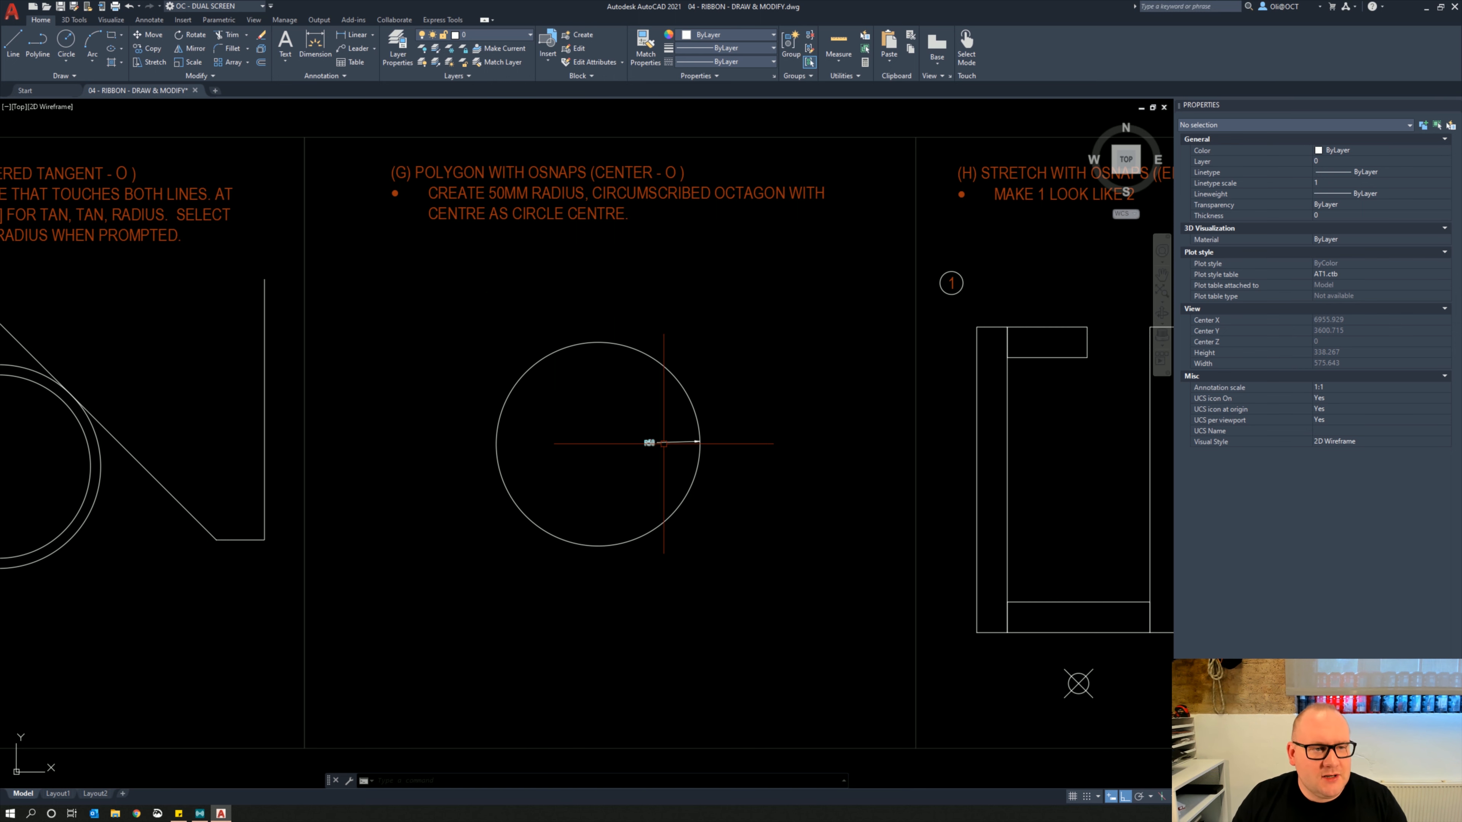
click(121, 35)
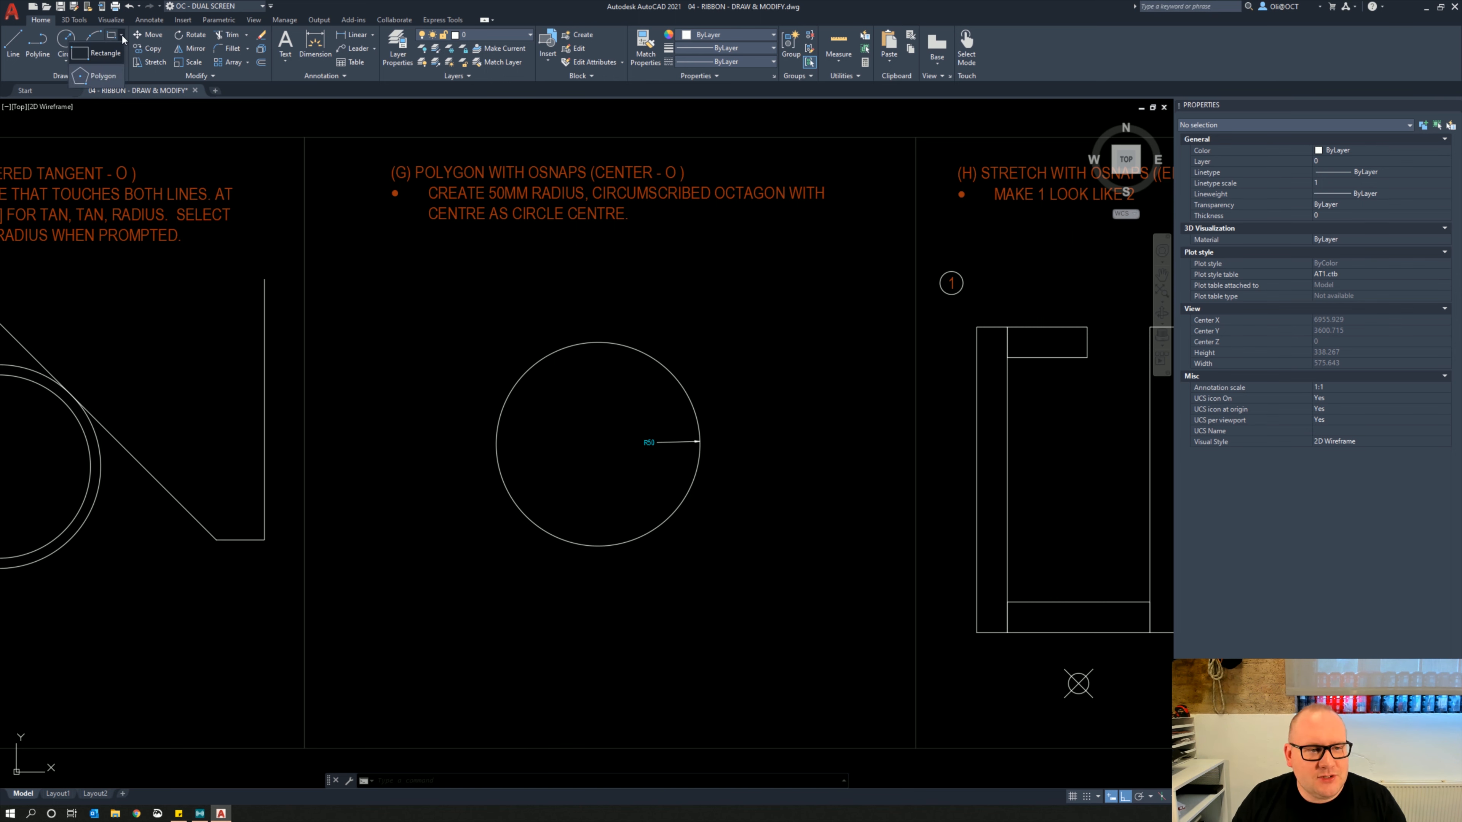
click(112, 76)
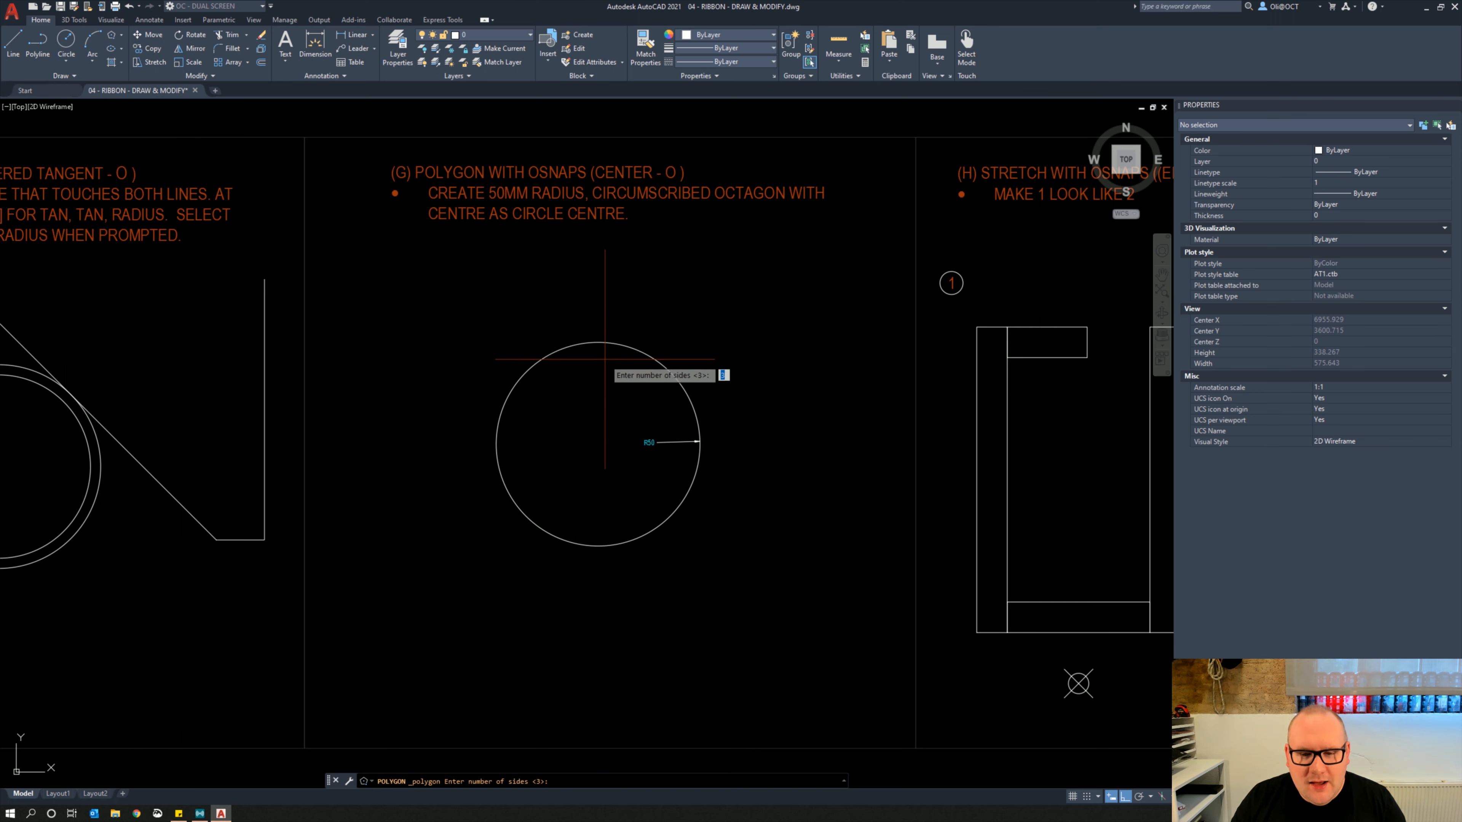
text(8)
key(Return)
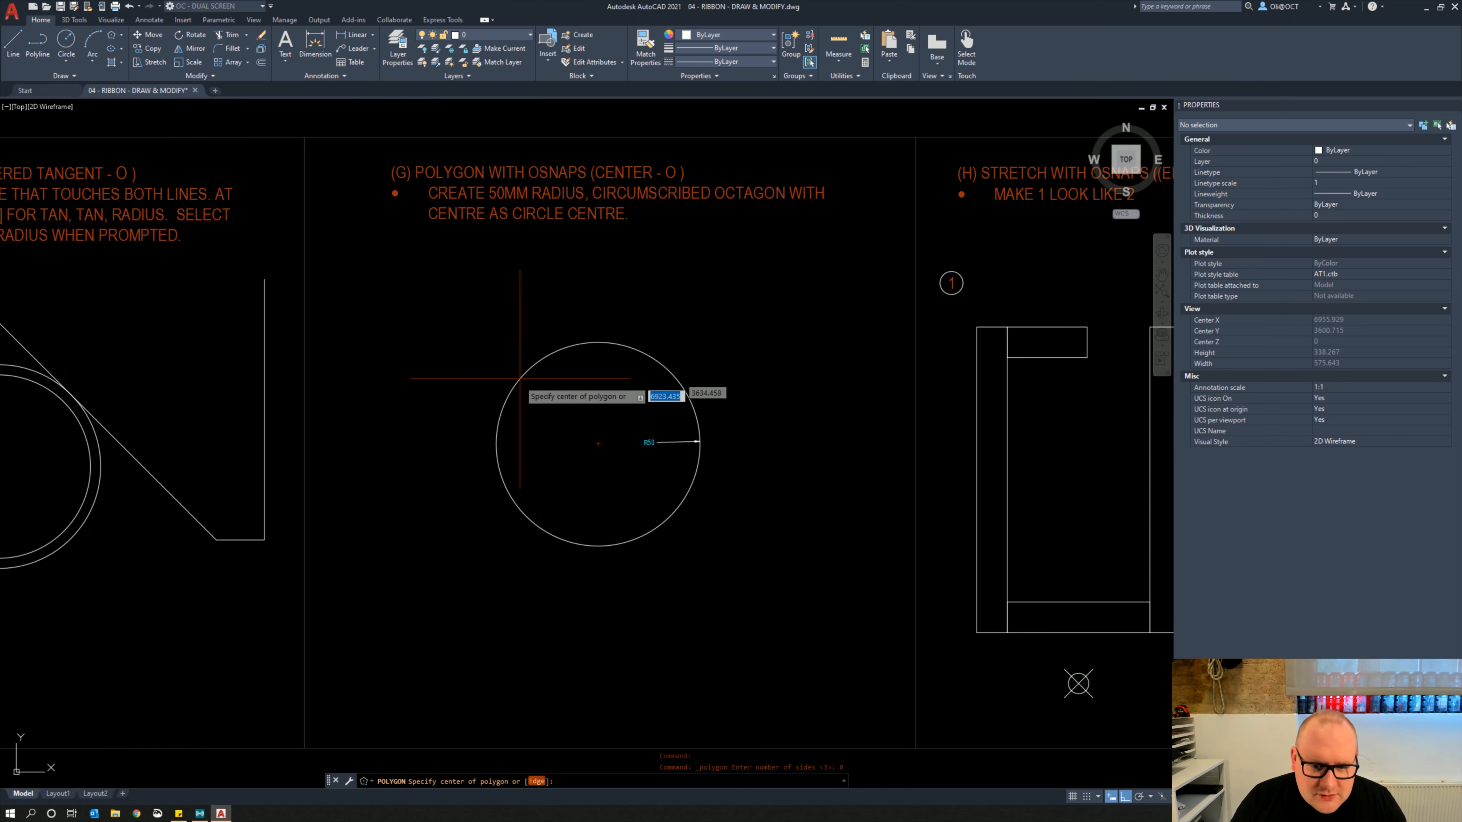
click(598, 444)
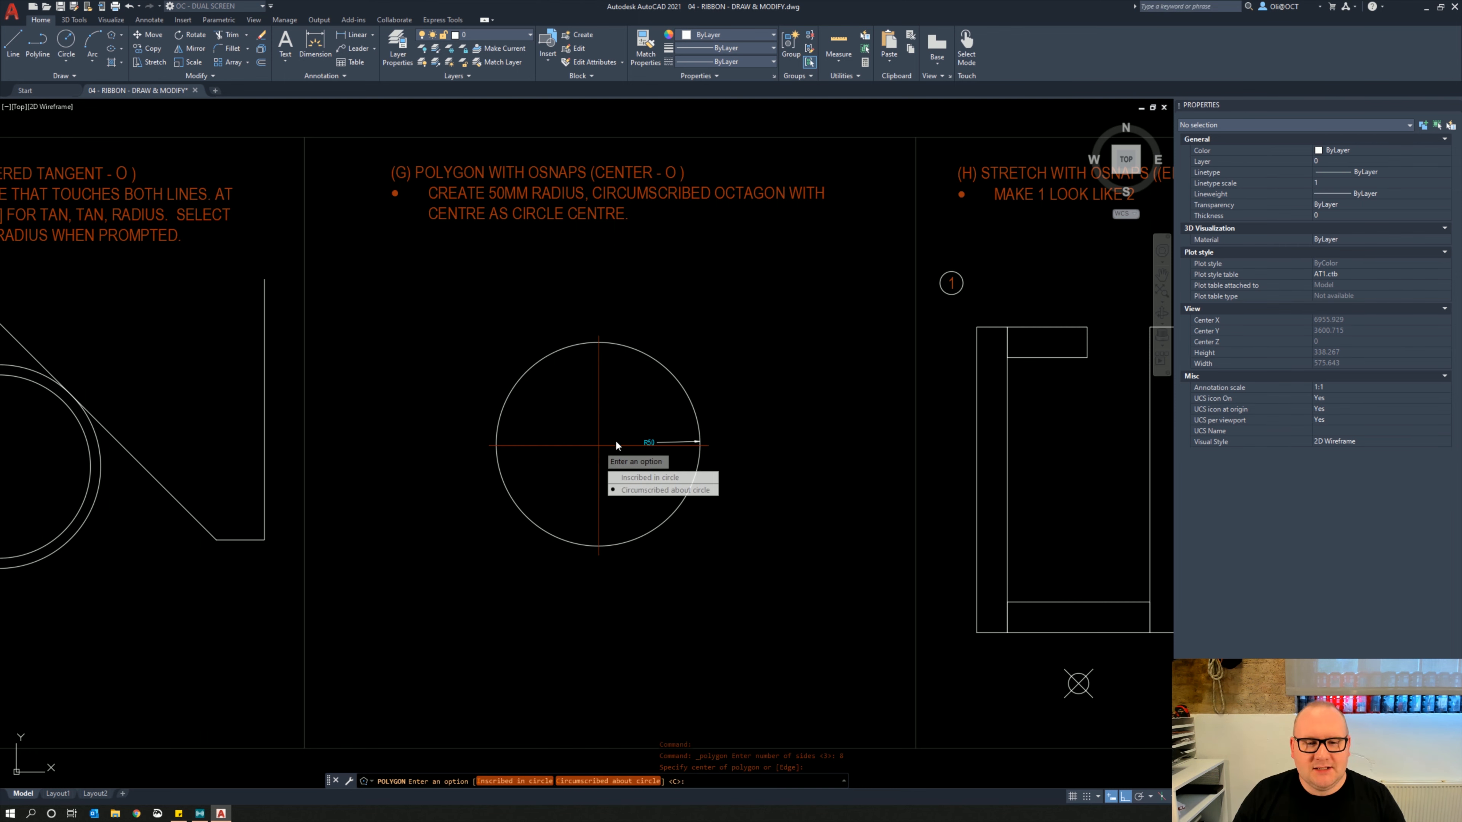
click(630, 490)
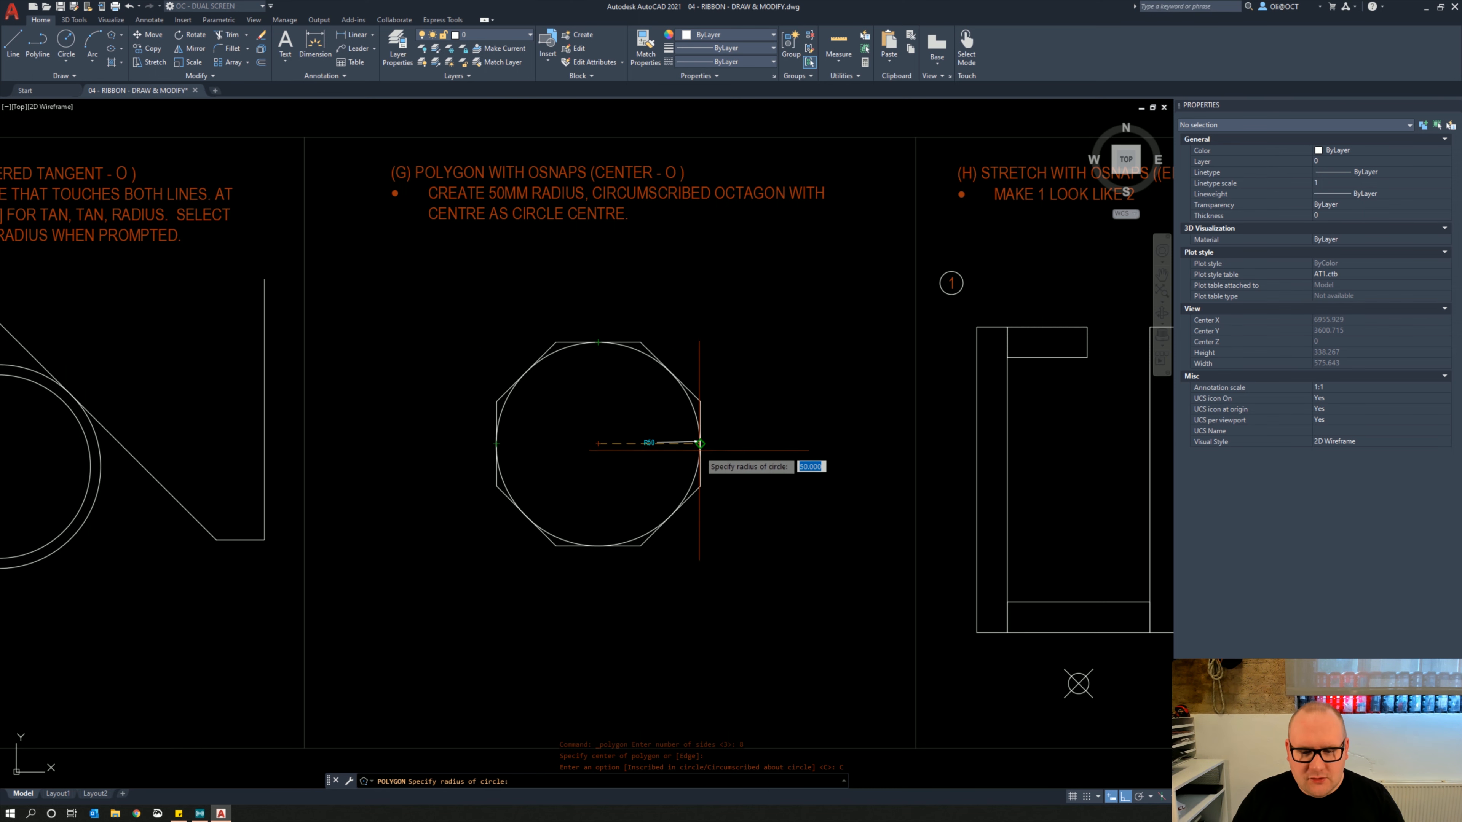
click(597, 342)
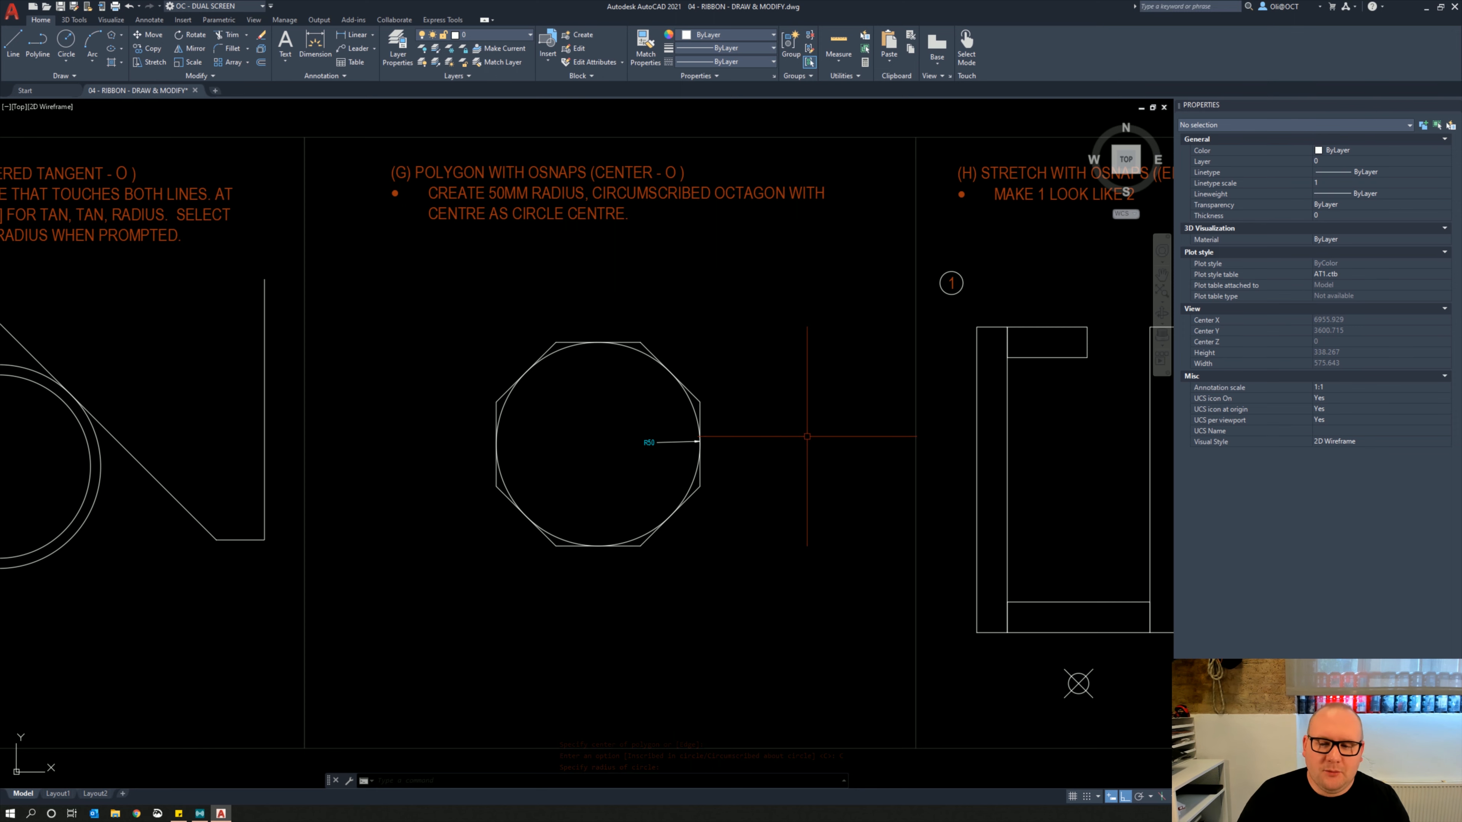
Stretch the open end of frame 1's short upper rail in exercise H horizontally to meet the opposite upright's inner corner
middle_drag(897, 393, 660, 403)
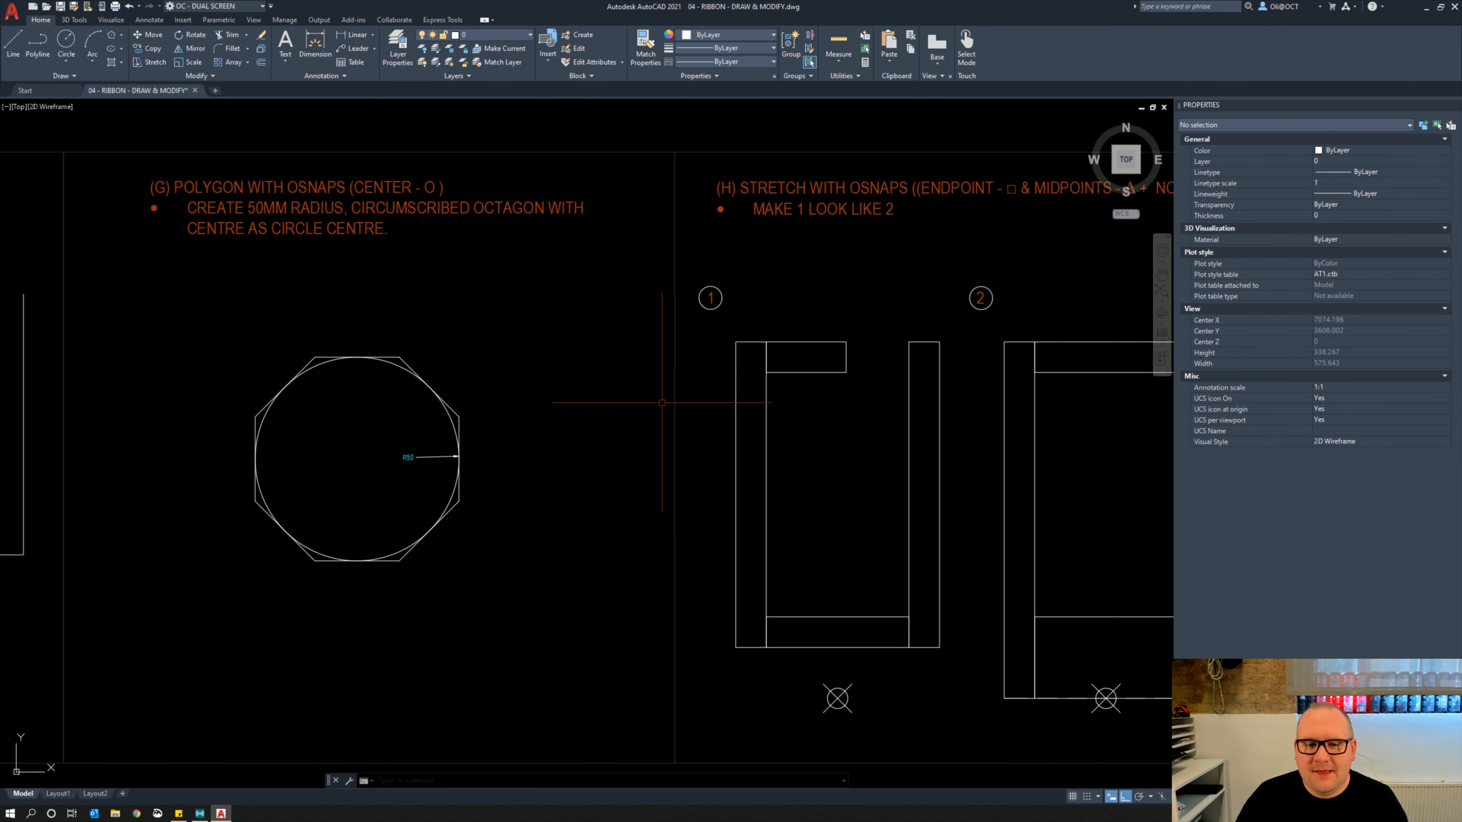
scroll(699, 434, down, 1)
middle_drag(776, 444, 476, 430)
scroll(371, 425, down, 1)
scroll(408, 429, up, 2)
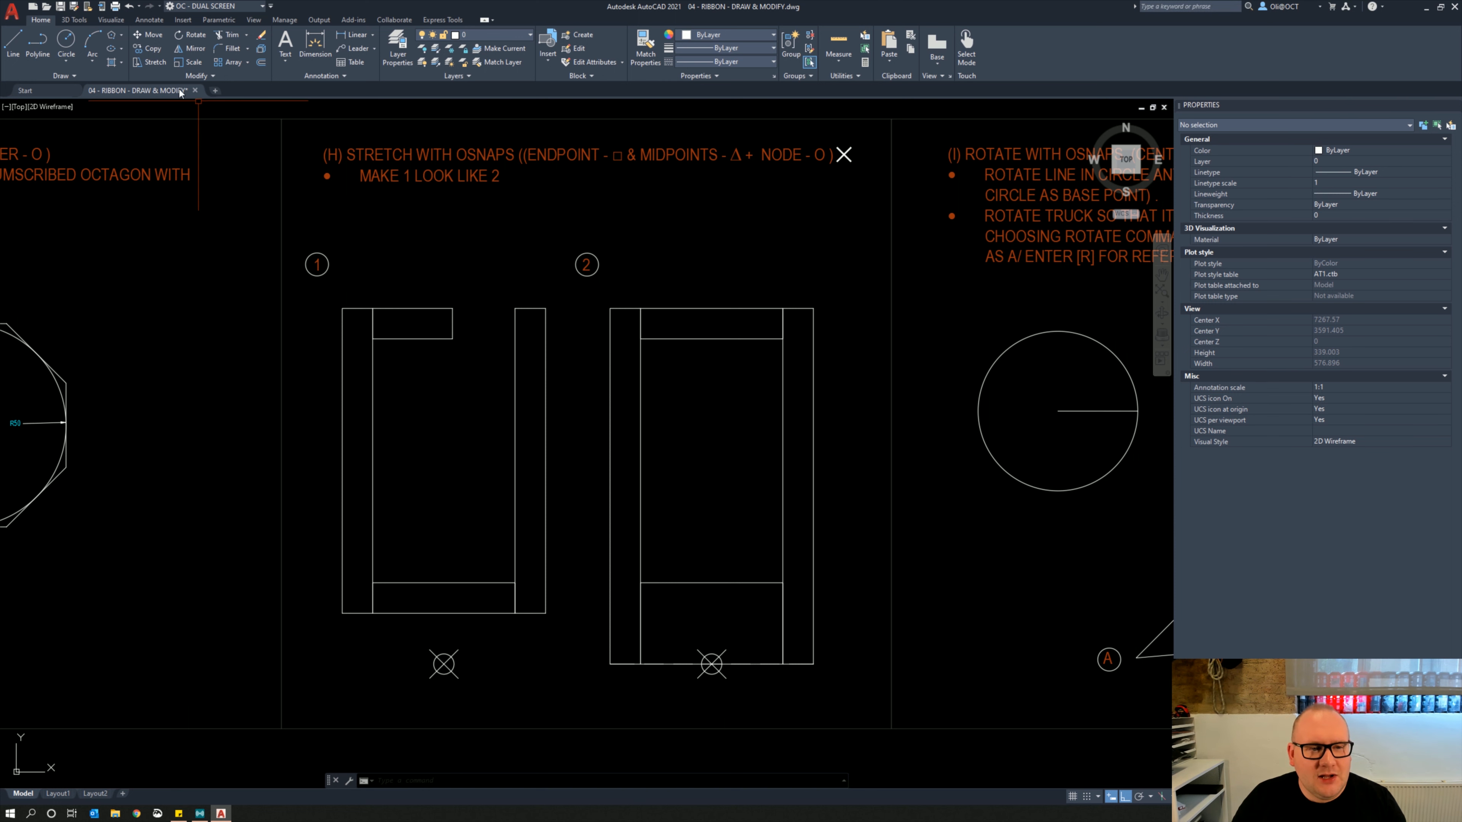
click(156, 62)
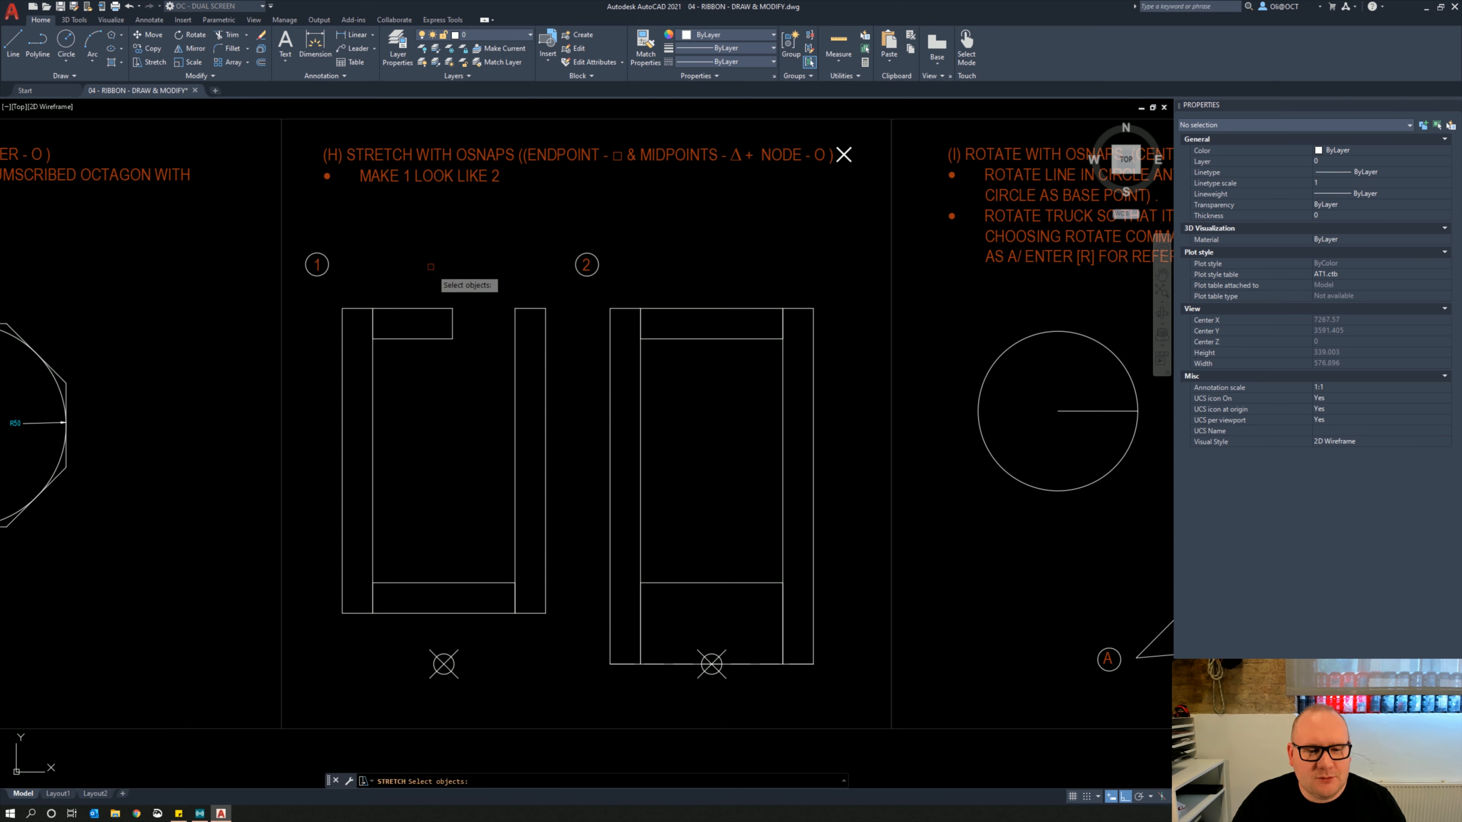
click(486, 382)
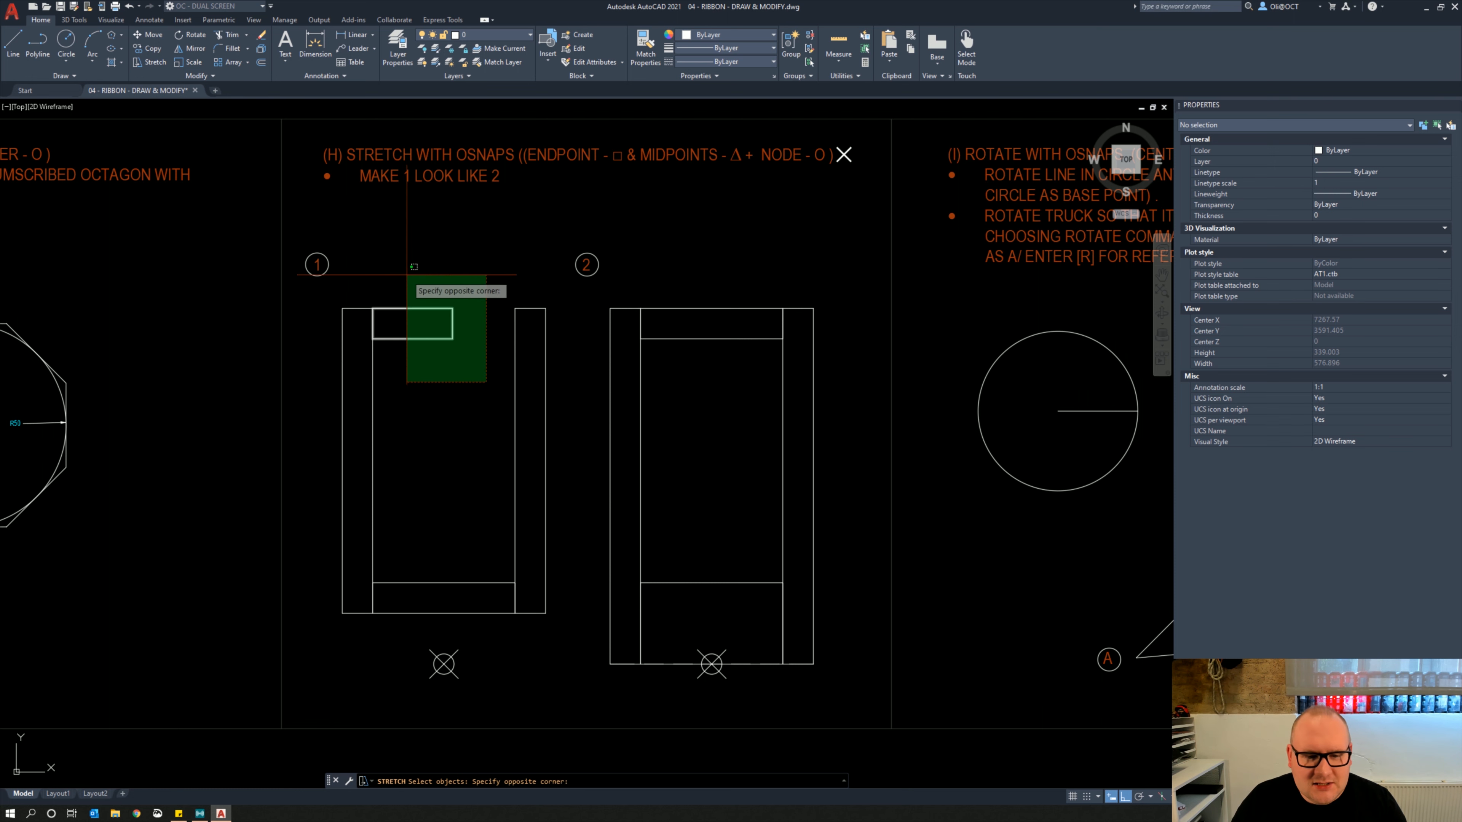
click(402, 269)
key(Return)
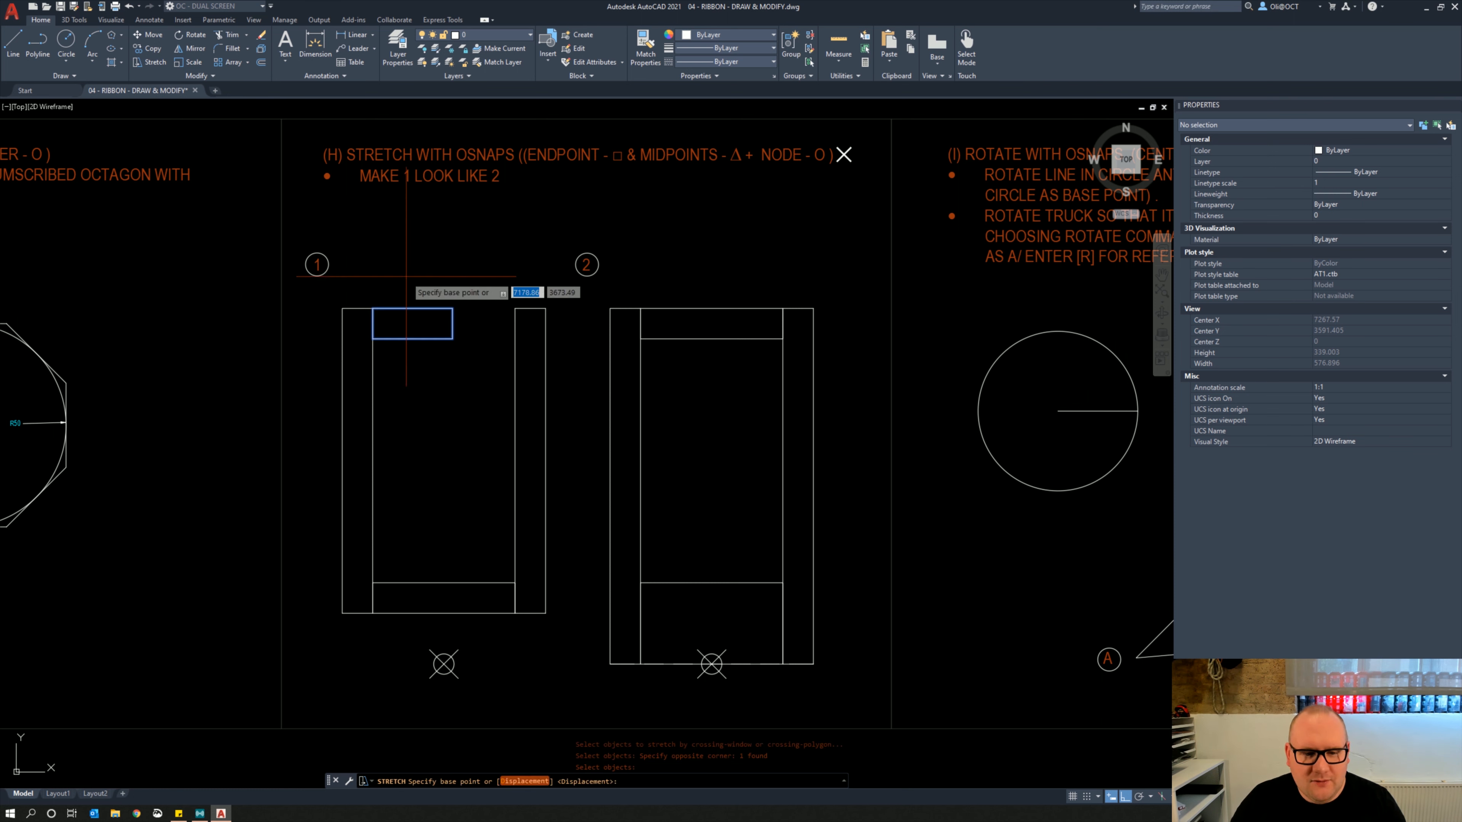
click(452, 308)
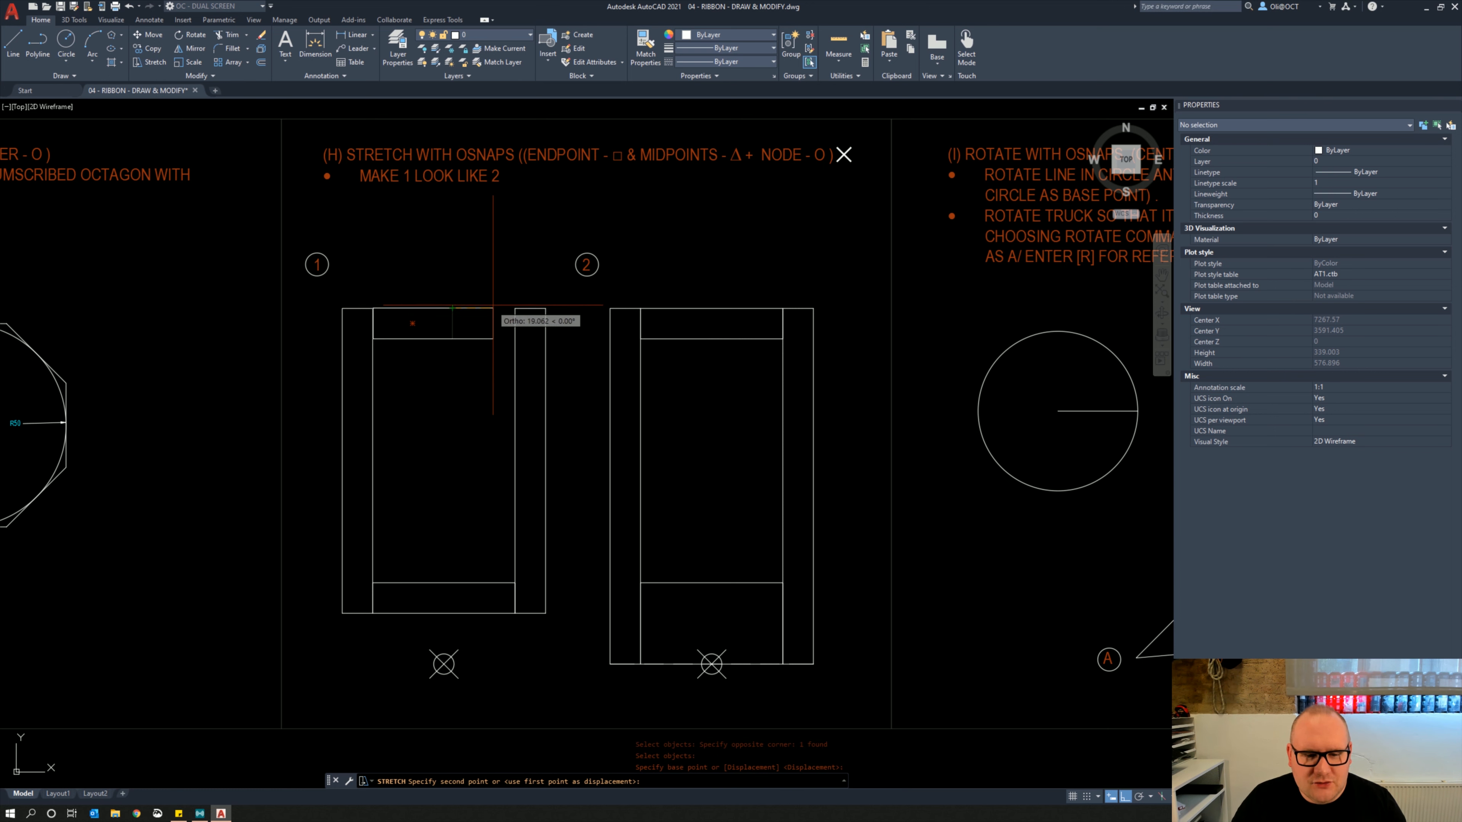
click(515, 308)
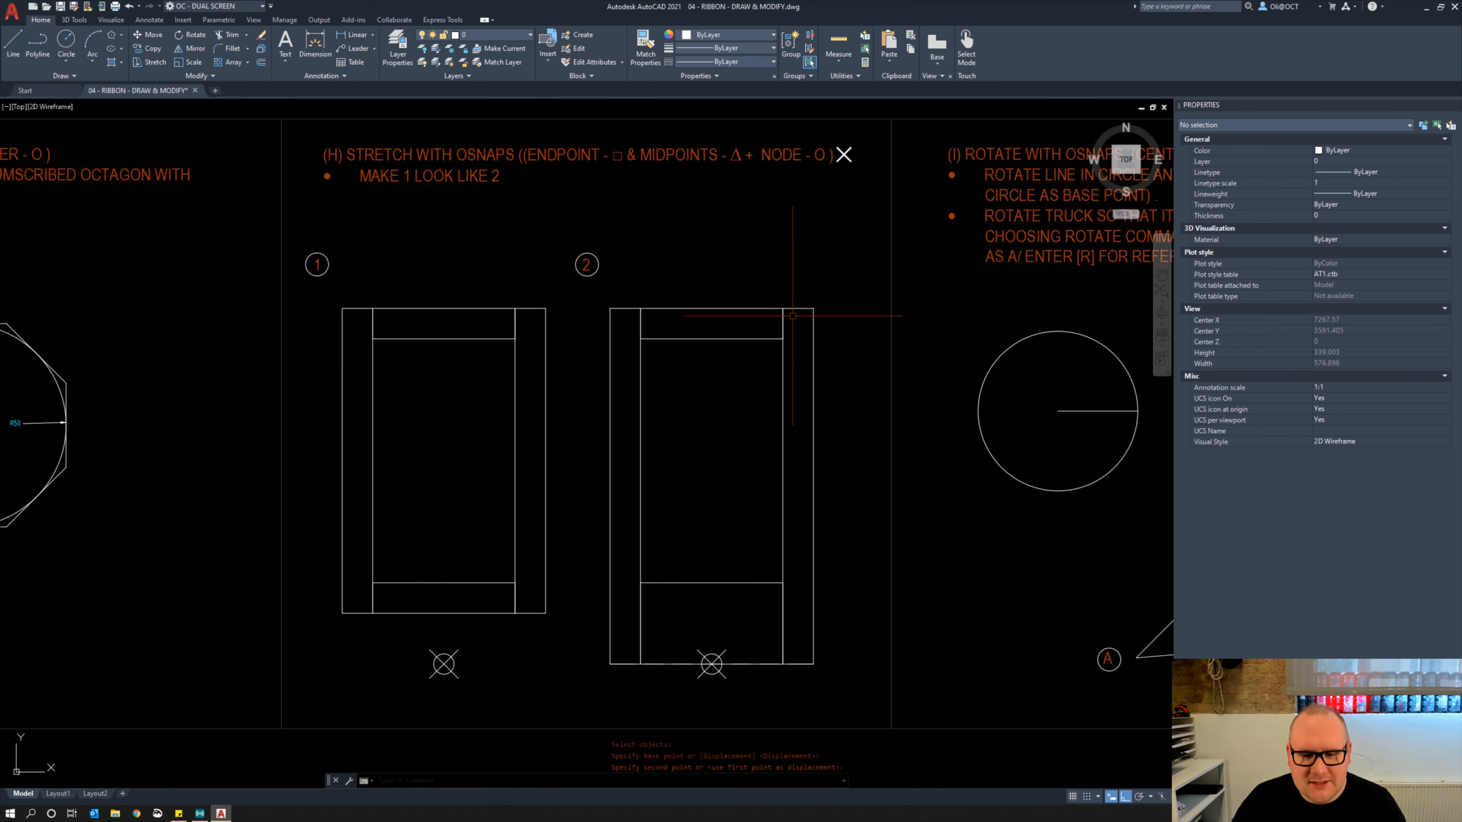
Stretch the lower ends of frame 1's uprights and bottom rail from the rail's lower midpoint down to the node below
middle_drag(537, 474, 599, 353)
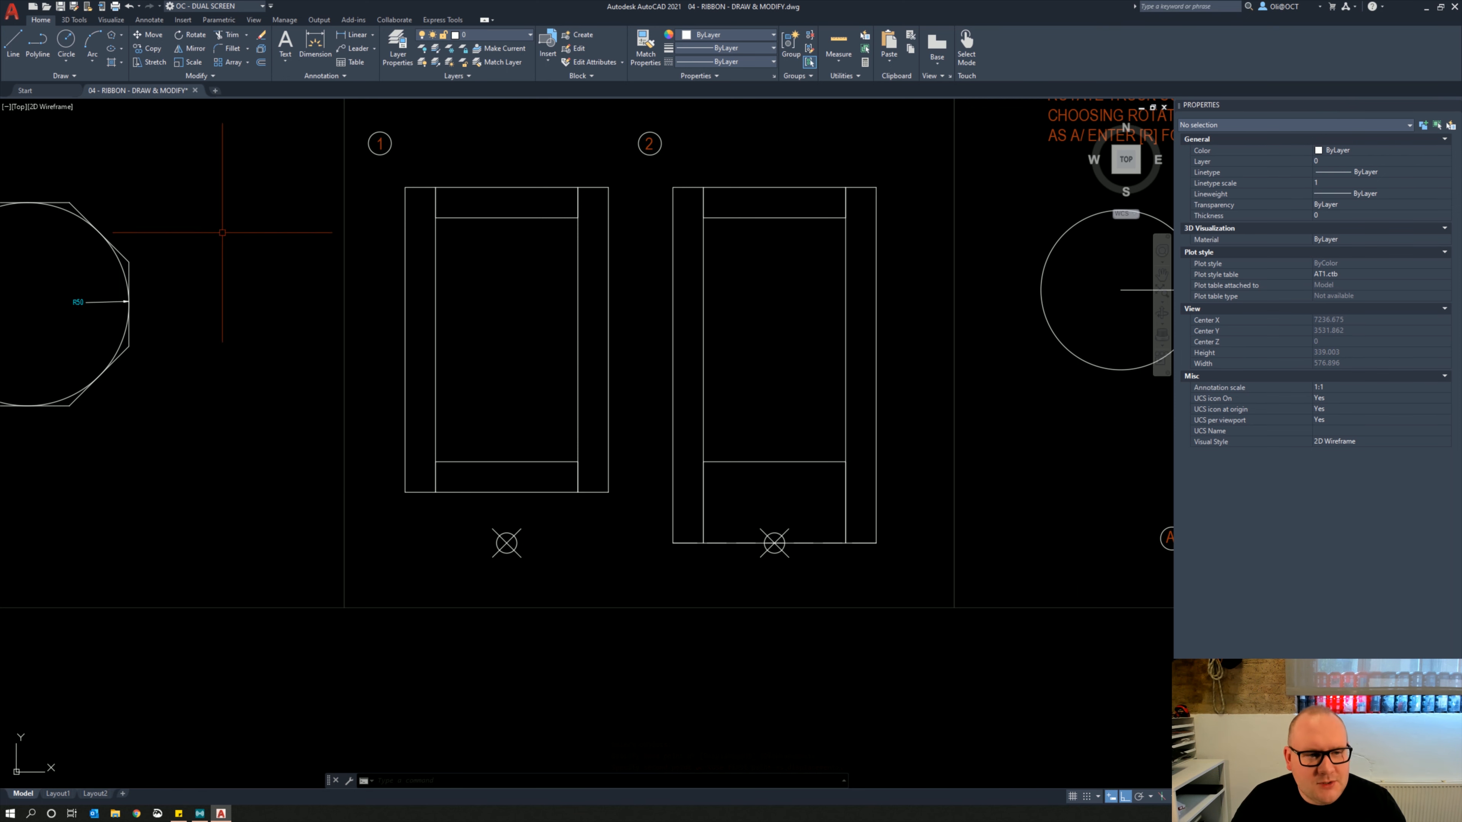
click(151, 62)
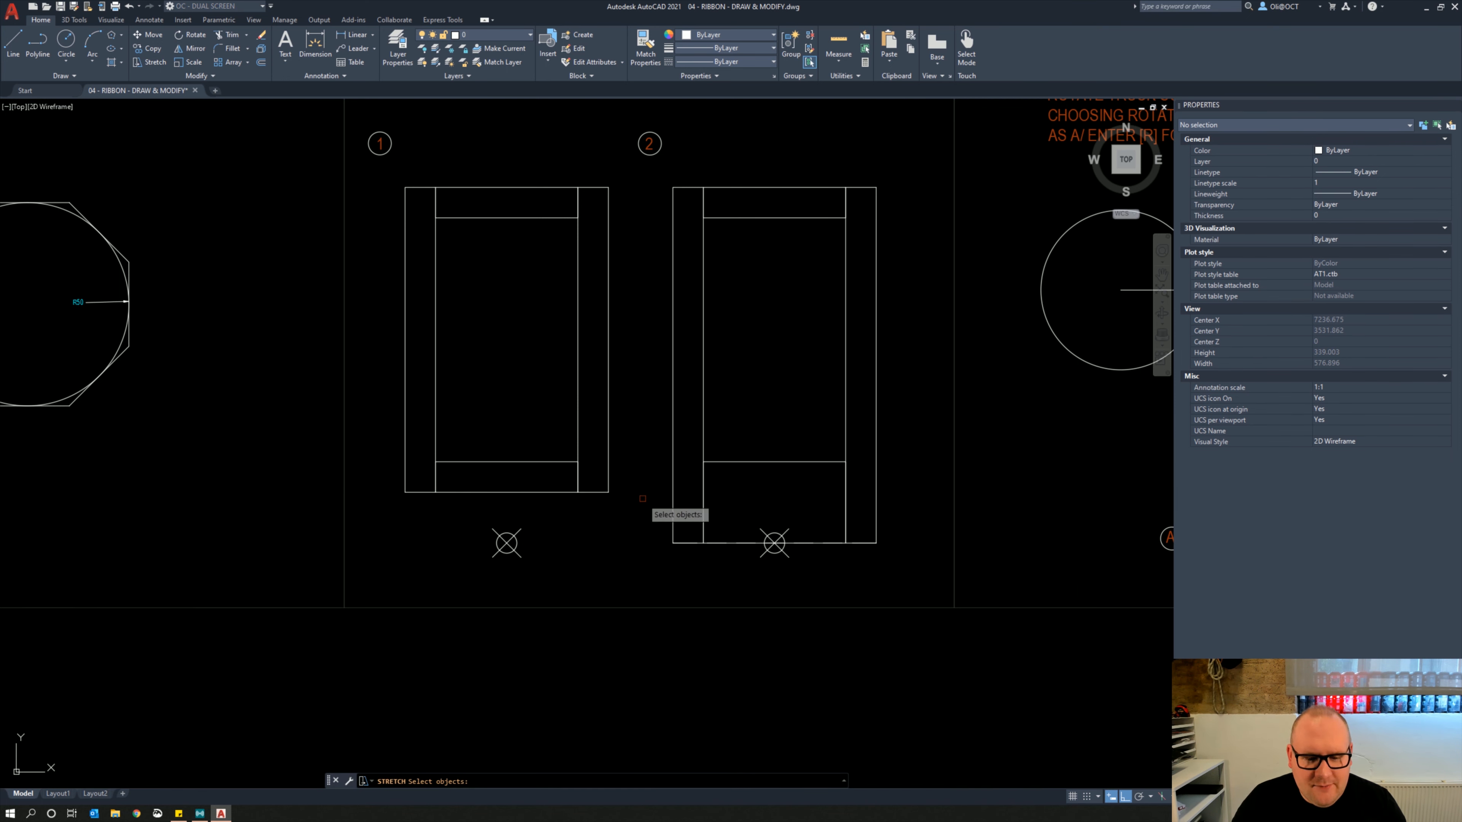
click(647, 511)
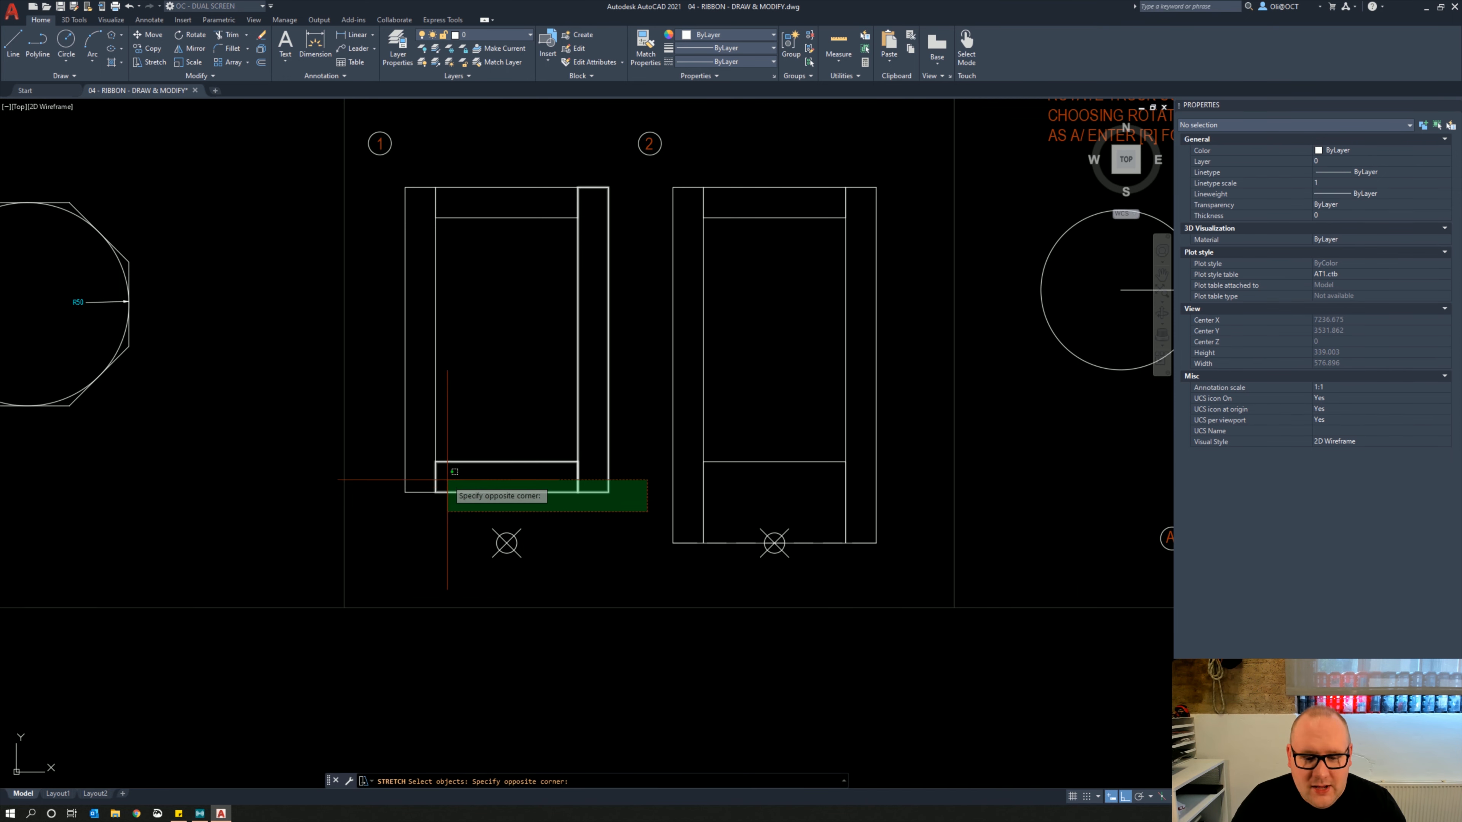
click(366, 478)
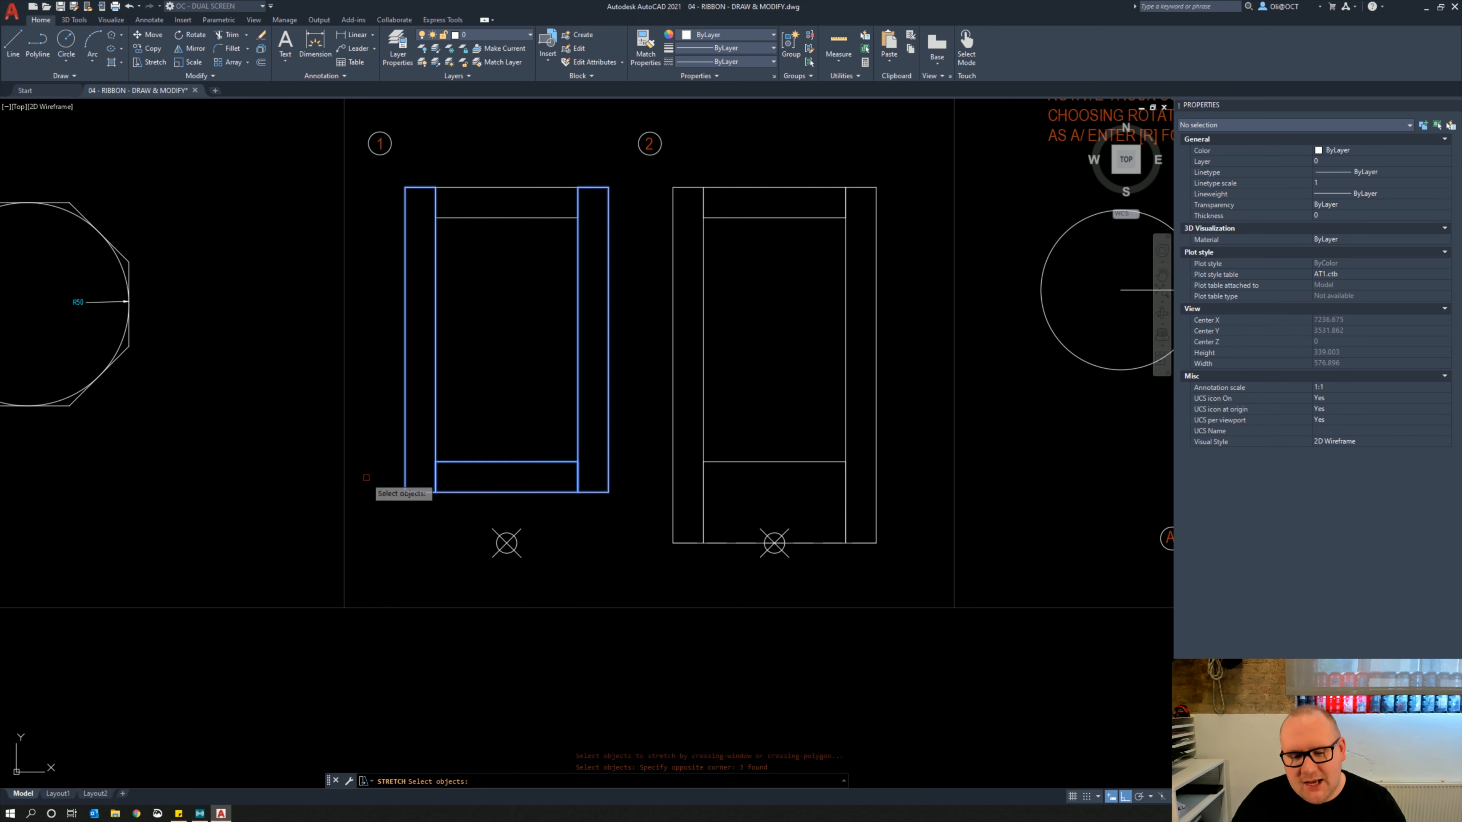
click(636, 521)
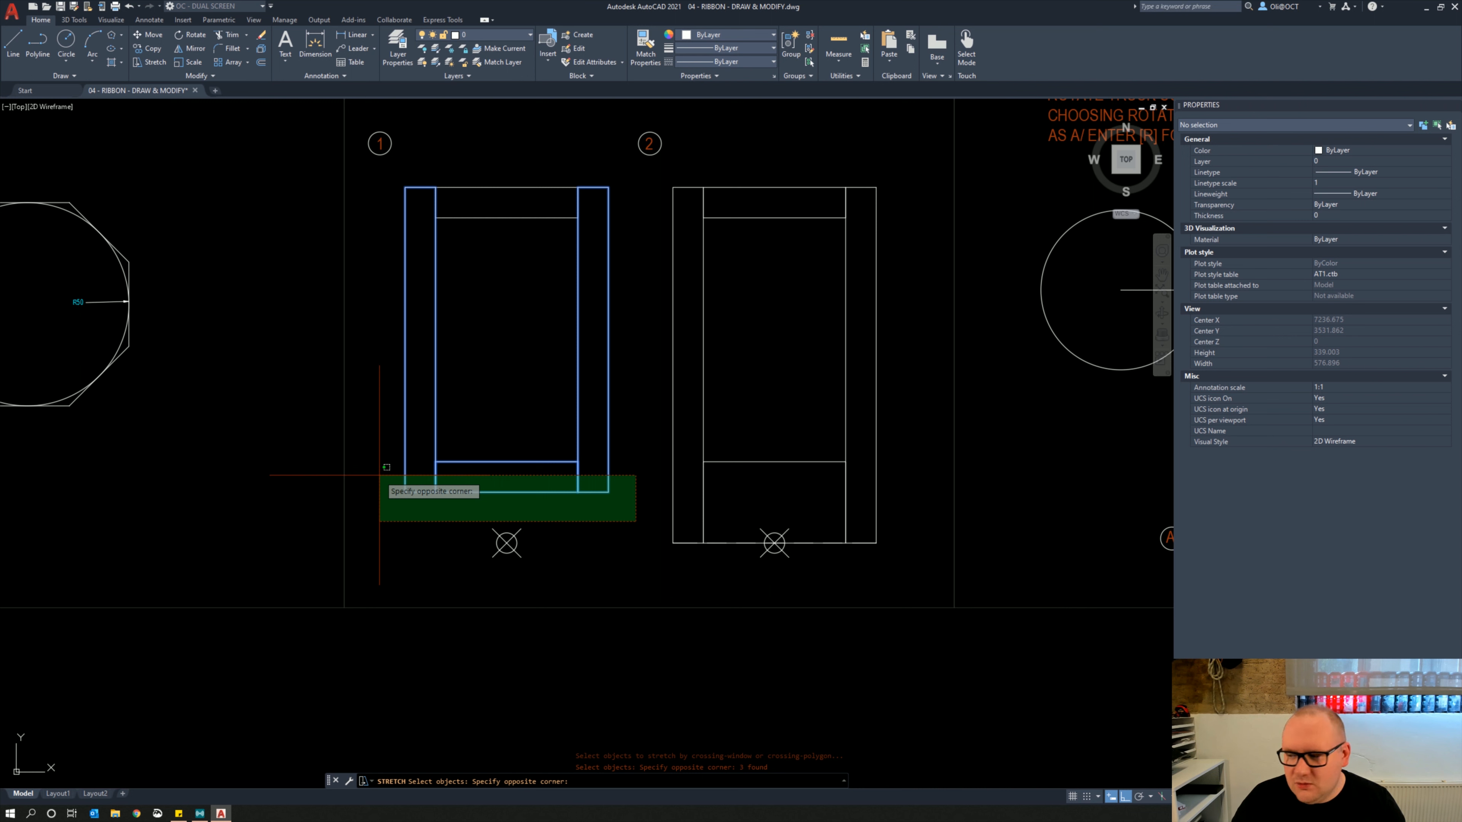
click(379, 475)
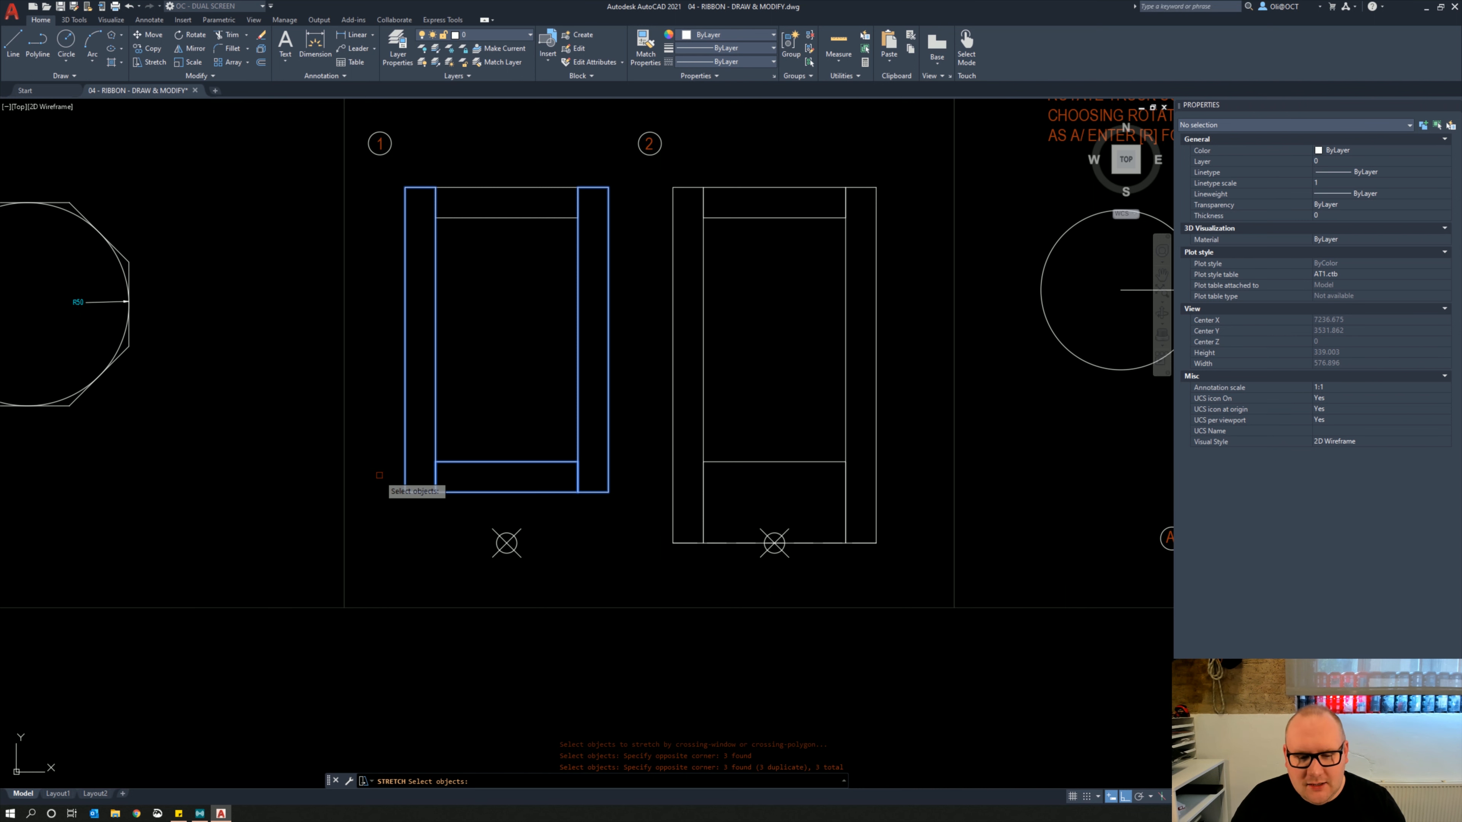
key(Return)
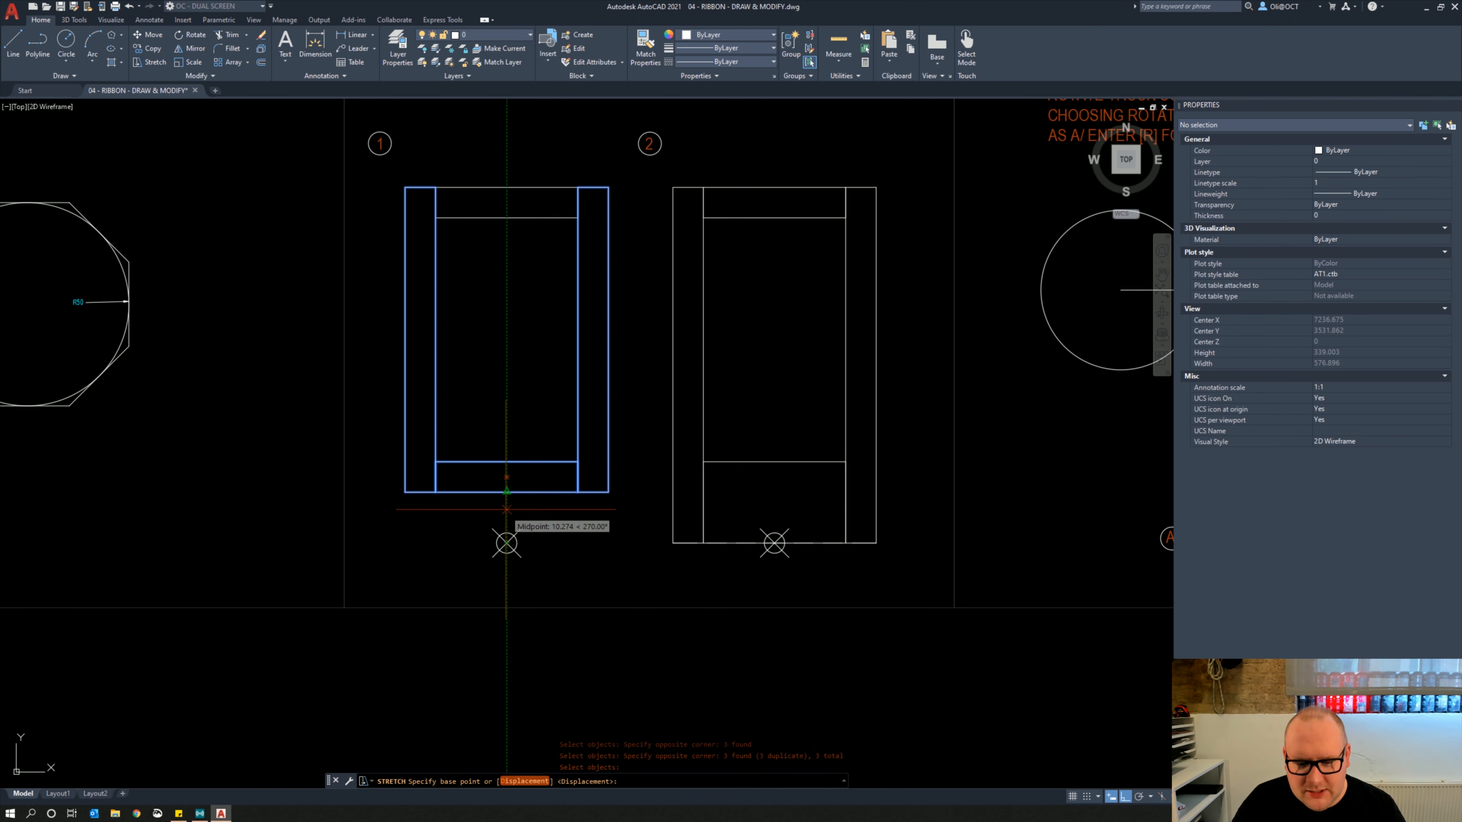
click(507, 491)
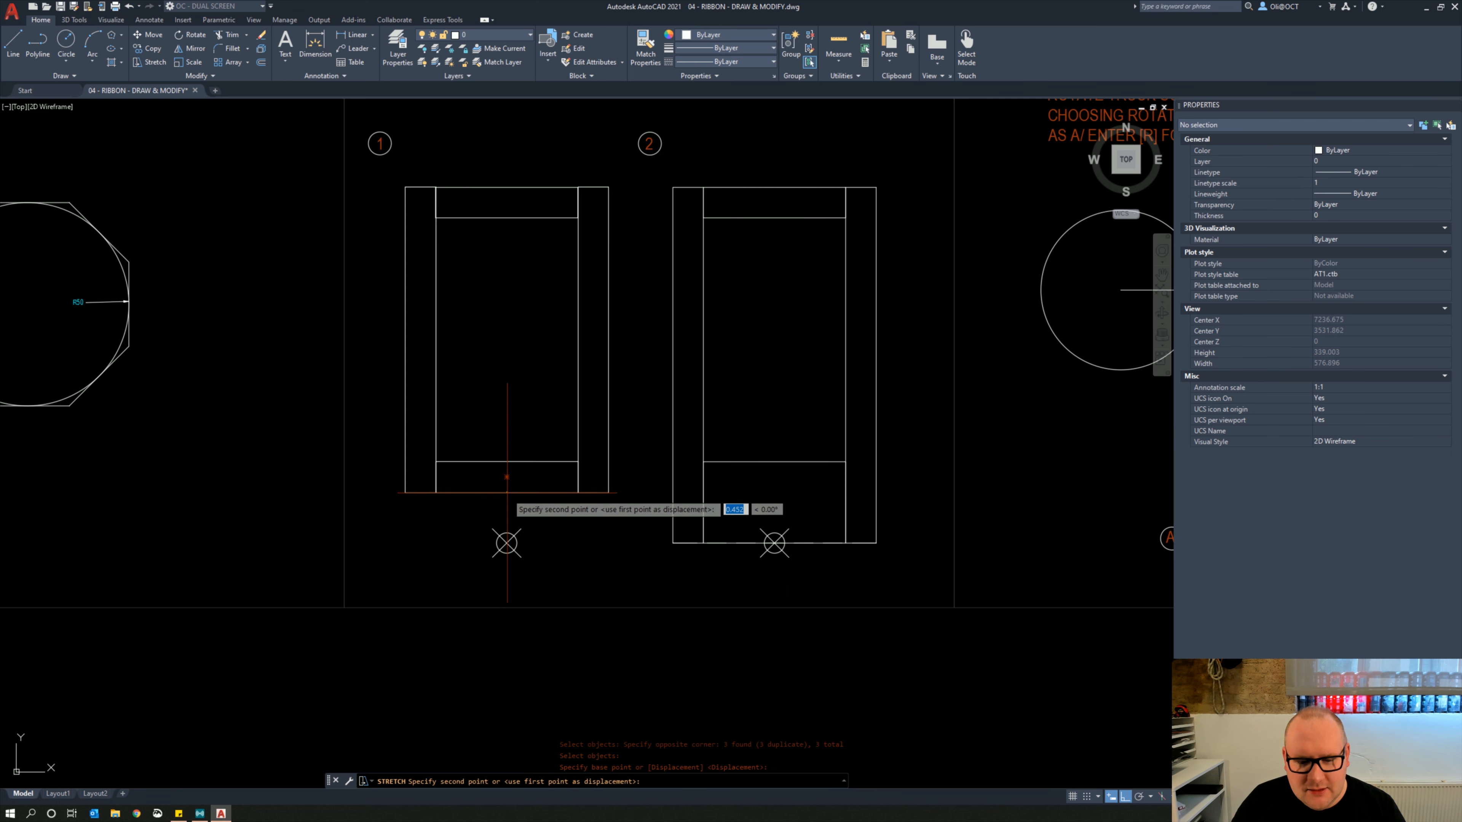
click(506, 542)
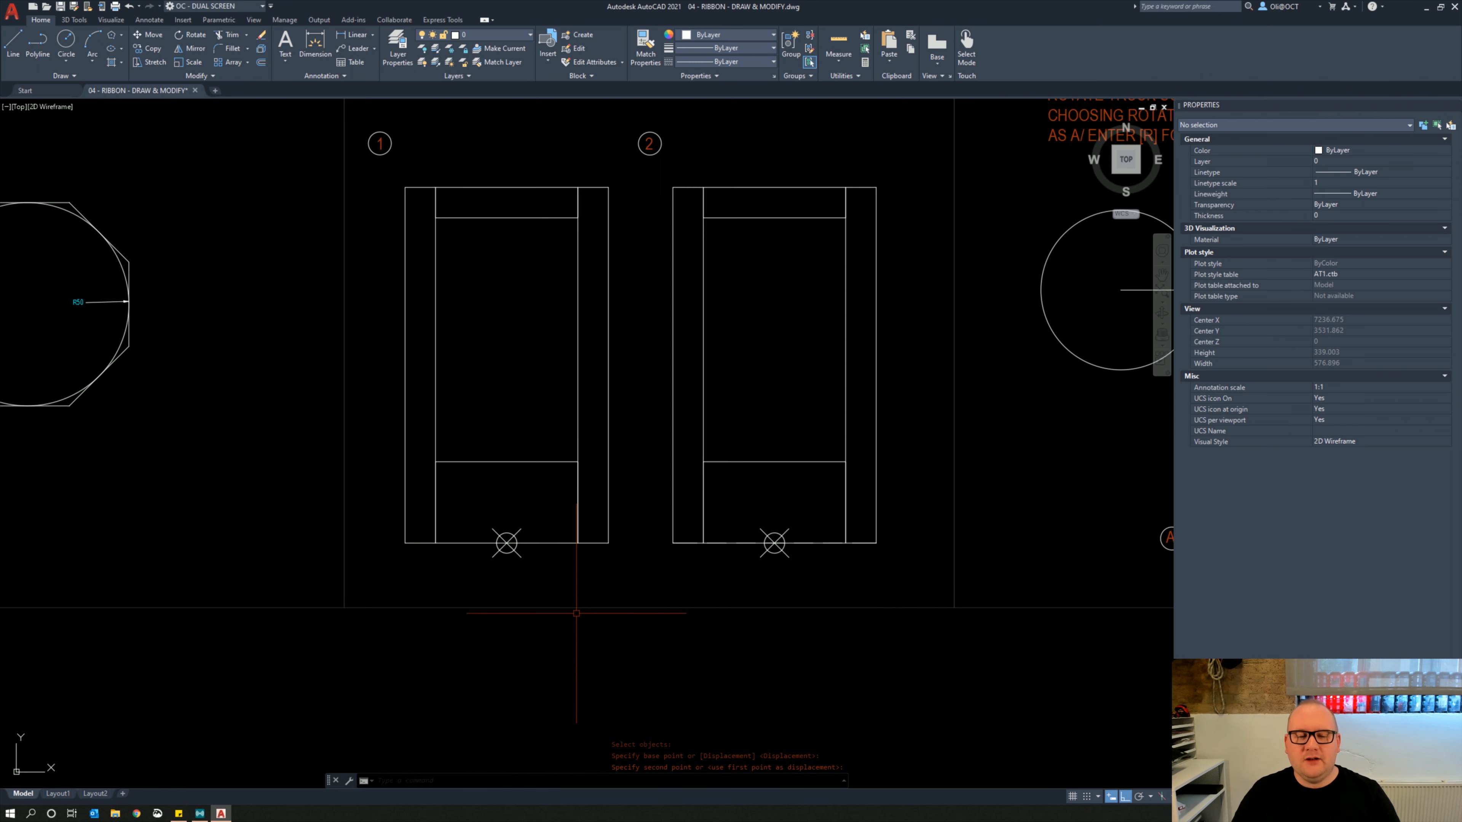
Rotate the line inside exercise I's circle 90 degrees anticlockwise about the circle's centre
scroll(576, 613, down, 2)
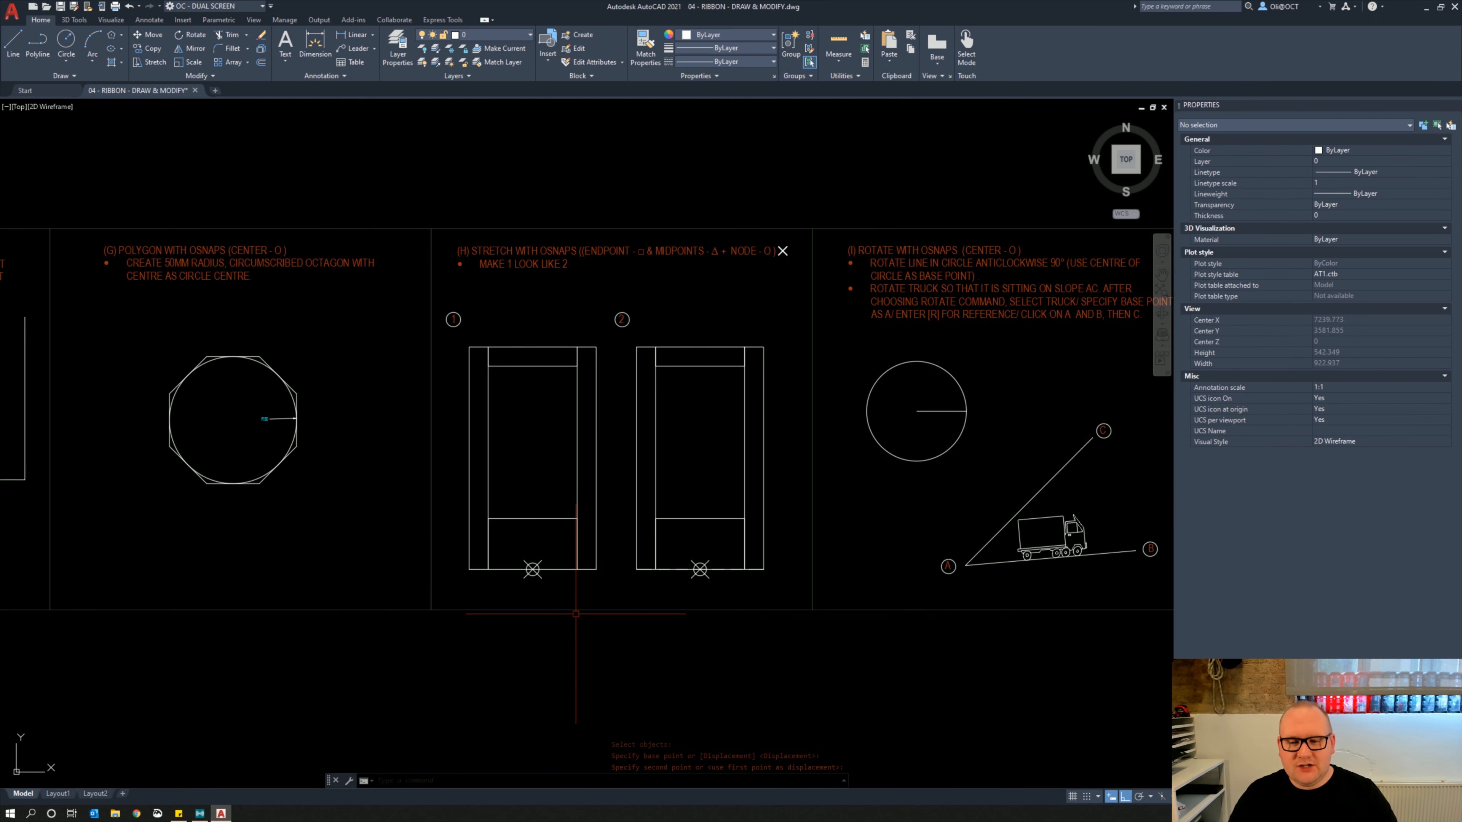
mouse_move(681, 483)
middle_down()
mouse_move(601, 483)
mouse_move(407, 528)
middle_up()
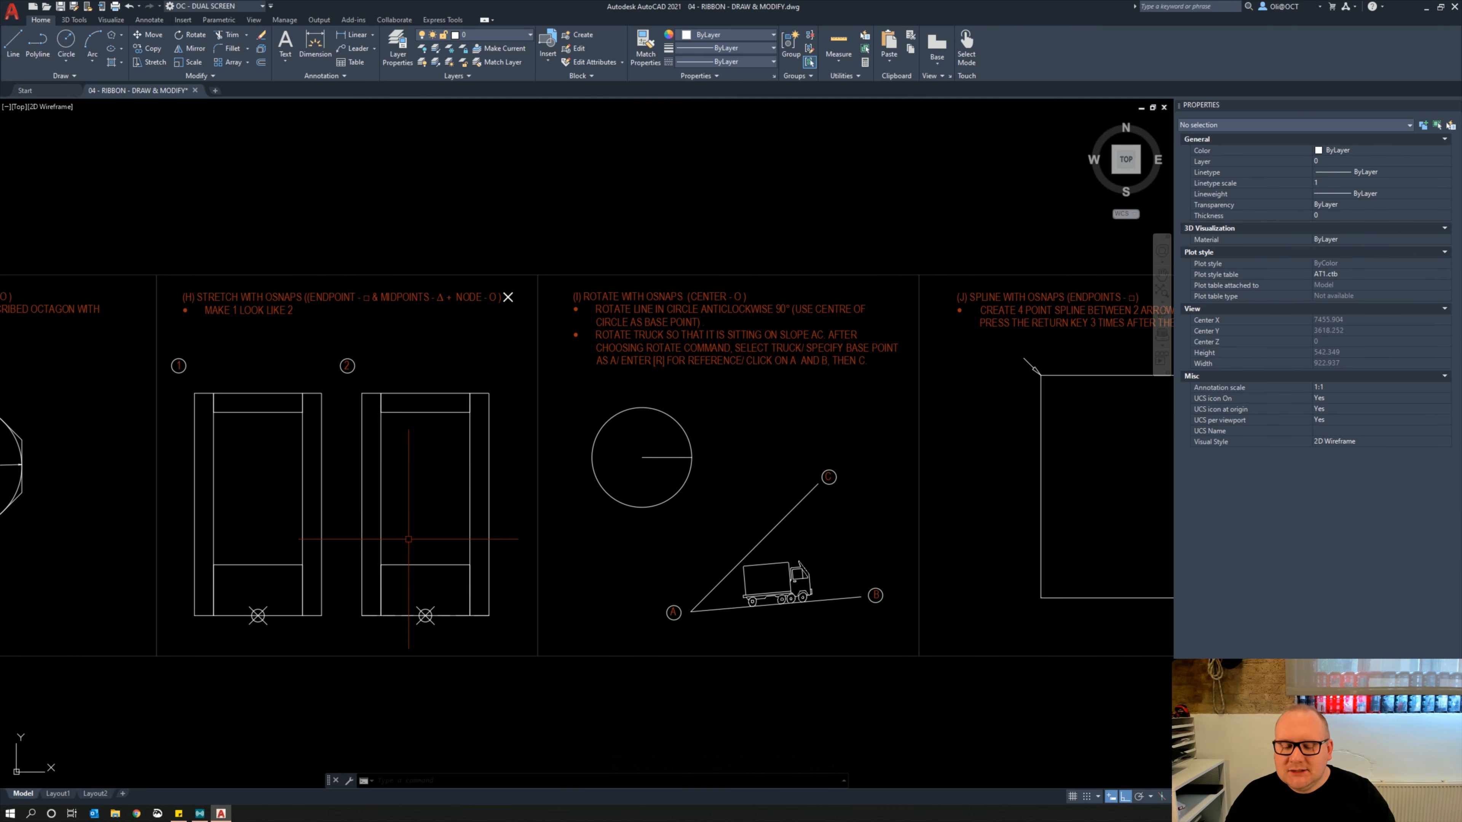
middle_drag(619, 560, 462, 574)
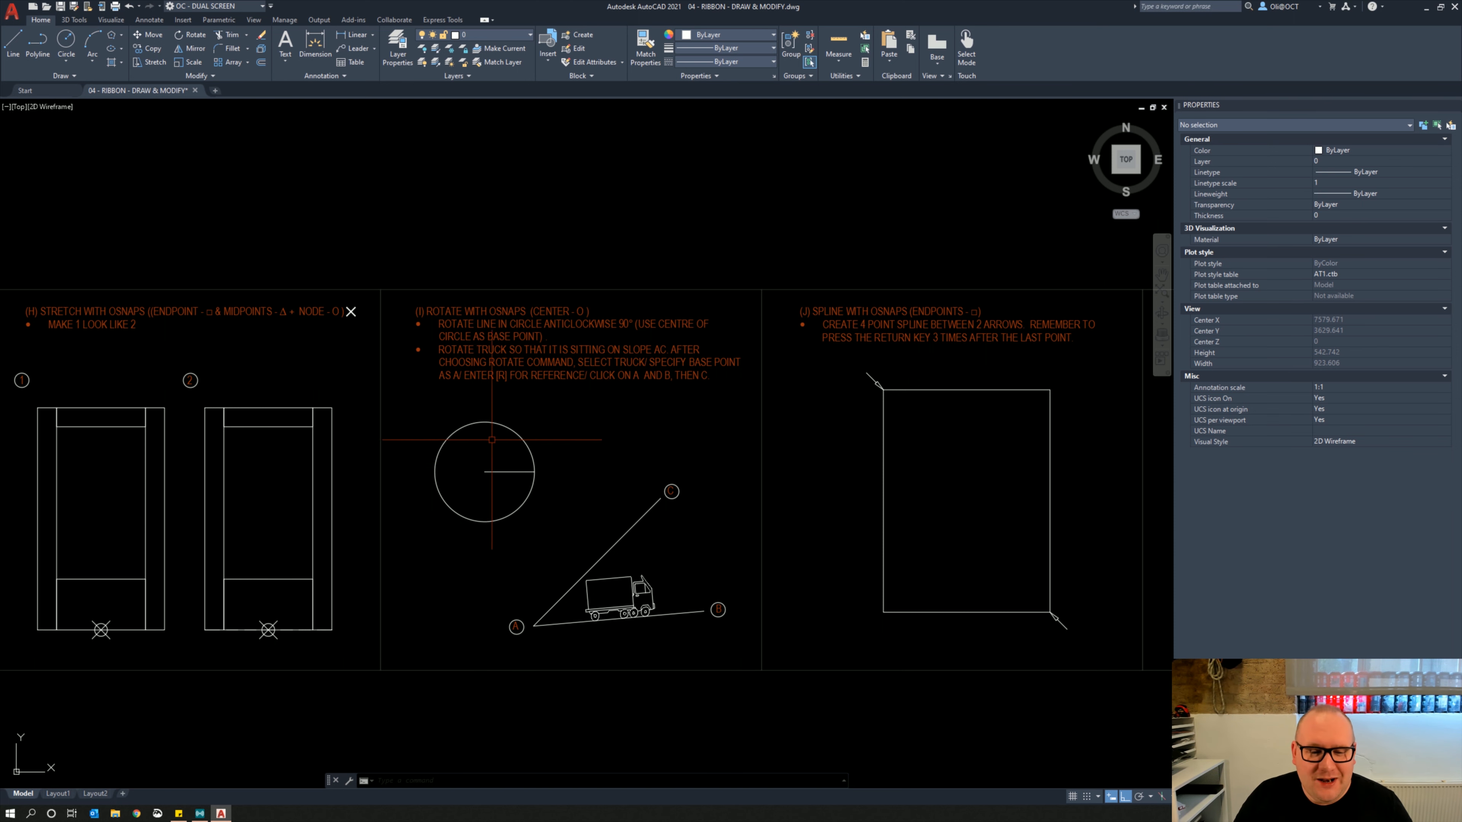
click(474, 453)
click(575, 472)
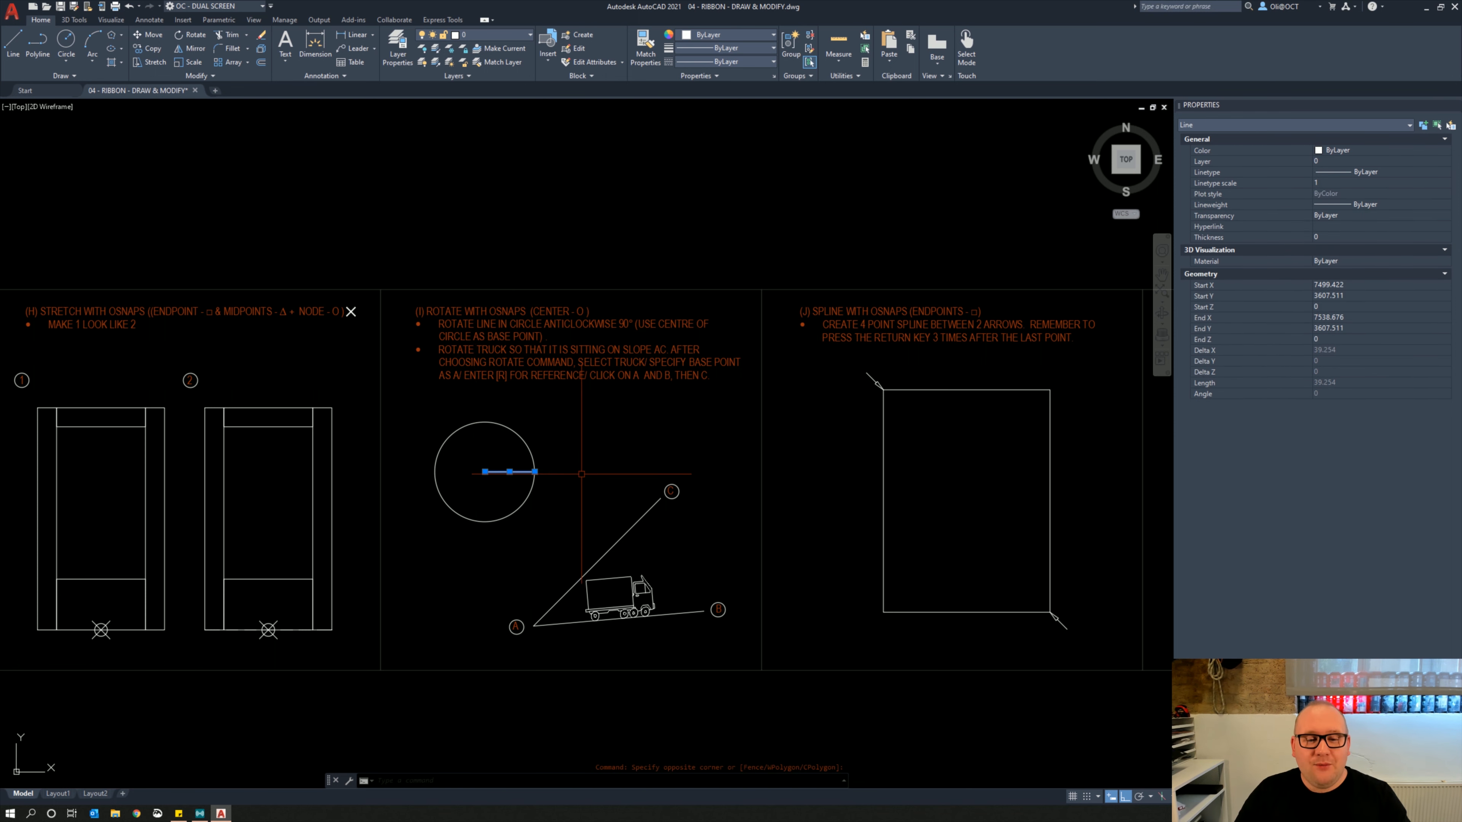
right_click(552, 456)
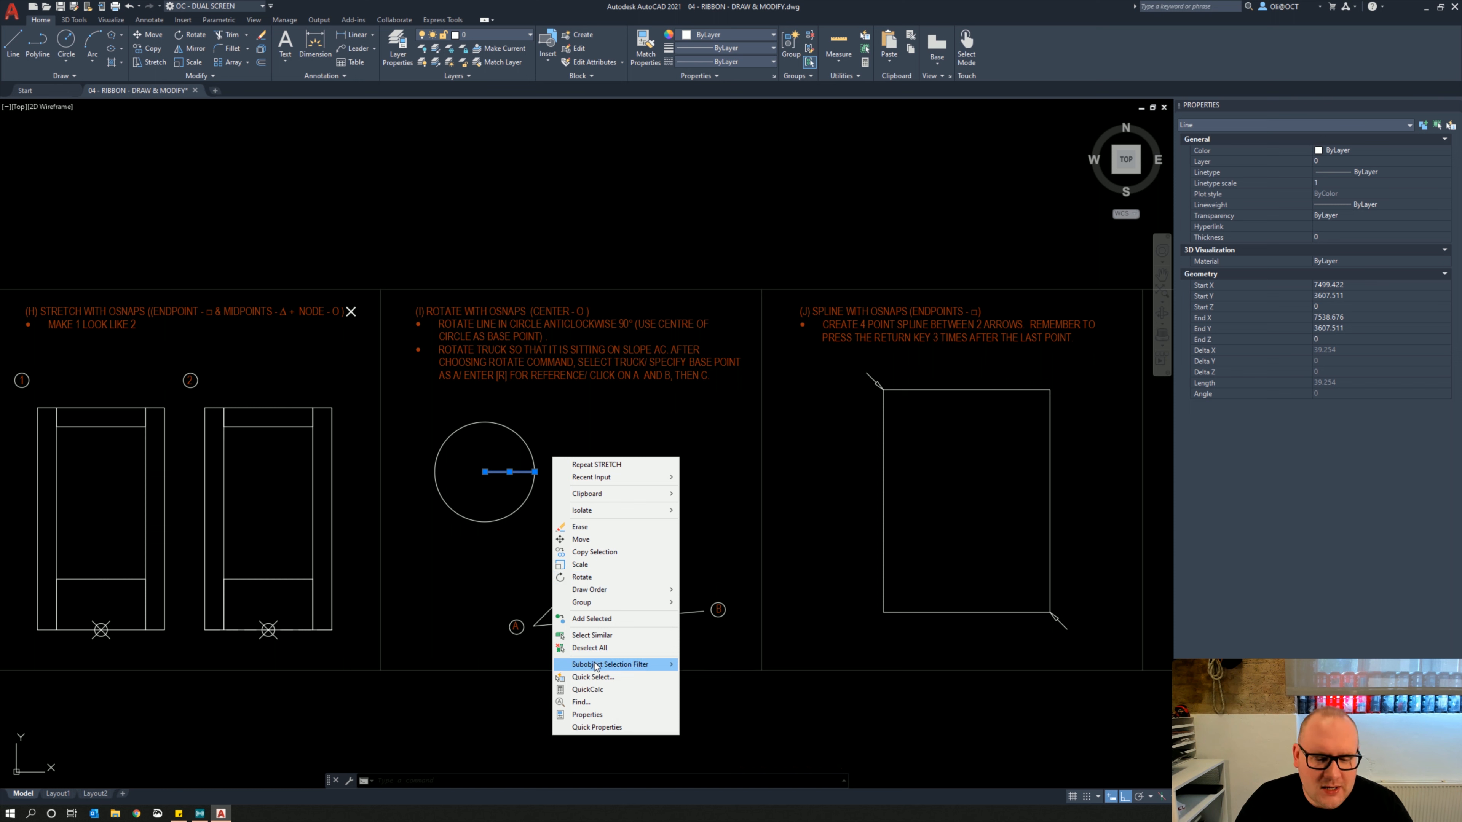
click(595, 577)
click(485, 472)
click(539, 182)
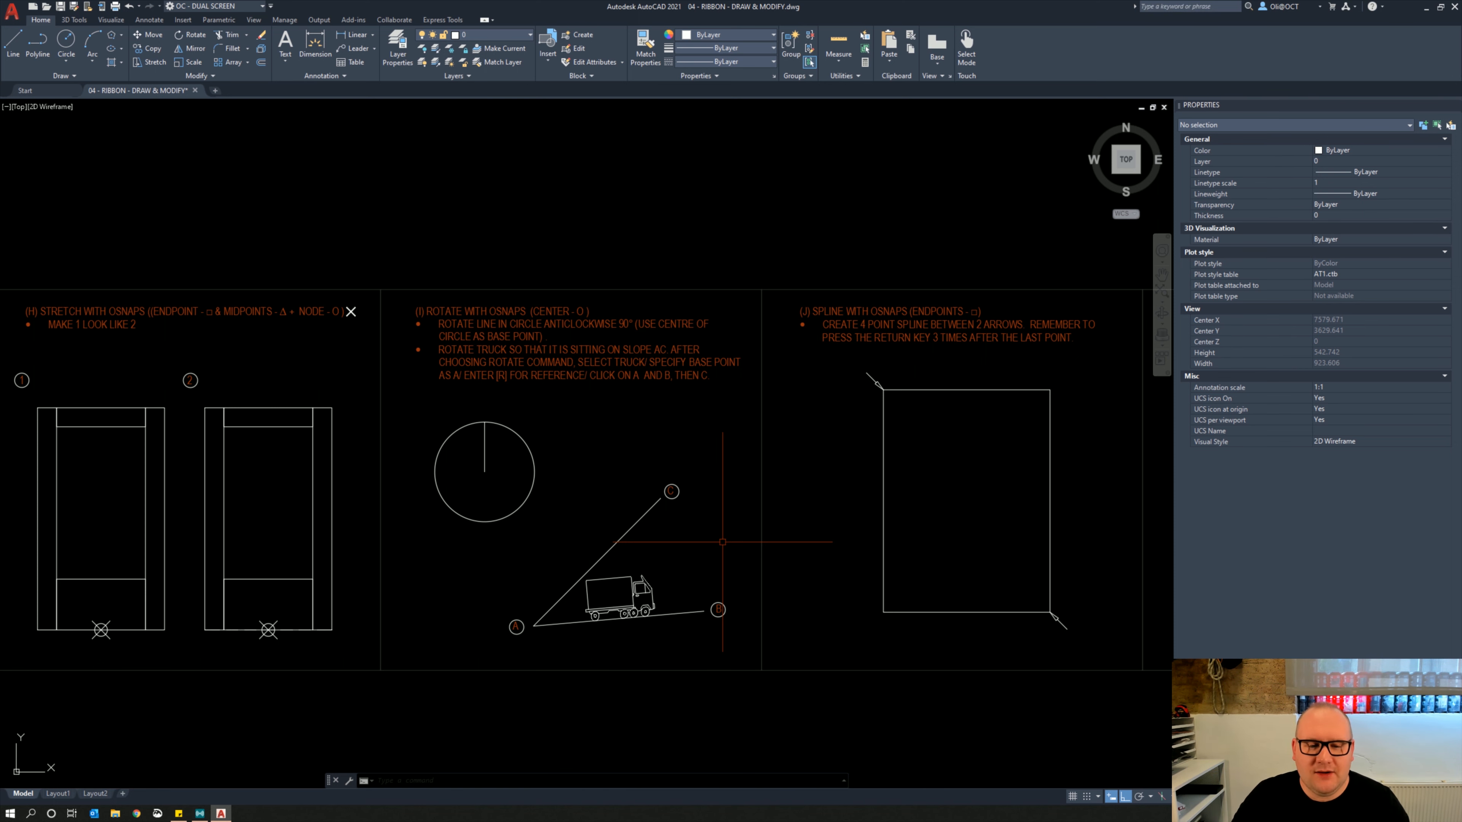
scroll(518, 622, up, 2)
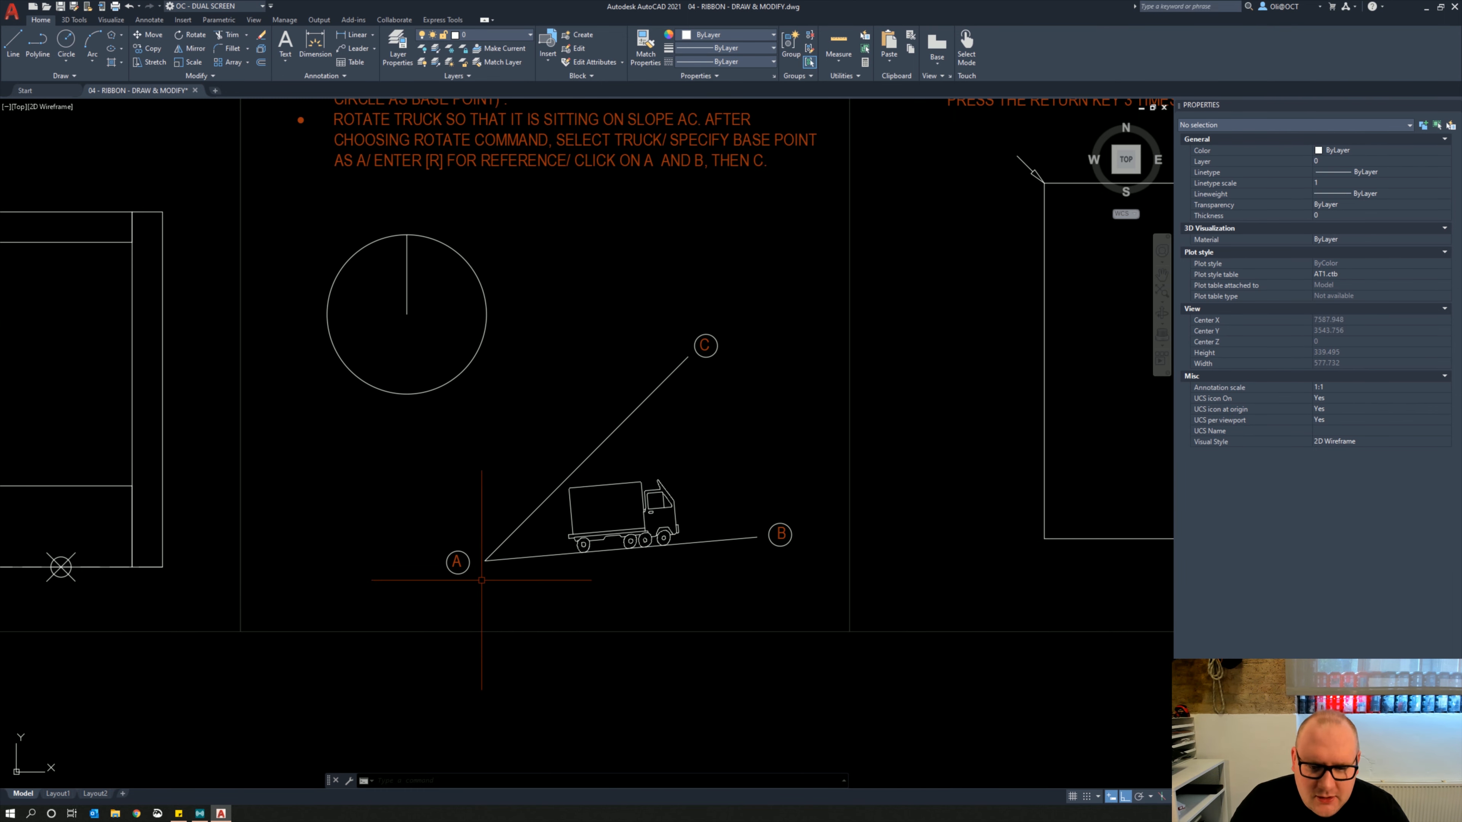
middle_drag(541, 484, 602, 524)
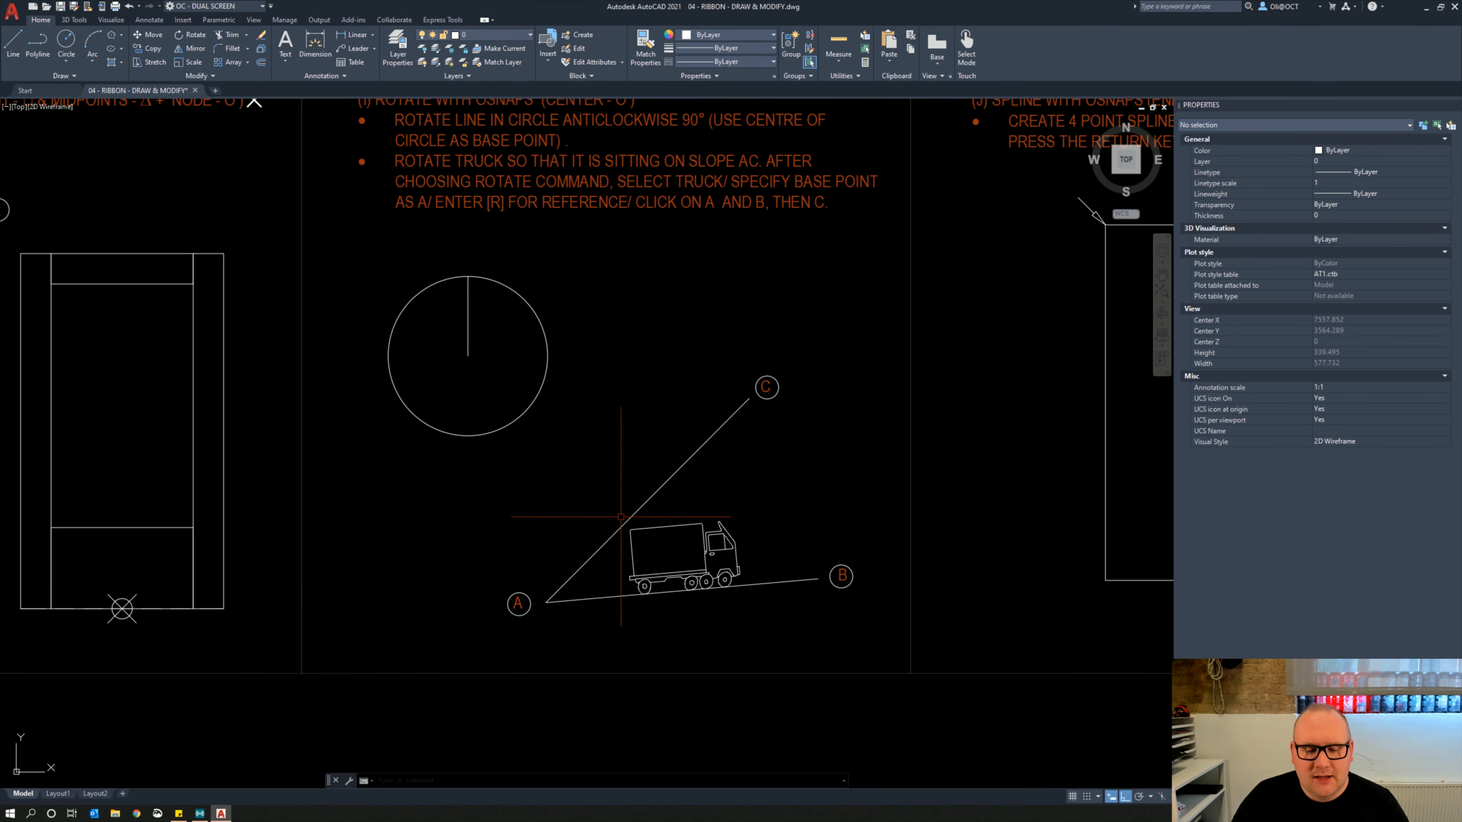
click(758, 542)
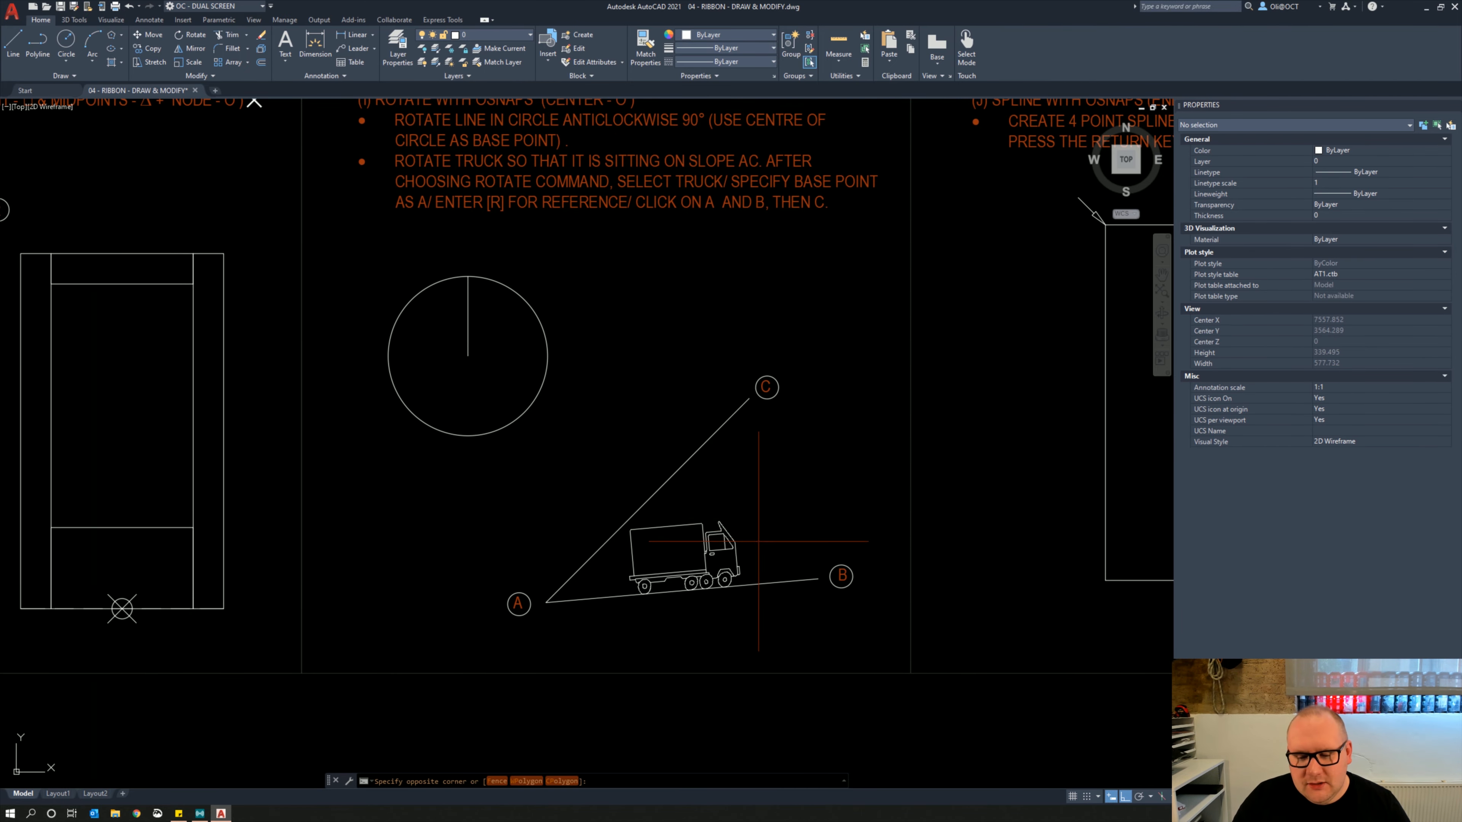
click(717, 552)
right_click(773, 492)
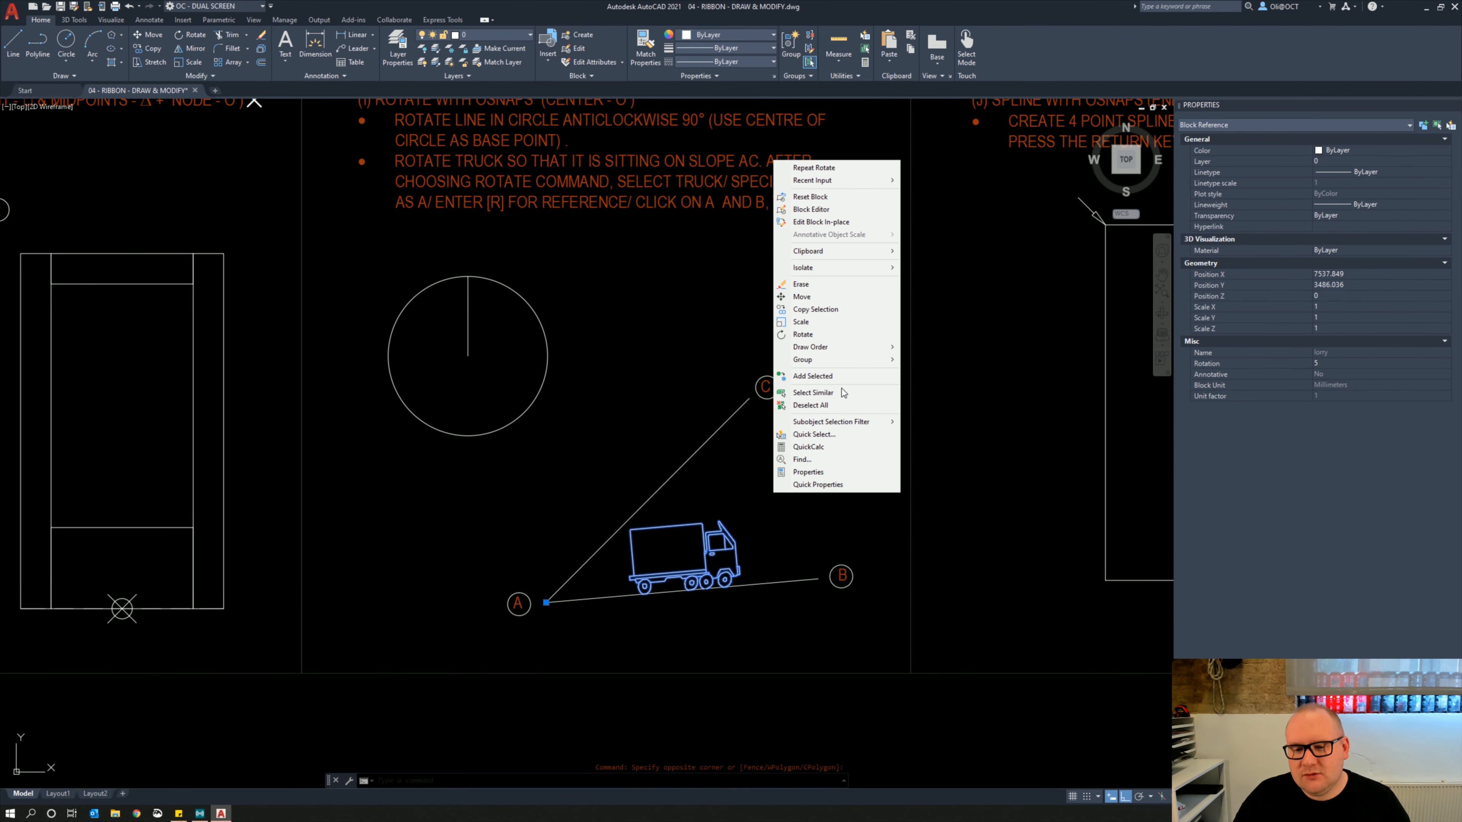
click(847, 334)
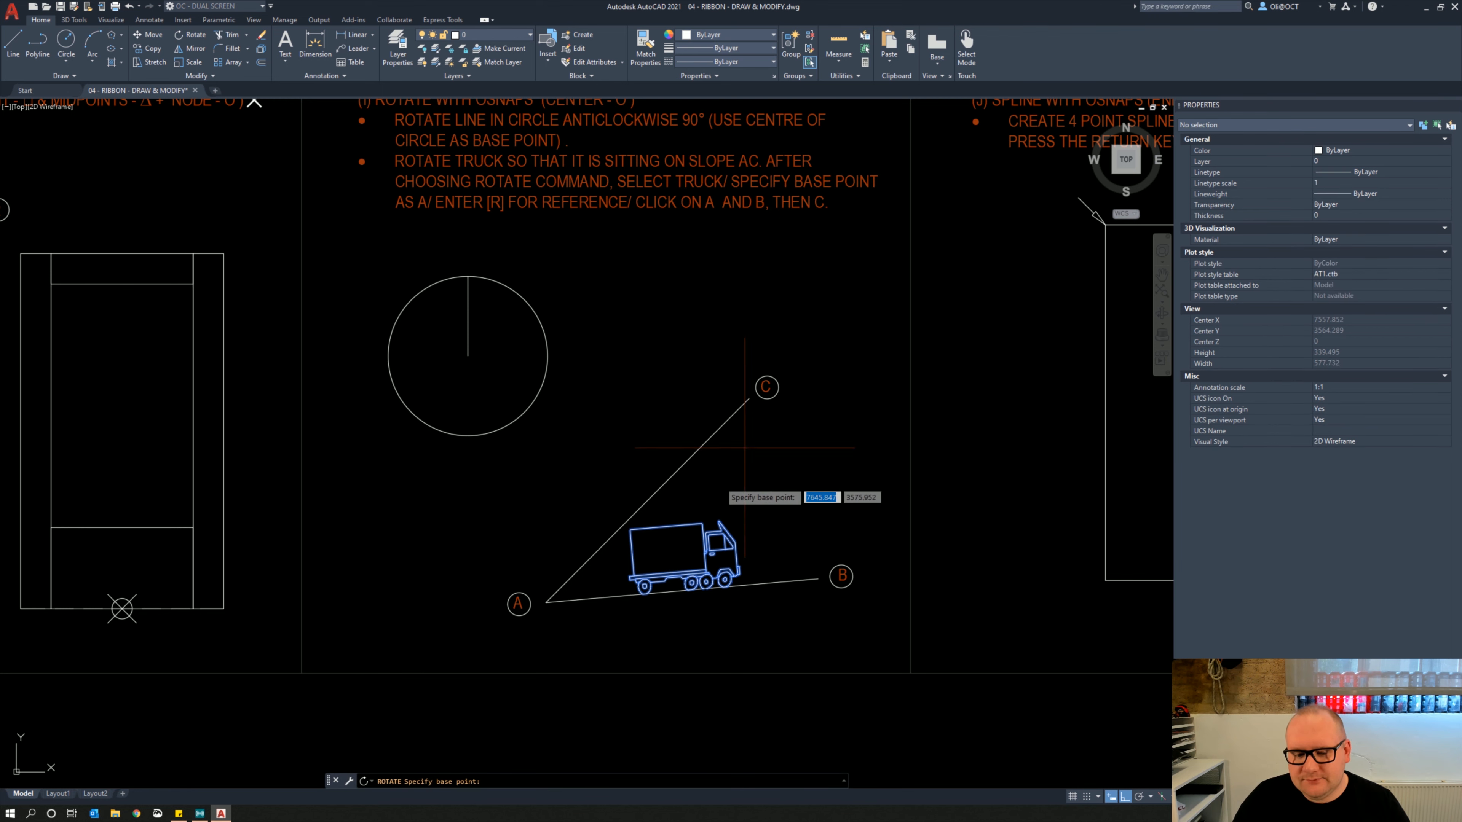
click(550, 602)
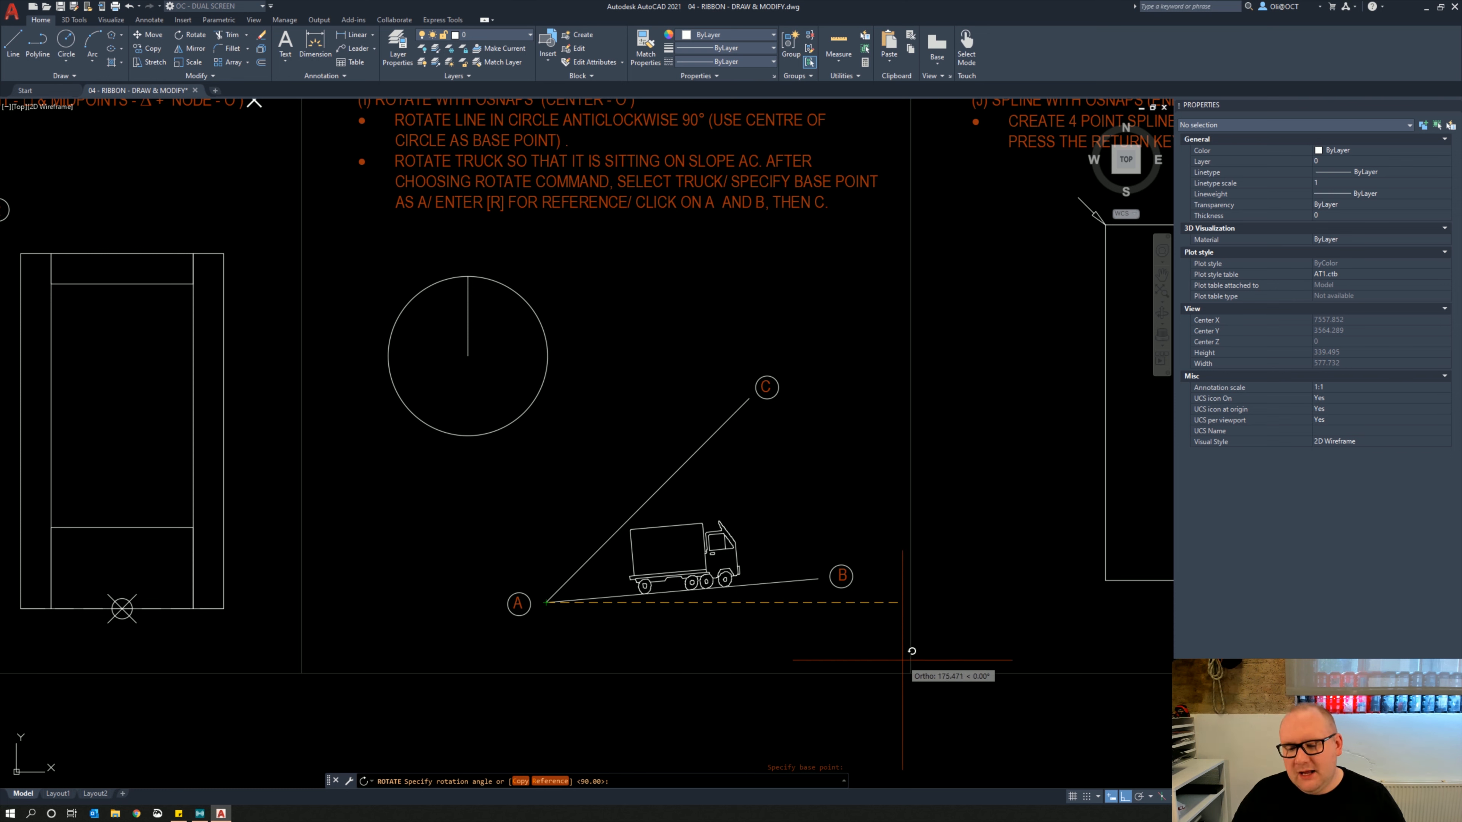
key(Escape)
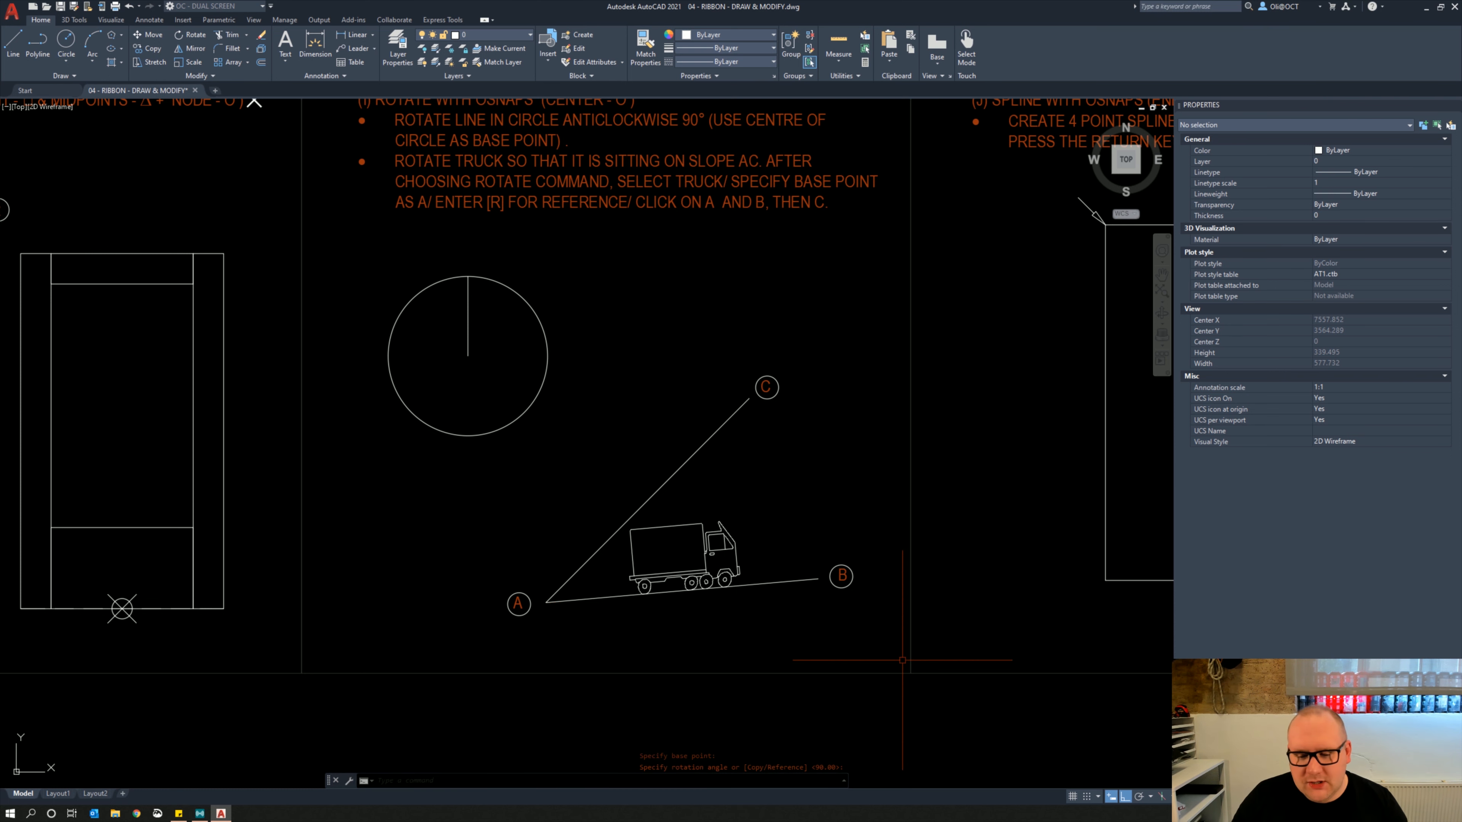
Try rotating the truck about point A in exercise I, turn Ortho off during the rotation and cancel it
click(668, 562)
click(650, 581)
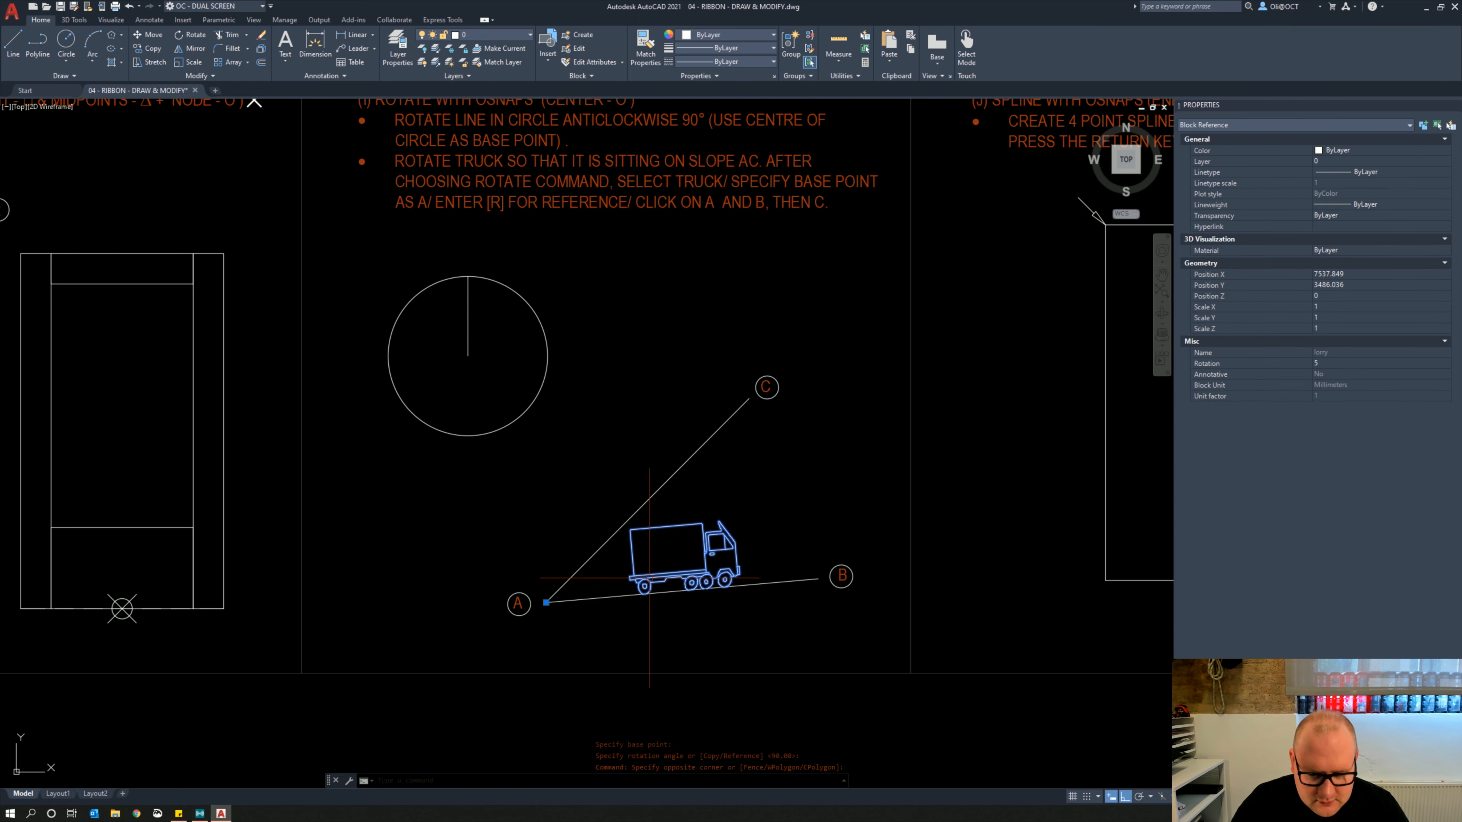
right_click(650, 582)
click(685, 421)
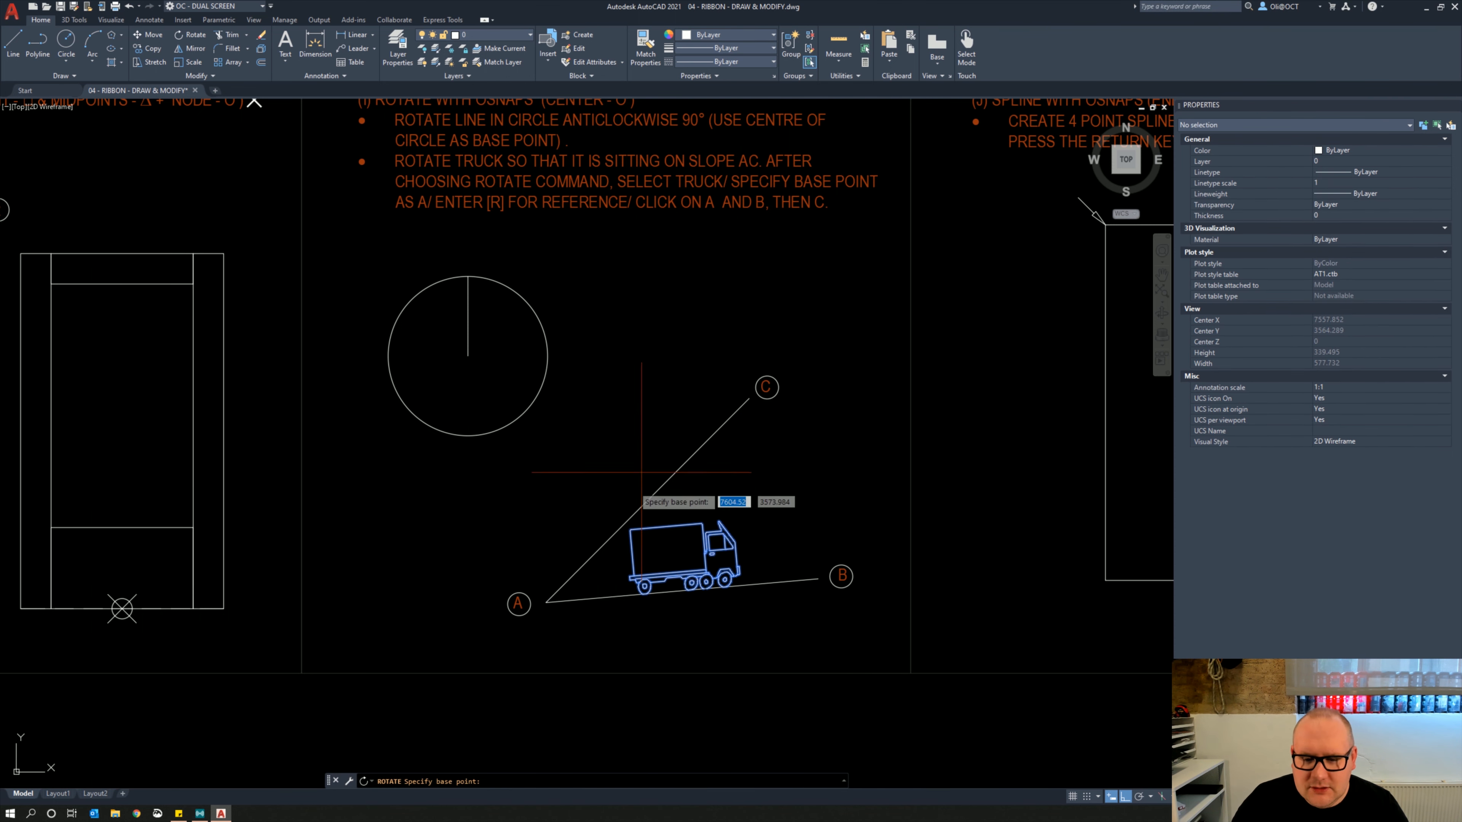
click(546, 602)
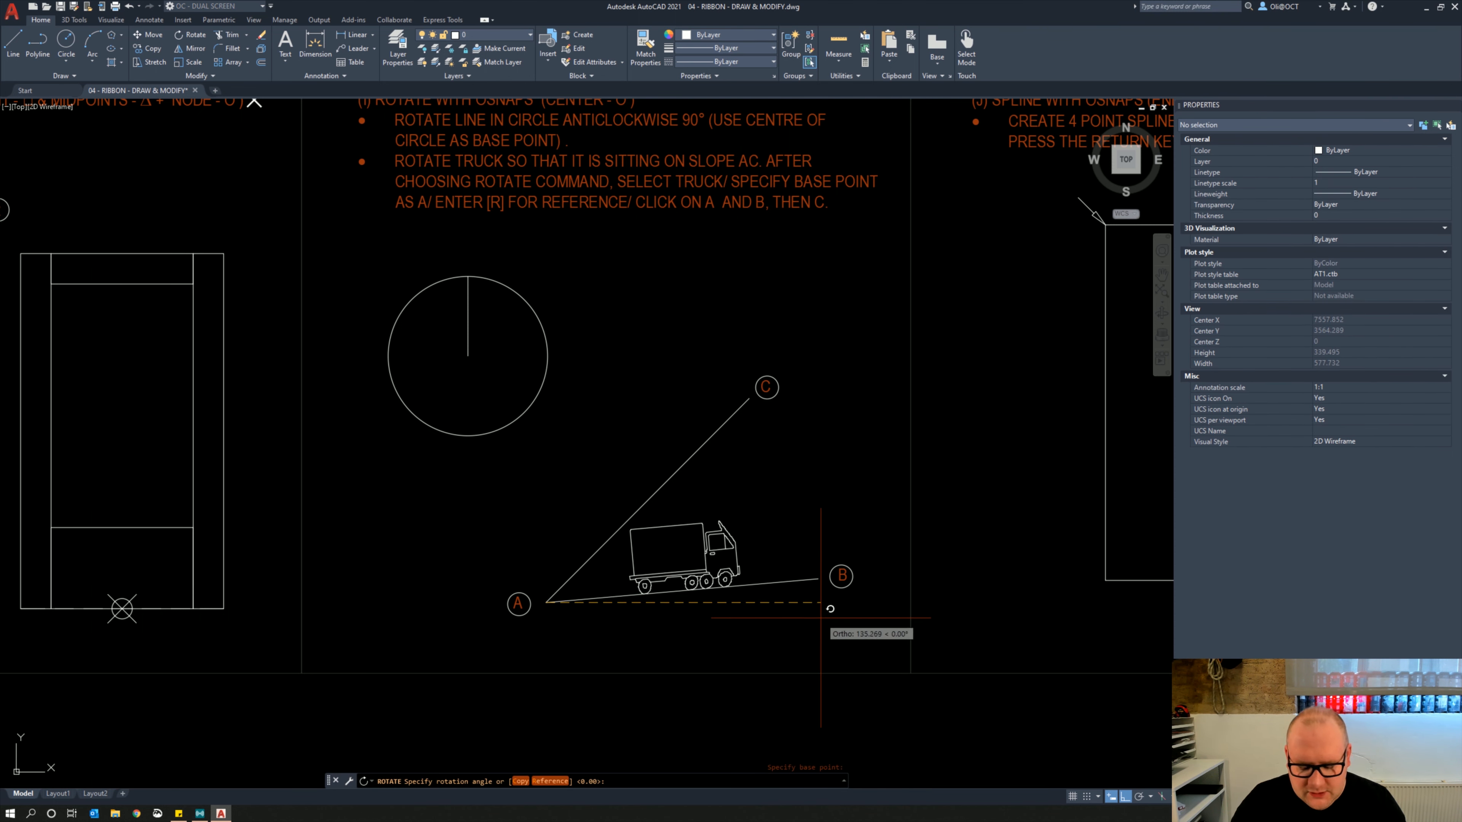
key(F8)
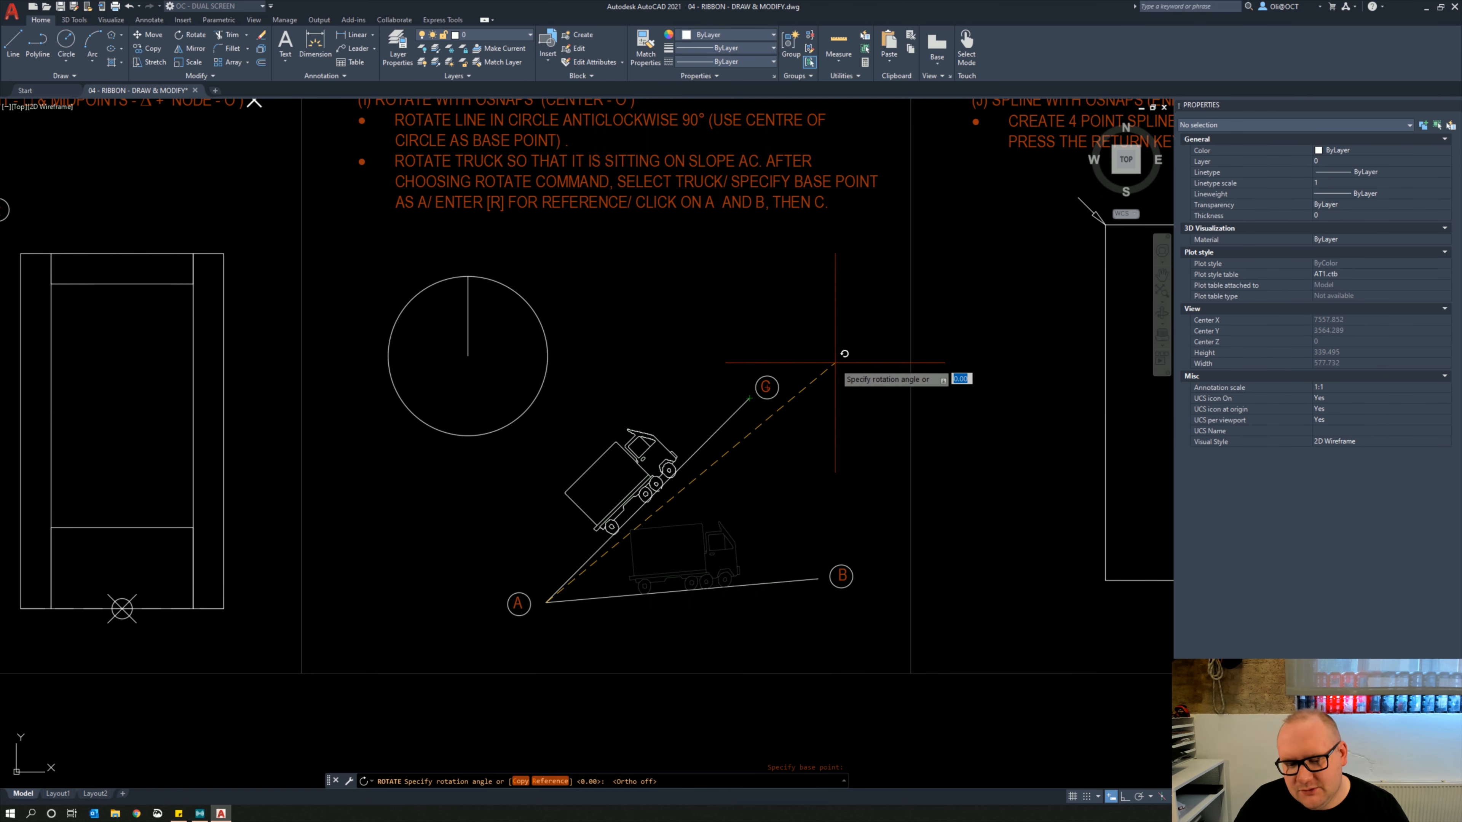
key(Escape)
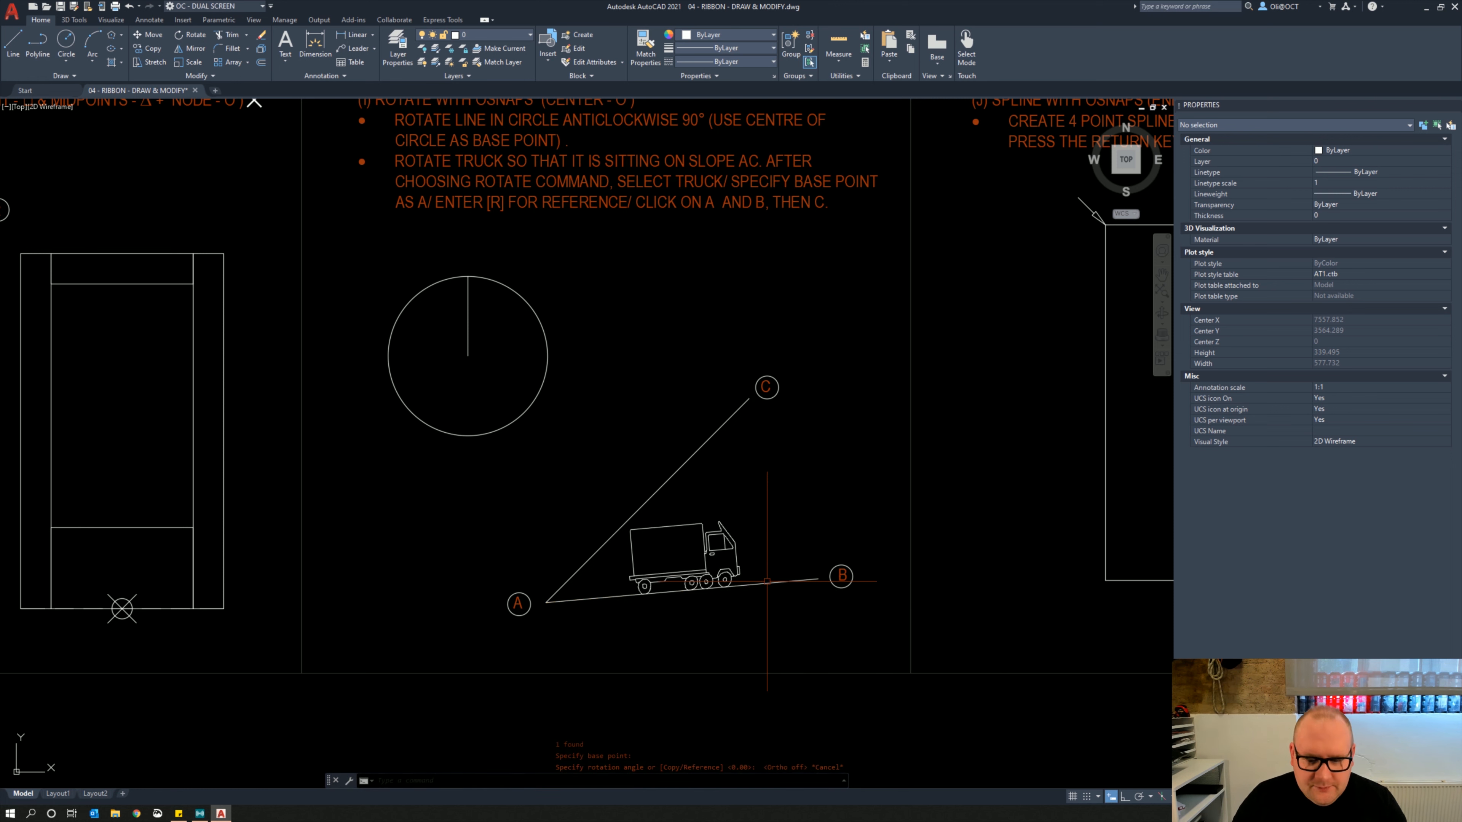
Rotate the truck about point A by reference, from line AB to line AC, so it sits on slope AC
click(753, 557)
click(715, 553)
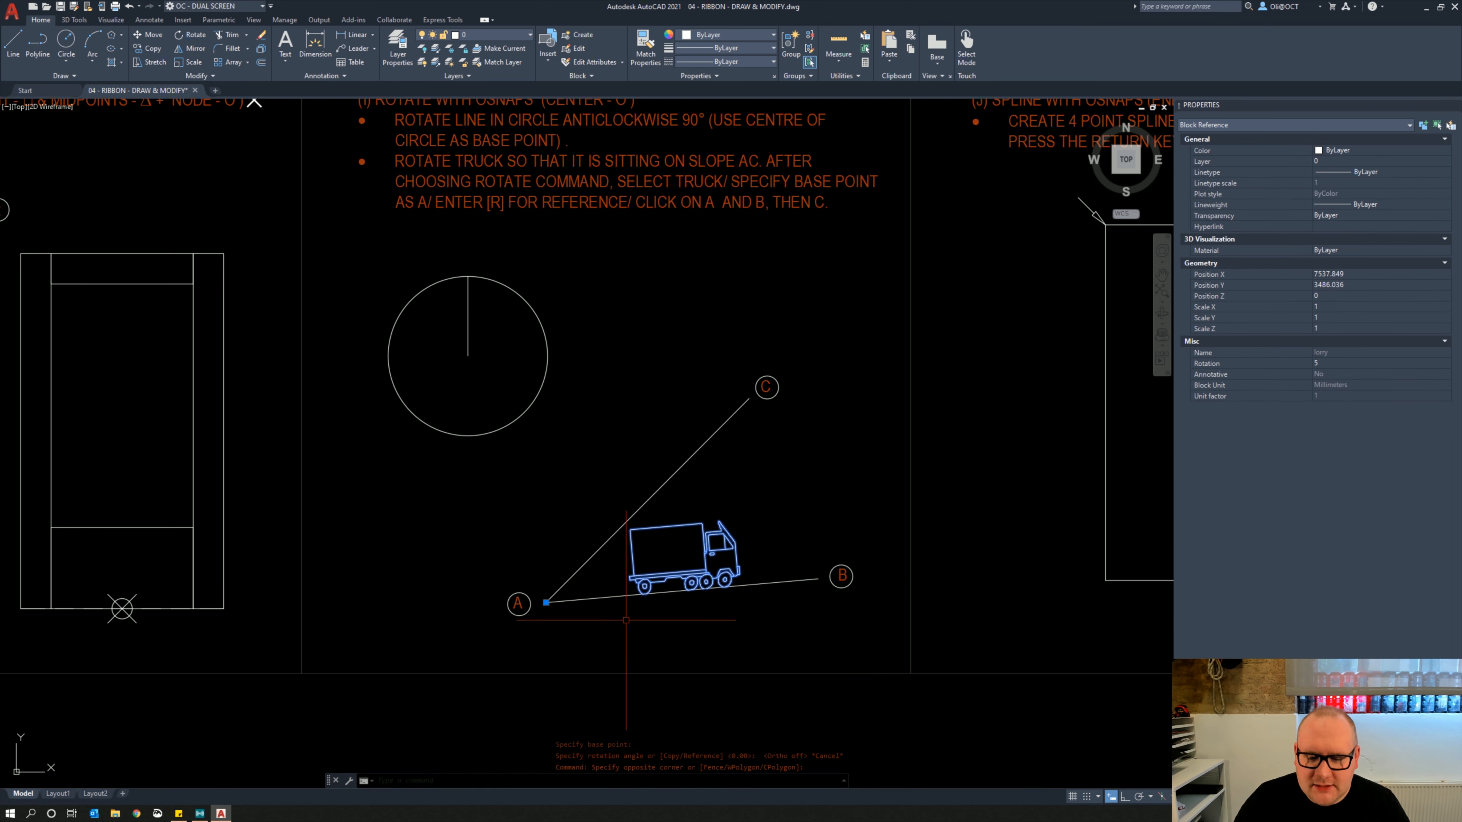
right_click(627, 599)
click(655, 462)
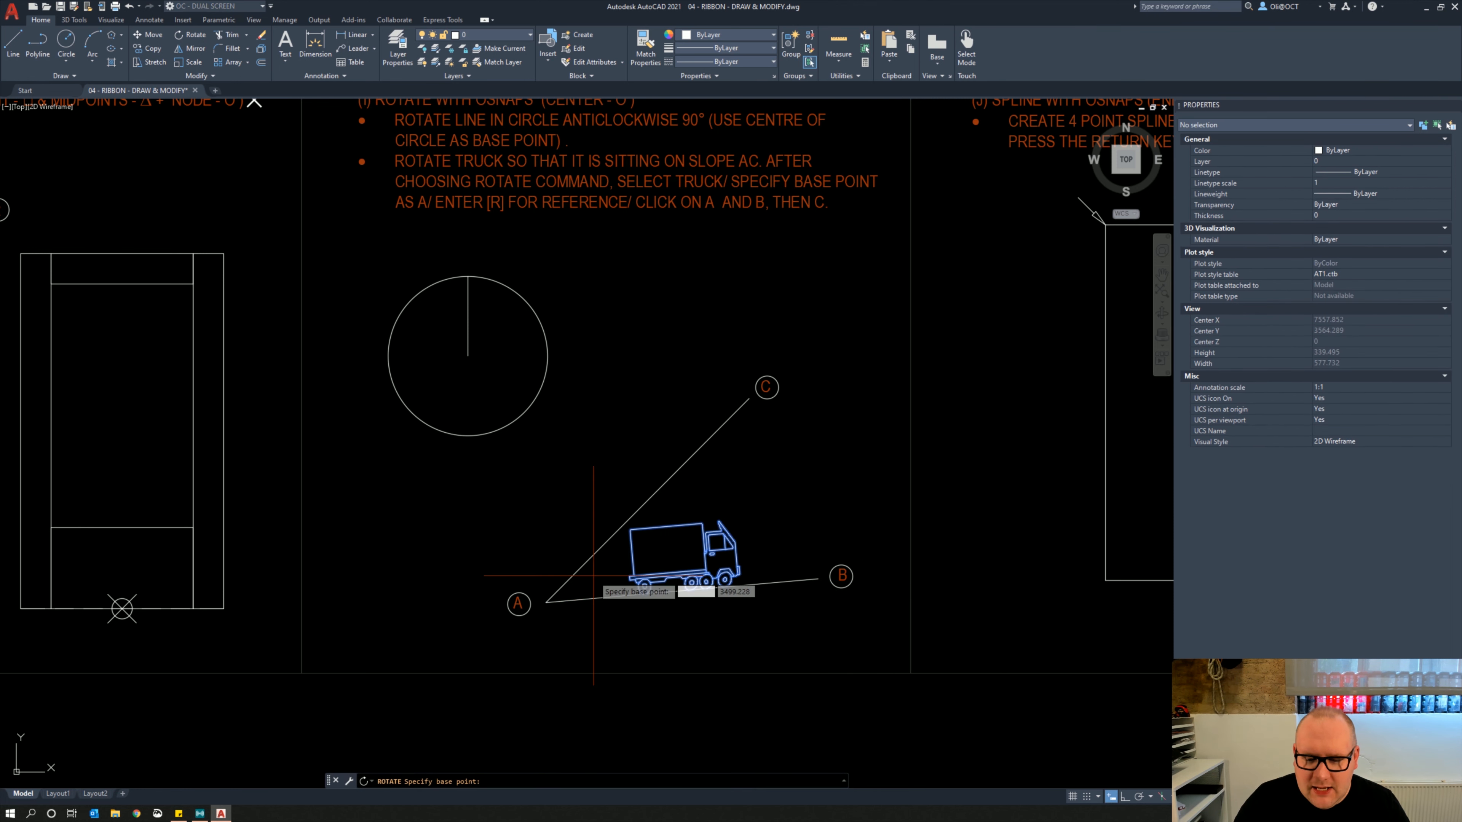
click(546, 602)
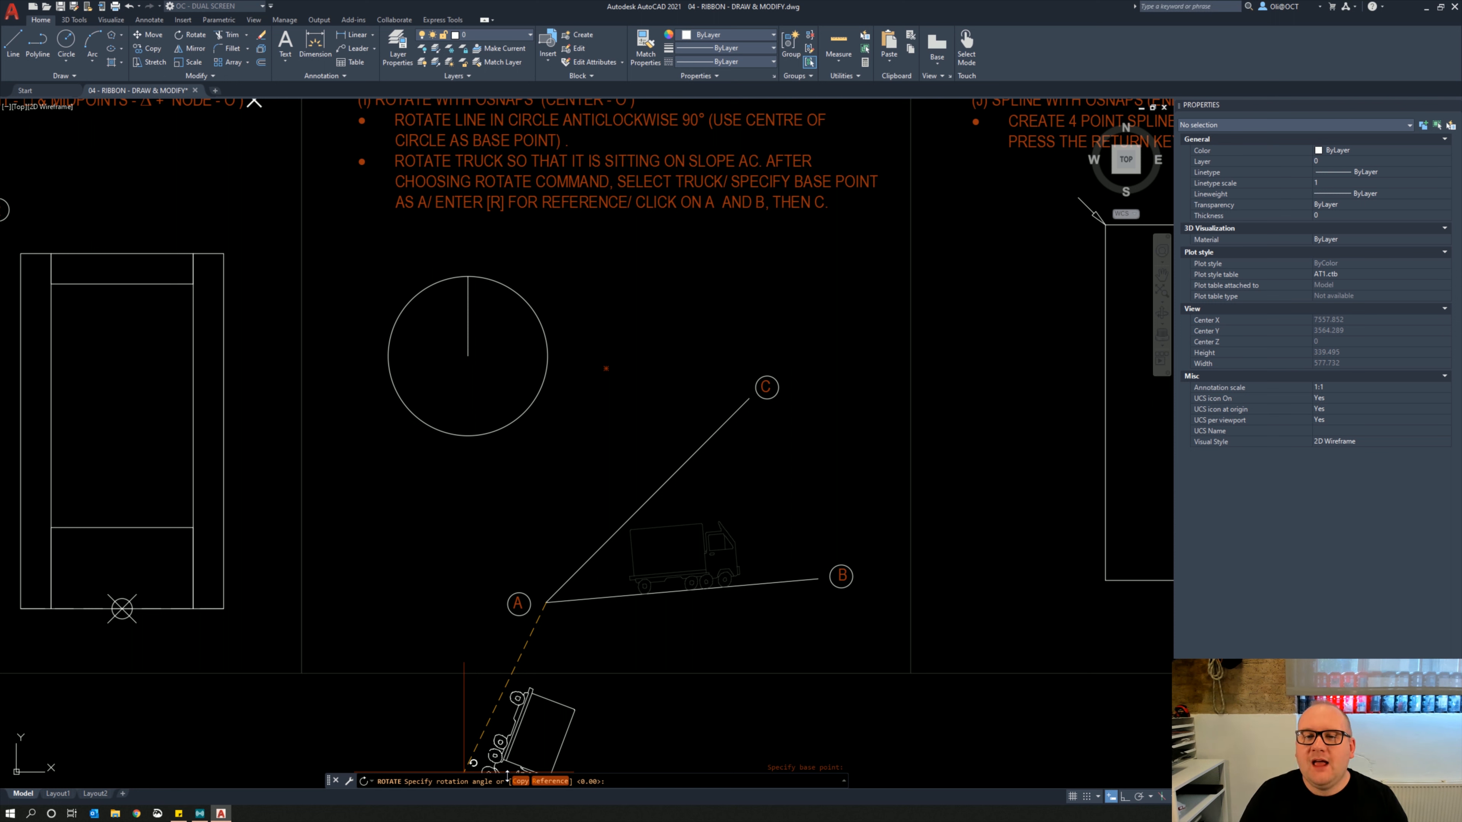
click(546, 782)
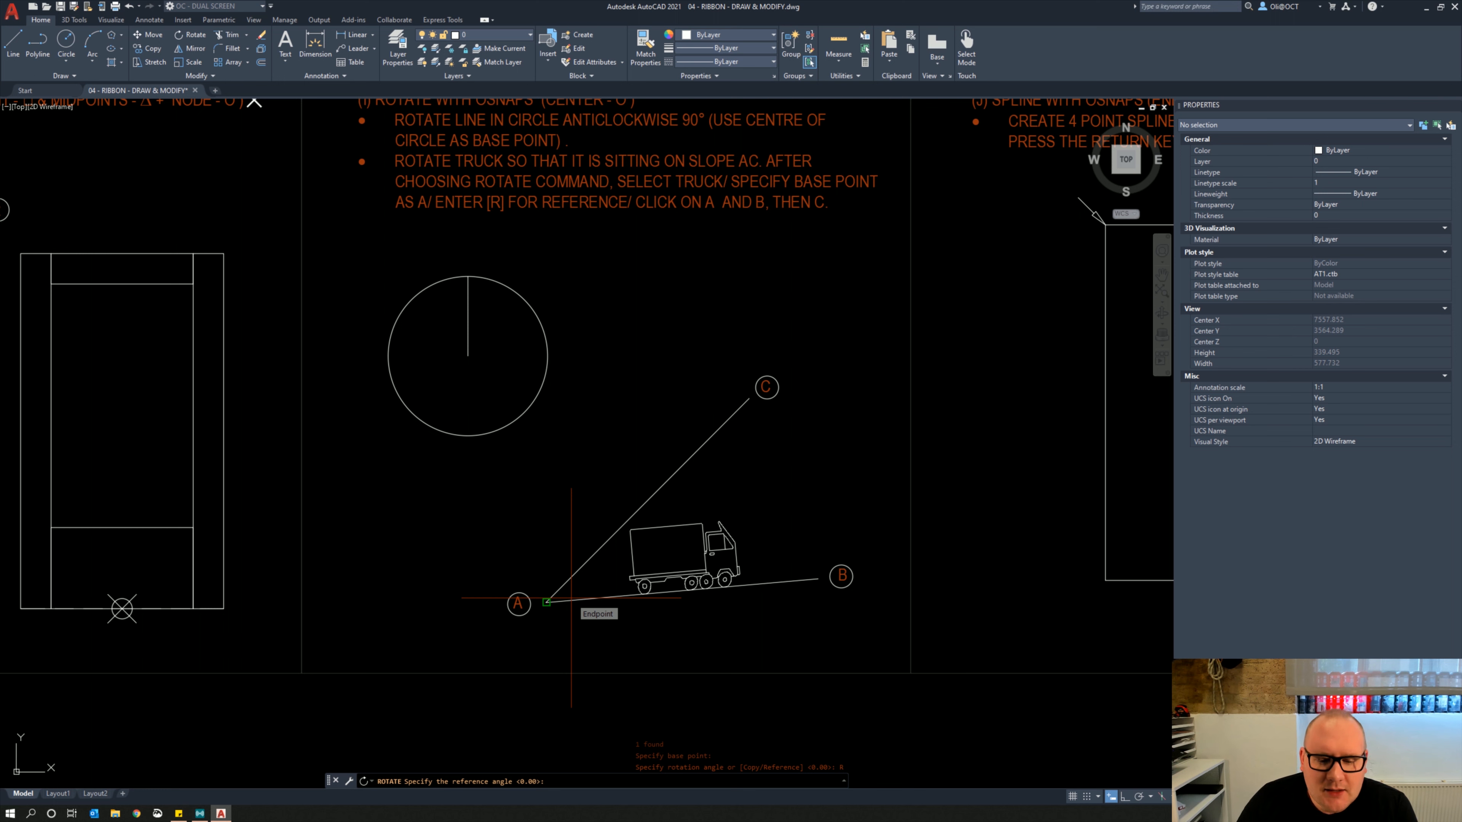
scroll(571, 598, up, 2)
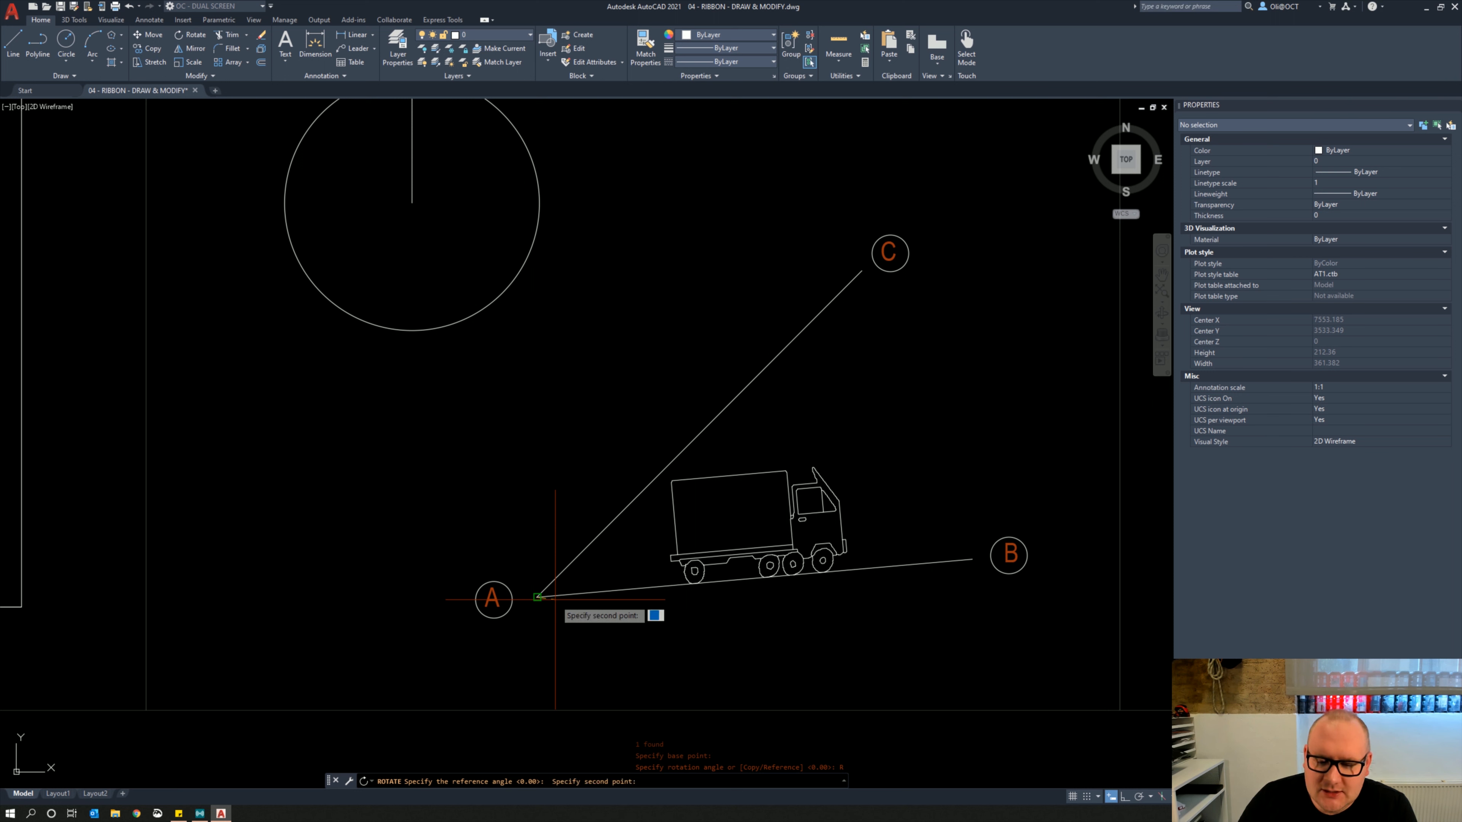
click(972, 559)
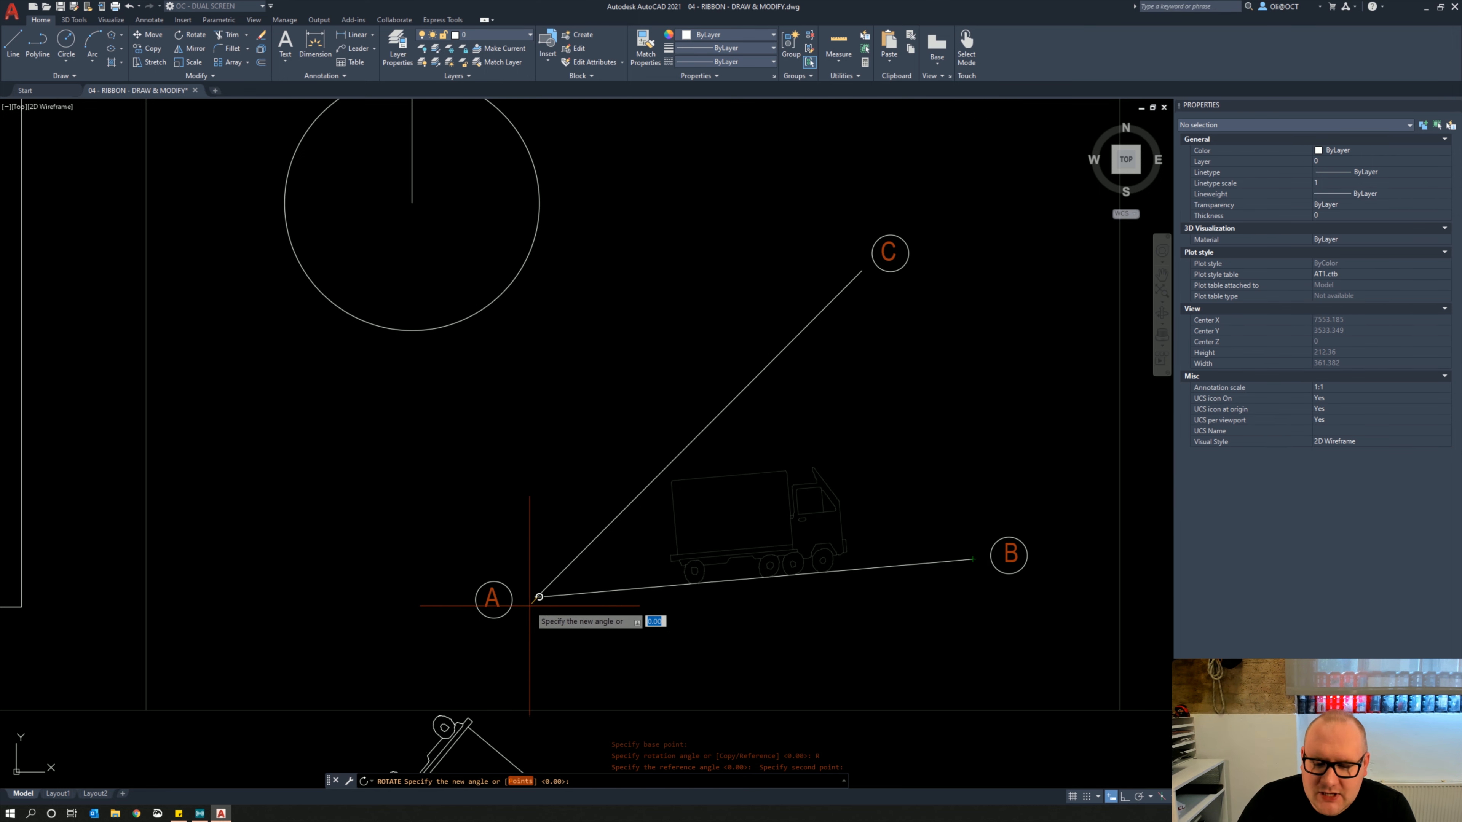
click(861, 270)
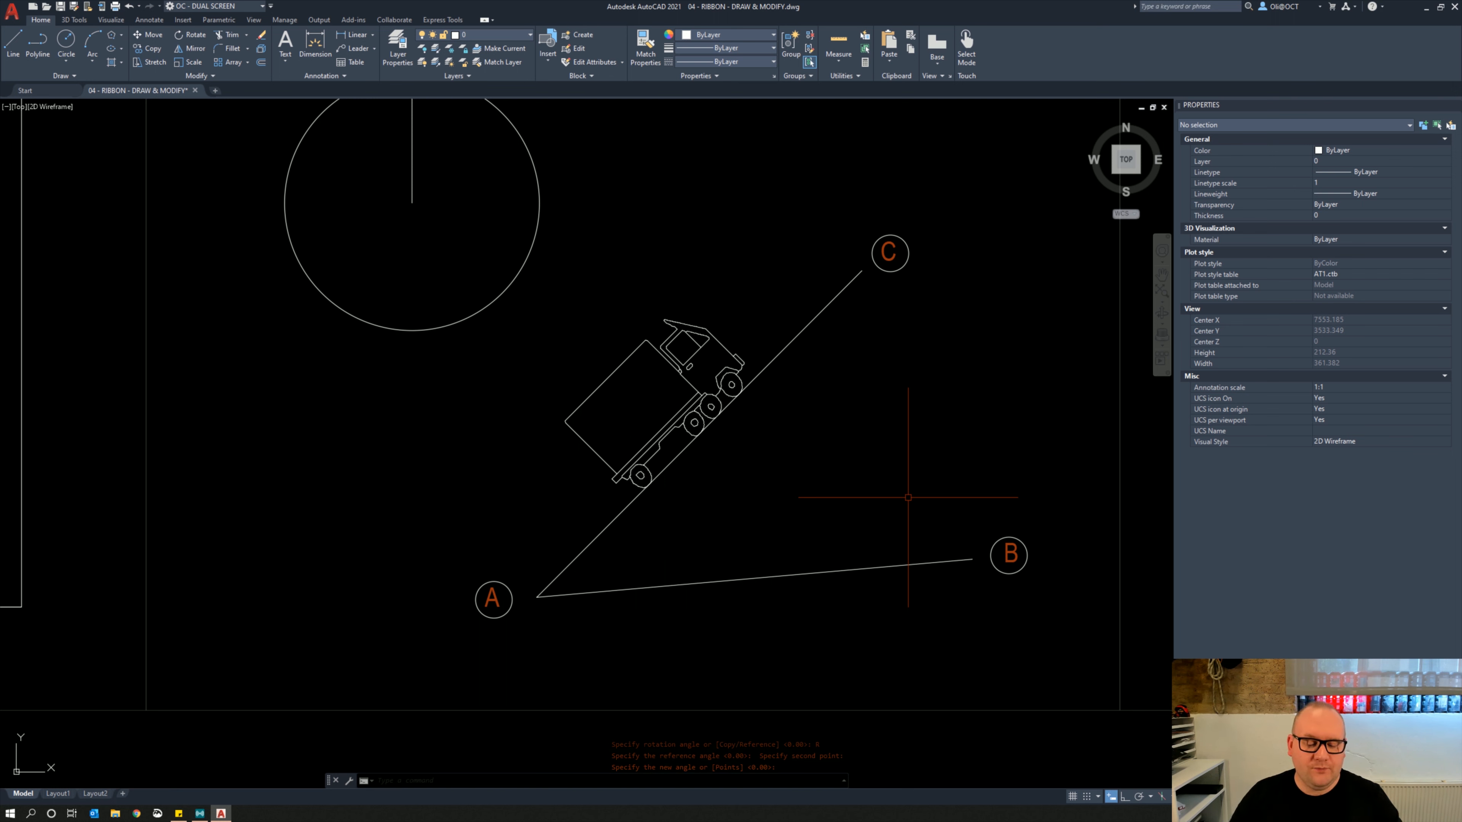
Rotate a copy of the truck about point A by reference, from line AC back onto line AB
key(Return)
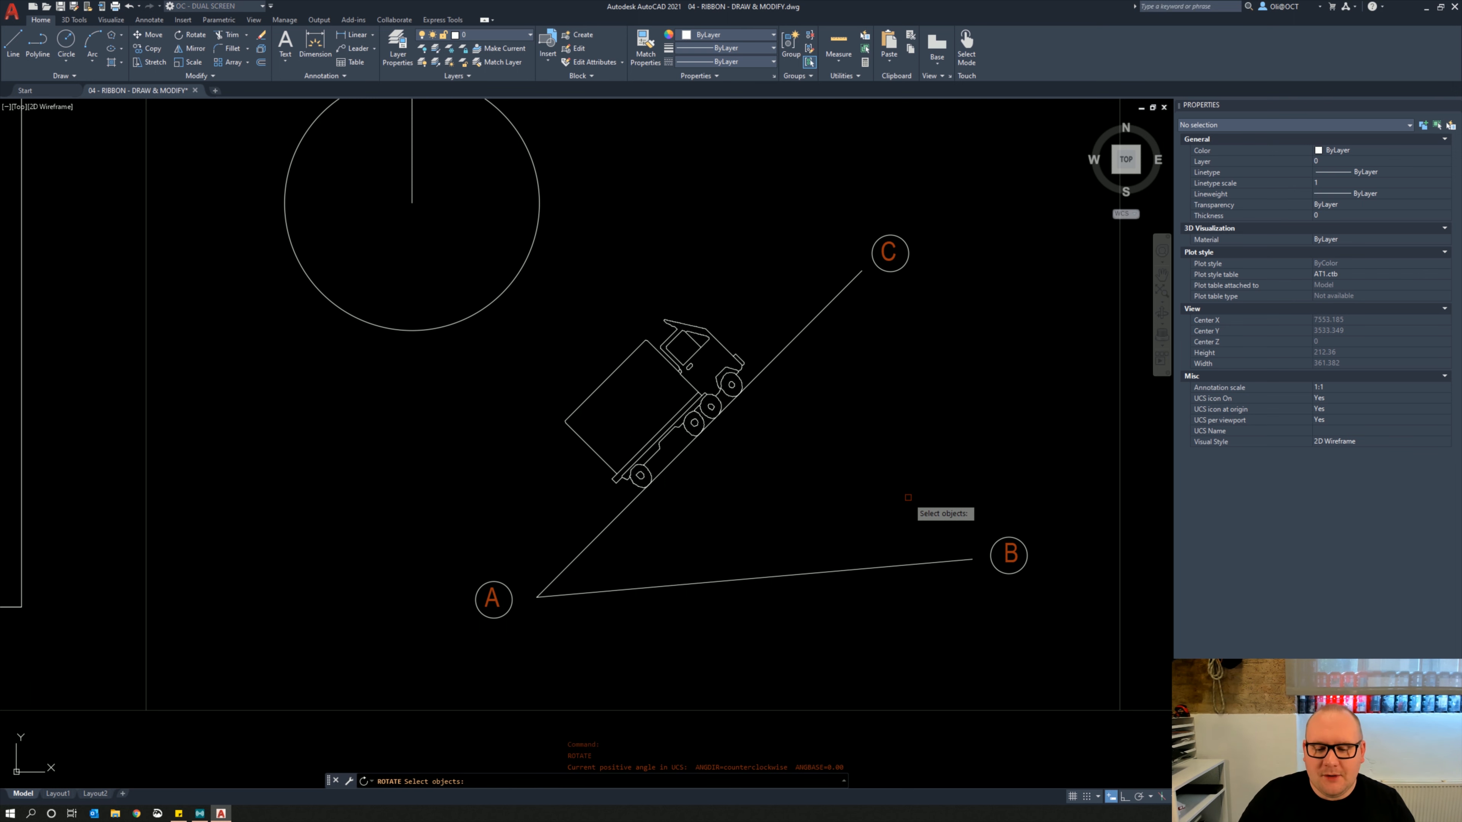
click(638, 387)
click(598, 351)
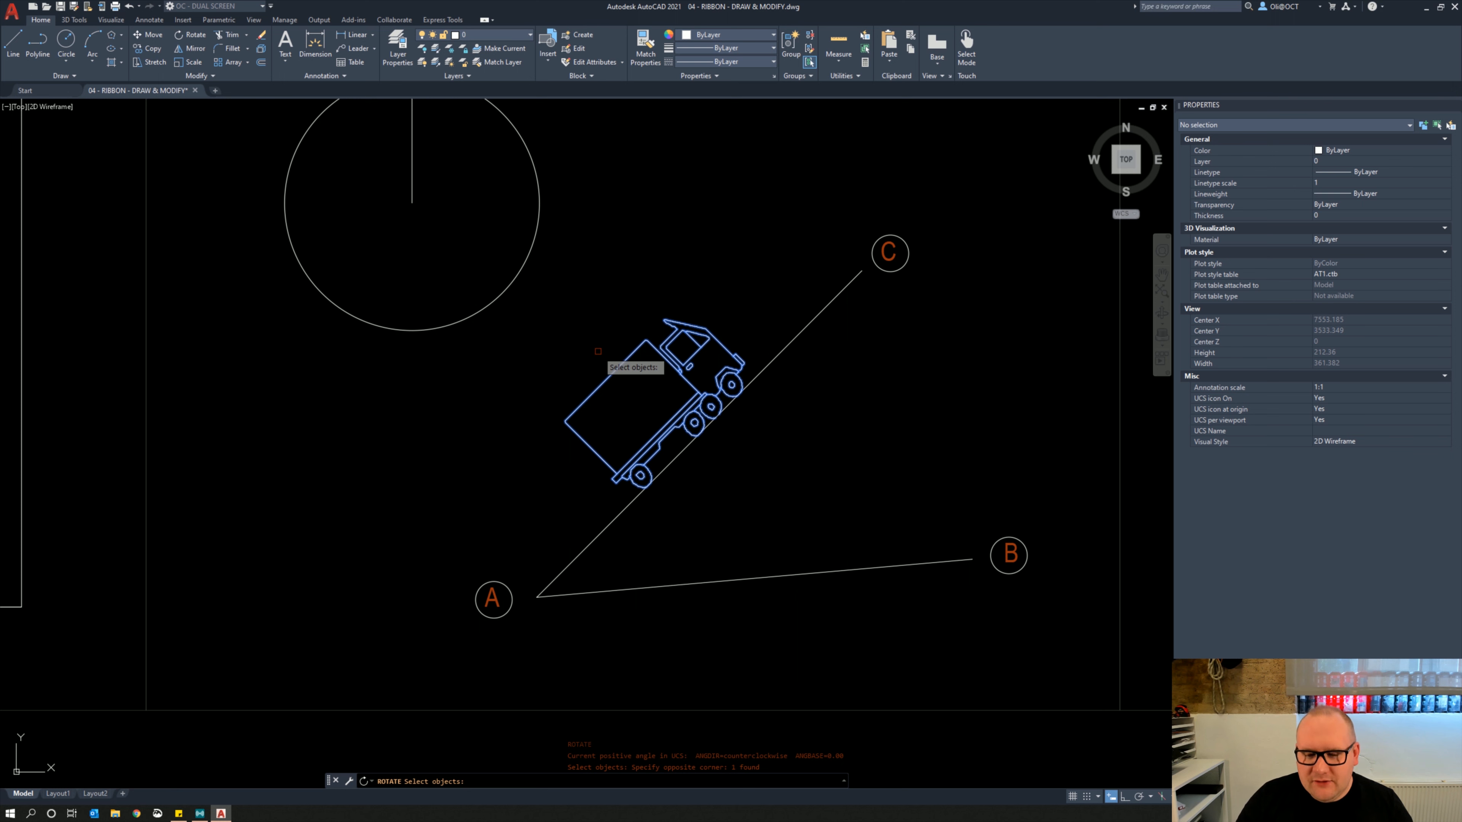
key(Return)
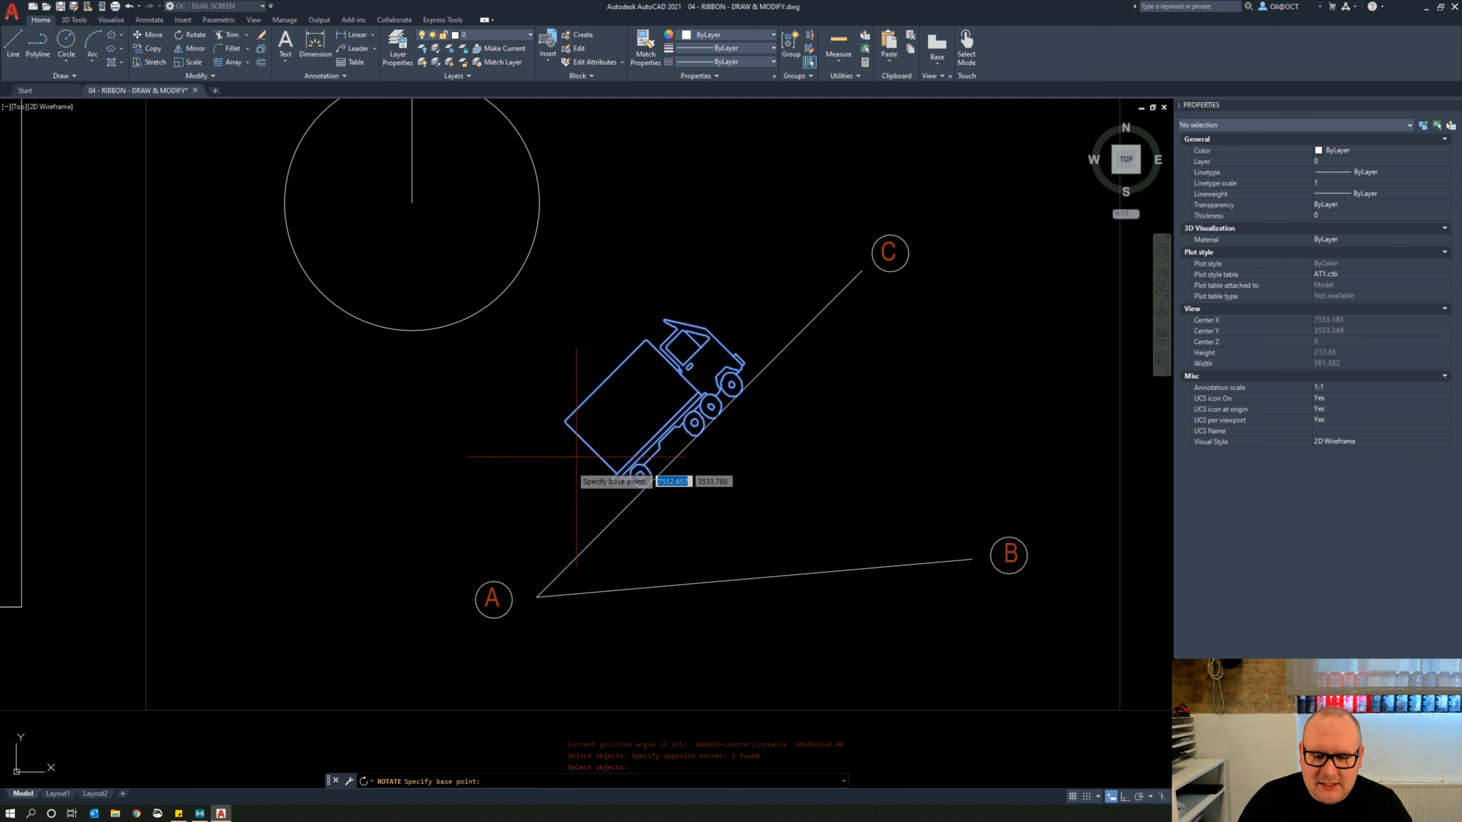
click(537, 597)
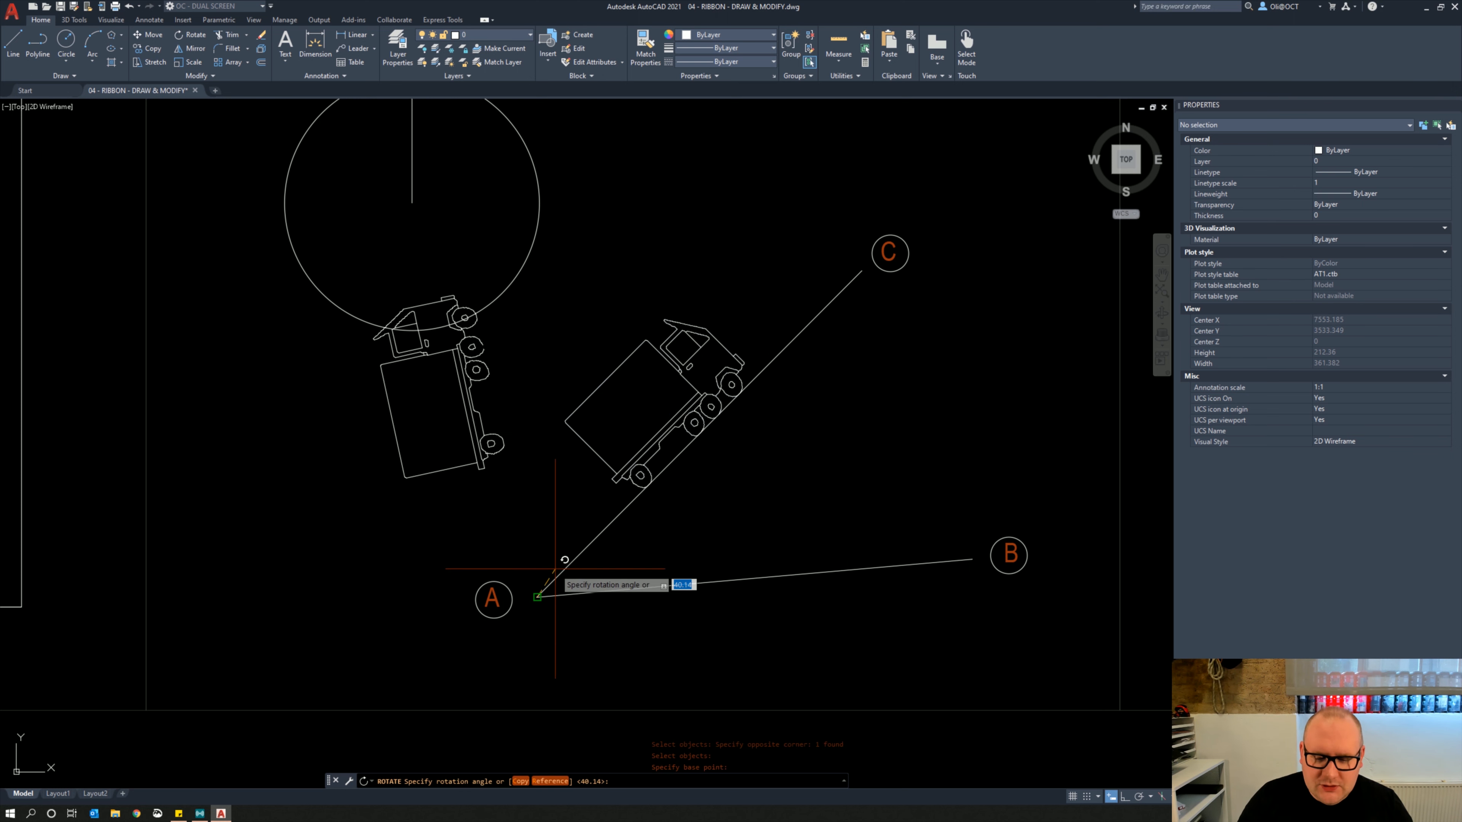
click(520, 783)
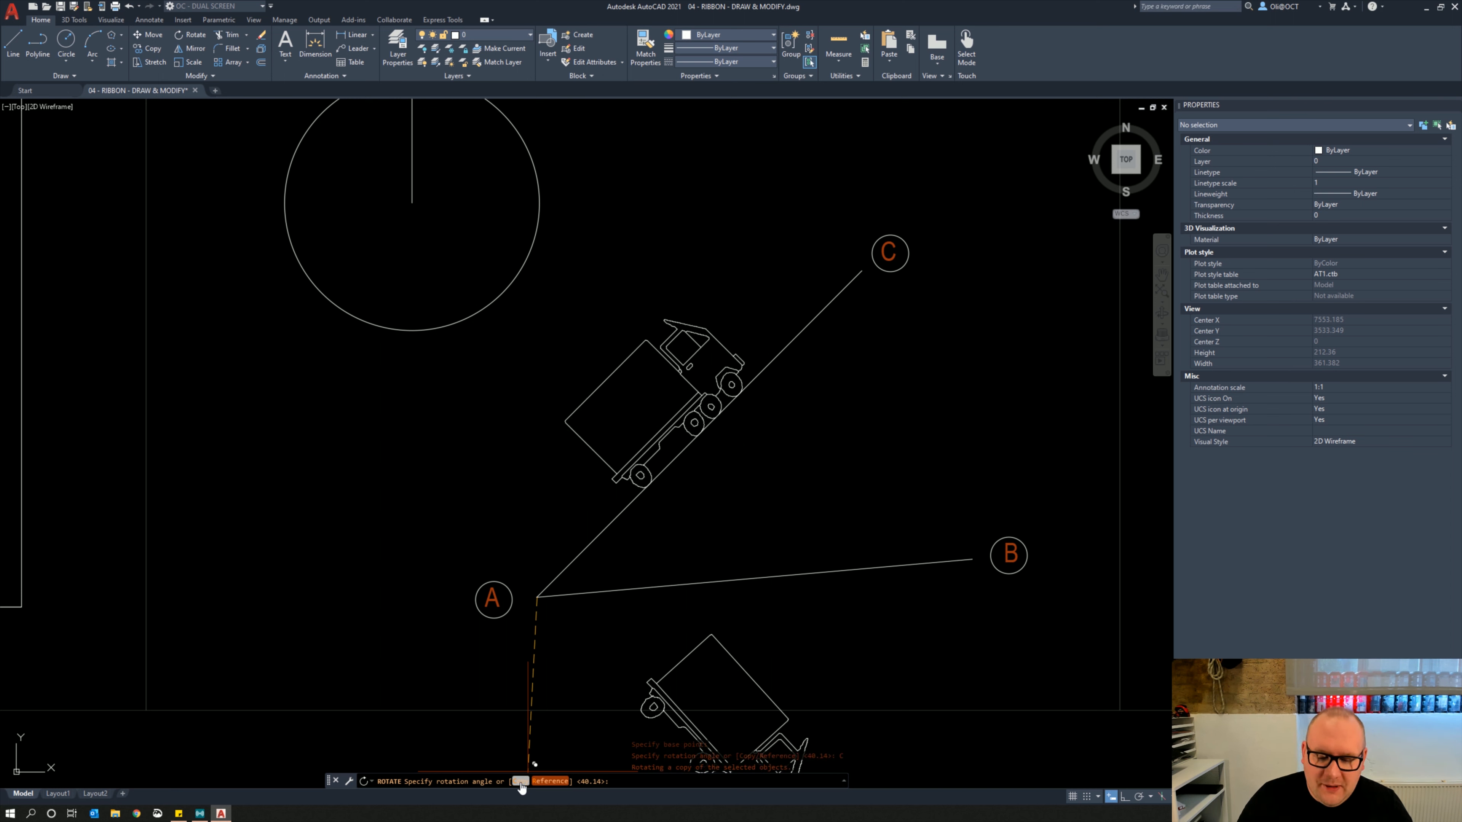
click(550, 782)
click(537, 597)
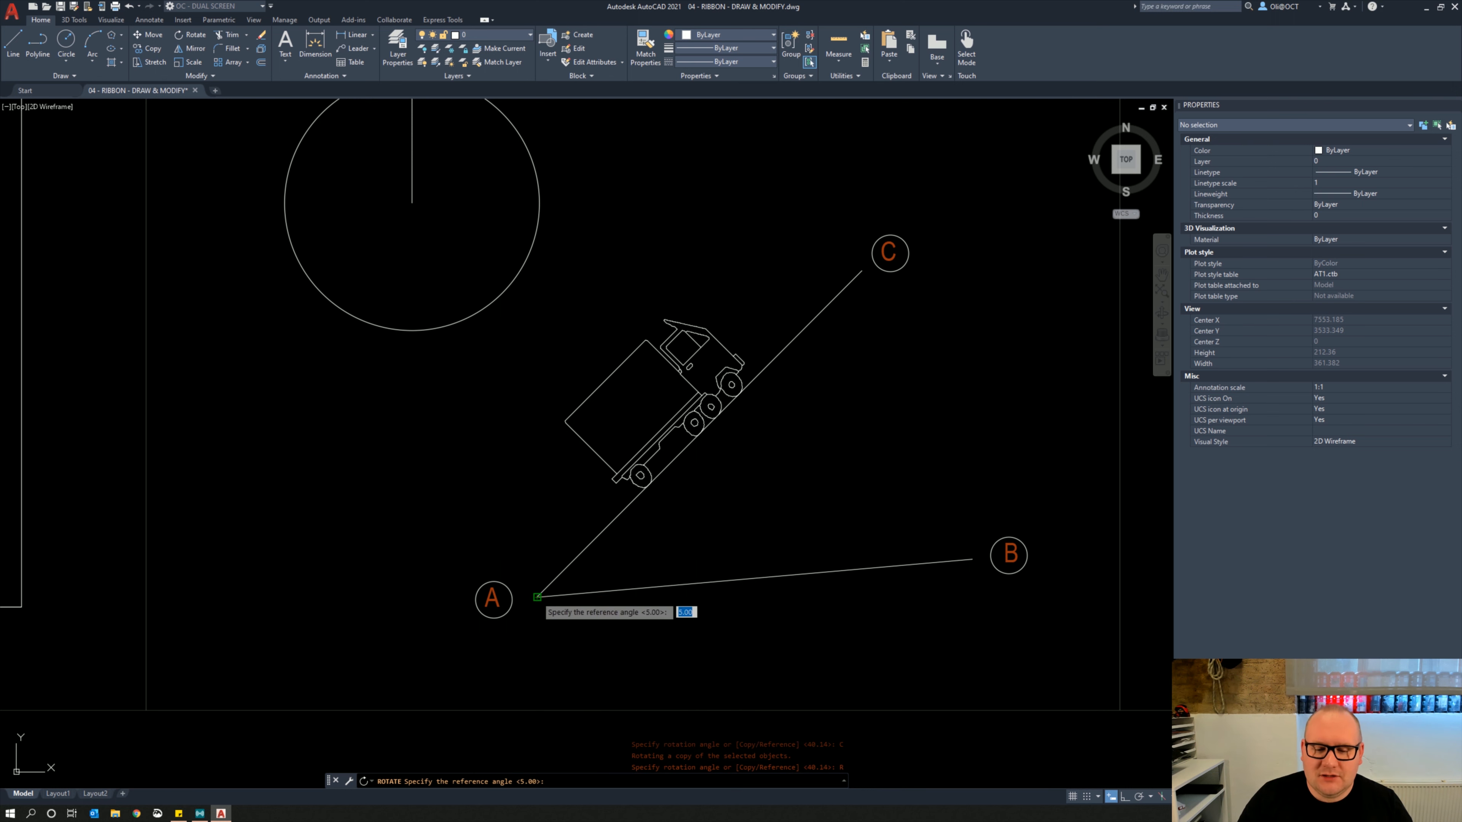
click(840, 291)
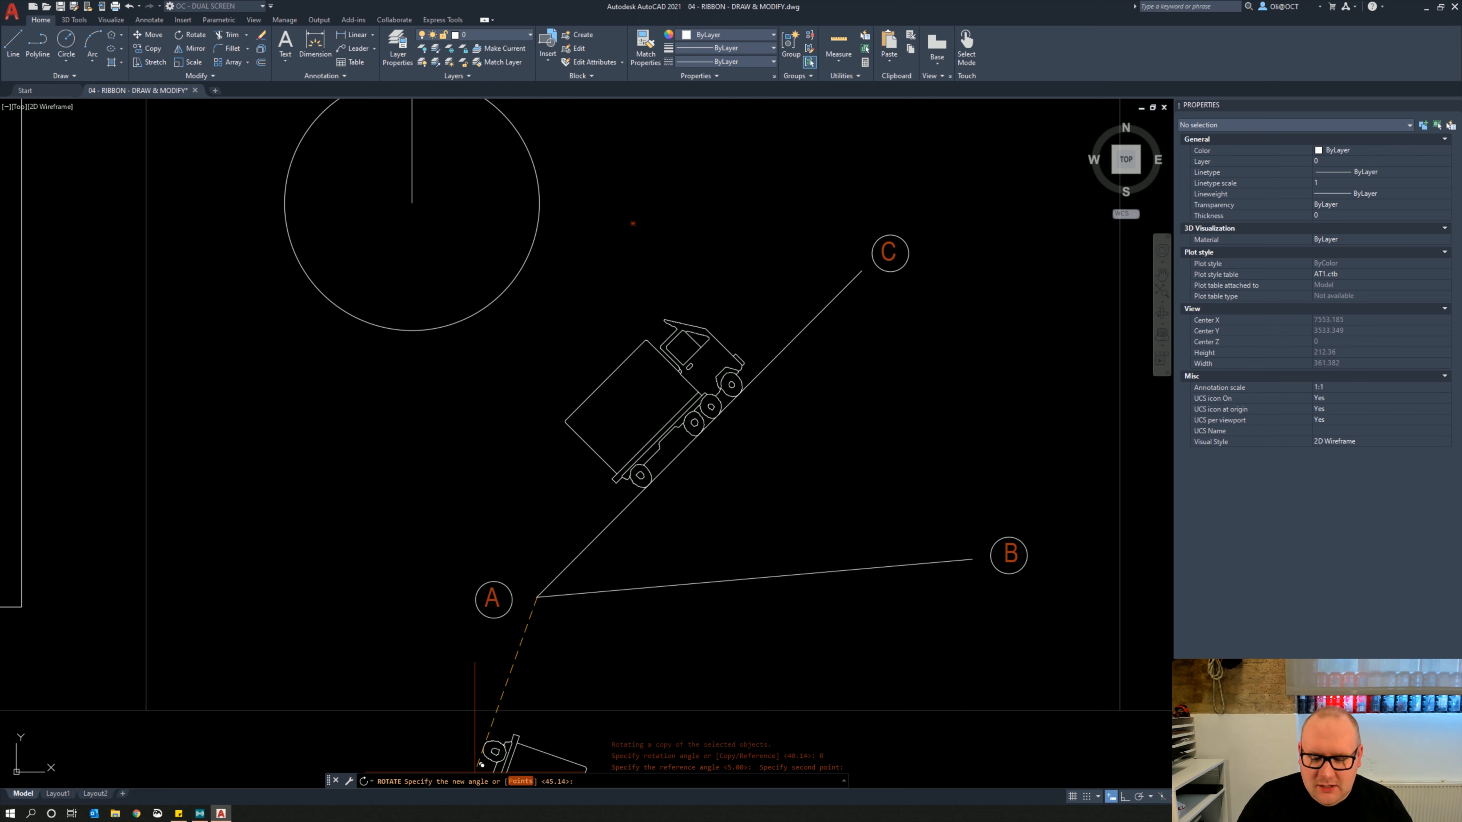
click(972, 559)
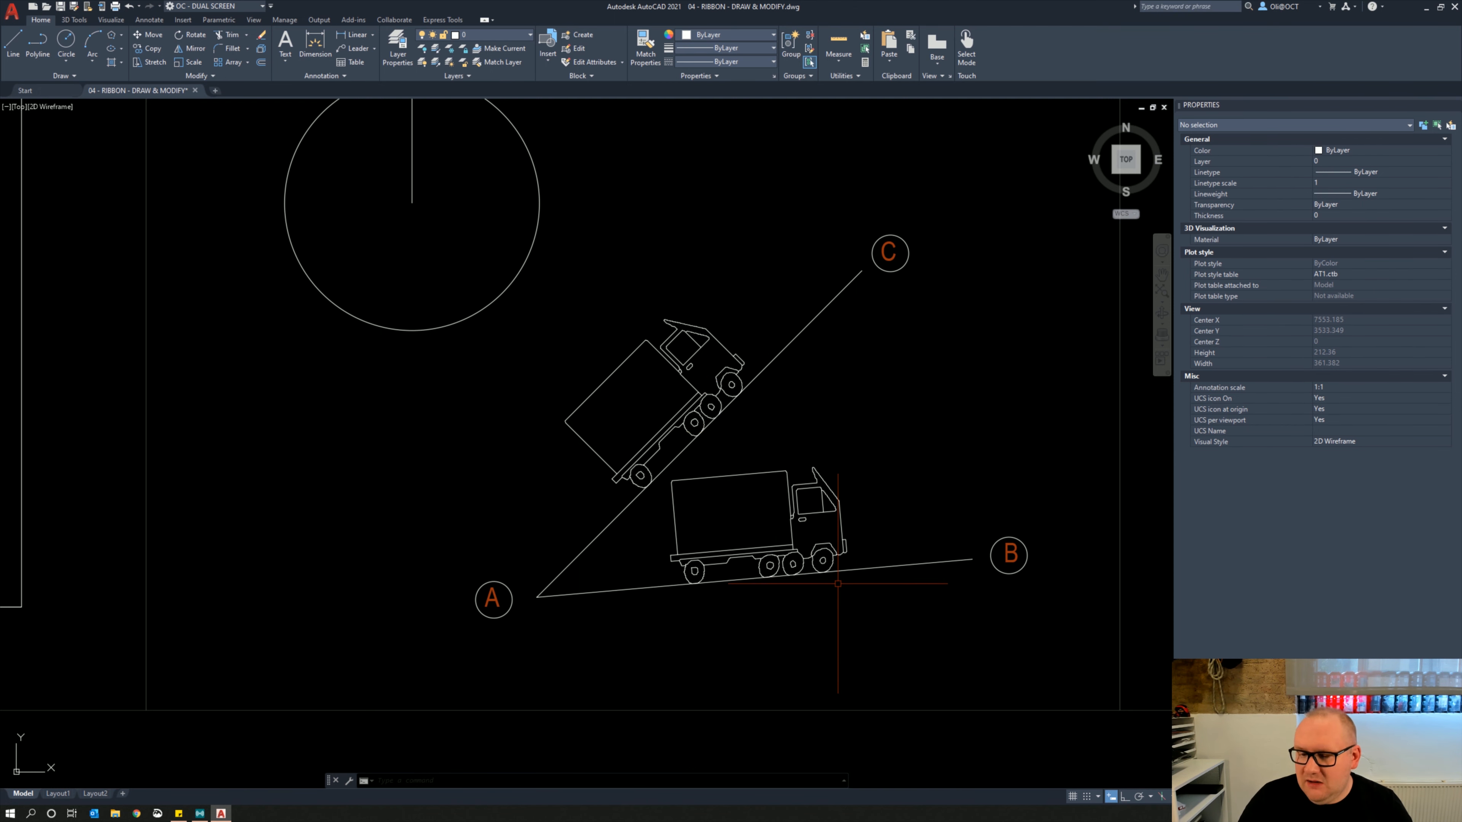
Draw a spline from the upper-left corner of the rectangle in the spline exercise through three interior points to its lower-right corner
scroll(721, 491, down, 4)
middle_drag(708, 472, 562, 451)
scroll(679, 449, up, 5)
middle_drag(680, 442, 613, 444)
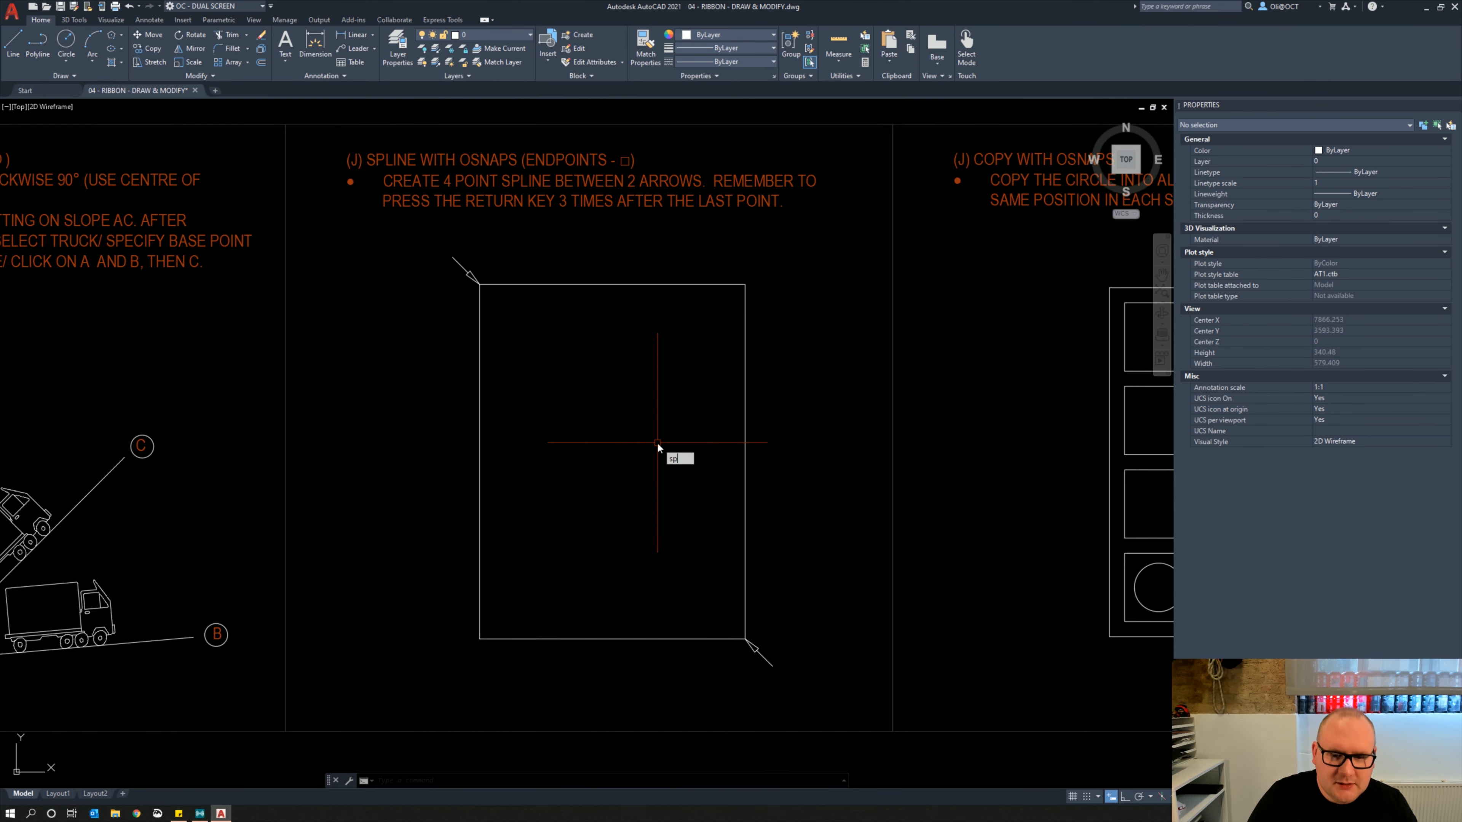
key(Return)
click(480, 285)
click(631, 324)
click(537, 441)
click(679, 456)
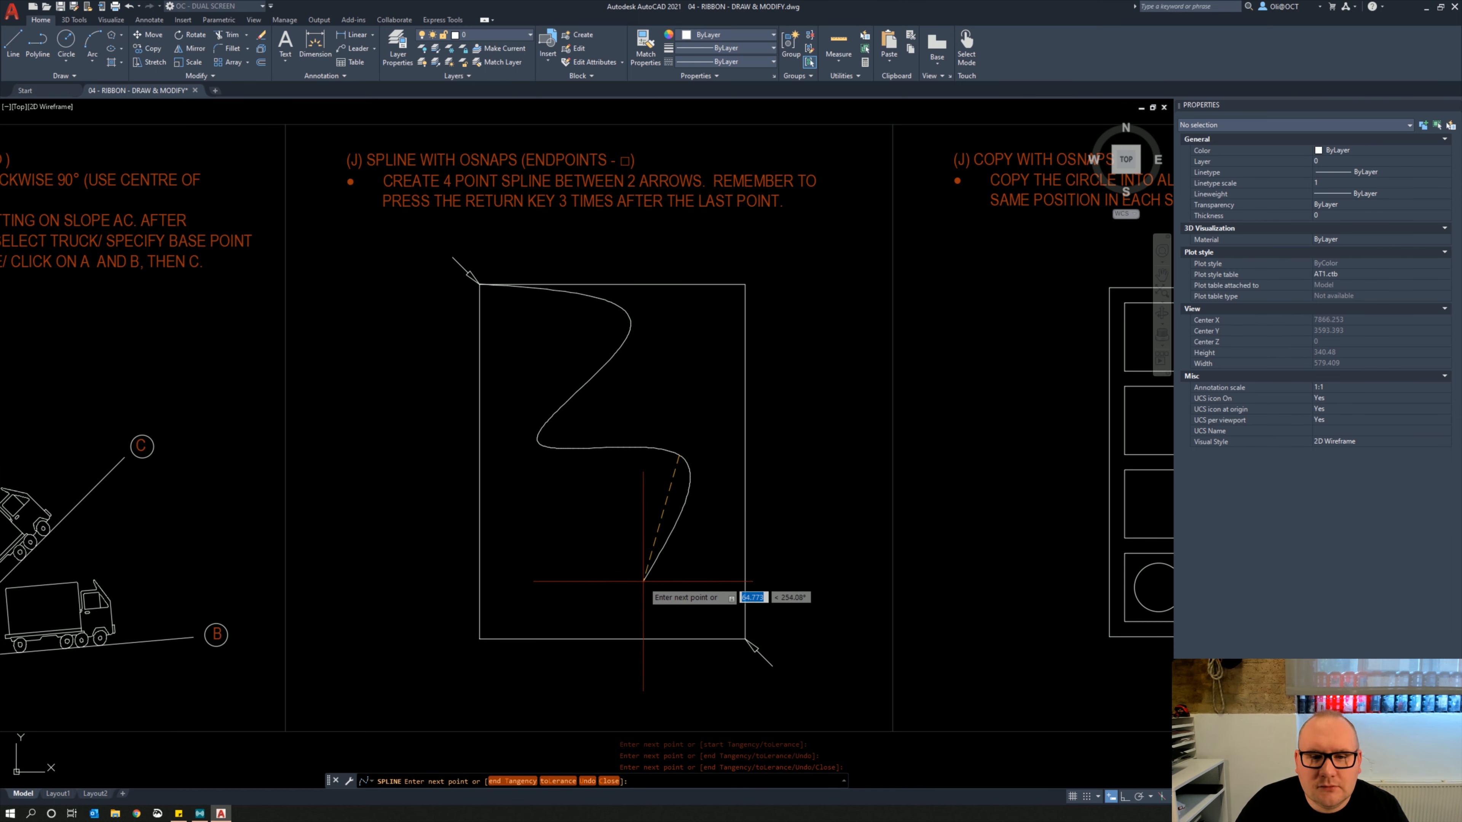
click(747, 640)
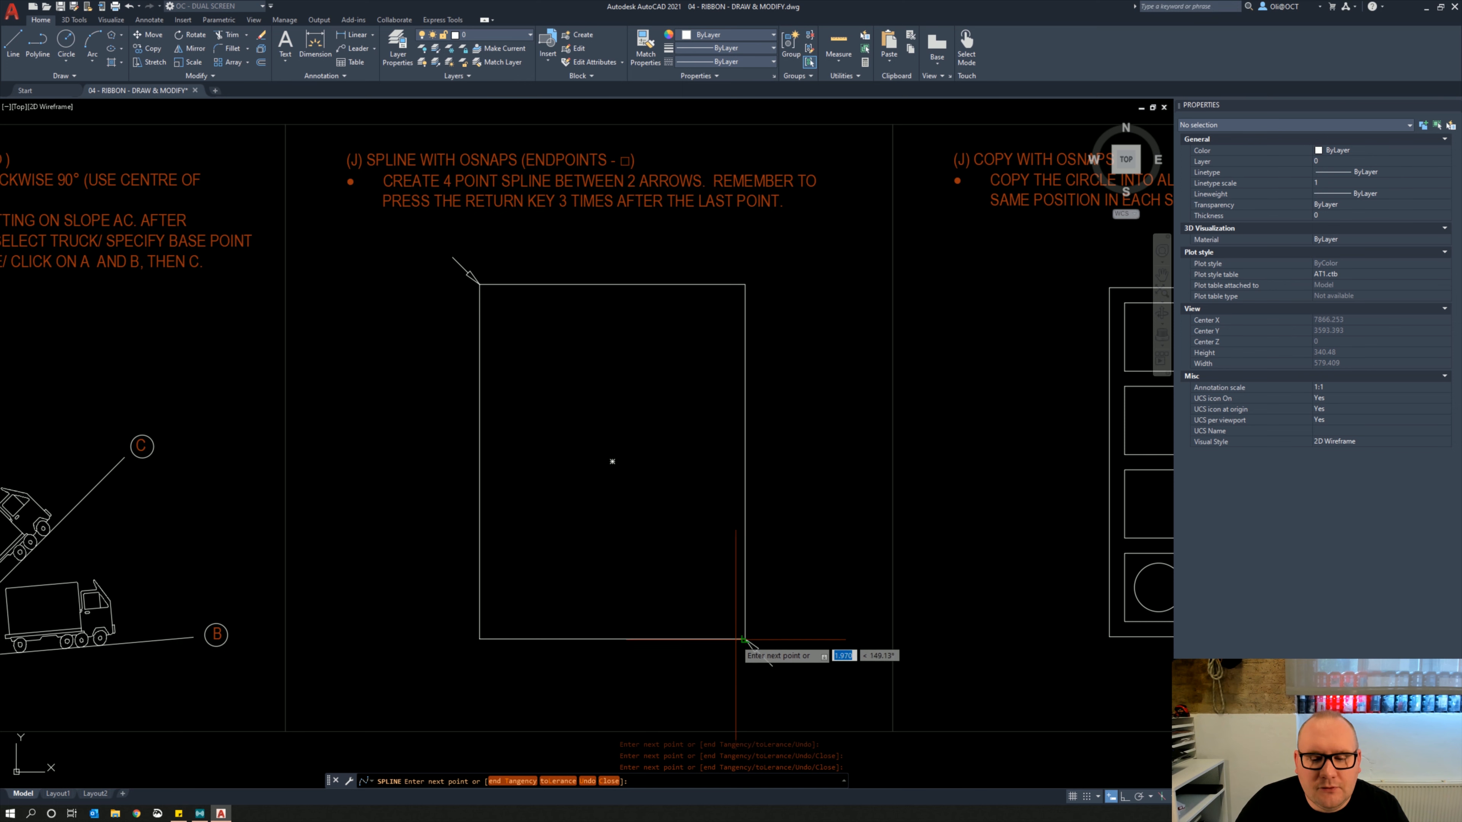
key(Return)
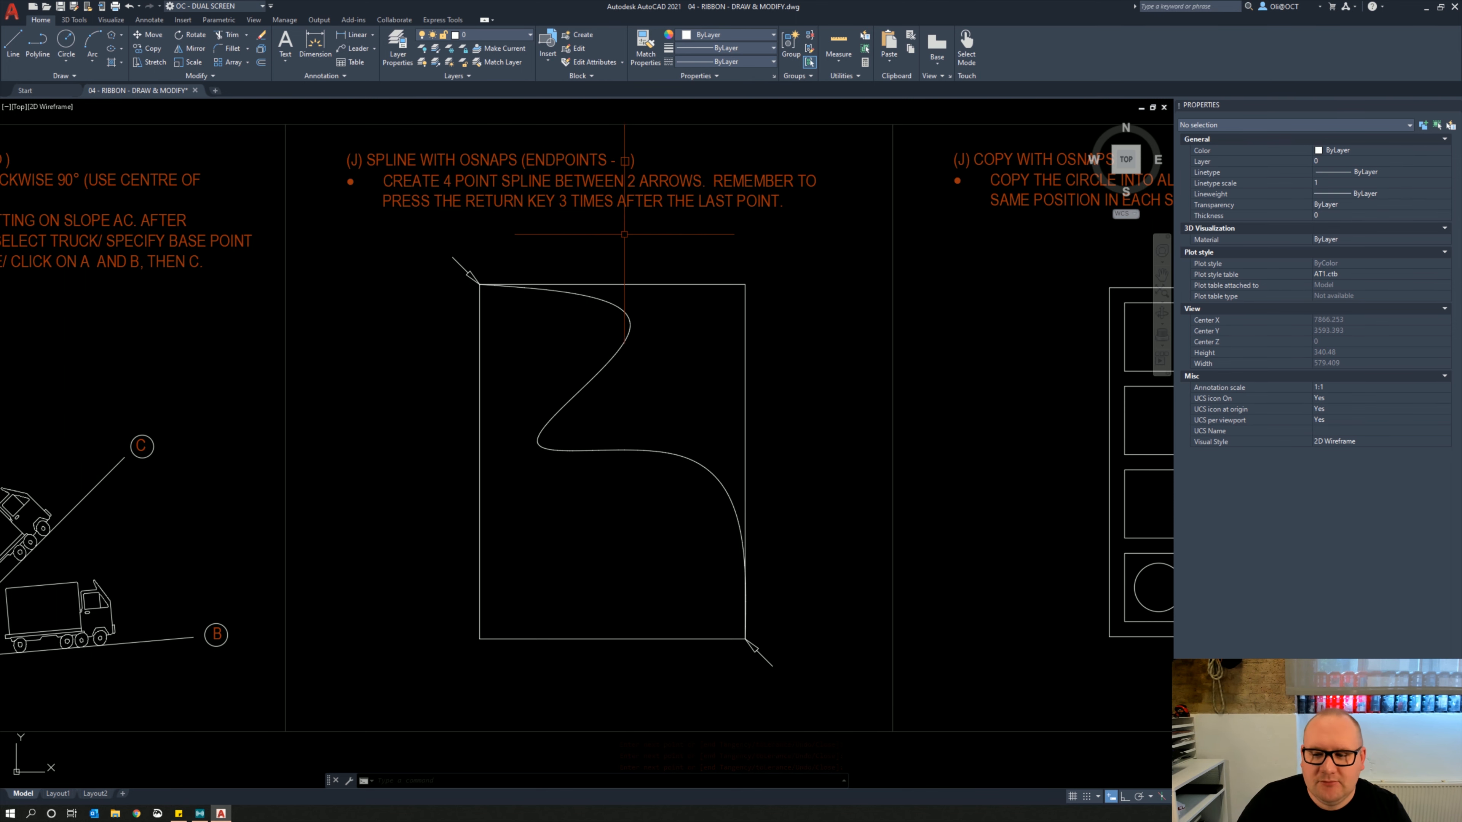
Copy the circle in the copy exercise into the seven empty squares, using the lower-left corner of each square as the reference point
scroll(577, 339, down, 4)
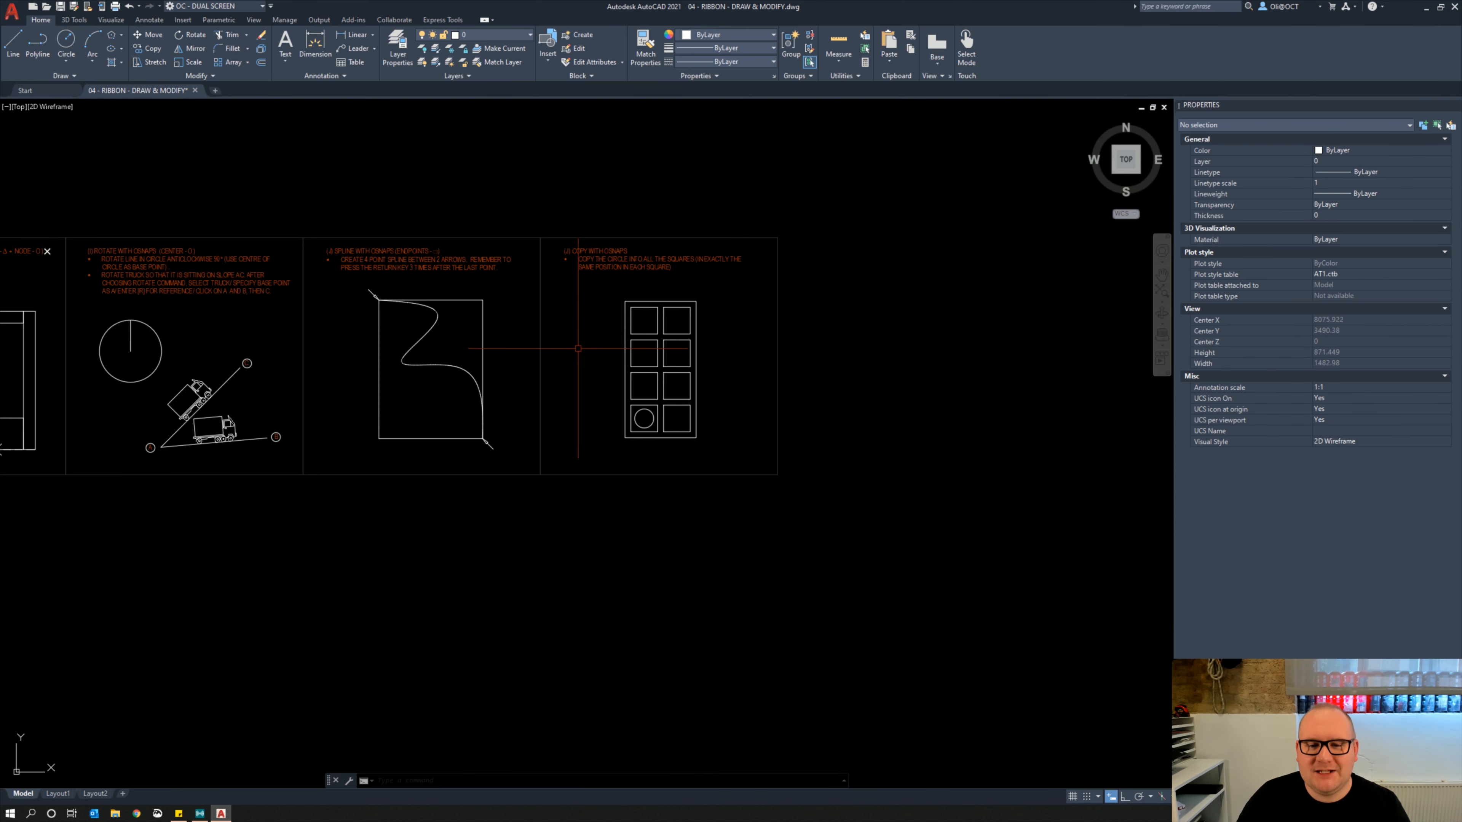
scroll(649, 417, up, 1)
middle_drag(660, 408, 669, 516)
scroll(659, 512, down, 2)
scroll(649, 499, up, 2)
scroll(671, 508, up, 2)
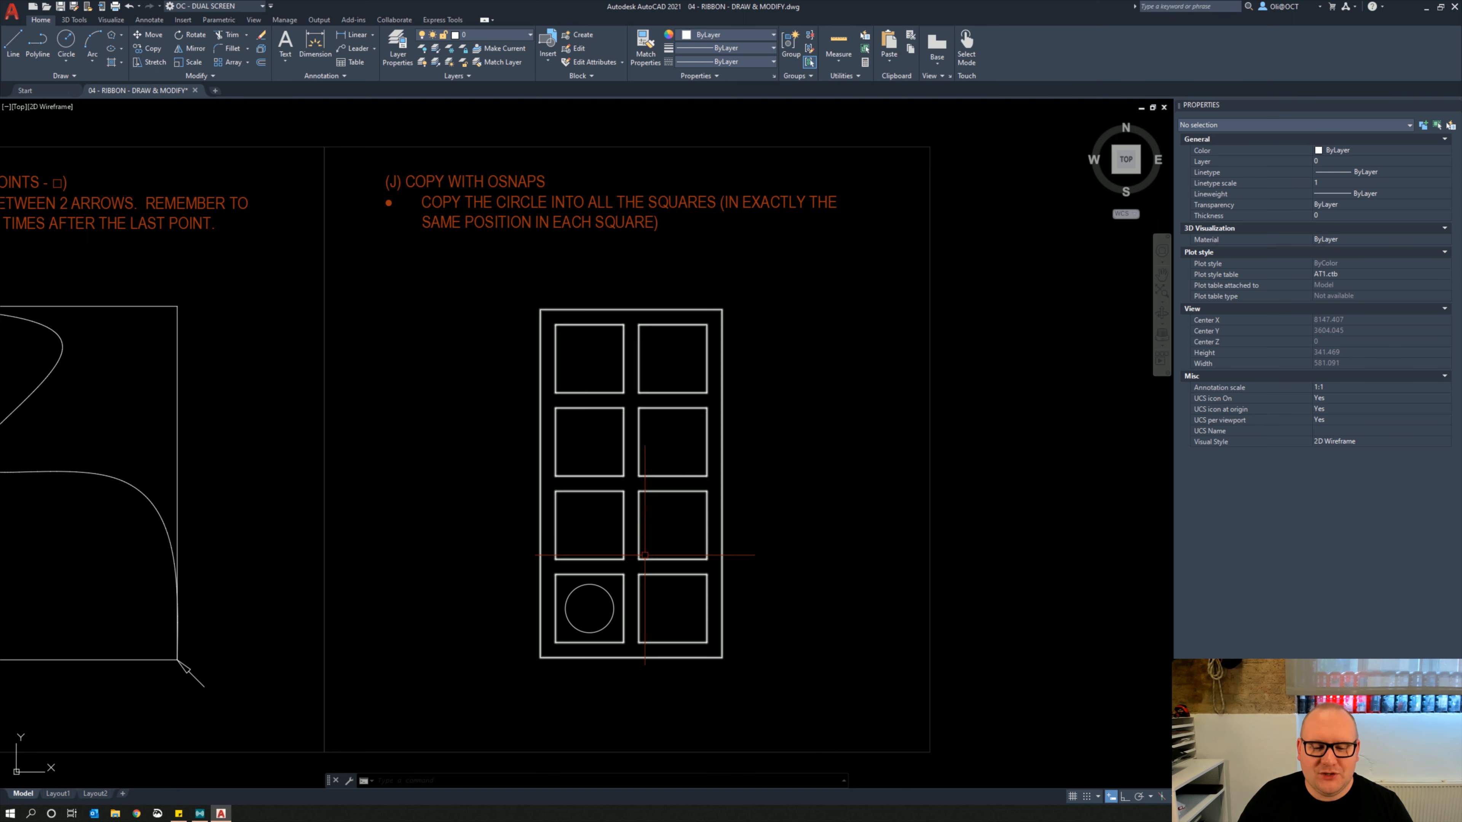
click(580, 576)
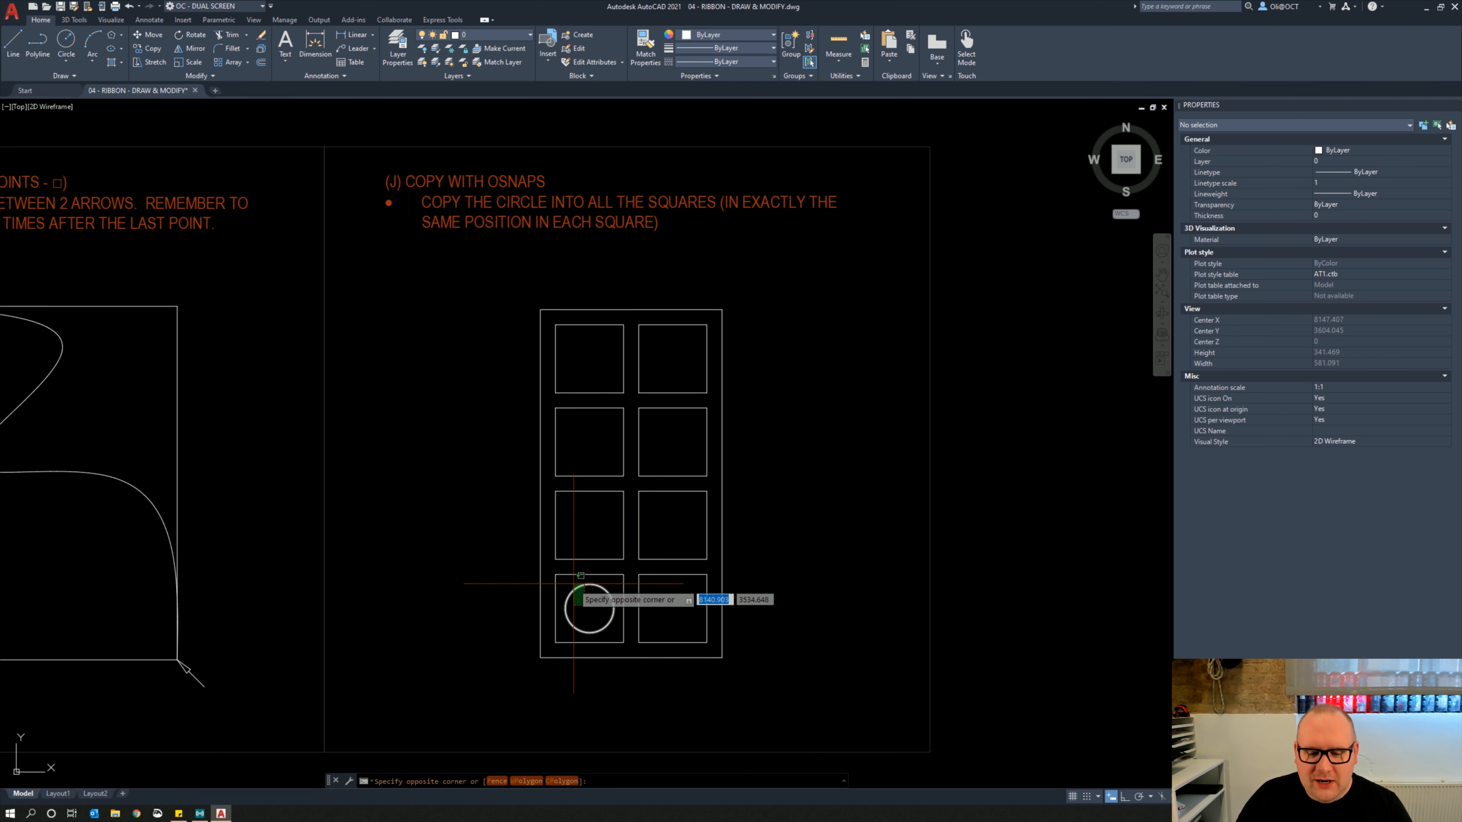
click(573, 584)
right_click(573, 583)
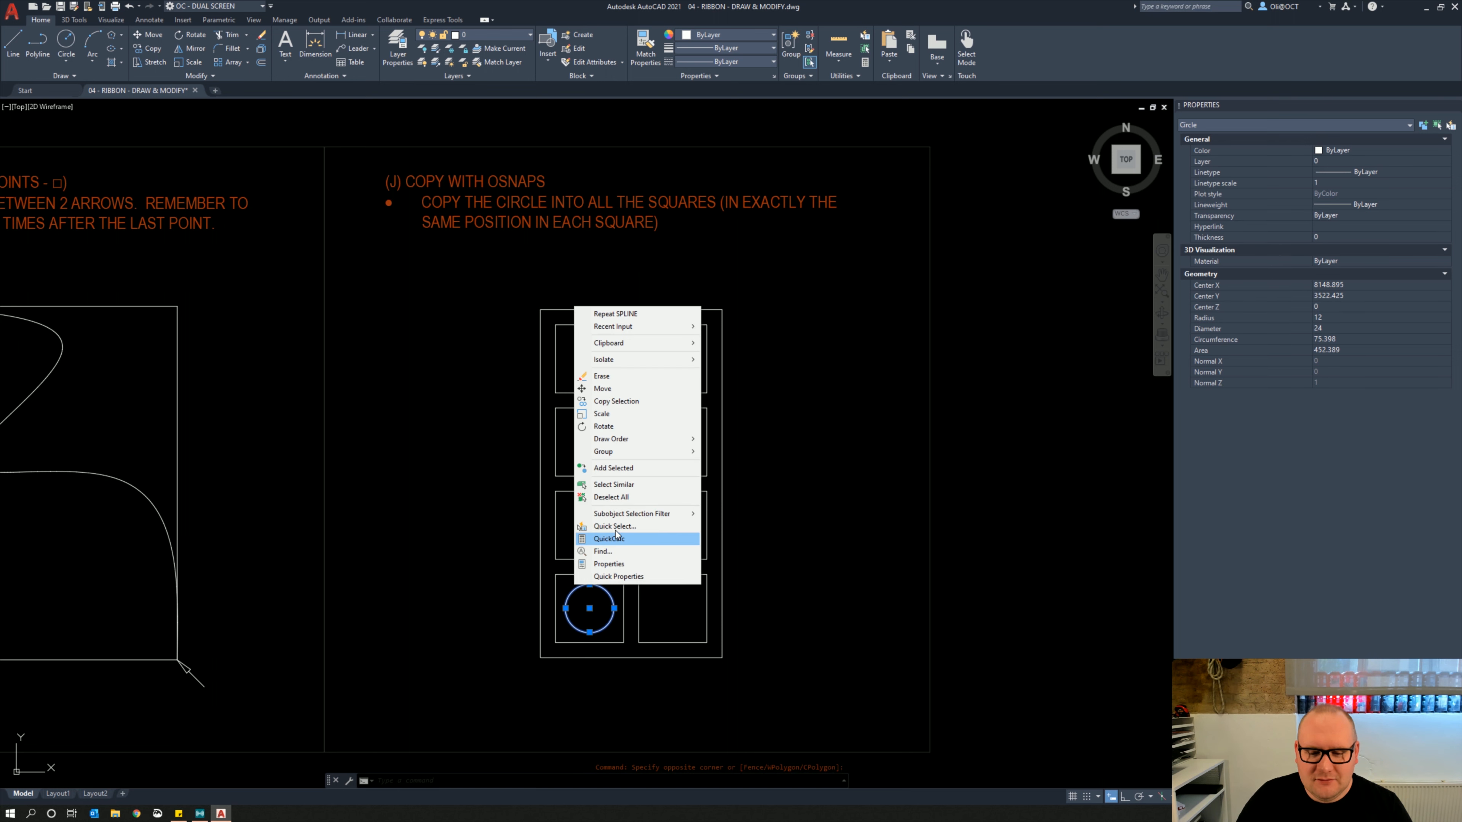
click(611, 403)
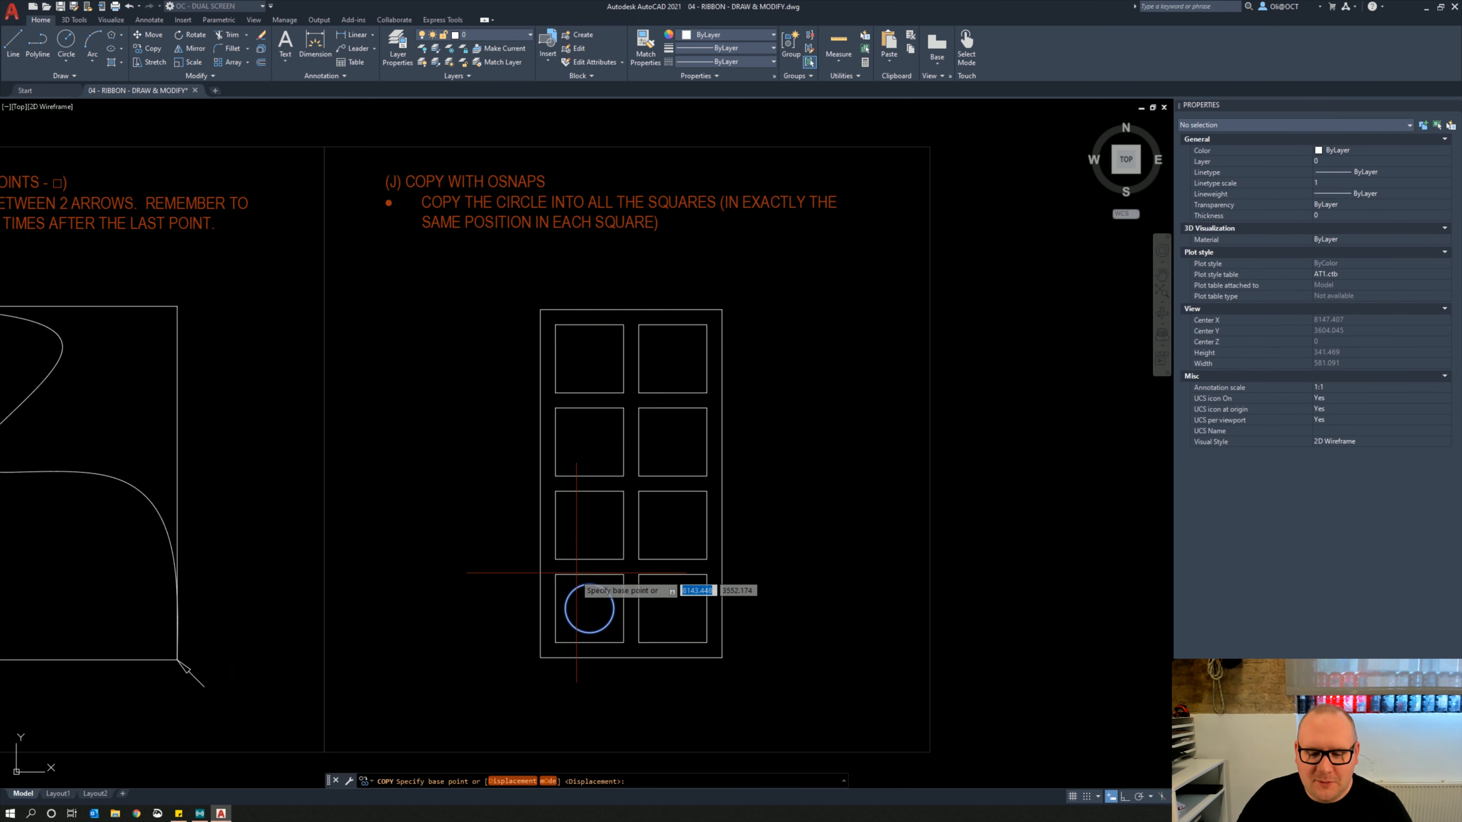
click(556, 641)
click(556, 558)
click(556, 475)
click(556, 392)
click(638, 392)
click(638, 475)
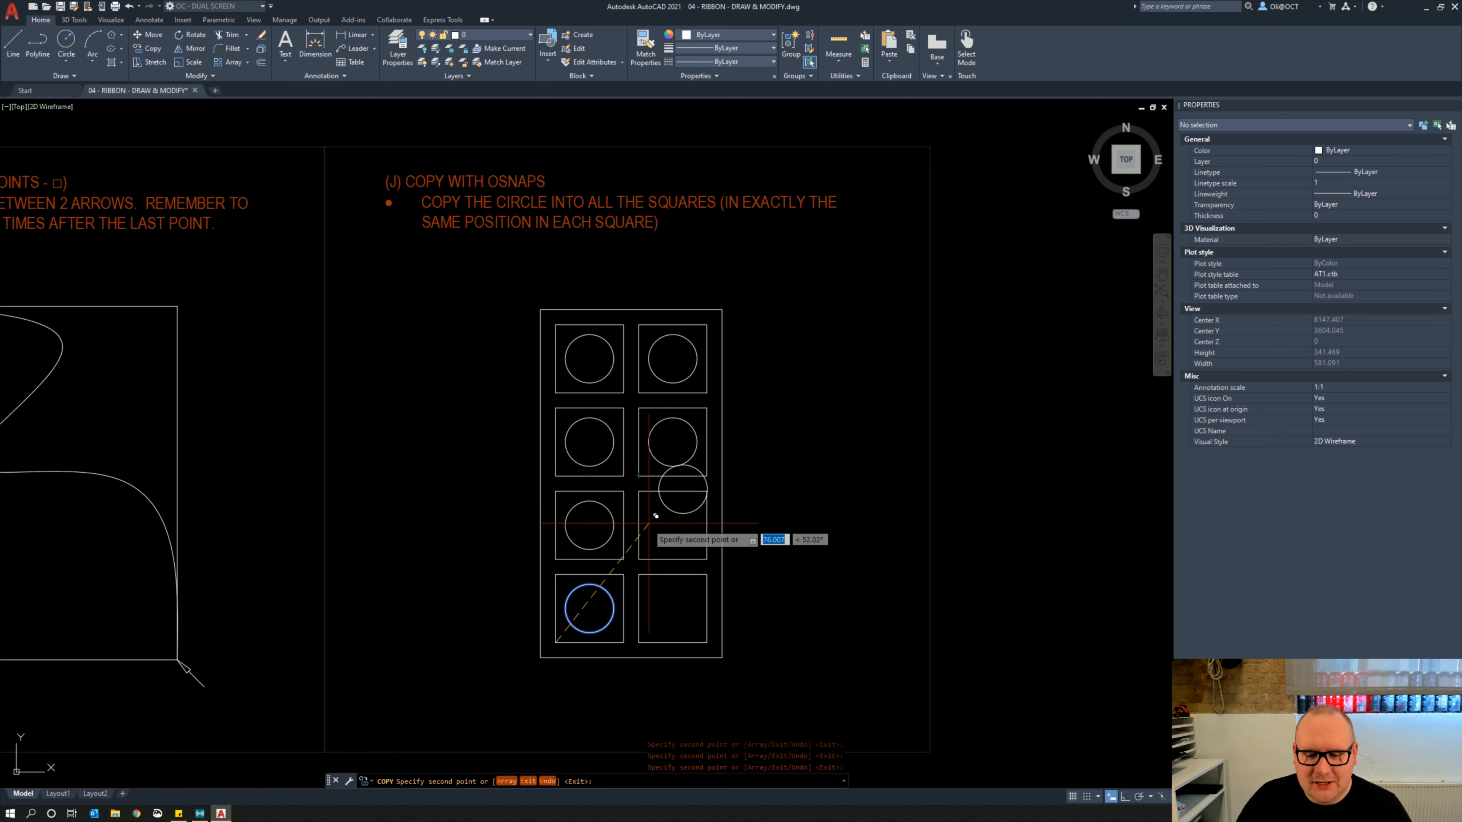
click(639, 558)
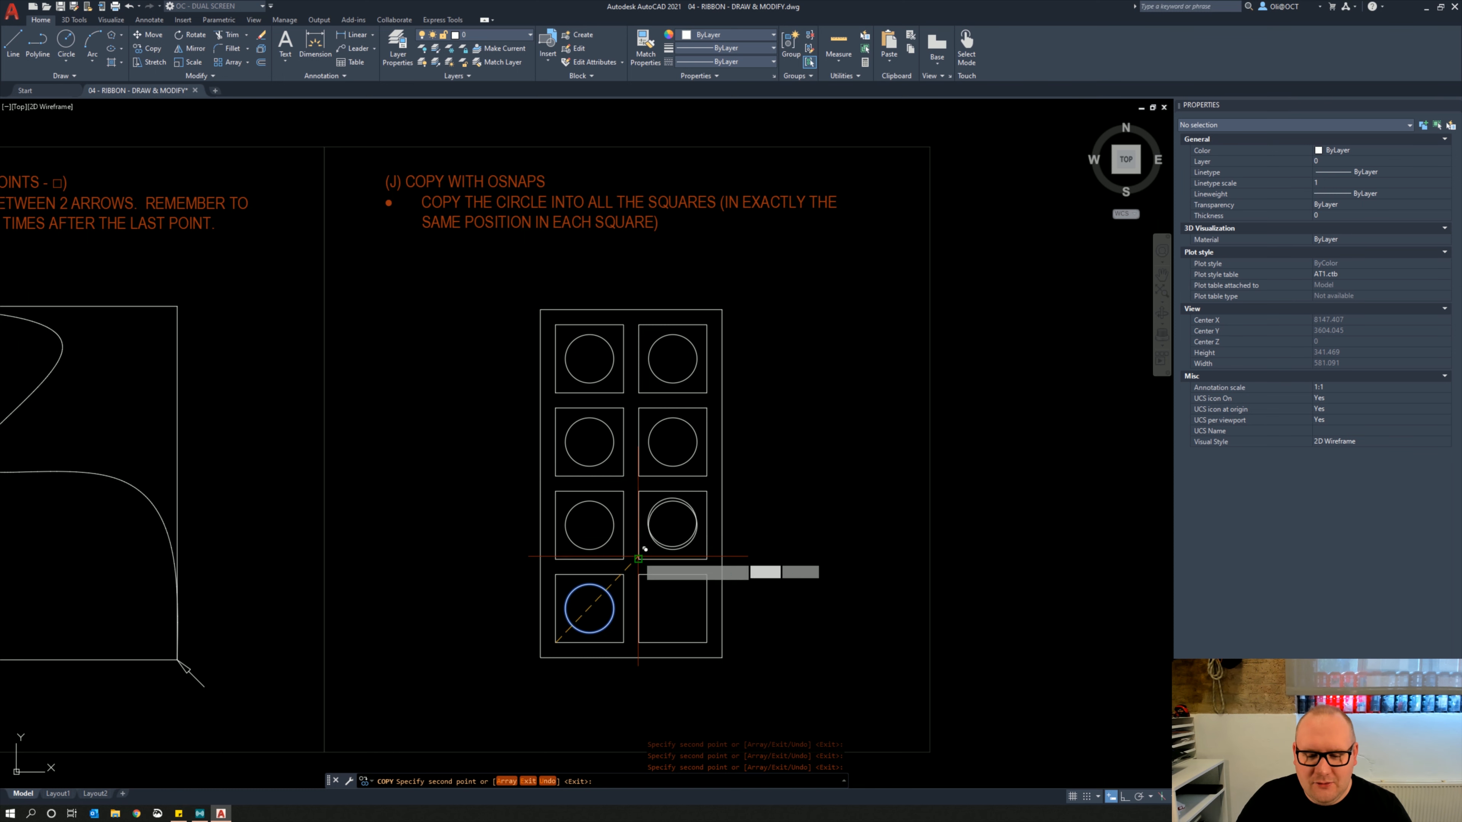
click(639, 642)
key(Return)
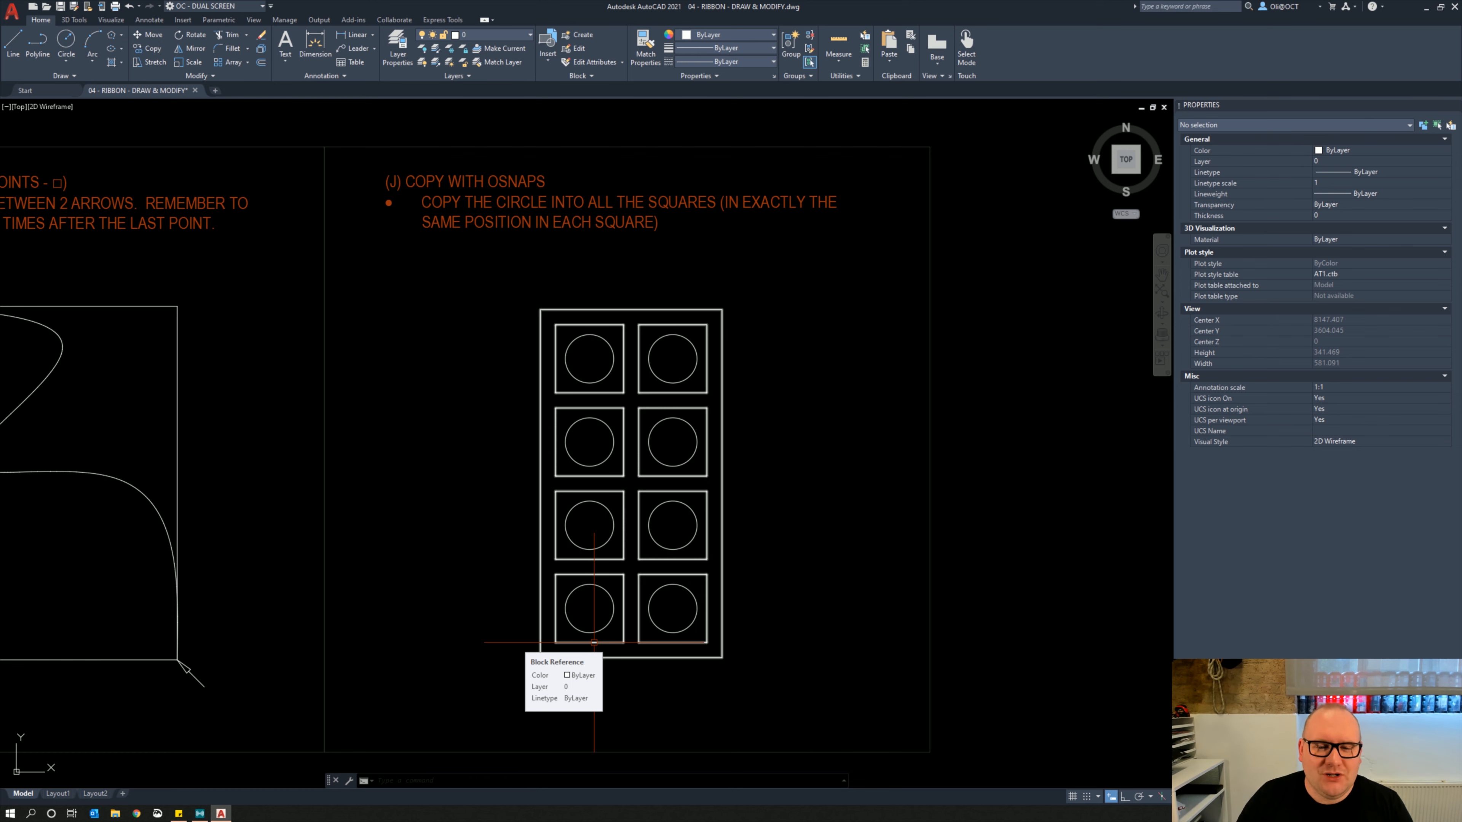
scroll(426, 470, down, 4)
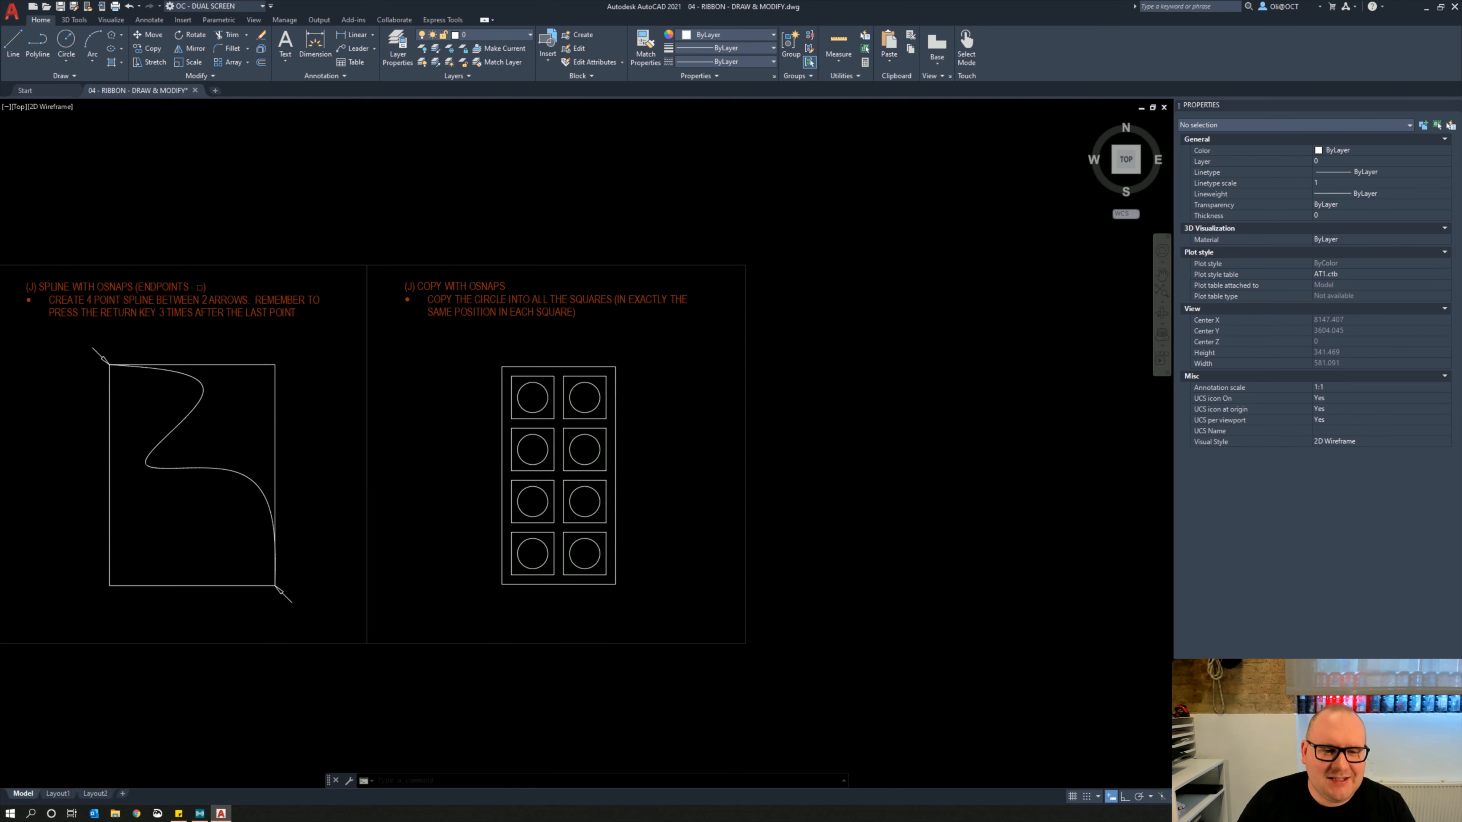
middle_click(423, 468)
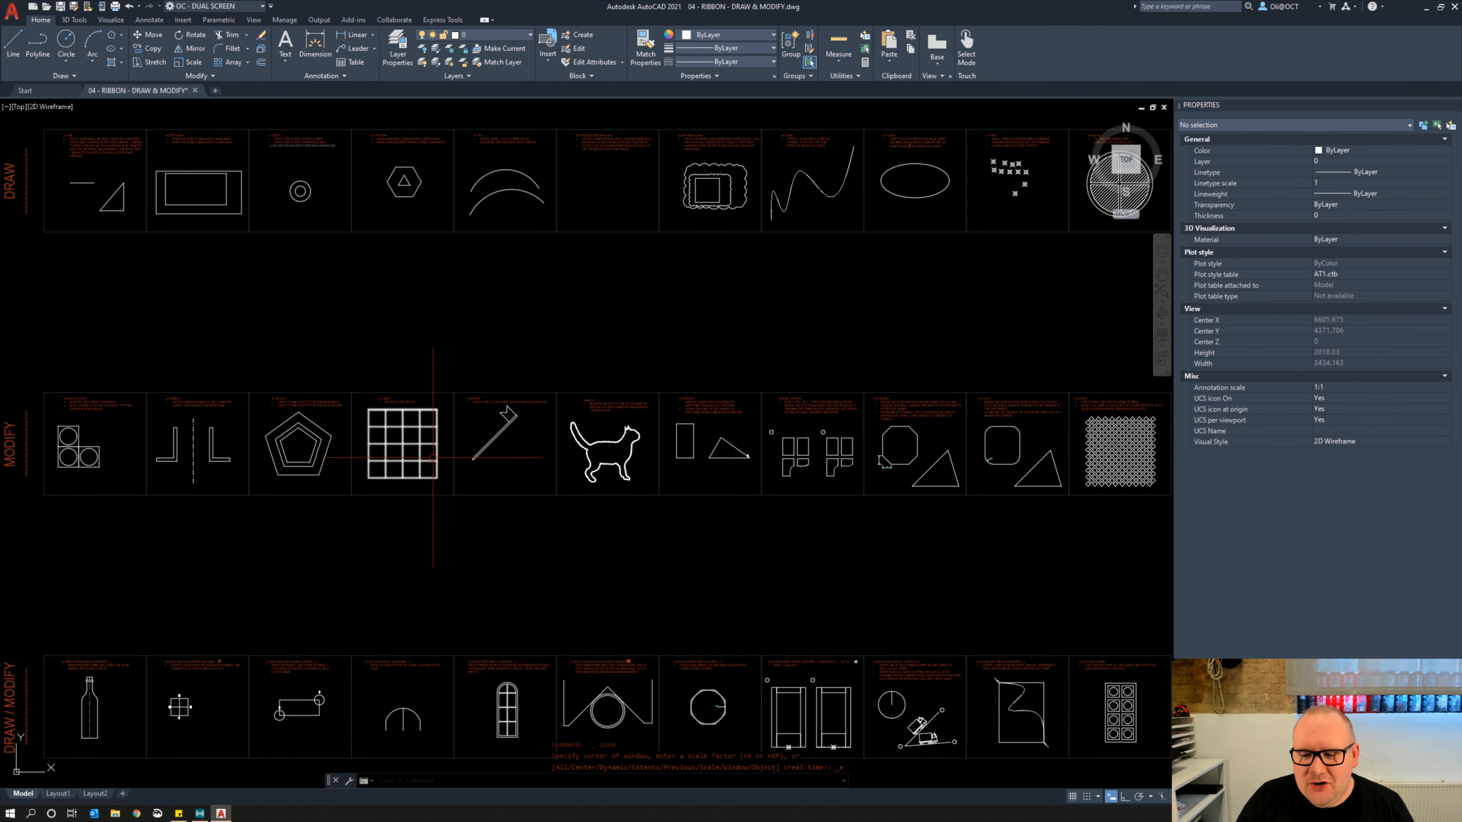